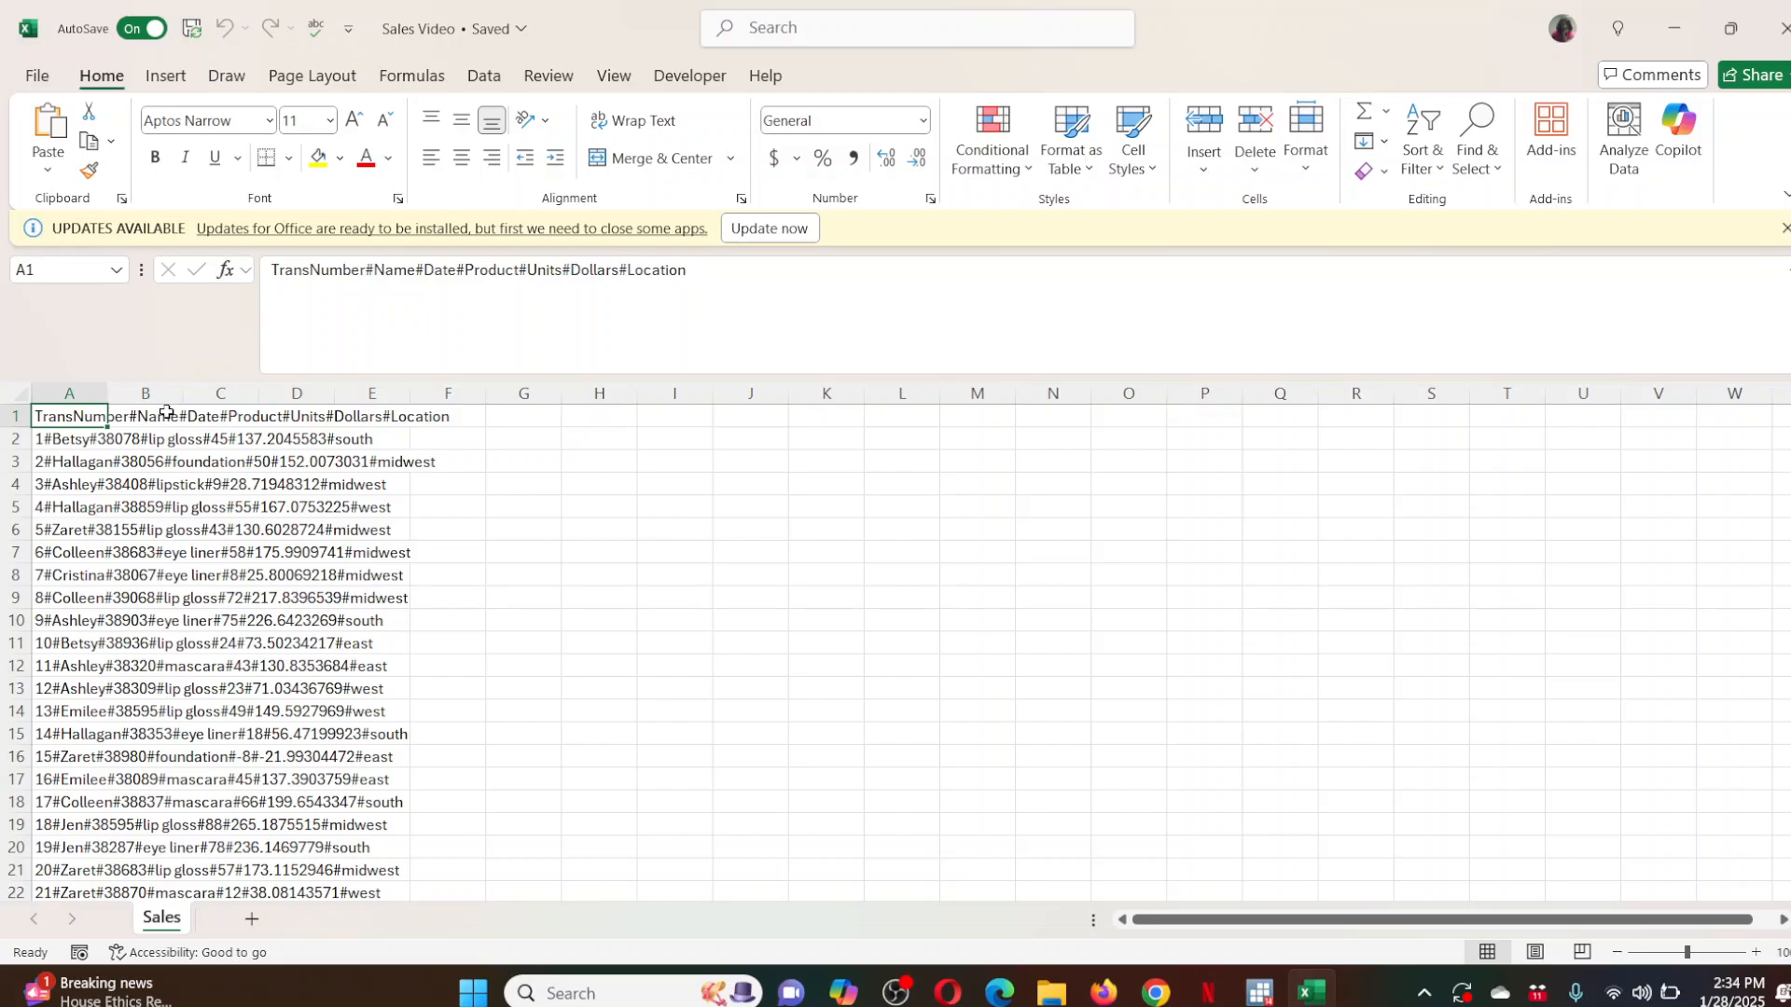
Split the column A data into separate columns with Text to Columns, using only # as the delimiter.
{"action": "left_click", "coordinate": [86, 393]}
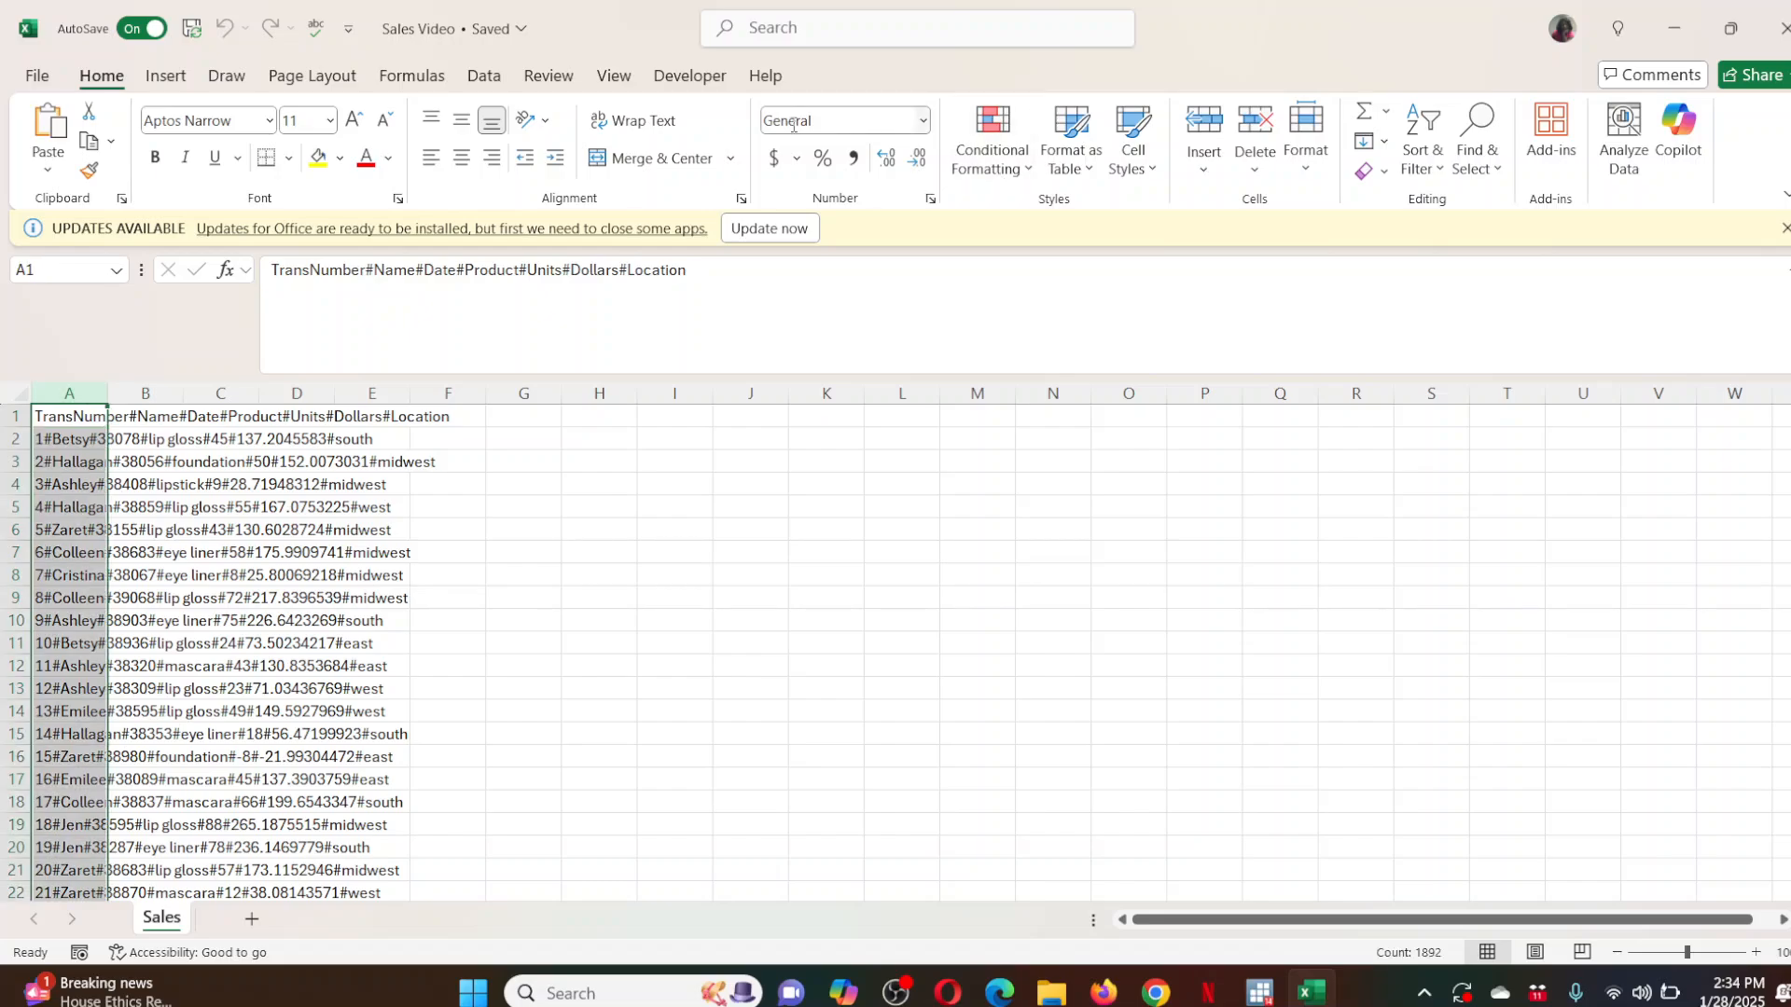
{"action": "left_click", "coordinate": [485, 77]}
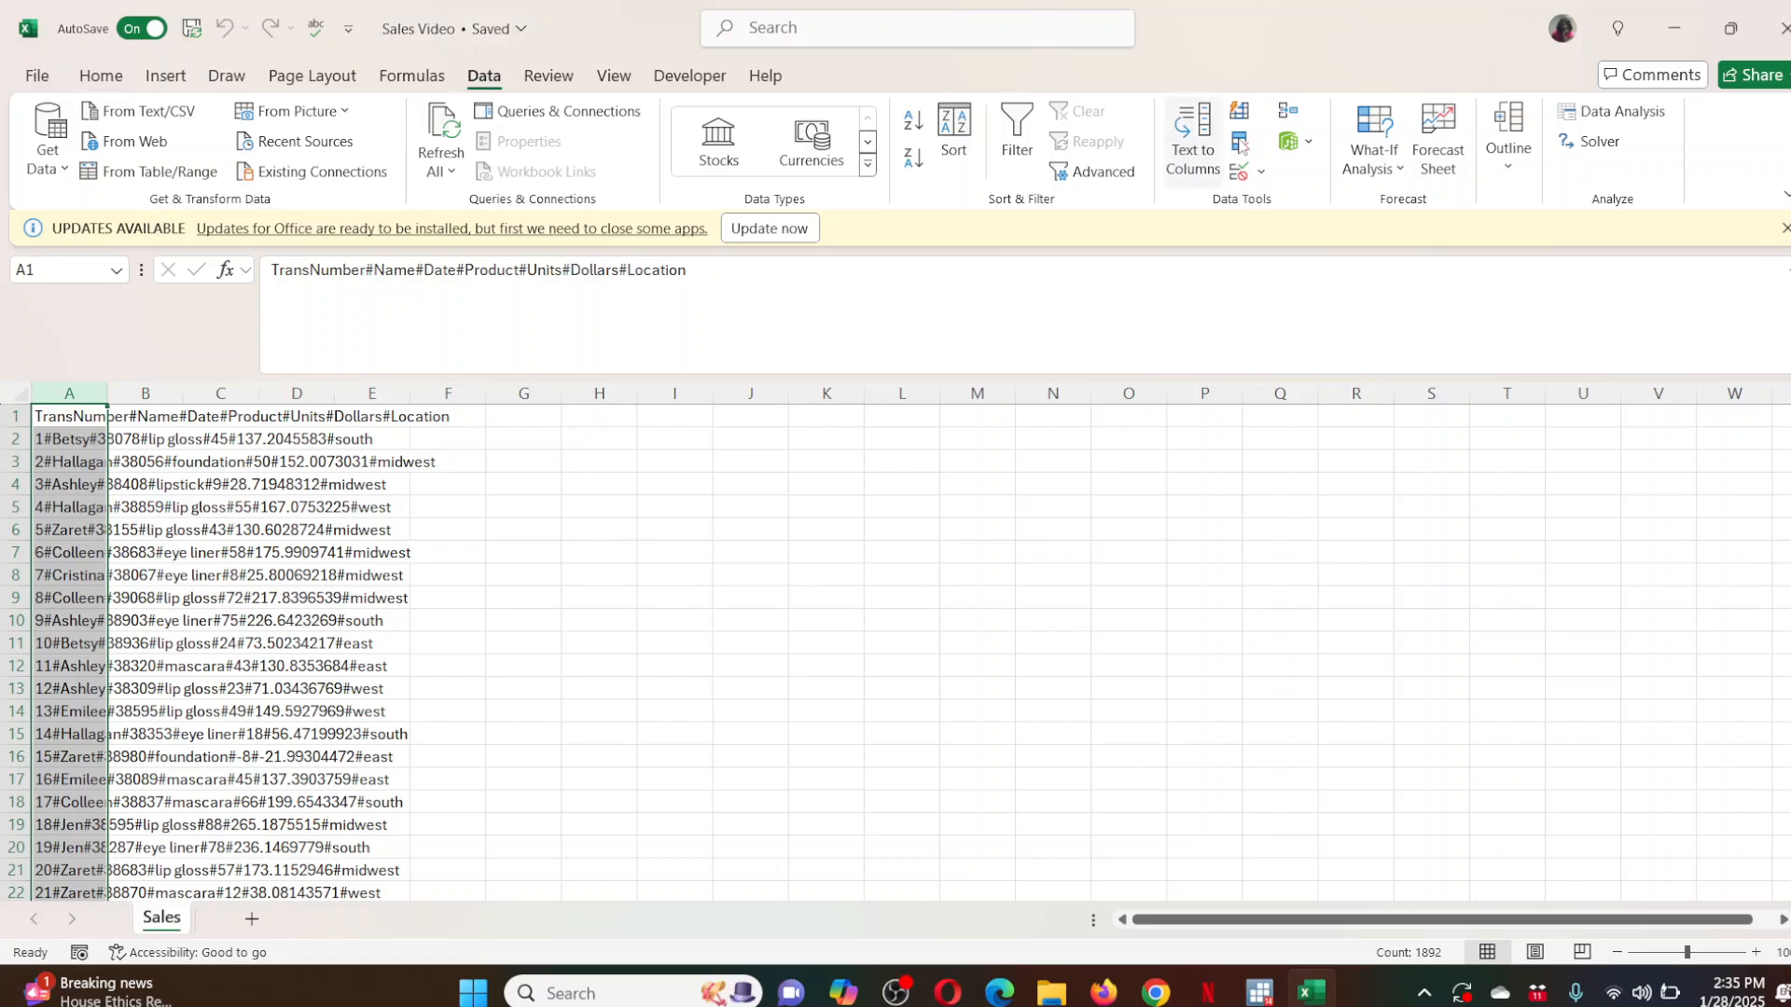
{"action": "left_click", "coordinate": [1192, 140]}
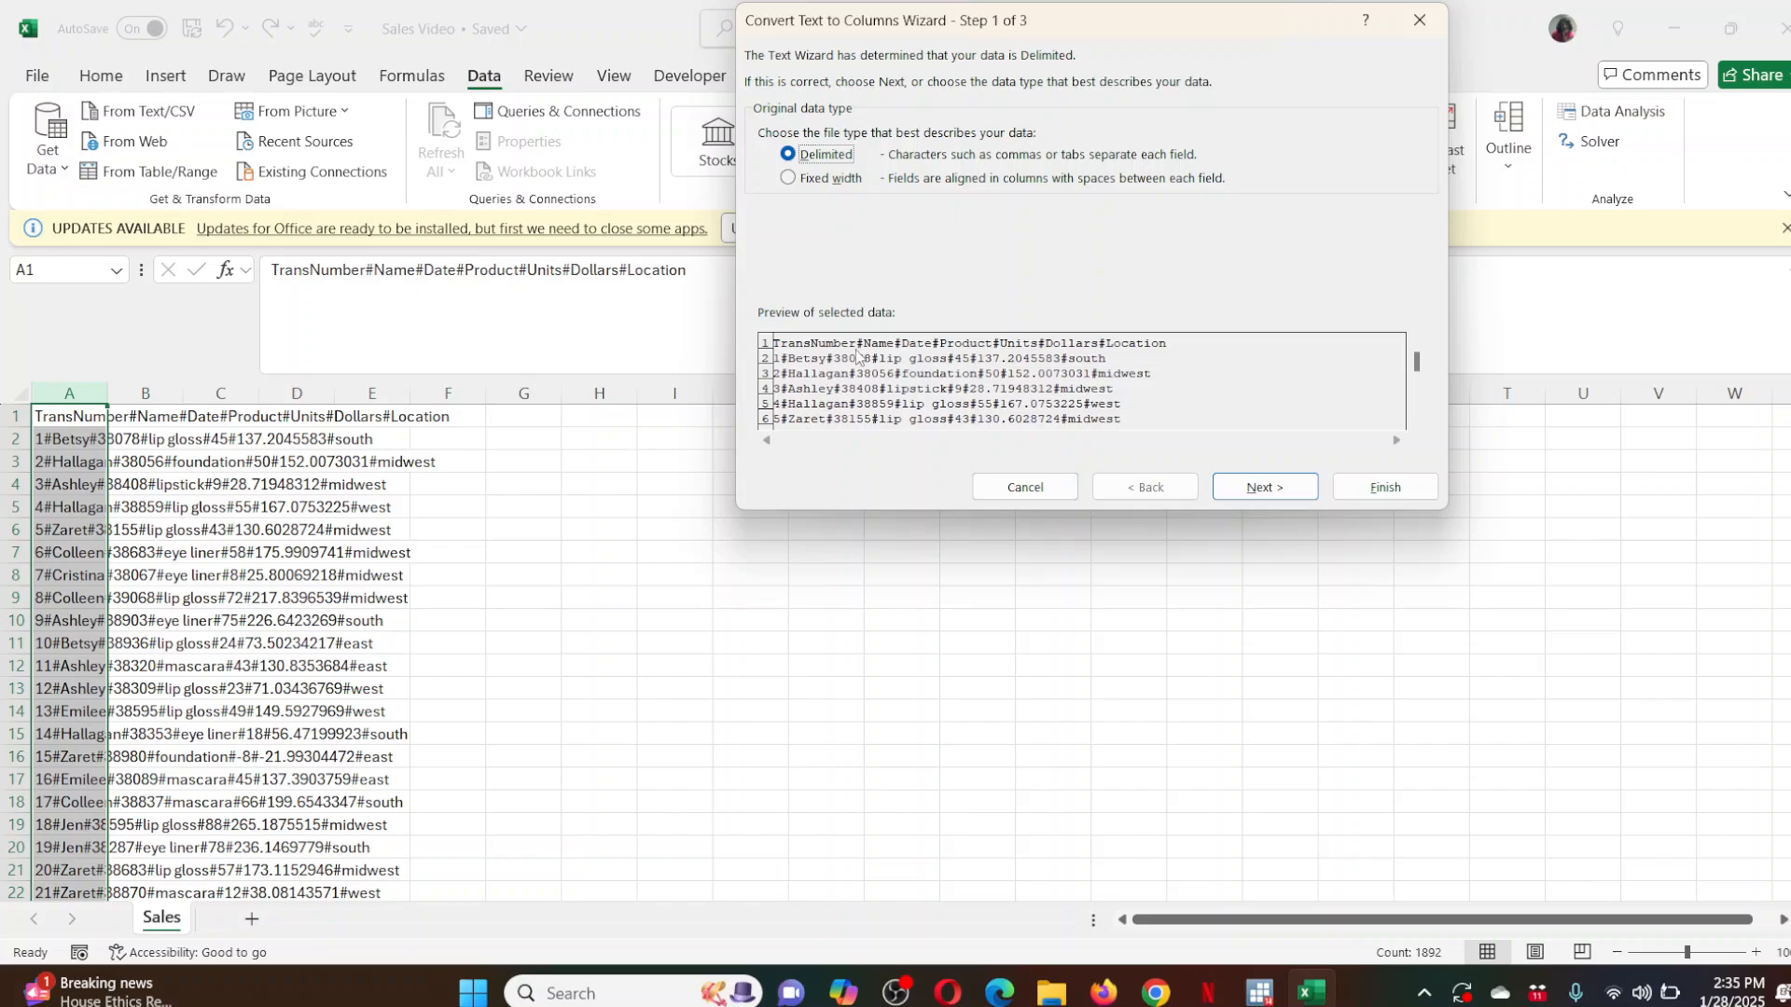
{"action": "left_click", "coordinate": [1259, 486]}
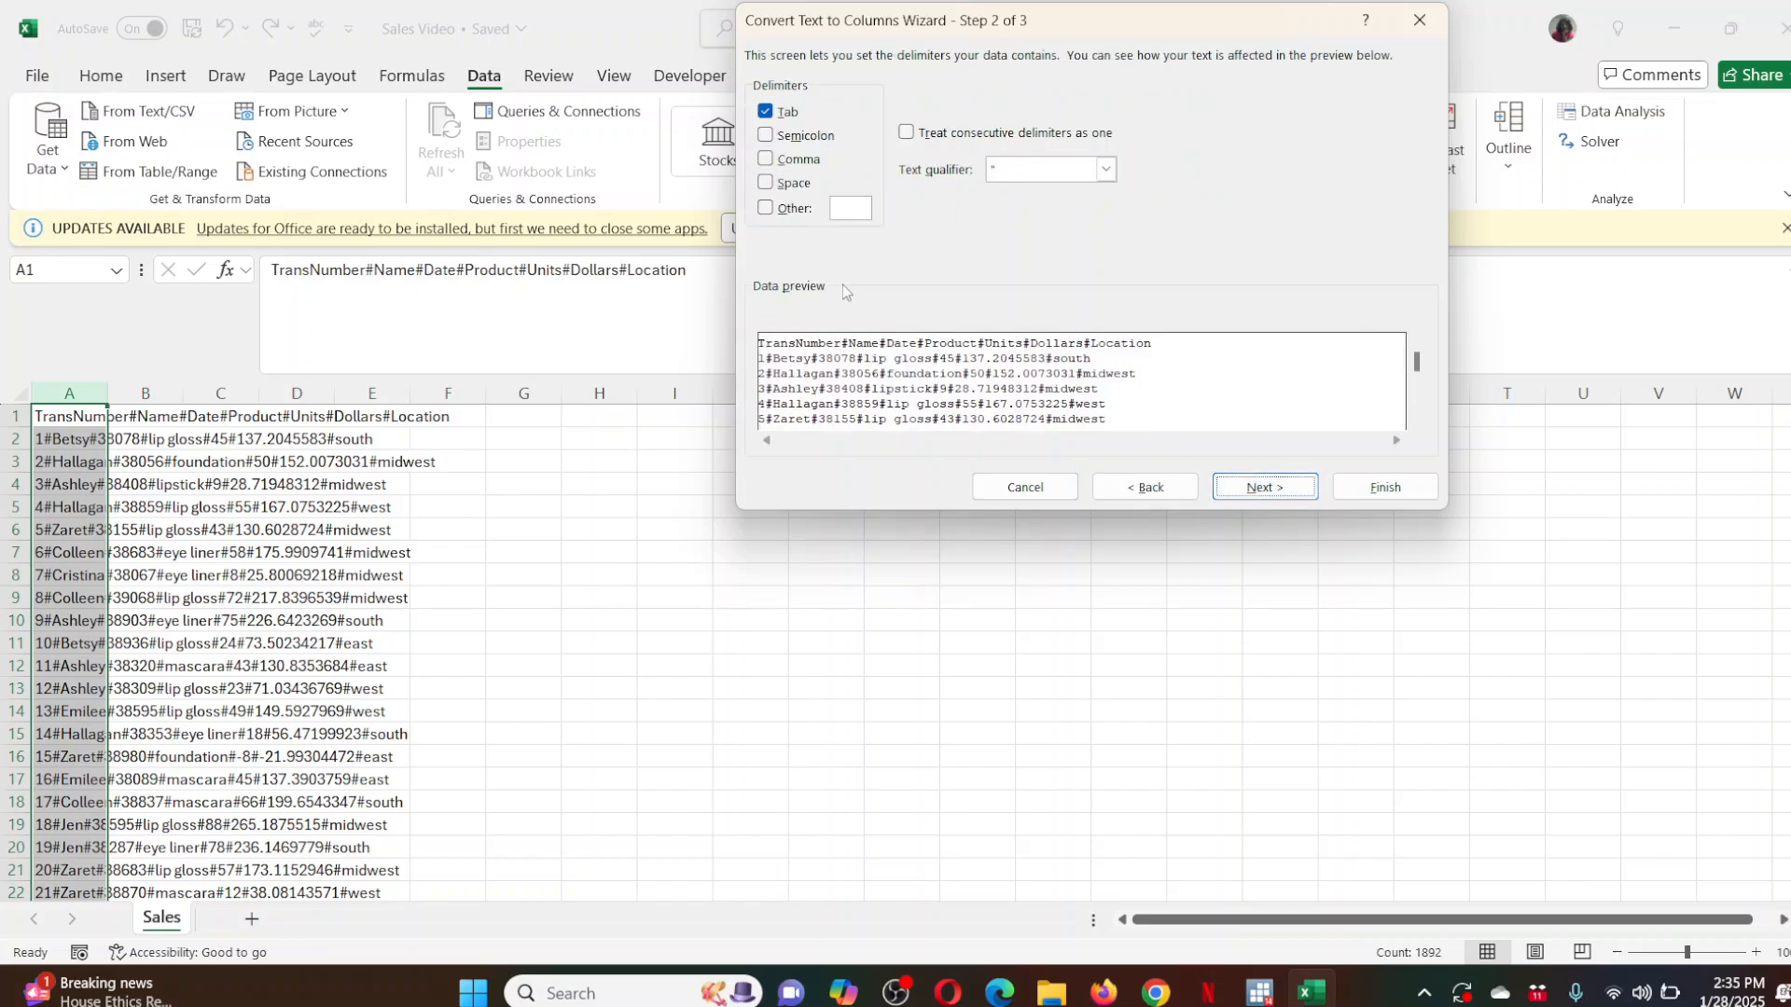
{"action": "left_click", "coordinate": [766, 207]}
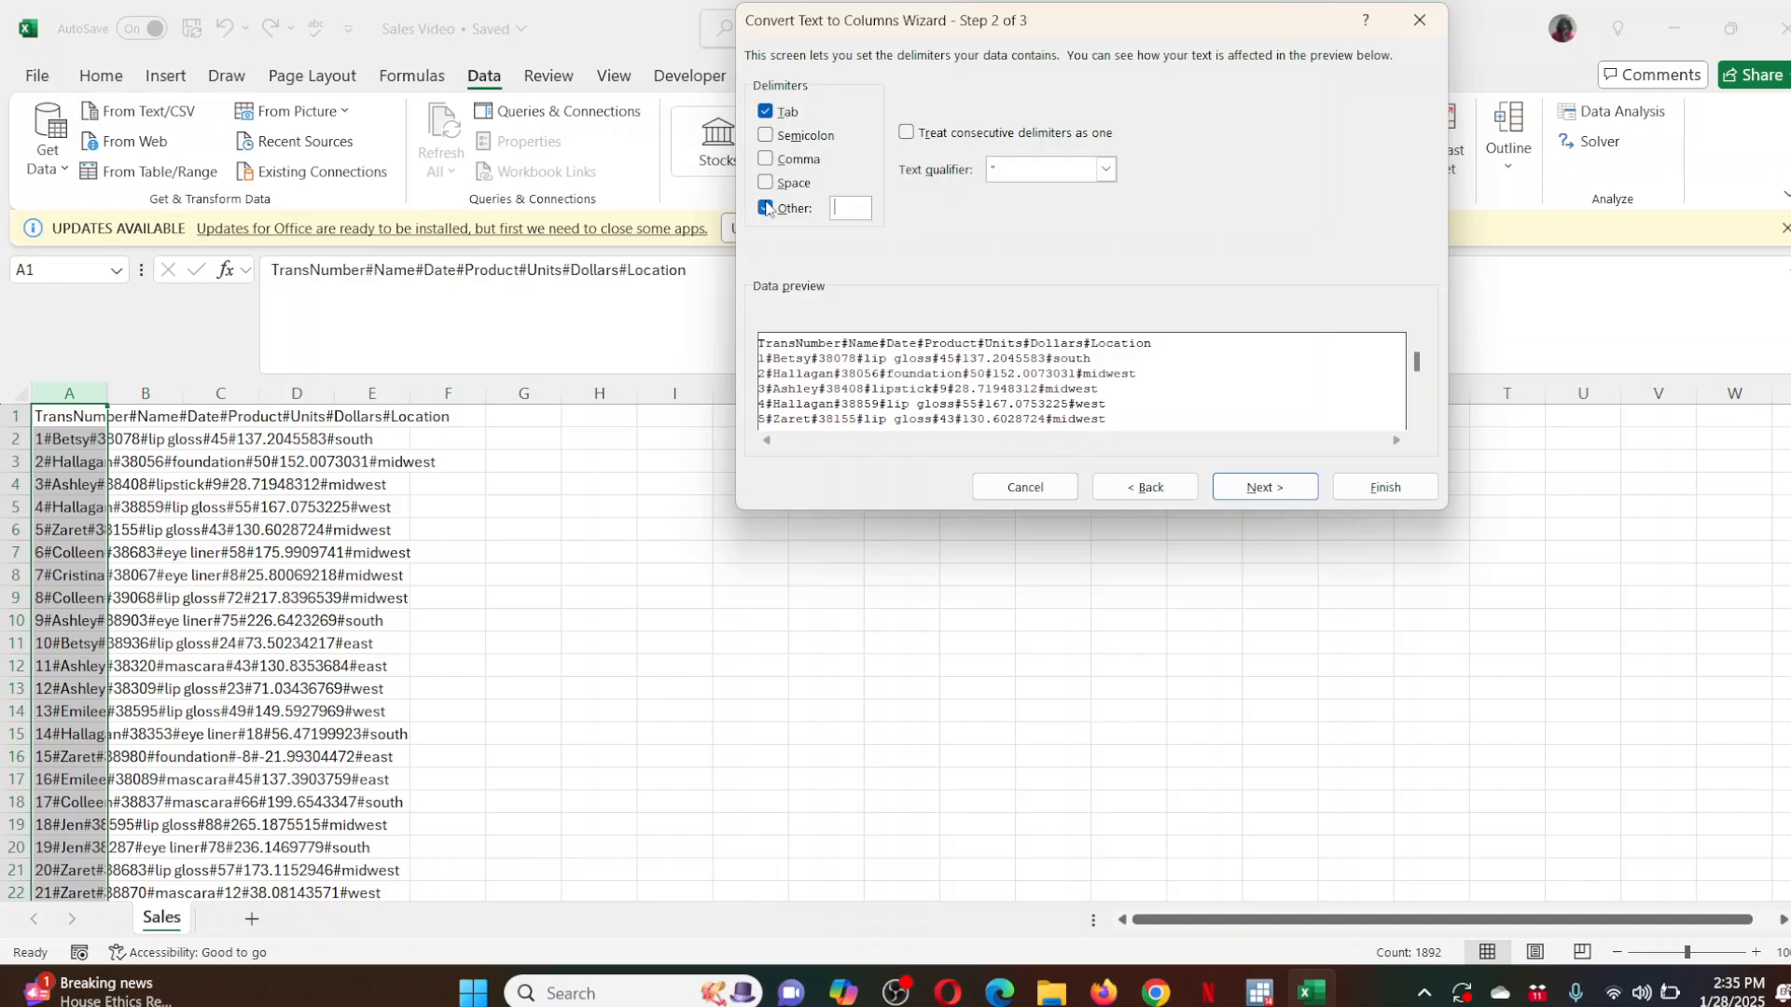
{"action": "left_click", "coordinate": [766, 111]}
{"action": "left_click", "coordinate": [859, 211]}
{"action": "type", "text": "#"}
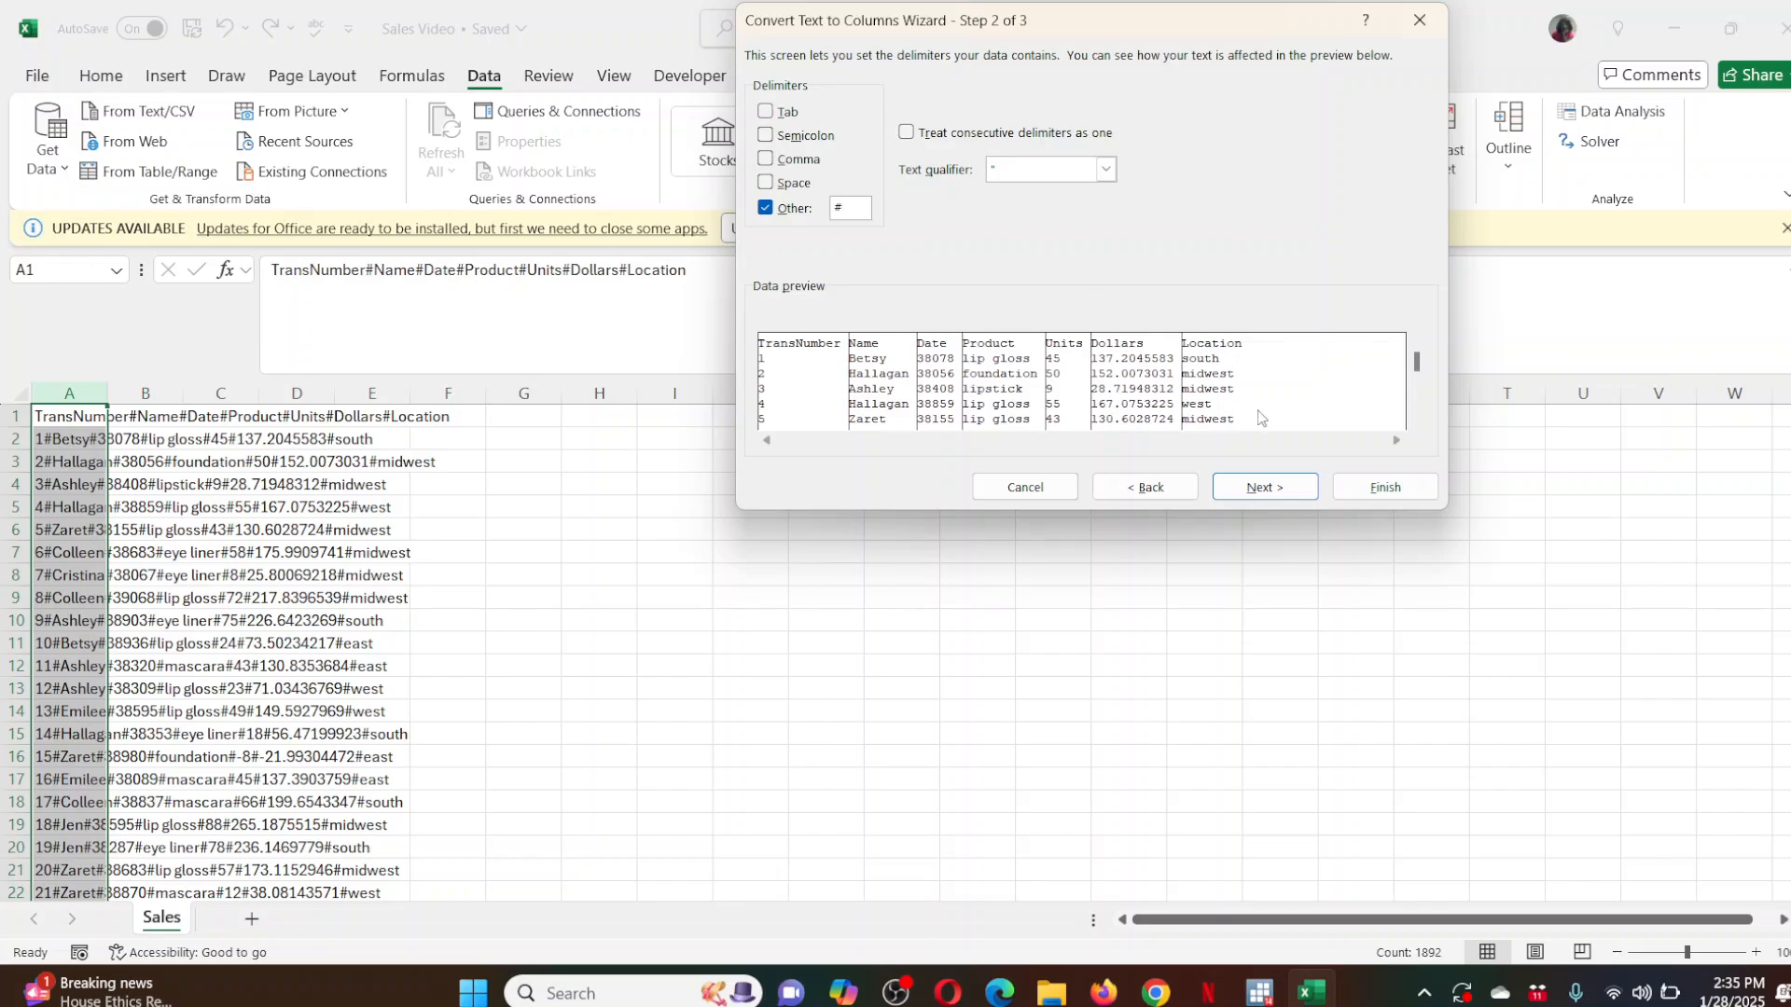
{"action": "left_click", "coordinate": [1397, 489]}
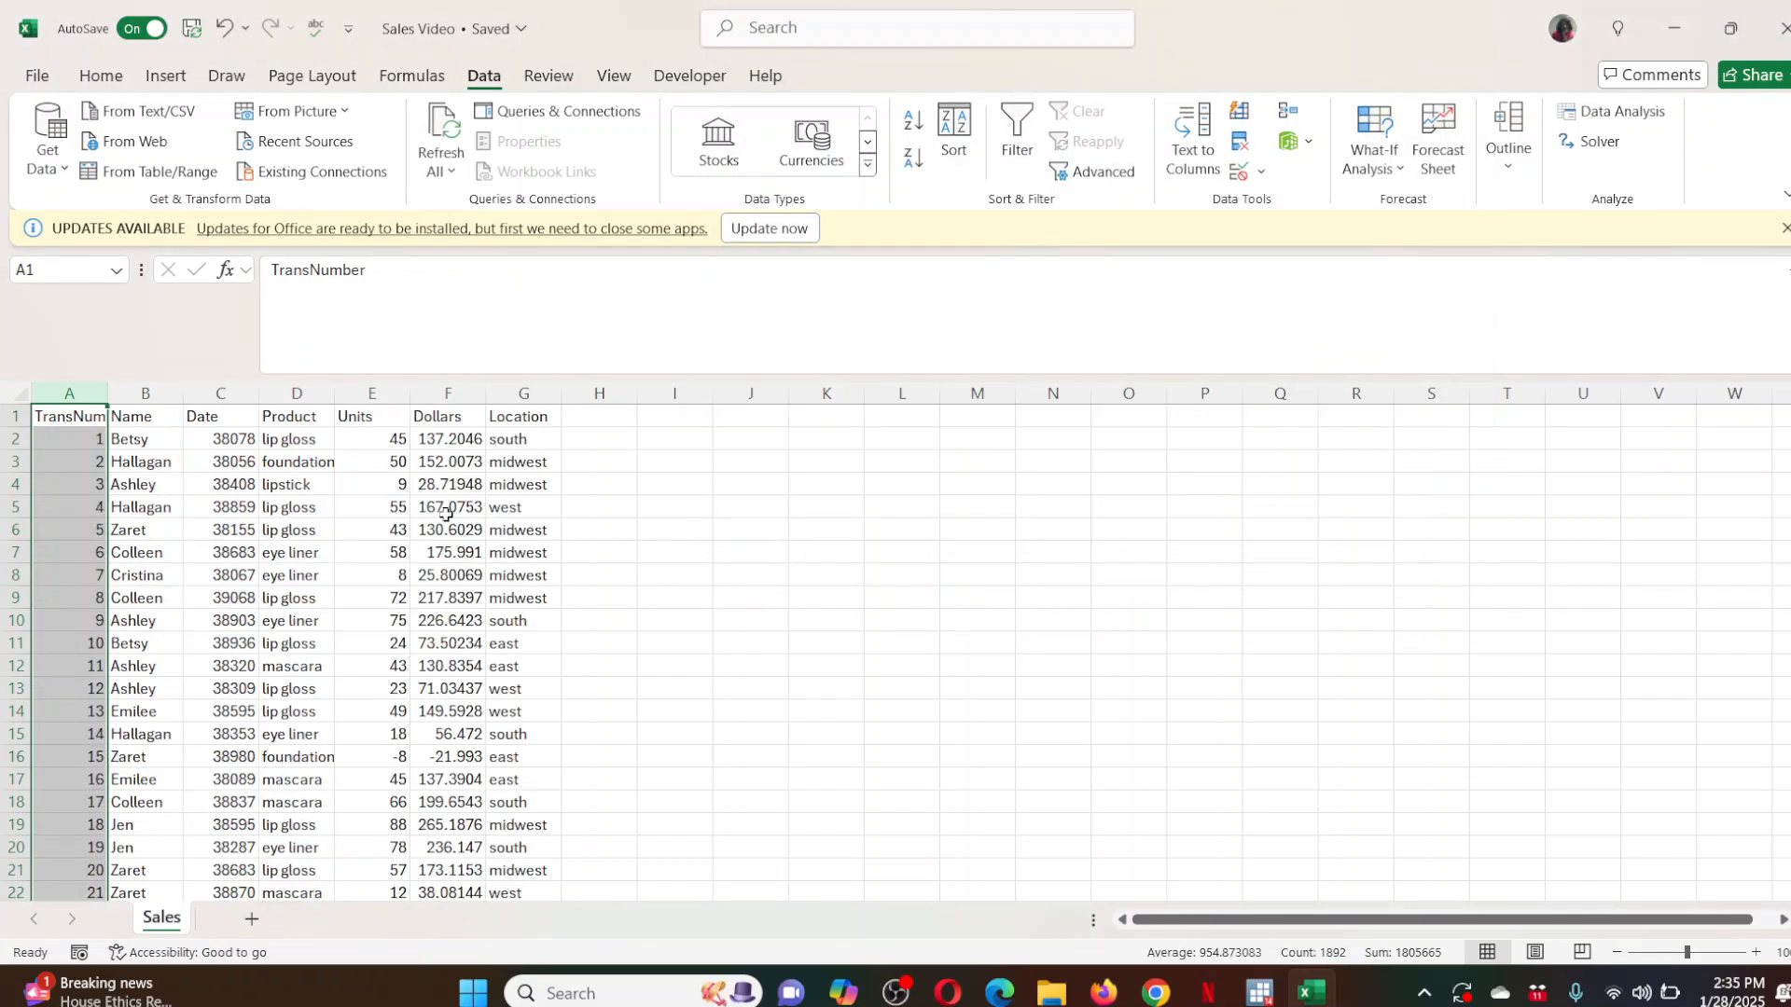
Color the Sales sheet tab light blue and add a new blank worksheet, returning to the Sales sheet.
{"action": "right_click", "coordinate": [171, 932]}
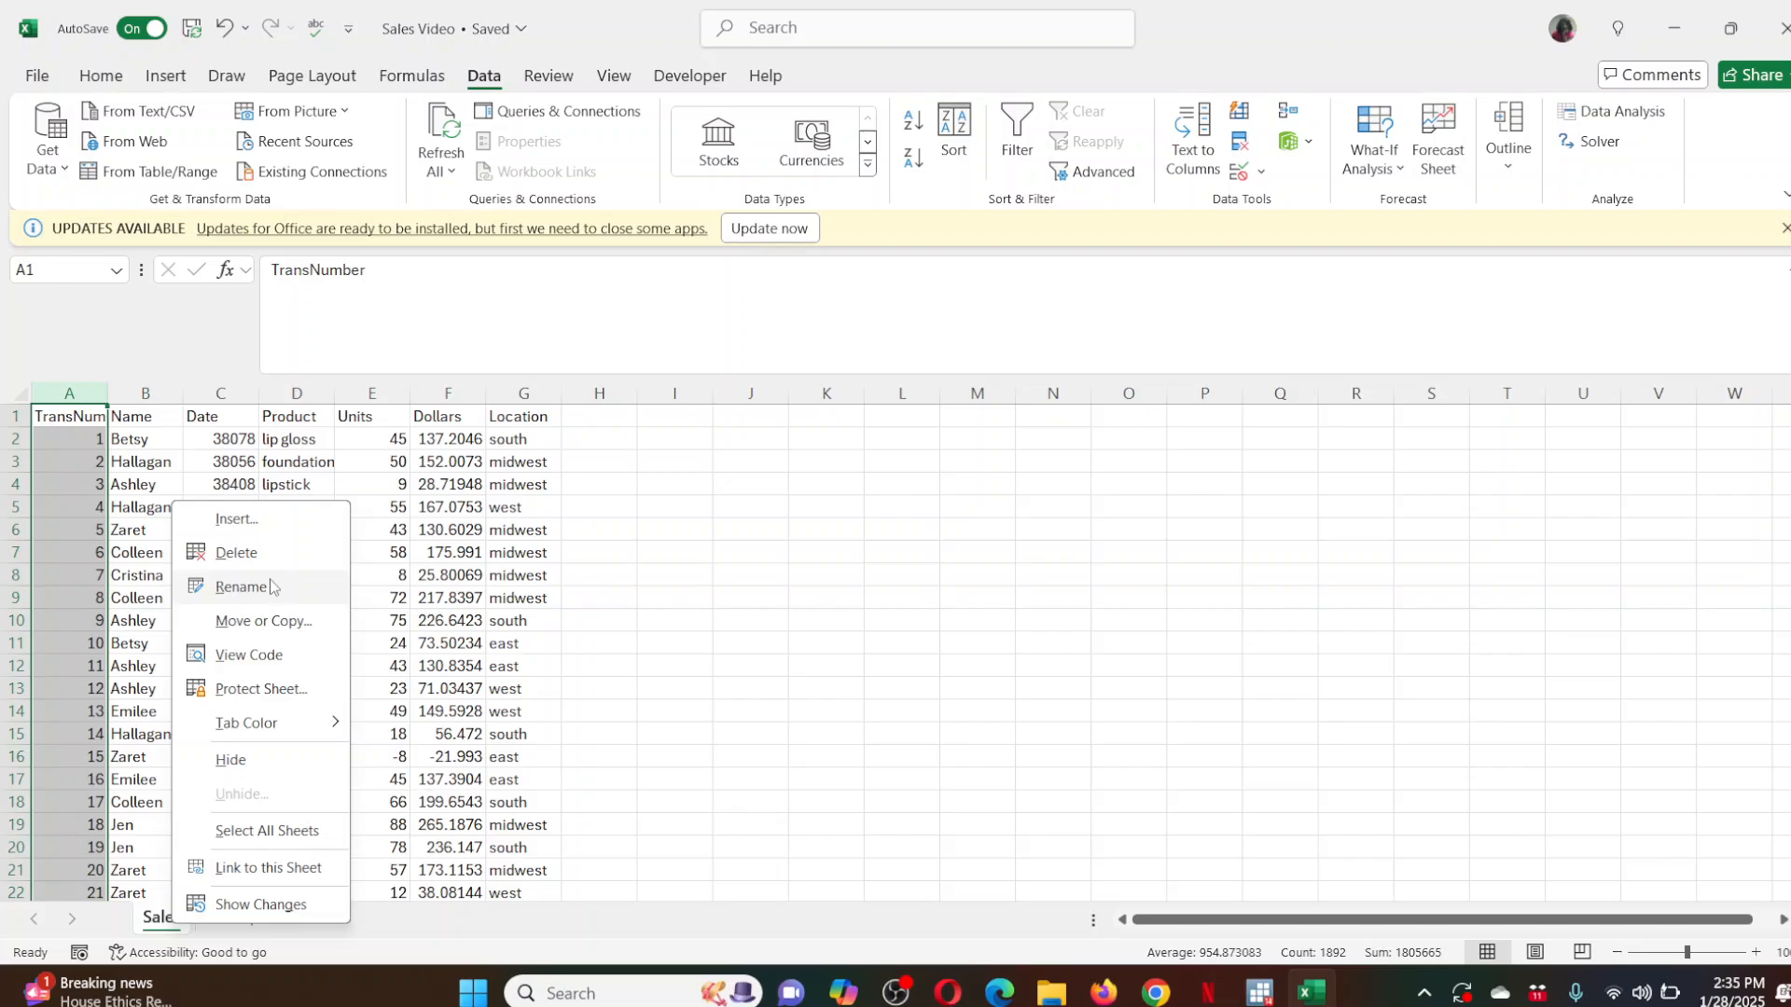
{"action": "mouse_move", "coordinate": [280, 724]}
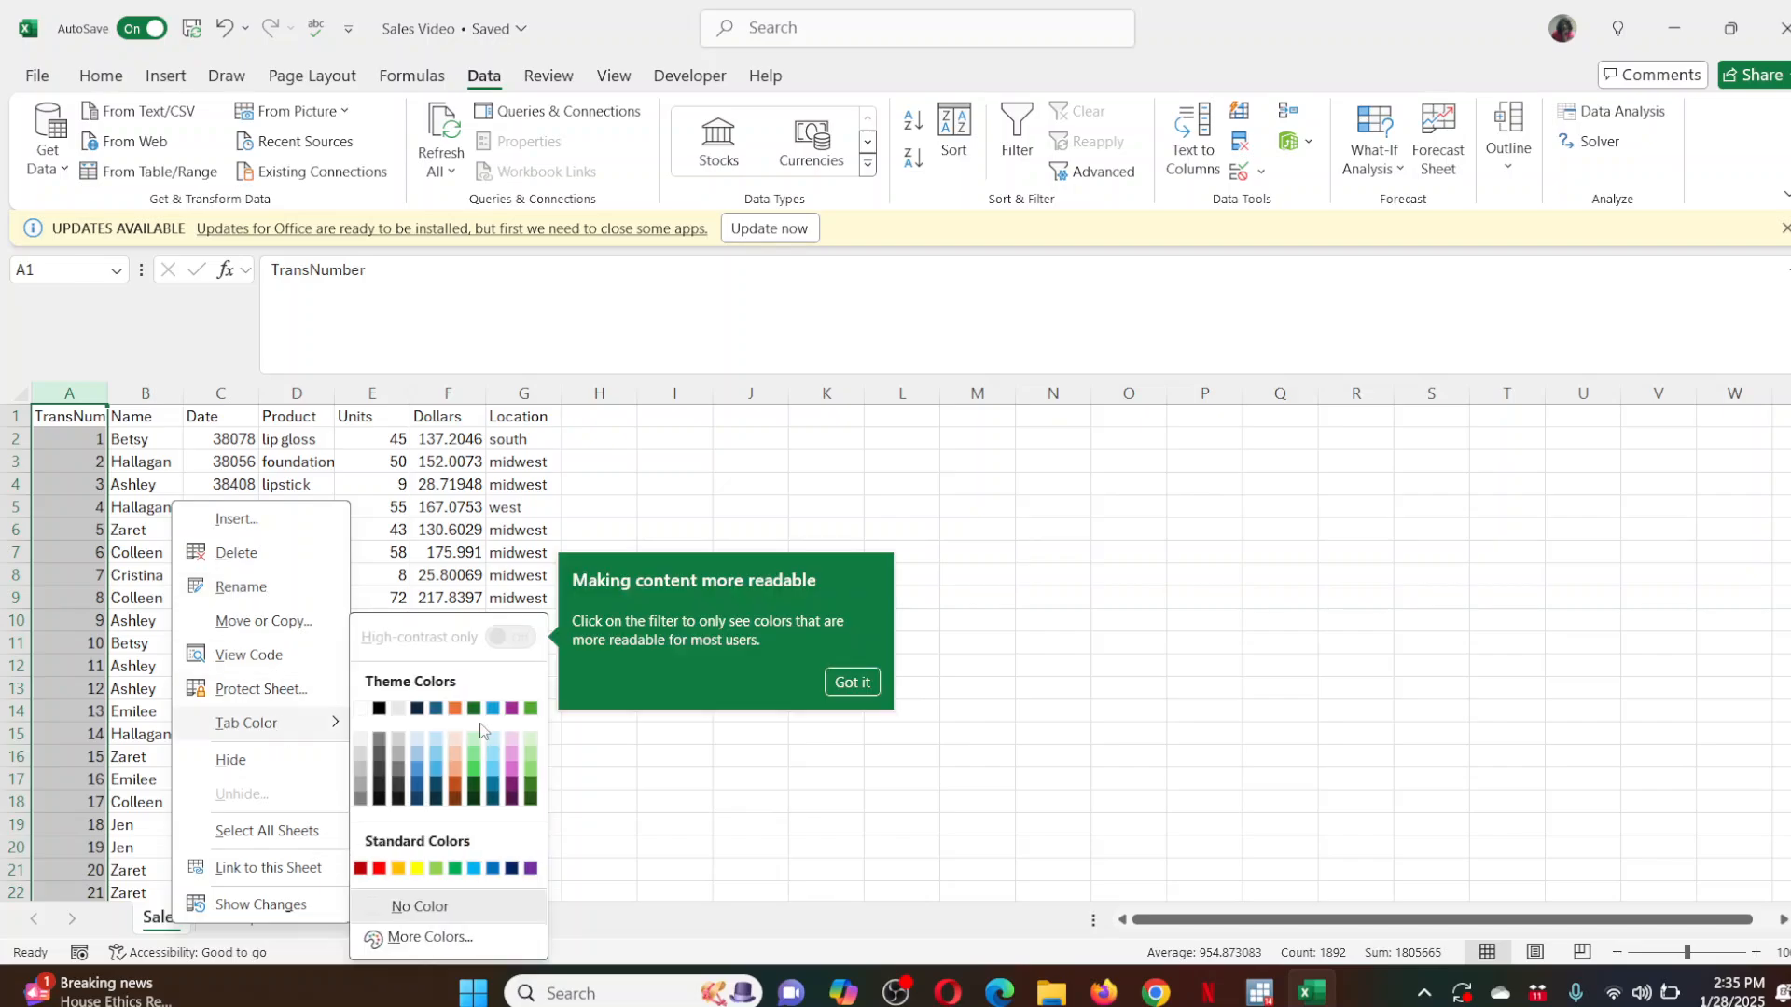
{"action": "left_click", "coordinate": [474, 869]}
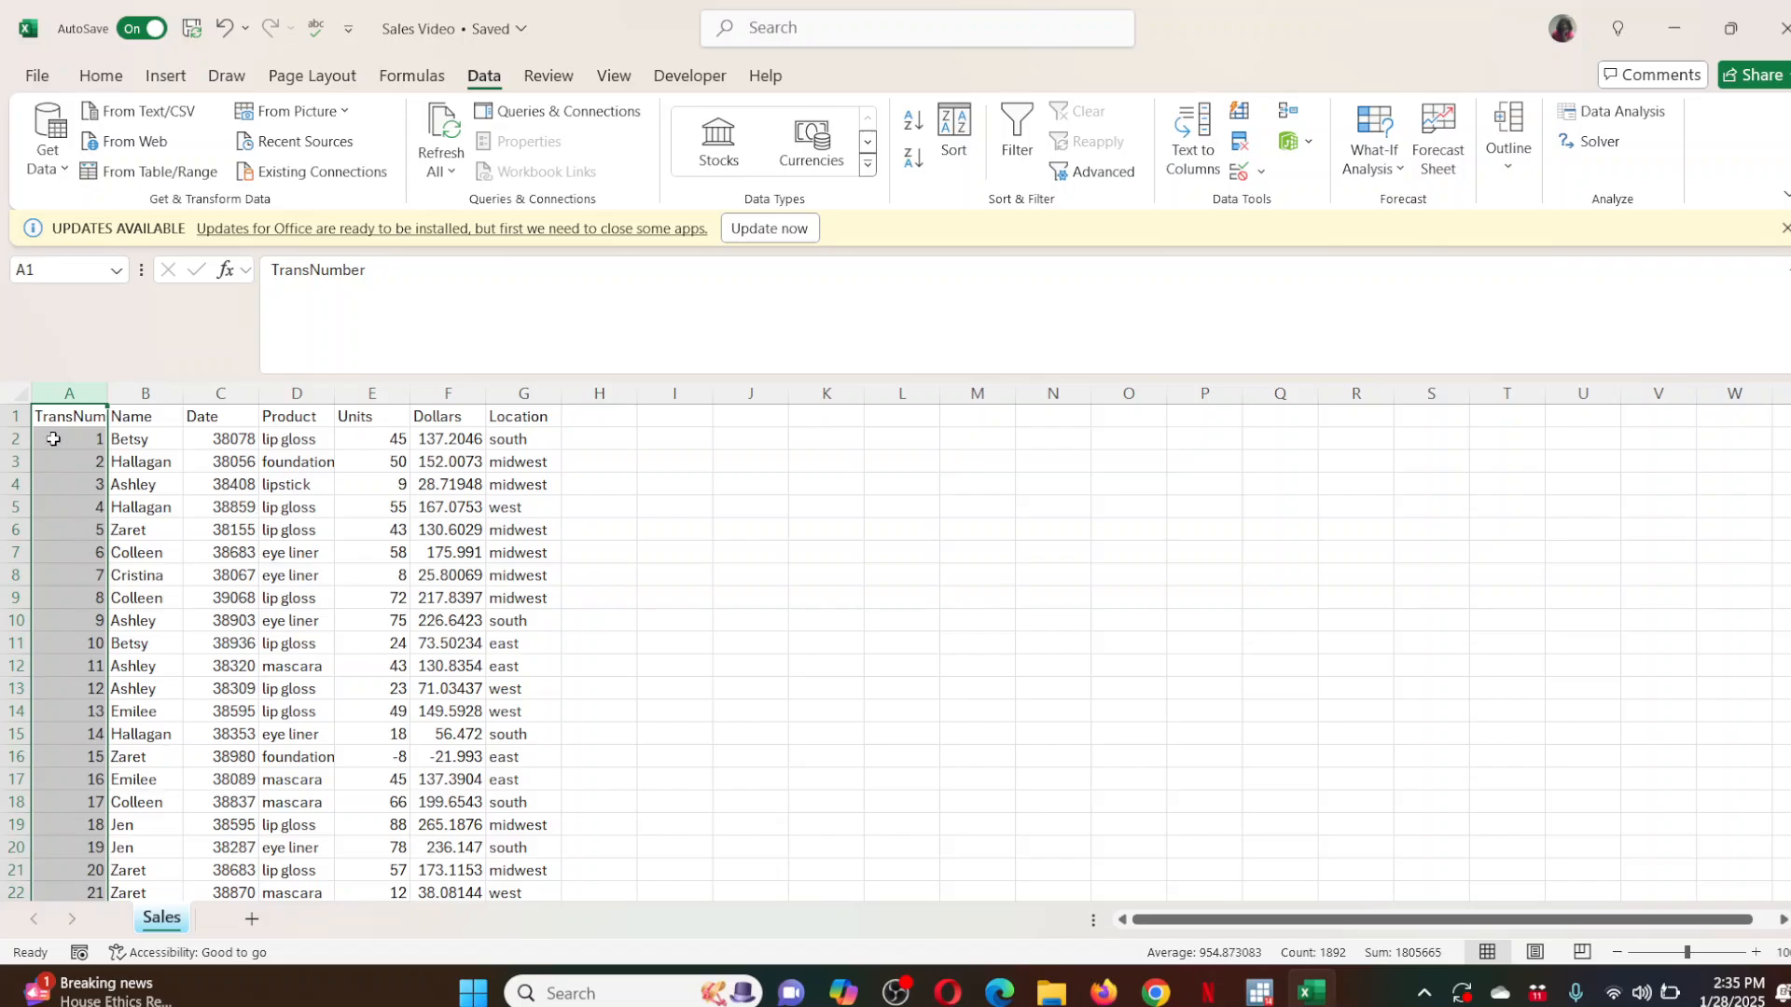
{"action": "left_click", "coordinate": [252, 919]}
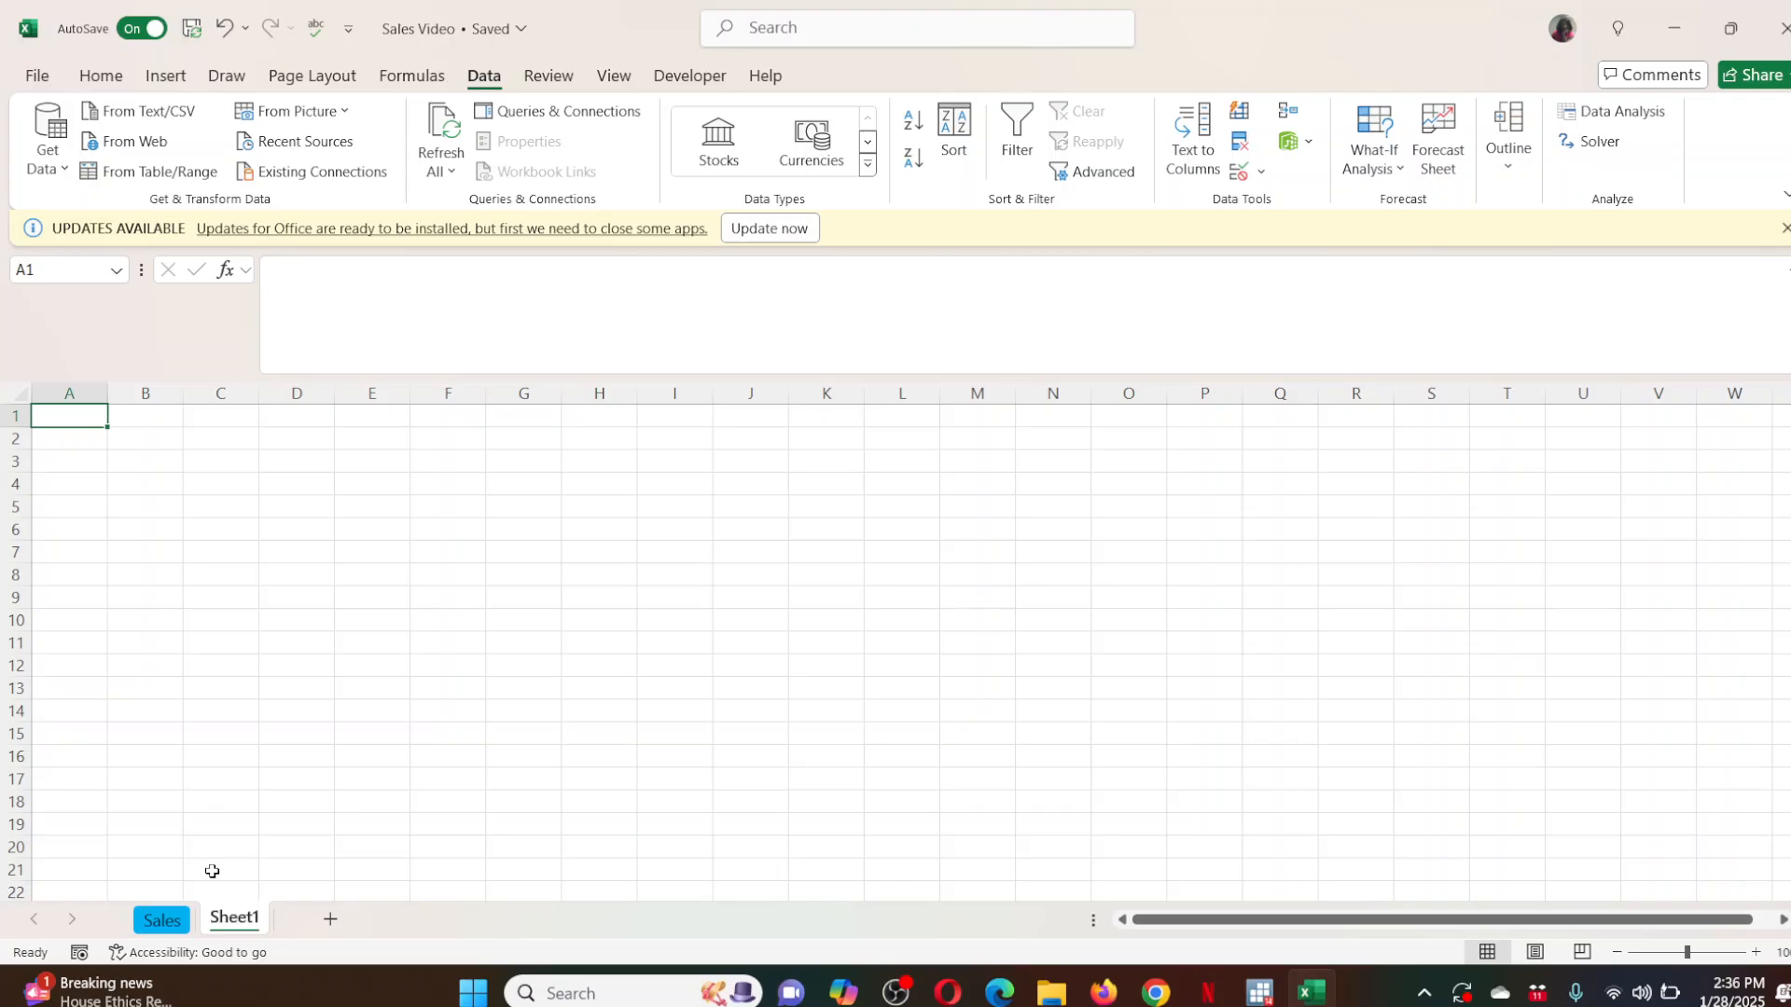
{"action": "left_click", "coordinate": [161, 920]}
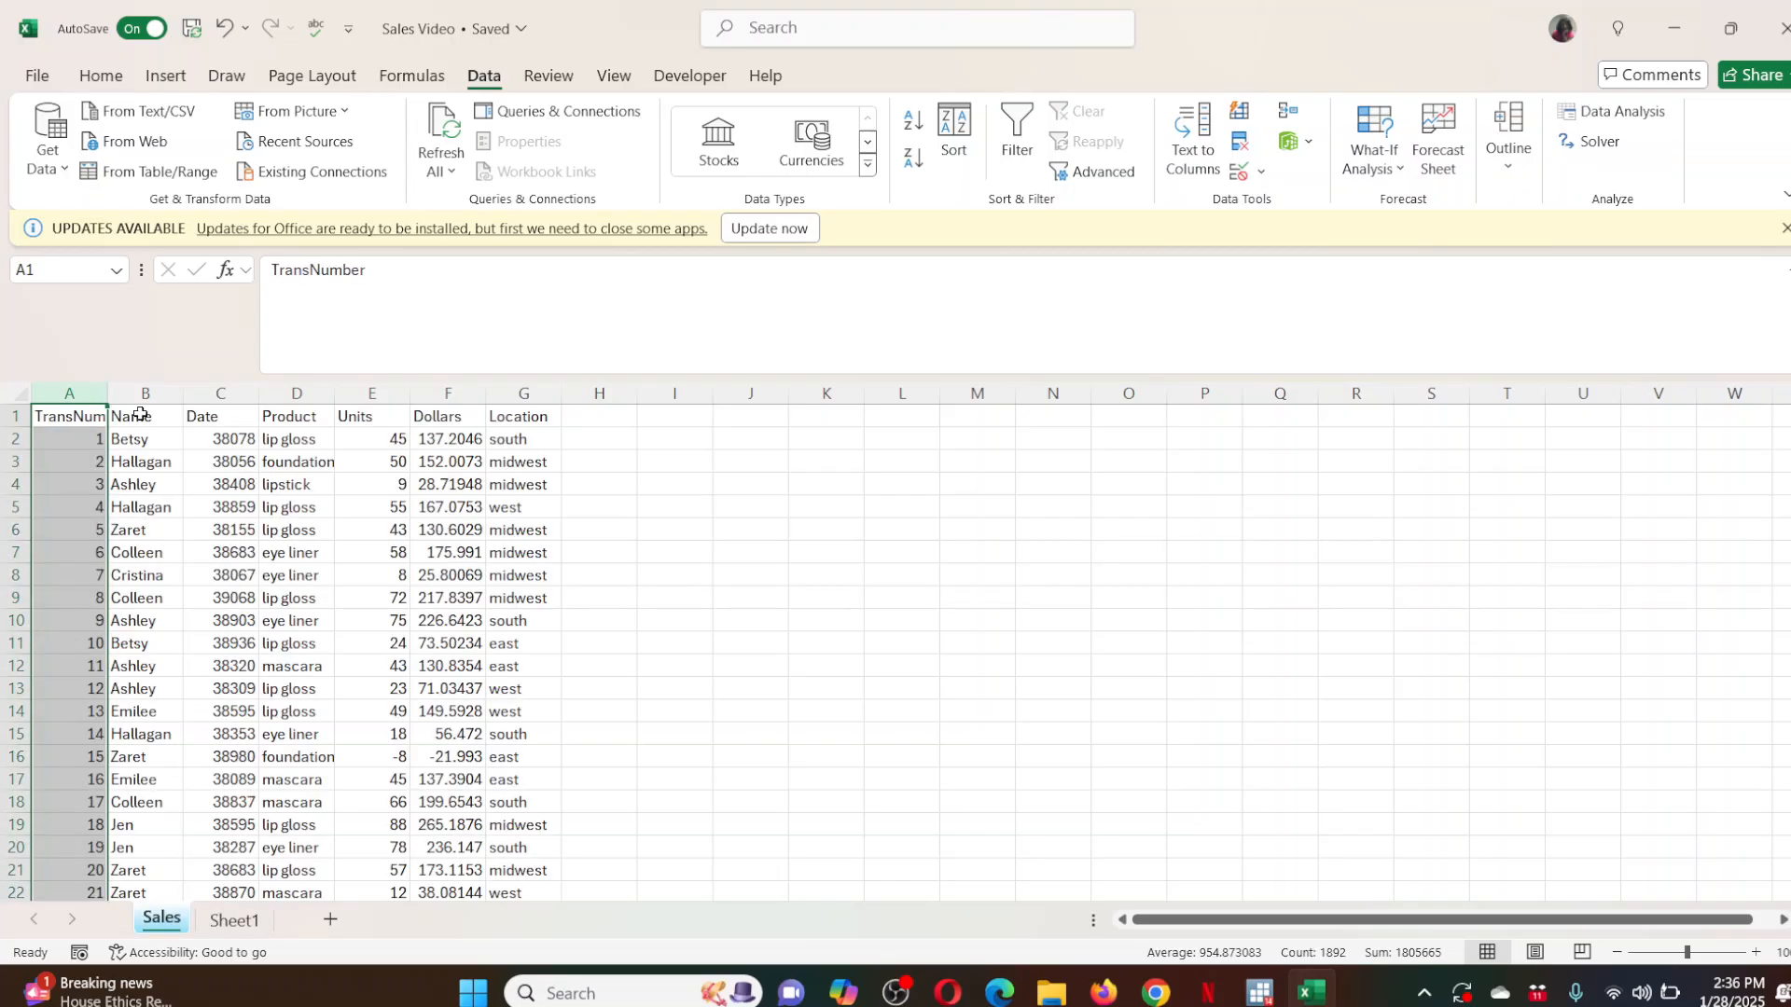
Change the header in cell A1 to "Transaction Number".
{"action": "left_click", "coordinate": [56, 415]}
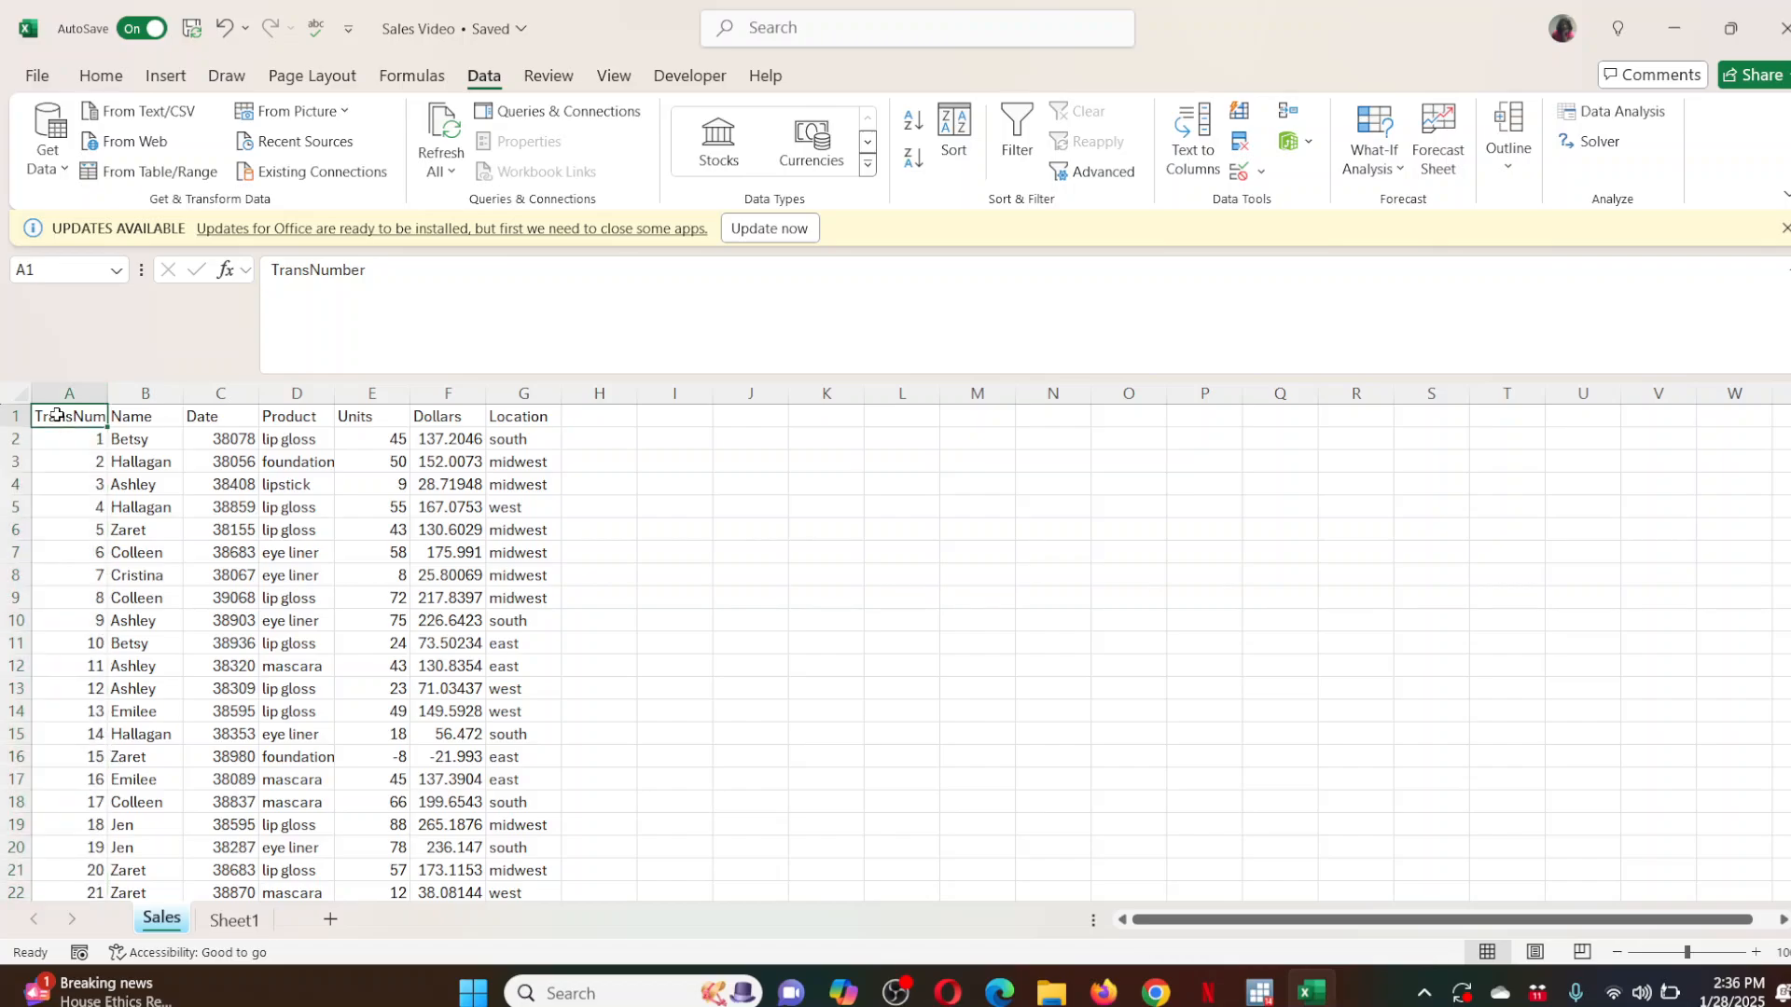
{"action": "left_click", "coordinate": [311, 269]}
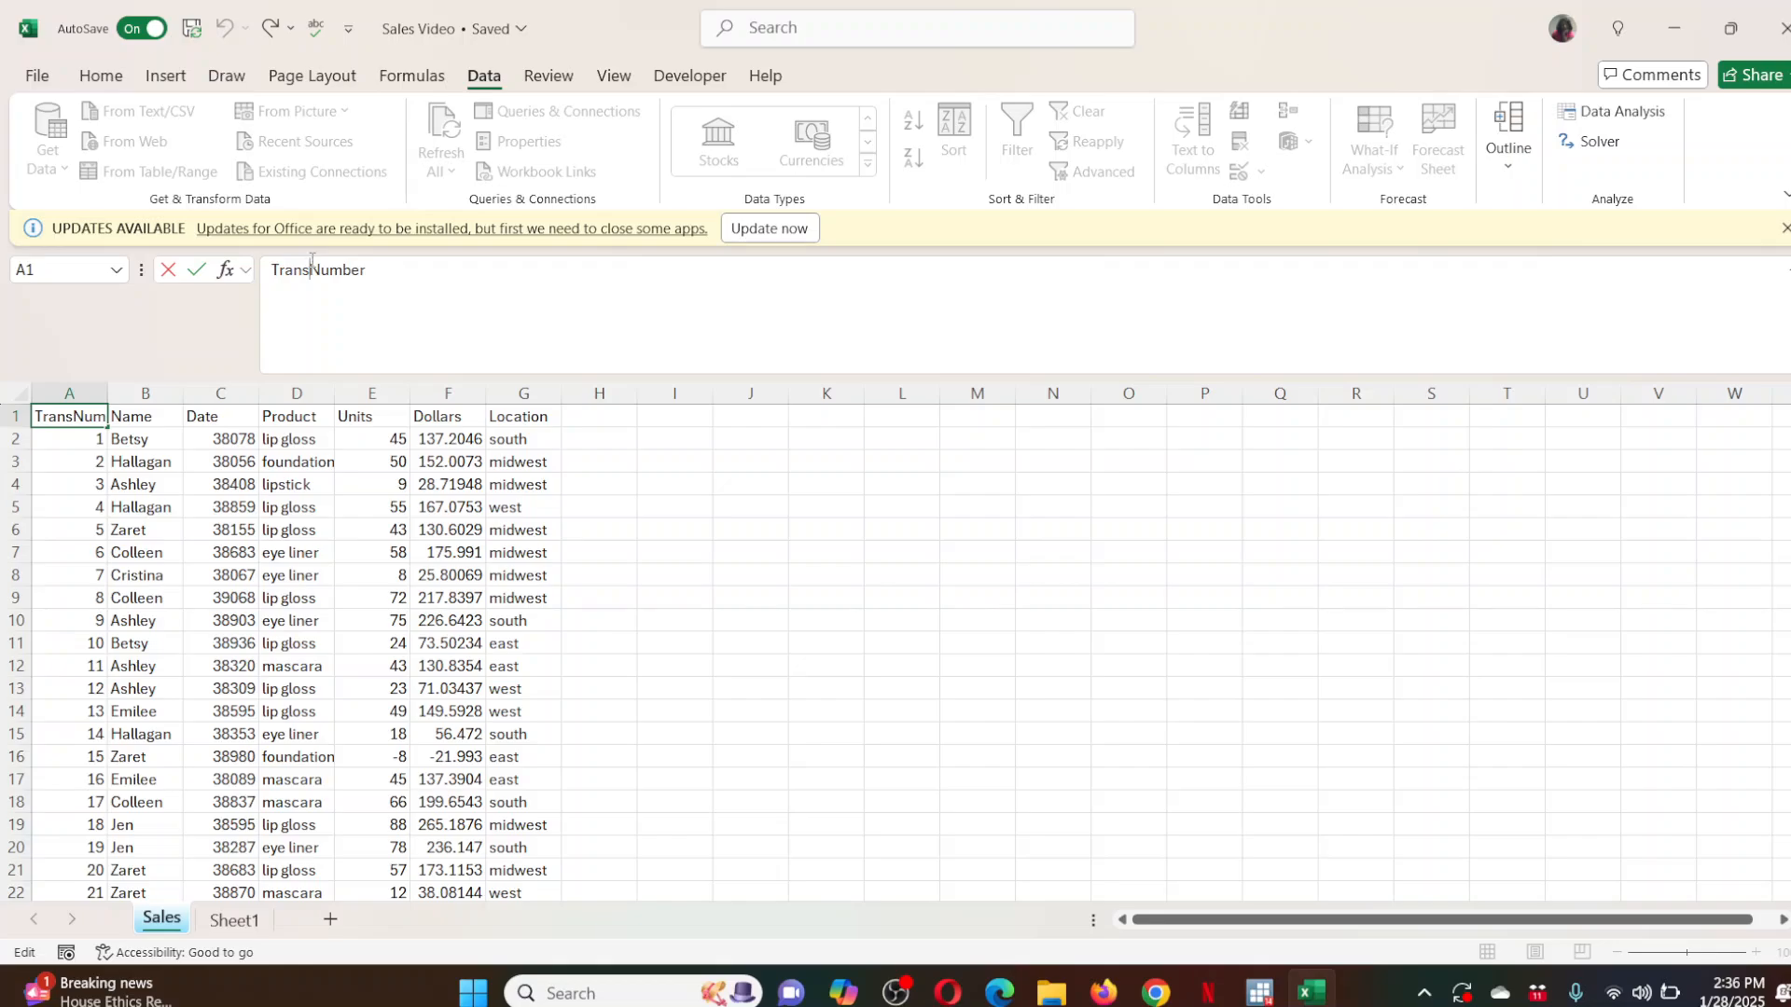
{"action": "type", "text": "action"}
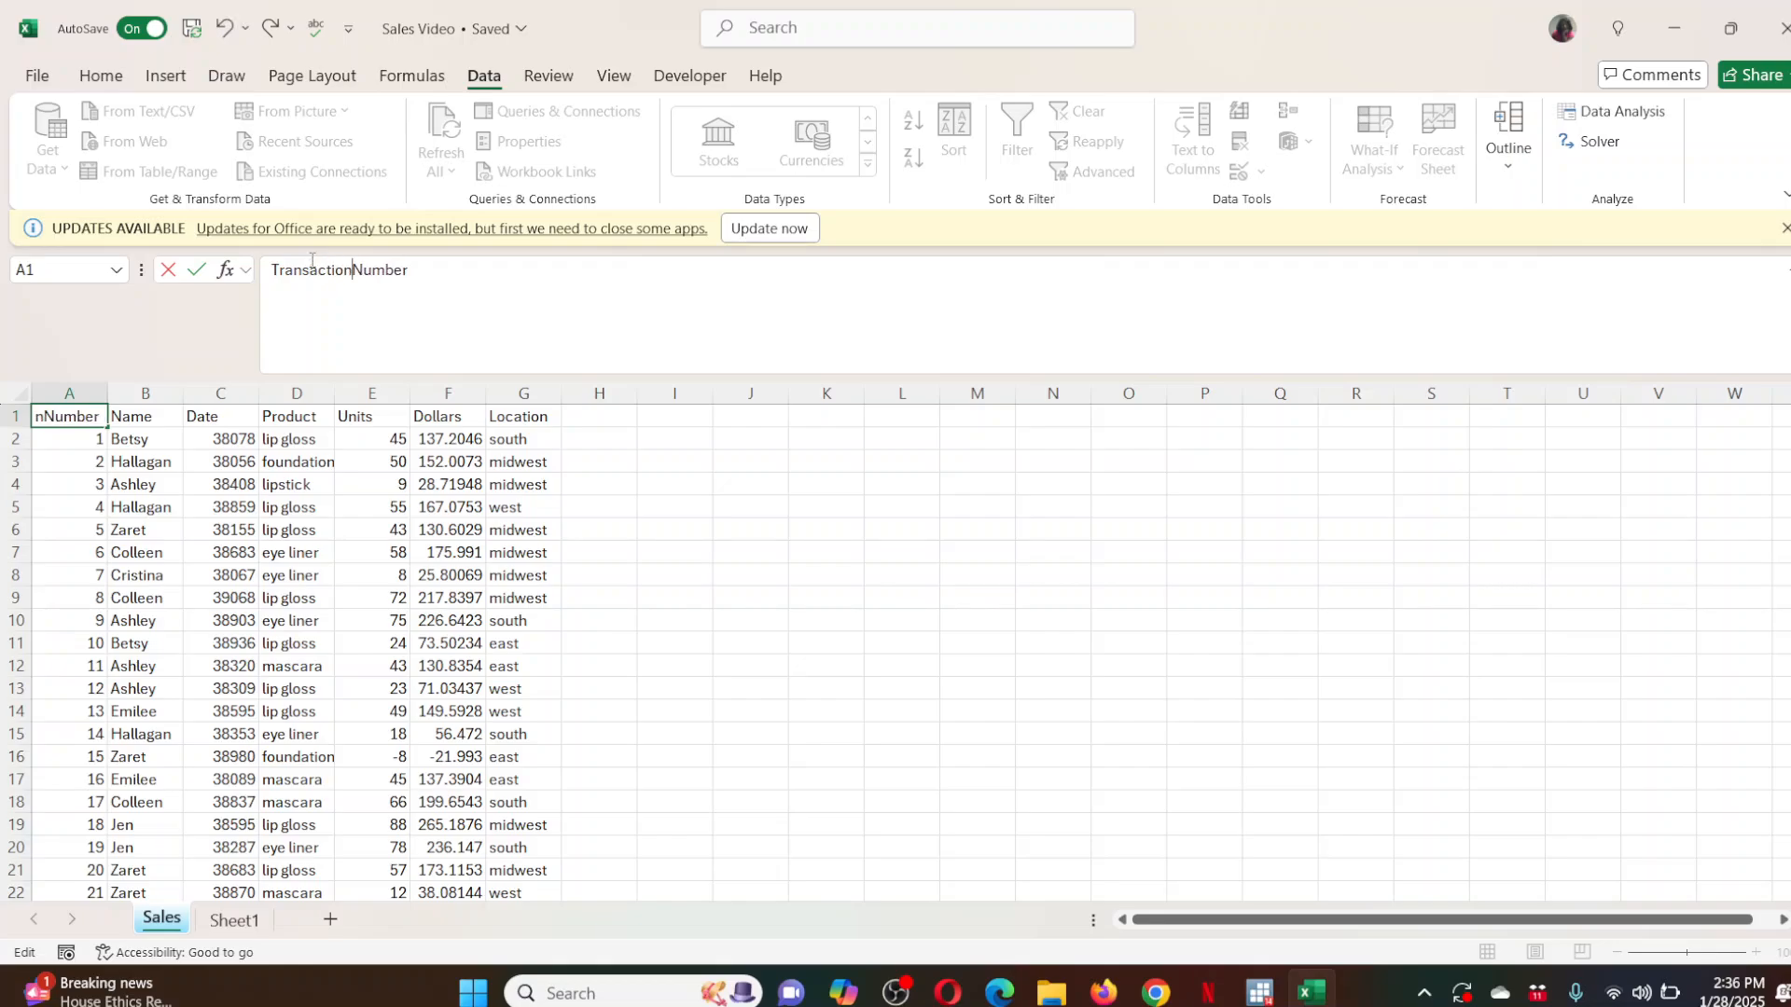
{"action": "left_click", "coordinate": [98, 508]}
{"action": "left_click", "coordinate": [73, 420]}
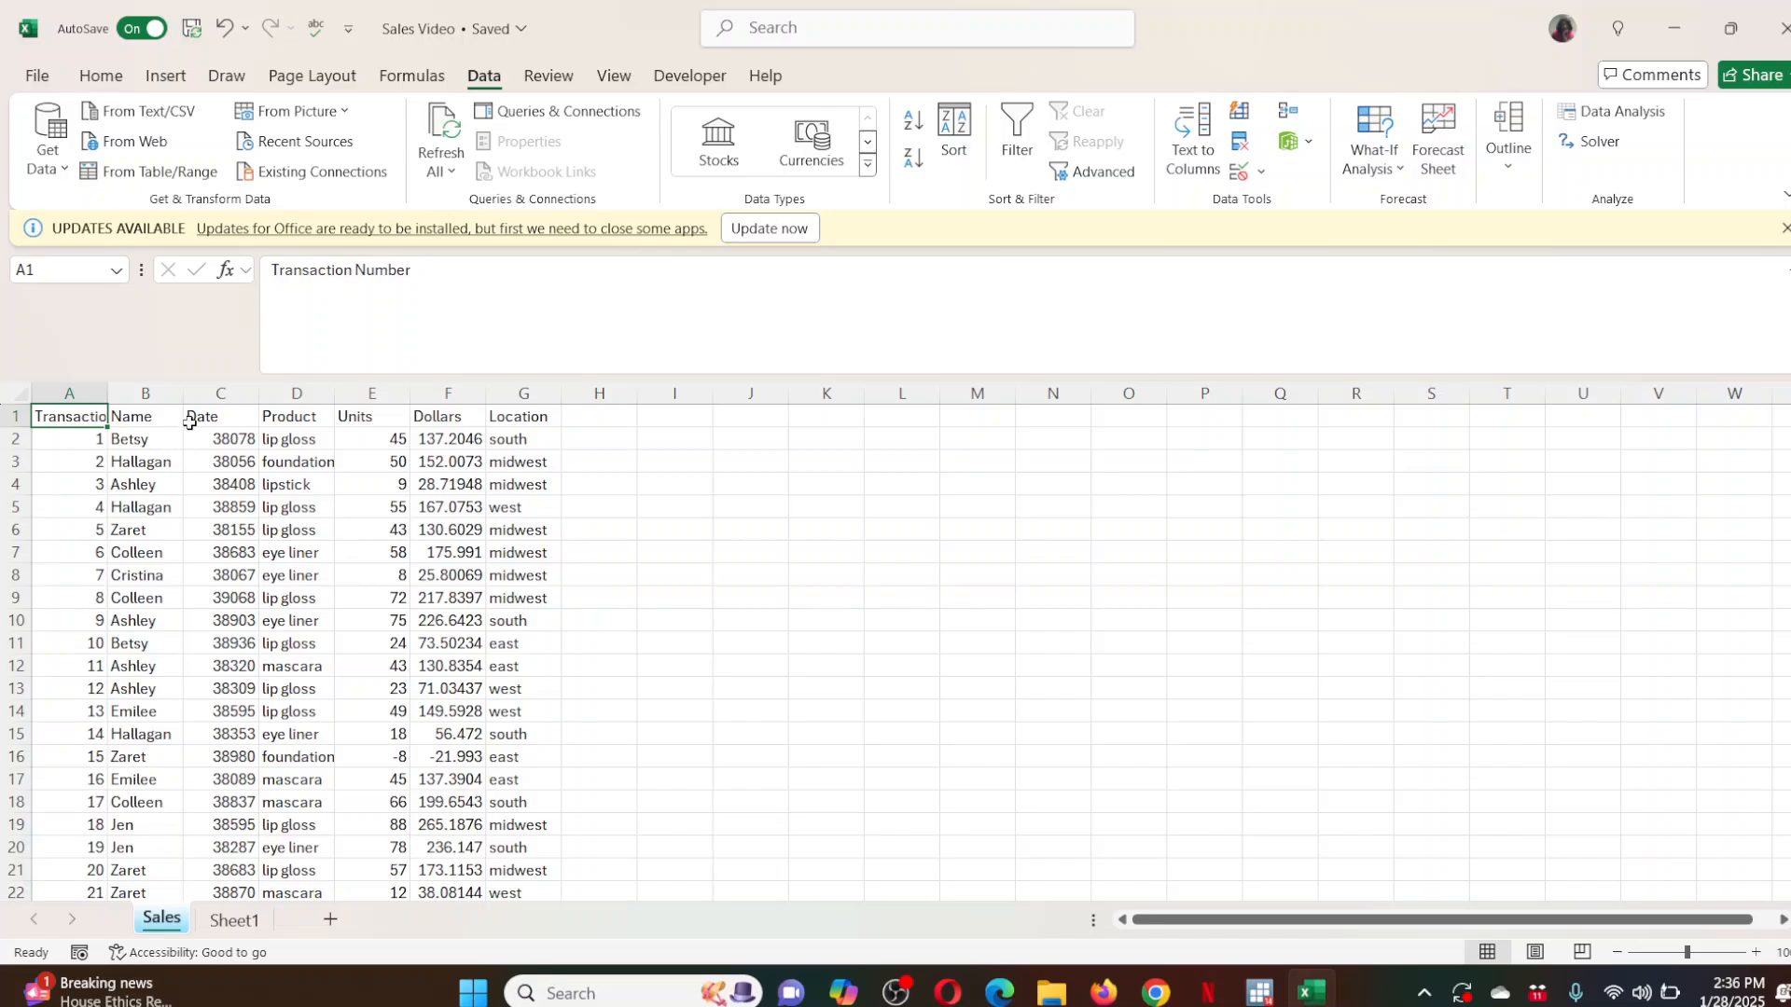
Format the whole Date column as Short Date.
{"action": "left_click", "coordinate": [223, 395]}
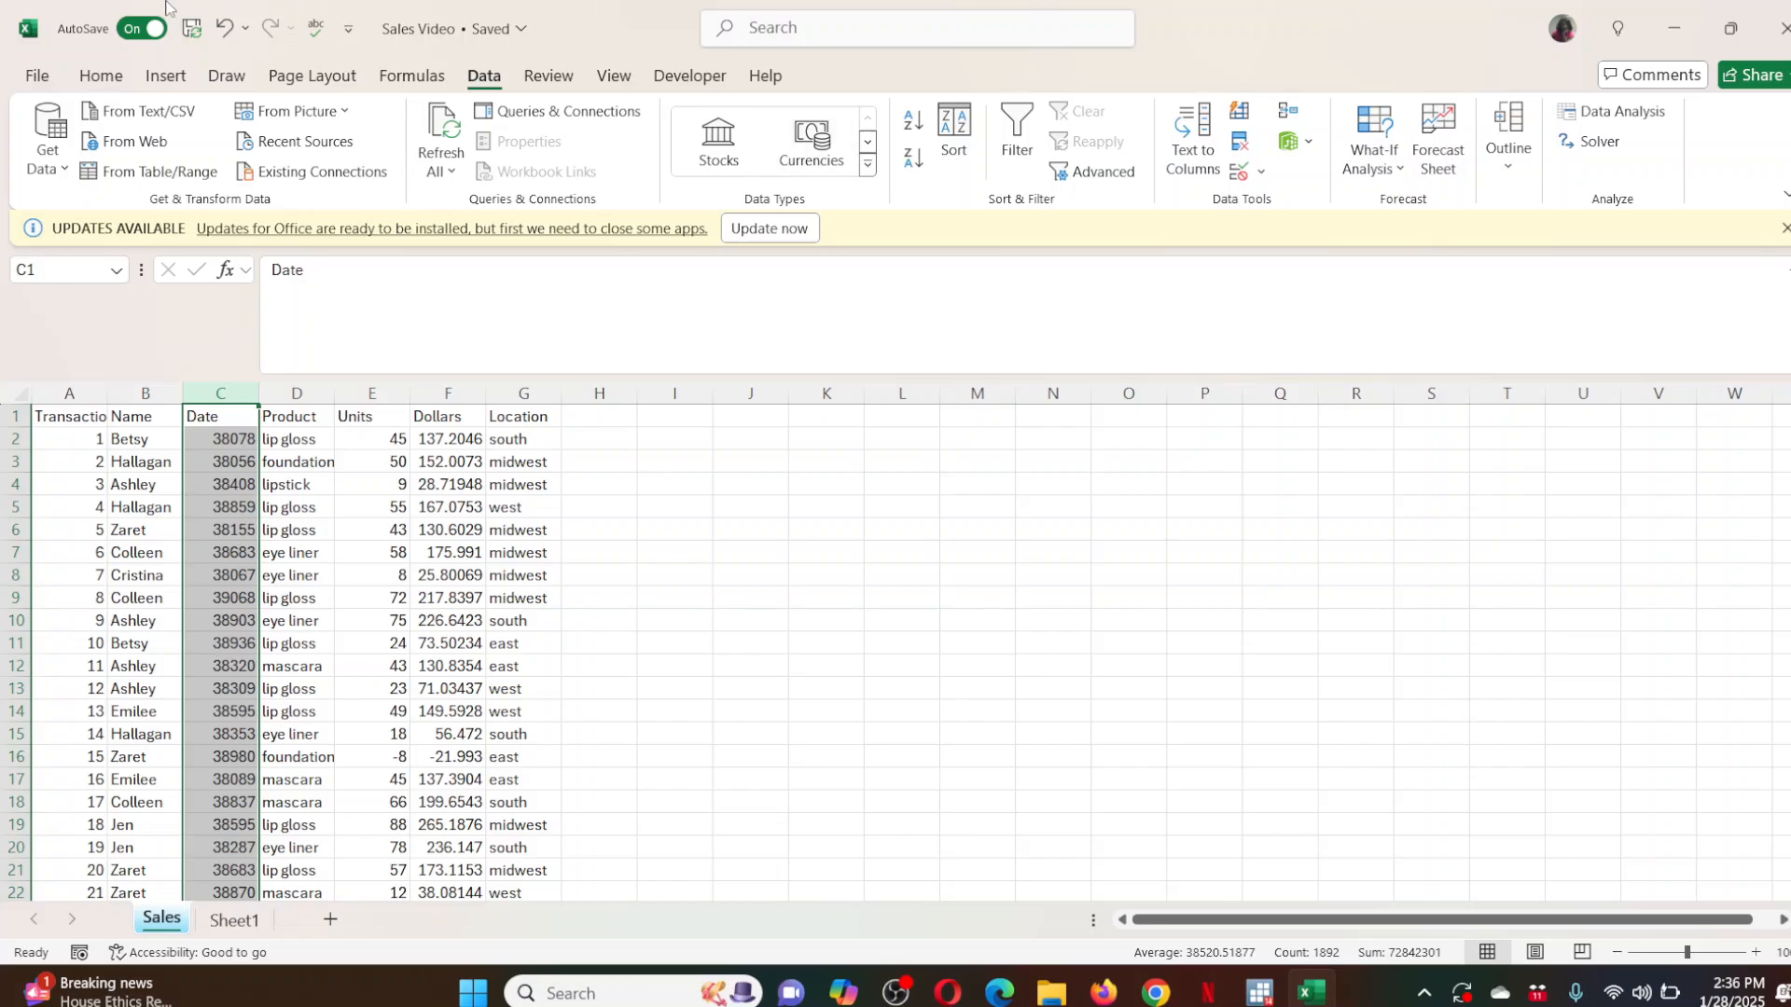
{"action": "left_click", "coordinate": [99, 77]}
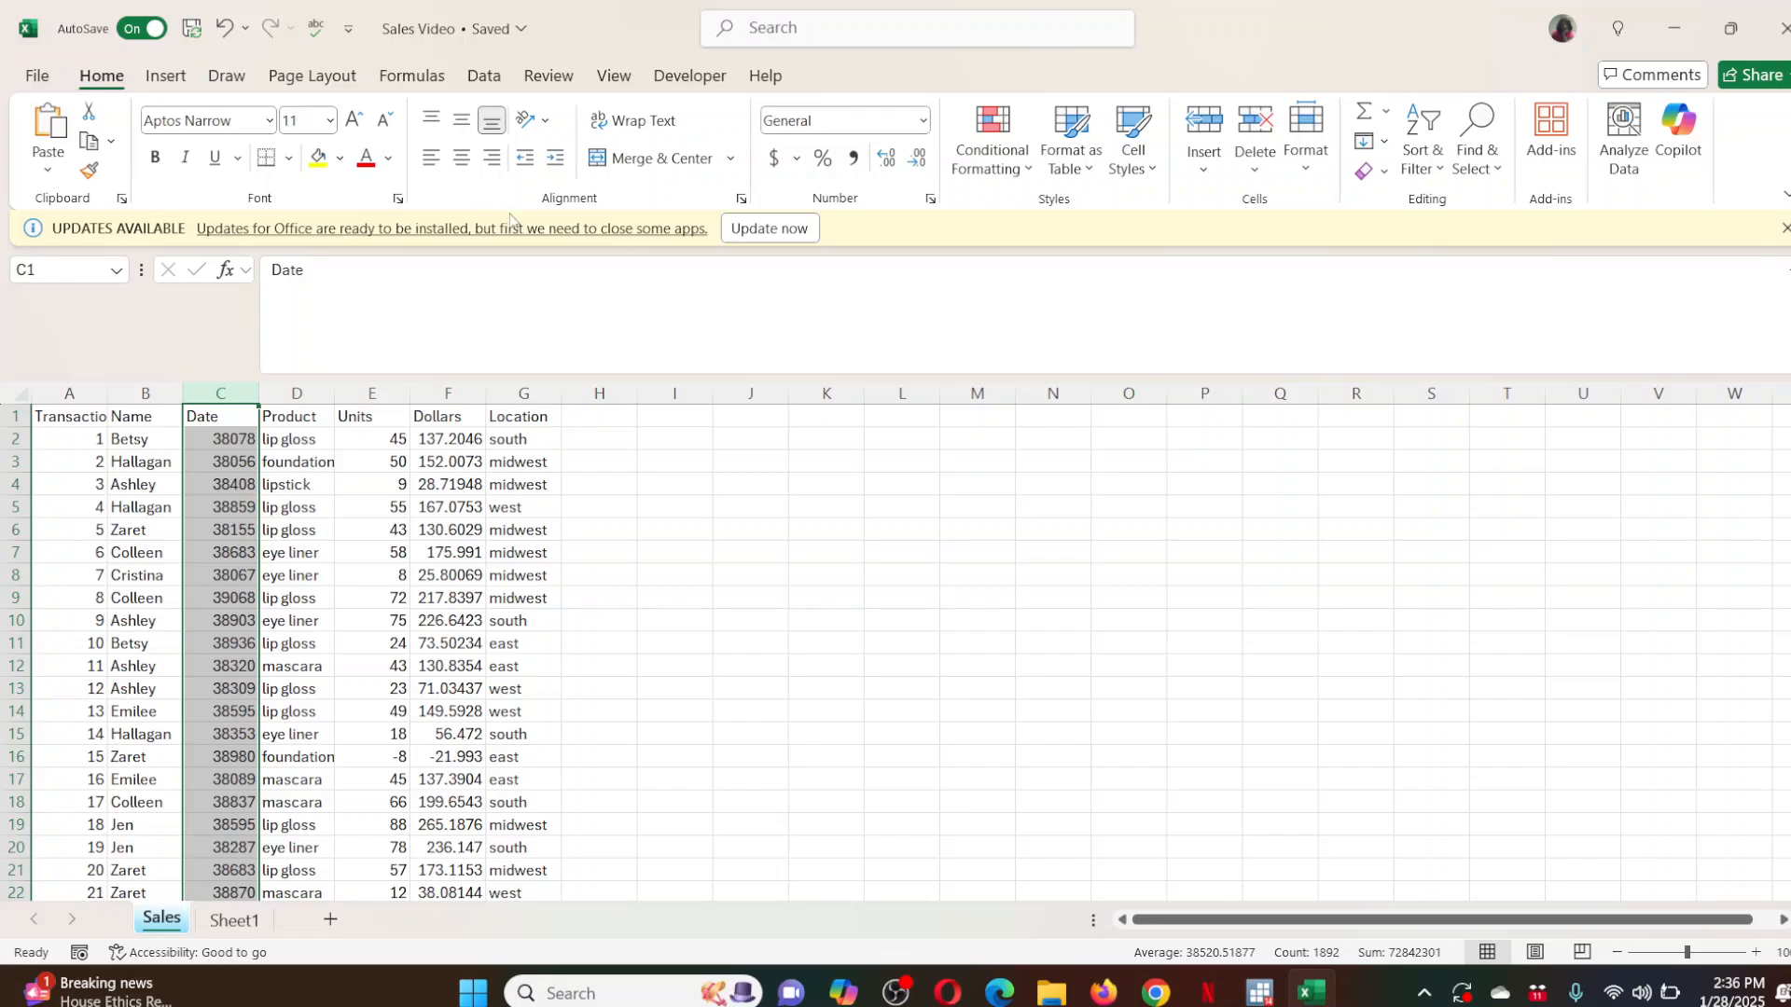
{"action": "left_click", "coordinate": [923, 121]}
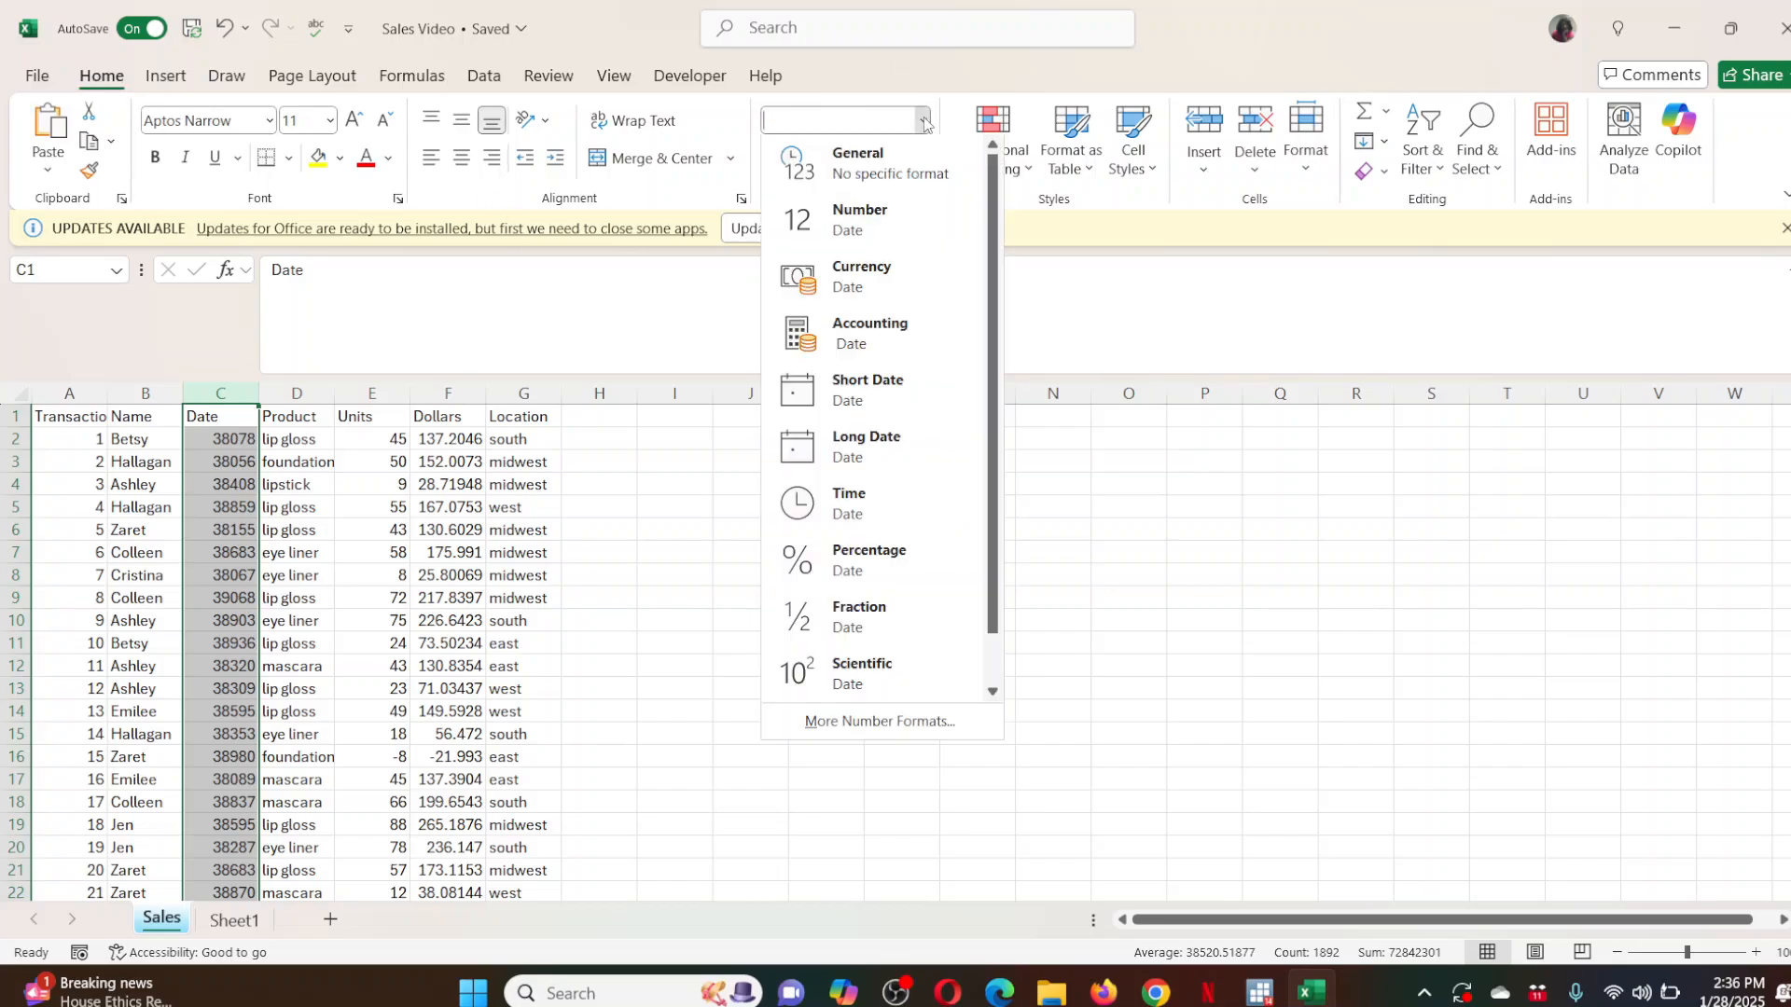
{"action": "left_click", "coordinate": [859, 396]}
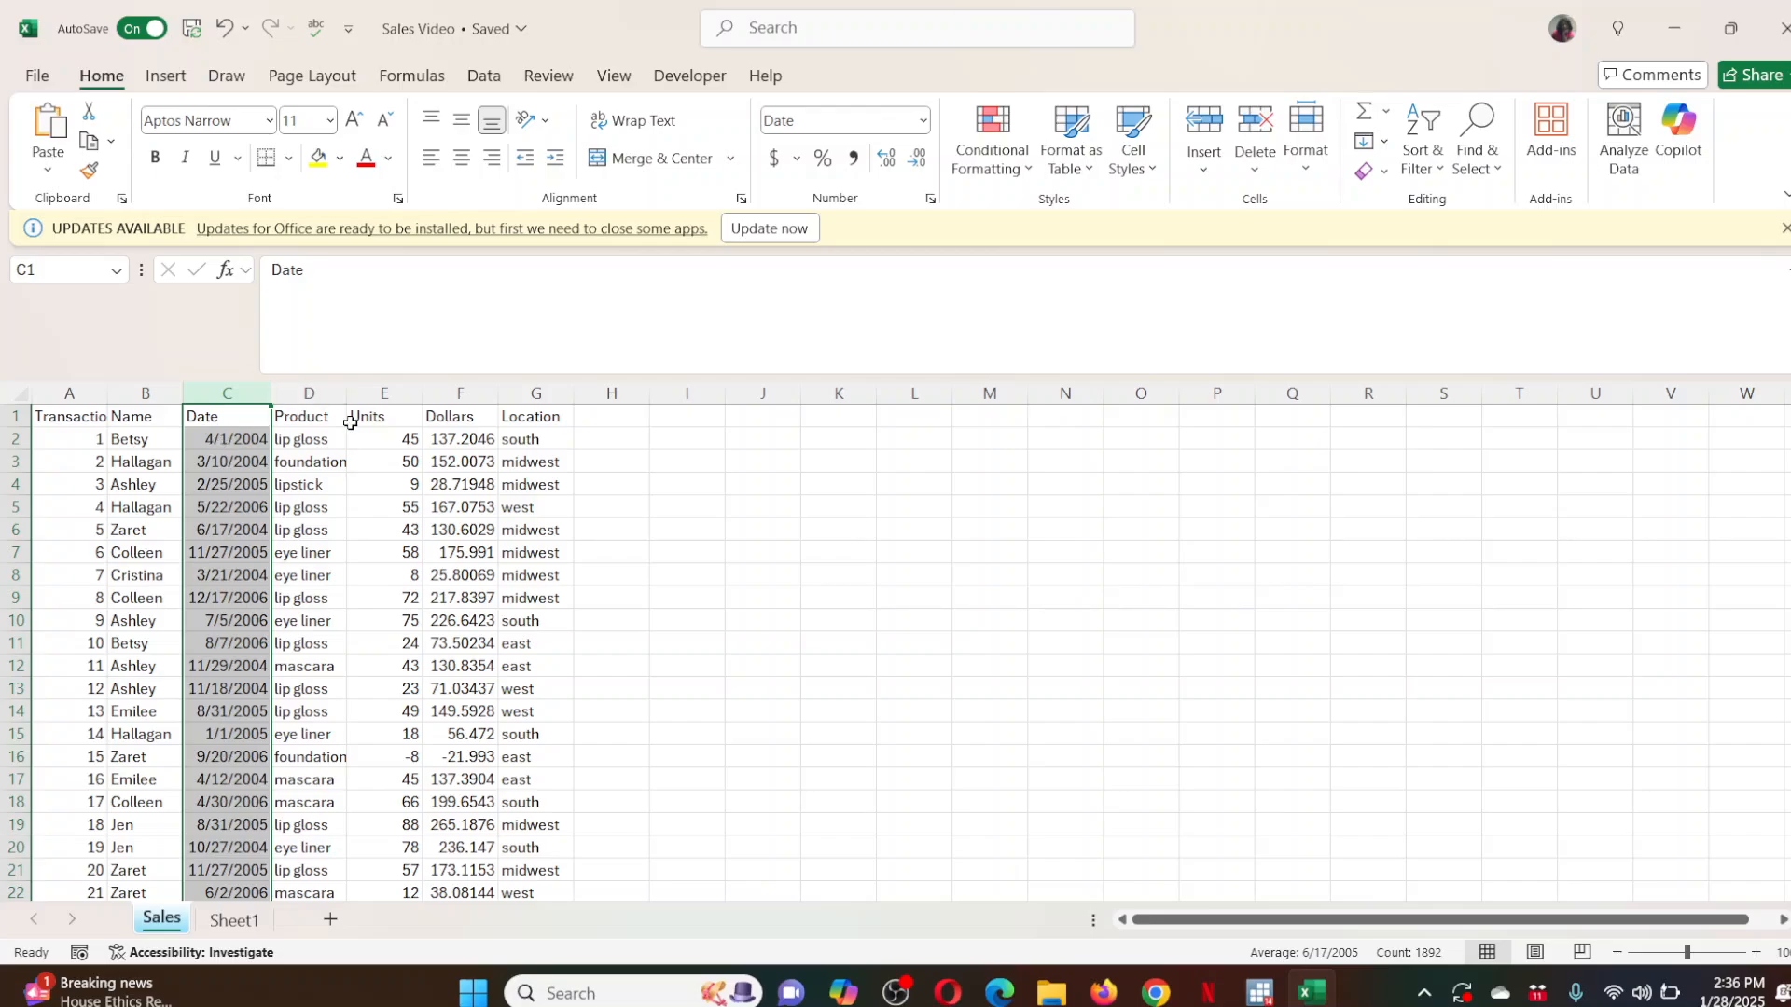
Format the whole Dollars column as Currency.
{"action": "left_click", "coordinate": [403, 392]}
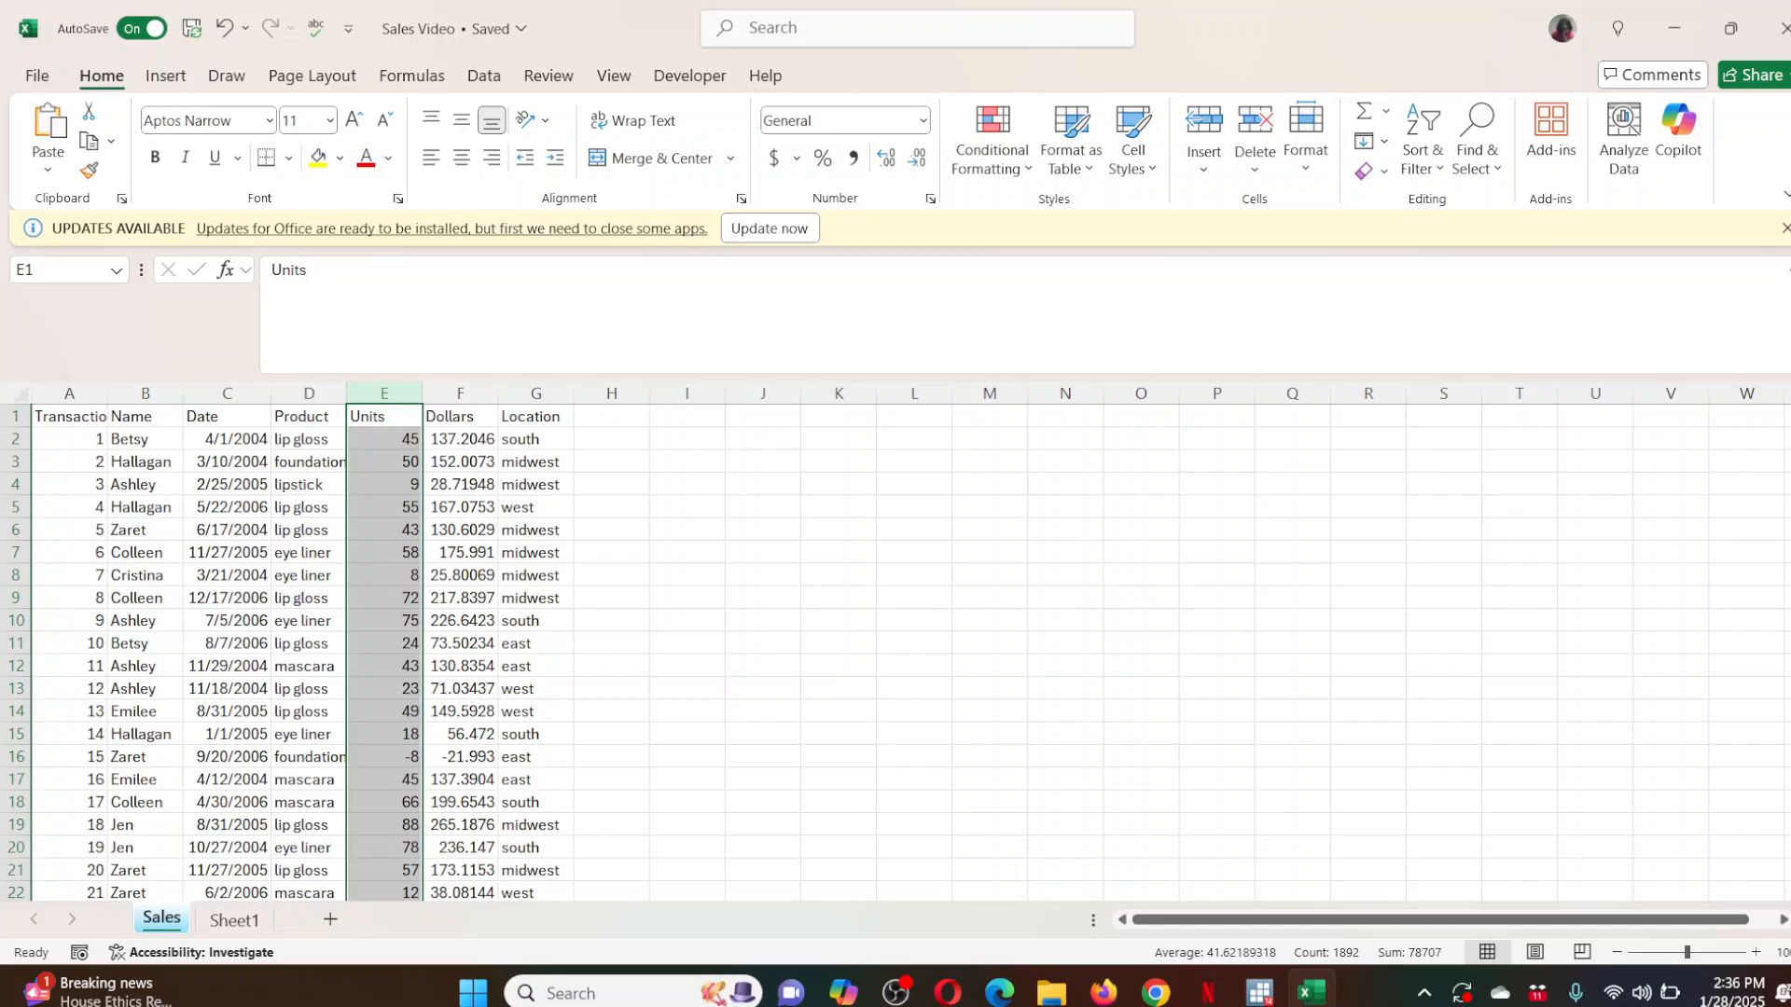
{"action": "mouse_move", "coordinate": [1790, 420]}
{"action": "left_mouse_down"}
{"action": "mouse_move", "coordinate": [1783, 934]}
{"action": "mouse_move", "coordinate": [1790, 410]}
{"action": "left_mouse_up"}
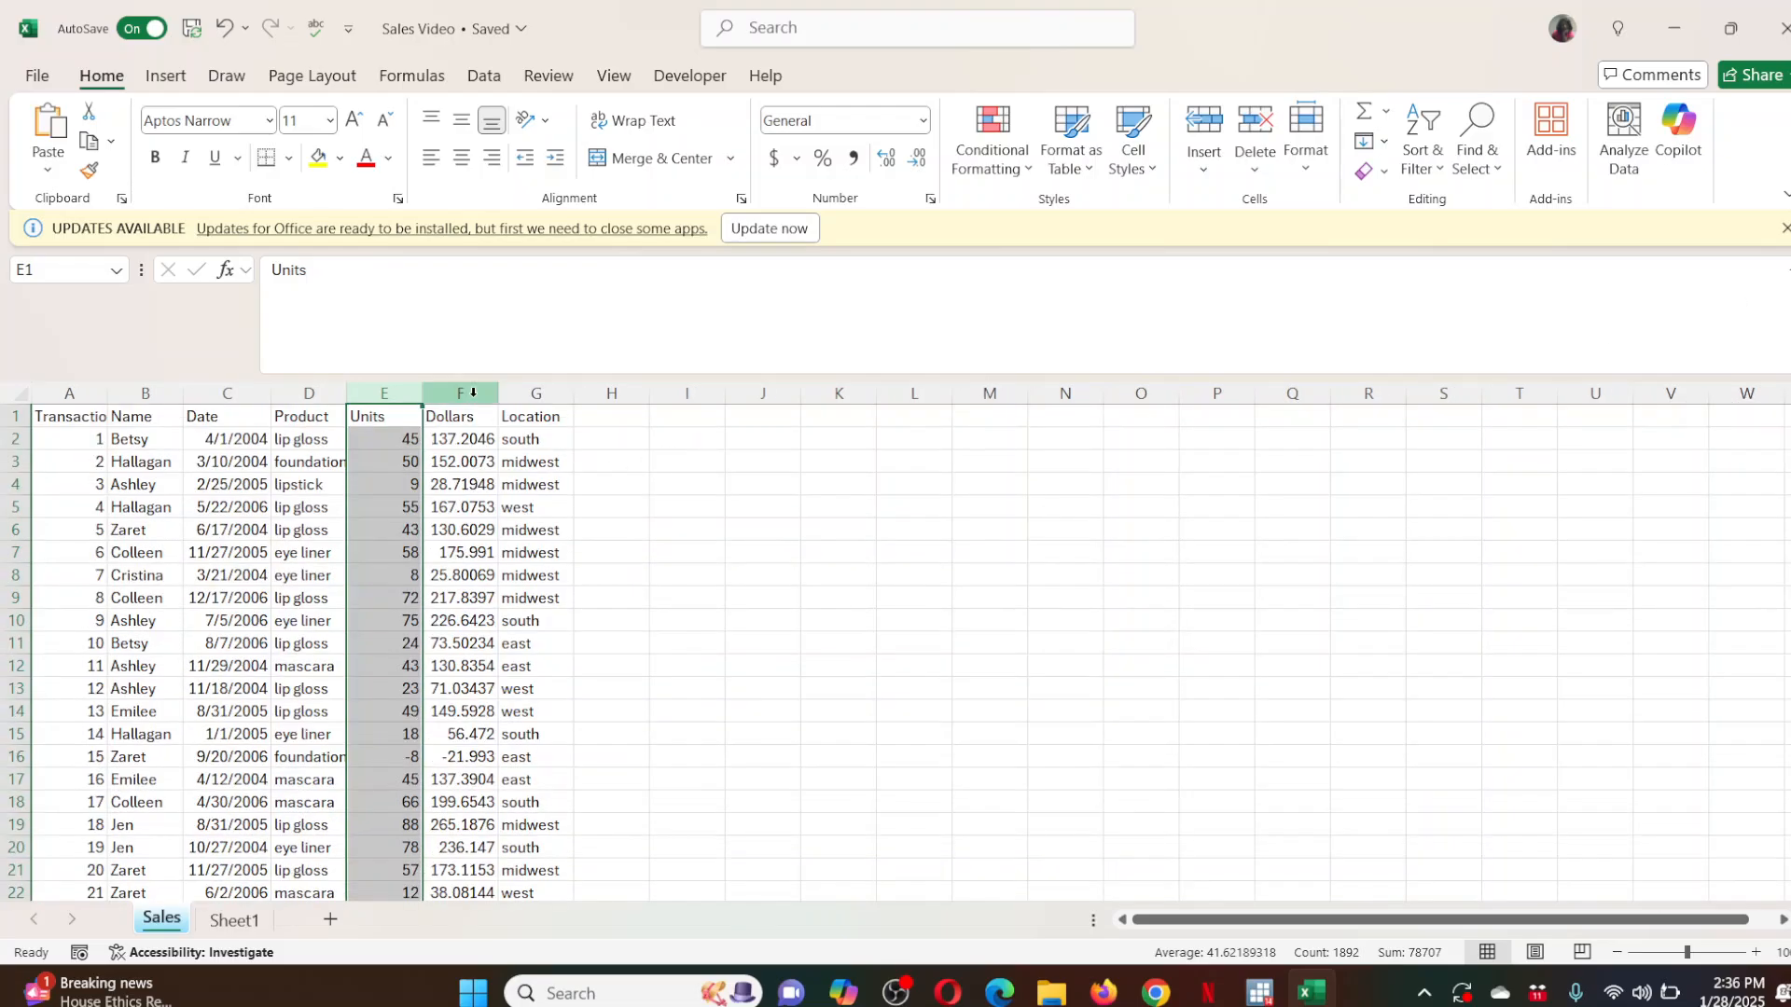
{"action": "left_click", "coordinate": [469, 392]}
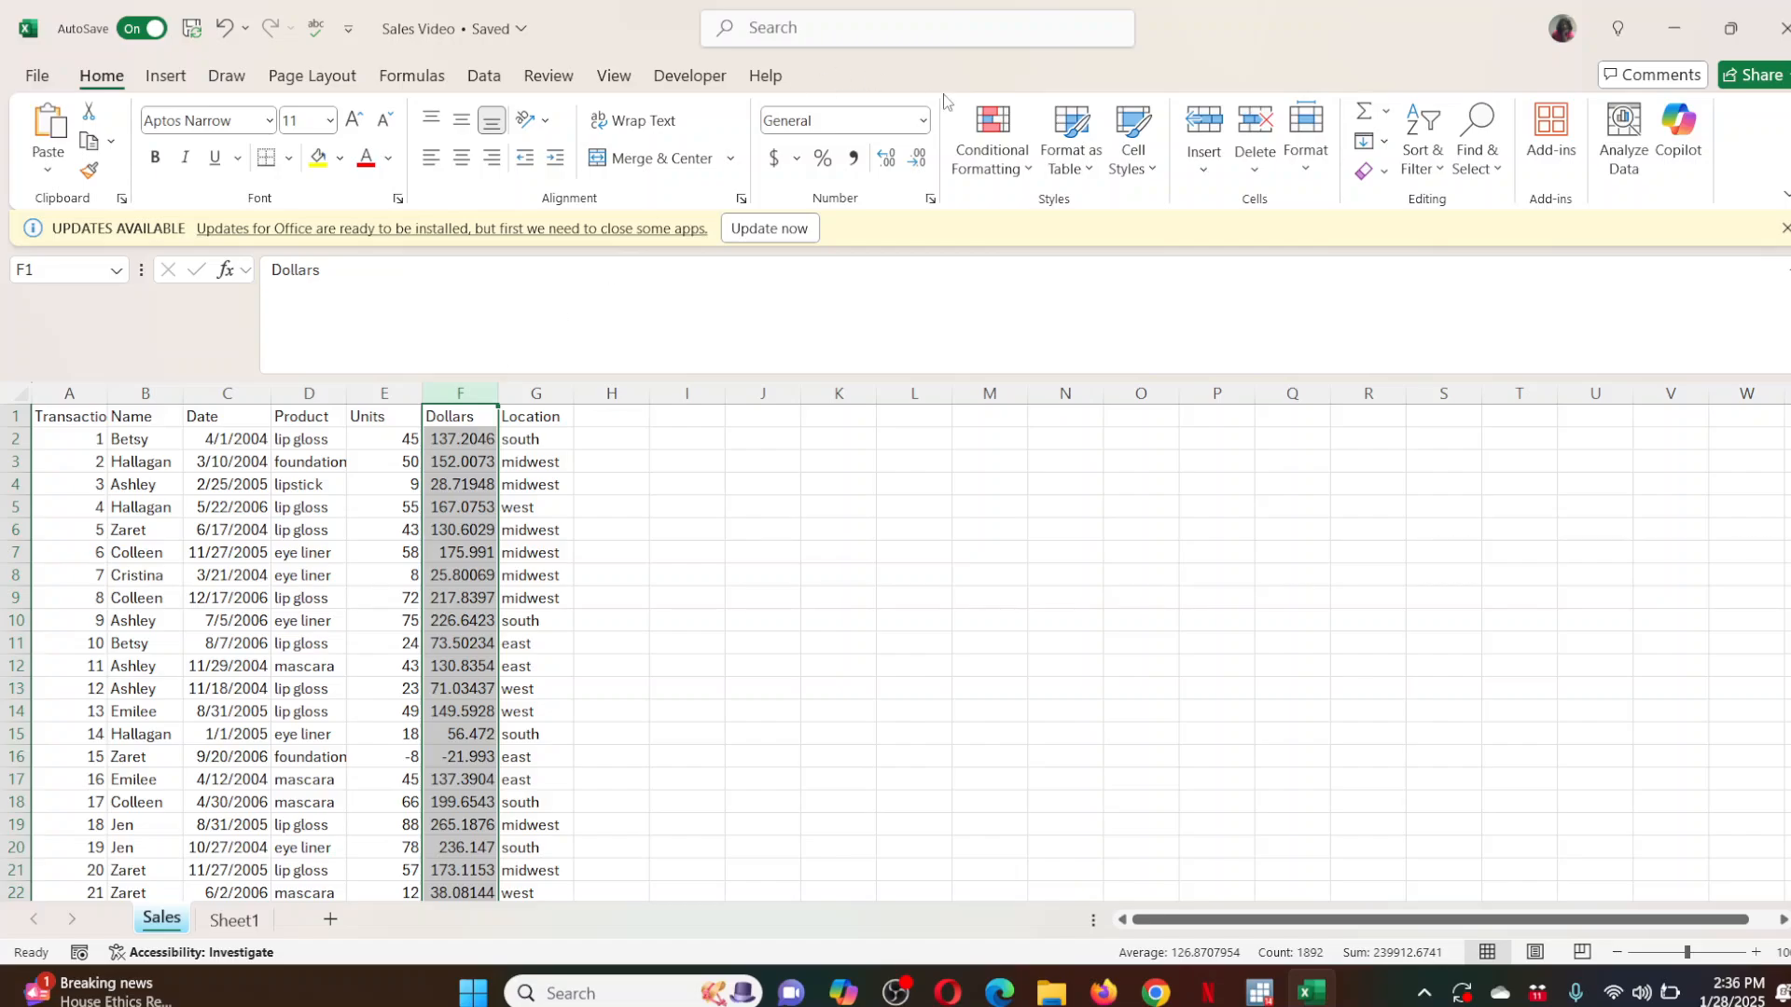
{"action": "left_click", "coordinate": [921, 121]}
{"action": "left_click", "coordinate": [903, 285]}
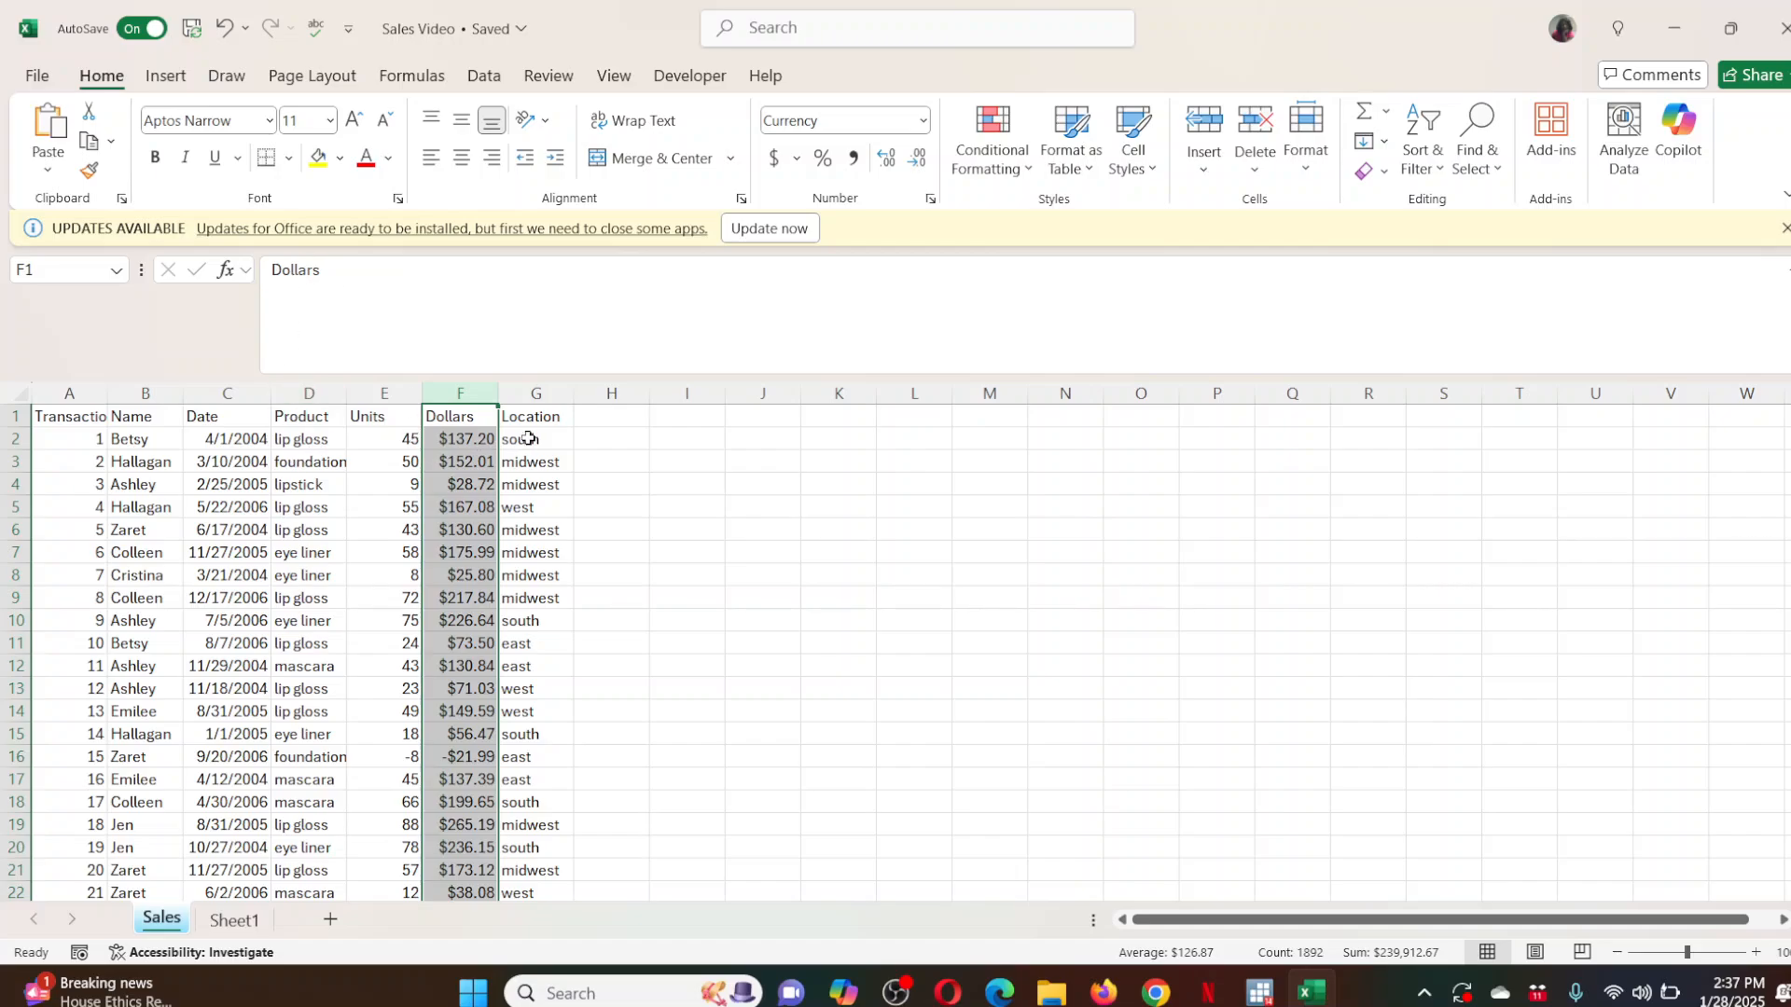
{"action": "left_click_drag", "start_coordinate": [527, 438], "coordinate": [461, 893]}
{"action": "left_click", "coordinate": [519, 848]}
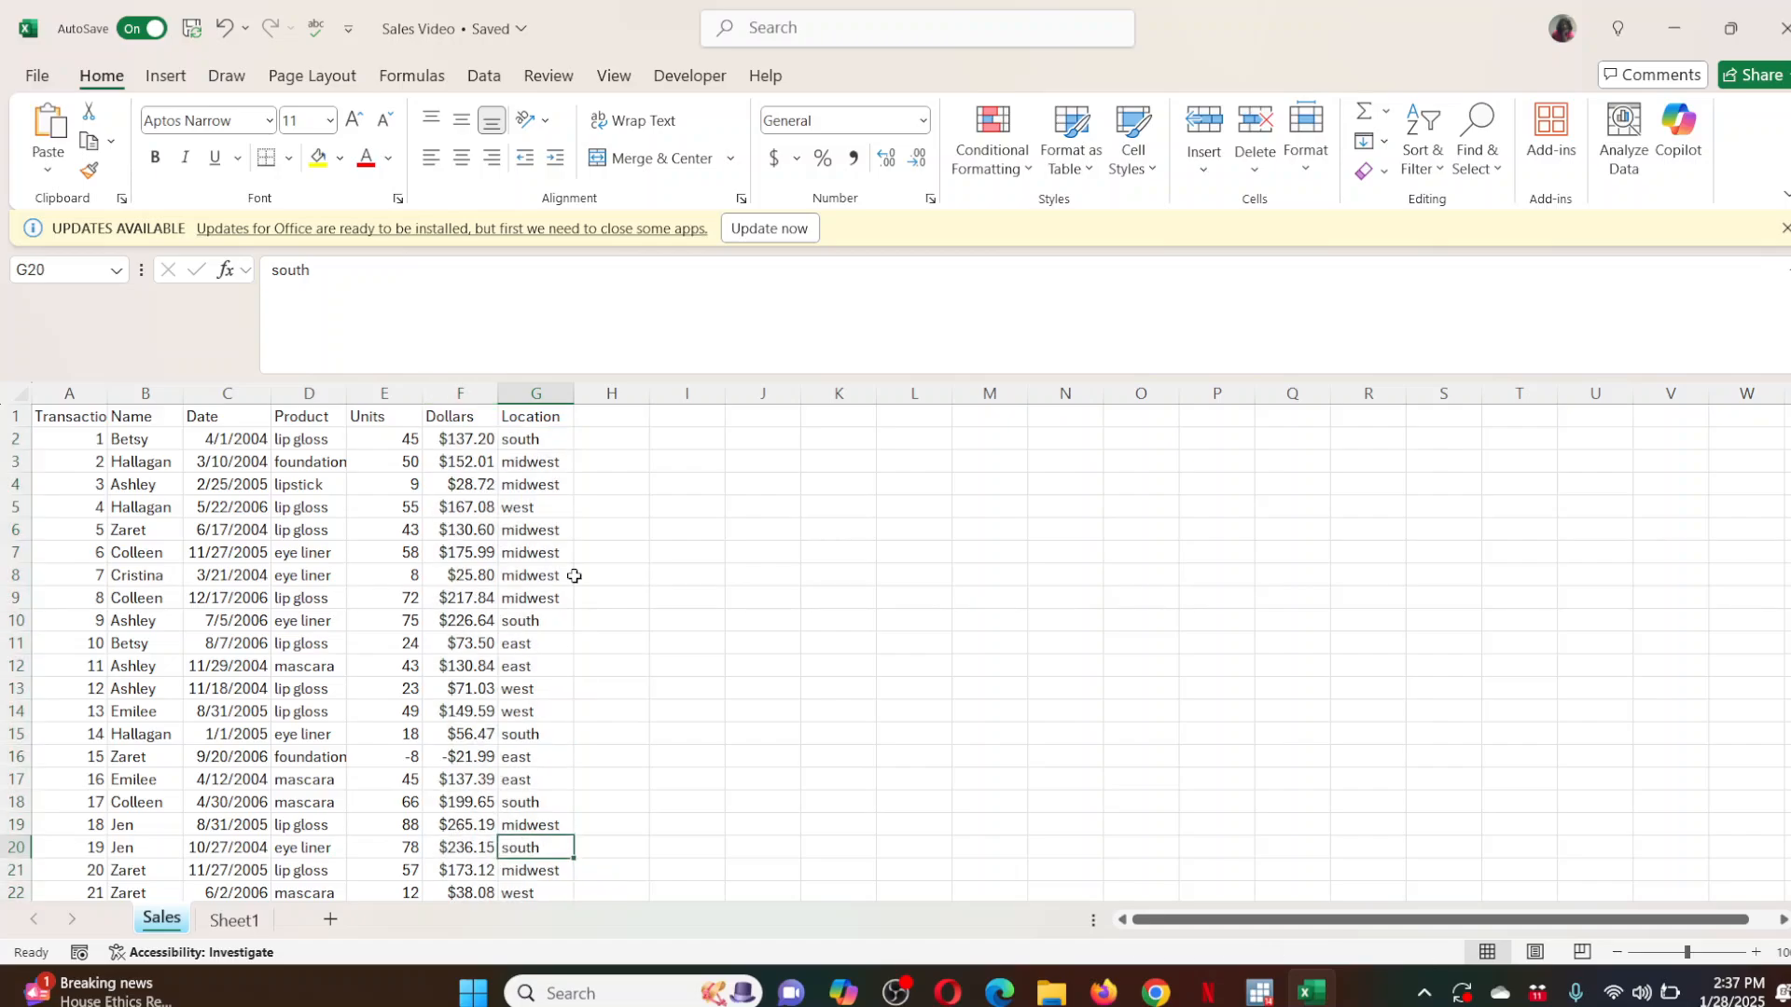
{"action": "left_click", "coordinate": [551, 408]}
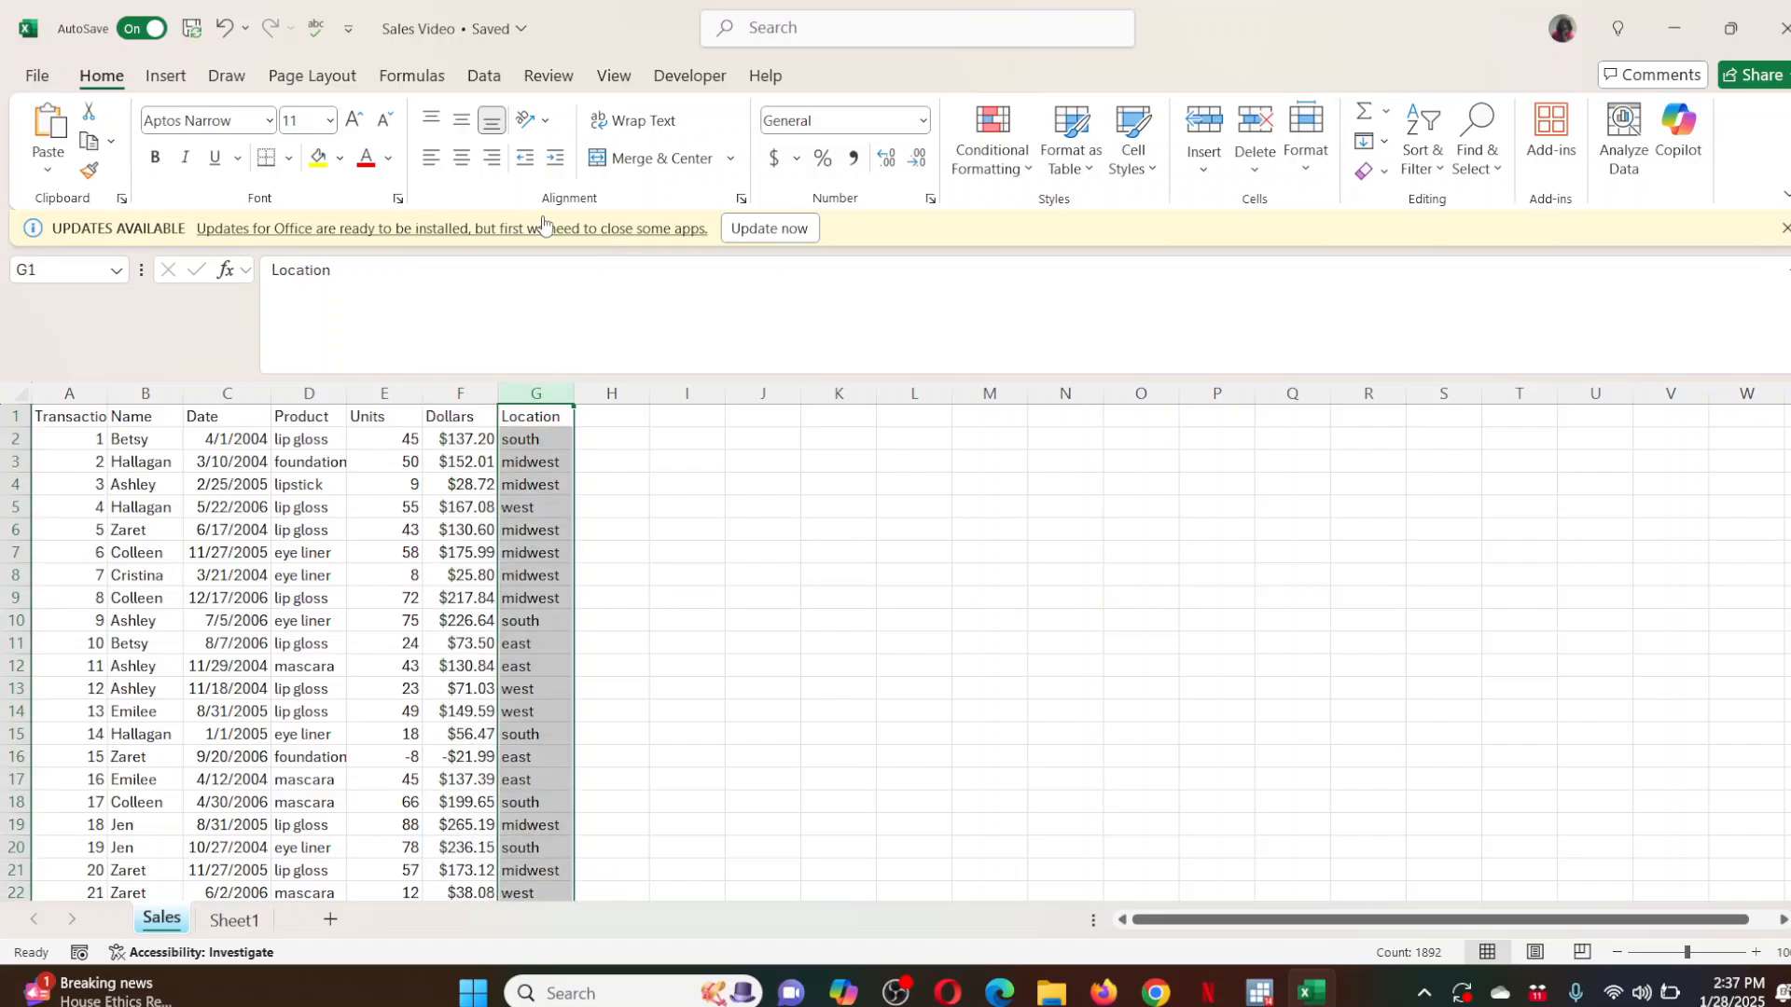
{"action": "left_click", "coordinate": [530, 440]}
{"action": "left_click_drag", "start_coordinate": [533, 438], "coordinate": [550, 843]}
{"action": "scroll", "coordinate": [688, 752], "scroll_direction": "up", "scroll_amount": 4}
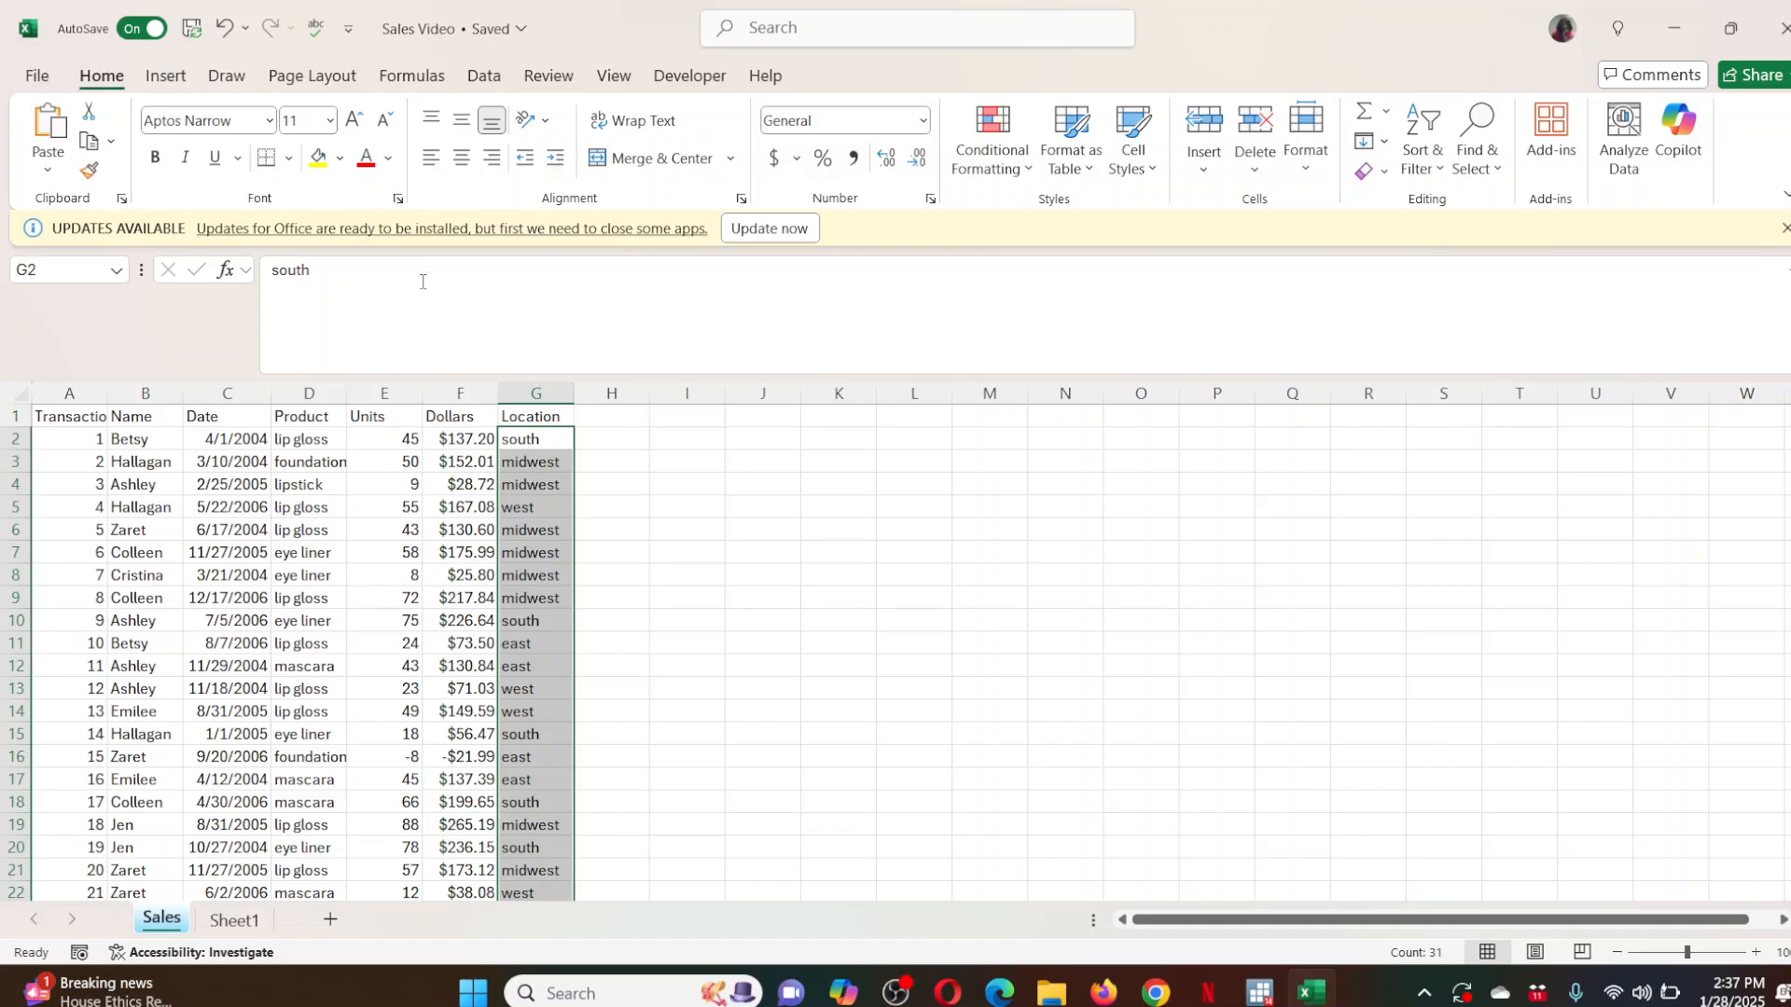
{"action": "left_click", "coordinate": [399, 200]}
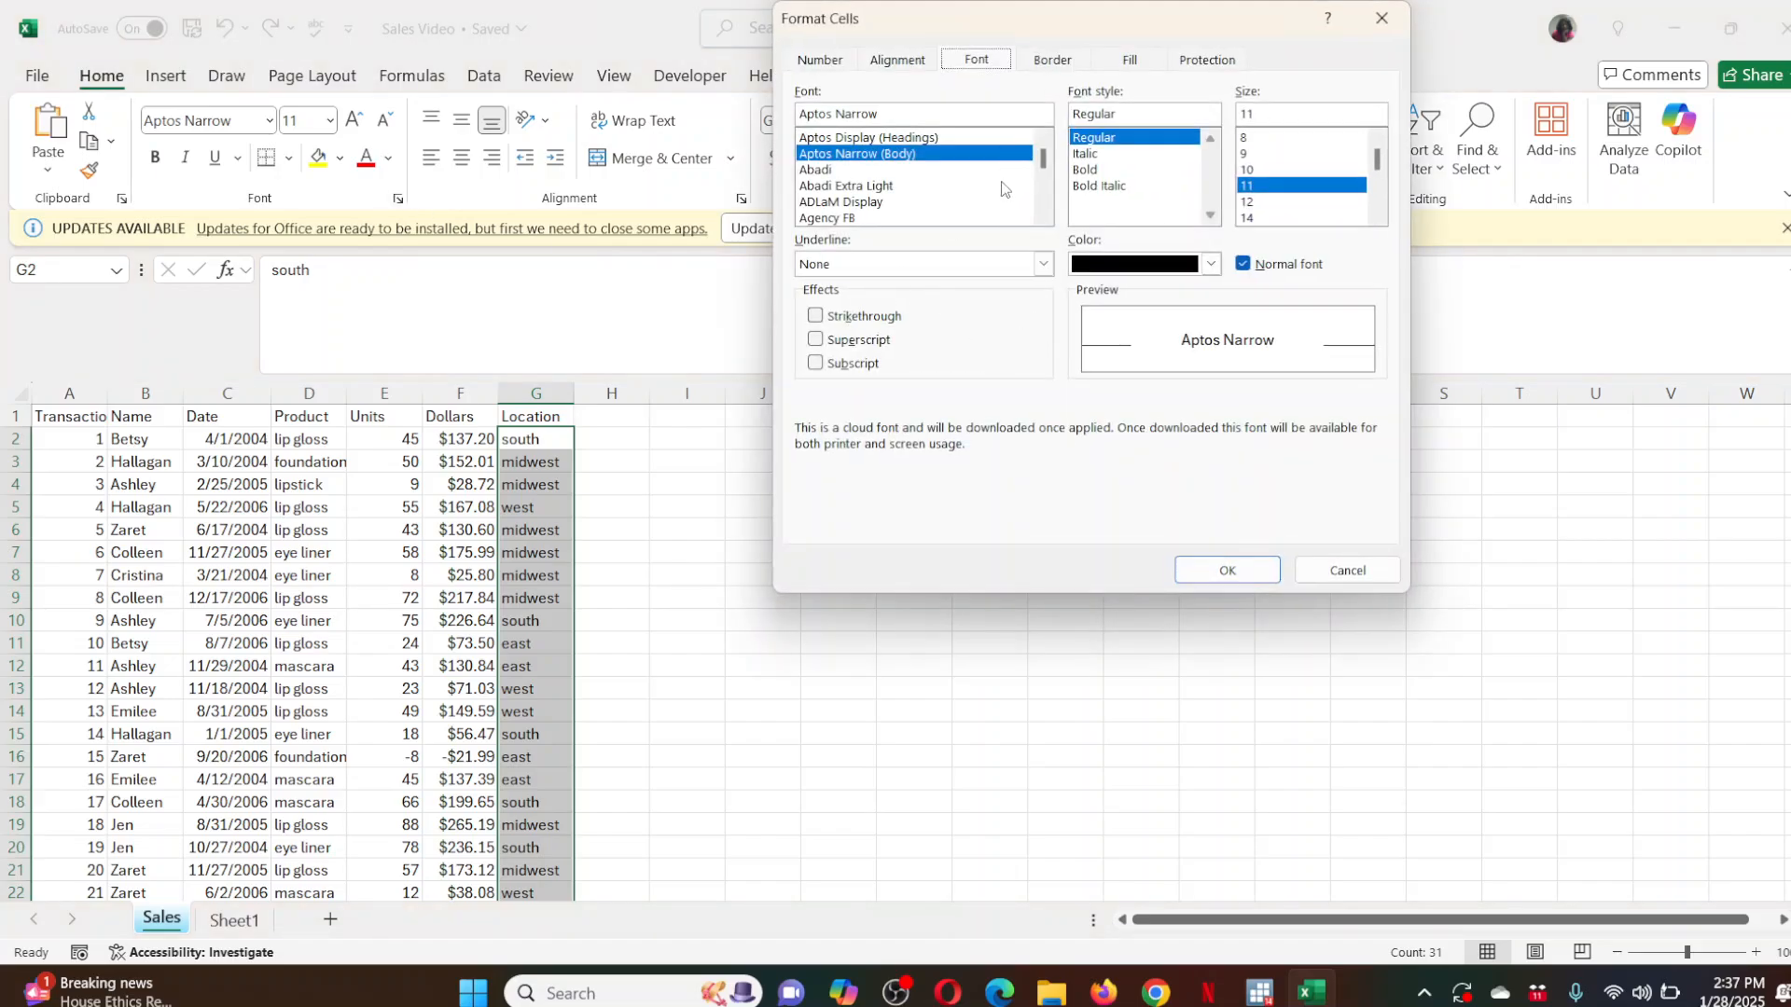
{"action": "left_click", "coordinate": [1350, 572]}
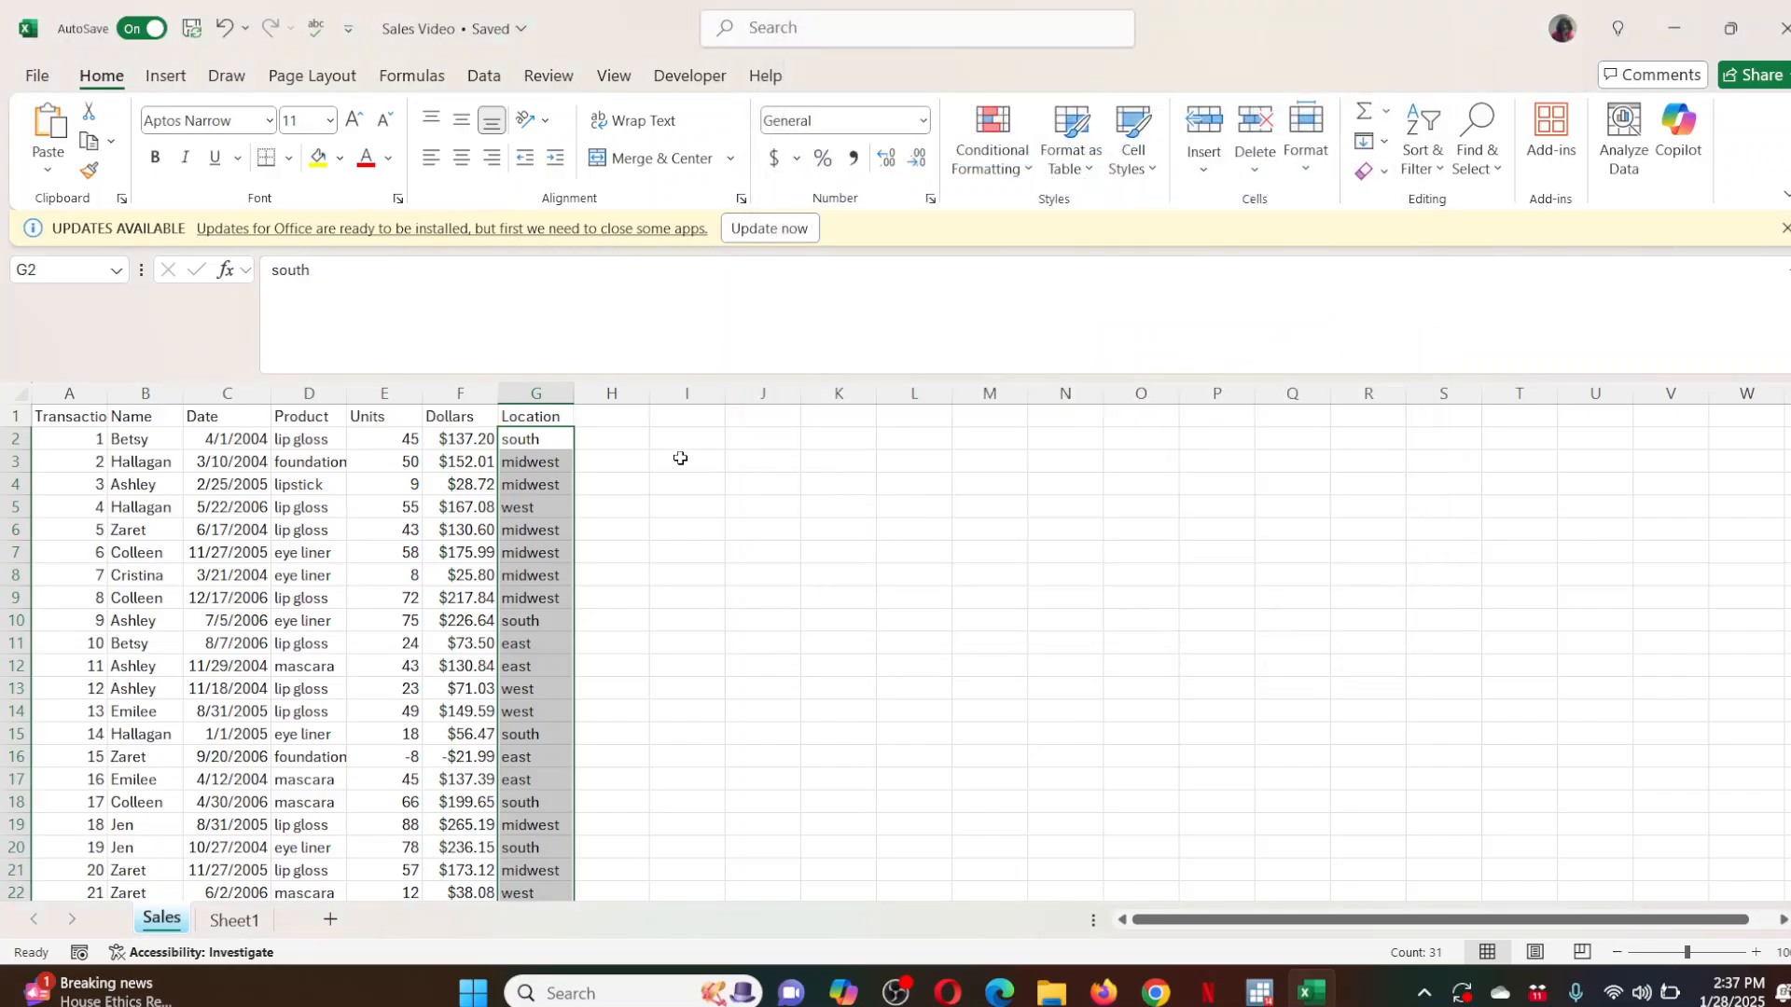
Enter the formula =PROPER(G2) in cell H2 to capitalize the first location.
{"action": "left_click", "coordinate": [621, 444]}
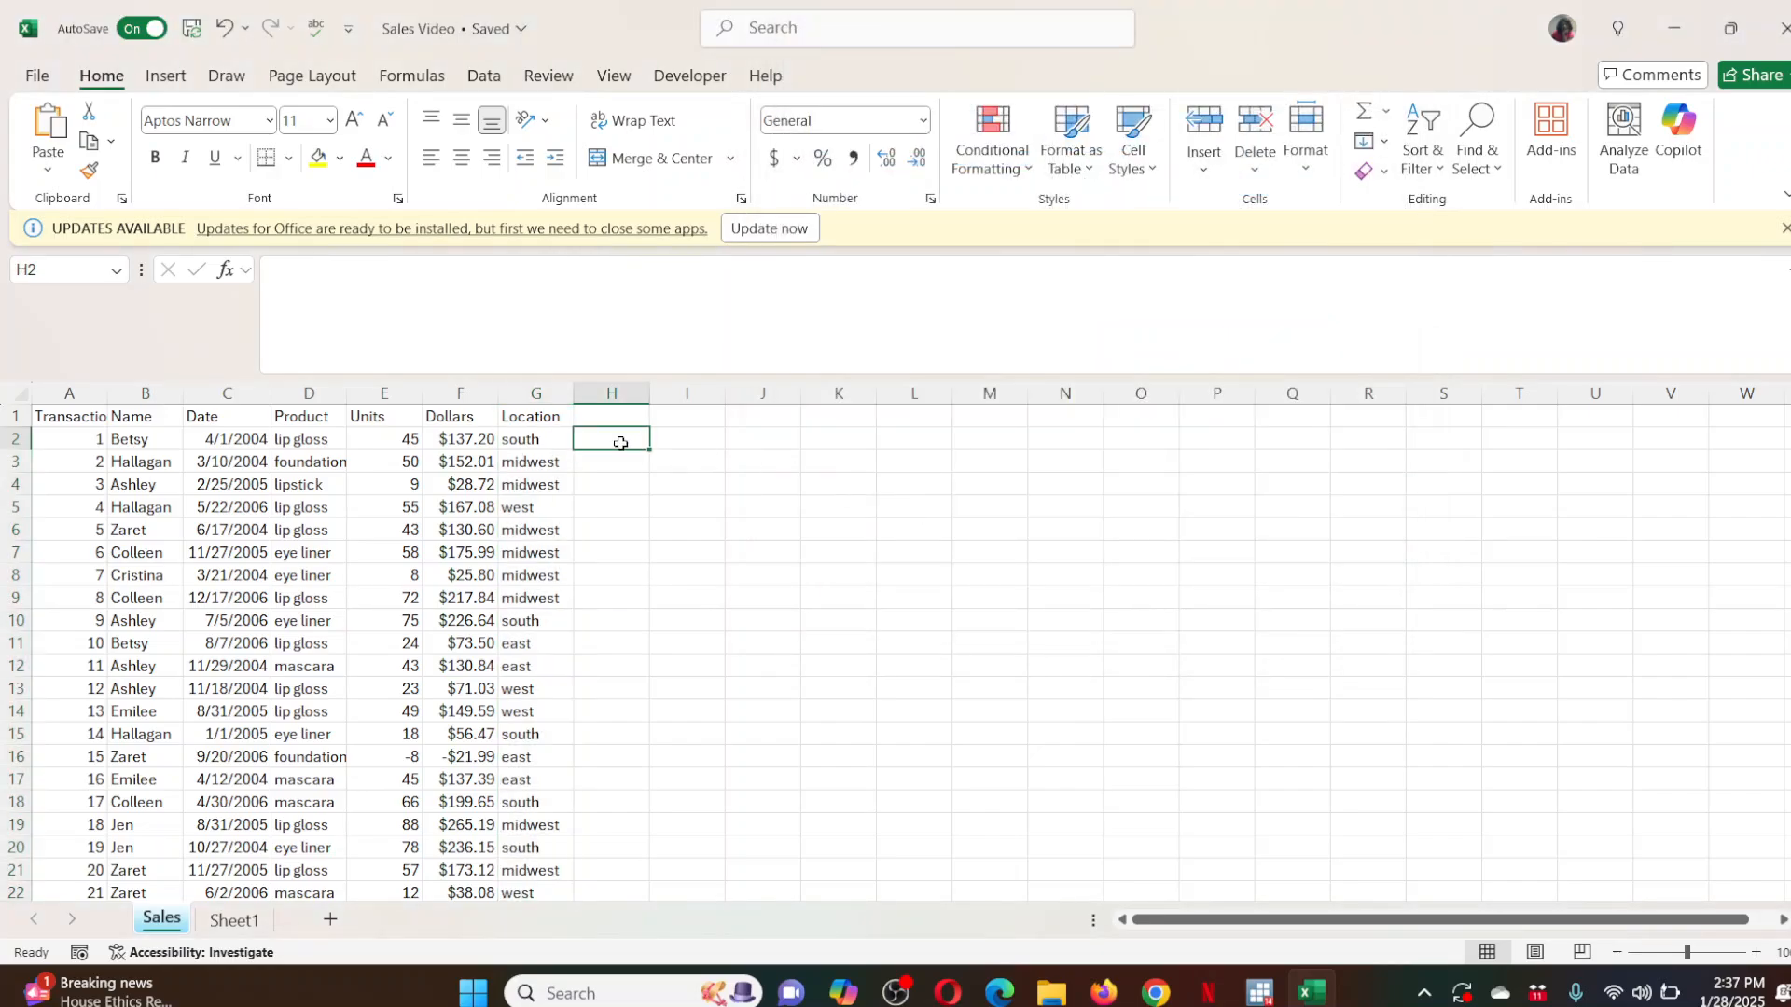
{"action": "type", "text": "=pr"}
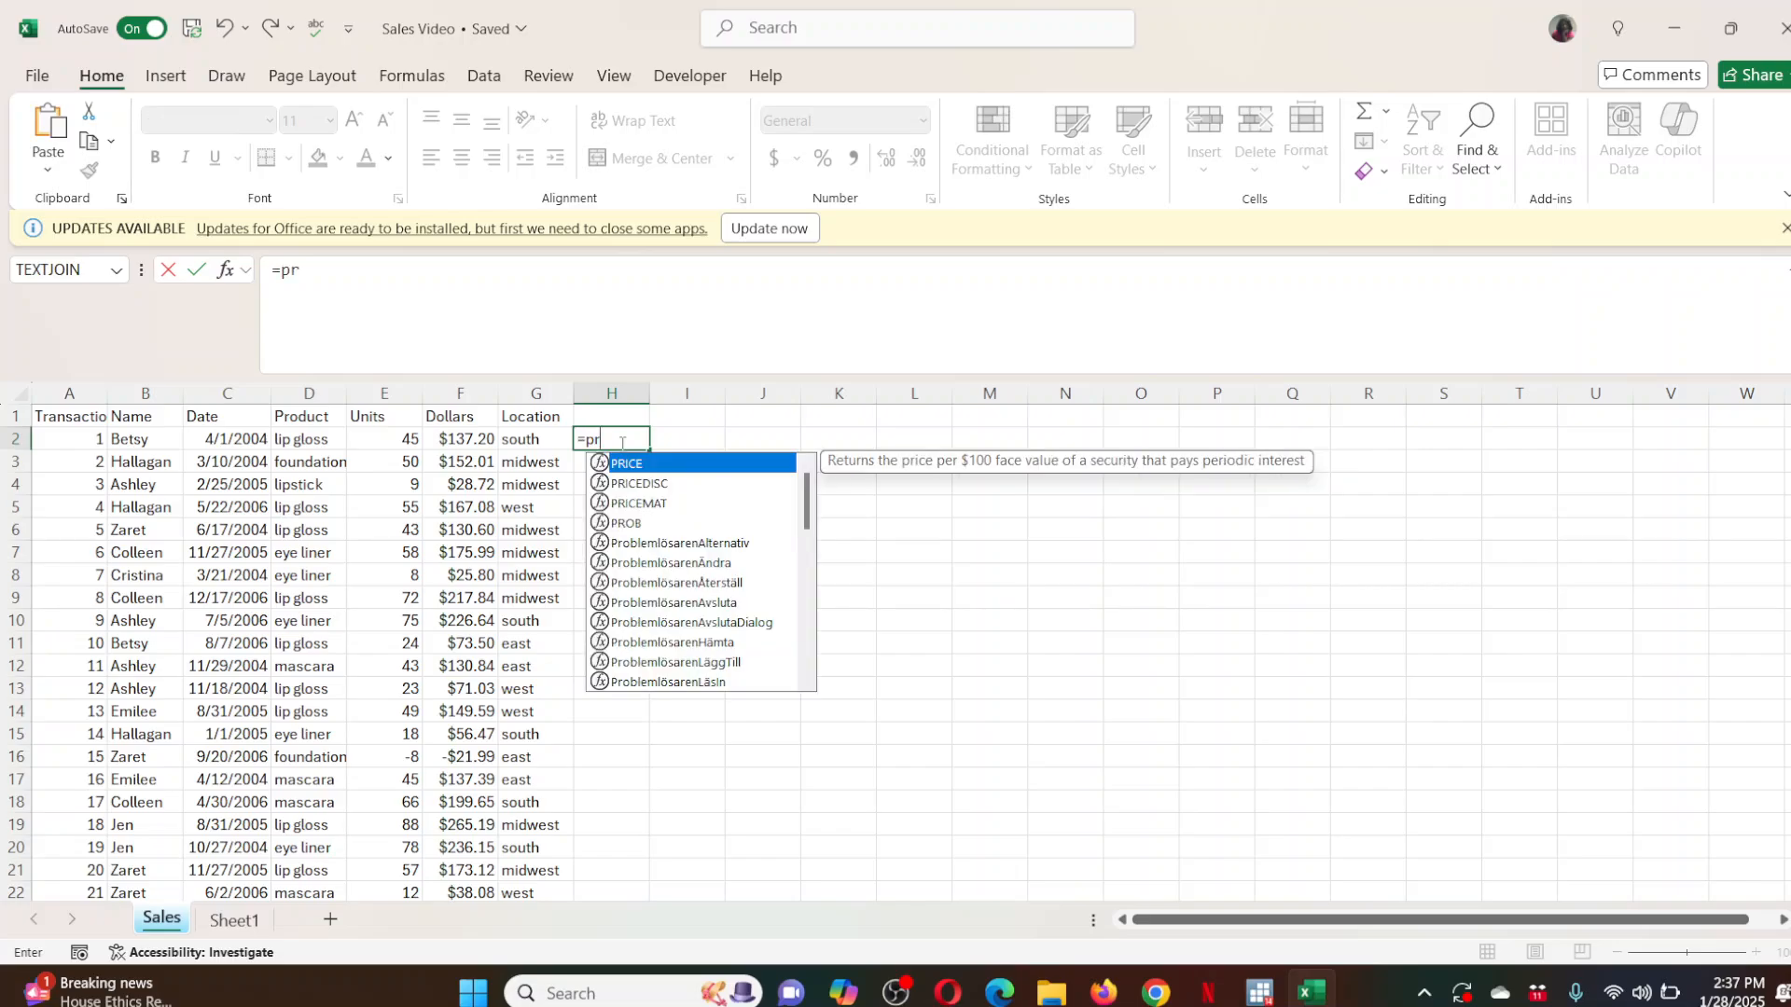
{"action": "type", "text": "oper"}
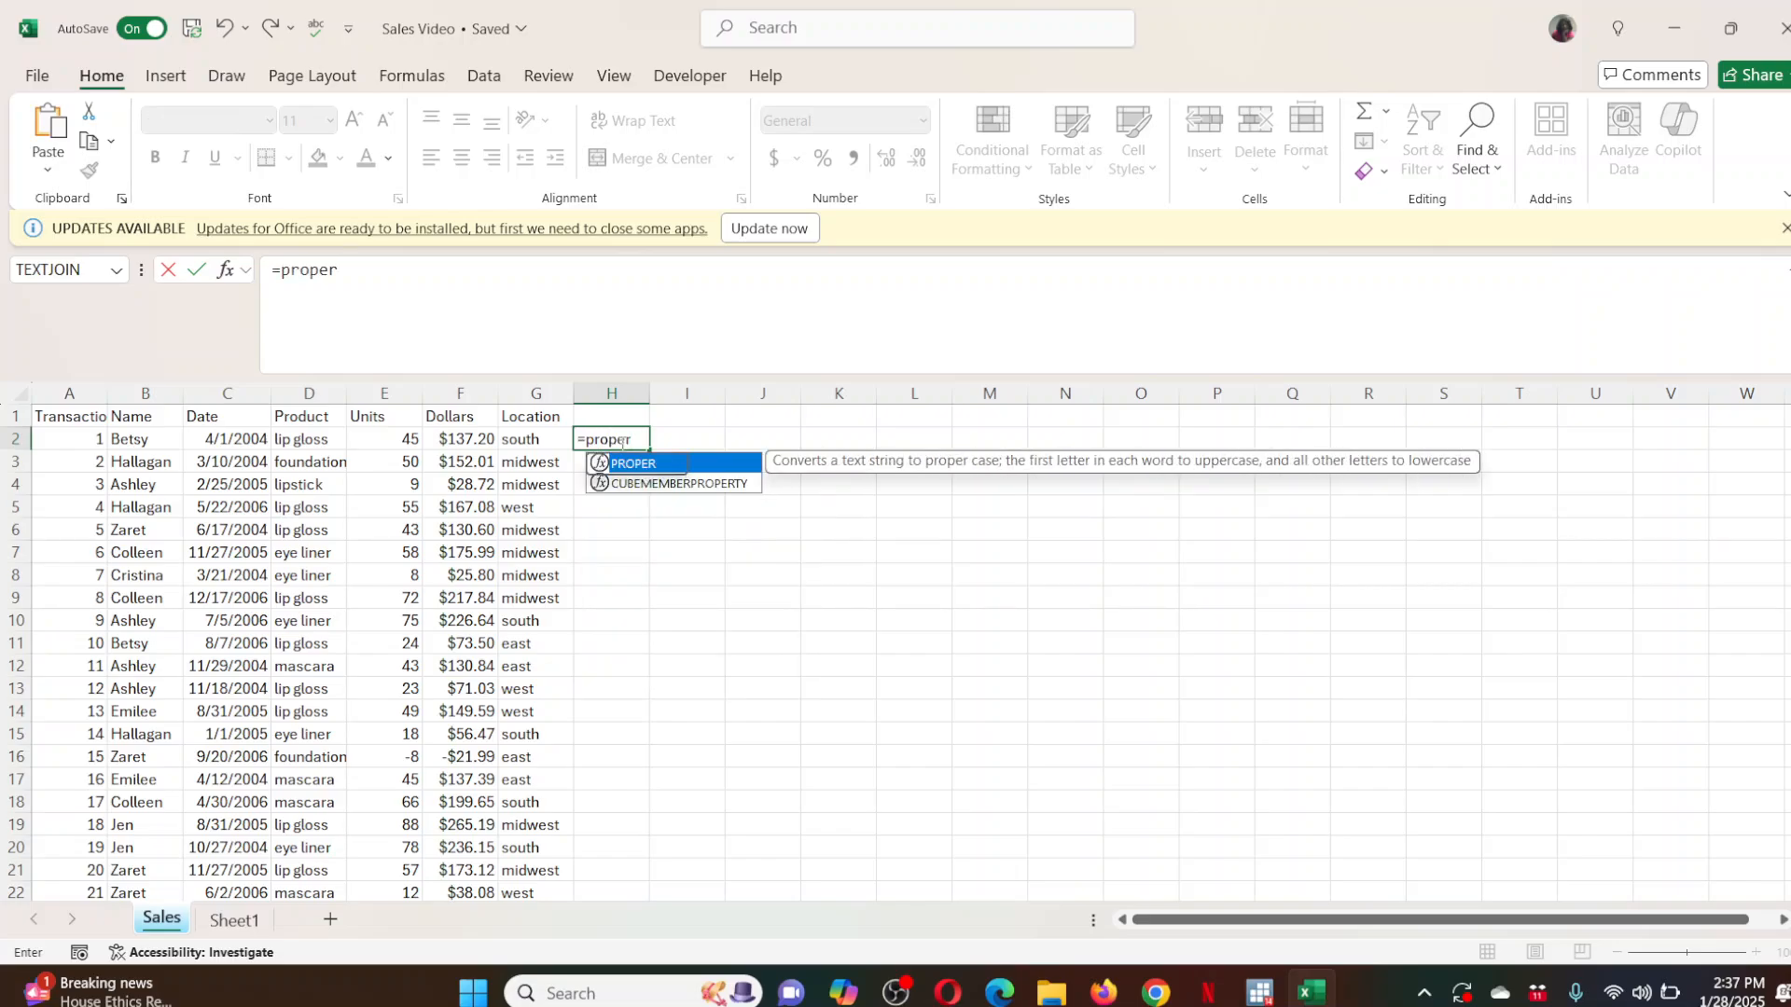
{"action": "type", "text": "("}
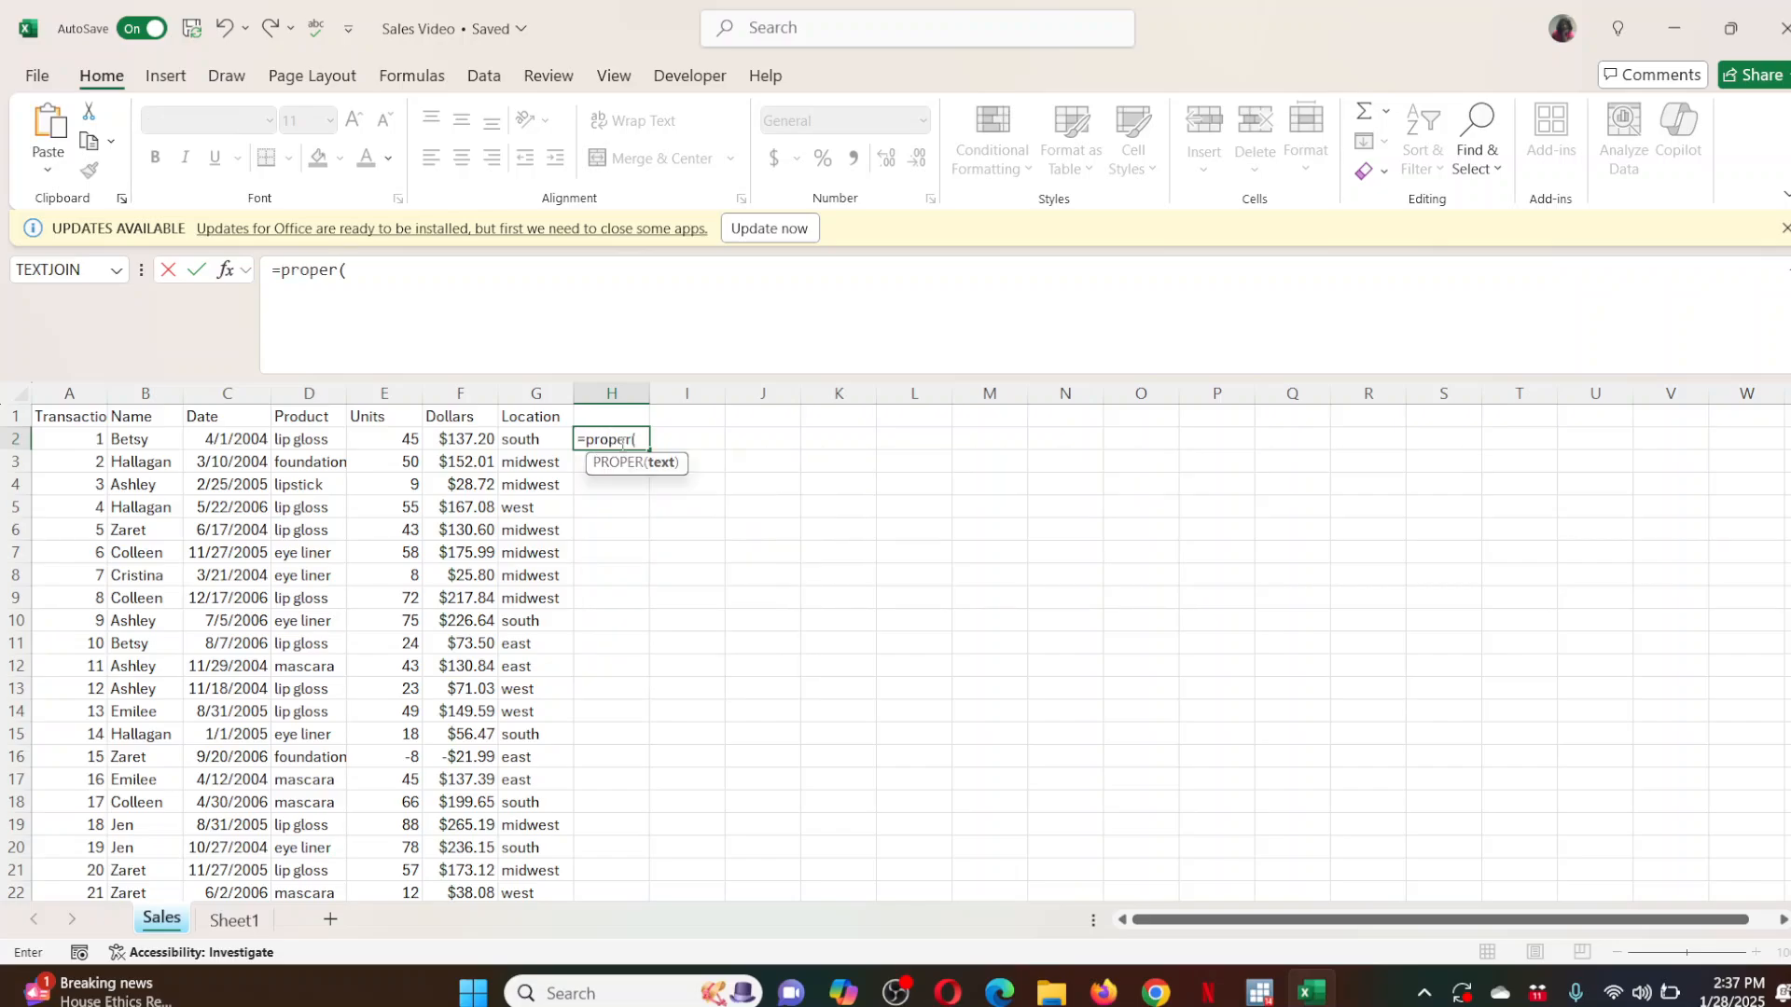
{"action": "left_click", "coordinate": [532, 440]}
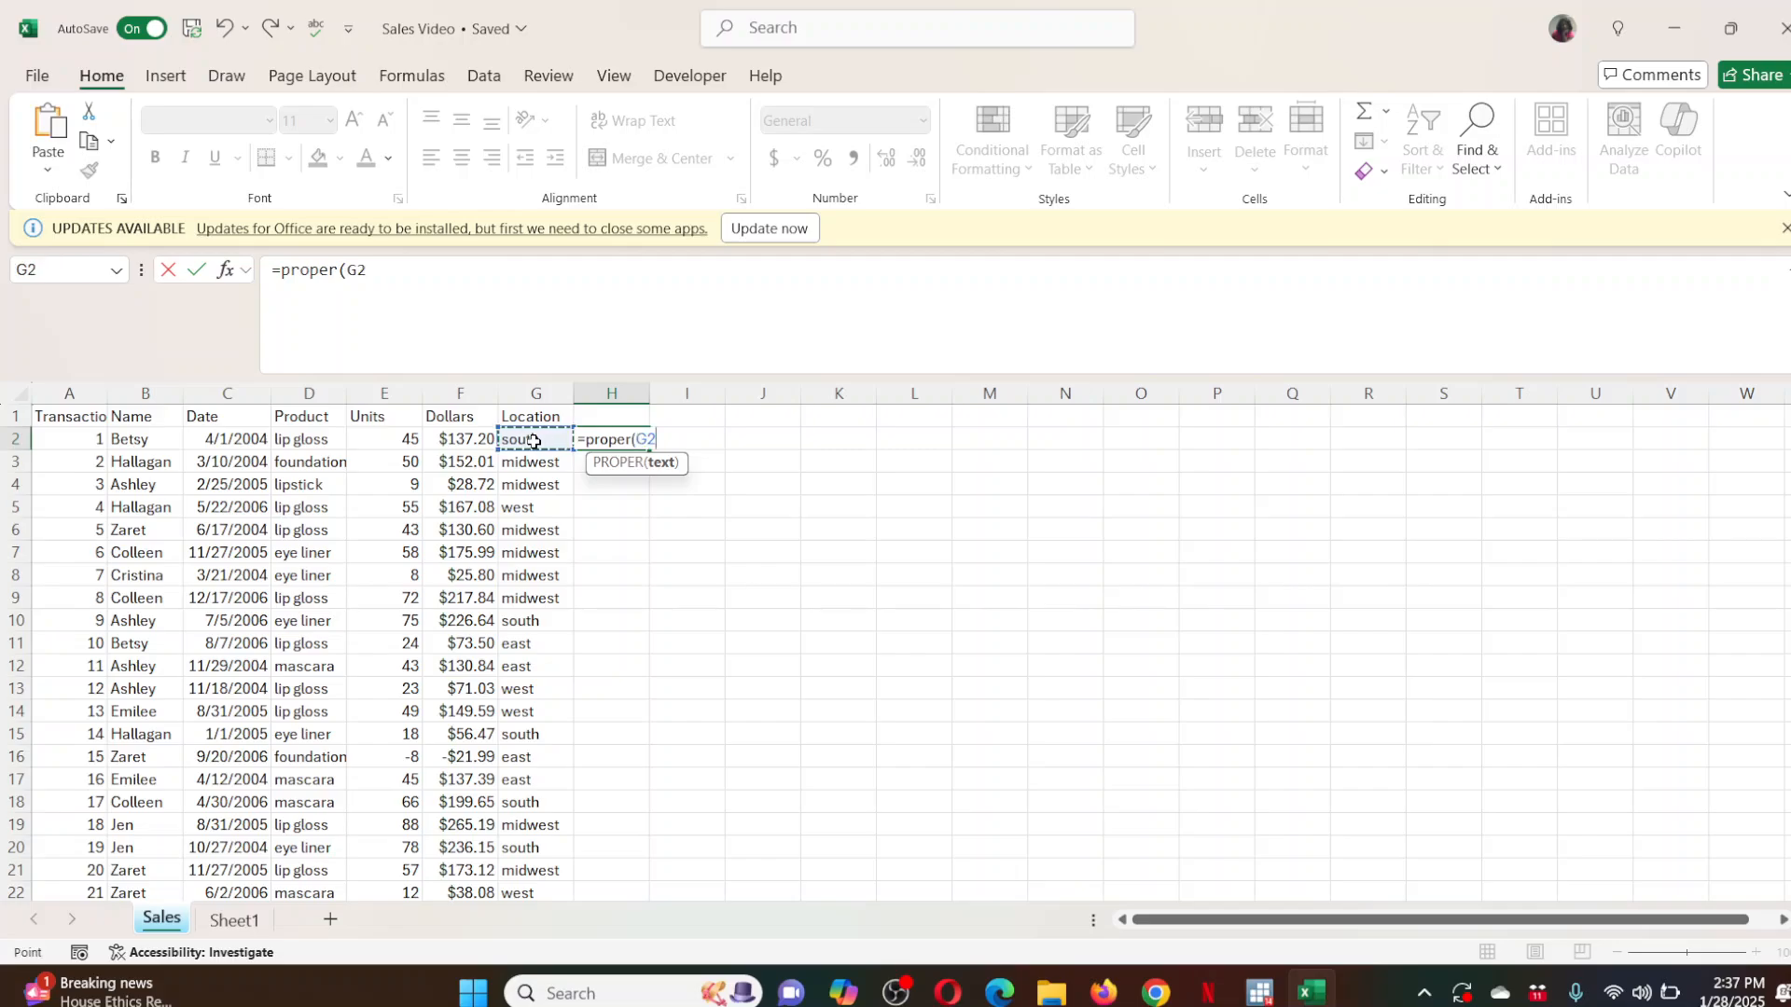
{"action": "type", "text": ")"}
{"action": "key", "text": "Return"}
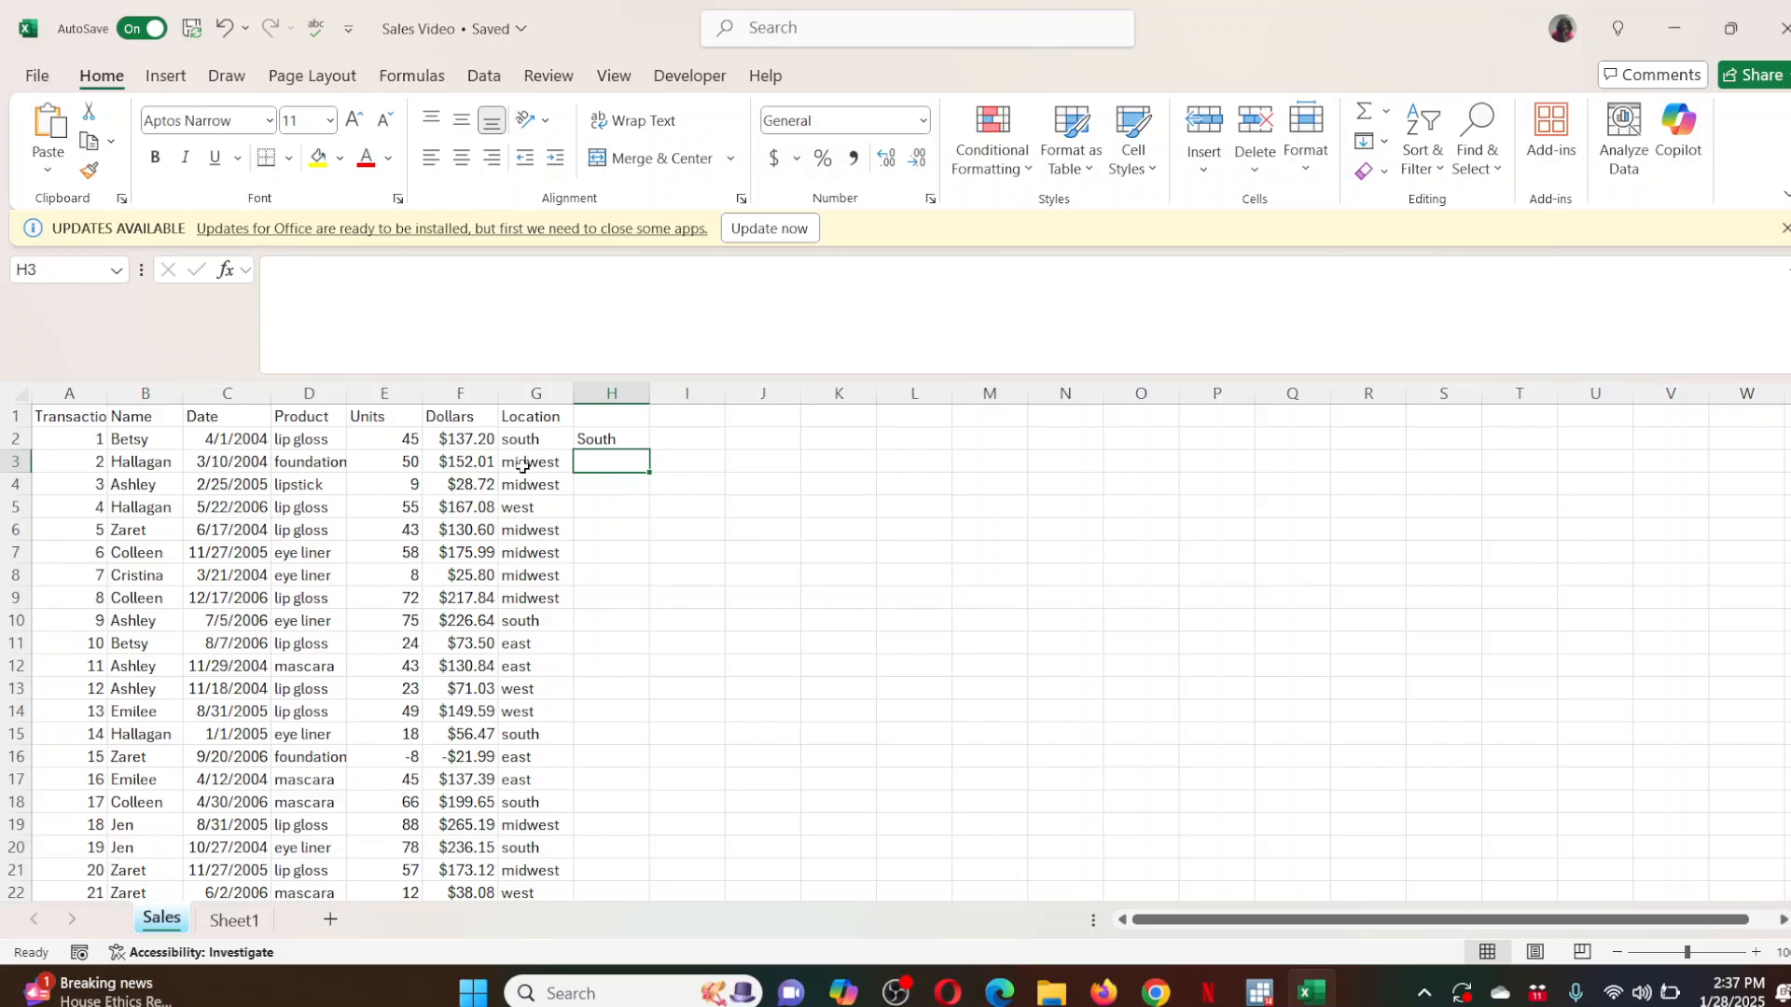
Fill the PROPER formula from cell H2 down column H to the last data row.
{"action": "left_click", "coordinate": [608, 439]}
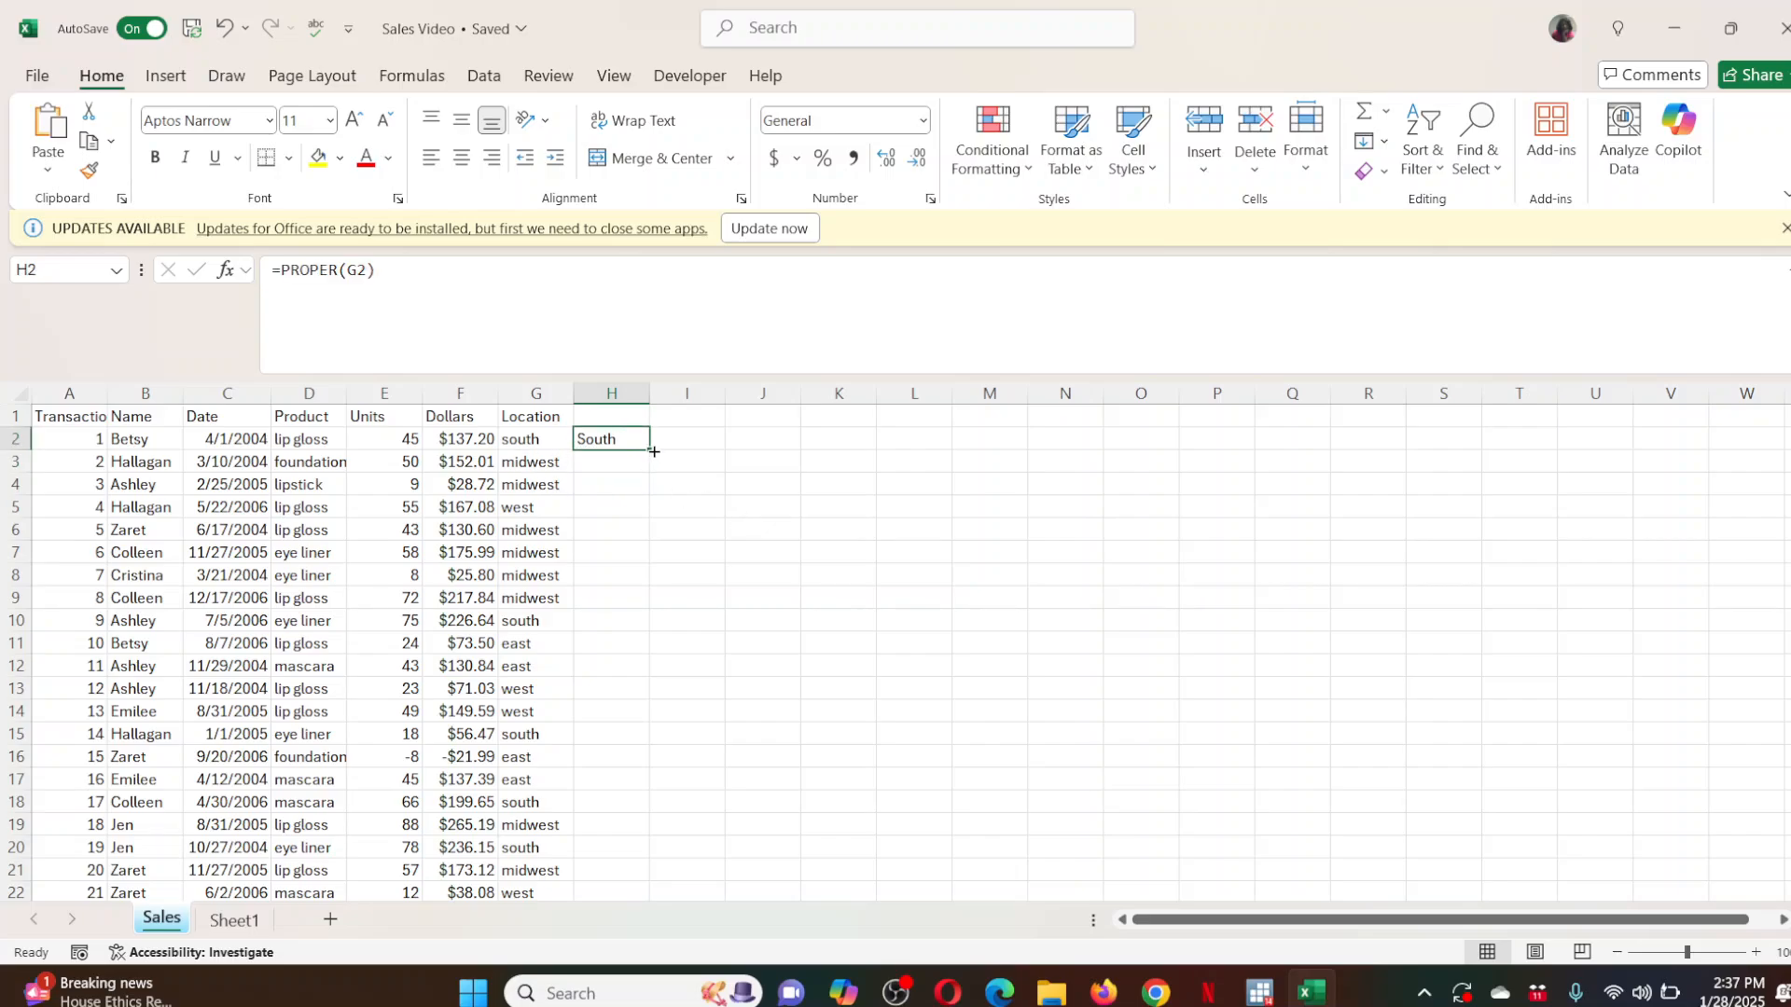
{"action": "left_click_drag", "start_coordinate": [650, 455], "coordinate": [651, 494]}
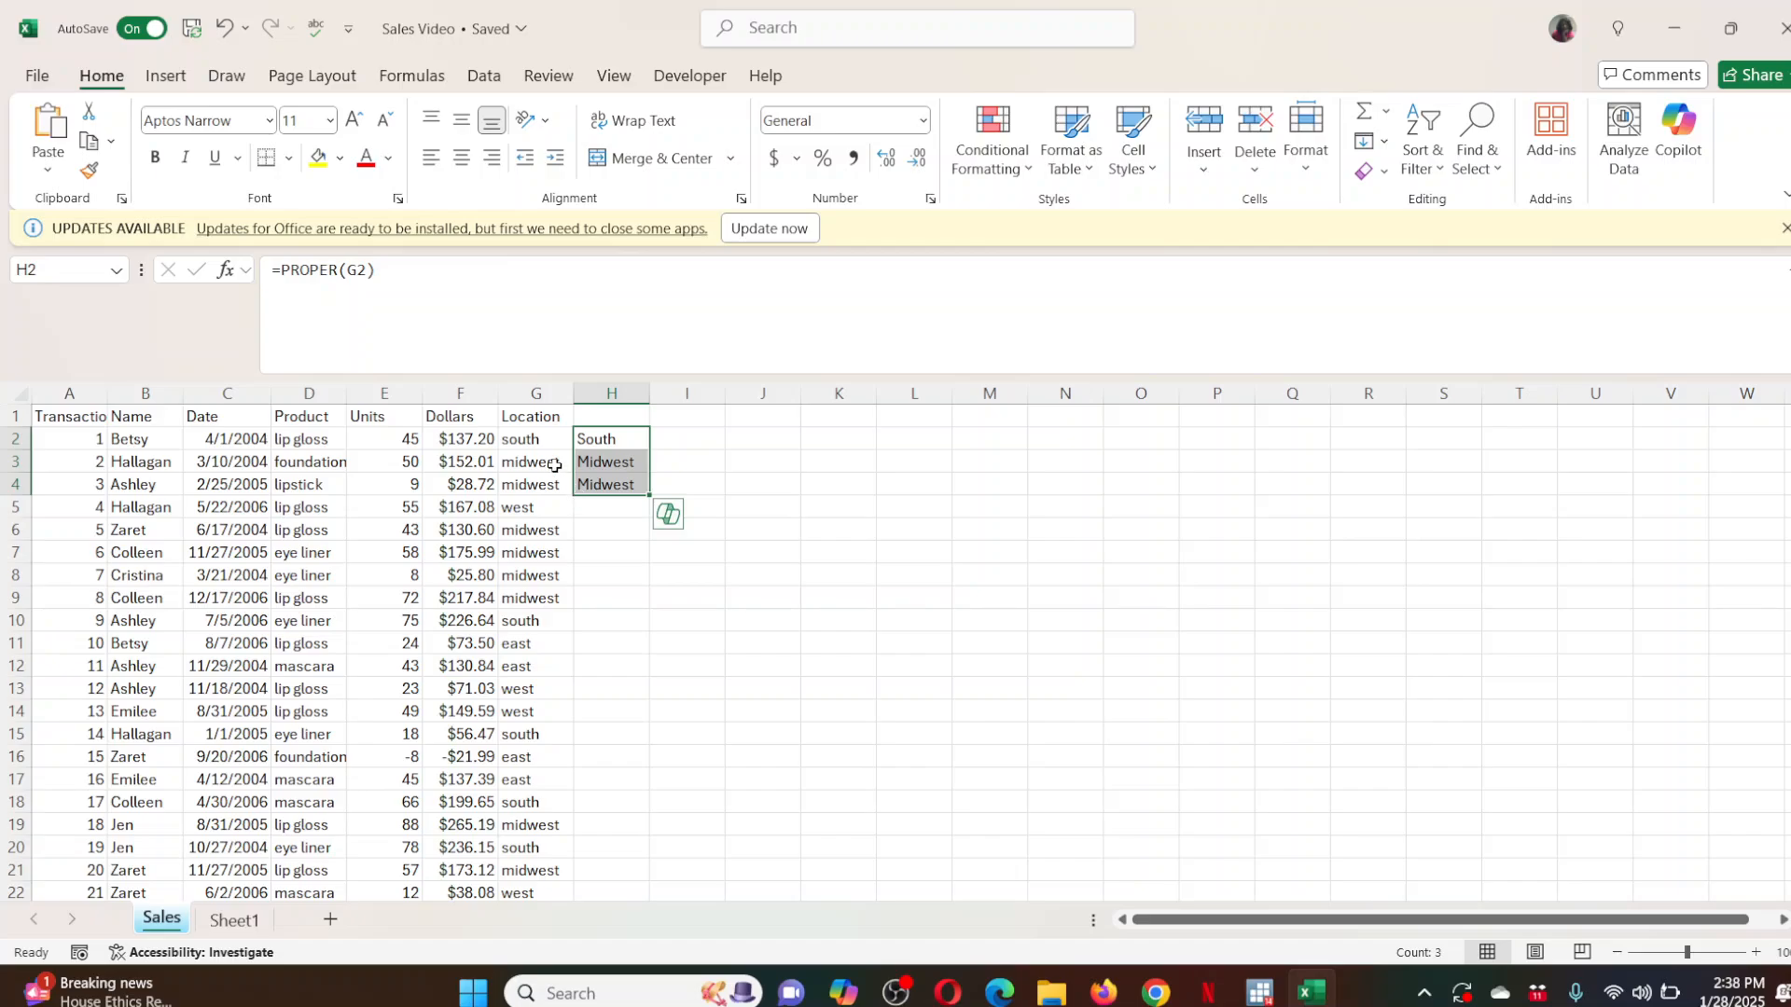
{"action": "left_click", "coordinate": [524, 383]}
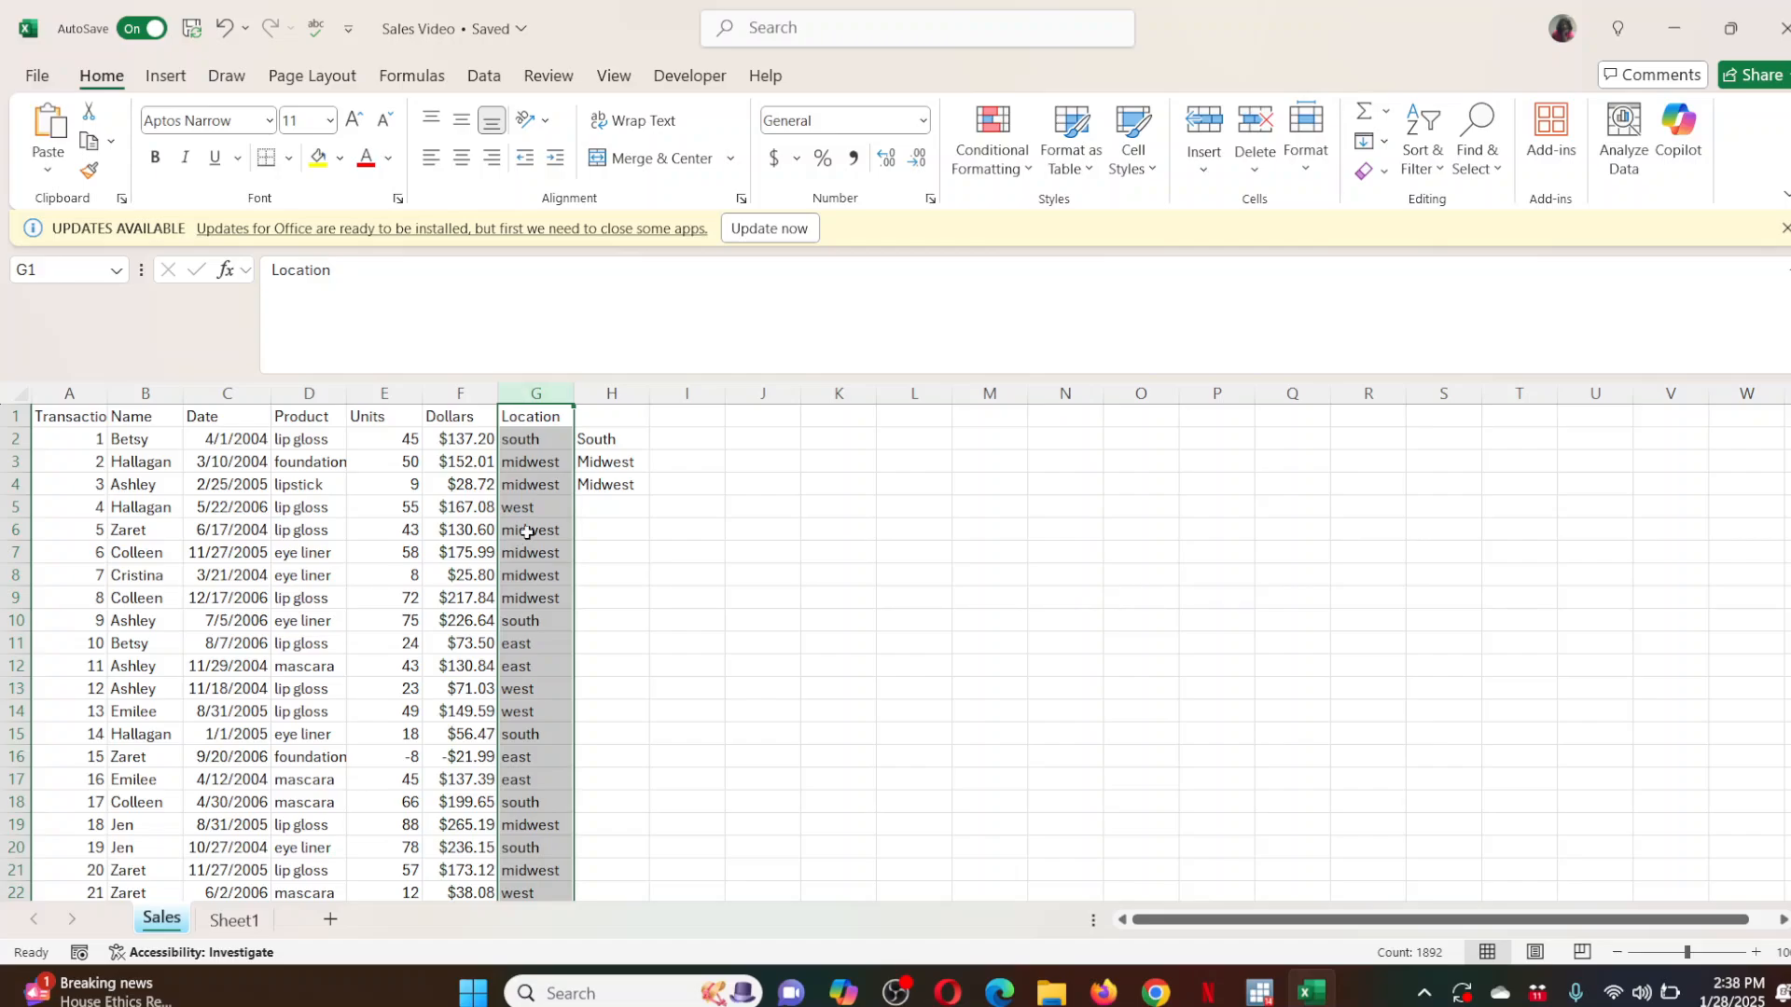
{"action": "left_click", "coordinate": [619, 484]}
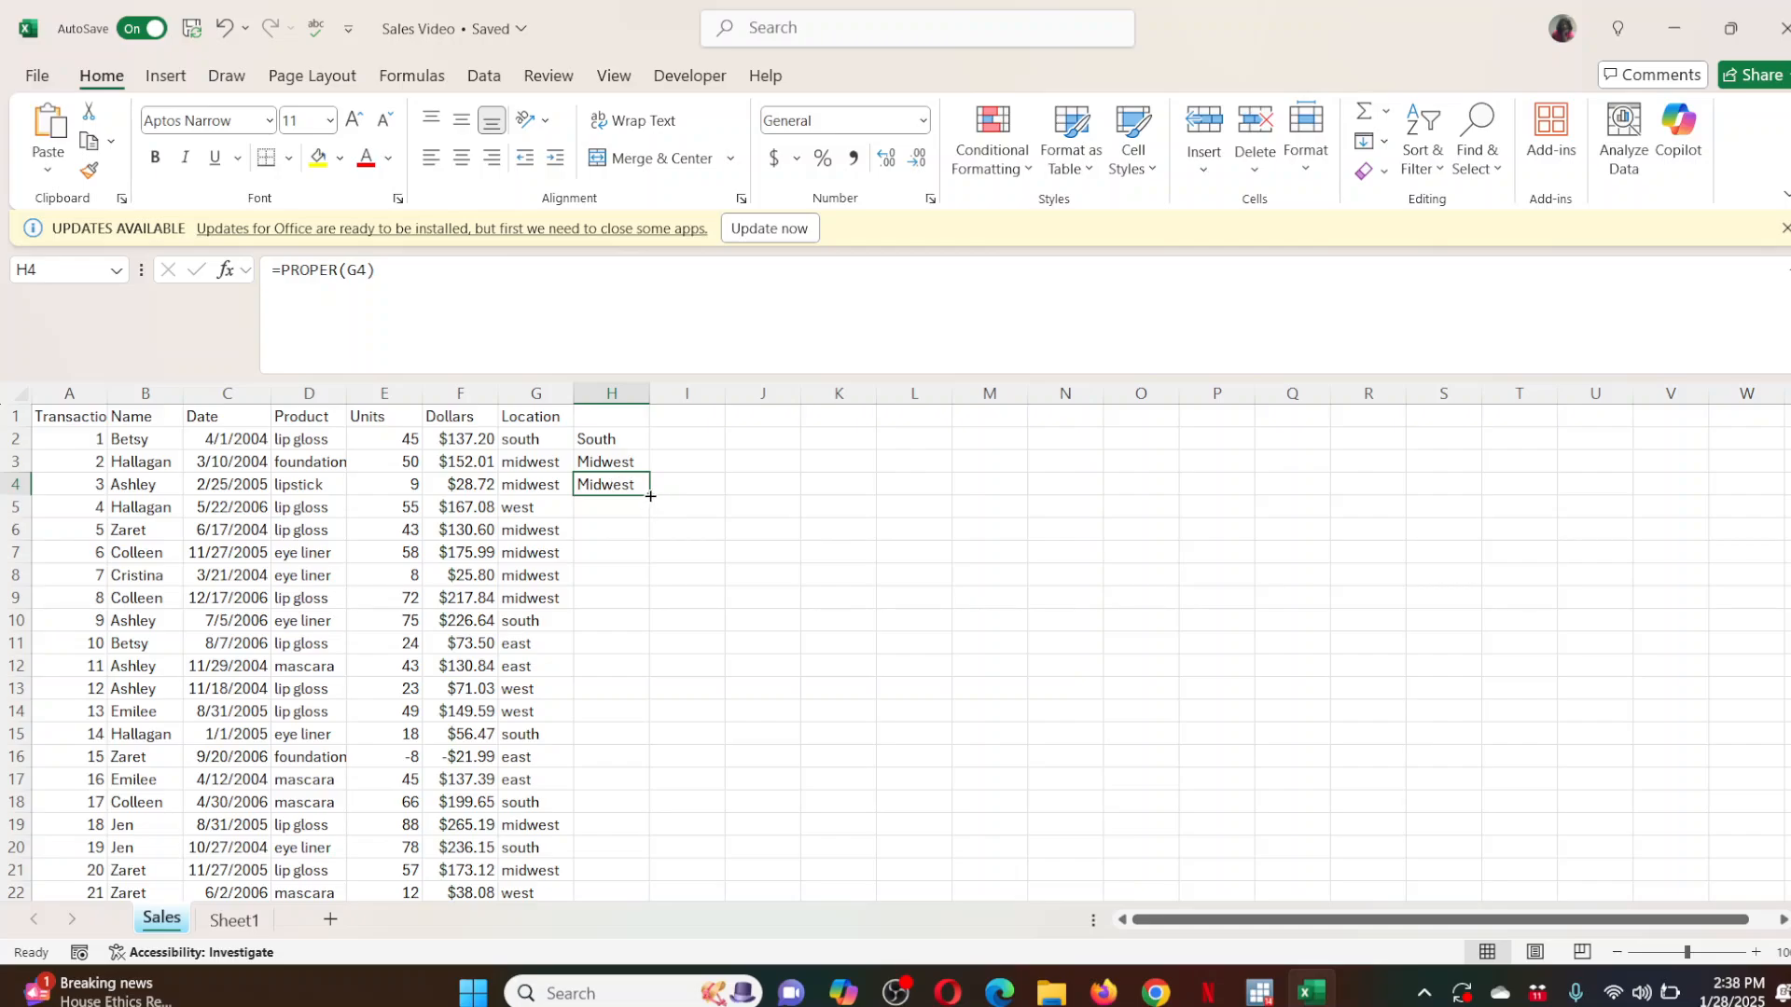
{"action": "double_click", "coordinate": [650, 496]}
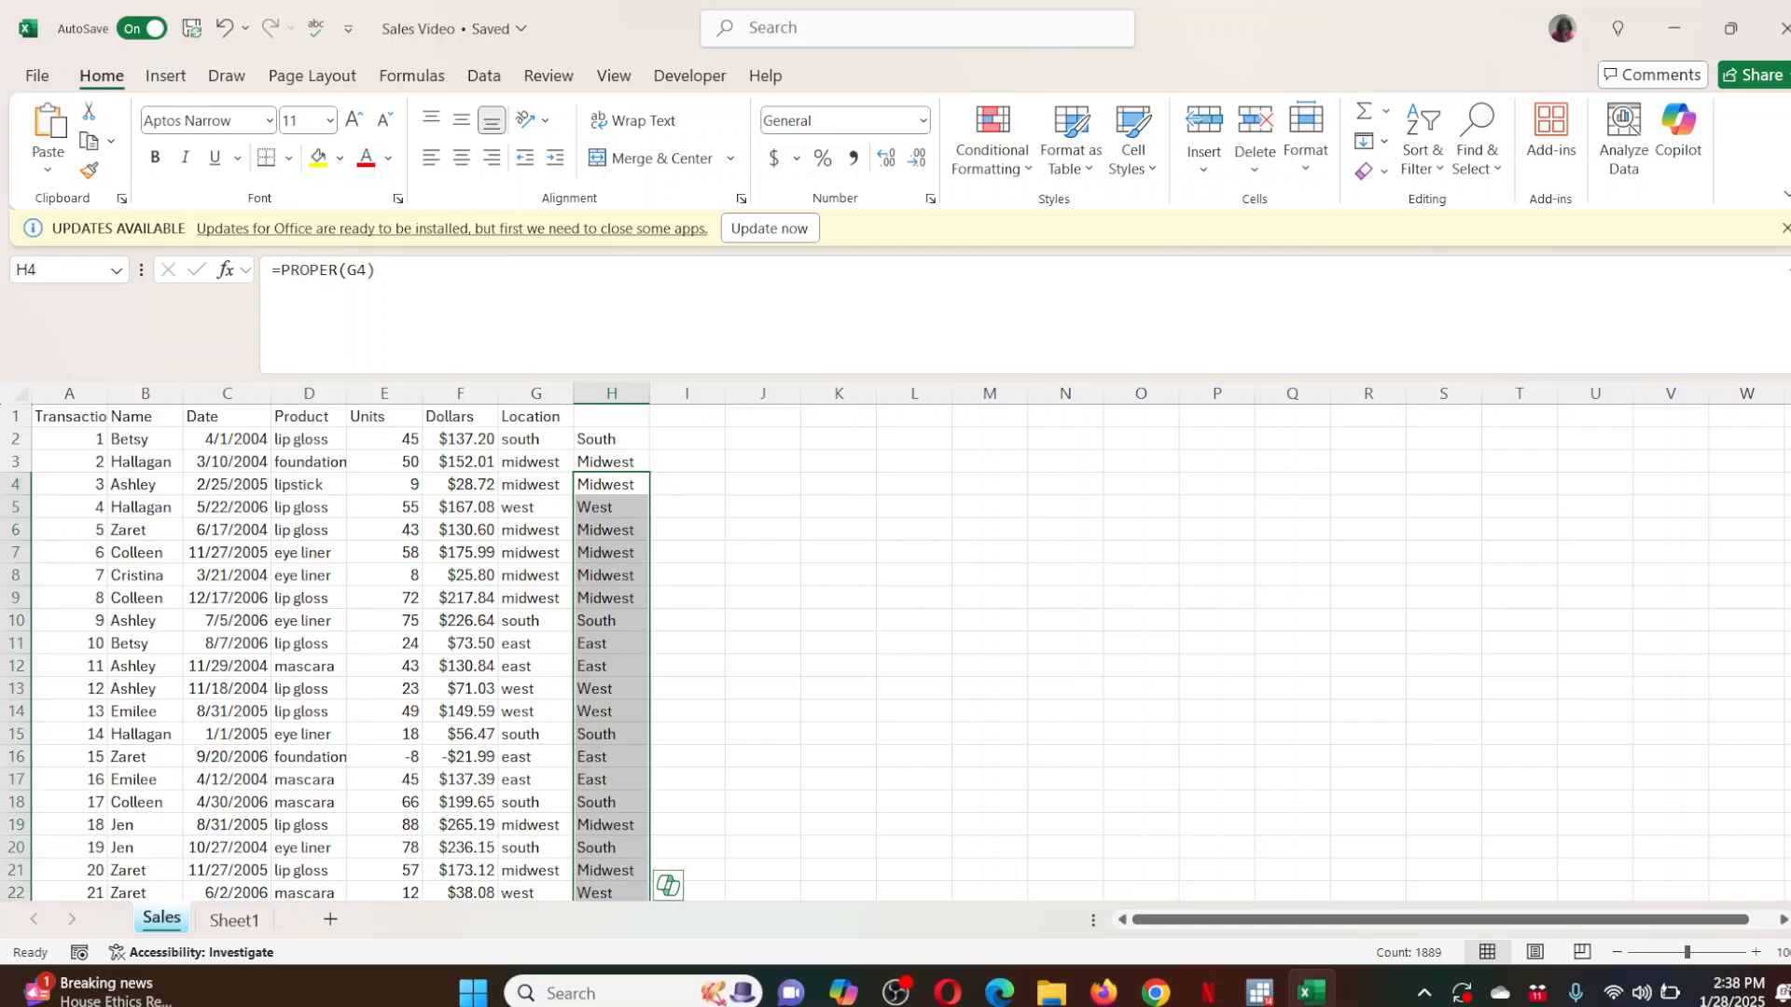
{"action": "scroll", "coordinate": [895, 644], "scroll_direction": "down", "scroll_amount": 20}
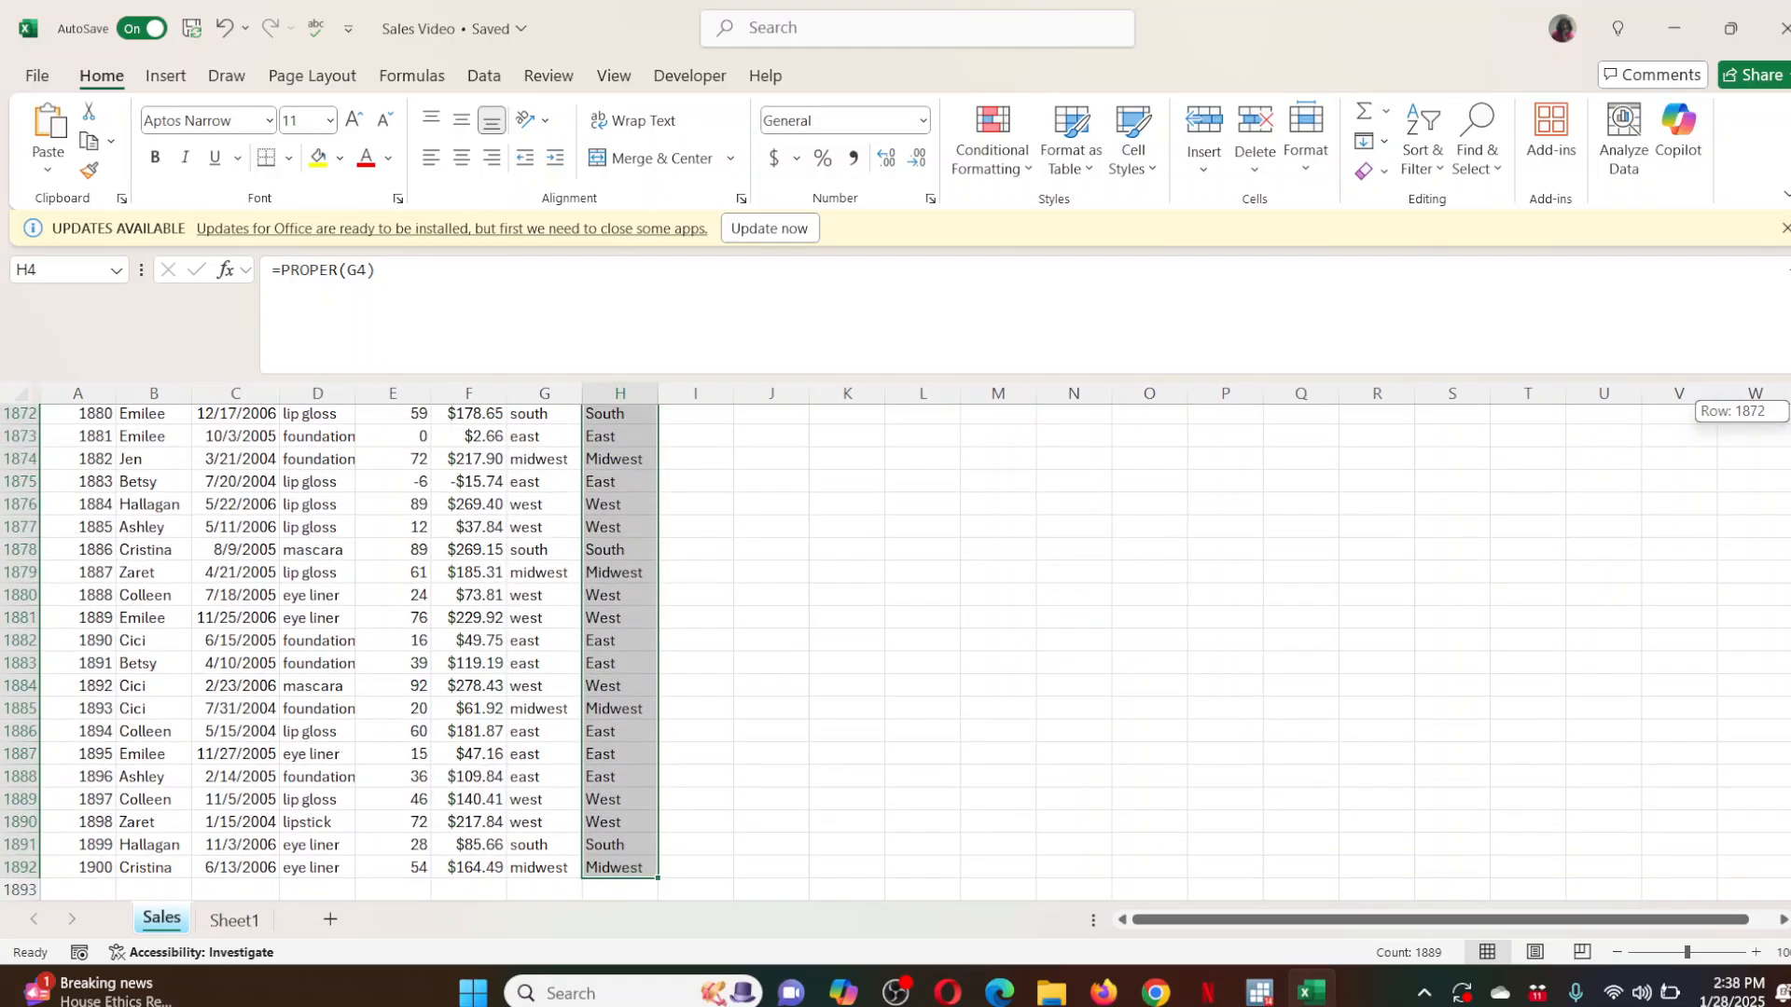
{"action": "scroll", "coordinate": [447, 548], "scroll_direction": "up", "scroll_amount": 20}
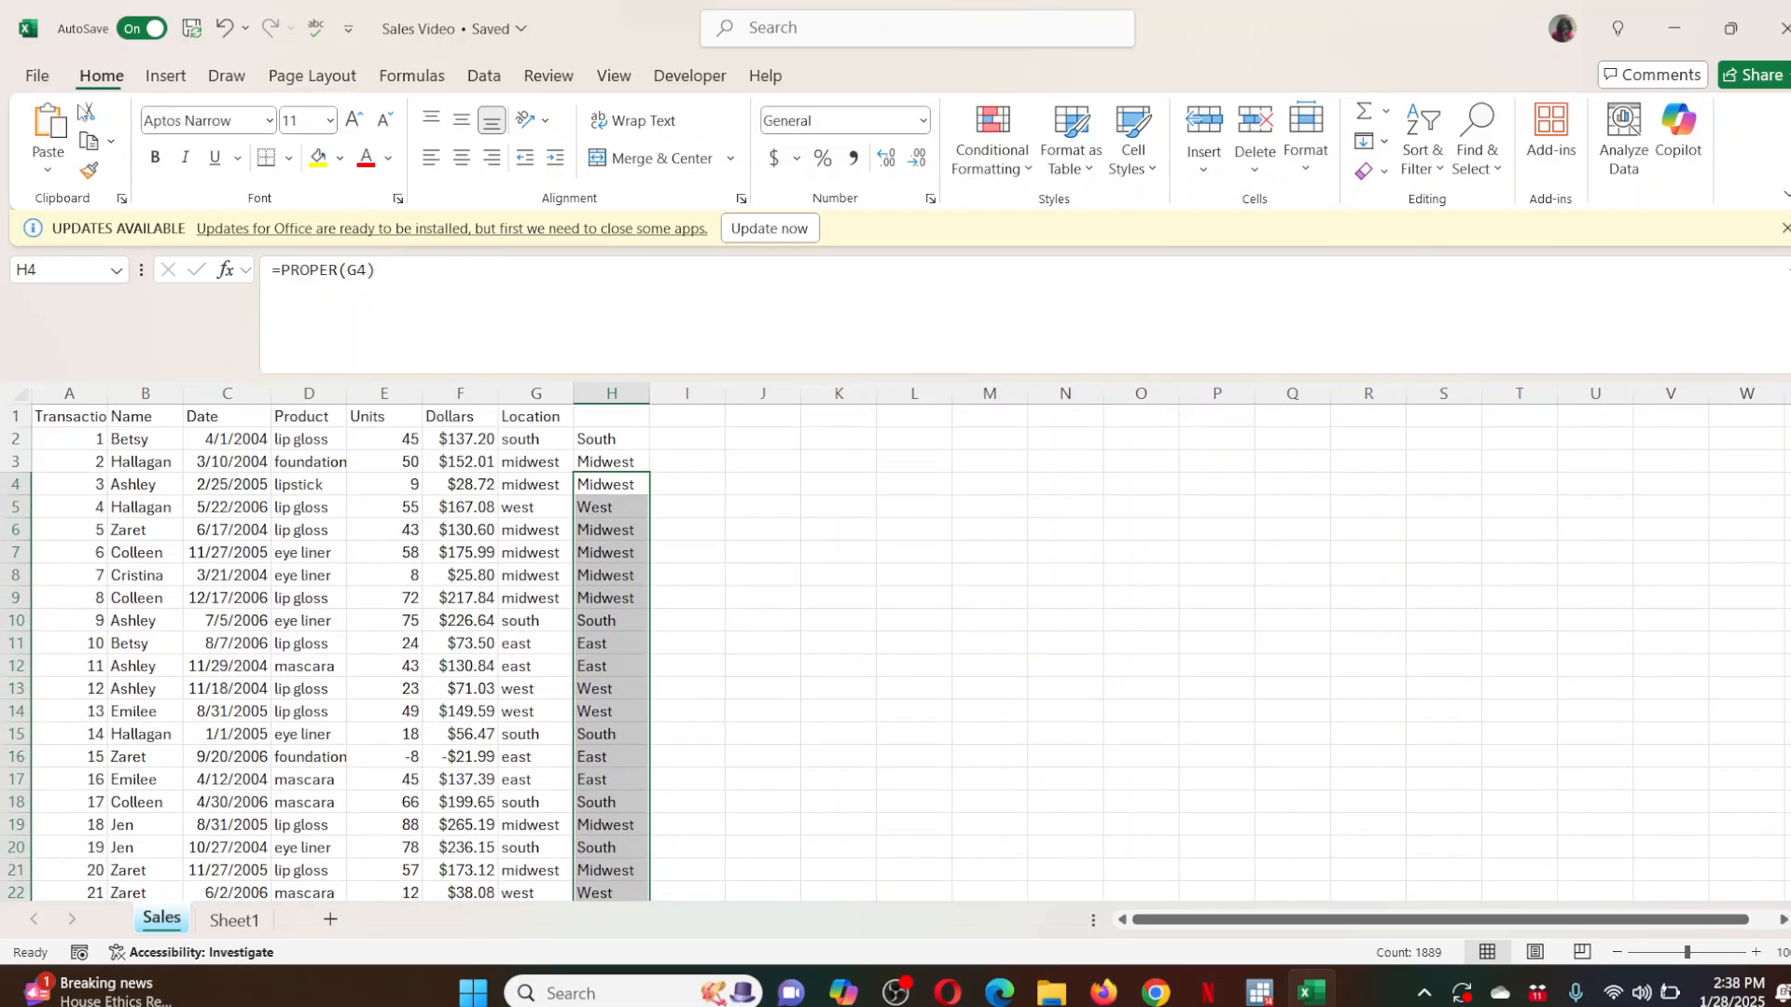
Enter the header "Location" in cell H1 above the capitalized locations.
{"action": "left_click", "coordinate": [551, 422]}
{"action": "left_click", "coordinate": [599, 419]}
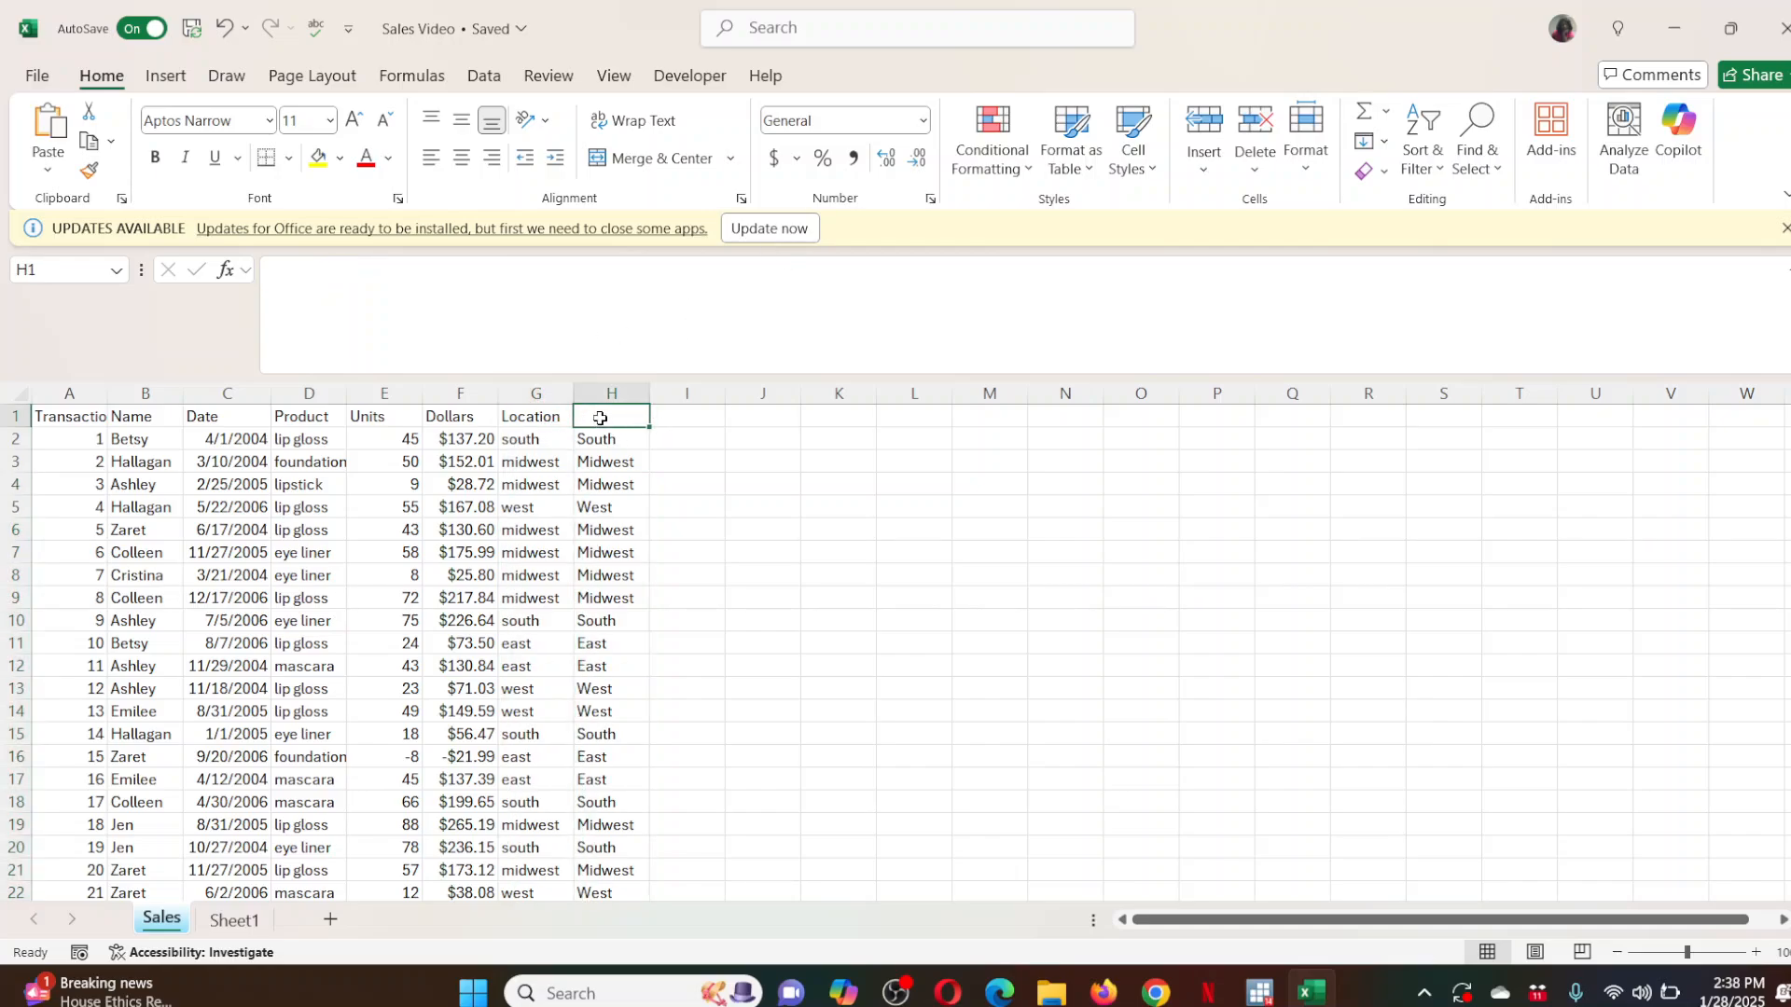
{"action": "type", "text": "Loc"}
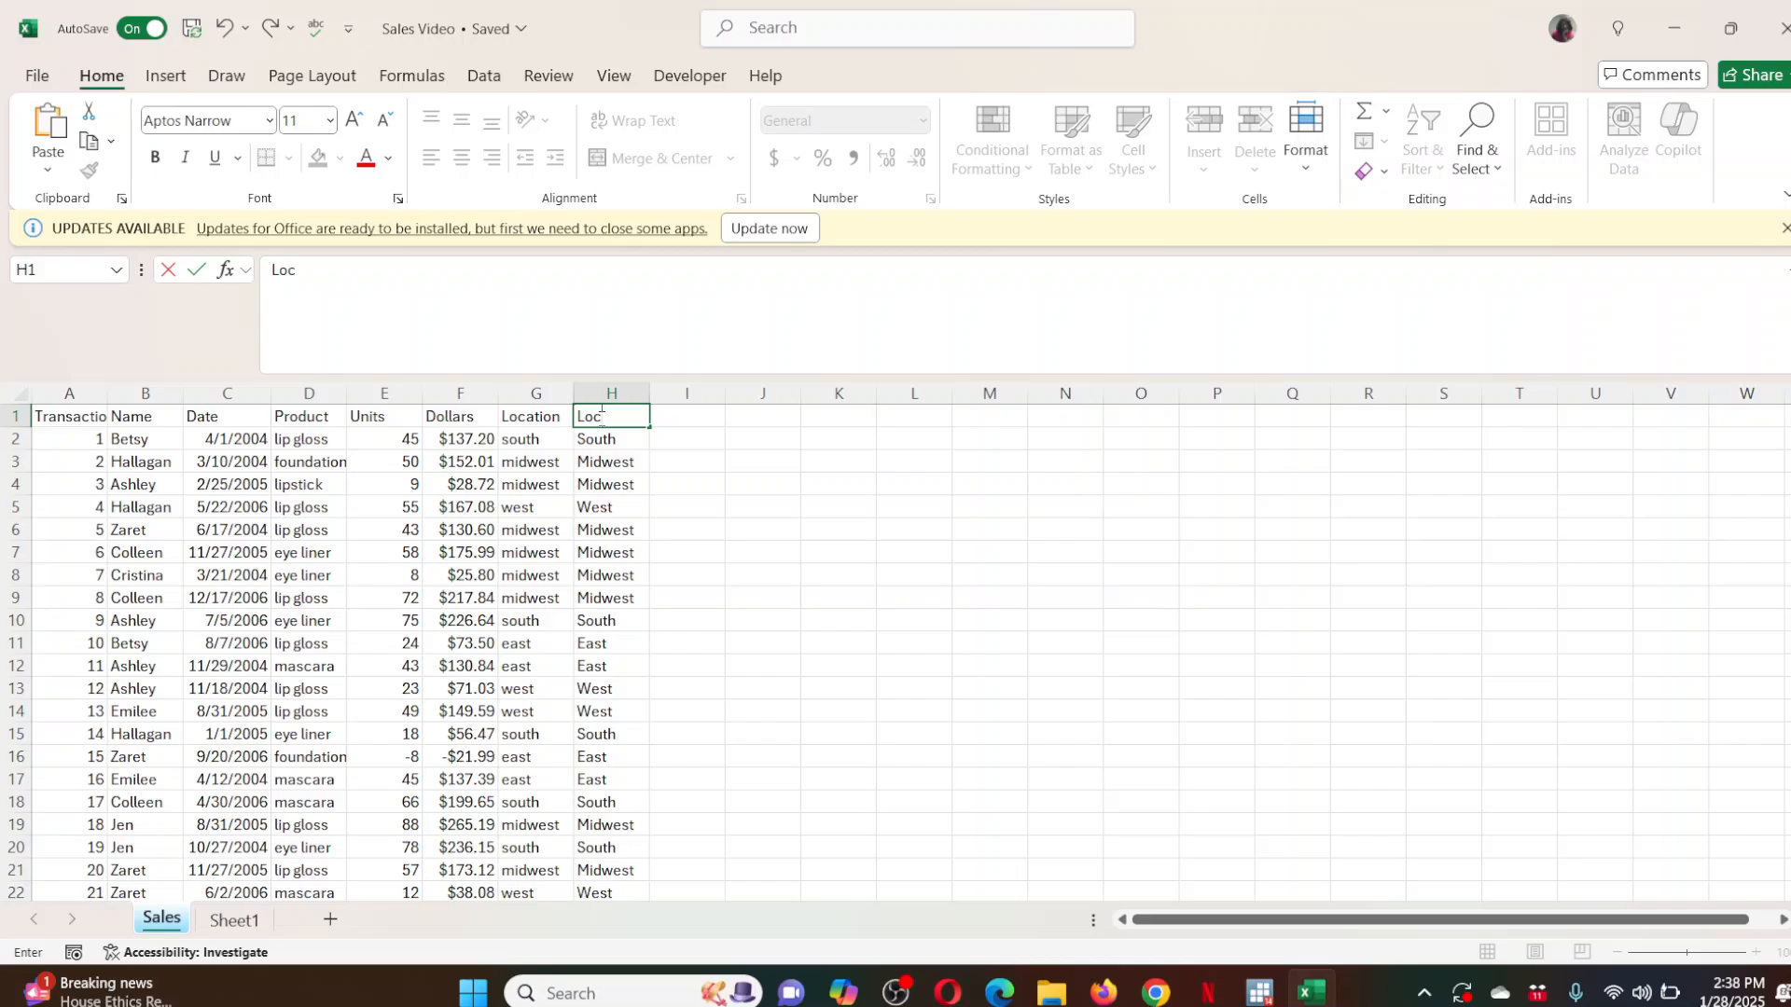
{"action": "type", "text": "ation"}
Copy column H and paste it as values over the original Location column G, starting at cell G1.
{"action": "left_click", "coordinate": [622, 394]}
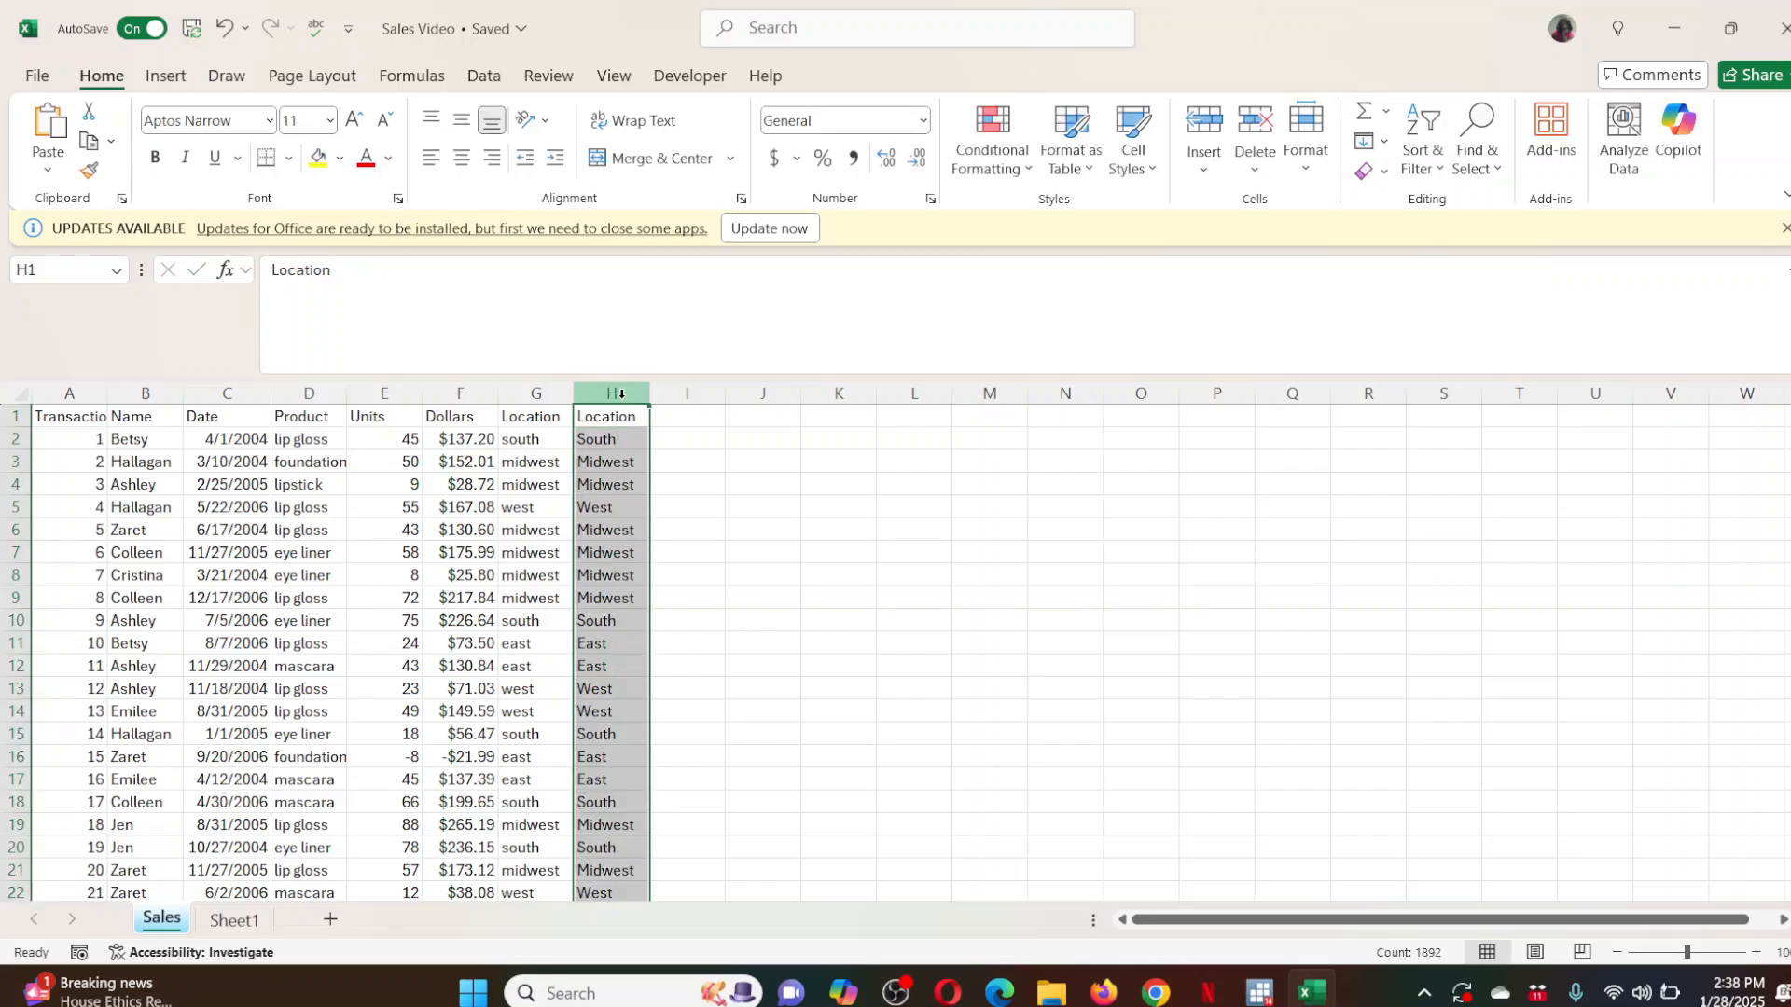
{"action": "right_click", "coordinate": [622, 393]}
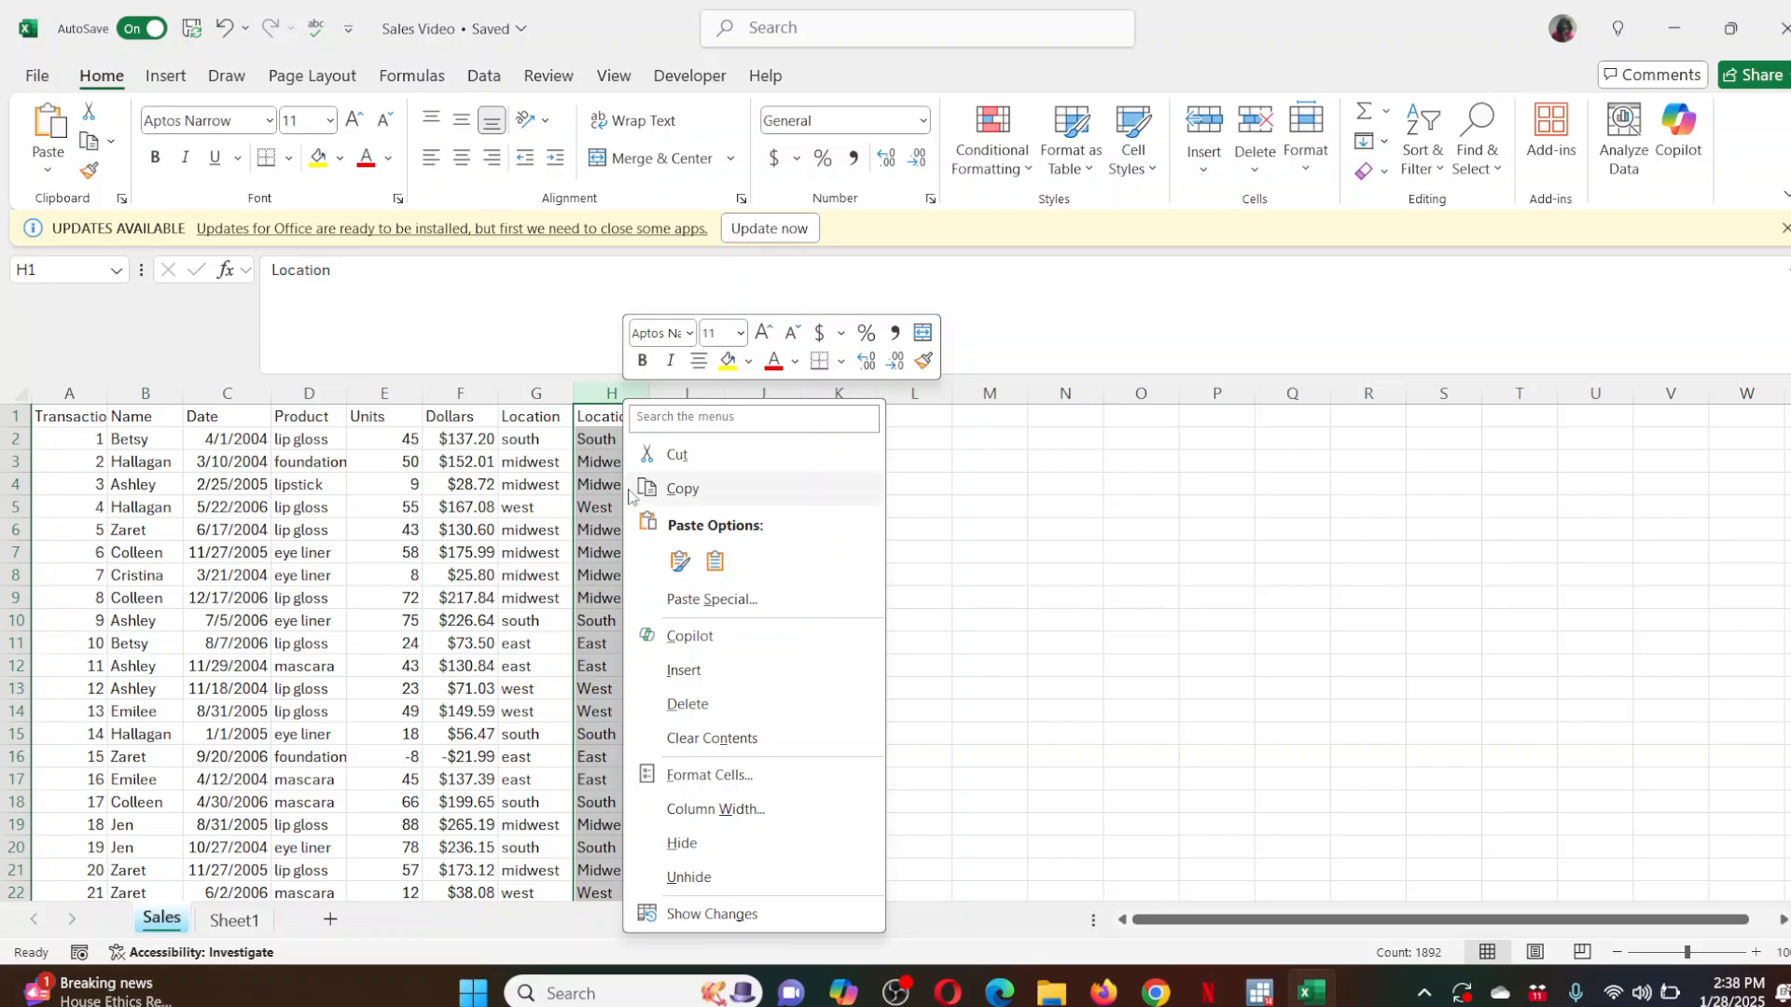
{"action": "left_click", "coordinate": [706, 503]}
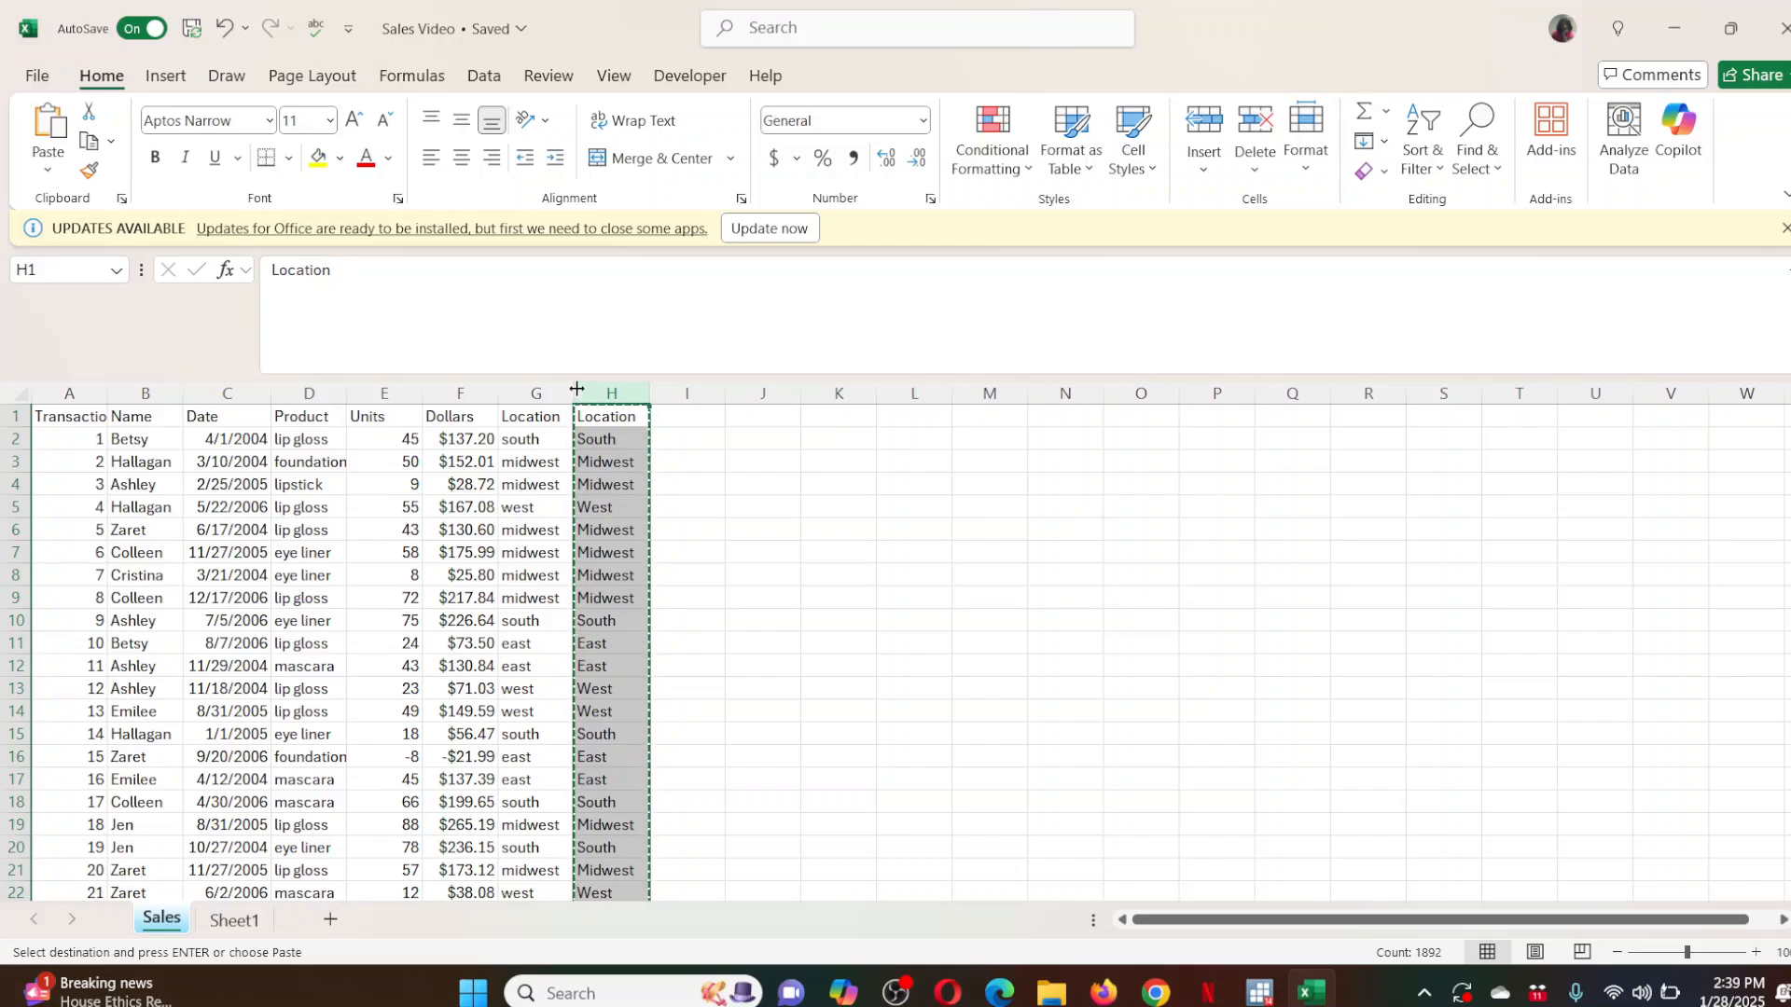
{"action": "left_click", "coordinate": [534, 419]}
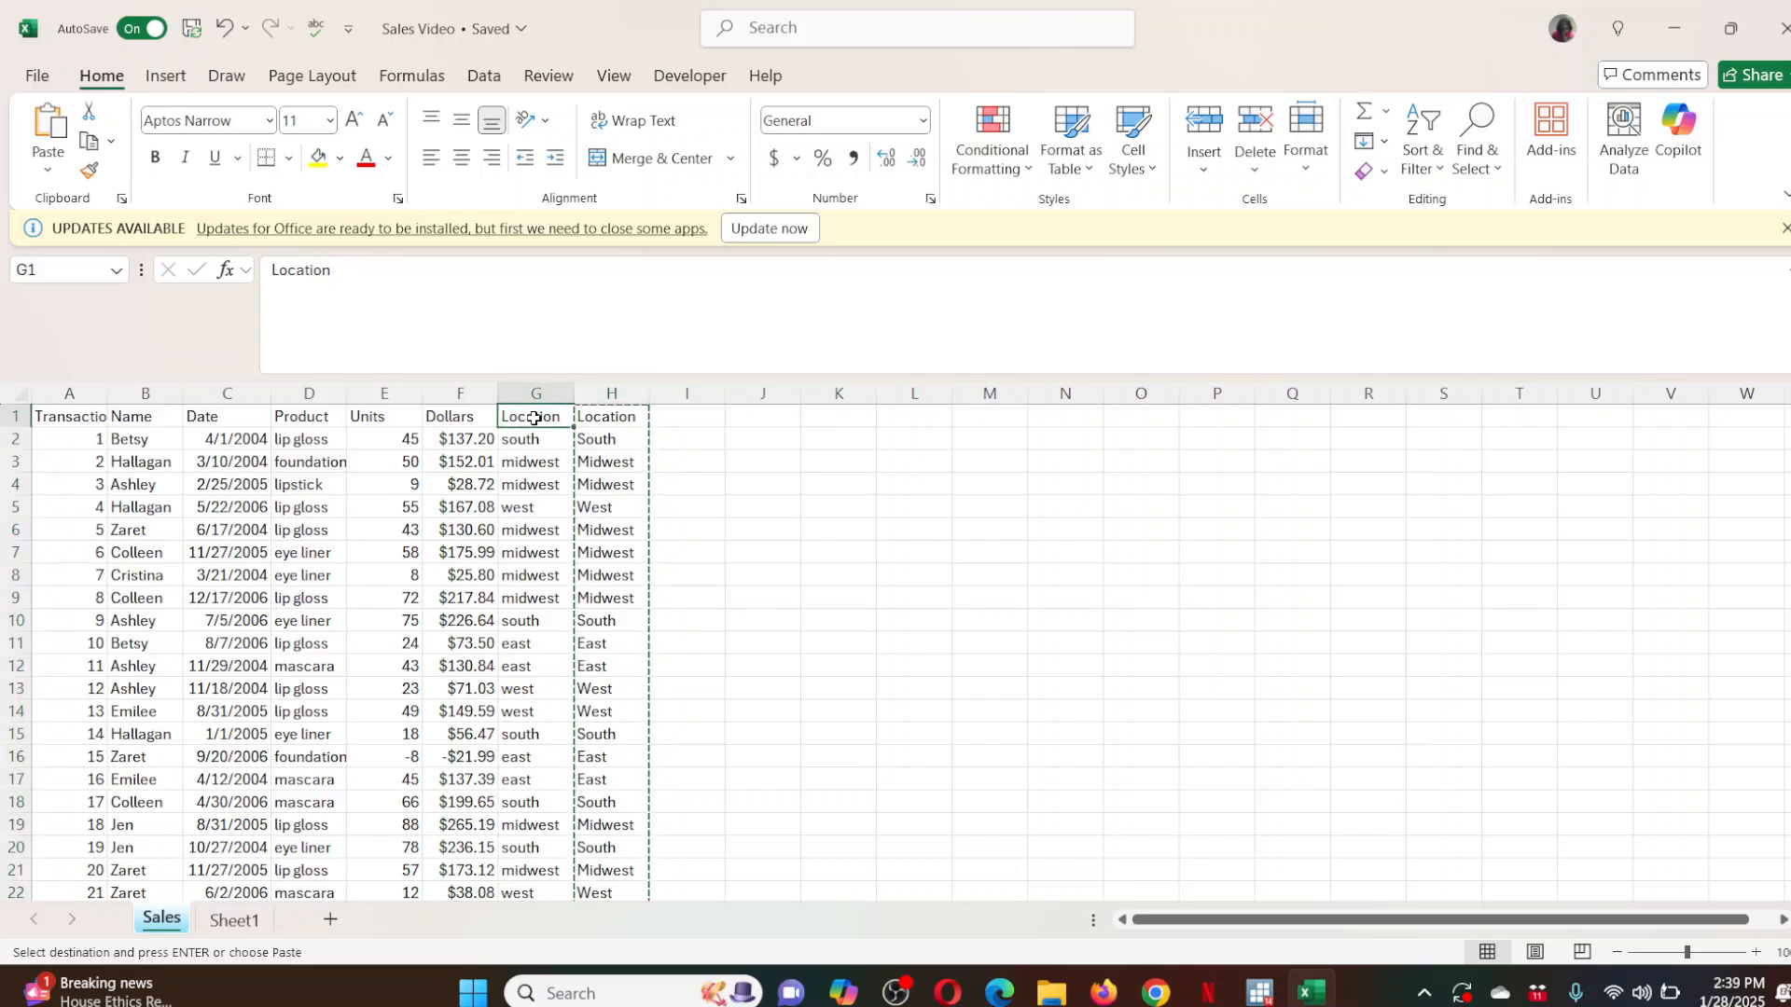
{"action": "right_click", "coordinate": [534, 426]}
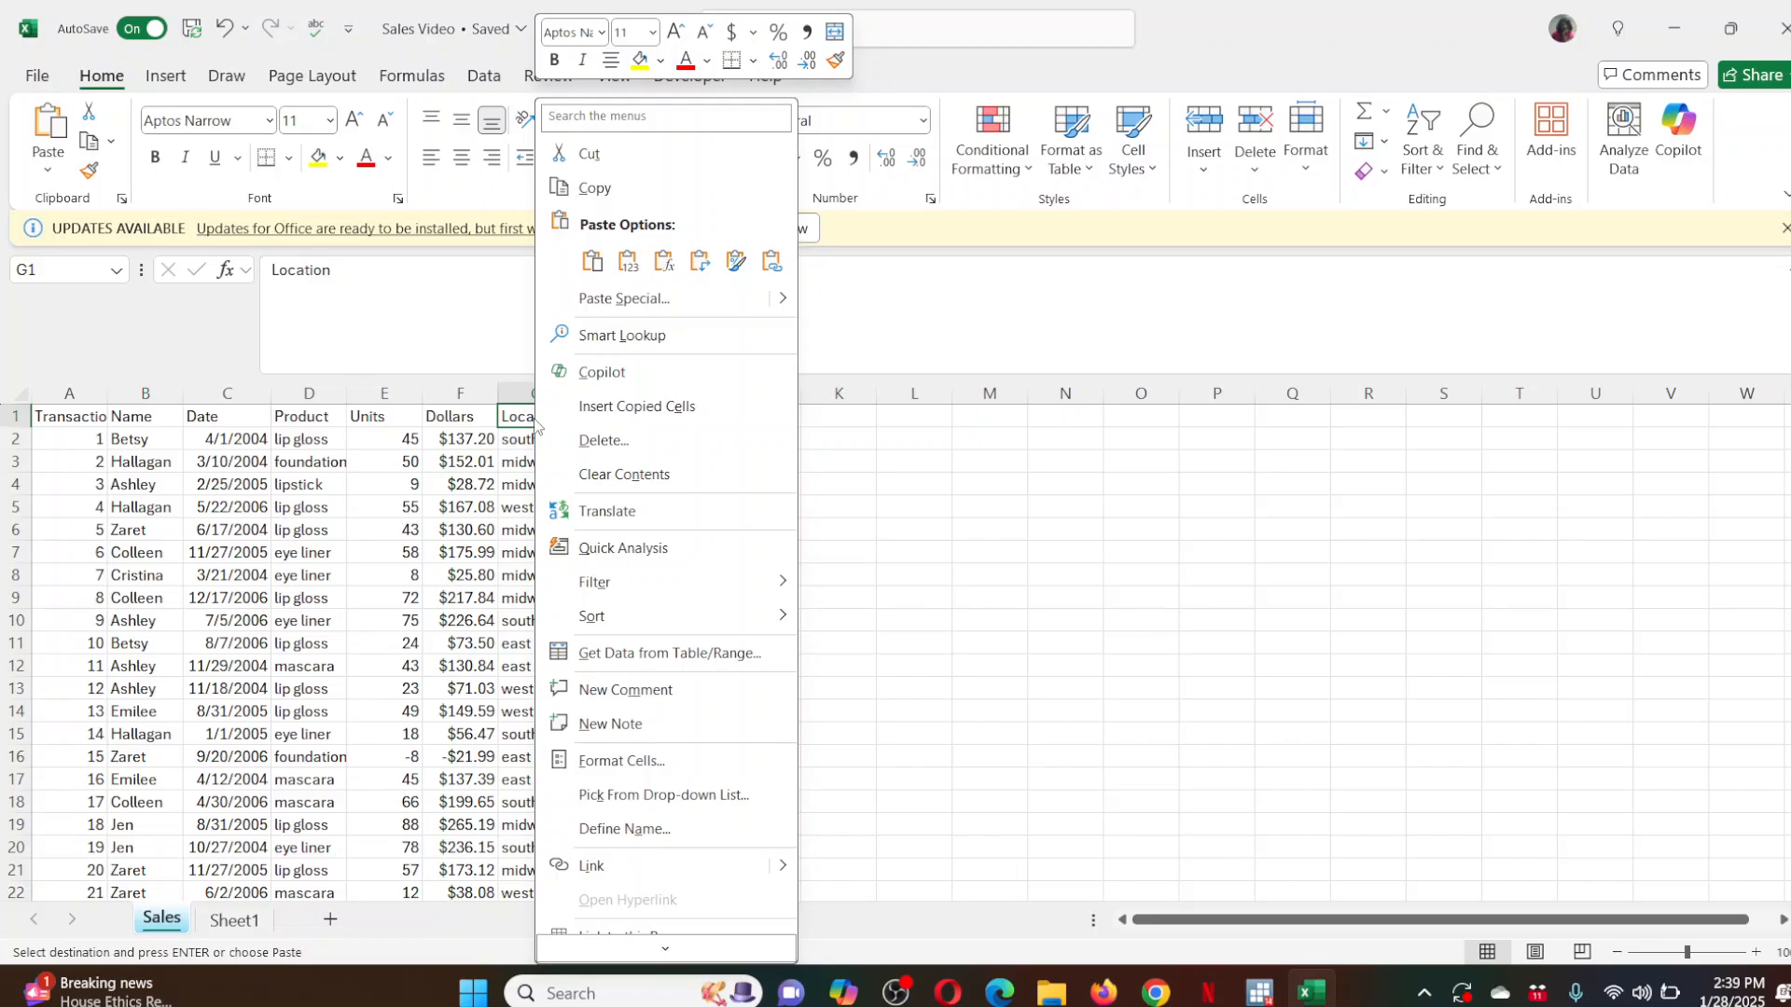
{"action": "left_click", "coordinate": [627, 265]}
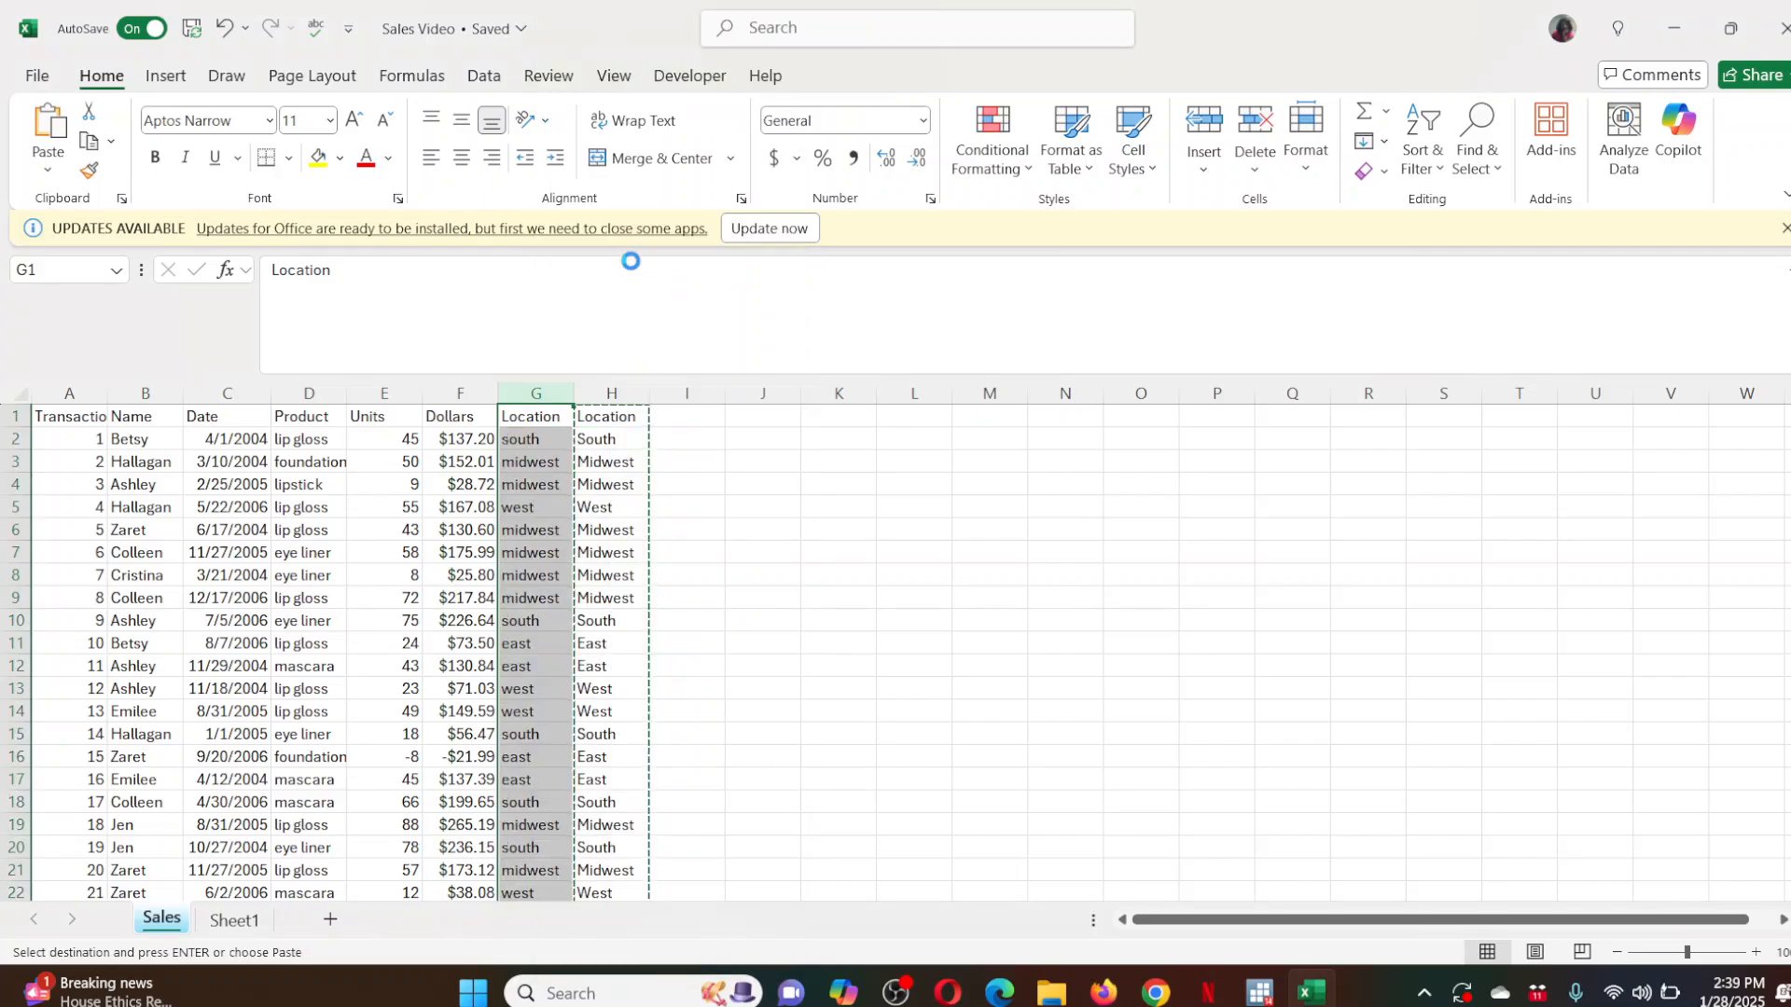
{"action": "key", "text": "Down"}
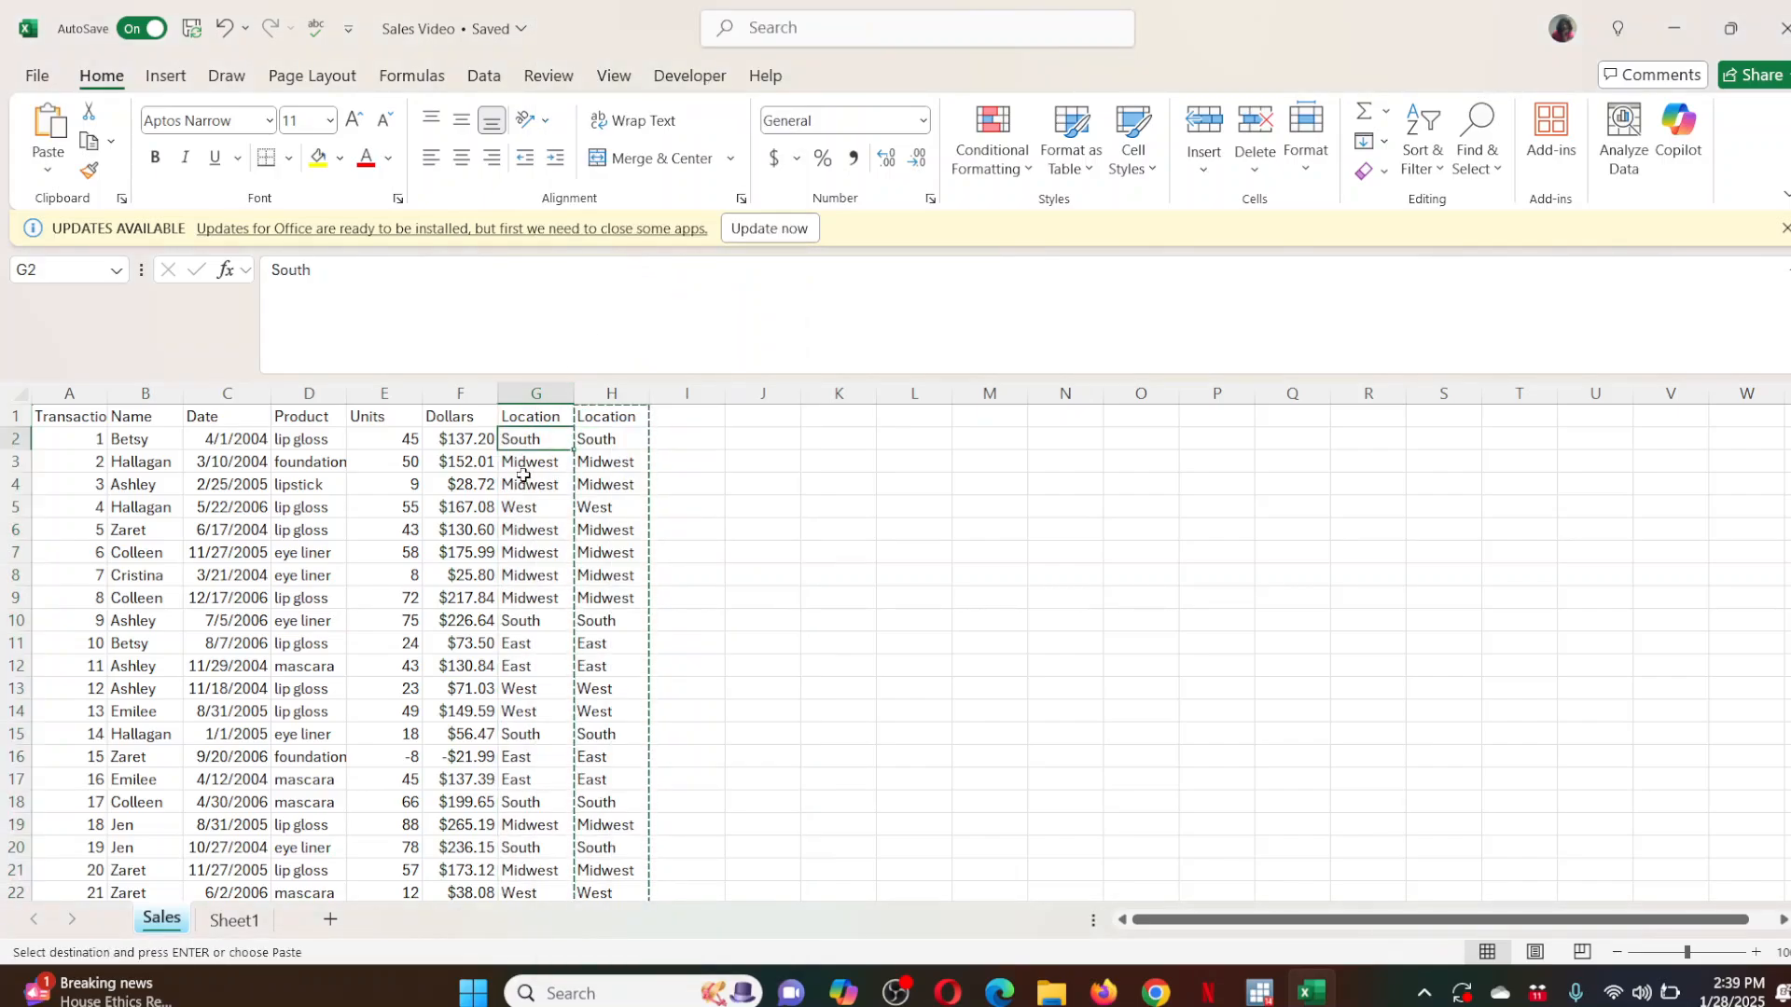
{"action": "left_click", "coordinate": [523, 478]}
{"action": "left_click", "coordinate": [513, 570]}
{"action": "left_click", "coordinate": [489, 638]}
{"action": "left_click", "coordinate": [513, 668]}
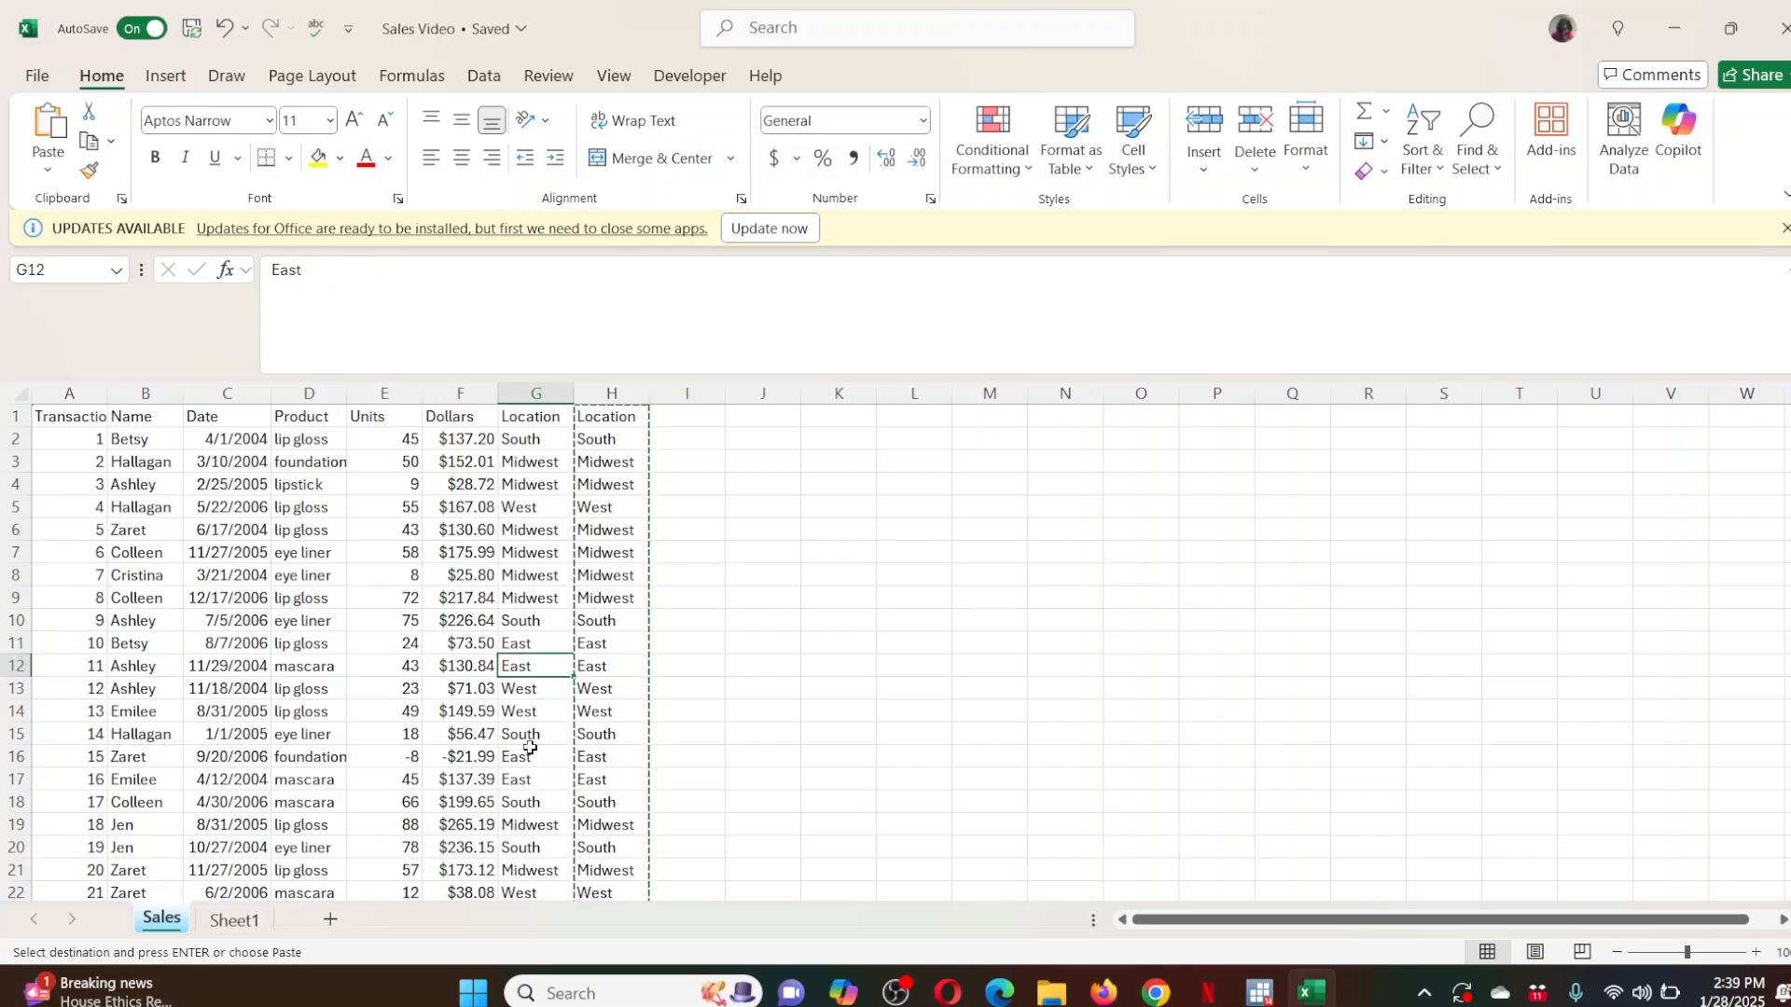
Clear the contents of the helper column H.
{"action": "left_click", "coordinate": [601, 395]}
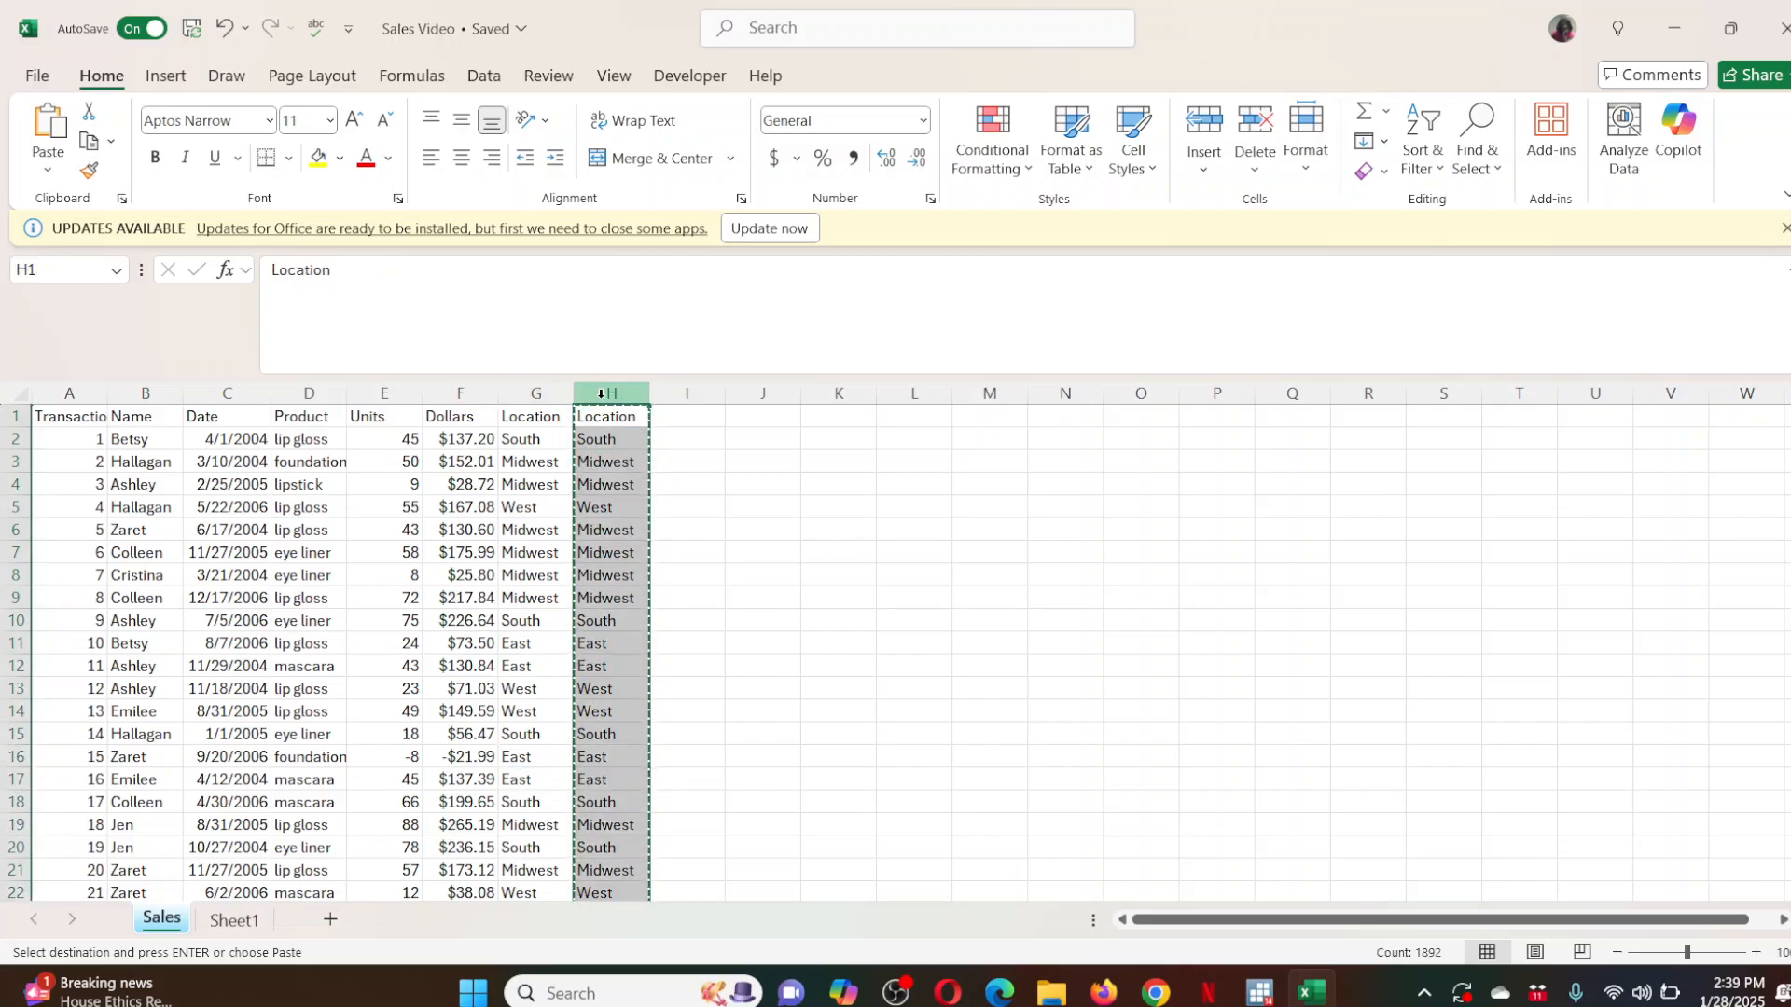
{"action": "key", "text": "Delete"}
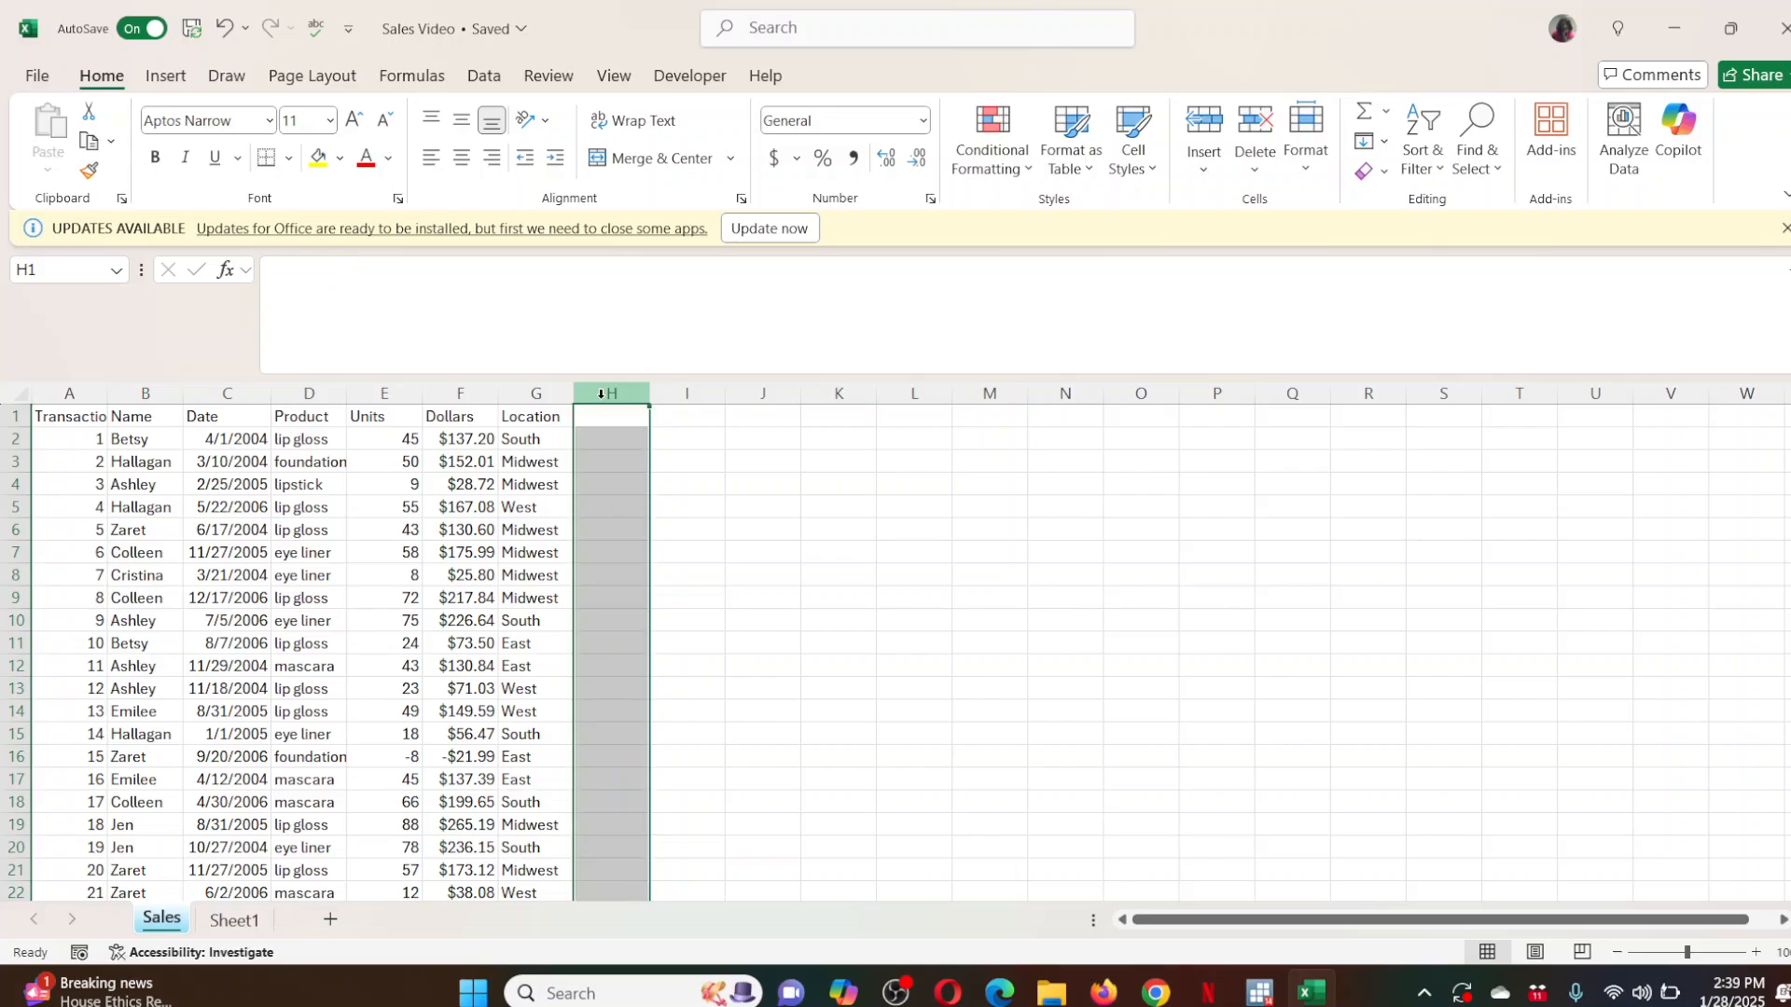
{"action": "left_click_drag", "start_coordinate": [545, 439], "coordinate": [548, 814]}
Enter the formula =PROPER(D2) in cell H2 to capitalize each word of the first product name.
{"action": "left_click_drag", "start_coordinate": [315, 457], "coordinate": [304, 686]}
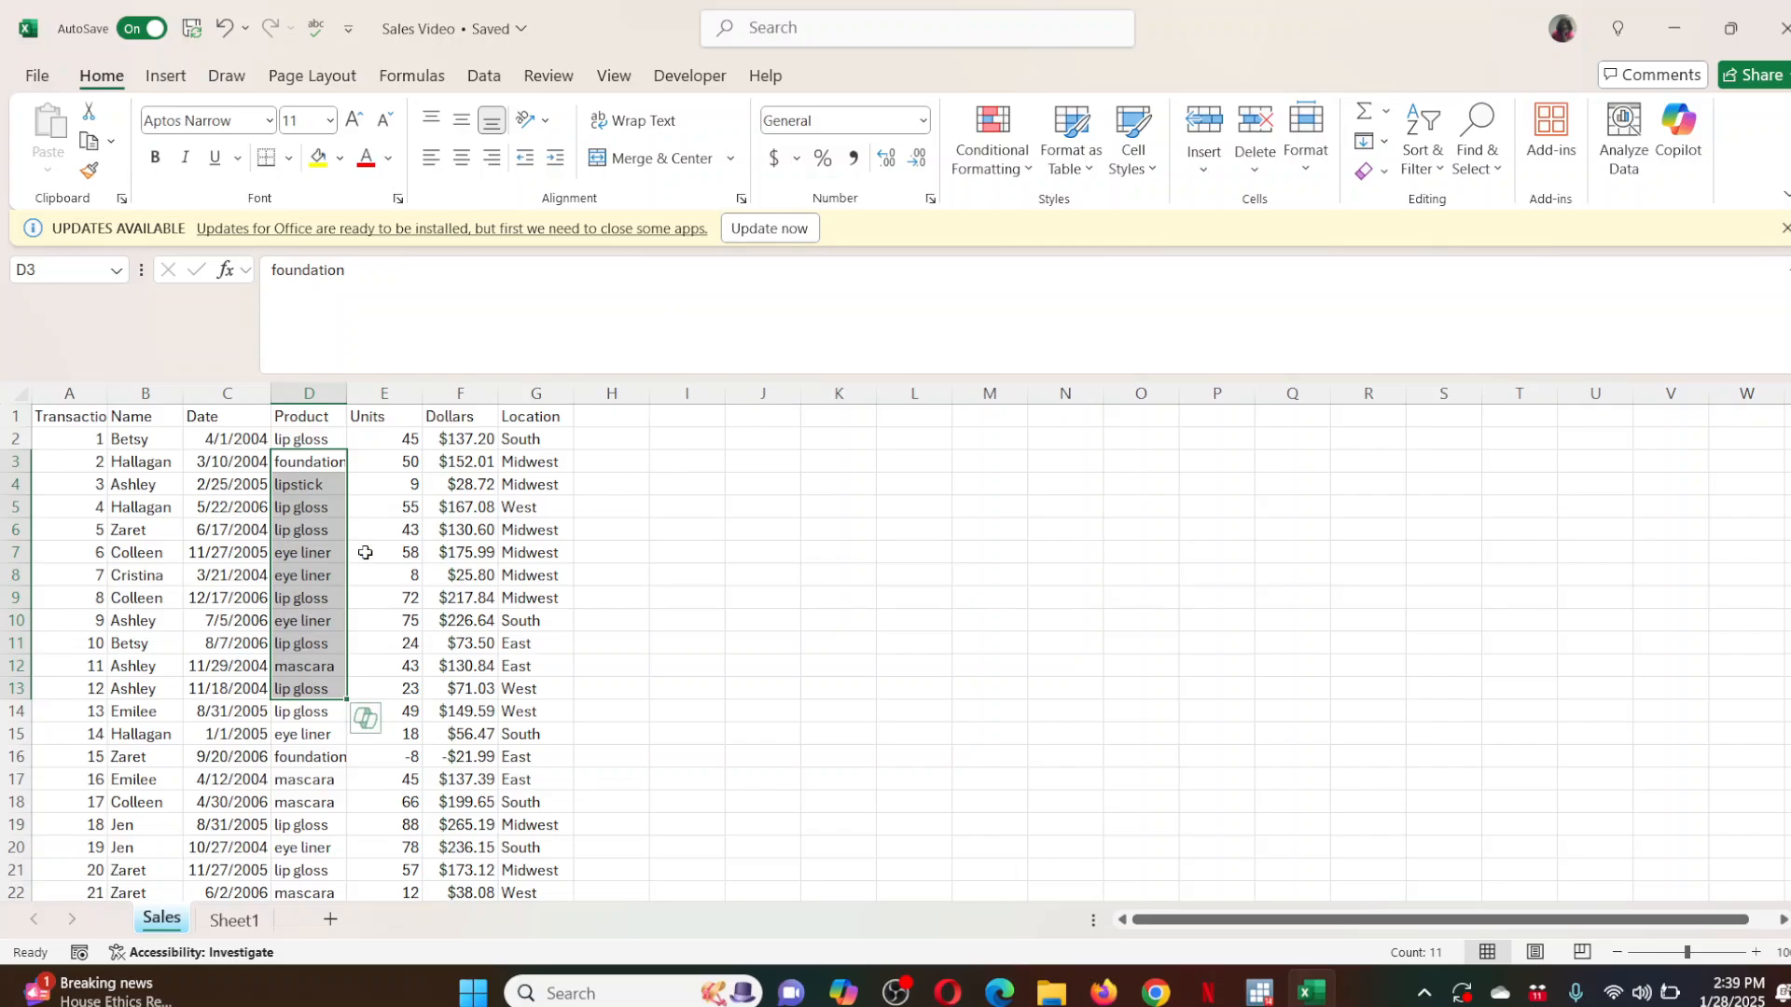
{"action": "left_click", "coordinate": [614, 439]}
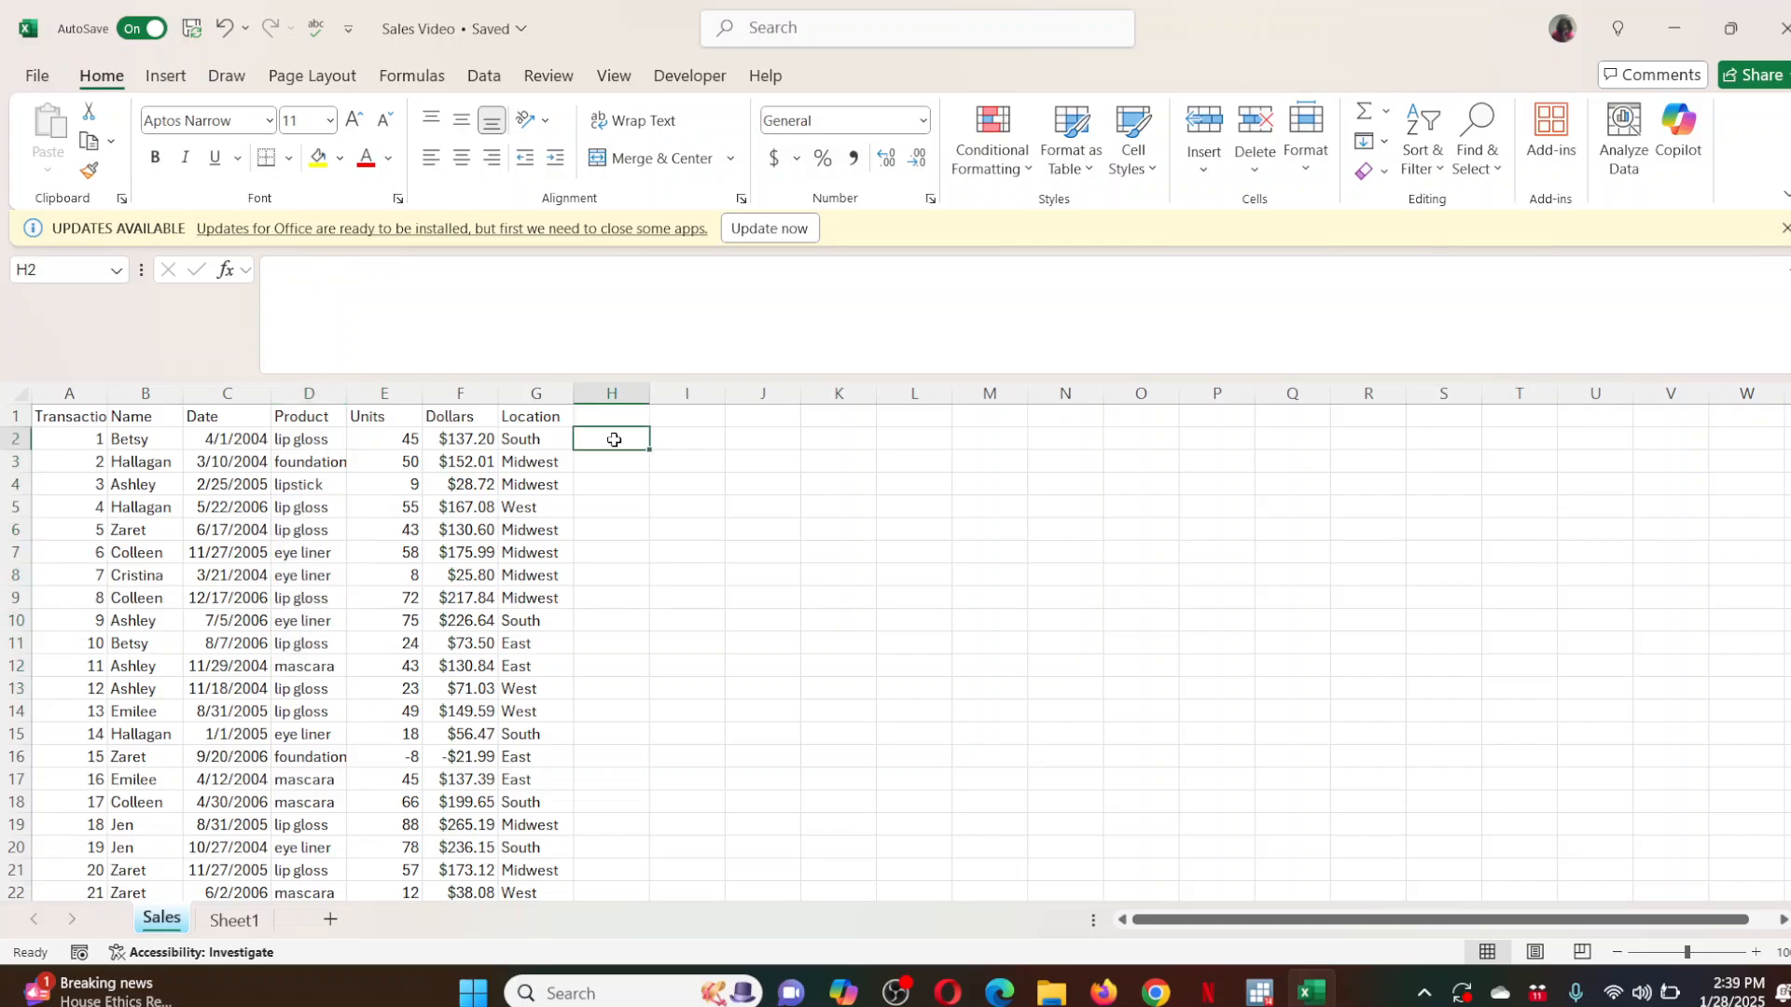
{"action": "type", "text": "=proper"}
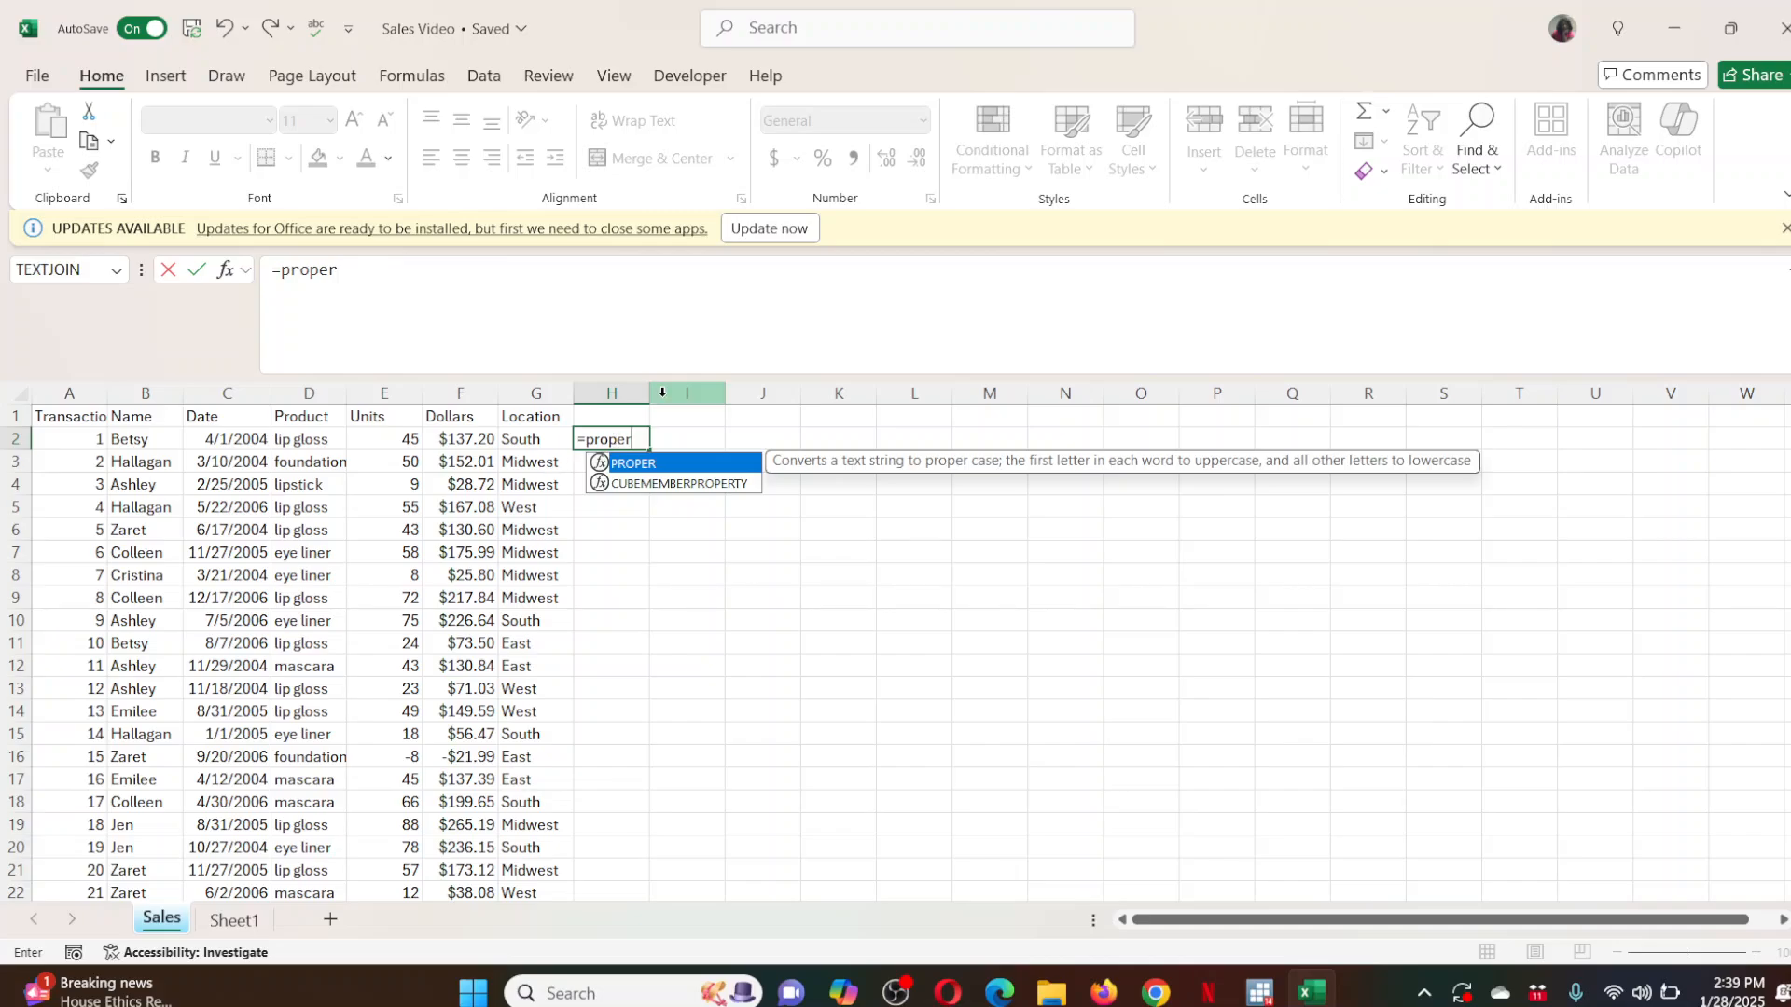
{"action": "type", "text": "("}
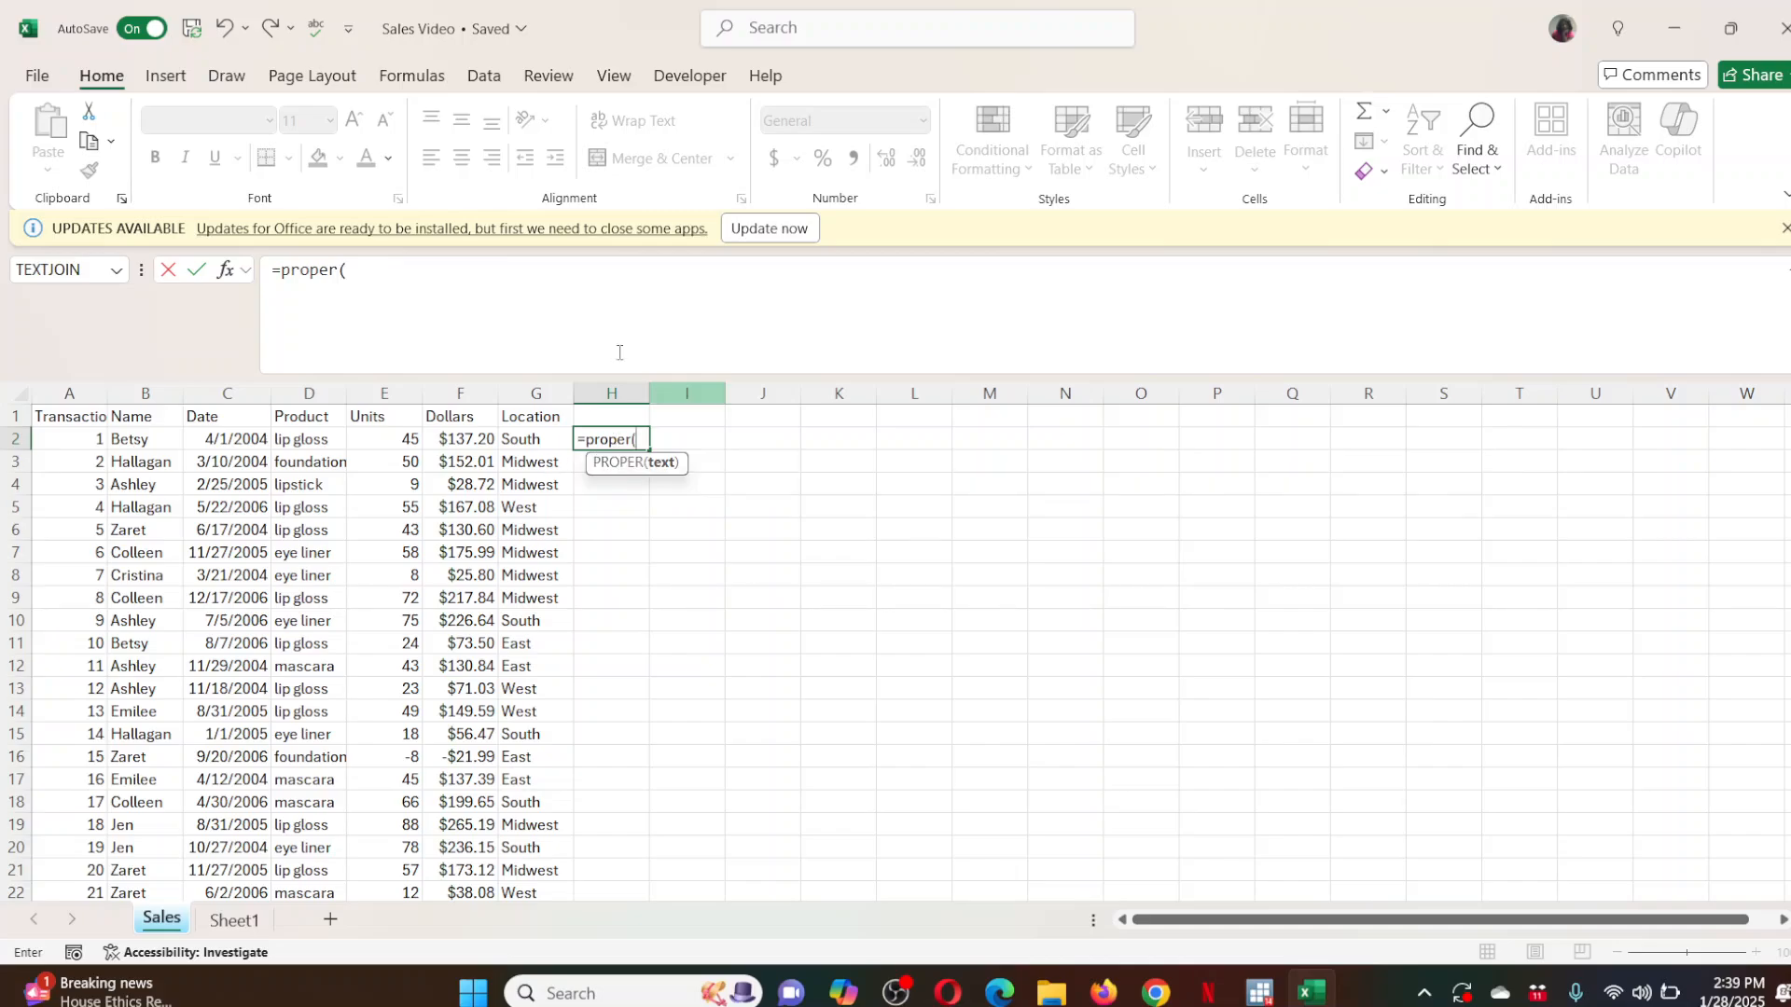
{"action": "left_click", "coordinate": [315, 447]}
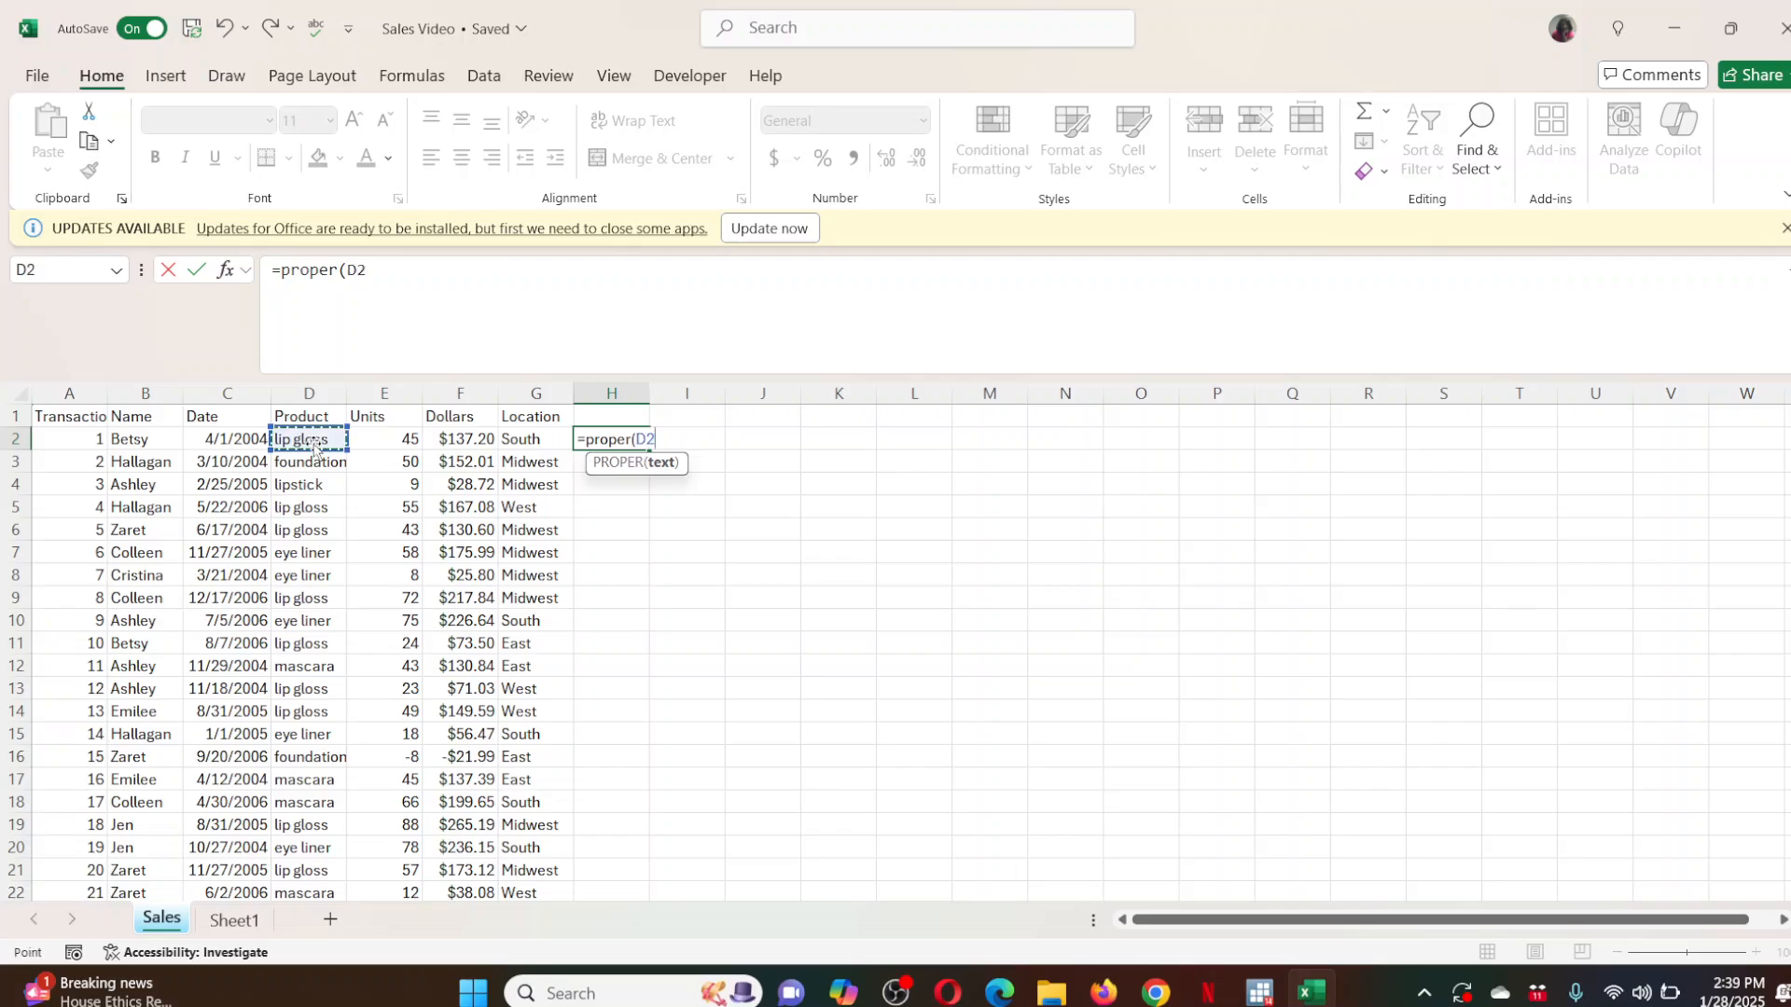
{"action": "type", "text": ")"}
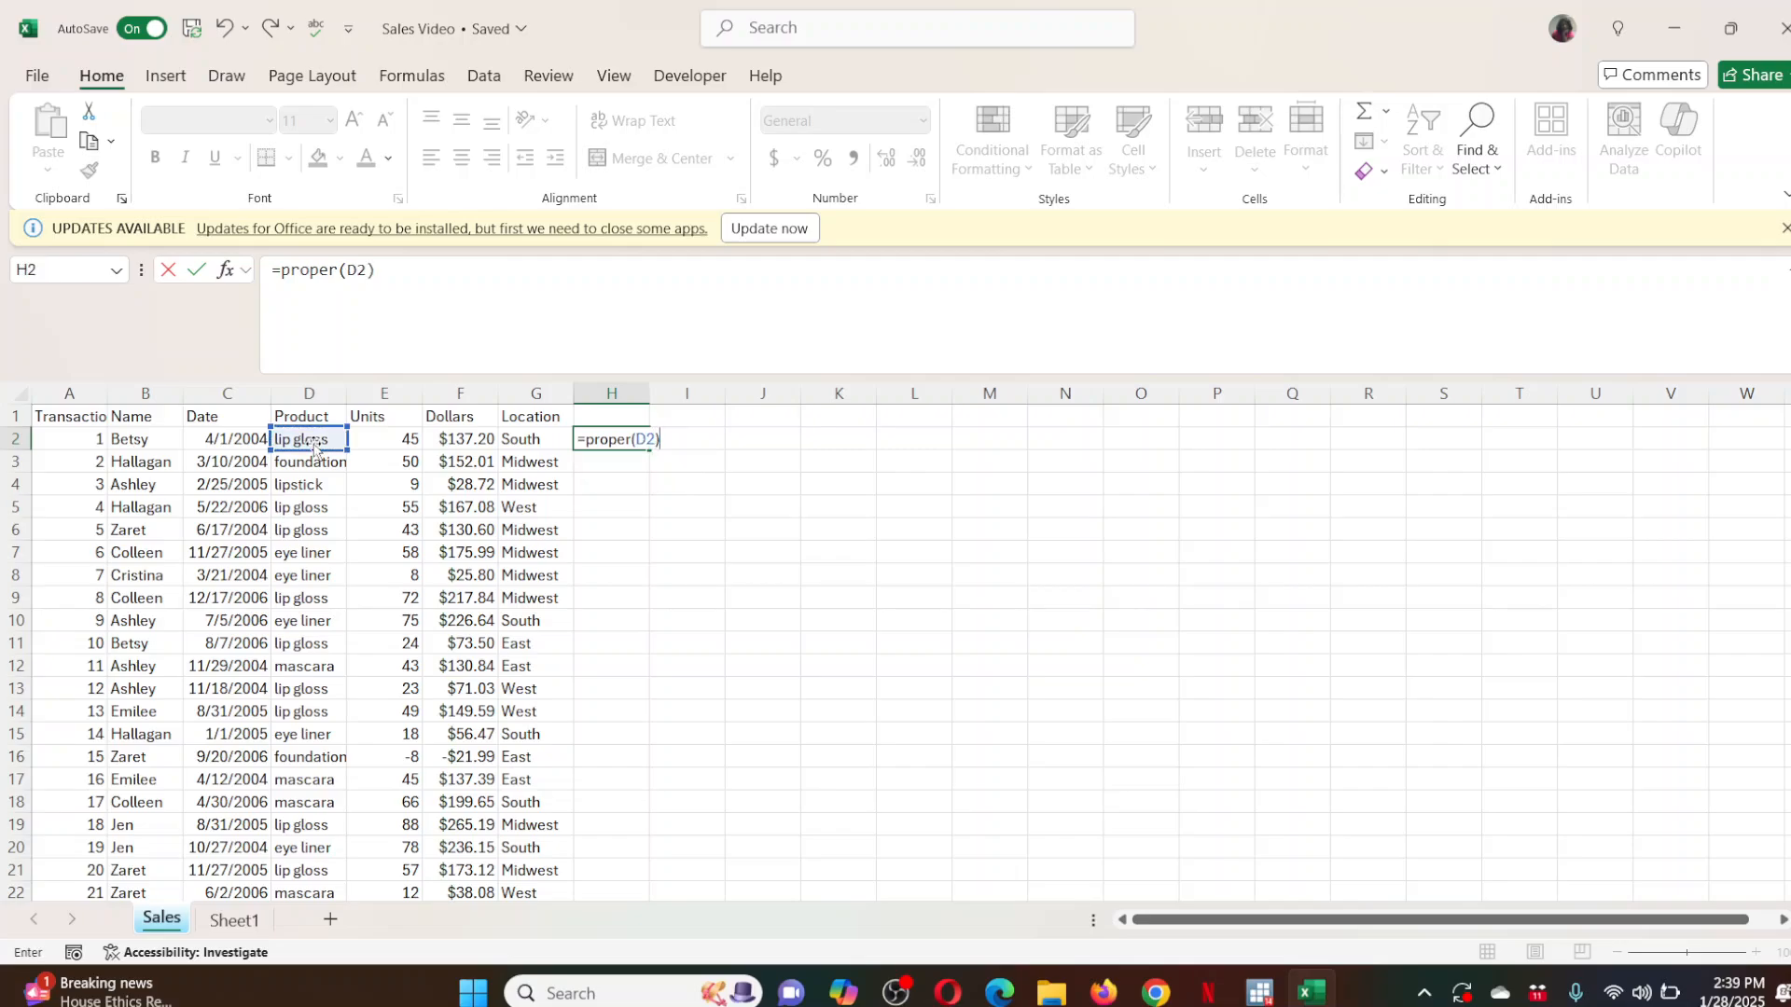
{"action": "key", "text": "Return"}
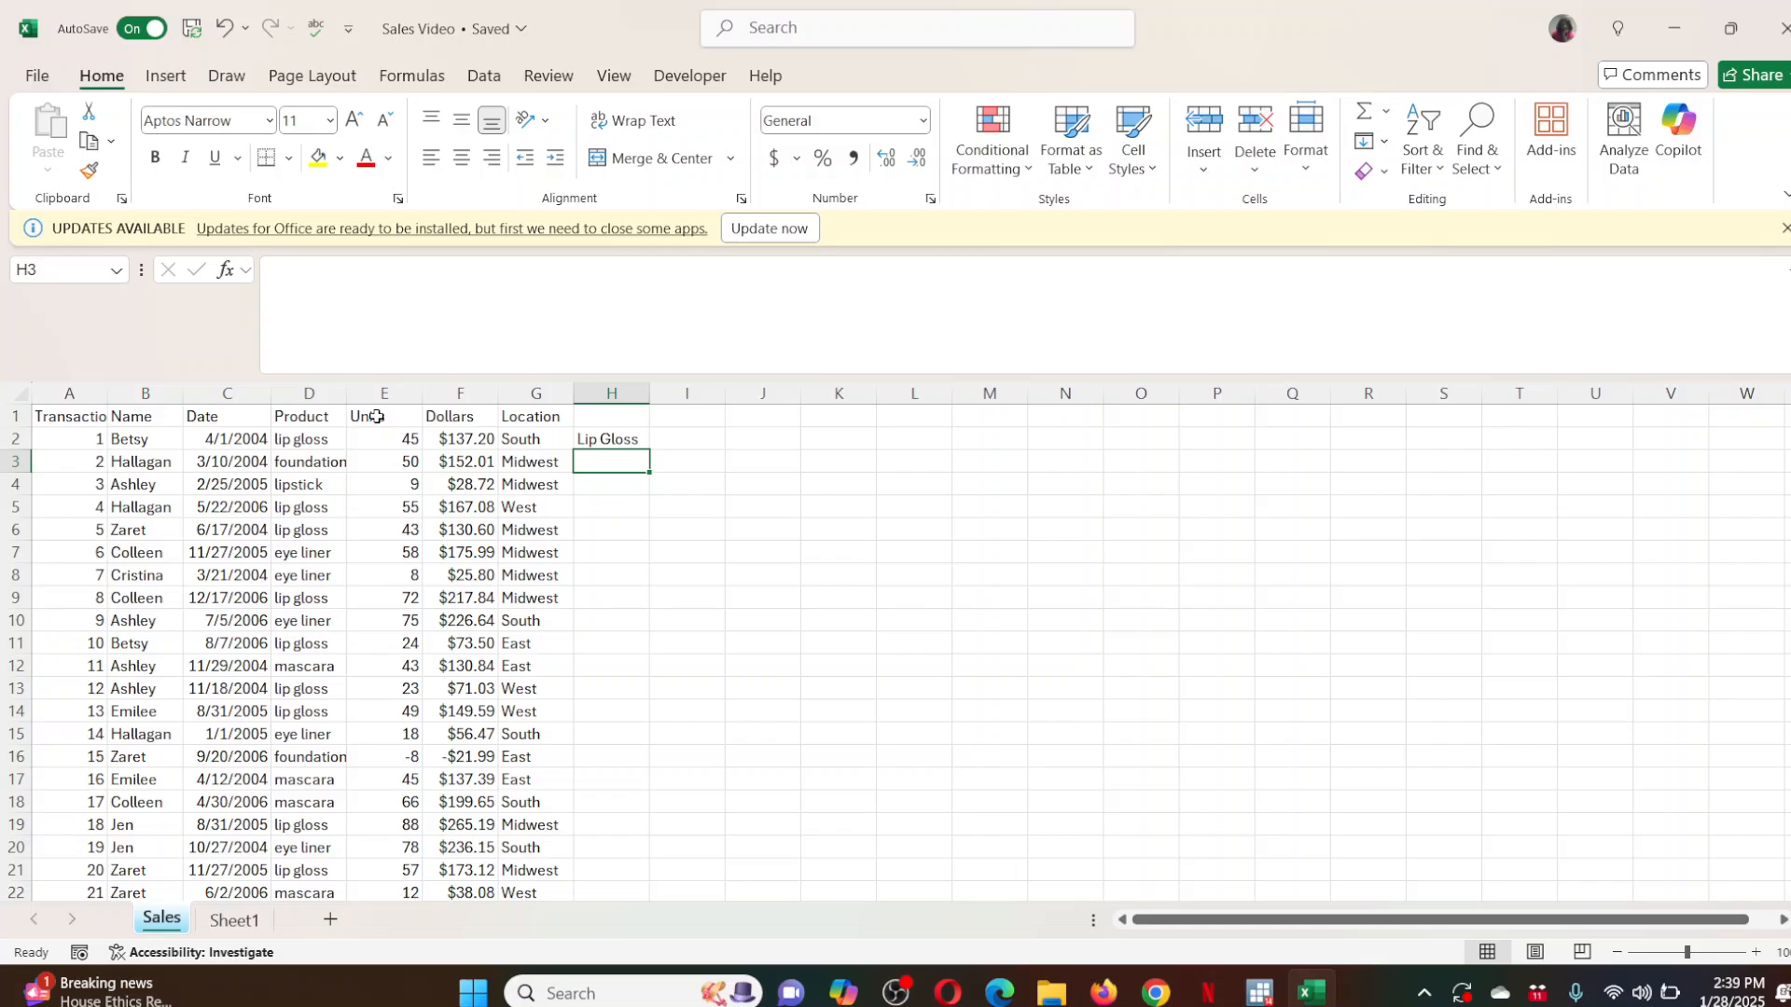
Replace the formula in cell H2 with =LEFT(D2,1) to extract the product name's first letter.
{"action": "left_click", "coordinate": [618, 442]}
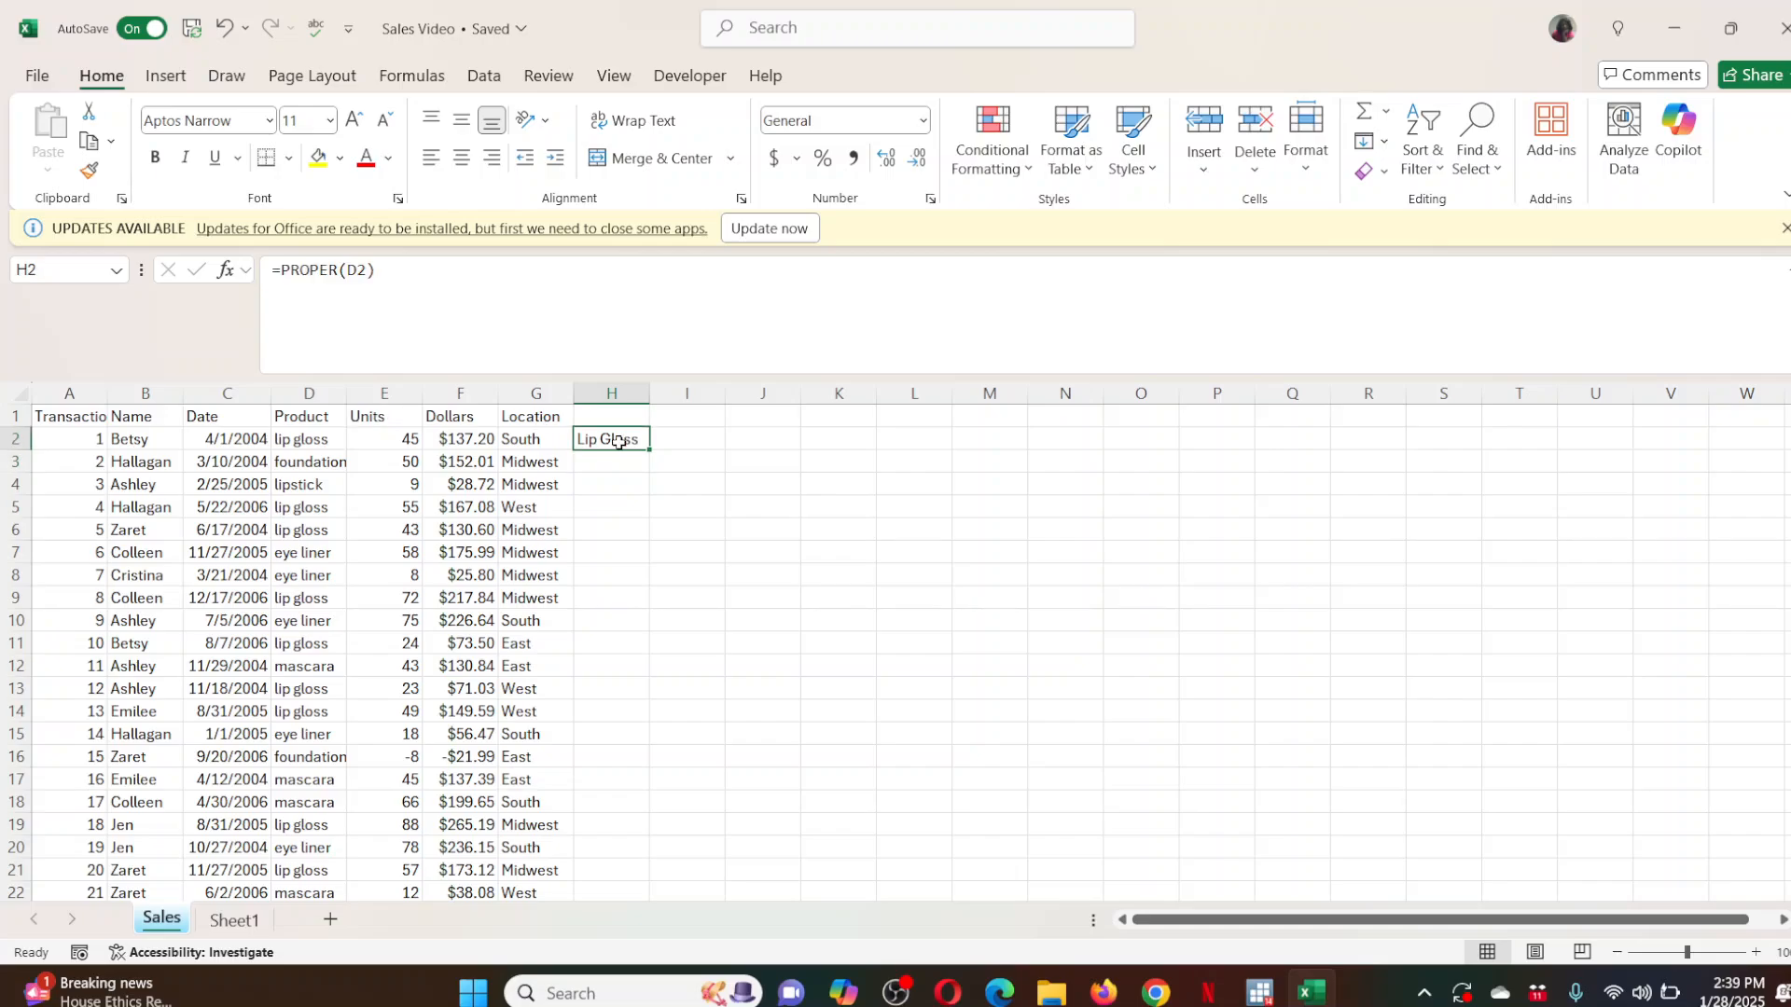
{"action": "type", "text": "=l"}
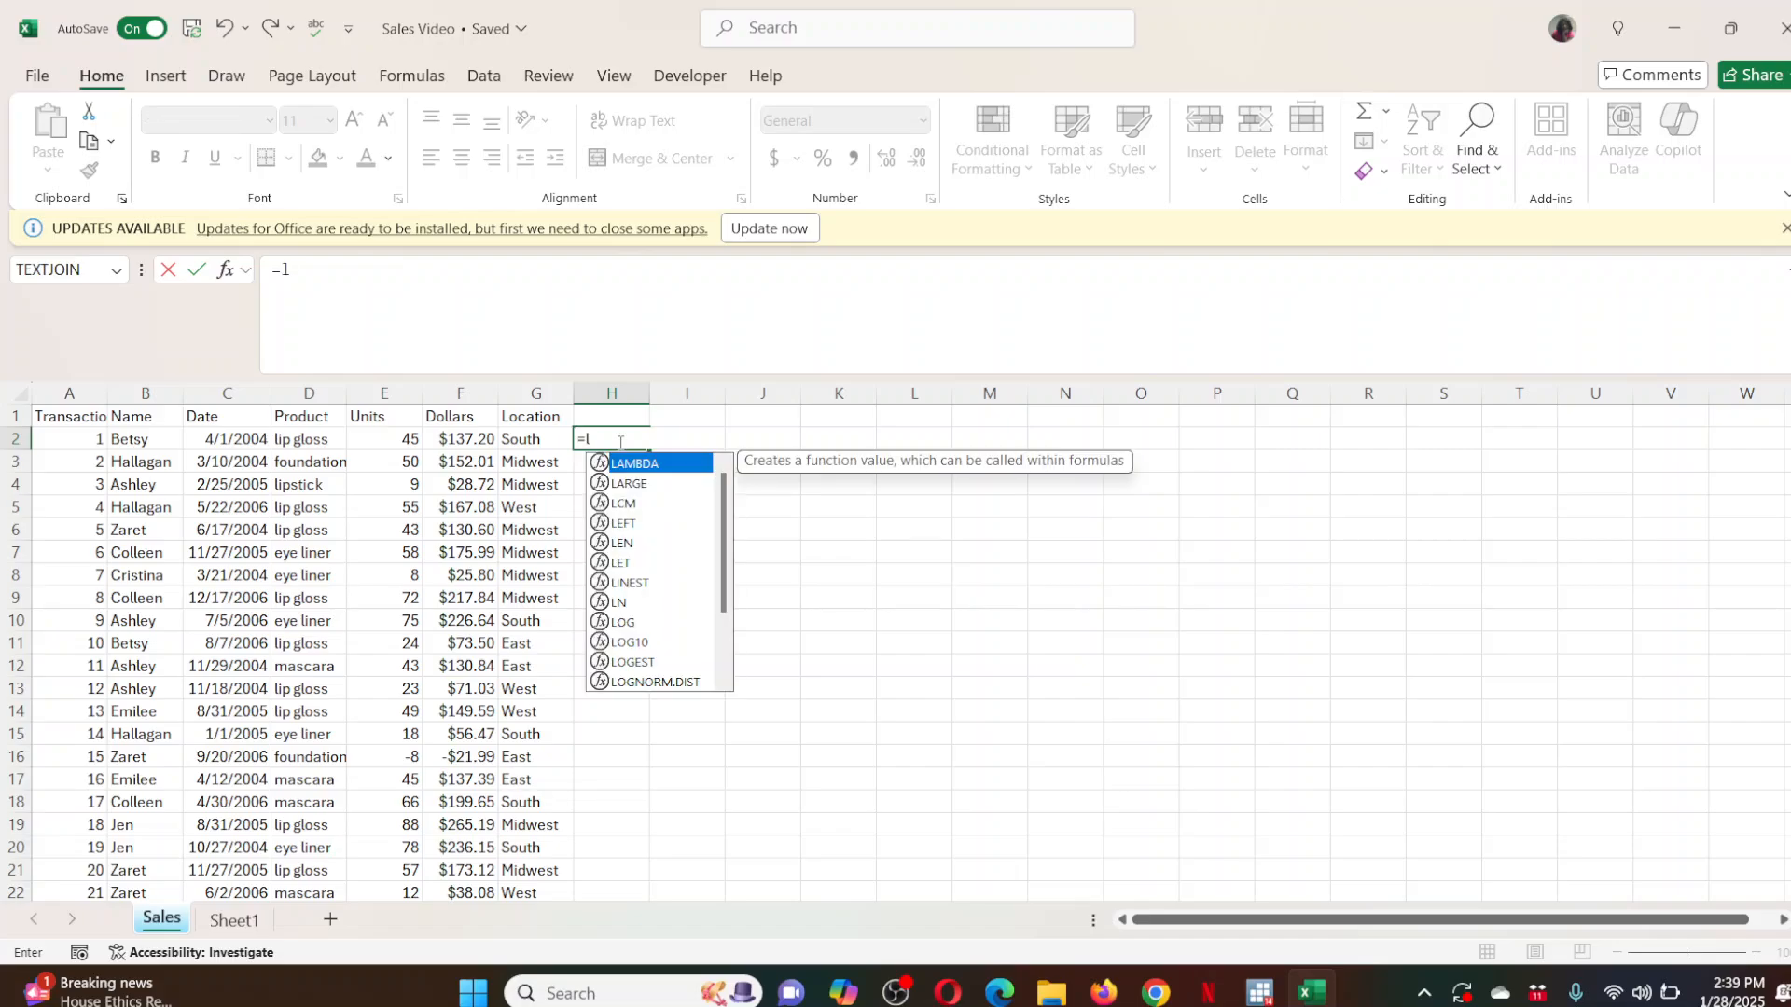
{"action": "type", "text": "eft"}
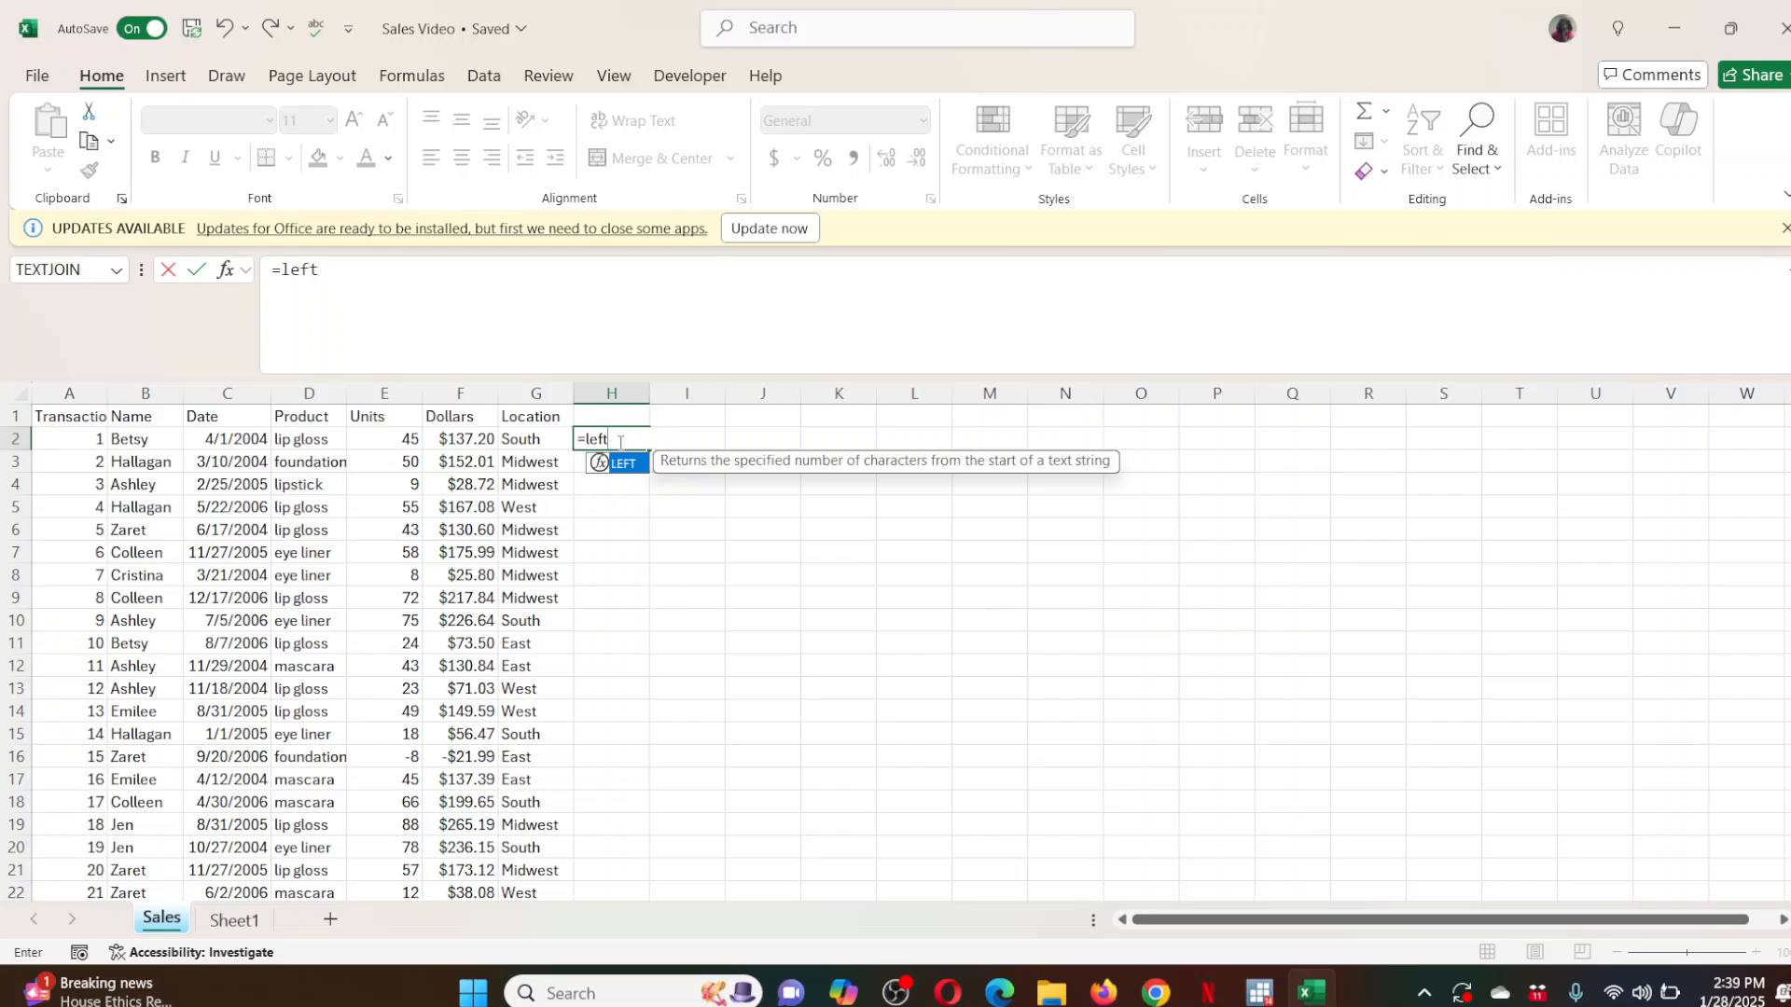
{"action": "type", "text": "("}
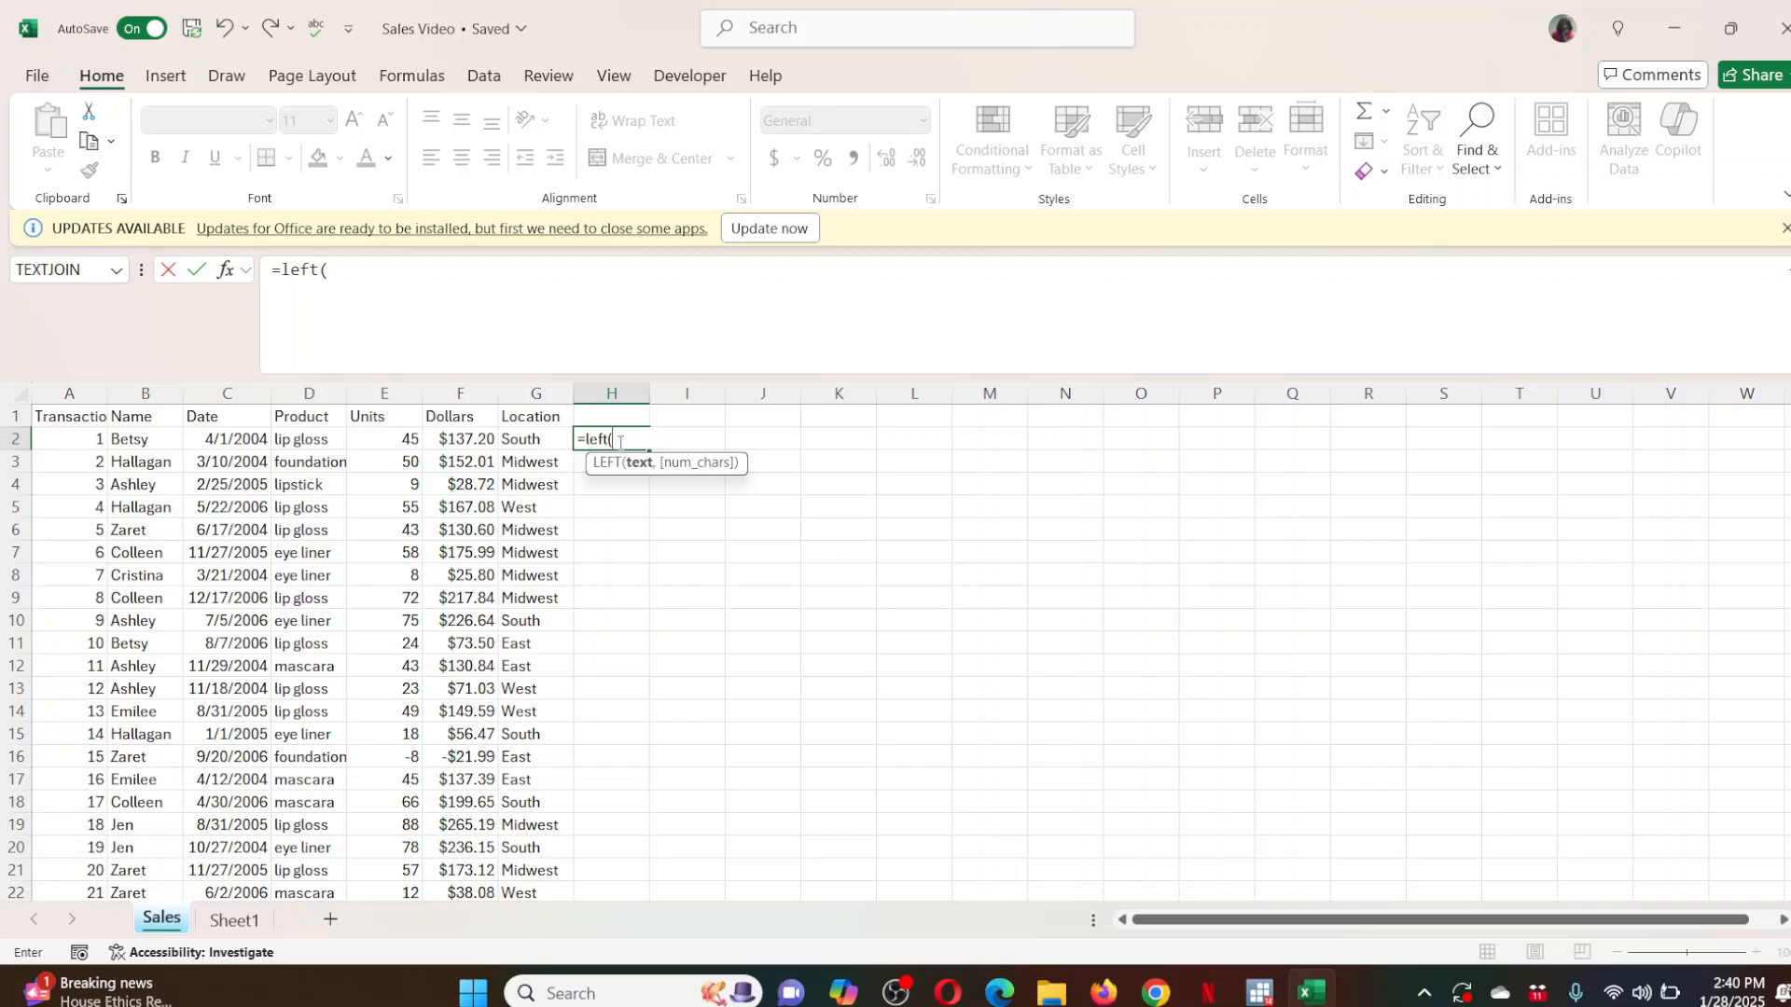
{"action": "left_click", "coordinate": [299, 446]}
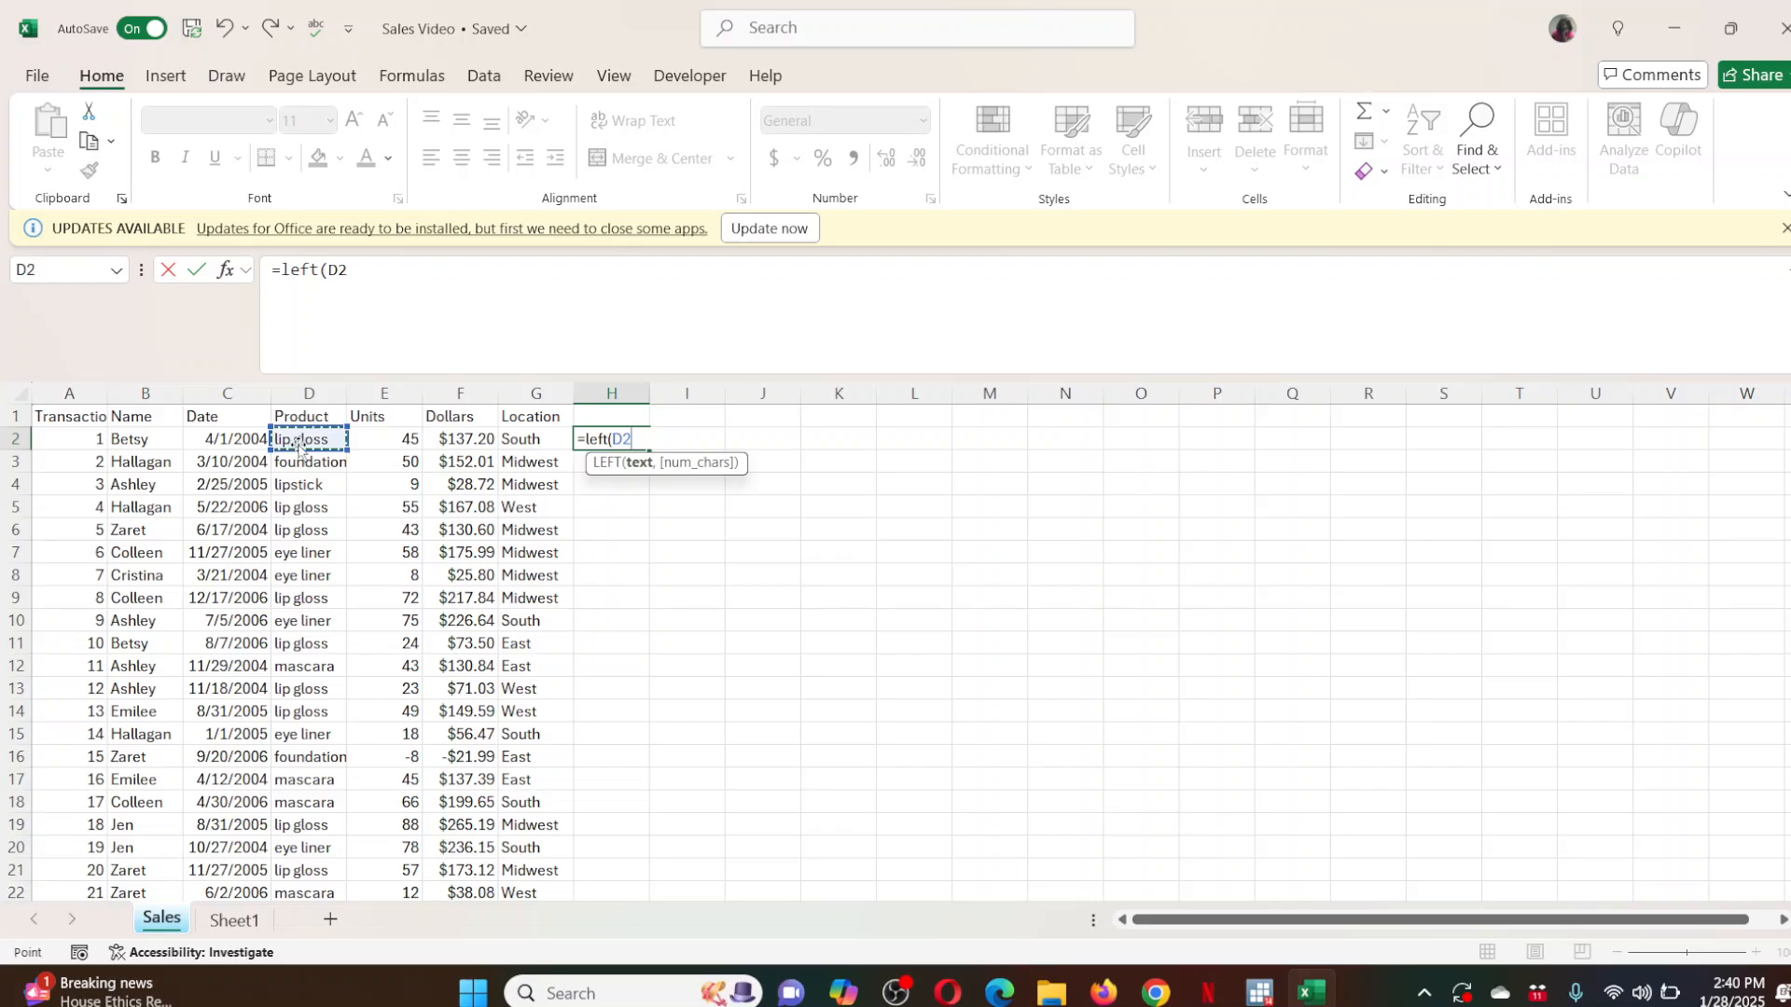
{"action": "type", "text": ",1)"}
{"action": "key", "text": "Return"}
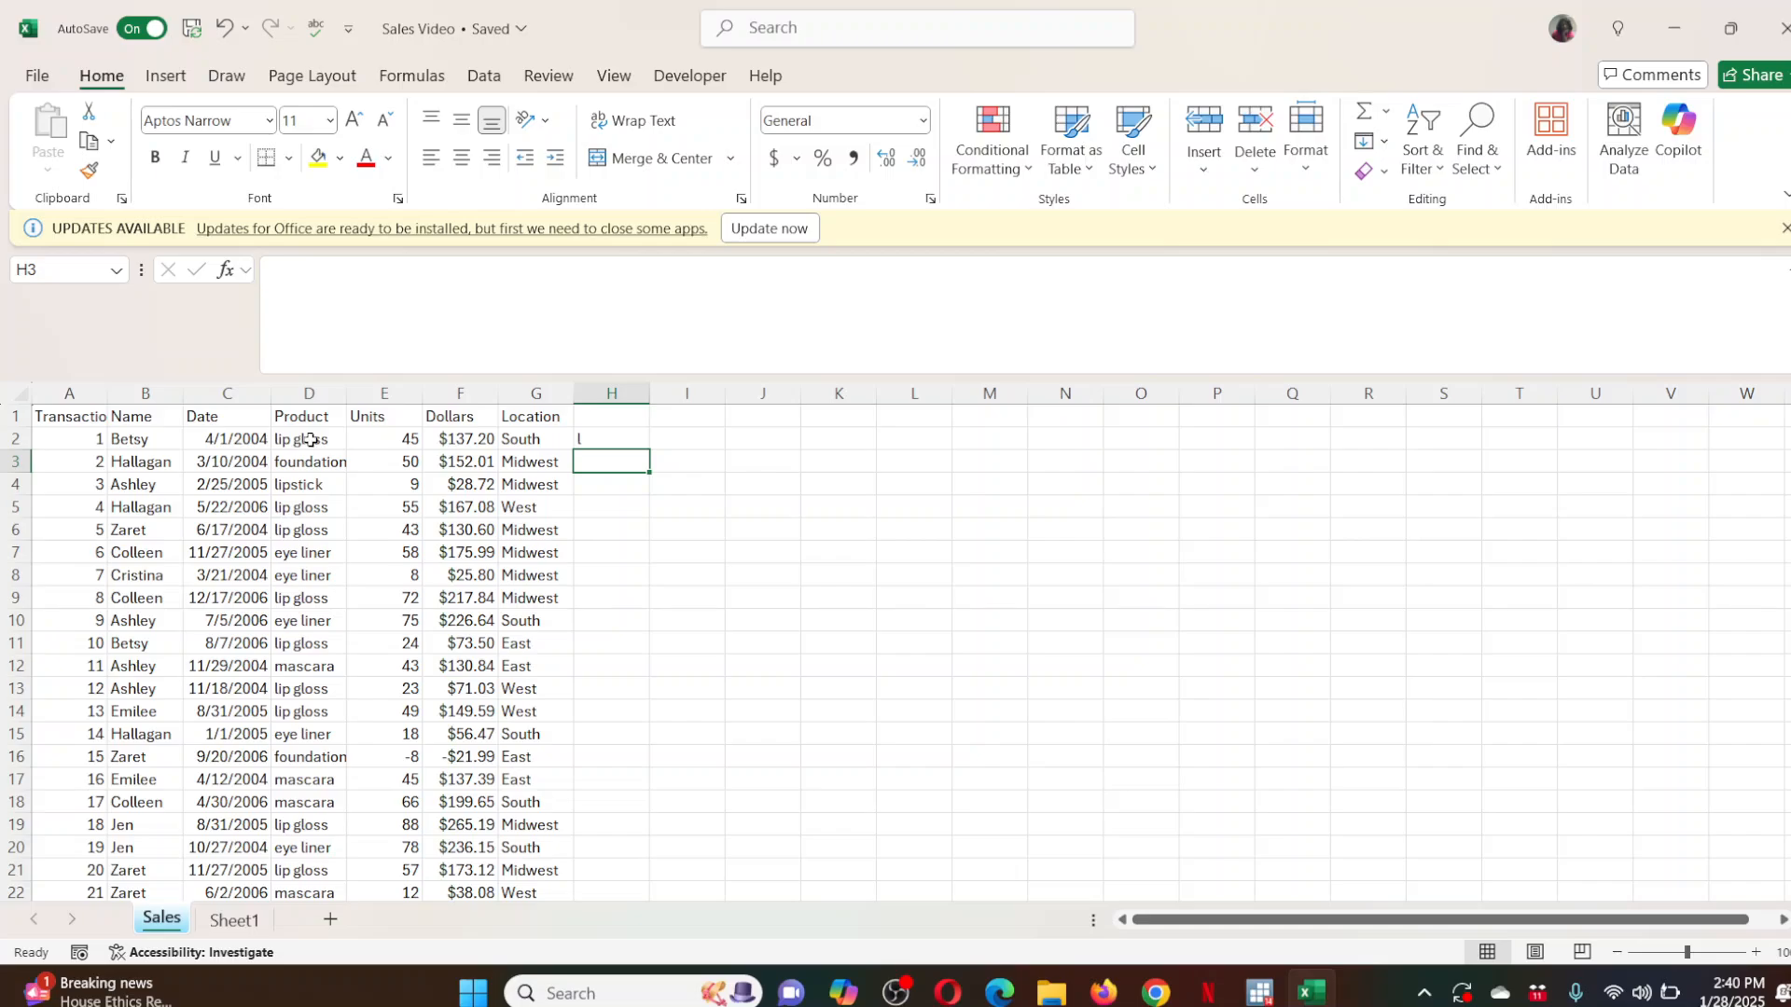
Wrap the formula in cell H2 with UPPER so it reads =UPPER(LEFT(D2,1)), capitalizing the product name's first letter.
{"action": "left_click", "coordinate": [602, 437]}
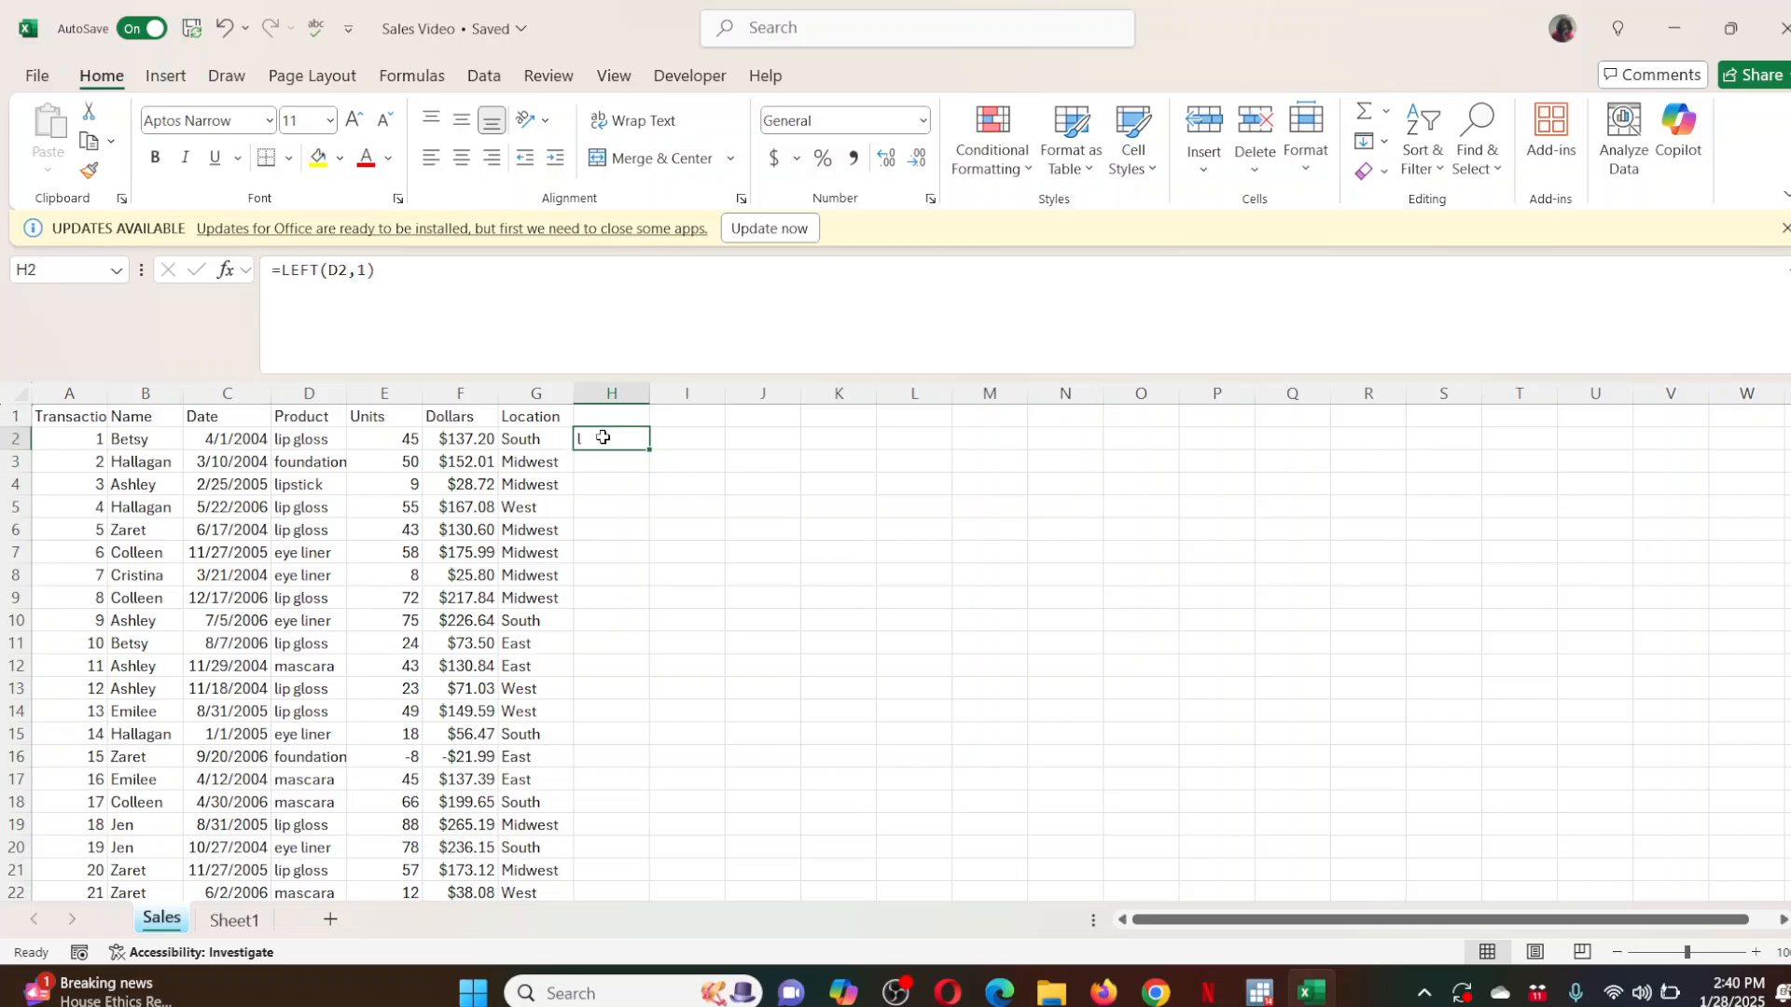
{"action": "left_click", "coordinate": [286, 269]}
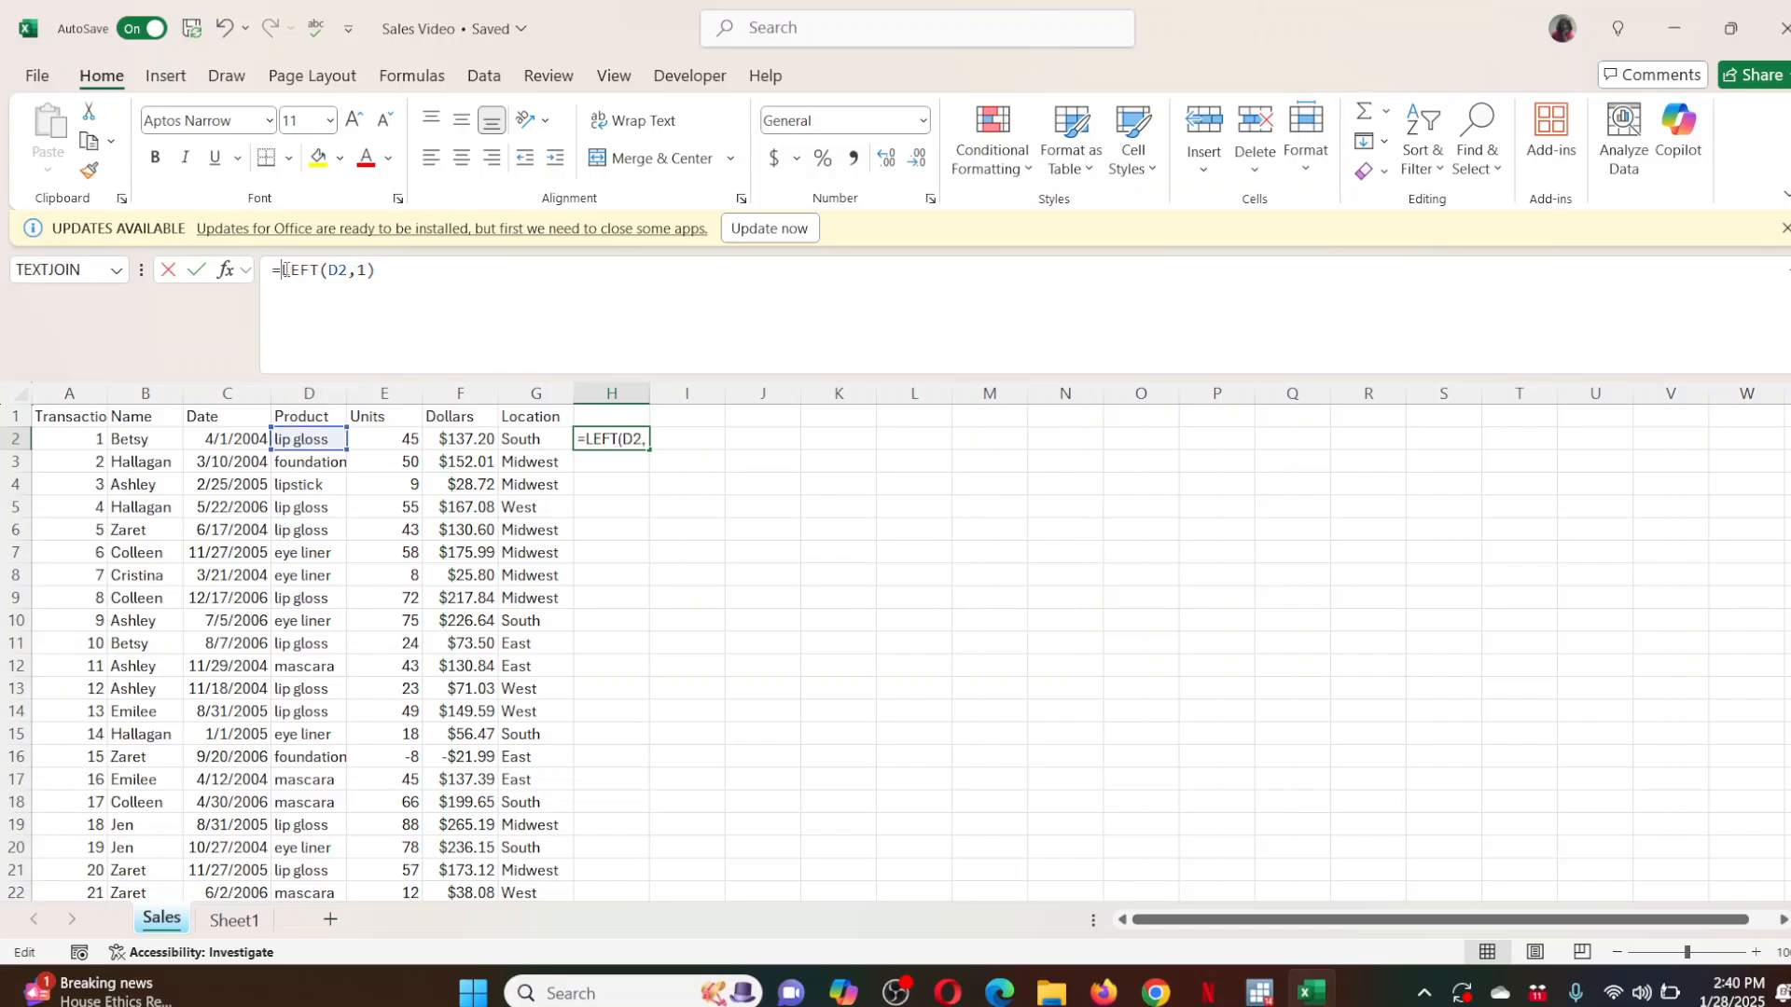
{"action": "type", "text": "upper("}
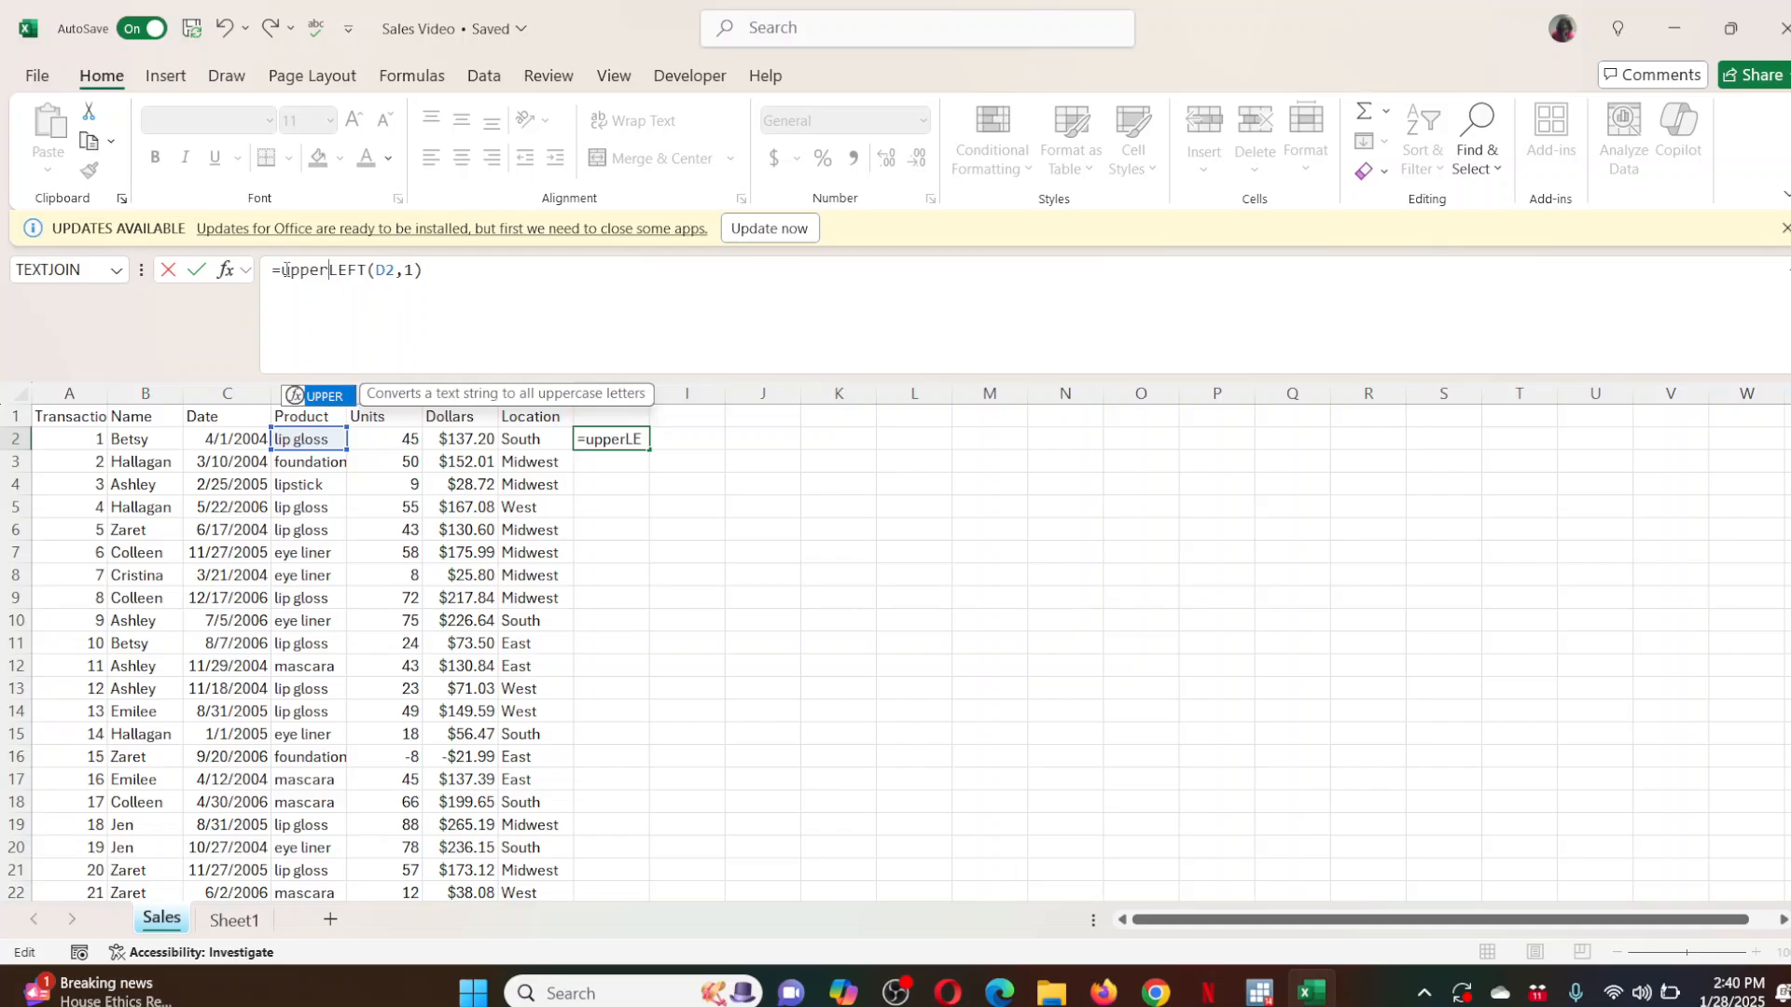
{"action": "left_click", "coordinate": [466, 278]}
{"action": "type", "text": ")"}
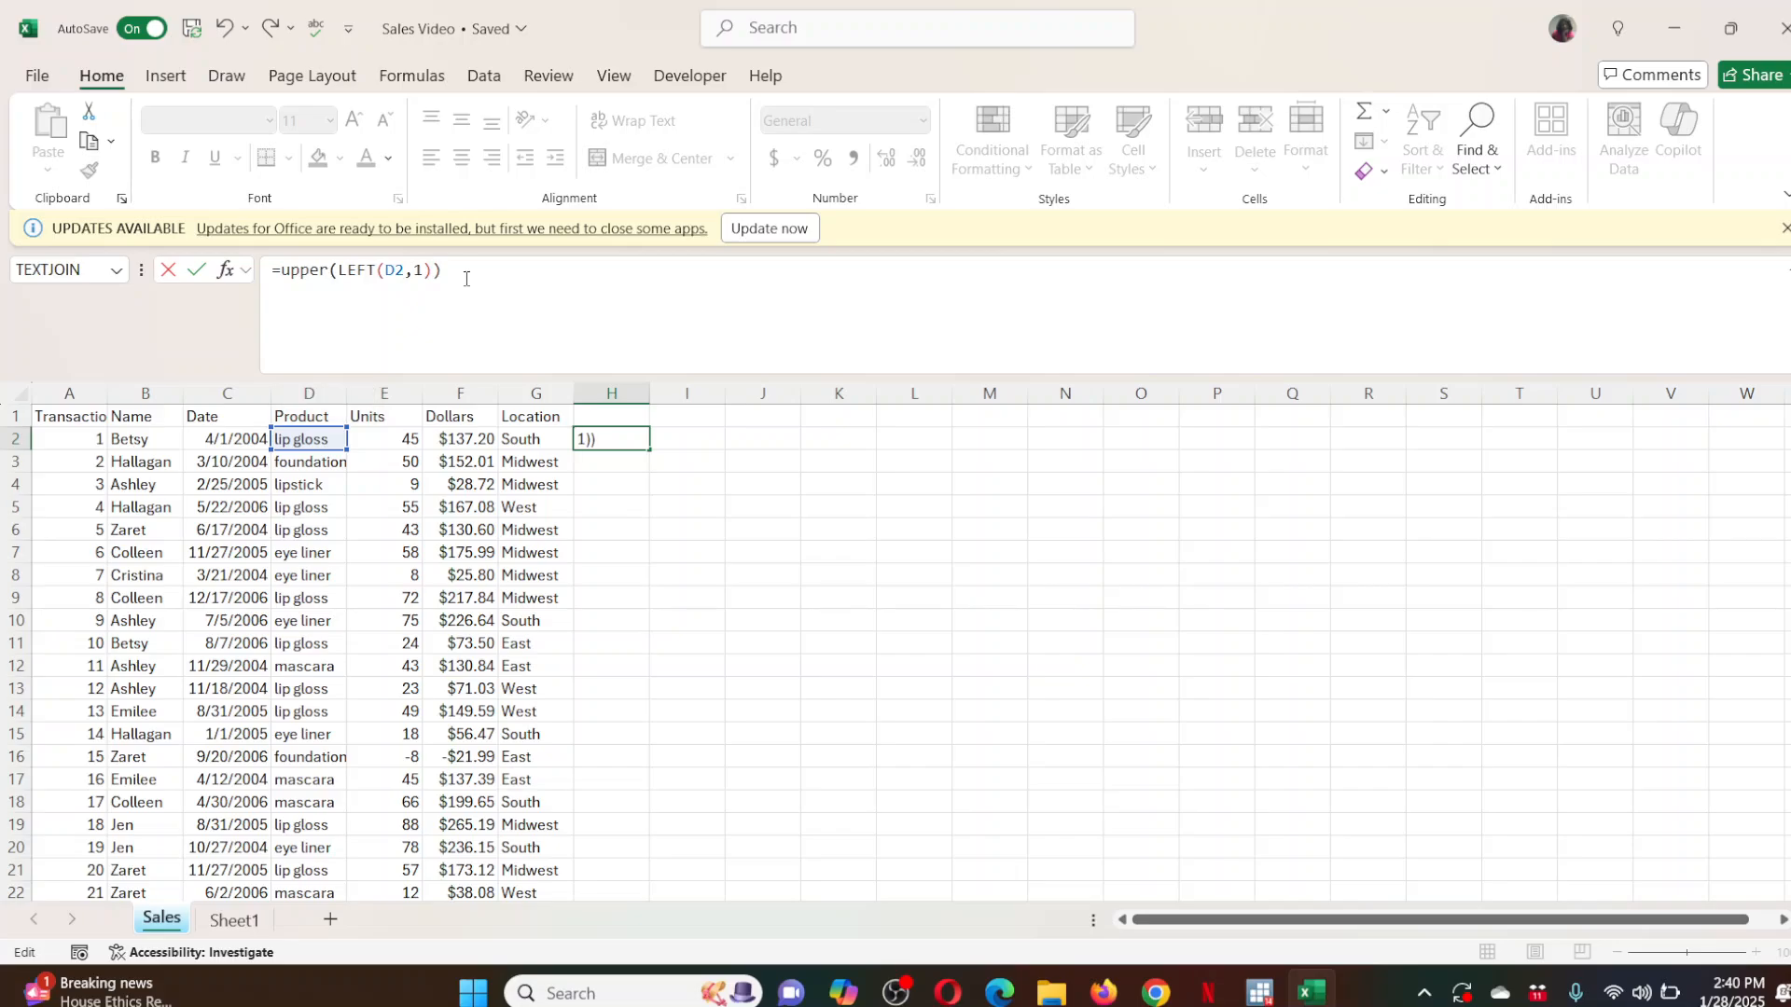
{"action": "key", "text": "Return"}
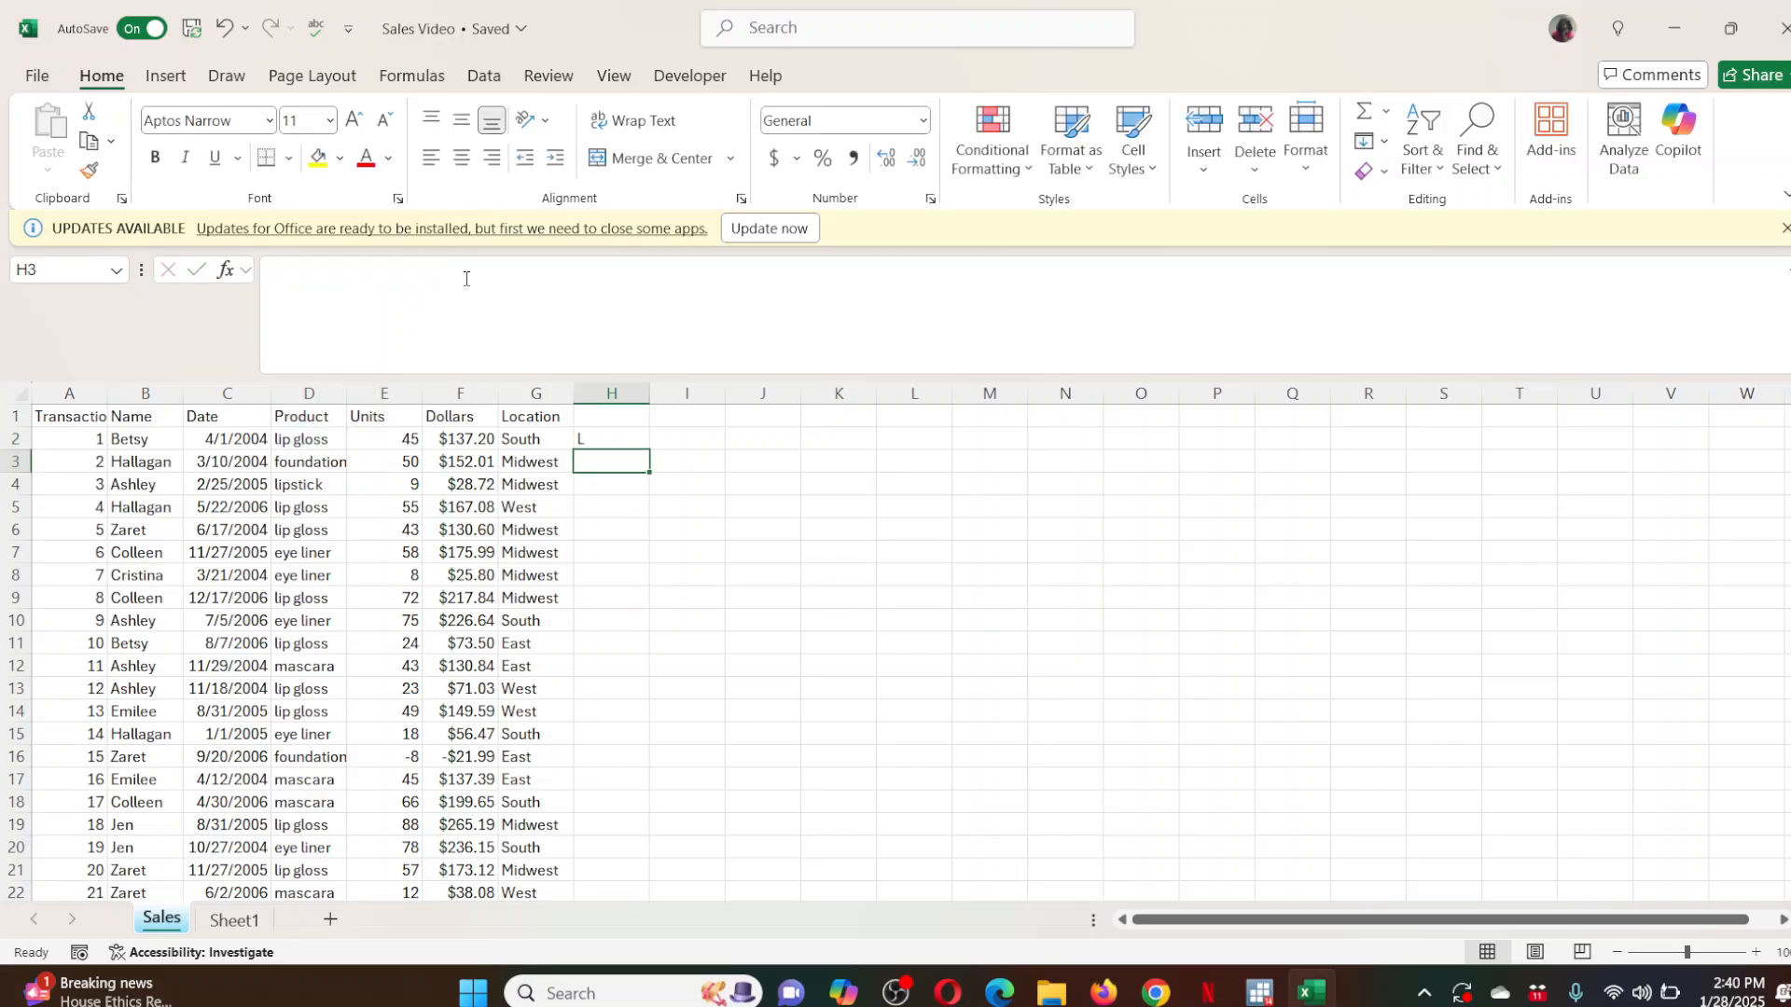
{"action": "left_click", "coordinate": [626, 439]}
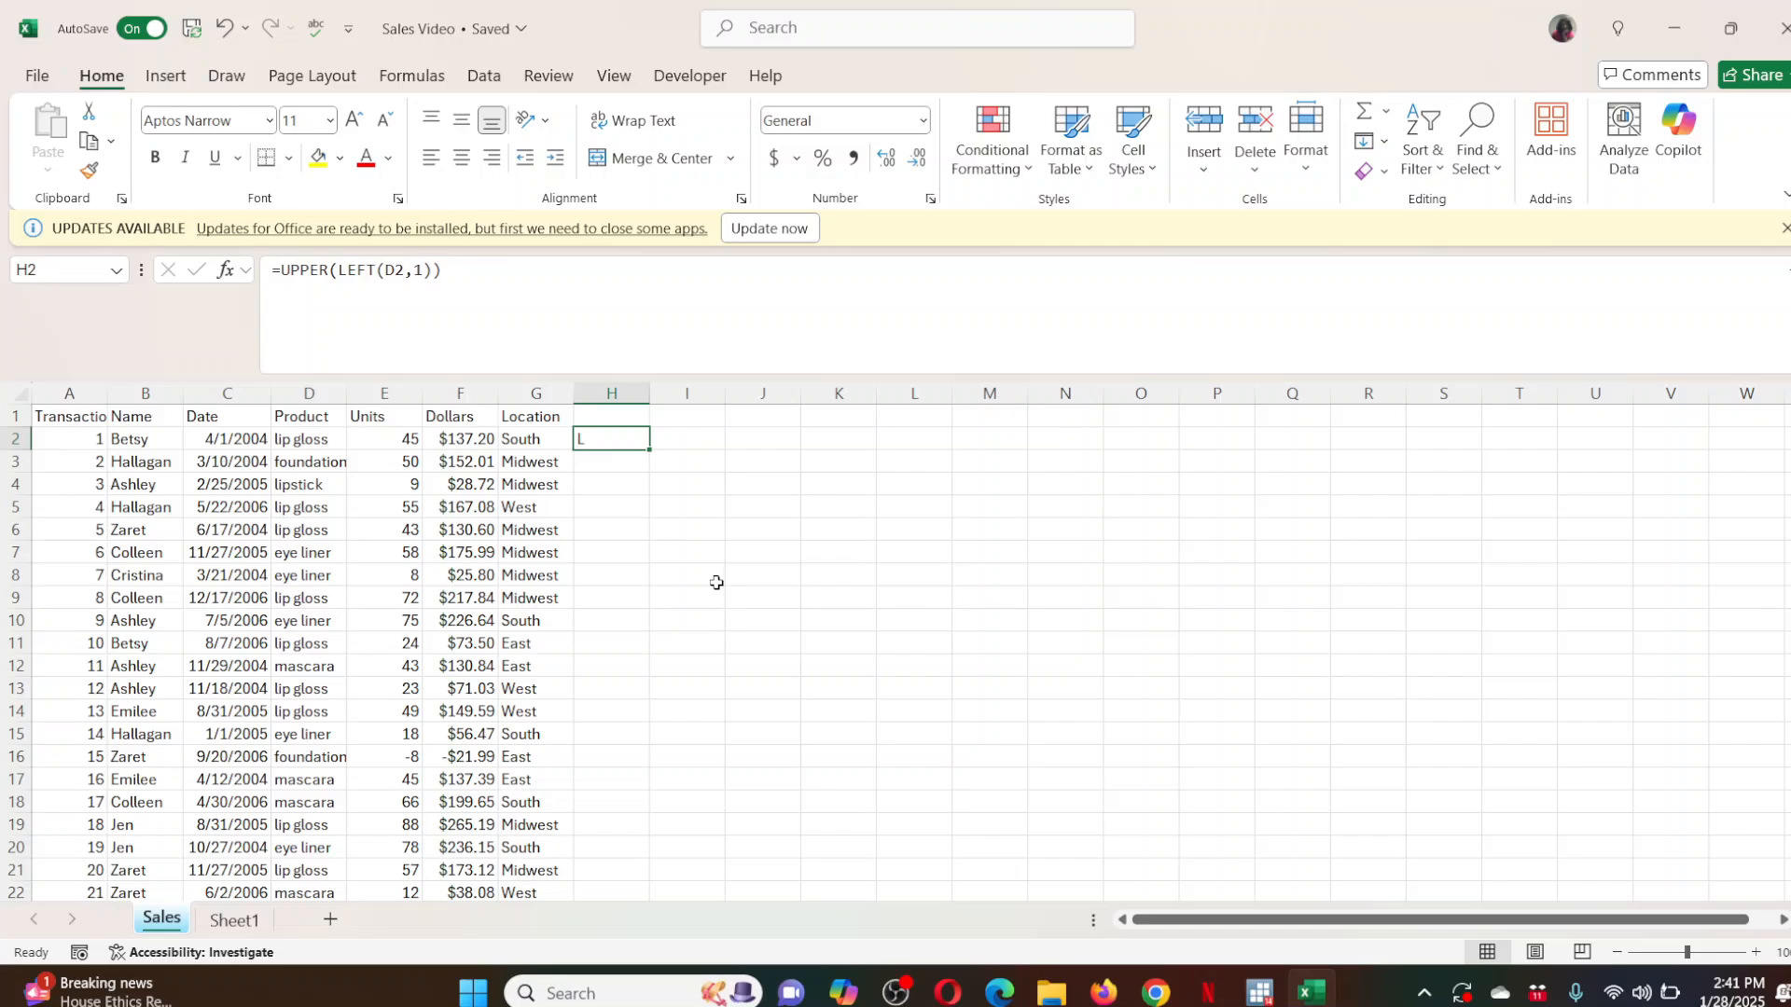
{"action": "left_click", "coordinate": [692, 438]}
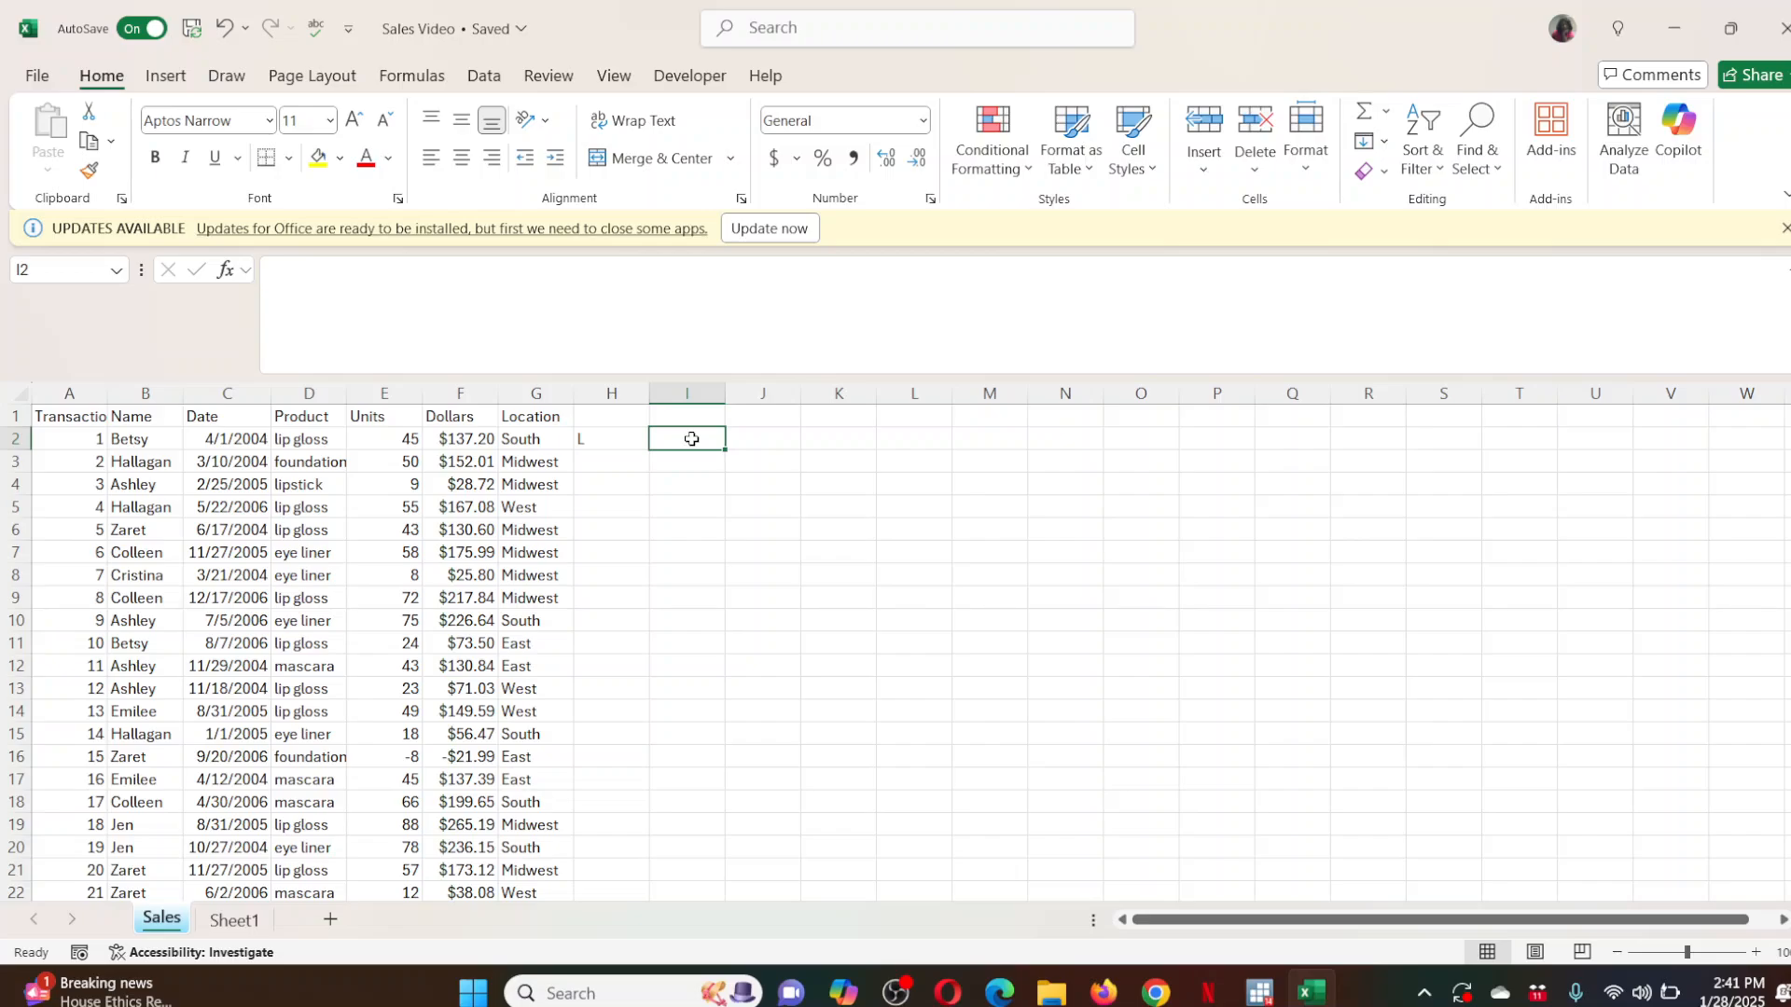
{"action": "type", "text": "=su"}
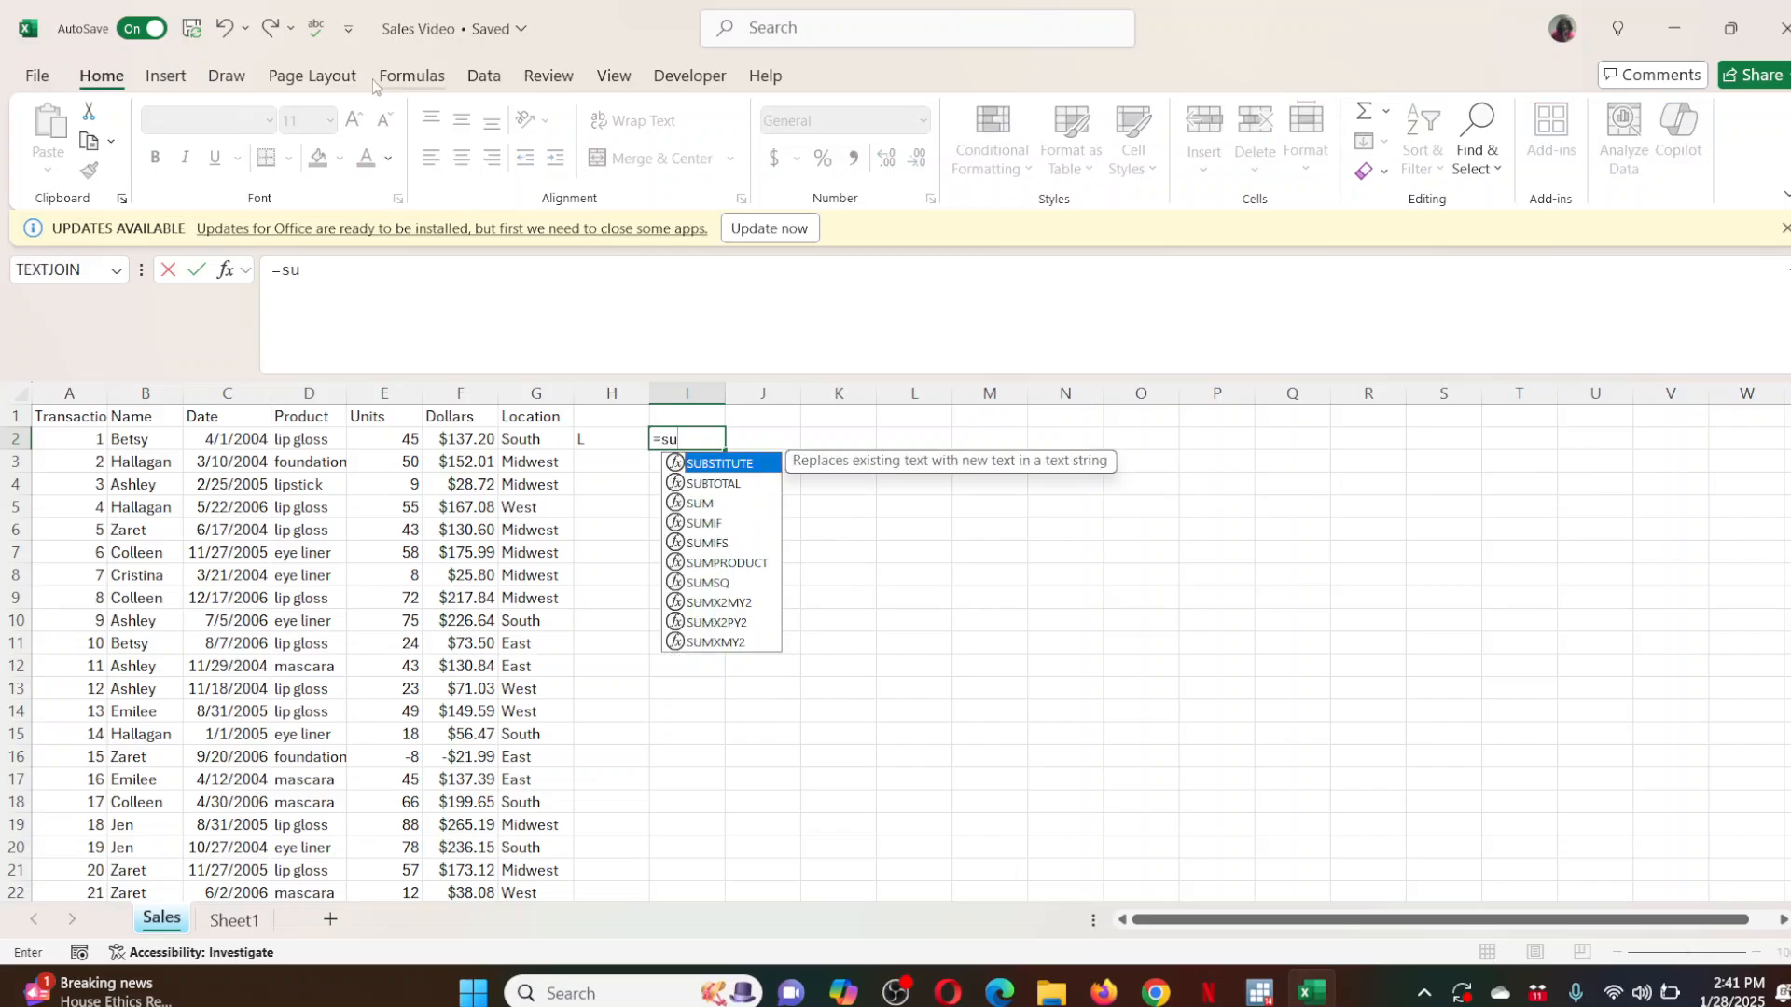
{"action": "double_click", "coordinate": [760, 467]}
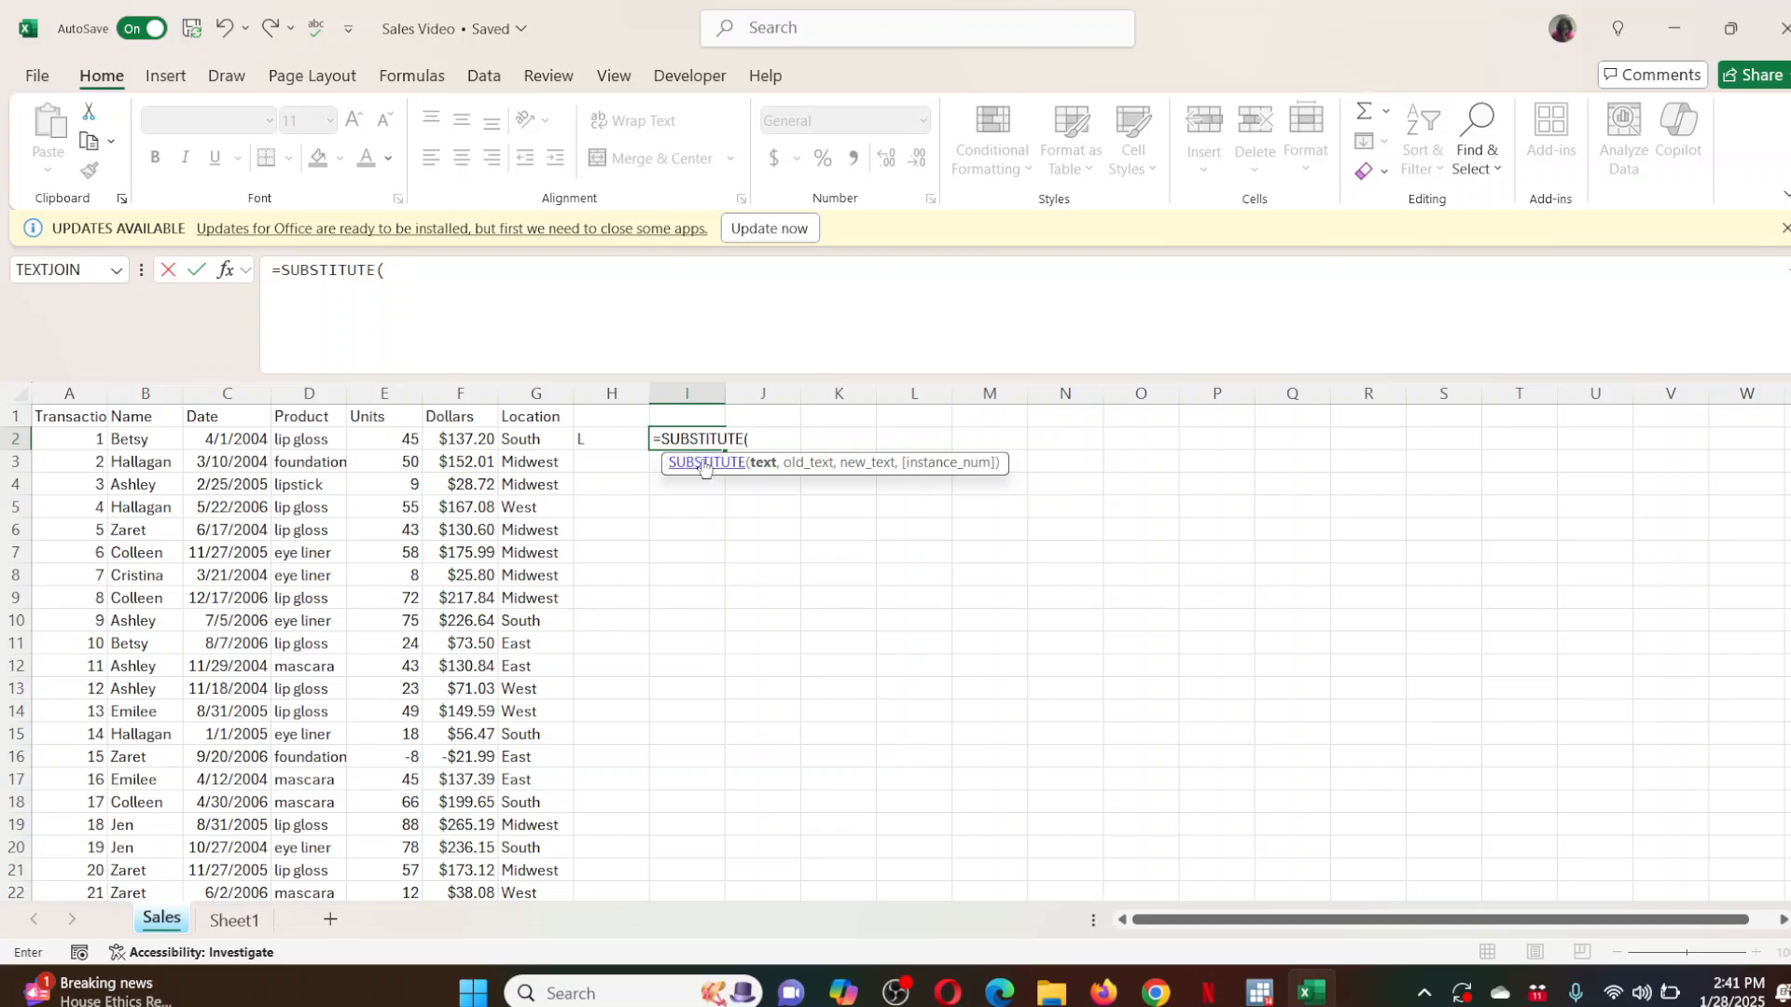
{"action": "left_click_drag", "start_coordinate": [760, 434], "coordinate": [662, 440]}
{"action": "key", "text": "BackSpace"}
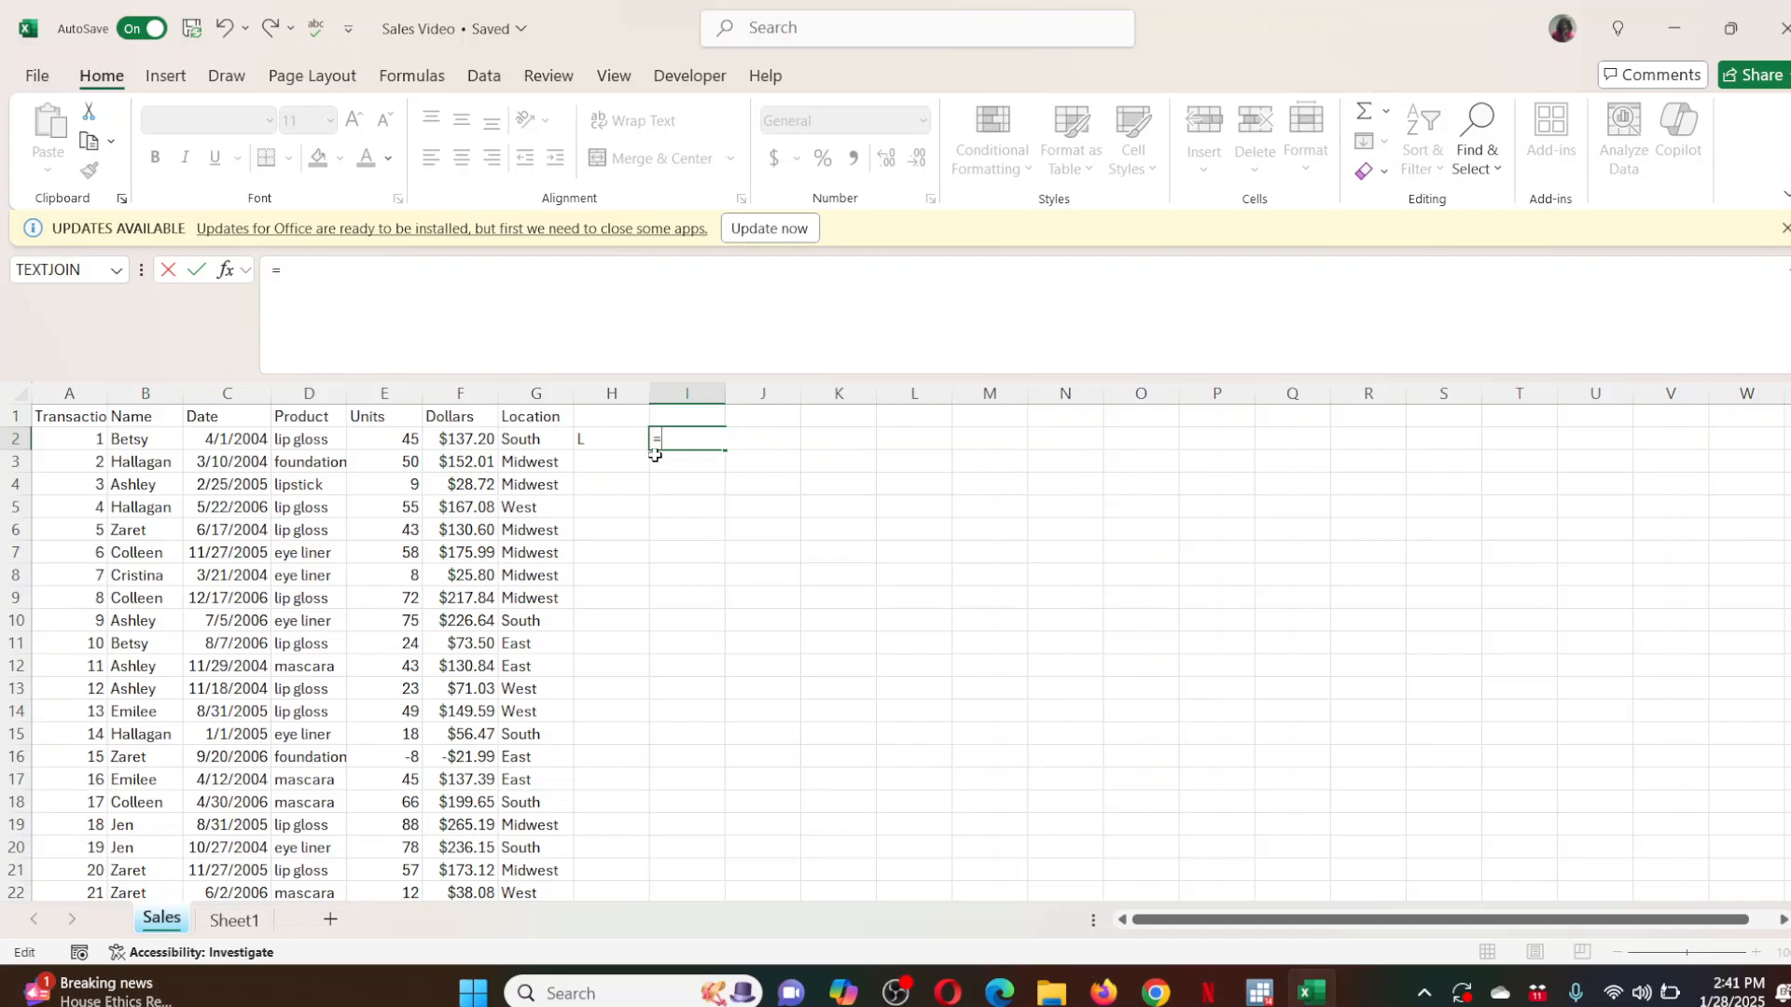
{"action": "key", "text": "BackSpace"}
{"action": "left_click", "coordinate": [587, 439]}
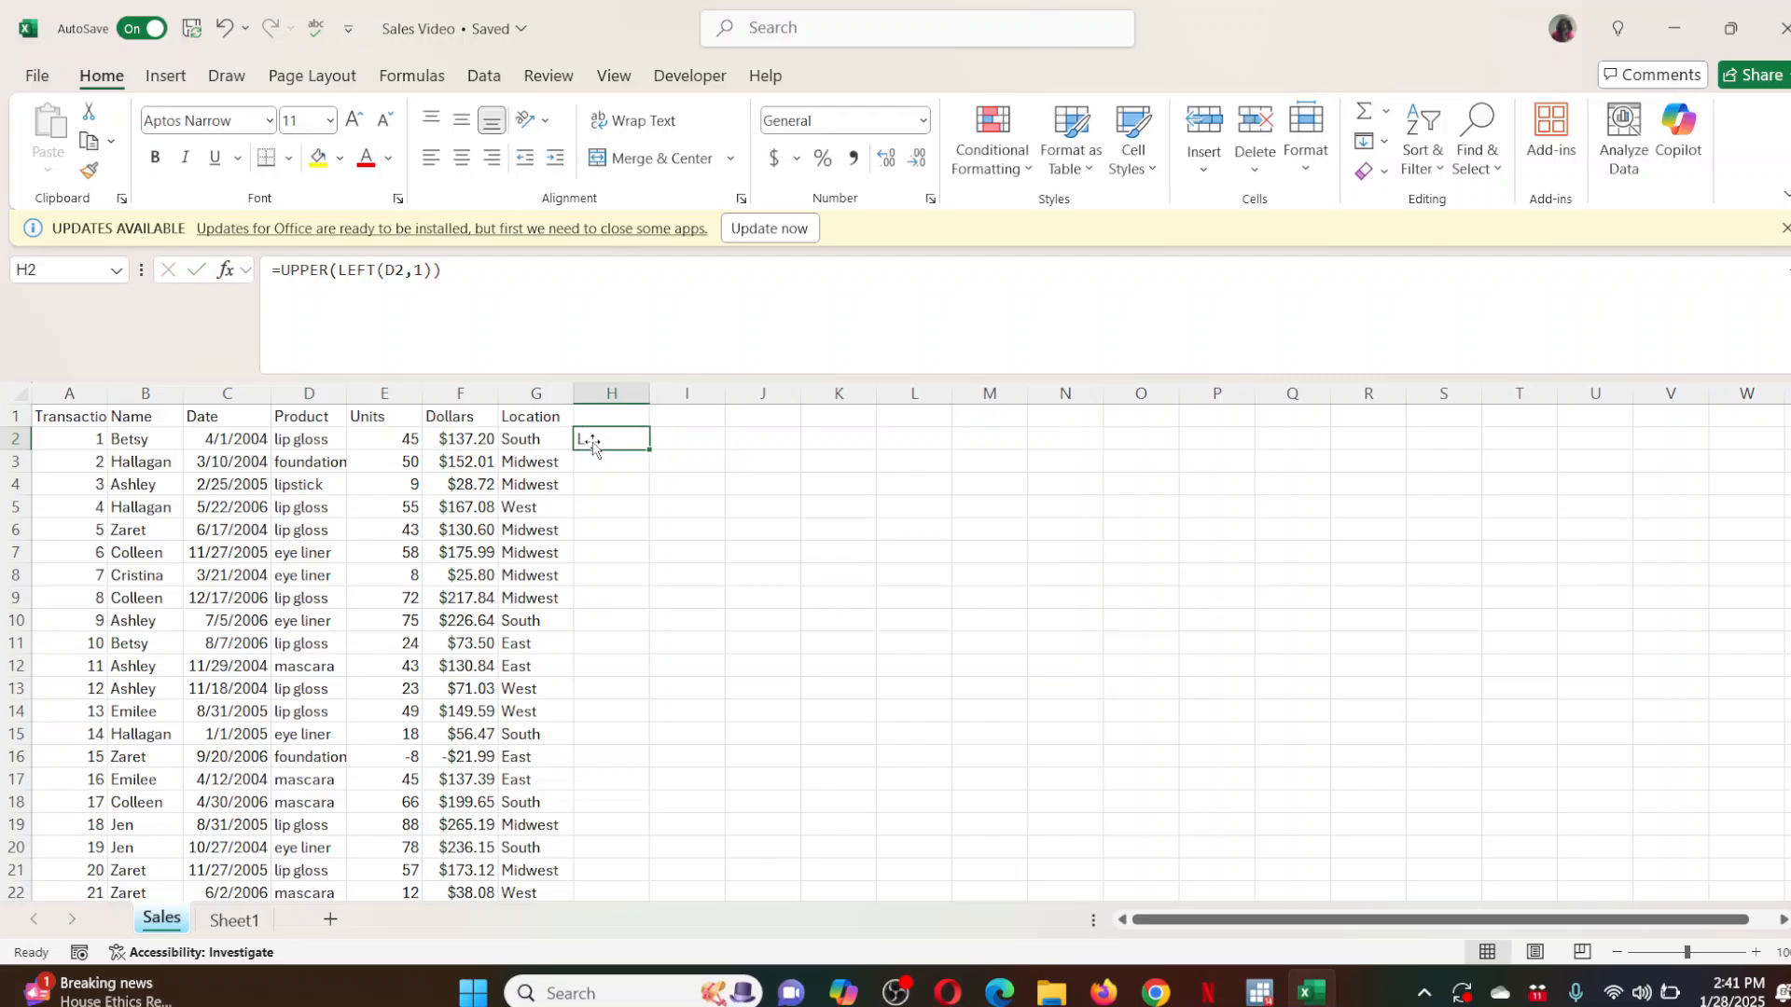
Enter the formula =LEN(D2) in cell I2 to count the characters of the first product name.
{"action": "left_click", "coordinate": [674, 437]}
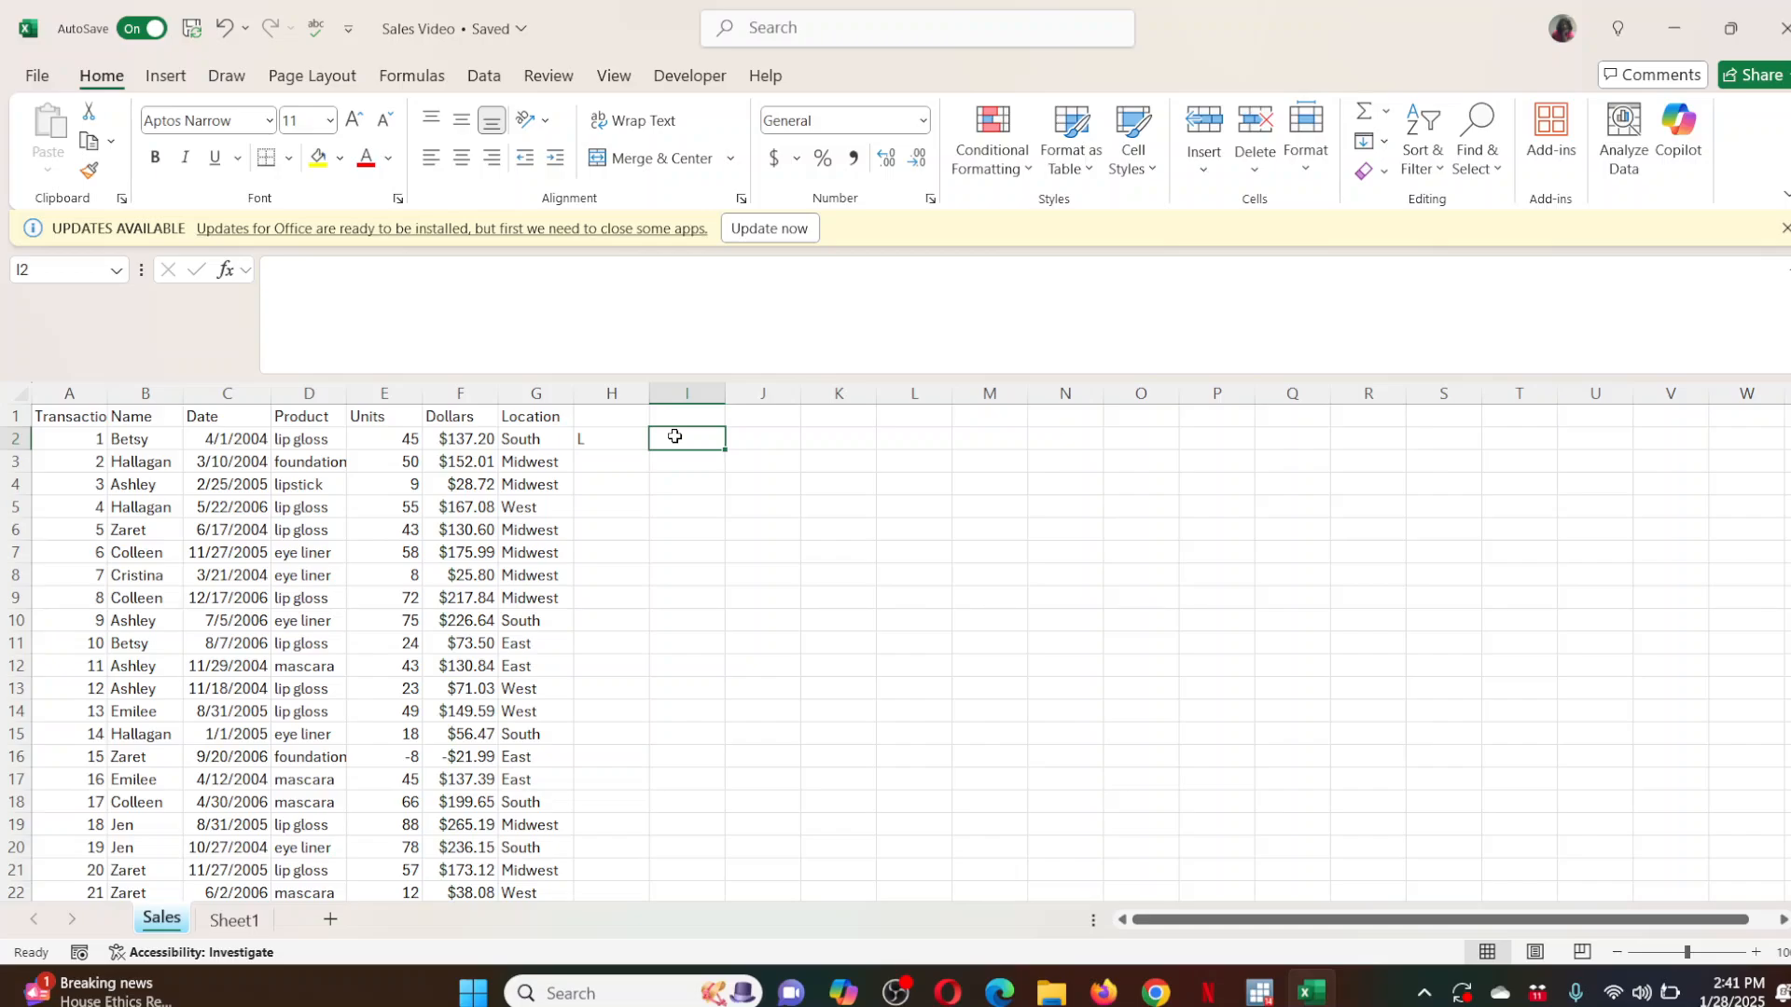
{"action": "type", "text": "="}
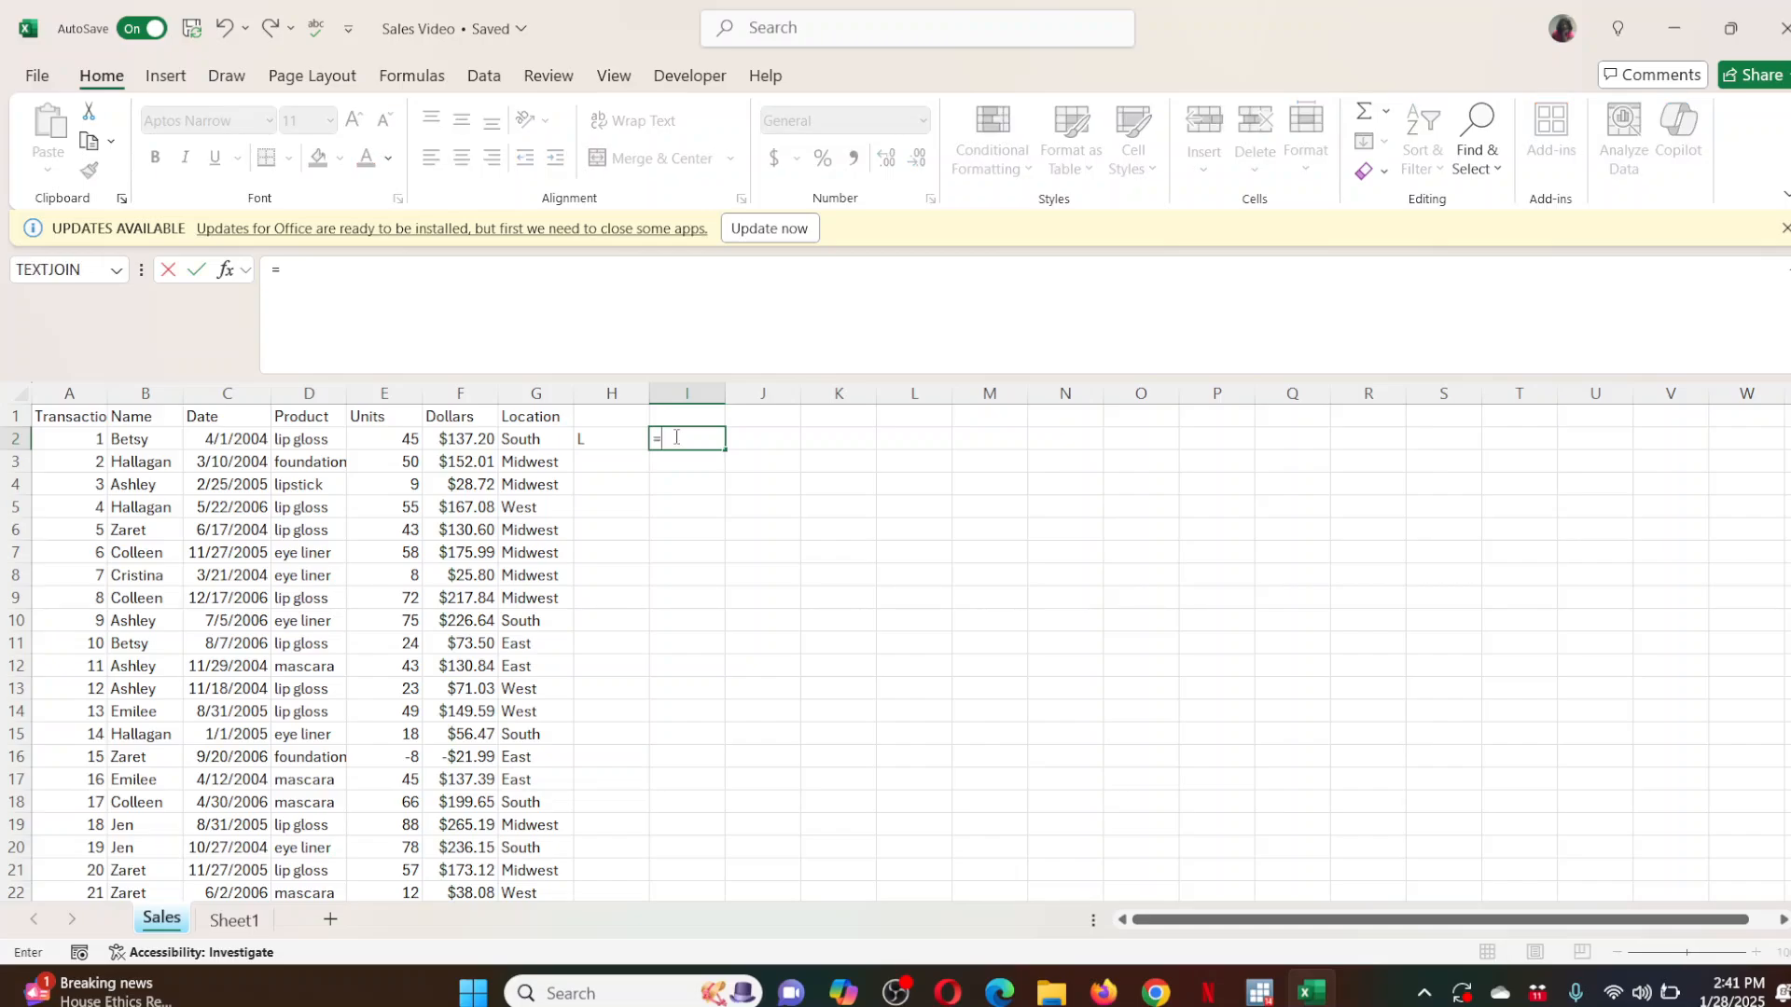
{"action": "type", "text": "r"}
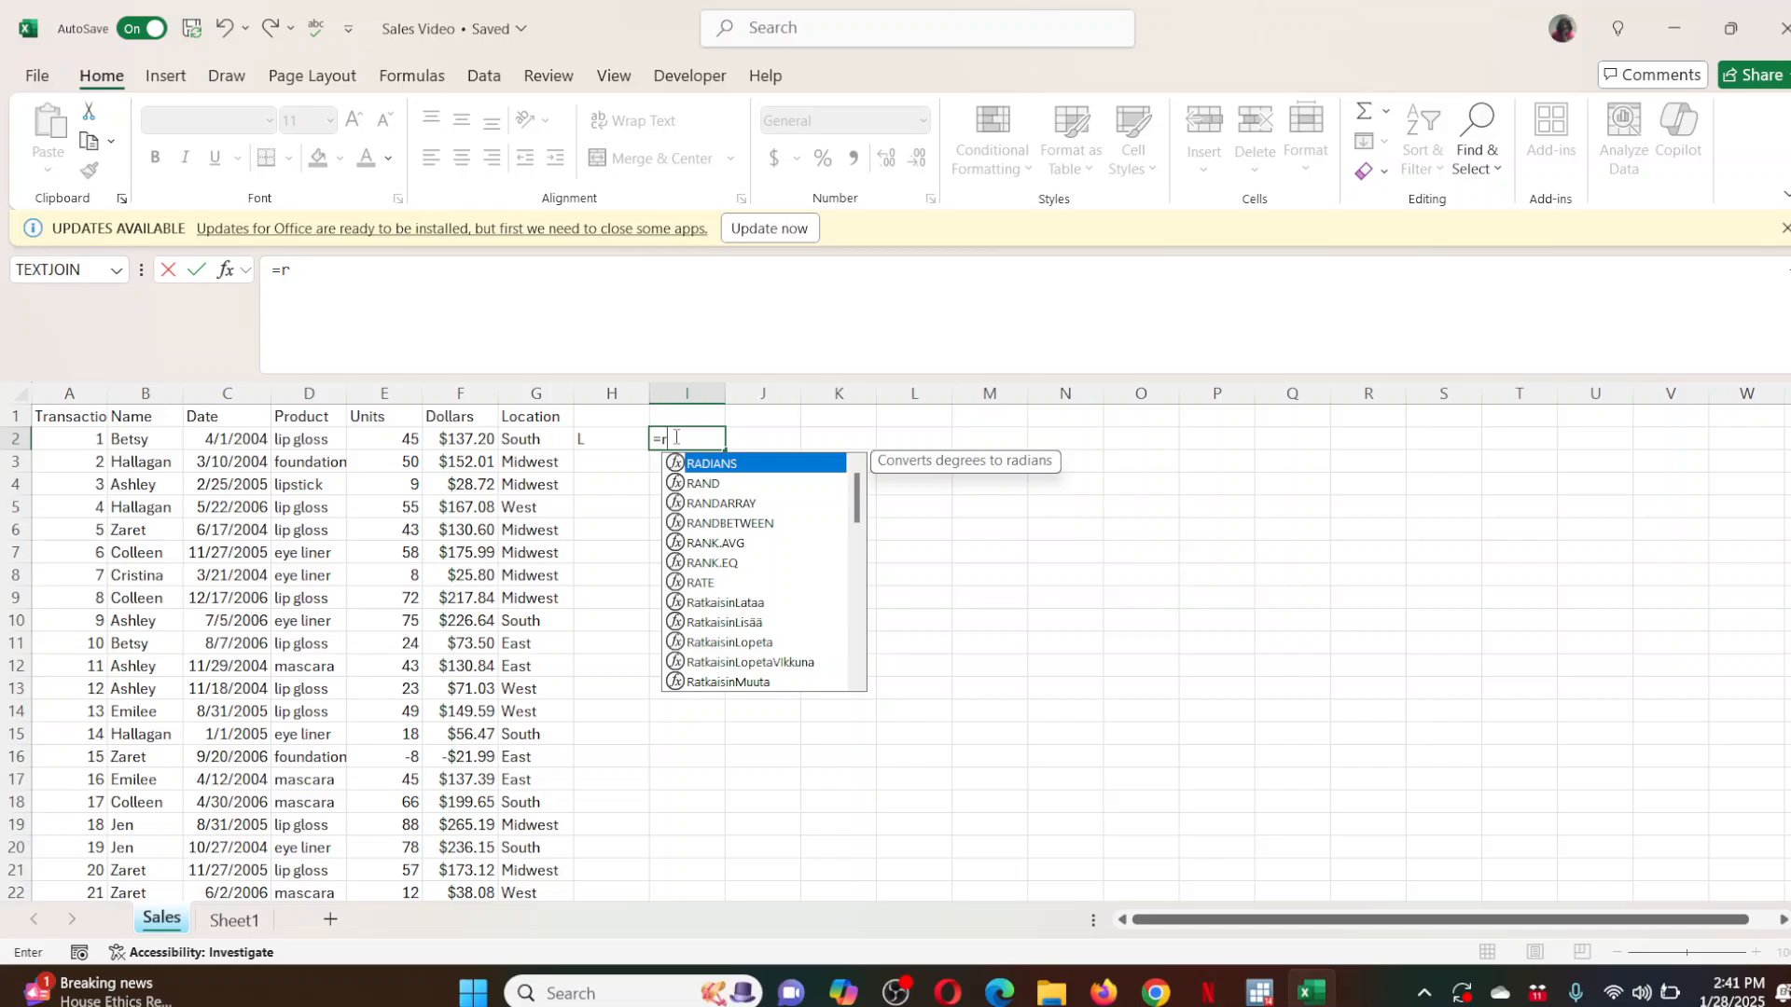
{"action": "type", "text": "ight"}
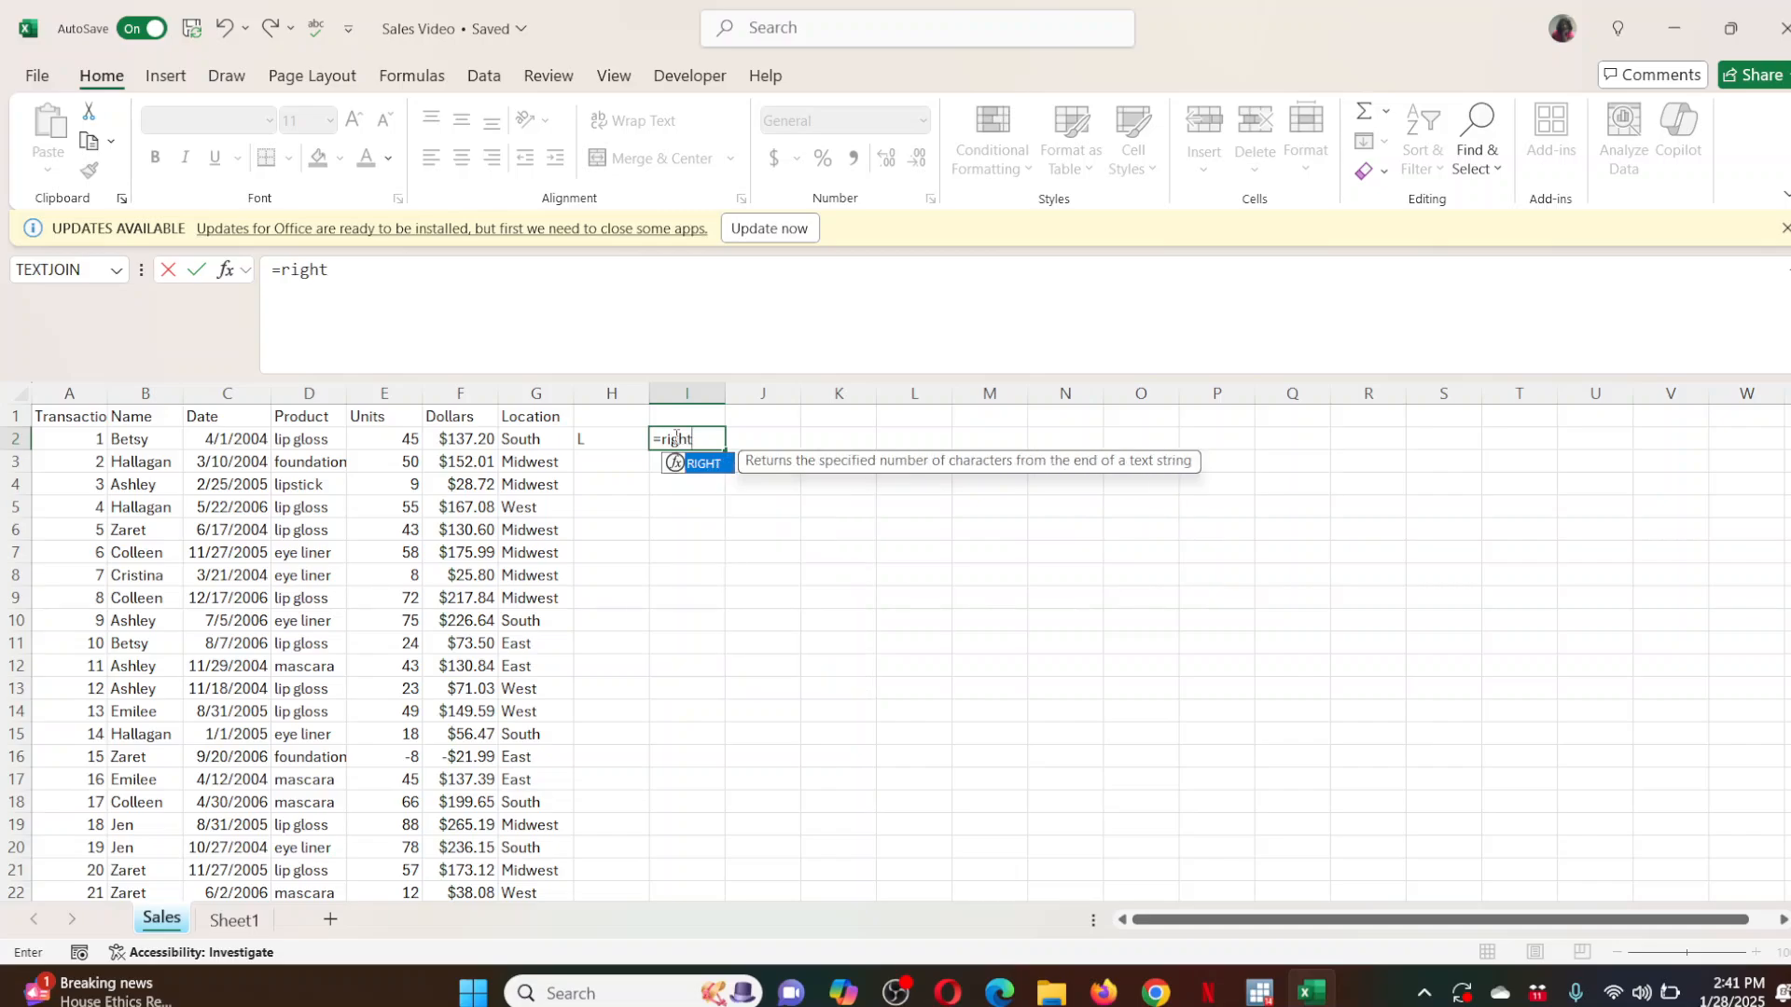
{"action": "type", "text": "("}
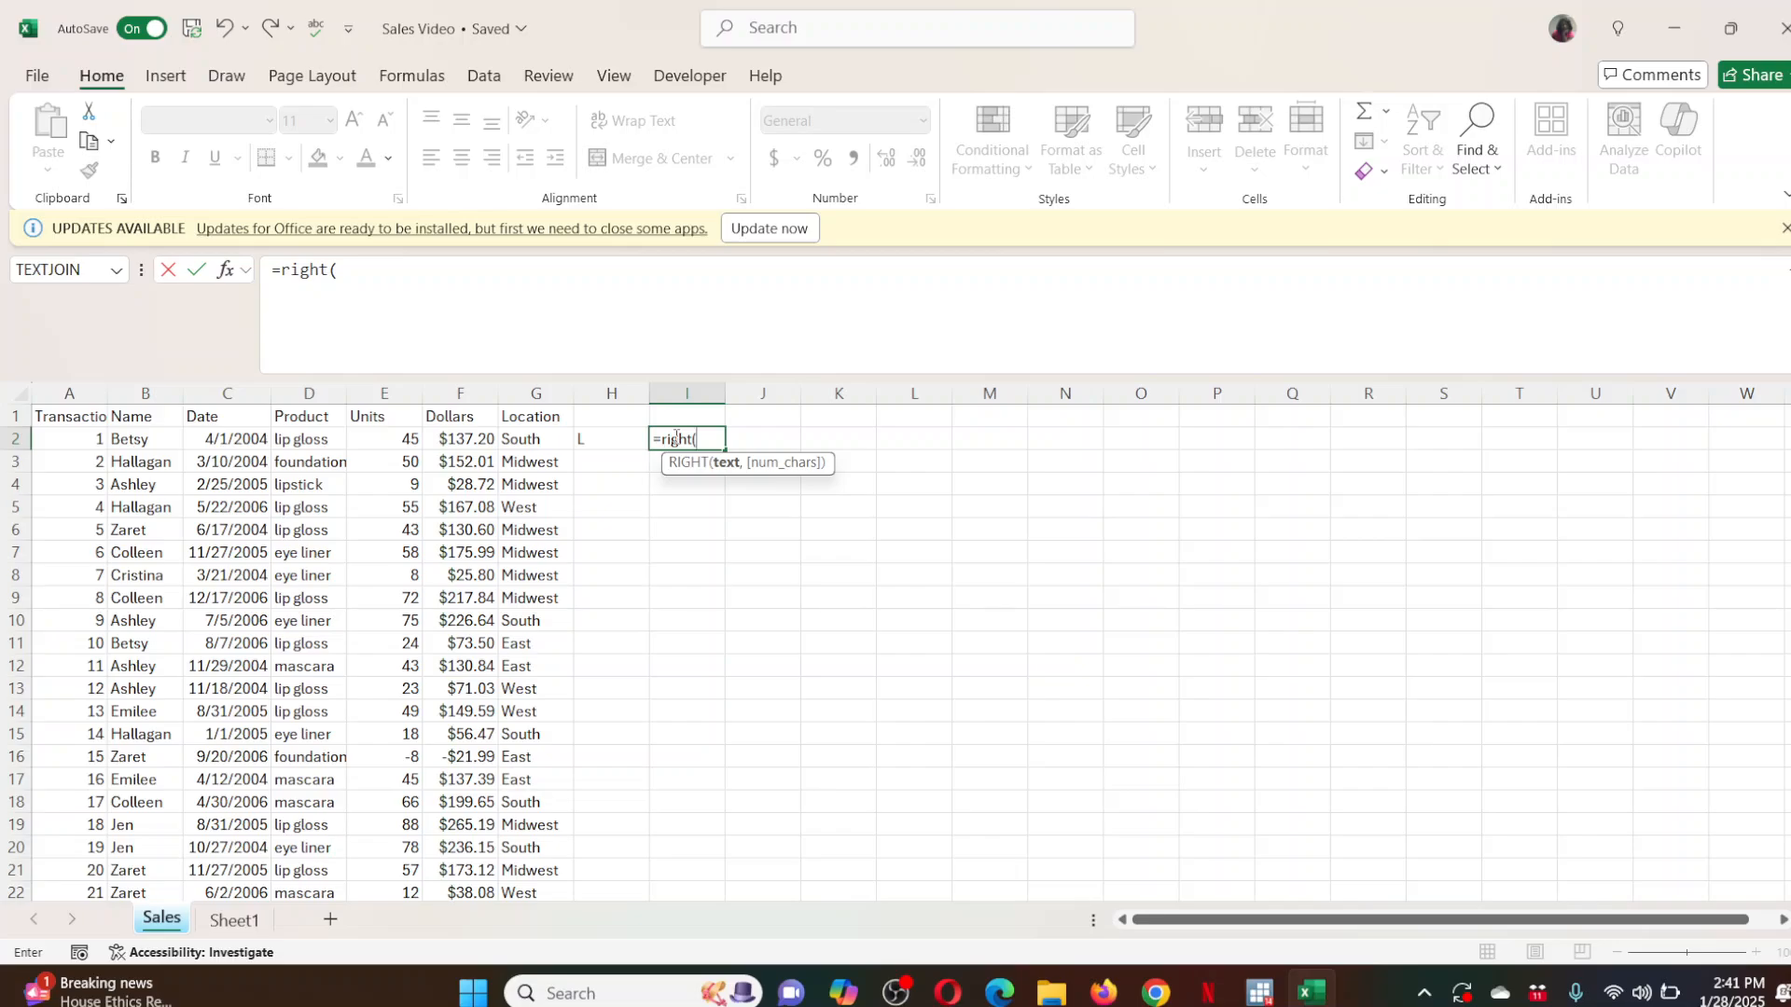
{"action": "key", "text": "BackSpace"}
{"action": "key", "text": "BackSpace"}
{"action": "key", "text": "BackSpace"}
{"action": "key", "text": "BackSpace"}
{"action": "key", "text": "BackSpace"}
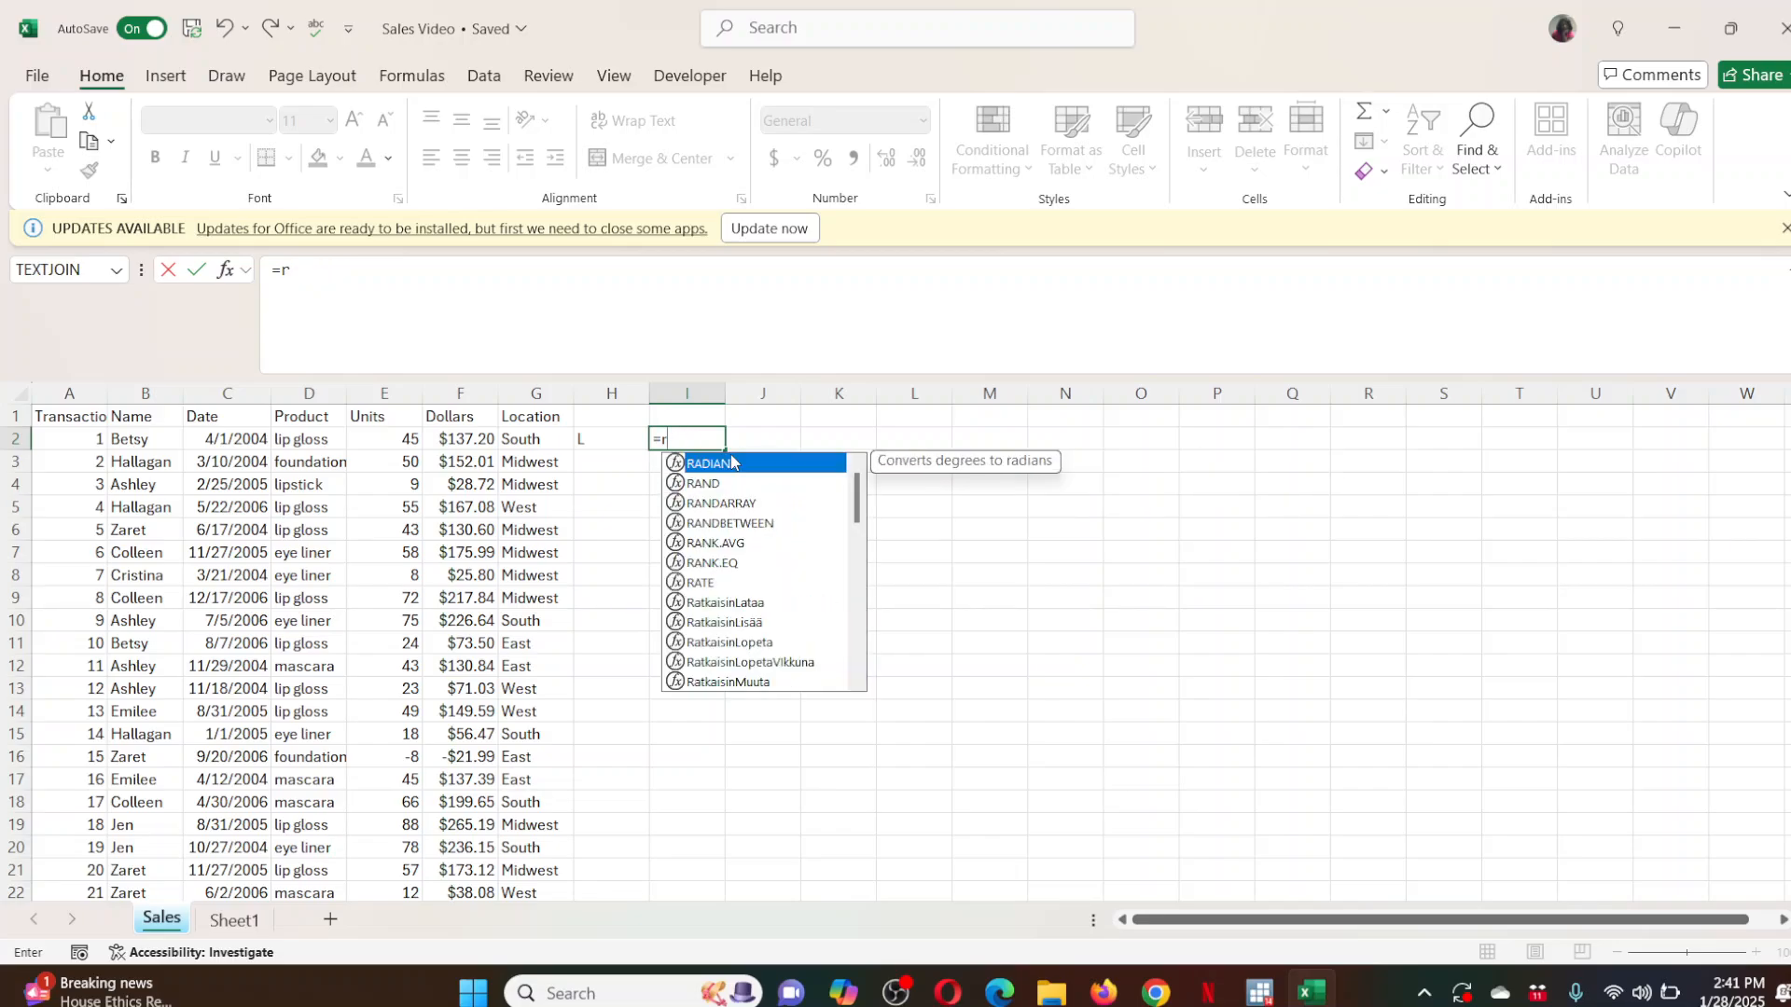
{"action": "key", "text": "BackSpace"}
{"action": "type", "text": "len"}
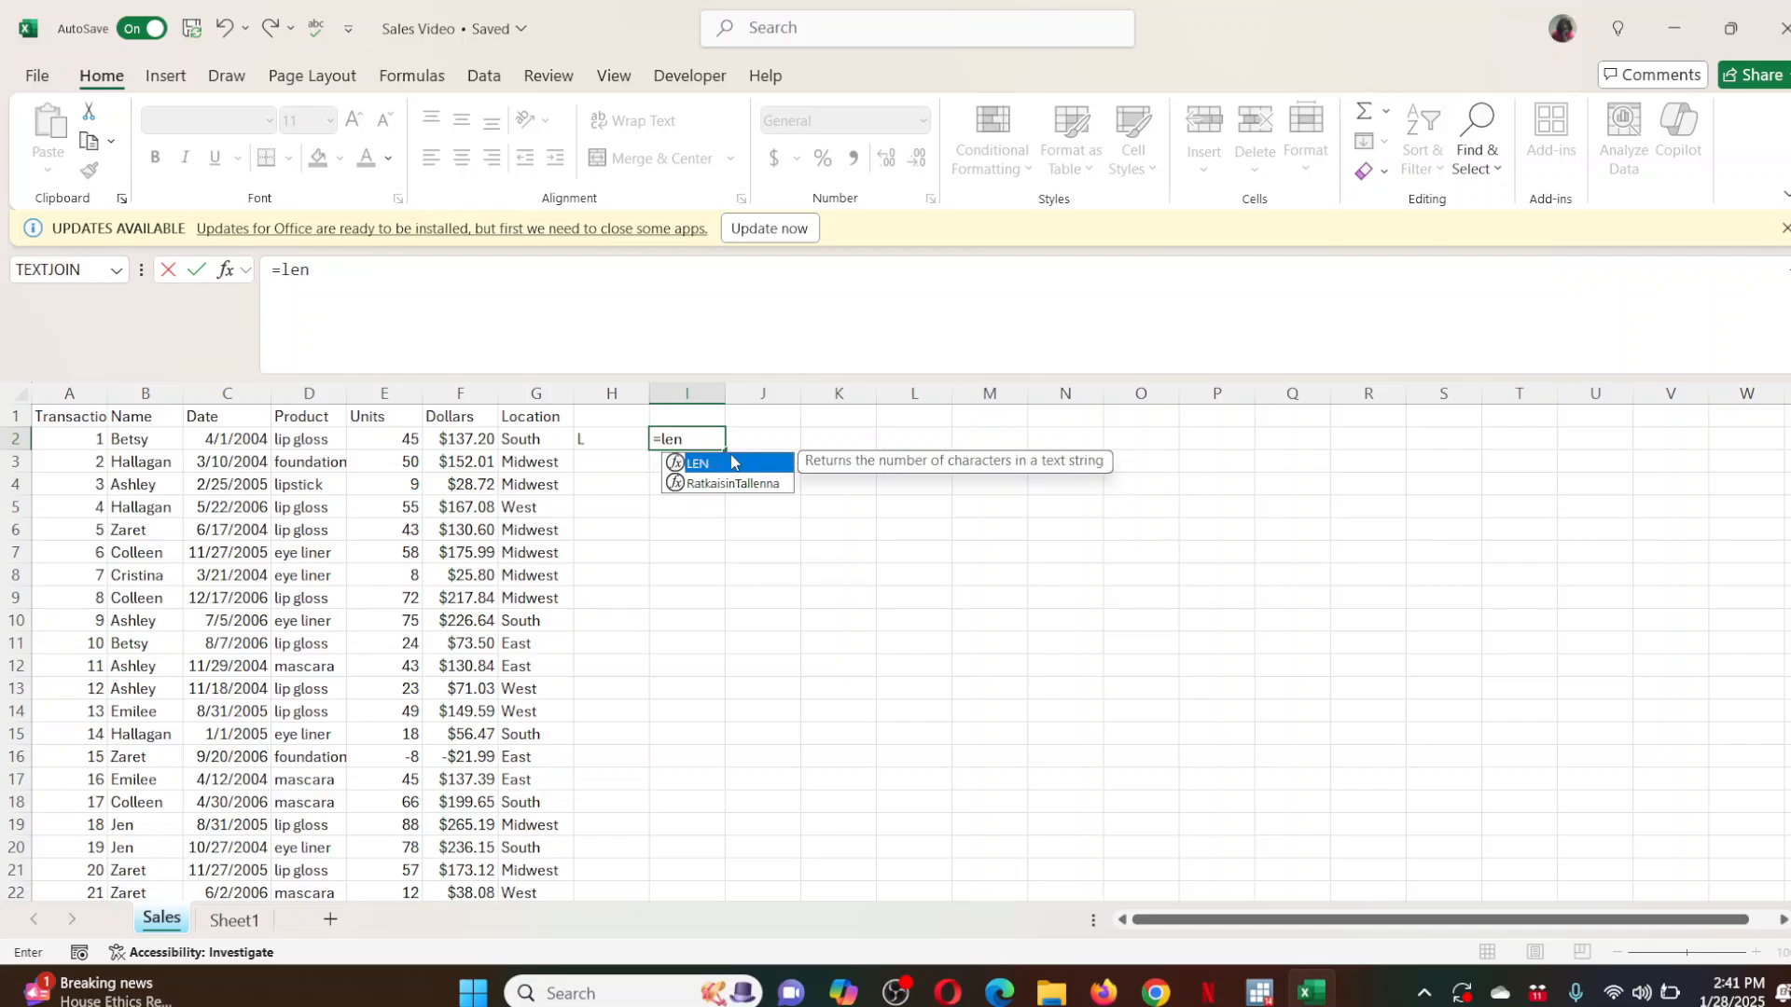
{"action": "type", "text": "("}
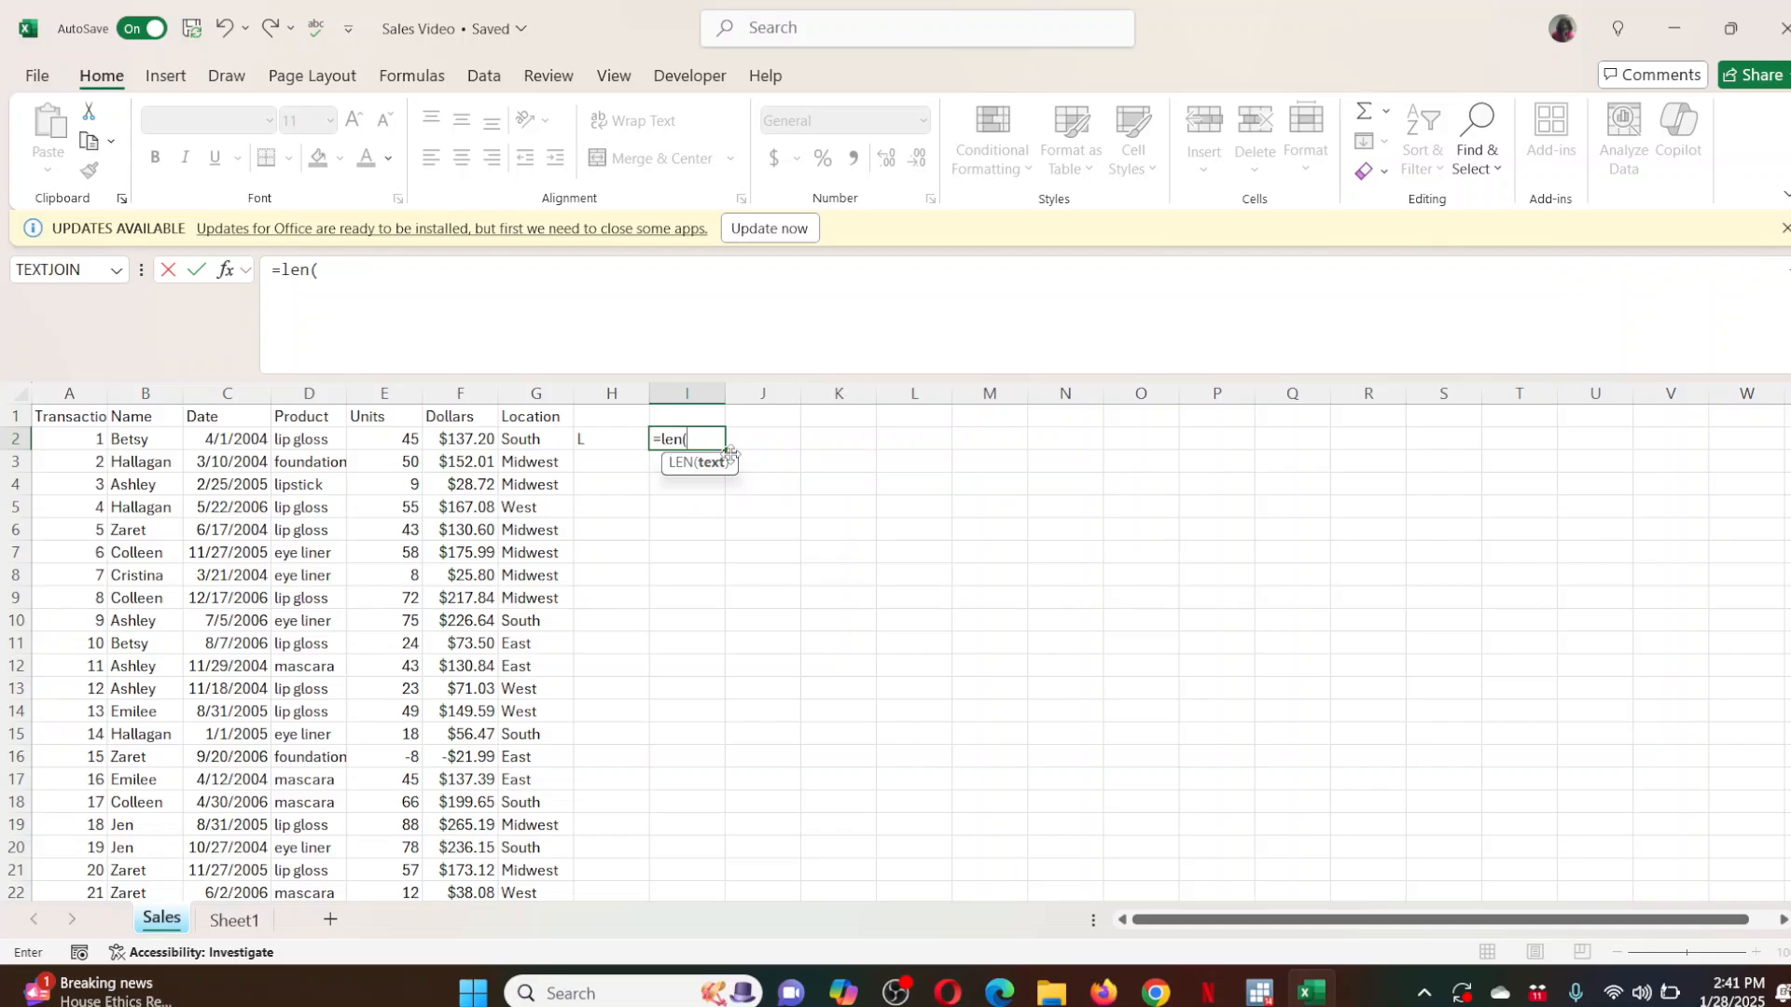
{"action": "left_click", "coordinate": [303, 434]}
{"action": "type", "text": ")"}
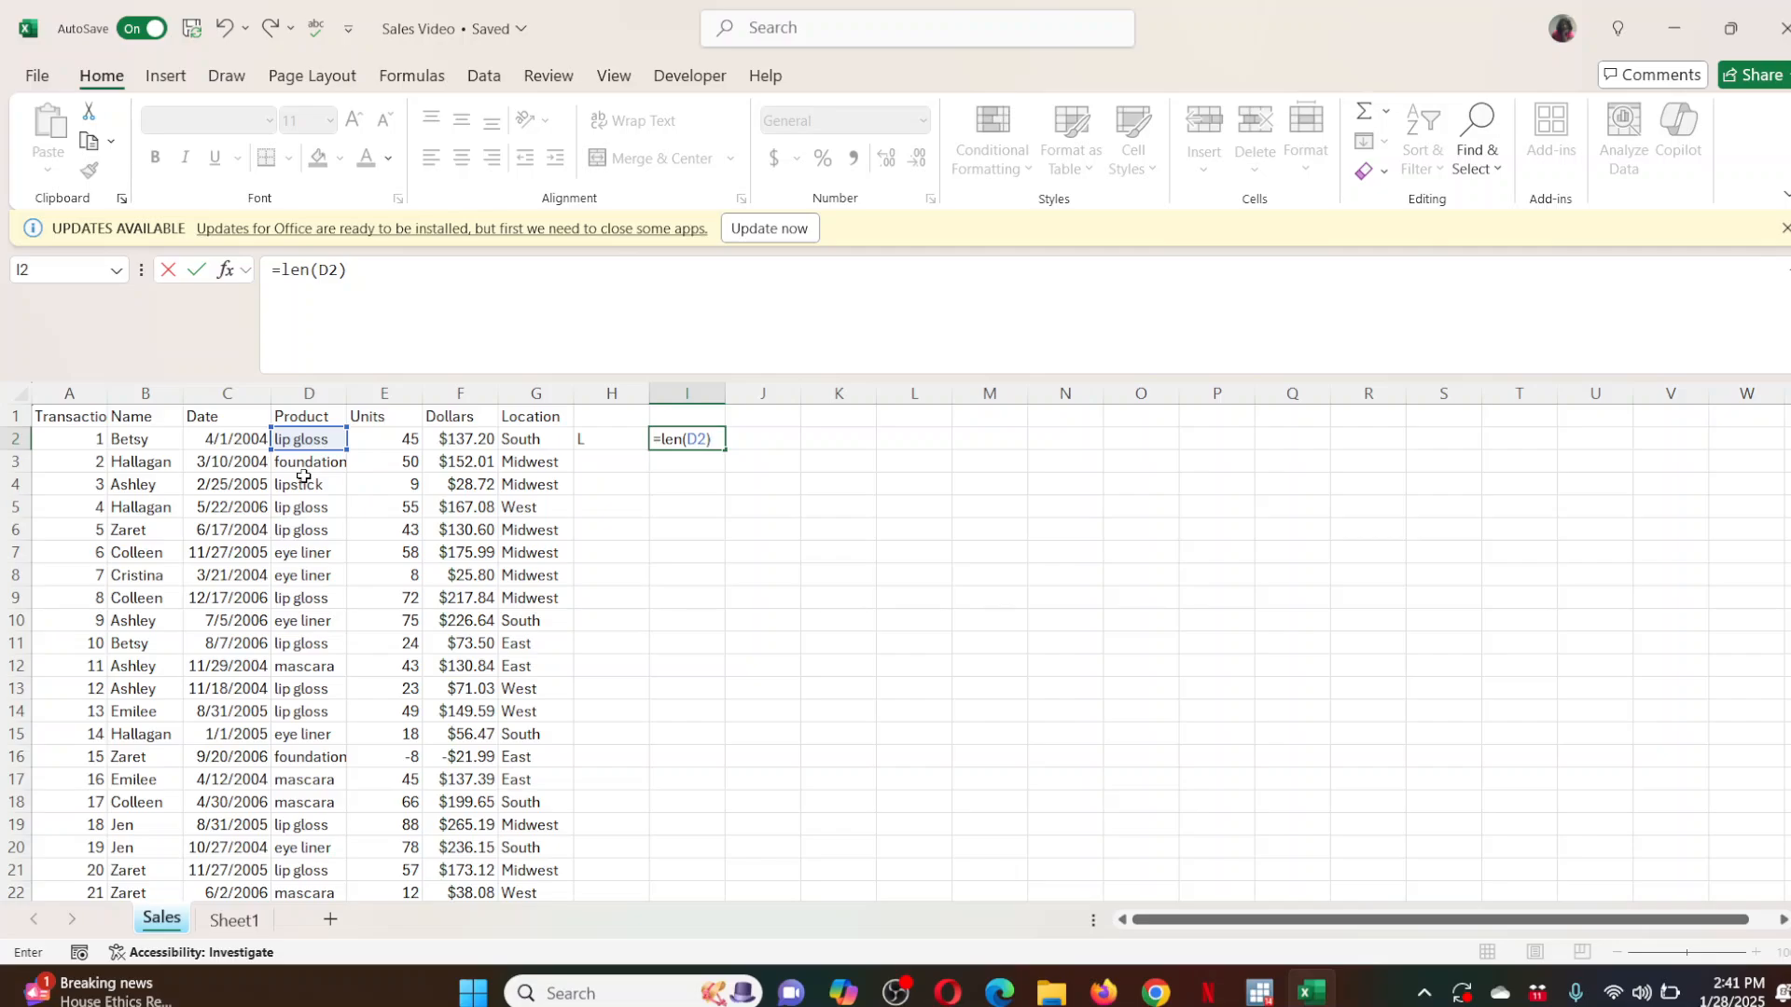
{"action": "key", "text": "Return"}
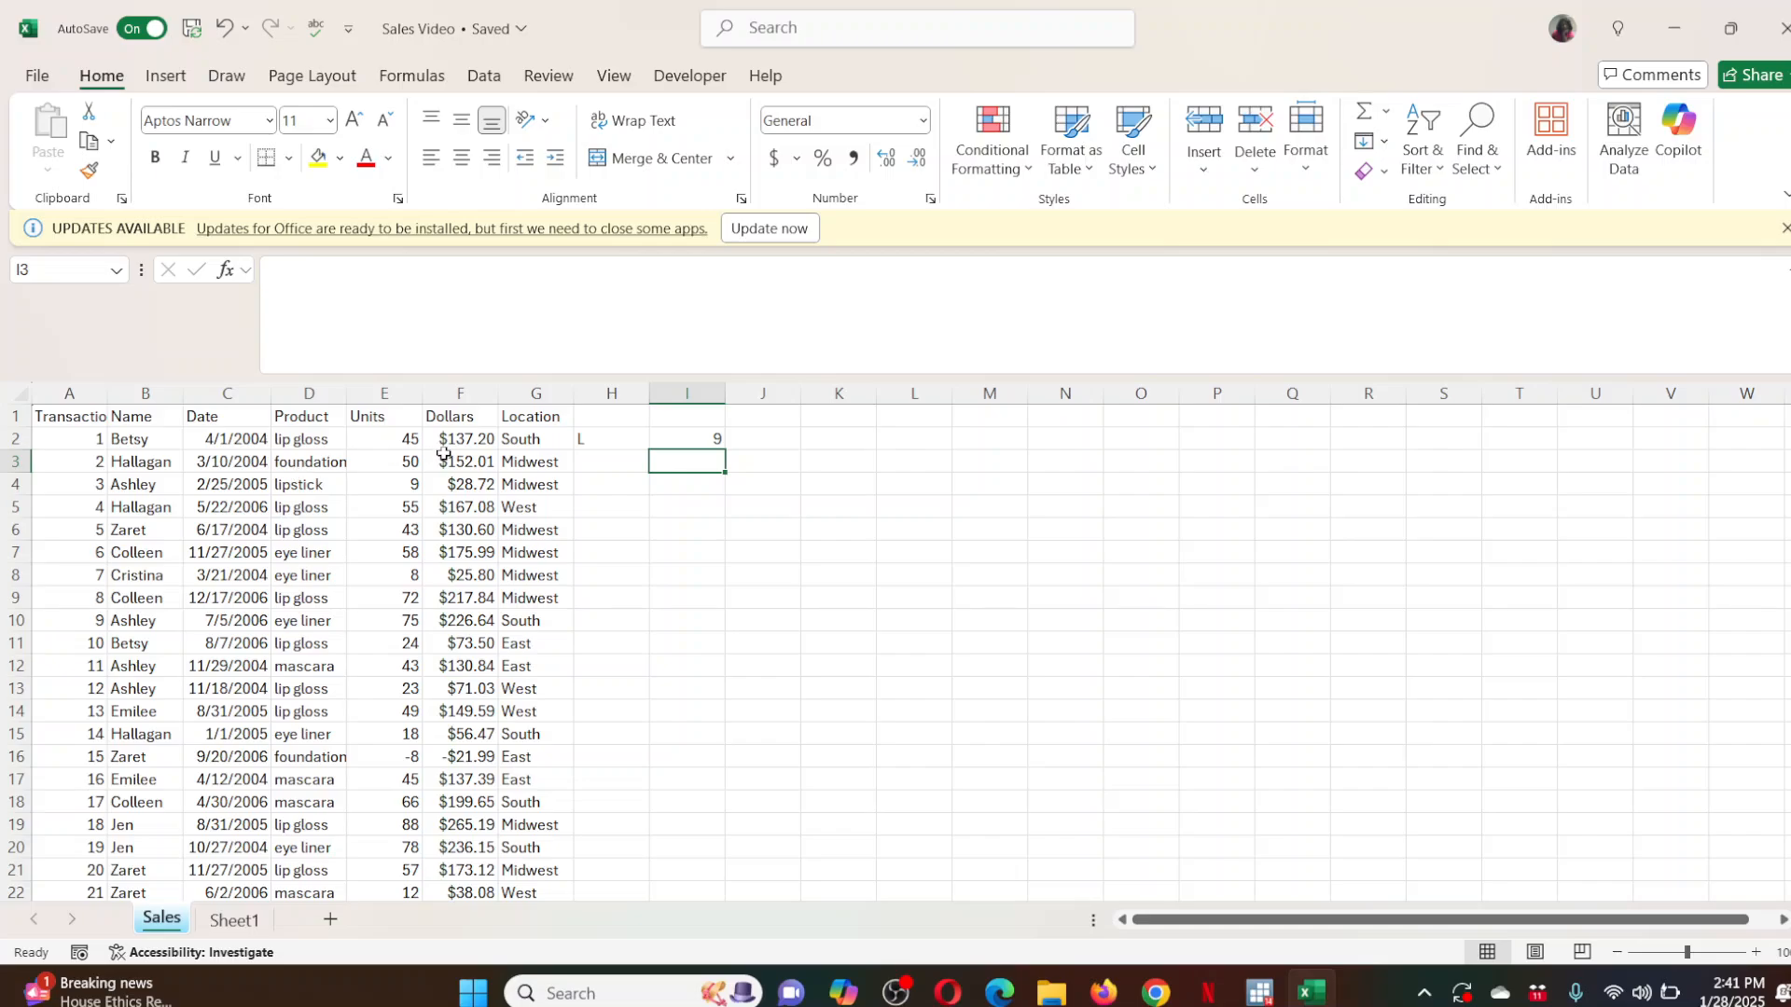
{"action": "double_click", "coordinate": [601, 439]}
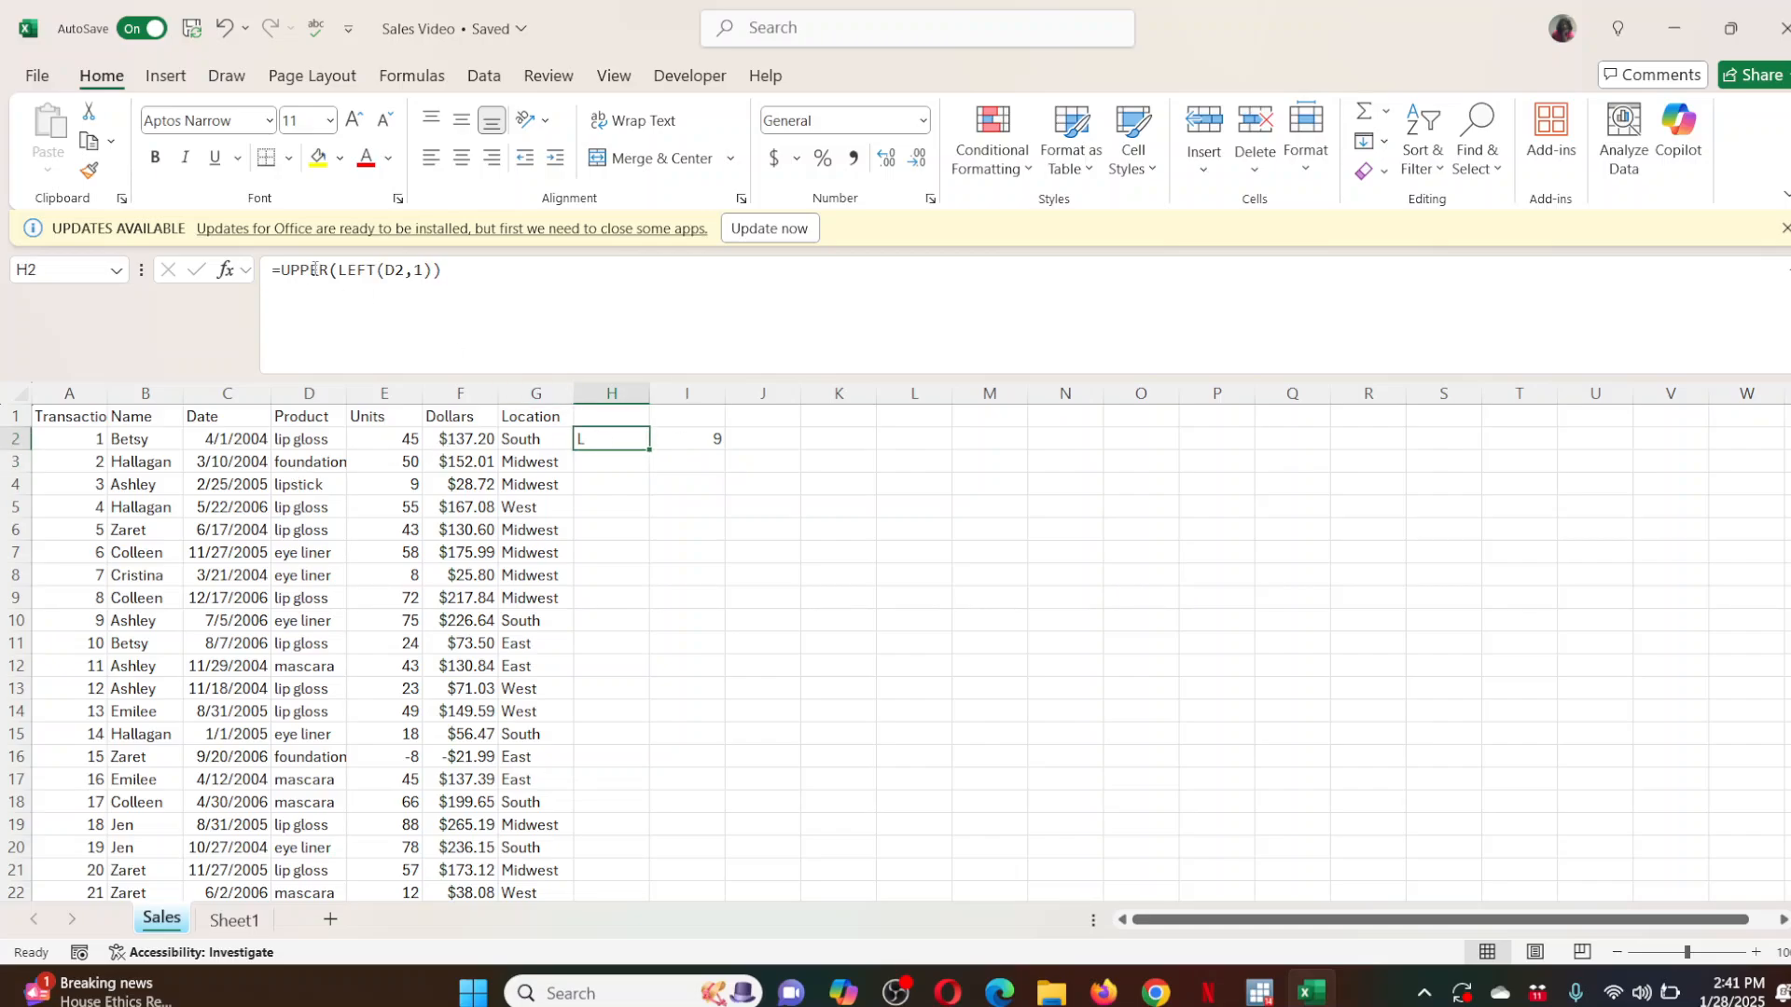
{"action": "left_click", "coordinate": [282, 271]}
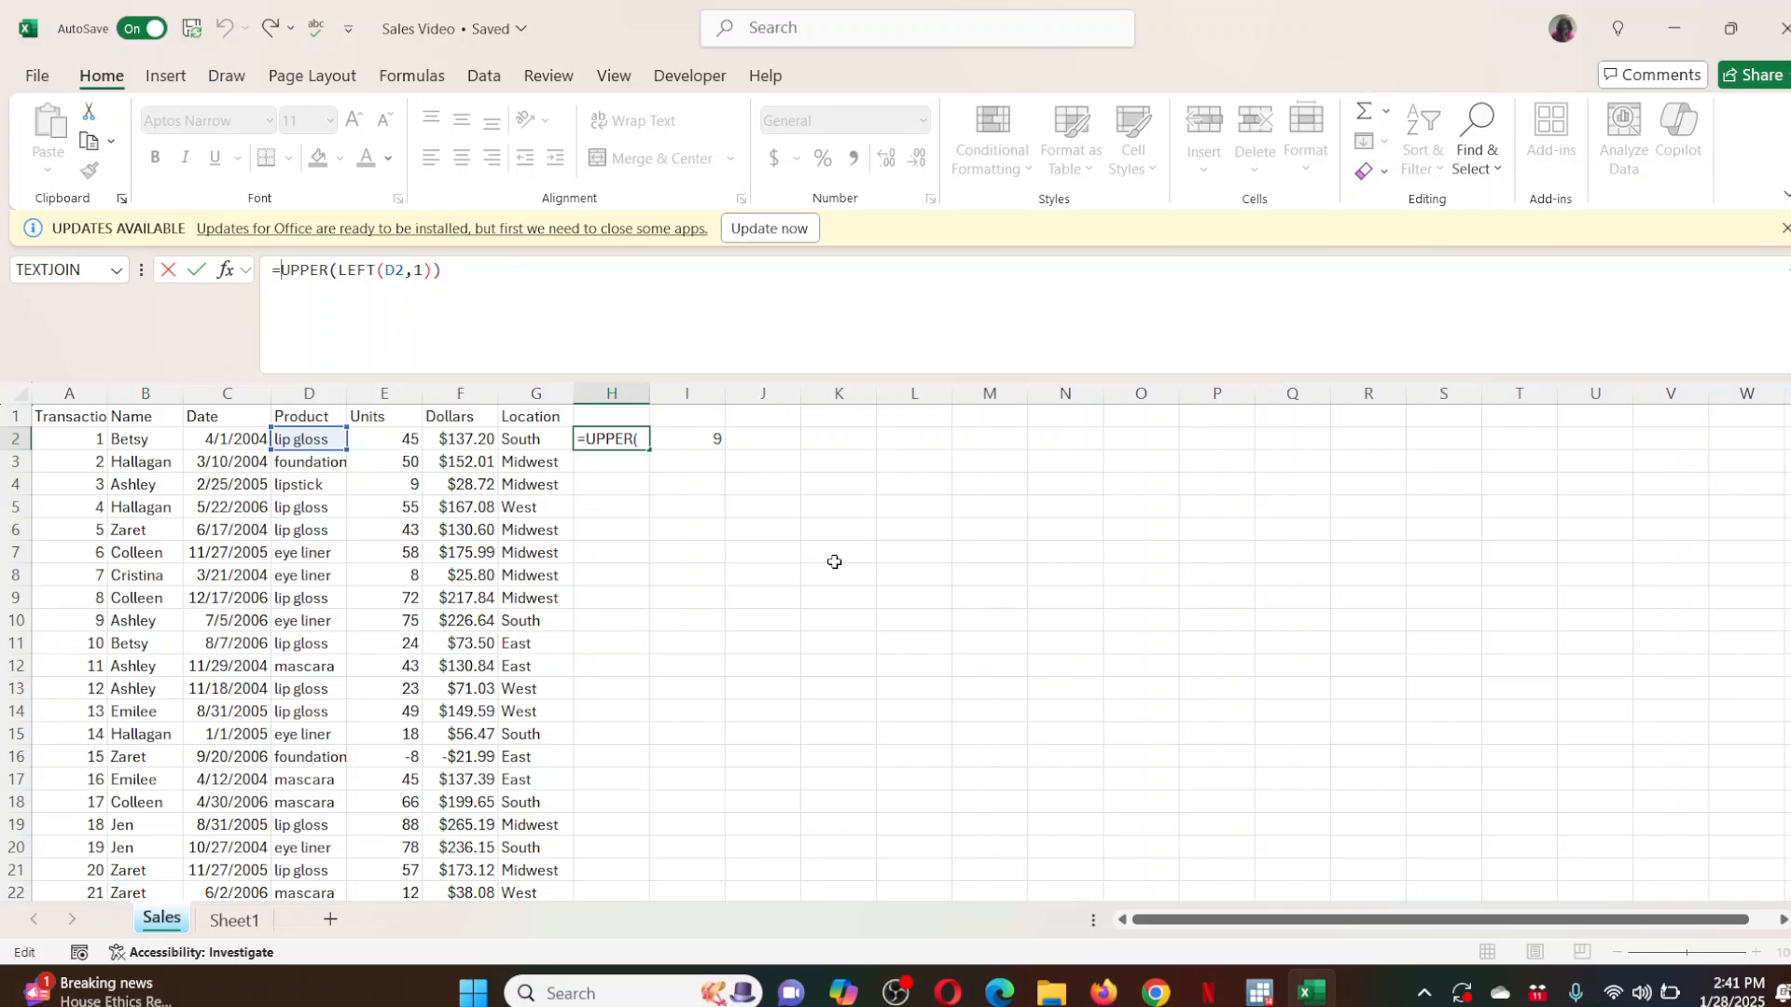
{"action": "left_click", "coordinate": [594, 526]}
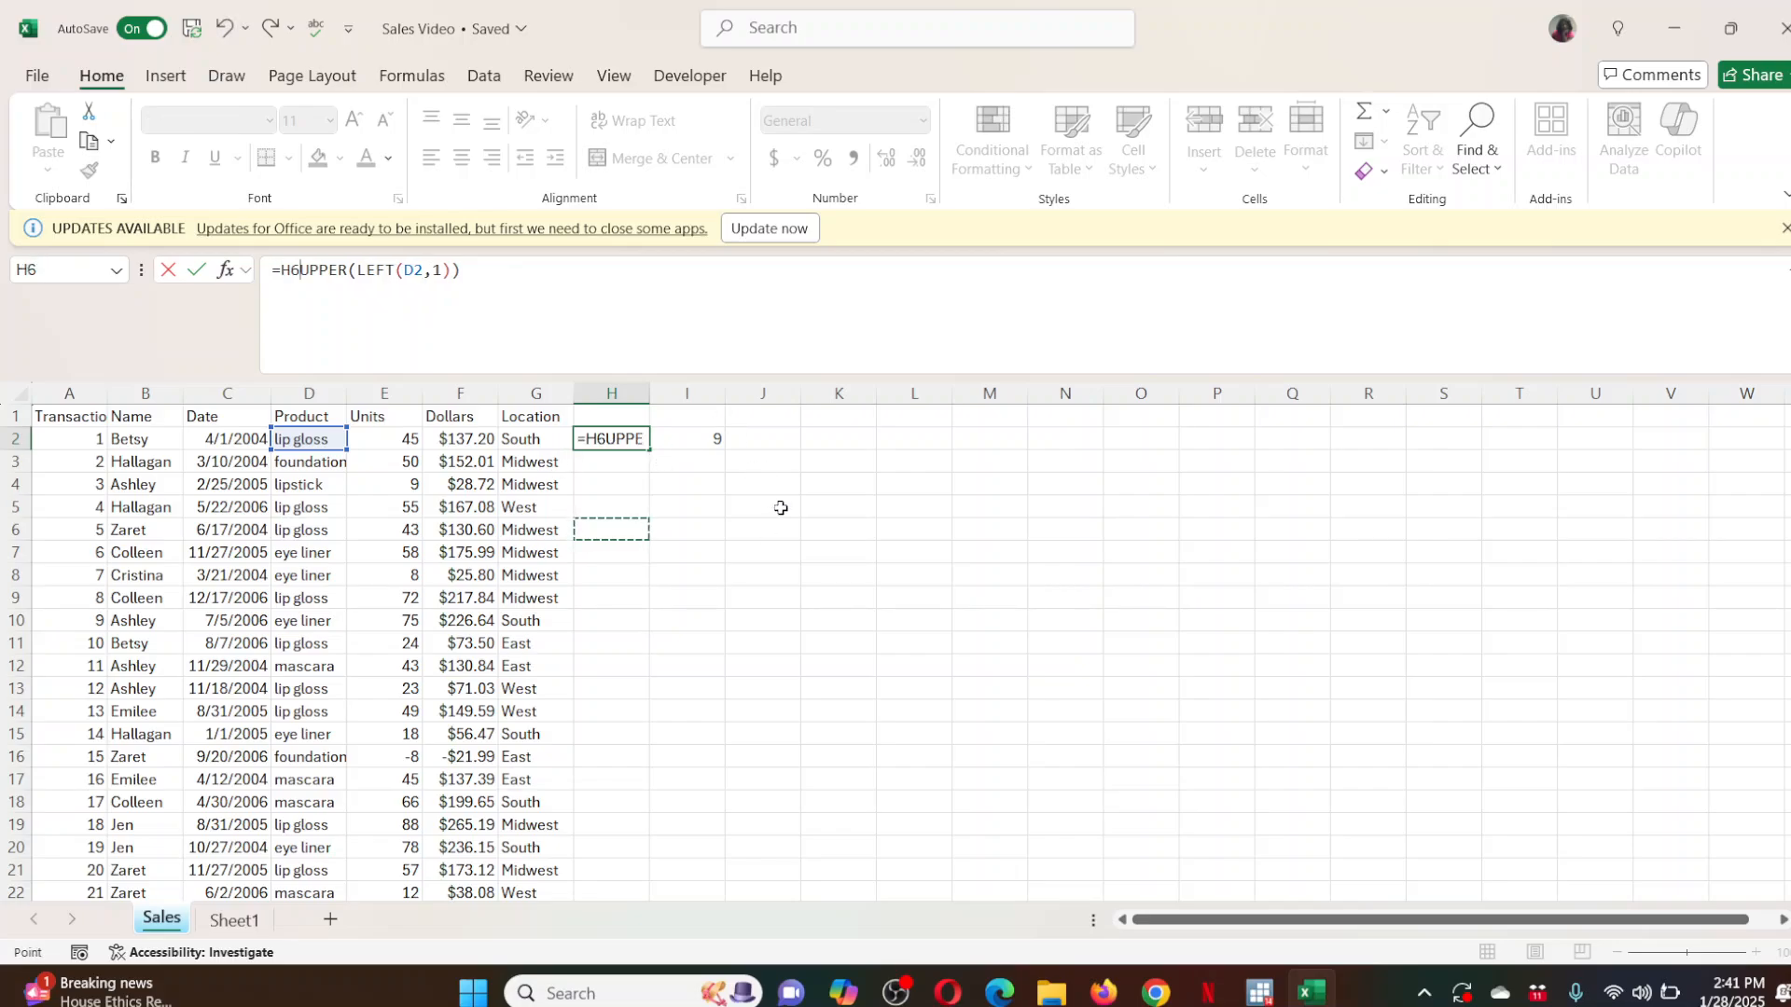
{"action": "key", "text": "Escape"}
Enter the formula =RIGHT(D2,I2-1) in cell J2 to extract the product name without its first letter.
{"action": "left_click", "coordinate": [776, 441]}
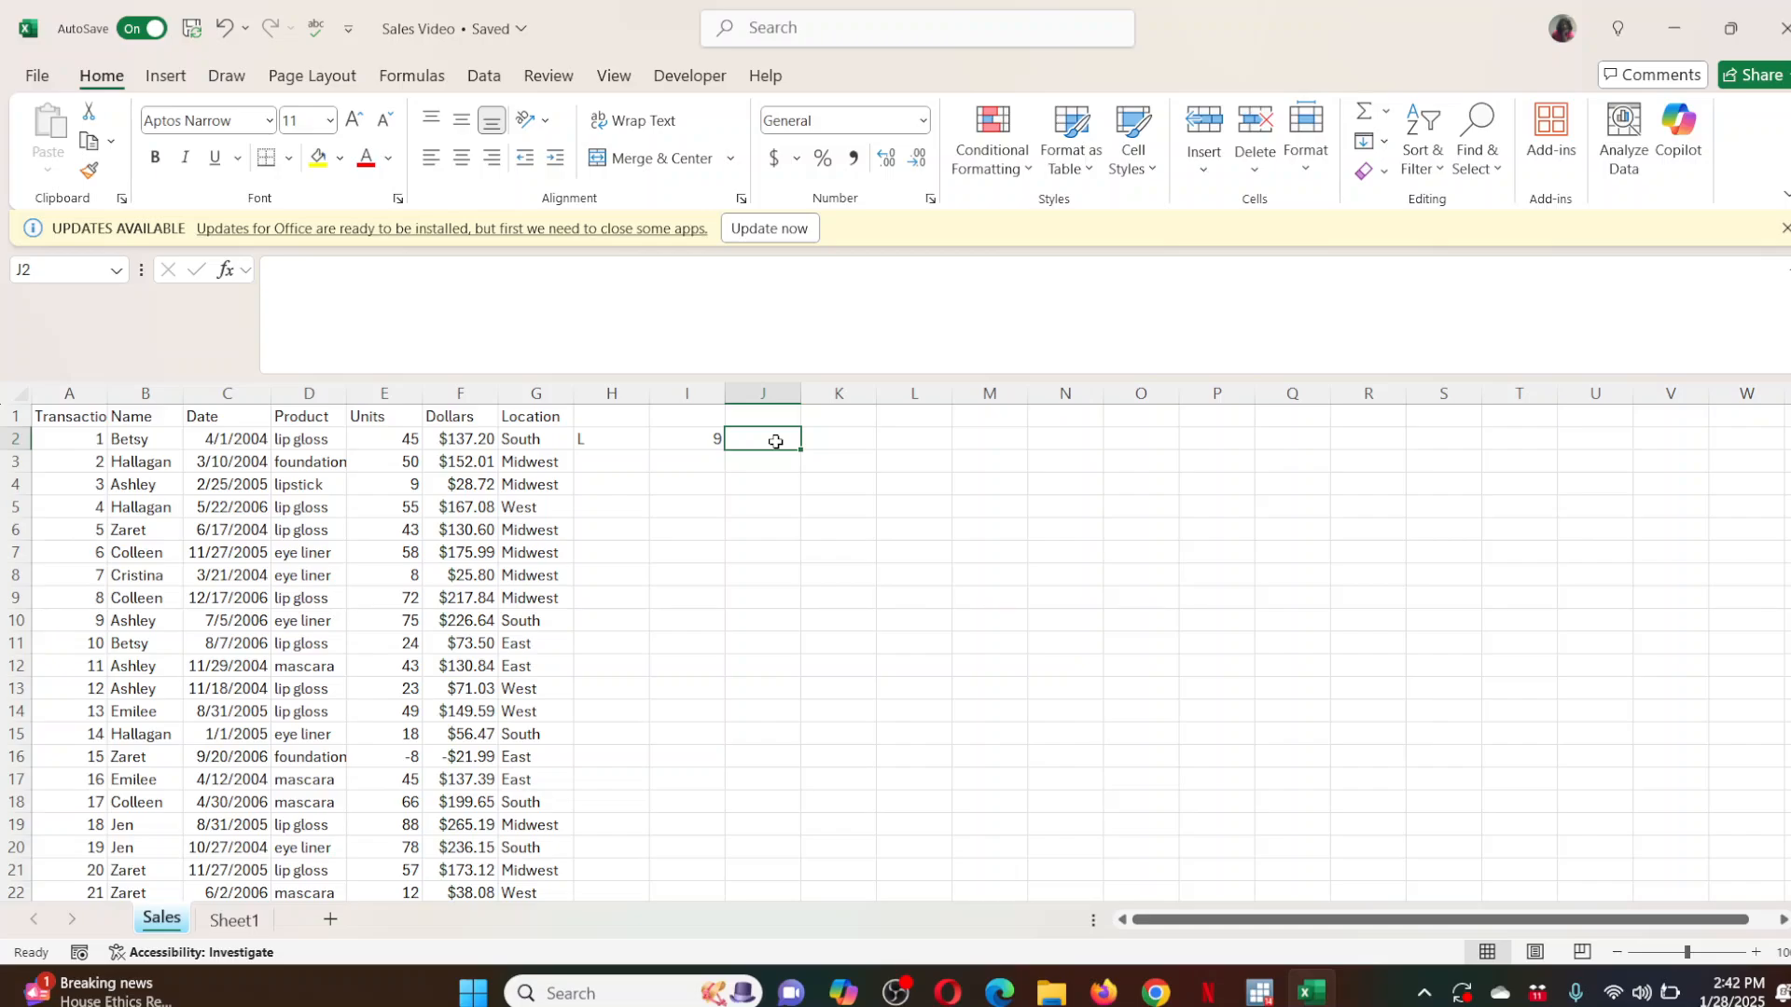
{"action": "type", "text": "="}
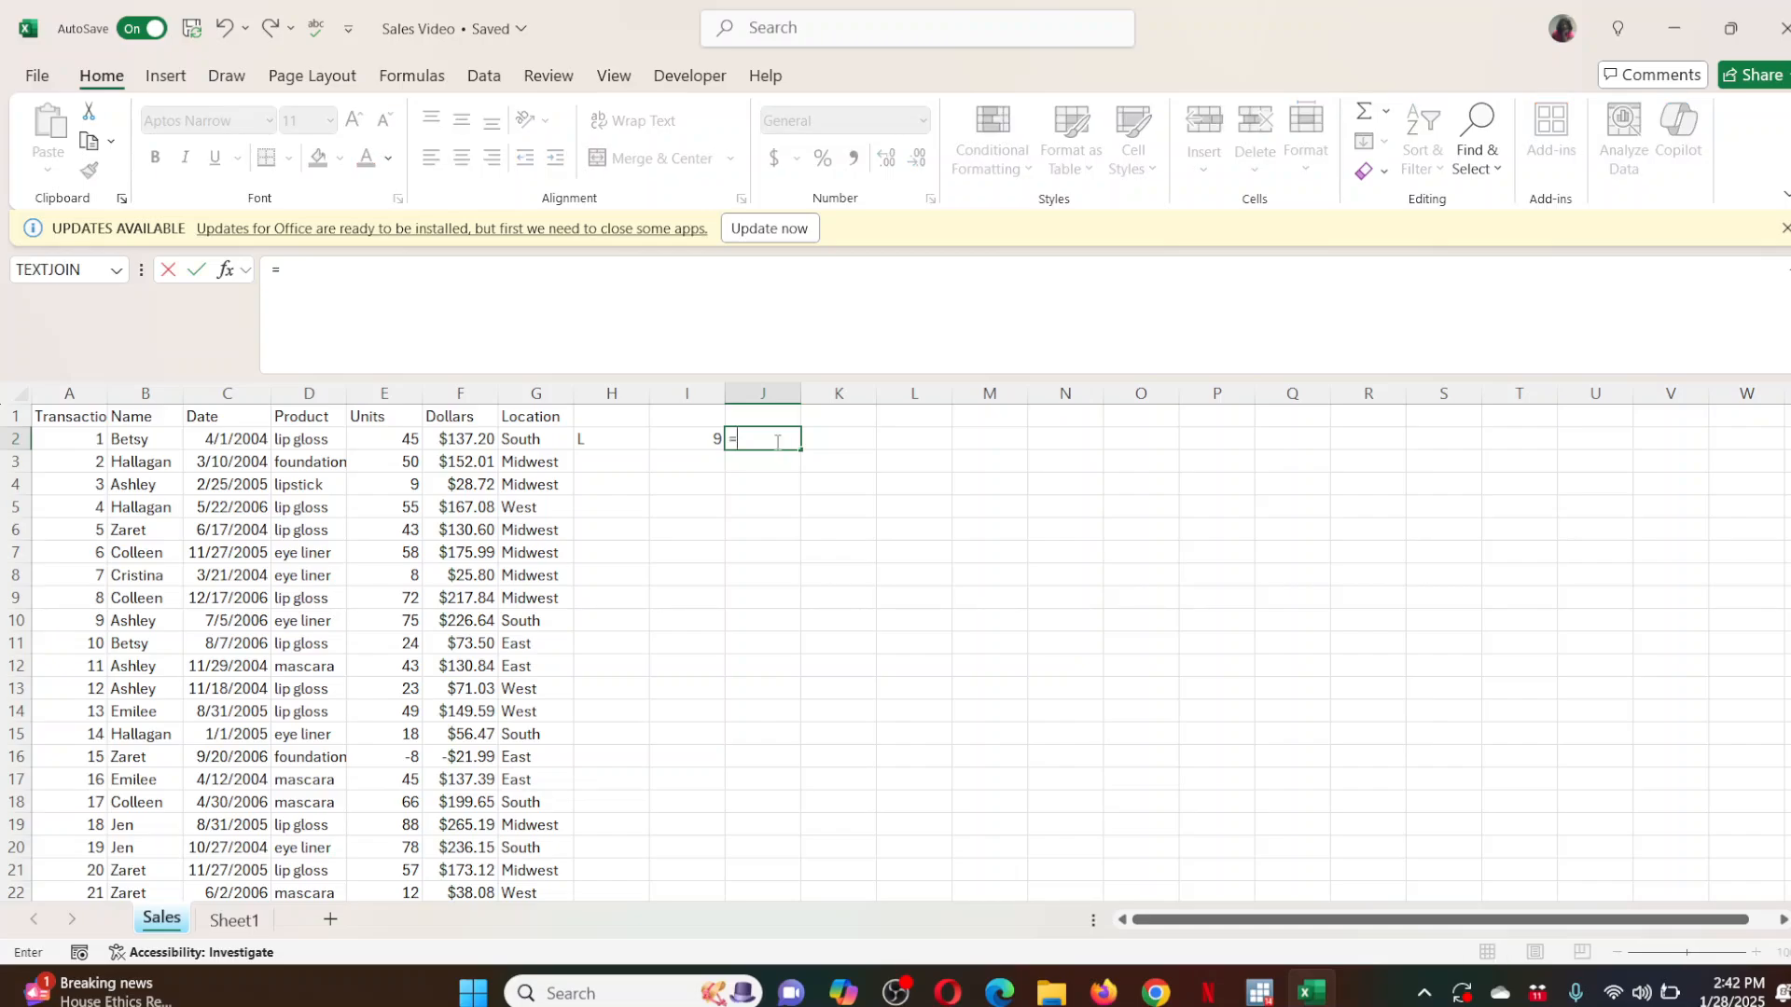
{"action": "type", "text": "m"}
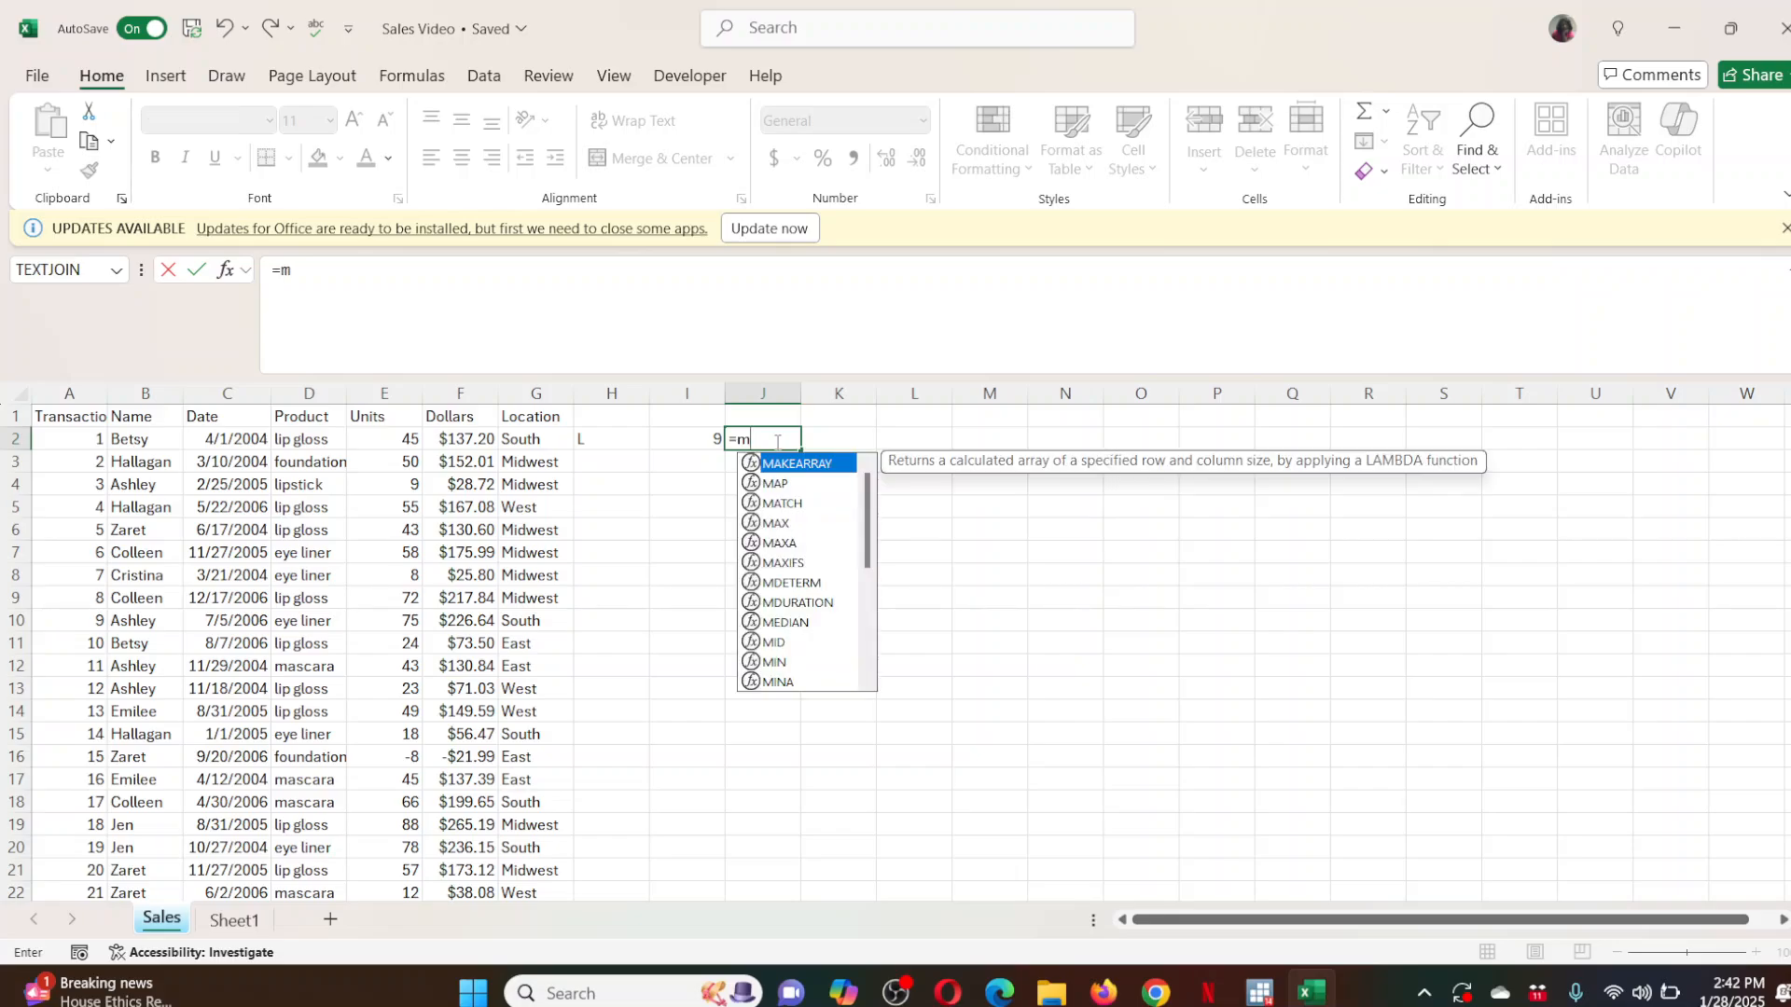
{"action": "key", "text": "BackSpace"}
{"action": "type", "text": "right"}
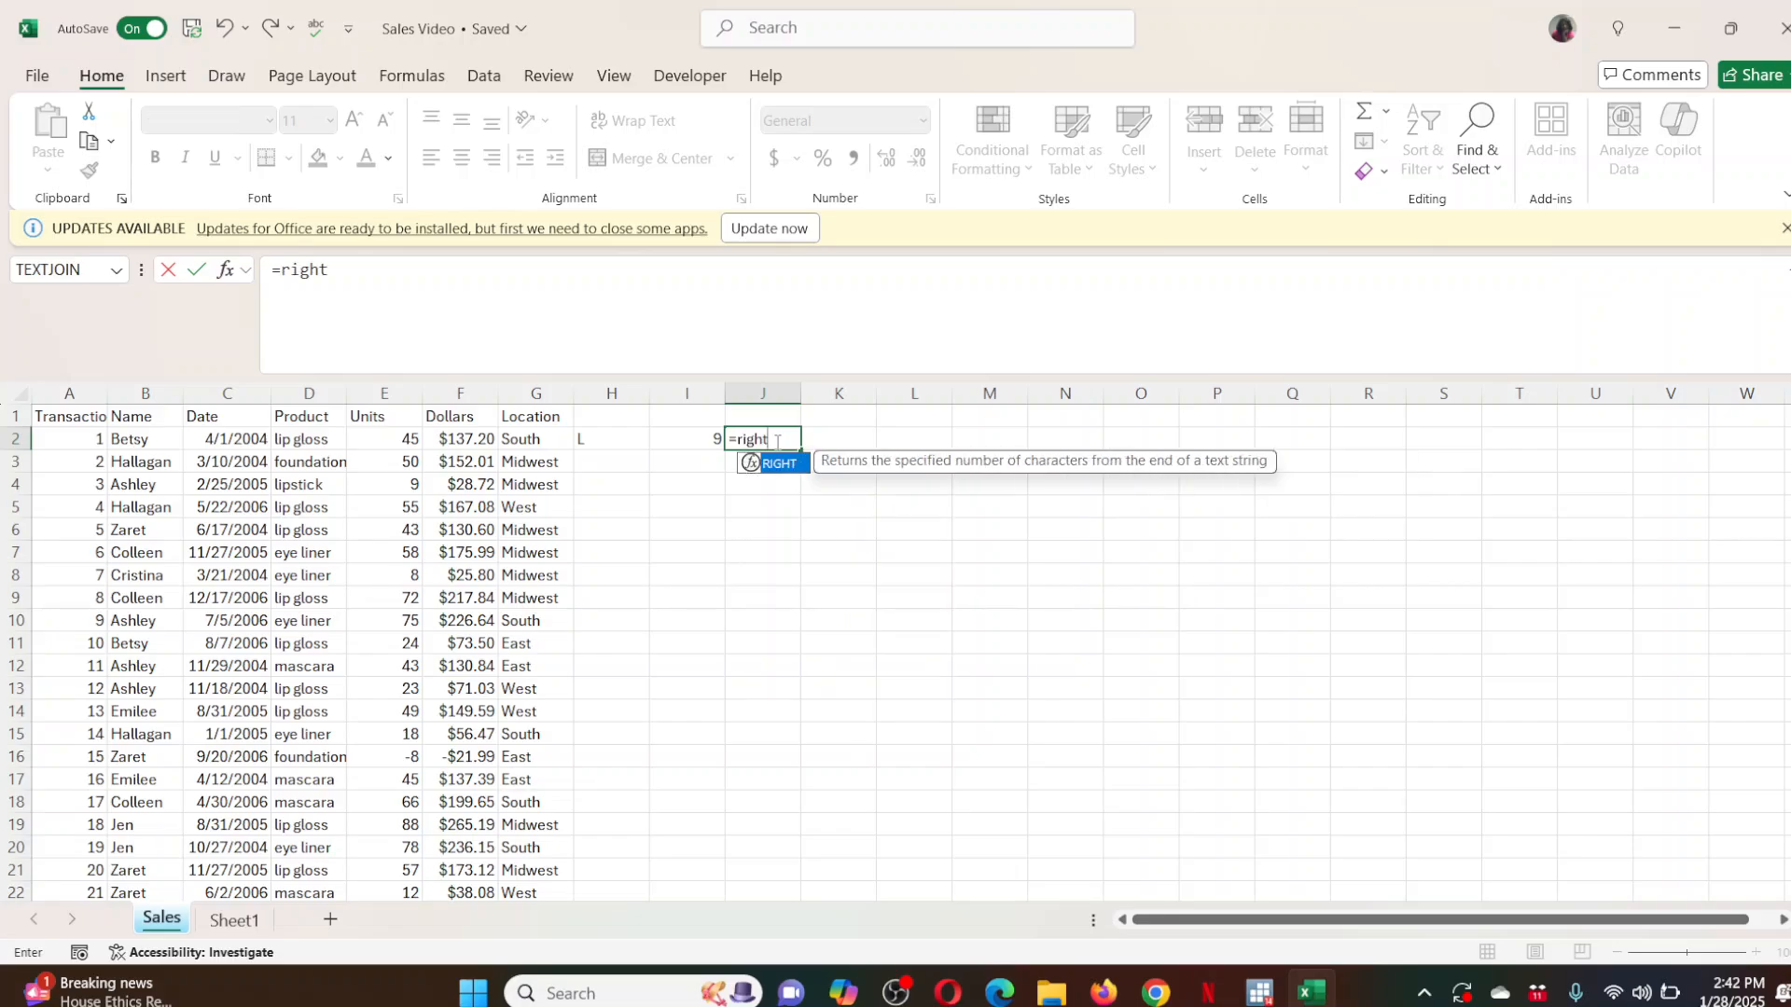
{"action": "type", "text": "("}
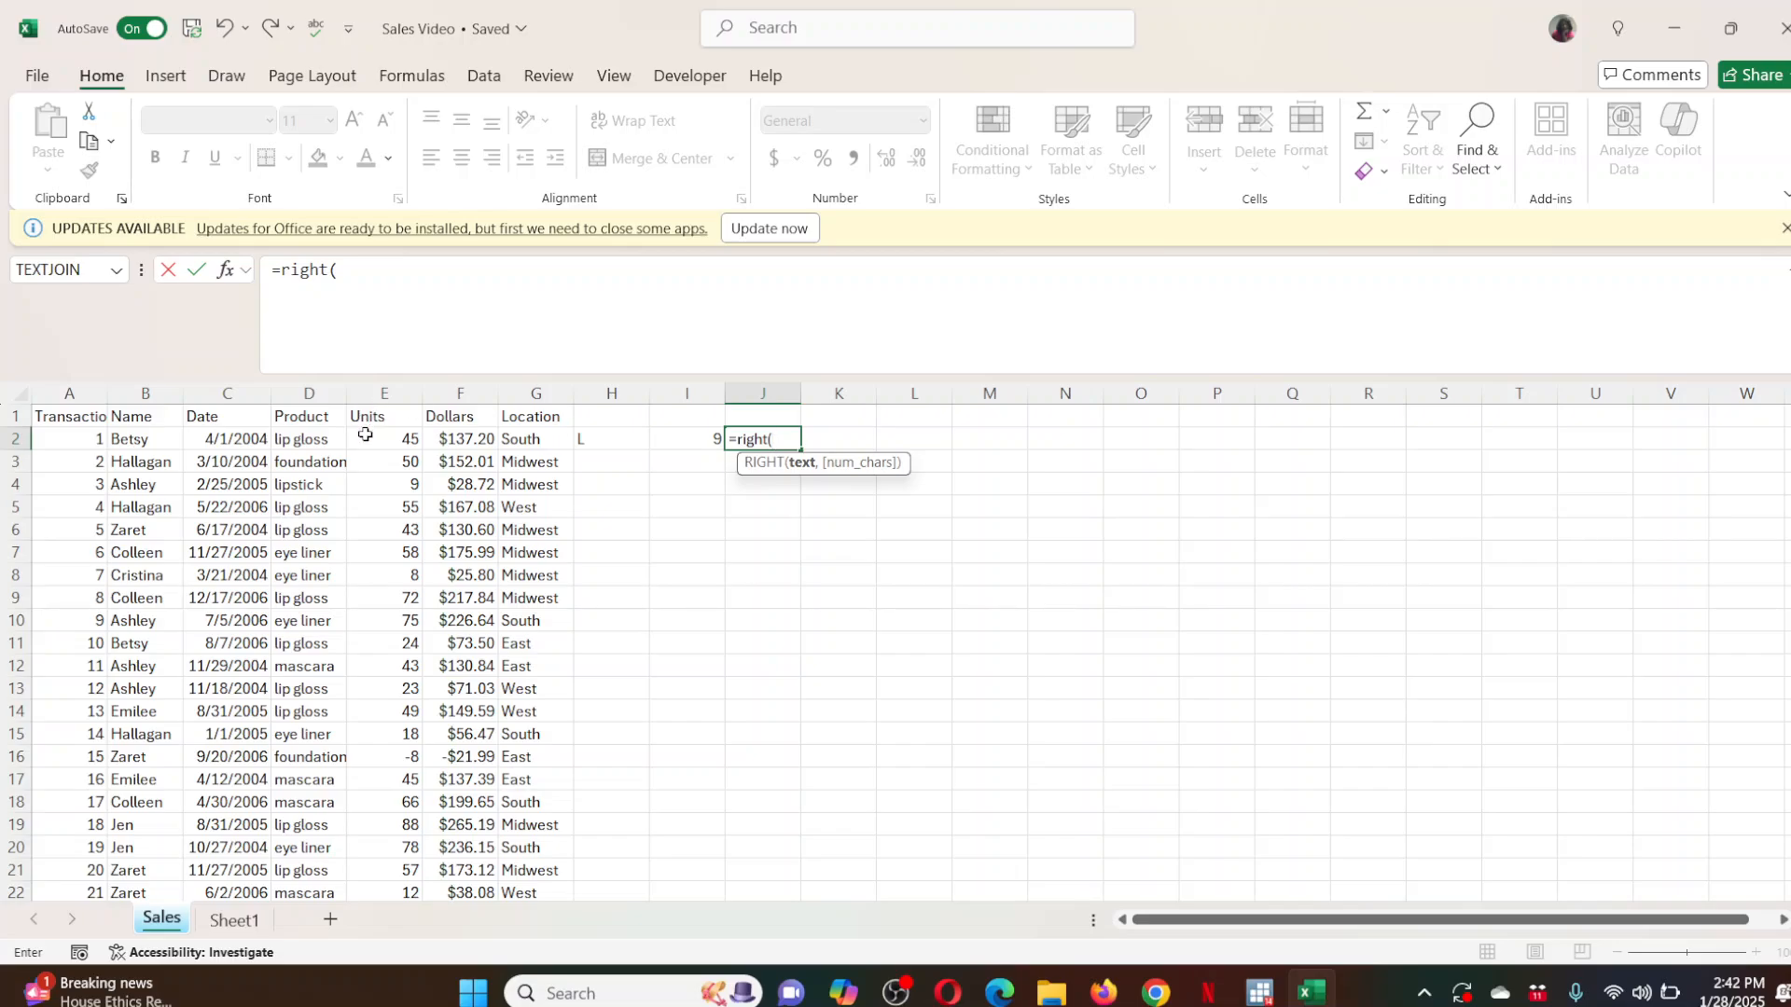
{"action": "left_click", "coordinate": [307, 439]}
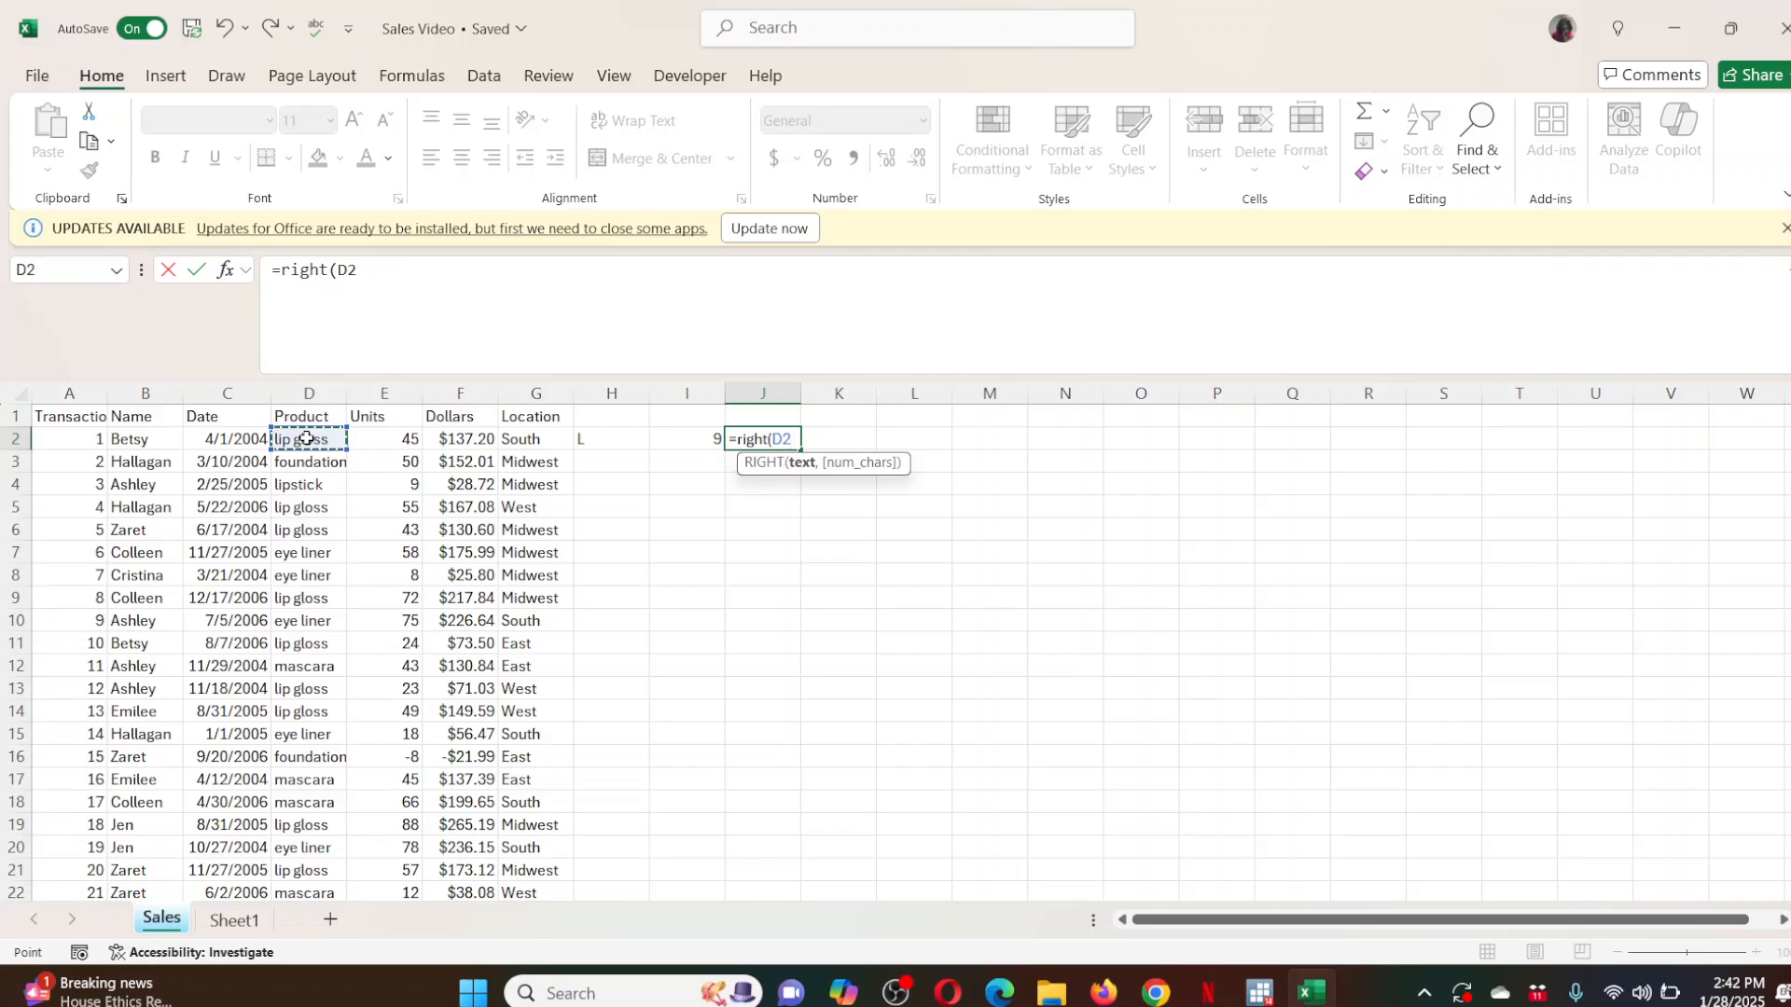
{"action": "type", "text": ","}
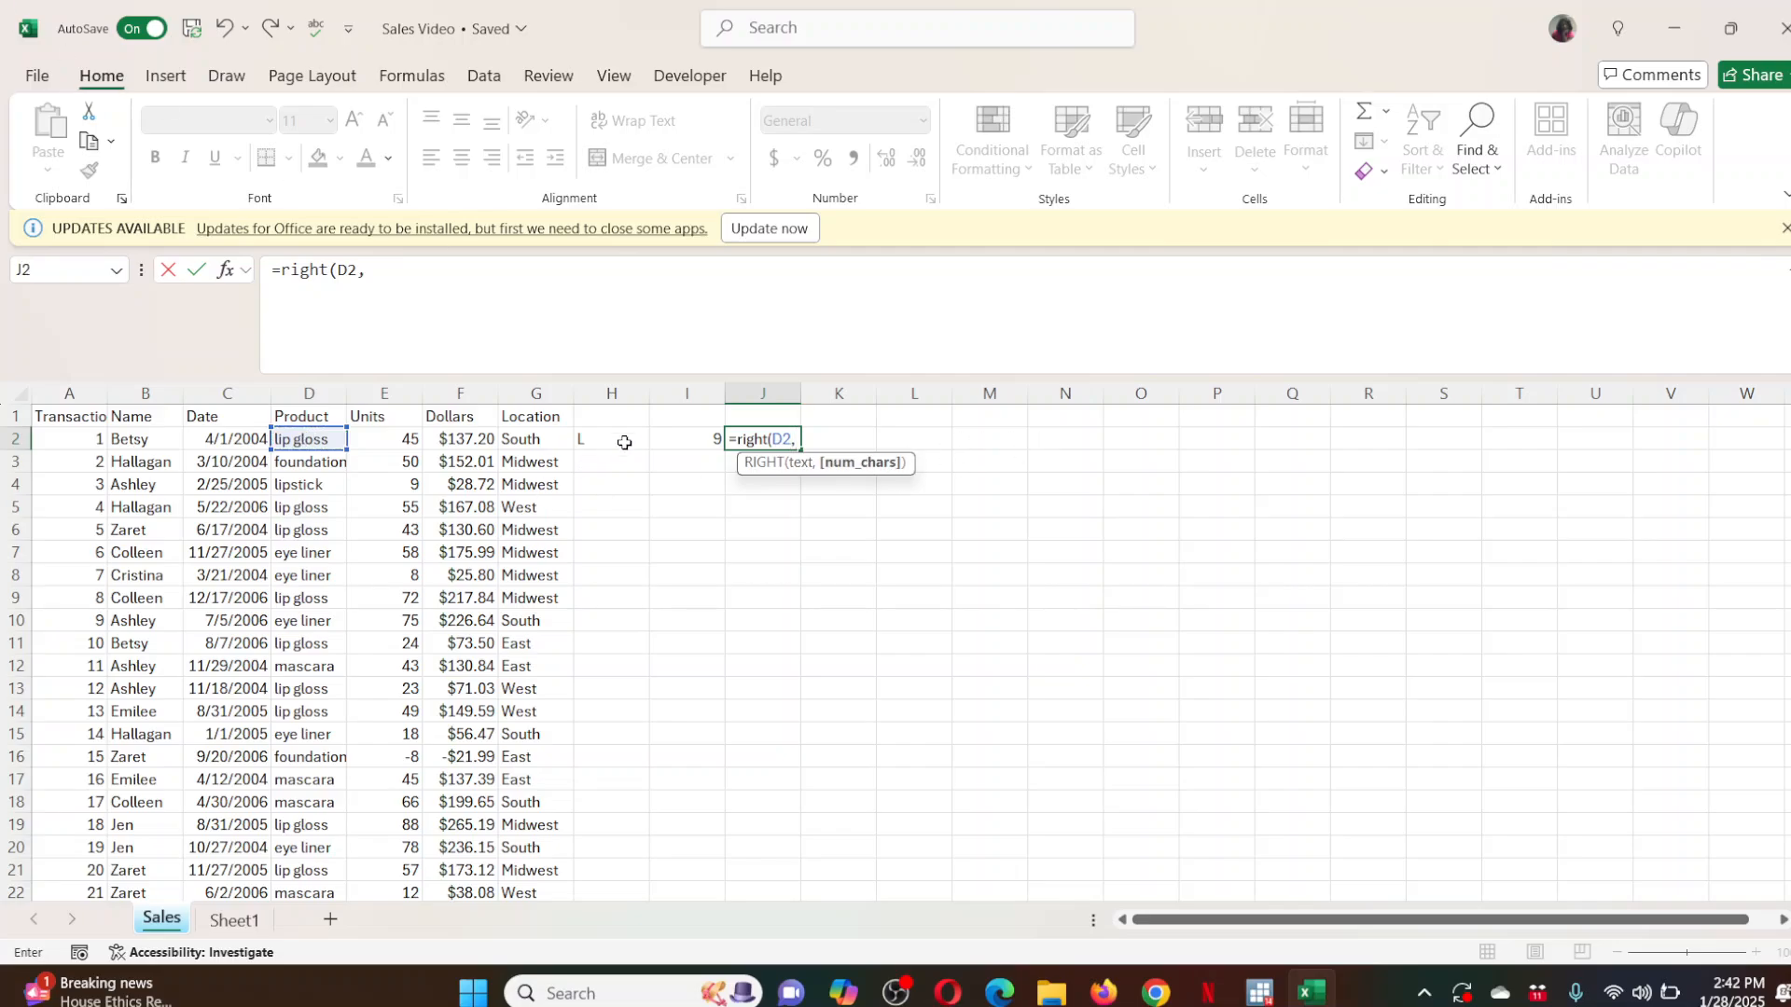
{"action": "left_click", "coordinate": [663, 438]}
{"action": "type", "text": "-"}
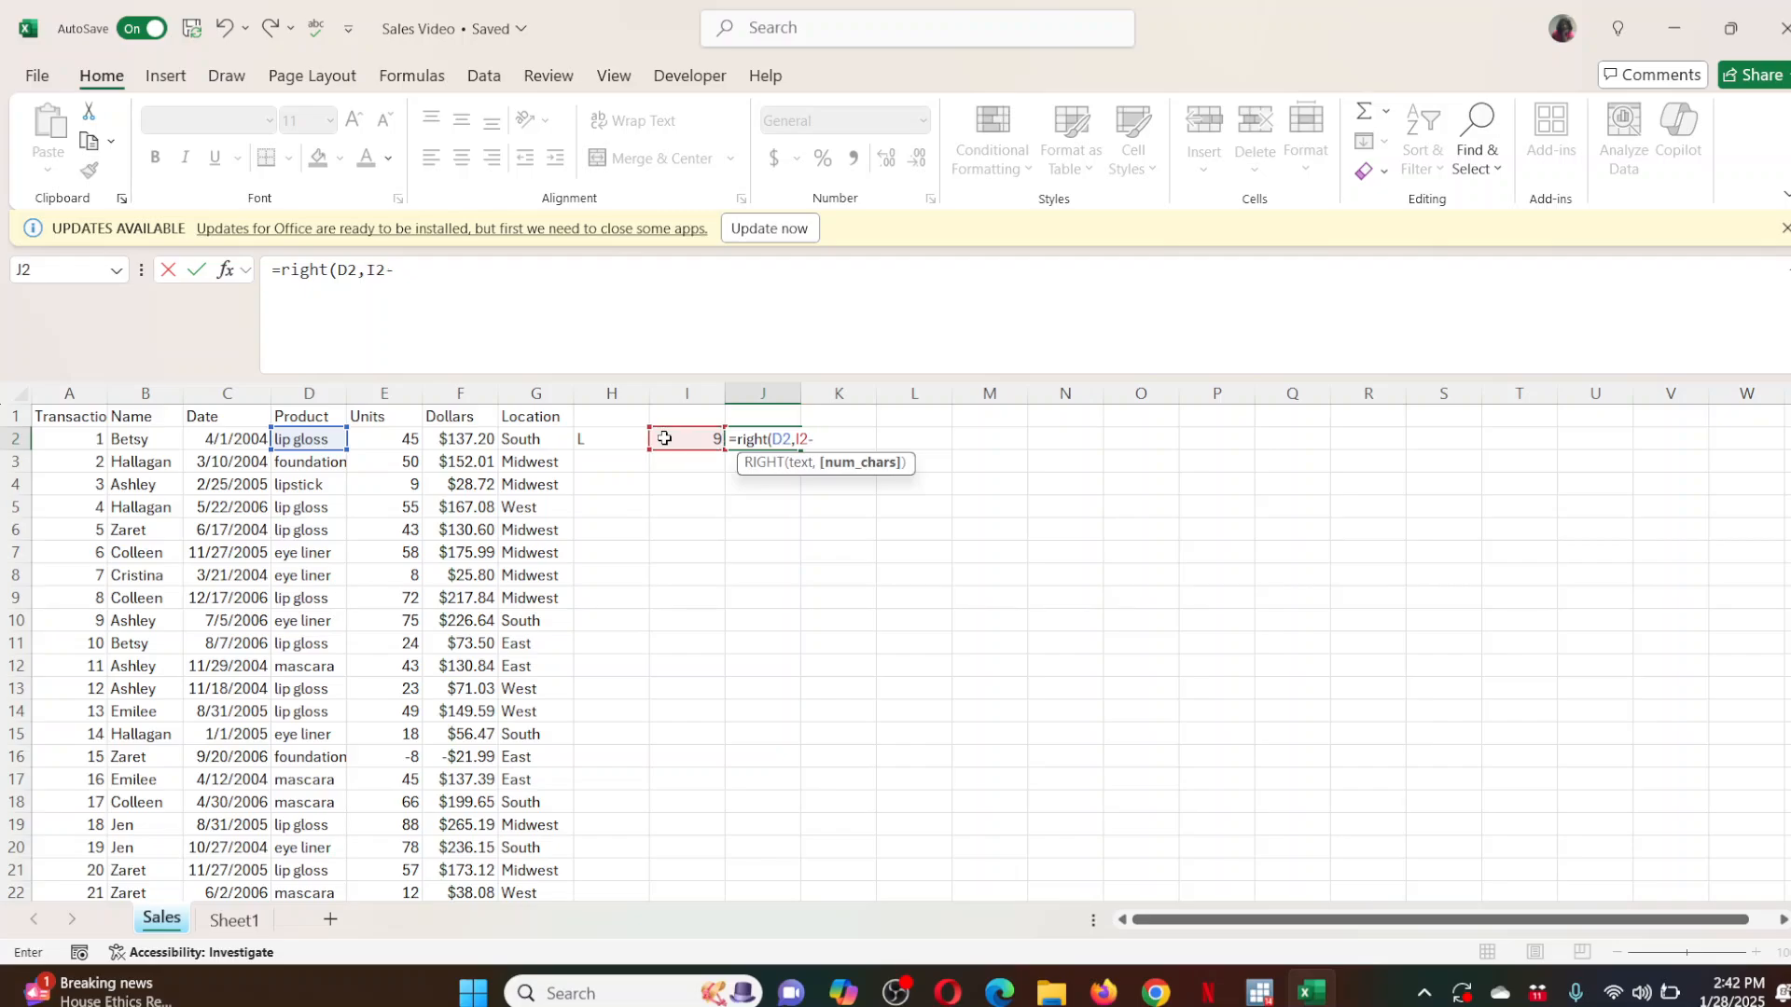
{"action": "type", "text": "1)"}
{"action": "key", "text": "Return"}
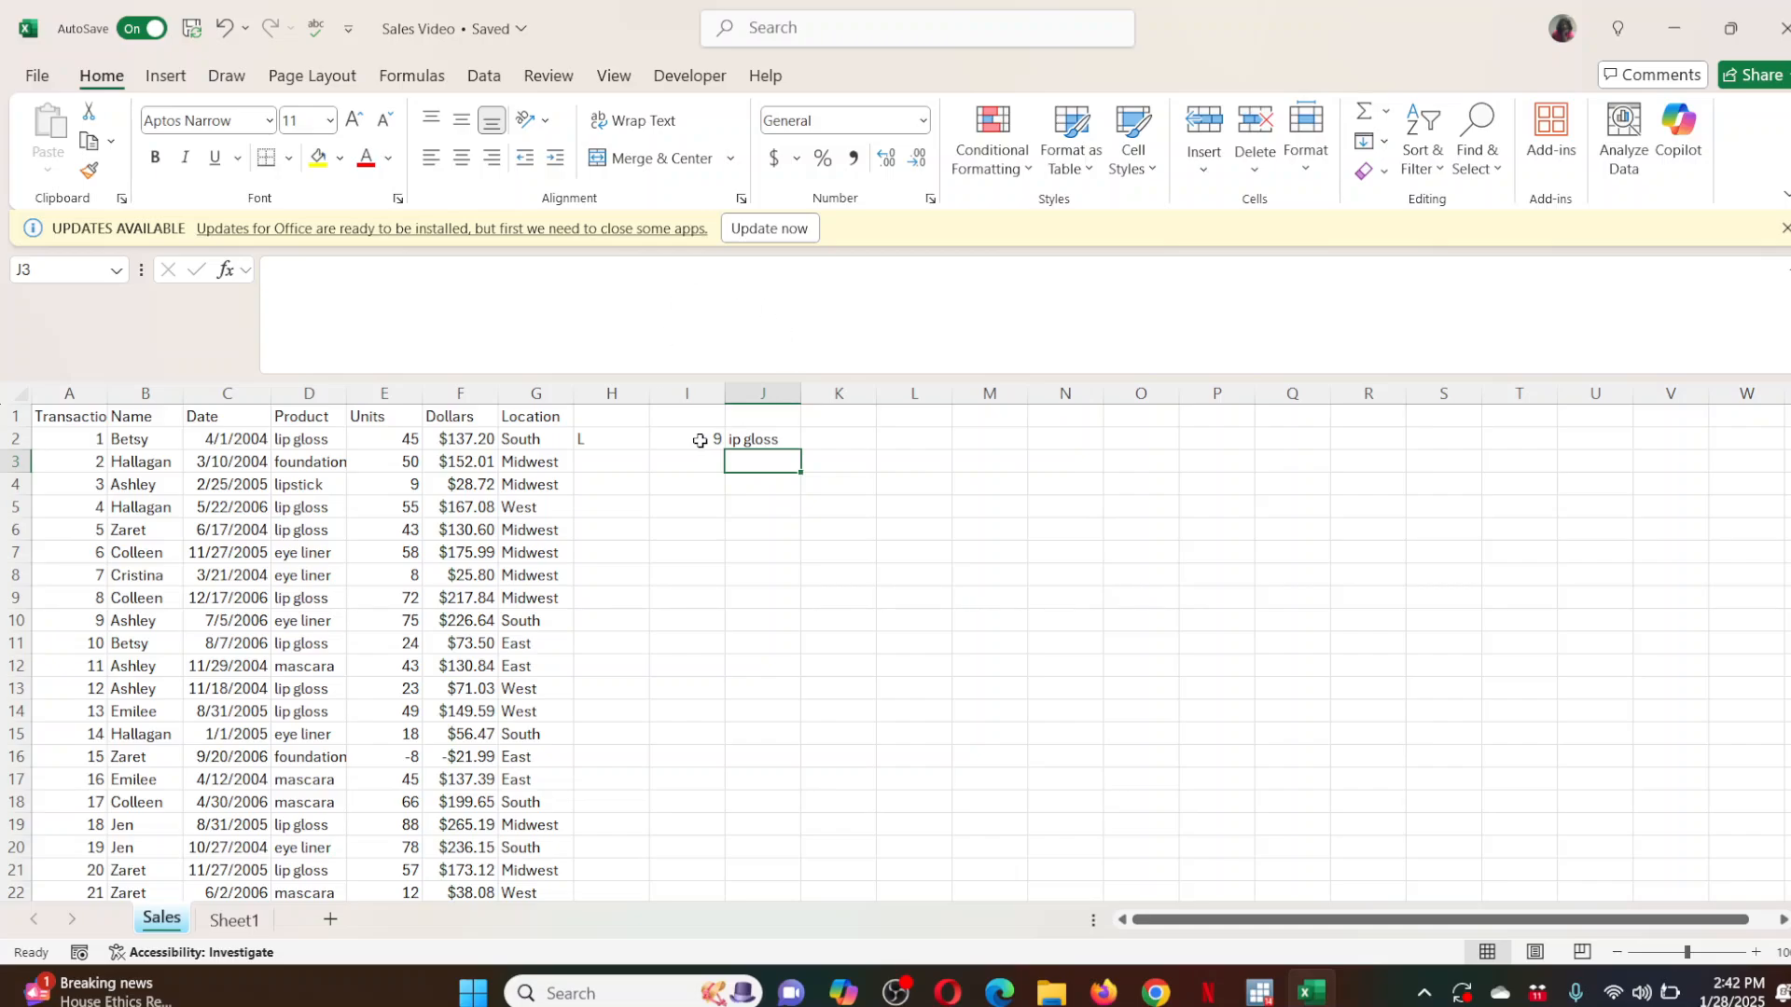
Clear the helper formulas from cells I2 and J2.
{"action": "left_click_drag", "start_coordinate": [704, 440], "coordinate": [791, 444]}
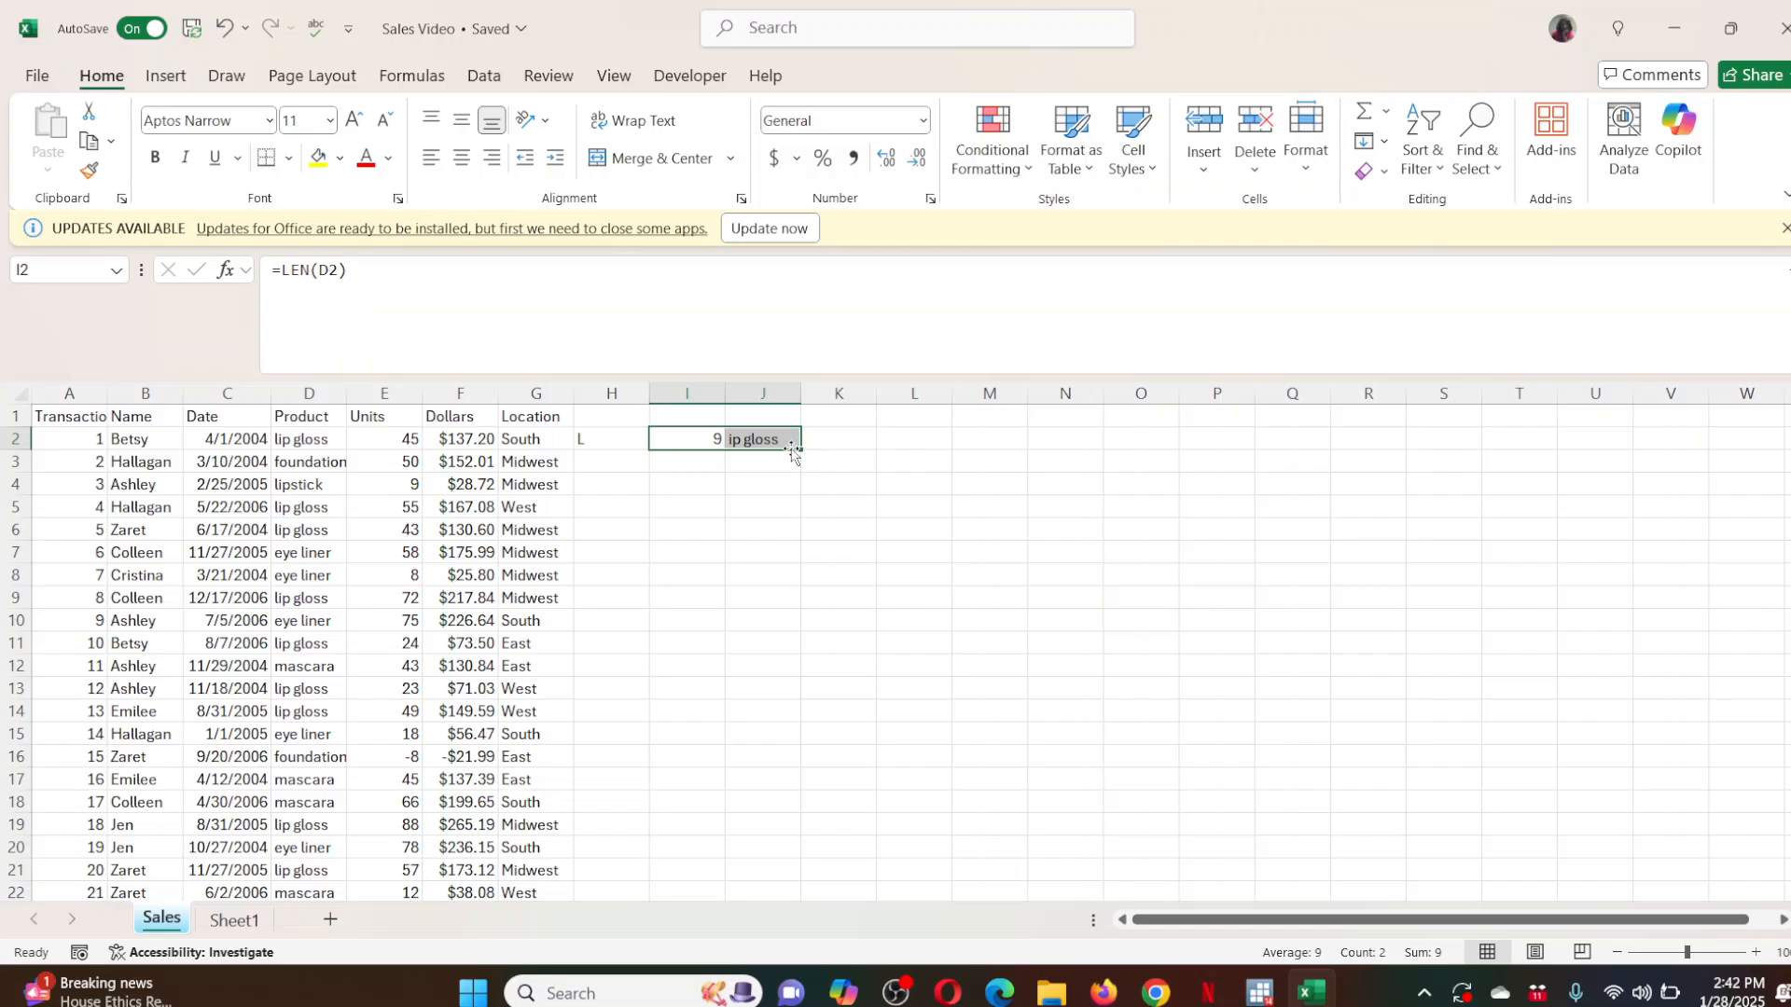
{"action": "key", "text": "BackSpace"}
{"action": "left_click", "coordinate": [764, 435]}
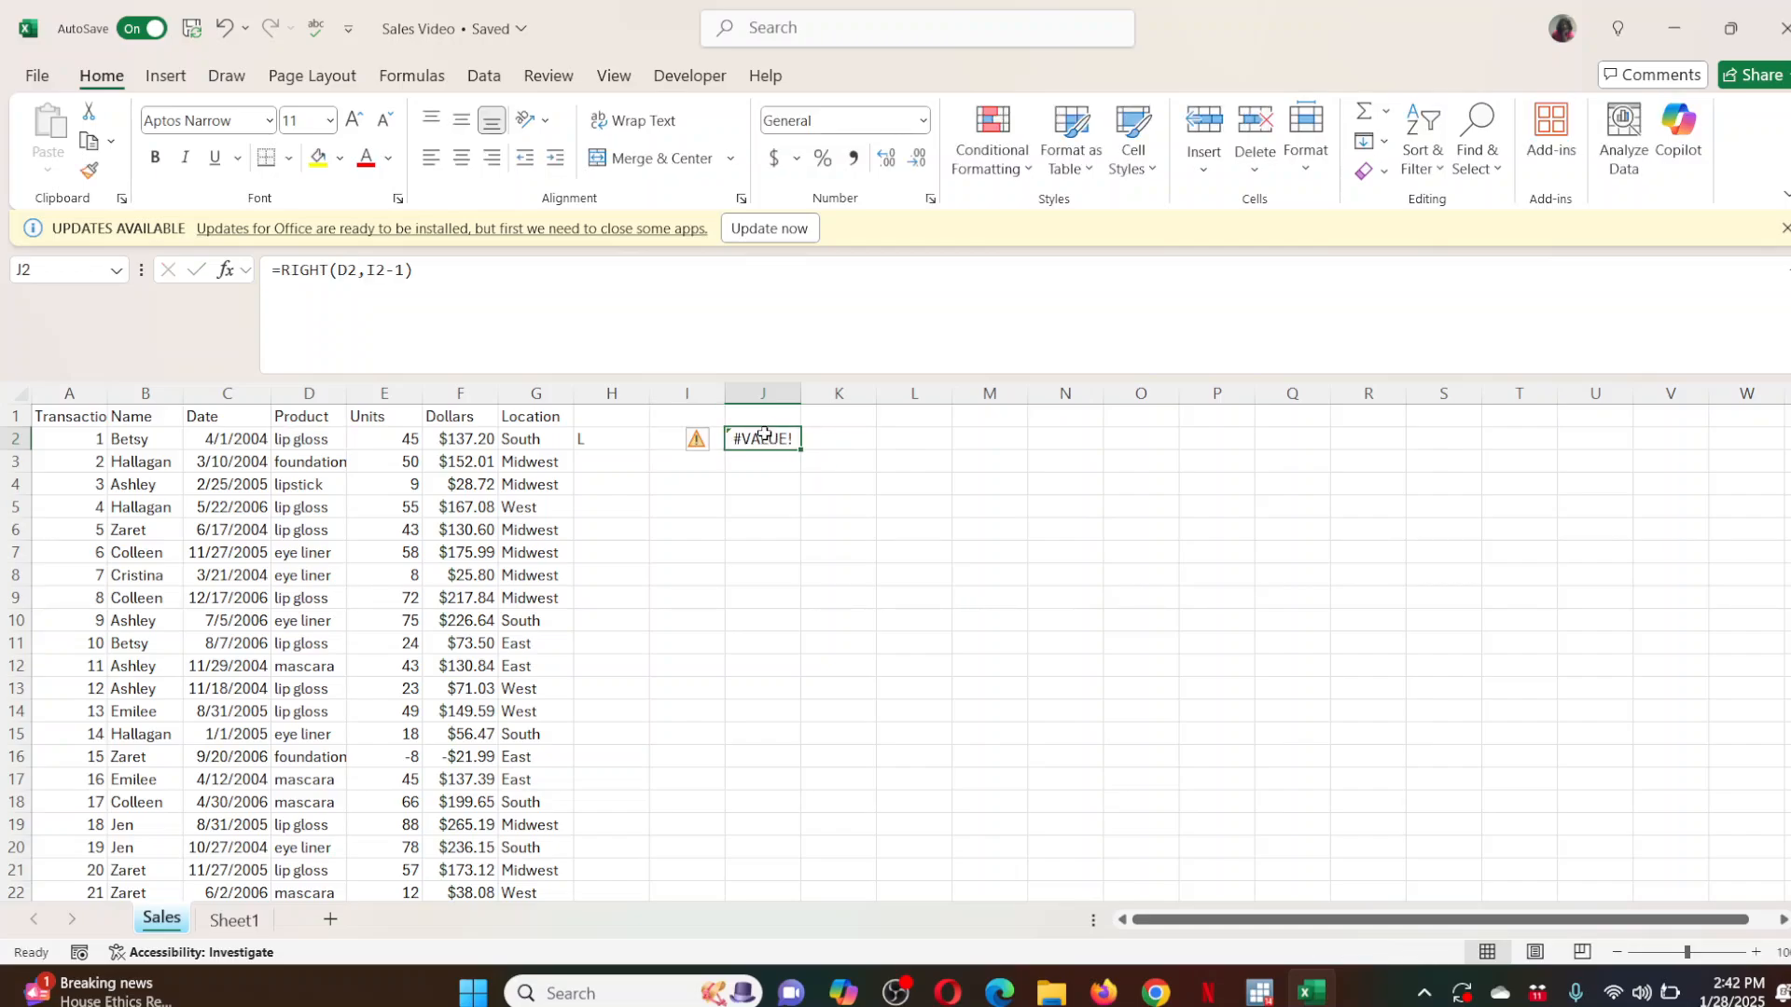
{"action": "key", "text": "BackSpace"}
Extend the formula in cell H2 to =UPPER(LEFT(D2,1))&RIGHT(D2,LEN(D2)-1), joining the capitalized first letter to the rest of the product name.
{"action": "left_click", "coordinate": [599, 438]}
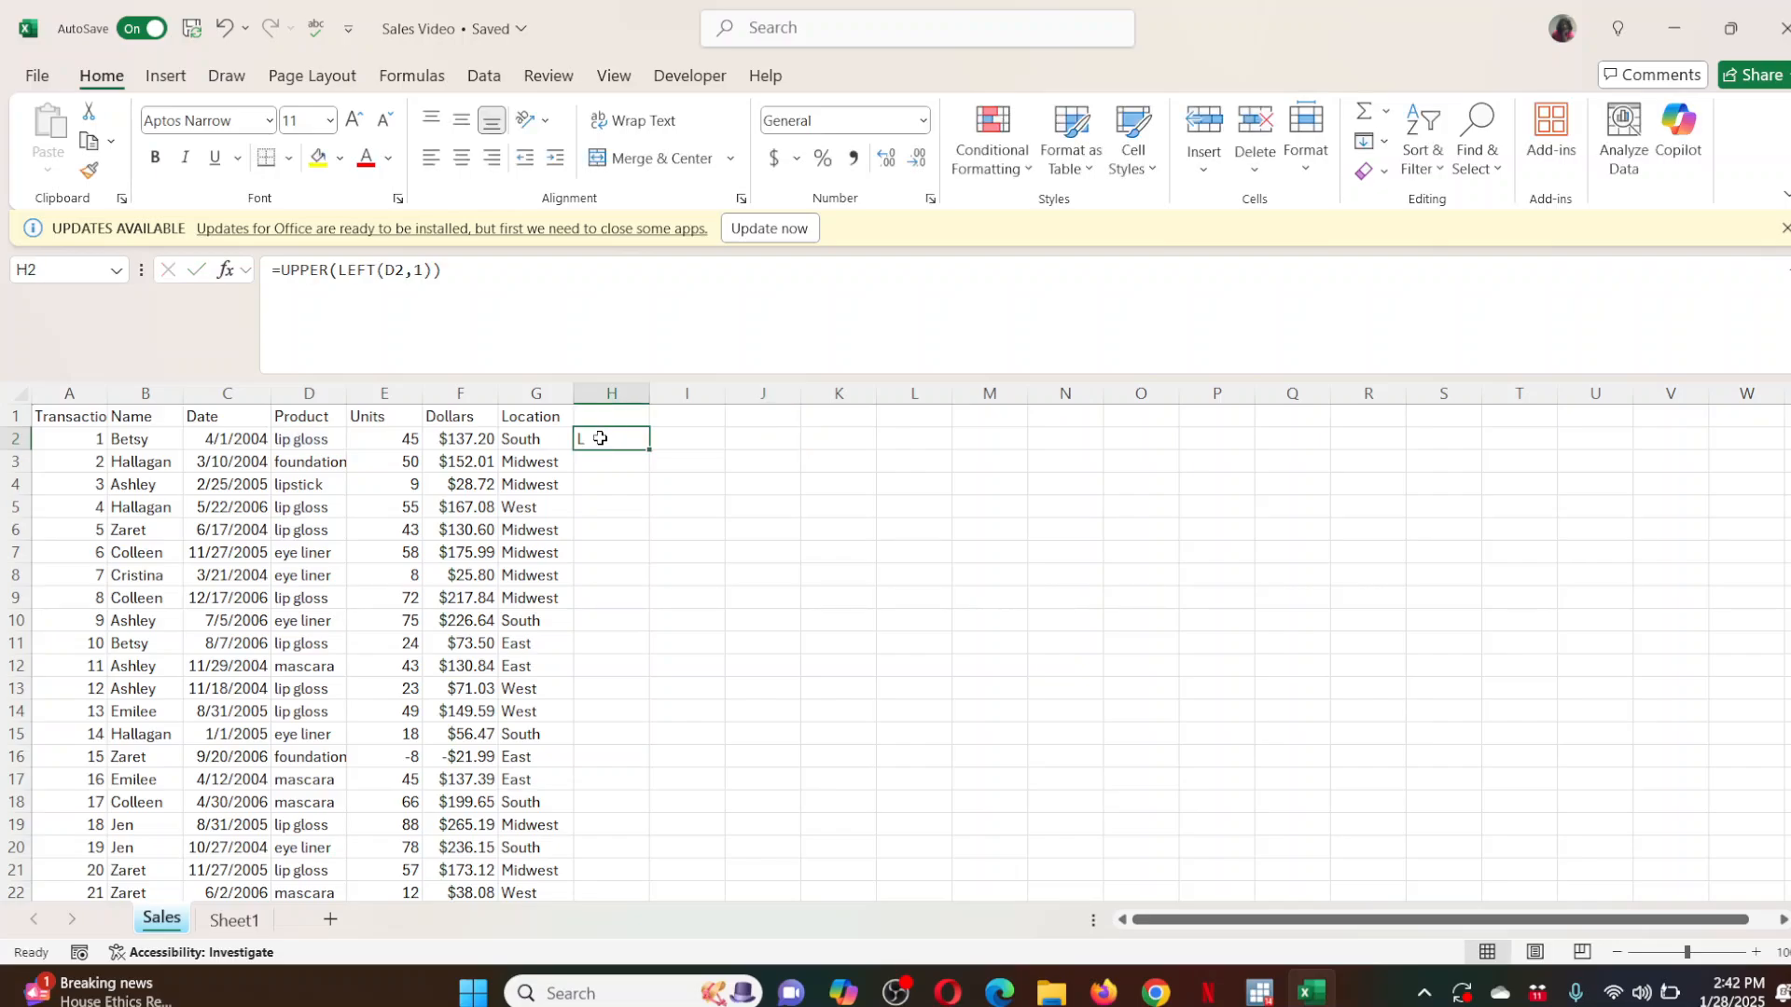
{"action": "left_click", "coordinate": [481, 270]}
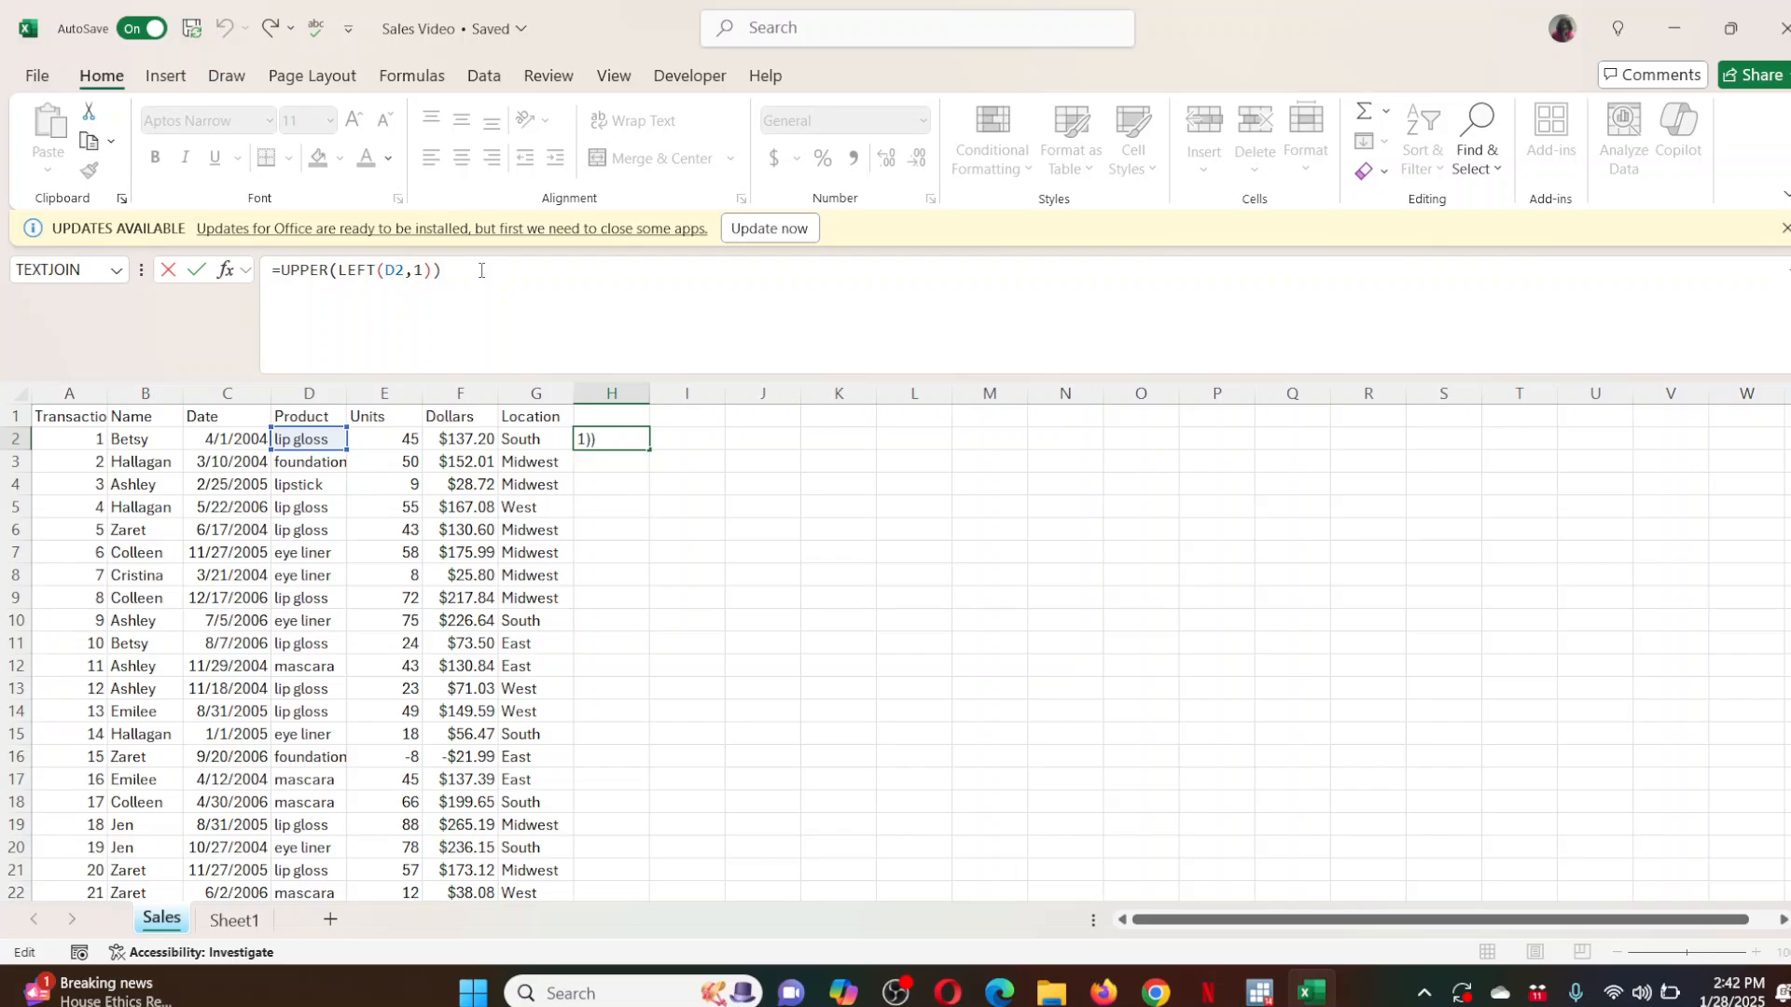
{"action": "type", "text": "&"}
{"action": "type", "text": "righ"}
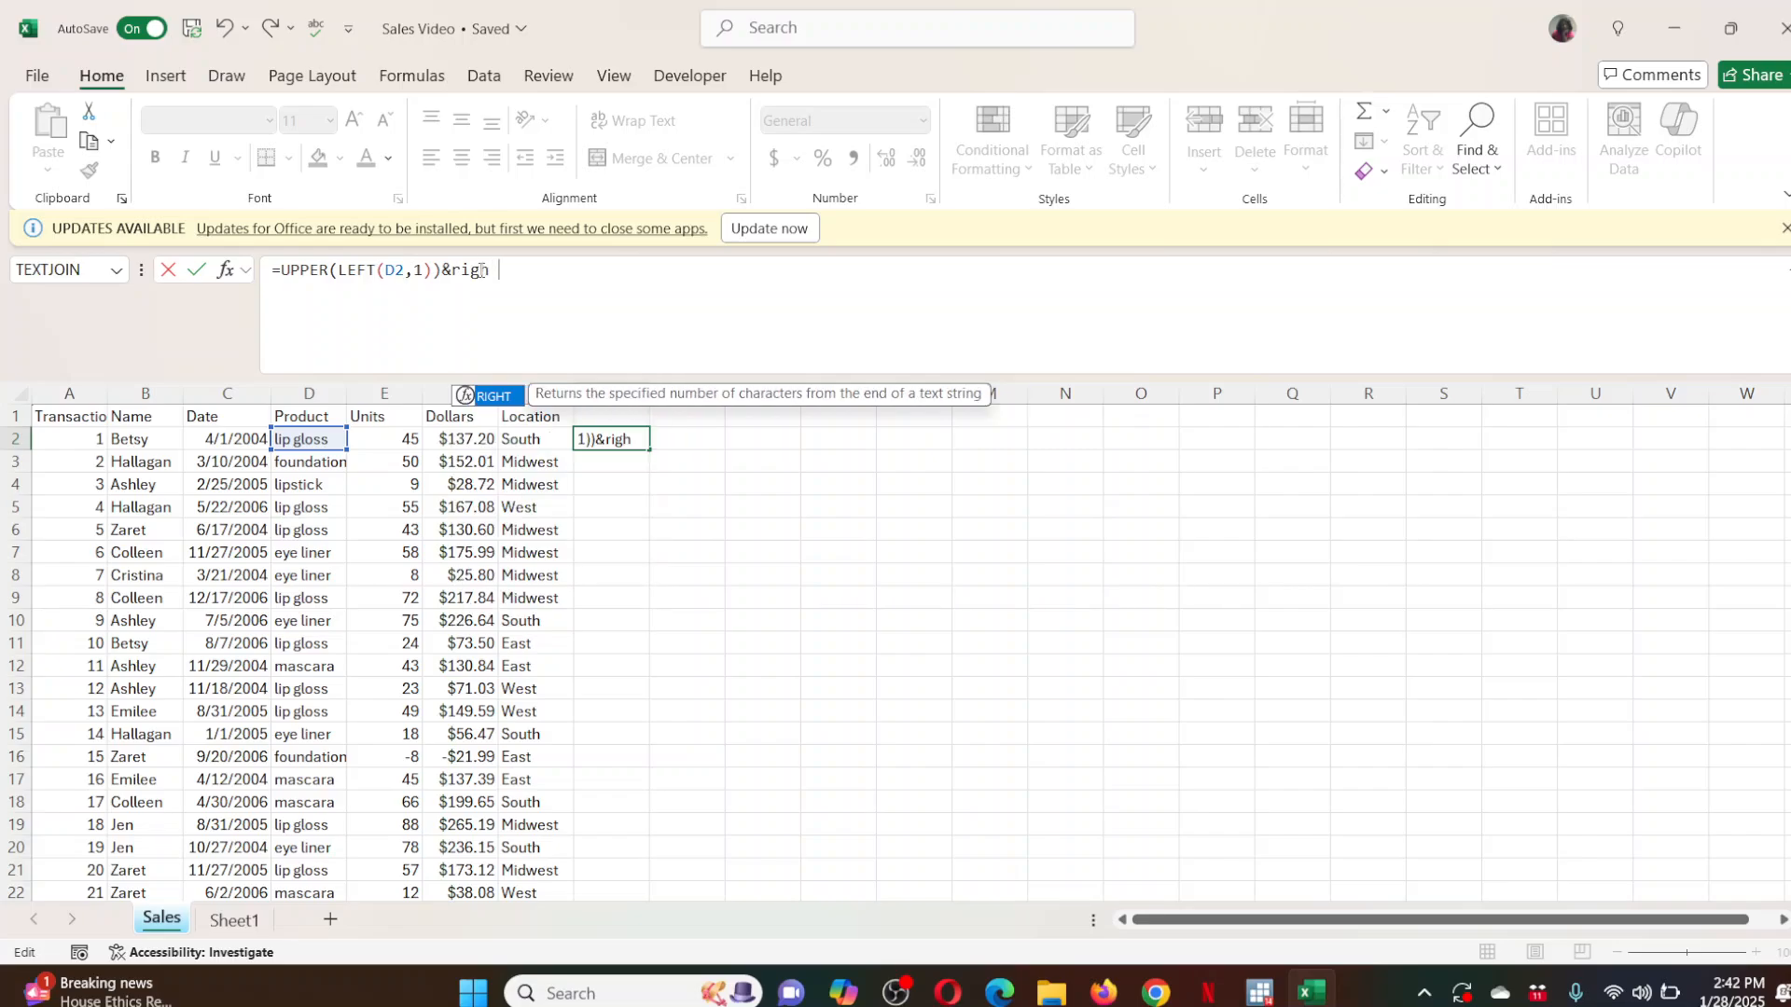
{"action": "type", "text": "t("}
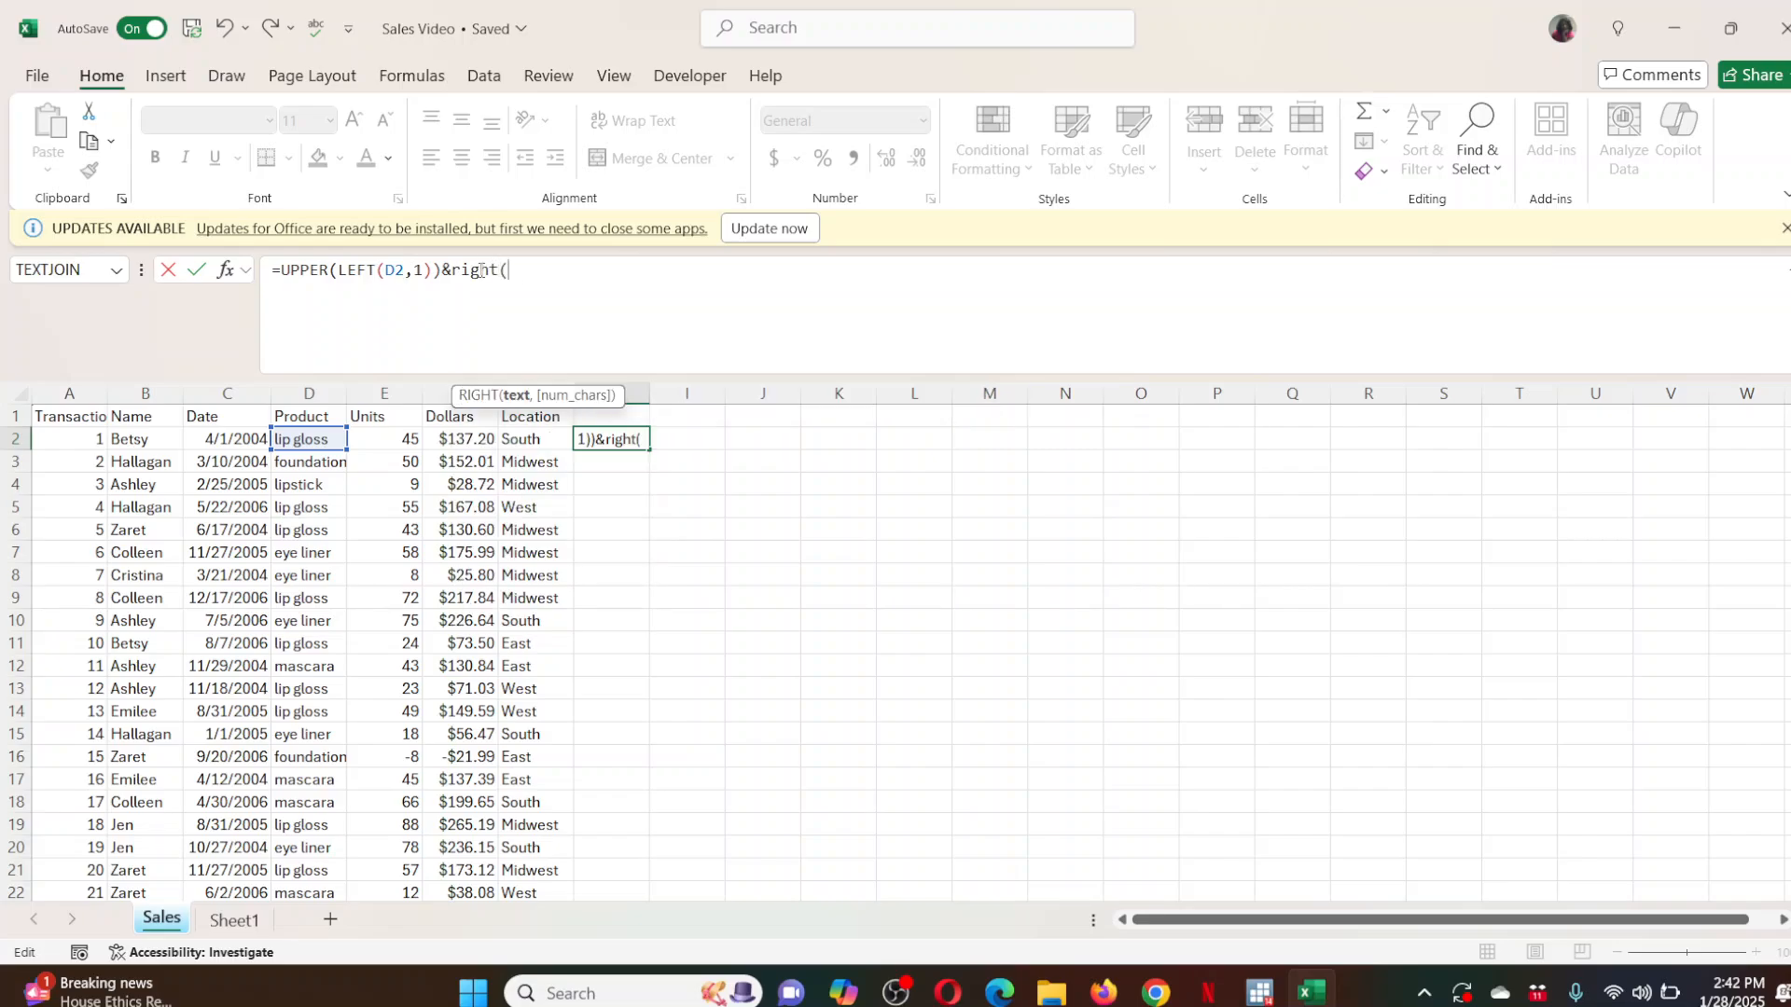
{"action": "left_click", "coordinate": [313, 438]}
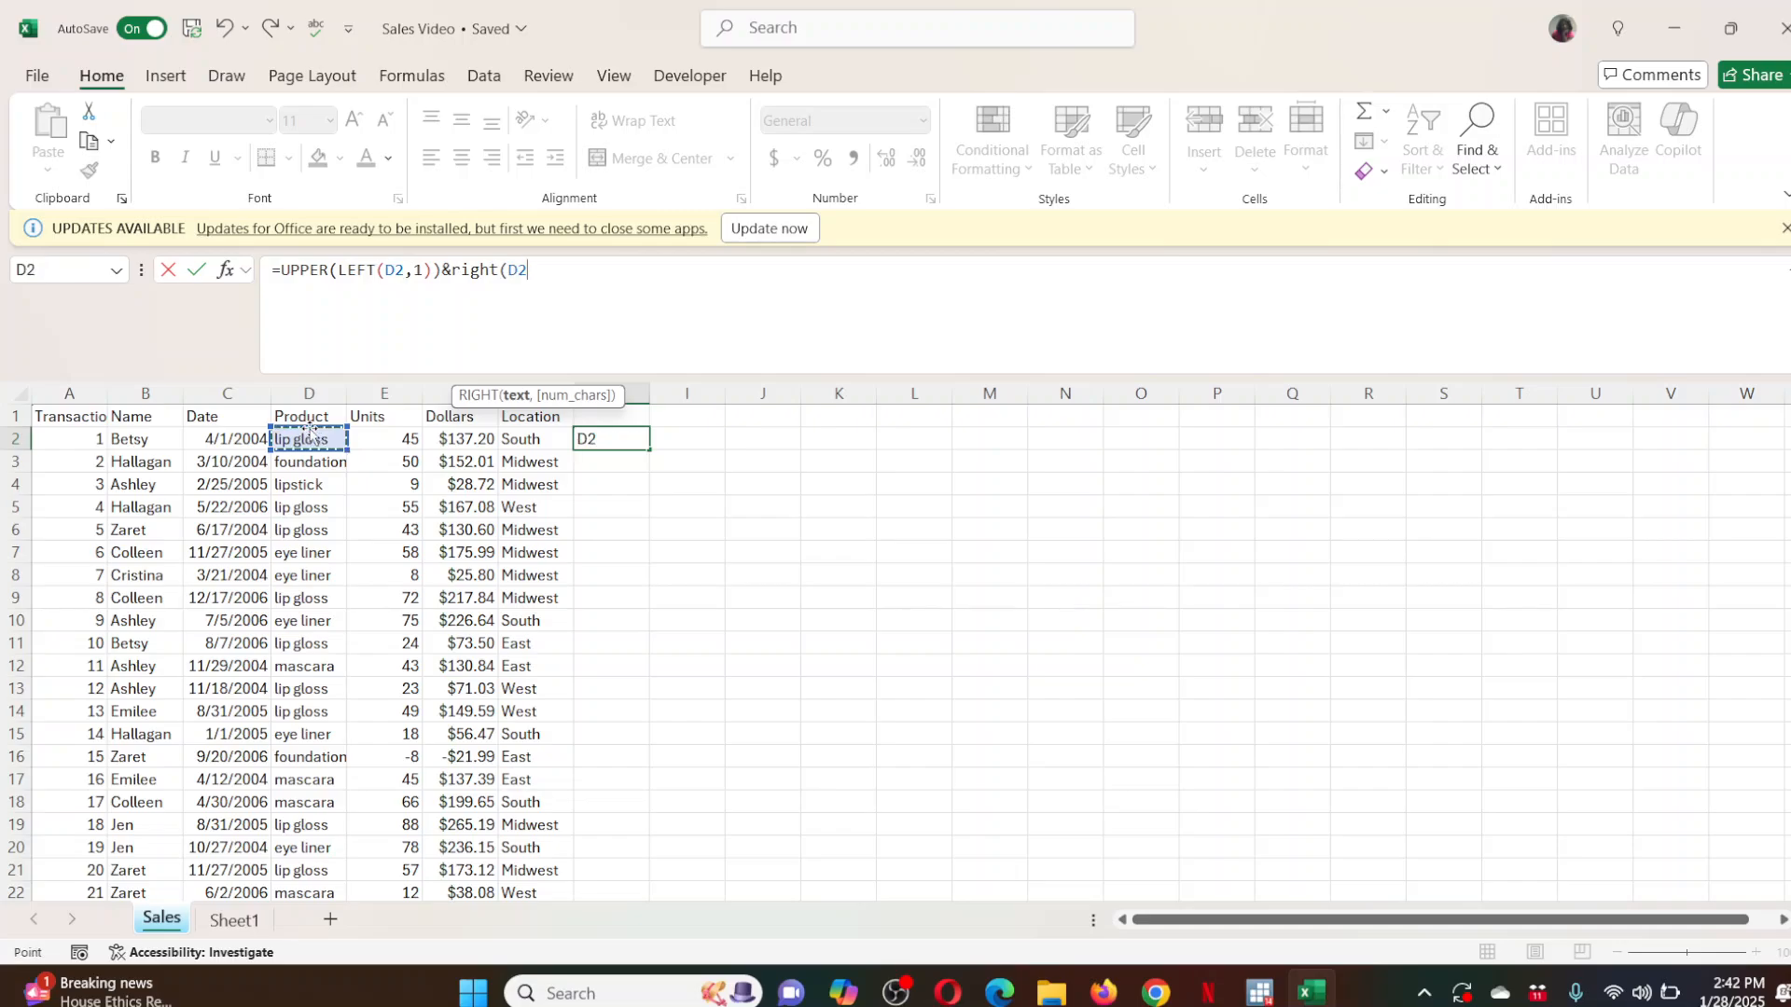
{"action": "type", "text": ",len"}
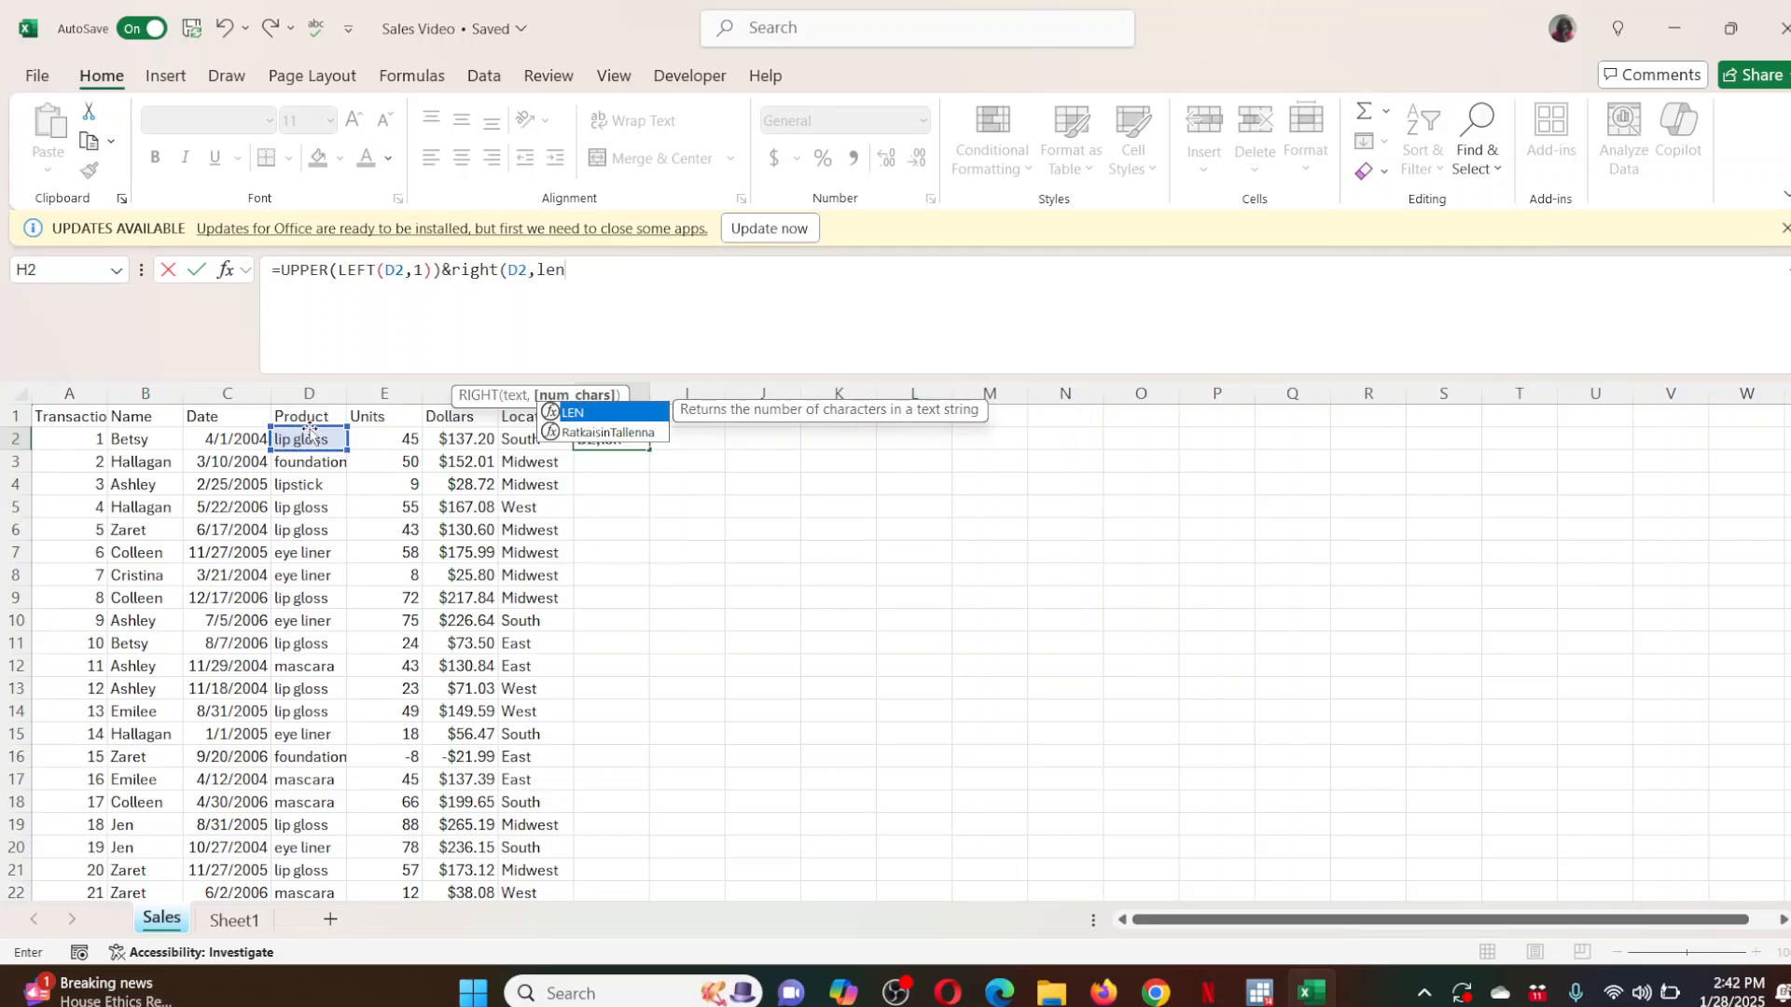
{"action": "type", "text": "("}
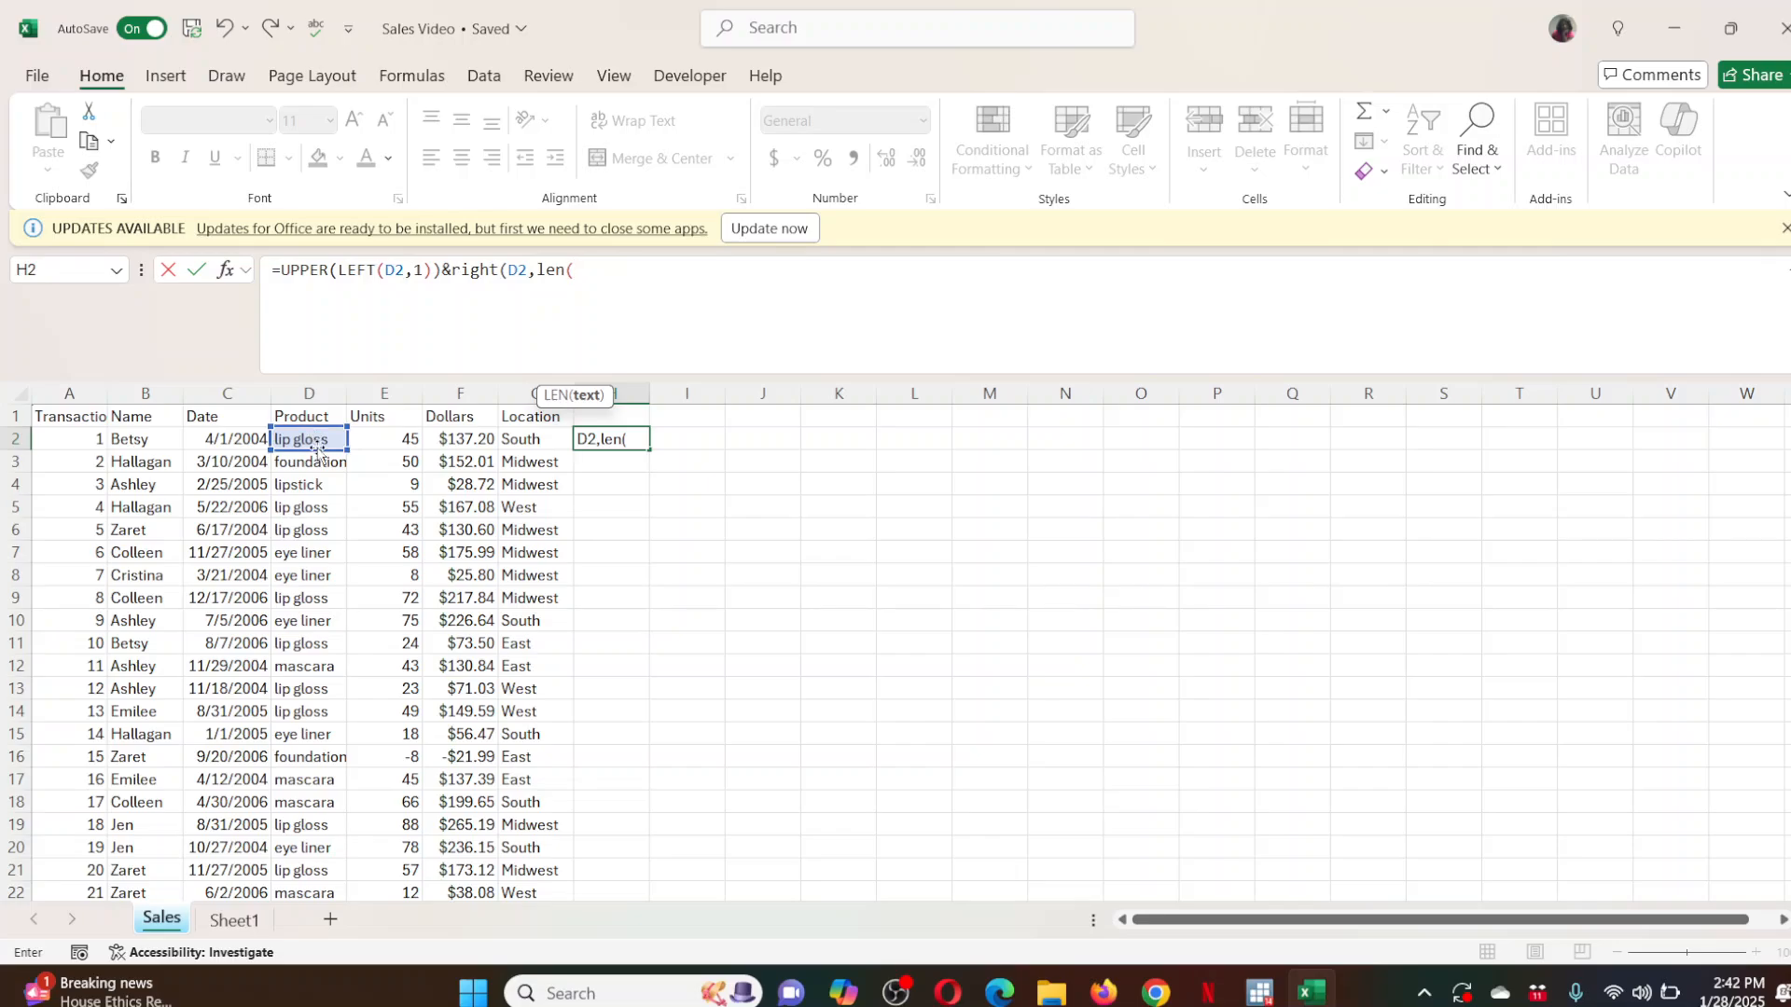
{"action": "left_click", "coordinate": [312, 438]}
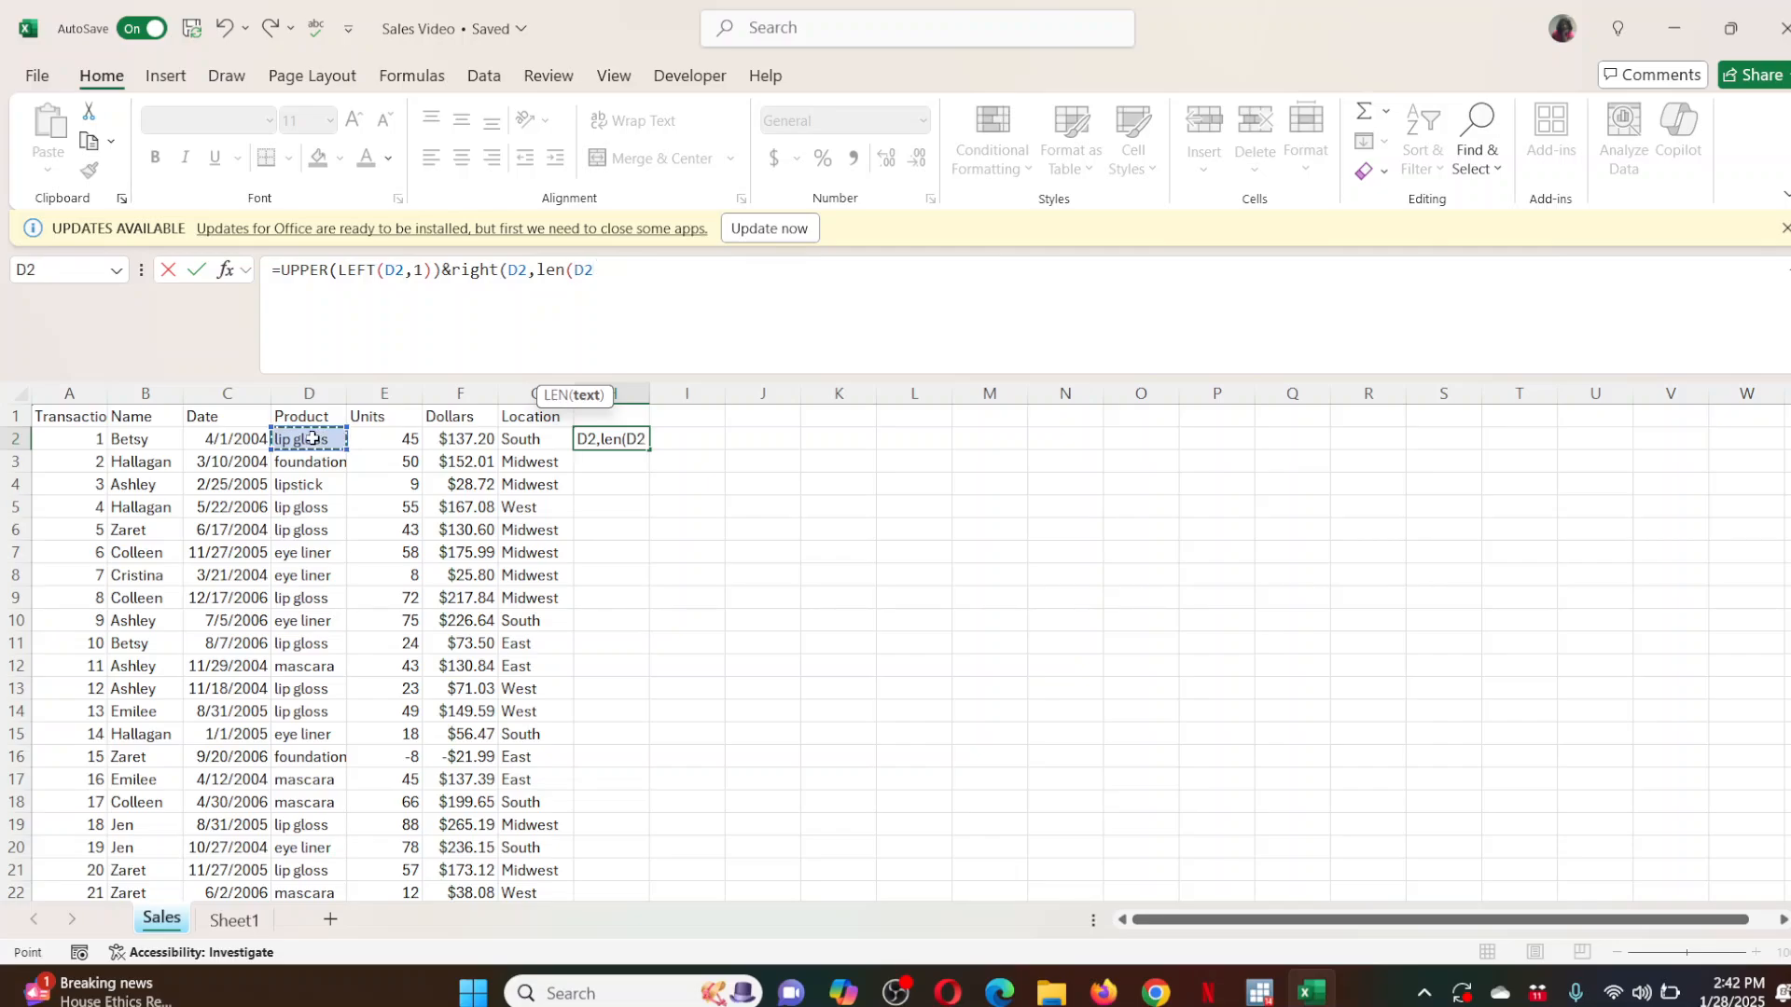
{"action": "type", "text": ","}
{"action": "key", "text": "BackSpace"}
{"action": "type", "text": ")"}
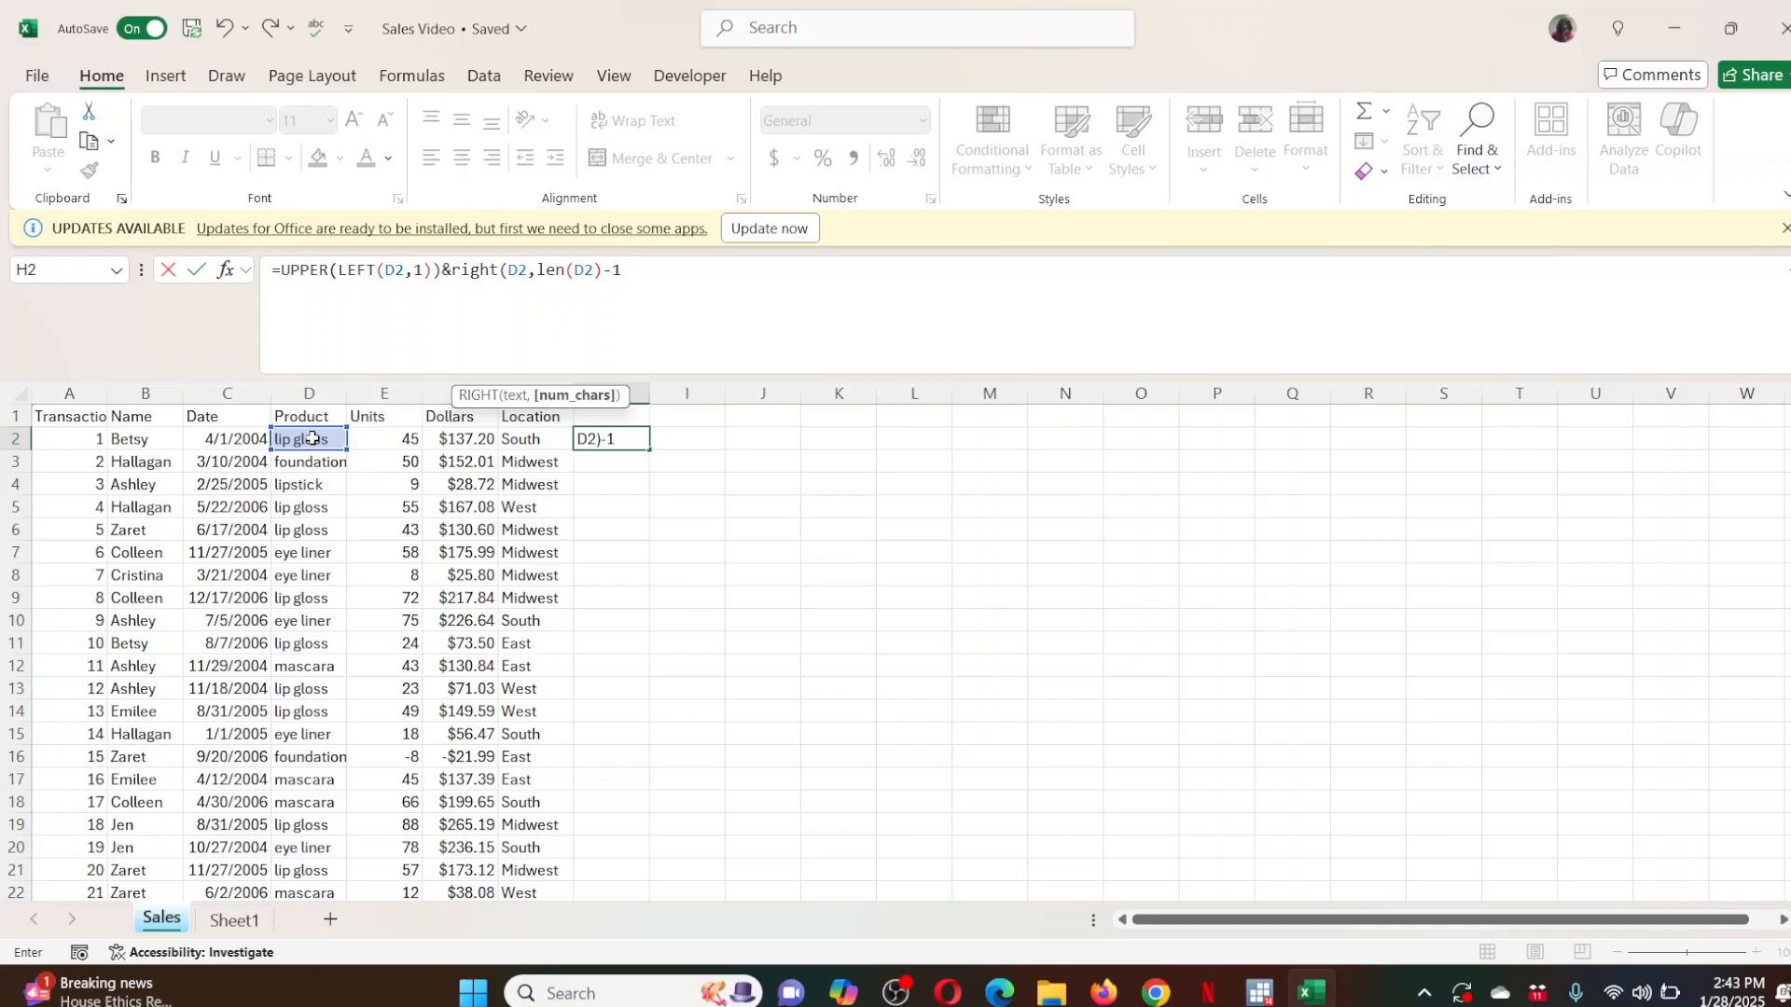
{"action": "type", "text": "-1)"}
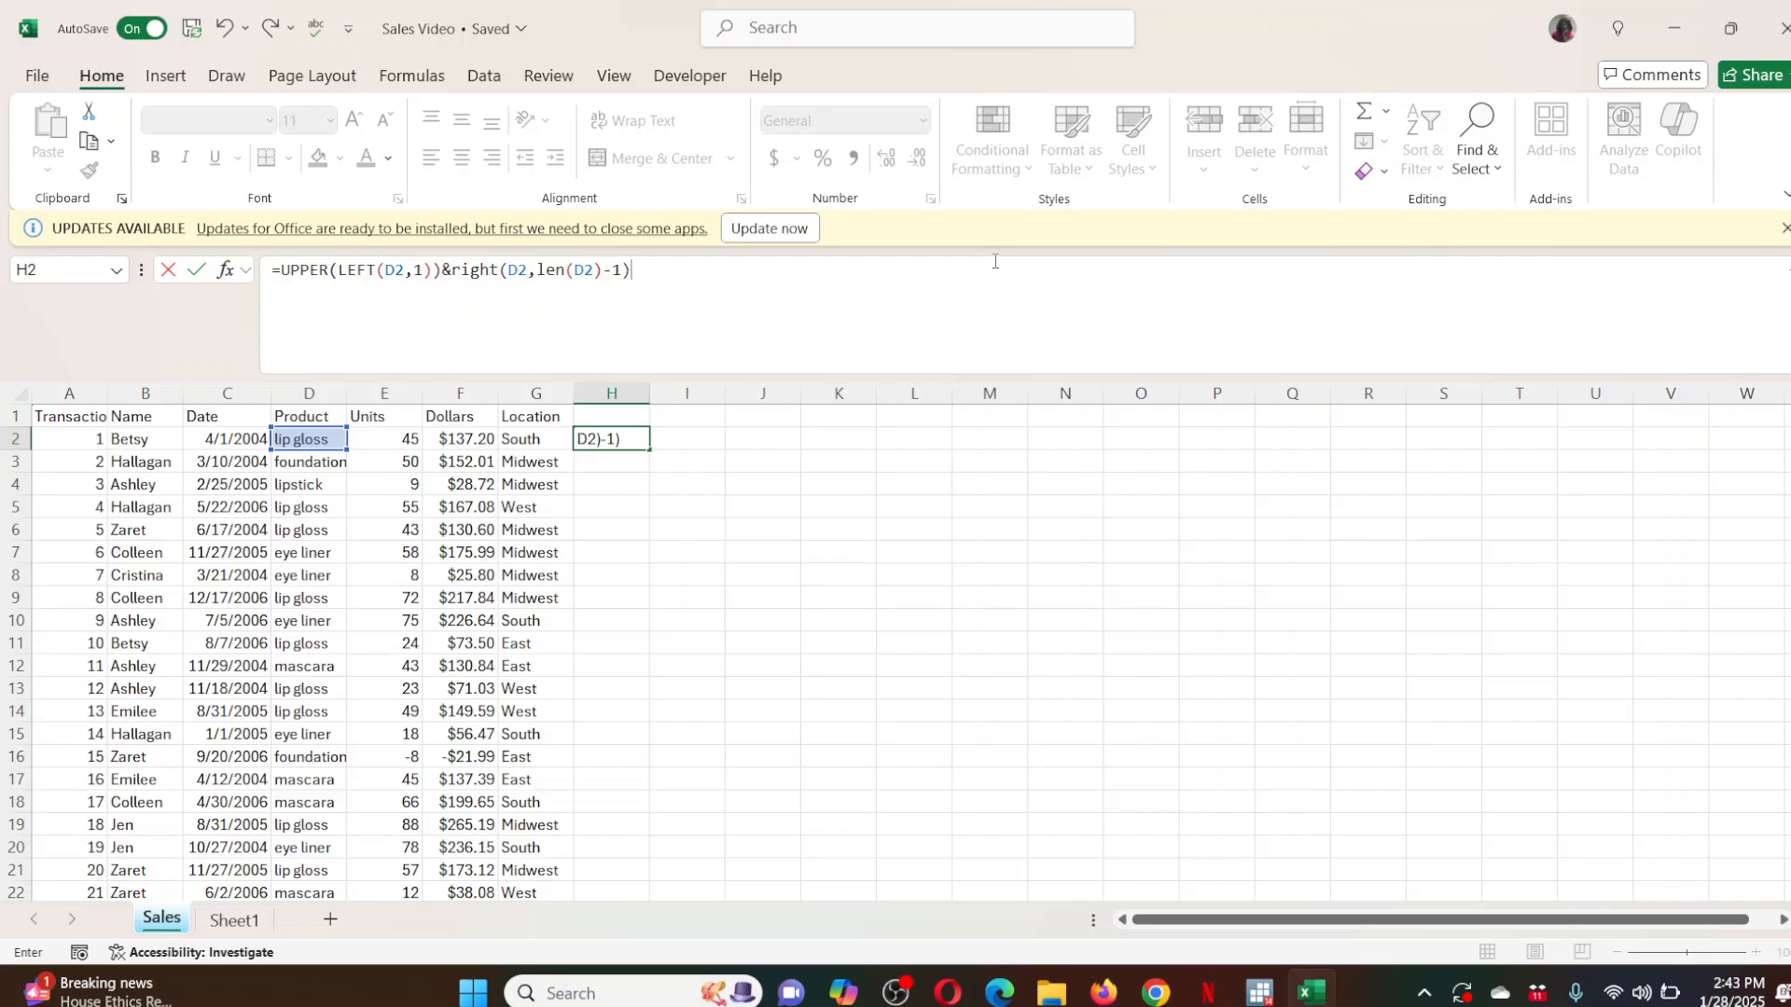
{"action": "key", "text": "Return"}
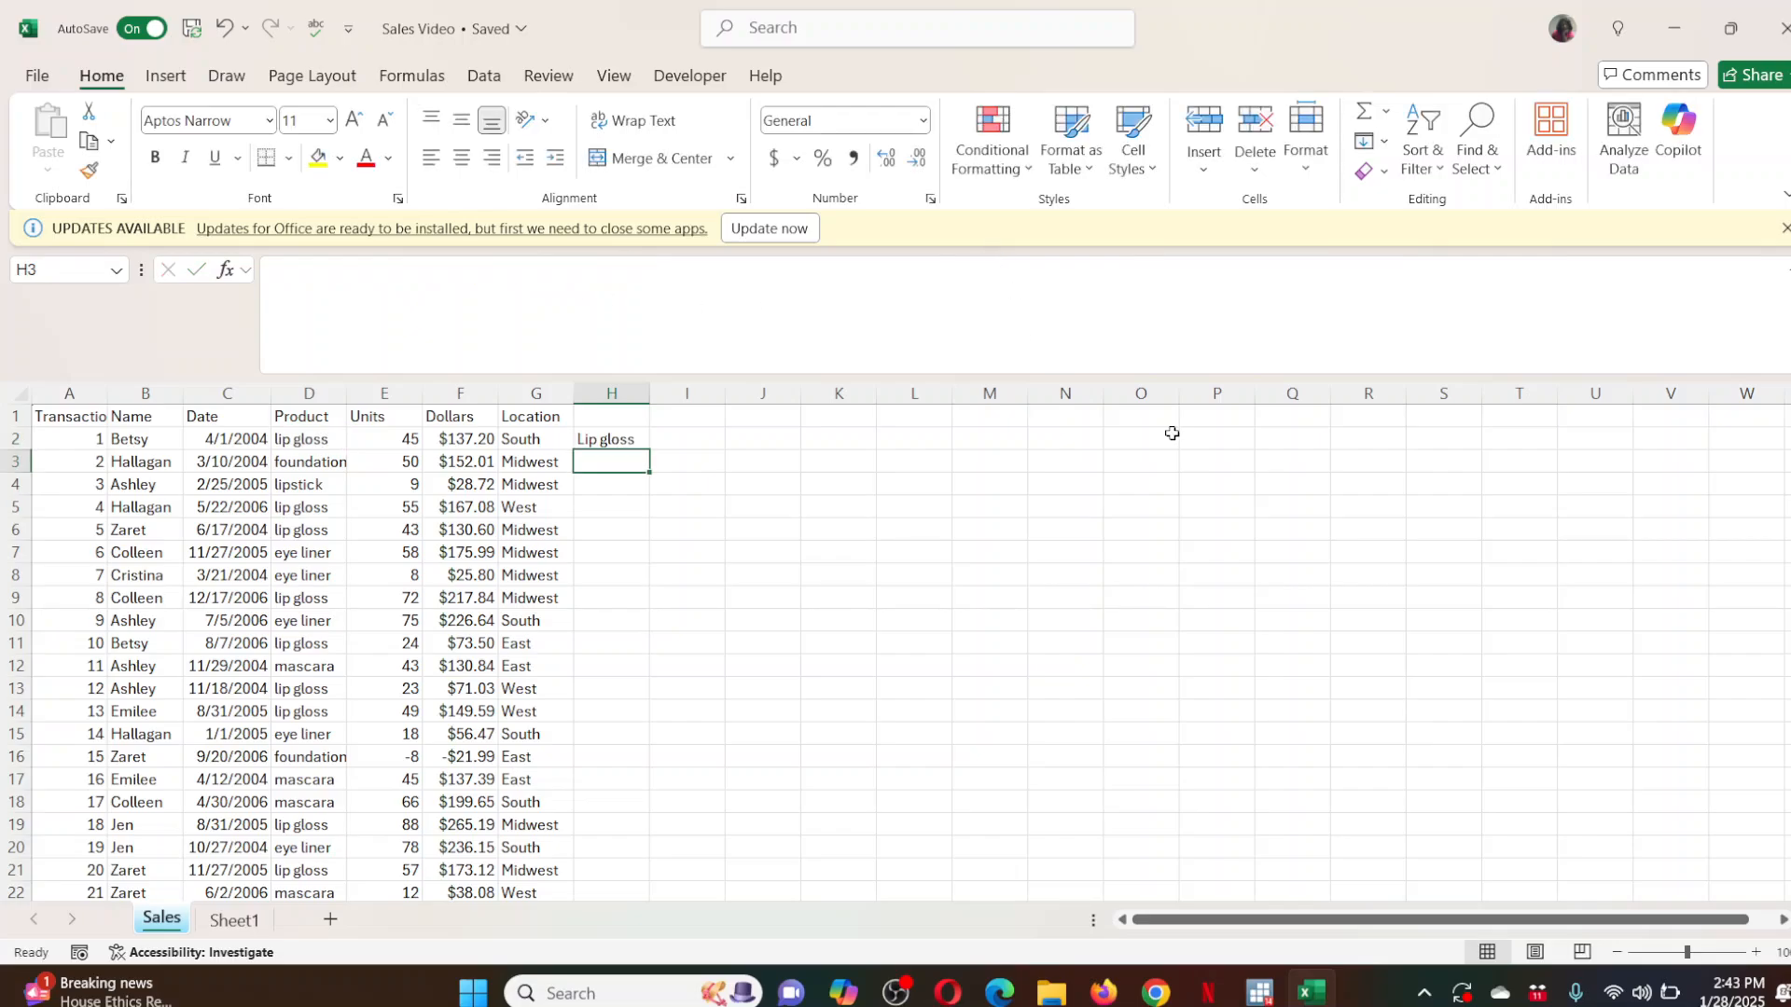
Review the function arguments of the formula in H2, and display the sheet's formulas before returning to the normal values view.
{"action": "left_click", "coordinate": [597, 436]}
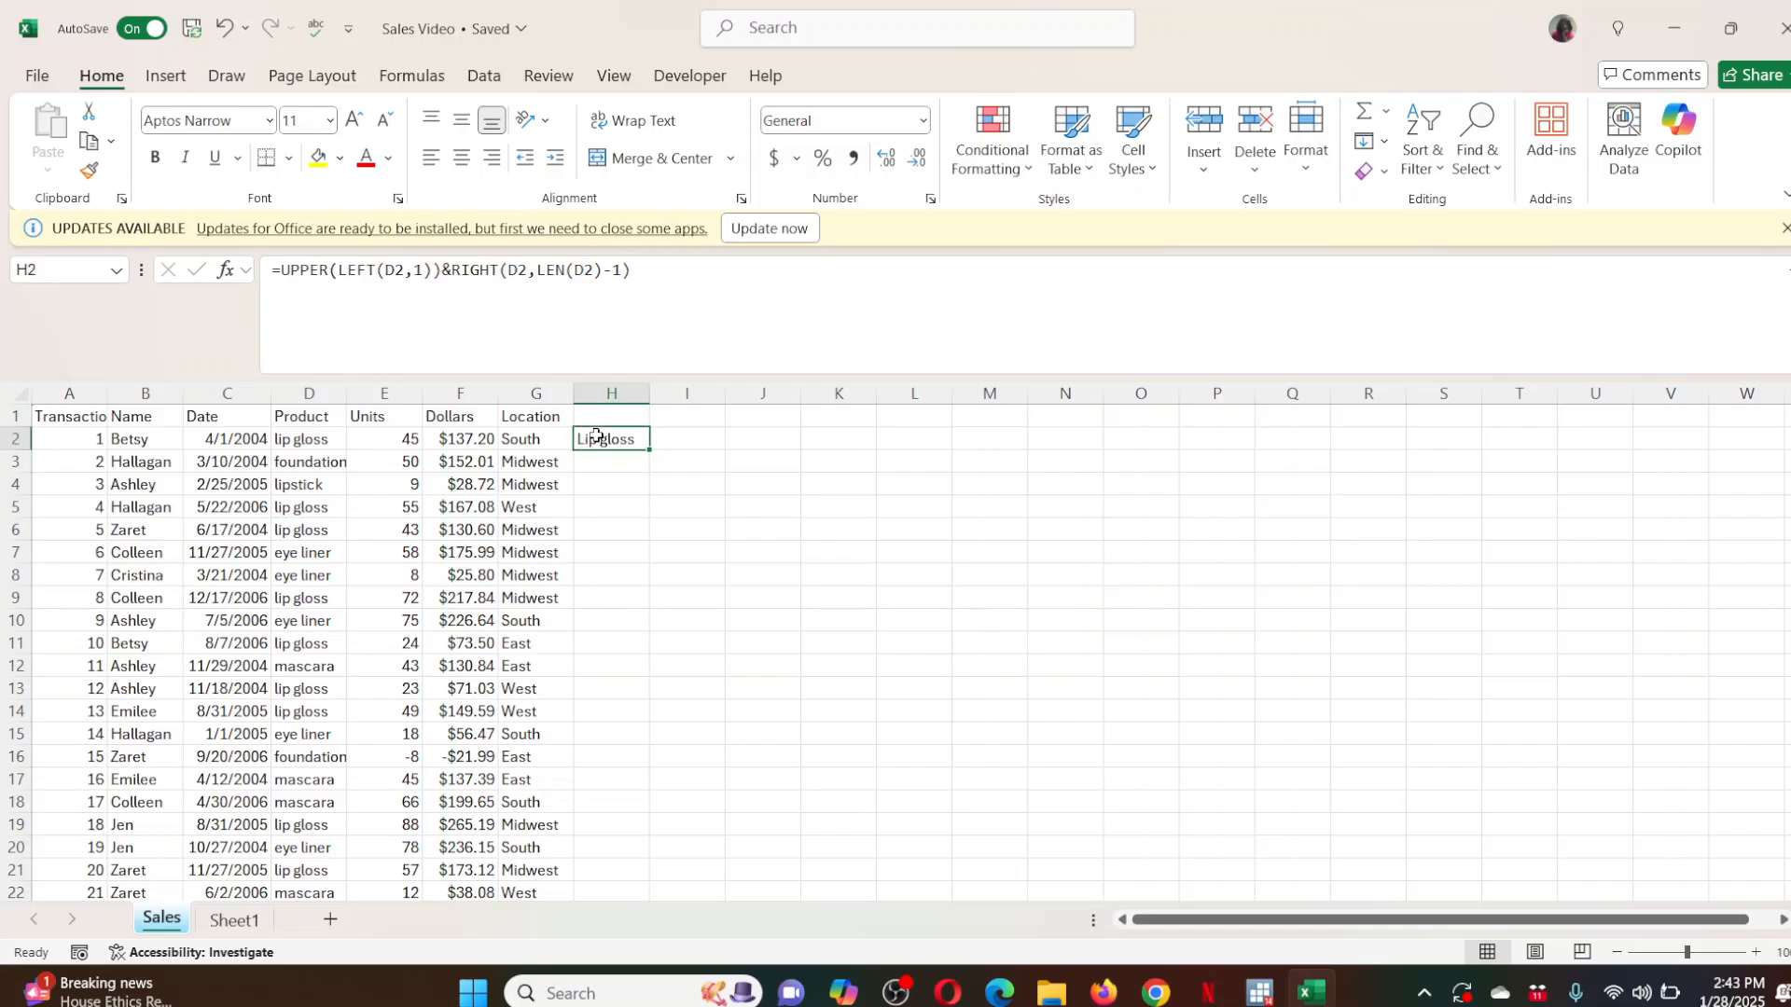
{"action": "left_click", "coordinate": [227, 270]}
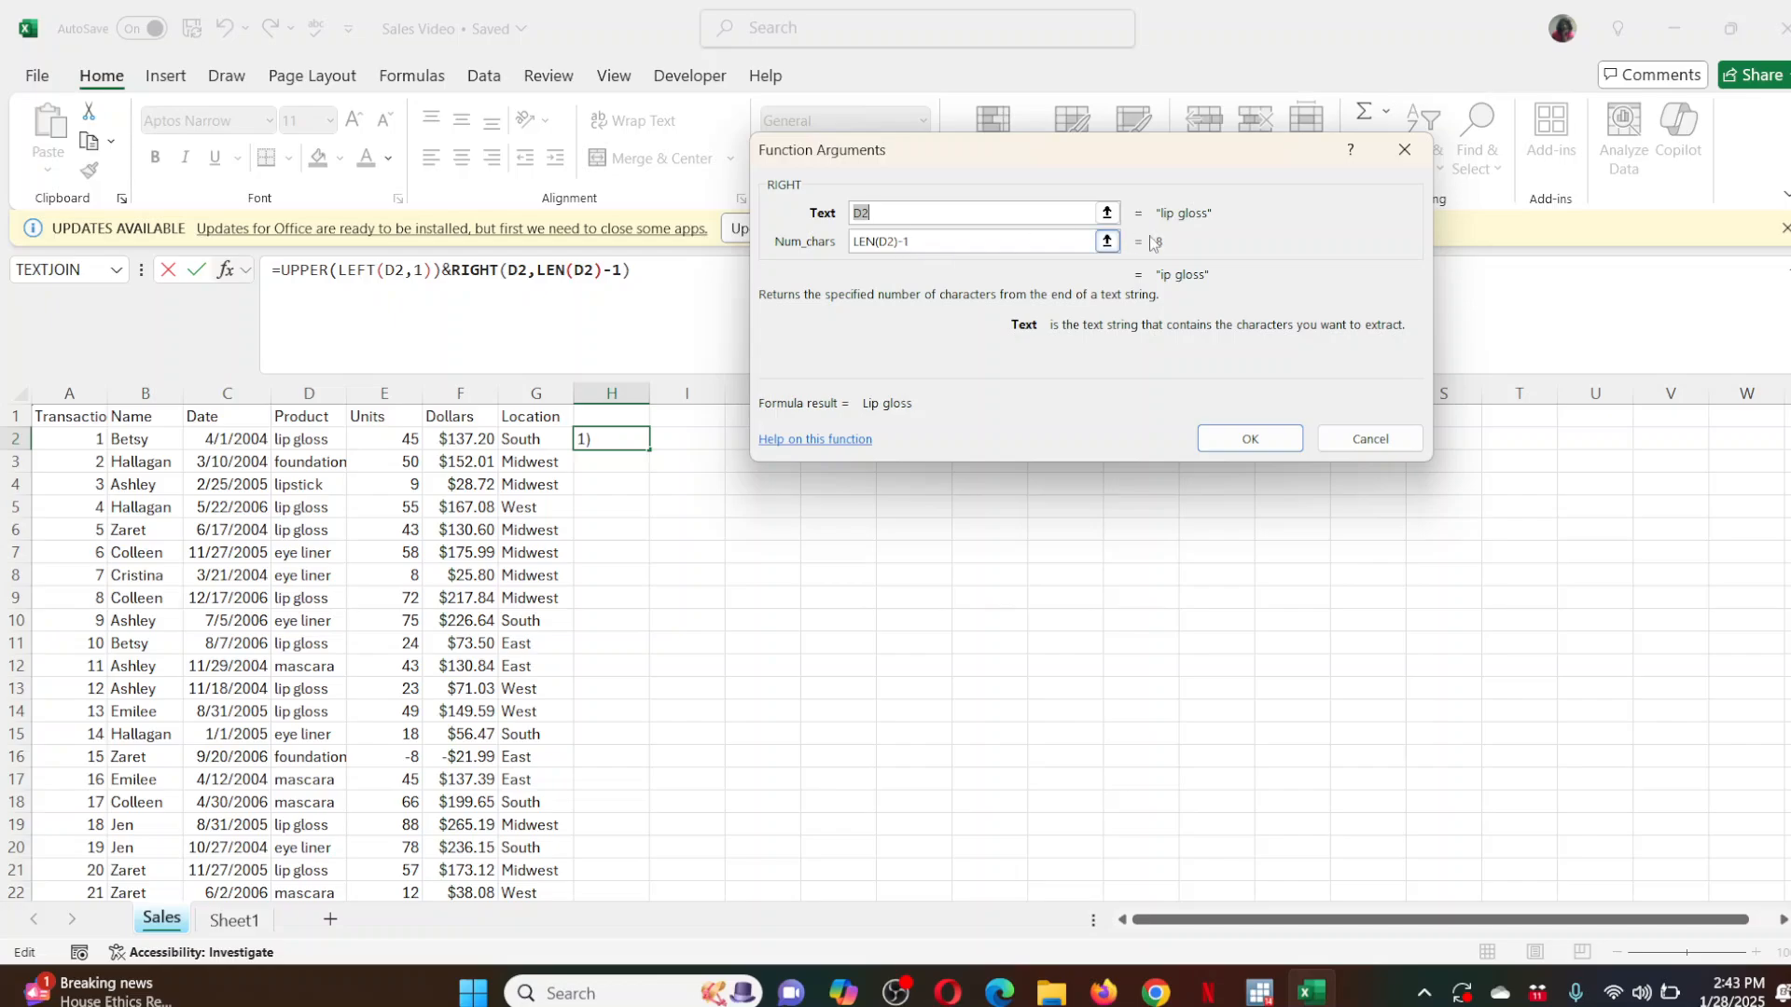
{"action": "left_click", "coordinate": [1361, 442]}
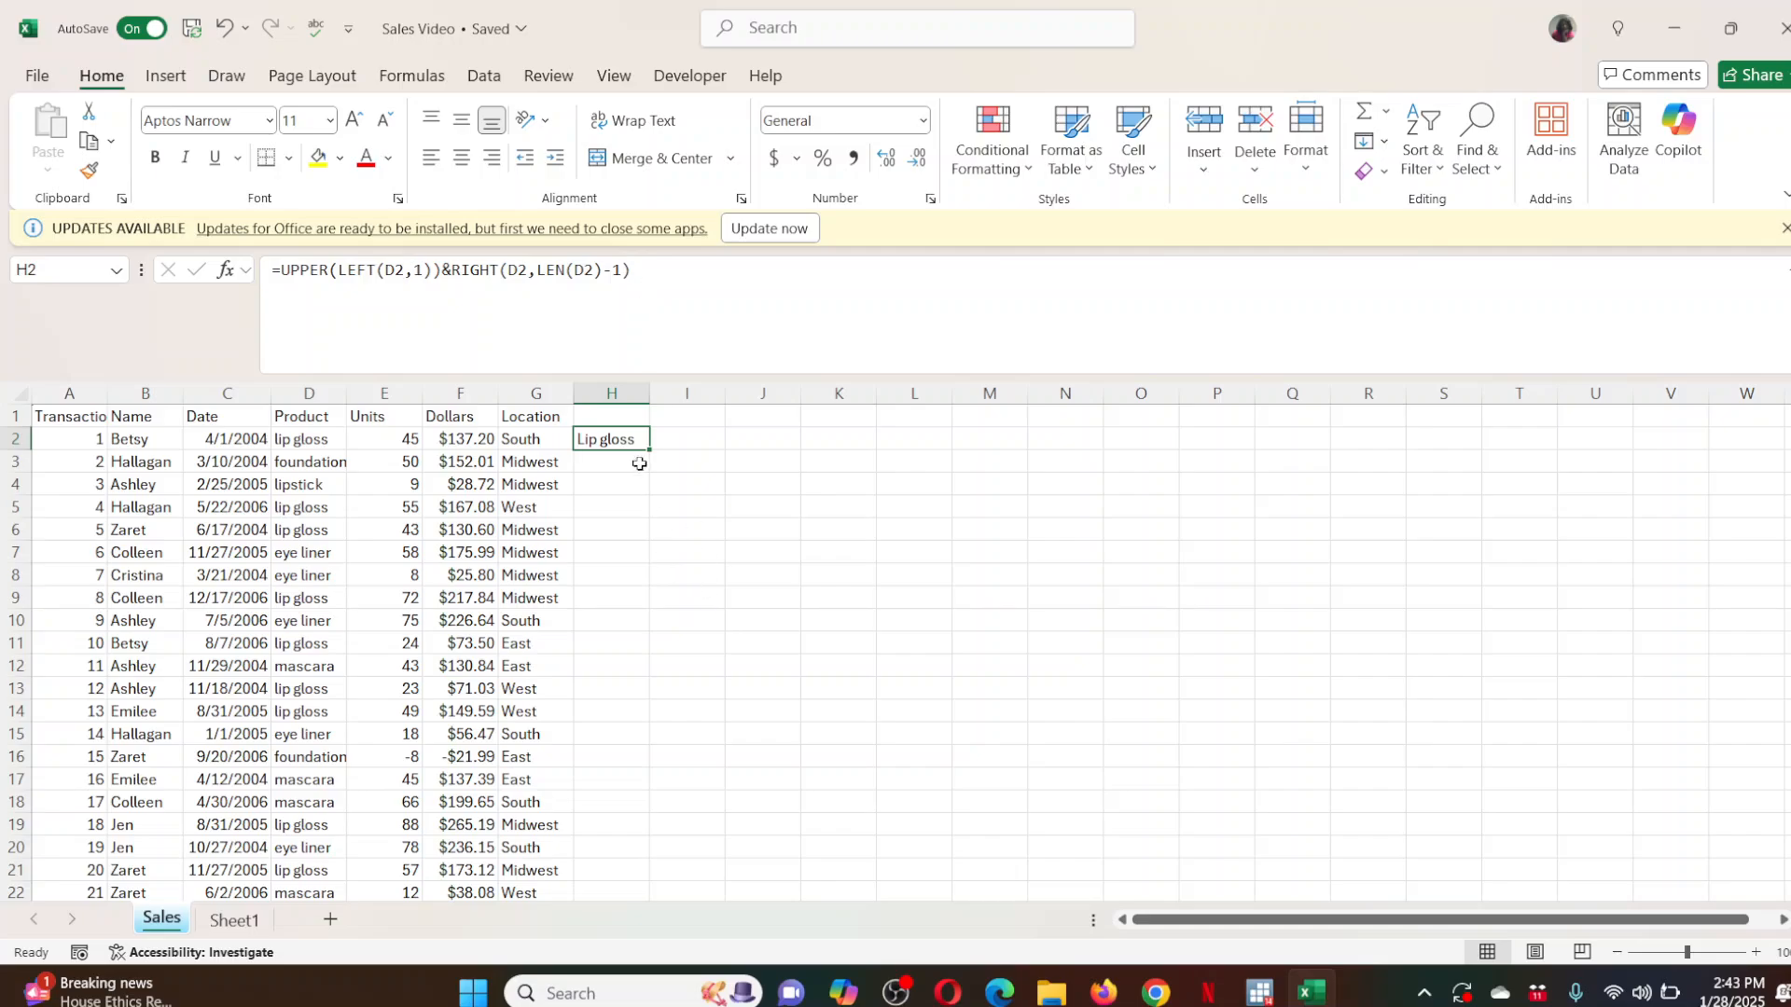
{"action": "left_click", "coordinate": [411, 75]}
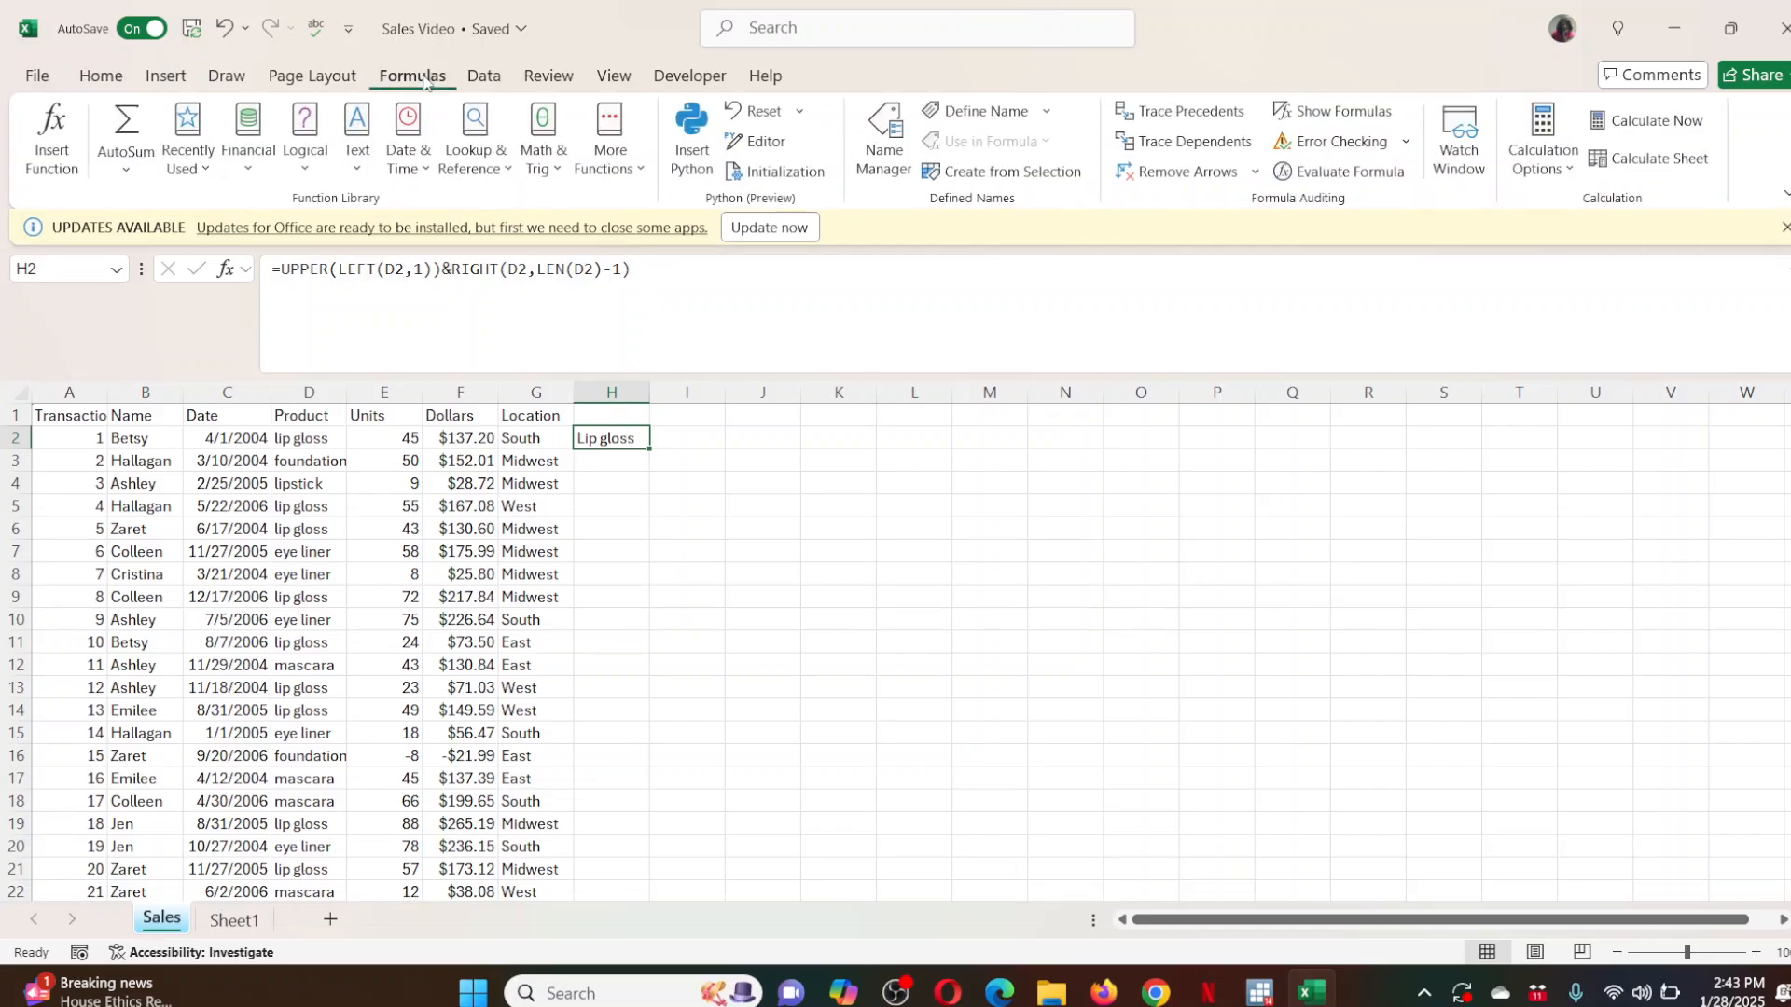
{"action": "left_click", "coordinate": [1336, 111]}
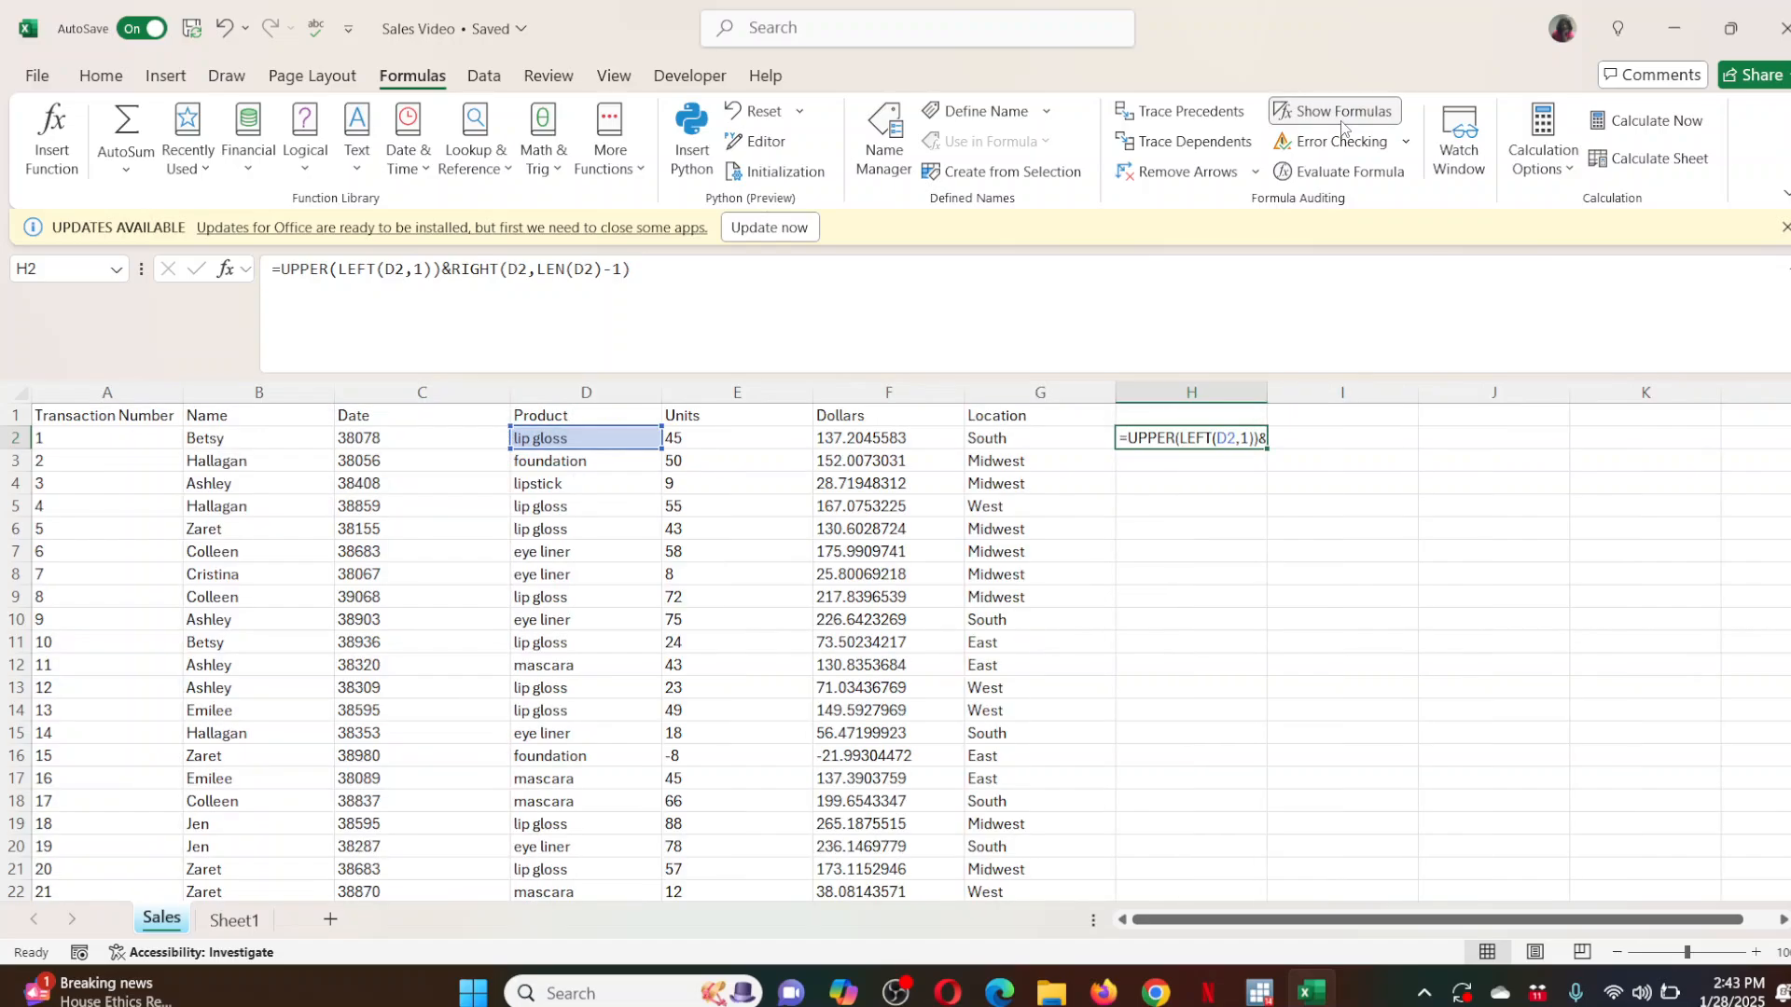
{"action": "left_click", "coordinate": [1343, 111]}
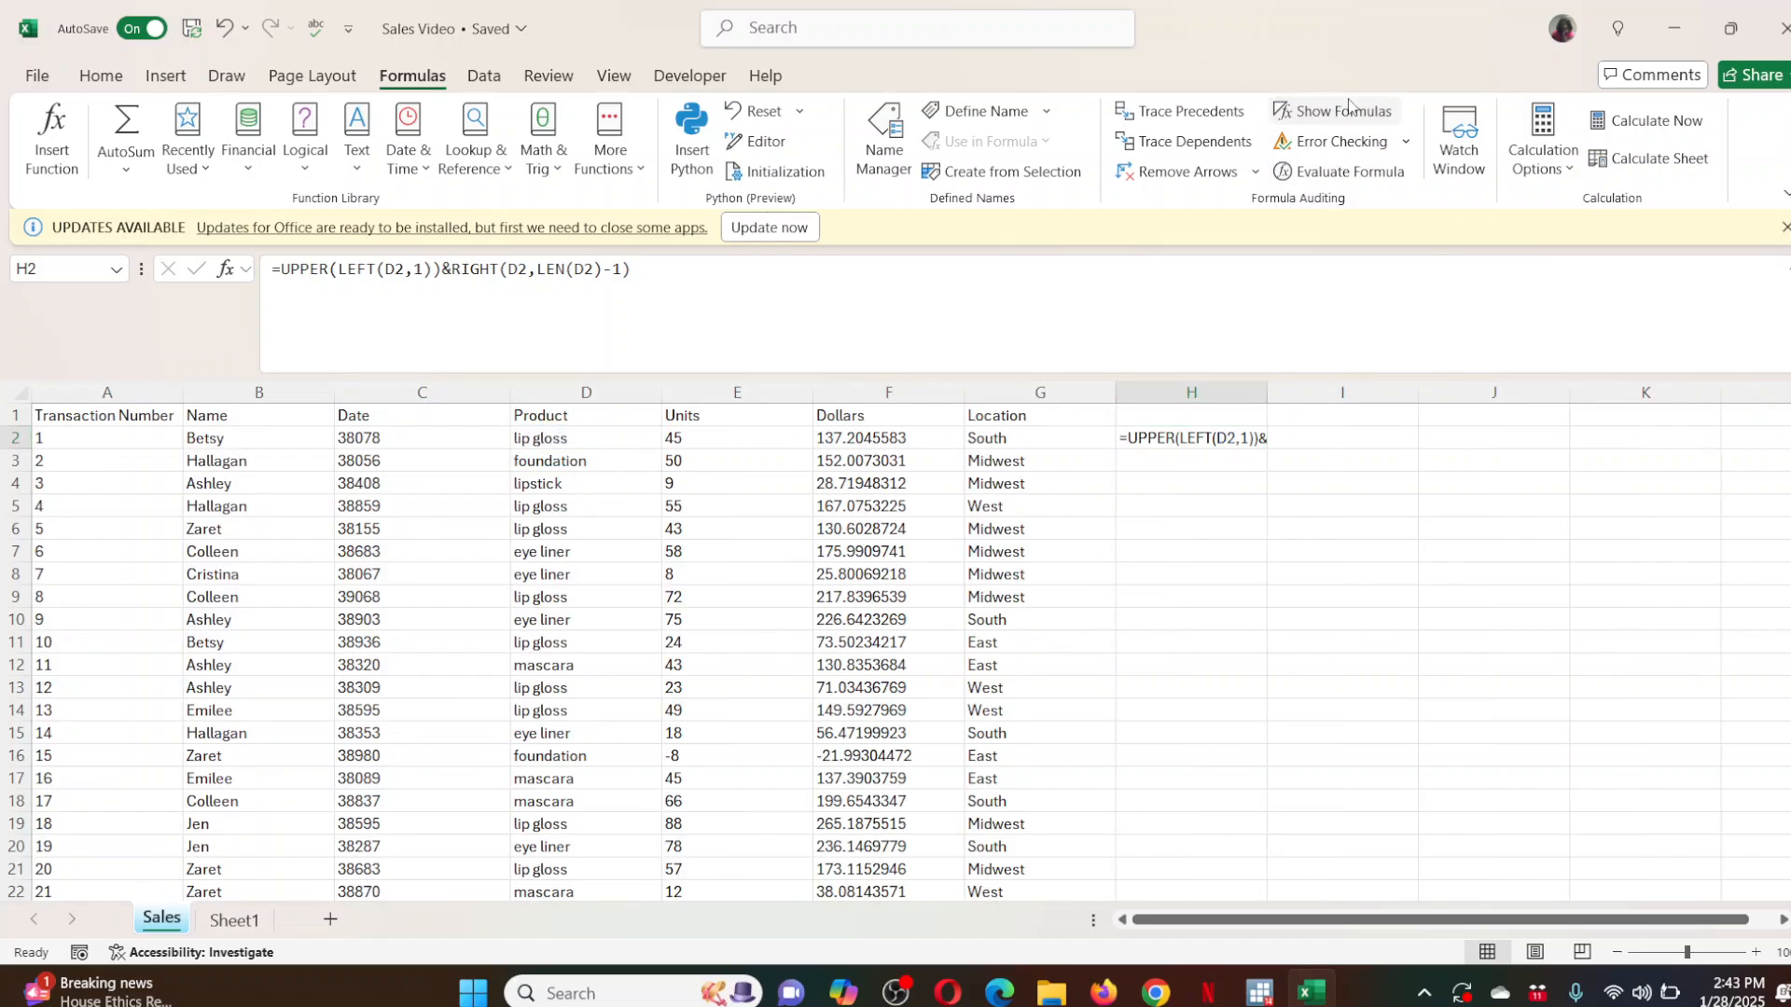
Evaluate the formula in H2 one calculation at a time through to its final result, and close the evaluation.
{"action": "left_click", "coordinate": [1350, 172]}
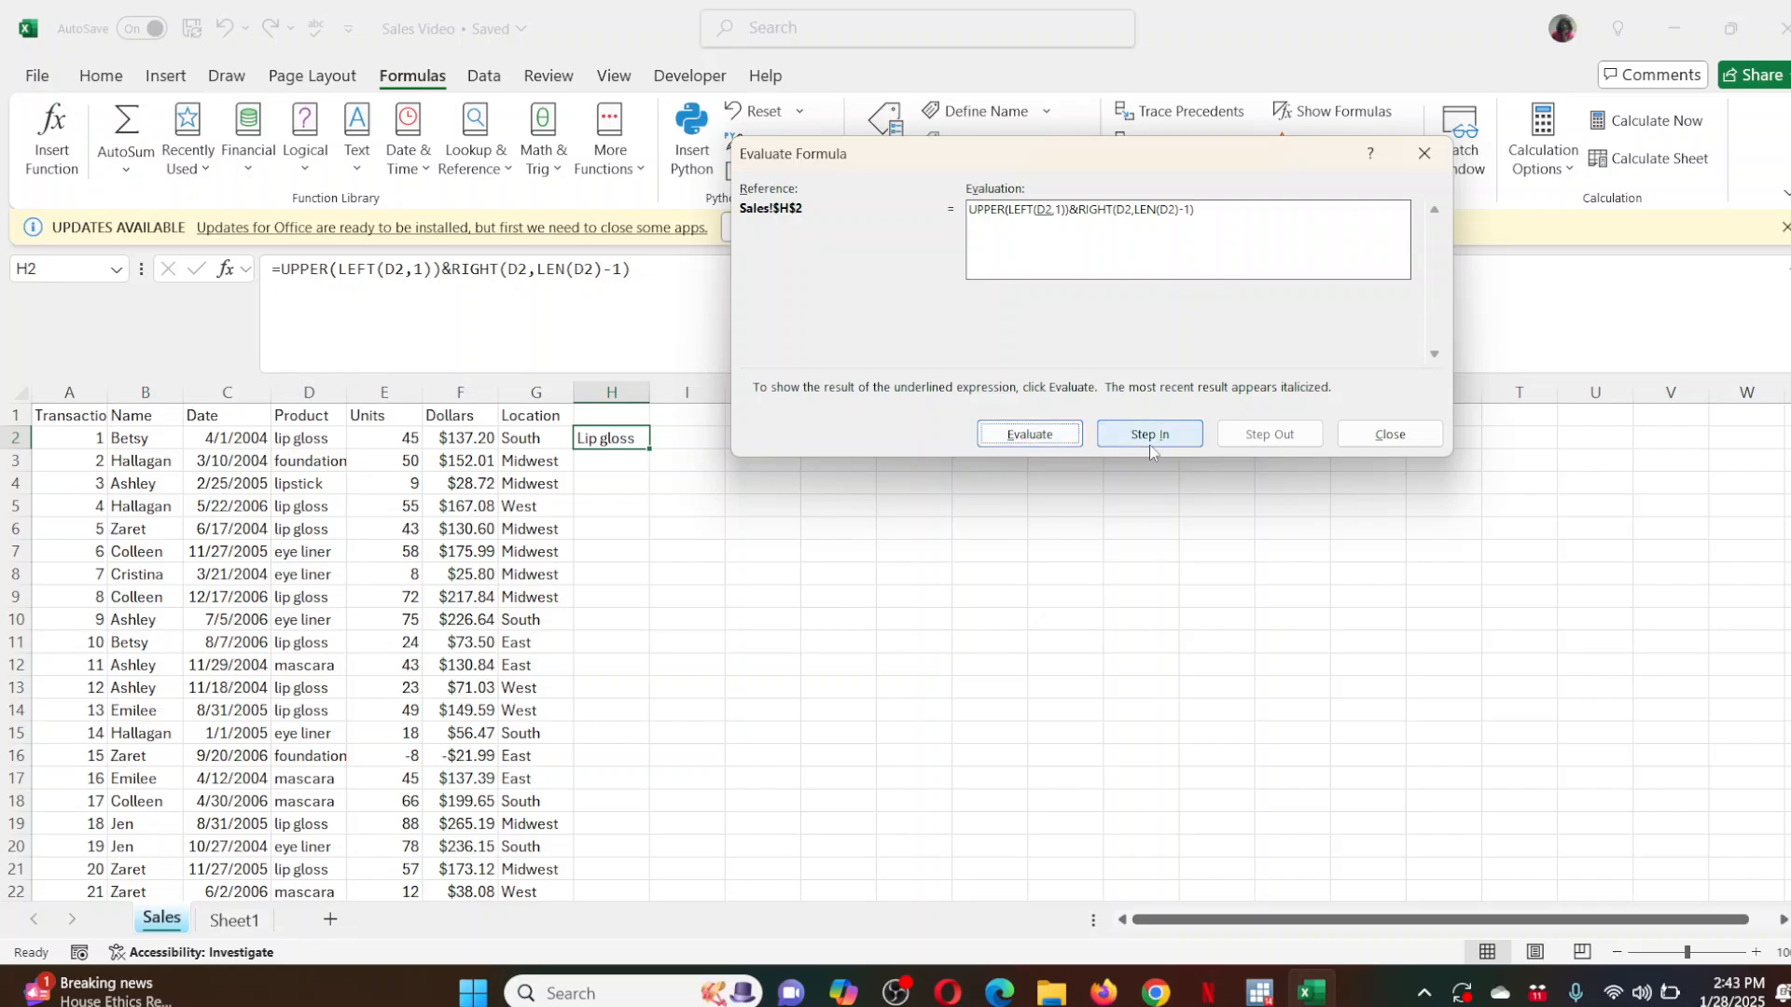
{"action": "left_click", "coordinate": [1043, 444]}
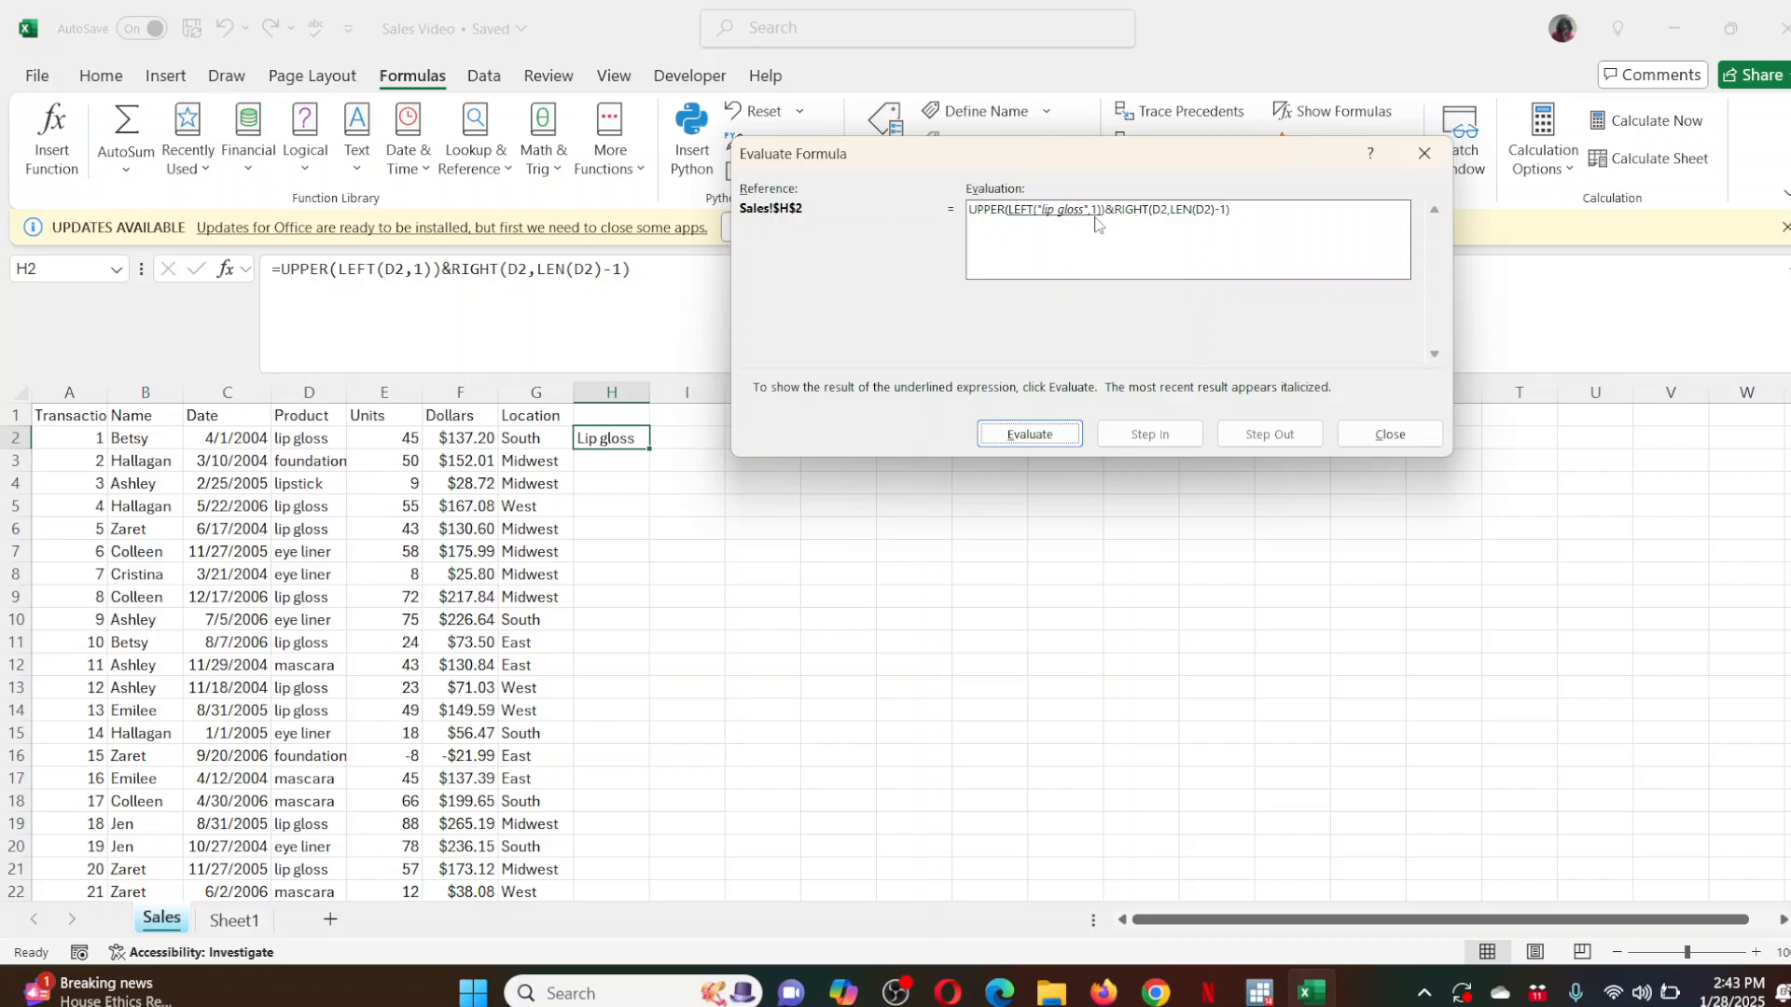
{"action": "left_click", "coordinate": [1054, 436]}
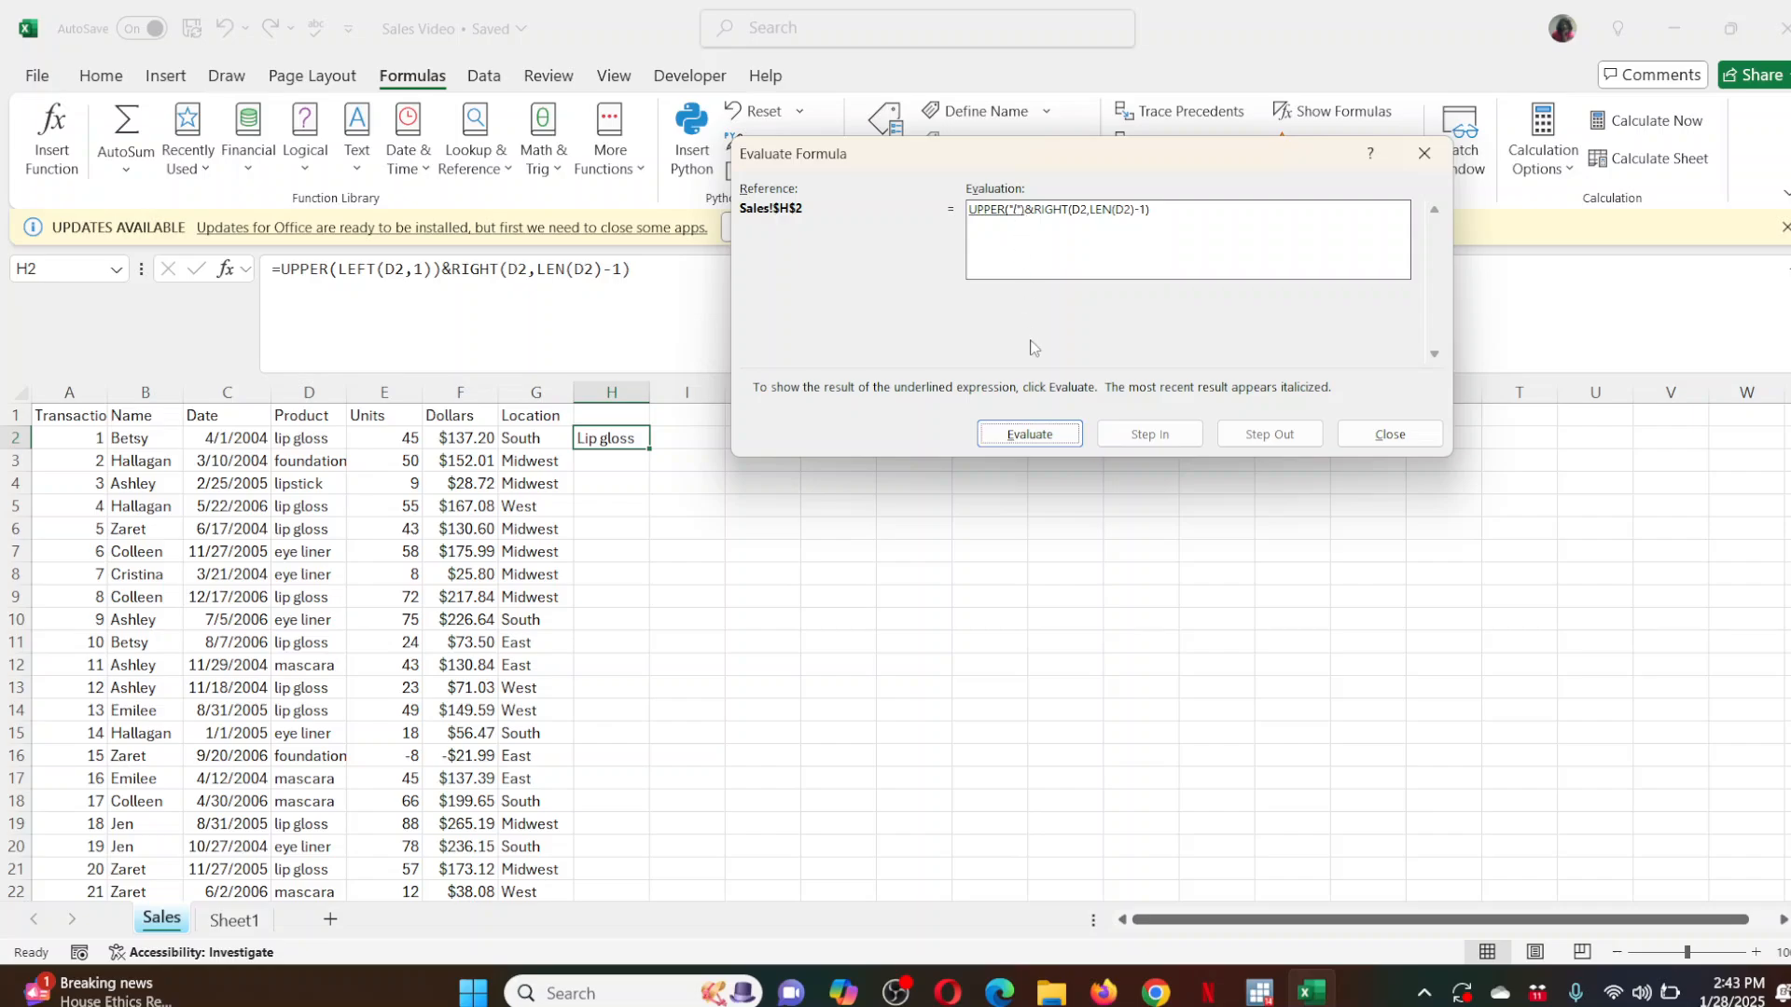
{"action": "left_click", "coordinate": [1035, 439]}
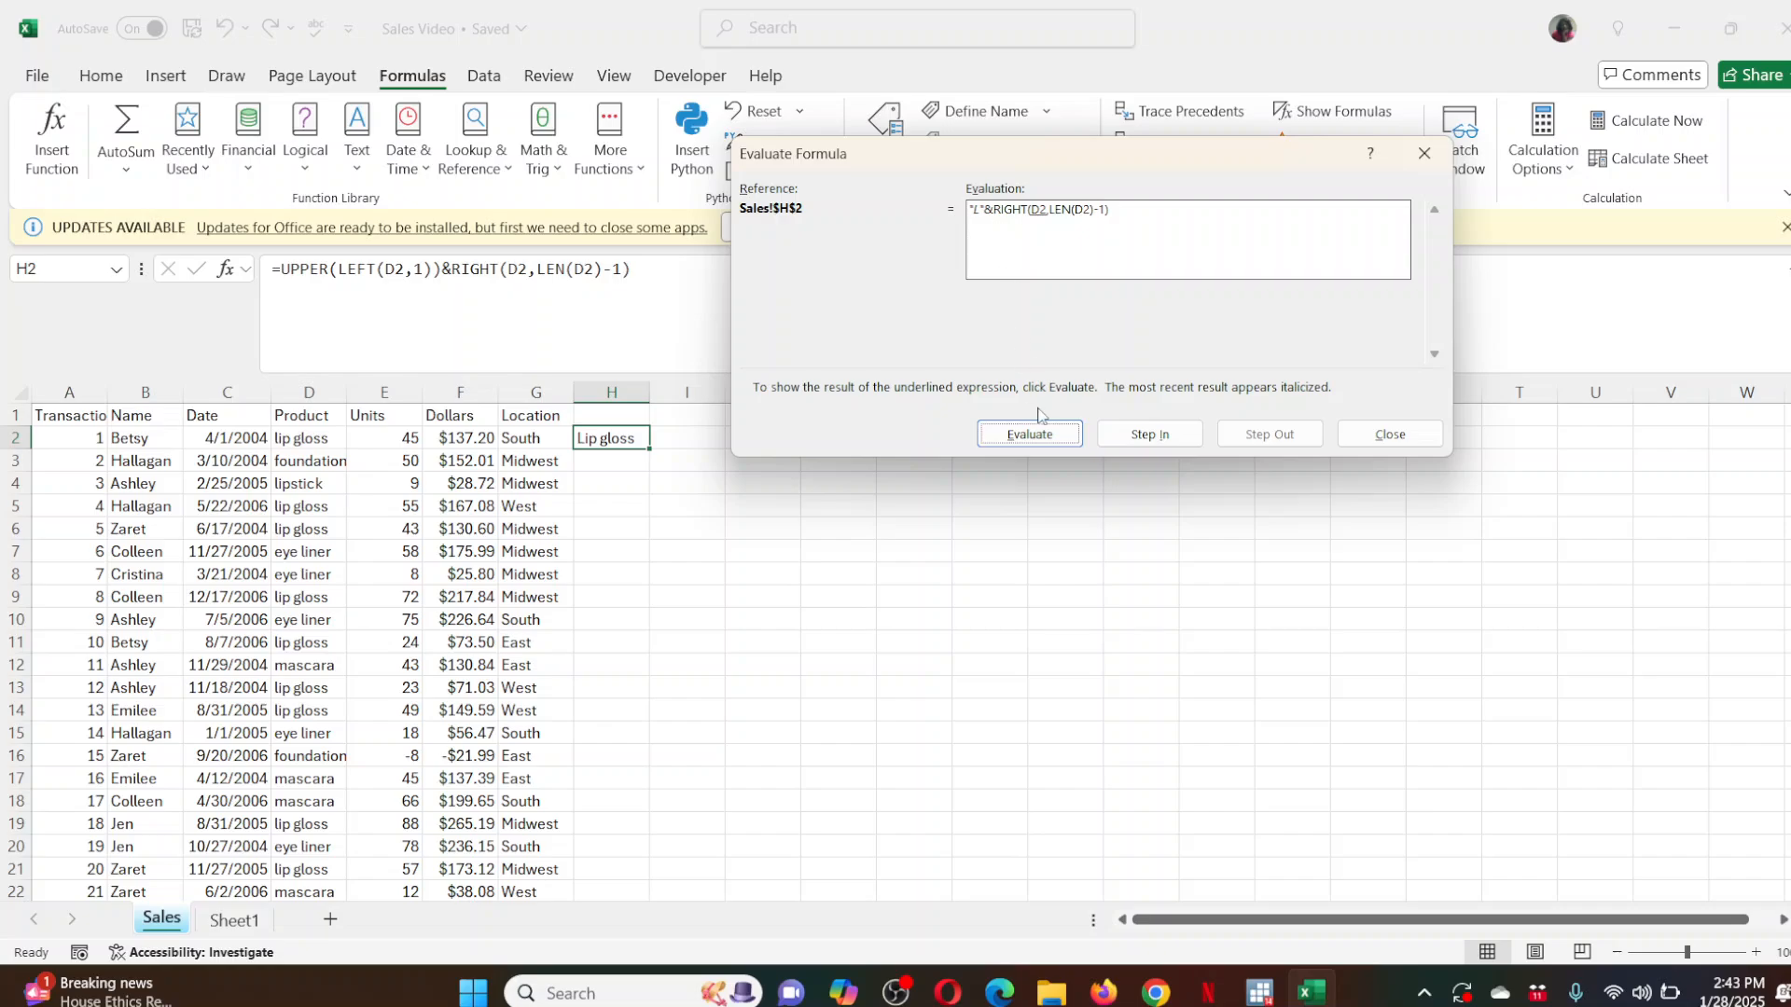
{"action": "left_click", "coordinate": [1051, 439]}
{"action": "left_click", "coordinate": [1071, 435]}
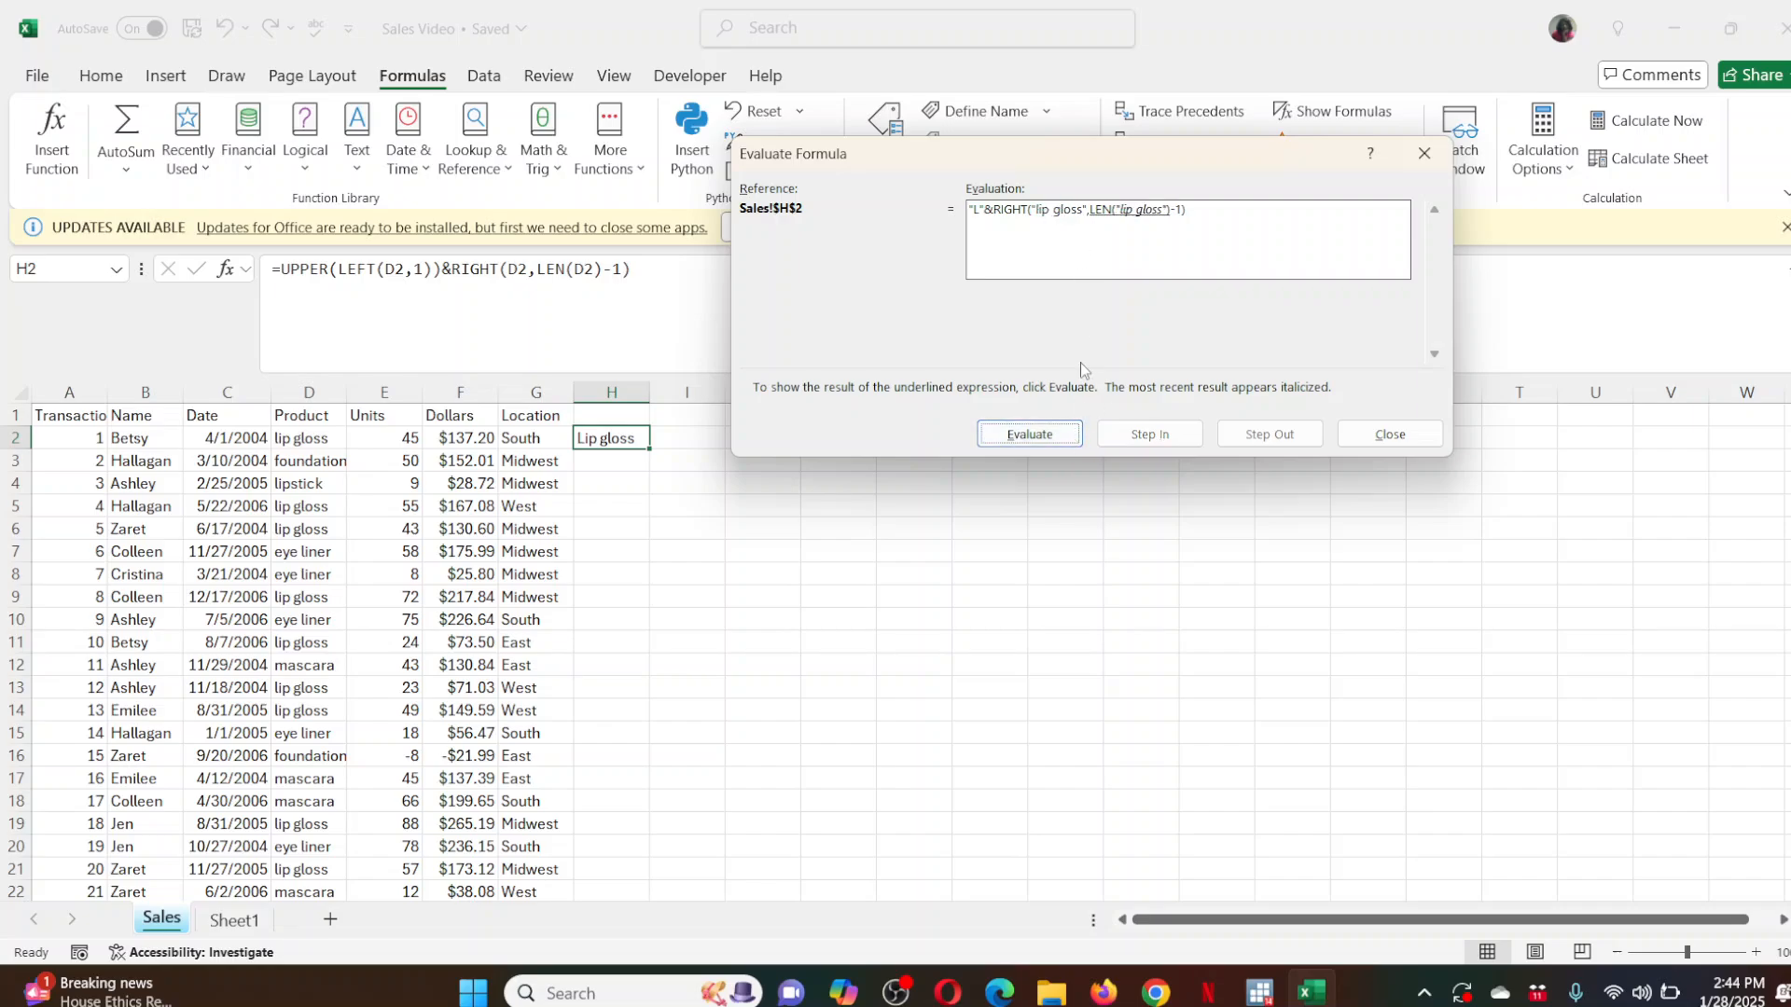
{"action": "left_click", "coordinate": [1030, 435]}
{"action": "left_click", "coordinate": [1055, 437]}
{"action": "left_click", "coordinate": [1054, 438]}
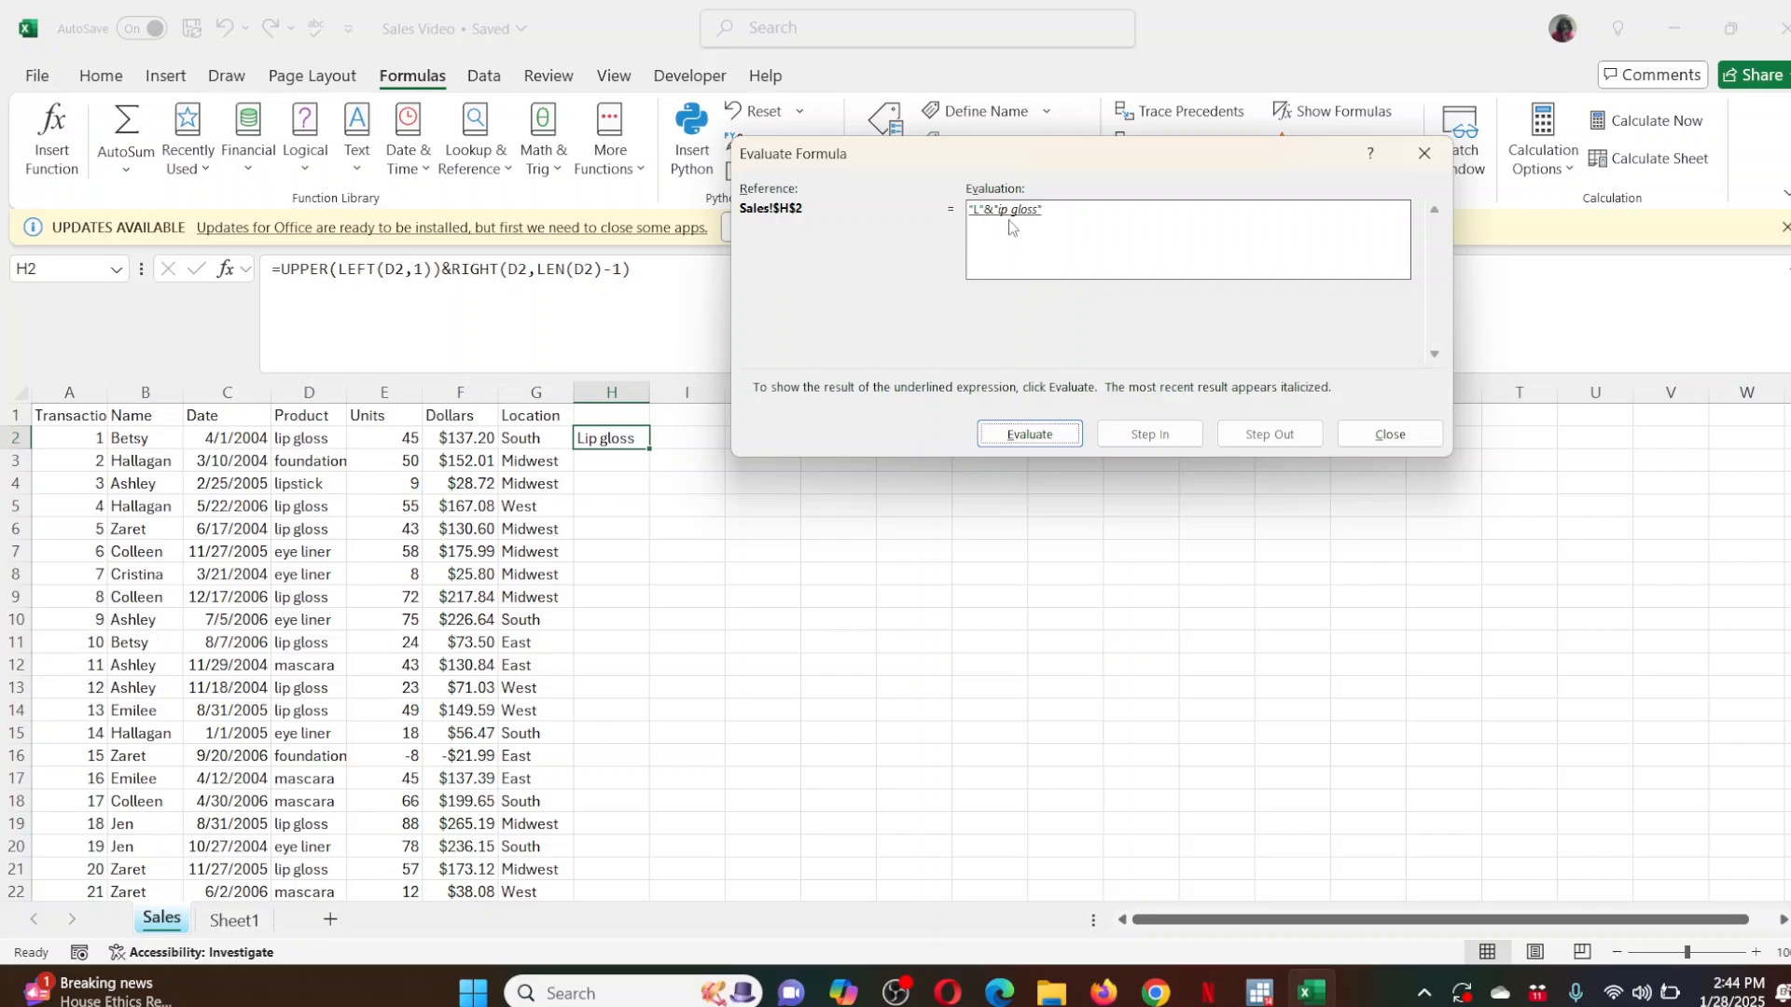
{"action": "left_click", "coordinate": [1035, 438]}
{"action": "left_click", "coordinate": [1395, 437]}
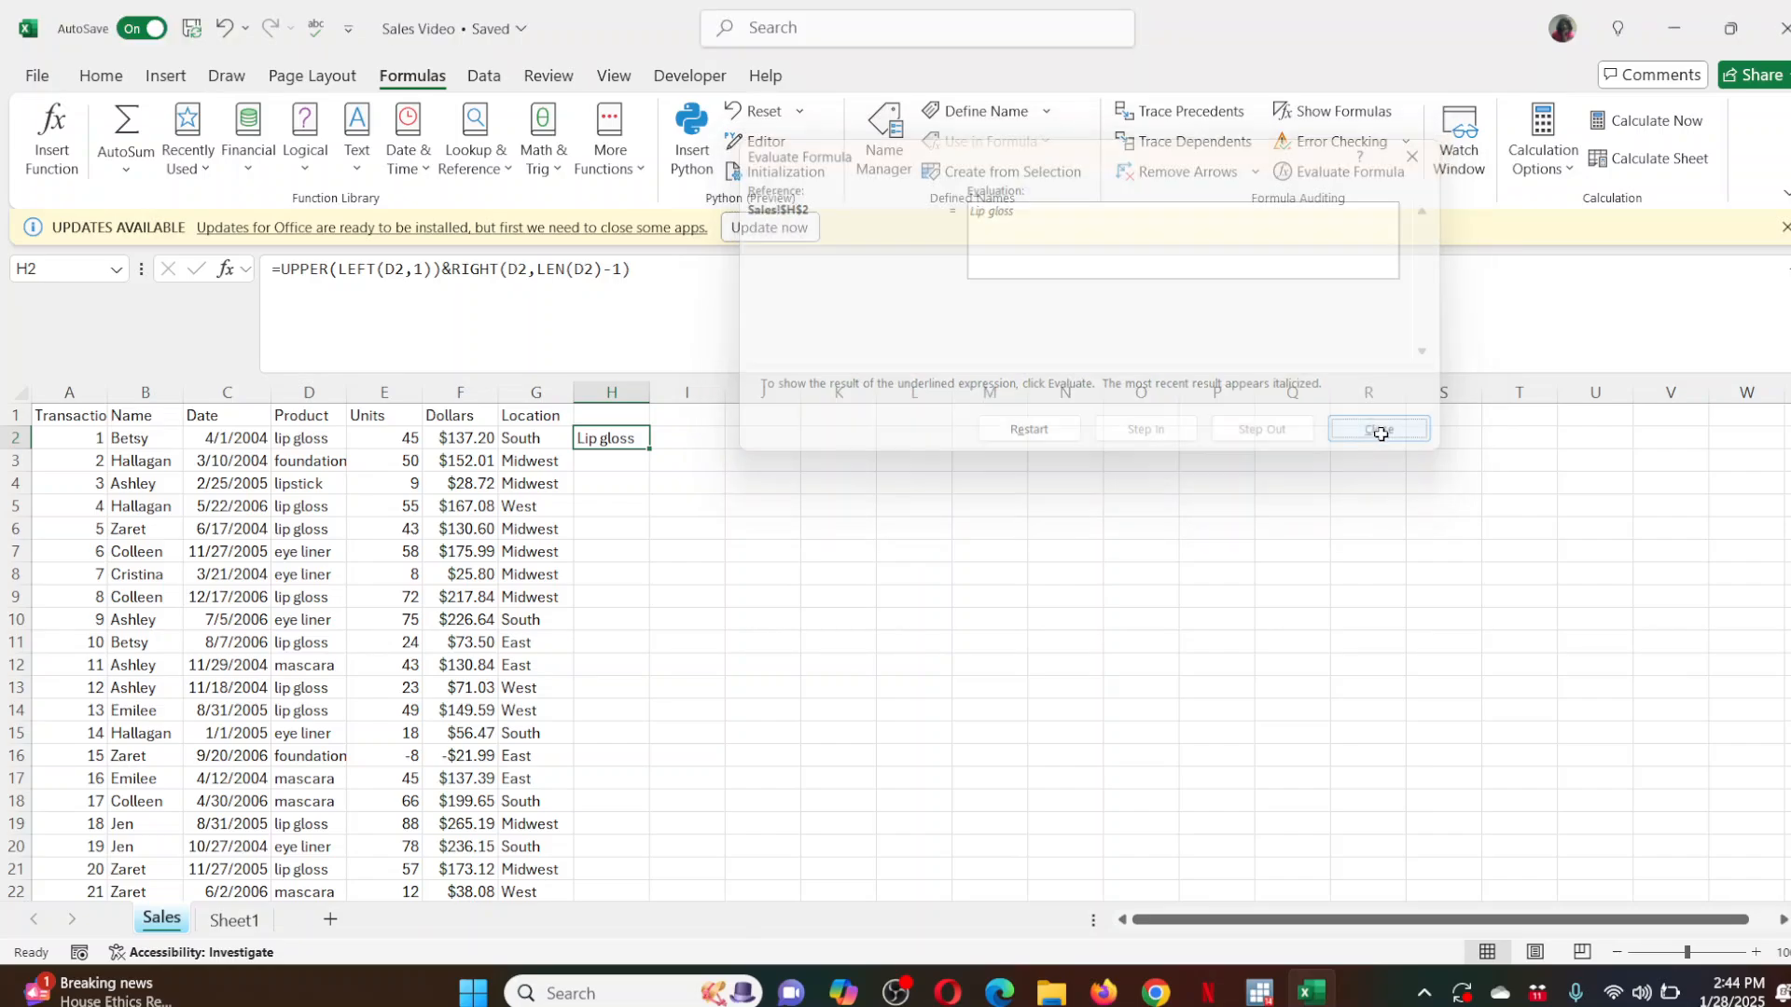
Fill the H2 formula down column H for all sales rows and widen the column.
{"action": "double_click", "coordinate": [651, 448]}
{"action": "left_click_drag", "start_coordinate": [657, 388], "coordinate": [726, 390]}
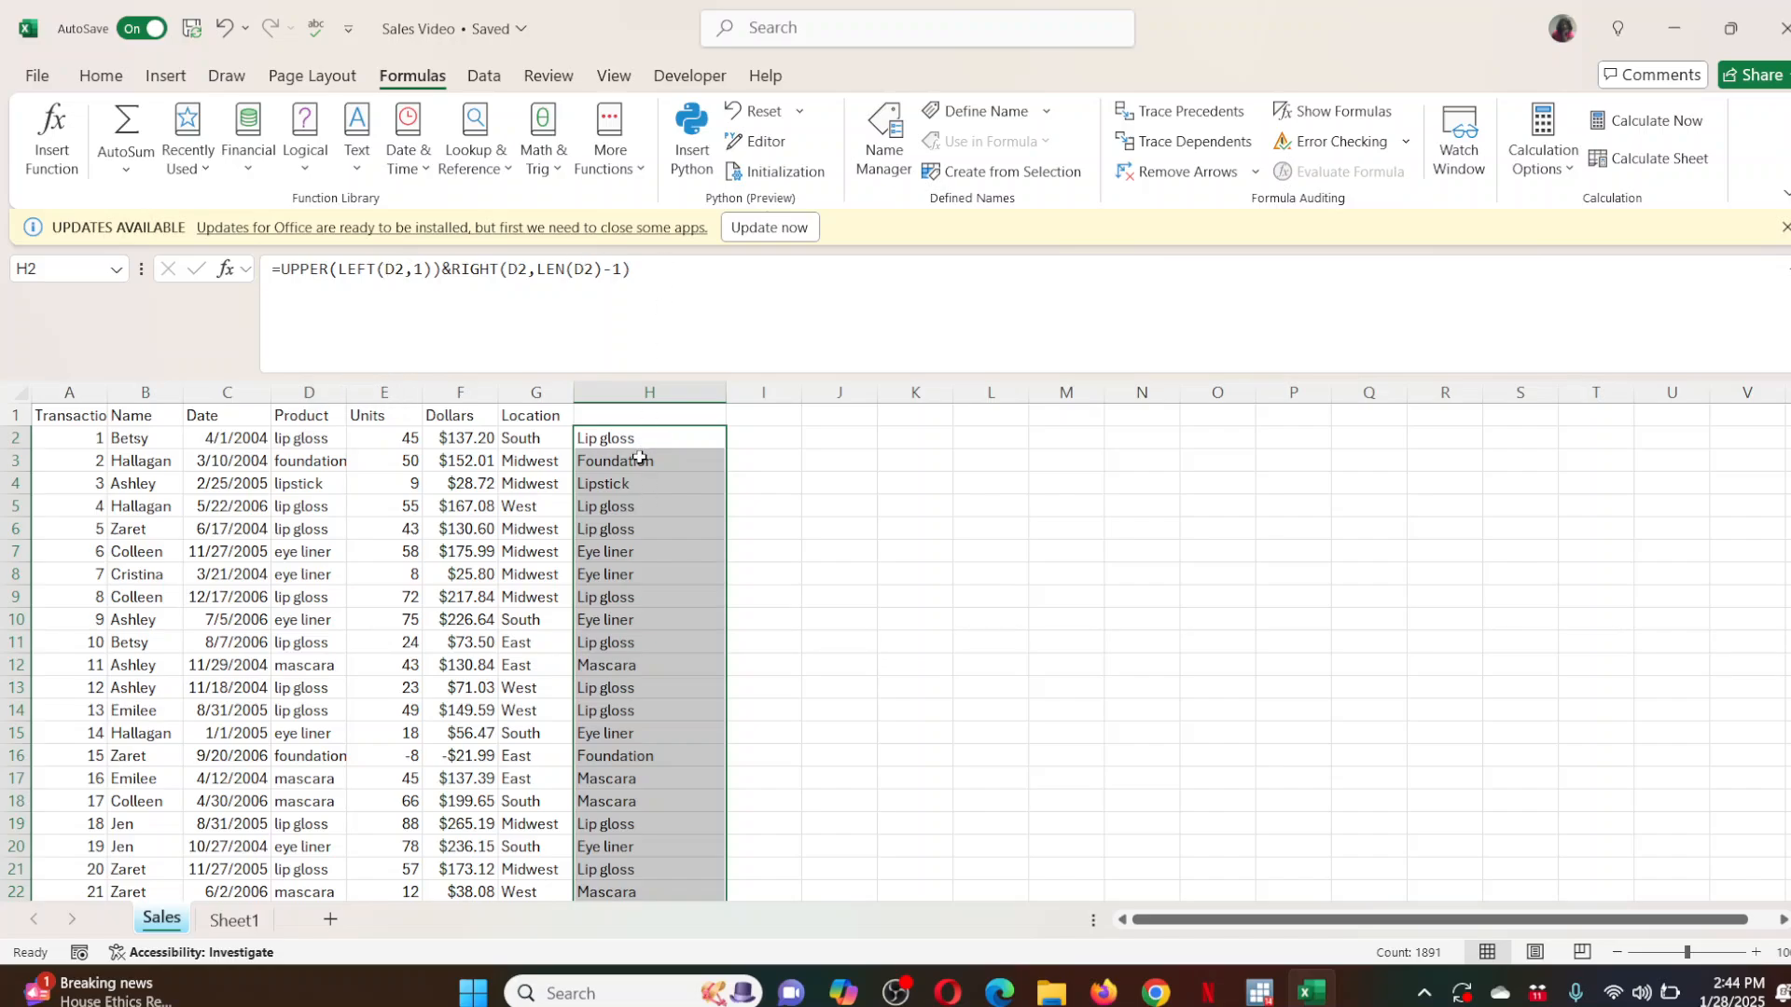
Copy the Product header from cell D1 into cell H1.
{"action": "left_click", "coordinate": [277, 419]}
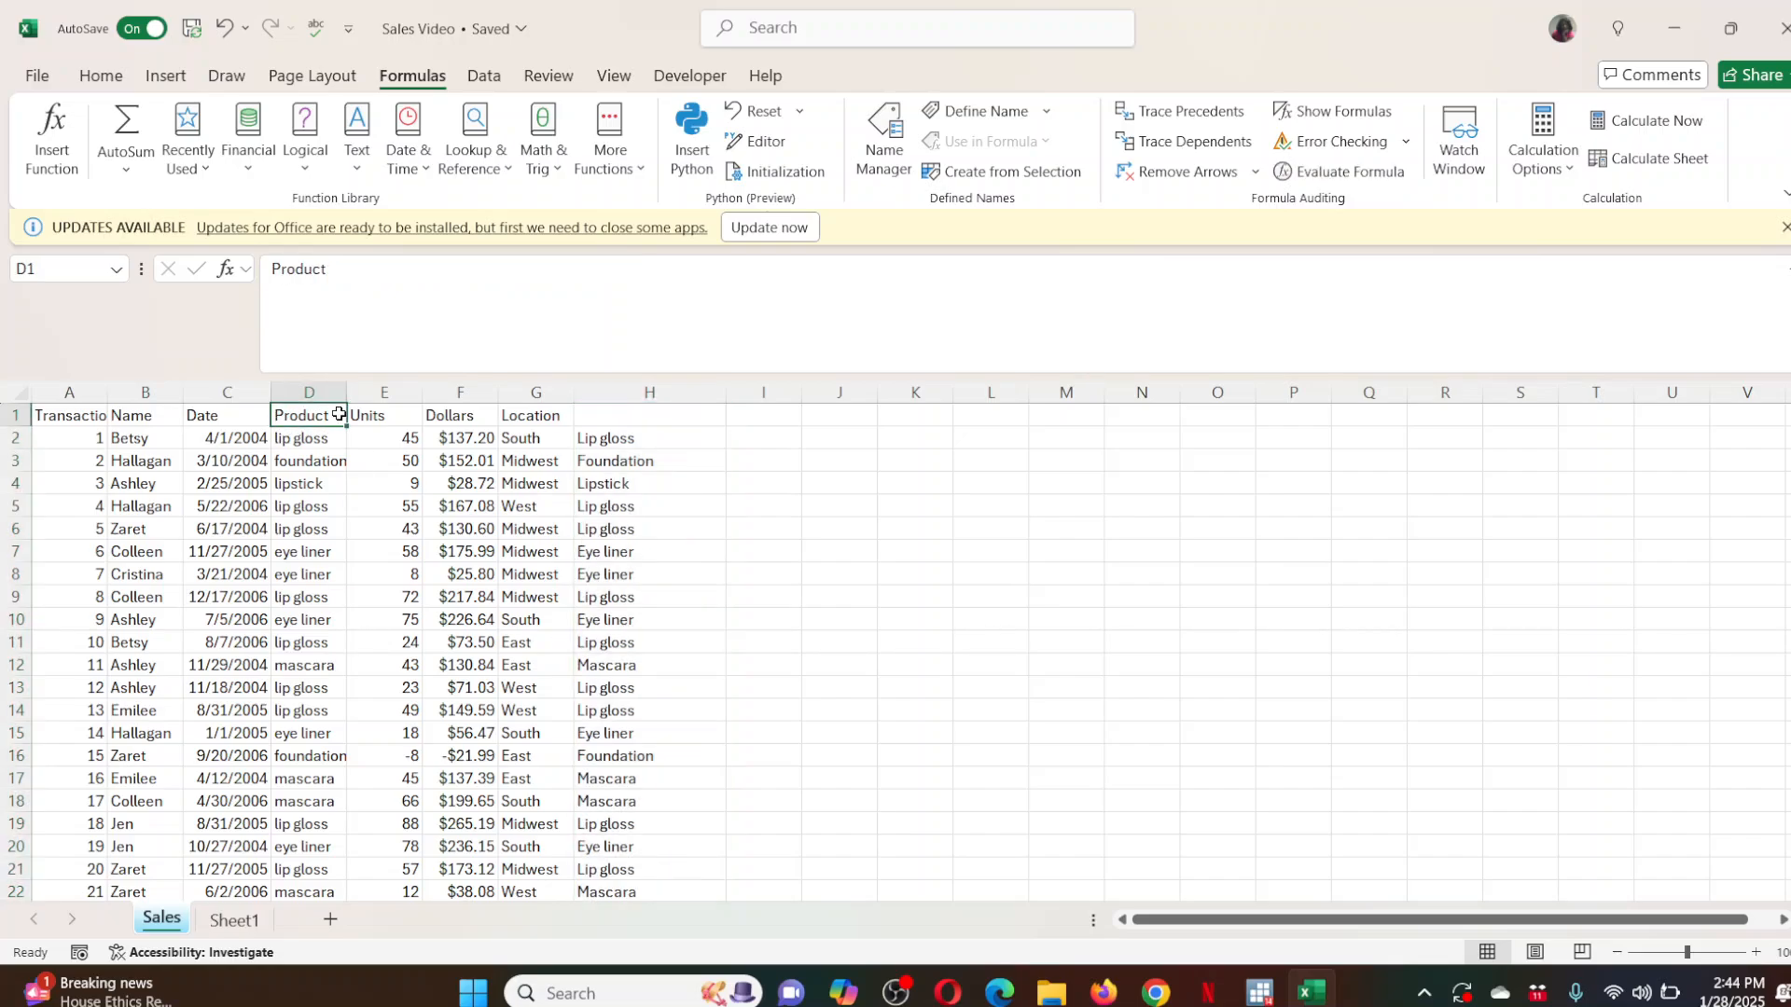
{"action": "key", "text": "ctrl+c"}
{"action": "left_click", "coordinate": [608, 419]}
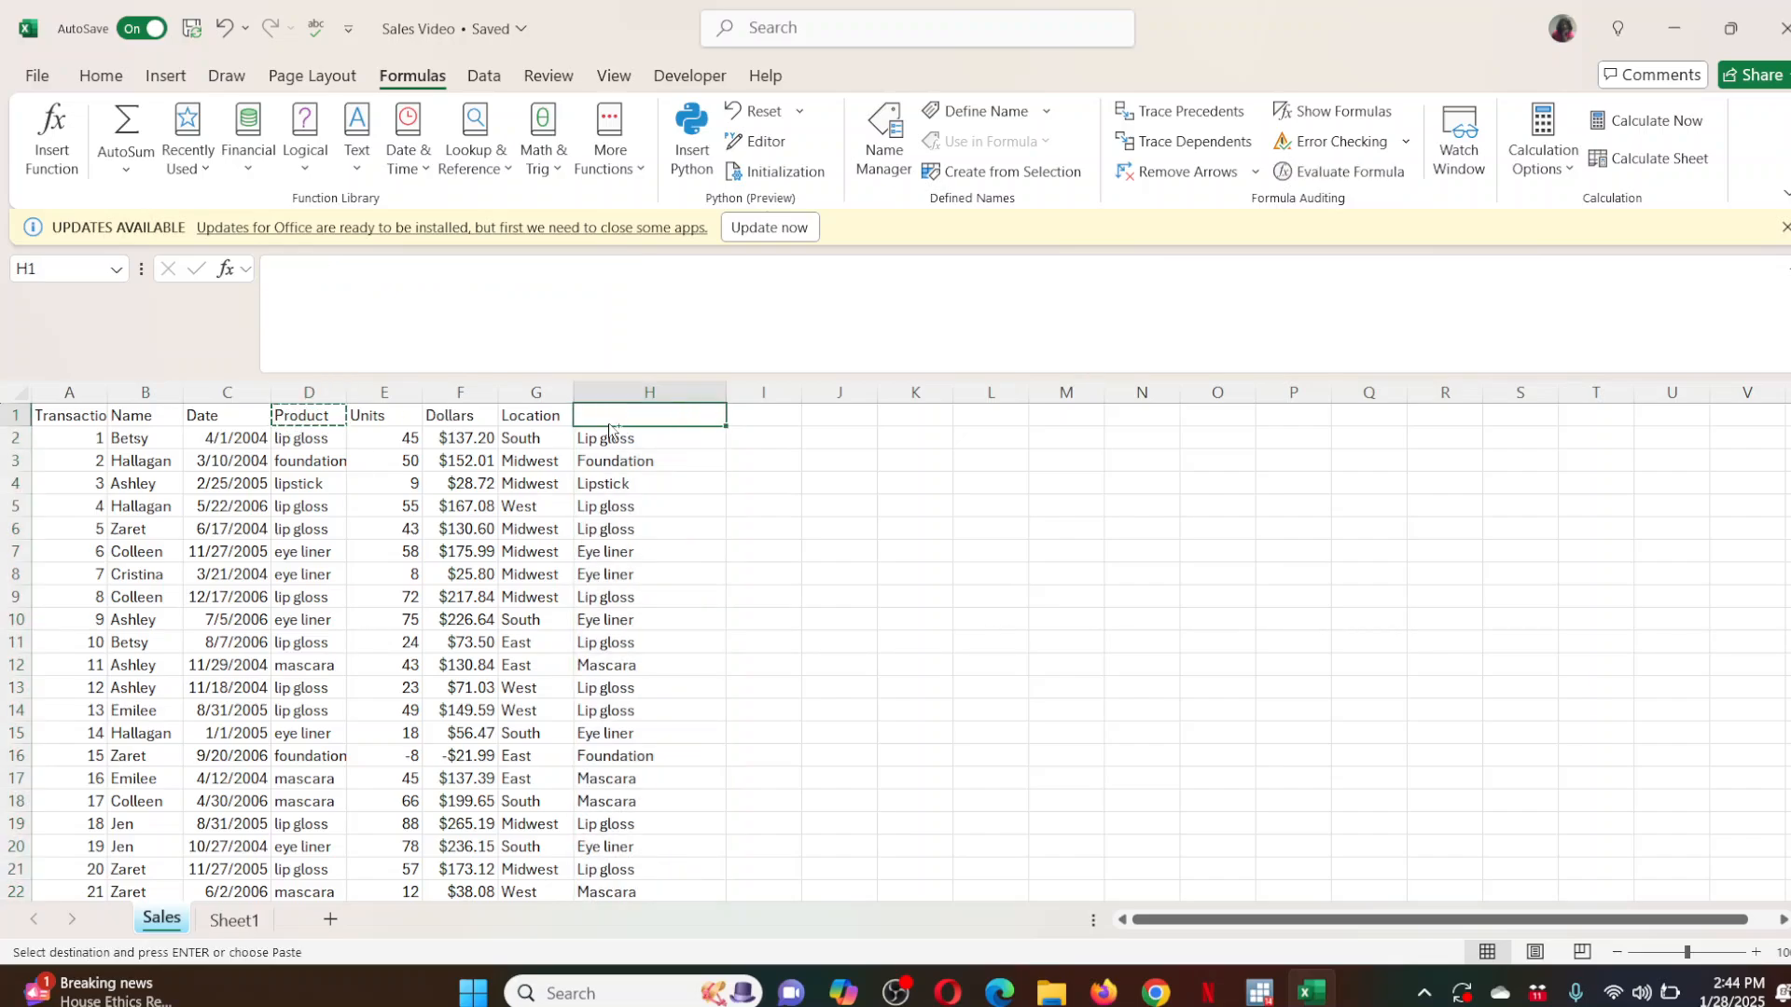
{"action": "key", "text": "ctrl+v"}
Copy column H and paste it as values over the Product column starting at D1, checking several of the pasted cells.
{"action": "left_click", "coordinate": [612, 392]}
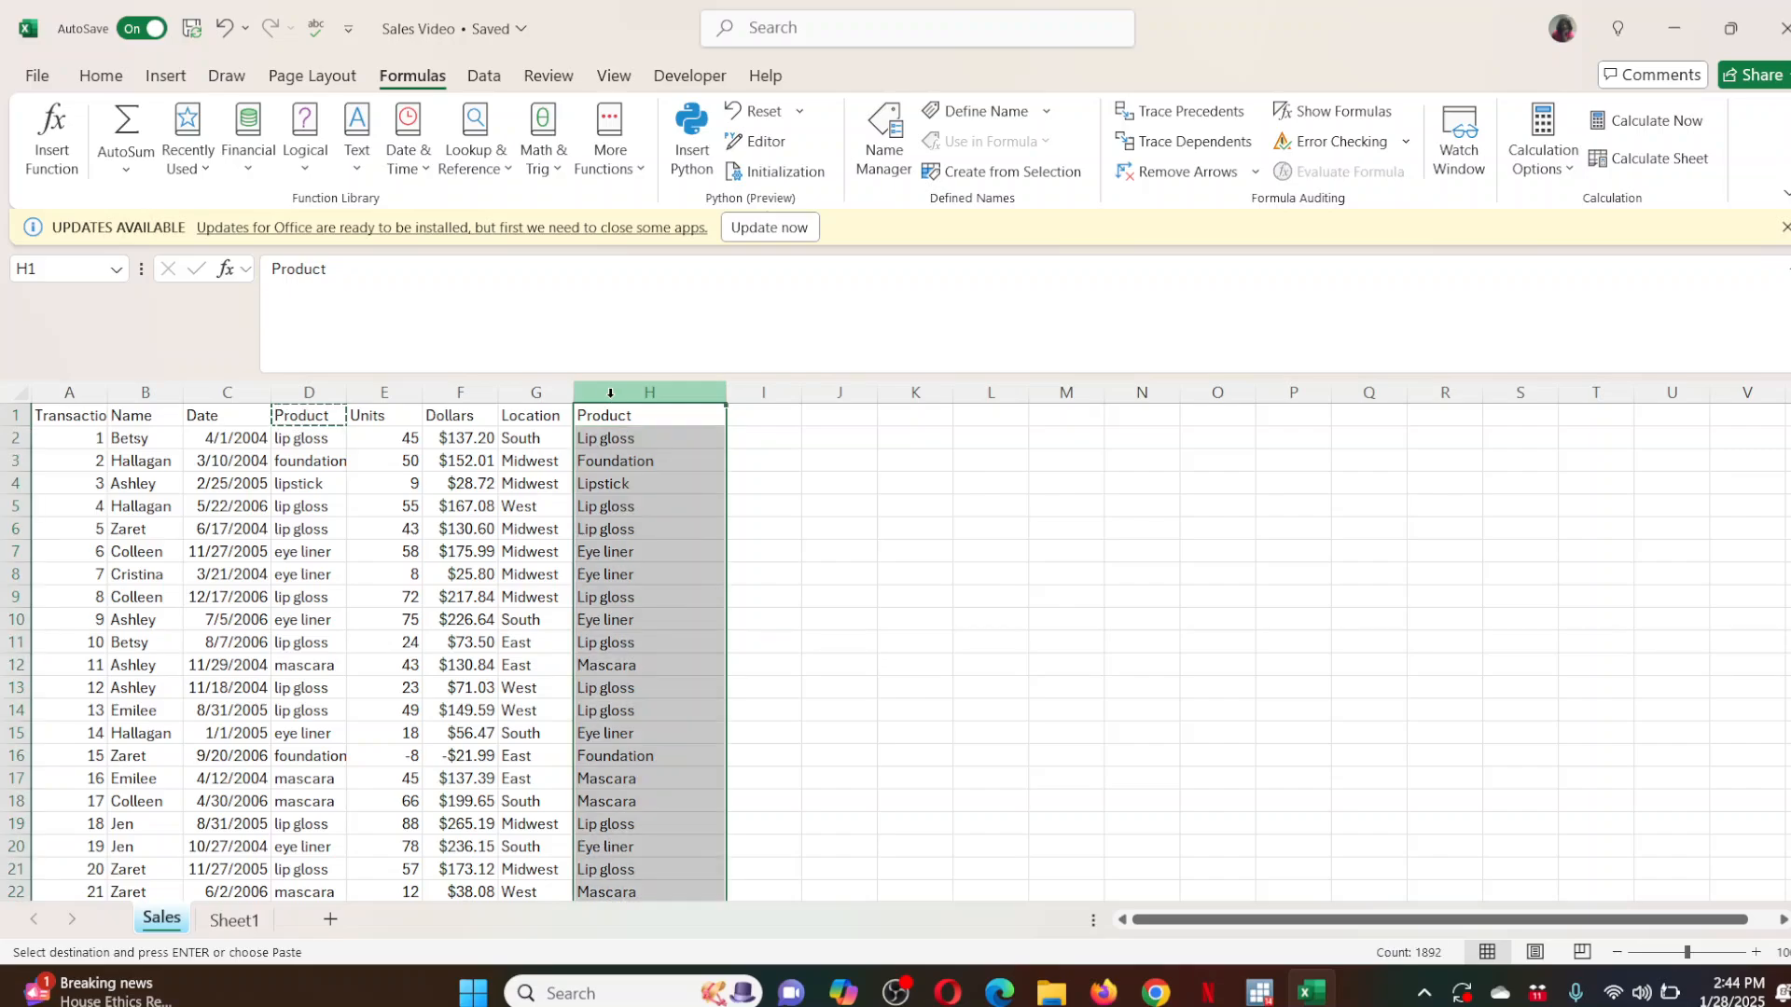
{"action": "right_click", "coordinate": [613, 397]}
{"action": "key", "text": "c"}
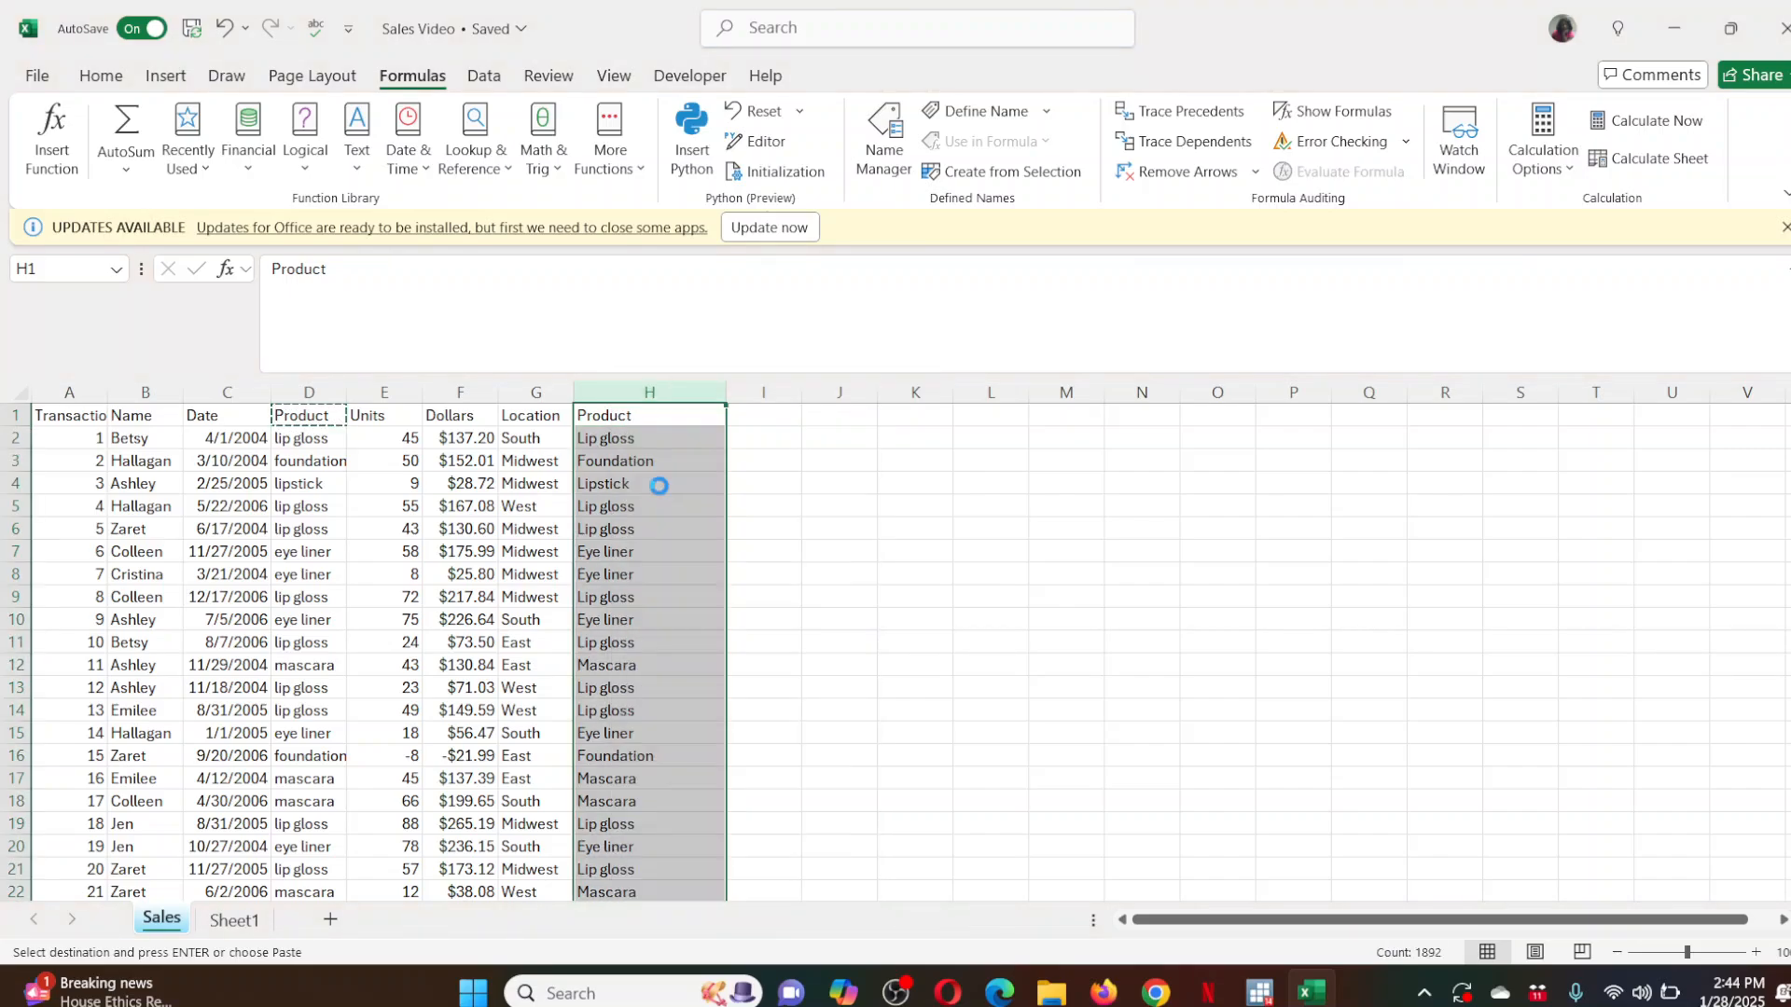
{"action": "left_click", "coordinate": [301, 415]}
{"action": "right_click", "coordinate": [303, 415]}
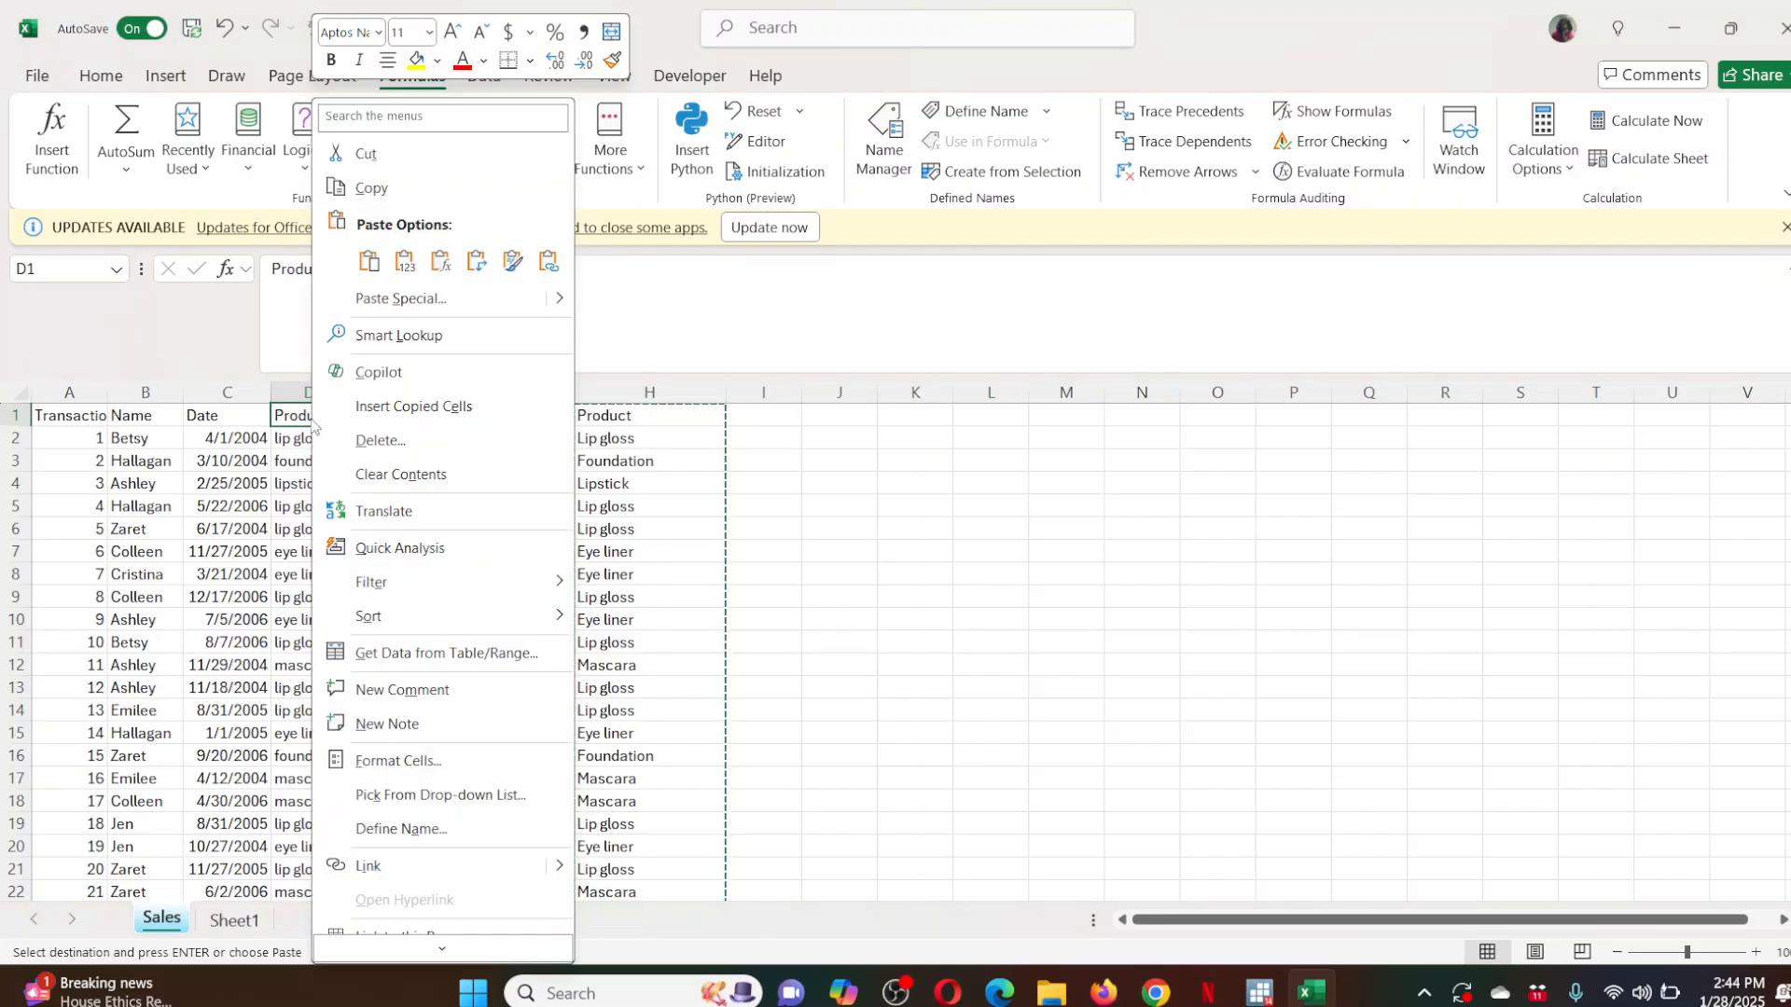
{"action": "left_click", "coordinate": [404, 261]}
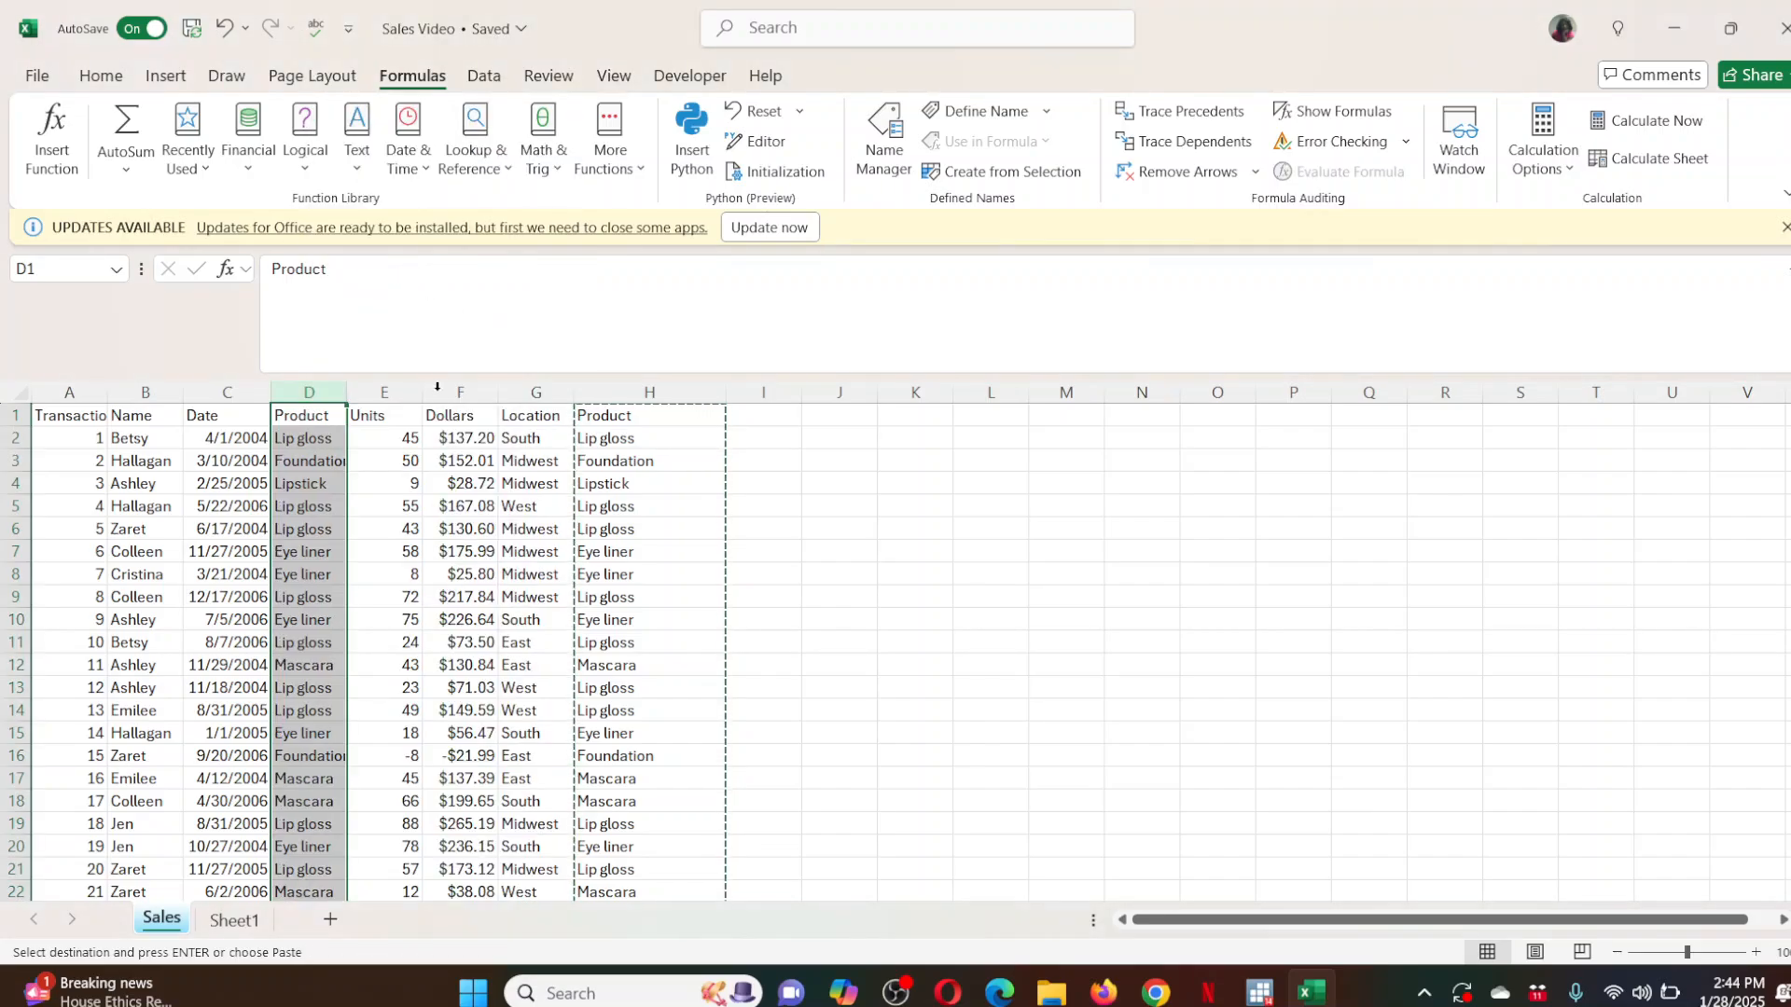
{"action": "left_click", "coordinate": [329, 487]}
{"action": "left_click", "coordinate": [314, 582]}
{"action": "left_click", "coordinate": [311, 664]}
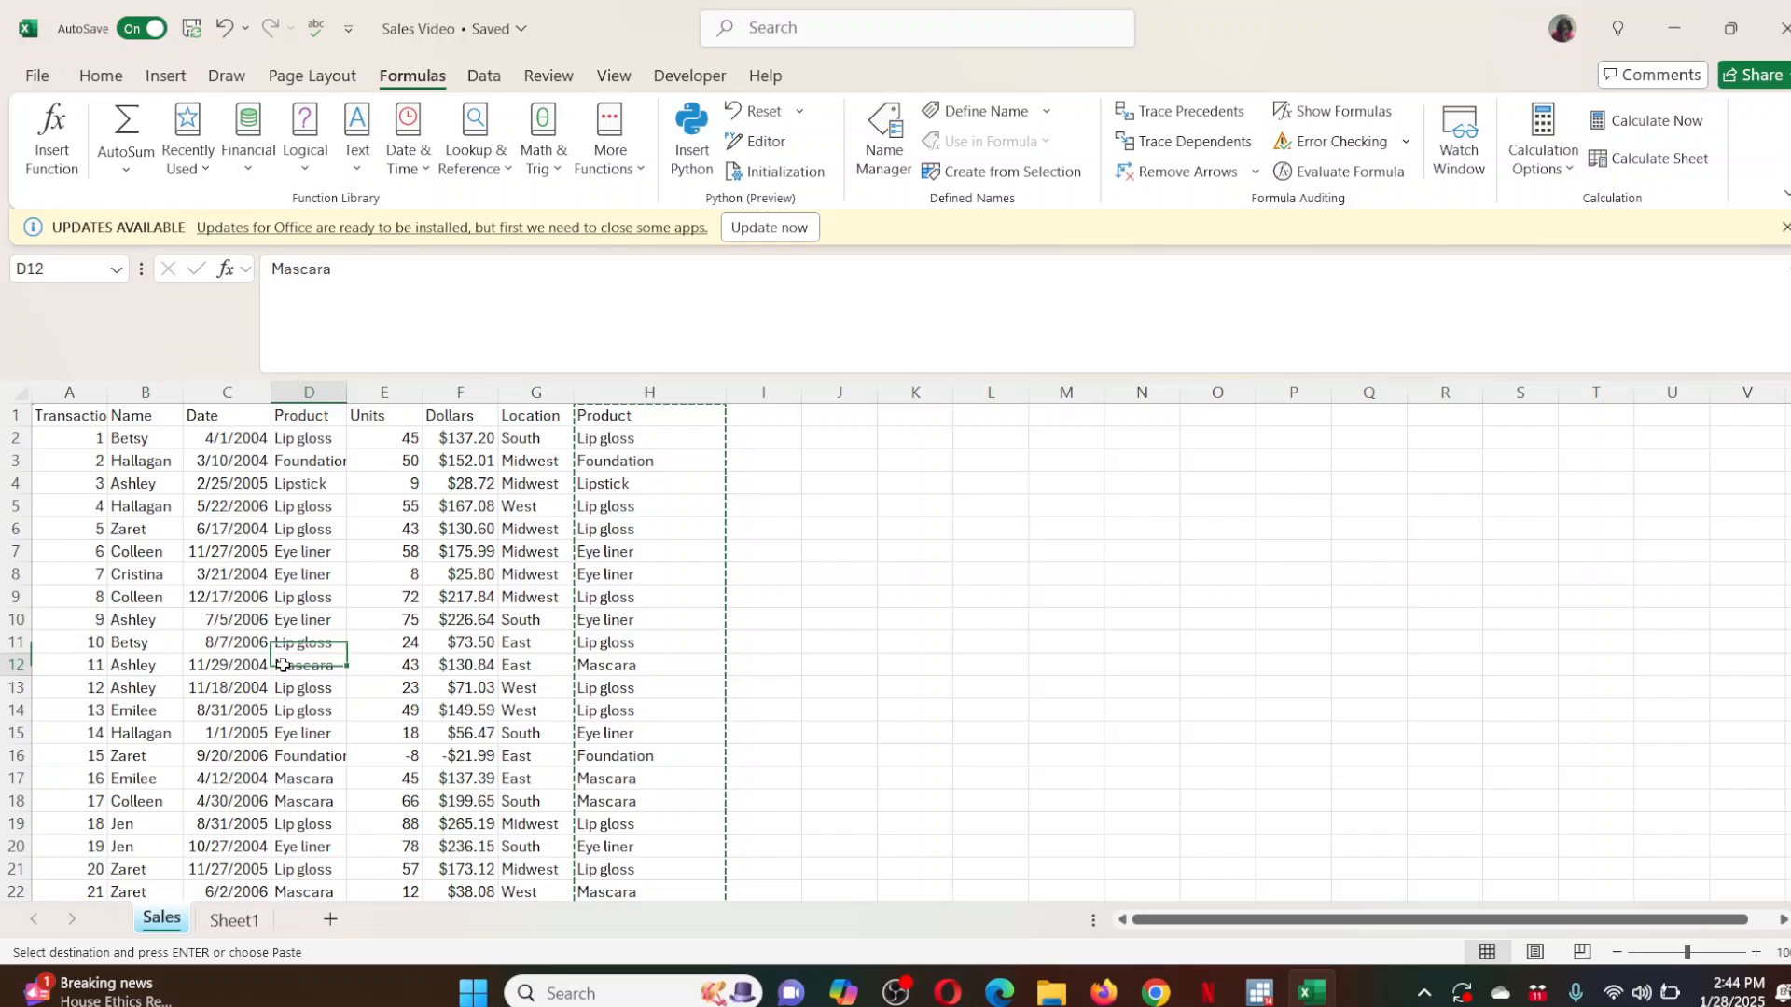
{"action": "left_click", "coordinate": [315, 732]}
{"action": "left_click", "coordinate": [145, 551]}
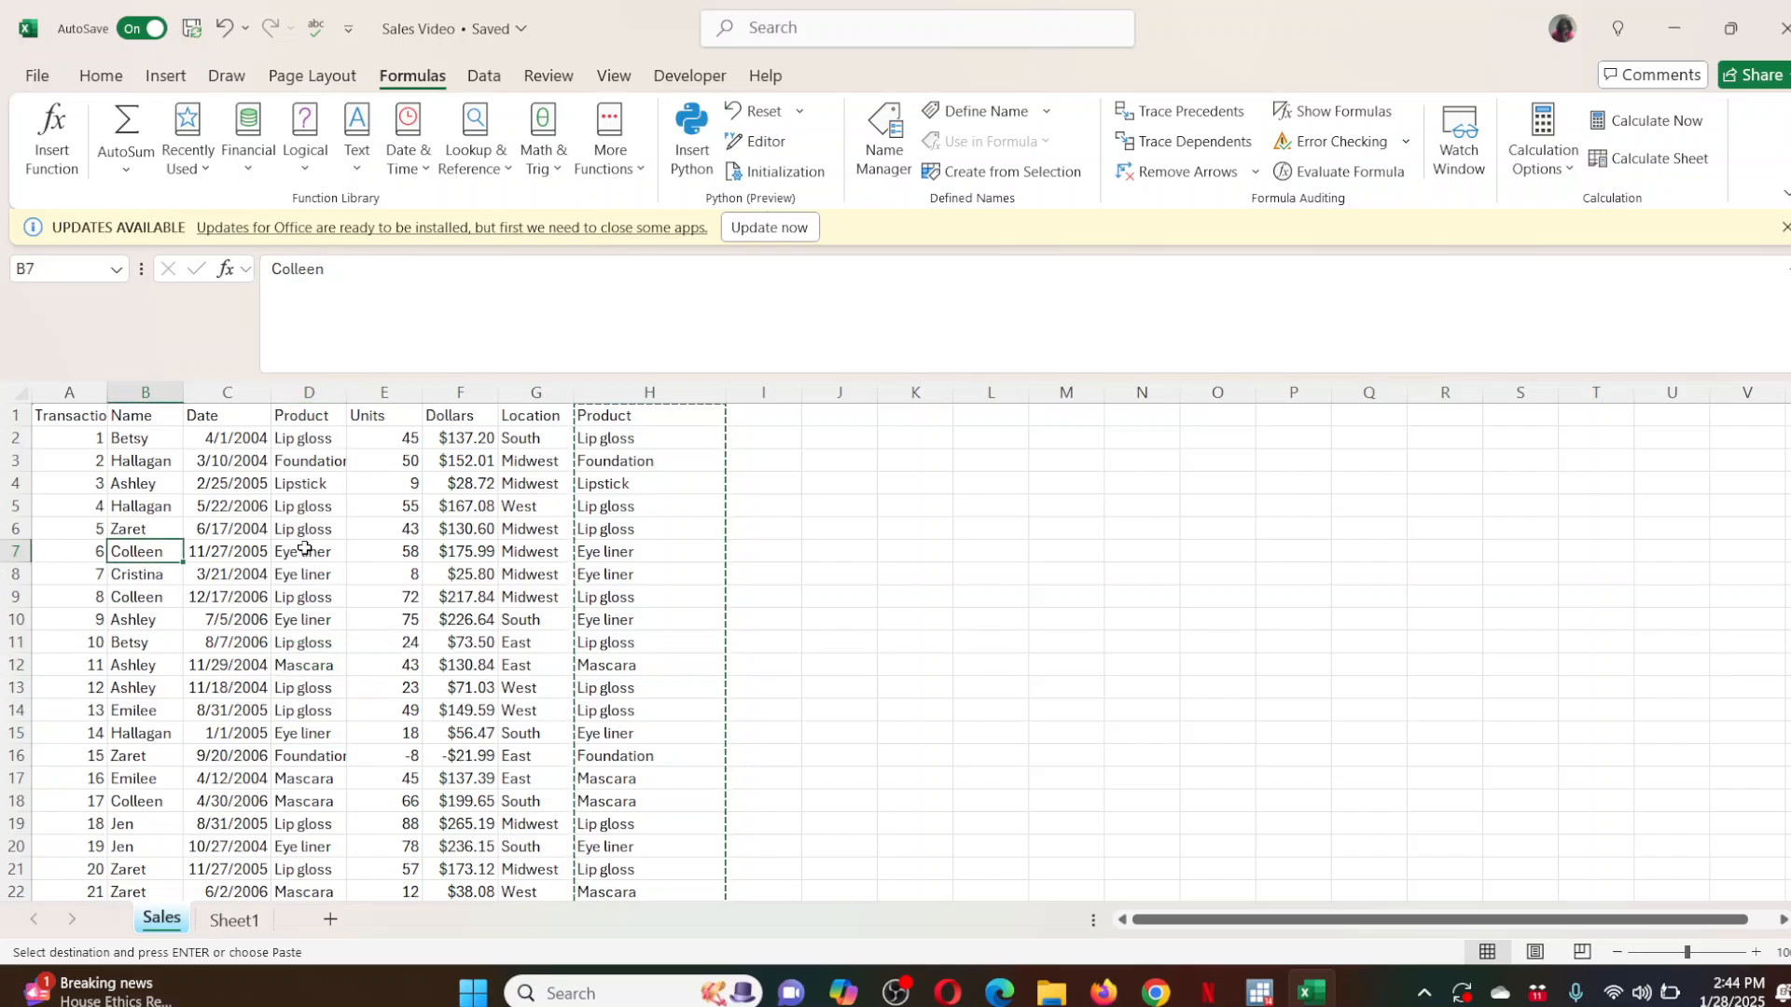
Clear all contents of helper column H.
{"action": "left_click", "coordinate": [339, 520]}
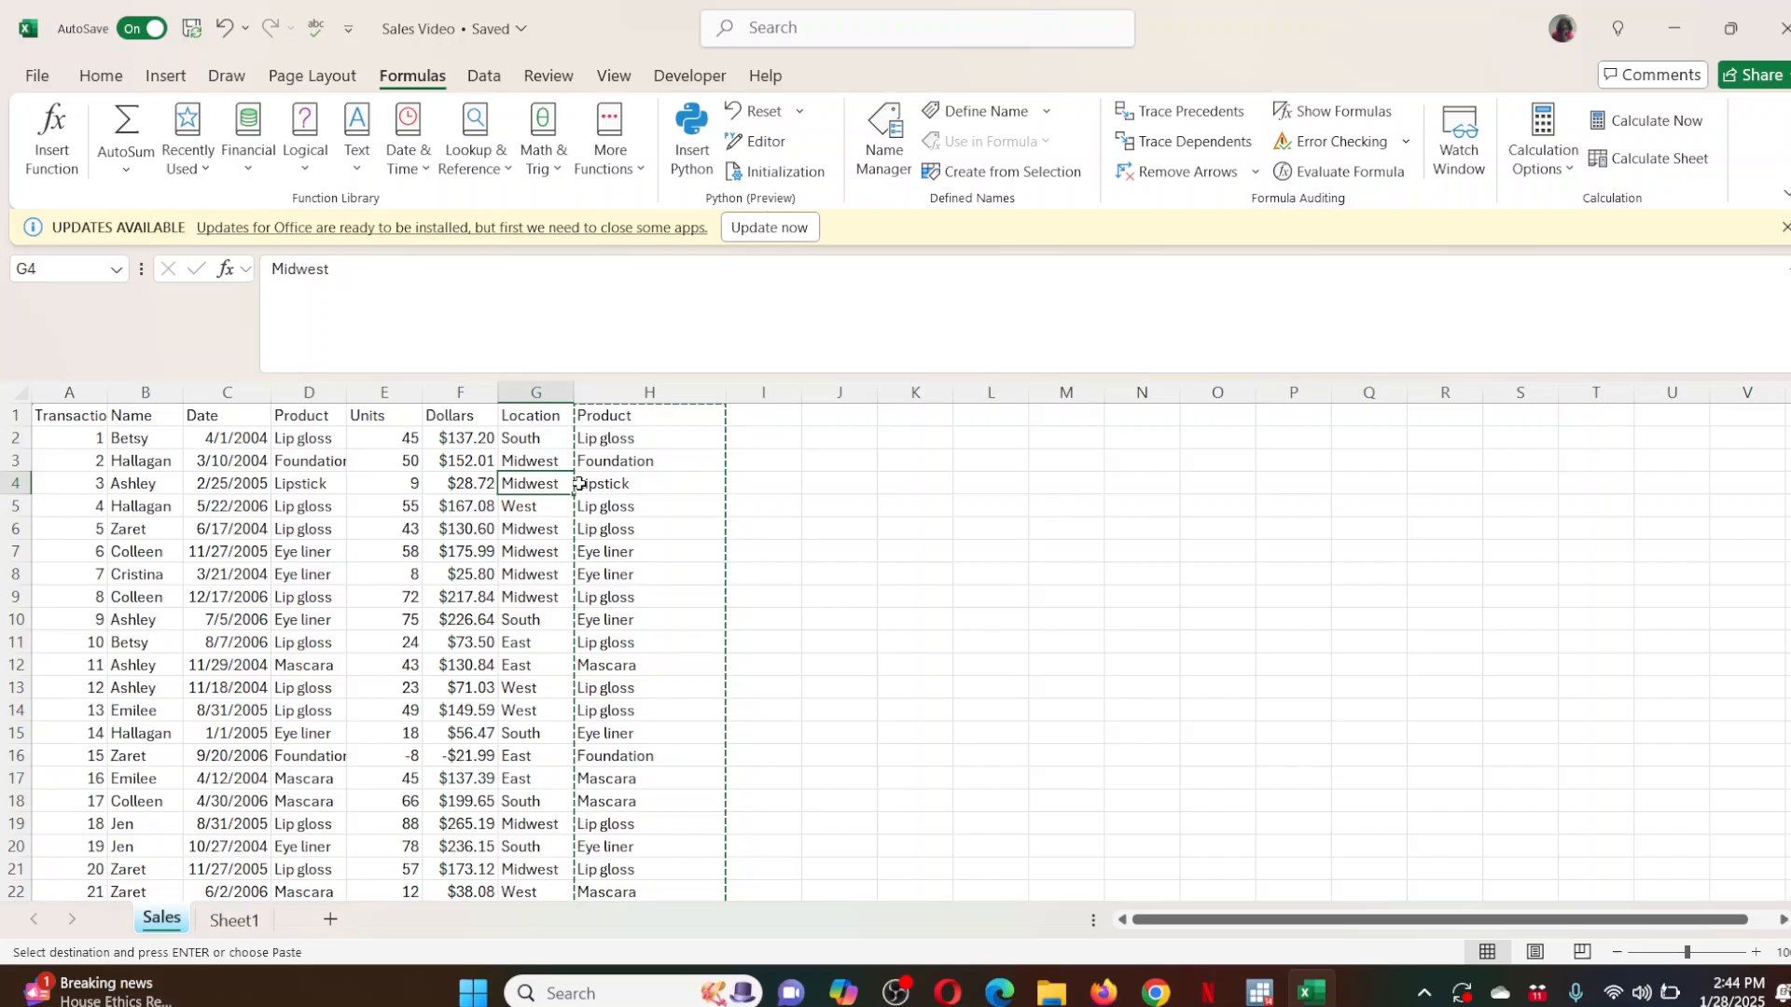
{"action": "left_click", "coordinate": [640, 392]}
{"action": "key", "text": "Delete"}
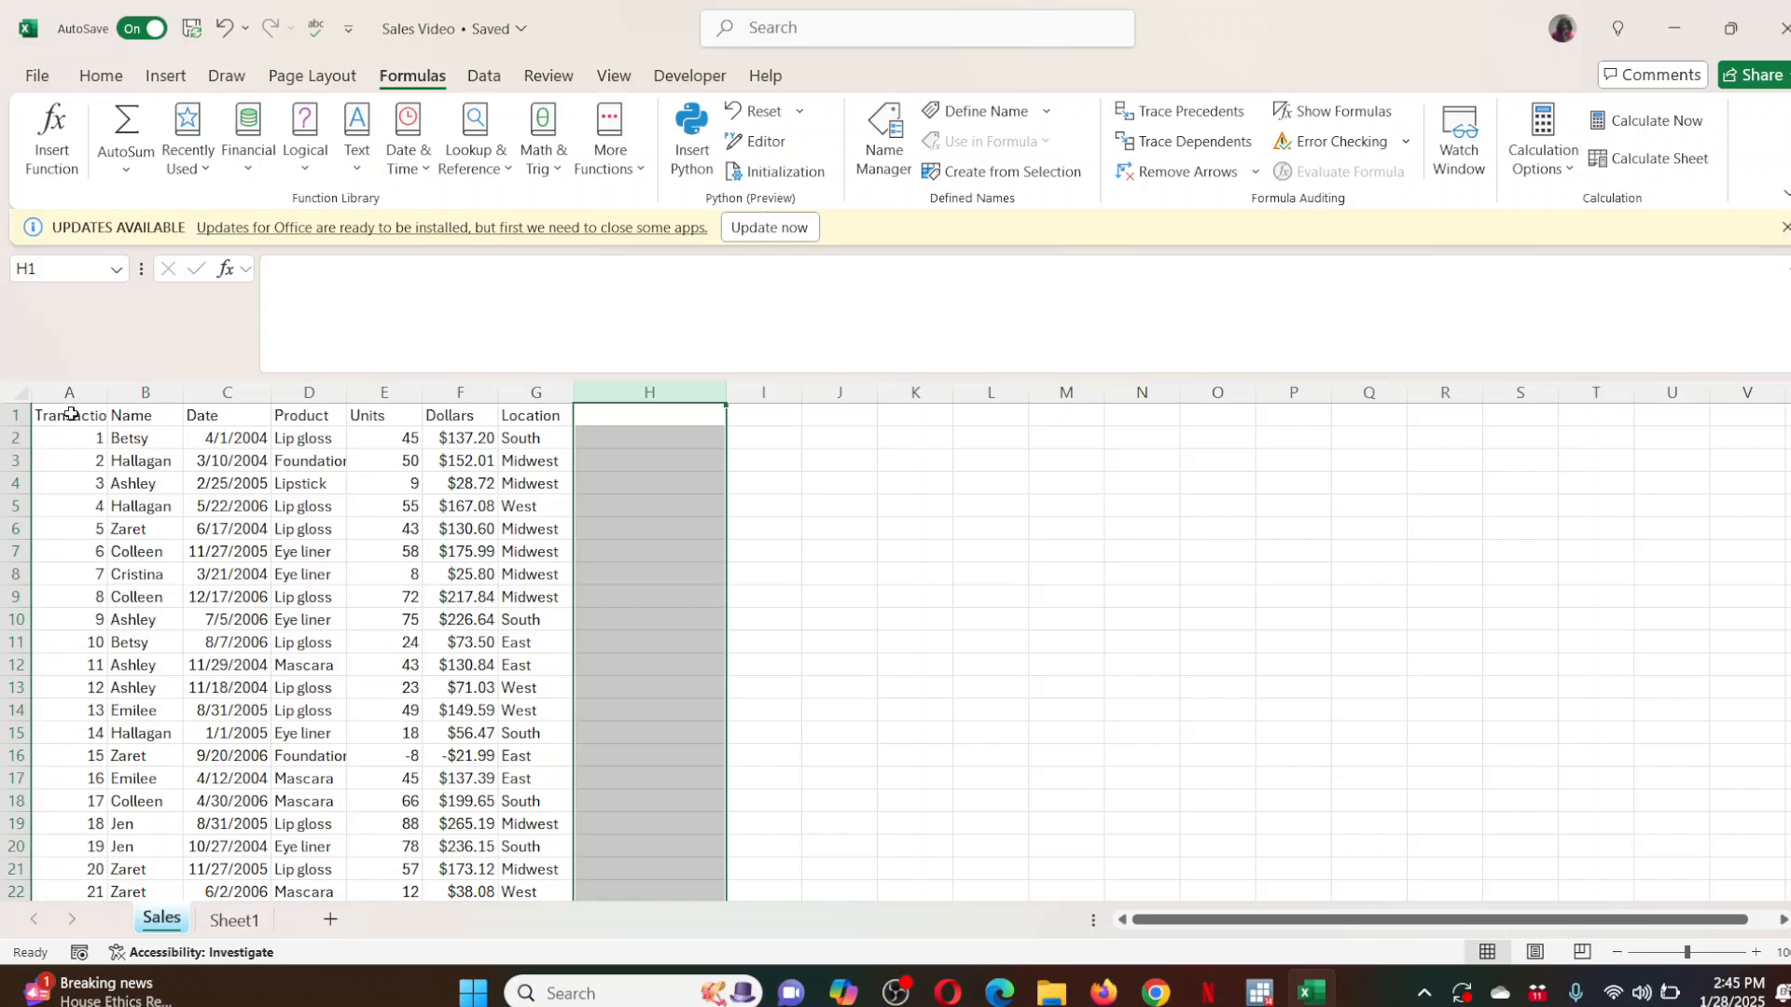
Fill the header cells A1:G1 with a light blue theme color.
{"action": "left_click_drag", "start_coordinate": [68, 415], "coordinate": [540, 415]}
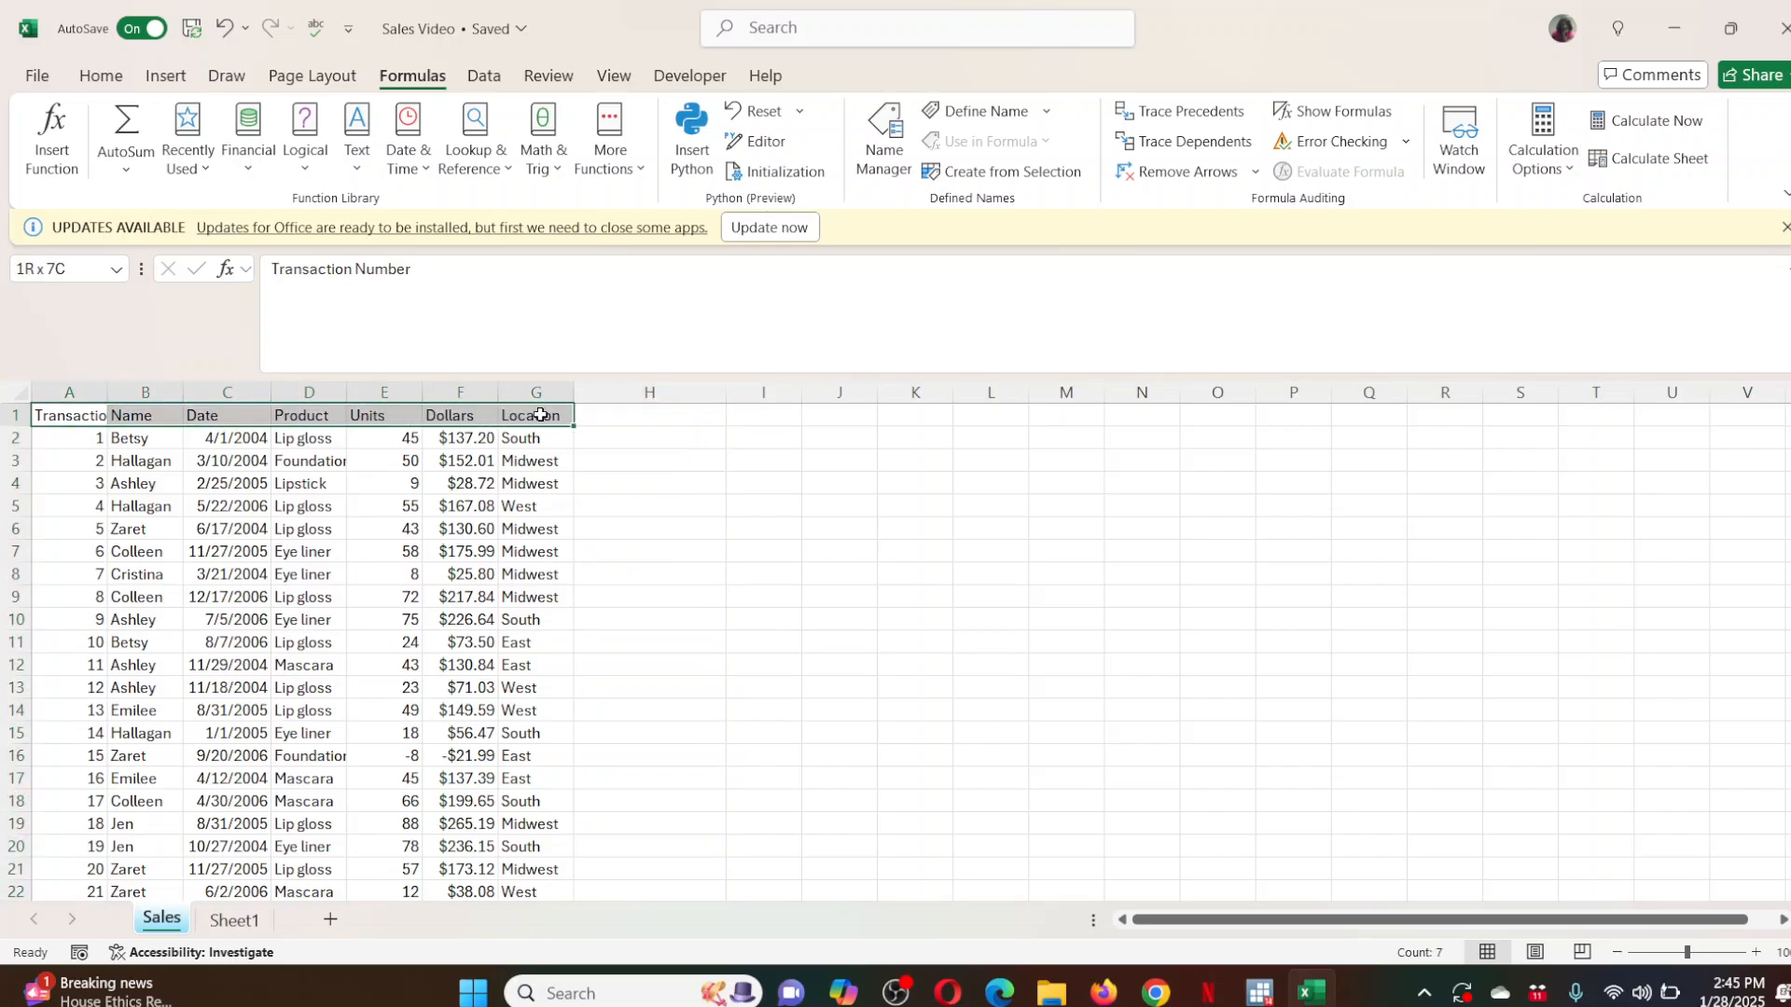
{"action": "left_click", "coordinate": [100, 75]}
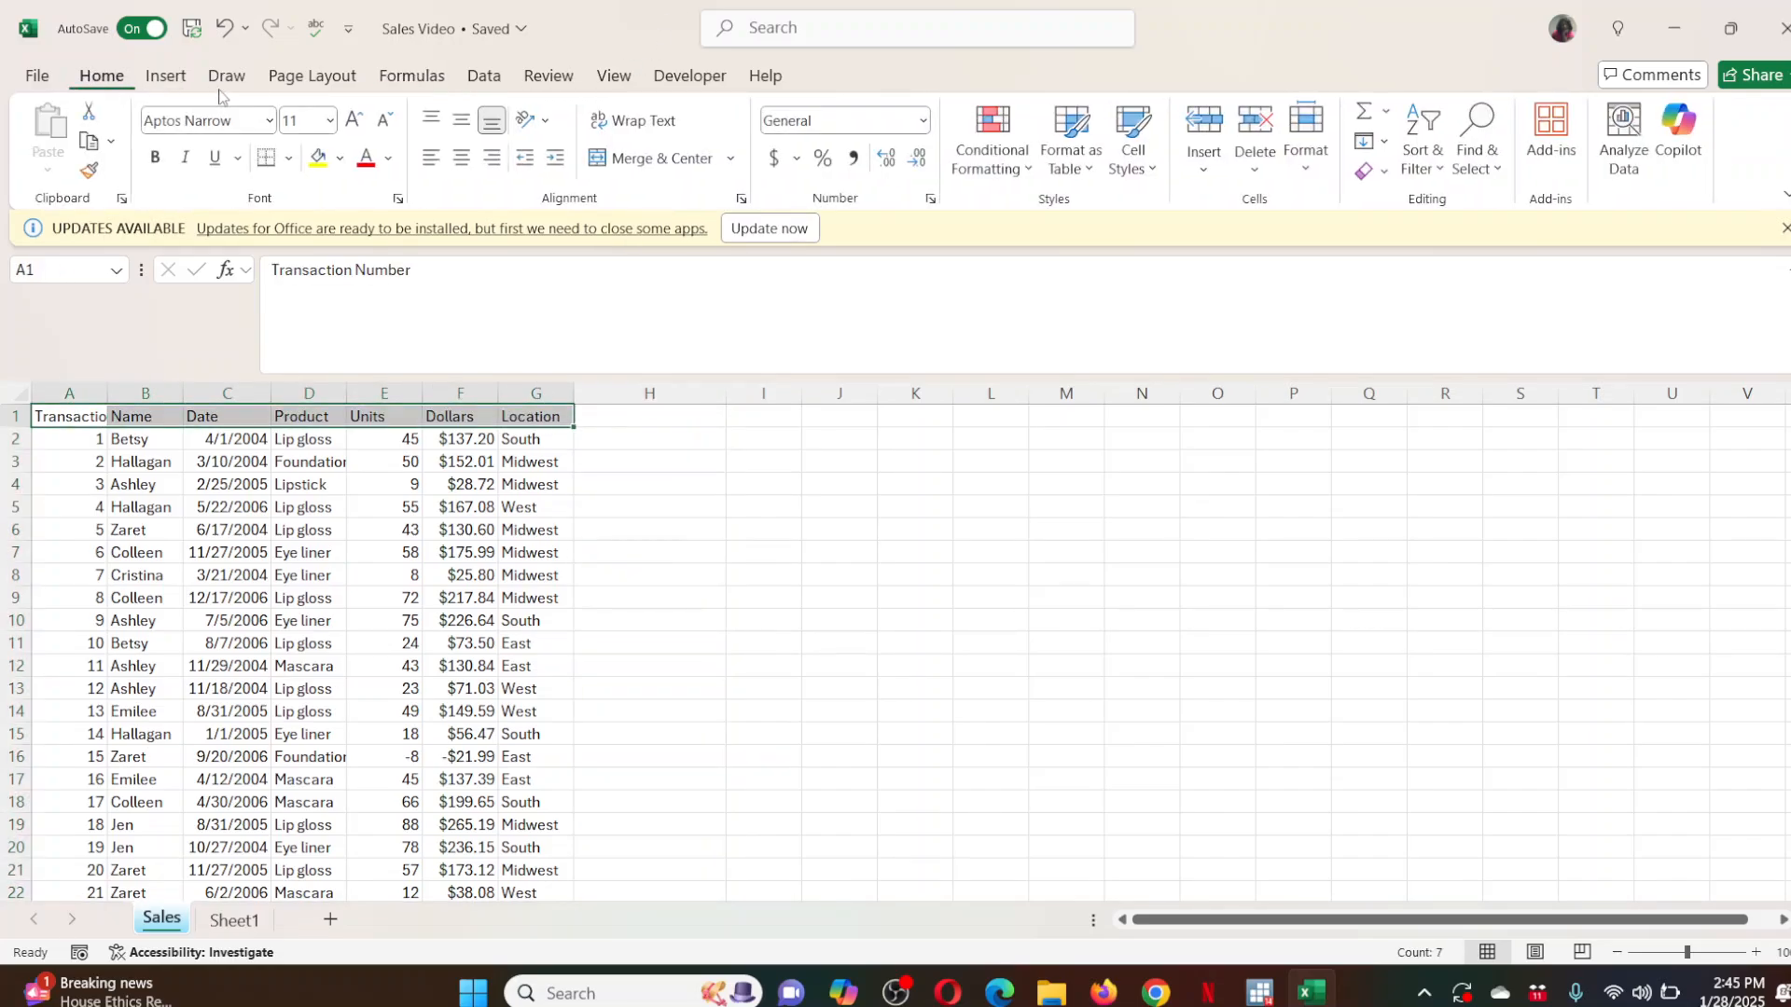
{"action": "left_click", "coordinate": [341, 159]}
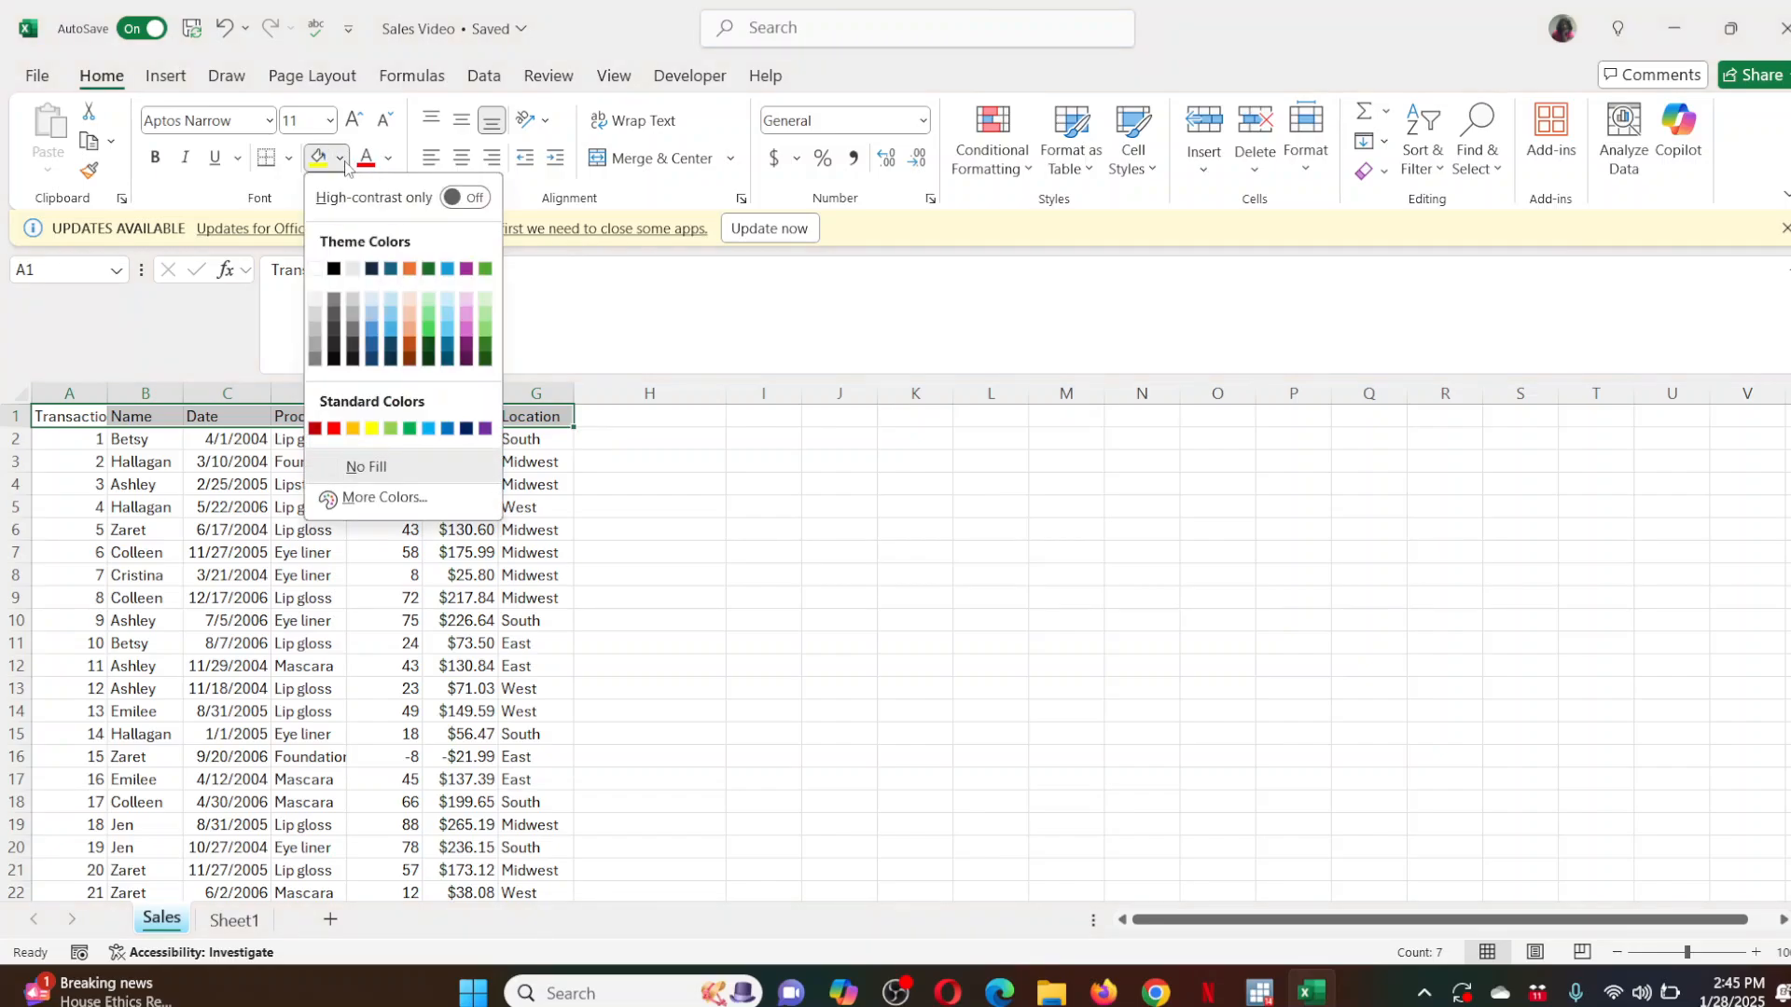
{"action": "left_click", "coordinate": [388, 315]}
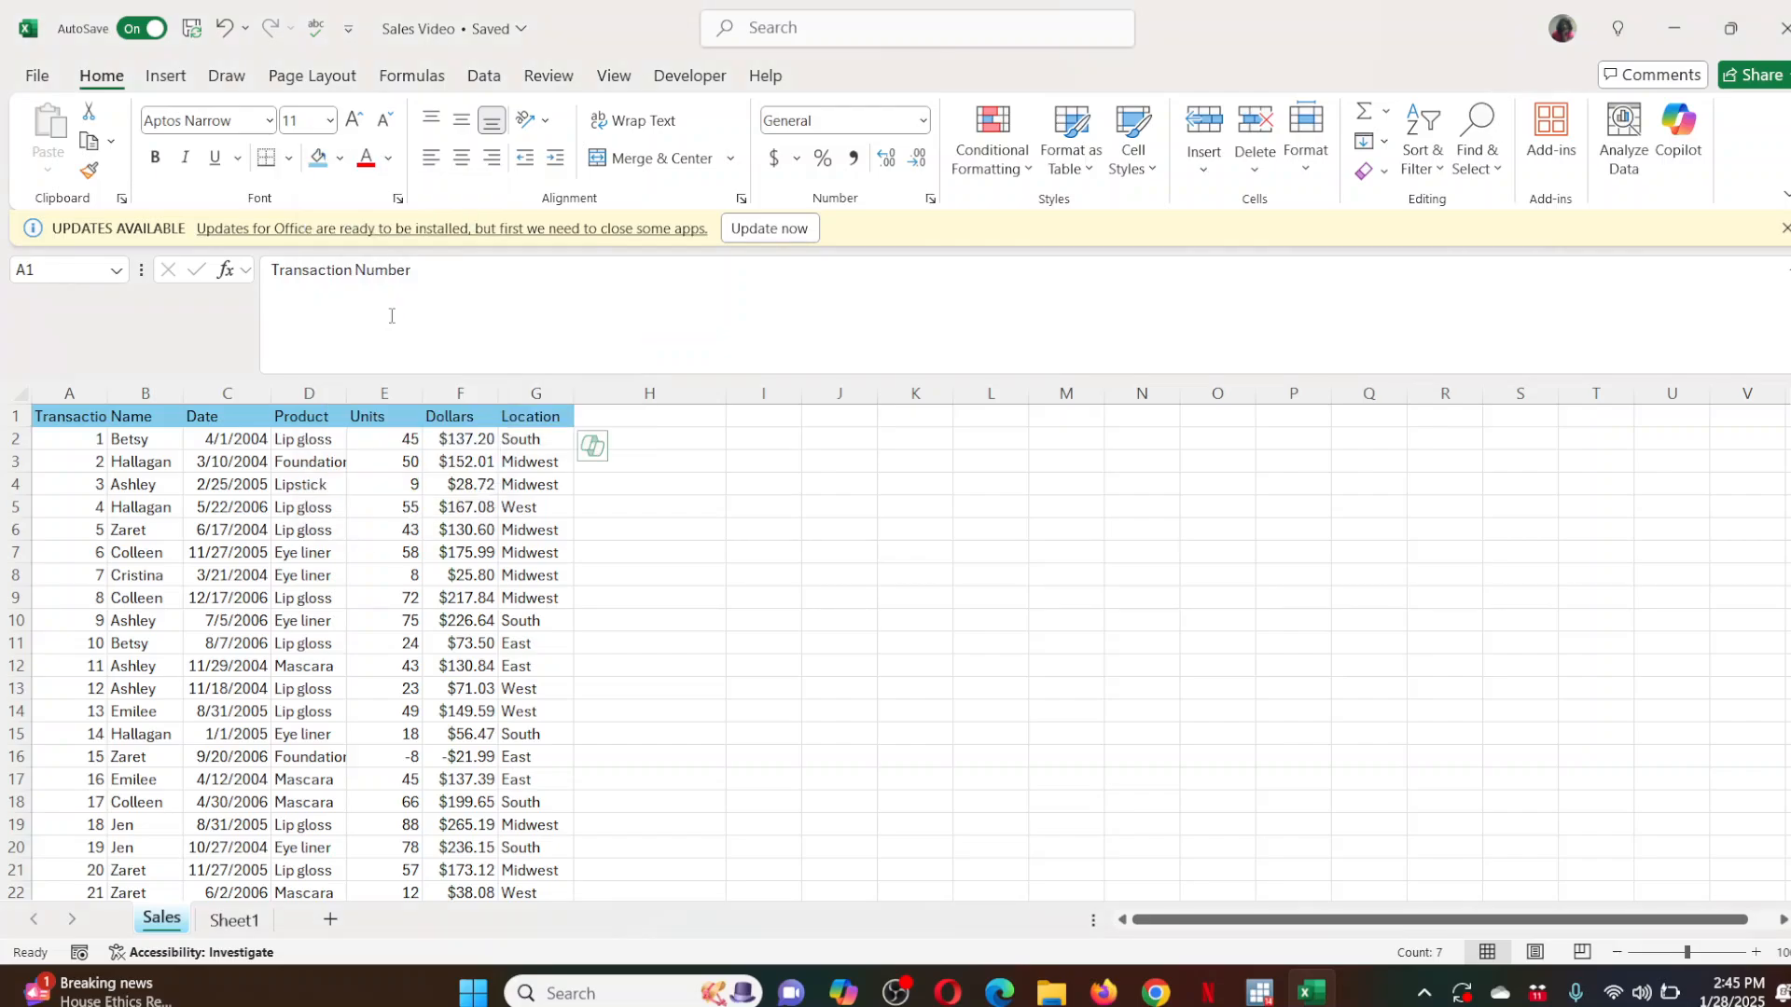
Autofit the widths of columns A through H to their contents.
{"action": "left_click", "coordinate": [78, 387]}
{"action": "left_click_drag", "start_coordinate": [78, 386], "coordinate": [653, 392]}
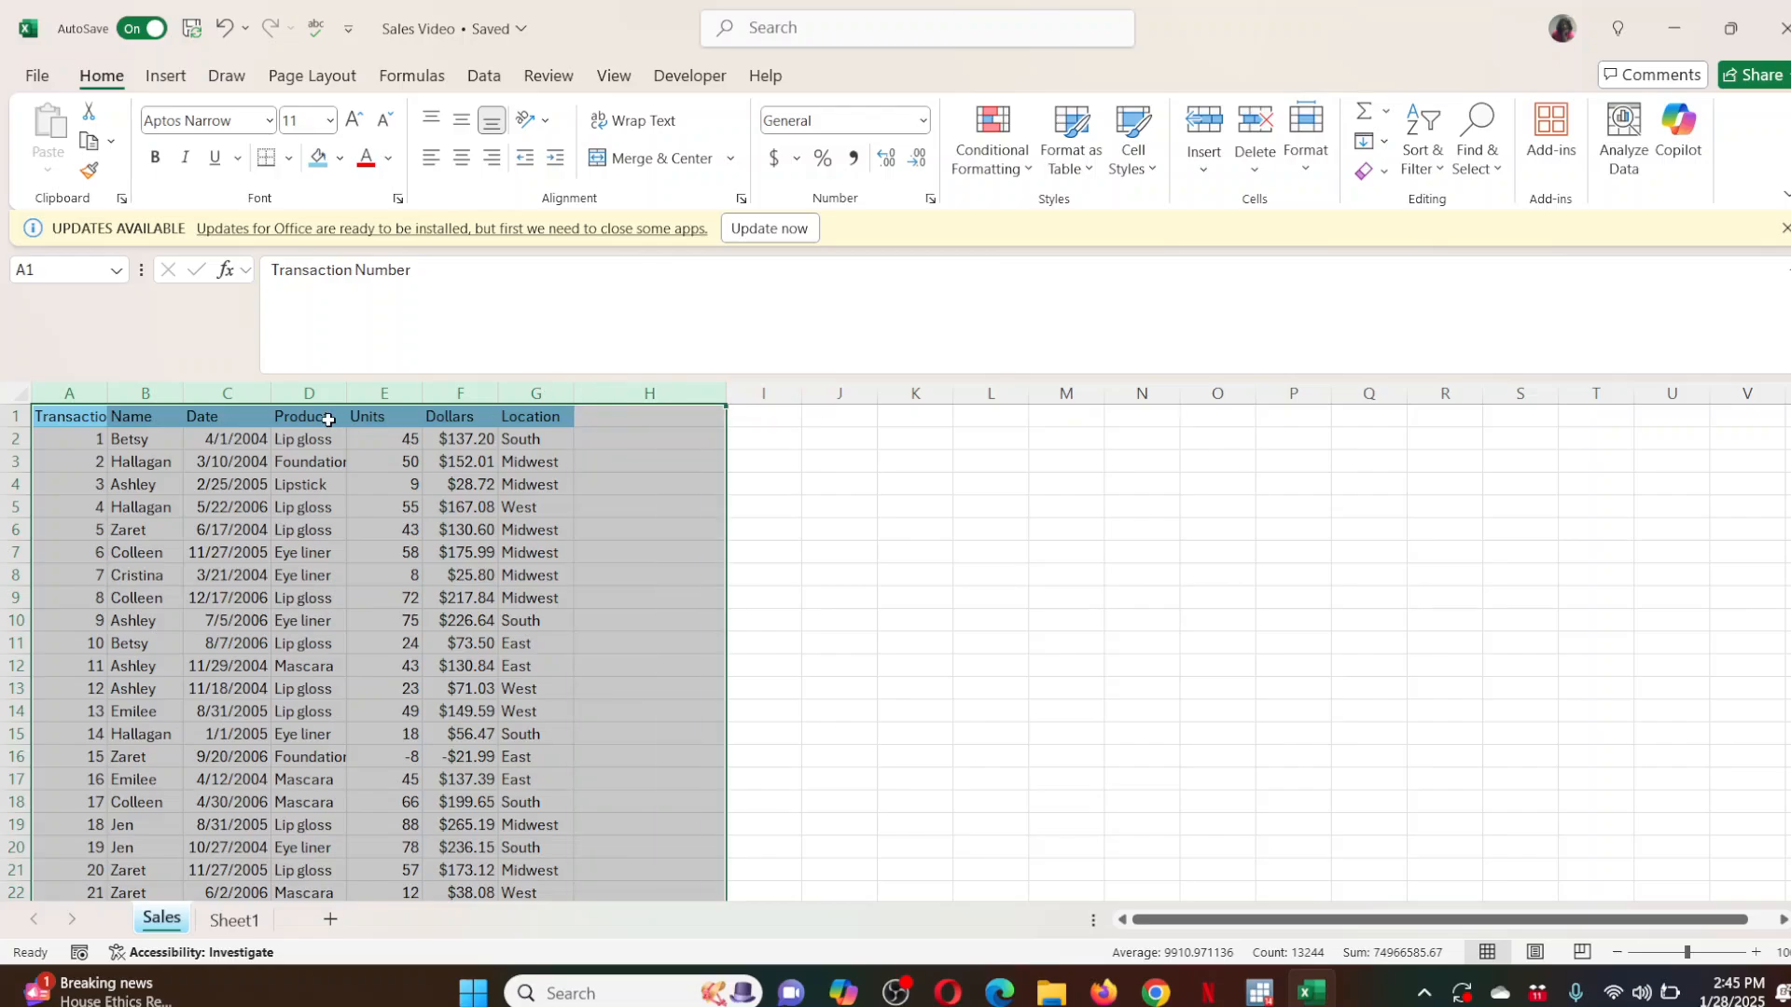
{"action": "double_click", "coordinate": [98, 393]}
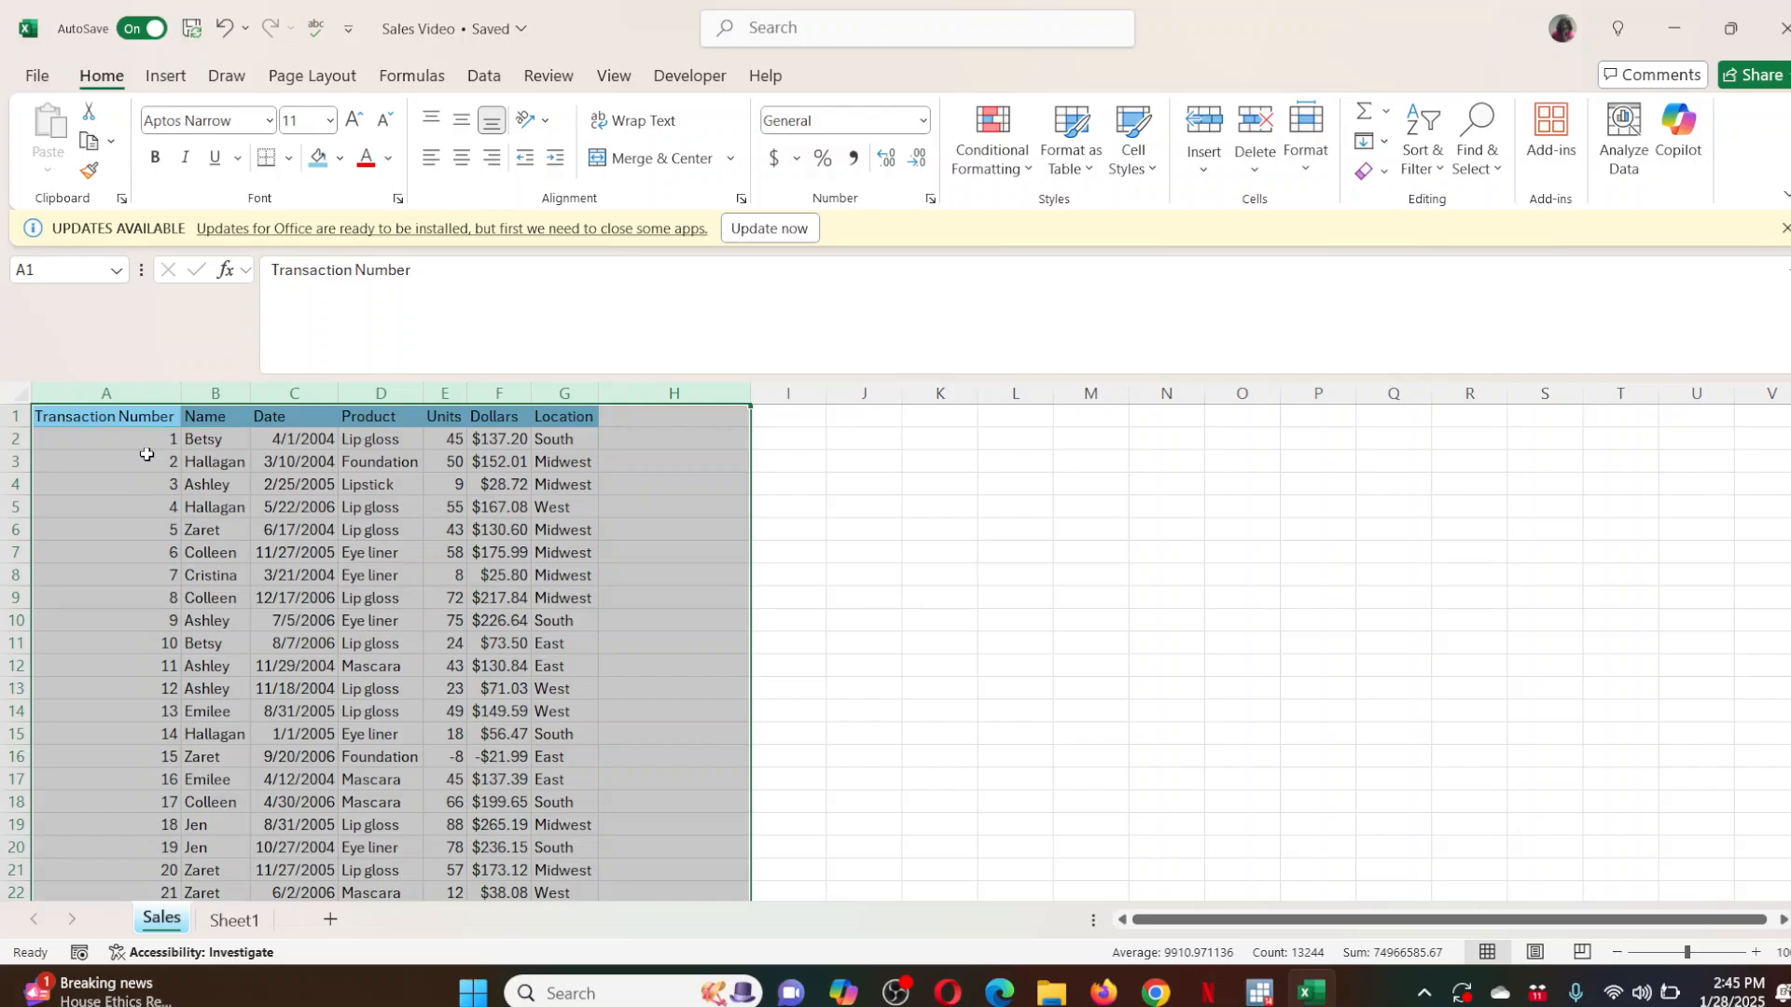
{"action": "left_click", "coordinate": [237, 486]}
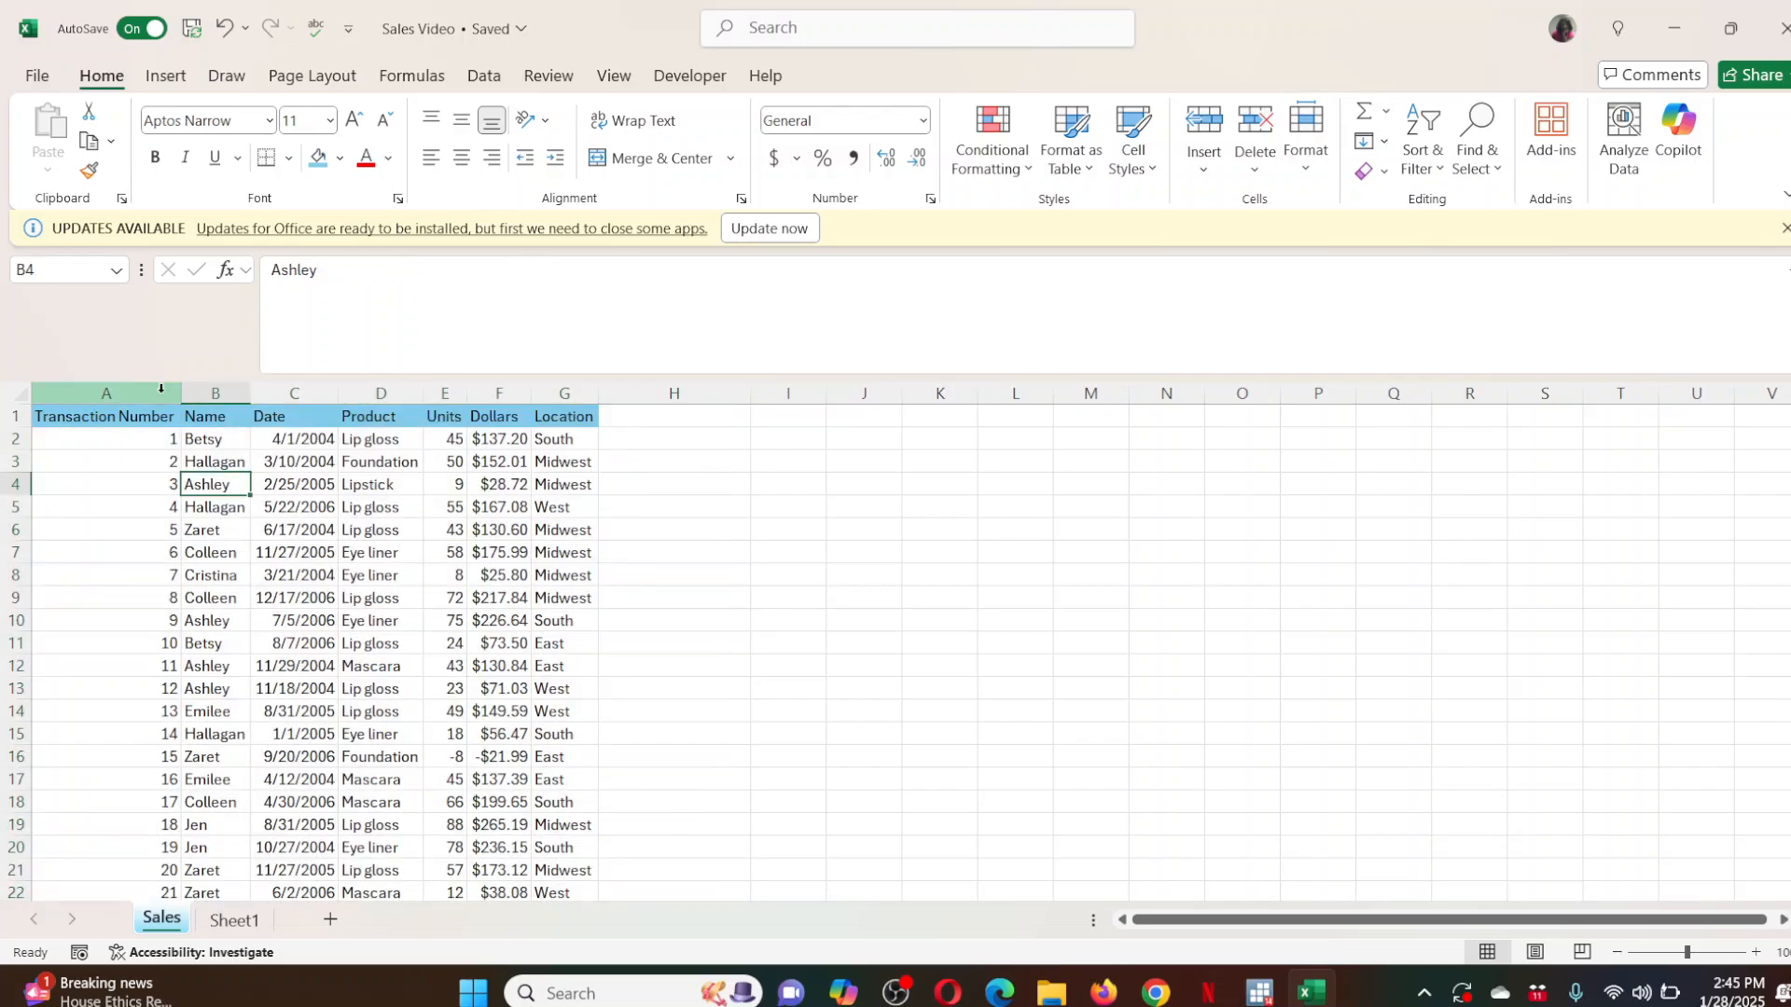
Try one equal, wider width for columns A through G, and autofit them to their contents again.
{"action": "left_click_drag", "start_coordinate": [182, 393], "coordinate": [482, 393]}
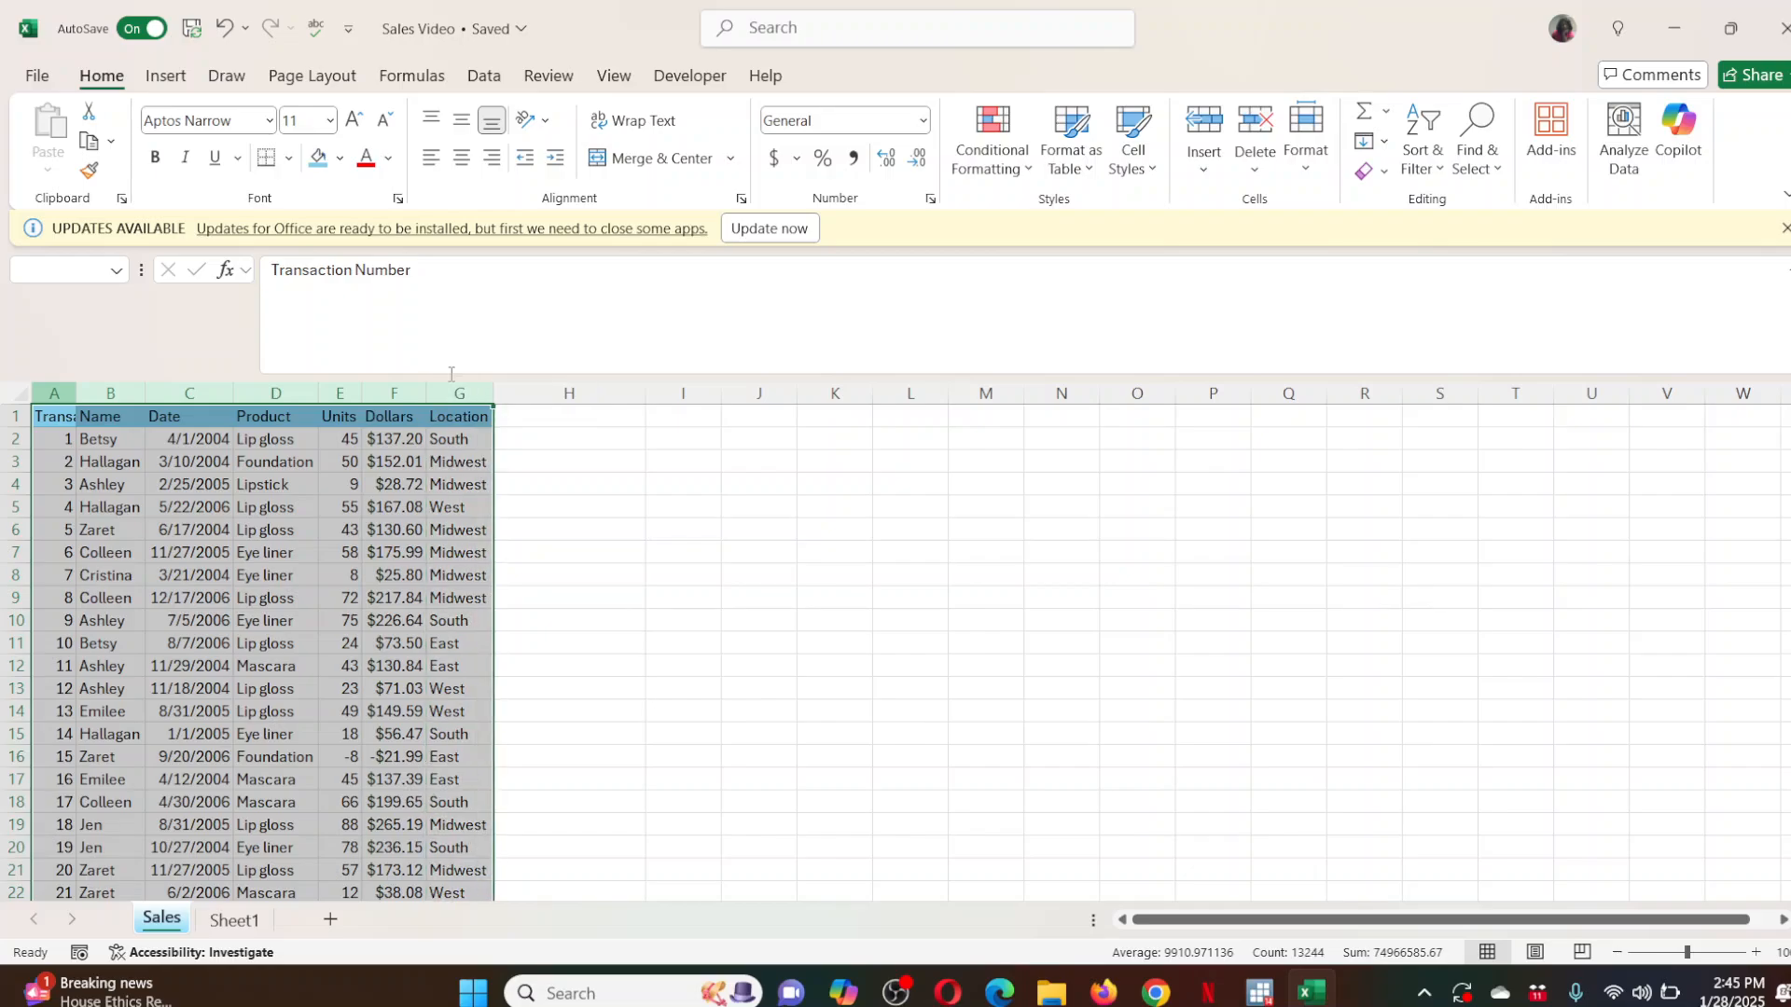
{"action": "left_click_drag", "start_coordinate": [318, 397], "coordinate": [411, 394]}
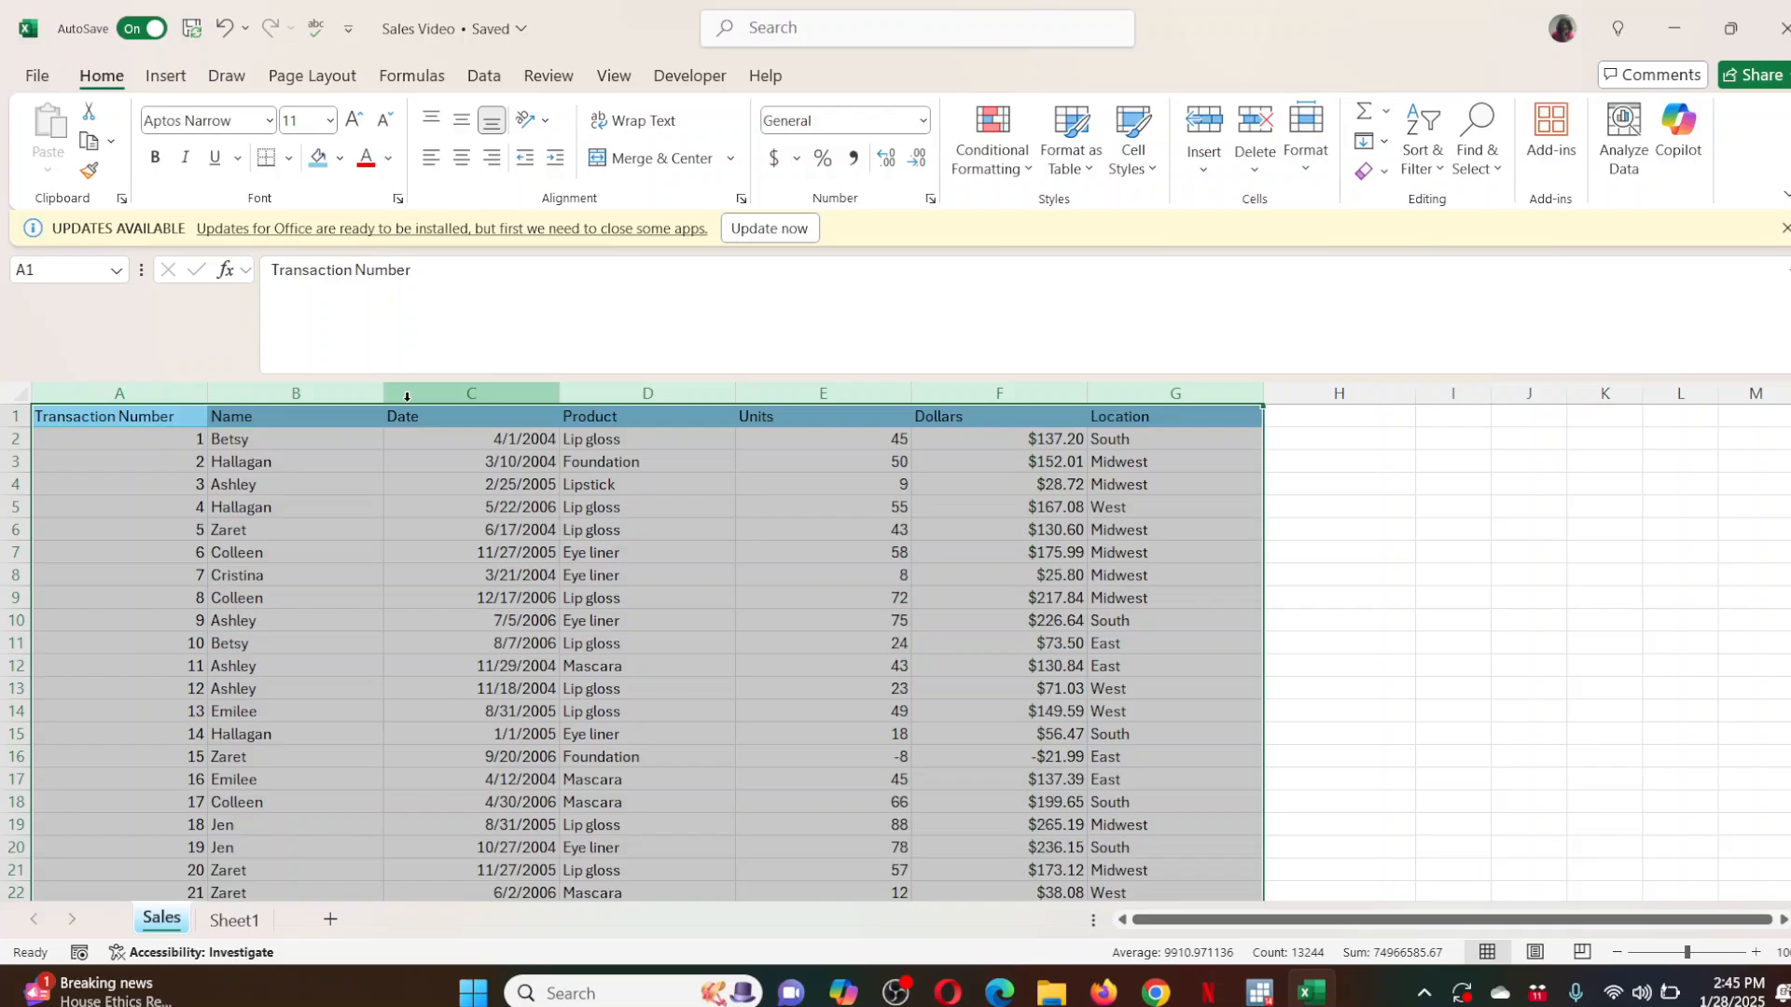
{"action": "double_click", "coordinate": [204, 394]}
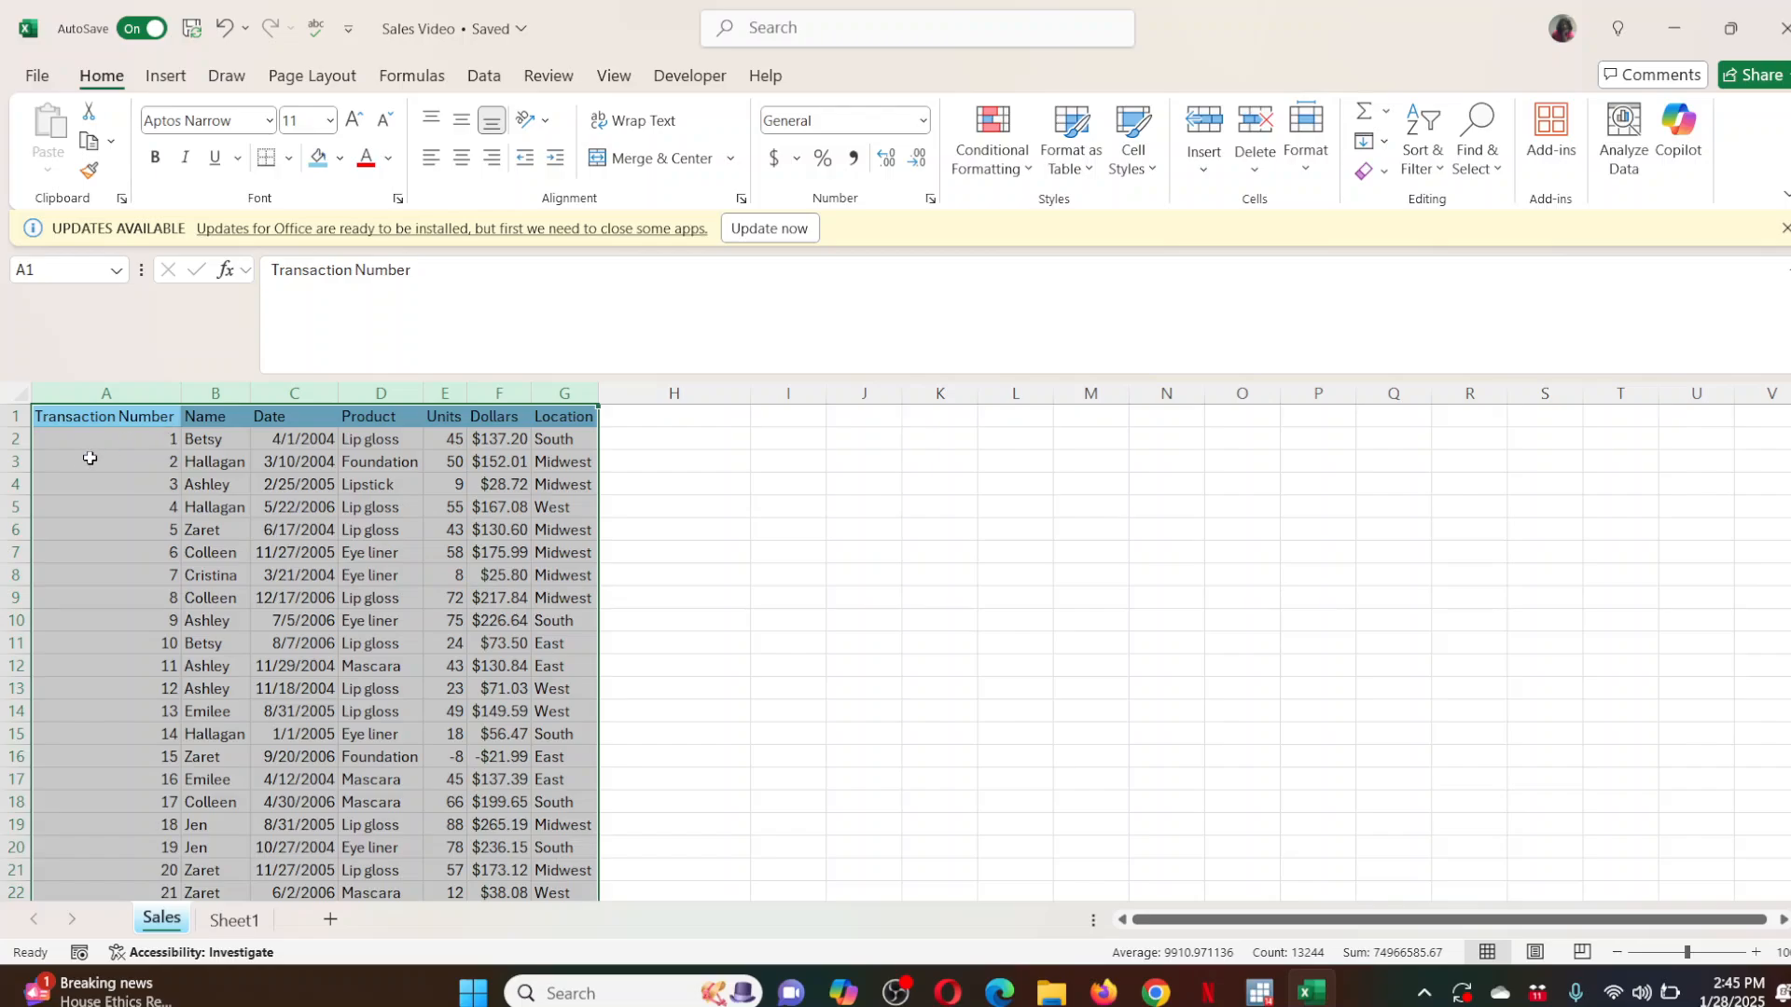
{"action": "left_click", "coordinate": [108, 414]}
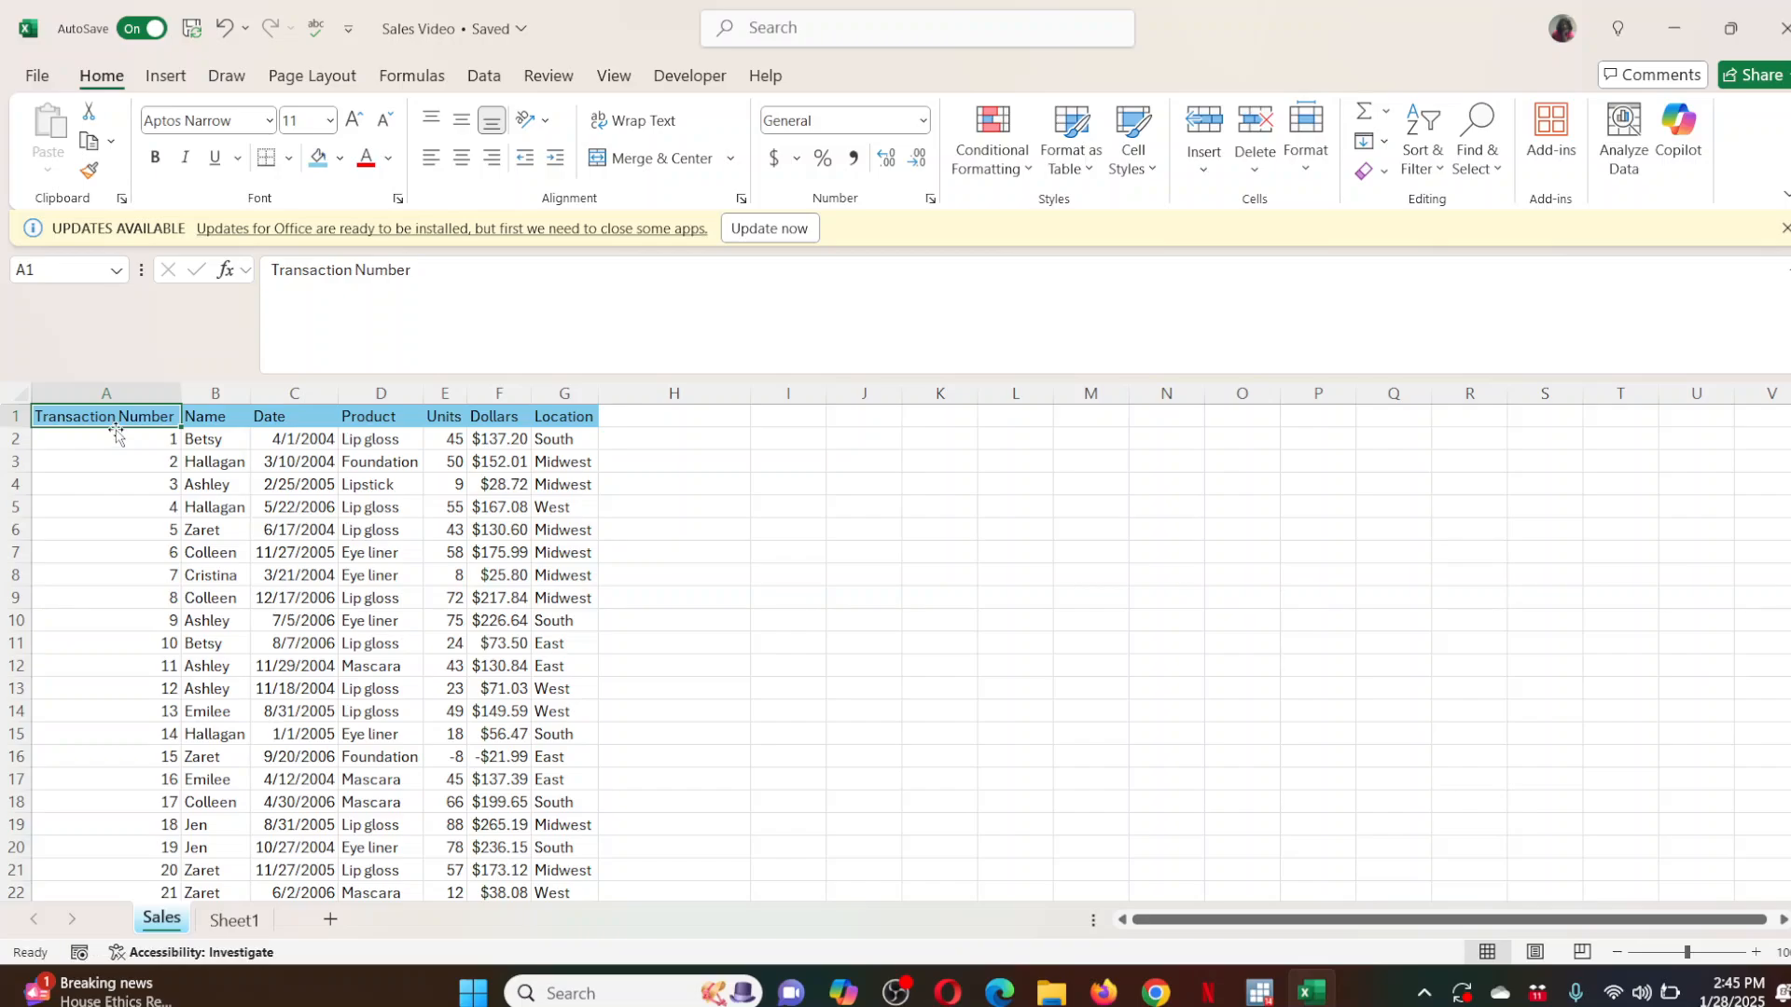
Make header row 1 about twice as tall and narrow the Transaction Number column.
{"action": "left_click_drag", "start_coordinate": [115, 439], "coordinate": [72, 565]}
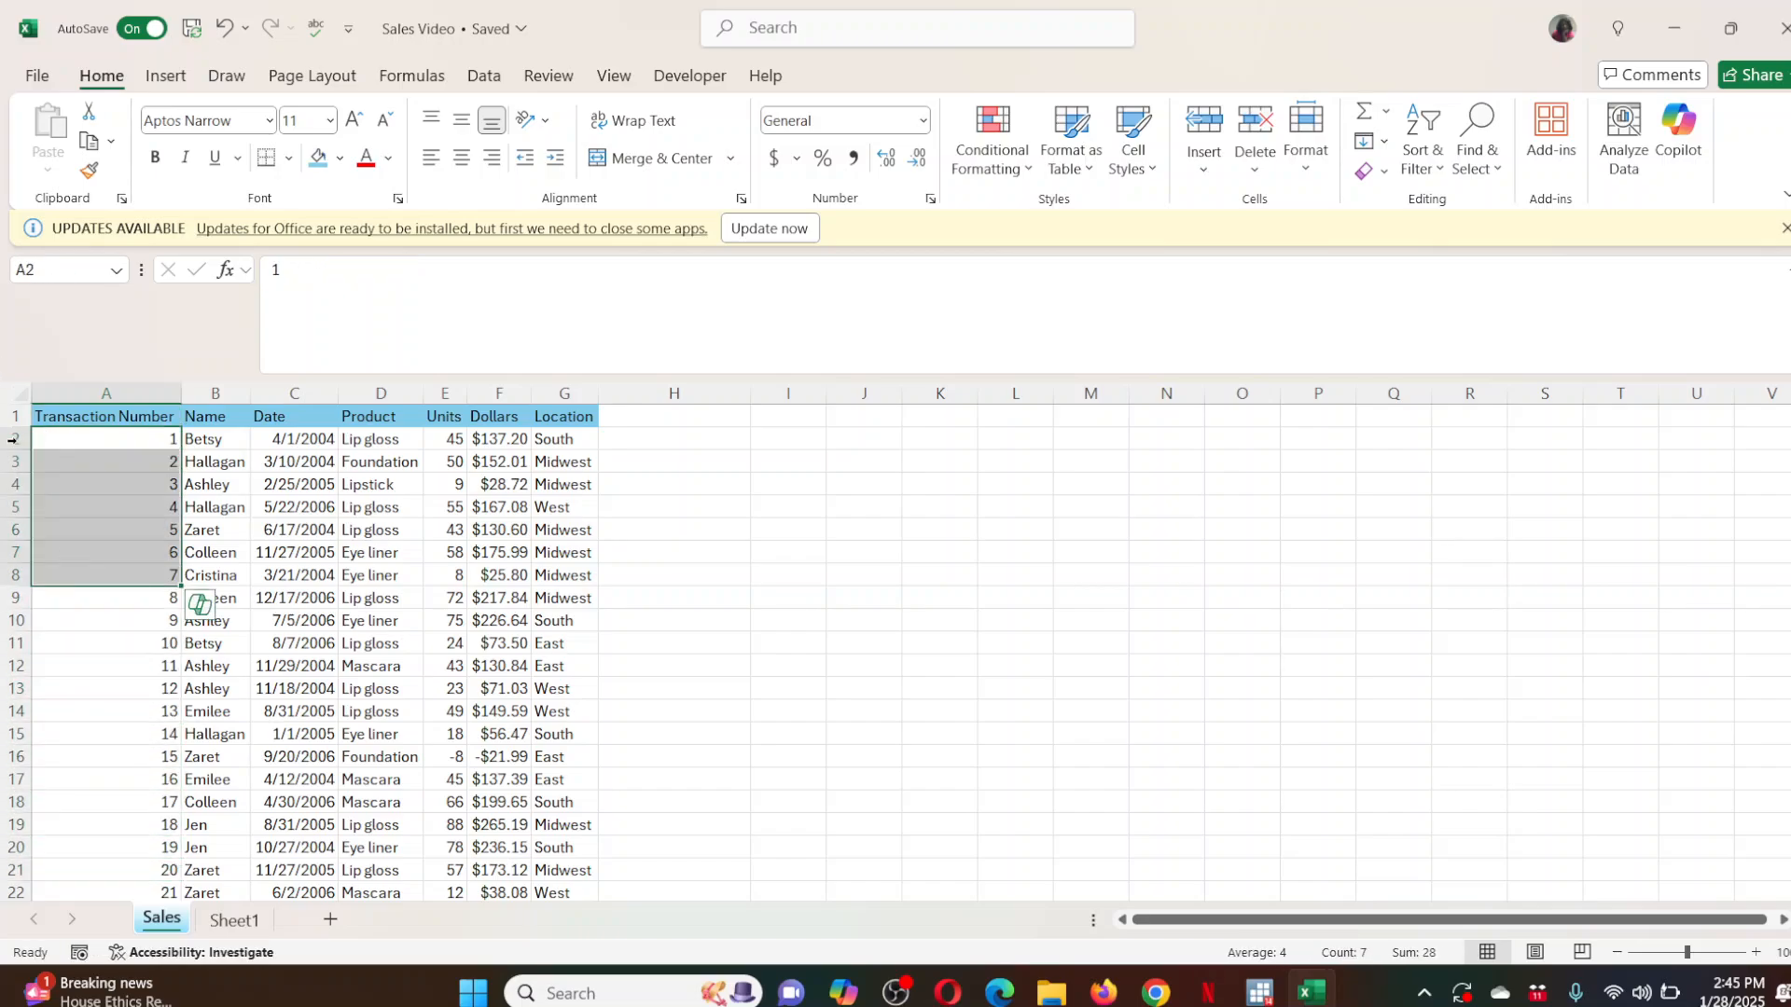
{"action": "left_click_drag", "start_coordinate": [8, 428], "coordinate": [10, 453]}
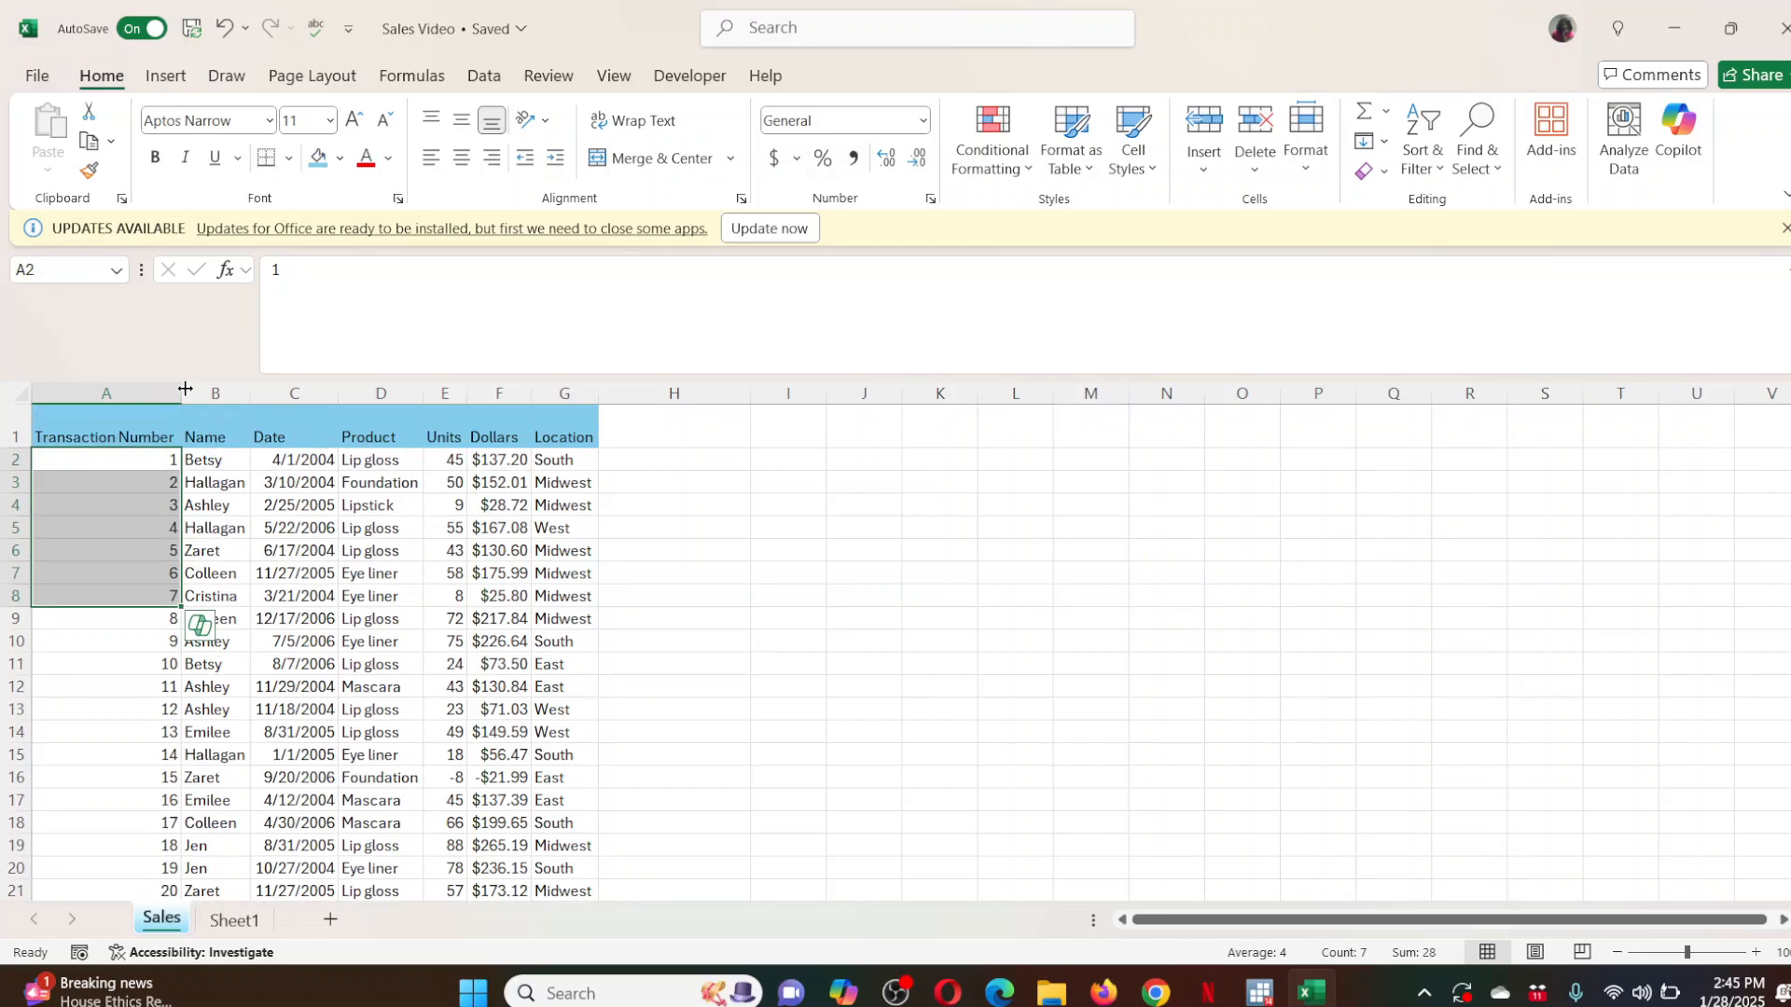
{"action": "left_click_drag", "start_coordinate": [182, 392], "coordinate": [505, 425]}
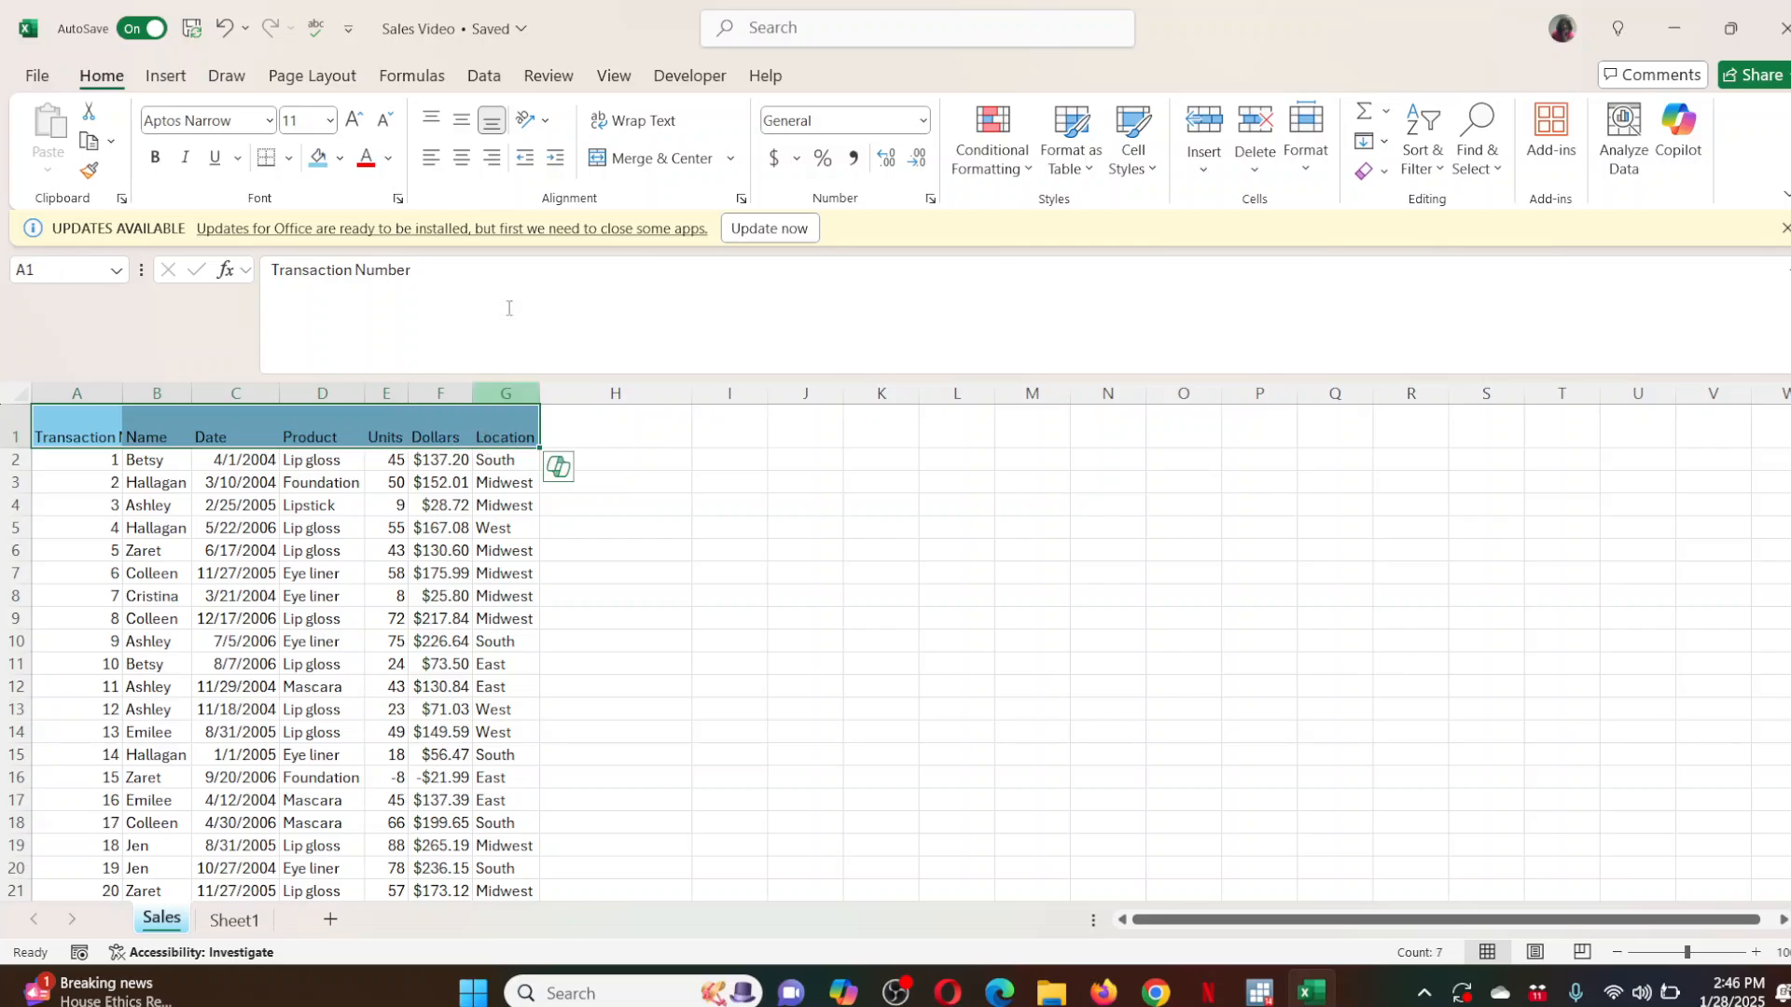
Wrap the text in headers A1:G1 and resize column A so that Transaction Number fits on two lines.
{"action": "left_click", "coordinate": [661, 119]}
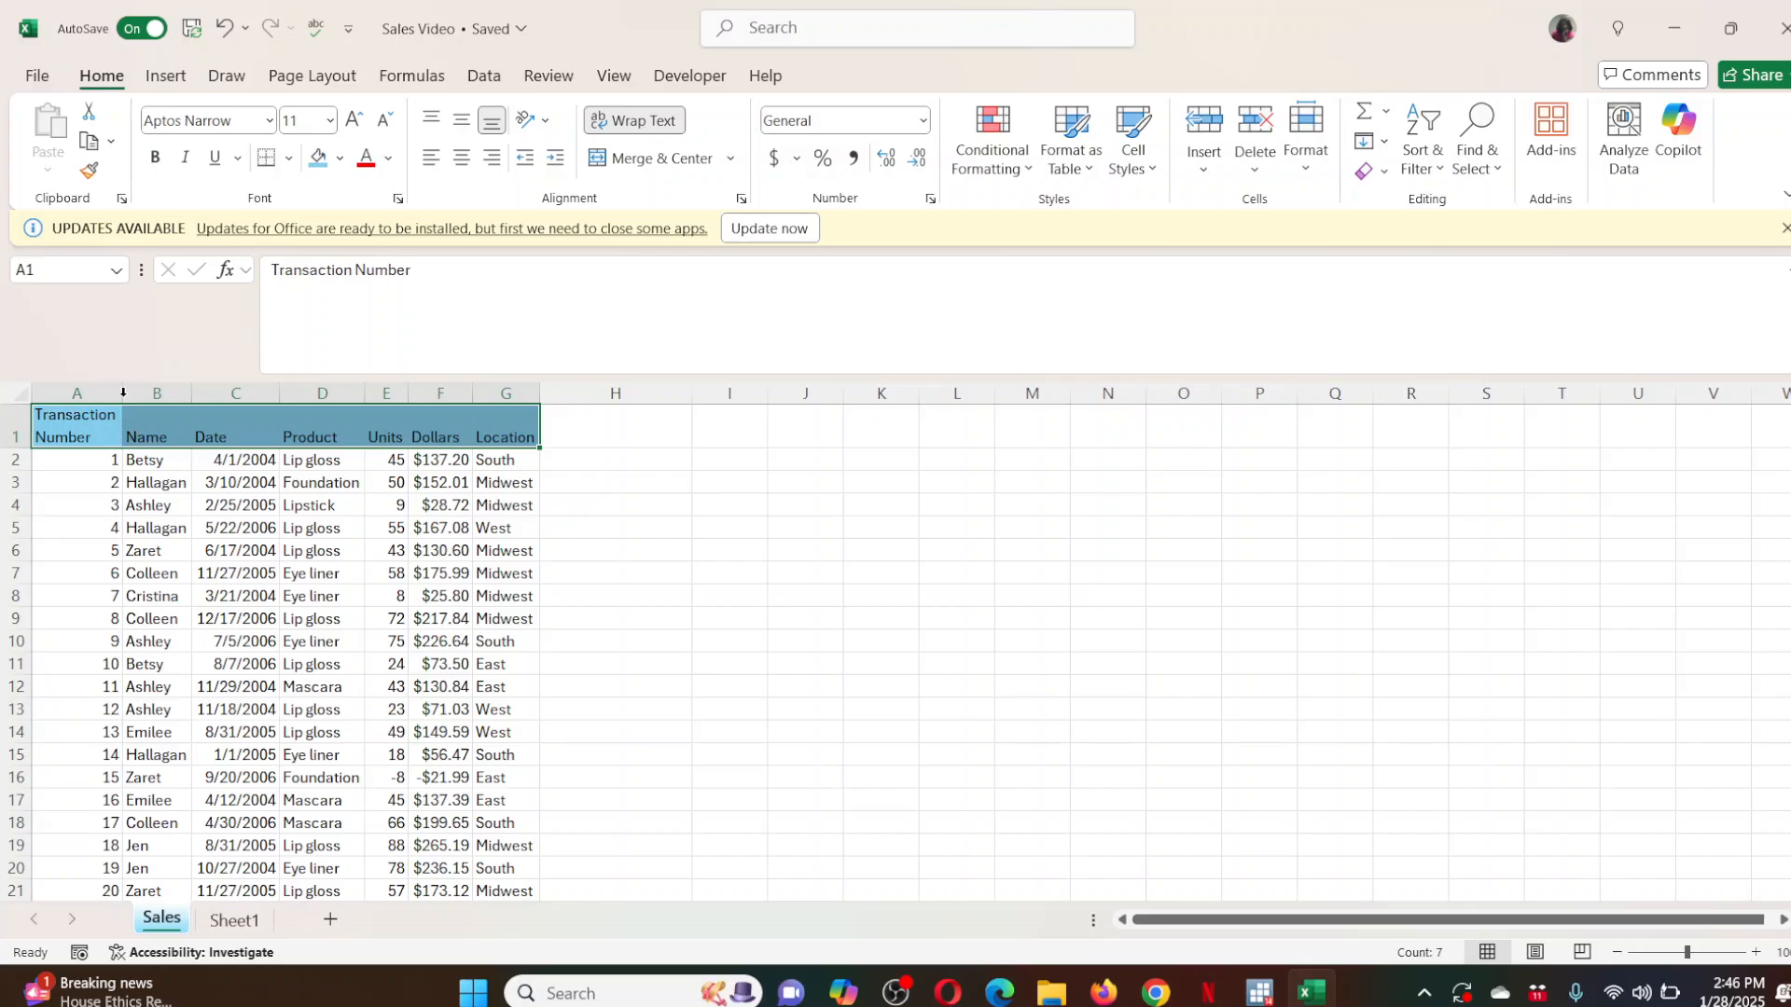
{"action": "double_click", "coordinate": [123, 393]}
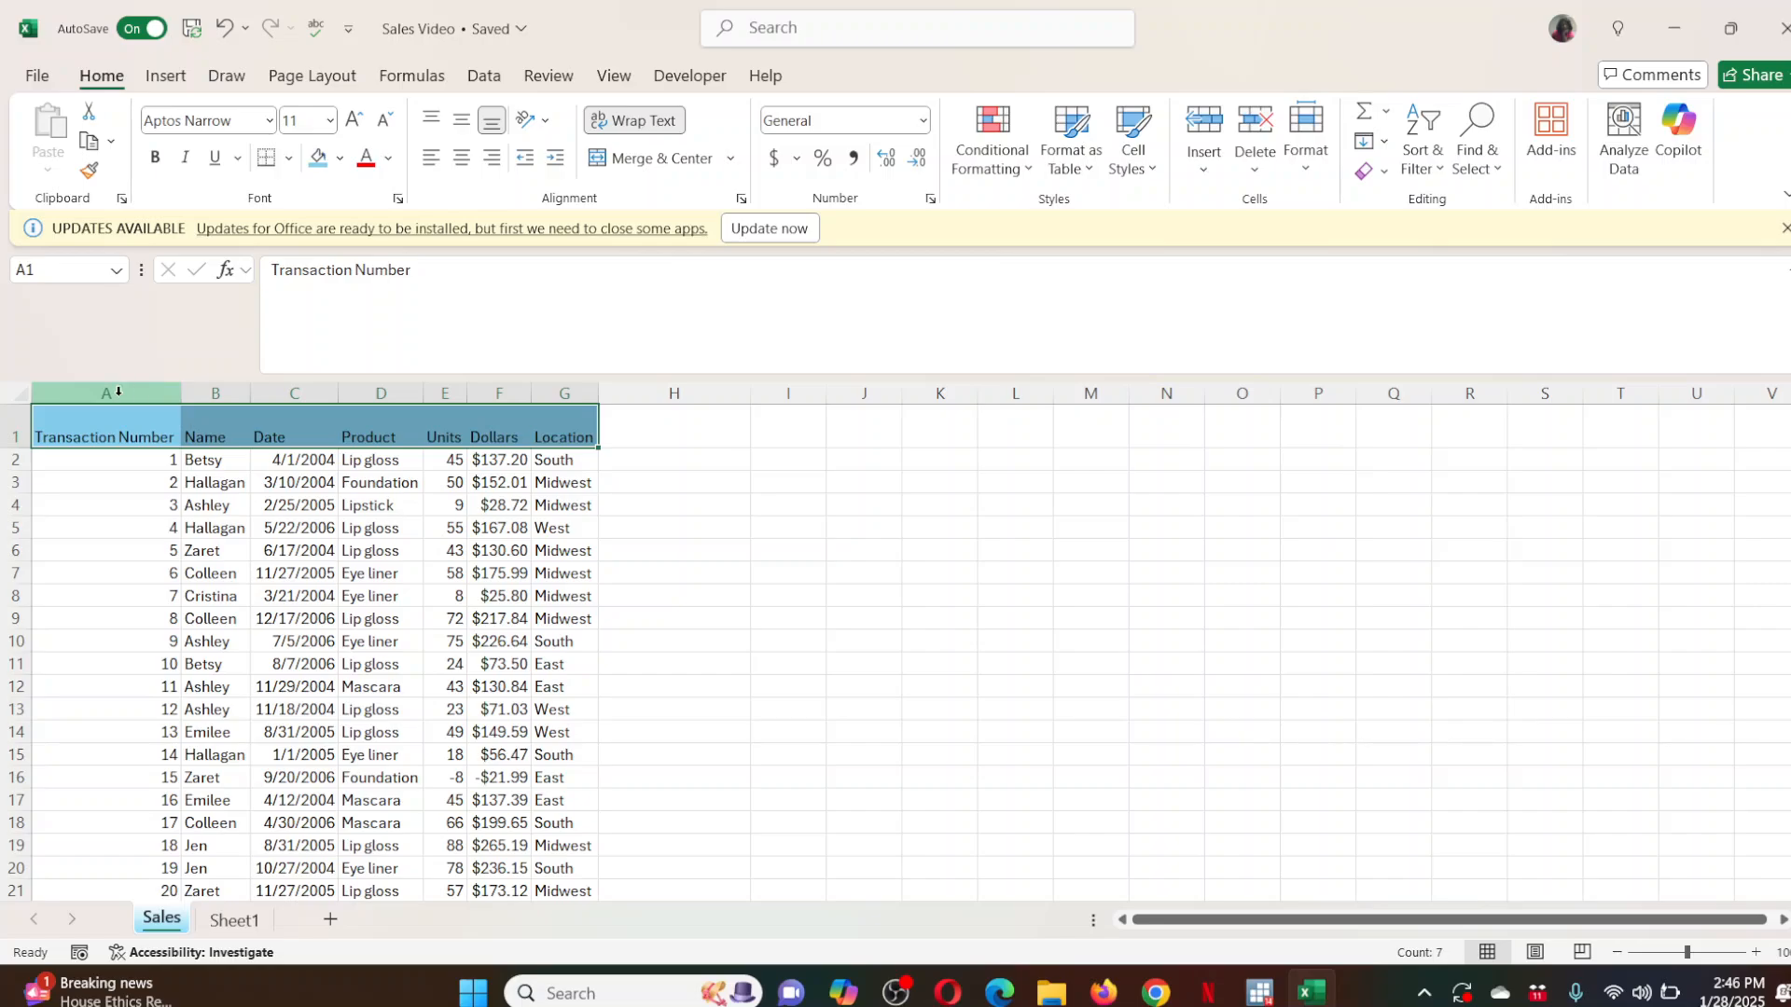
{"action": "left_click", "coordinate": [180, 395]}
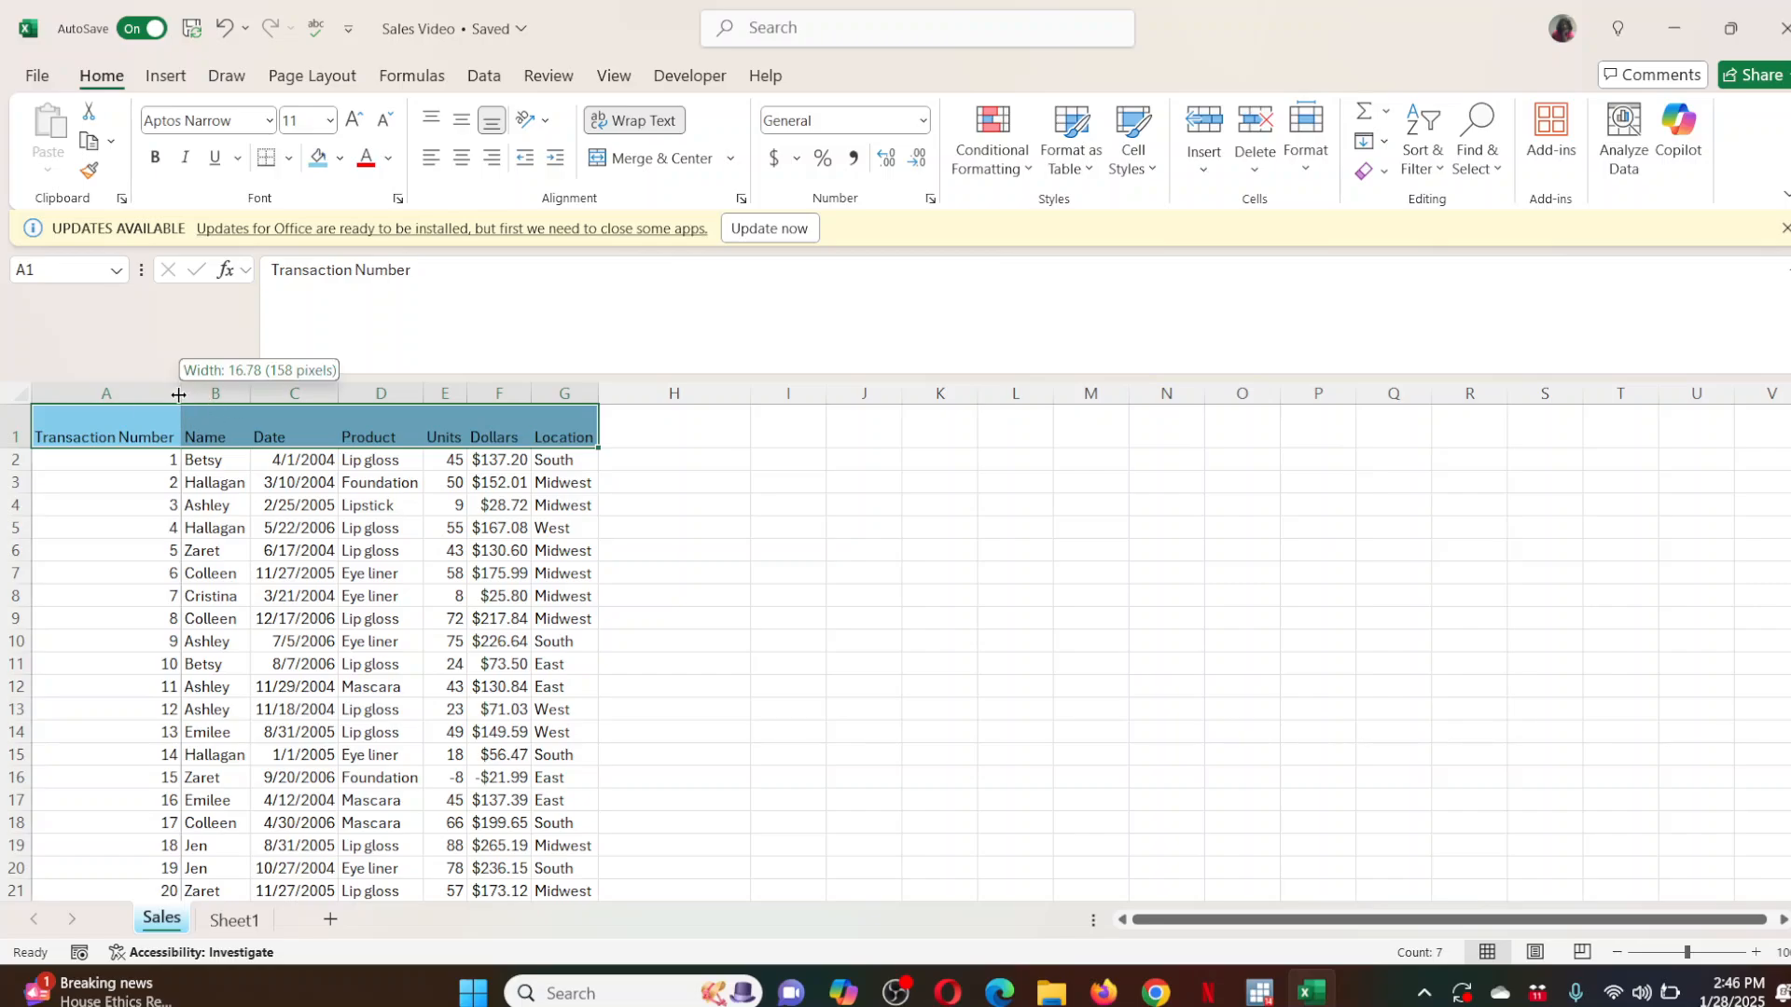
{"action": "left_click", "coordinate": [165, 486]}
{"action": "left_click_drag", "start_coordinate": [180, 393], "coordinate": [511, 393]}
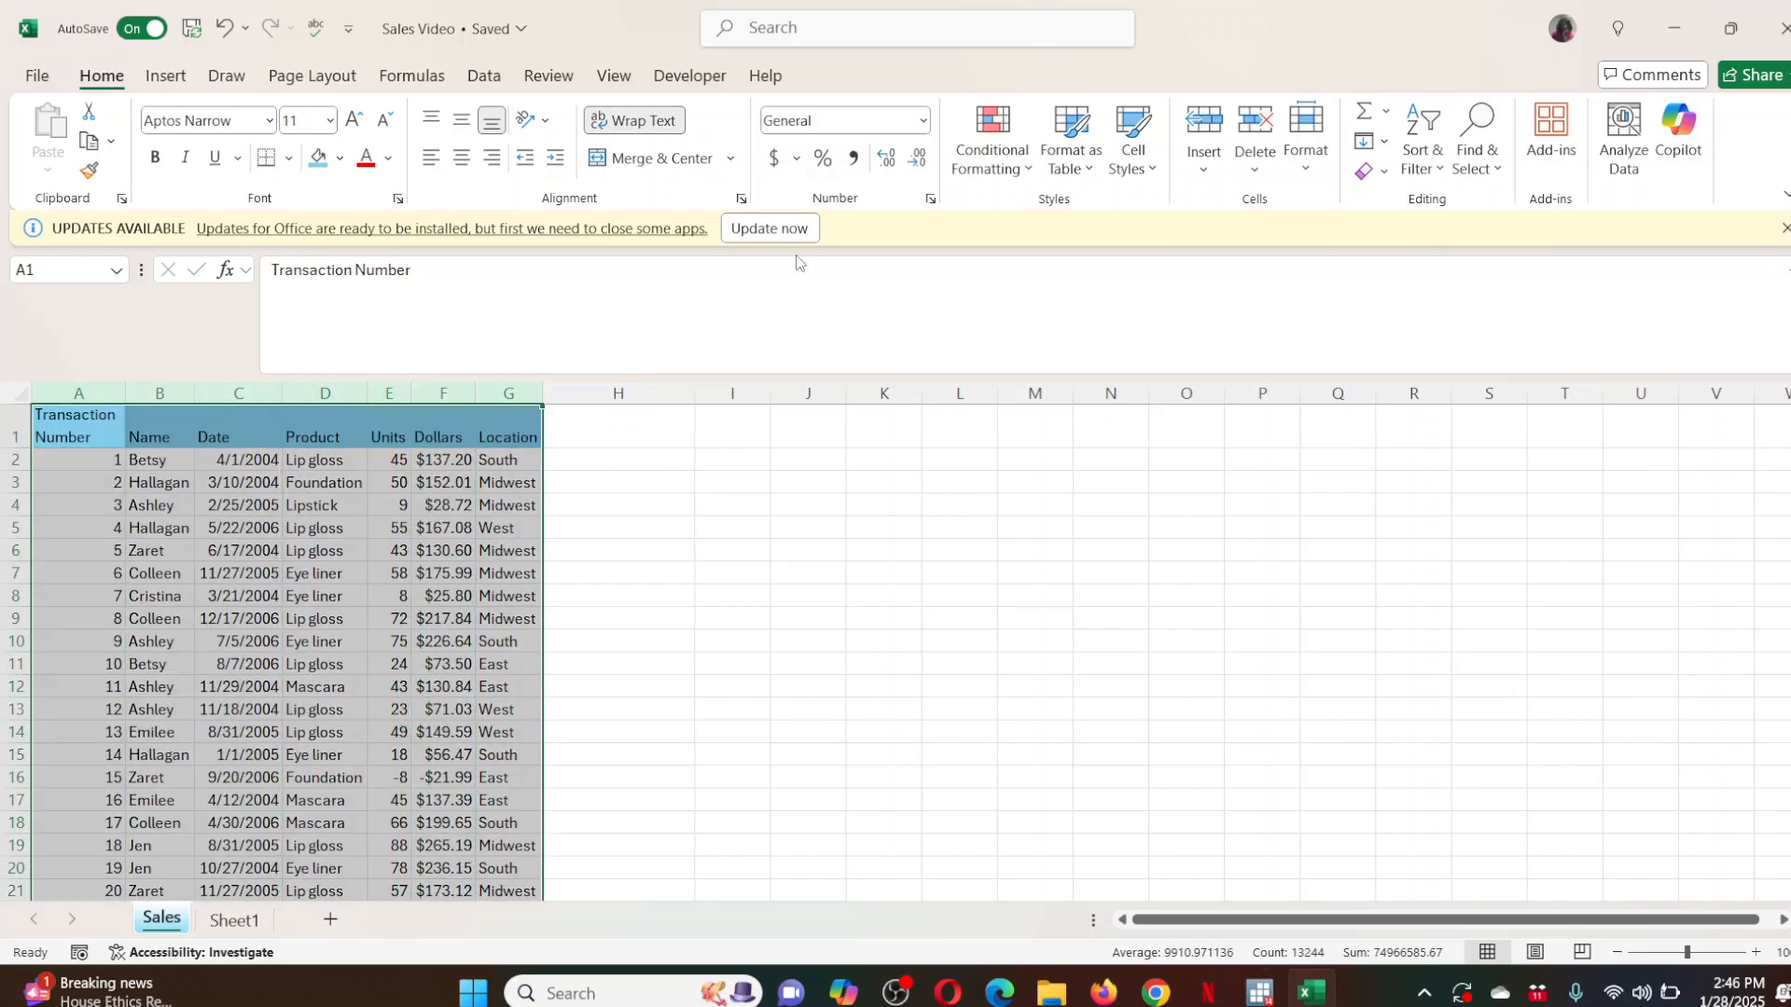
Center the contents of columns A through G horizontally without merging cells, and save the workbook.
{"action": "left_click", "coordinate": [658, 161]}
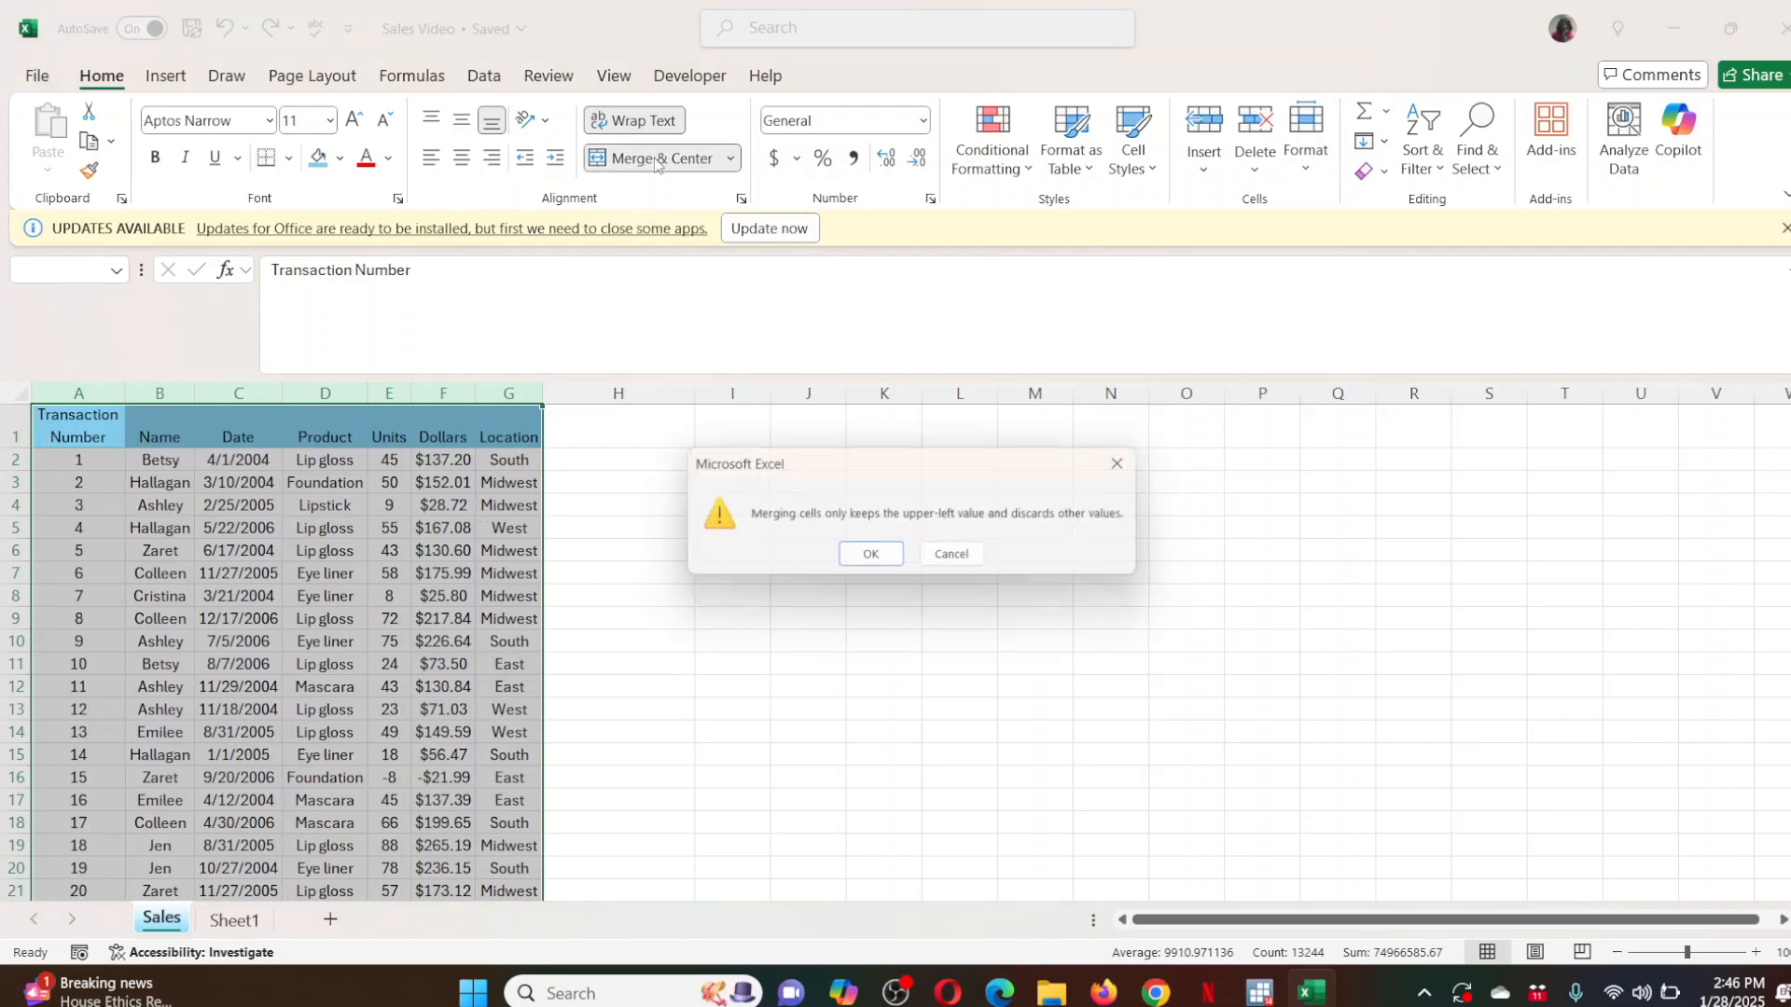
{"action": "left_click", "coordinate": [979, 564]}
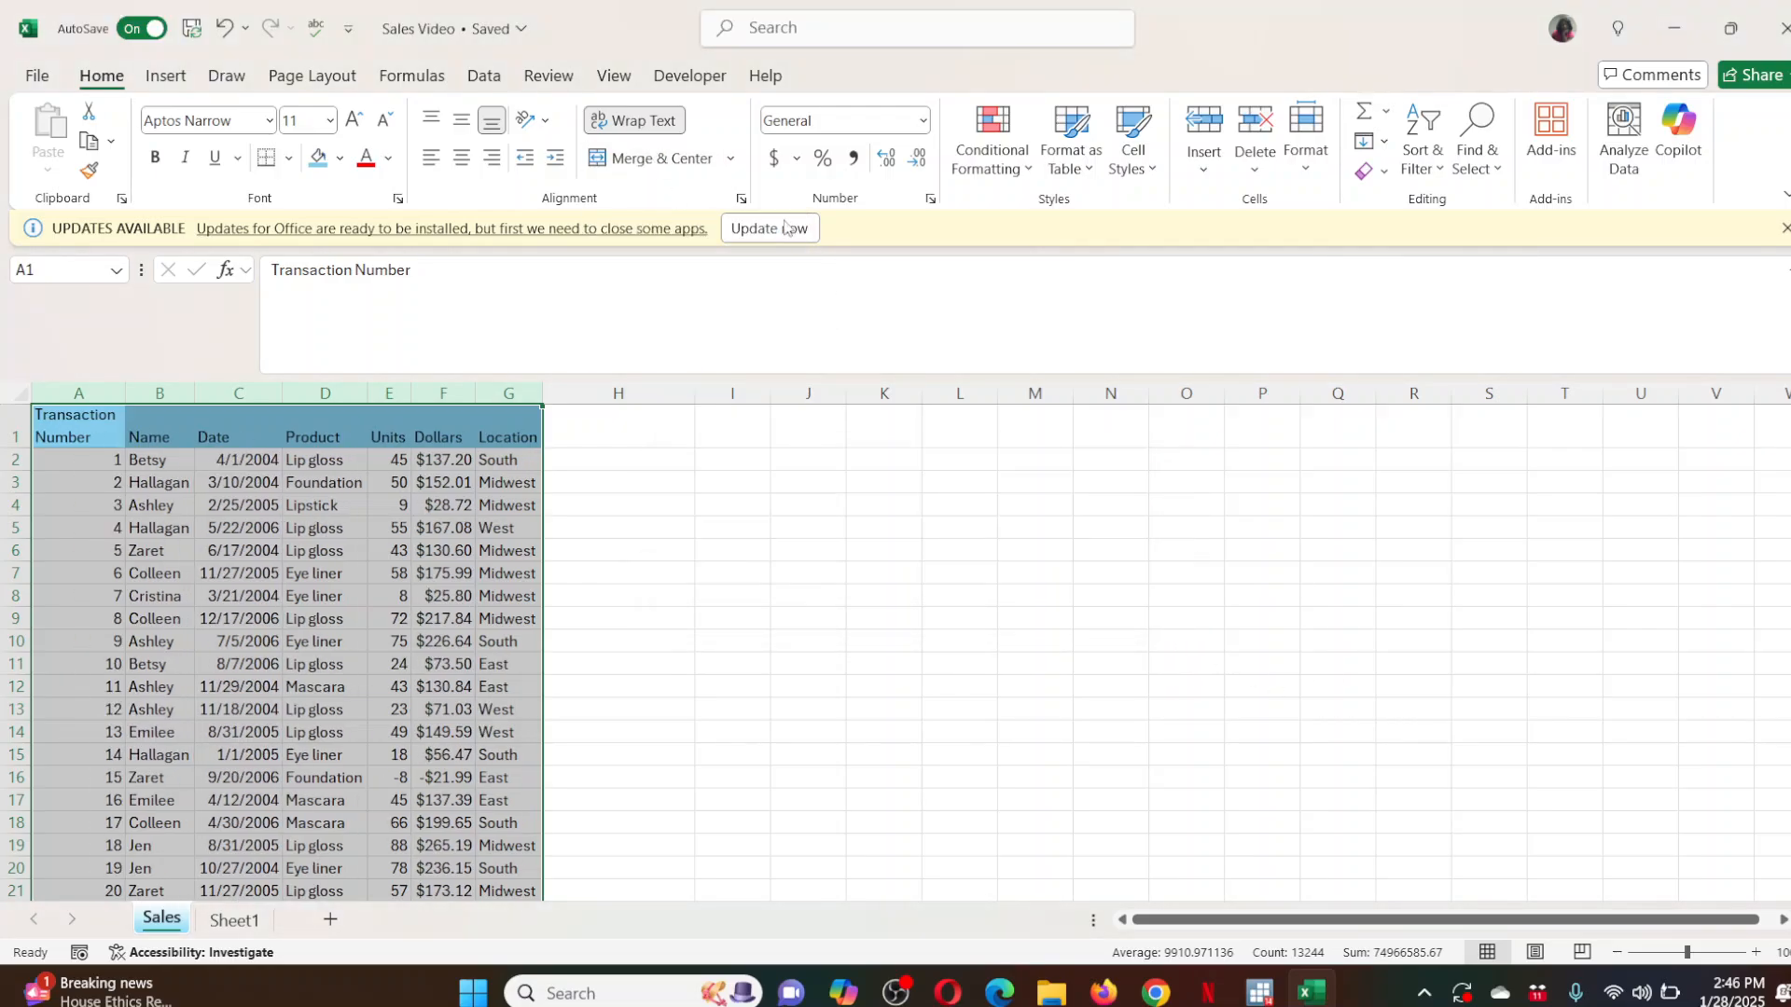
{"action": "left_click", "coordinate": [463, 161]}
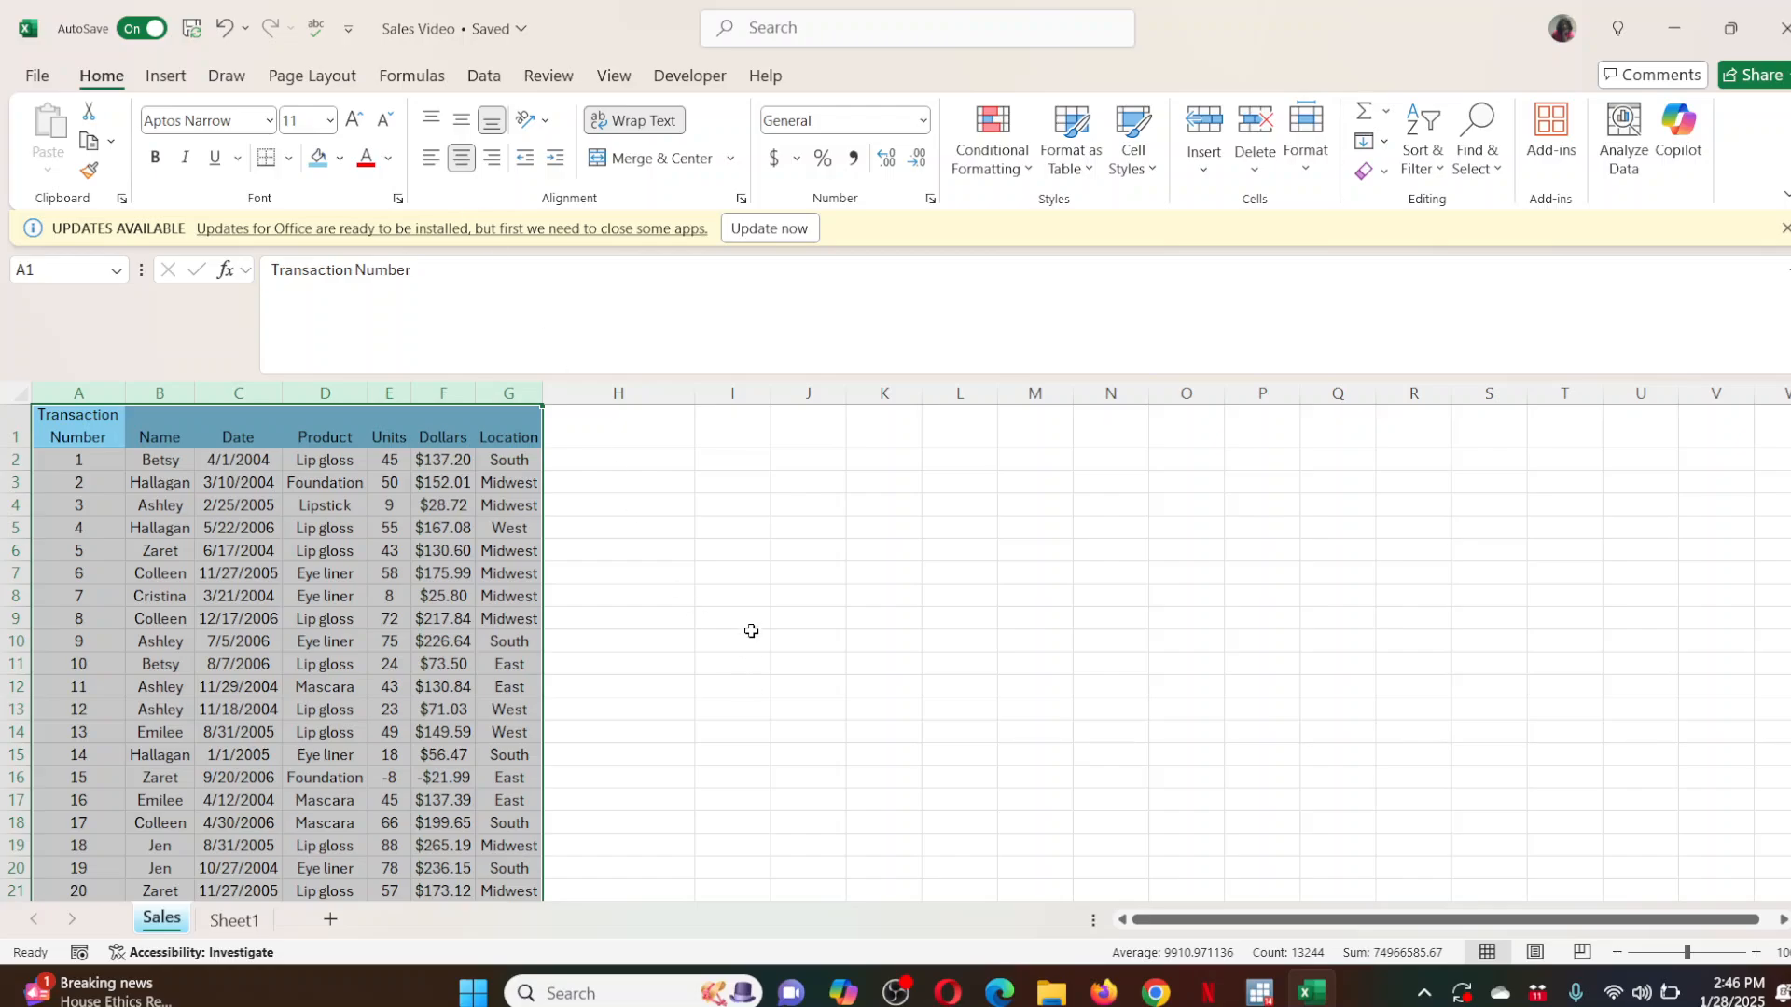
{"action": "left_click", "coordinate": [737, 596]}
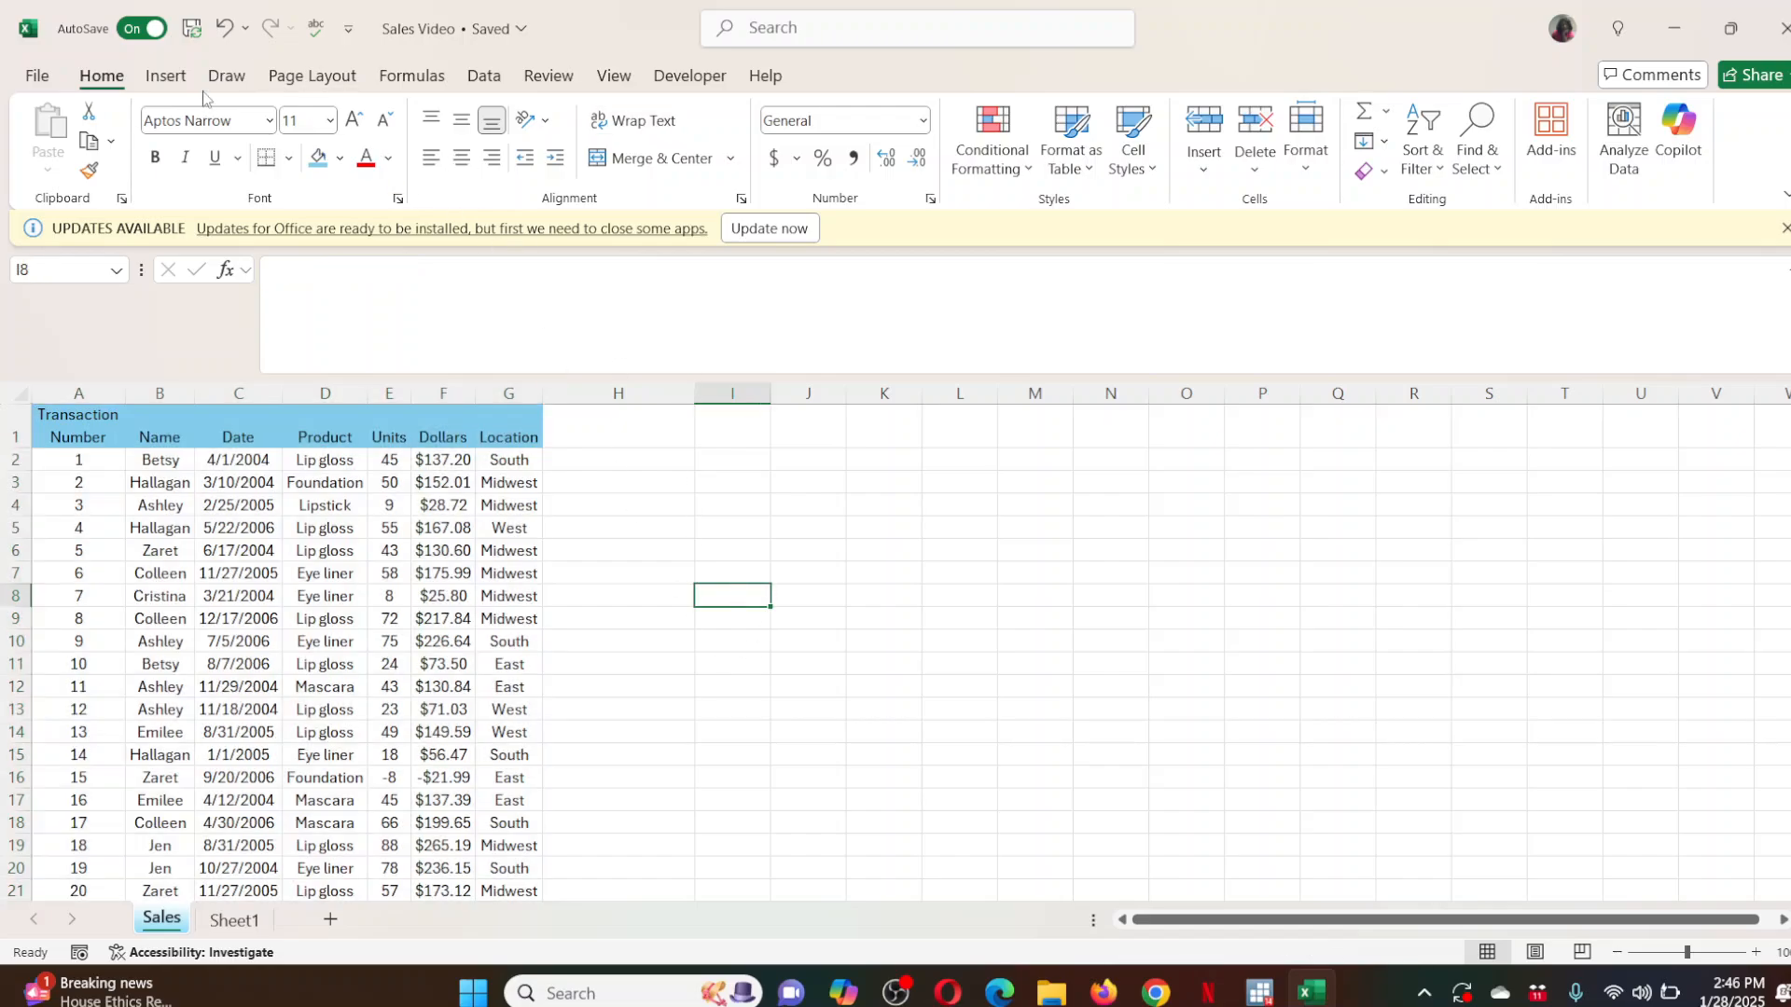
{"action": "left_click", "coordinate": [196, 34]}
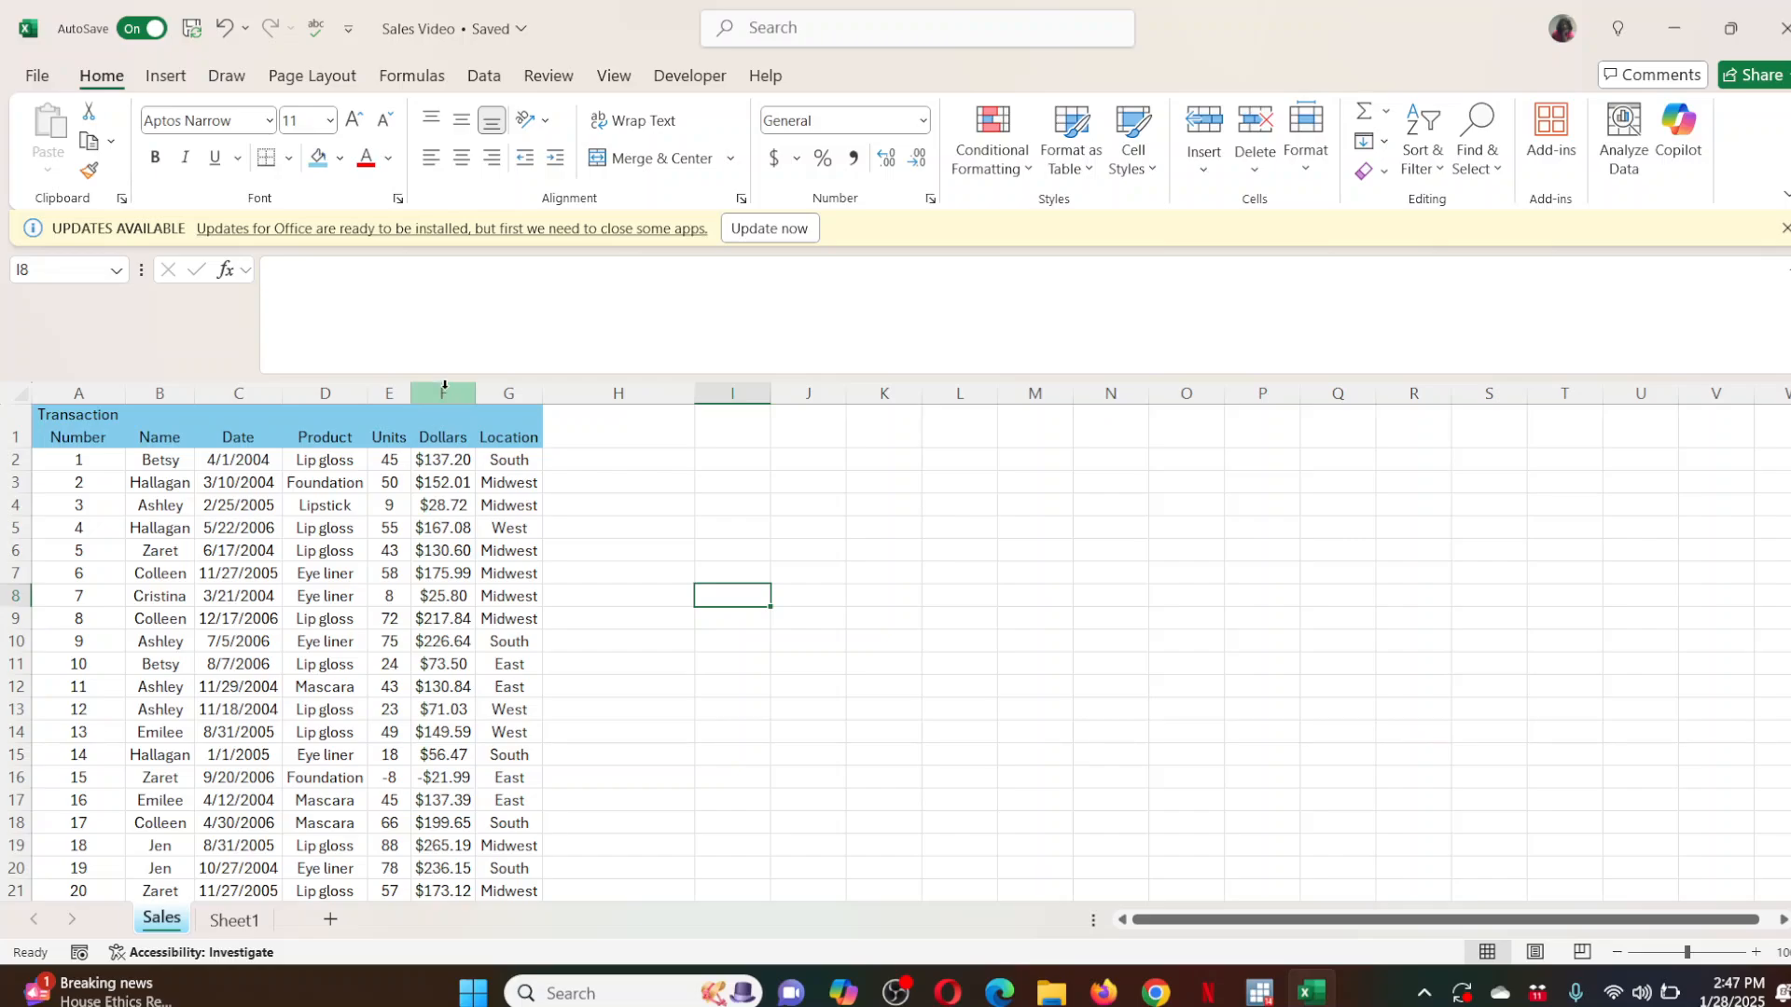
Apply green gradient-fill data bars to the Dollars column and check the first values in it.
{"action": "left_click", "coordinate": [444, 385]}
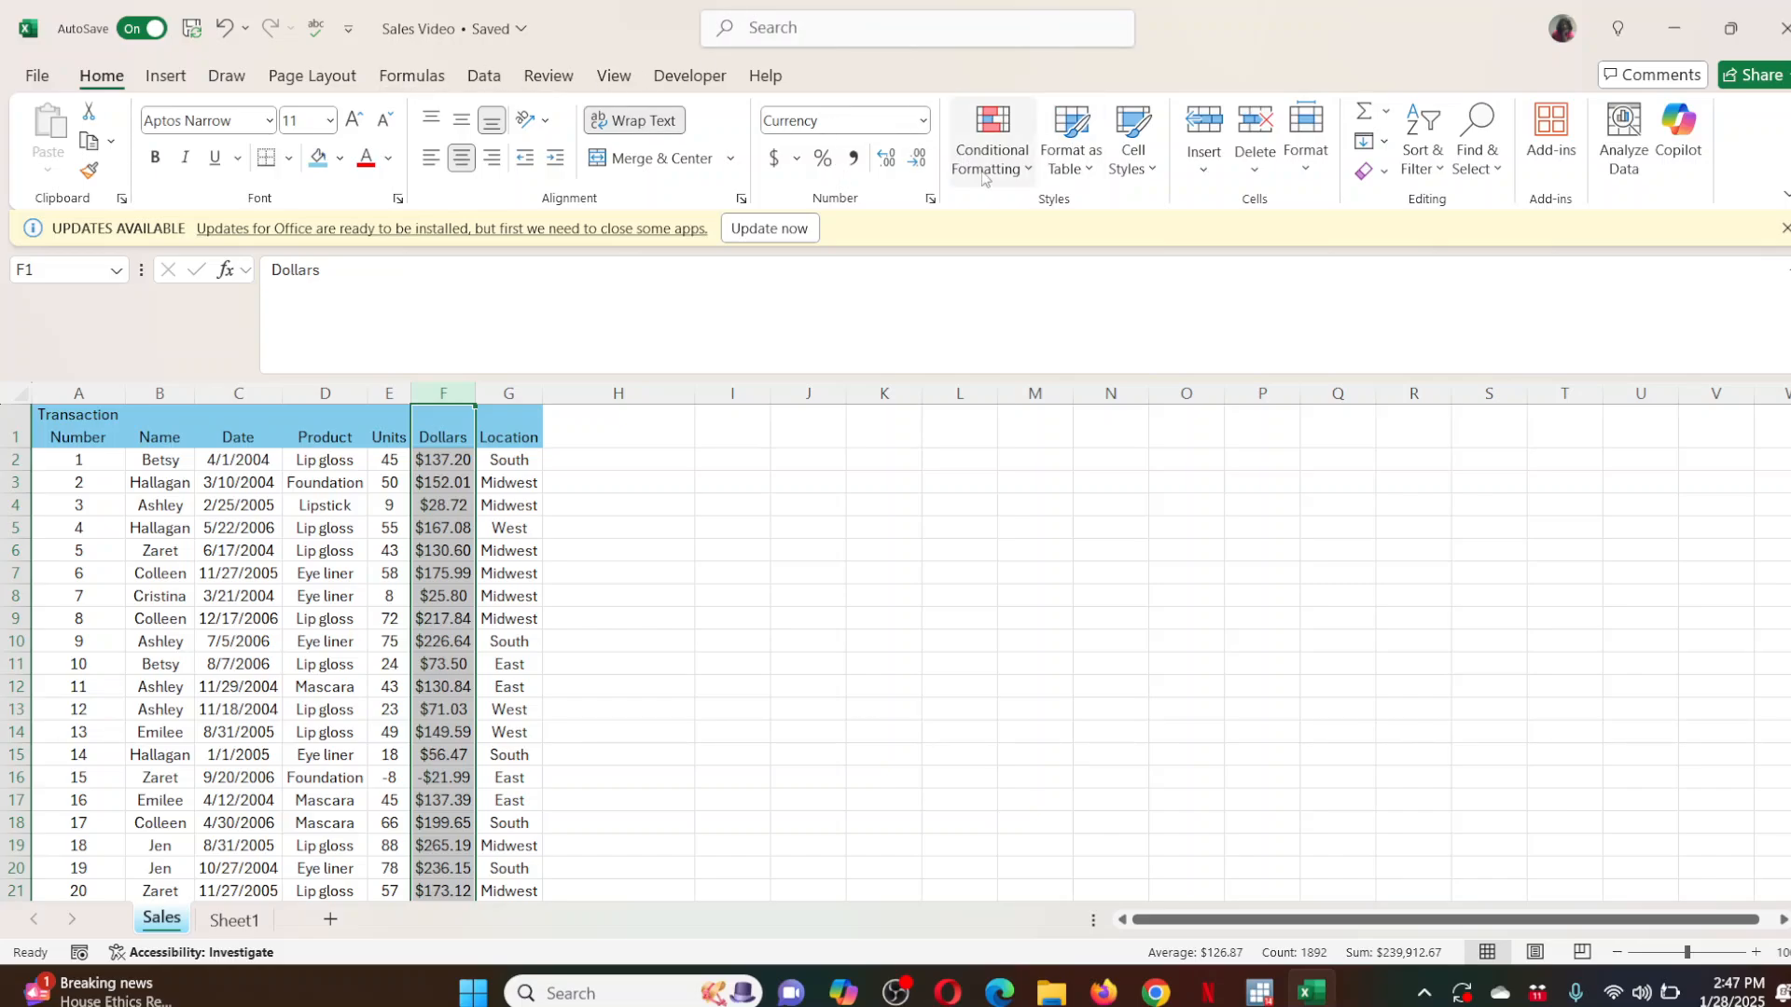
{"action": "left_click", "coordinate": [1032, 173]}
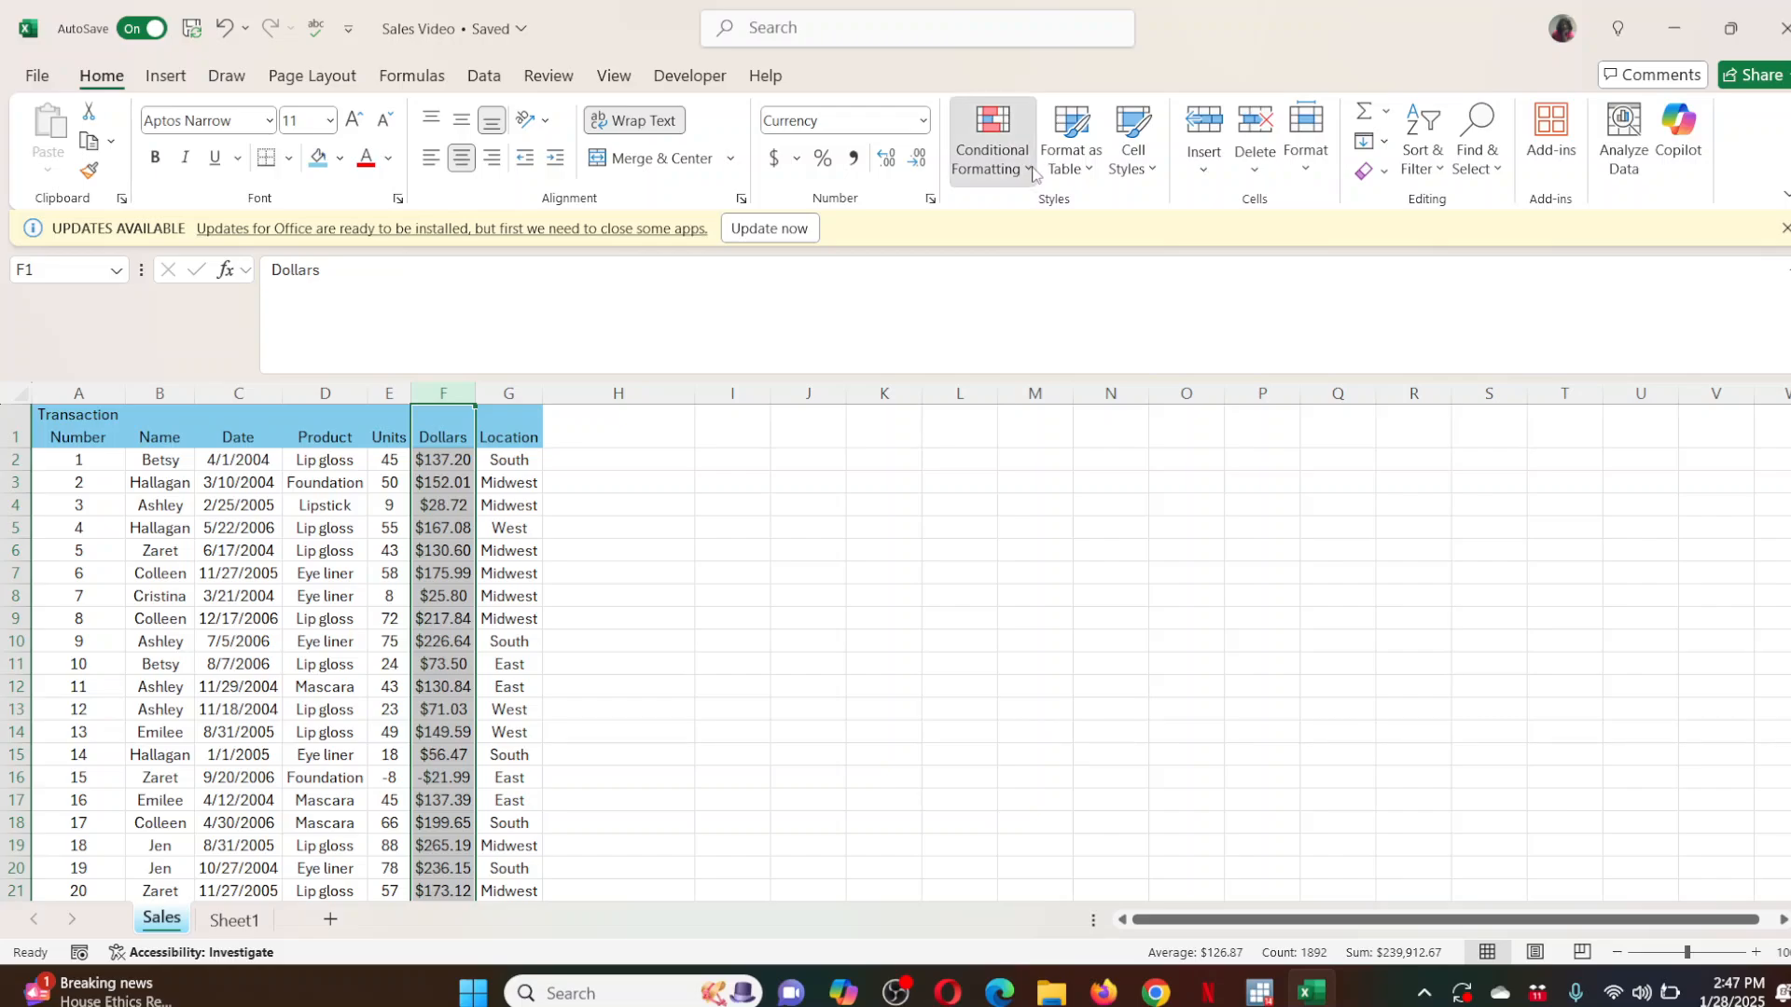
{"action": "mouse_move", "coordinate": [1073, 265]}
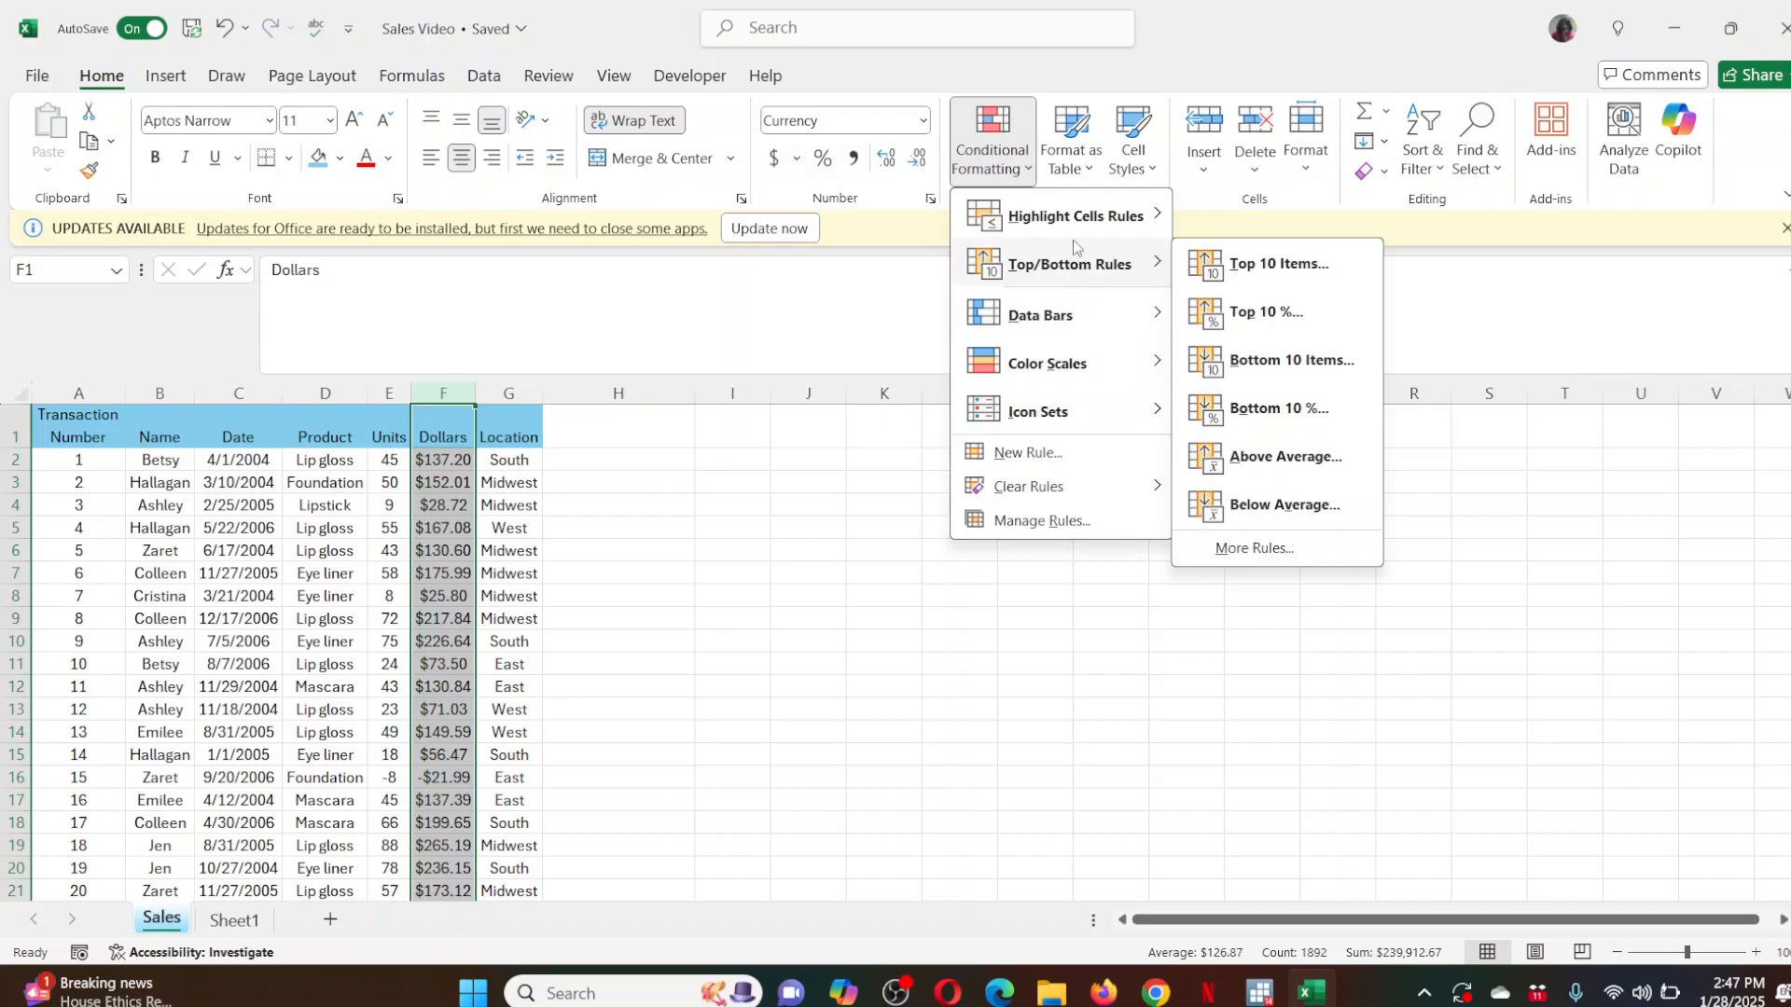
{"action": "mouse_move", "coordinate": [1082, 217]}
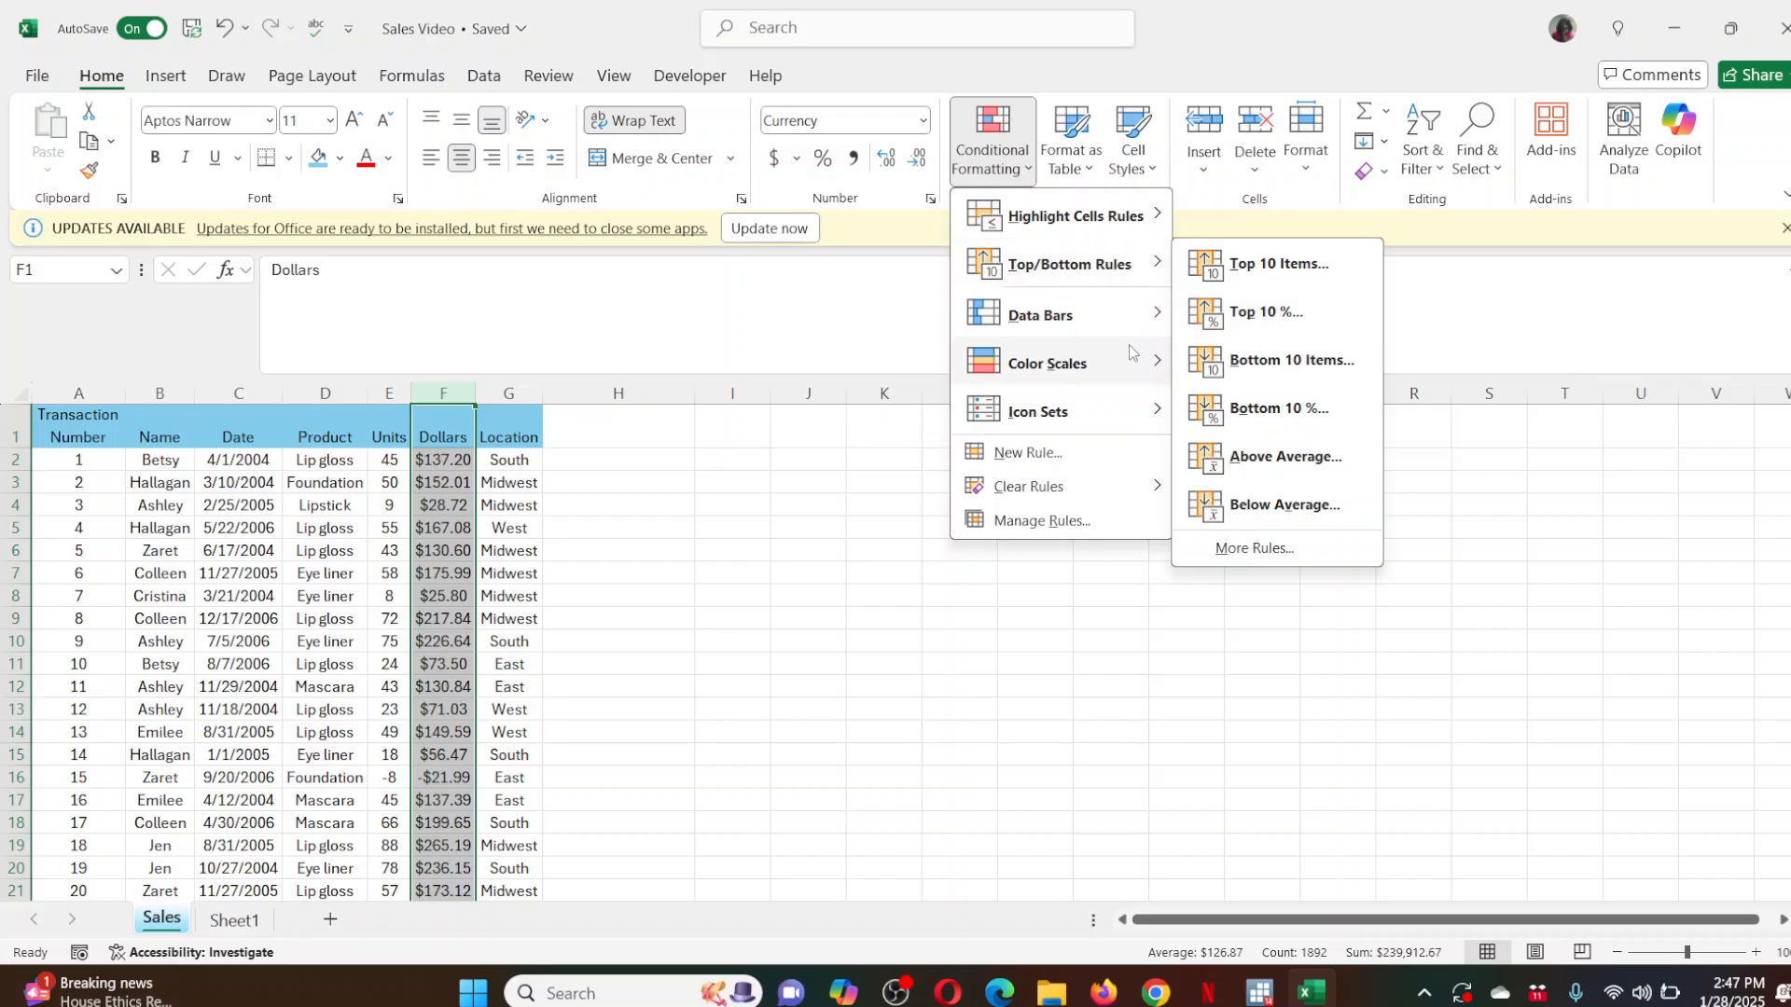
{"action": "mouse_move", "coordinate": [1133, 324]}
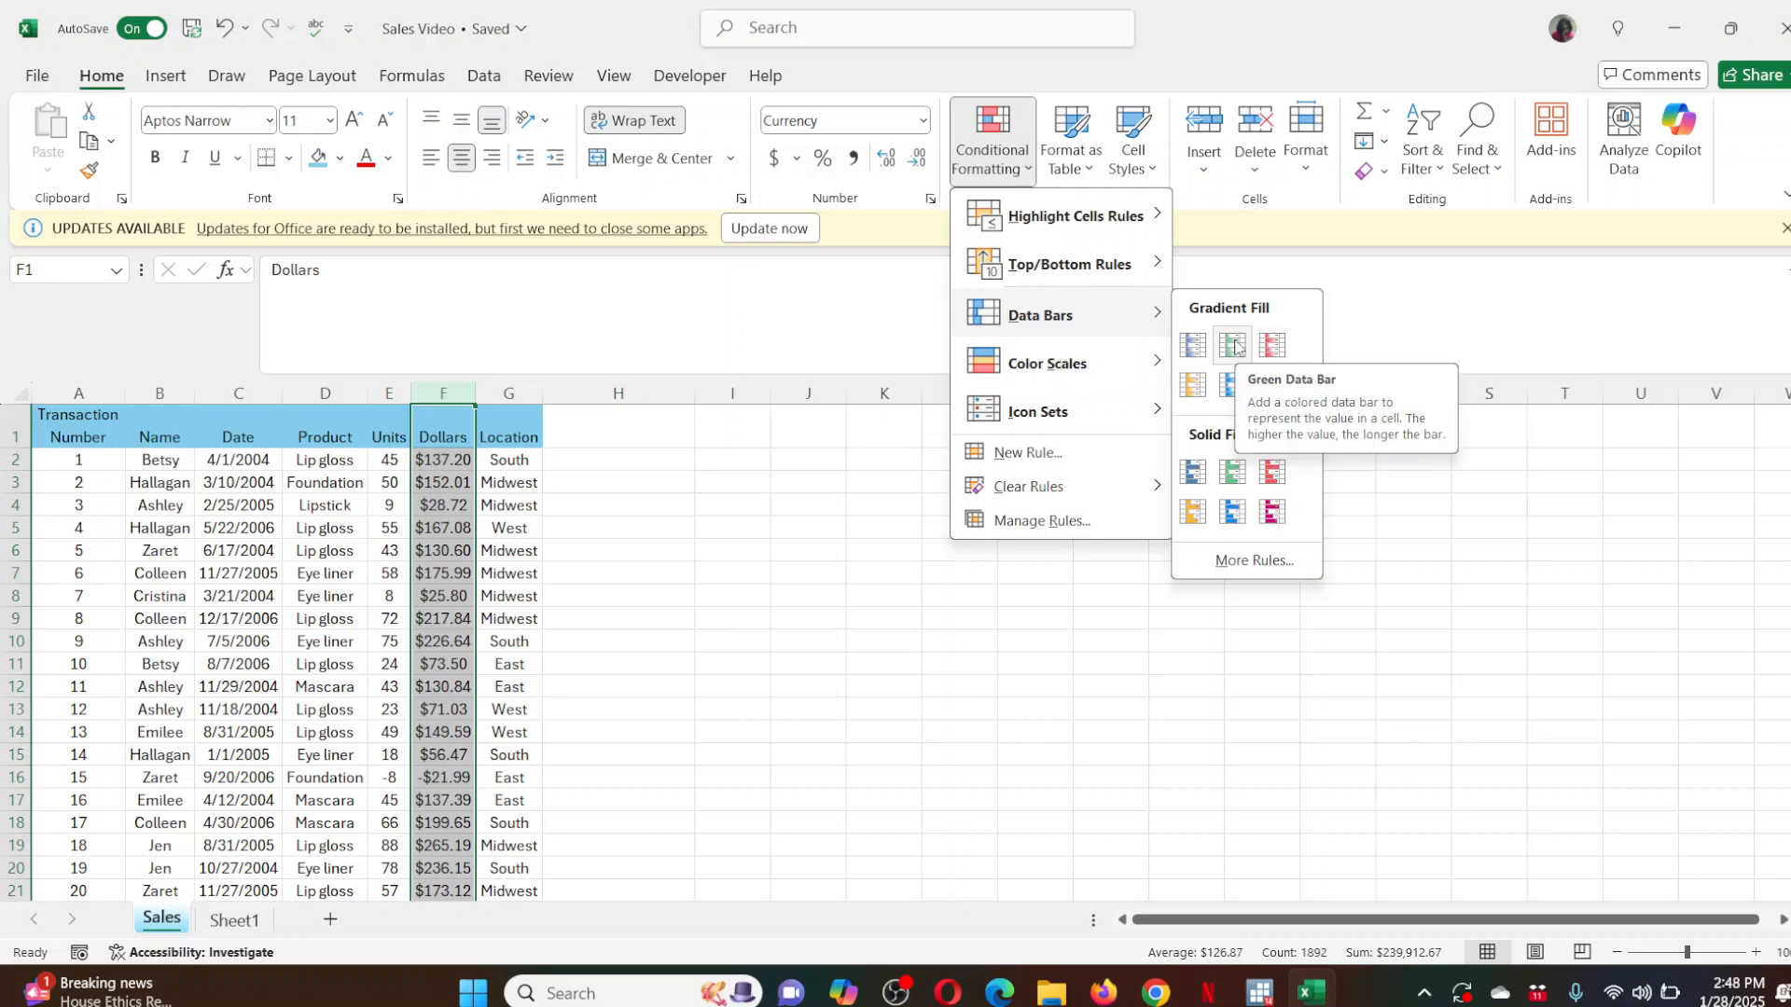
{"action": "left_click", "coordinate": [1233, 346]}
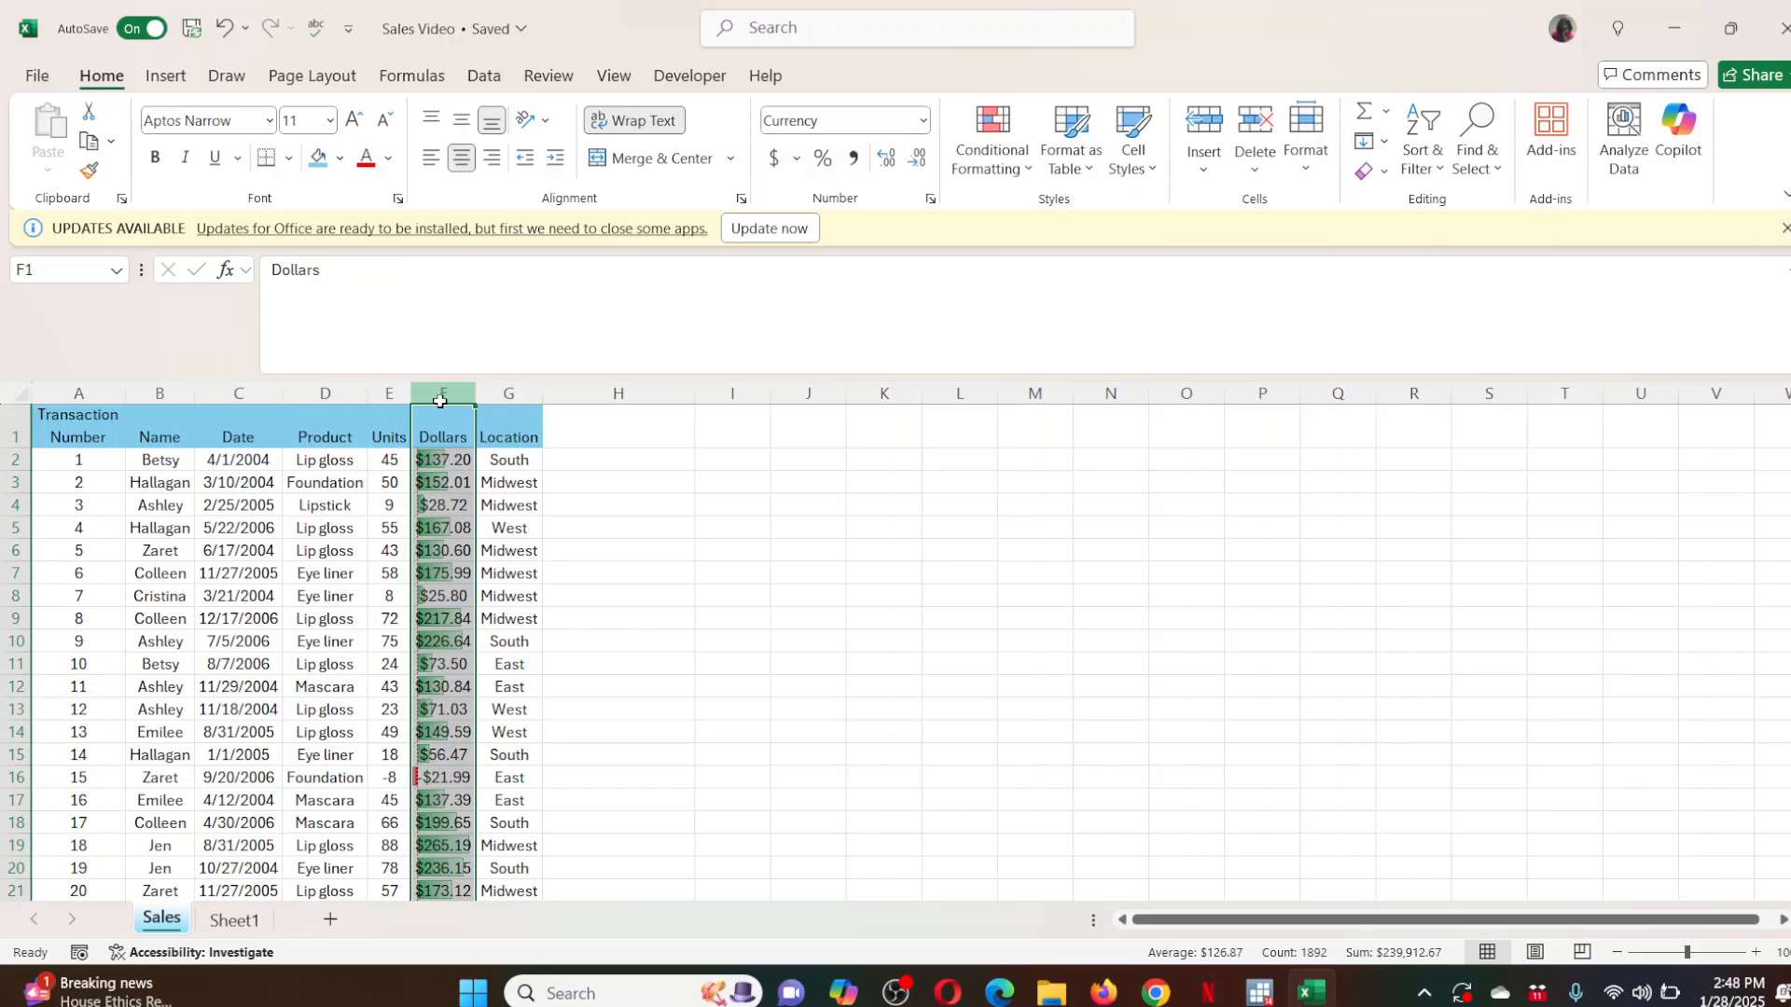
{"action": "left_click", "coordinate": [451, 487]}
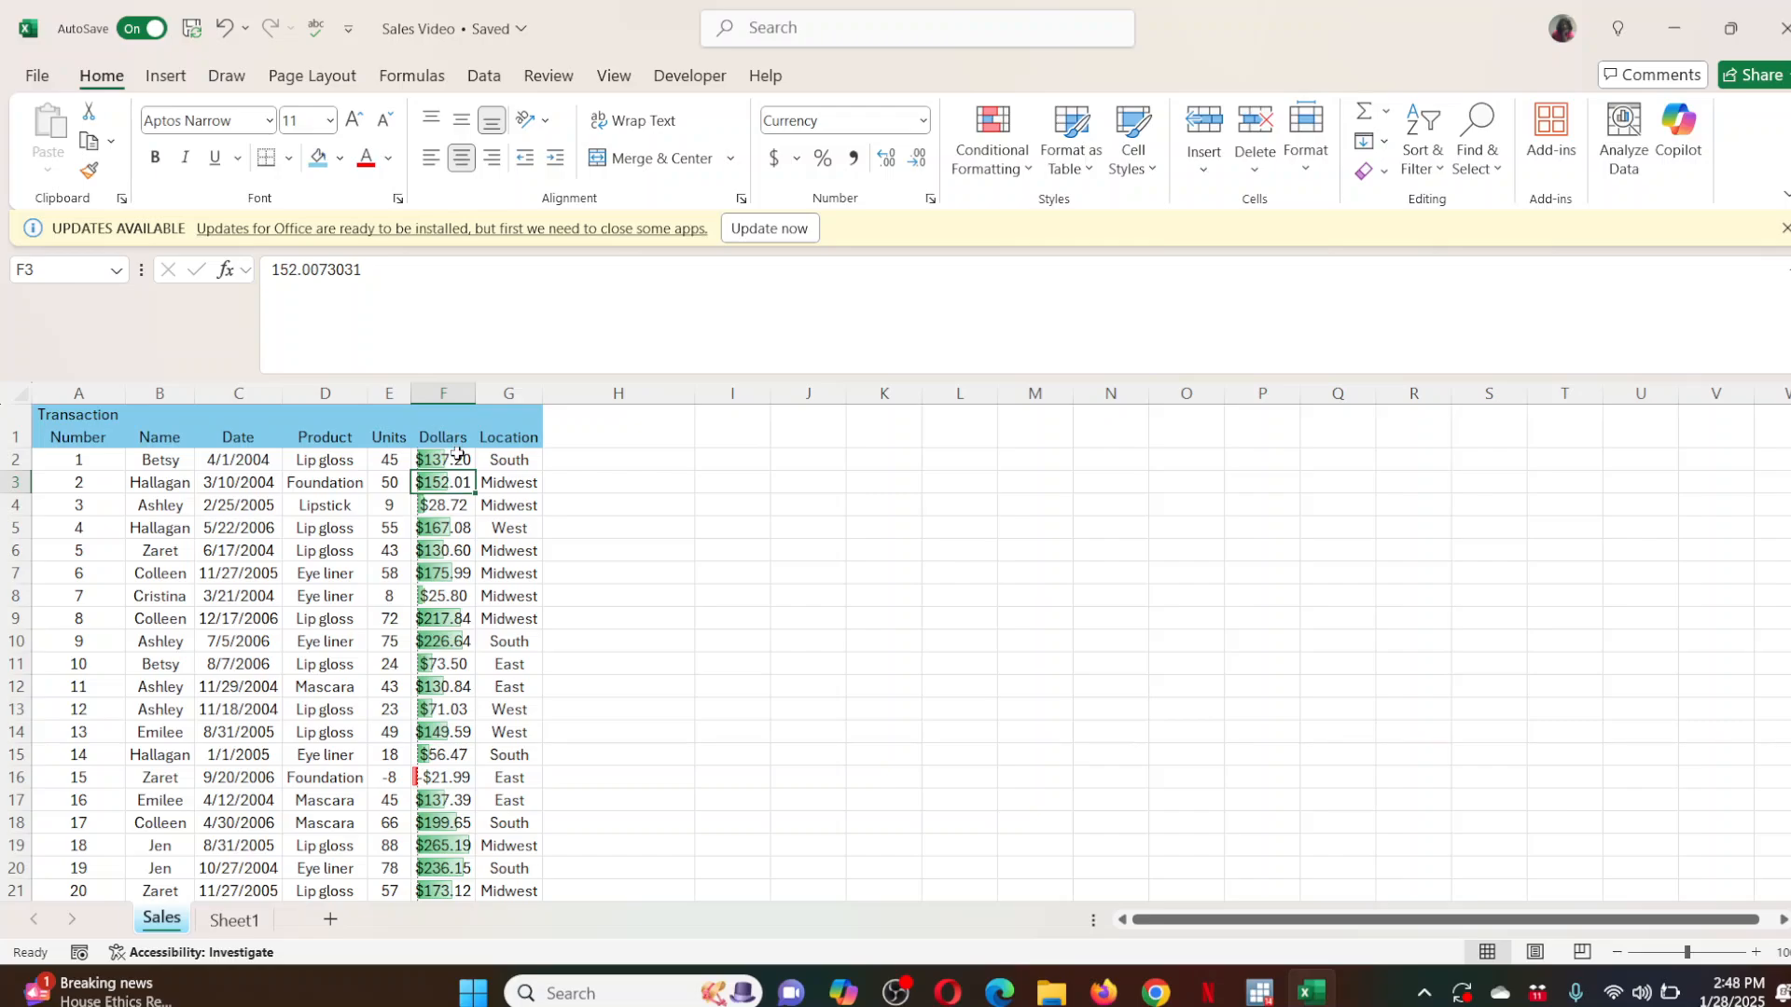
{"action": "left_click", "coordinate": [456, 454]}
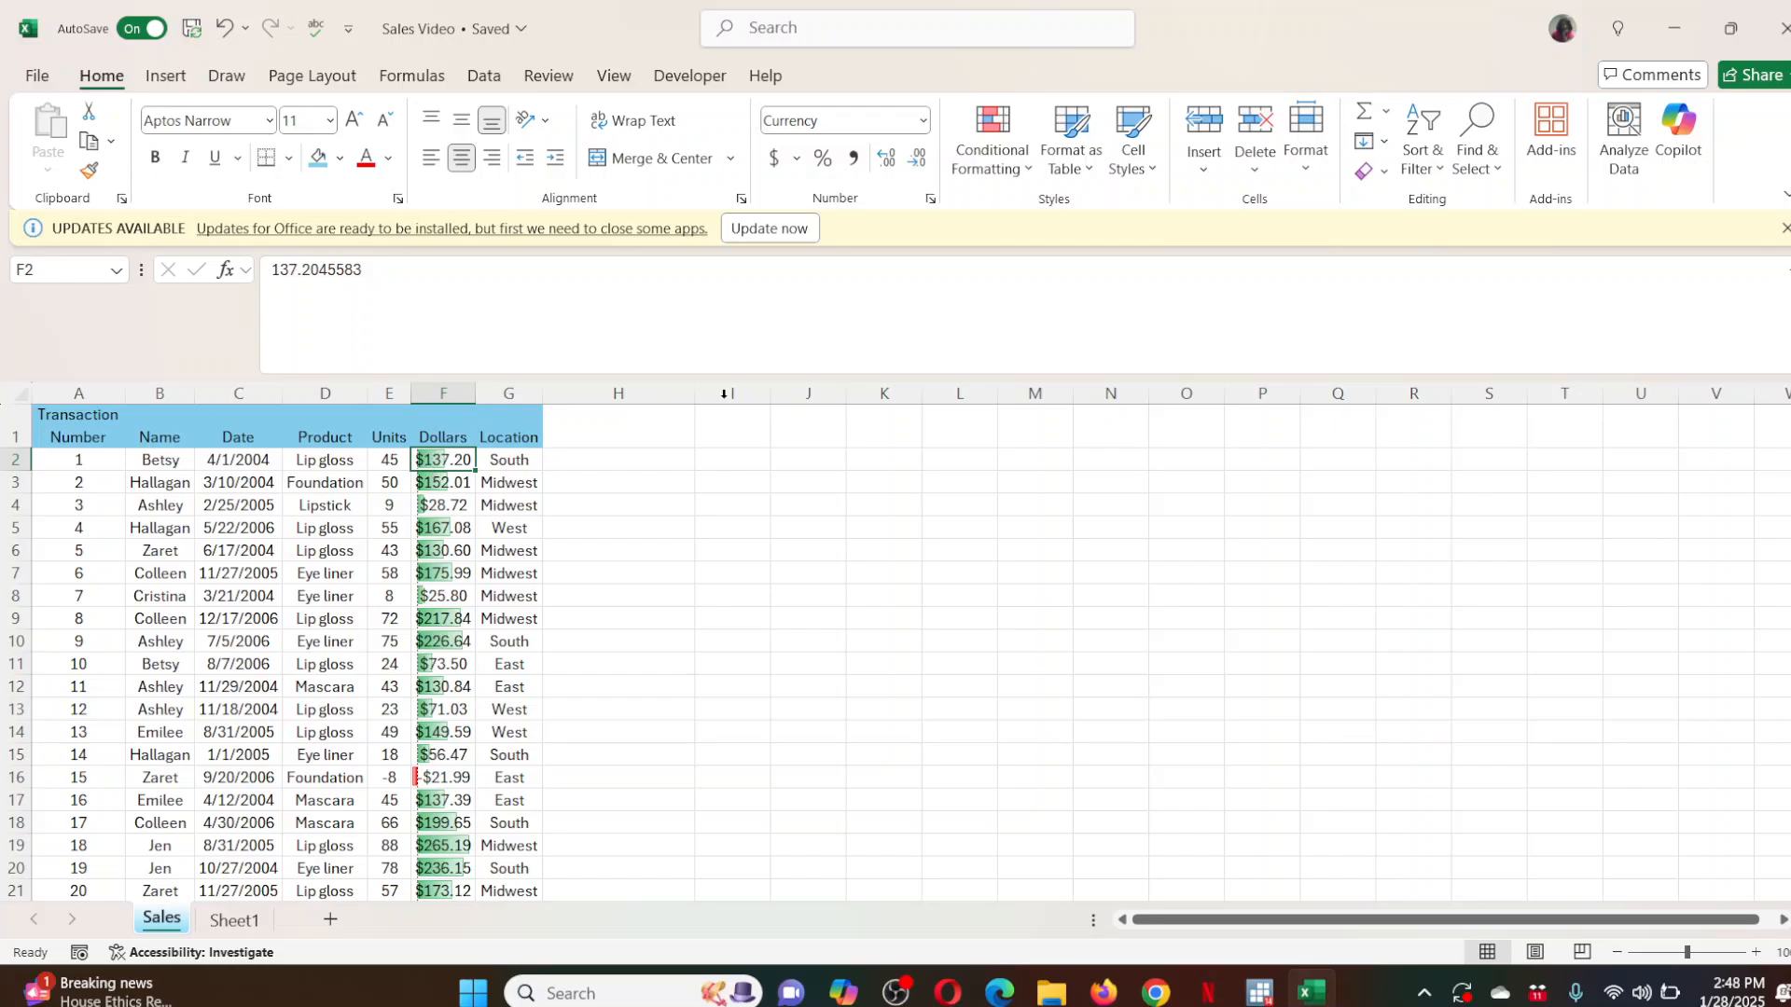
Apply the directional icon set with green, yellow and red arrows to the Units column and check several of its values.
{"action": "left_click", "coordinate": [395, 393]}
{"action": "left_click", "coordinate": [1010, 175]}
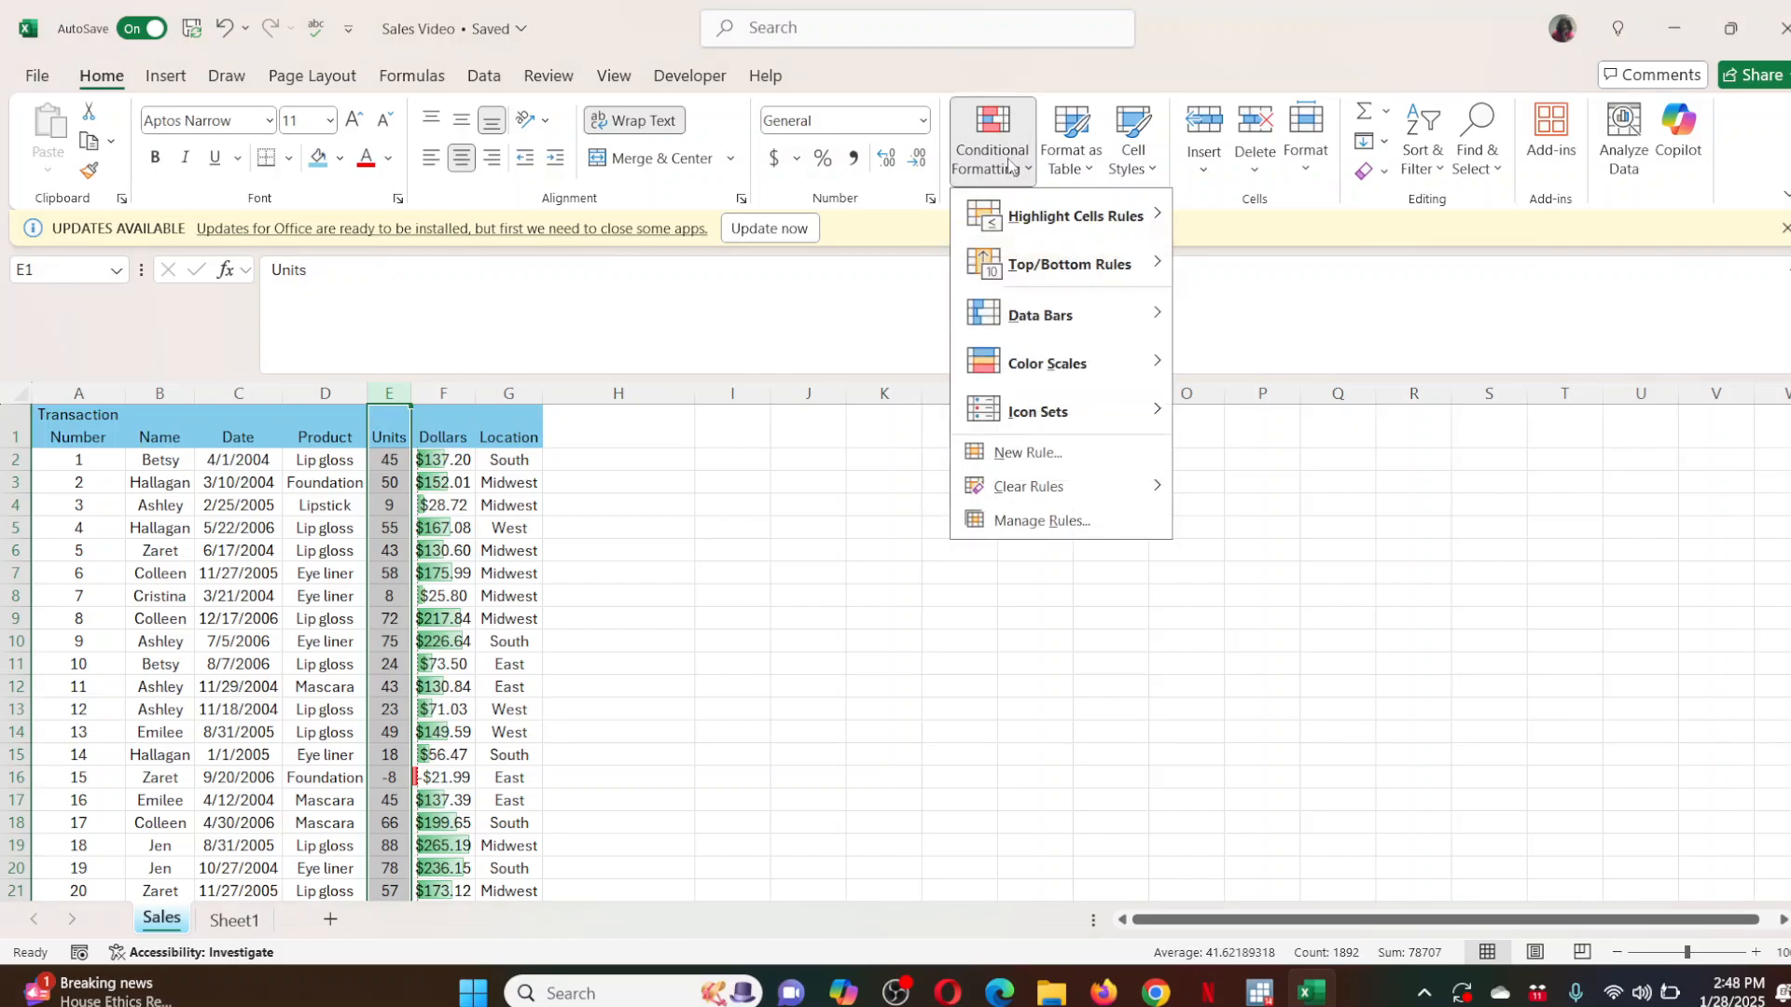
{"action": "mouse_move", "coordinate": [1038, 413]}
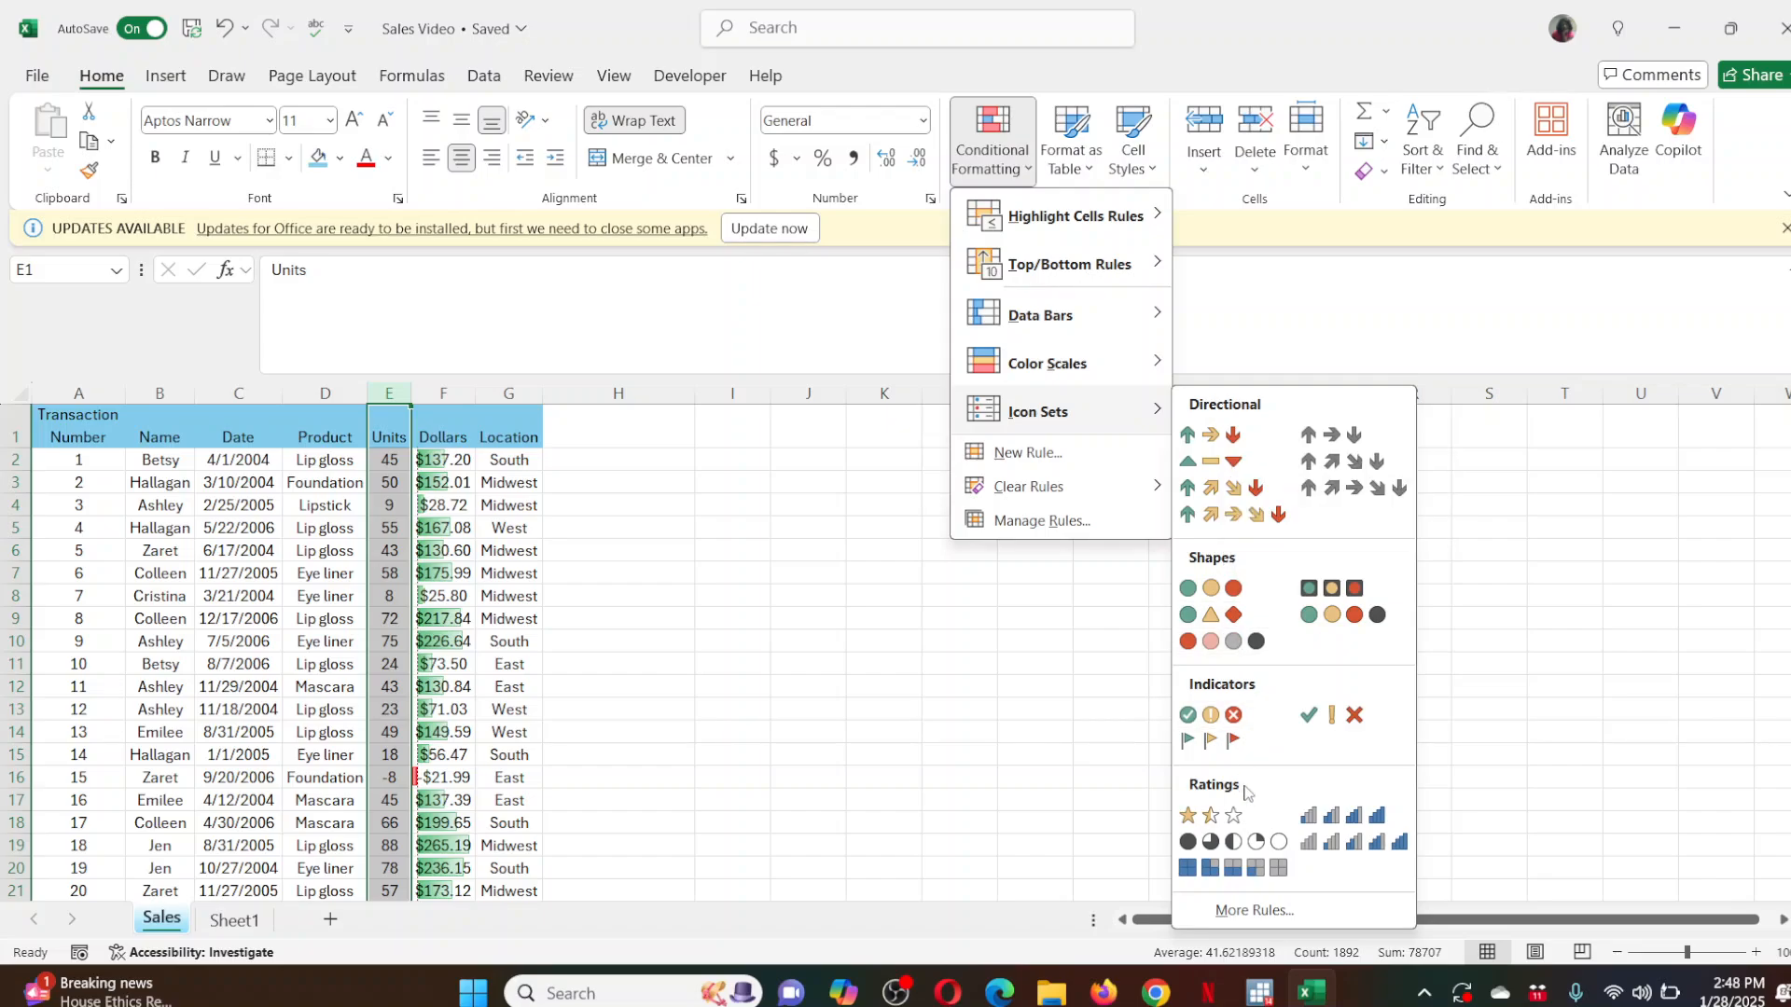
{"action": "left_click", "coordinate": [1229, 436]}
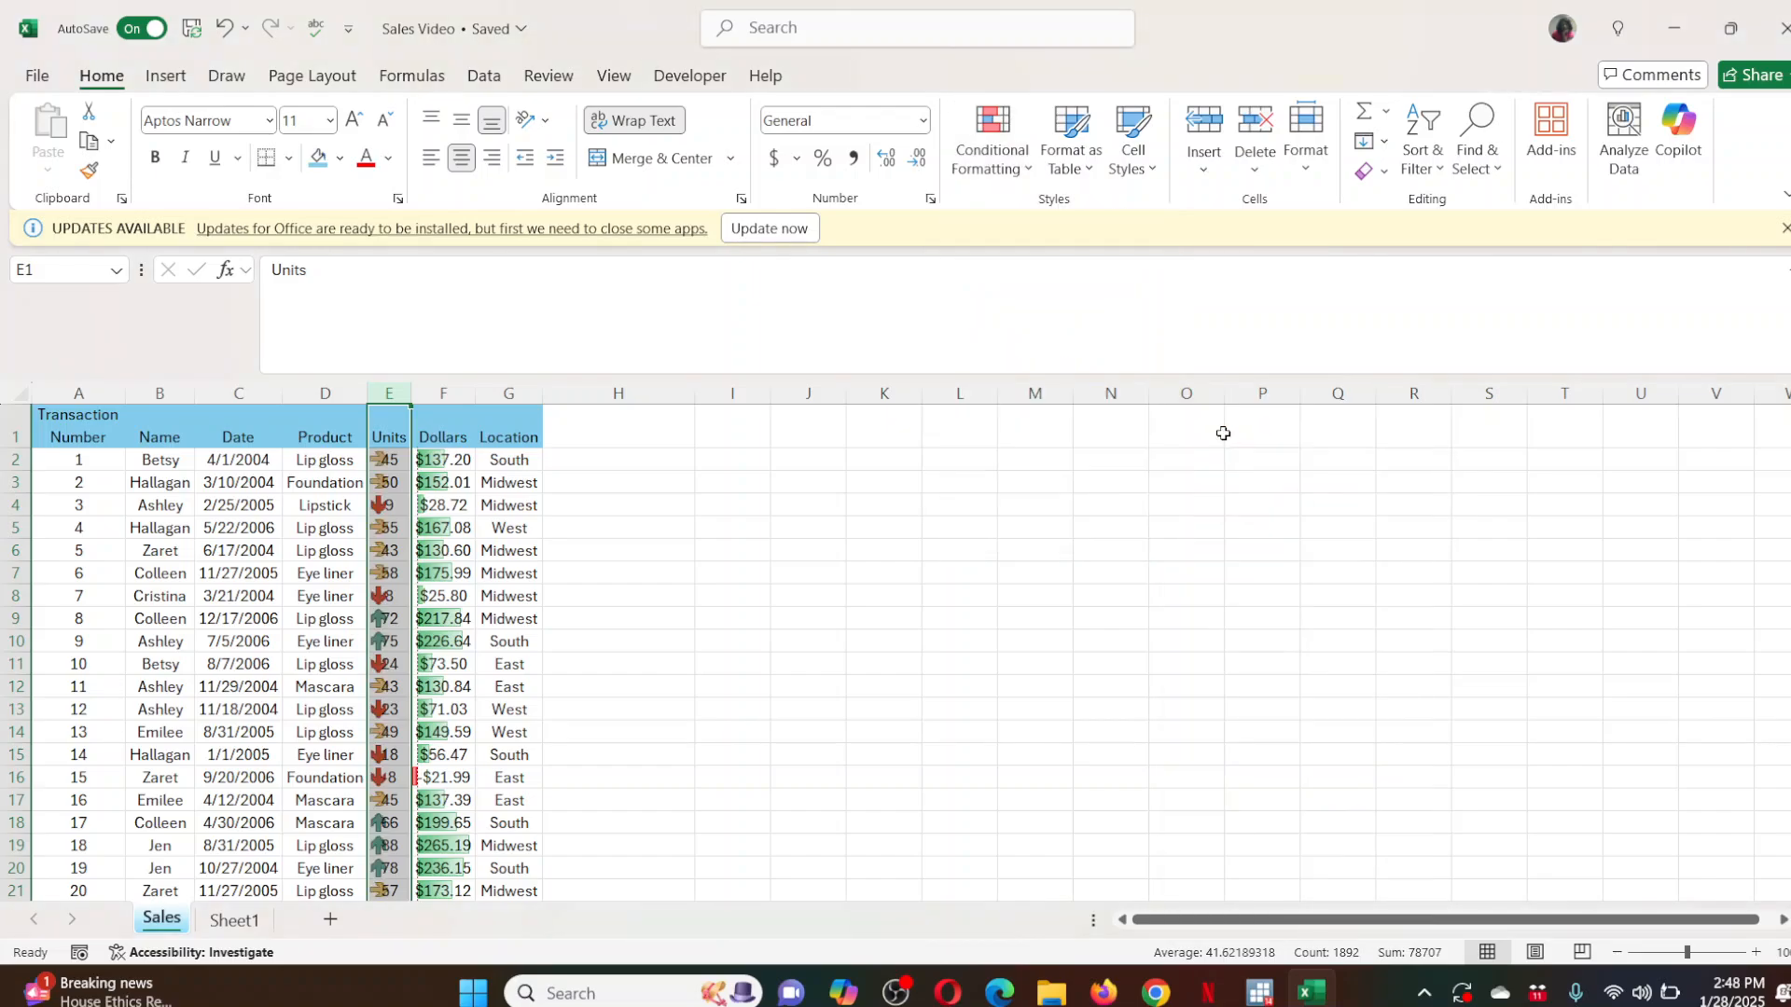
{"action": "left_click_drag", "start_coordinate": [389, 460], "coordinate": [389, 485]}
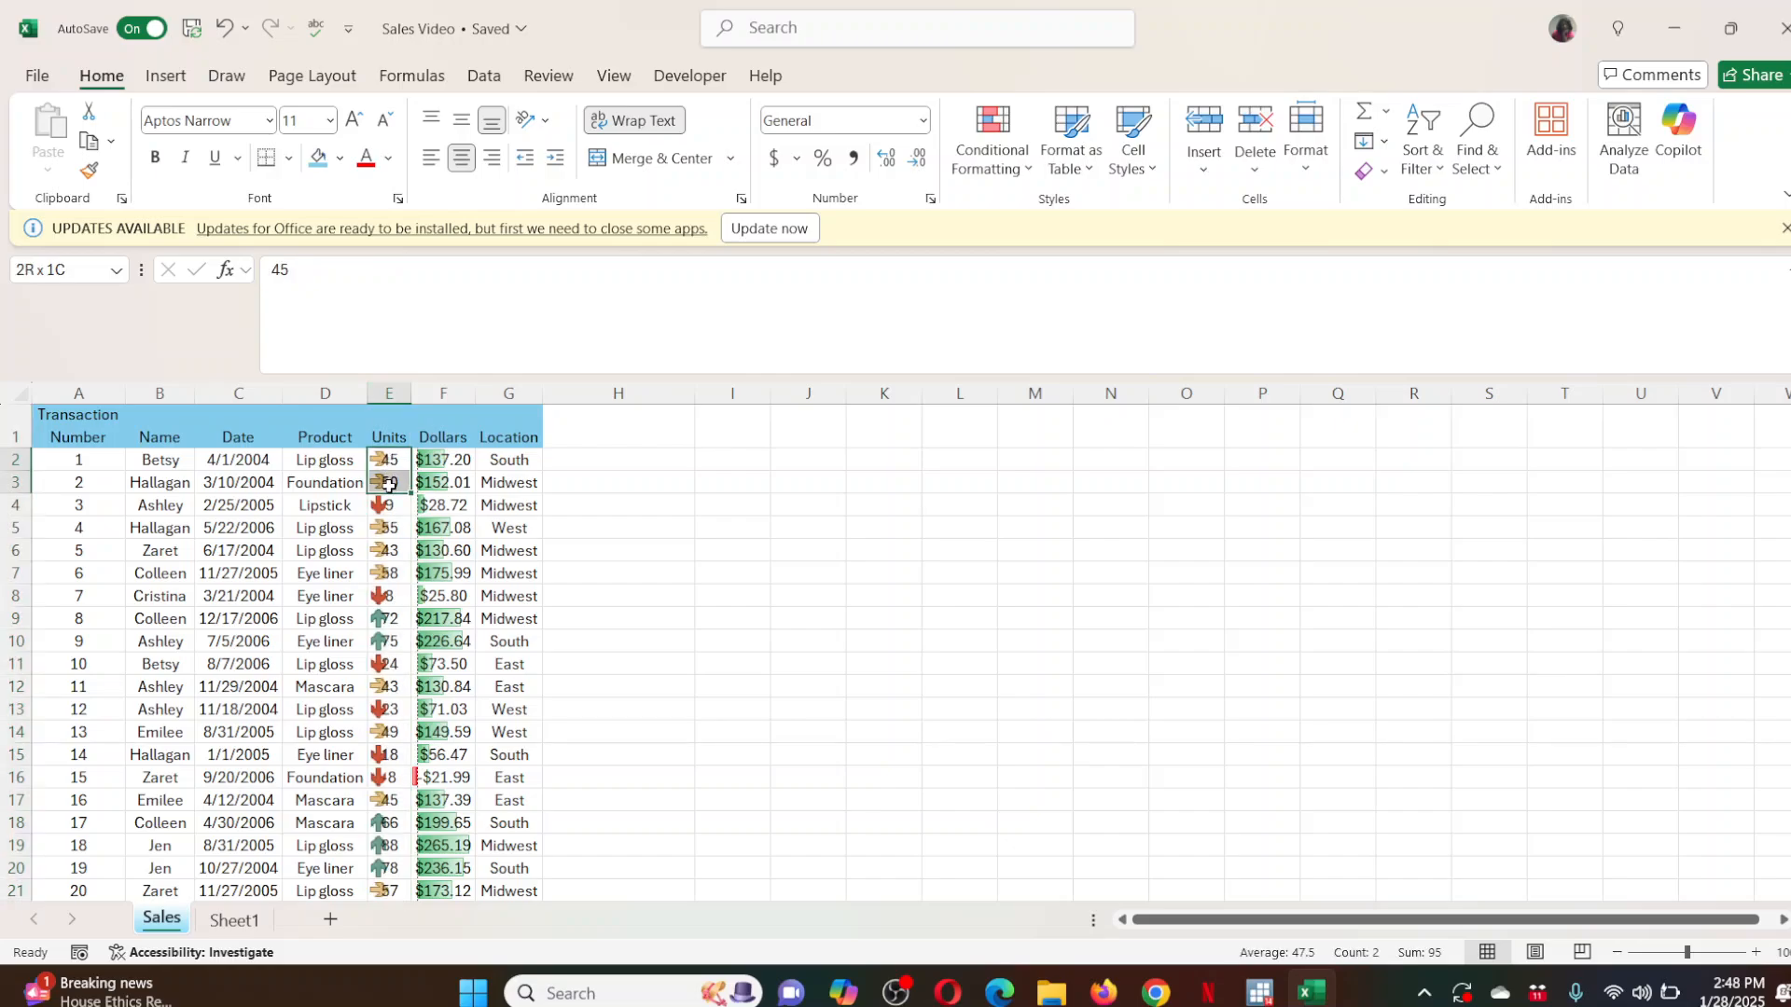
{"action": "left_click", "coordinate": [389, 504]}
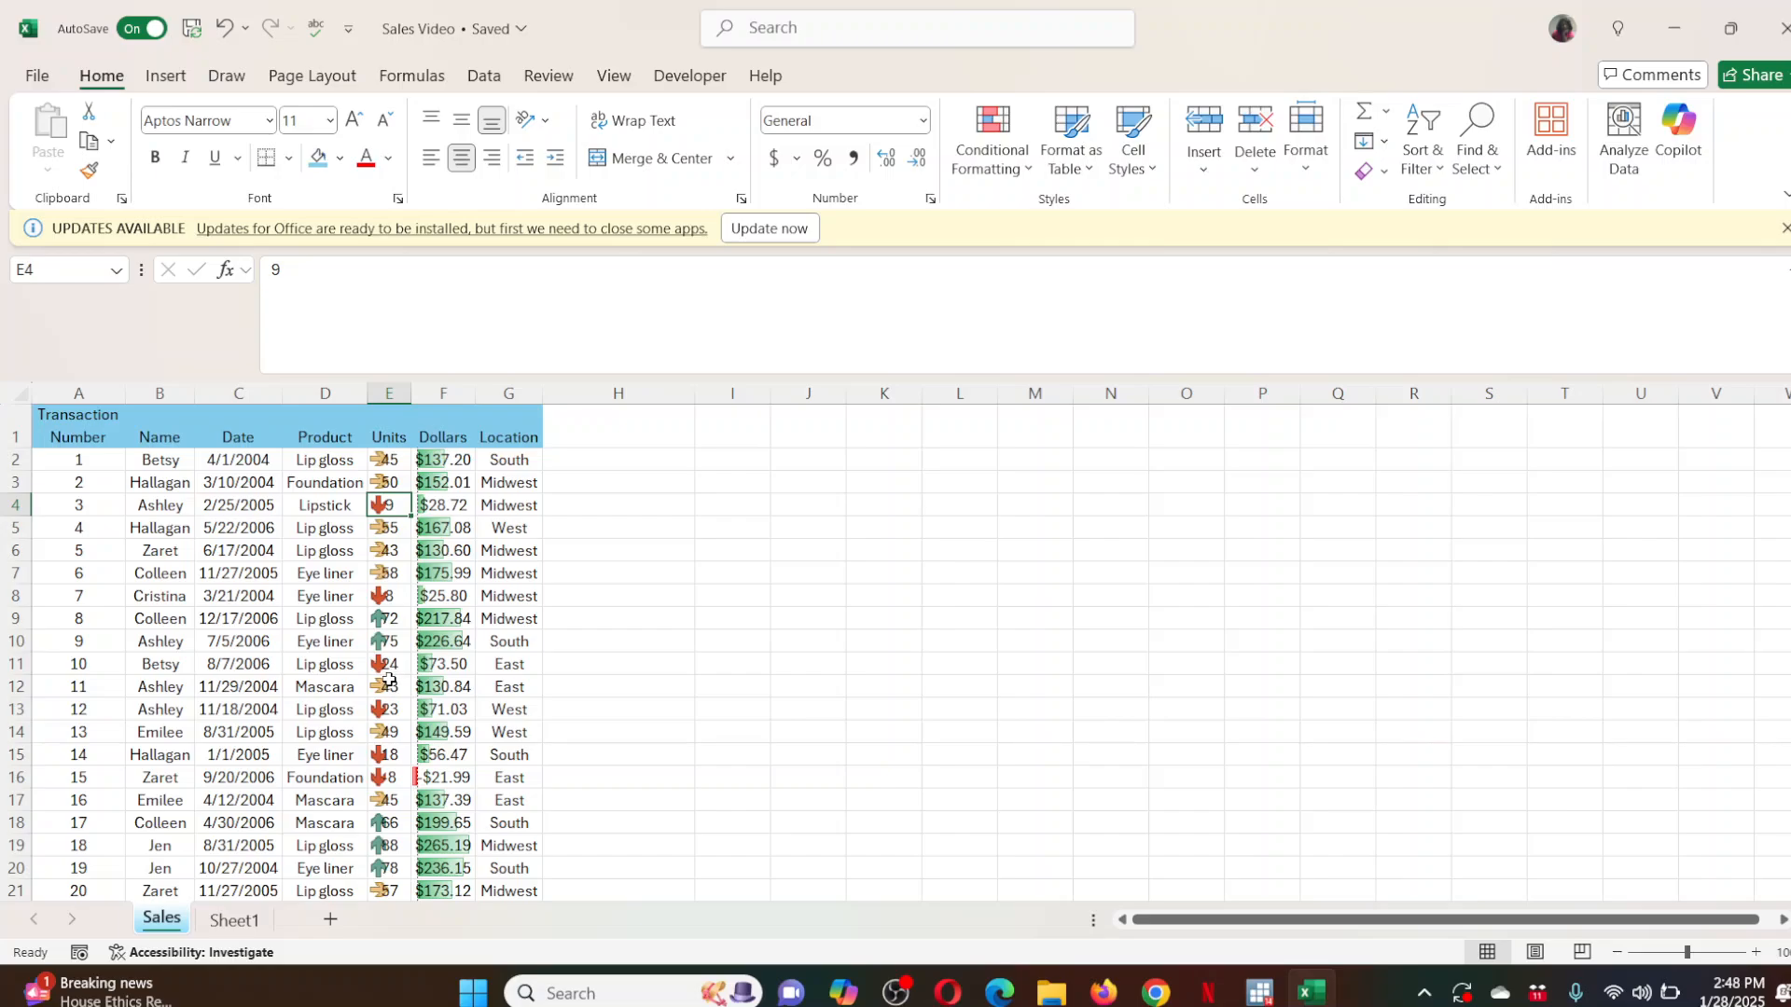
{"action": "left_click_drag", "start_coordinate": [385, 619], "coordinate": [388, 644]}
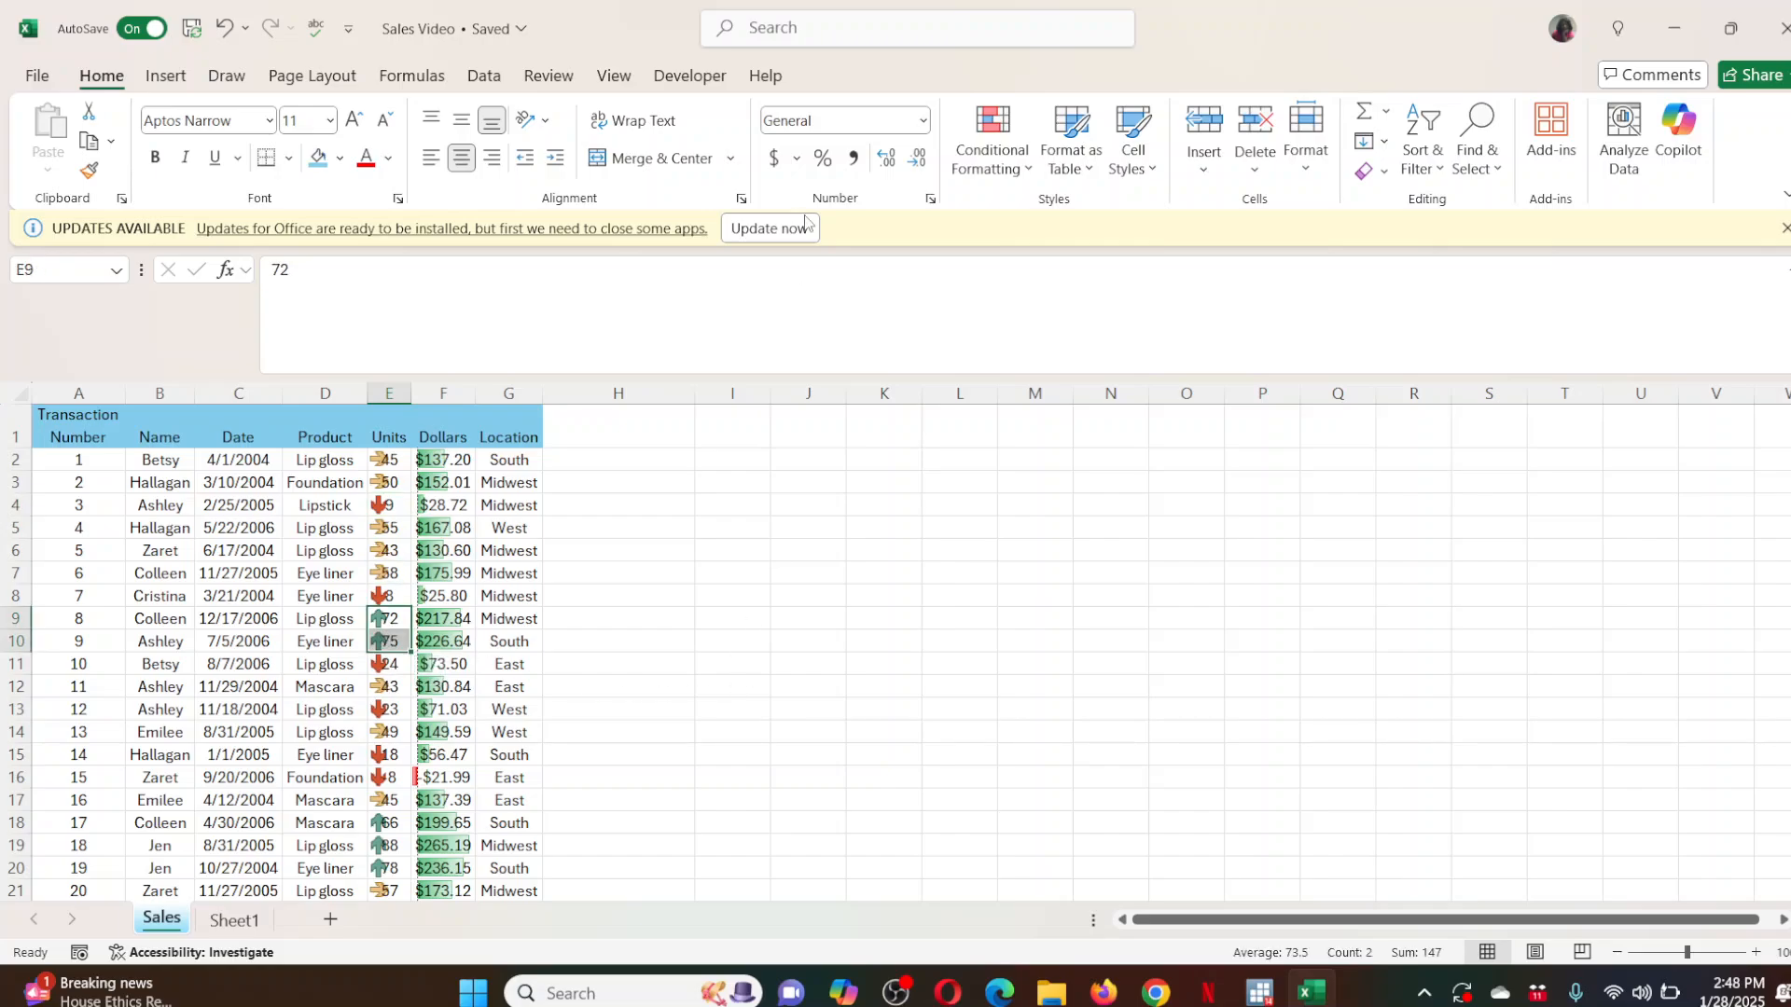
Review the thresholds of the Units icon set rule in the conditional formatting rules manager without changing them.
{"action": "left_click", "coordinate": [991, 158]}
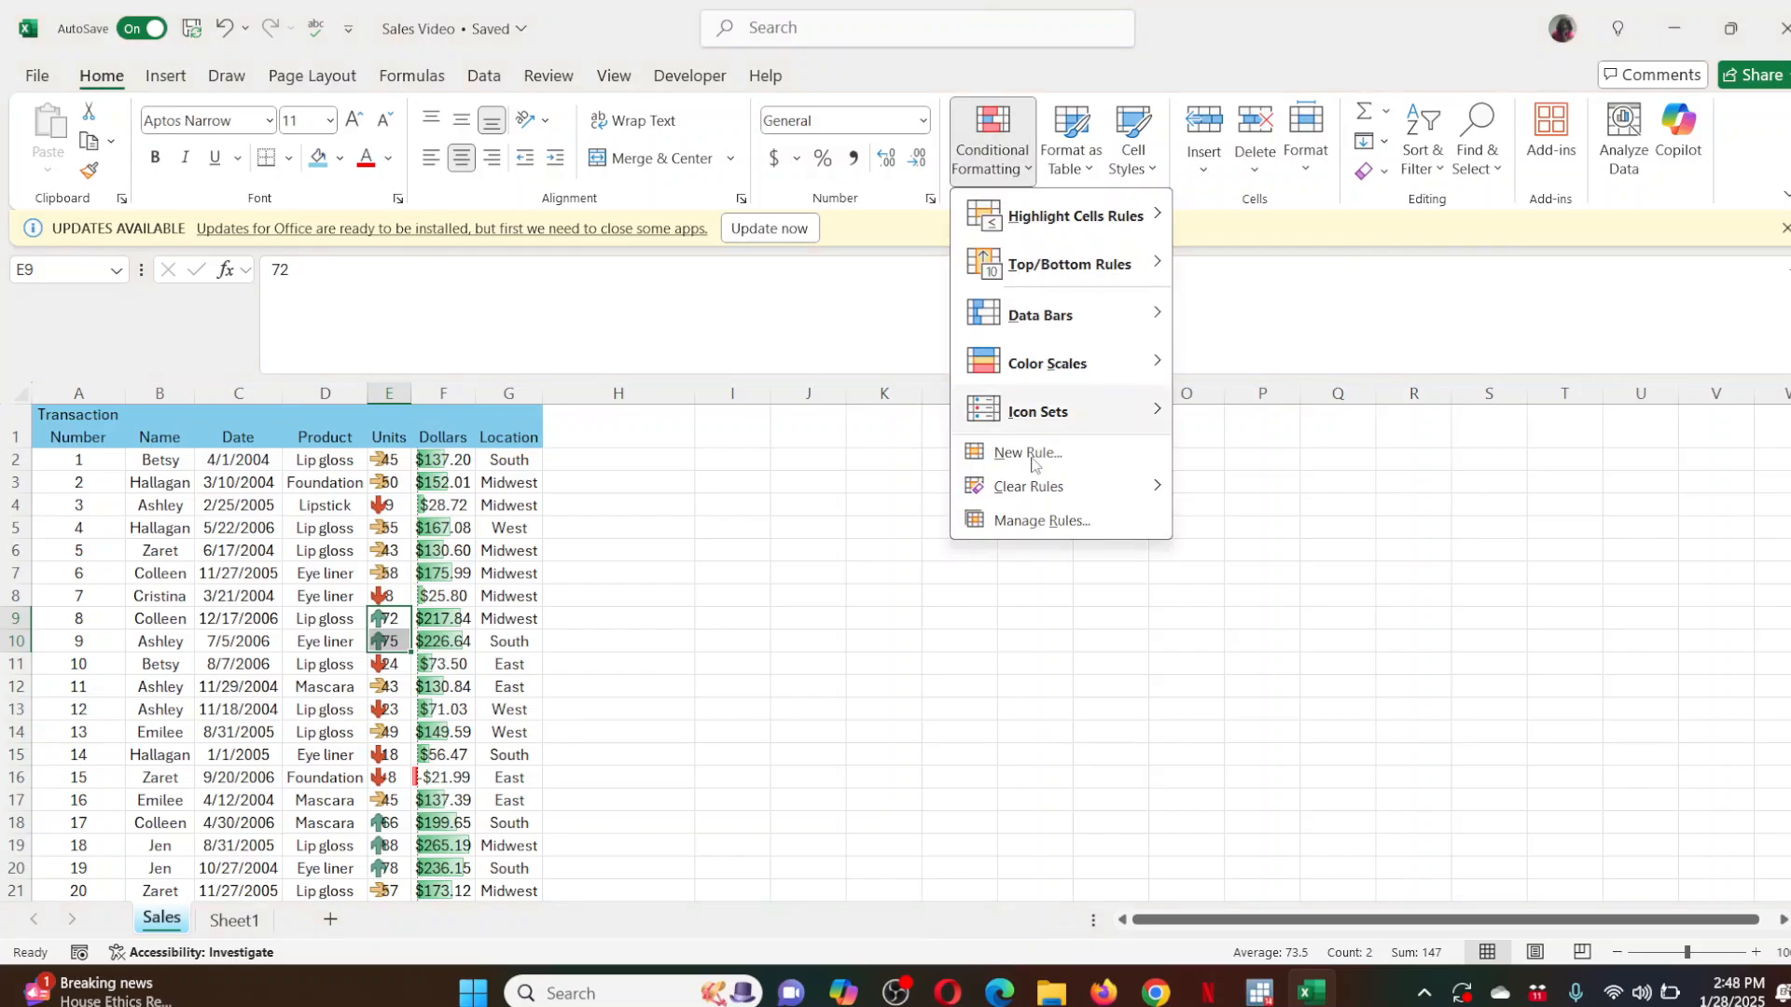
{"action": "left_click", "coordinate": [1029, 524]}
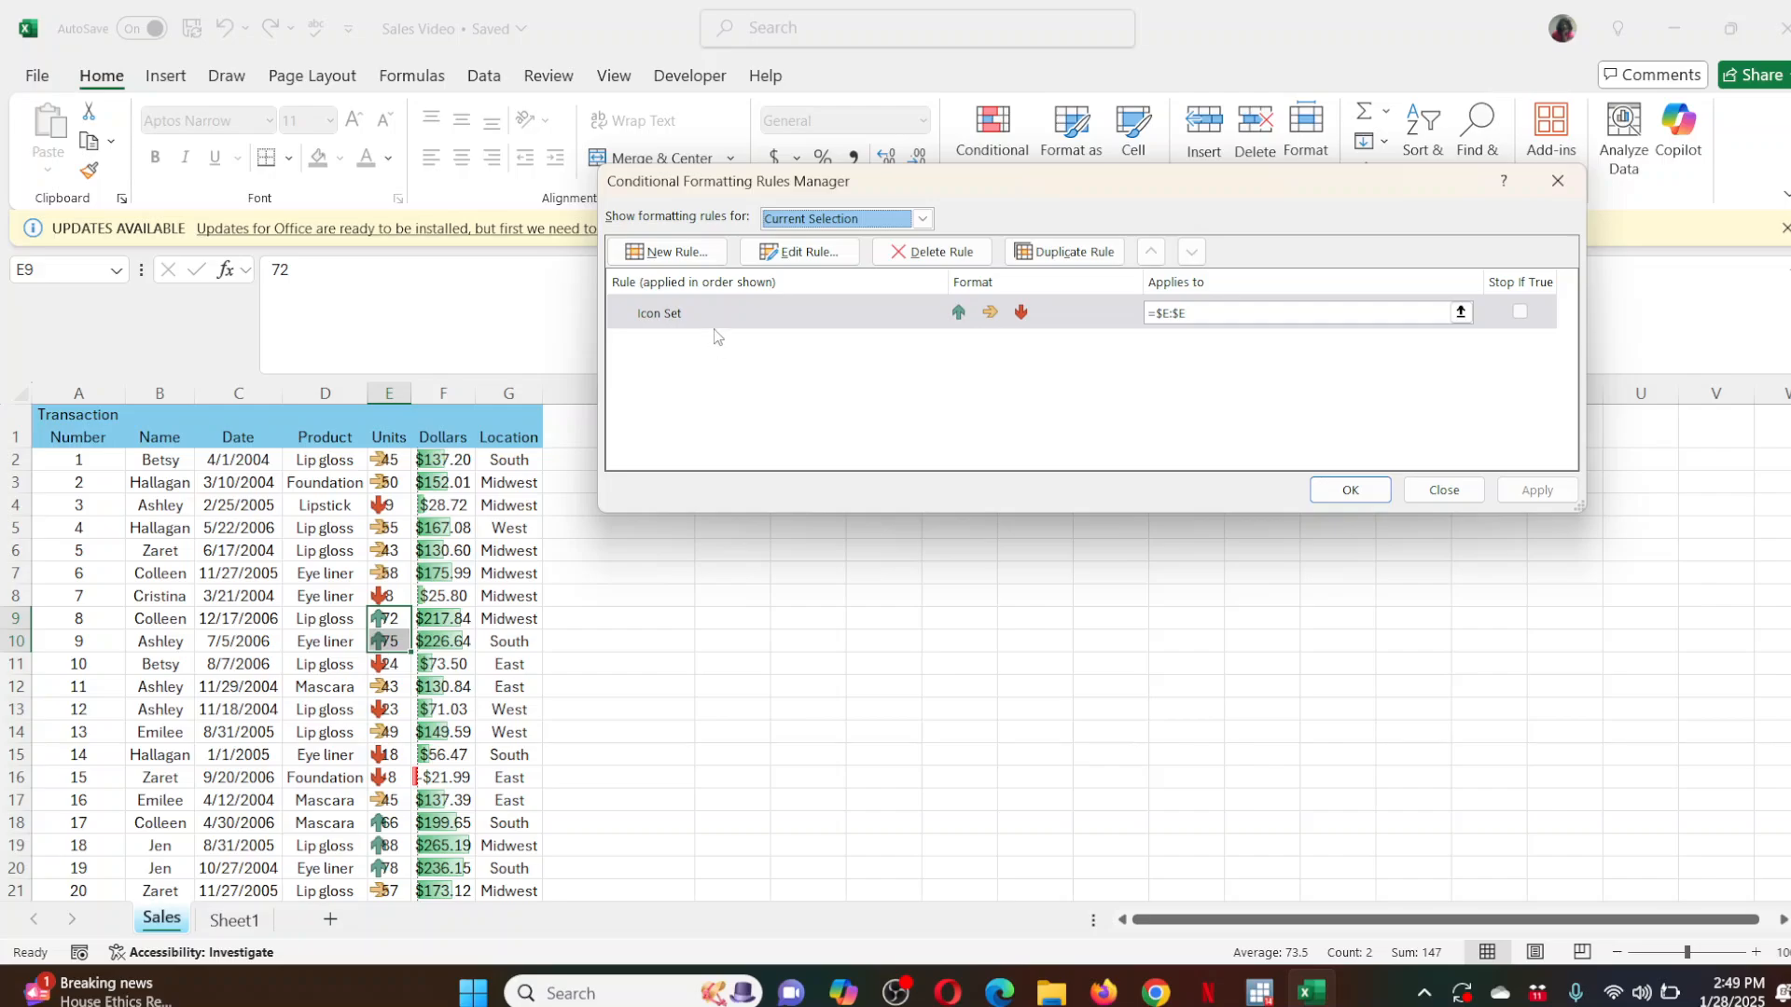
{"action": "left_click", "coordinate": [800, 251]}
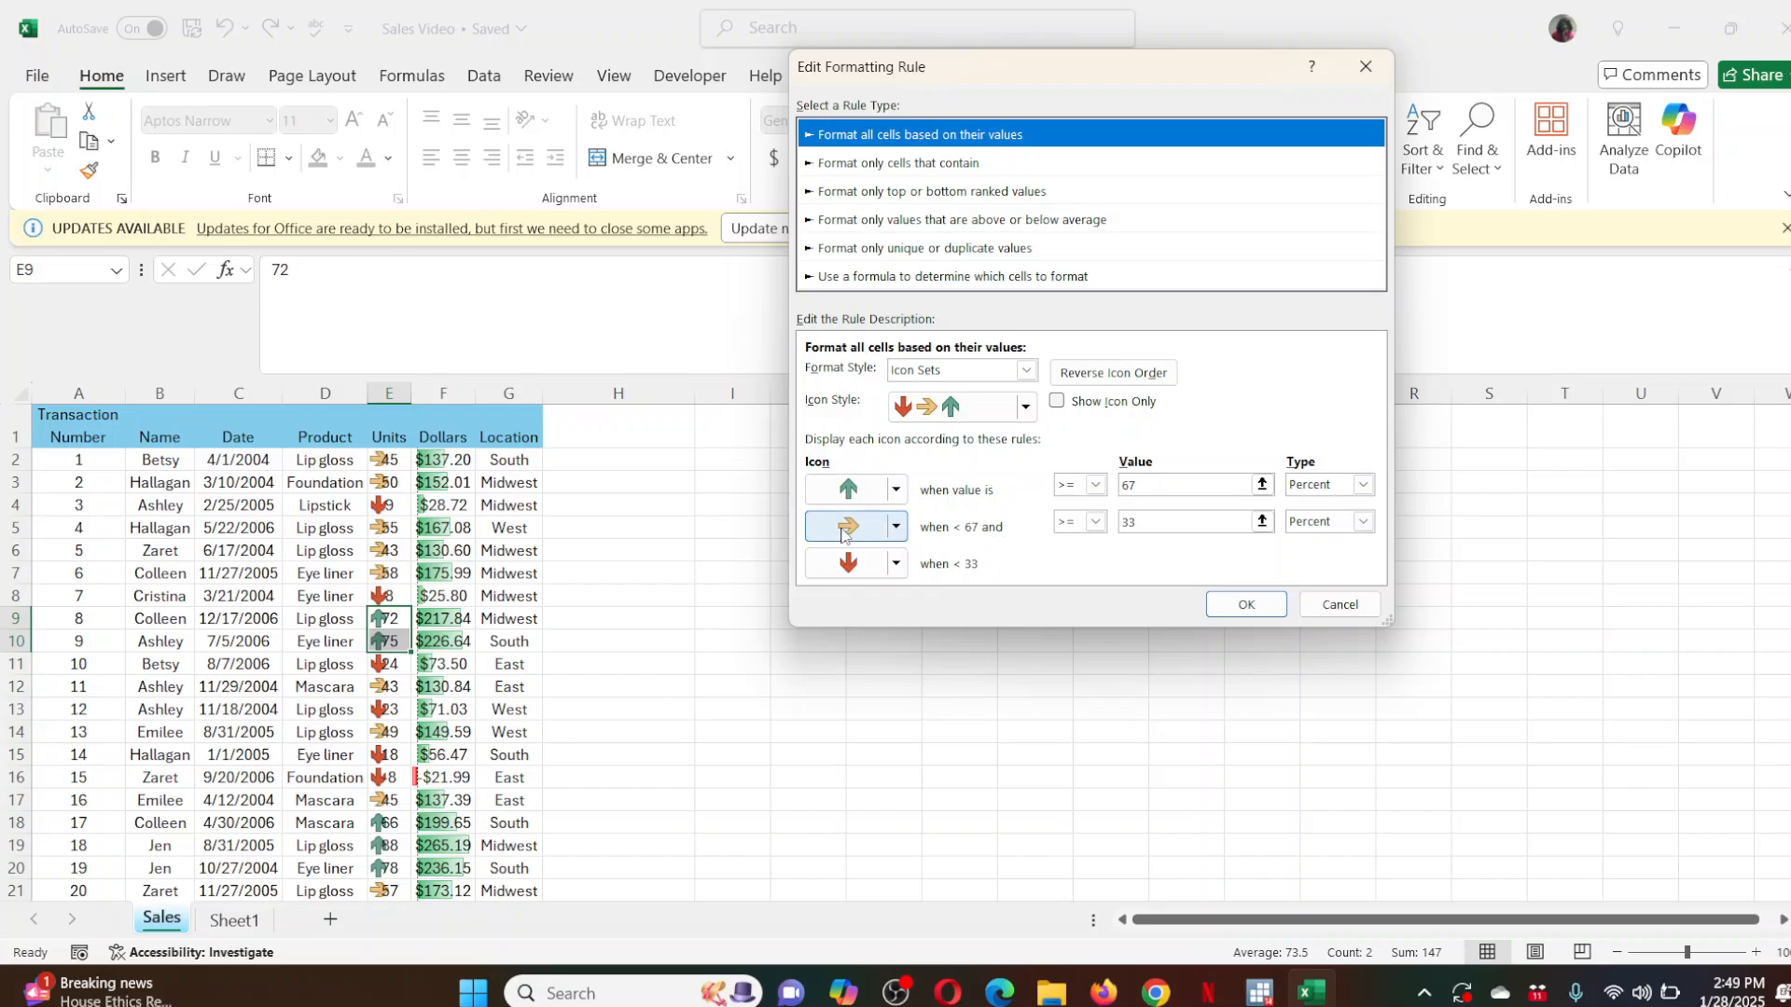
{"action": "left_click", "coordinate": [1327, 606]}
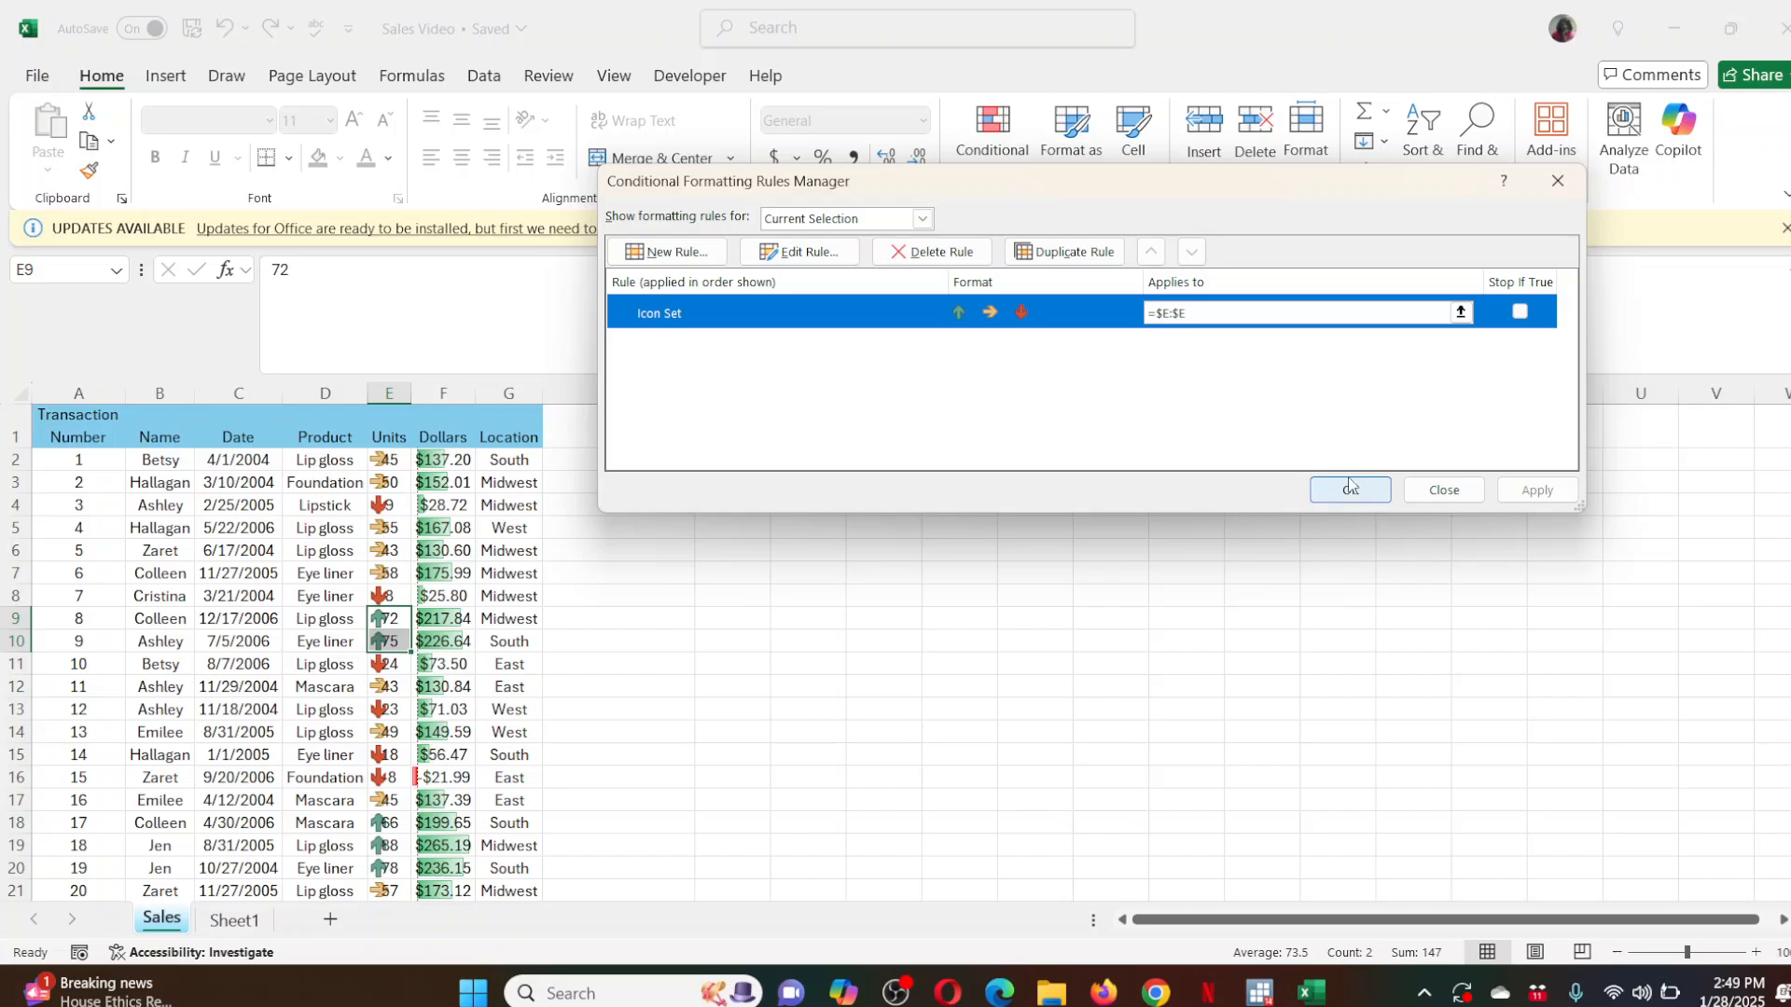
{"action": "left_click", "coordinate": [1444, 491]}
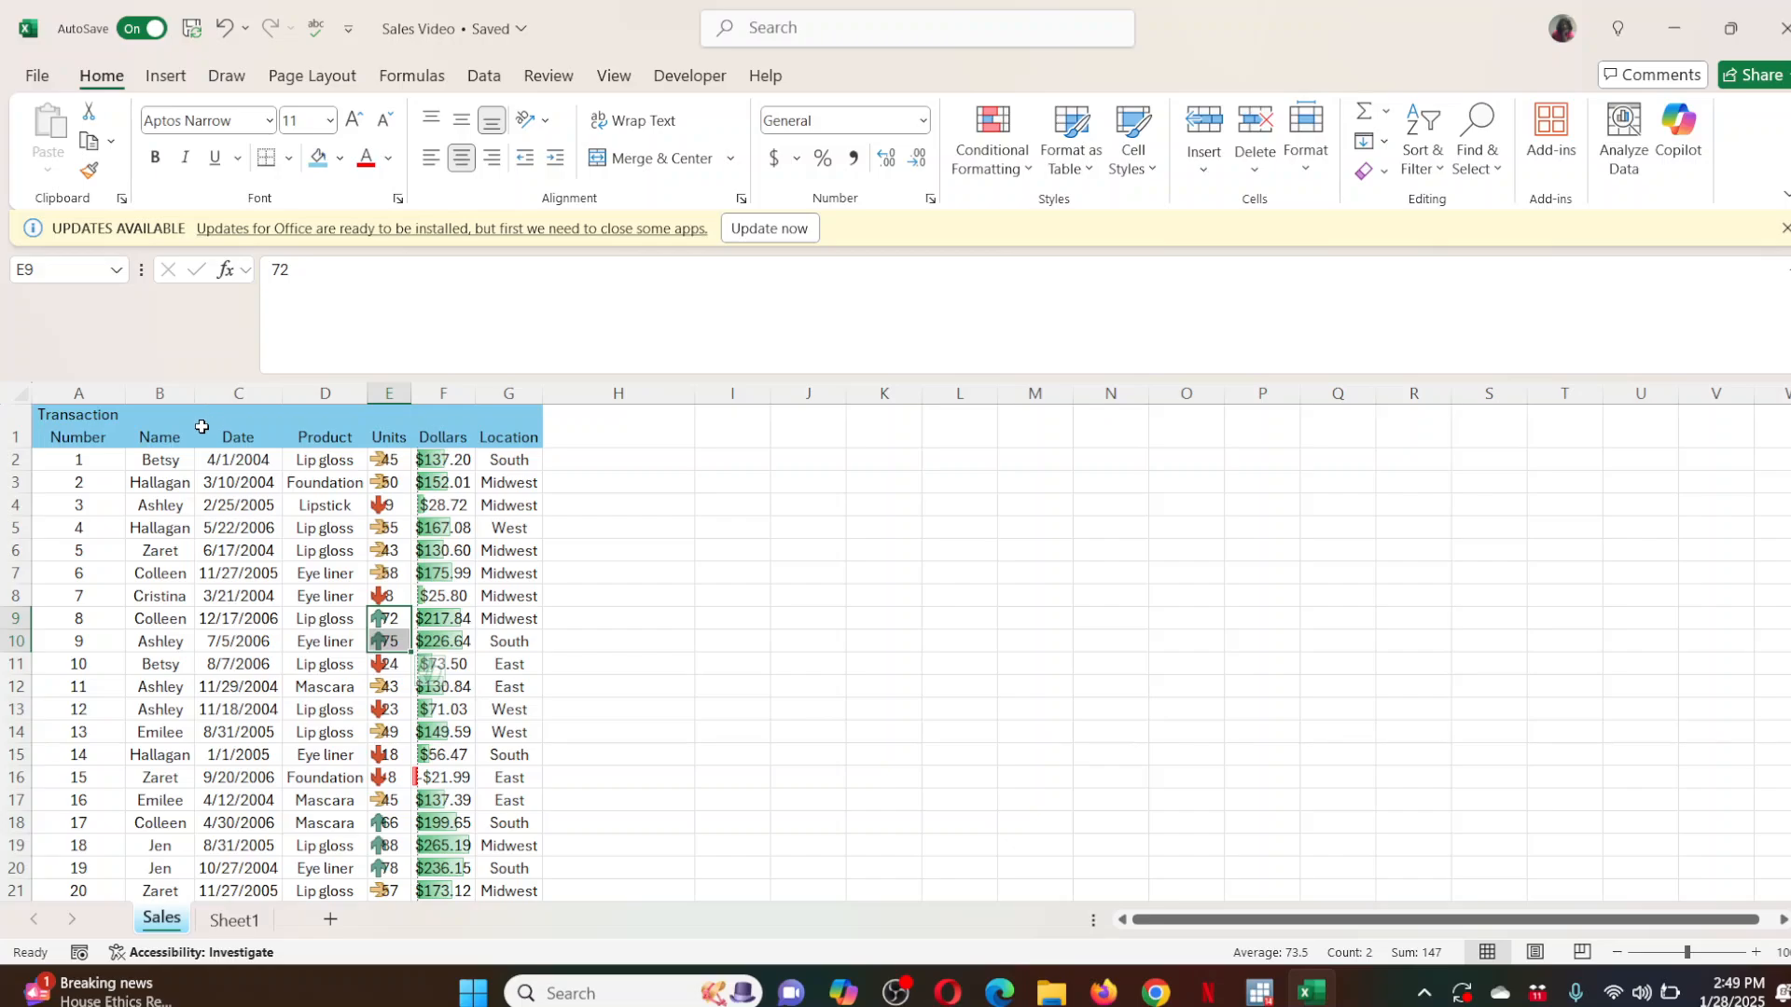
Extract the year from the first date into cell H2 with the formula =YEAR(C2).
{"action": "left_click", "coordinate": [239, 384]}
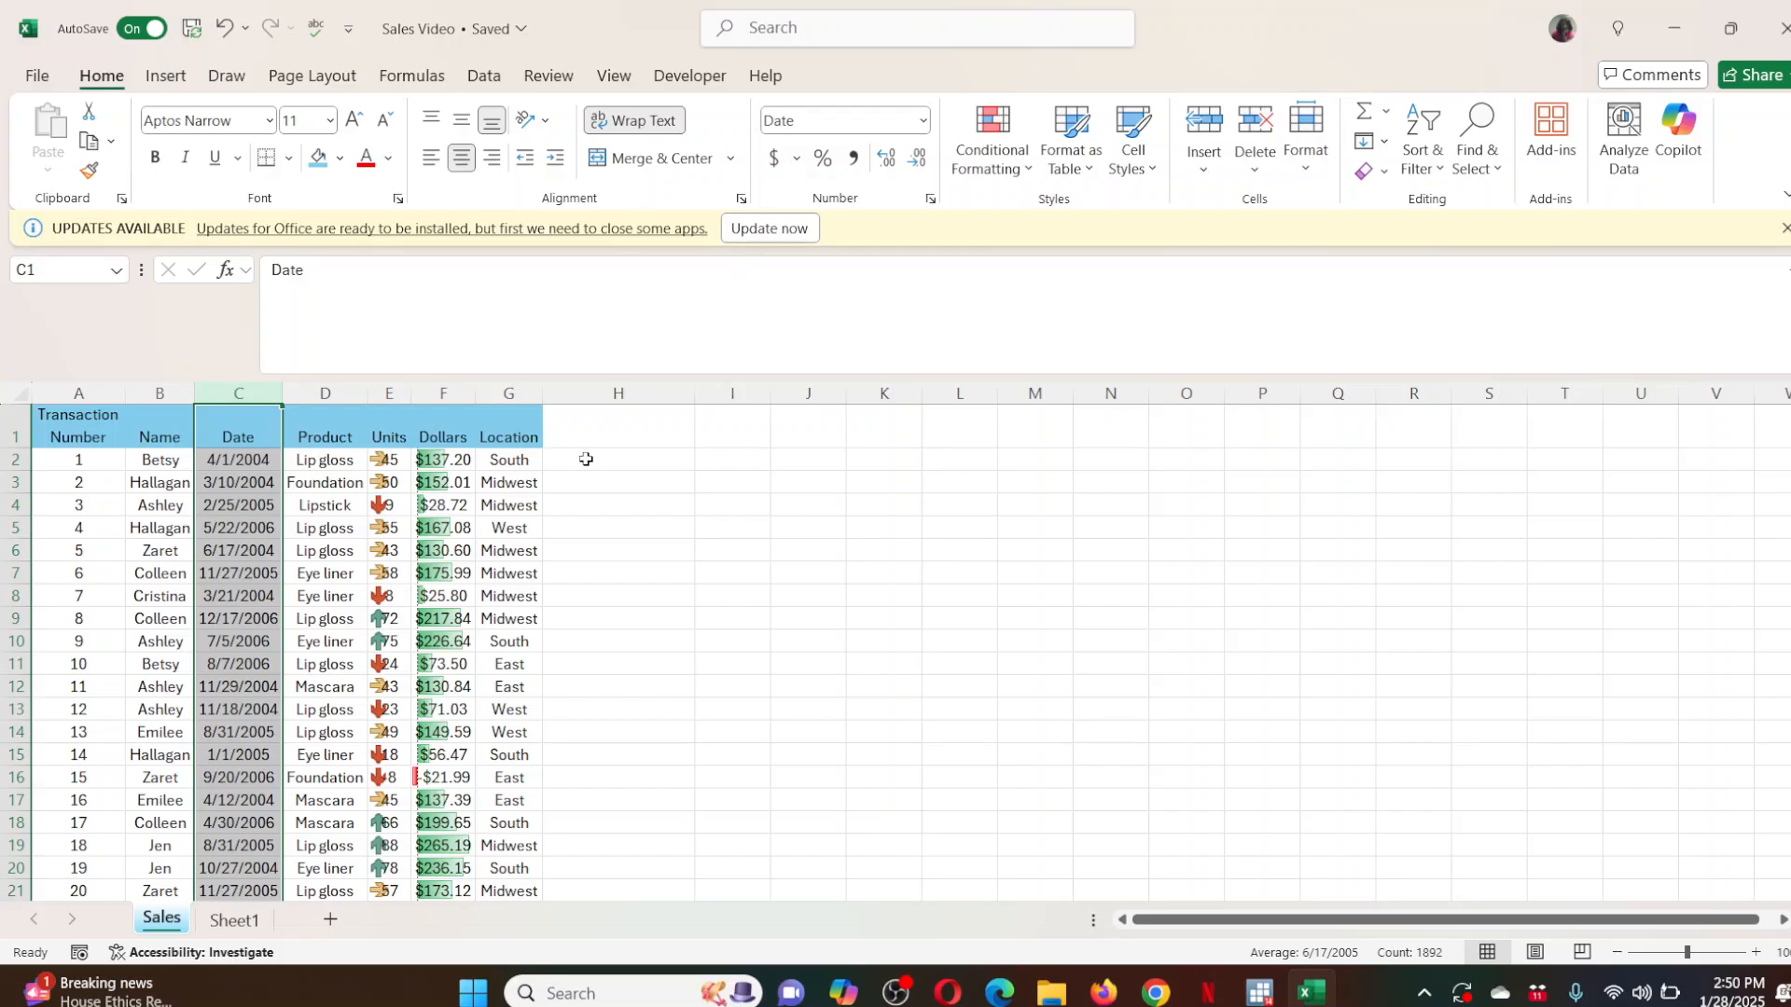
{"action": "left_click", "coordinate": [650, 464]}
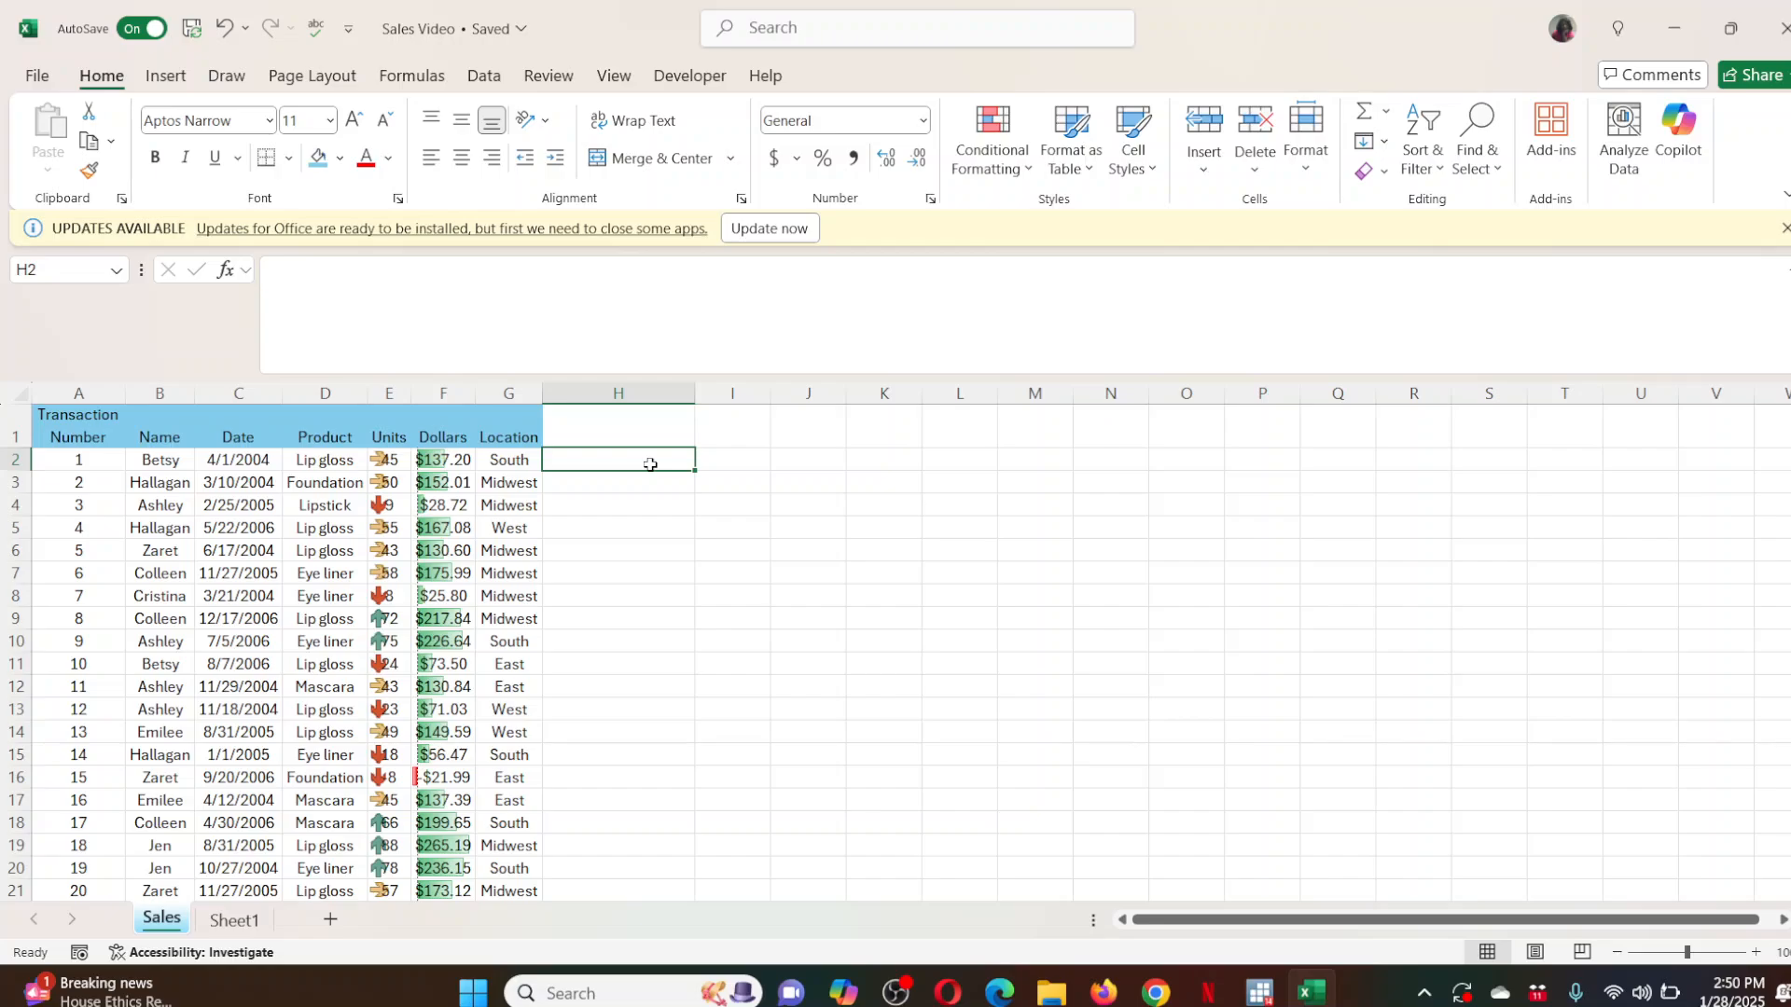
{"action": "type", "text": "=year"}
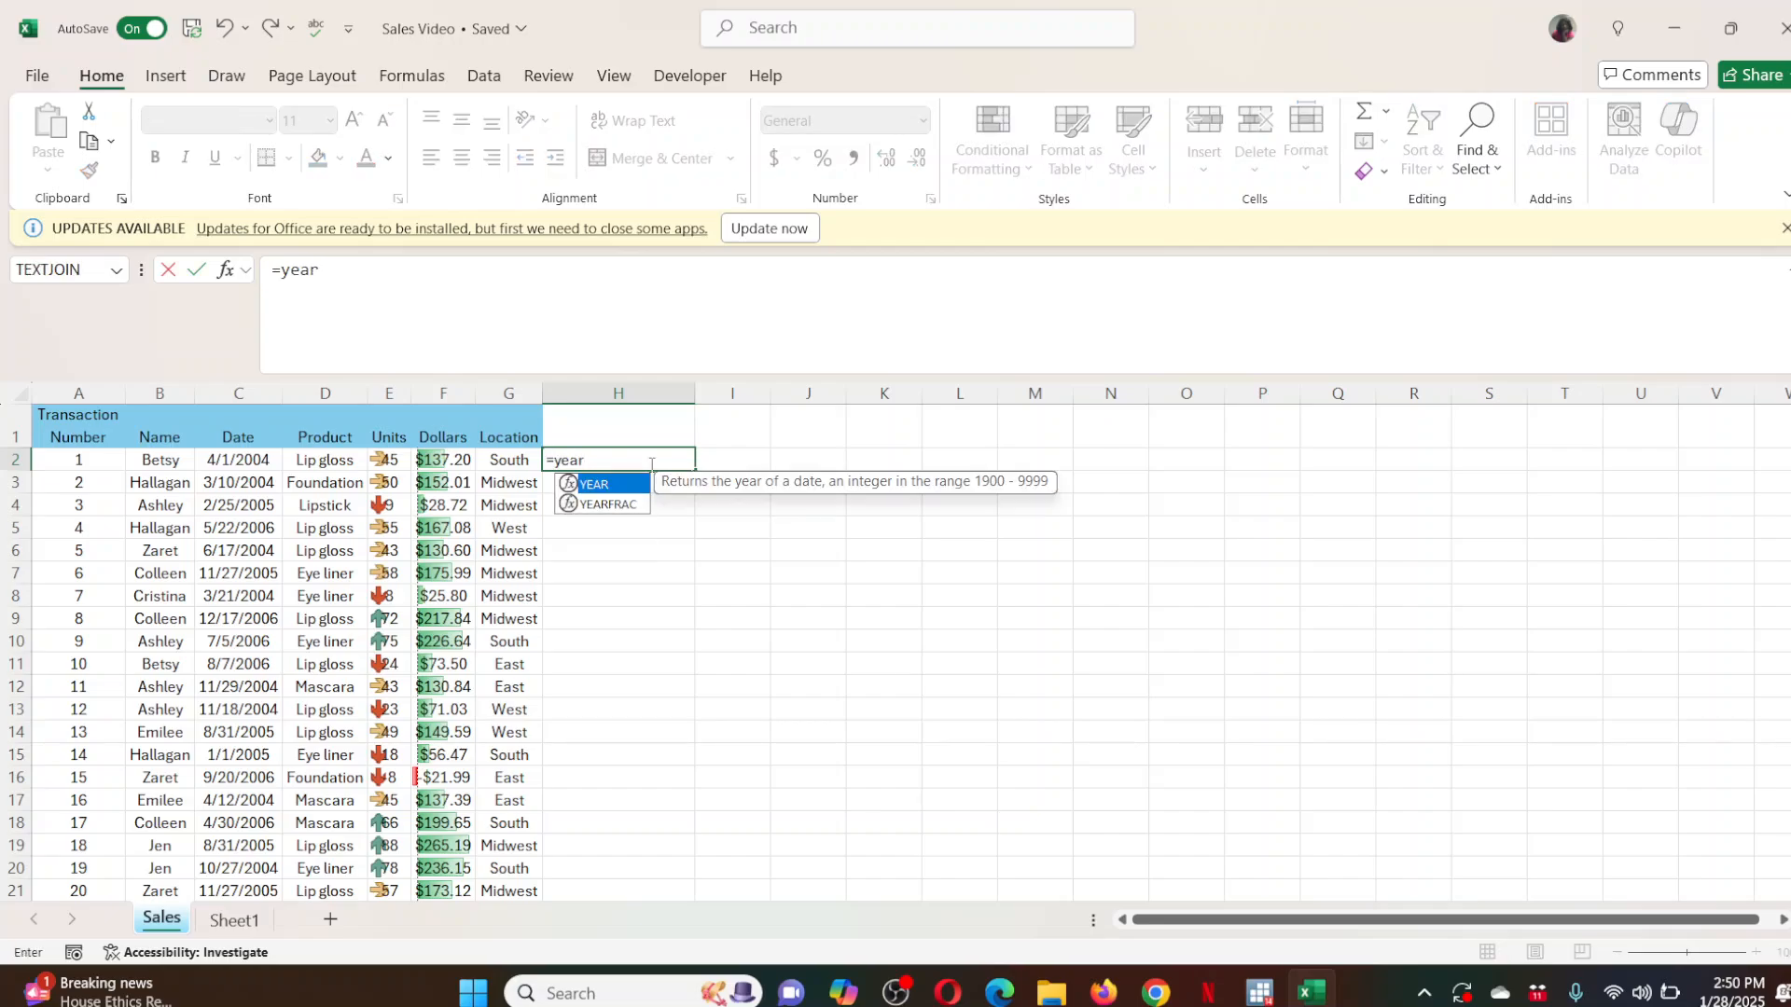
{"action": "type", "text": "("}
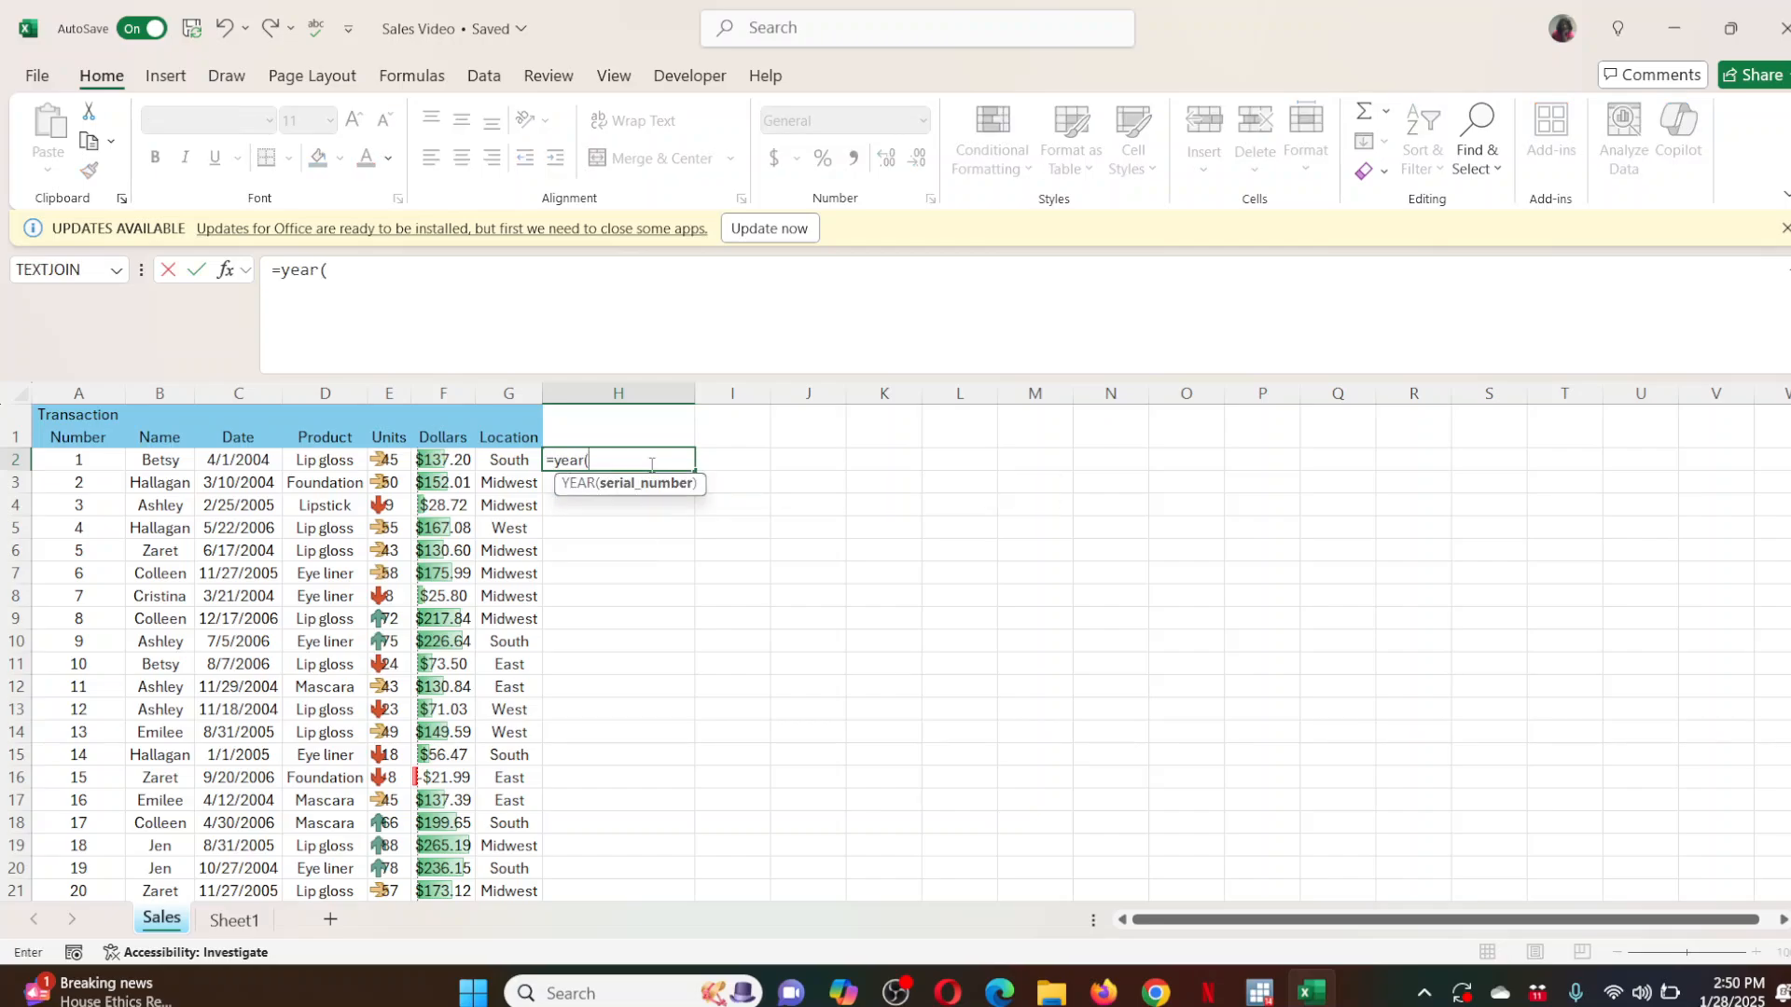
{"action": "left_click", "coordinate": [235, 461]}
{"action": "key", "text": "Return"}
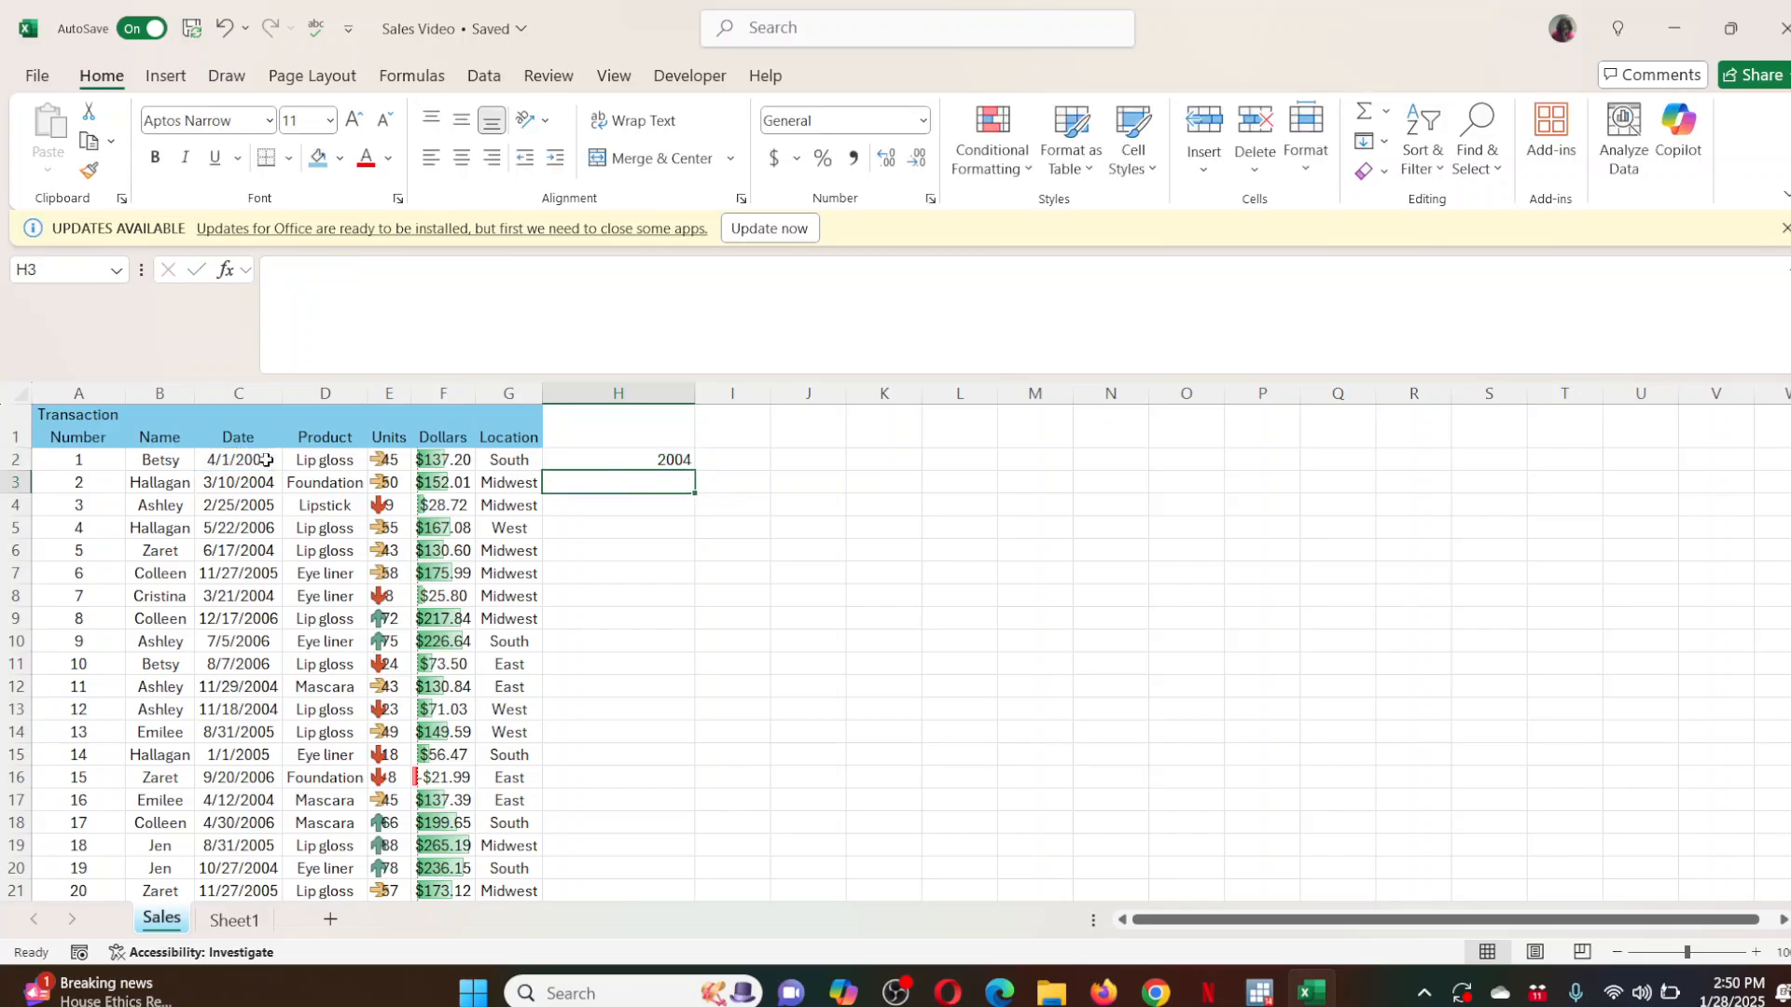
Extract the month of the first date into cell I2 with =MONTH(C2), and clear the trial formulas from H2:I2.
{"action": "left_click", "coordinate": [728, 458]}
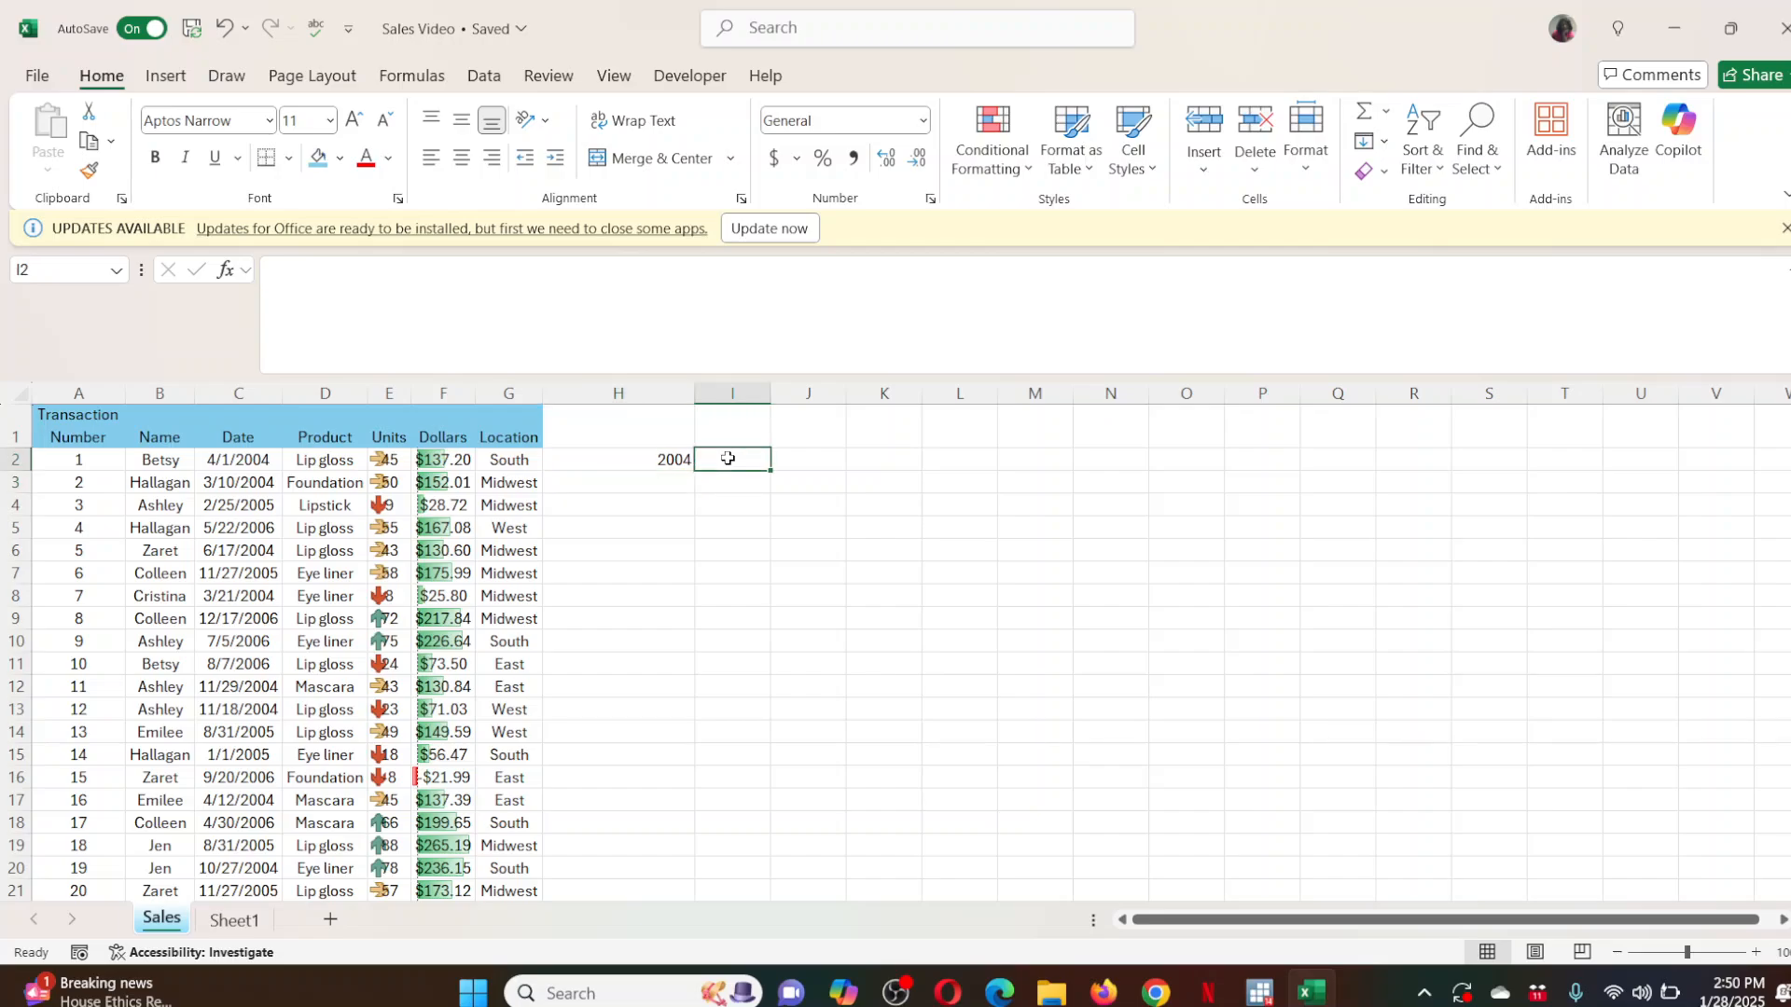
{"action": "type", "text": "=month"}
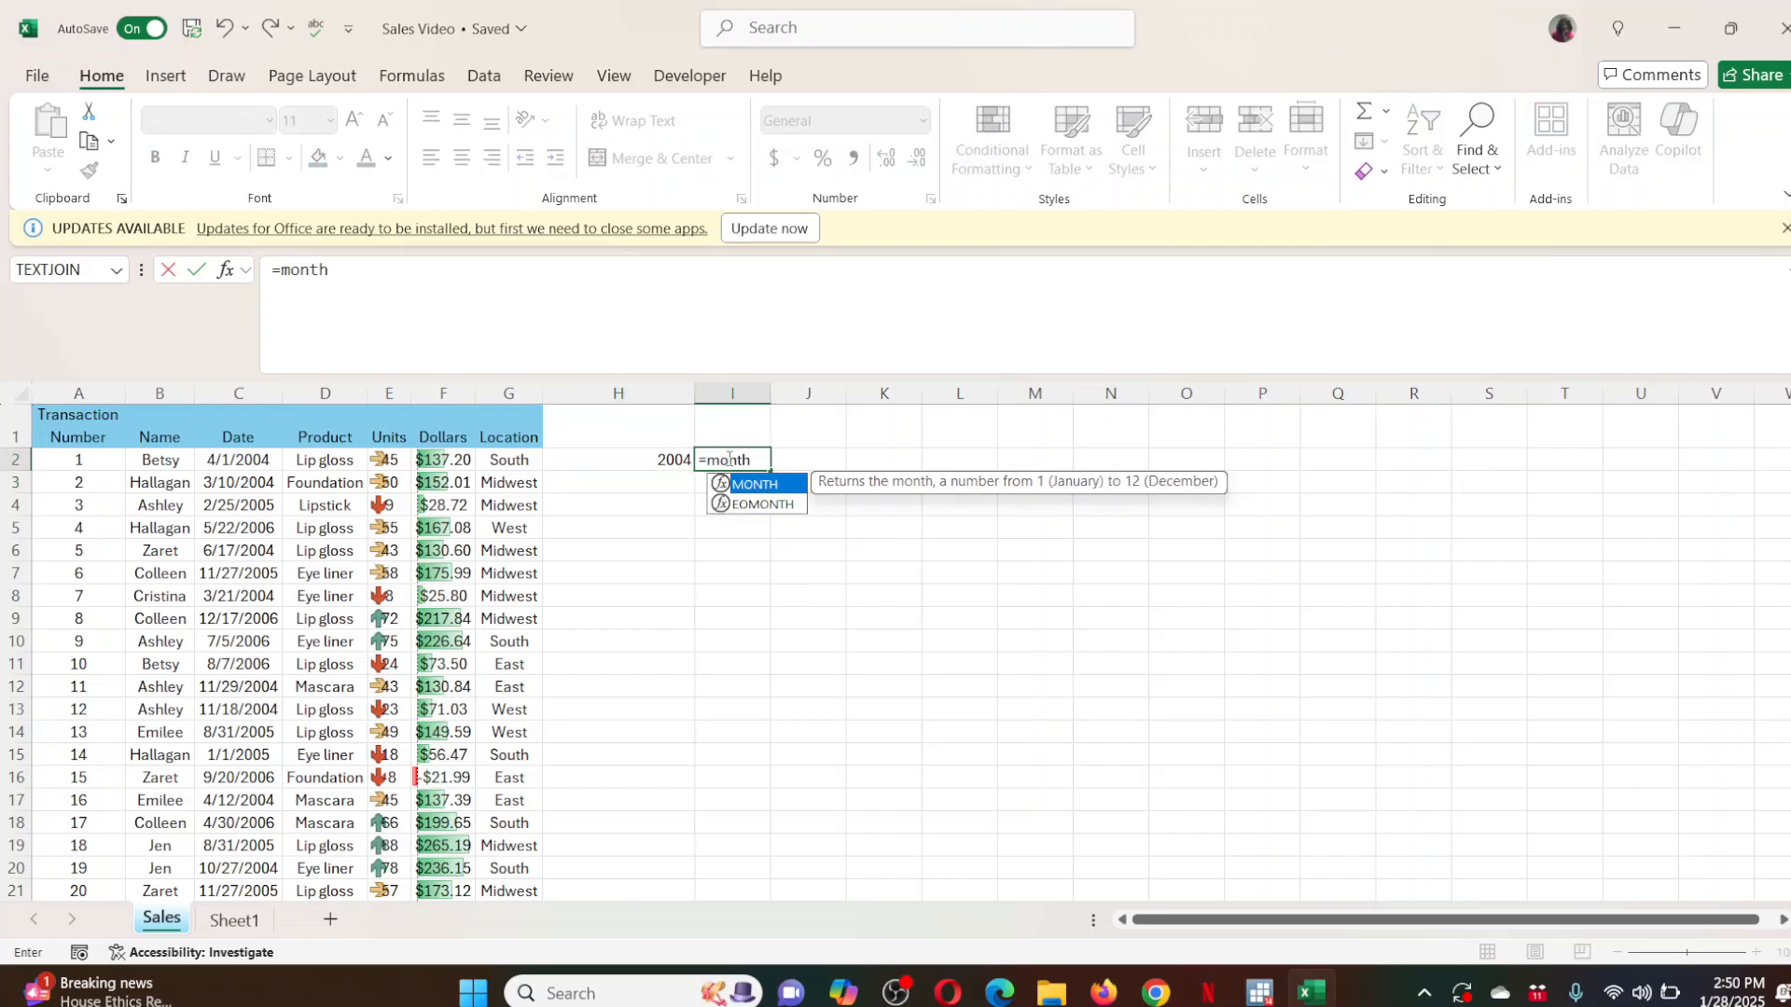
{"action": "type", "text": "("}
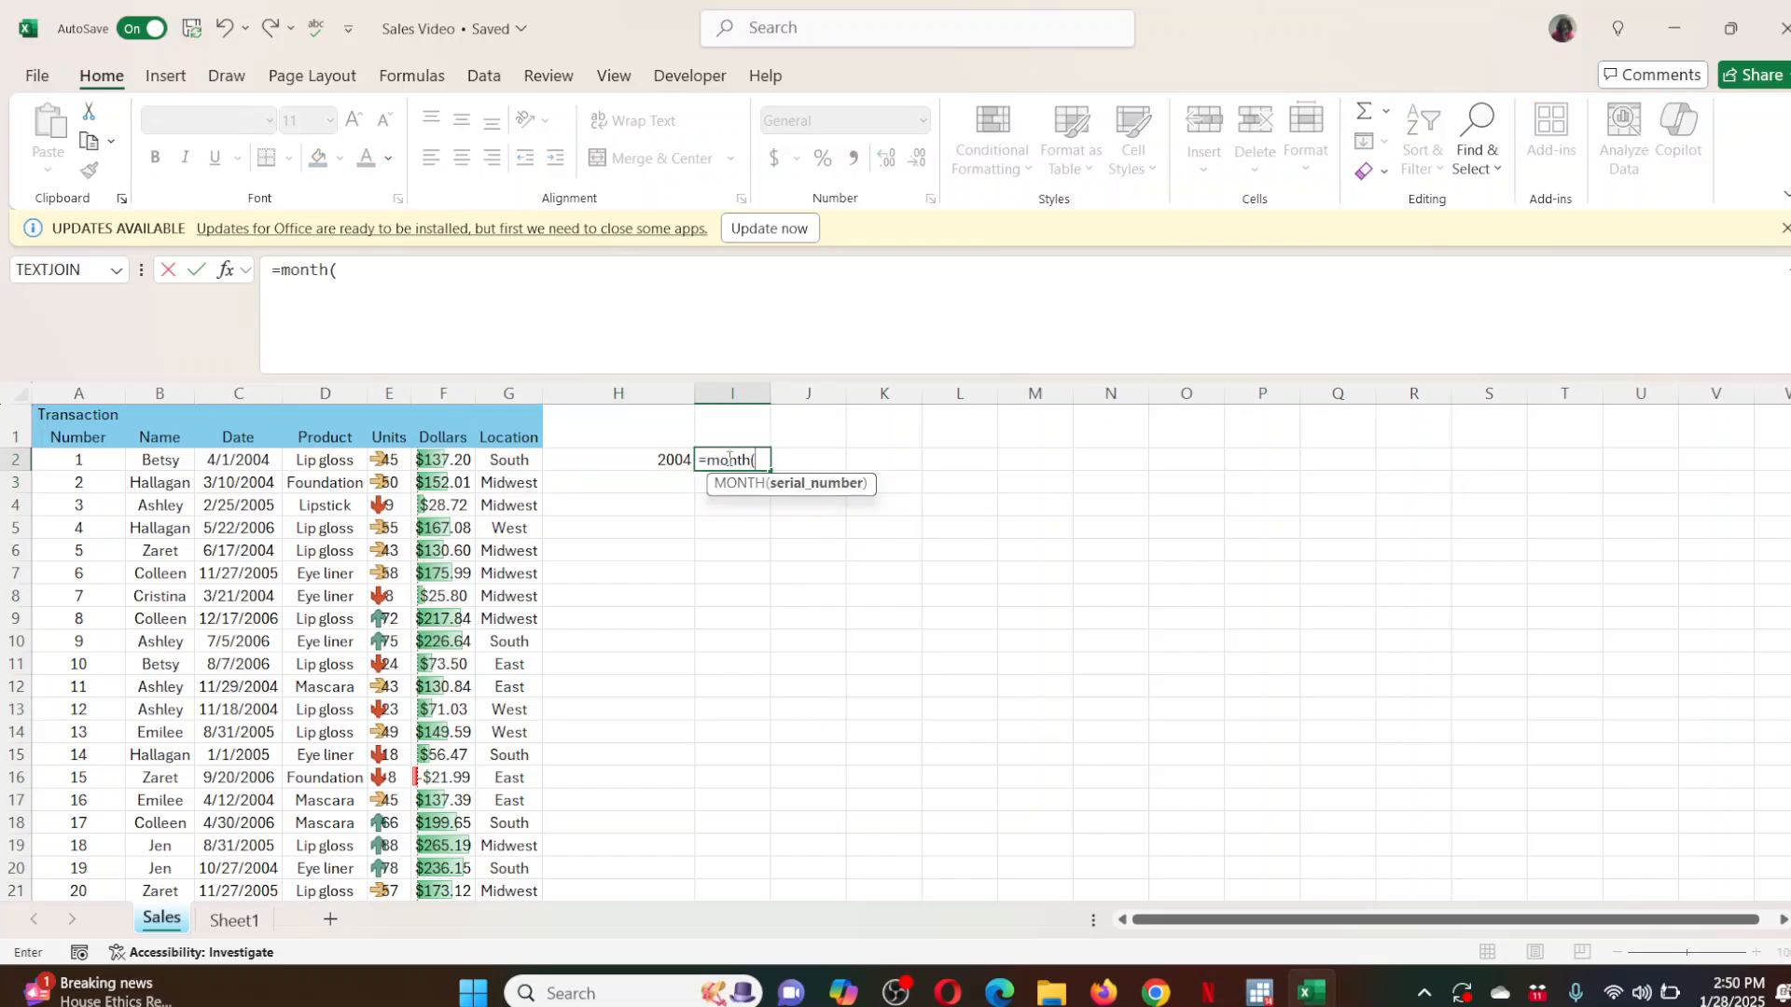
{"action": "left_click", "coordinate": [260, 457]}
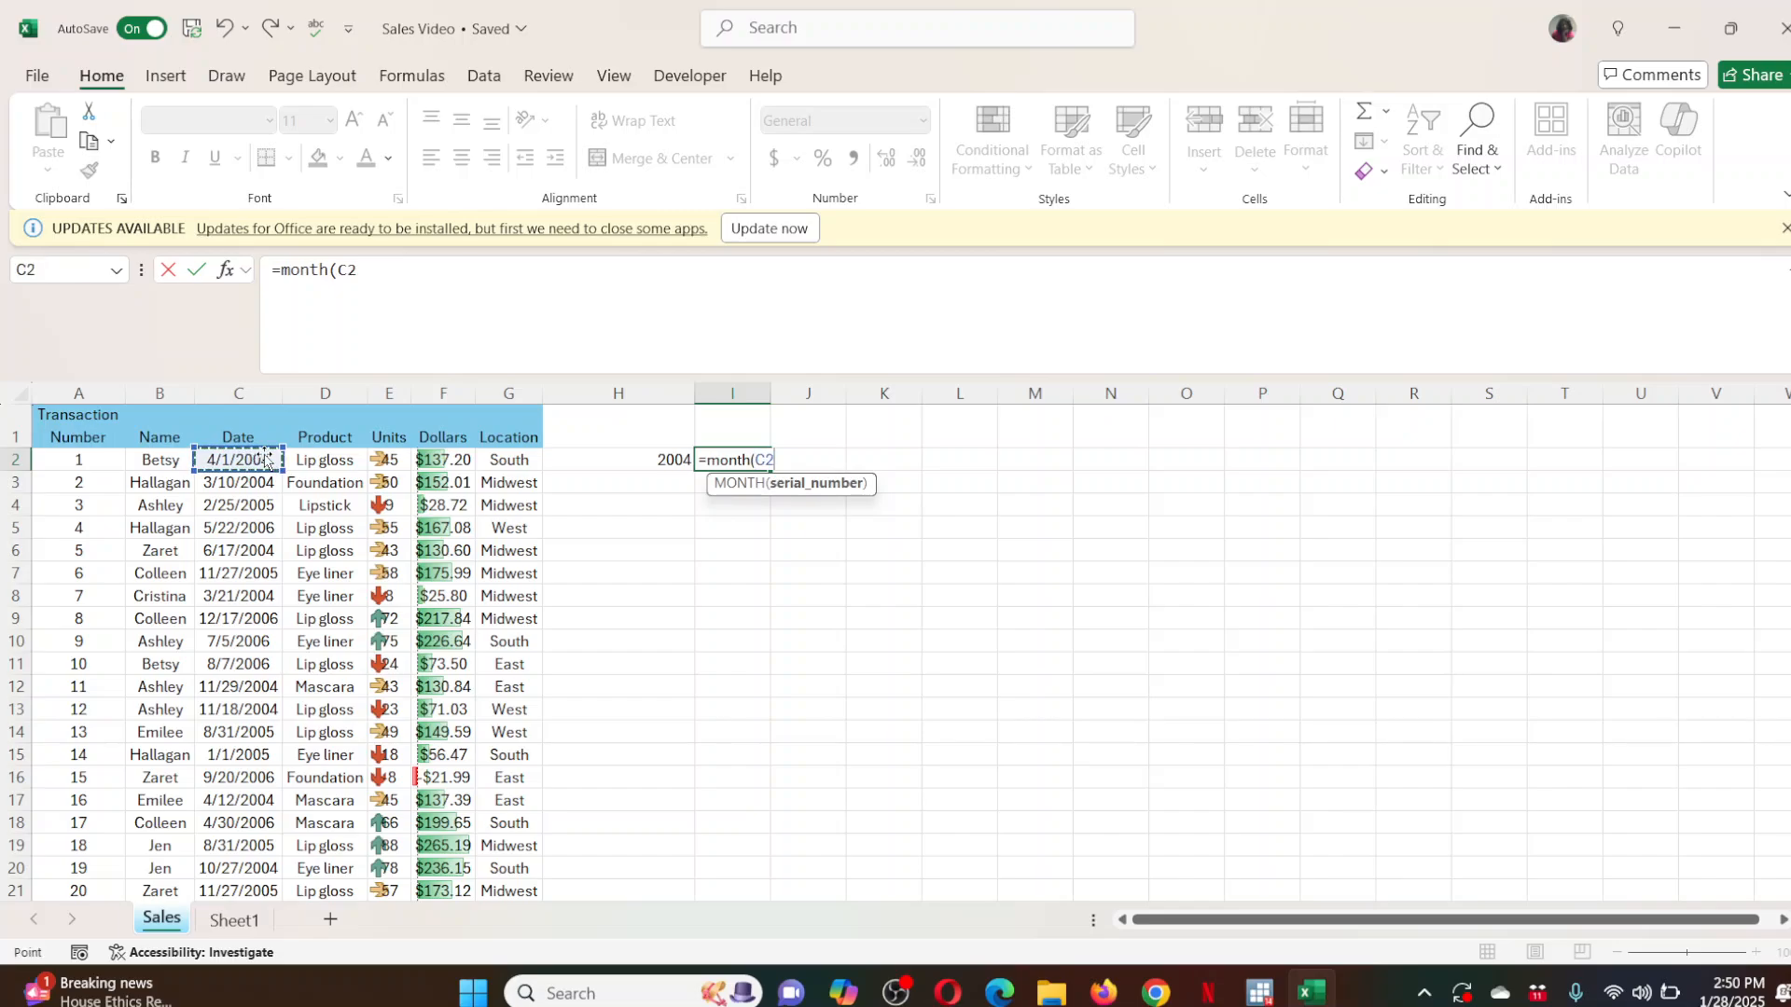
{"action": "key", "text": "Return"}
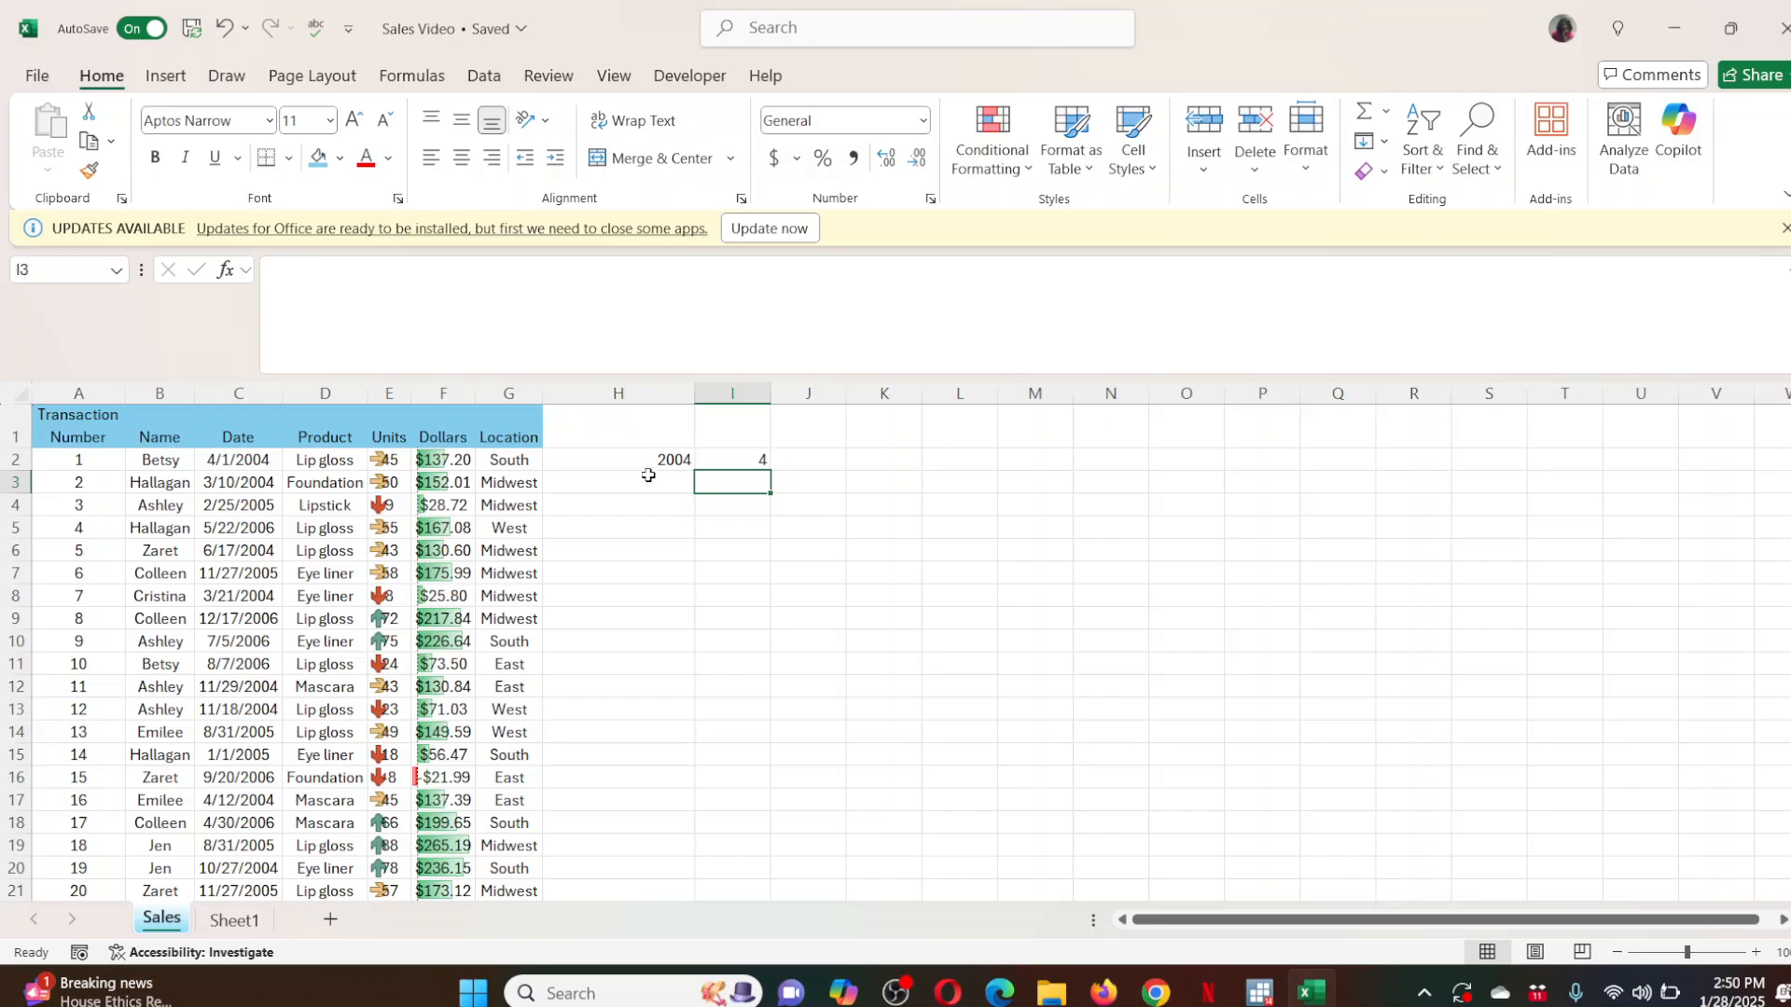
{"action": "left_click_drag", "start_coordinate": [647, 459], "coordinate": [754, 449]}
{"action": "key", "text": "Delete"}
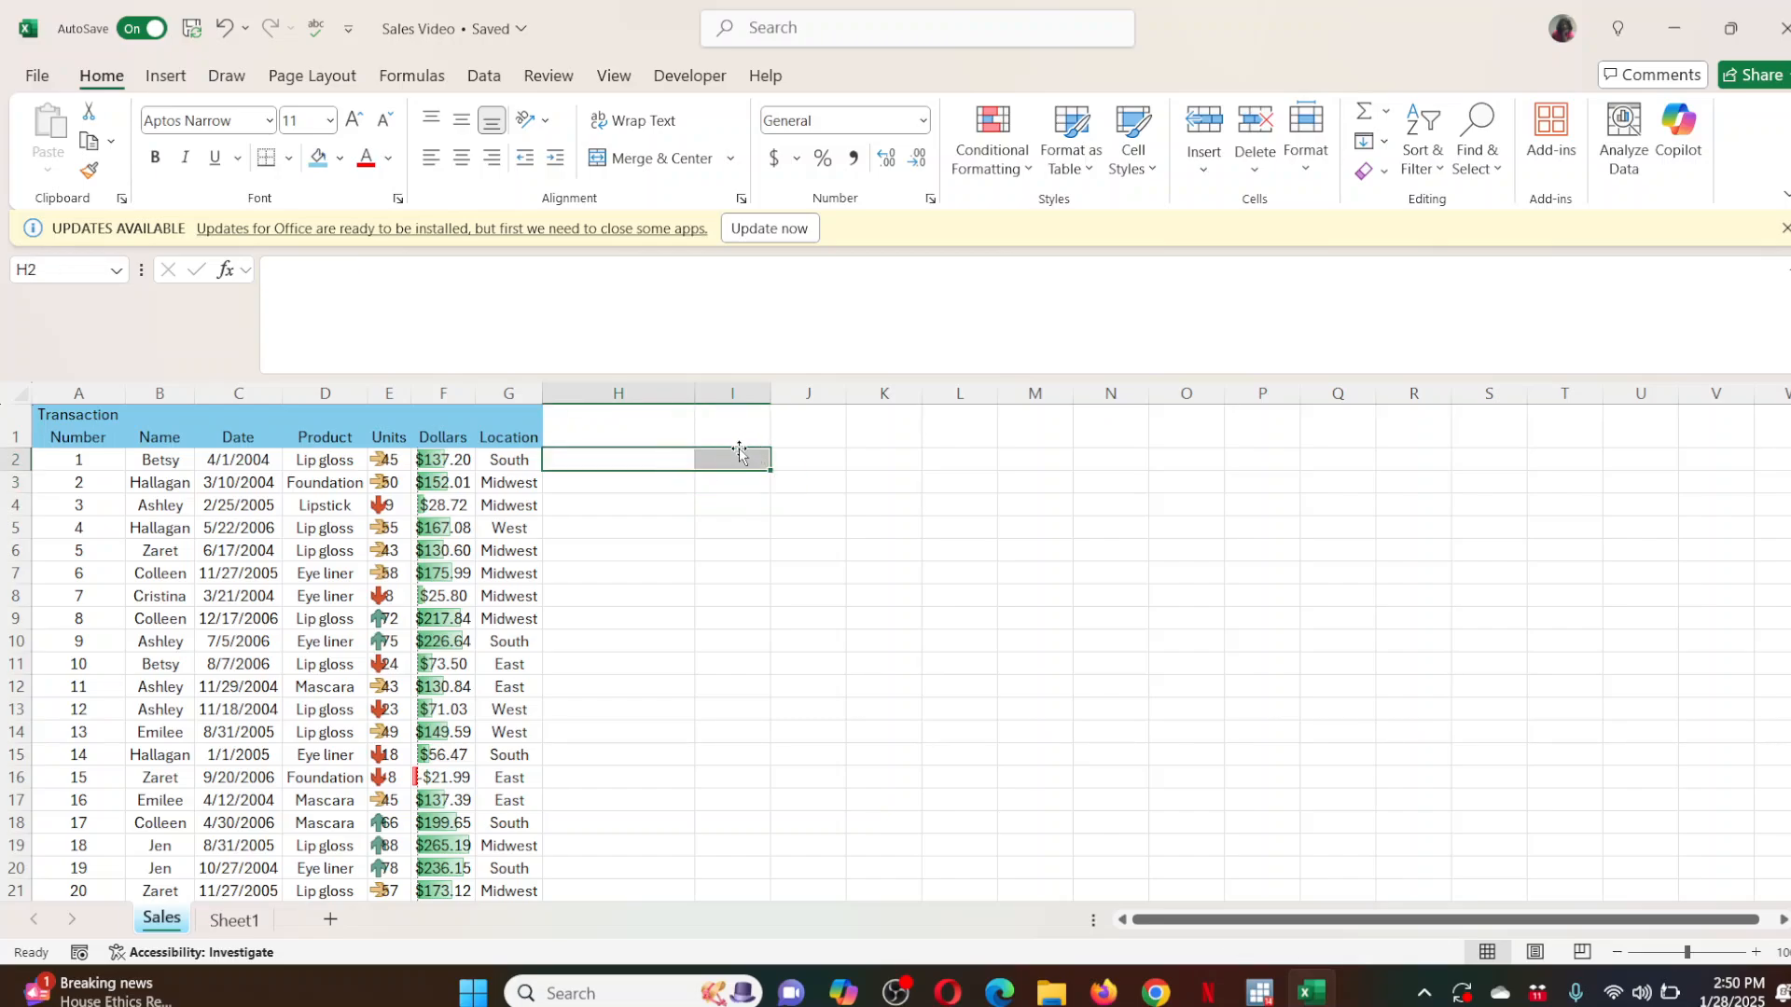
{"action": "left_click_drag", "start_coordinate": [874, 542], "coordinate": [891, 529]}
{"action": "left_click", "coordinate": [1423, 145]}
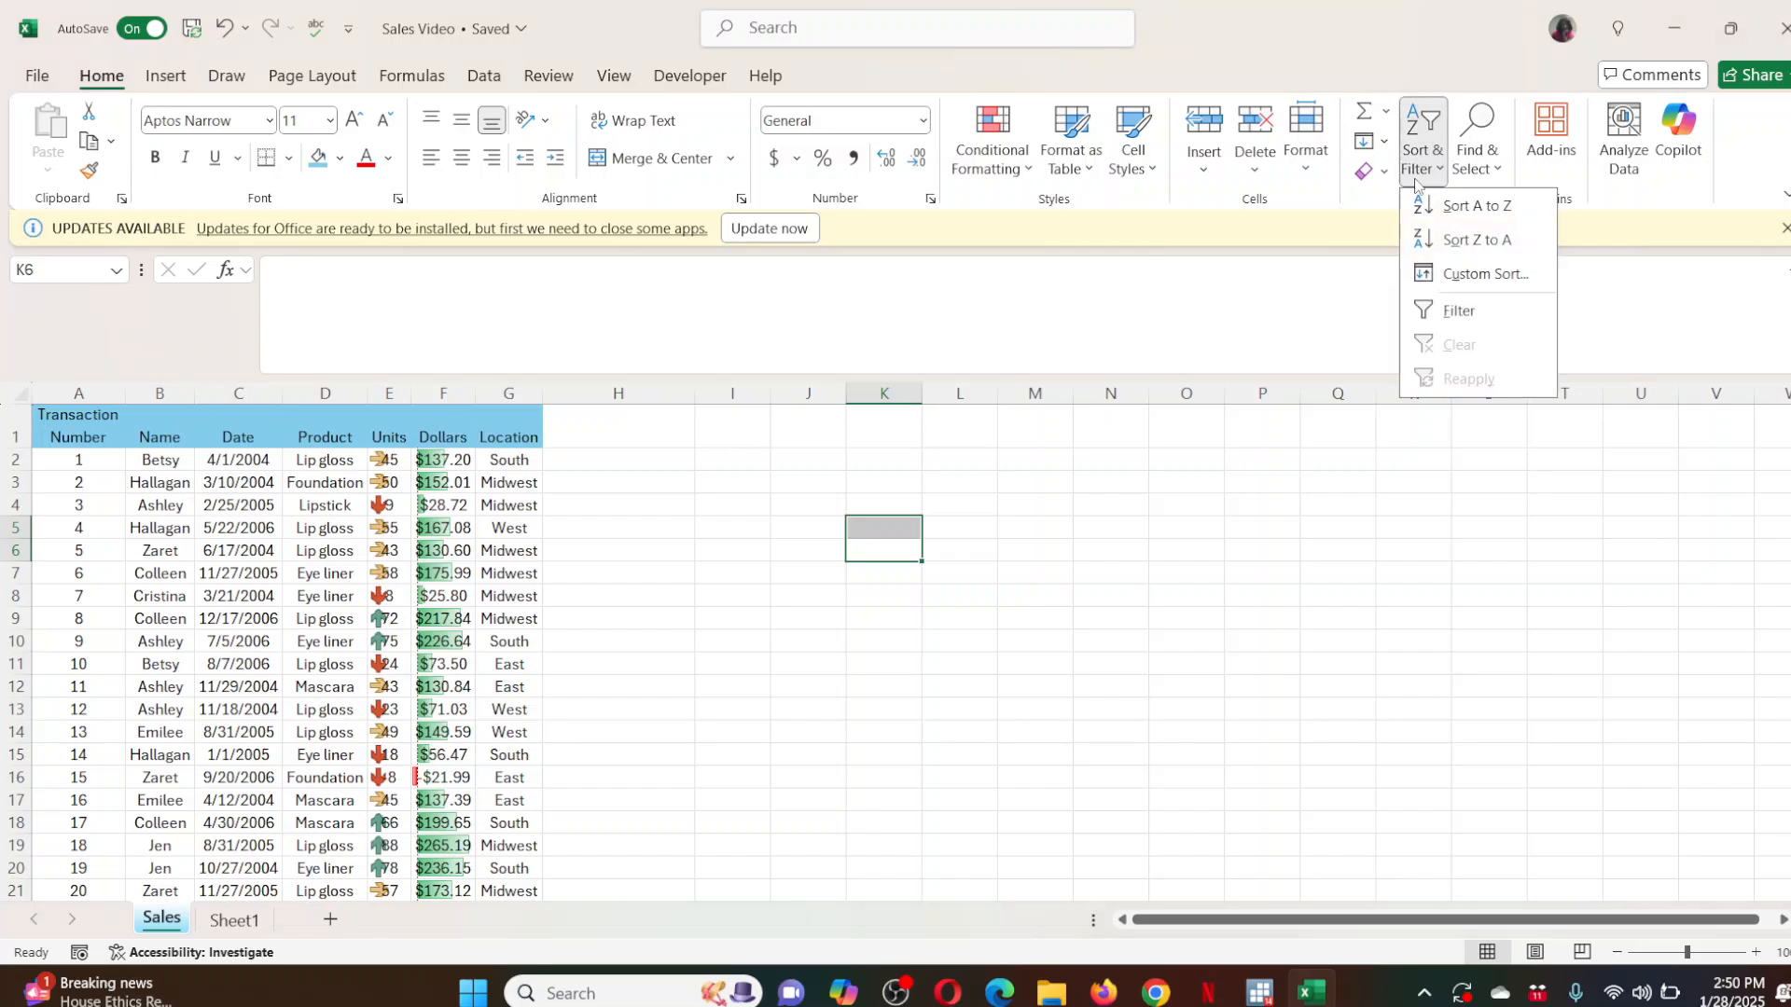
{"action": "left_click", "coordinate": [1483, 274]}
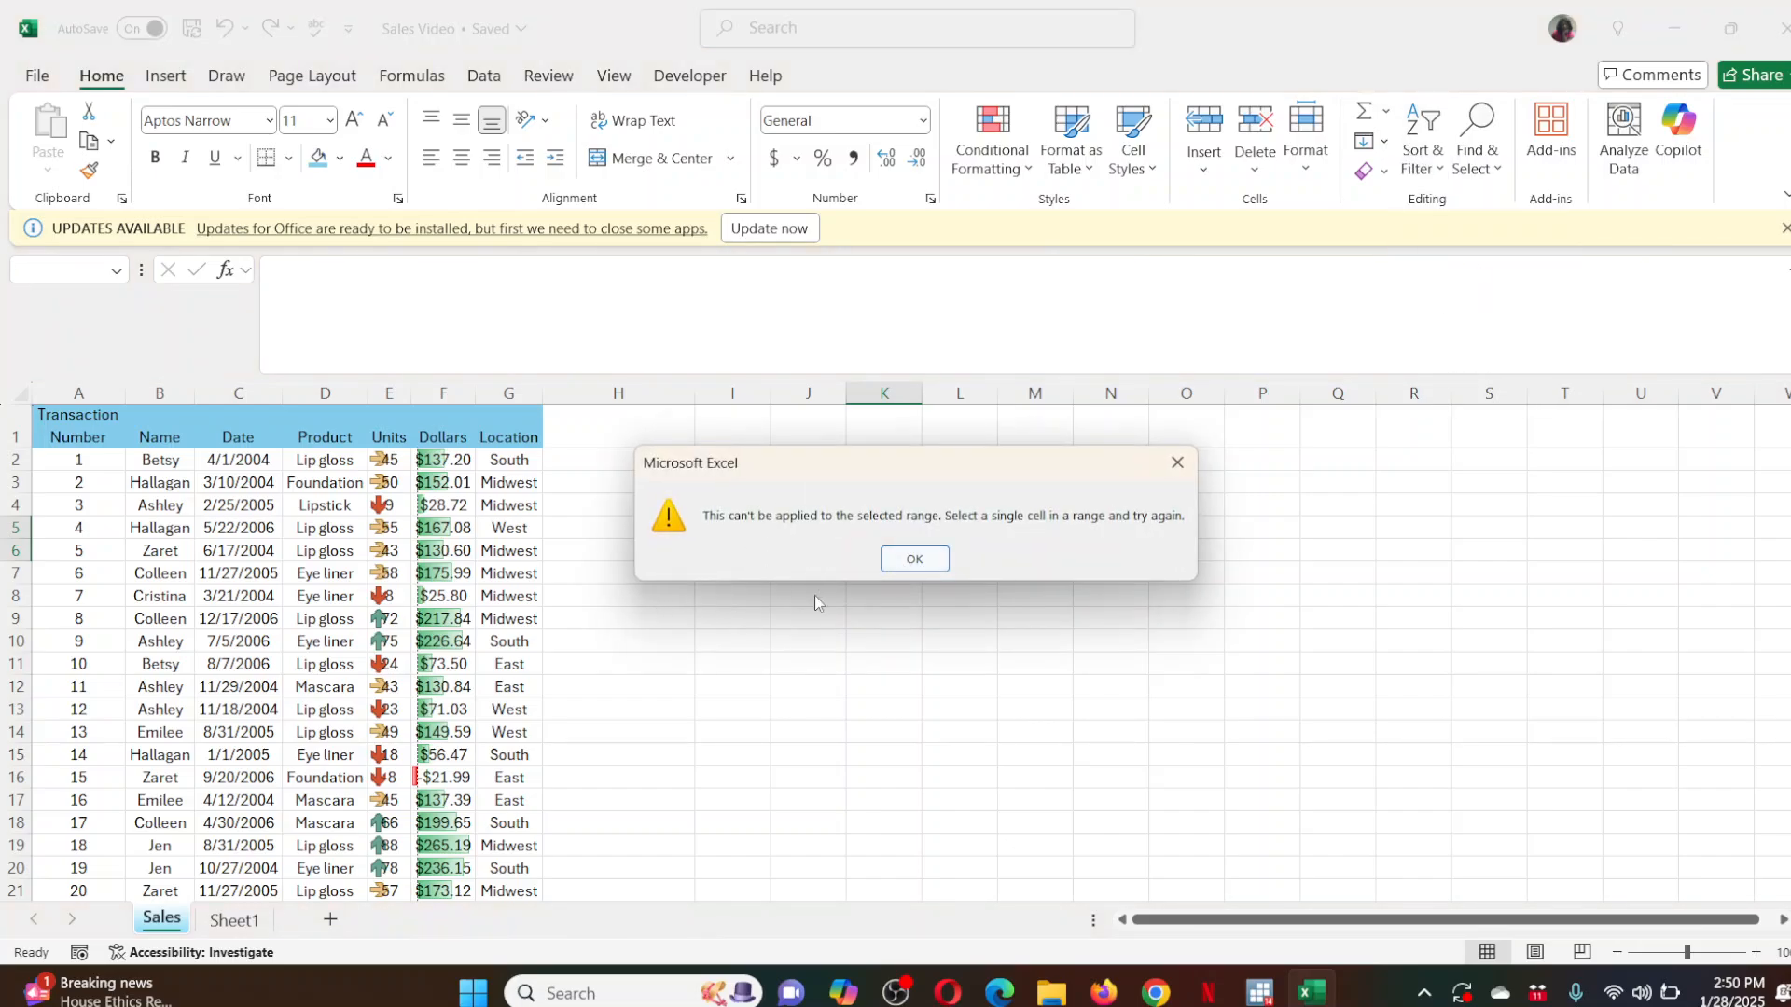
{"action": "left_click", "coordinate": [919, 562]}
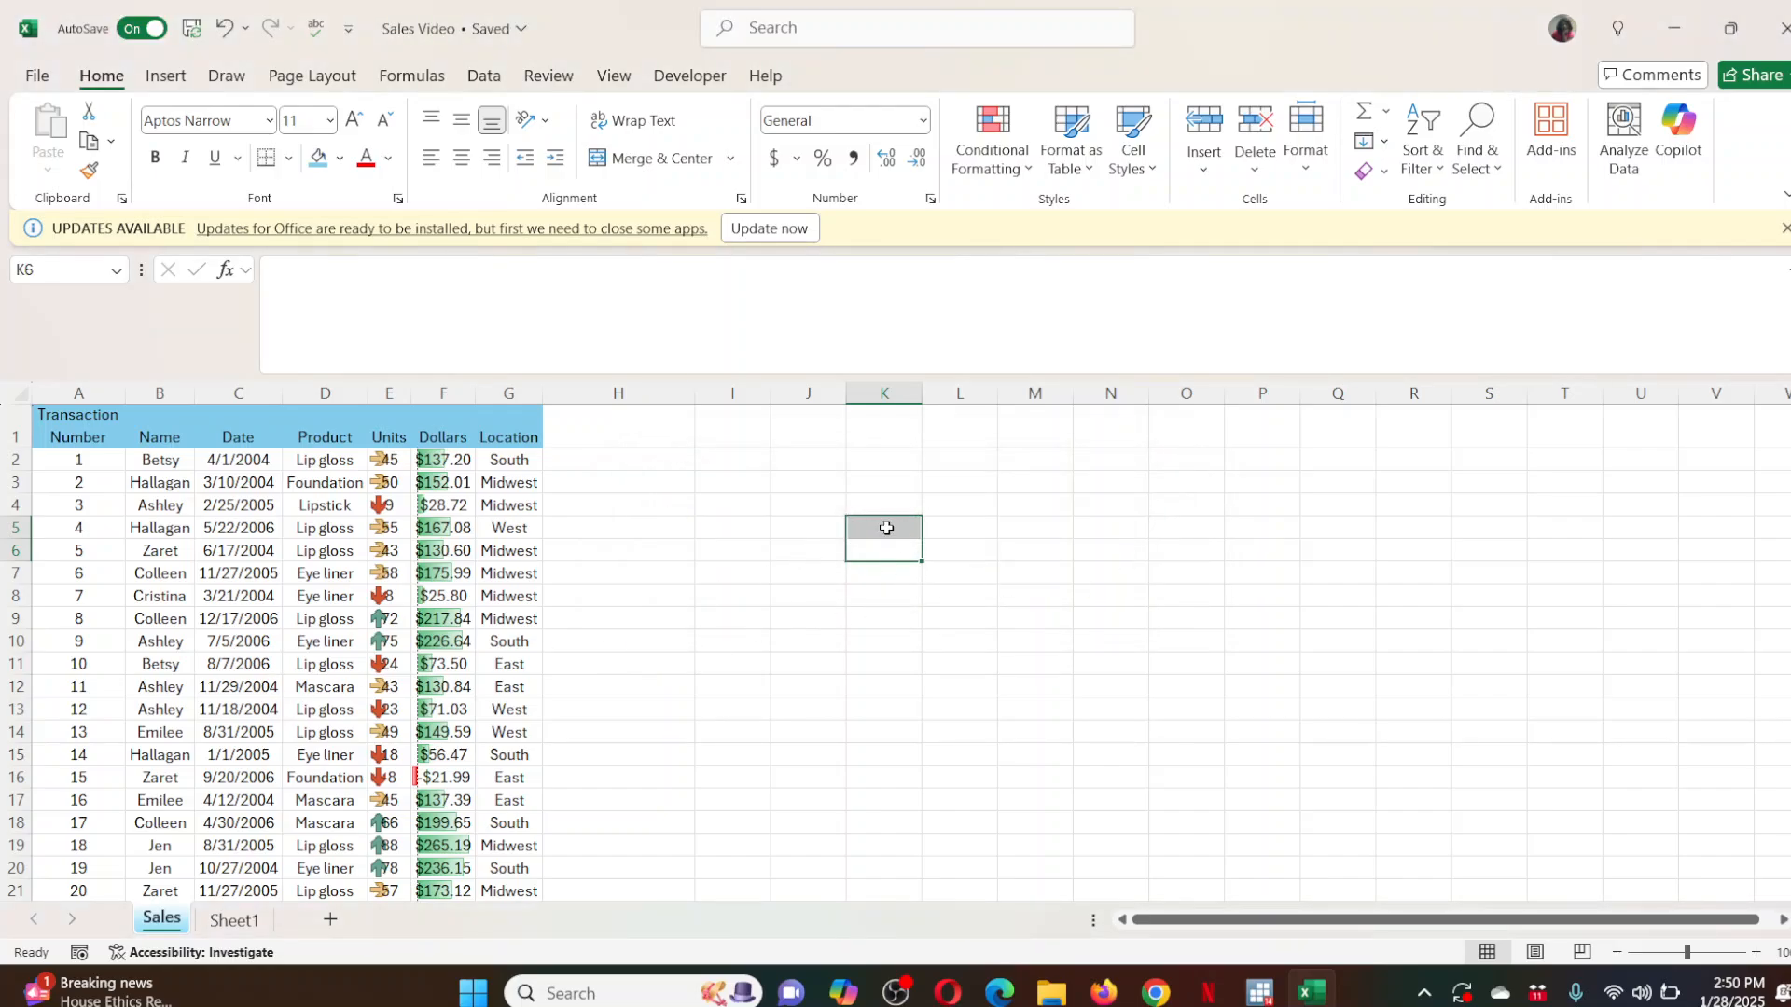
Set up a custom sort expanded to the whole data range, sorting by Date on cell values from Newest to Oldest.
{"action": "left_click", "coordinate": [317, 584]}
{"action": "left_click_drag", "start_coordinate": [317, 584], "coordinate": [322, 597]}
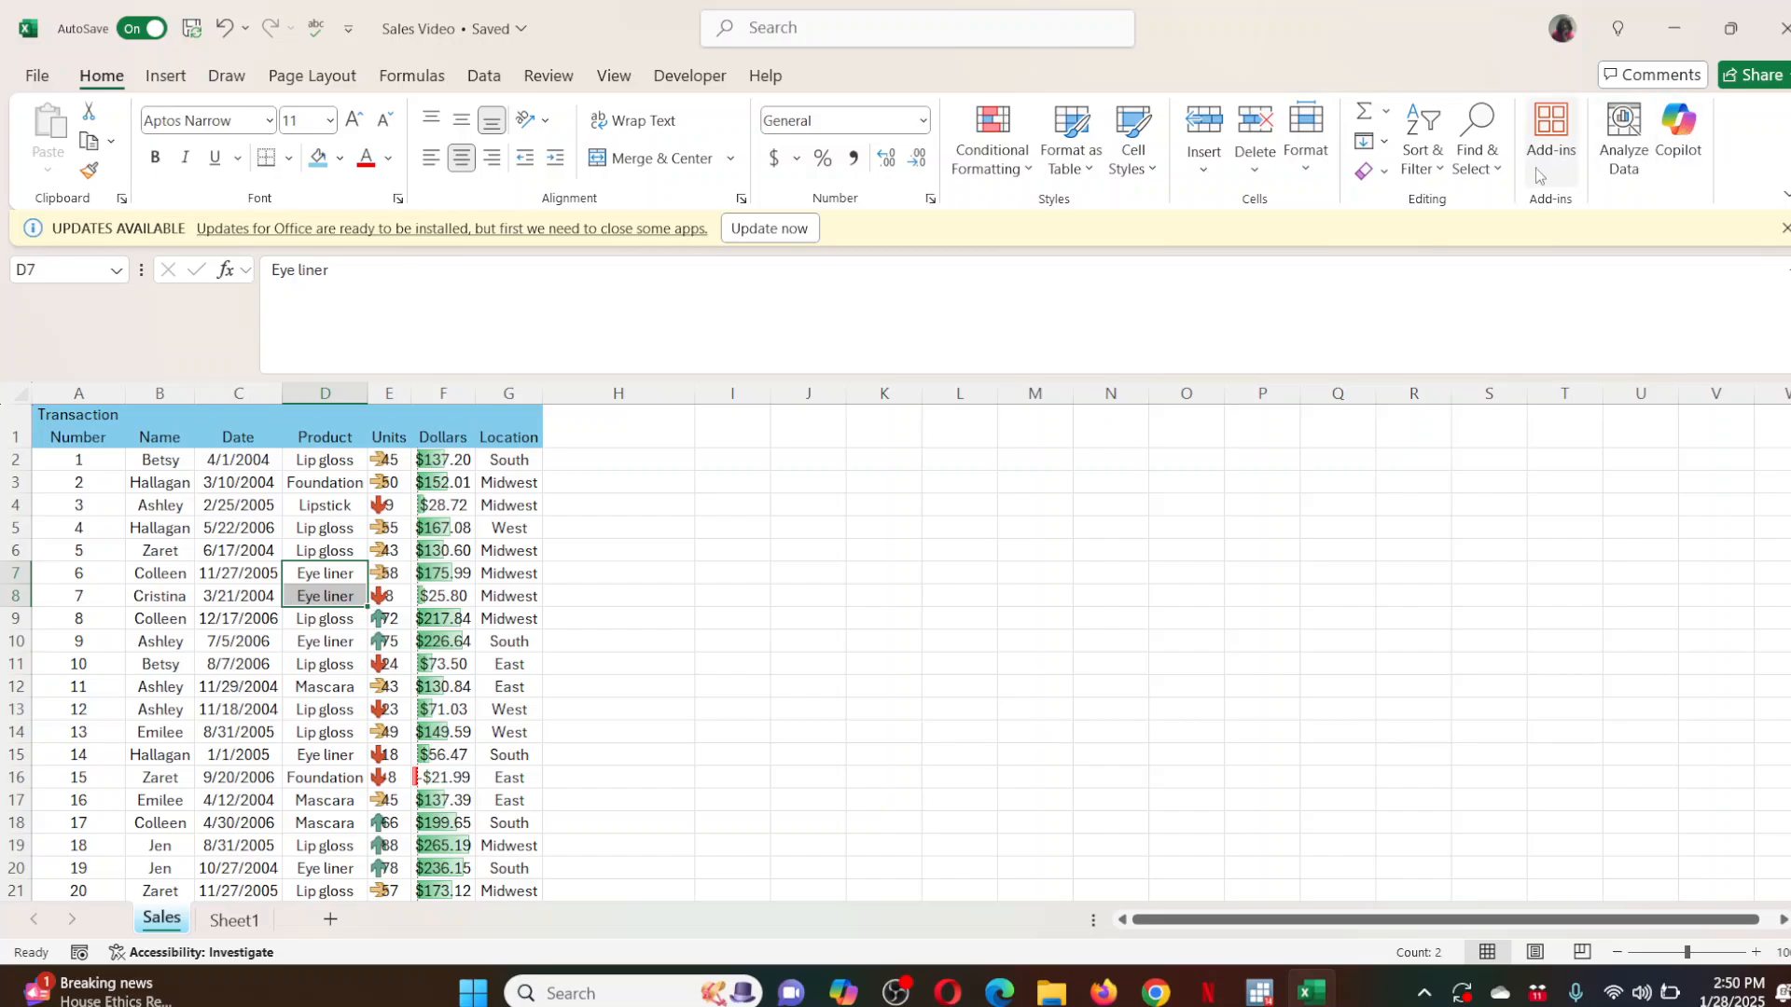
{"action": "left_click", "coordinate": [1419, 156]}
{"action": "left_click", "coordinate": [1448, 274]}
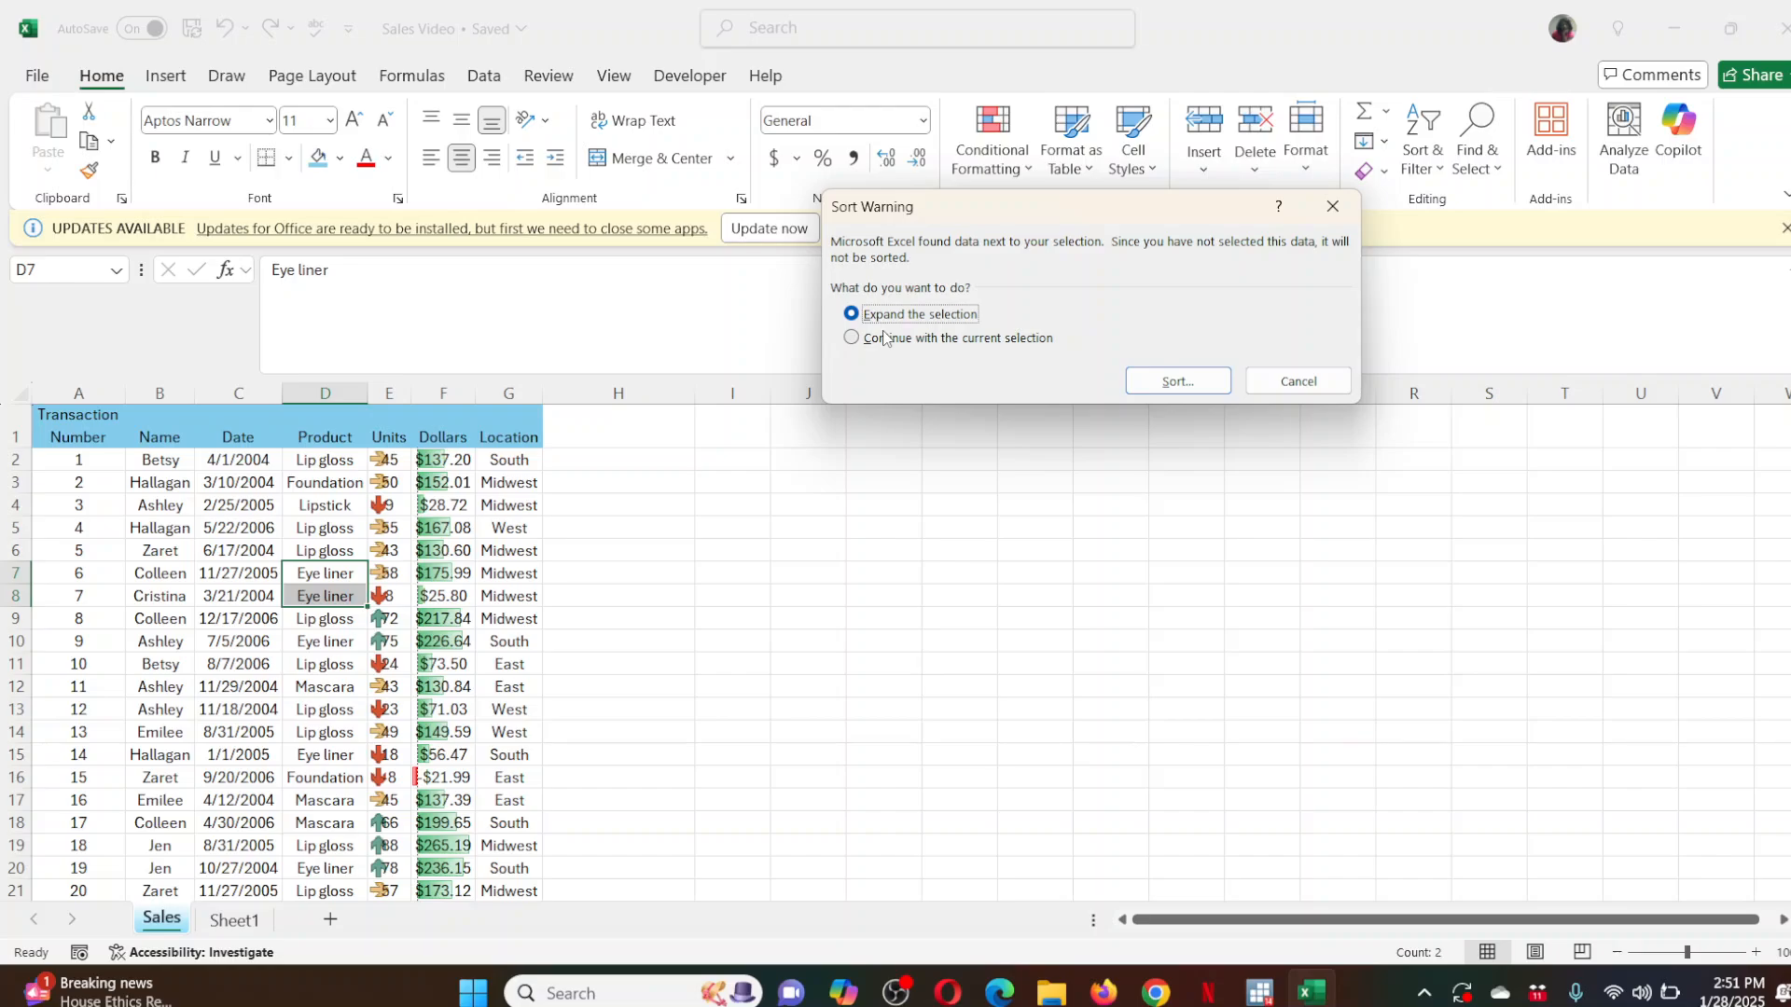
{"action": "left_click", "coordinate": [1147, 391]}
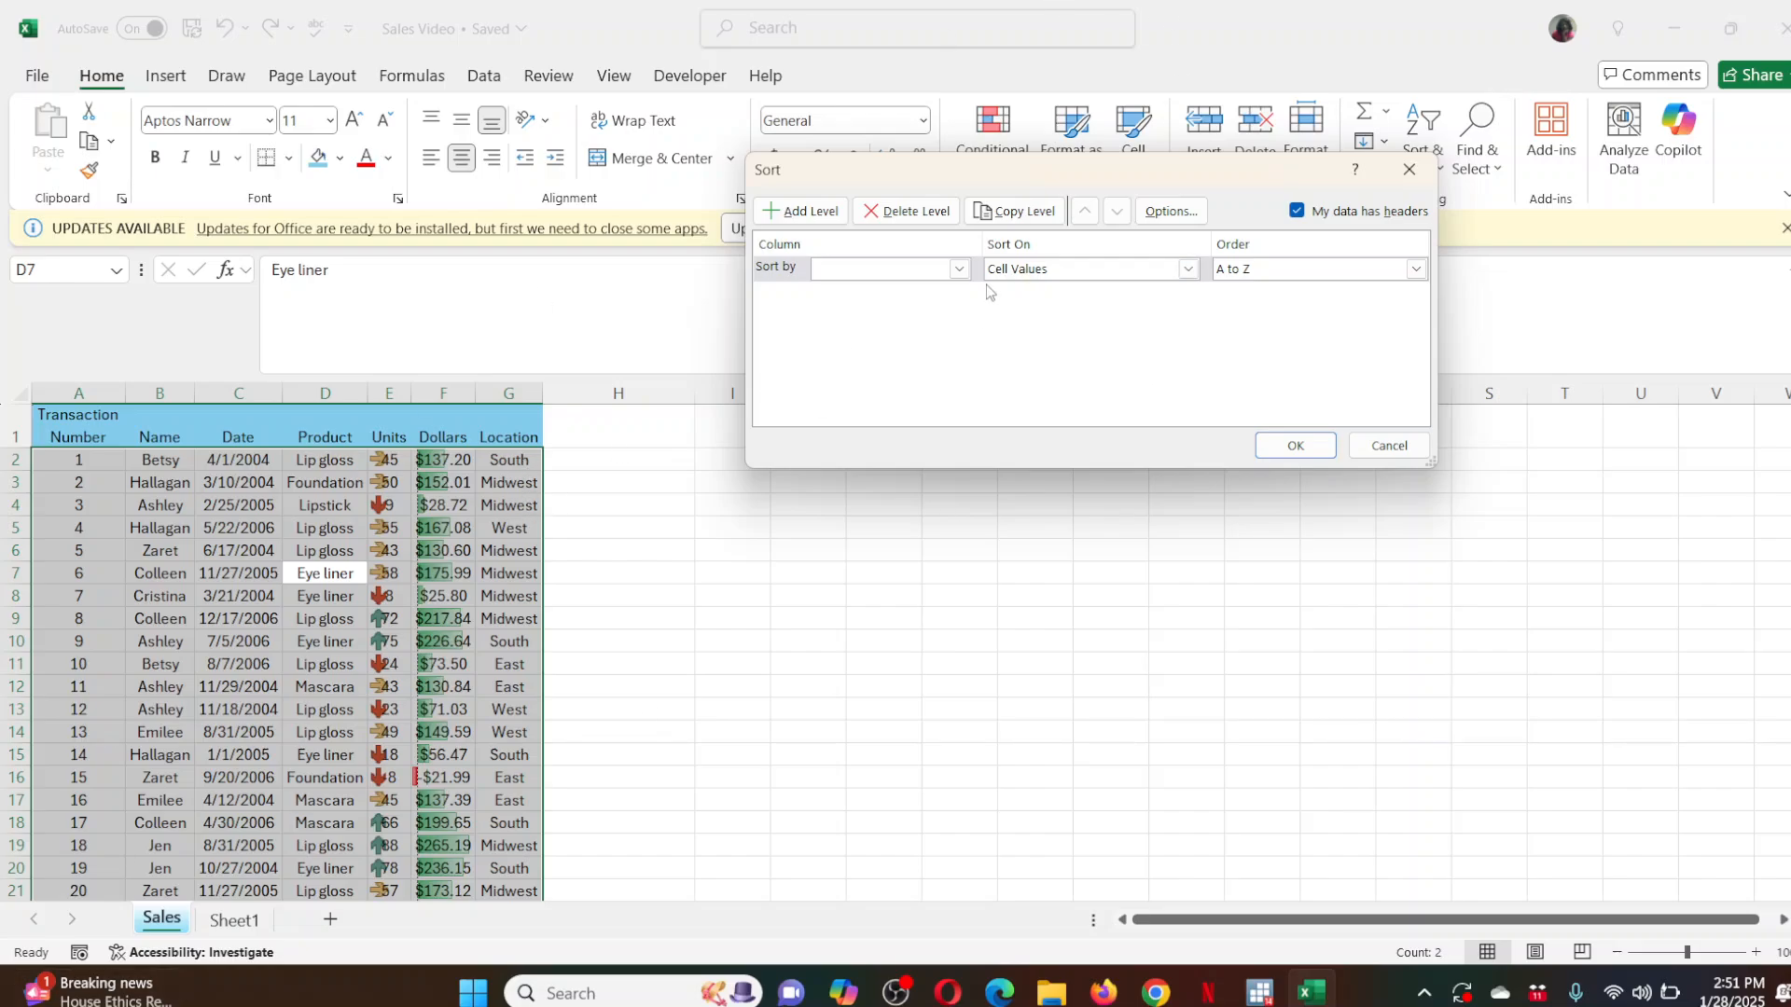
{"action": "left_click", "coordinate": [959, 269]}
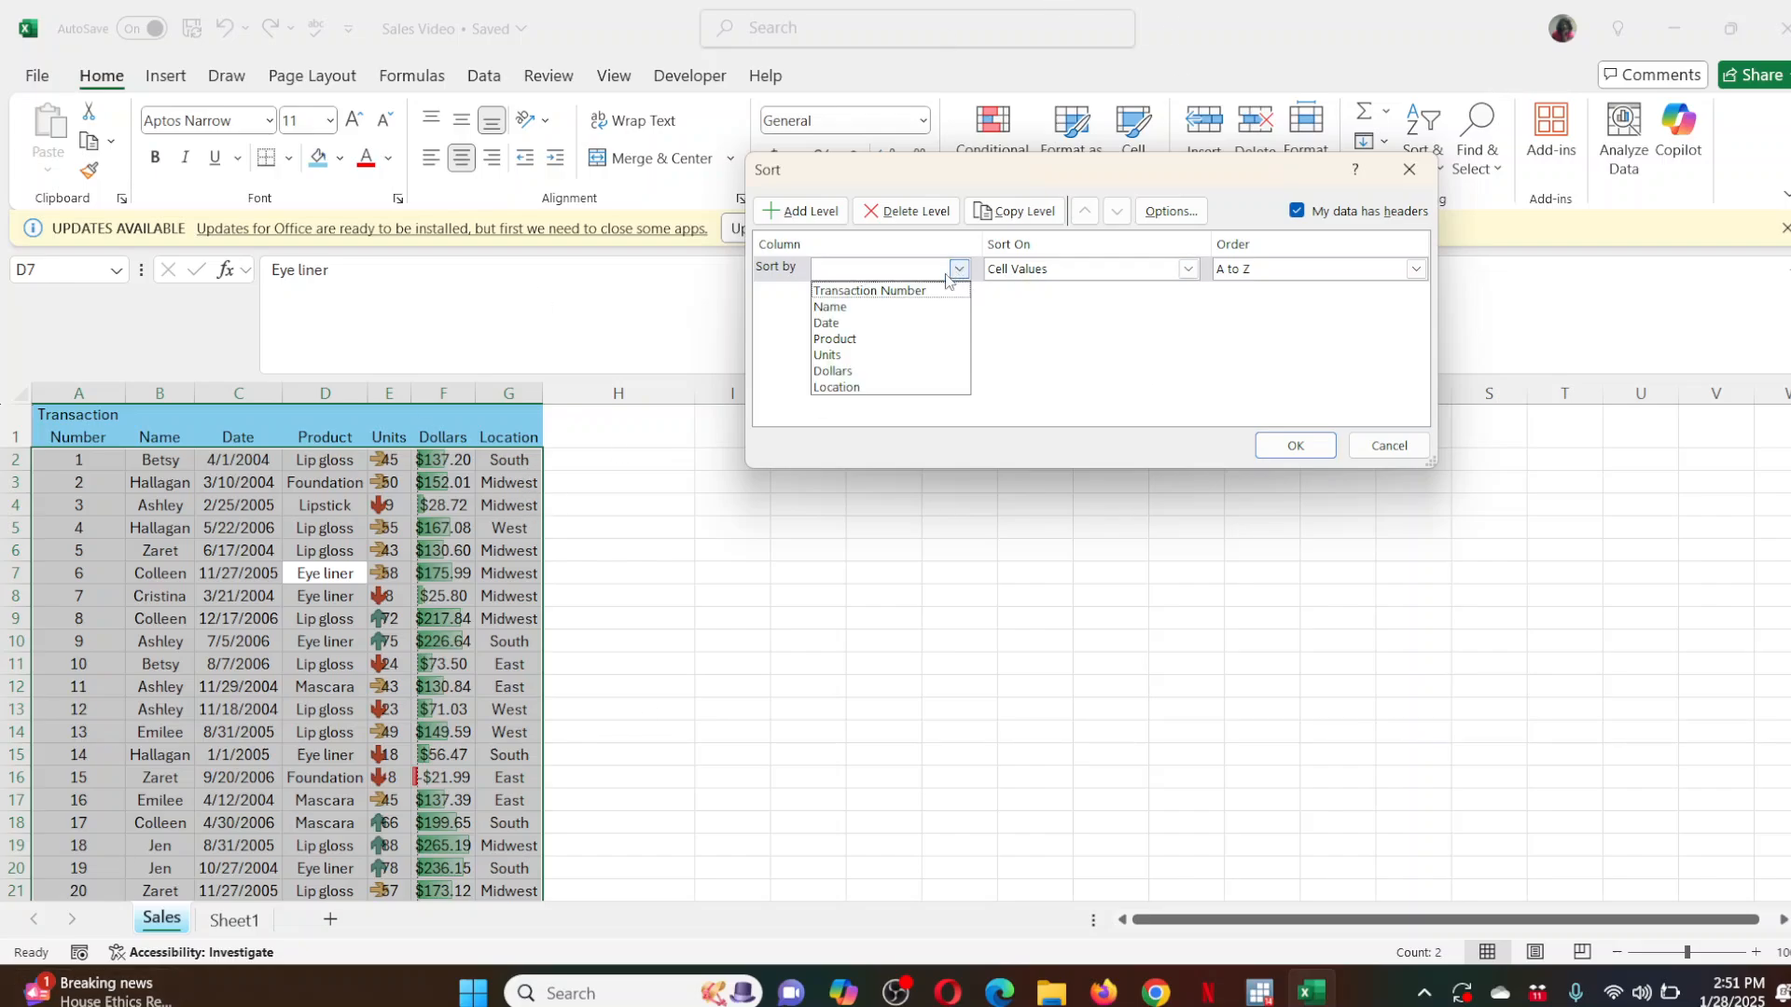
{"action": "left_click", "coordinate": [855, 323]}
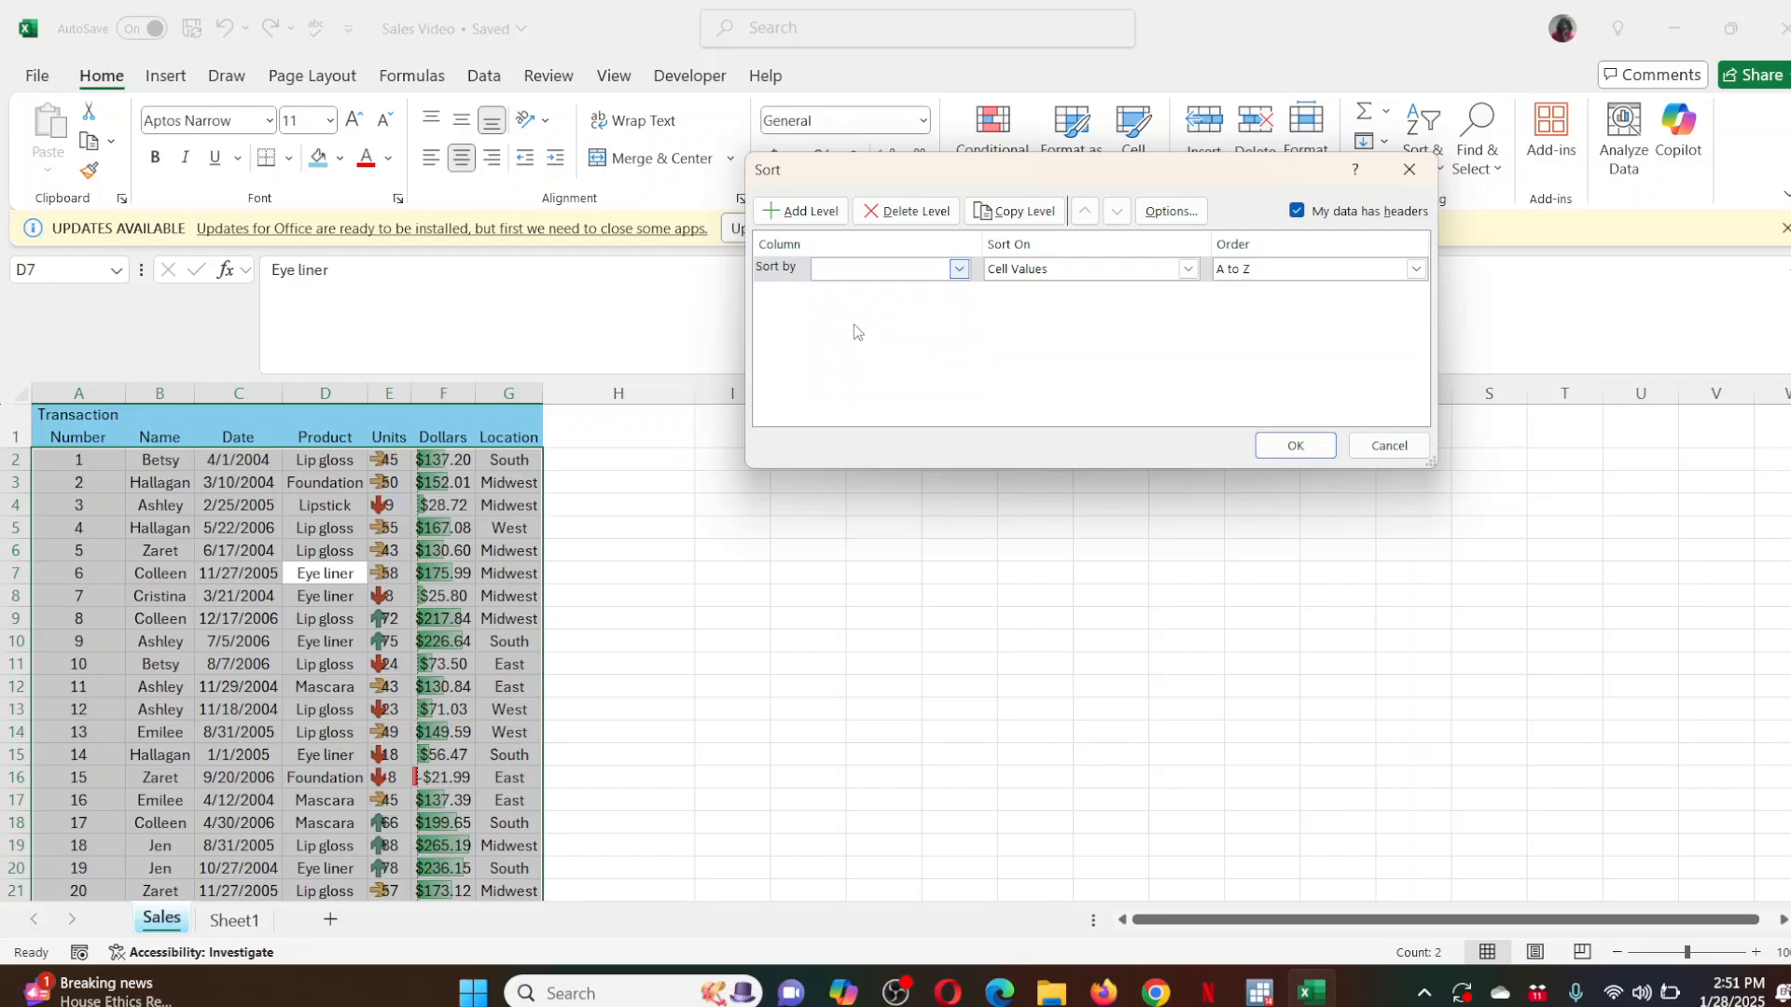
{"action": "left_click", "coordinate": [1416, 272]}
{"action": "left_click", "coordinate": [1329, 307]}
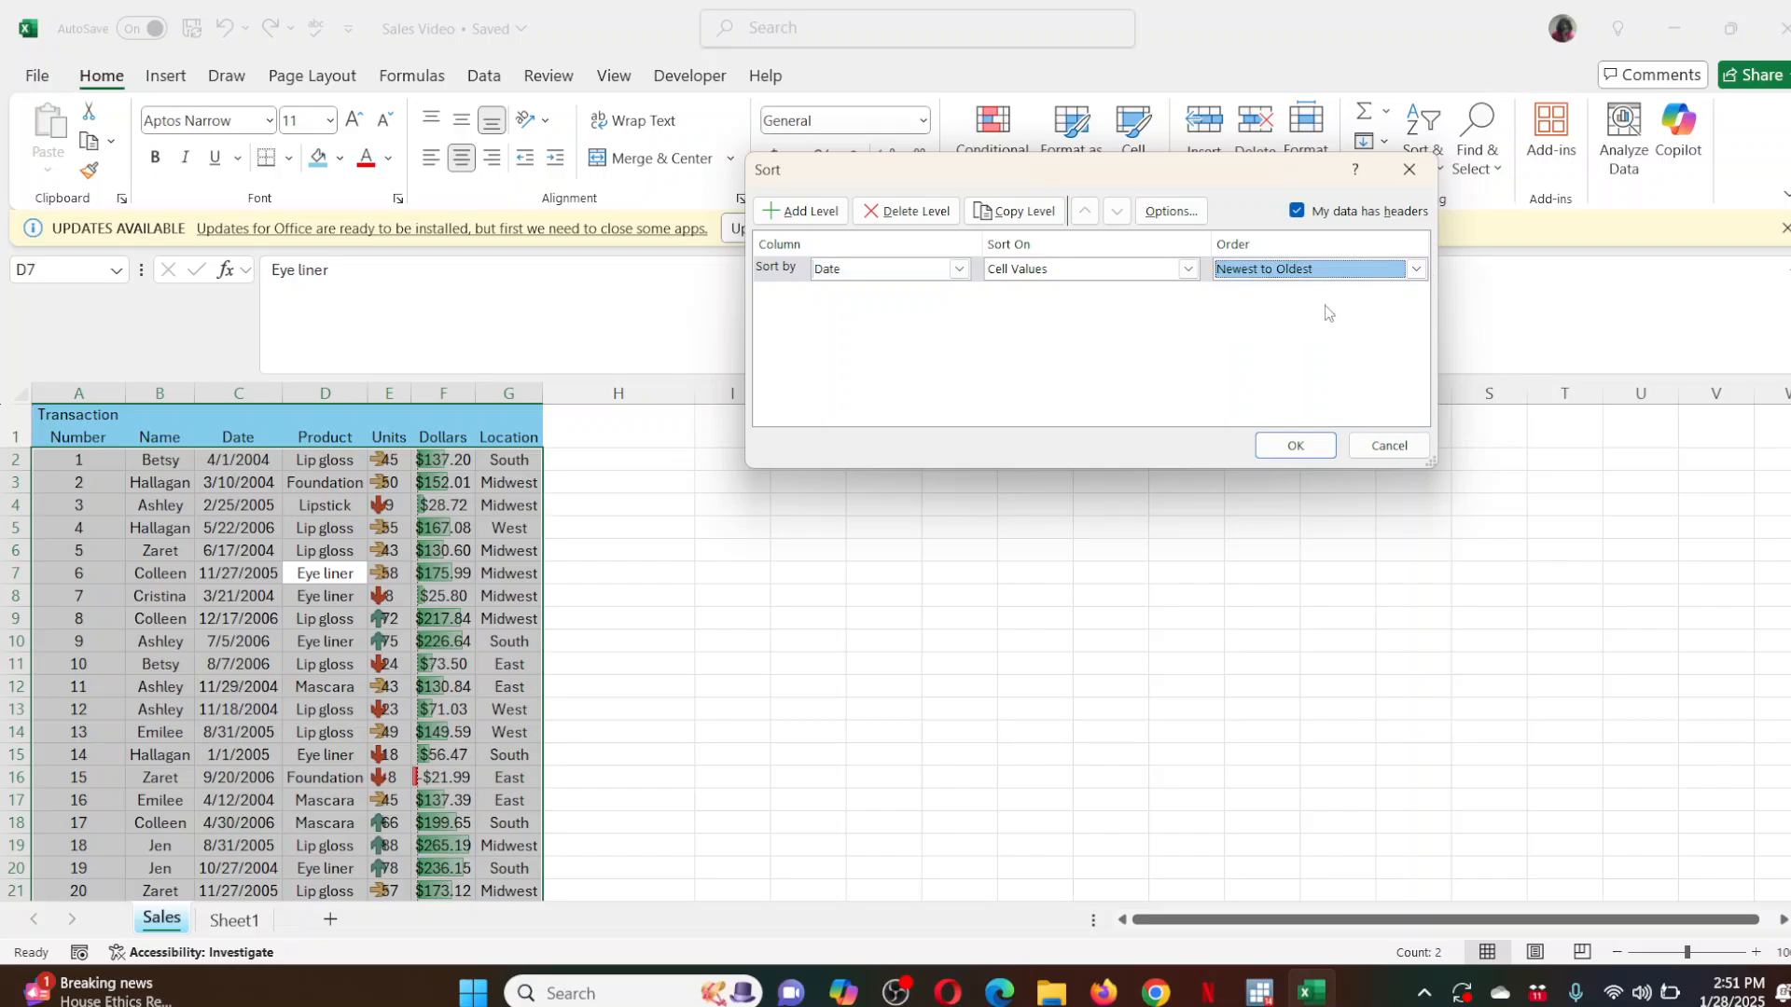
Add a second sort level by Location from A to Z, apply the sort, and check the order of the rows.
{"action": "left_click", "coordinate": [804, 211]}
{"action": "left_click", "coordinate": [959, 294]}
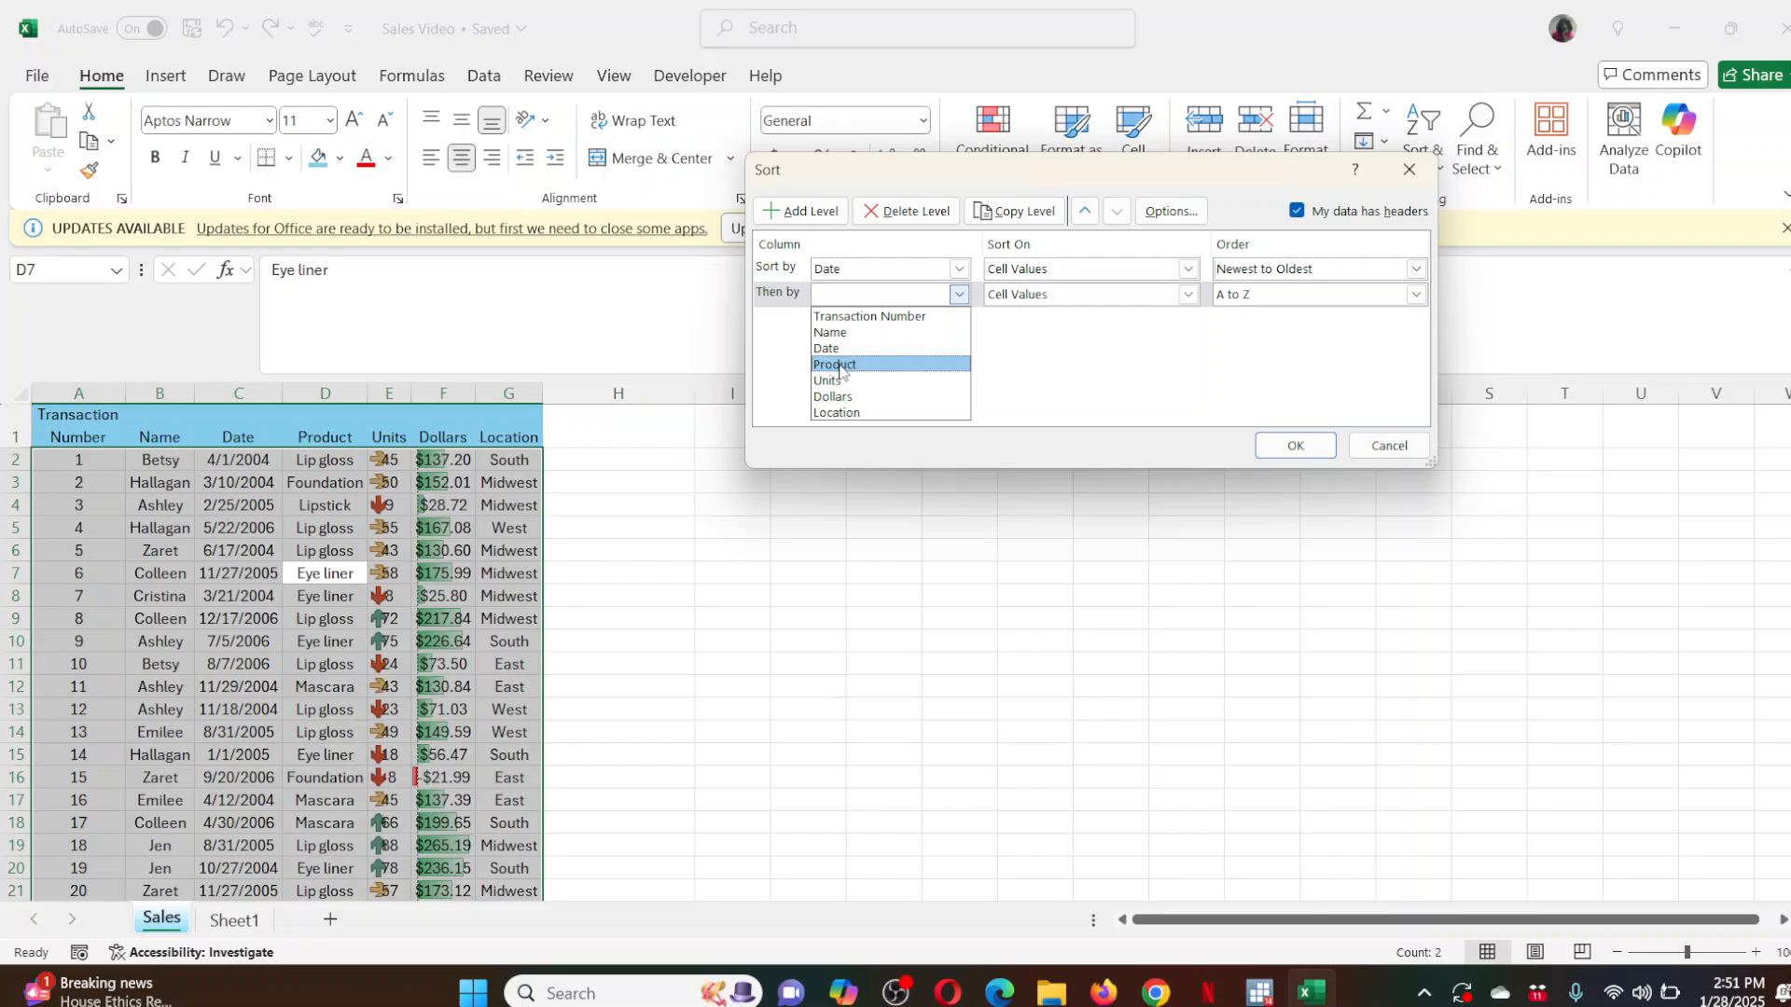
{"action": "left_click", "coordinate": [851, 413]}
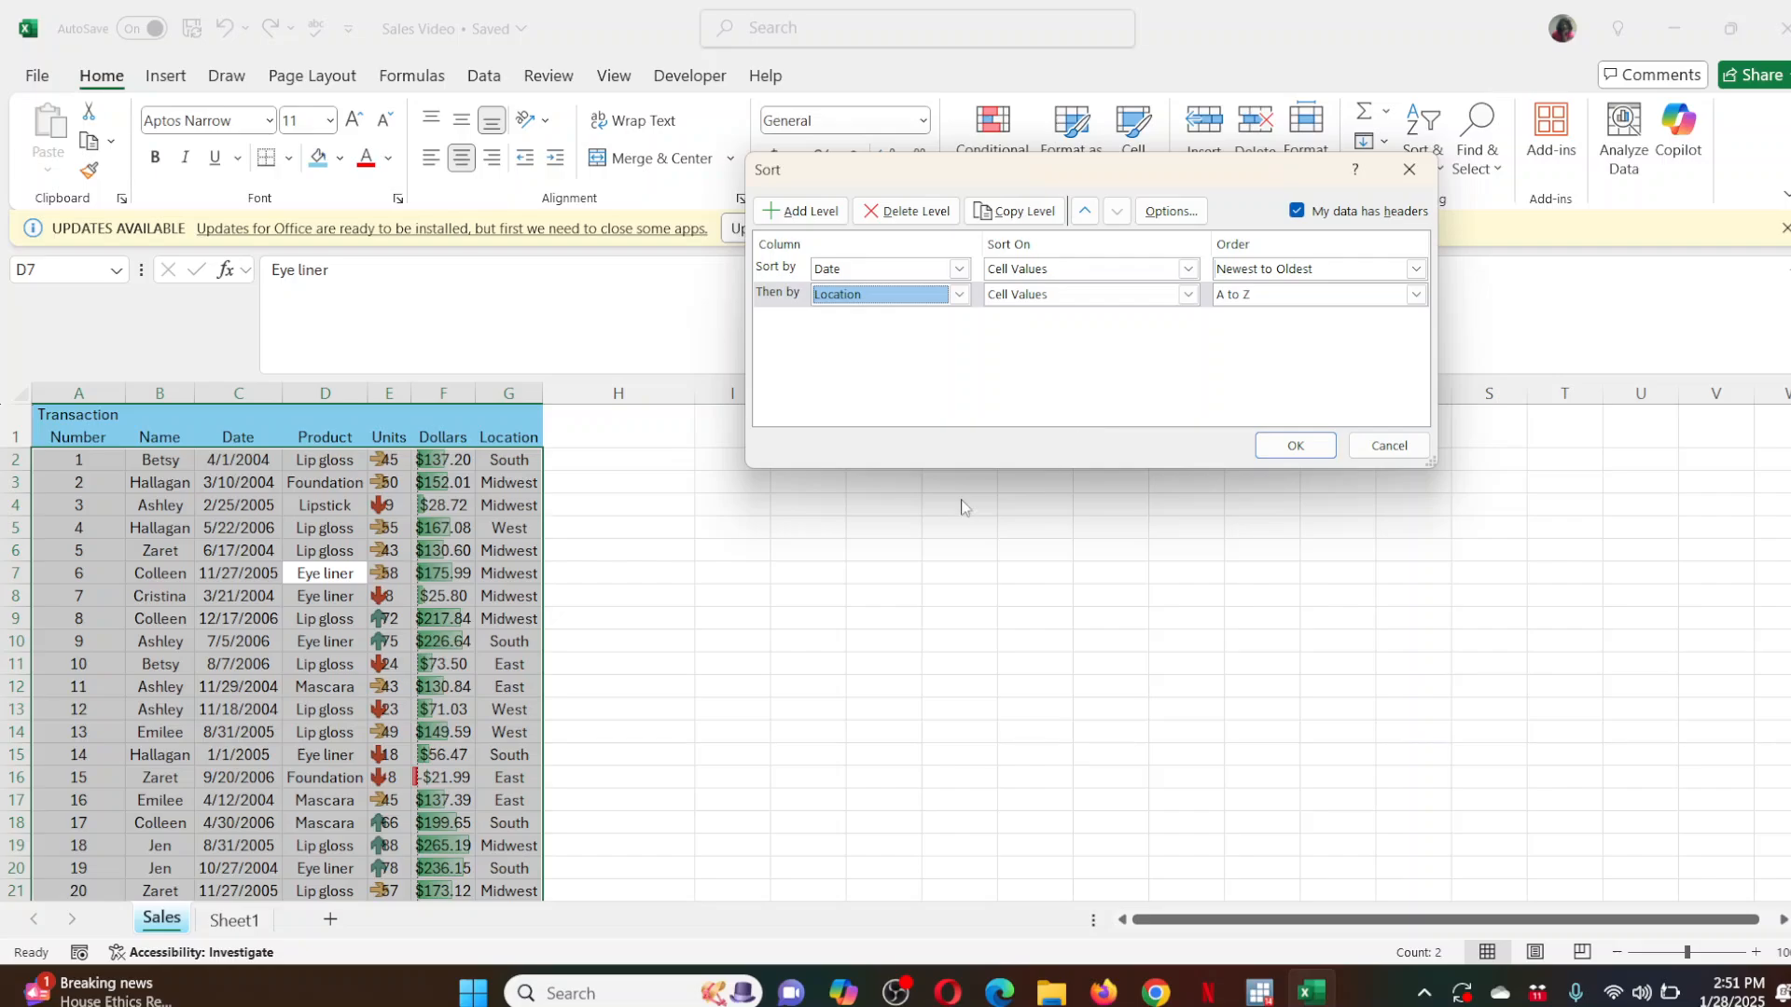
{"action": "left_click", "coordinate": [1306, 449]}
{"action": "left_click_drag", "start_coordinate": [221, 464], "coordinate": [245, 751]}
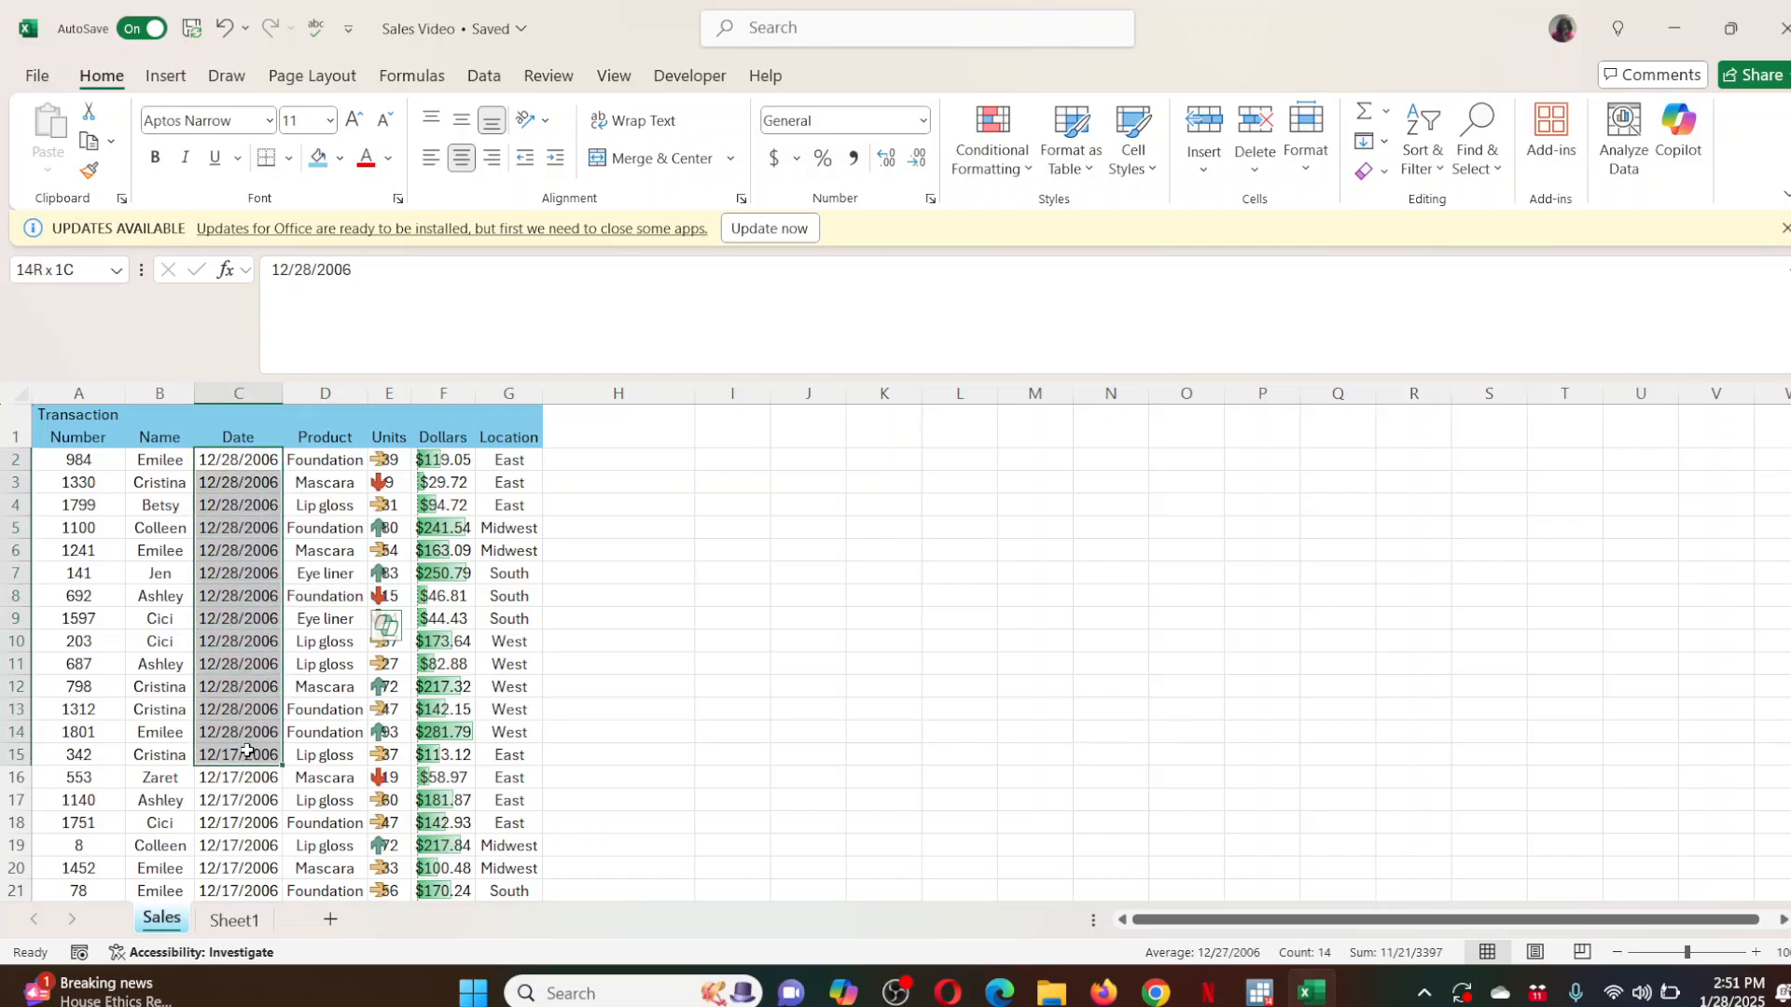
{"action": "scroll", "coordinate": [606, 765], "scroll_direction": "down", "scroll_amount": 10}
{"action": "scroll", "coordinate": [588, 764], "scroll_direction": "down", "scroll_amount": 9}
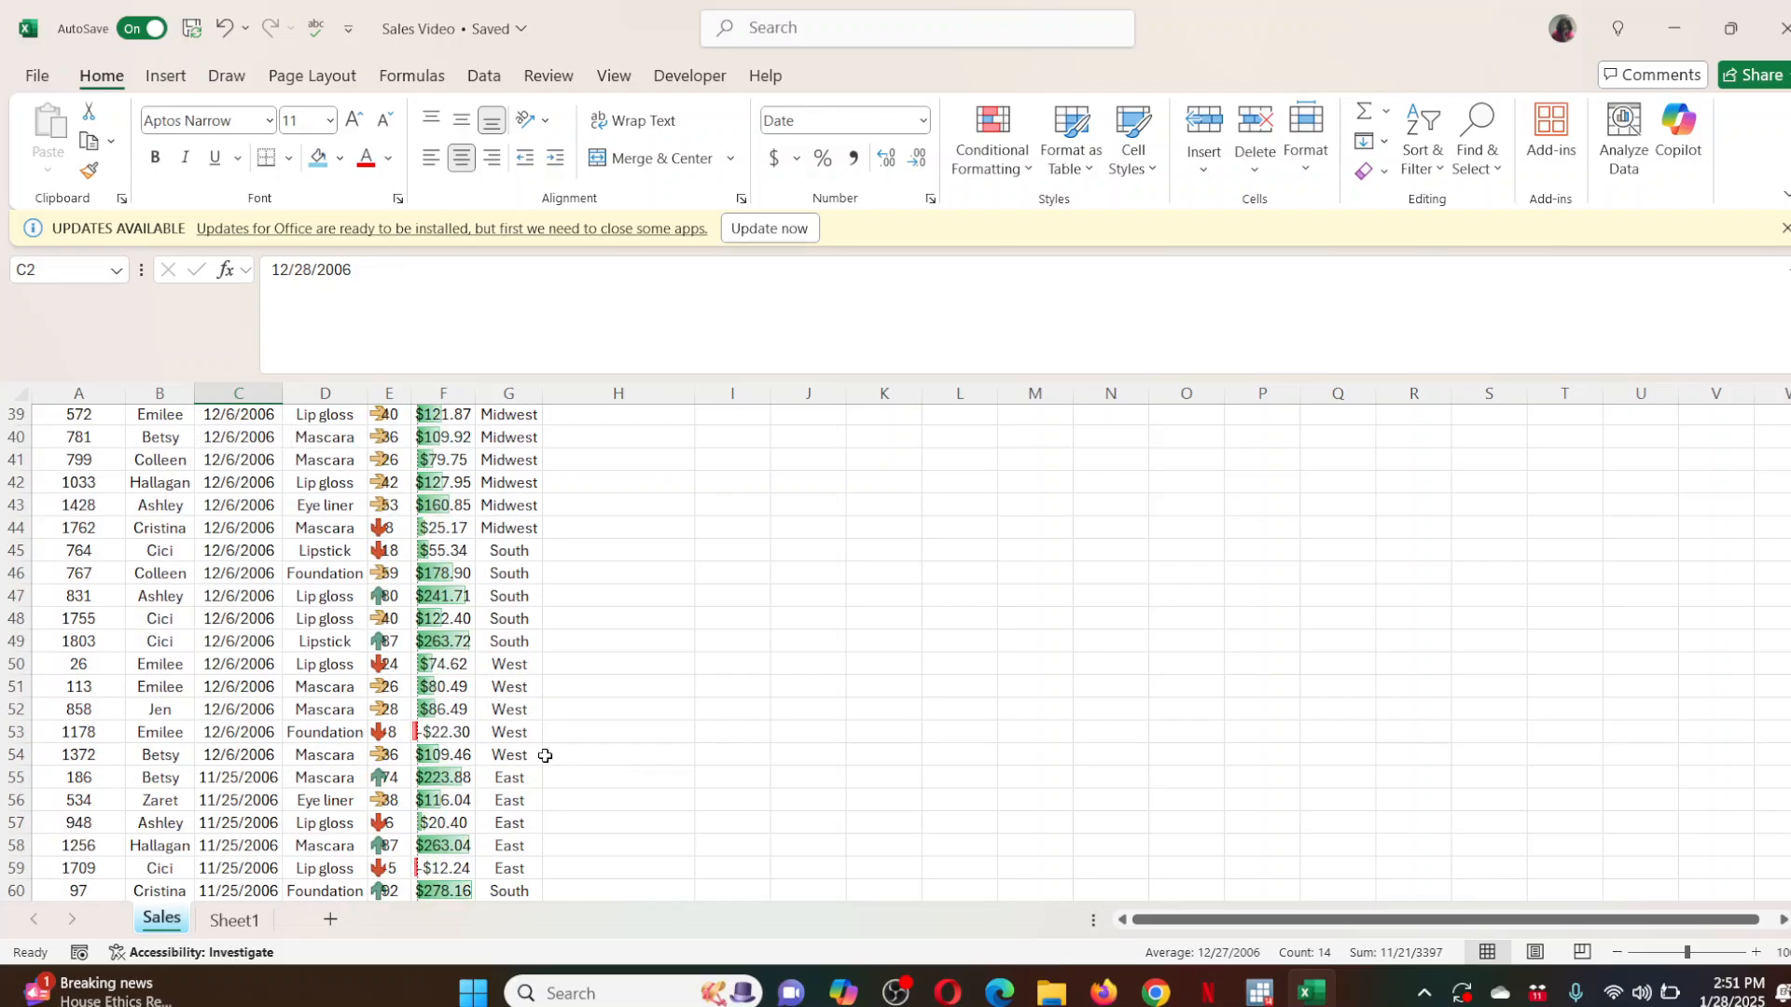
Check the East rows at the start of the sorted data.
{"action": "scroll", "coordinate": [838, 586], "scroll_direction": "up", "scroll_amount": 19}
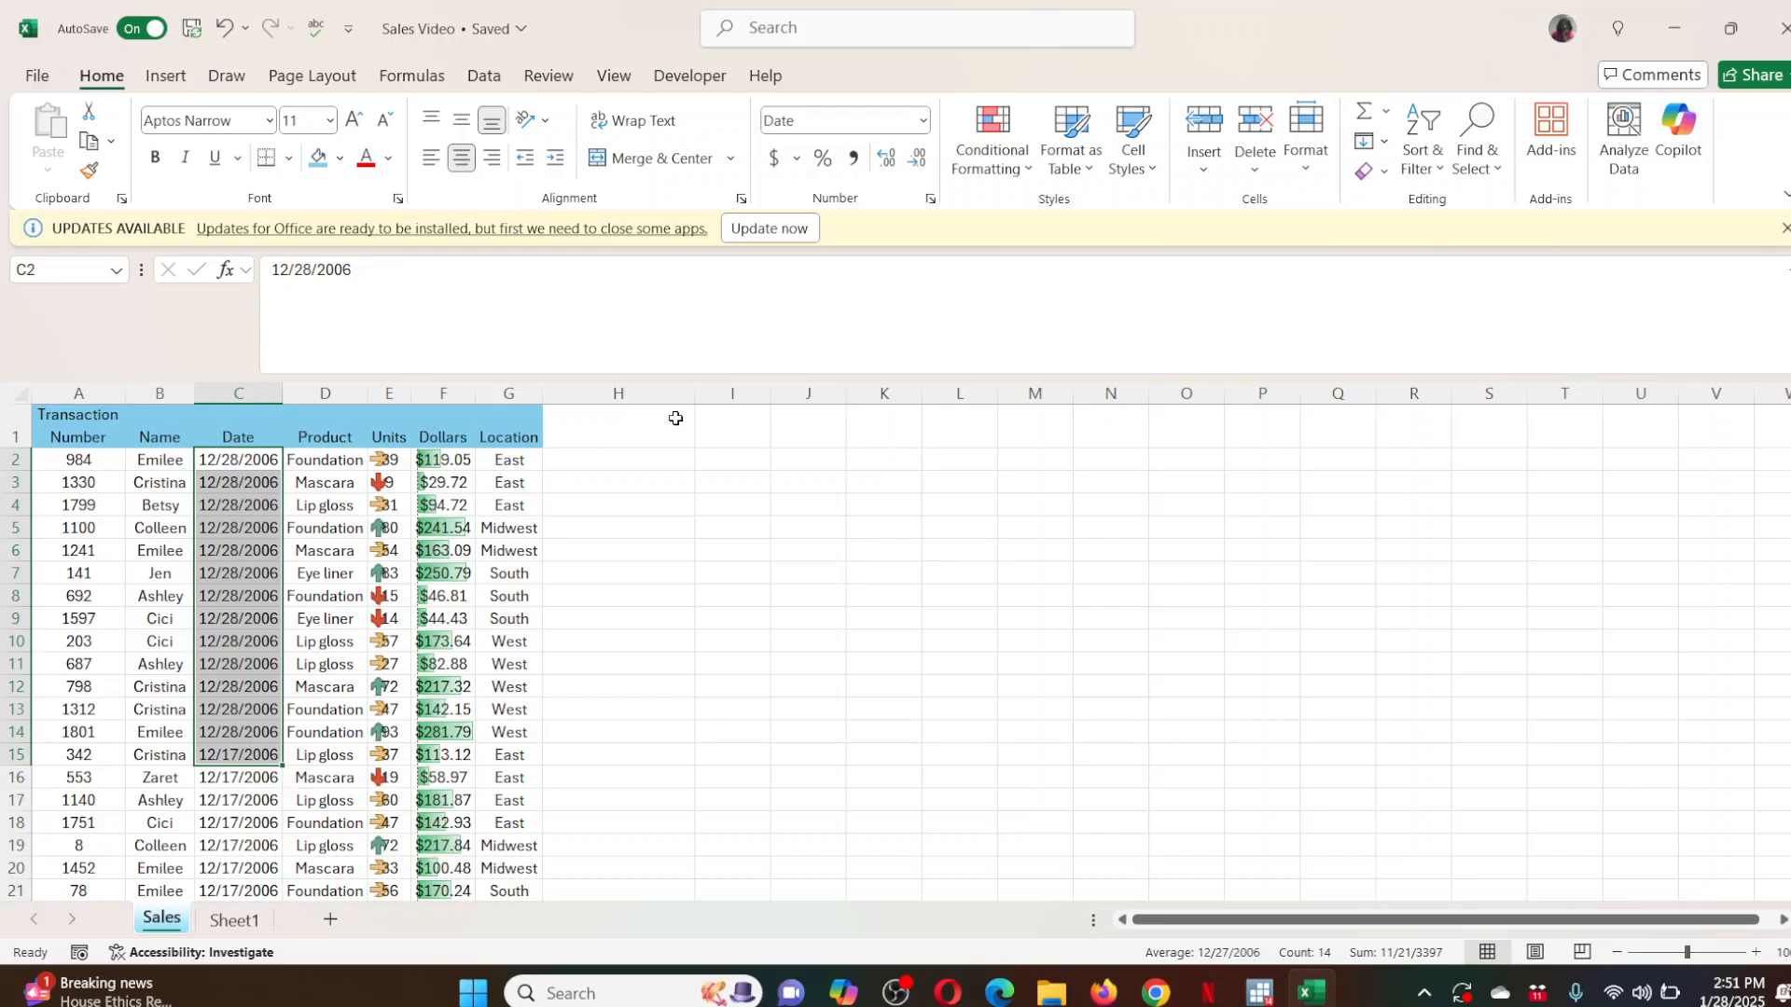
{"action": "left_click_drag", "start_coordinate": [508, 462], "coordinate": [31, 506]}
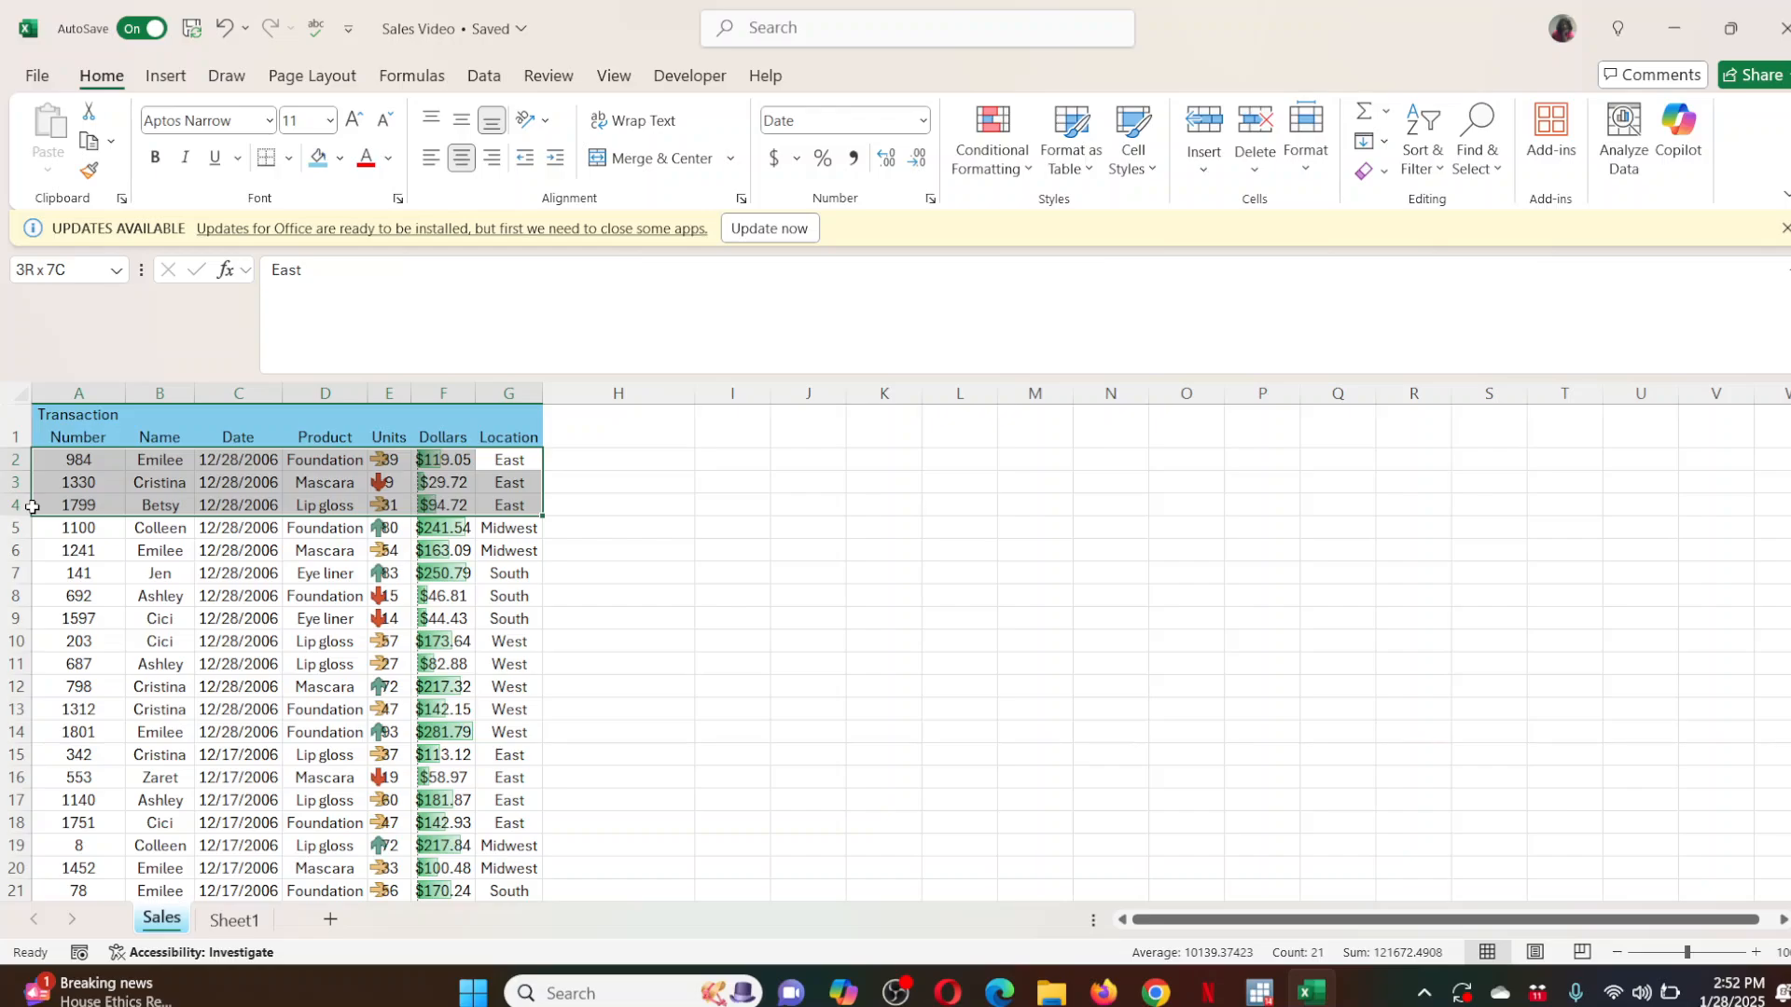
{"action": "left_click_drag", "start_coordinate": [32, 507], "coordinate": [32, 506]}
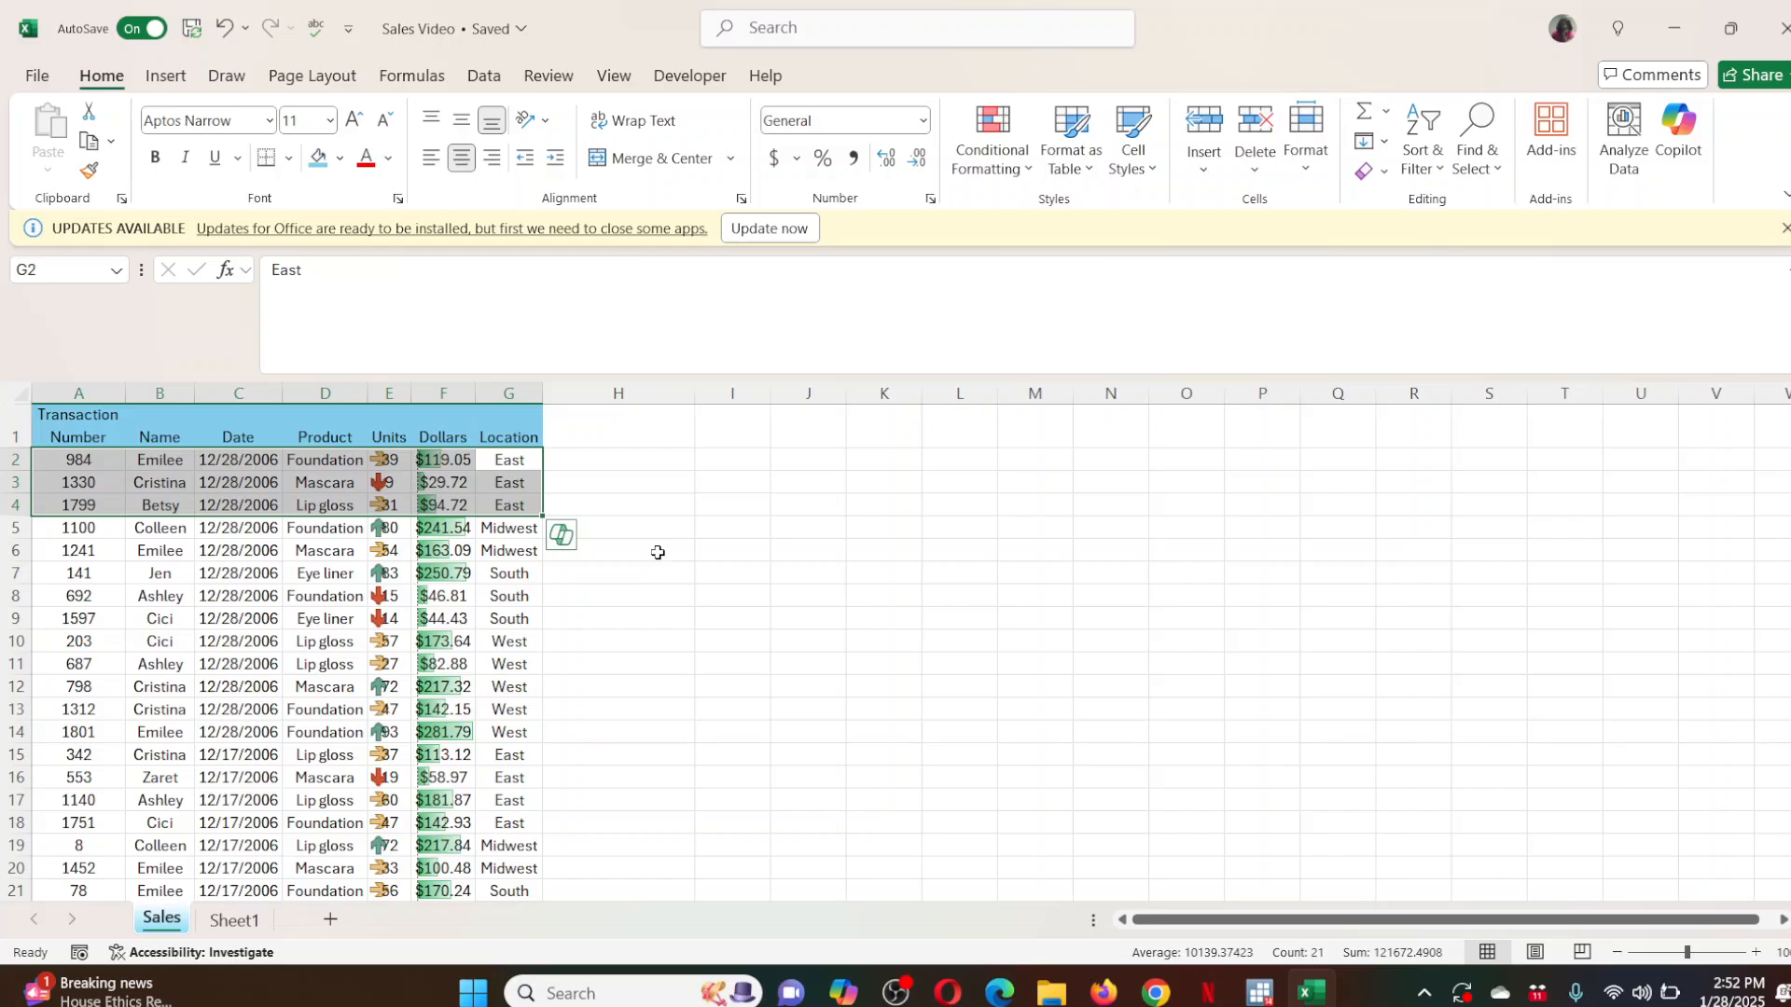
{"action": "left_click", "coordinate": [1108, 583]}
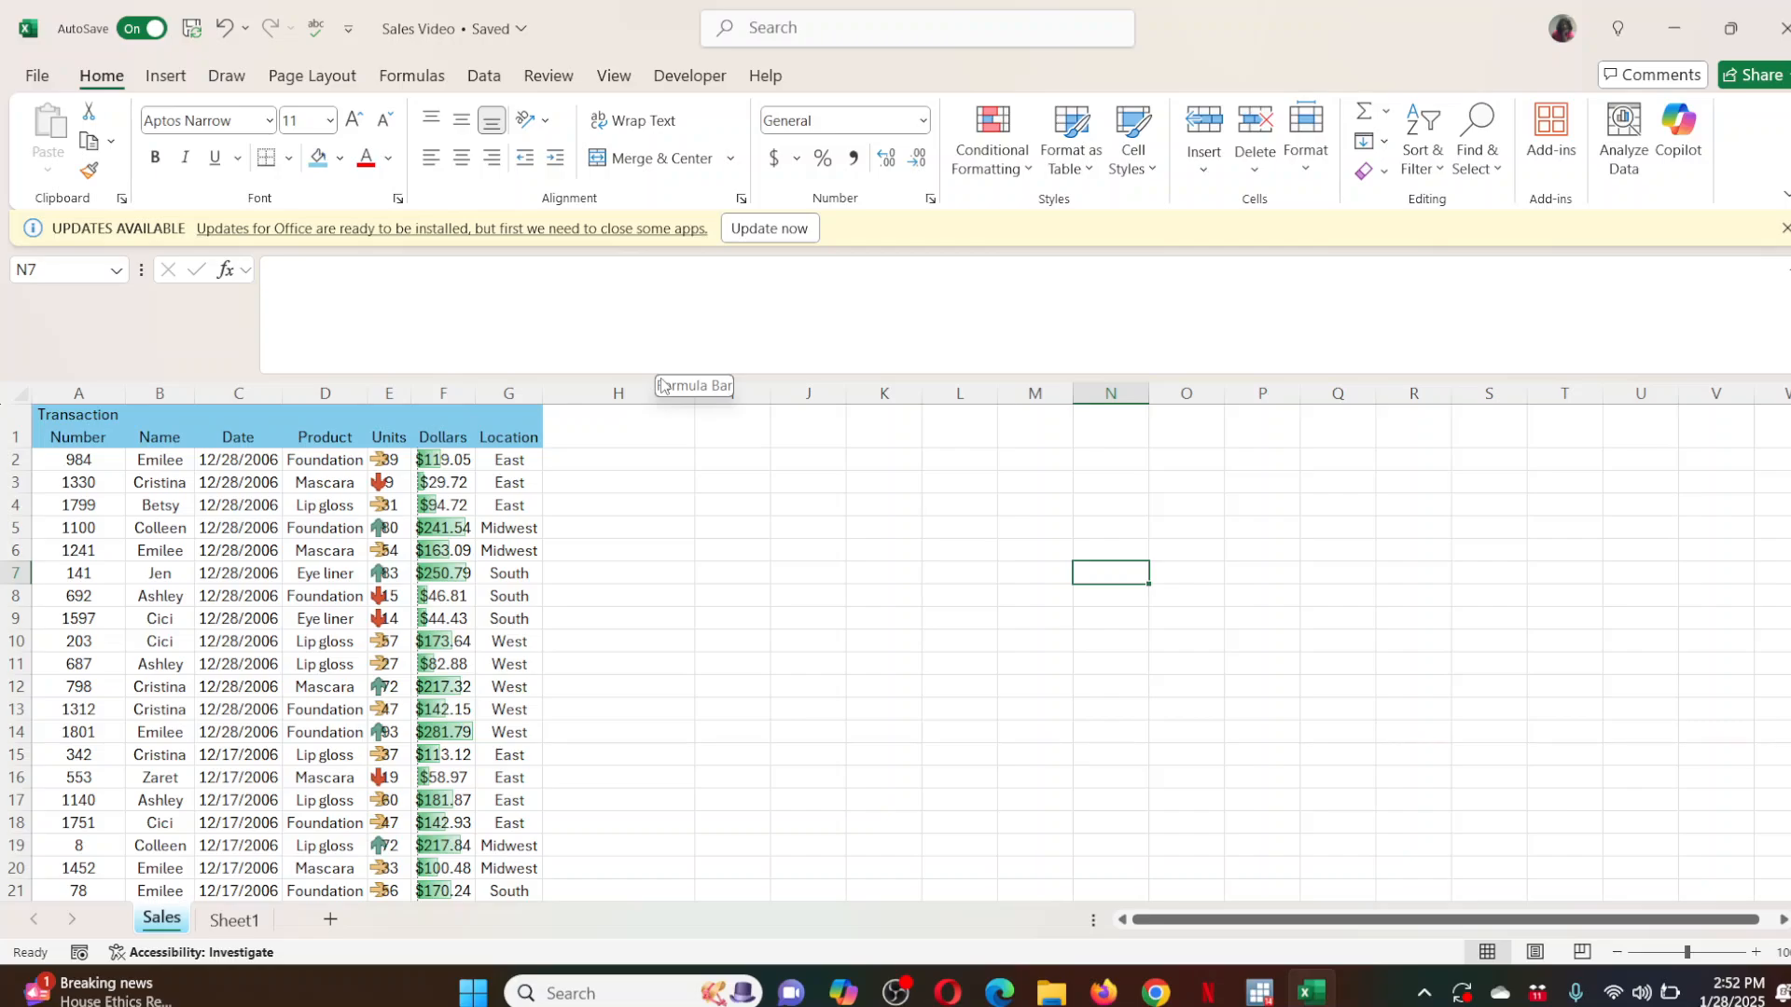
Rename the Name header in cell B1 to Sales Associate.
{"action": "left_click", "coordinate": [164, 415]}
{"action": "left_click_drag", "start_coordinate": [317, 270], "coordinate": [201, 280]}
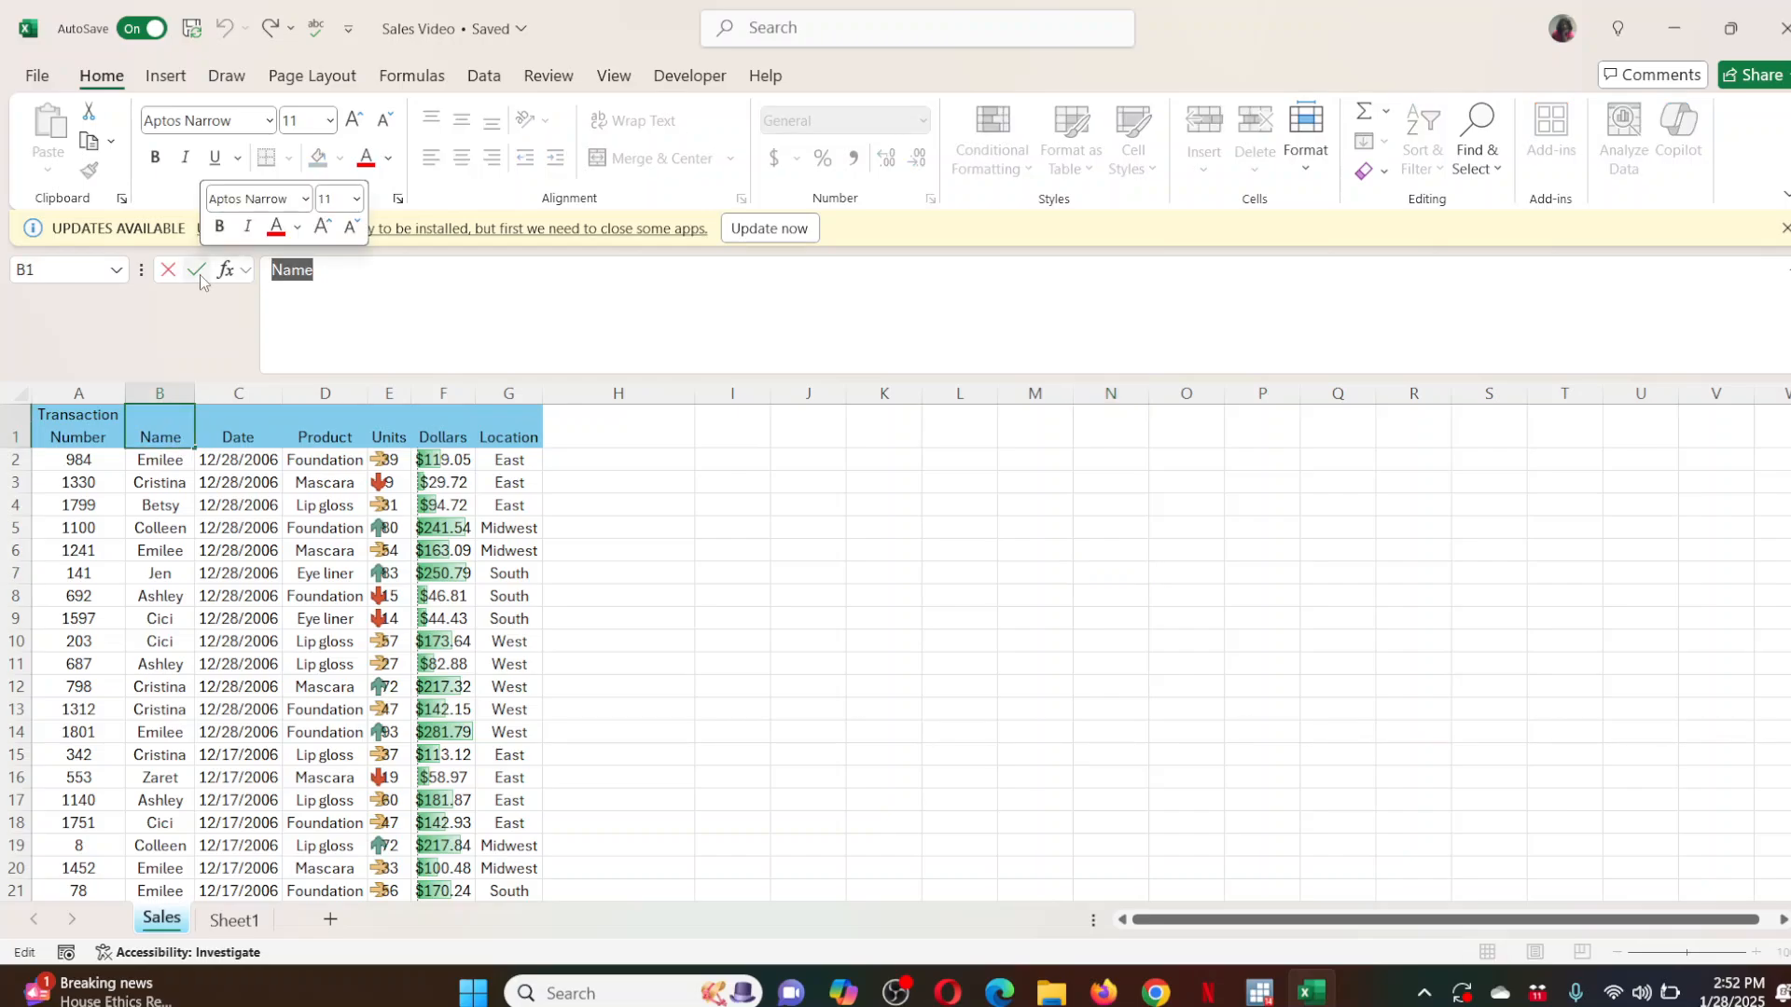
{"action": "type", "text": "Sales"}
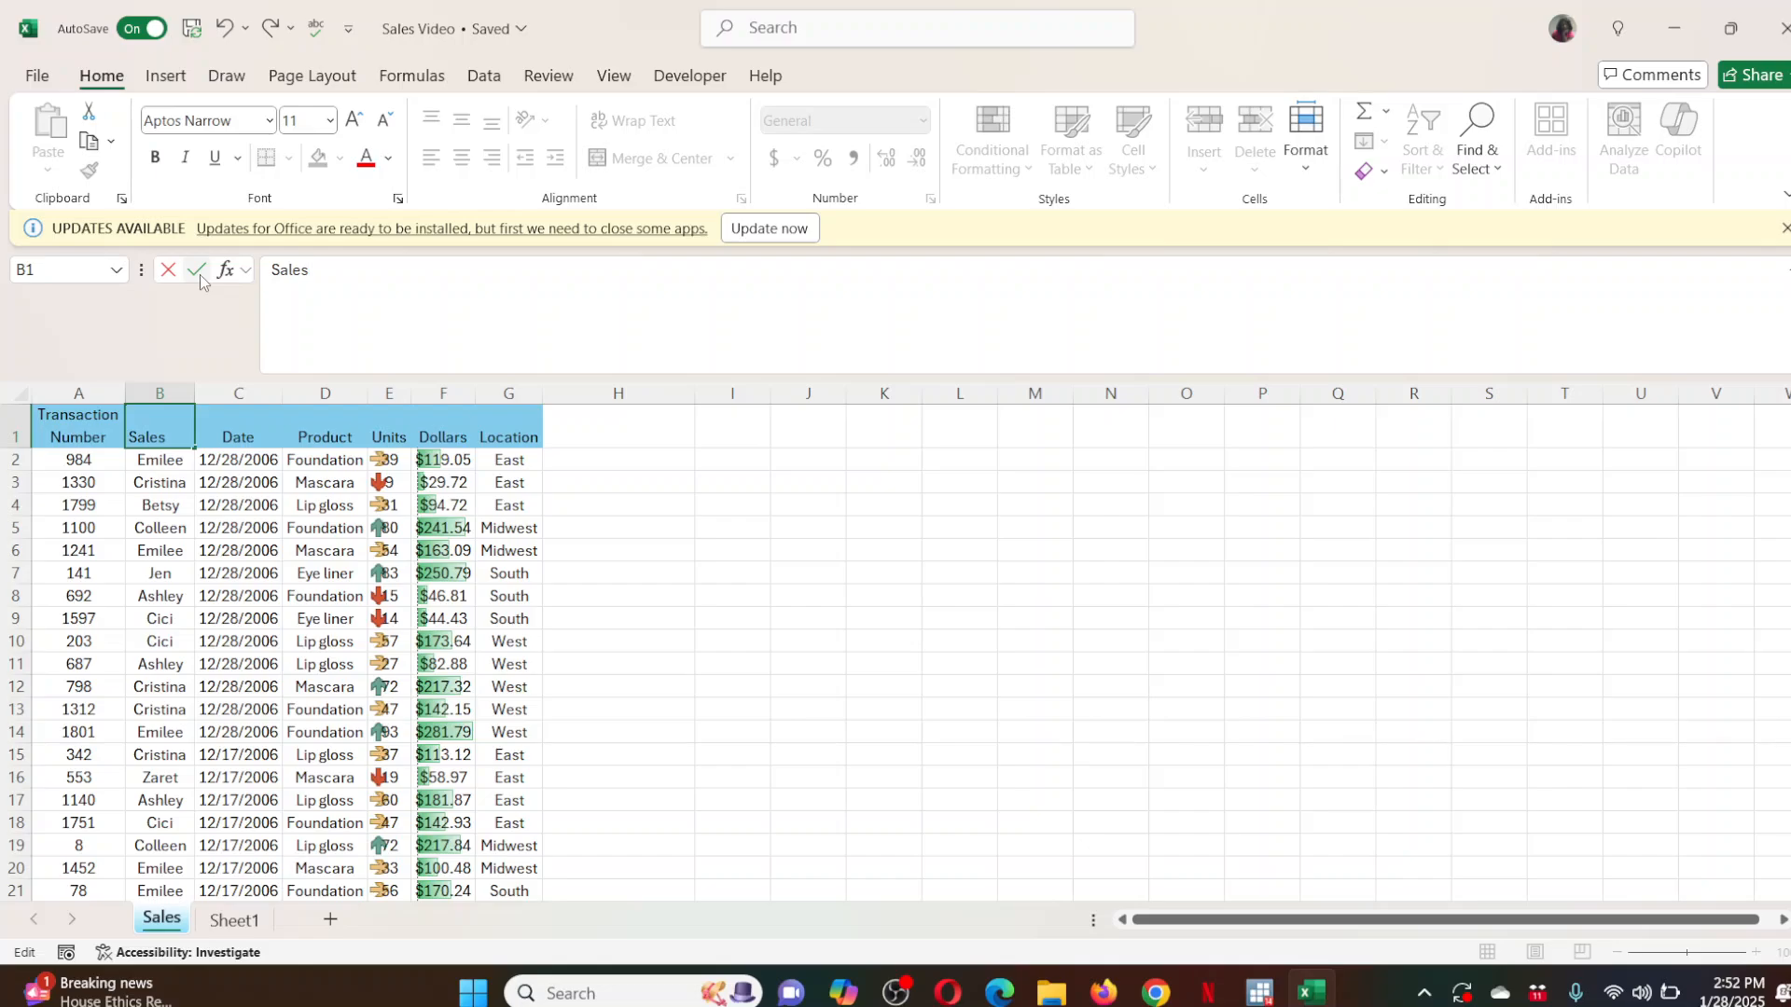
{"action": "type", "text": " Associate"}
{"action": "key", "text": "Return"}
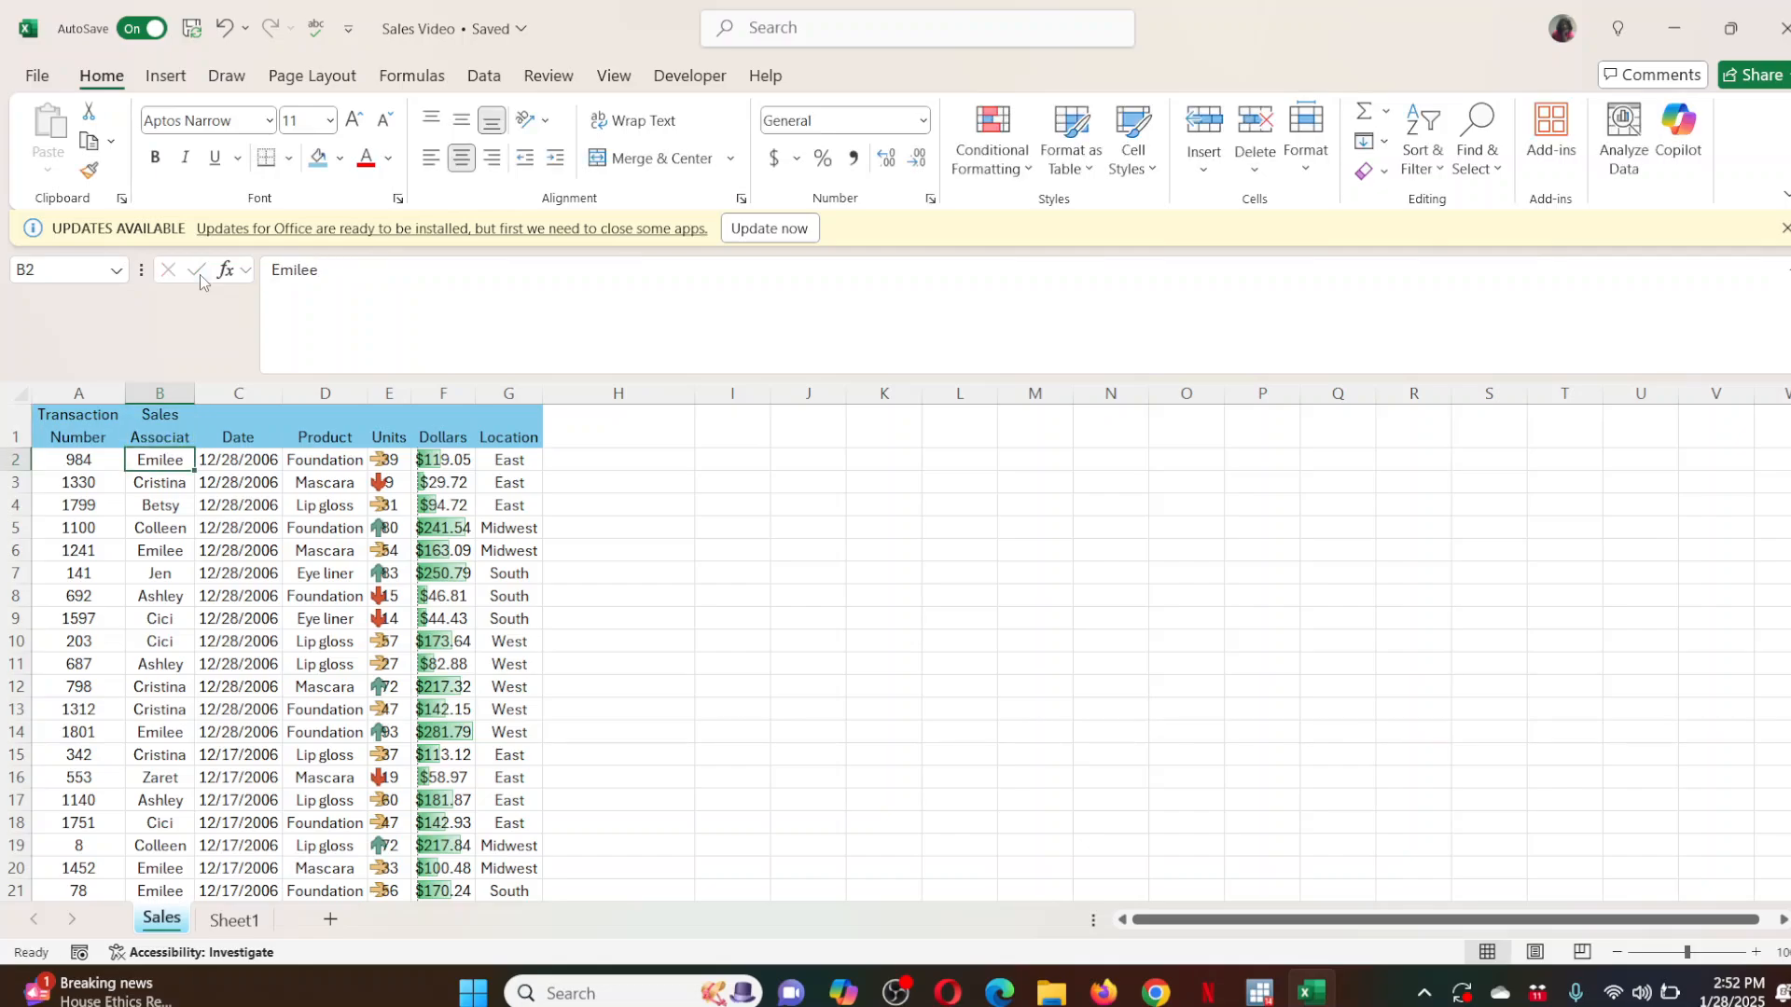
Copy the whole Sales Associate column B into column I, starting at cell I1.
{"action": "left_click", "coordinate": [167, 385]}
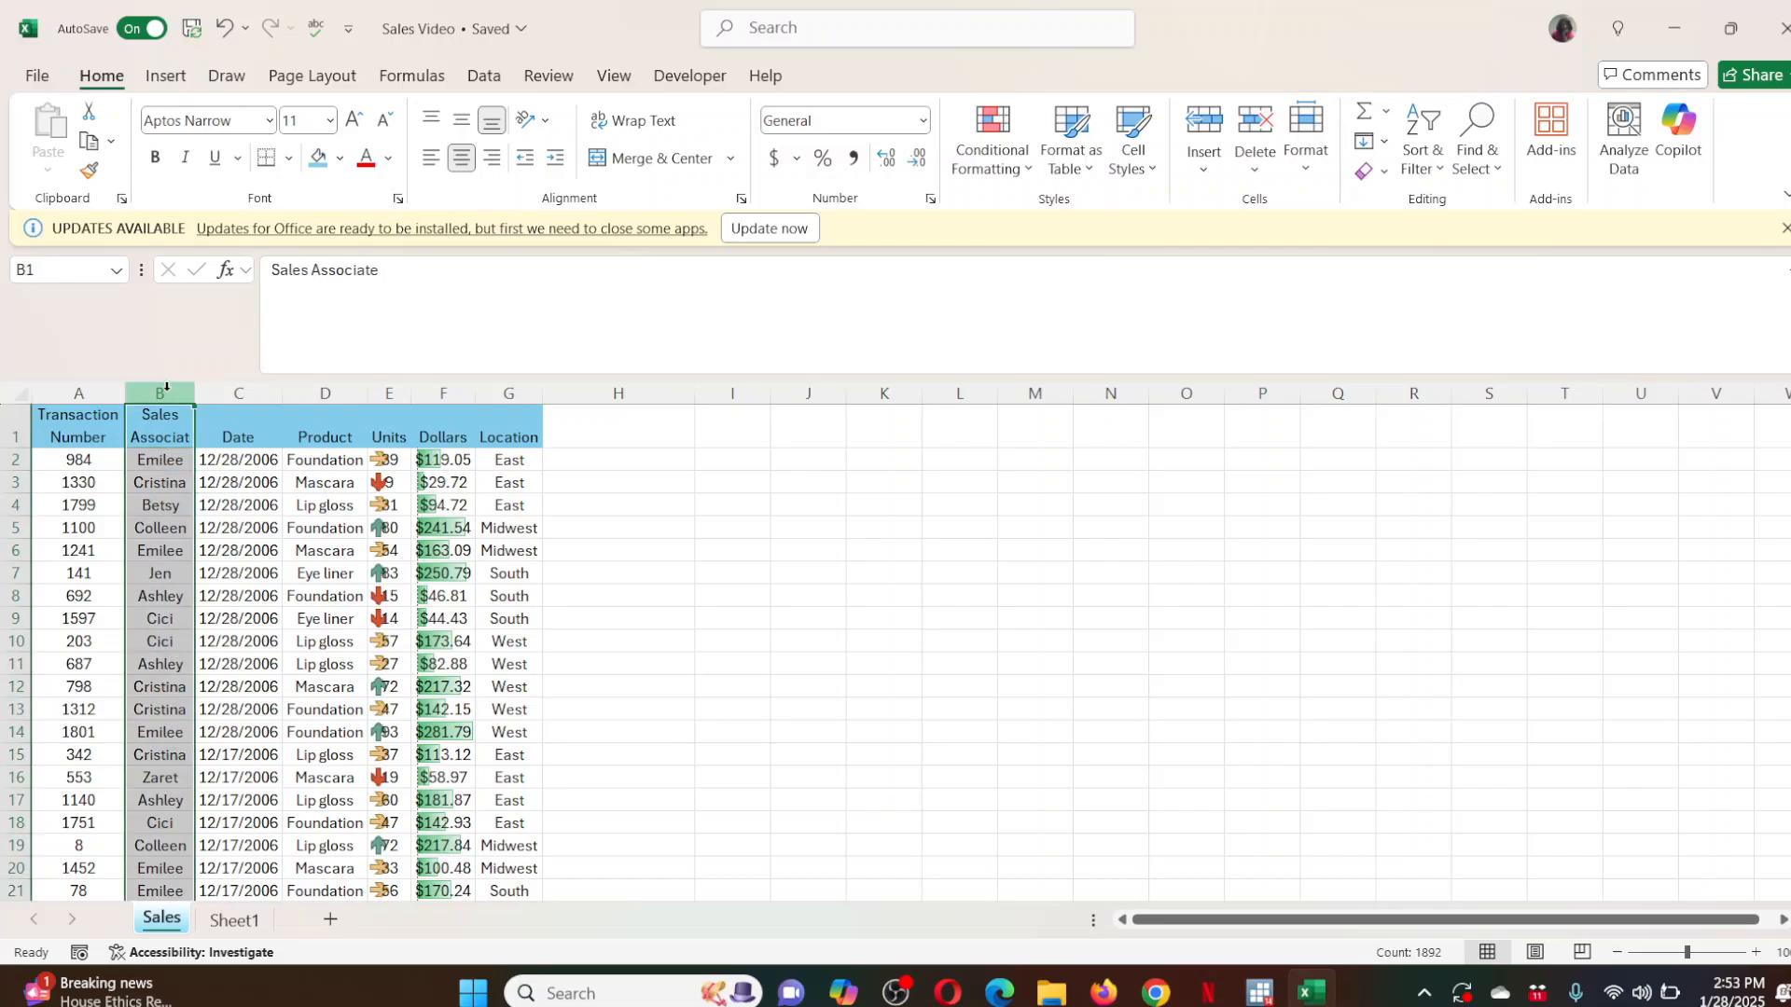
{"action": "key", "text": "ctrl+c"}
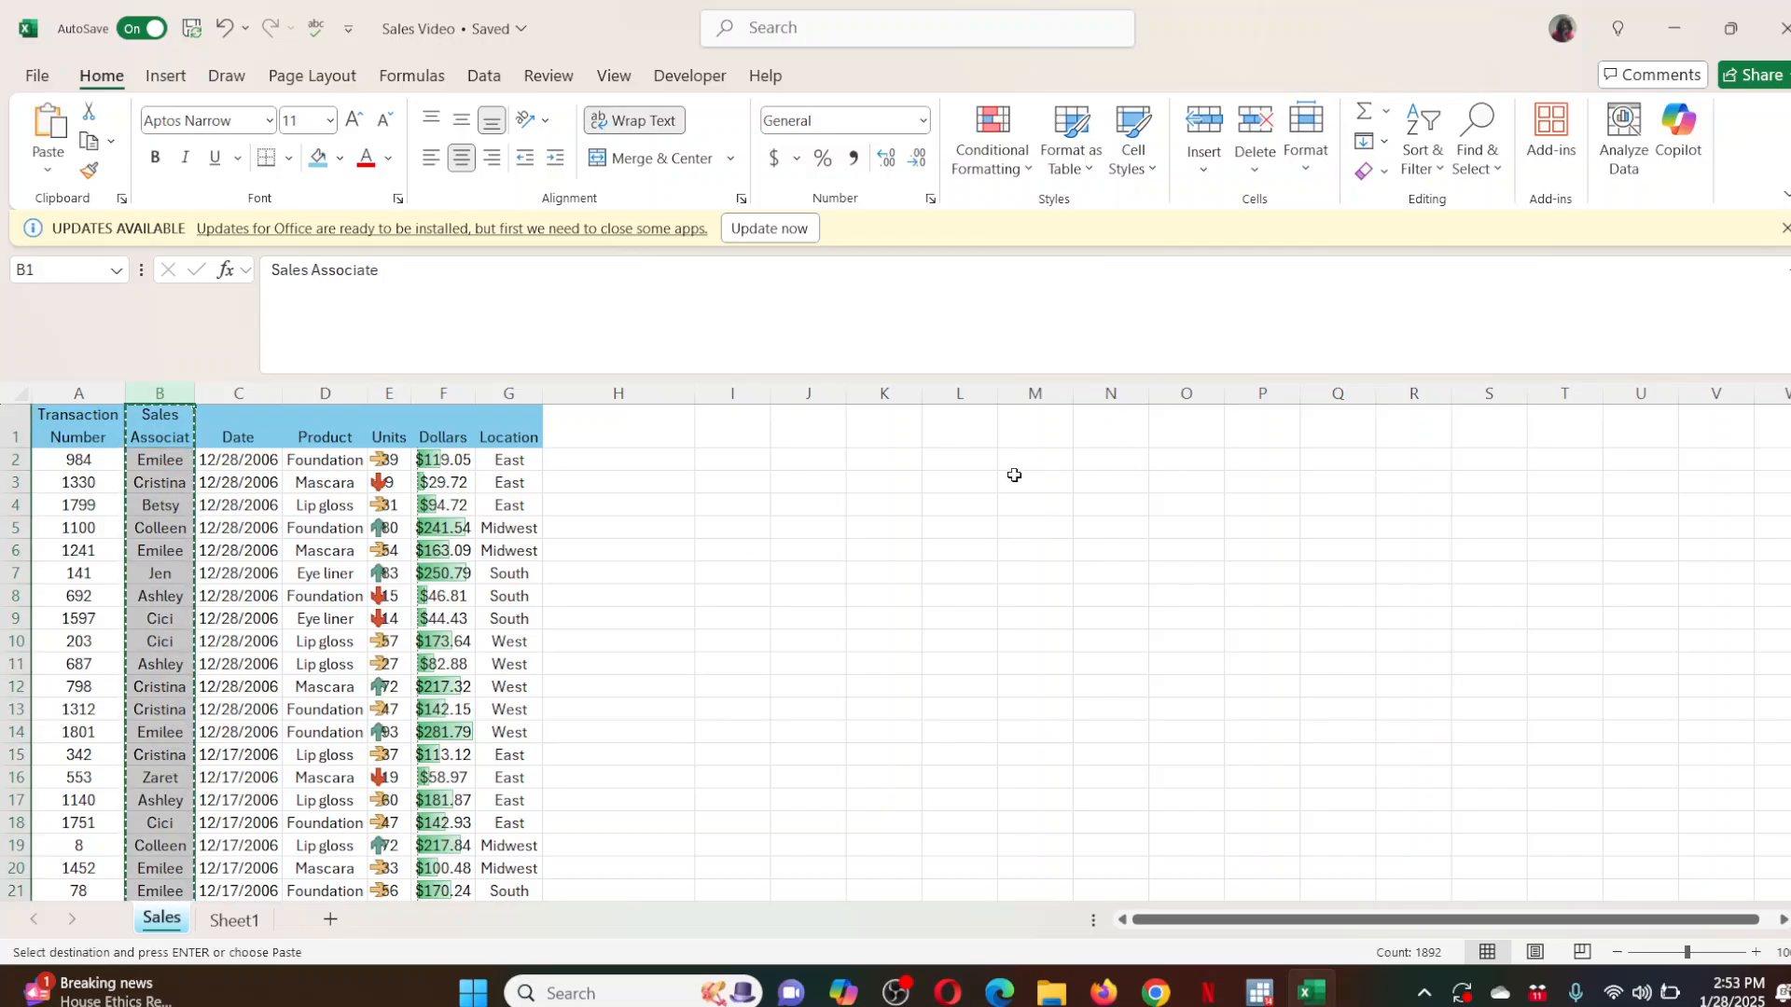
{"action": "left_click", "coordinate": [743, 423]}
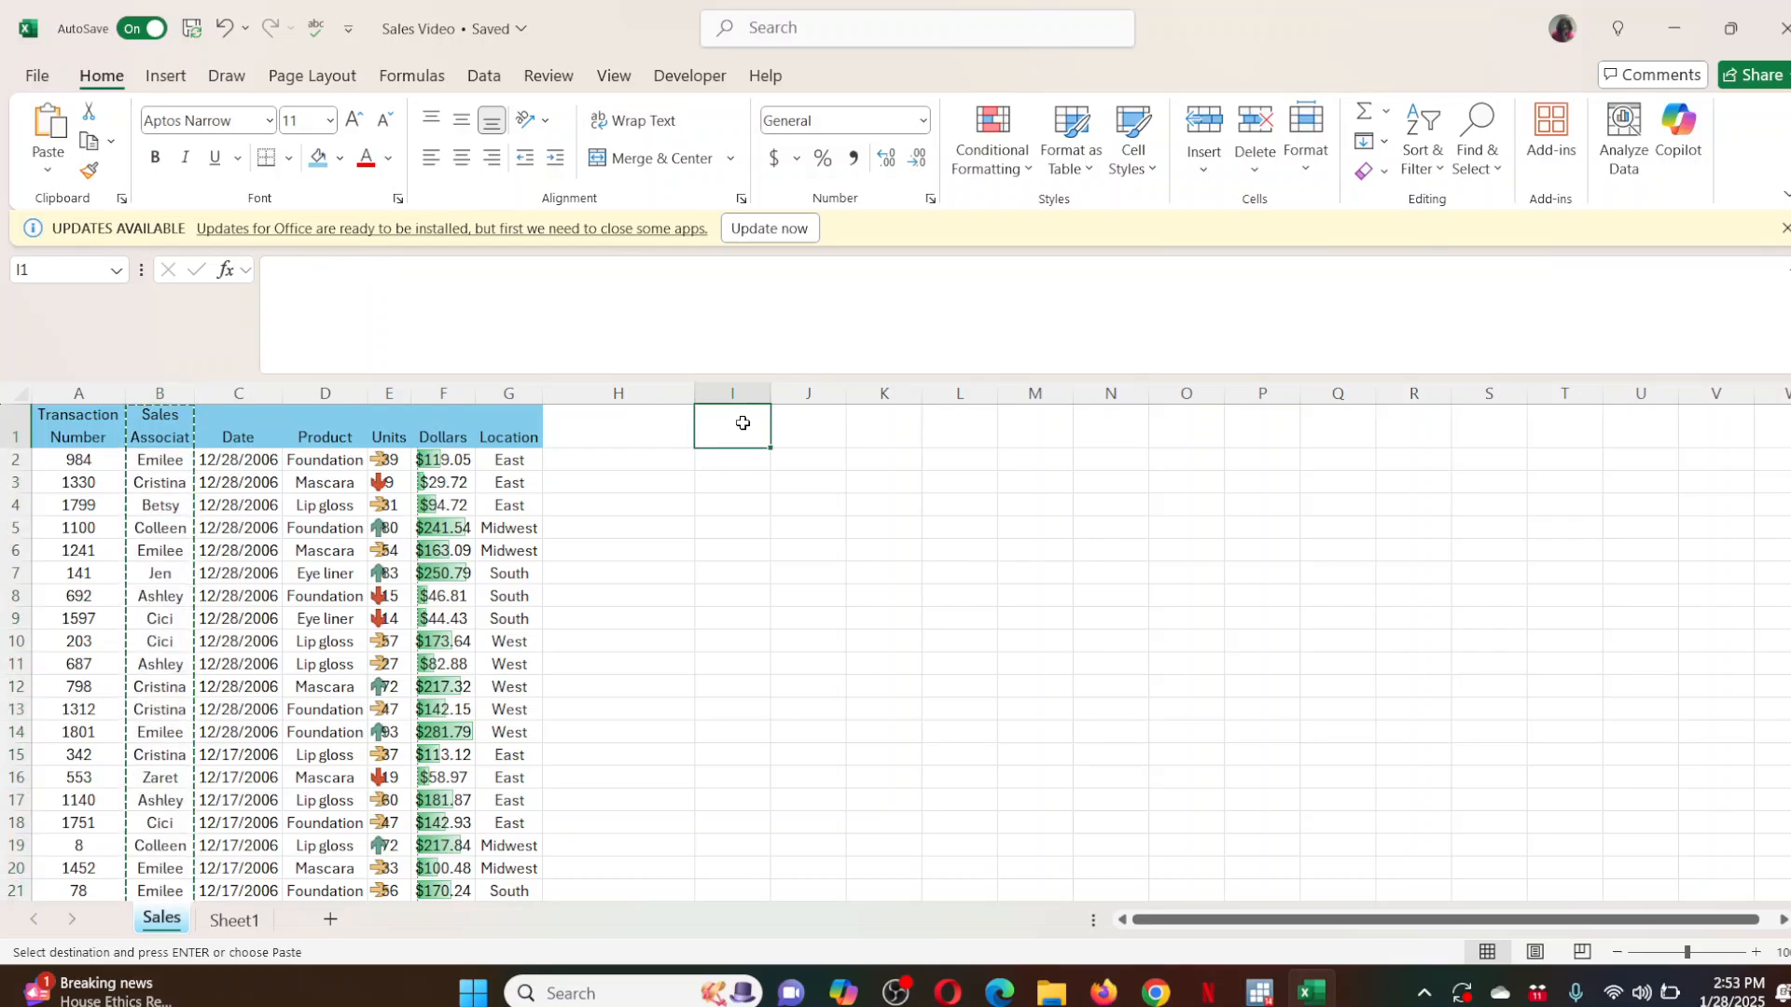
{"action": "key", "text": "ctrl+v"}
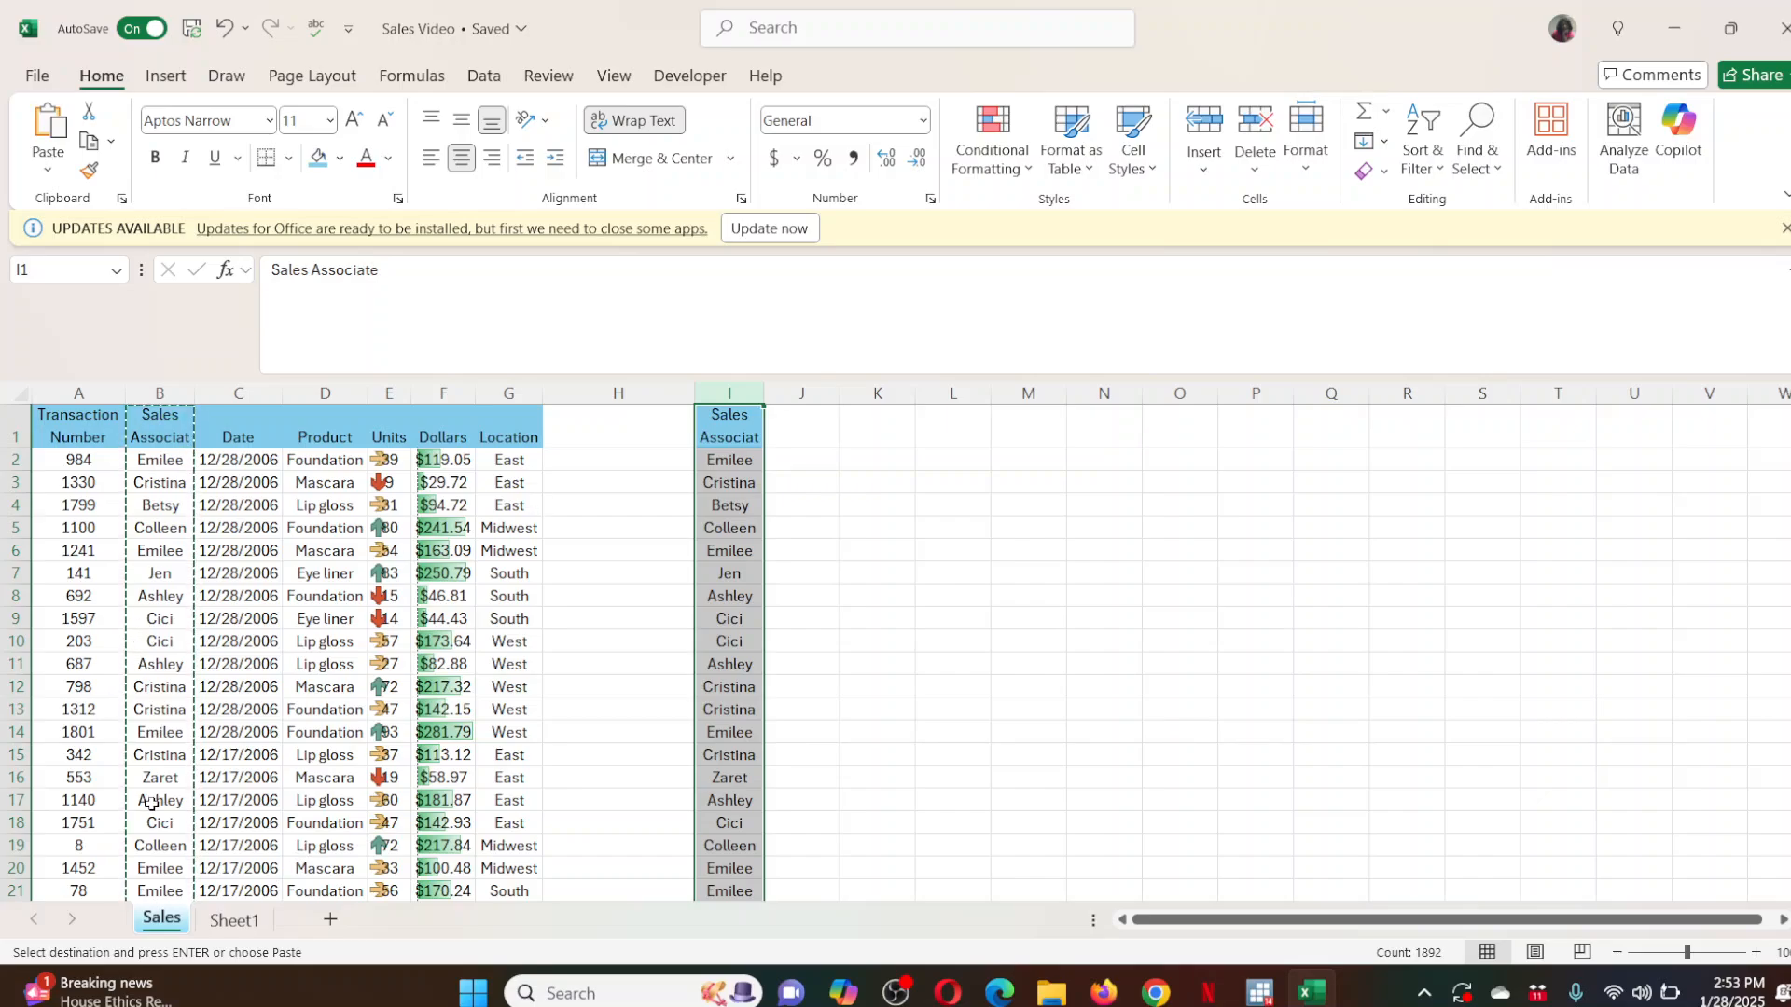
{"action": "left_click", "coordinate": [424, 282]}
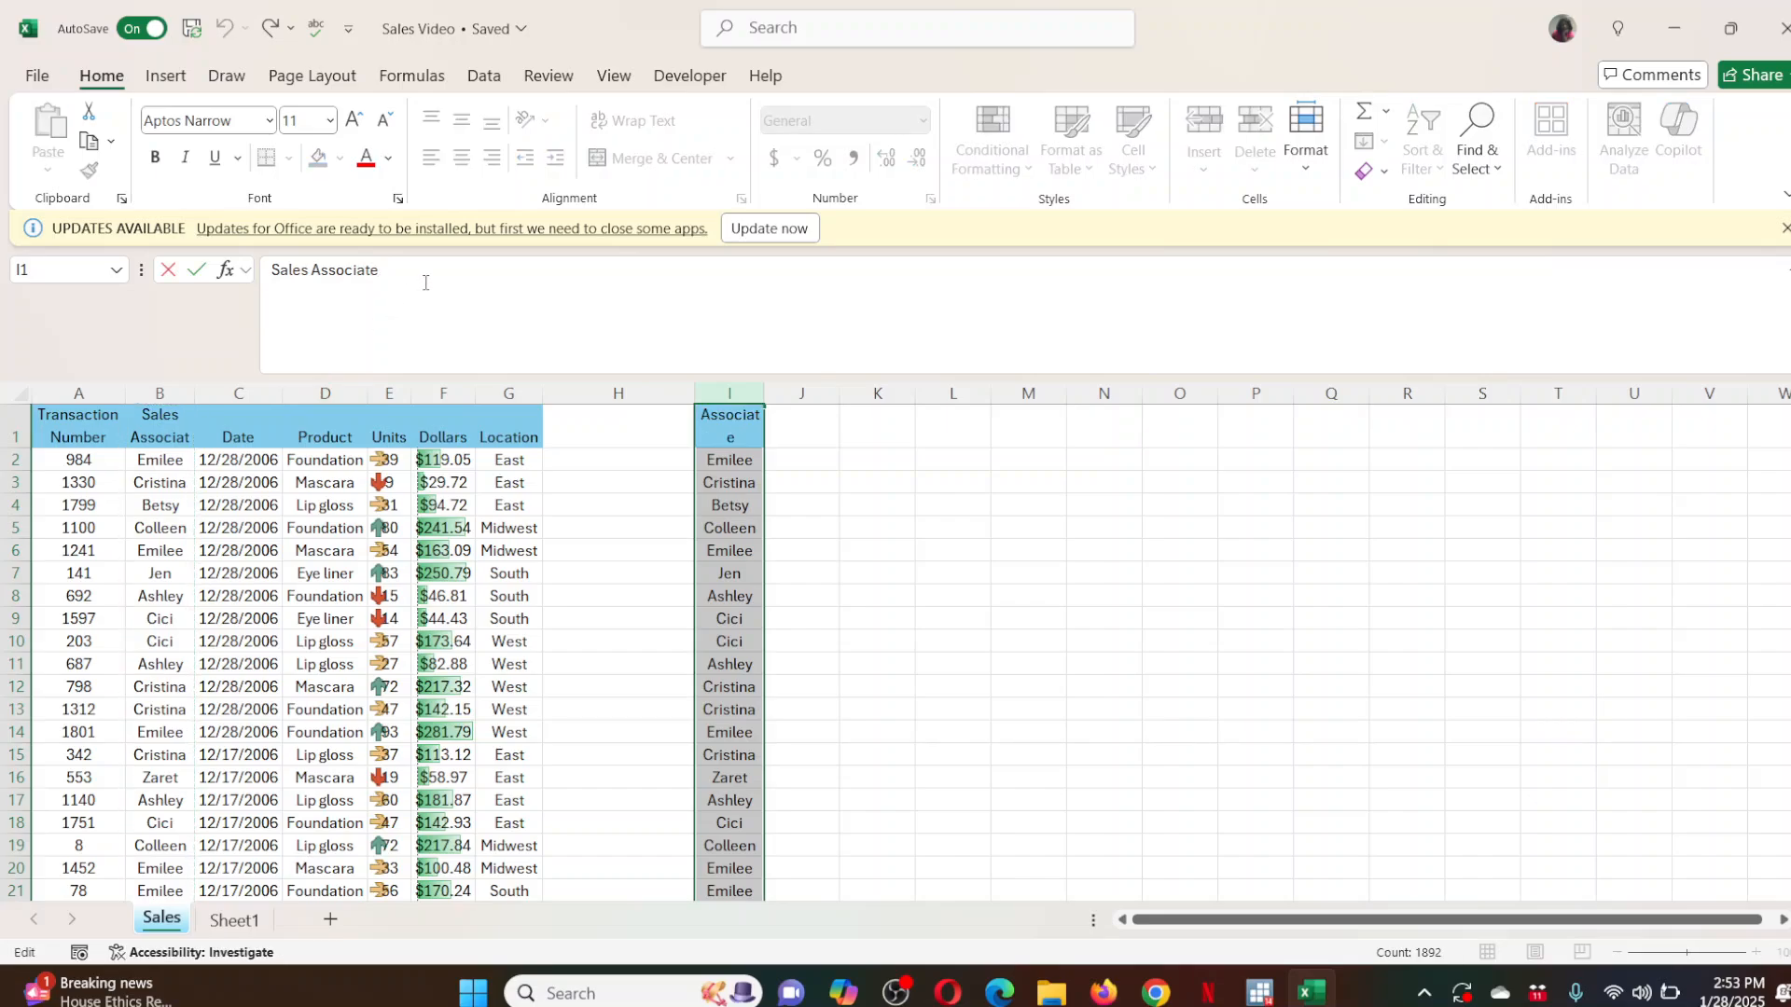
{"action": "key", "text": "Return"}
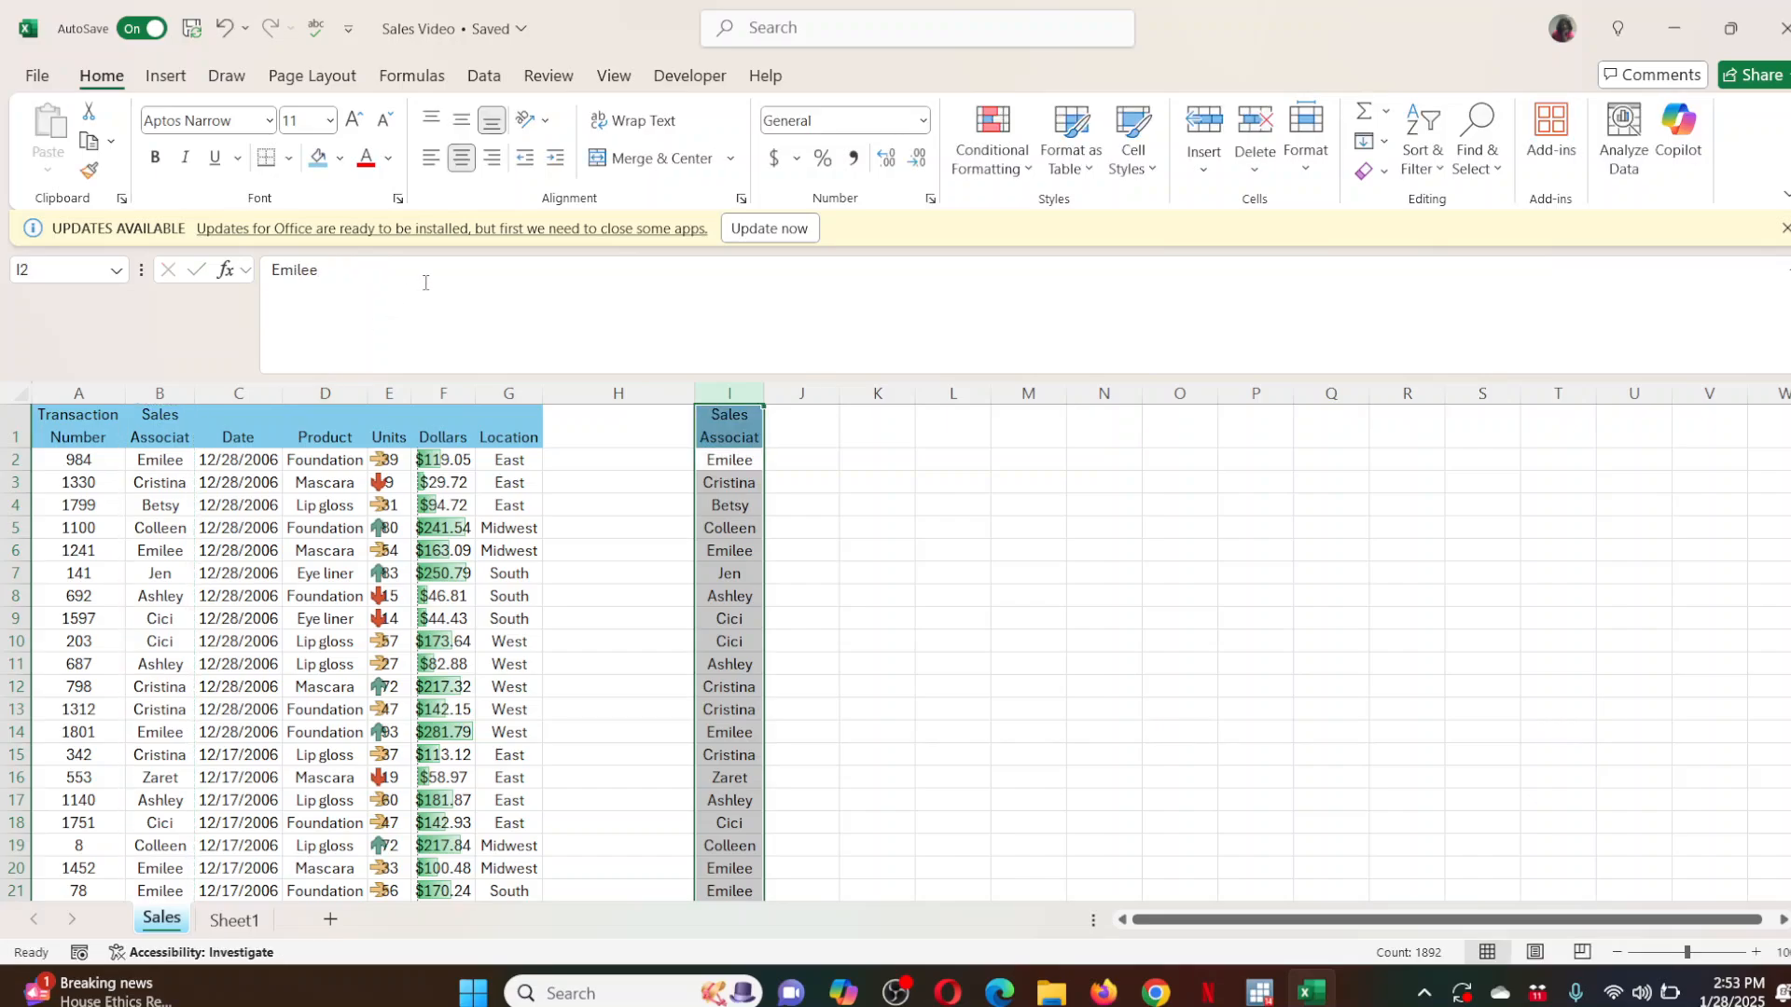
{"action": "left_click", "coordinate": [928, 685]}
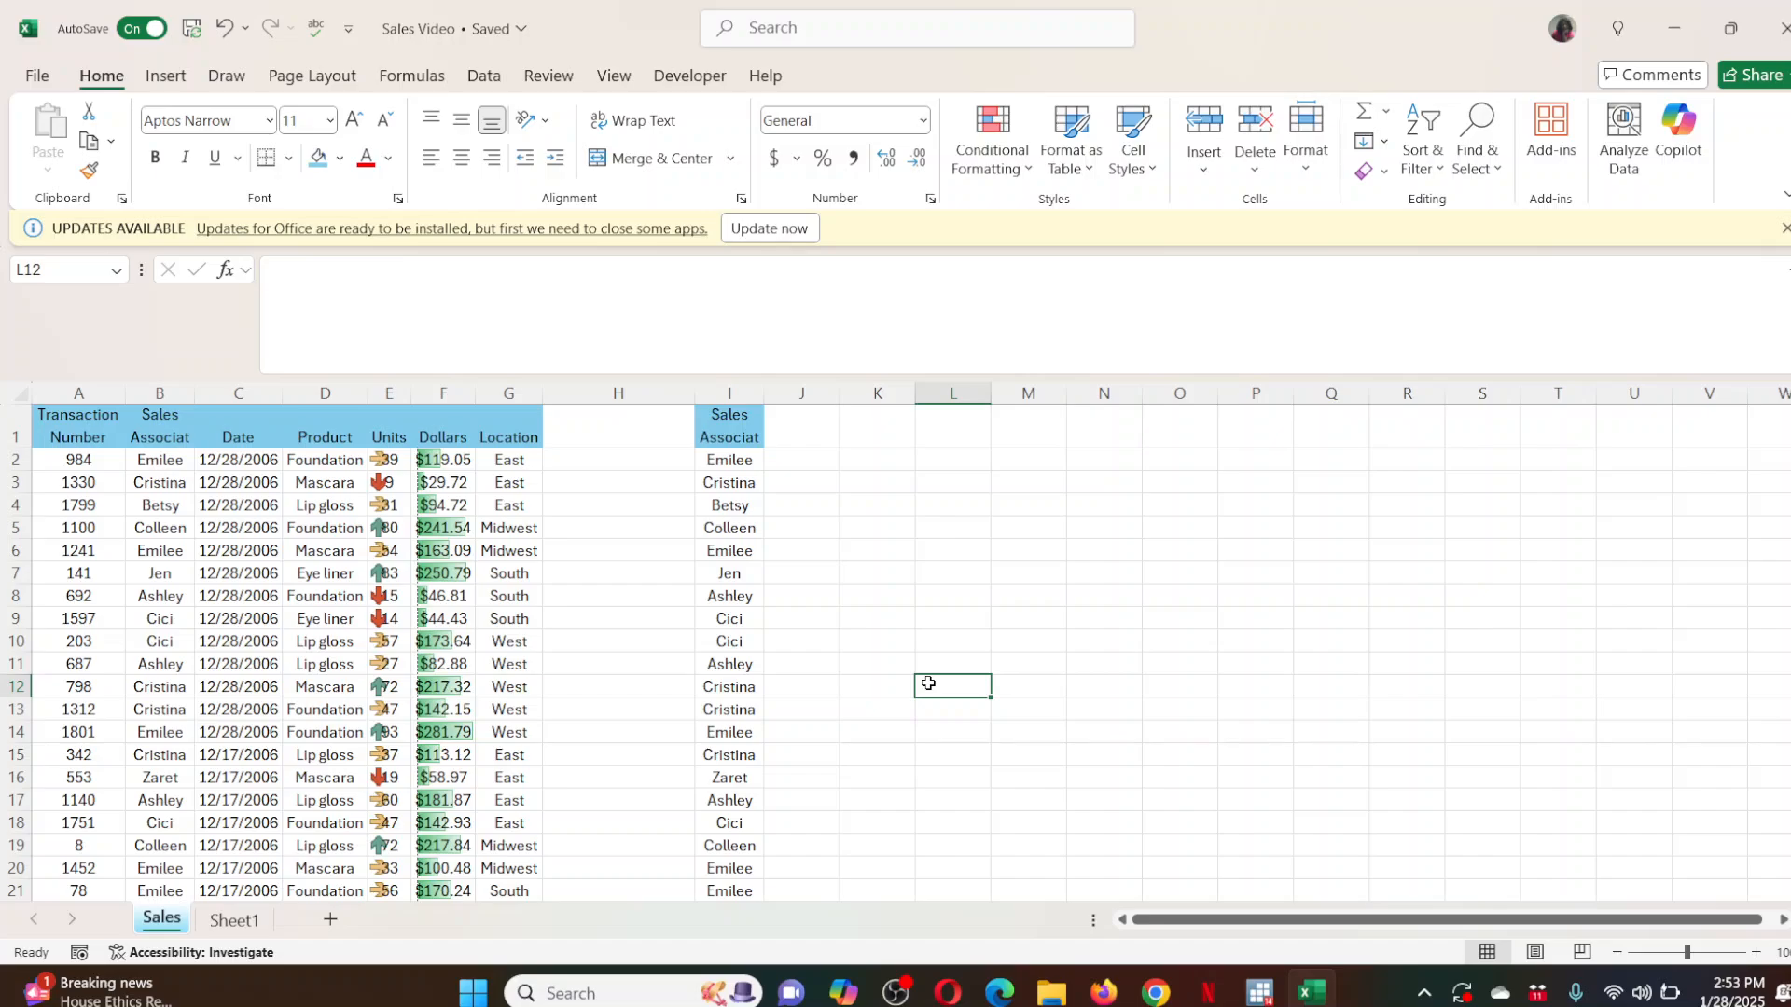
Remove duplicates from the Sales Associate copy in column I, treating the first row as a header, and review the unique names.
{"action": "left_click", "coordinate": [729, 392]}
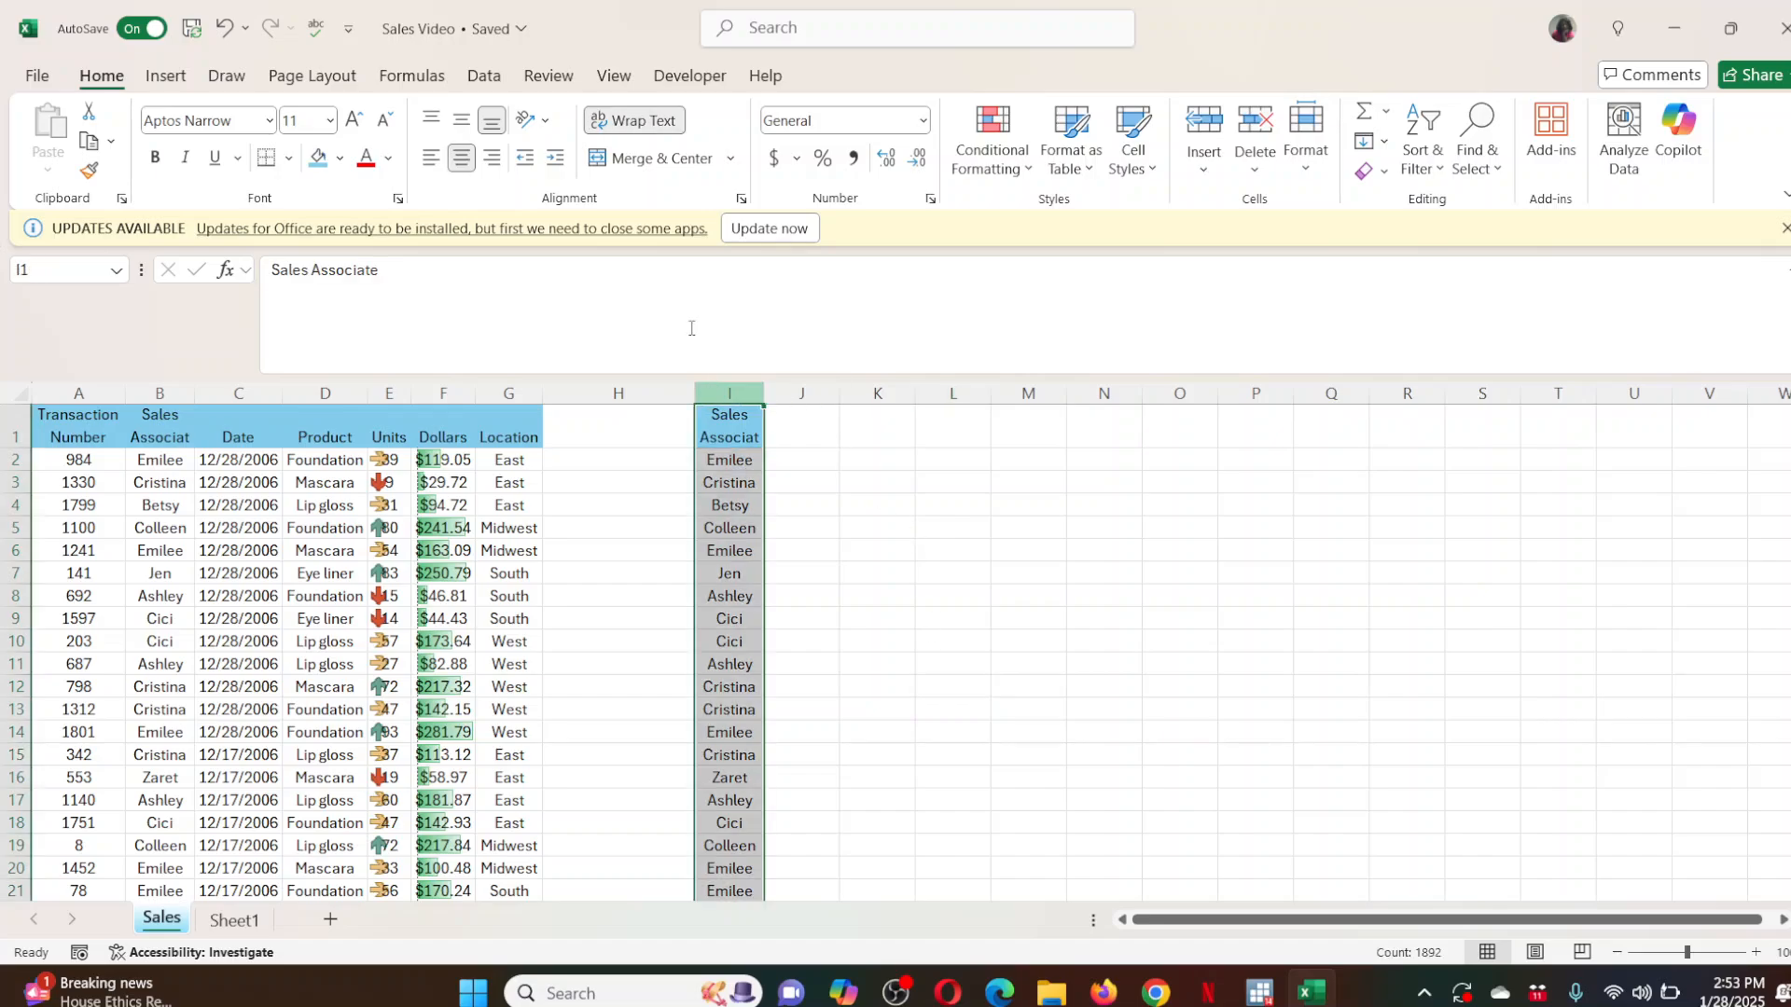
{"action": "left_click", "coordinate": [485, 77]}
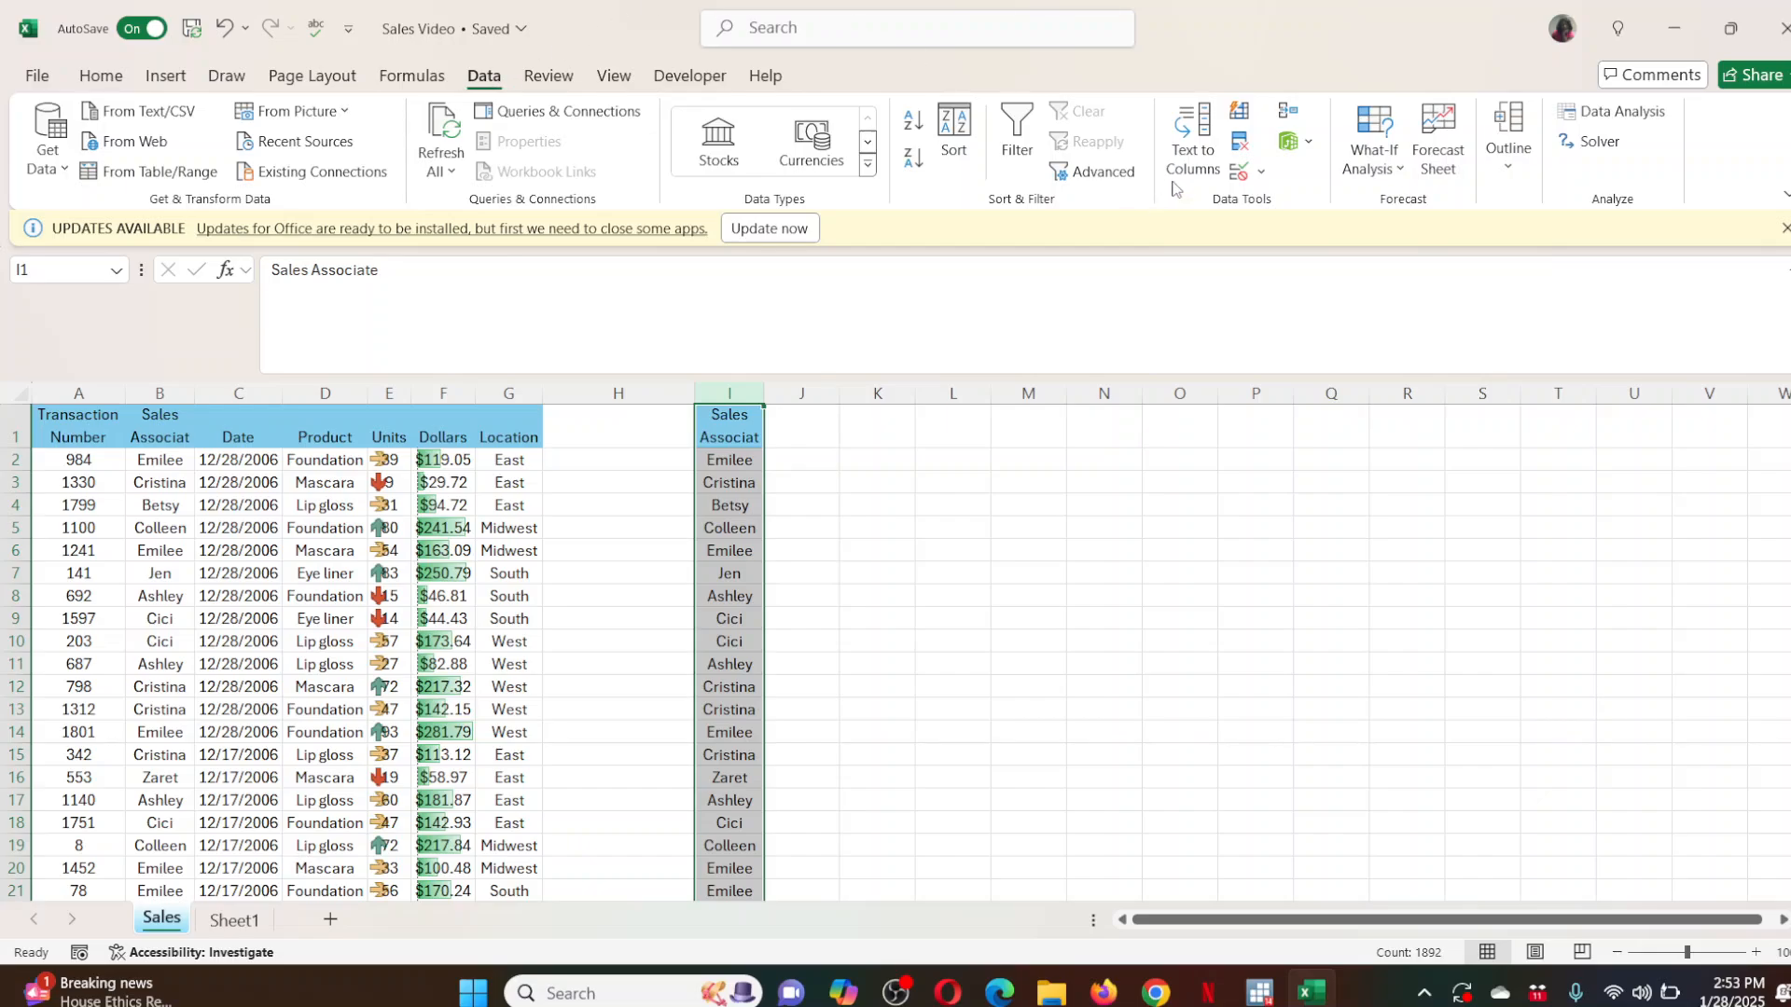
{"action": "left_click", "coordinate": [1239, 142]}
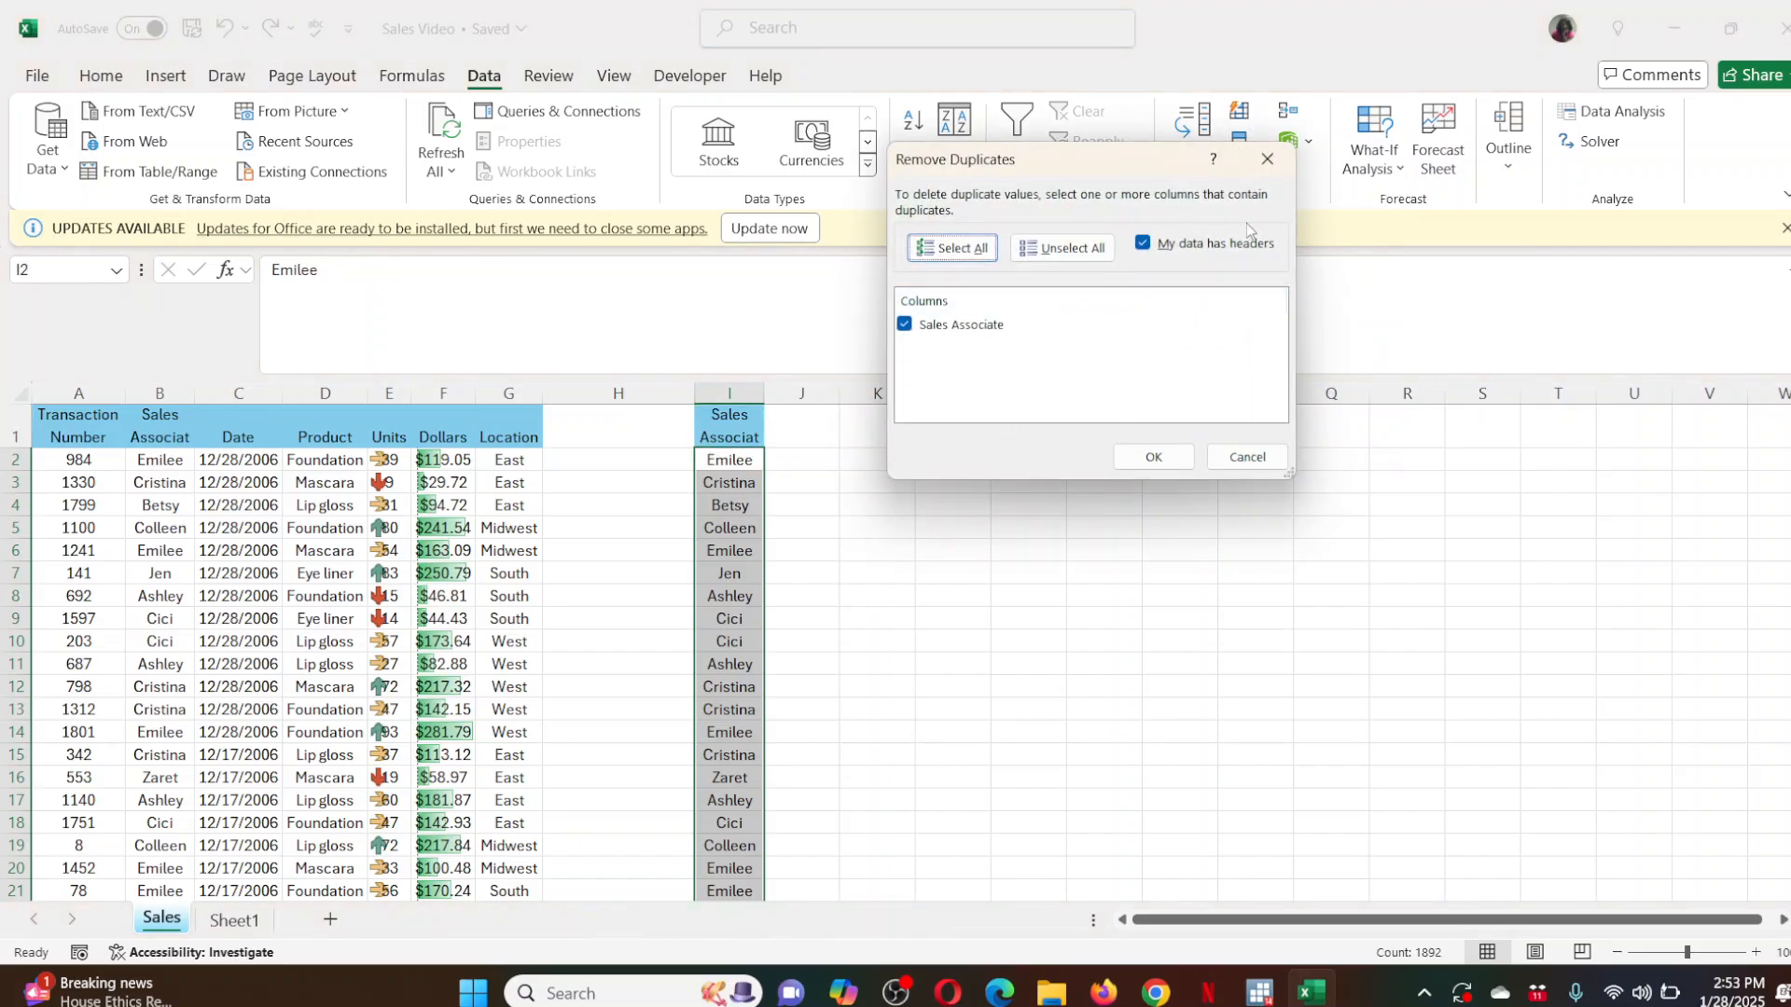
{"action": "left_click", "coordinate": [1149, 461]}
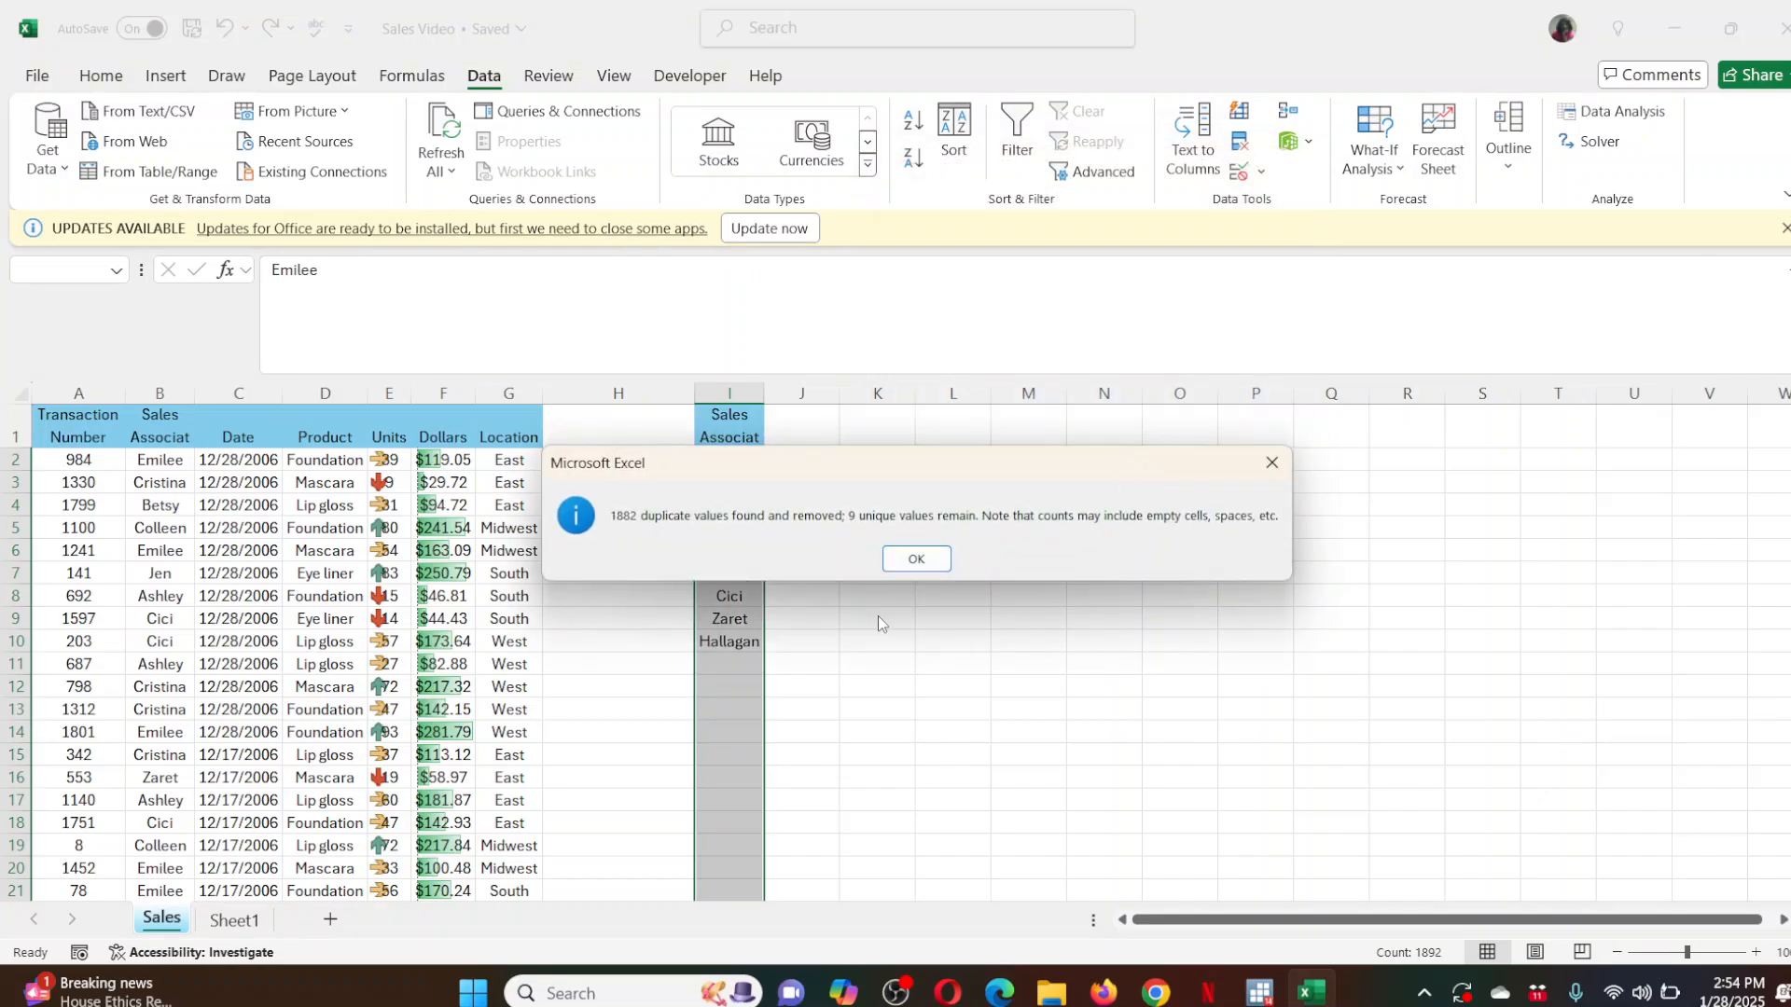
{"action": "left_click", "coordinate": [930, 558]}
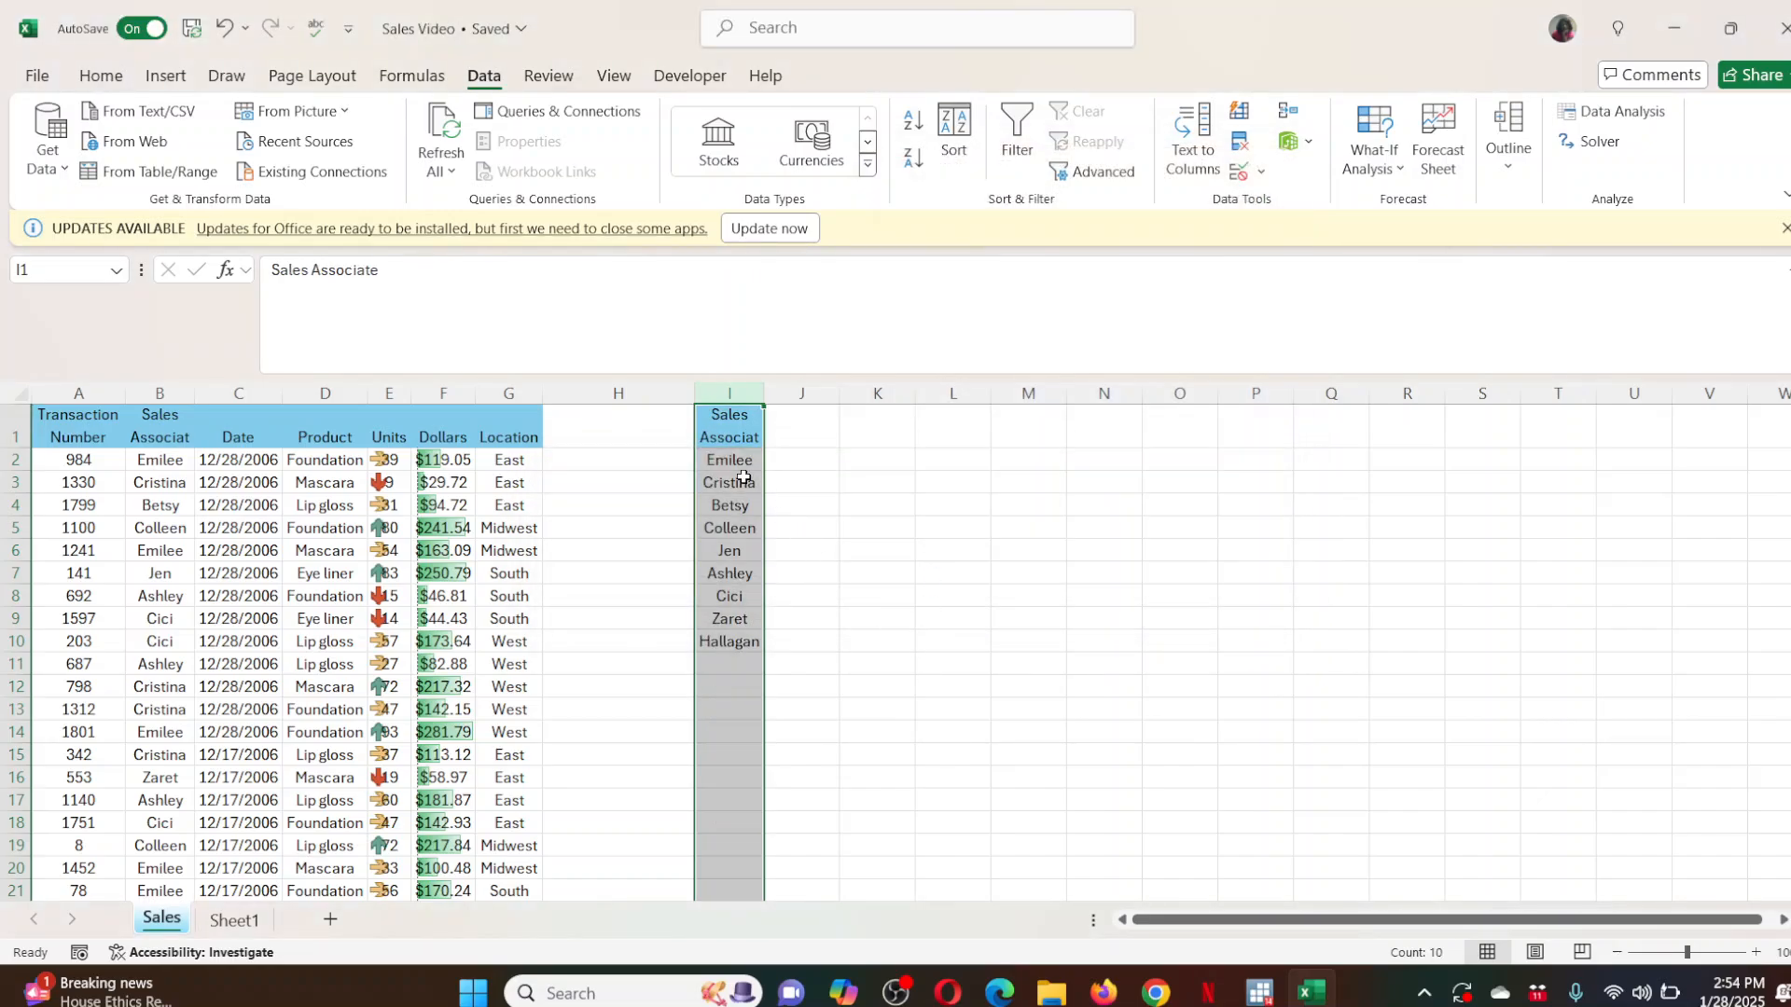
{"action": "left_click_drag", "start_coordinate": [739, 461], "coordinate": [745, 641]}
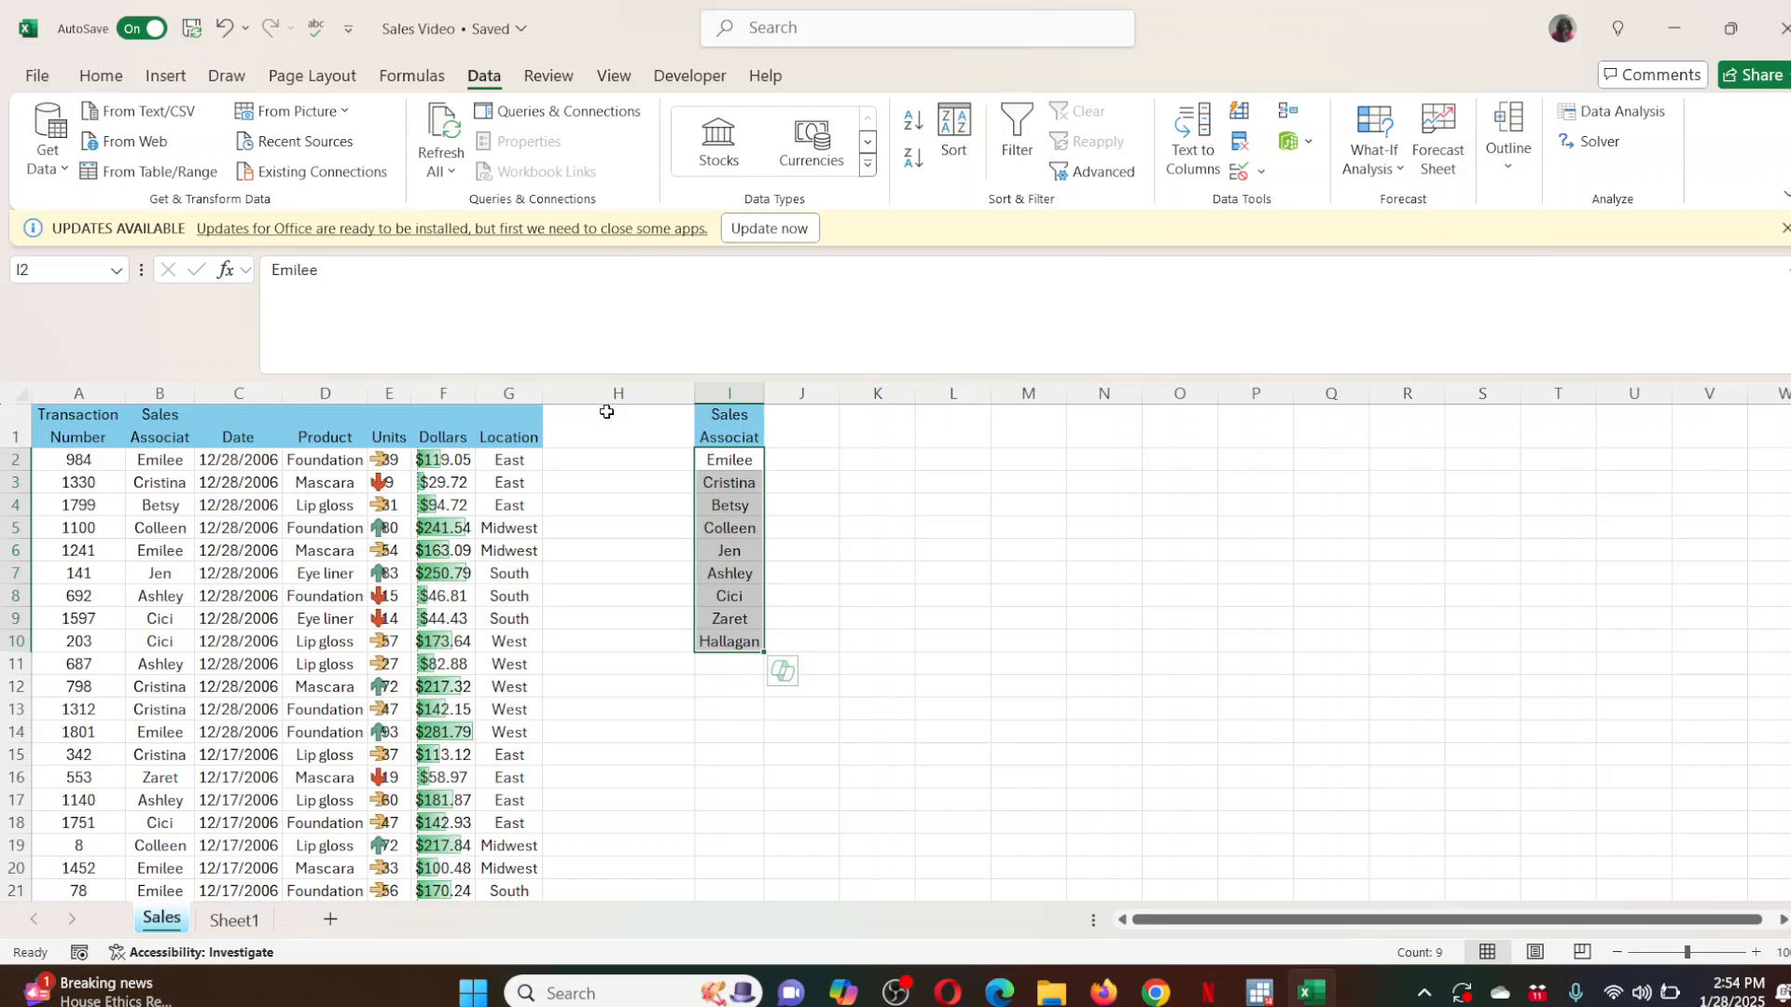
Add the headers Sum Units in J1 and Sum Dollars in K1 beside the unique associate list.
{"action": "left_click", "coordinate": [796, 437]}
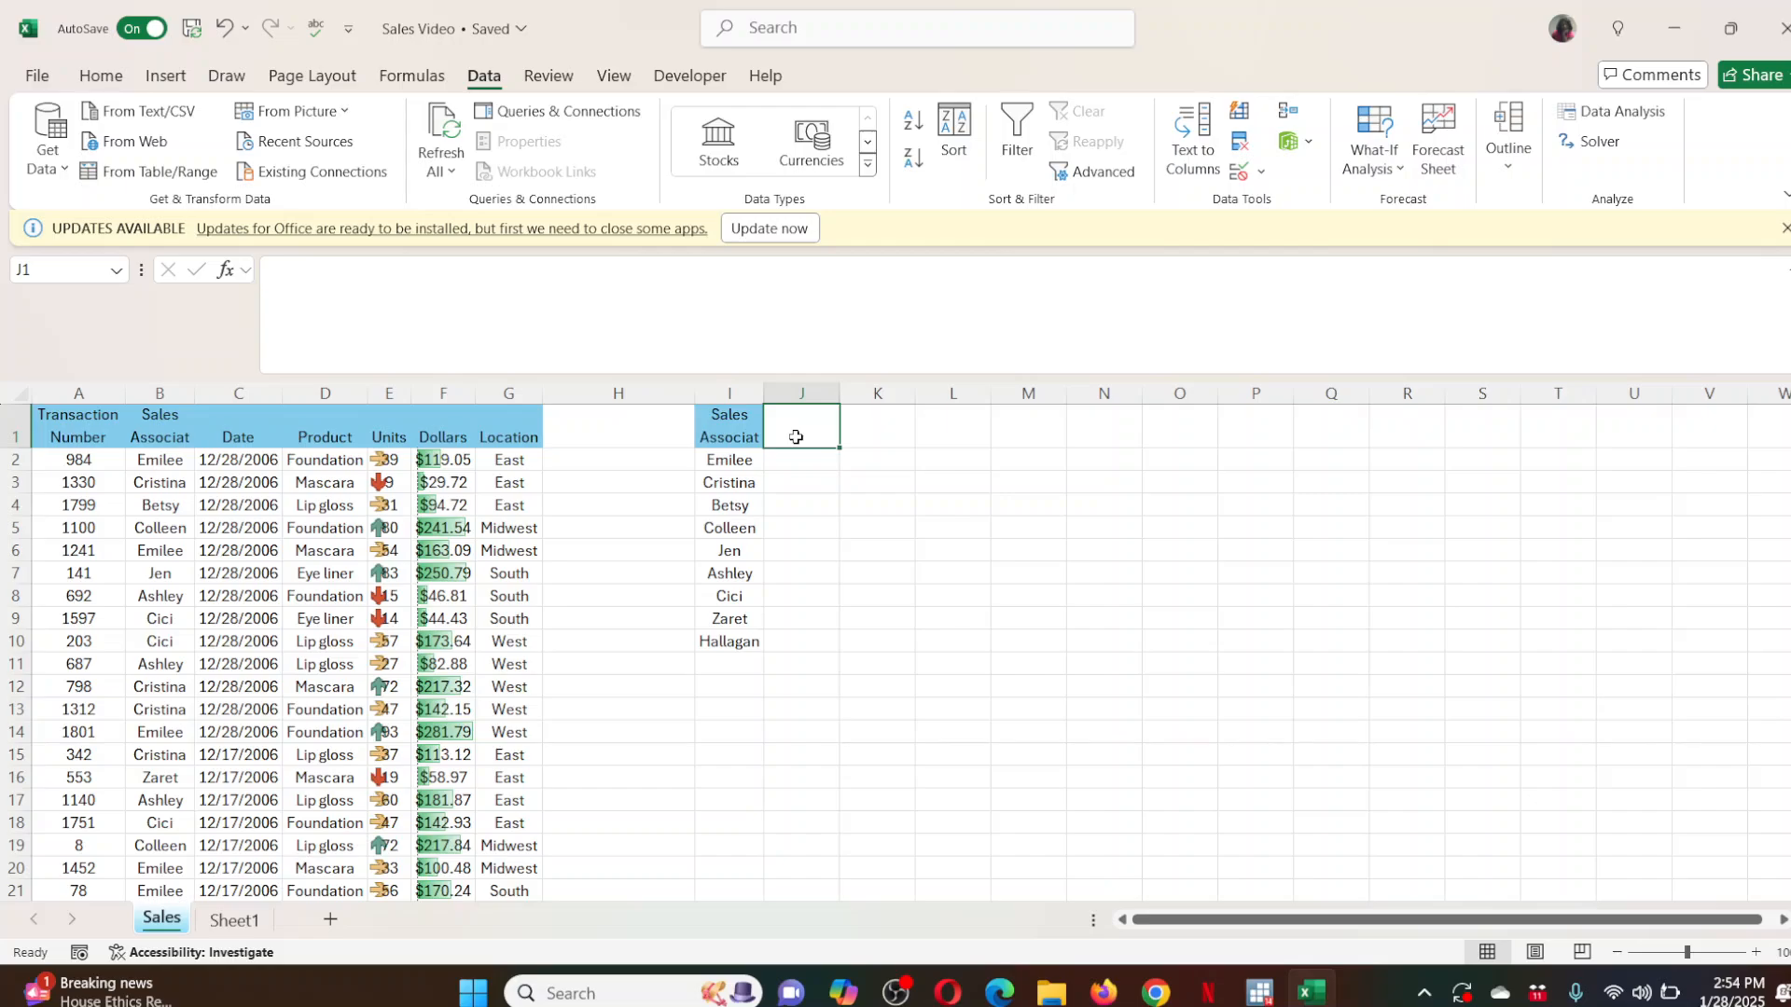
{"action": "type", "text": "Sun"}
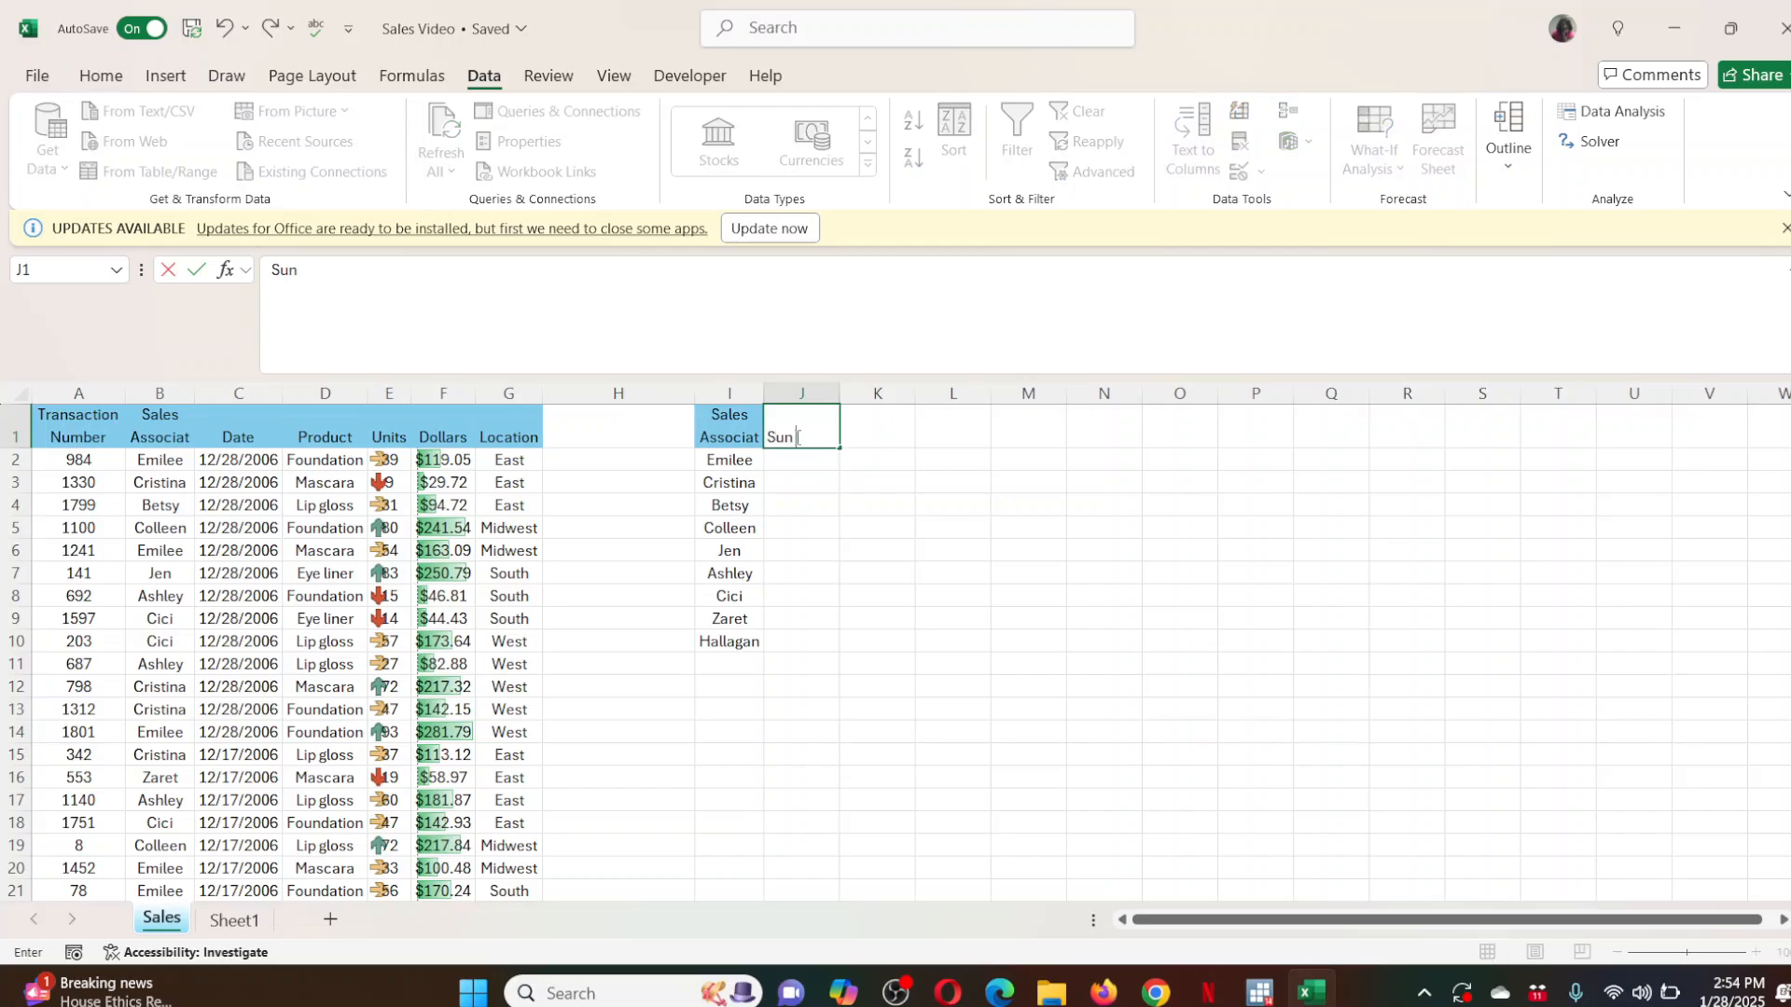
{"action": "key", "text": "BackSpace"}
{"action": "key", "text": "BackSpace"}
{"action": "key", "text": "BackSpace"}
{"action": "type", "text": "m"}
{"action": "type", "text": "Units"}
{"action": "key", "text": "Tab"}
{"action": "type", "text": "S"}
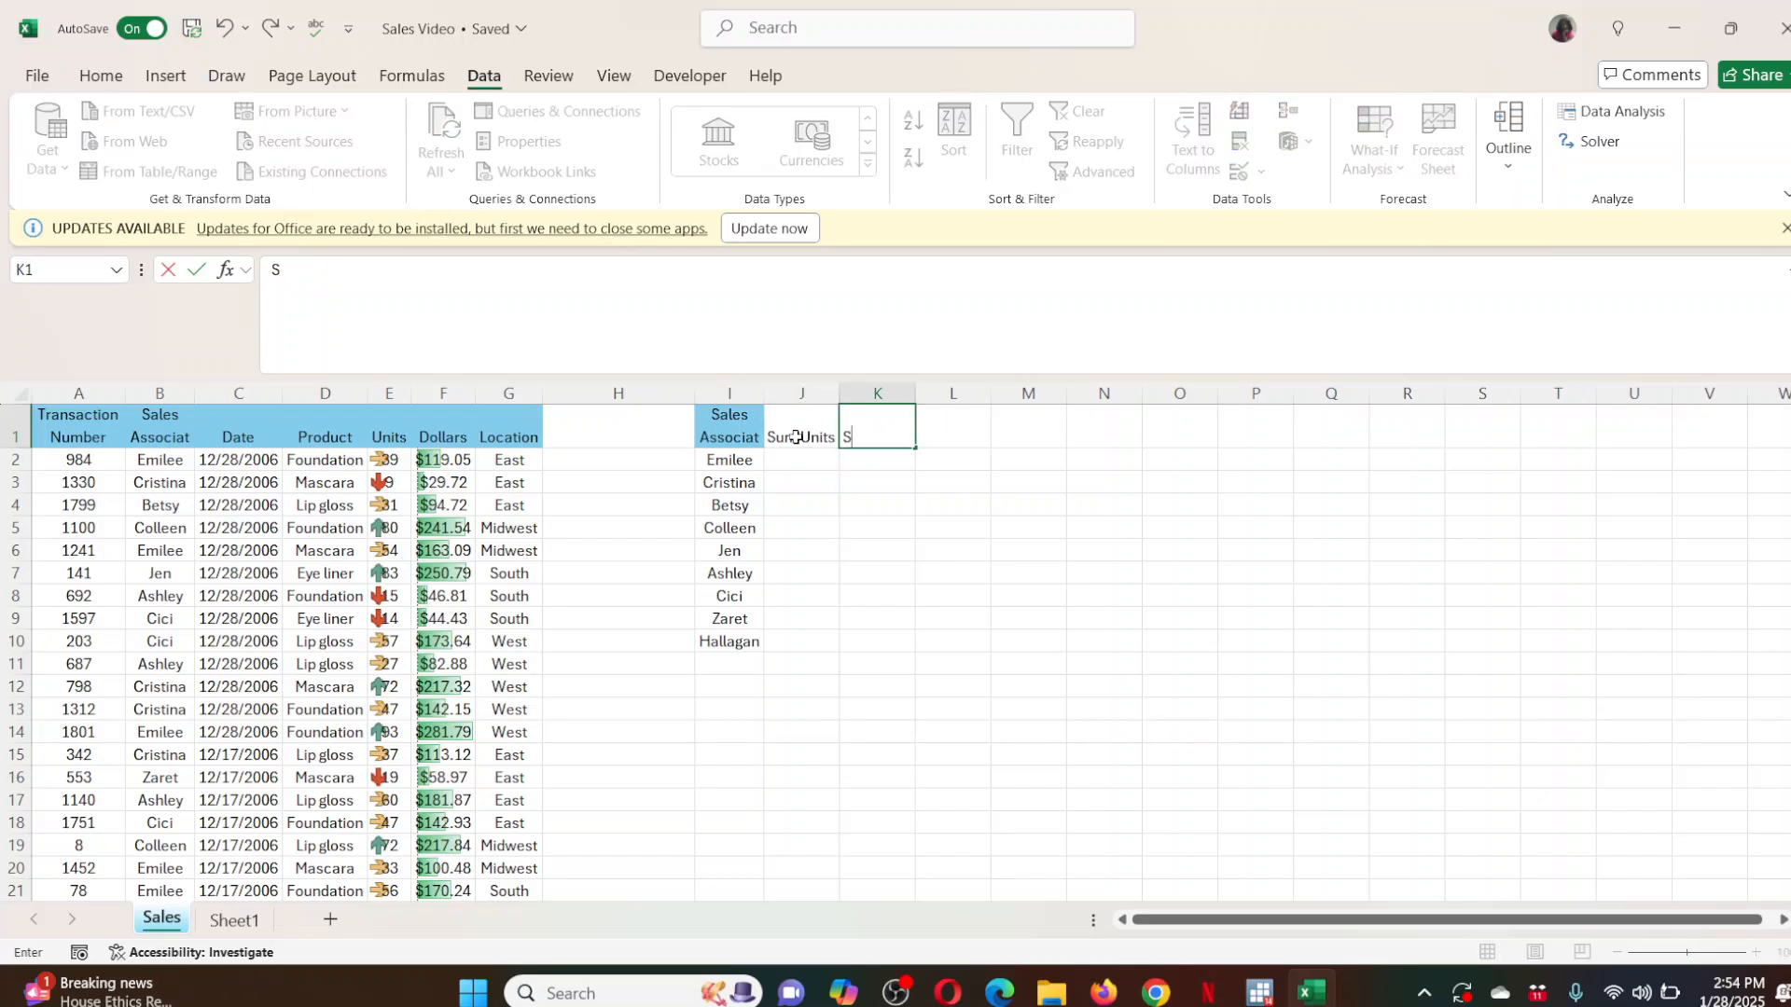
{"action": "type", "text": "um Dollars"}
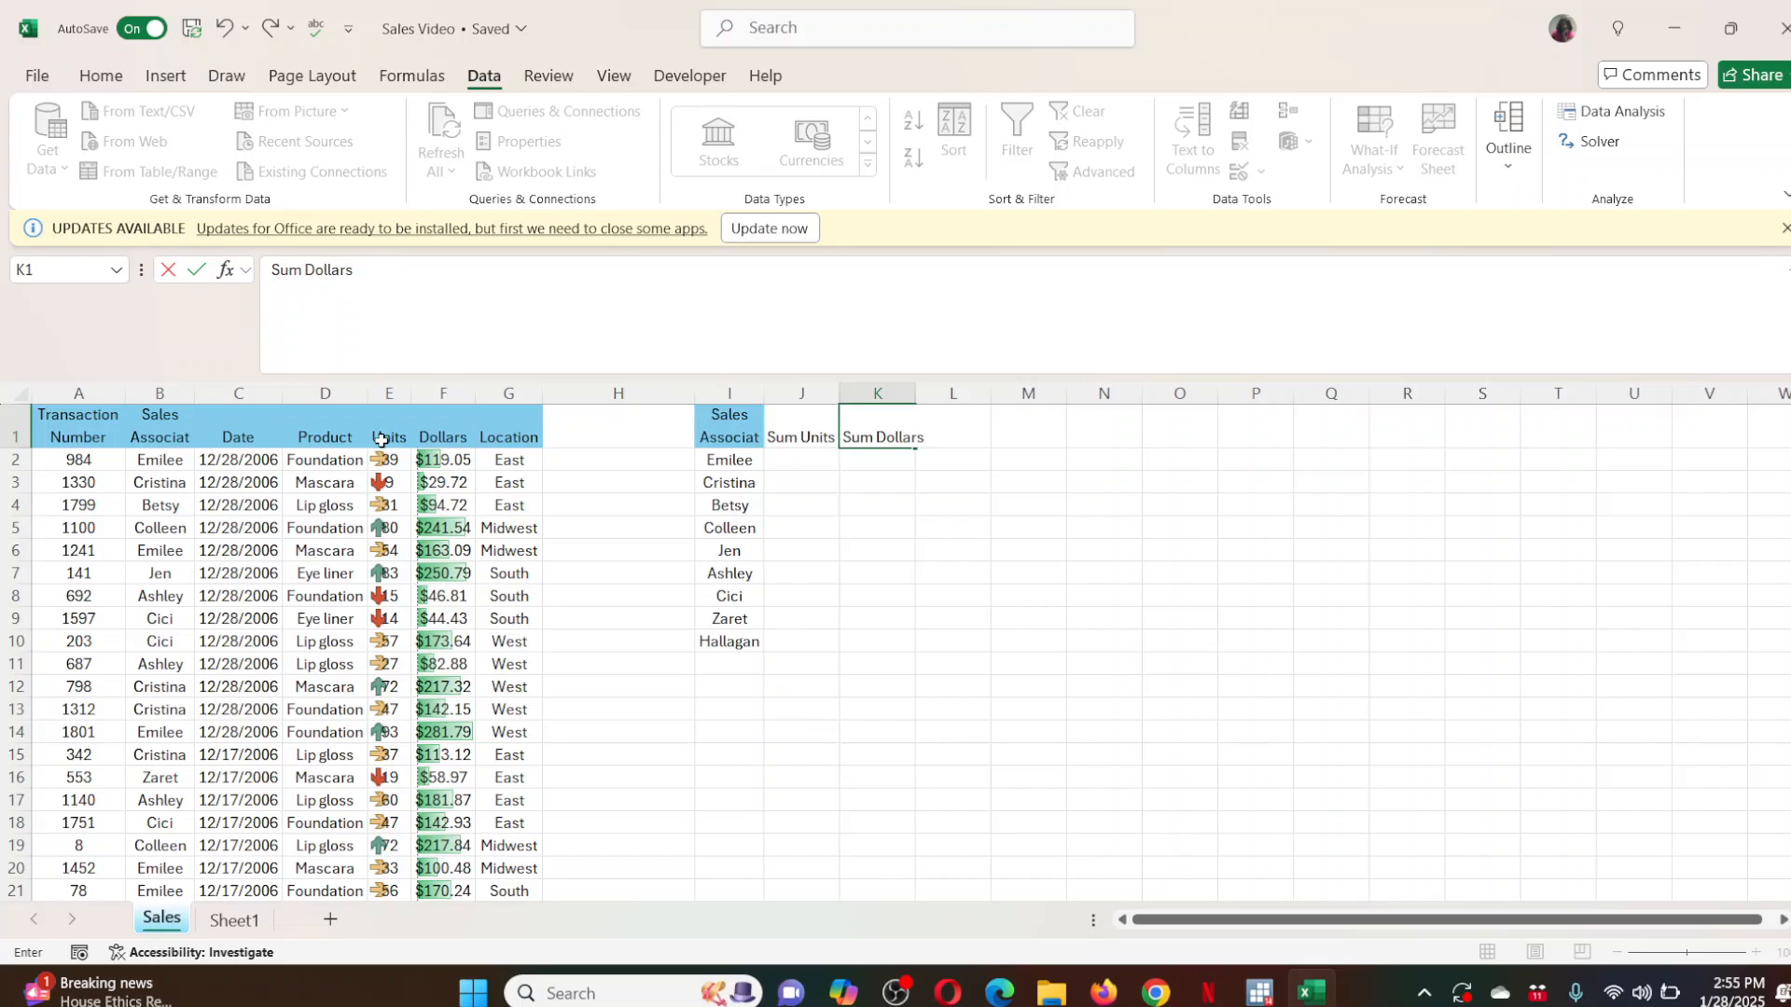
Compare the source Units and Dollars columns with the empty cells under Sum Units and Sum Dollars.
{"action": "left_click", "coordinate": [381, 464]}
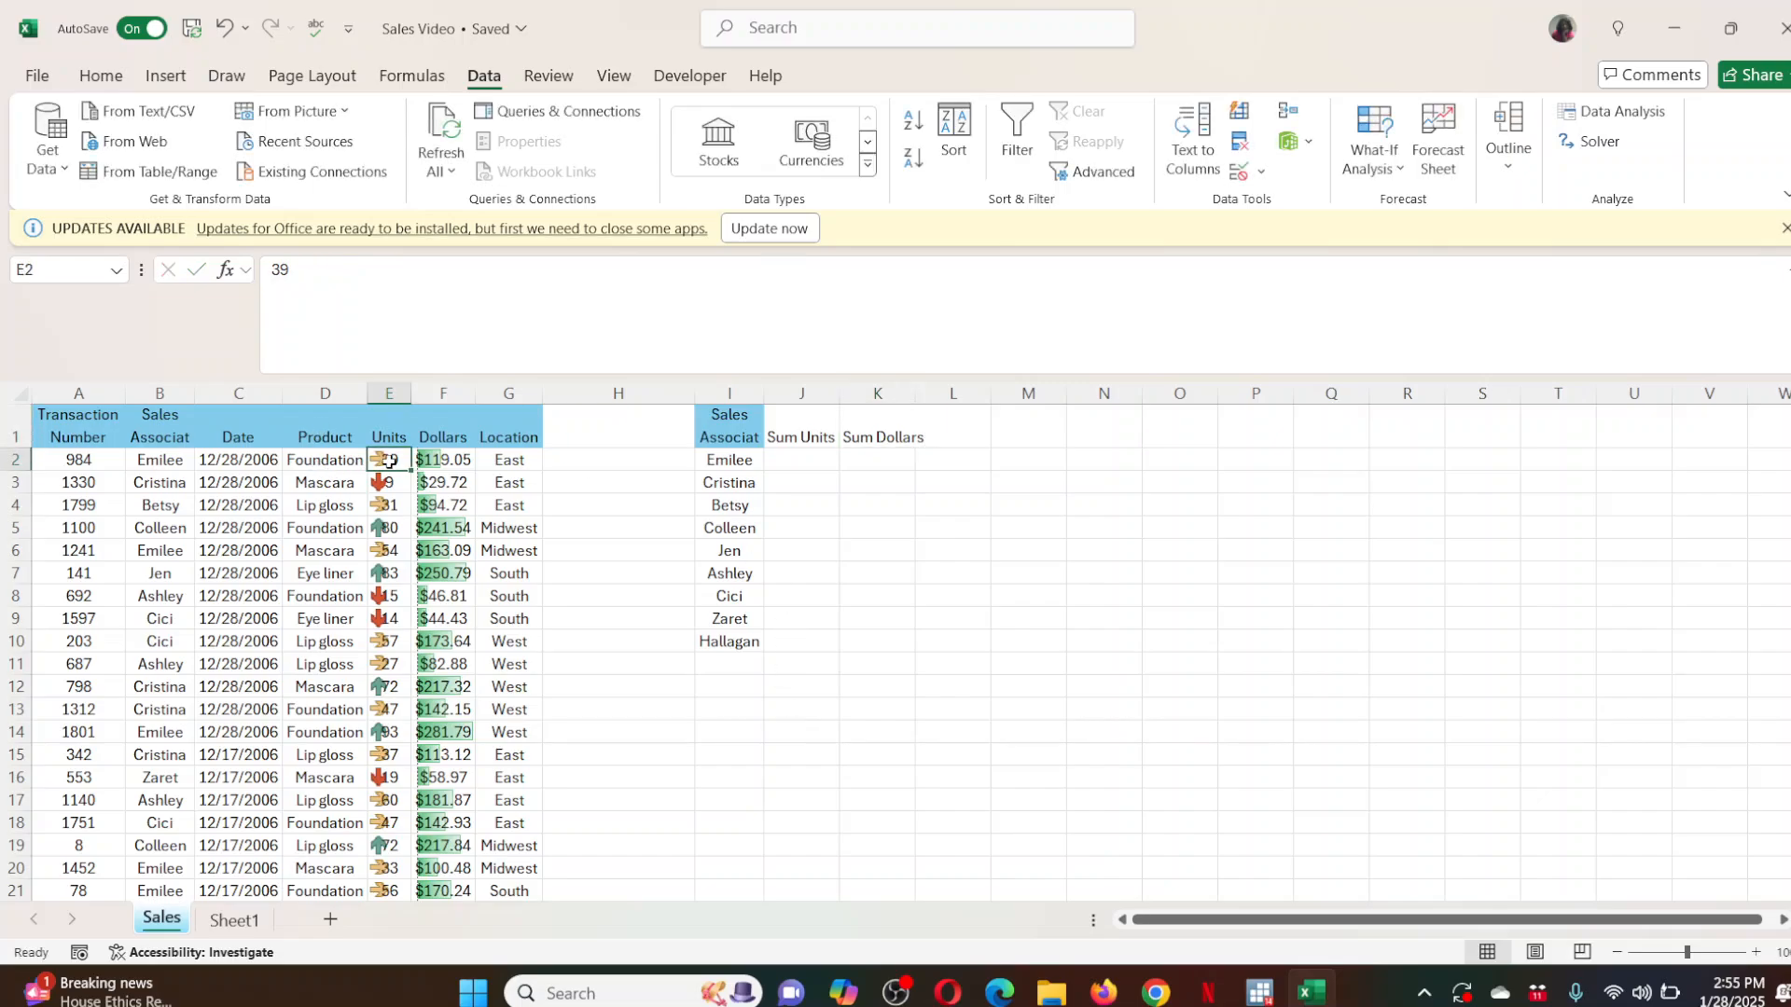
{"action": "left_click", "coordinate": [437, 461]}
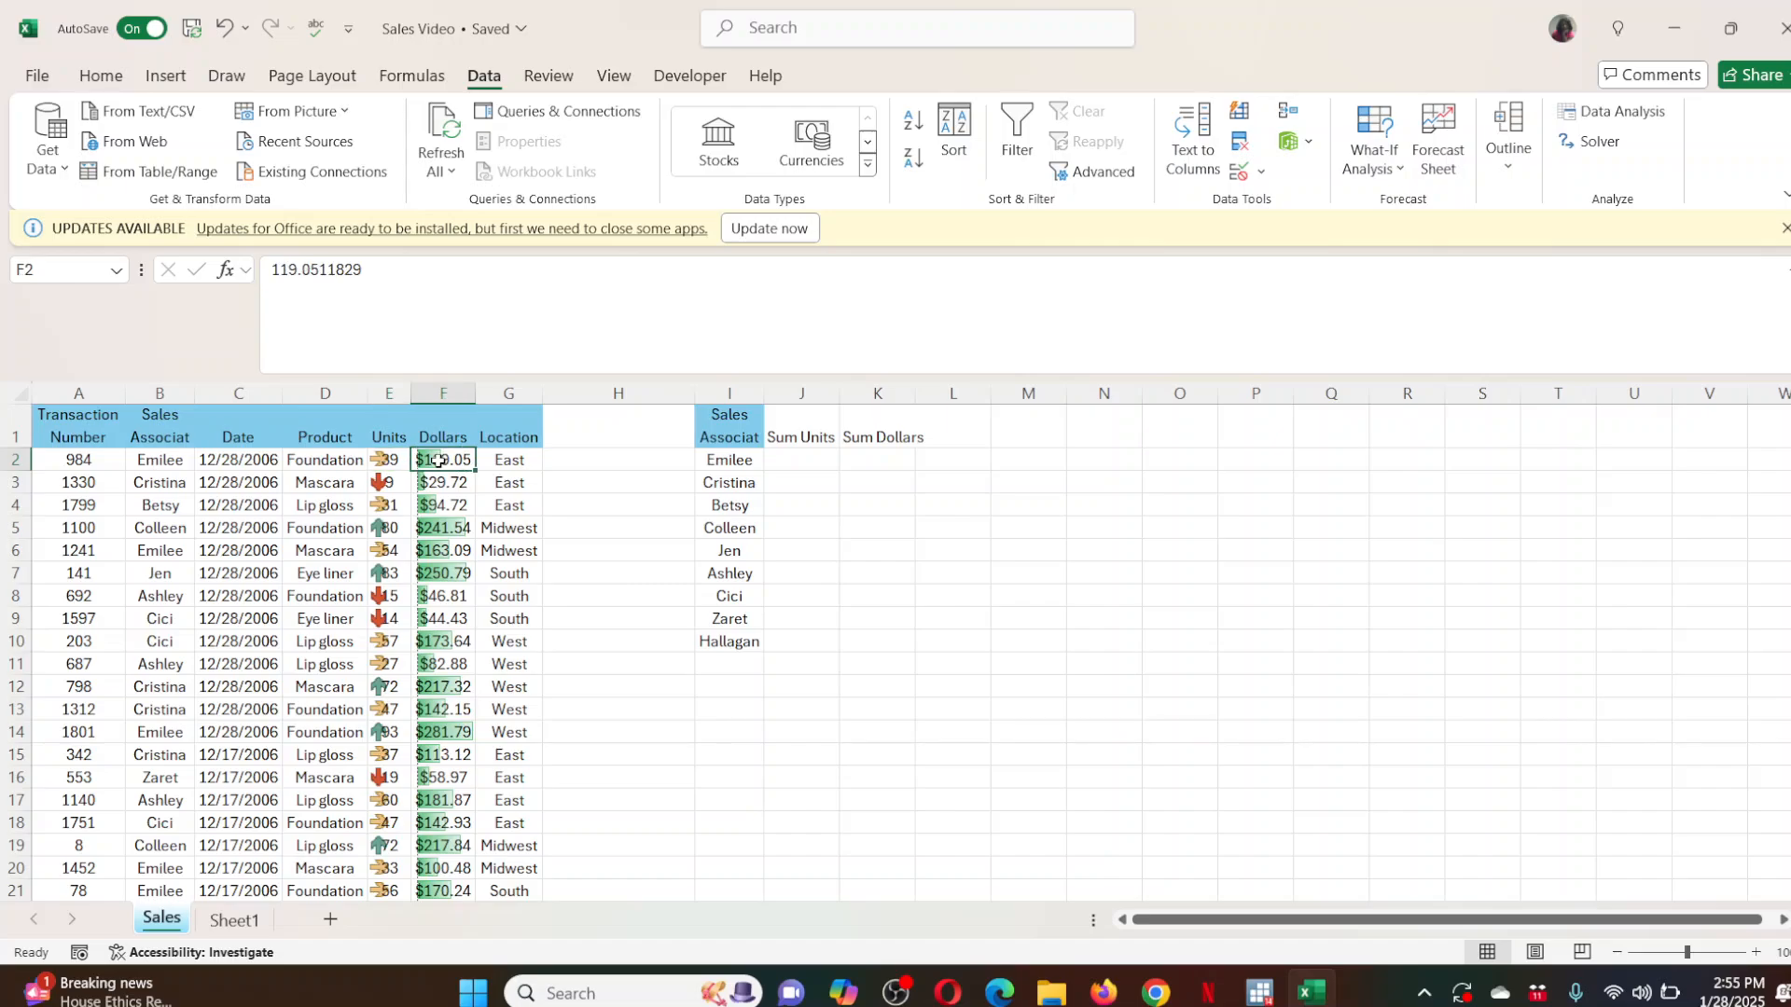
{"action": "left_click", "coordinate": [393, 459]}
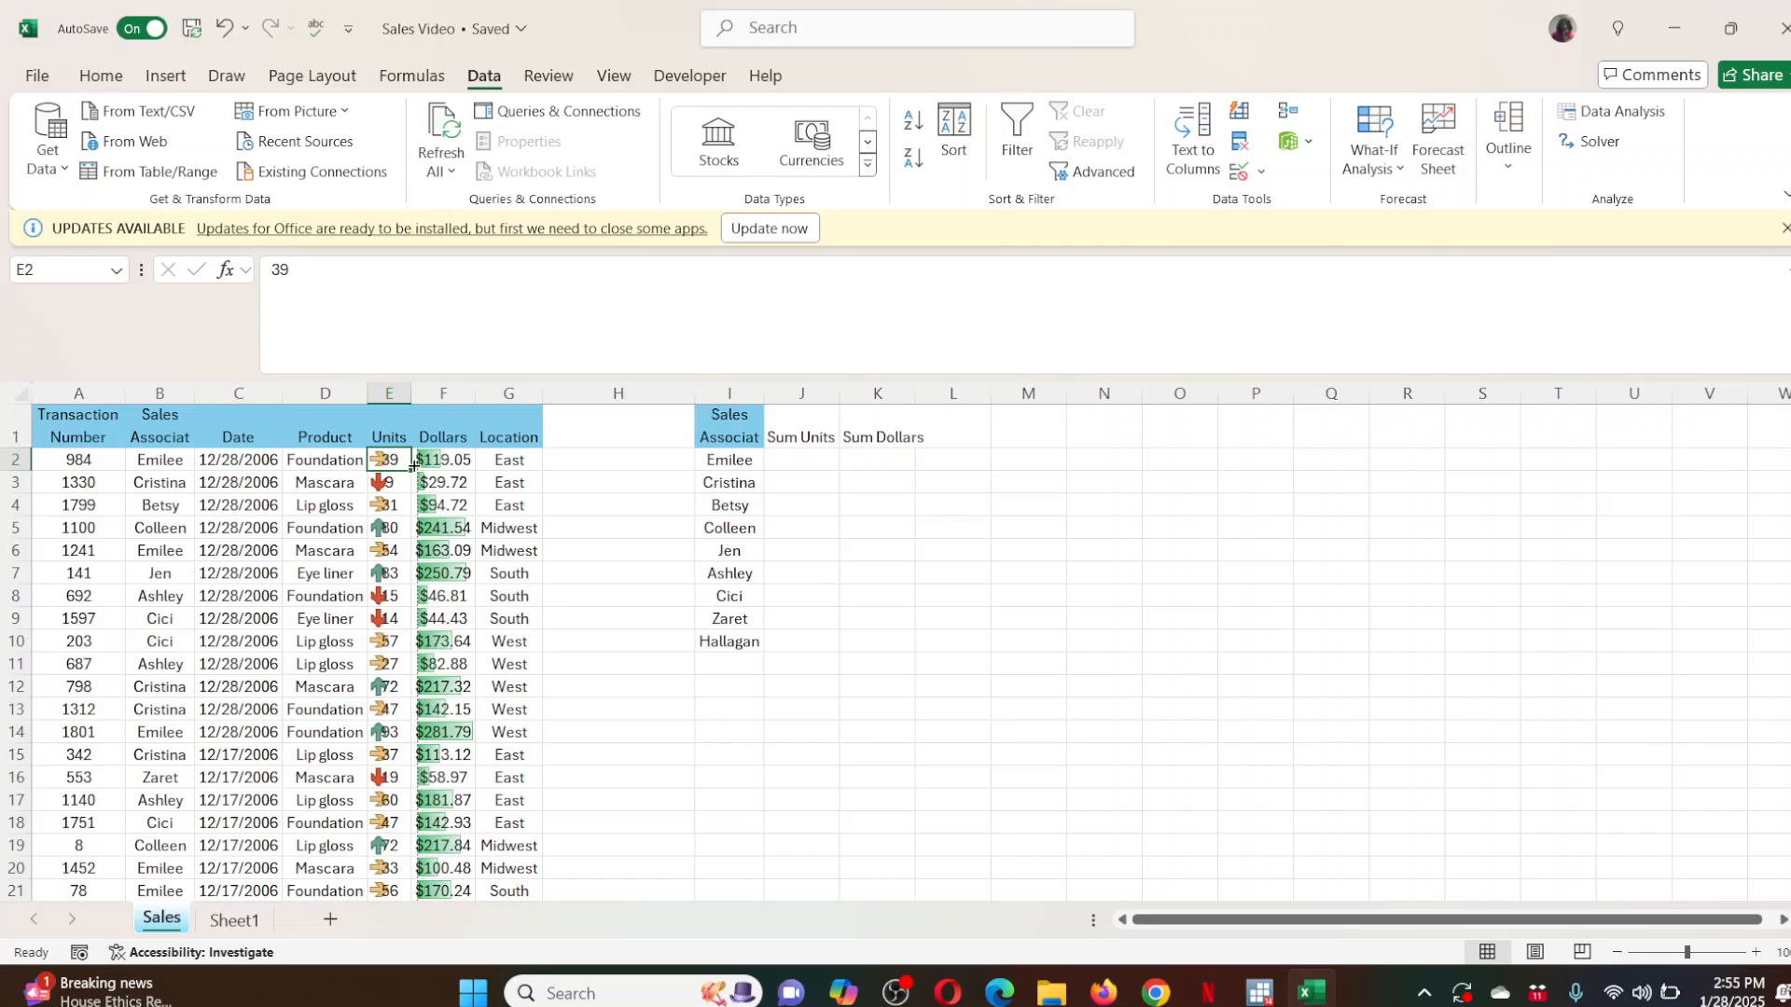
{"action": "left_click", "coordinate": [821, 457]}
{"action": "left_click", "coordinate": [867, 457]}
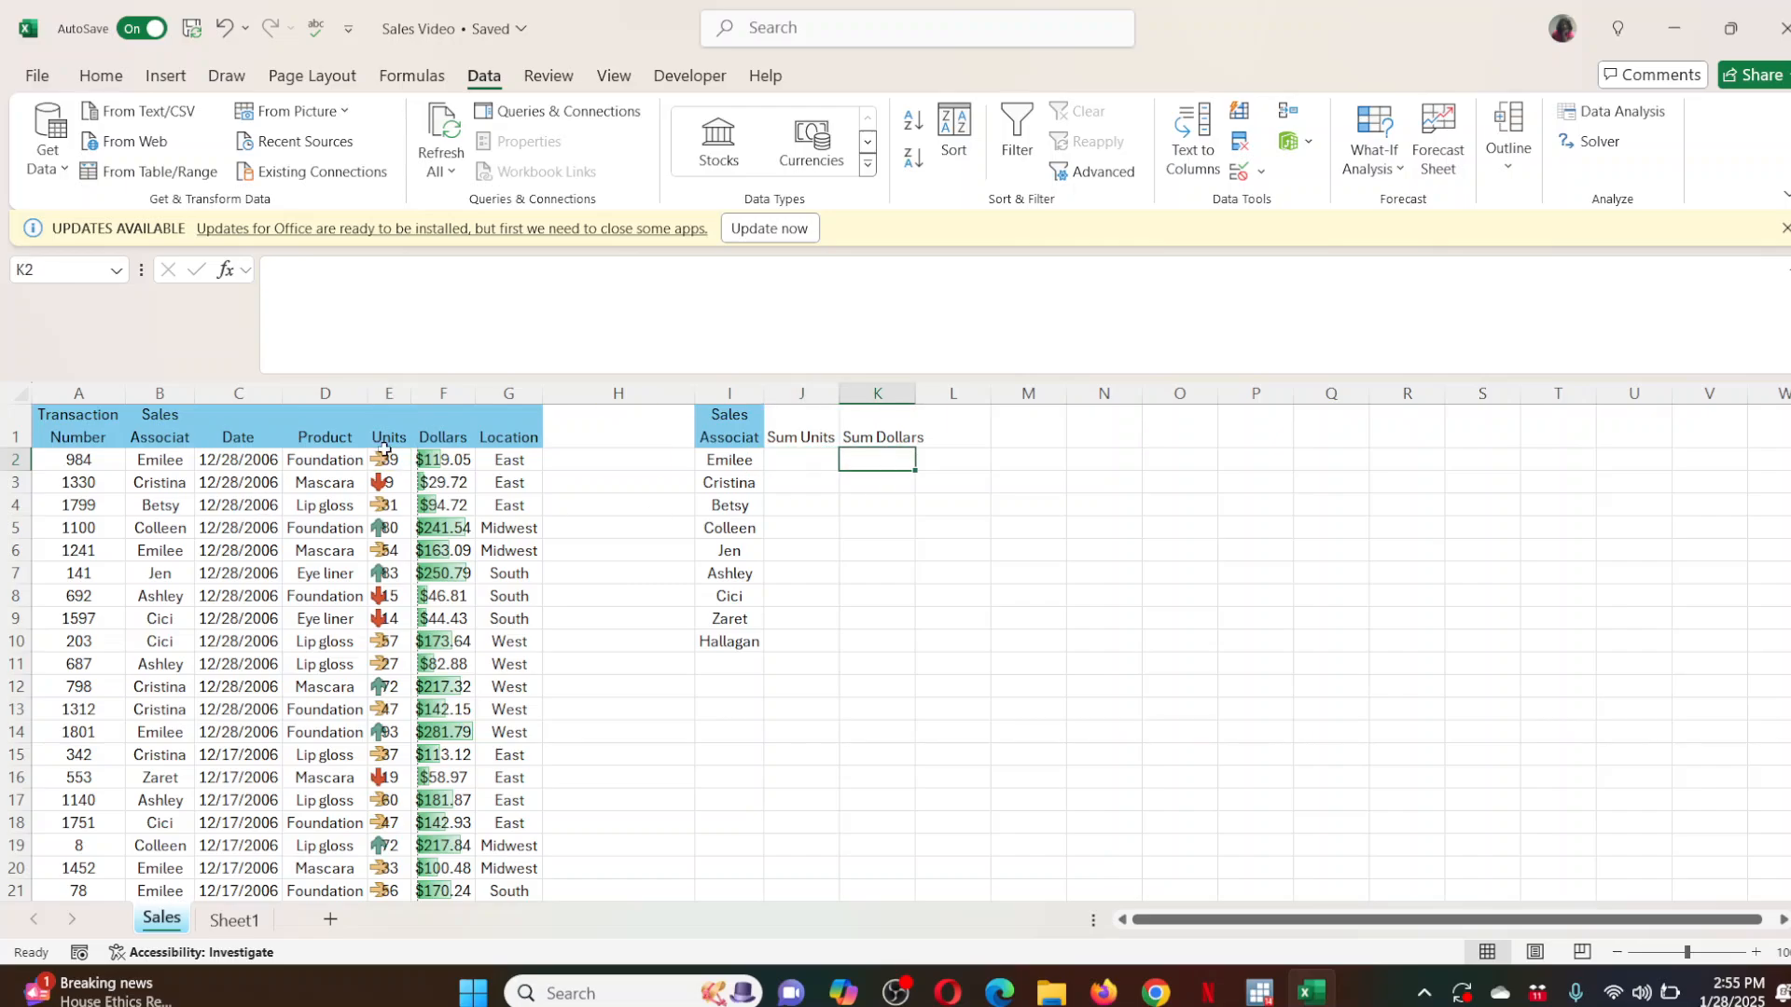
{"action": "left_click", "coordinate": [400, 388]}
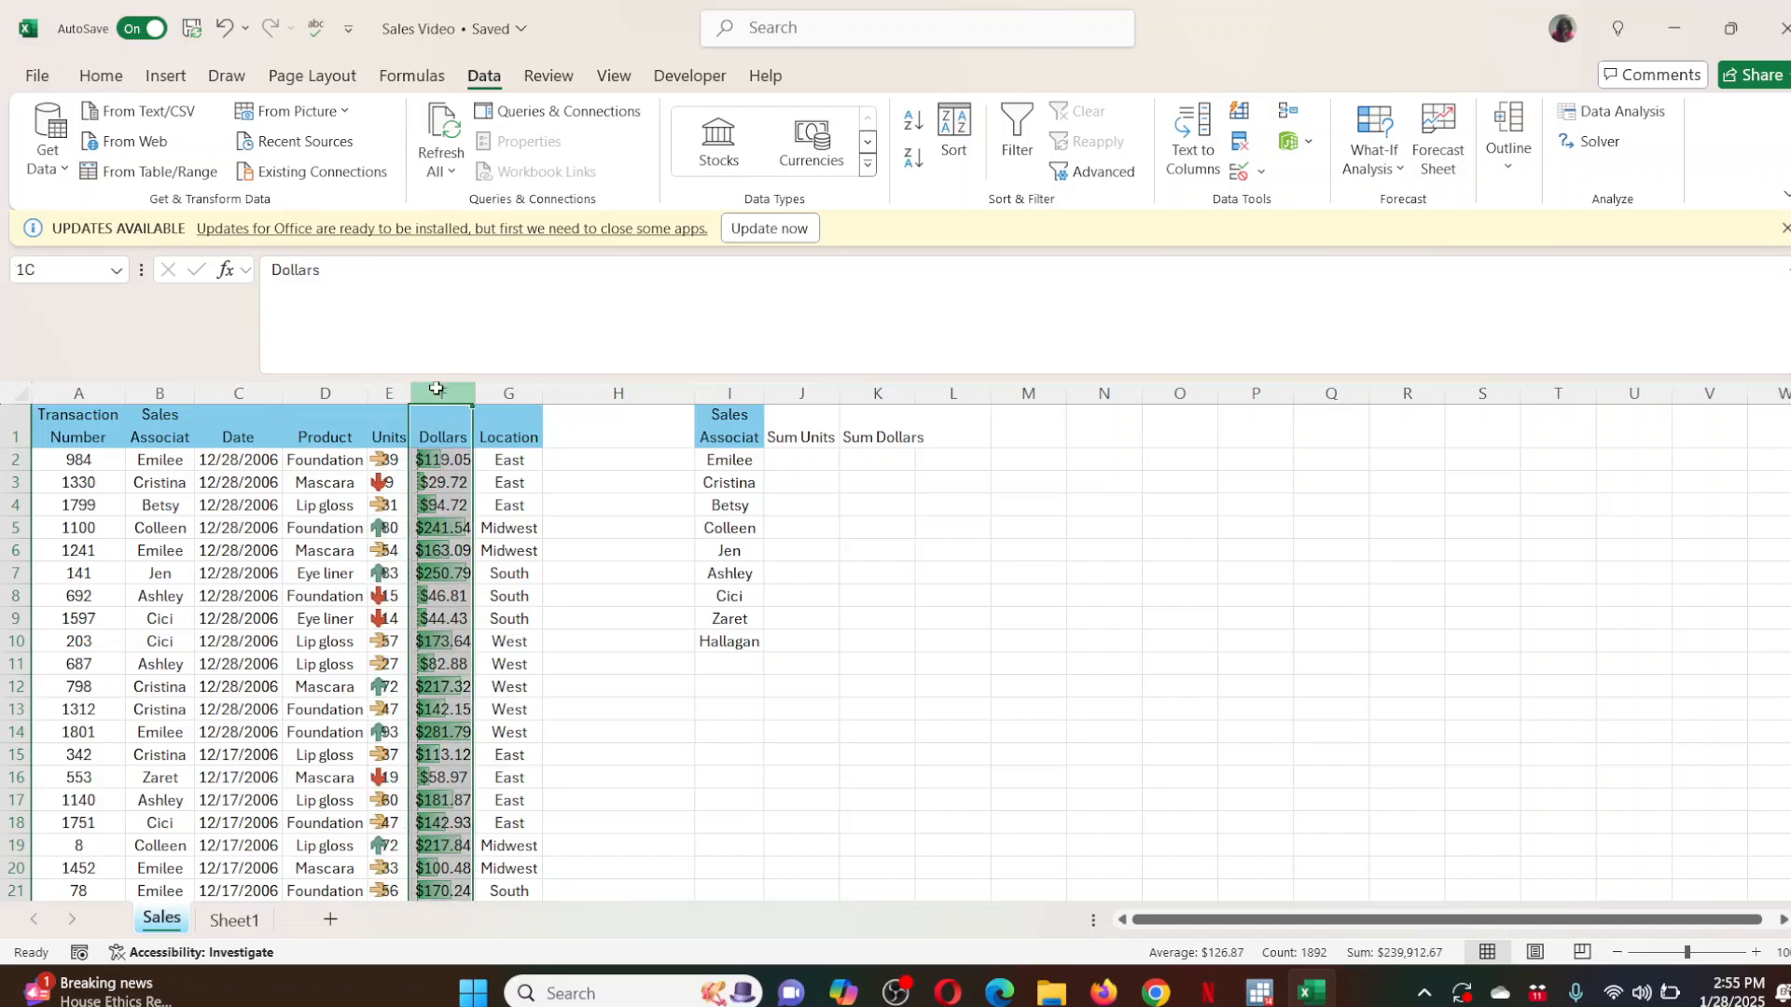
{"action": "left_click", "coordinate": [424, 389]}
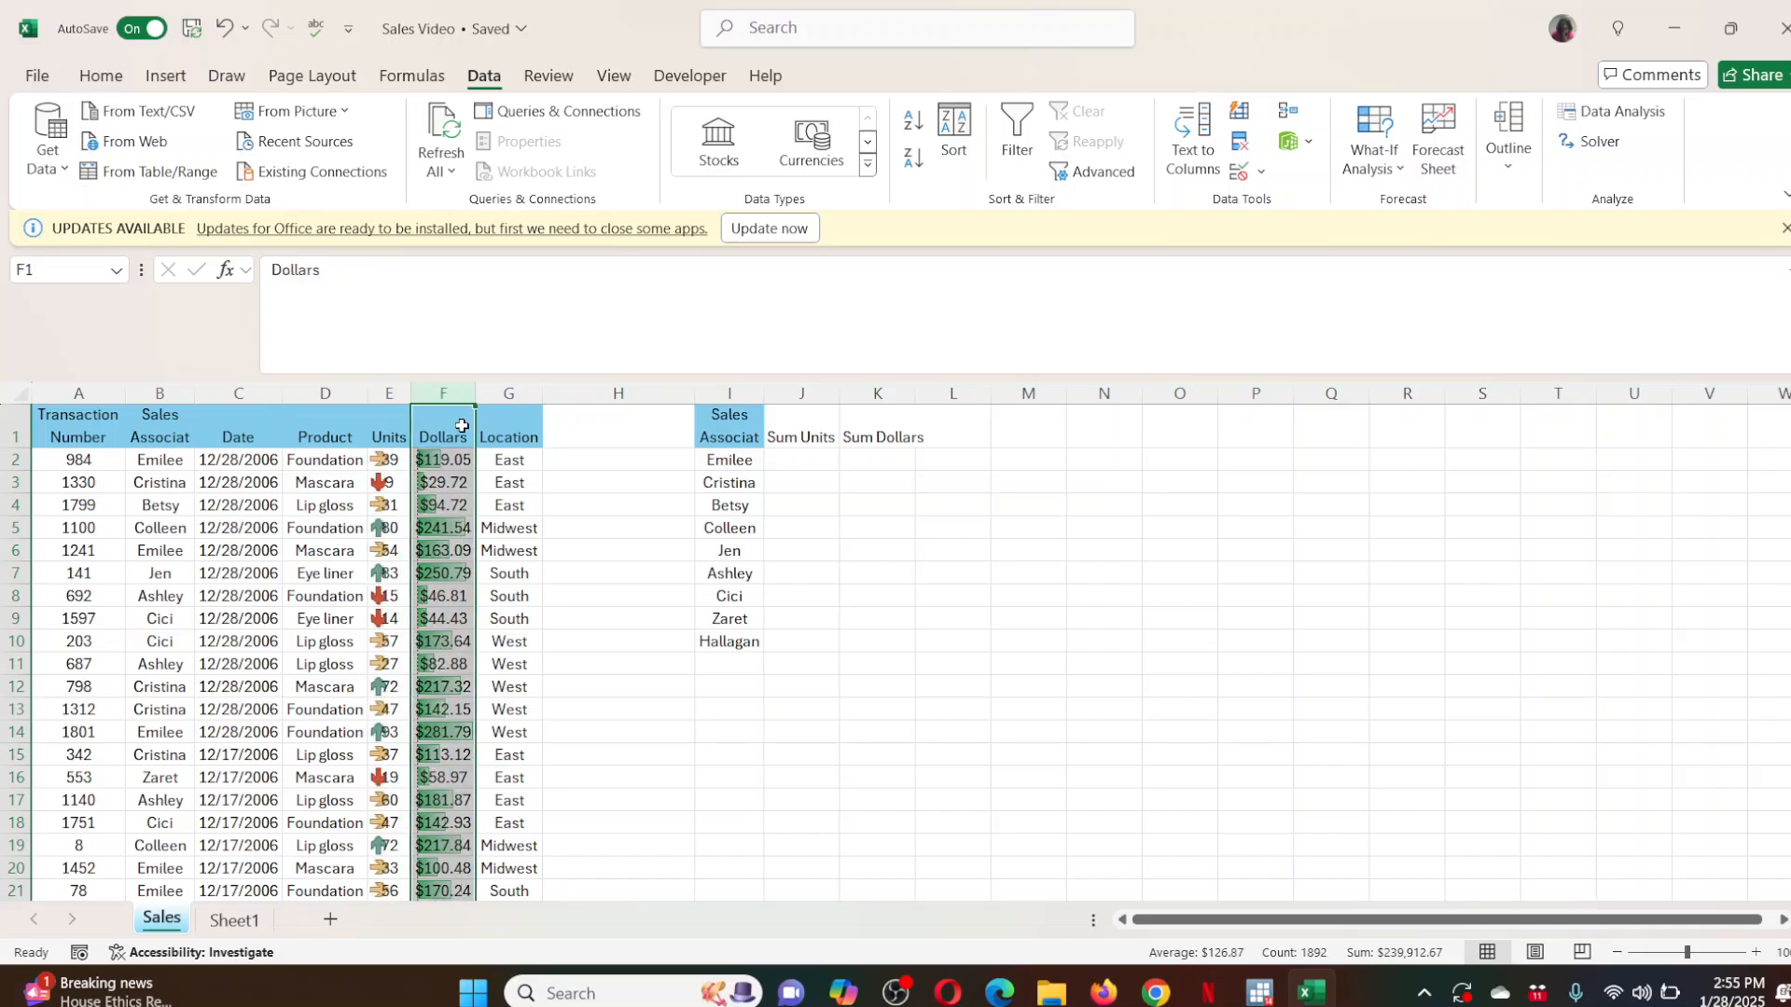
{"action": "left_click", "coordinate": [825, 458]}
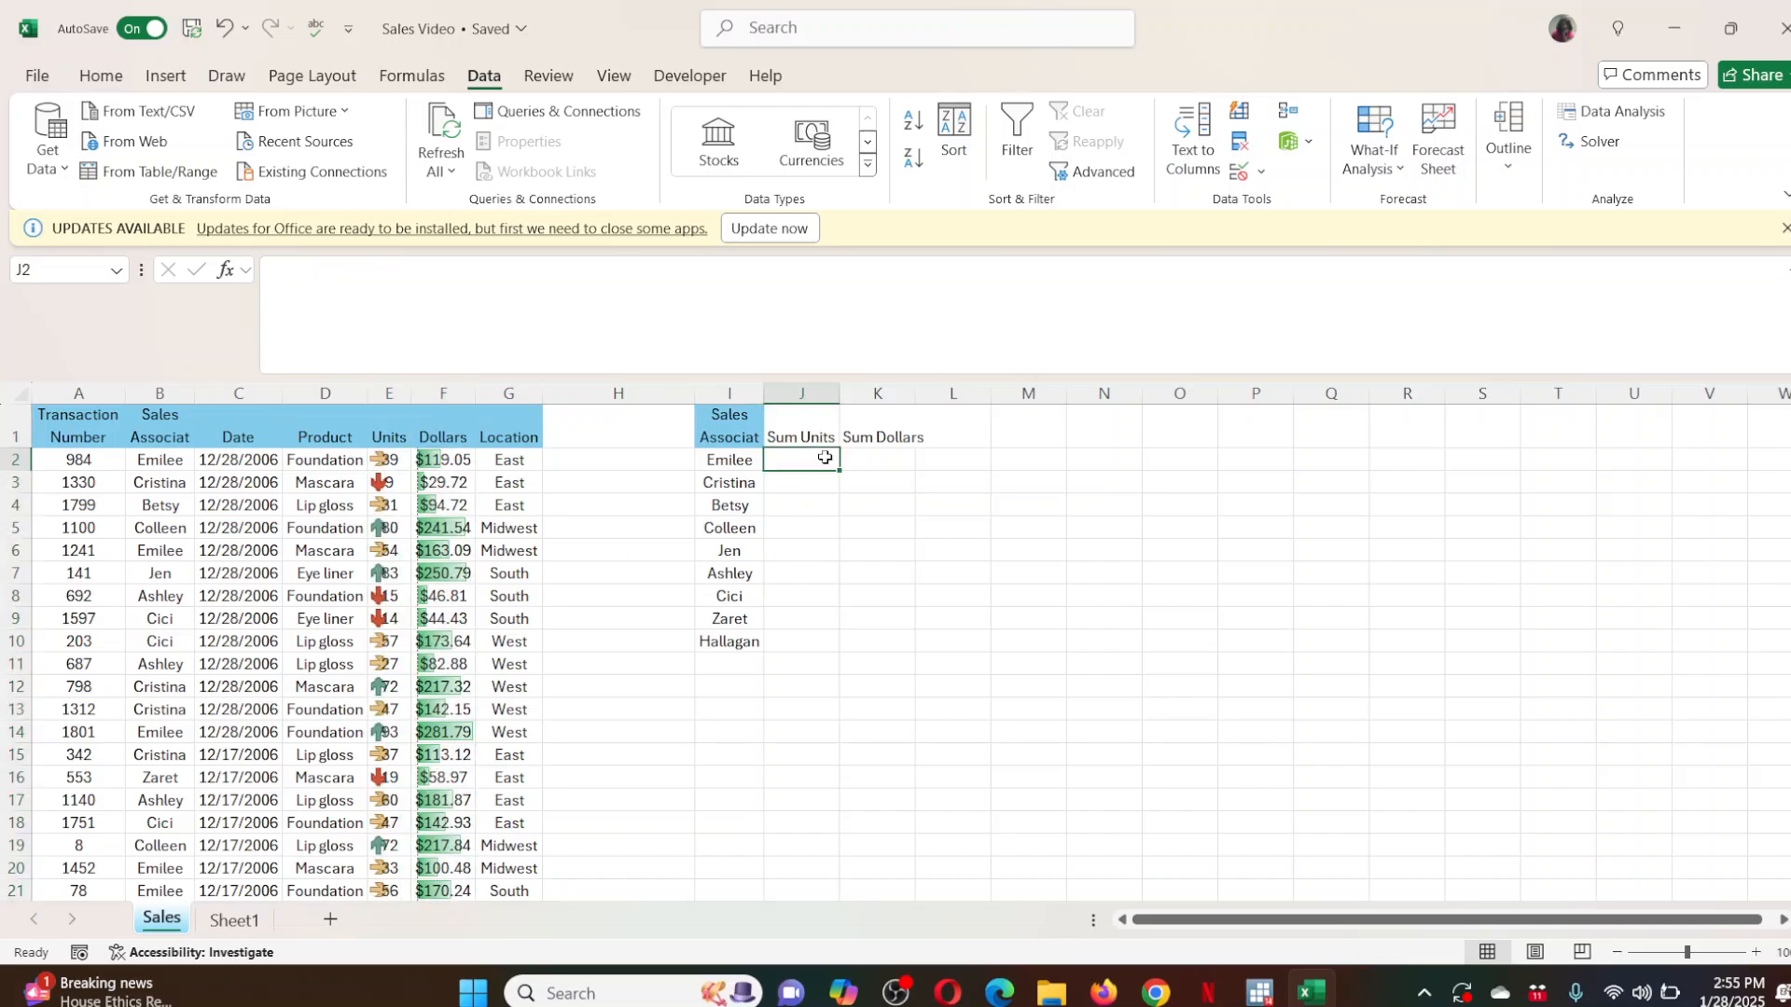
{"action": "left_click", "coordinate": [873, 458]}
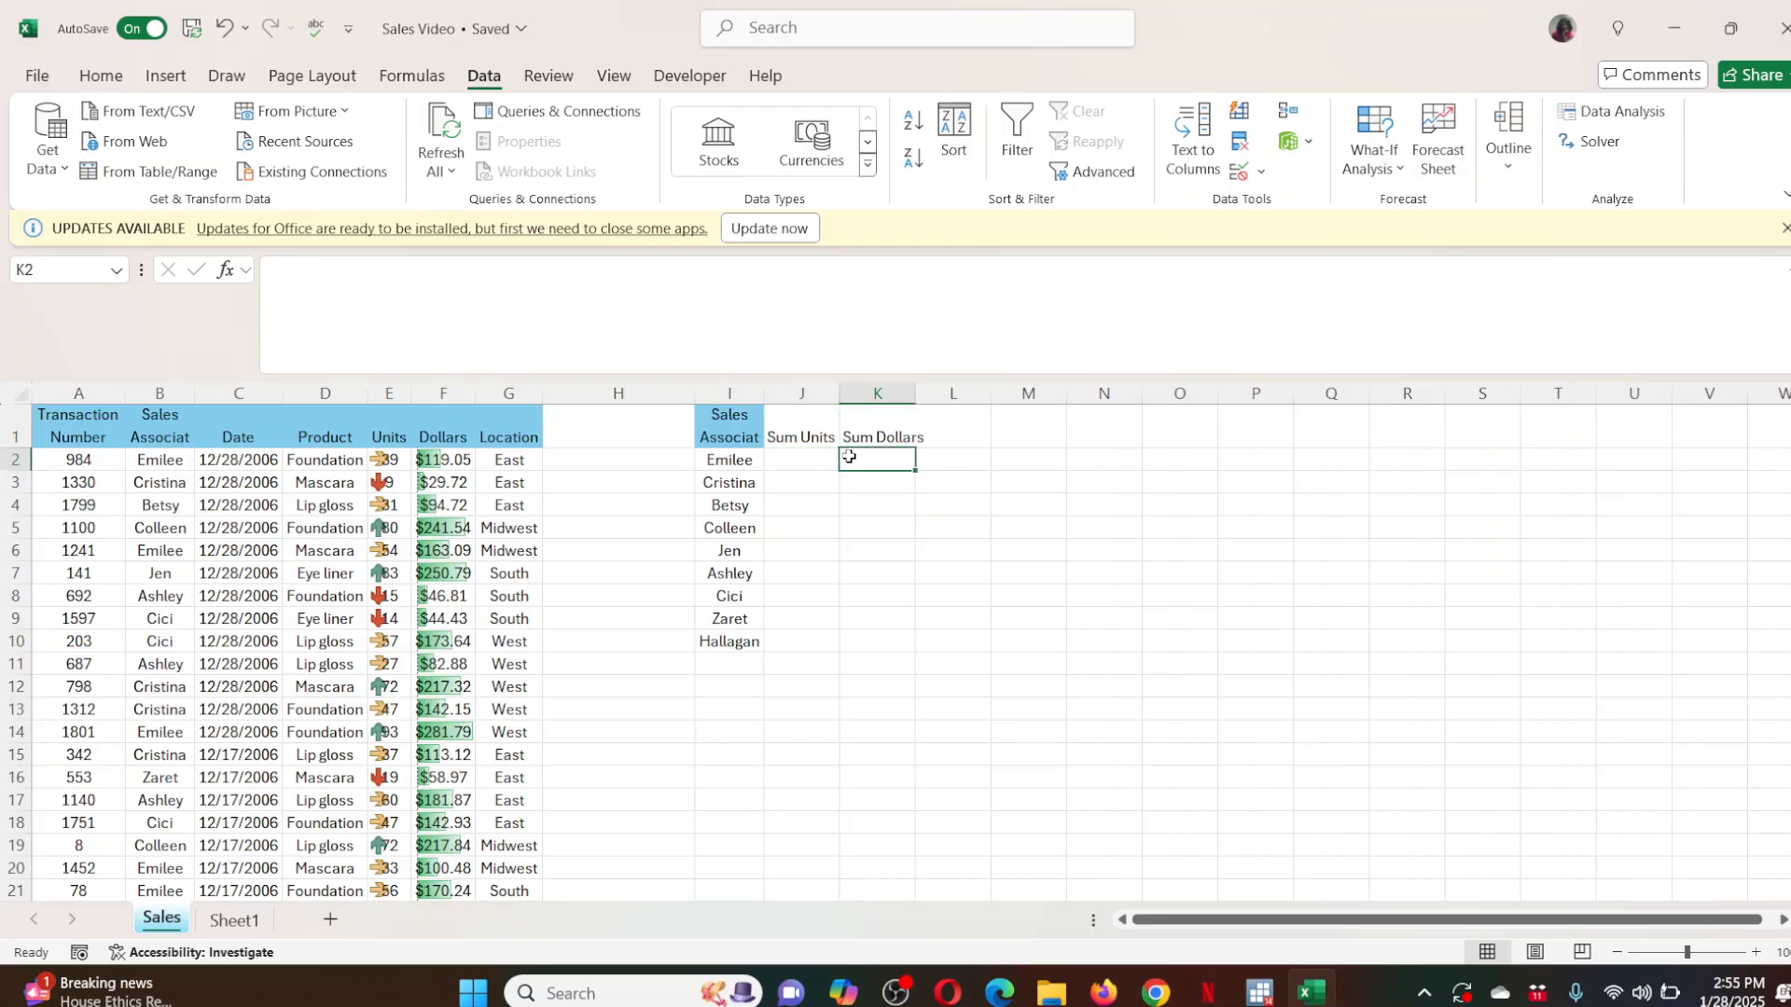
{"action": "left_click", "coordinate": [830, 457]}
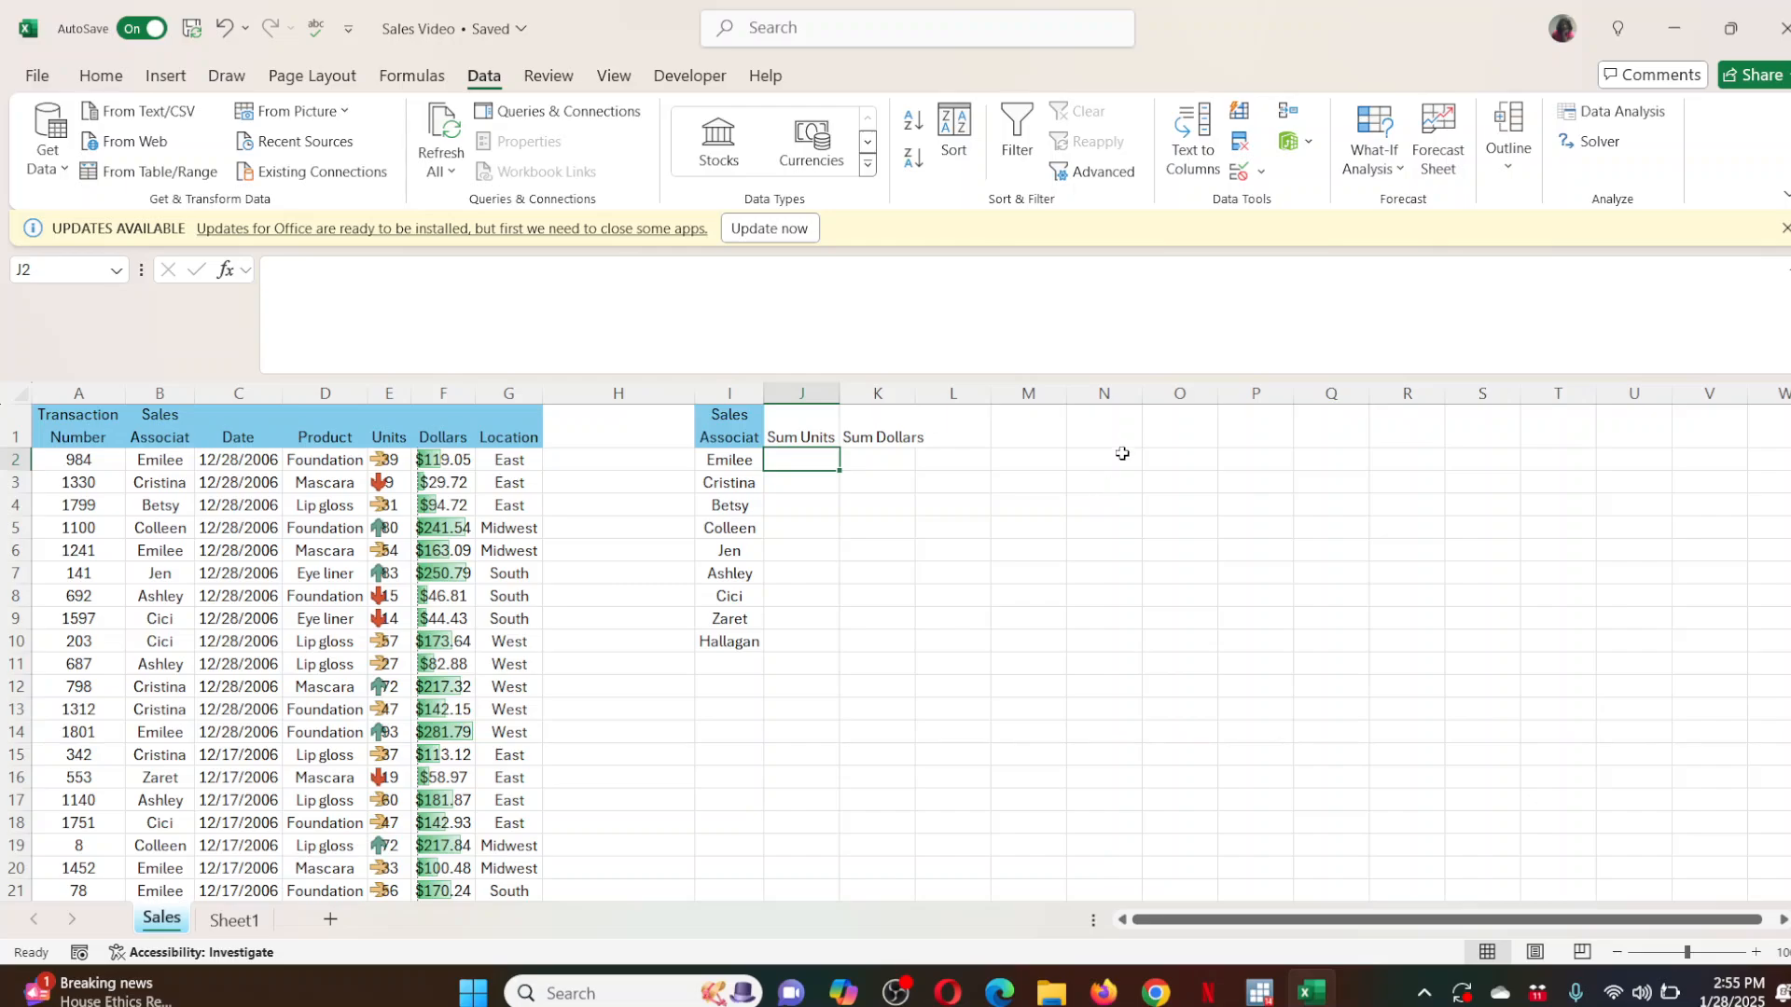
Label cell N1 Totals and sum the whole Dollars column F in O1 with =SUM(F:F).
{"action": "left_click", "coordinate": [1078, 431]}
{"action": "type", "text": "Total"}
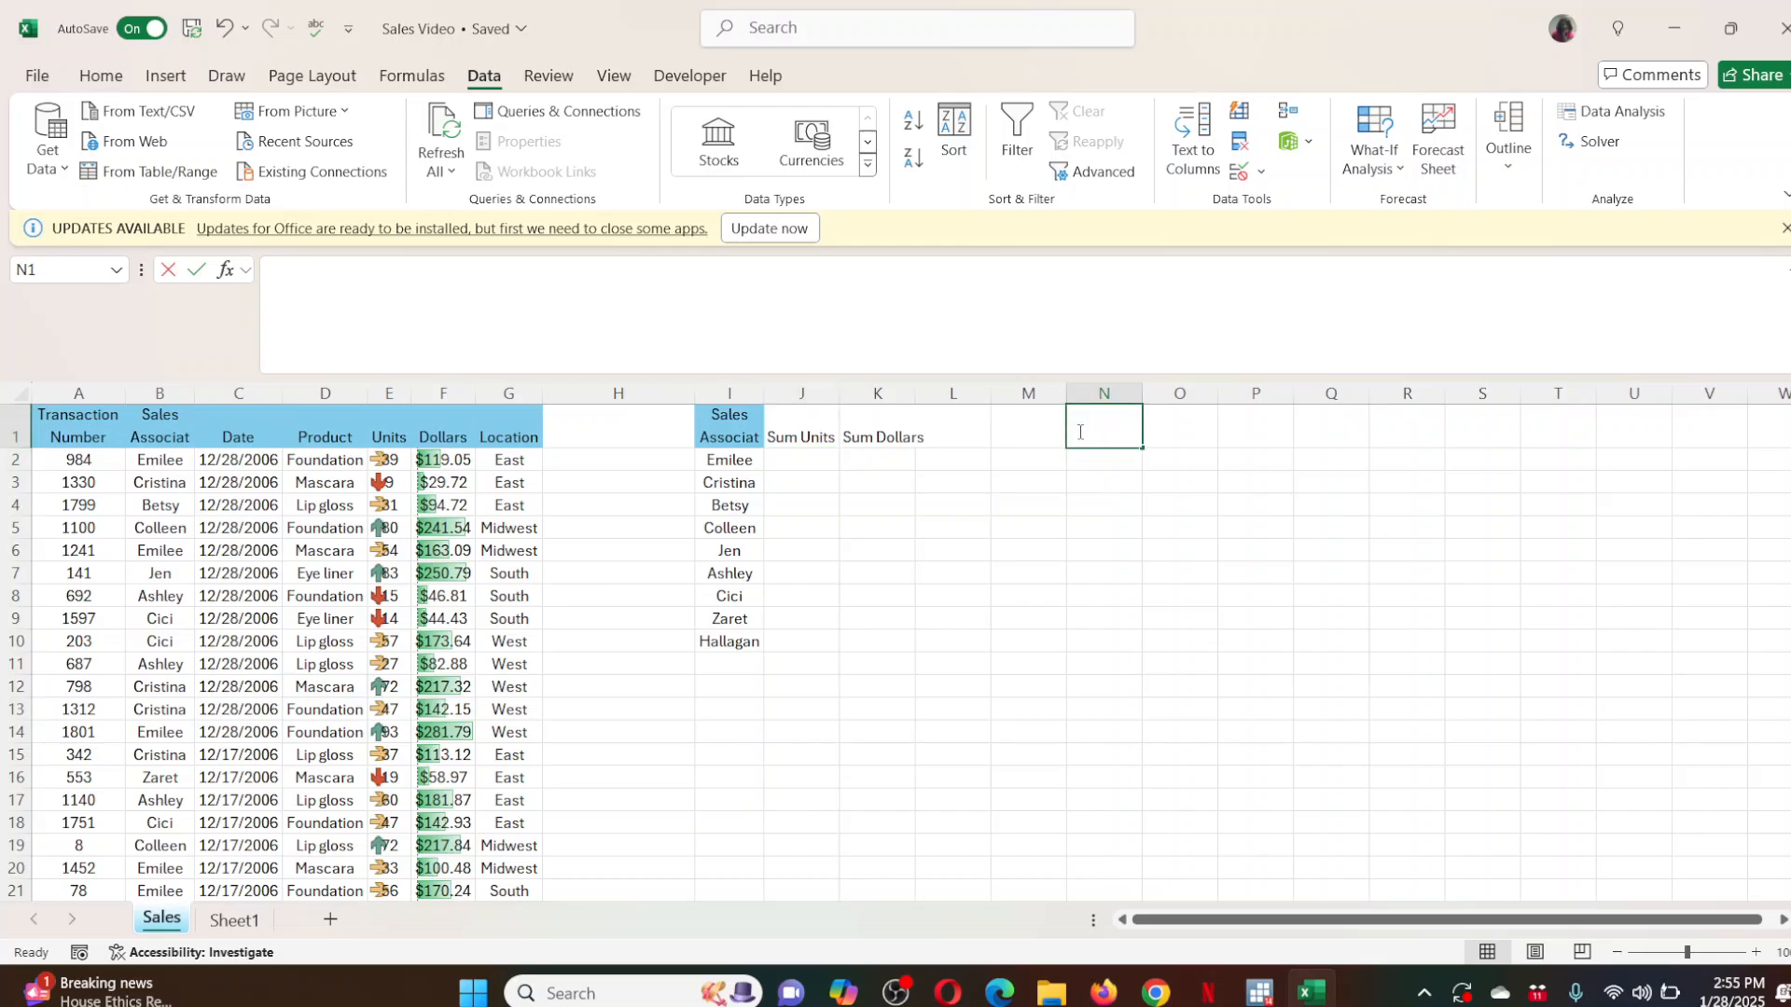
{"action": "type", "text": "s"}
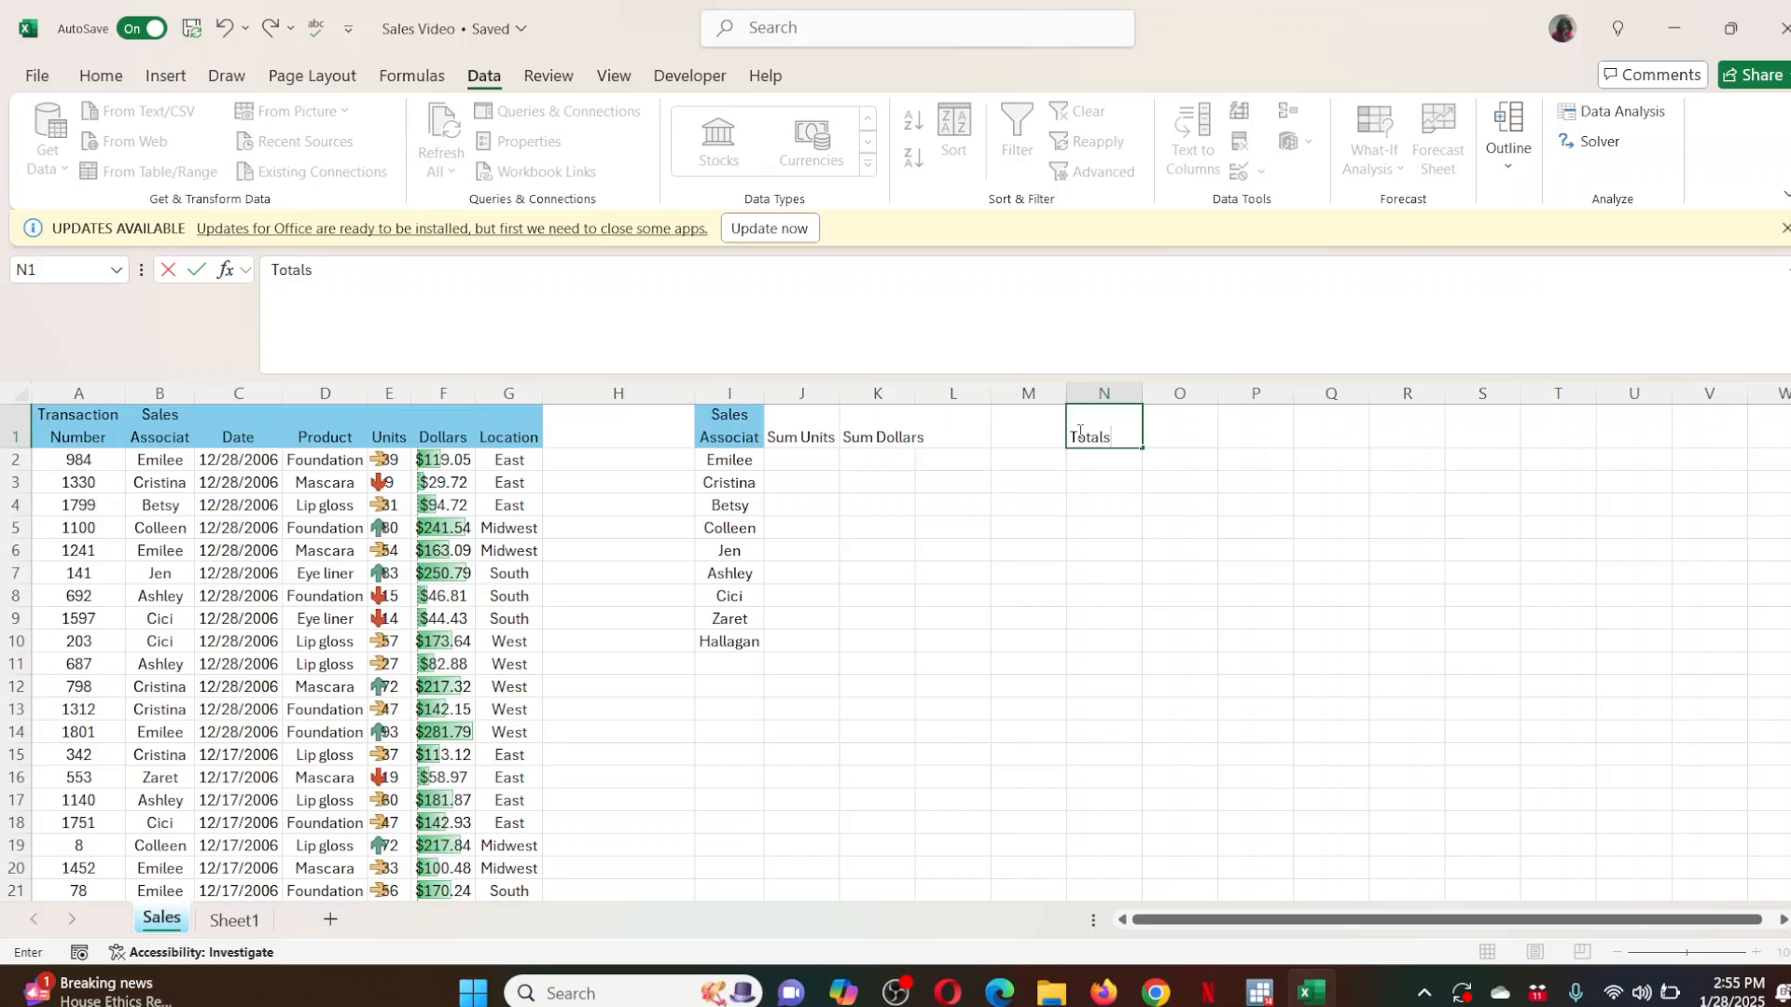
{"action": "left_click", "coordinate": [1180, 436]}
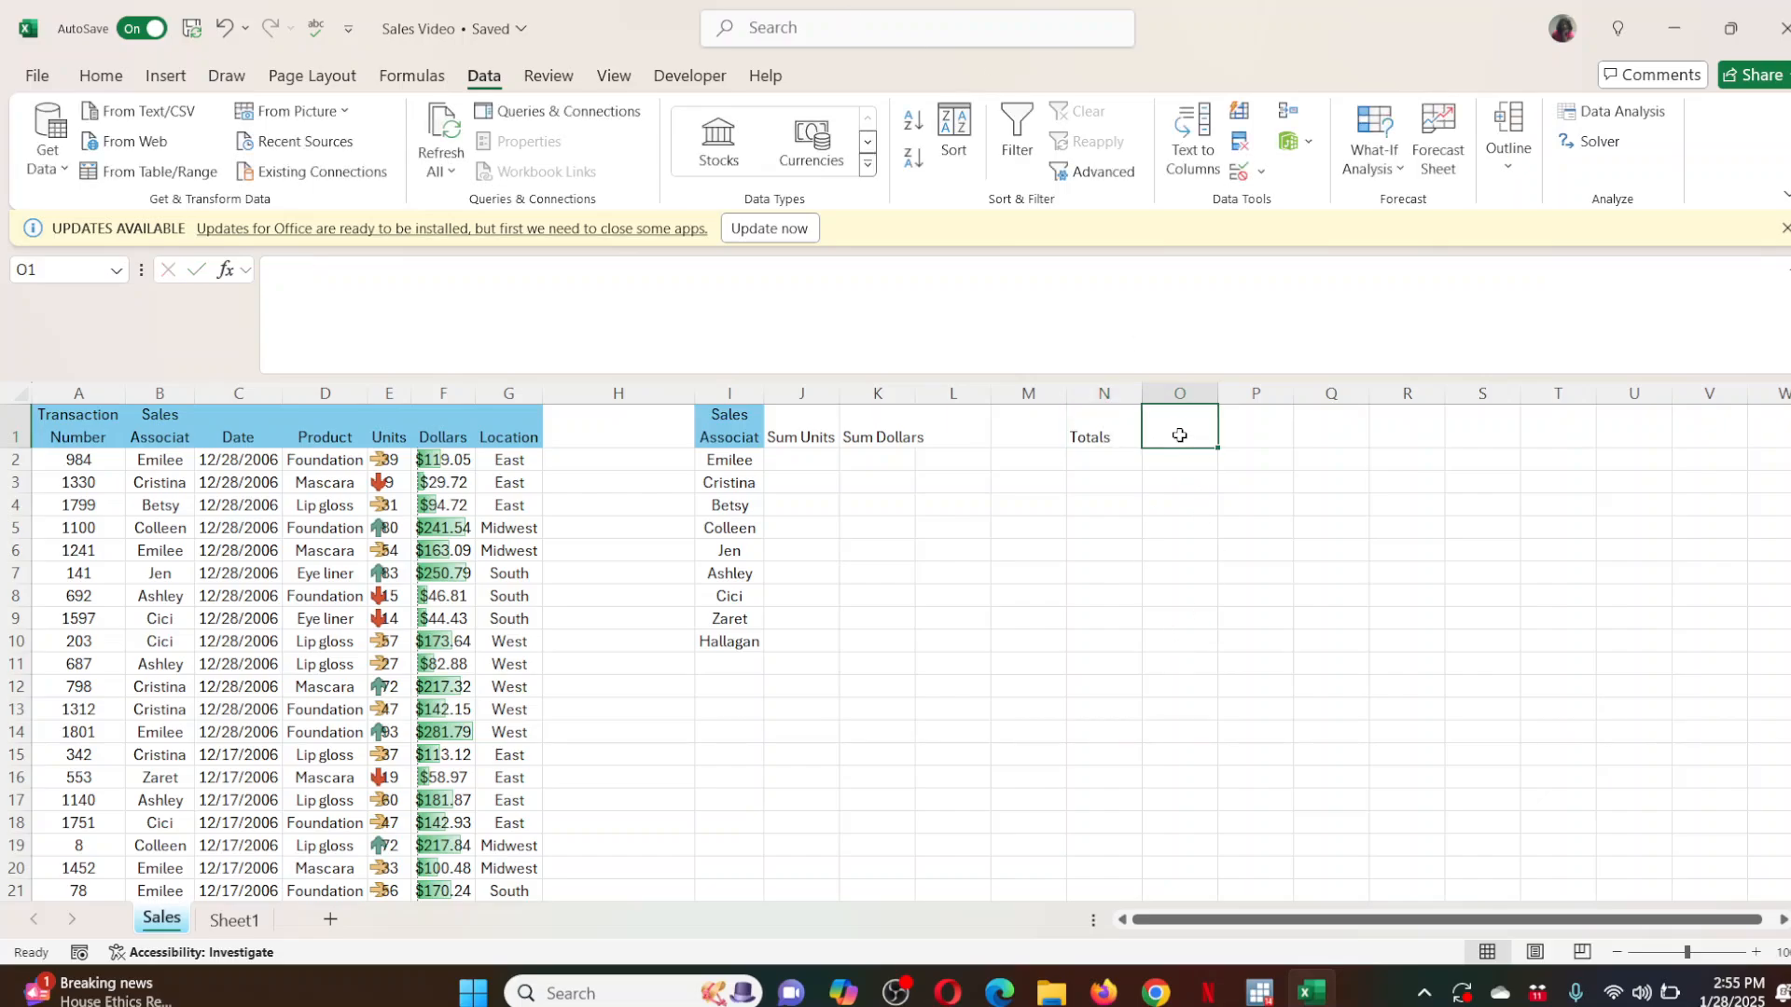
{"action": "type", "text": "=sum("}
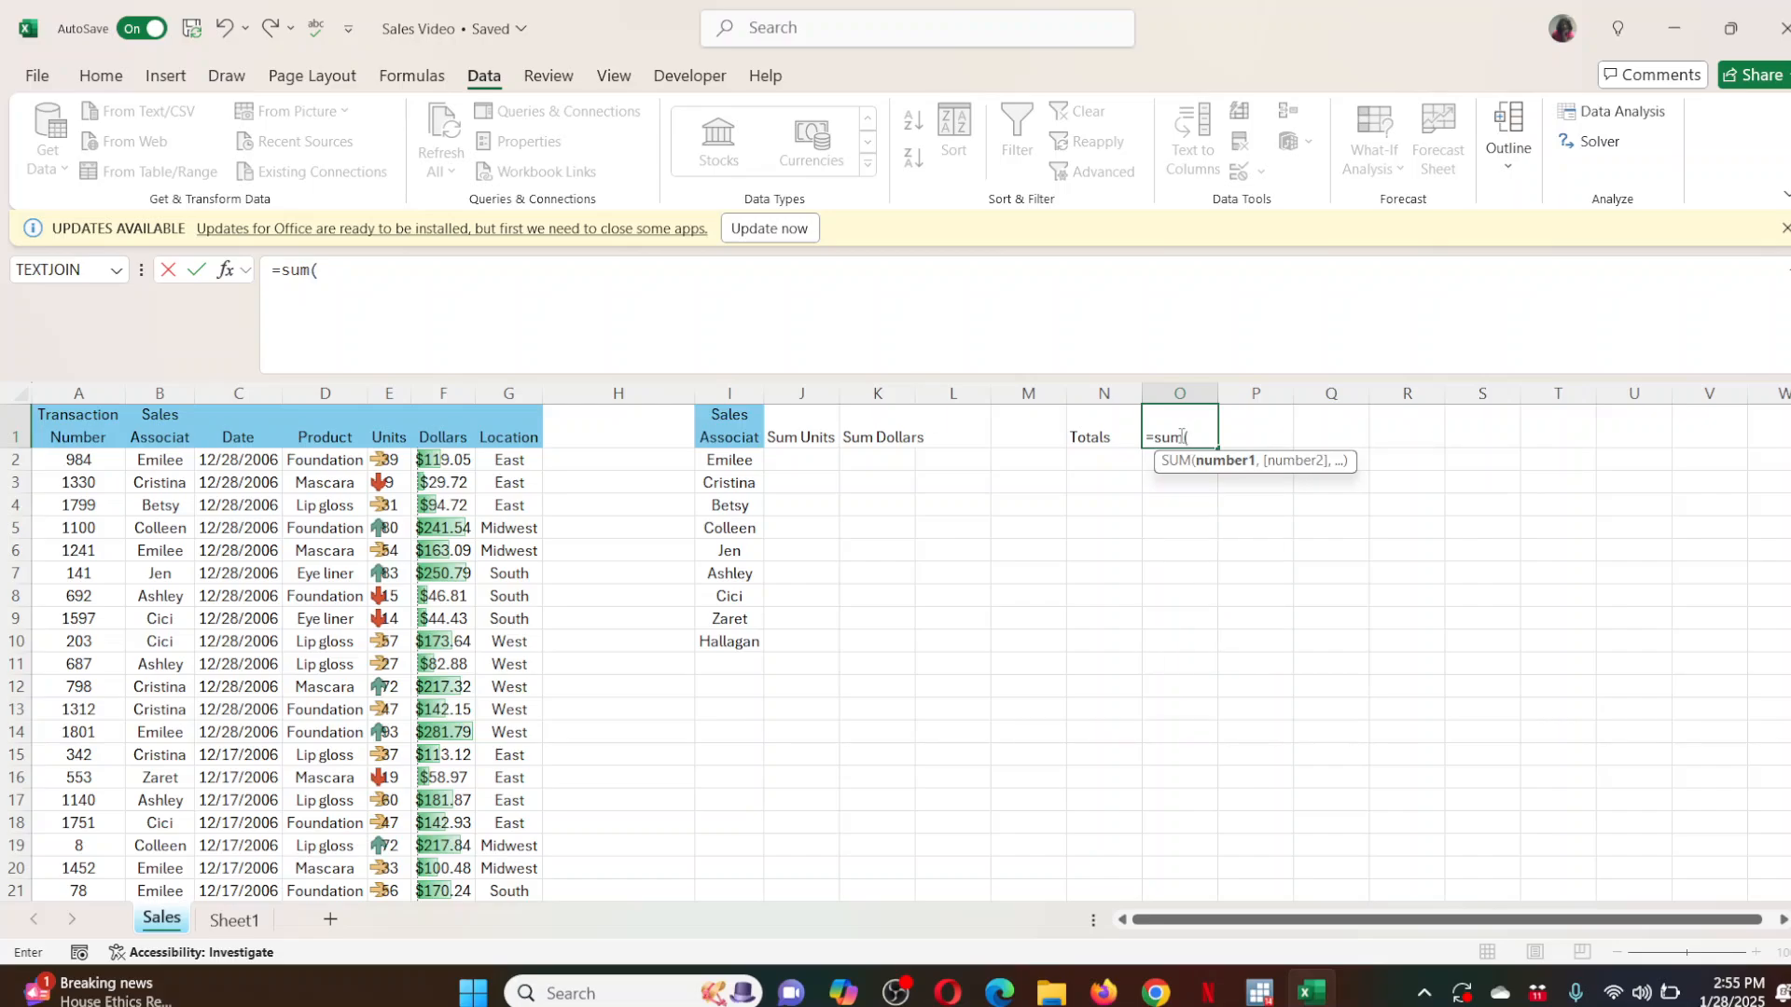
{"action": "left_click", "coordinate": [444, 386]}
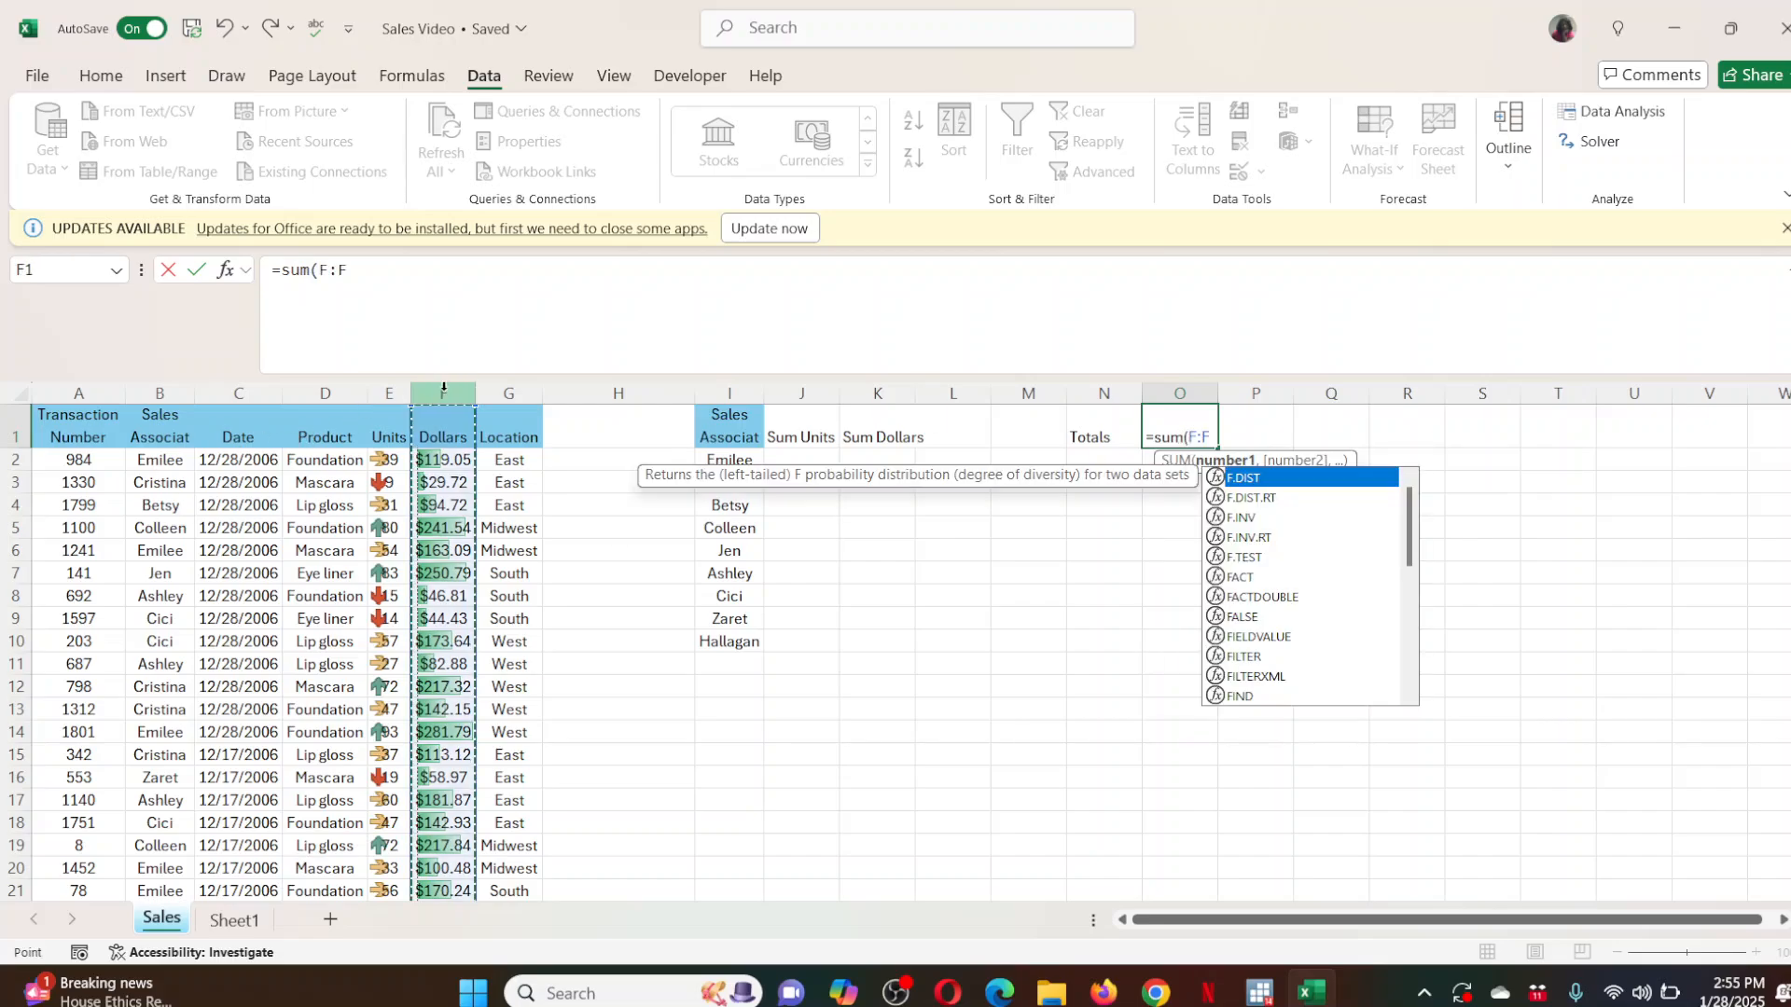
{"action": "type", "text": ")"}
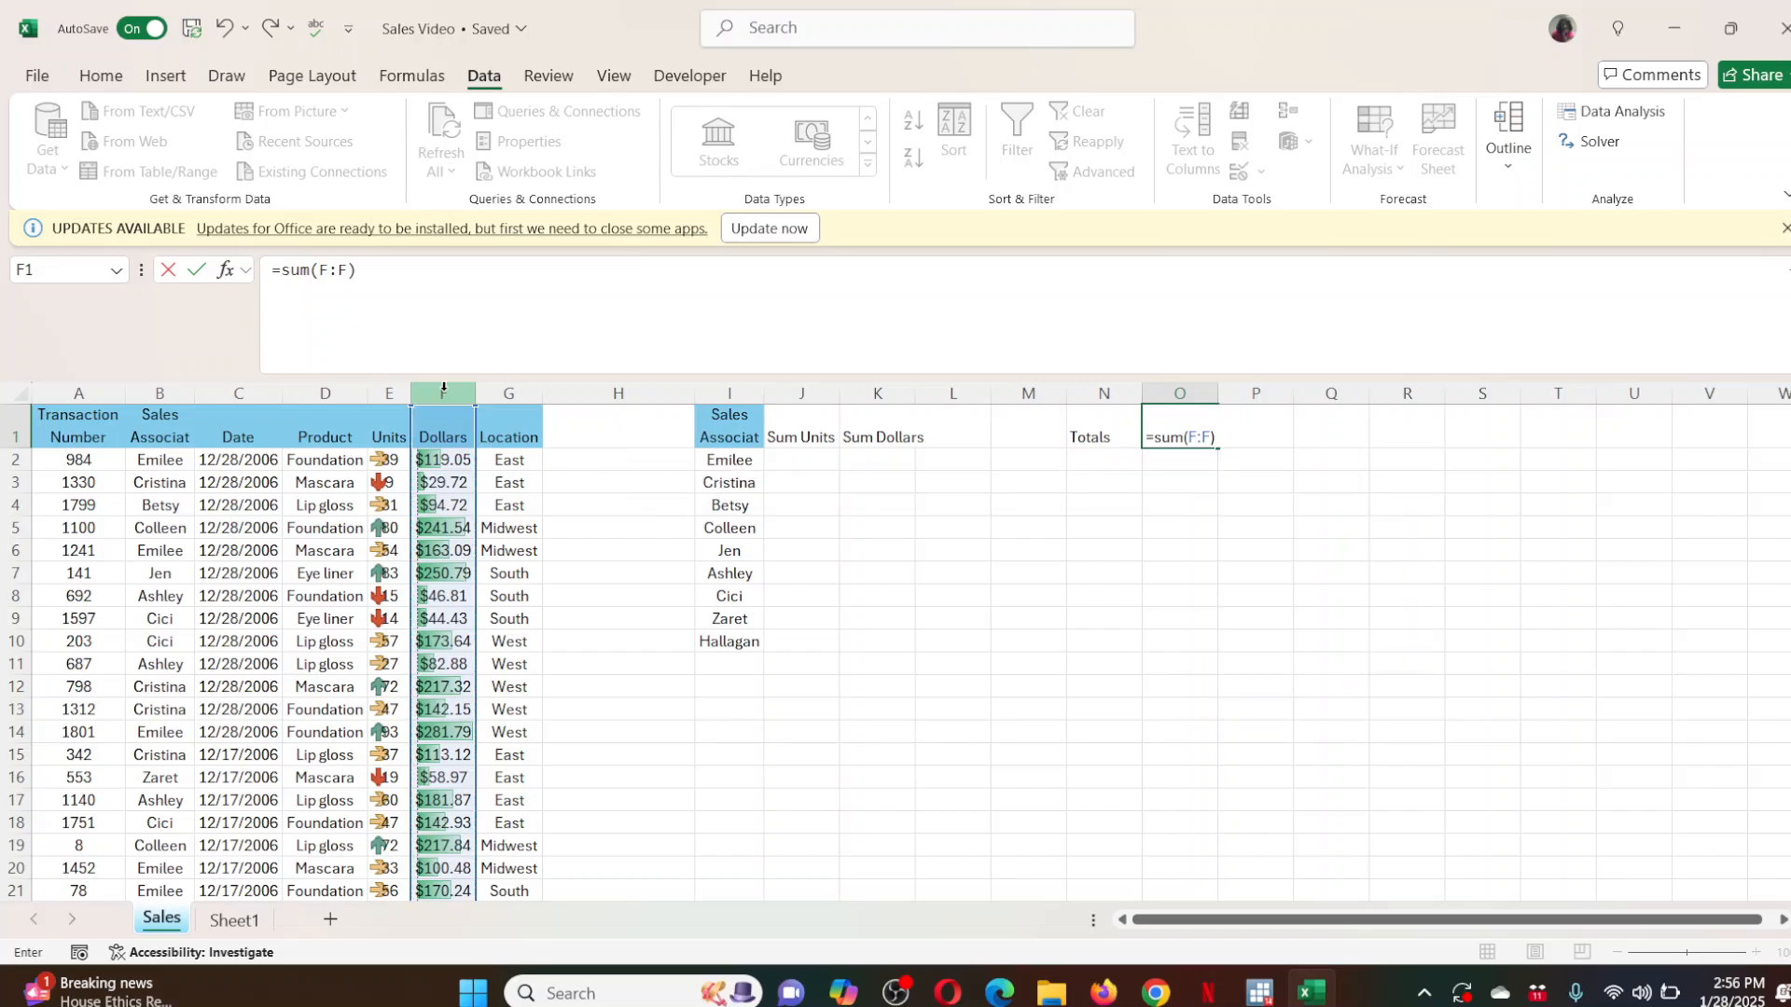
{"action": "key", "text": "Return"}
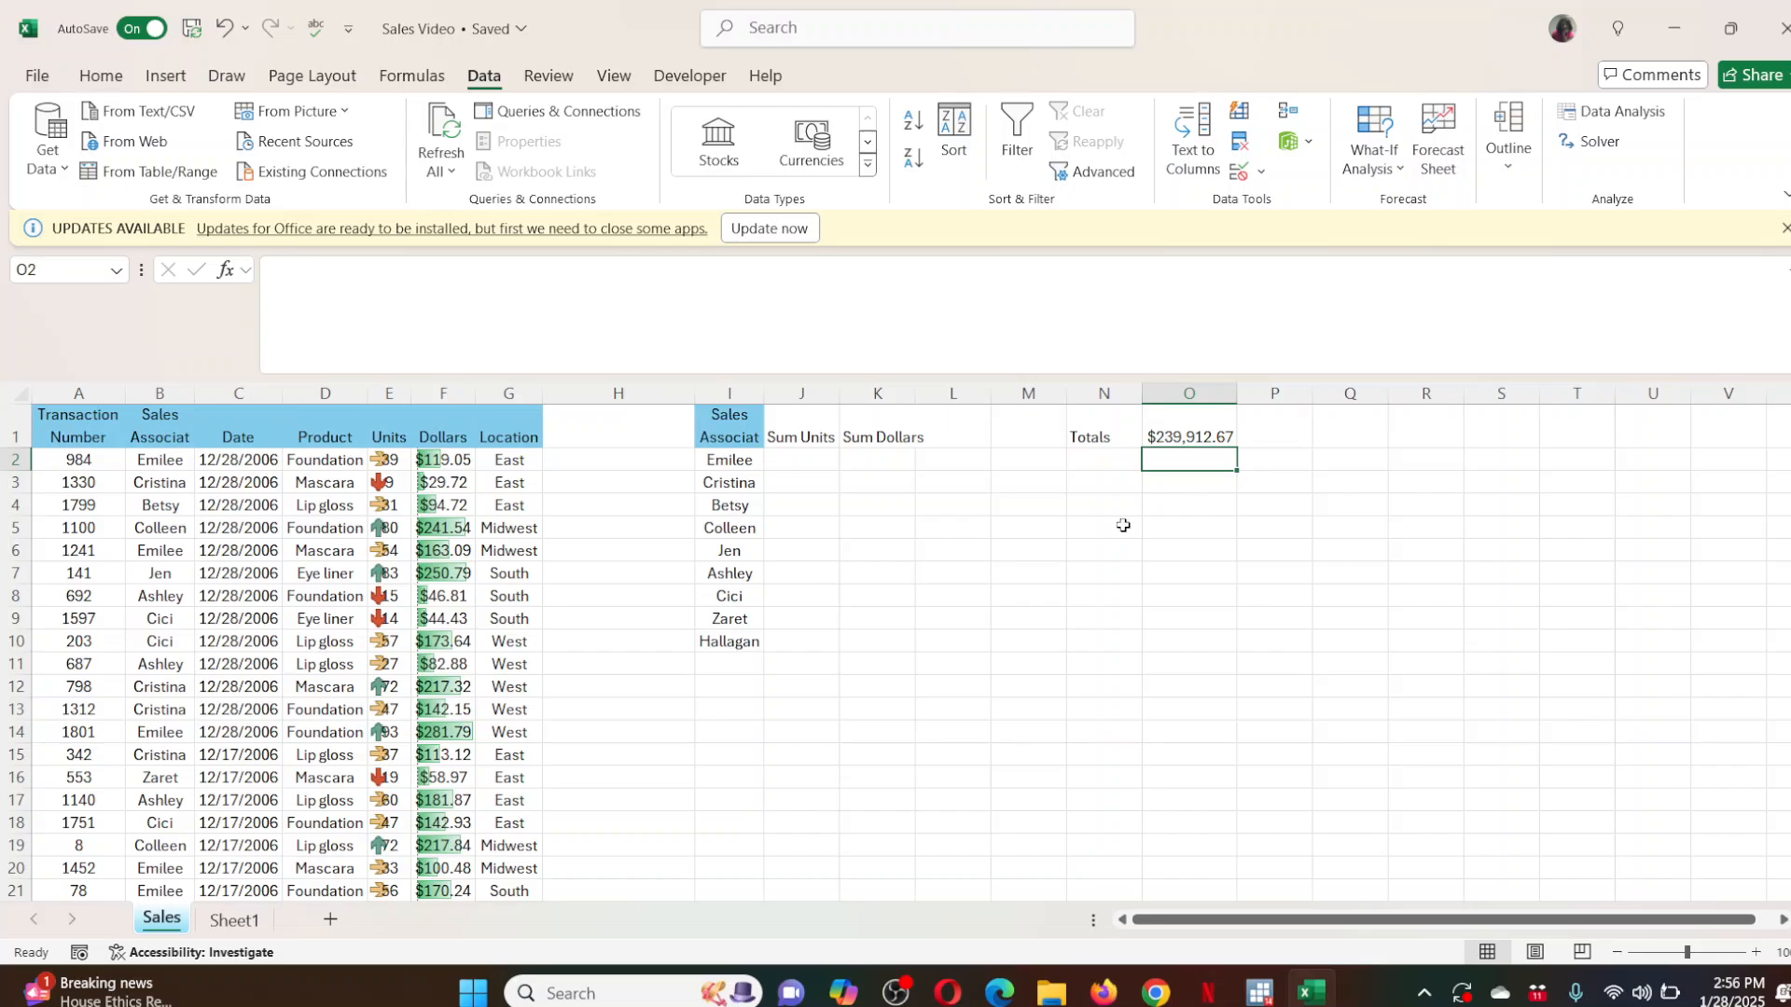
Clear the Totals label and its sum formula from N1:O1.
{"action": "left_click", "coordinate": [1198, 431]}
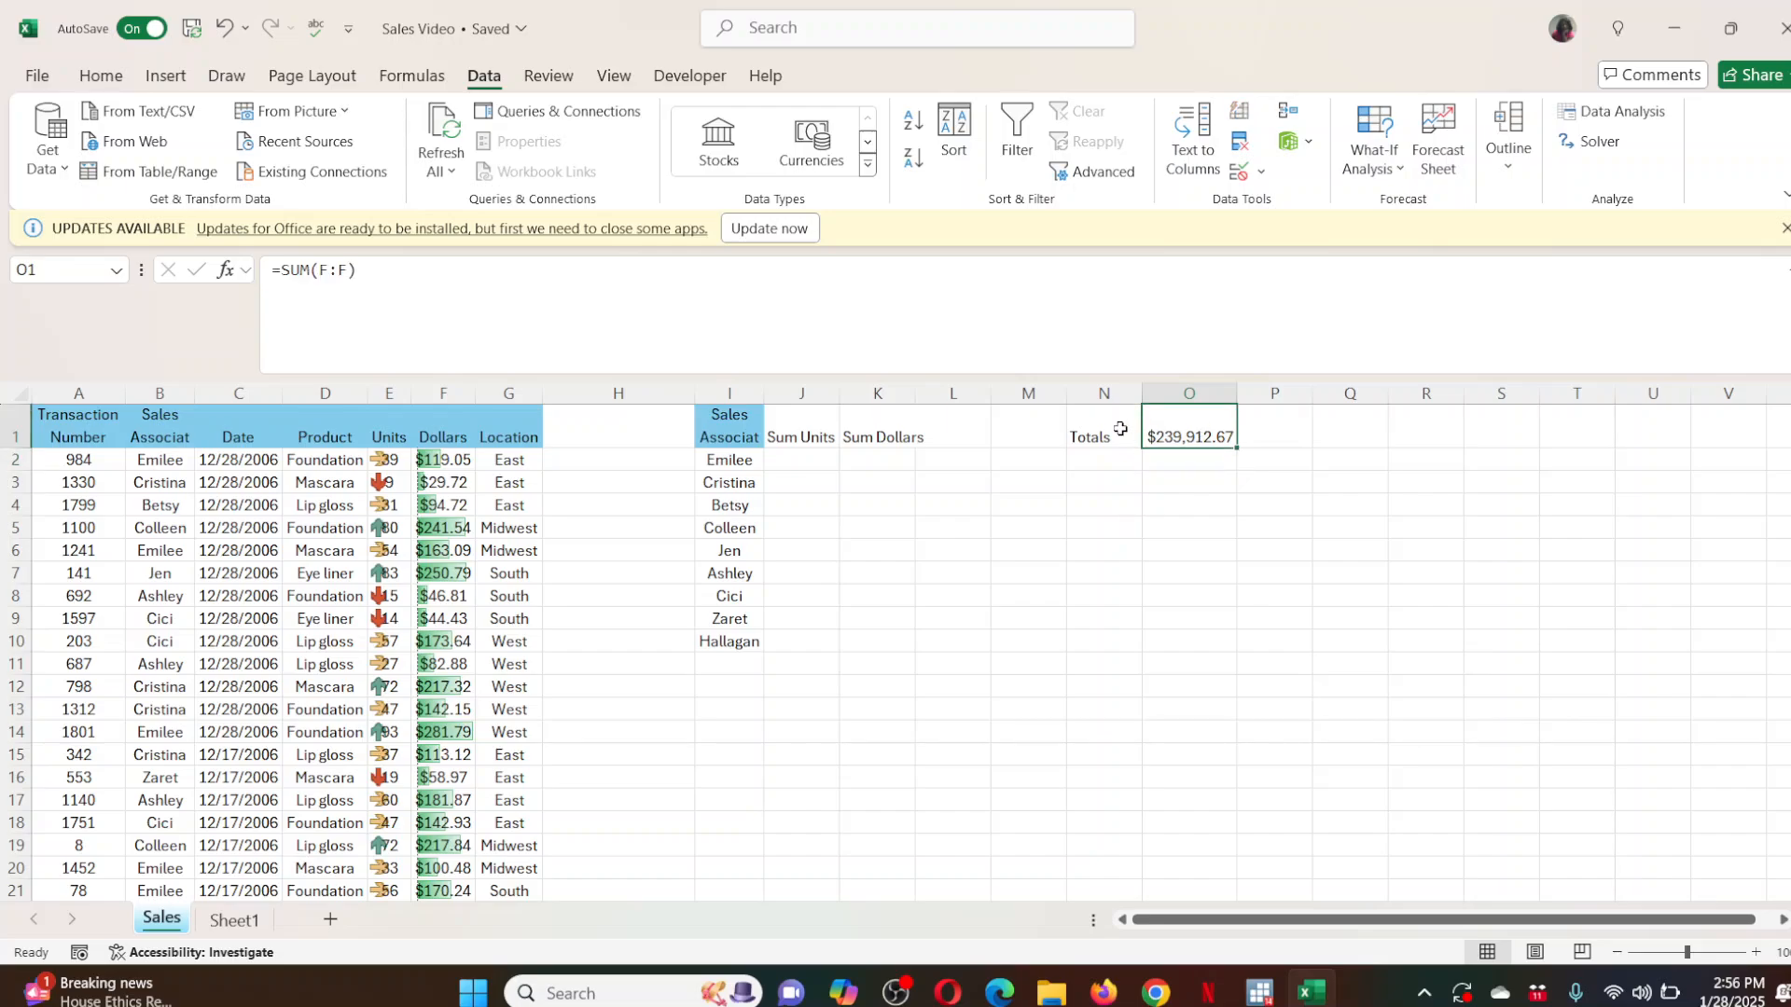
{"action": "left_click_drag", "start_coordinate": [1120, 429], "coordinate": [1211, 421]}
{"action": "key", "text": "Delete"}
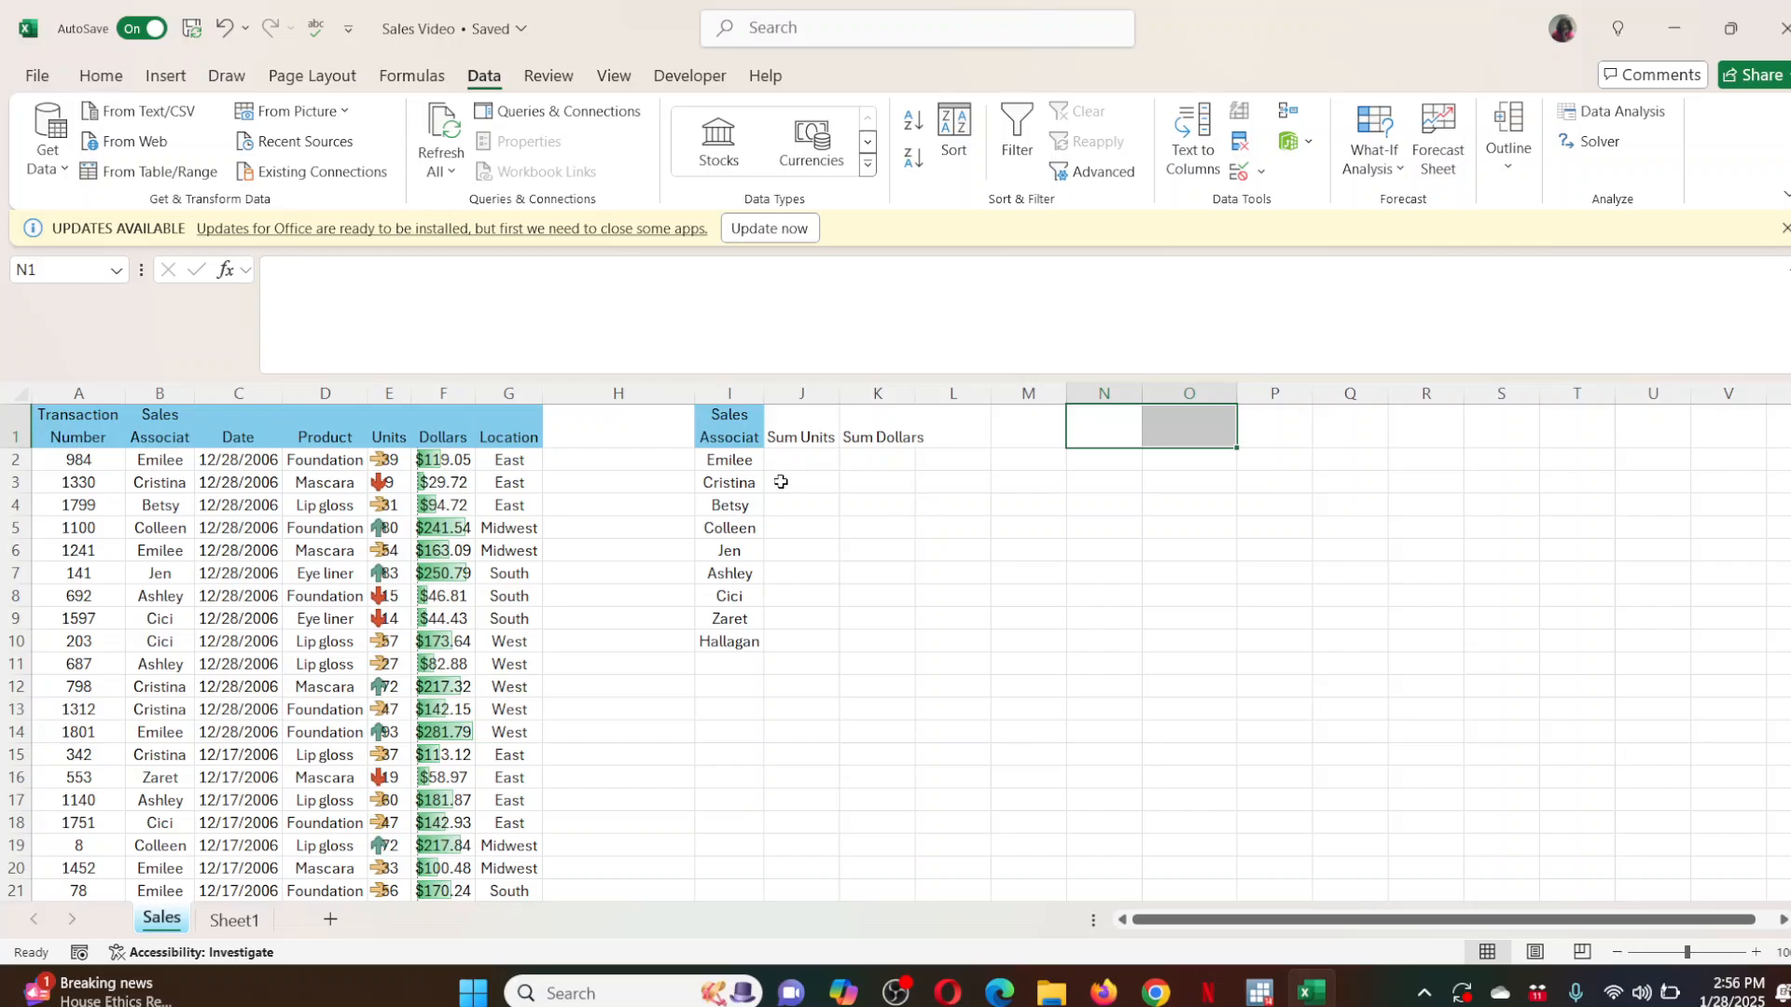
Write a SUMIF formula in J2 with range B:B, criterion I2 and sum range E:E.
{"action": "left_click", "coordinate": [802, 457]}
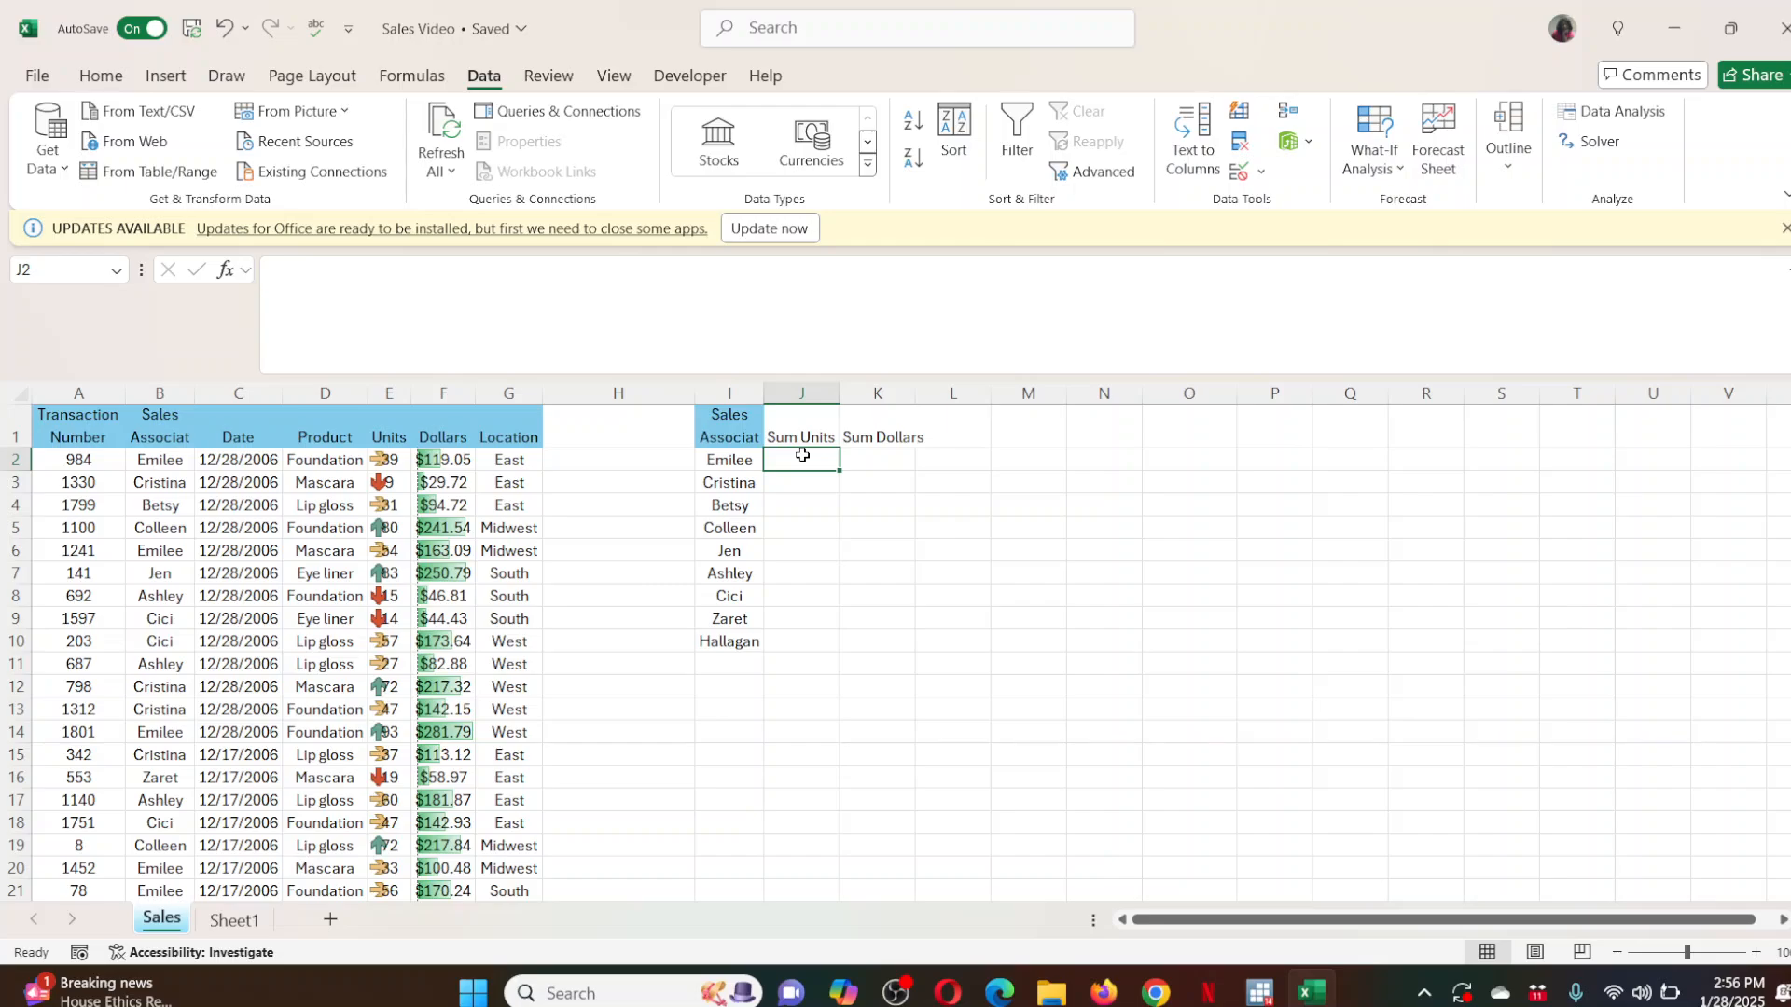
{"action": "type", "text": "=sum"}
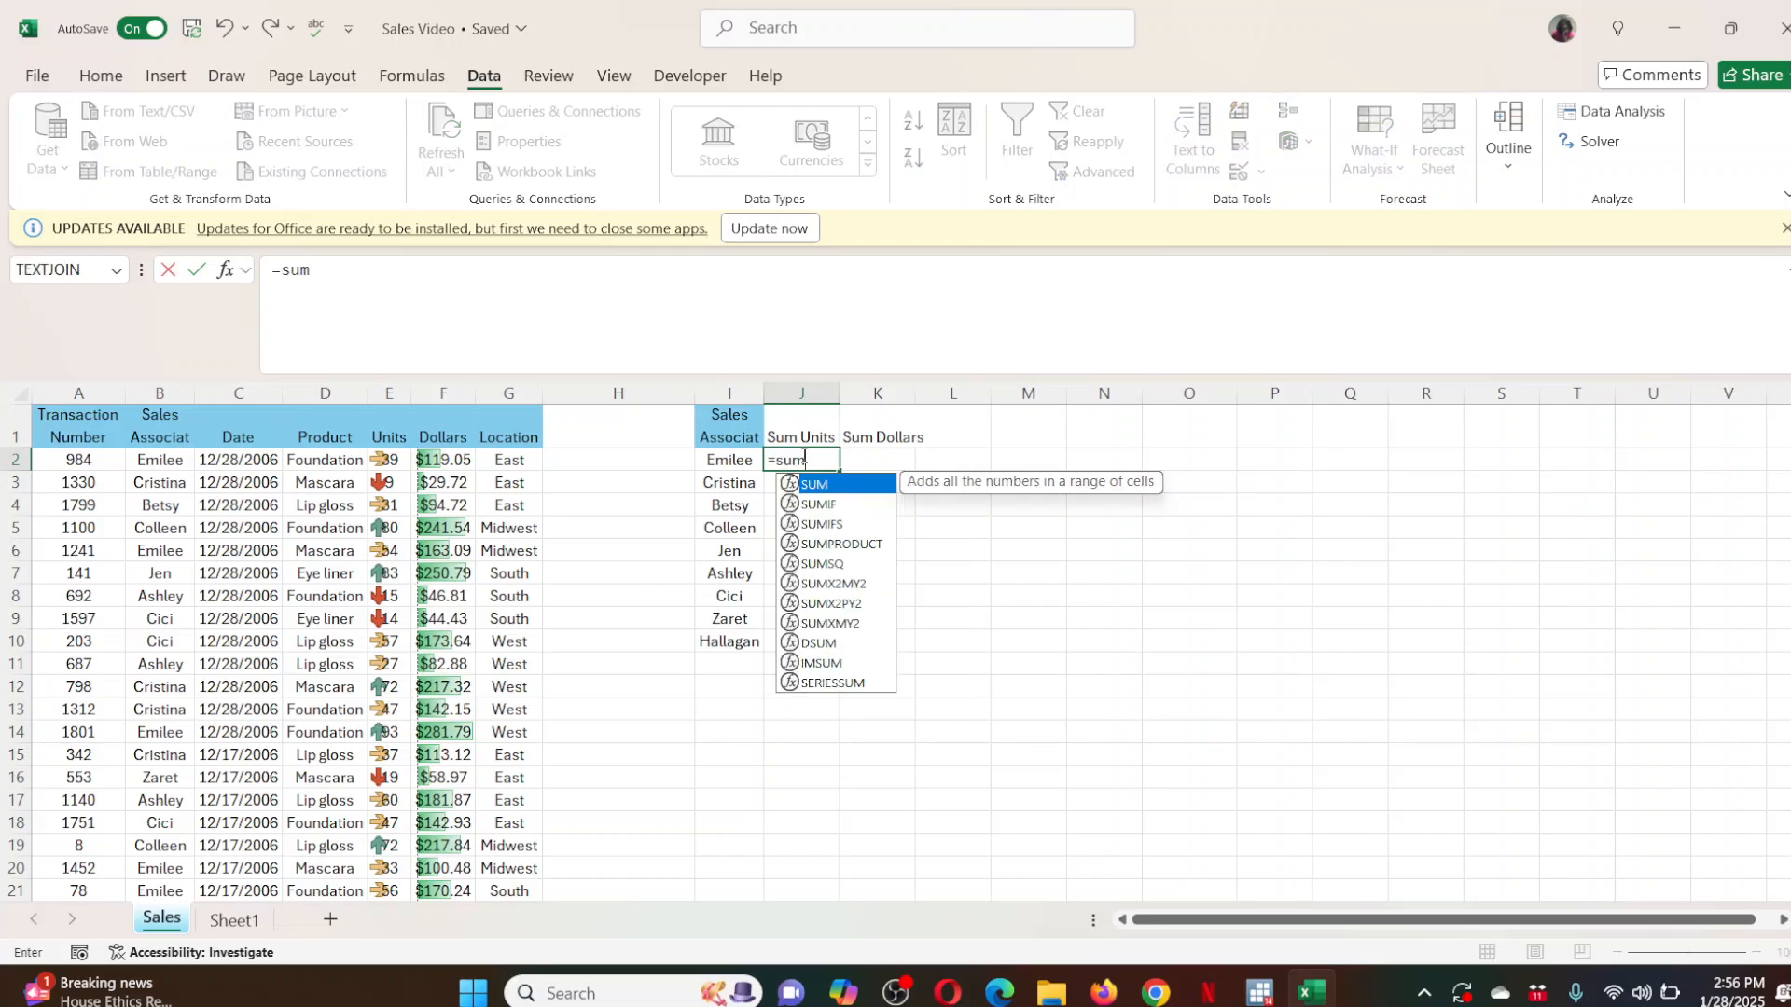
{"action": "type", "text": "if("}
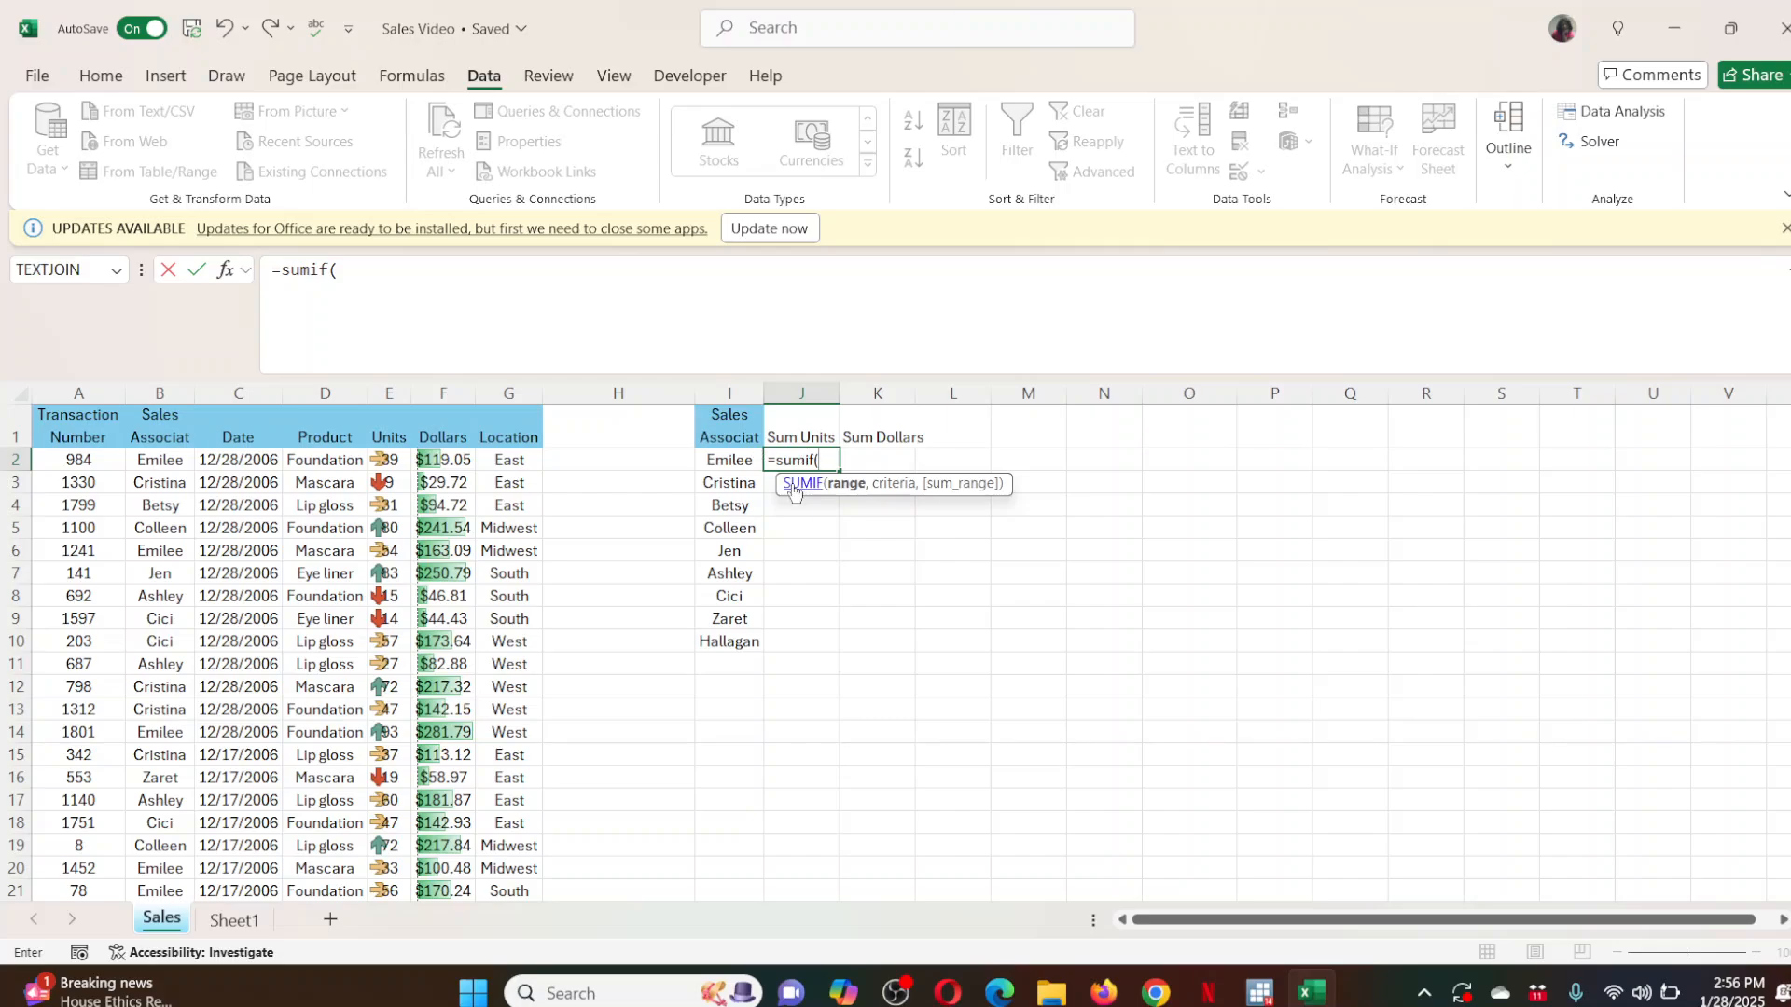
{"action": "left_click", "coordinate": [157, 392]}
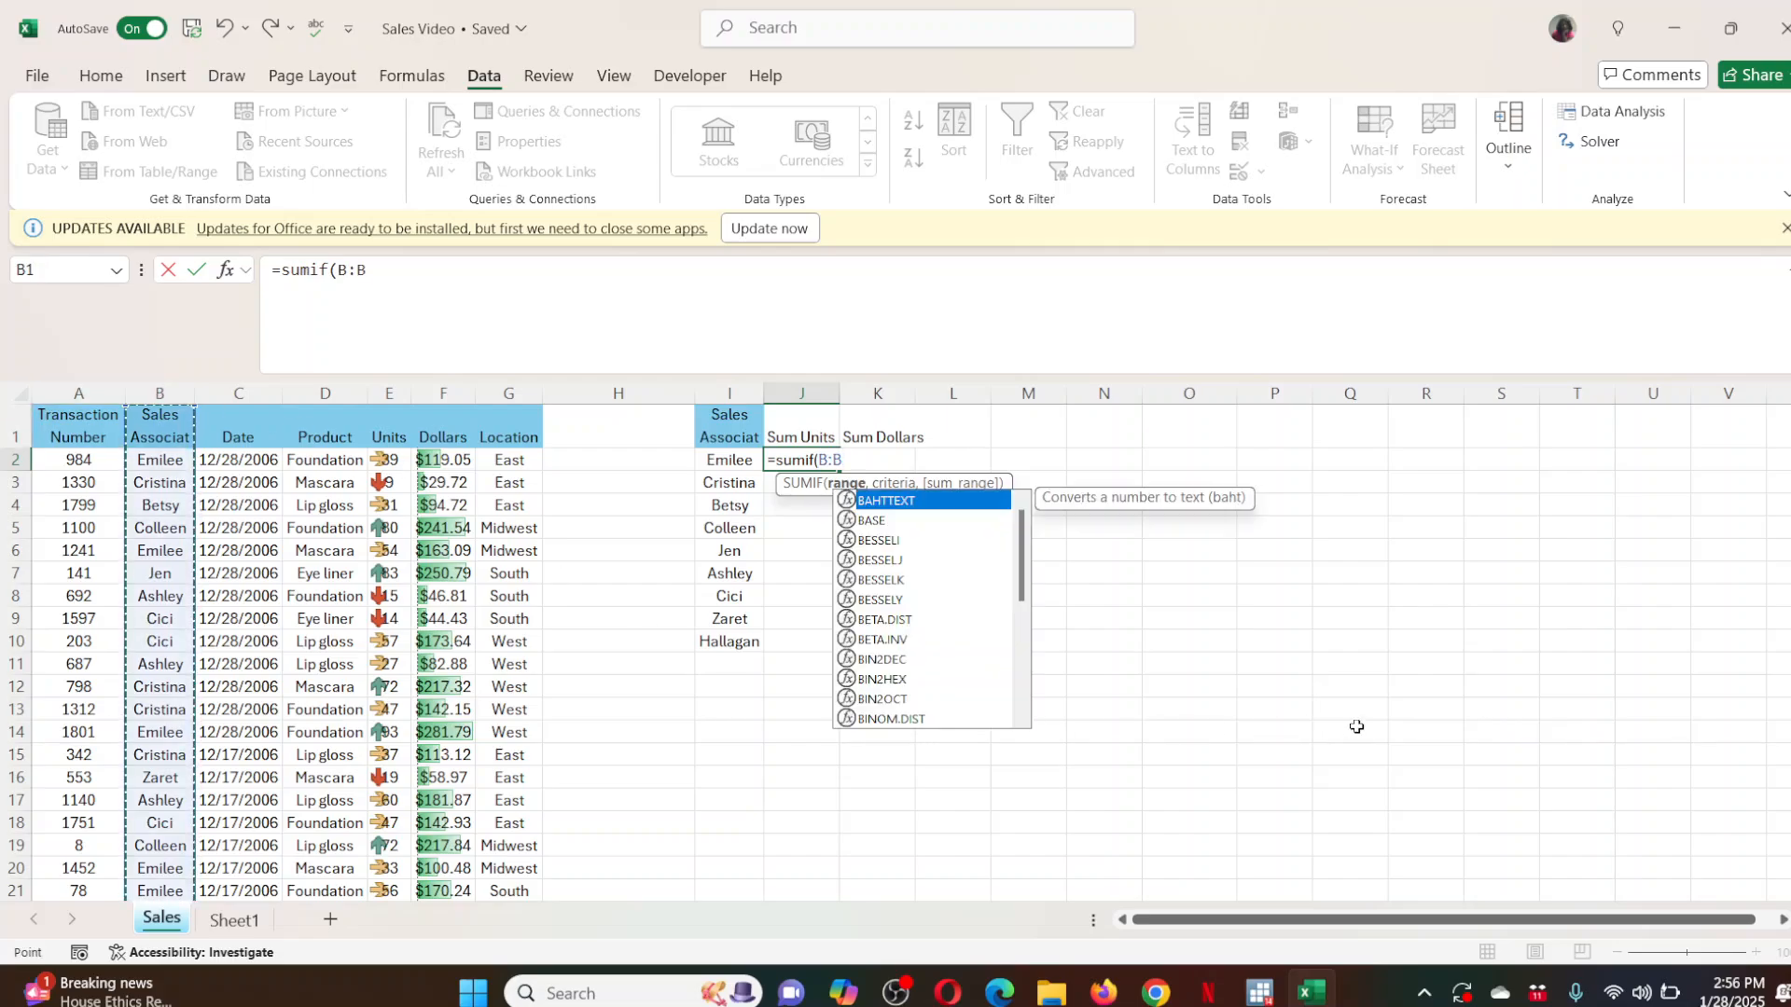
{"action": "type", "text": ","}
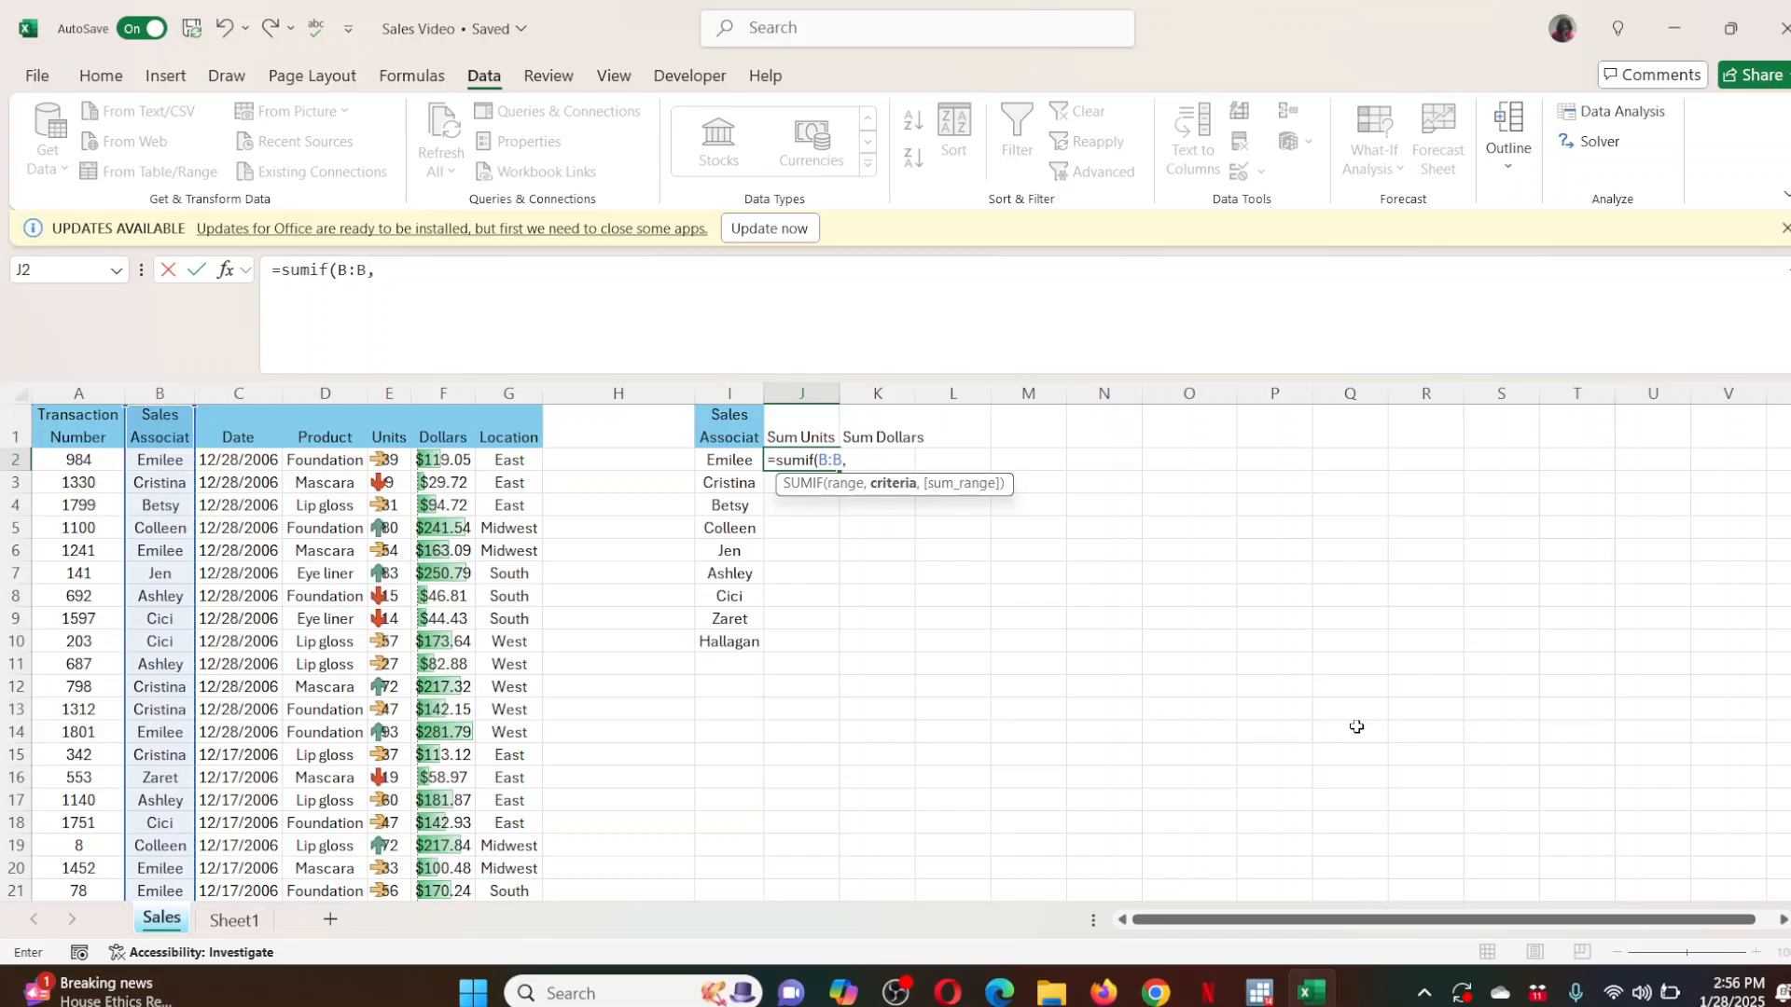
{"action": "left_click", "coordinate": [715, 461]}
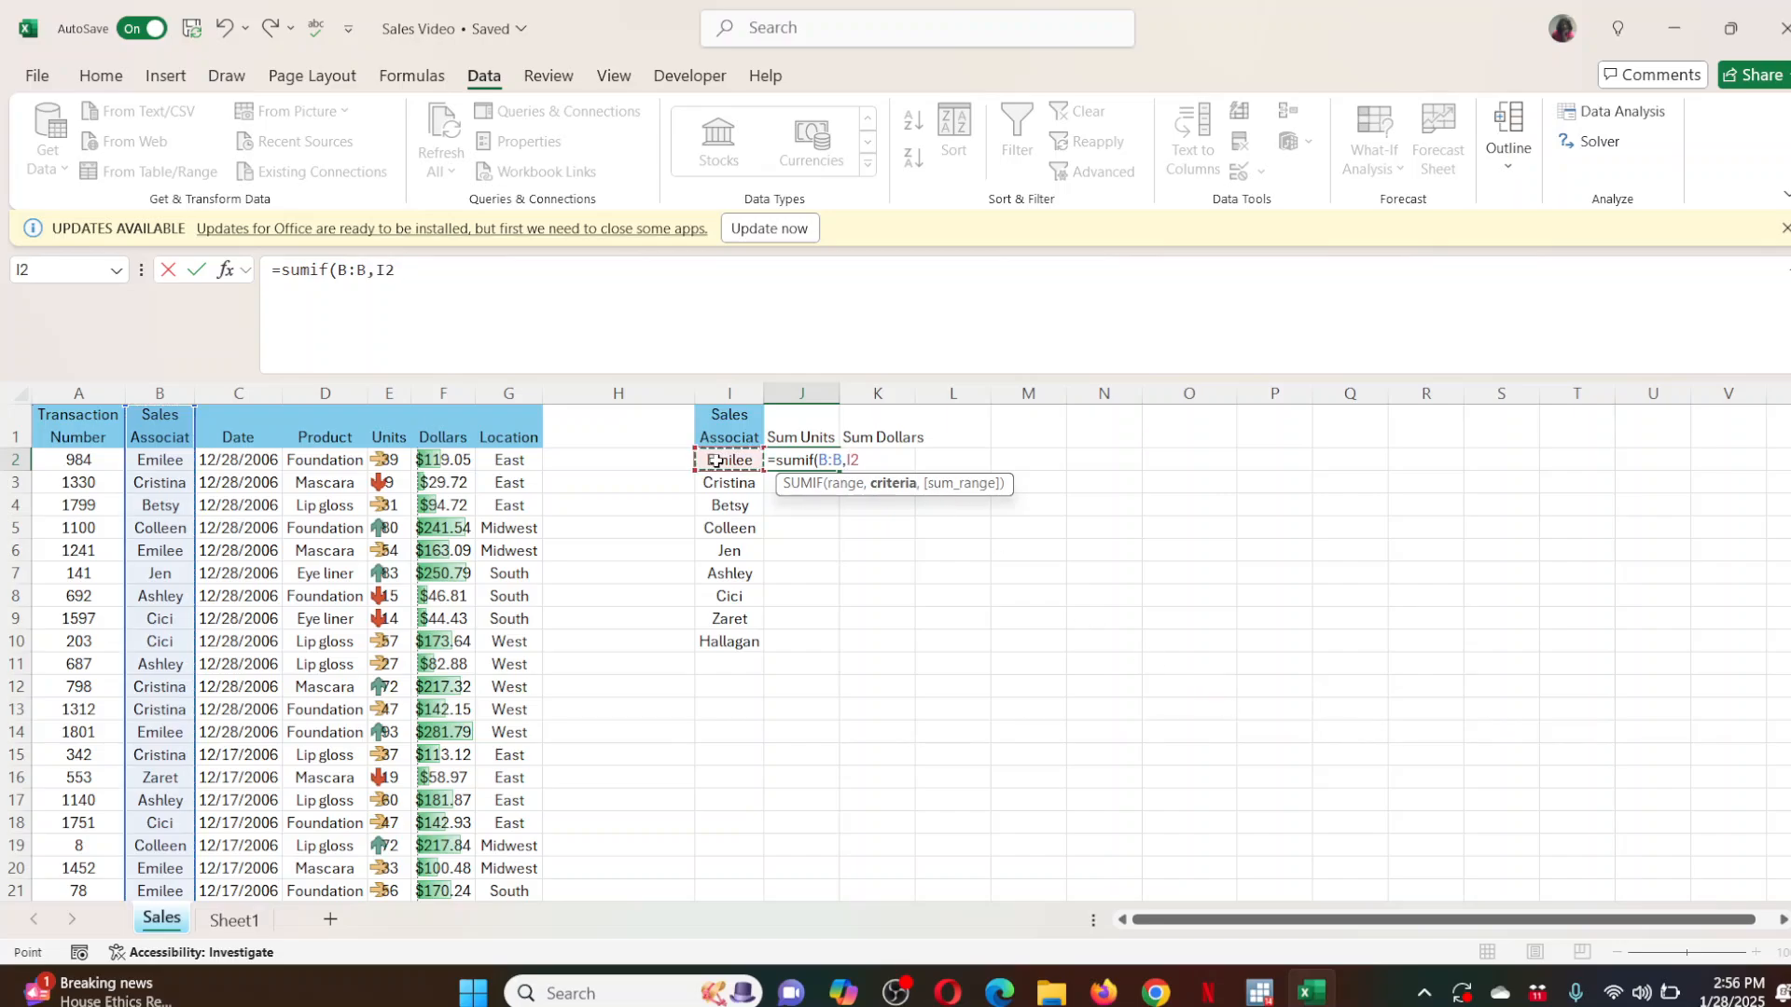
{"action": "type", "text": ","}
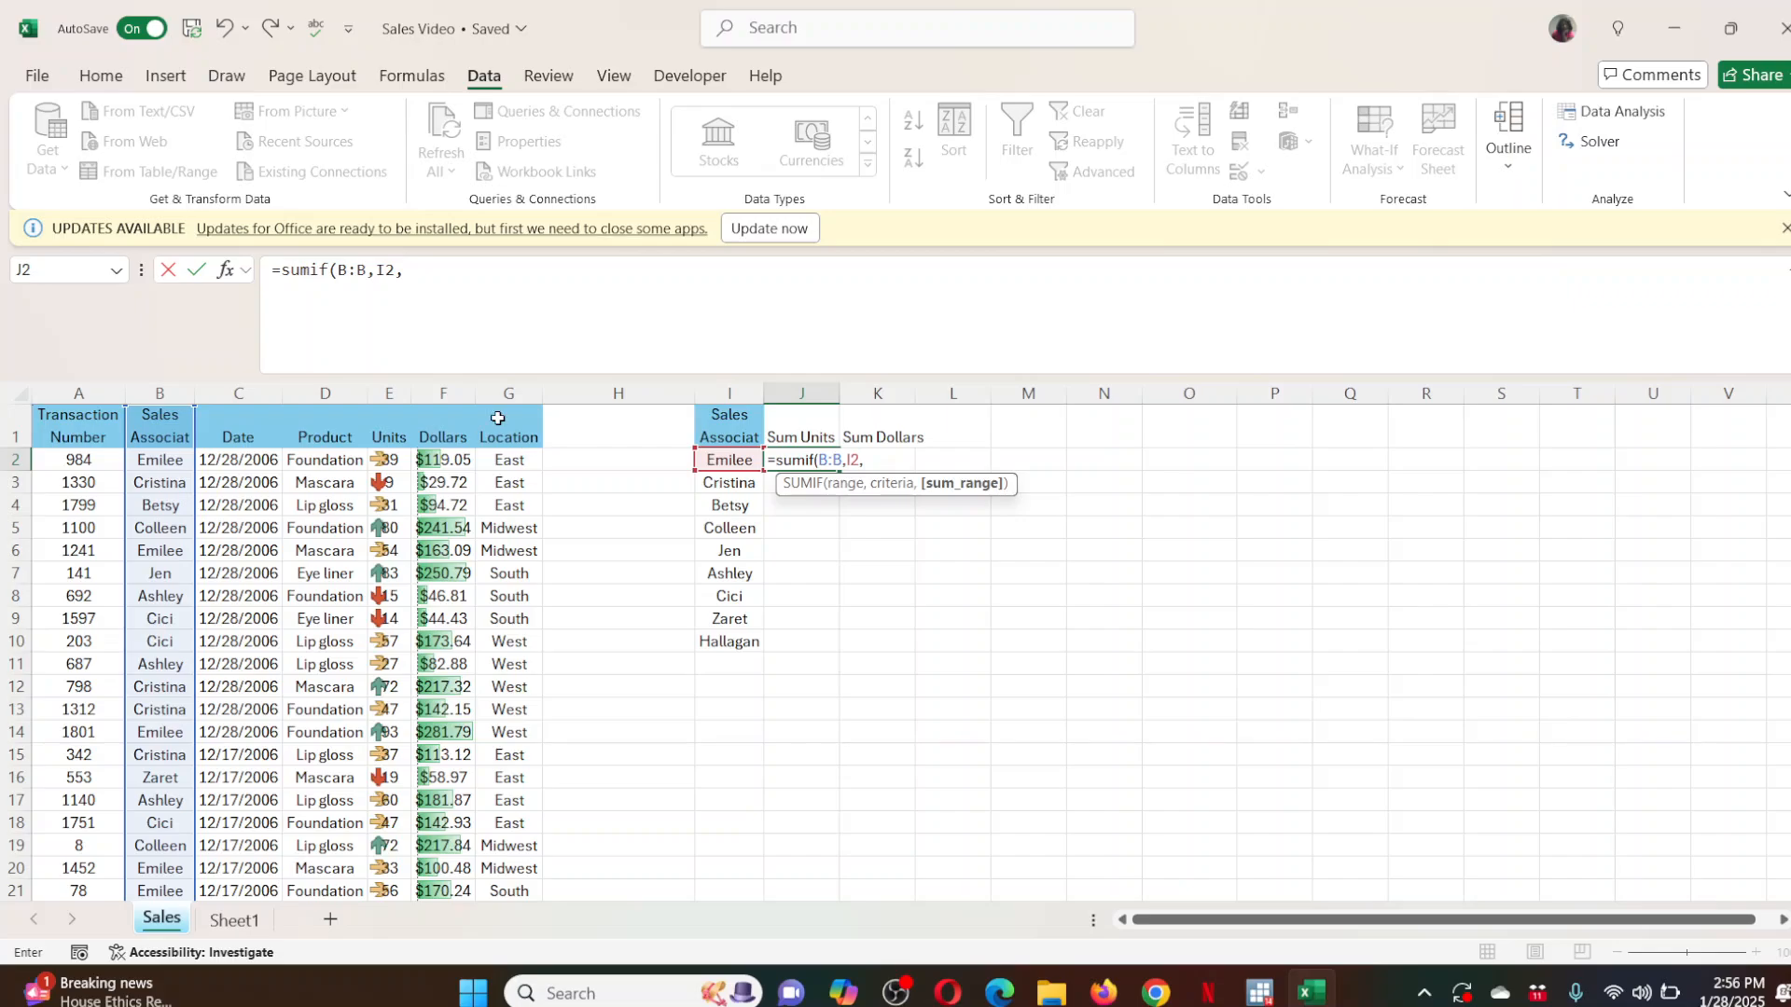
{"action": "left_click", "coordinate": [382, 384]}
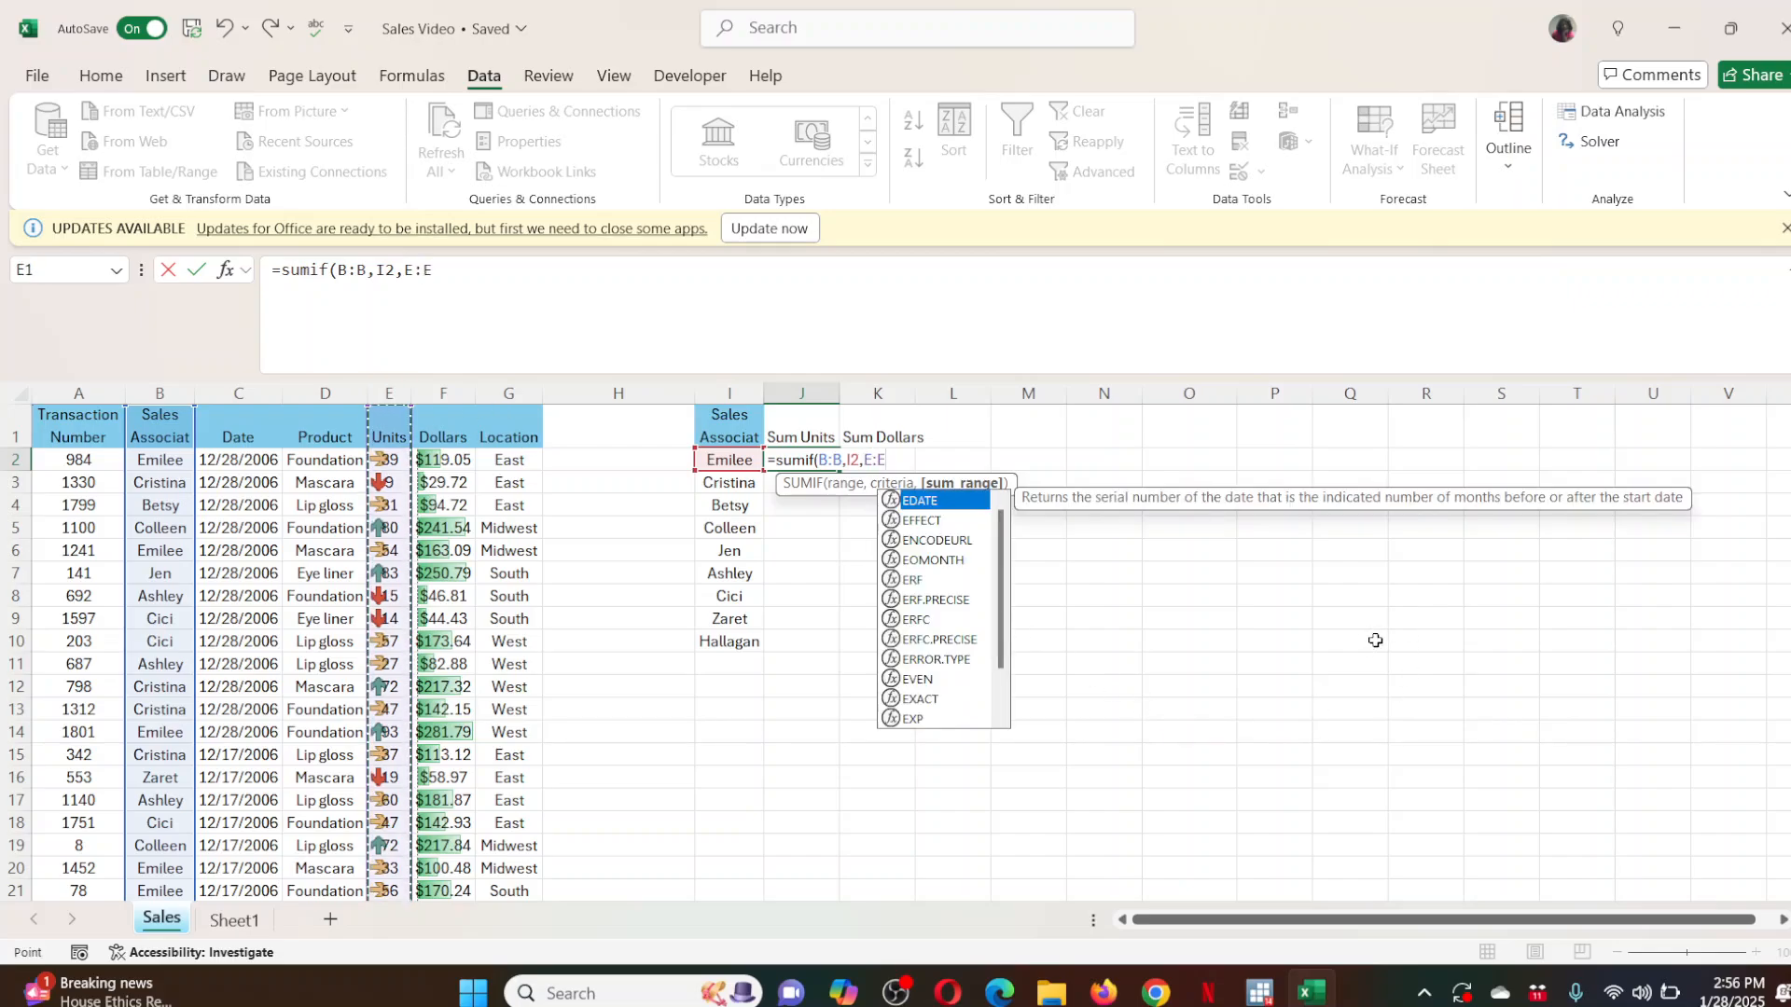
{"action": "type", "text": ")"}
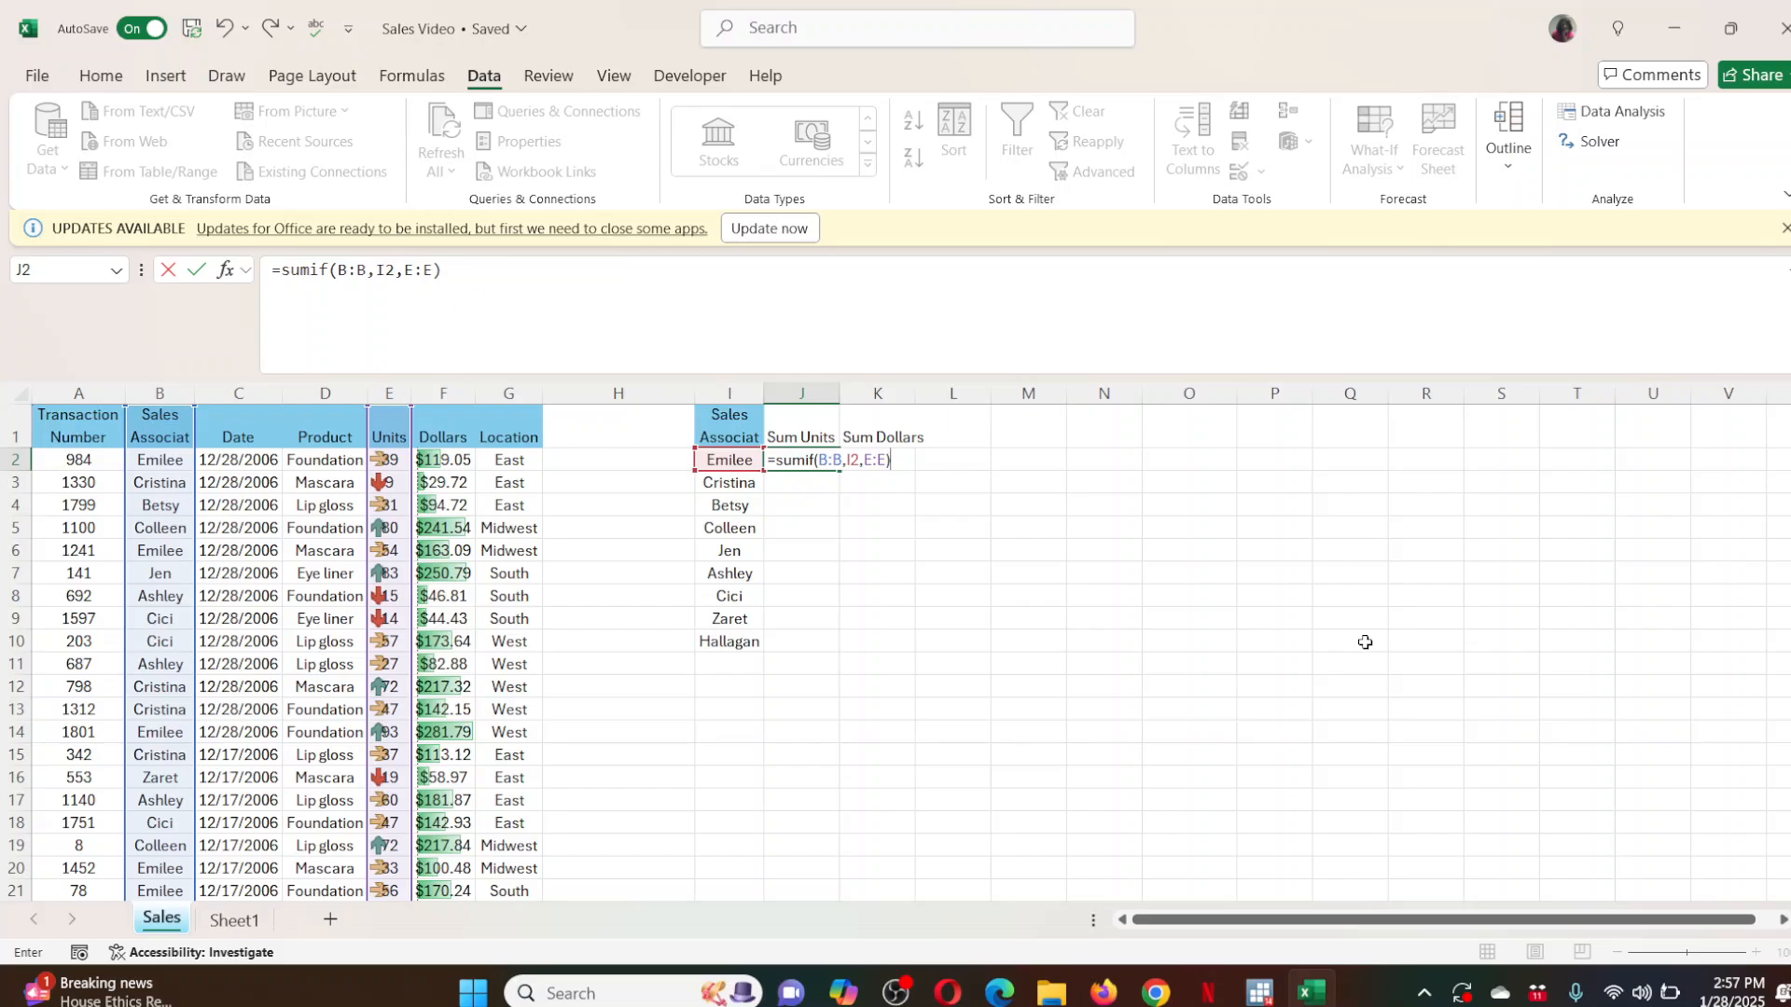
Lock the column references in J2's formula as $B:$B and $I2, keeping E:E relative, and enter it.
{"action": "left_click", "coordinate": [830, 460]}
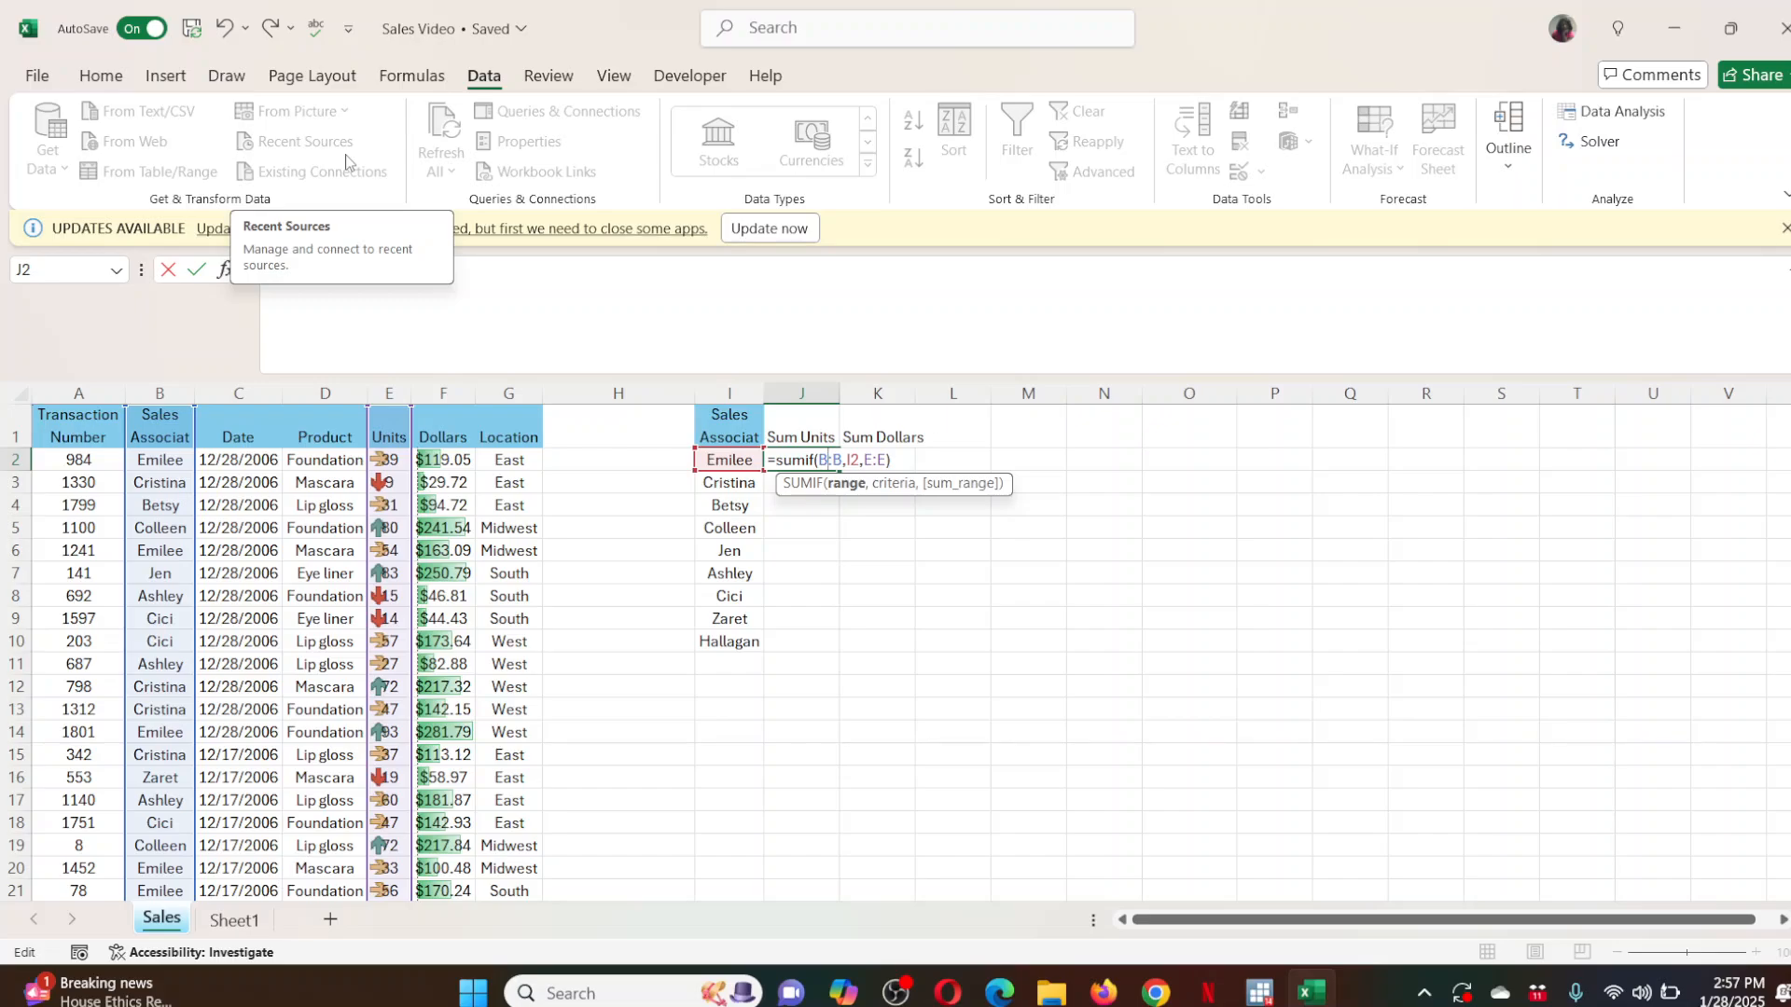
{"action": "key", "text": "F4"}
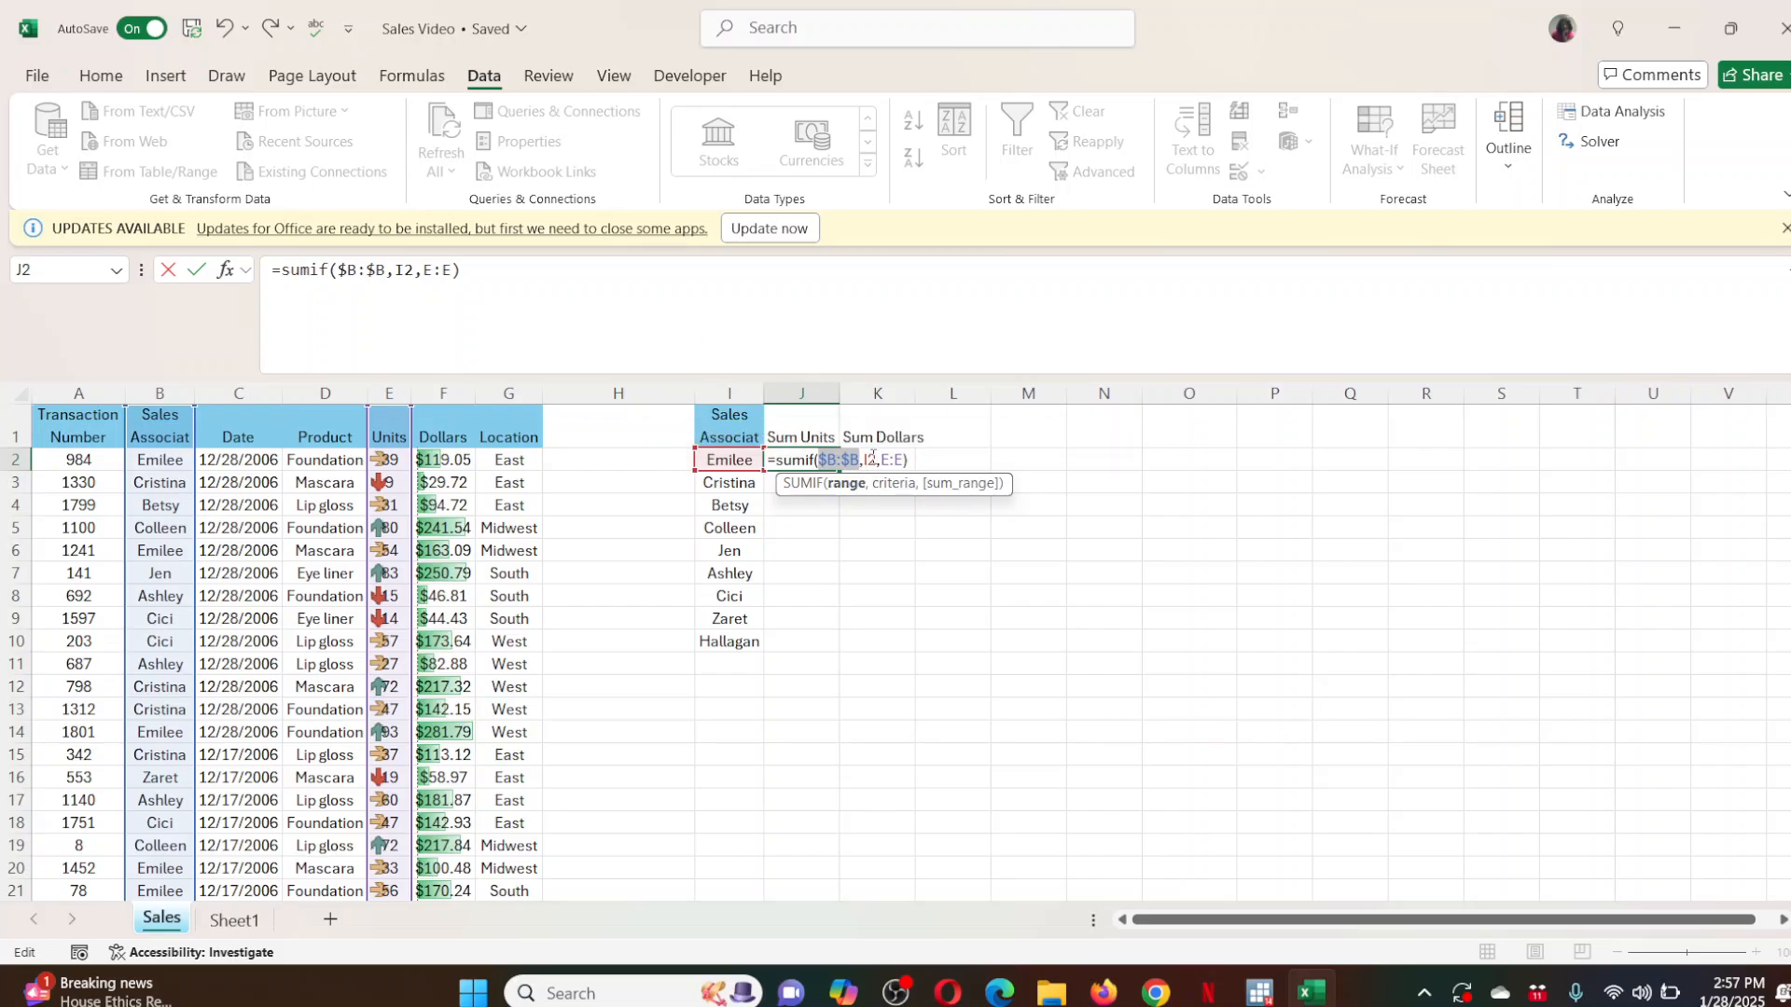
{"action": "left_click", "coordinate": [871, 459]}
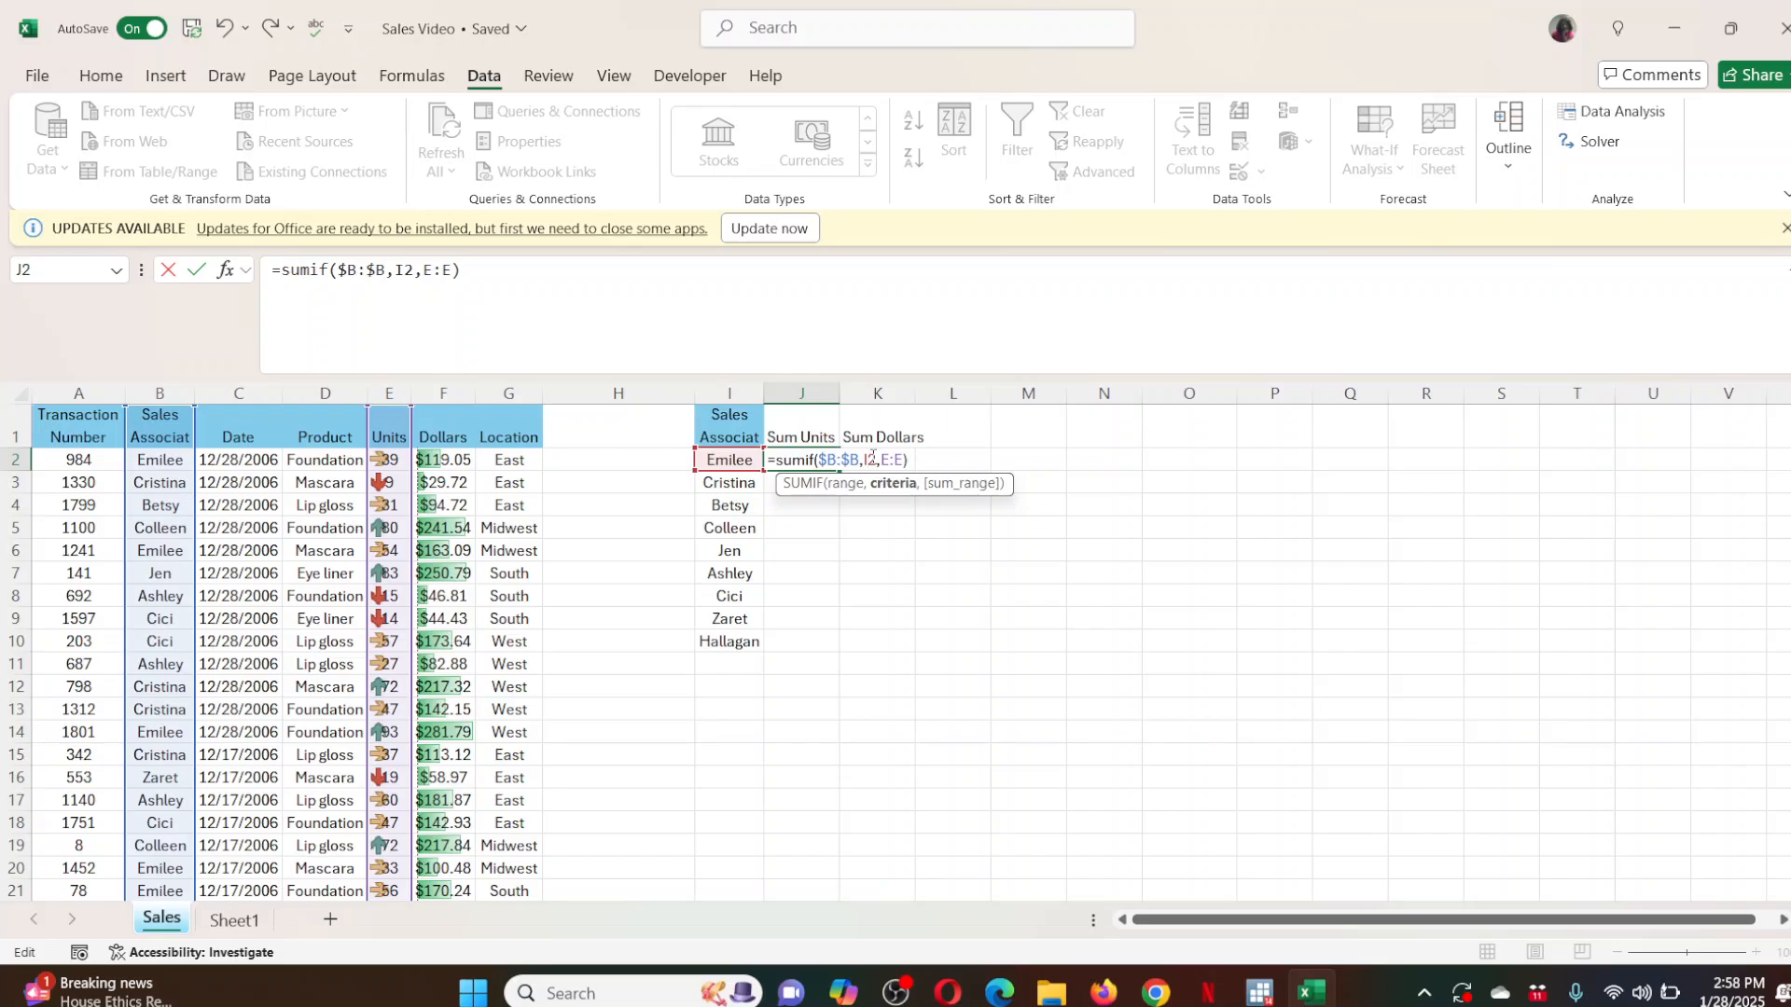
{"action": "key", "text": "F4"}
{"action": "key", "text": "F4"}
{"action": "key", "text": "F4"}
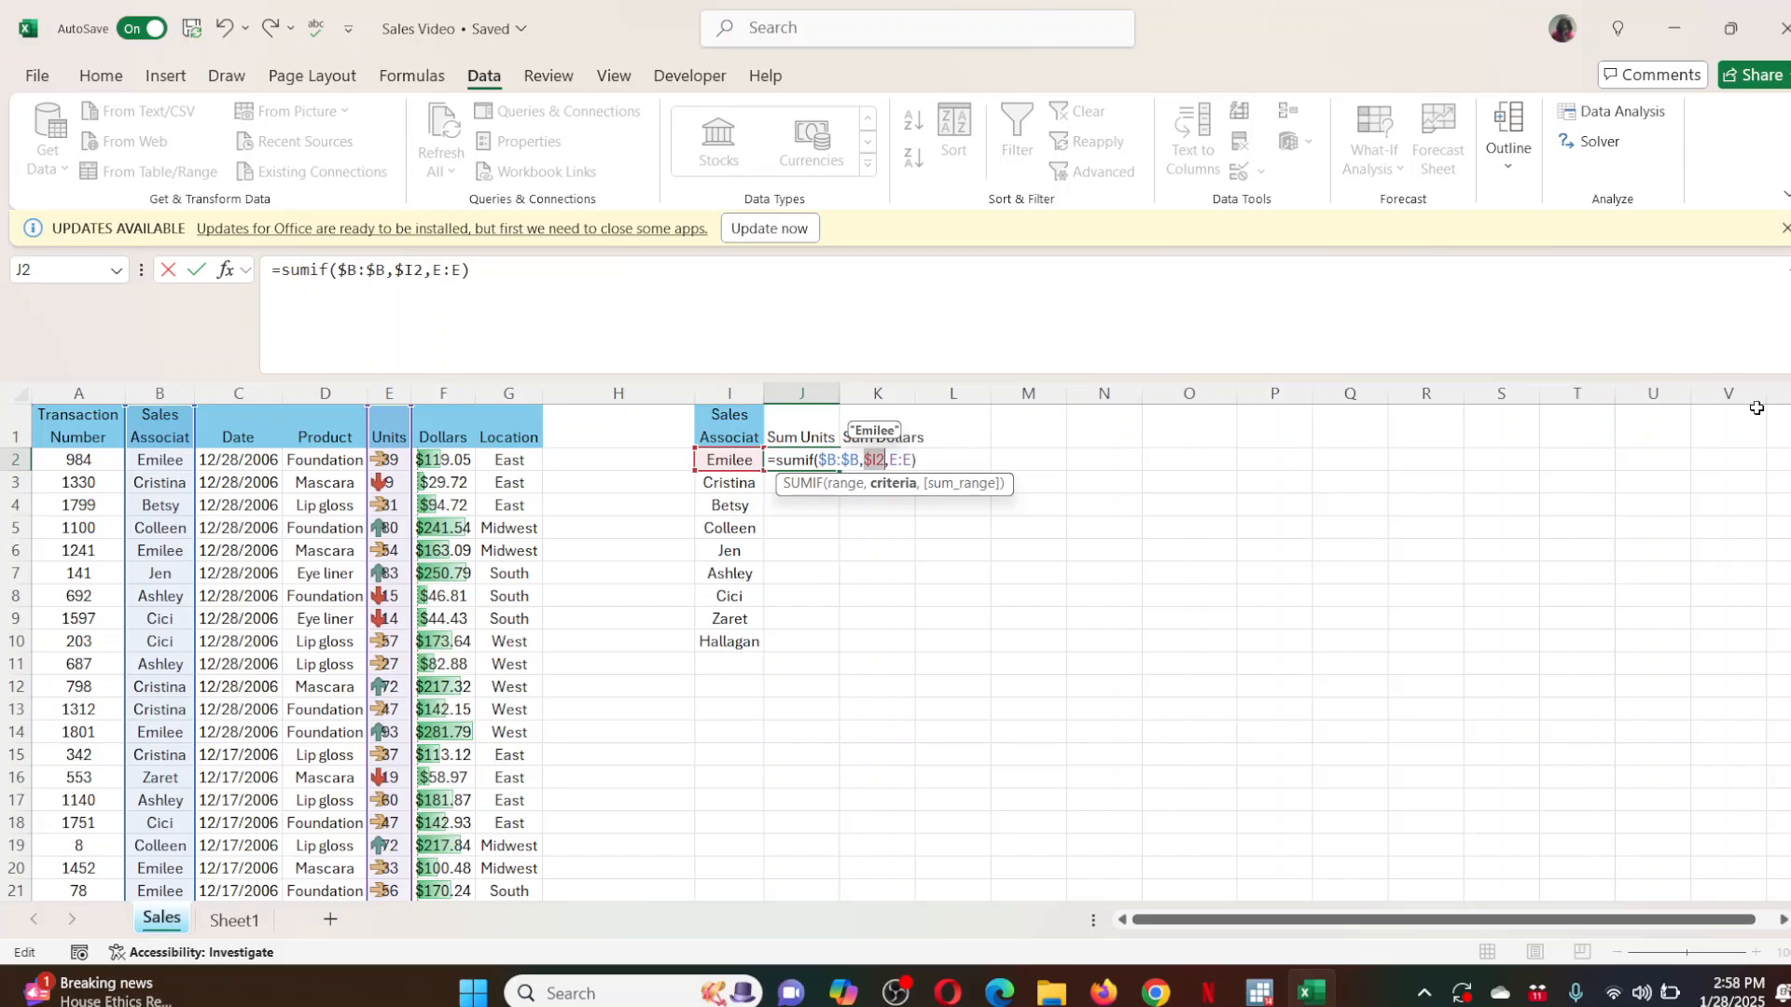
{"action": "key", "text": "Return"}
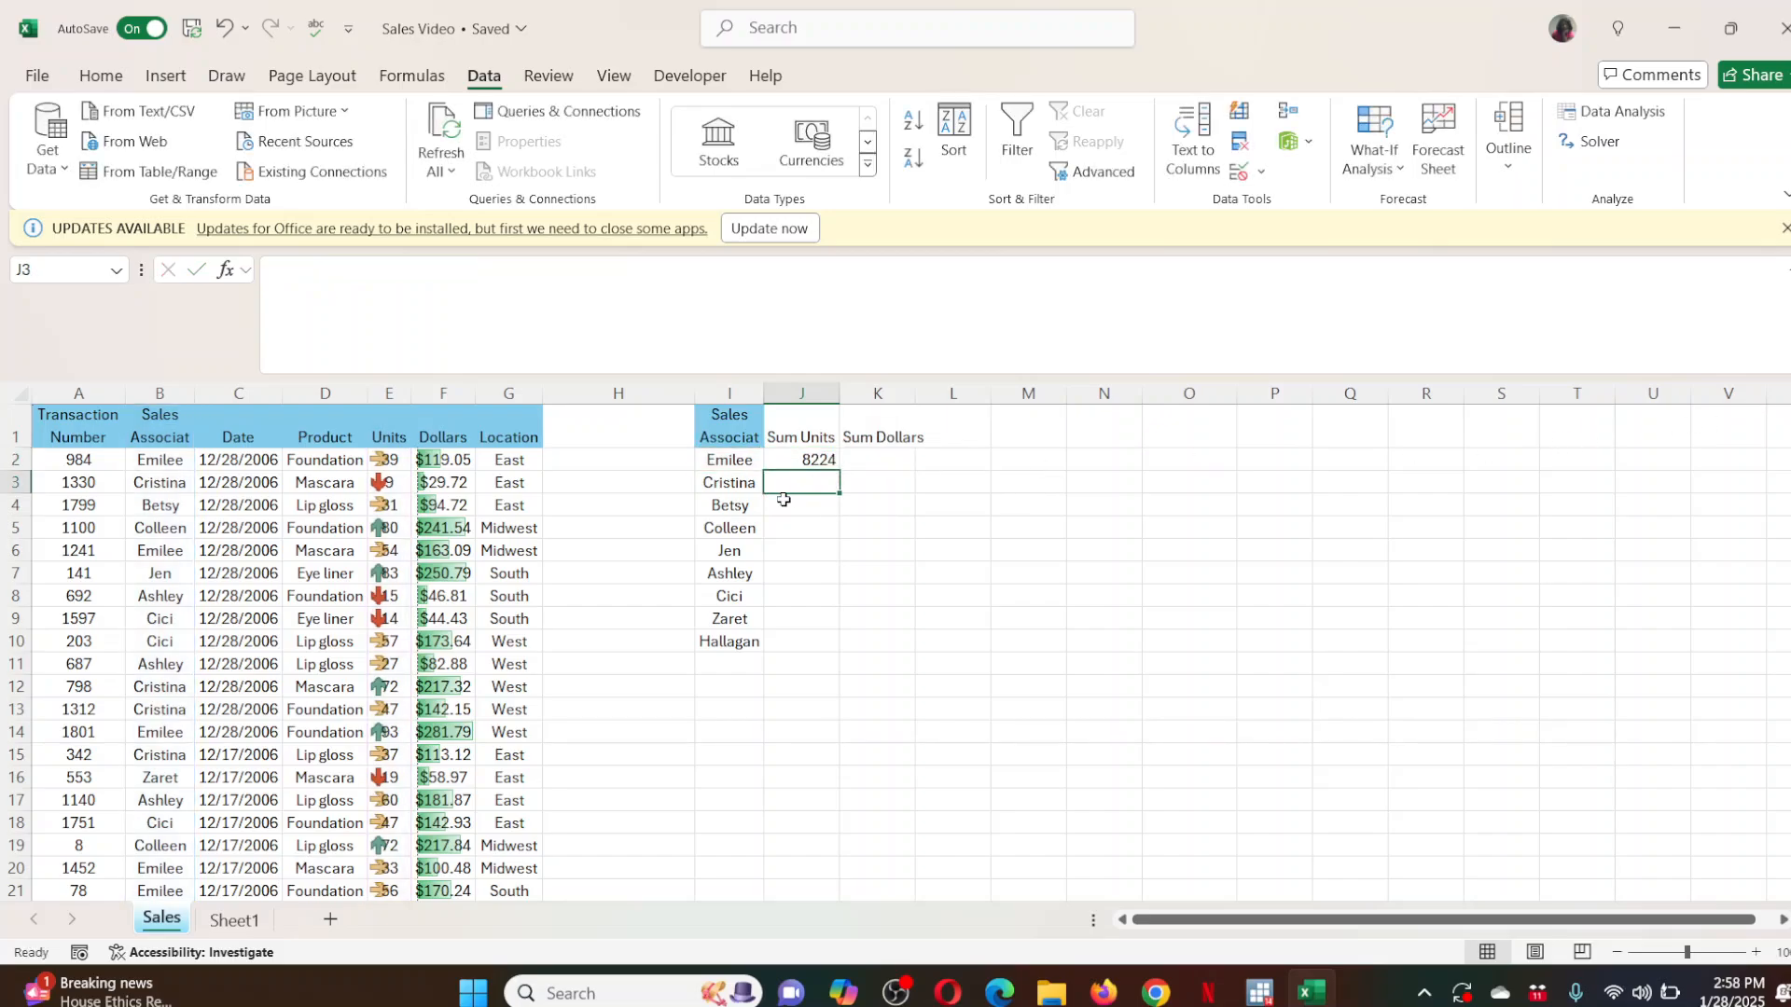
Fill the J2 formula across into K2 under Sum Dollars and check its column references.
{"action": "left_click", "coordinate": [789, 464]}
{"action": "left_click_drag", "start_coordinate": [839, 471], "coordinate": [901, 477]}
{"action": "key", "text": "F2"}
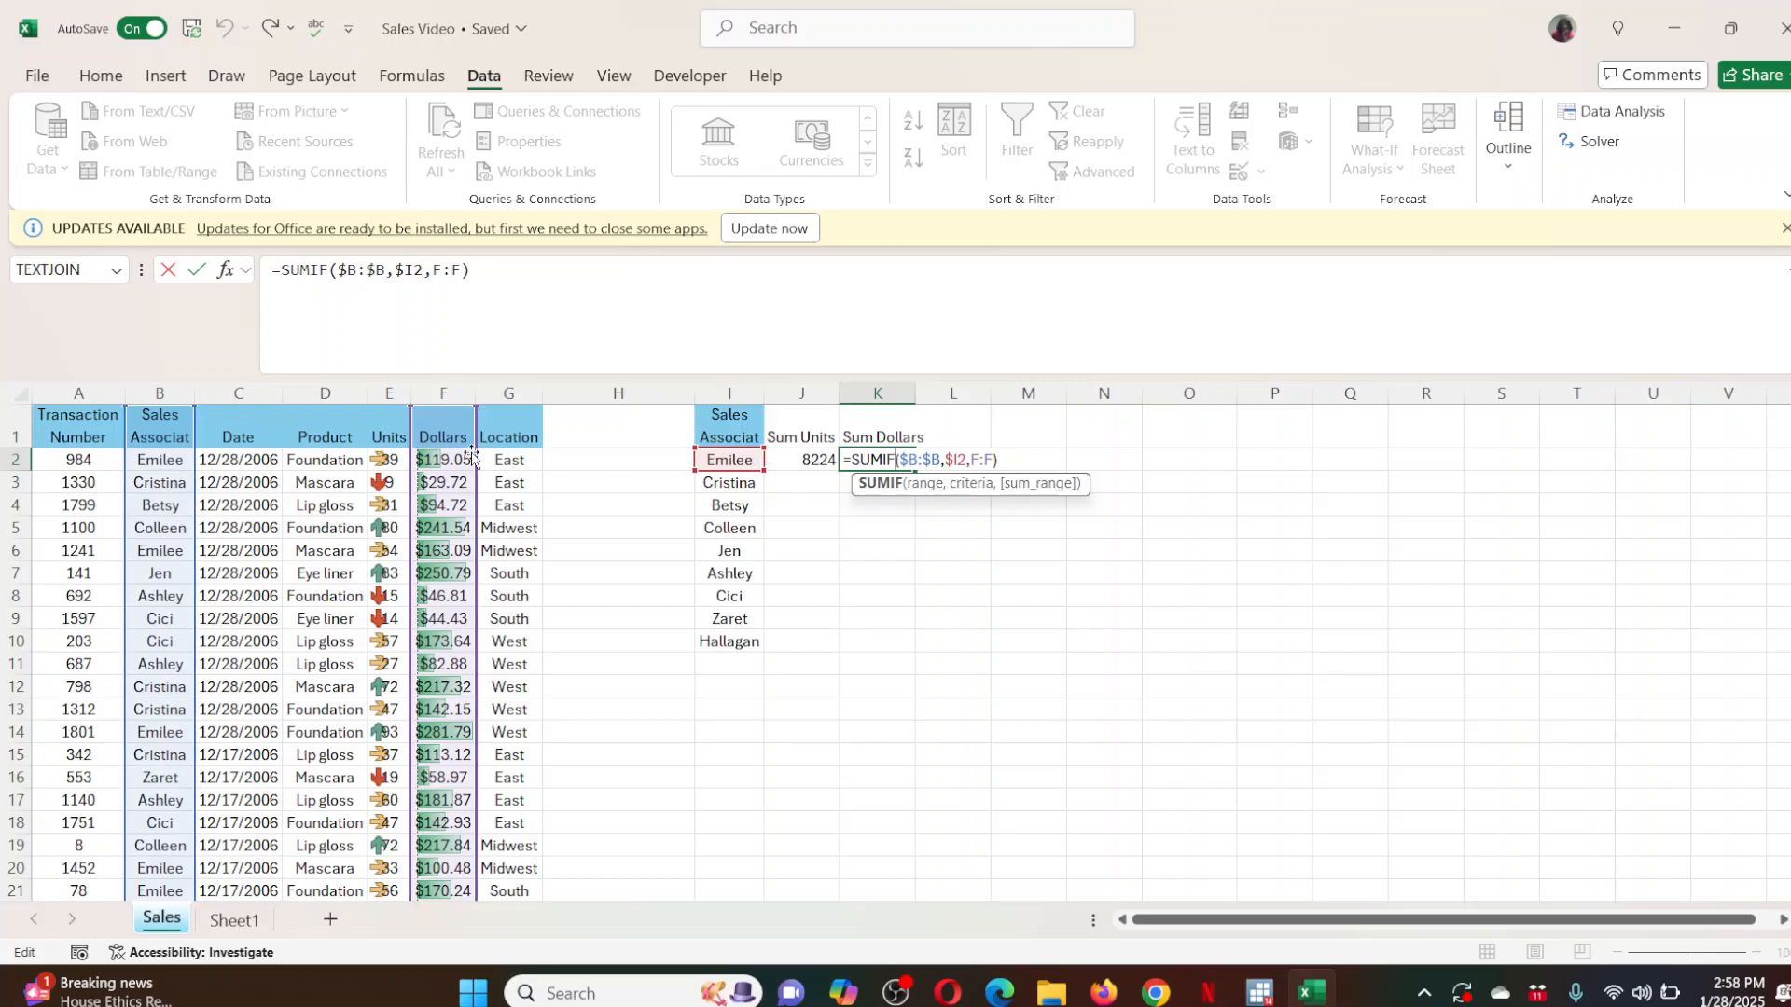
{"action": "key", "text": "Escape"}
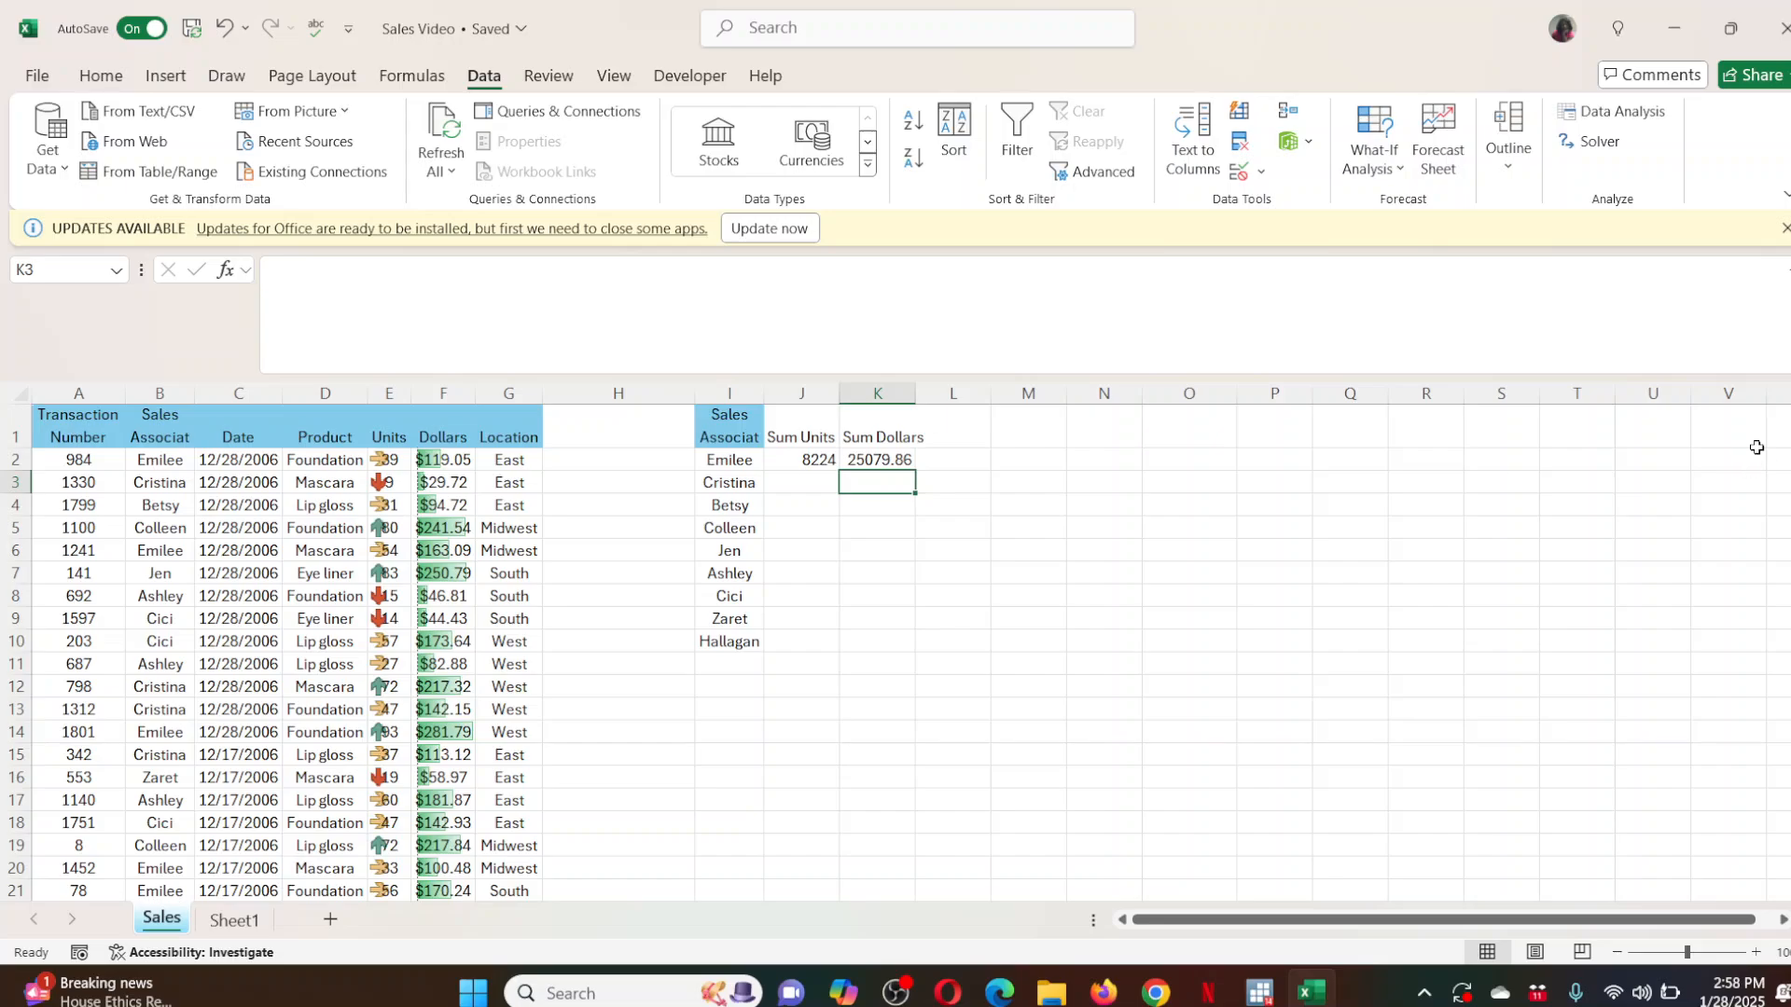
Fill the Sum Units formula from J2 down one row into J3 and check its references.
{"action": "left_click", "coordinate": [800, 459]}
{"action": "left_click_drag", "start_coordinate": [837, 473], "coordinate": [819, 485]}
{"action": "double_click", "coordinate": [819, 483]}
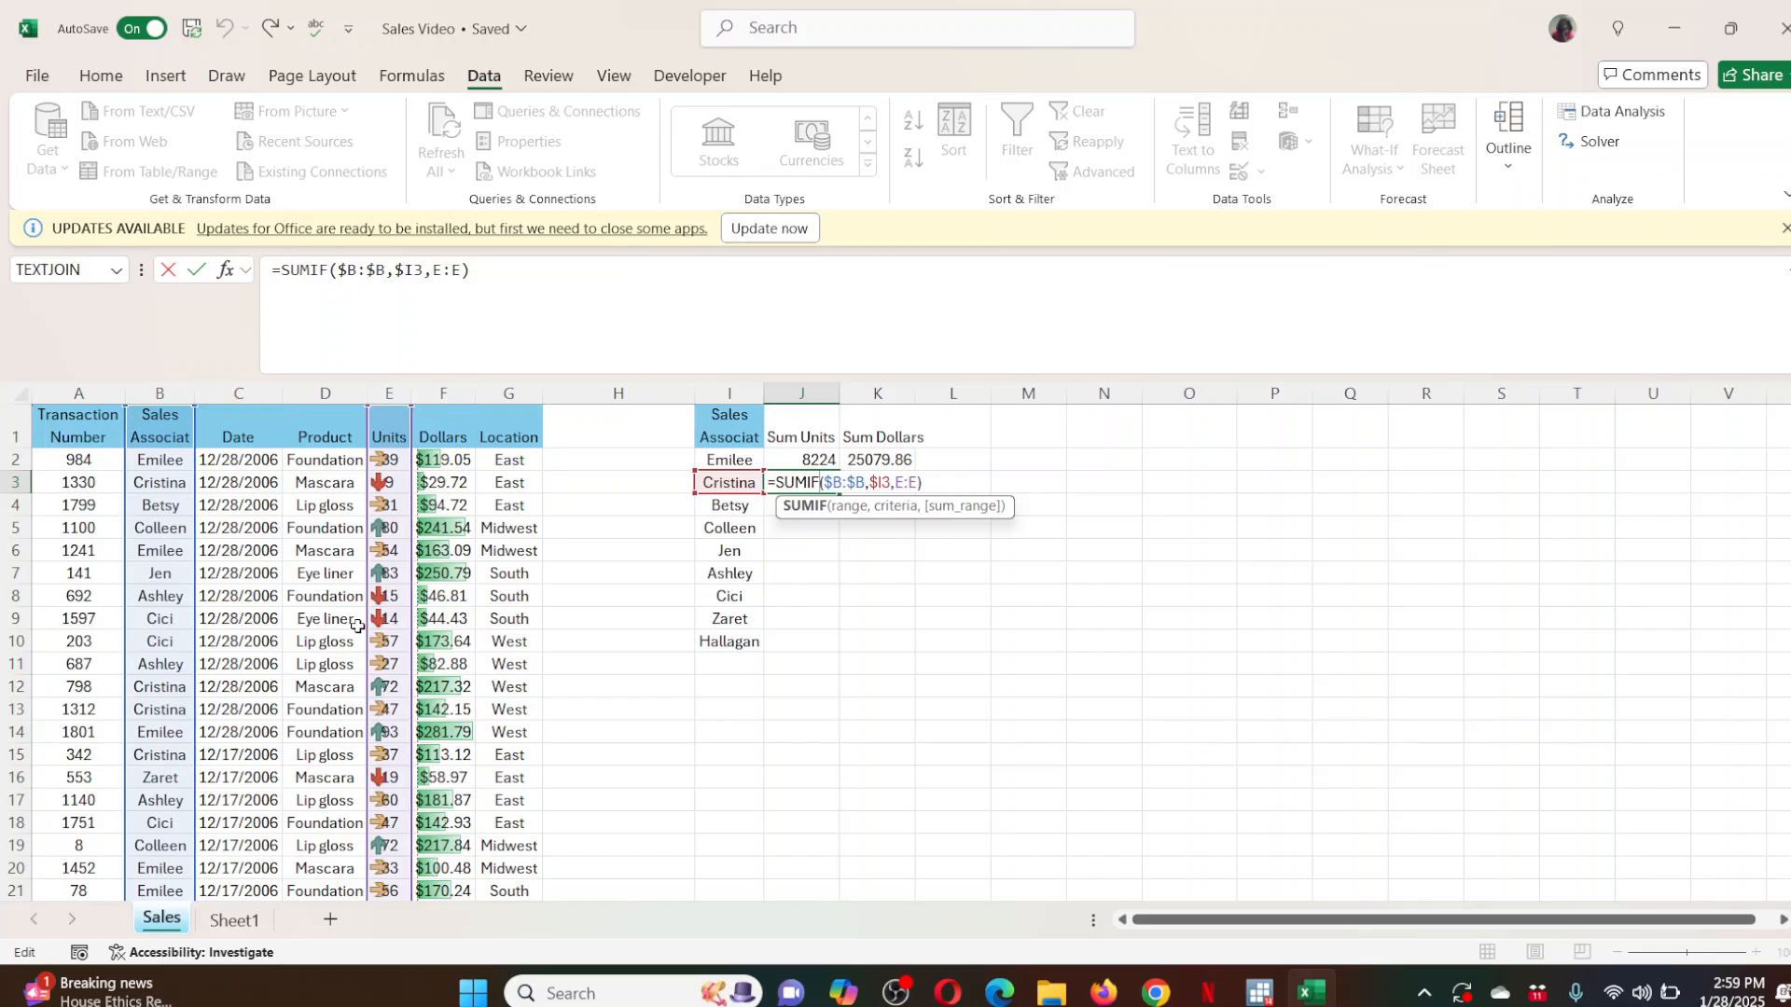
{"action": "key", "text": "Return"}
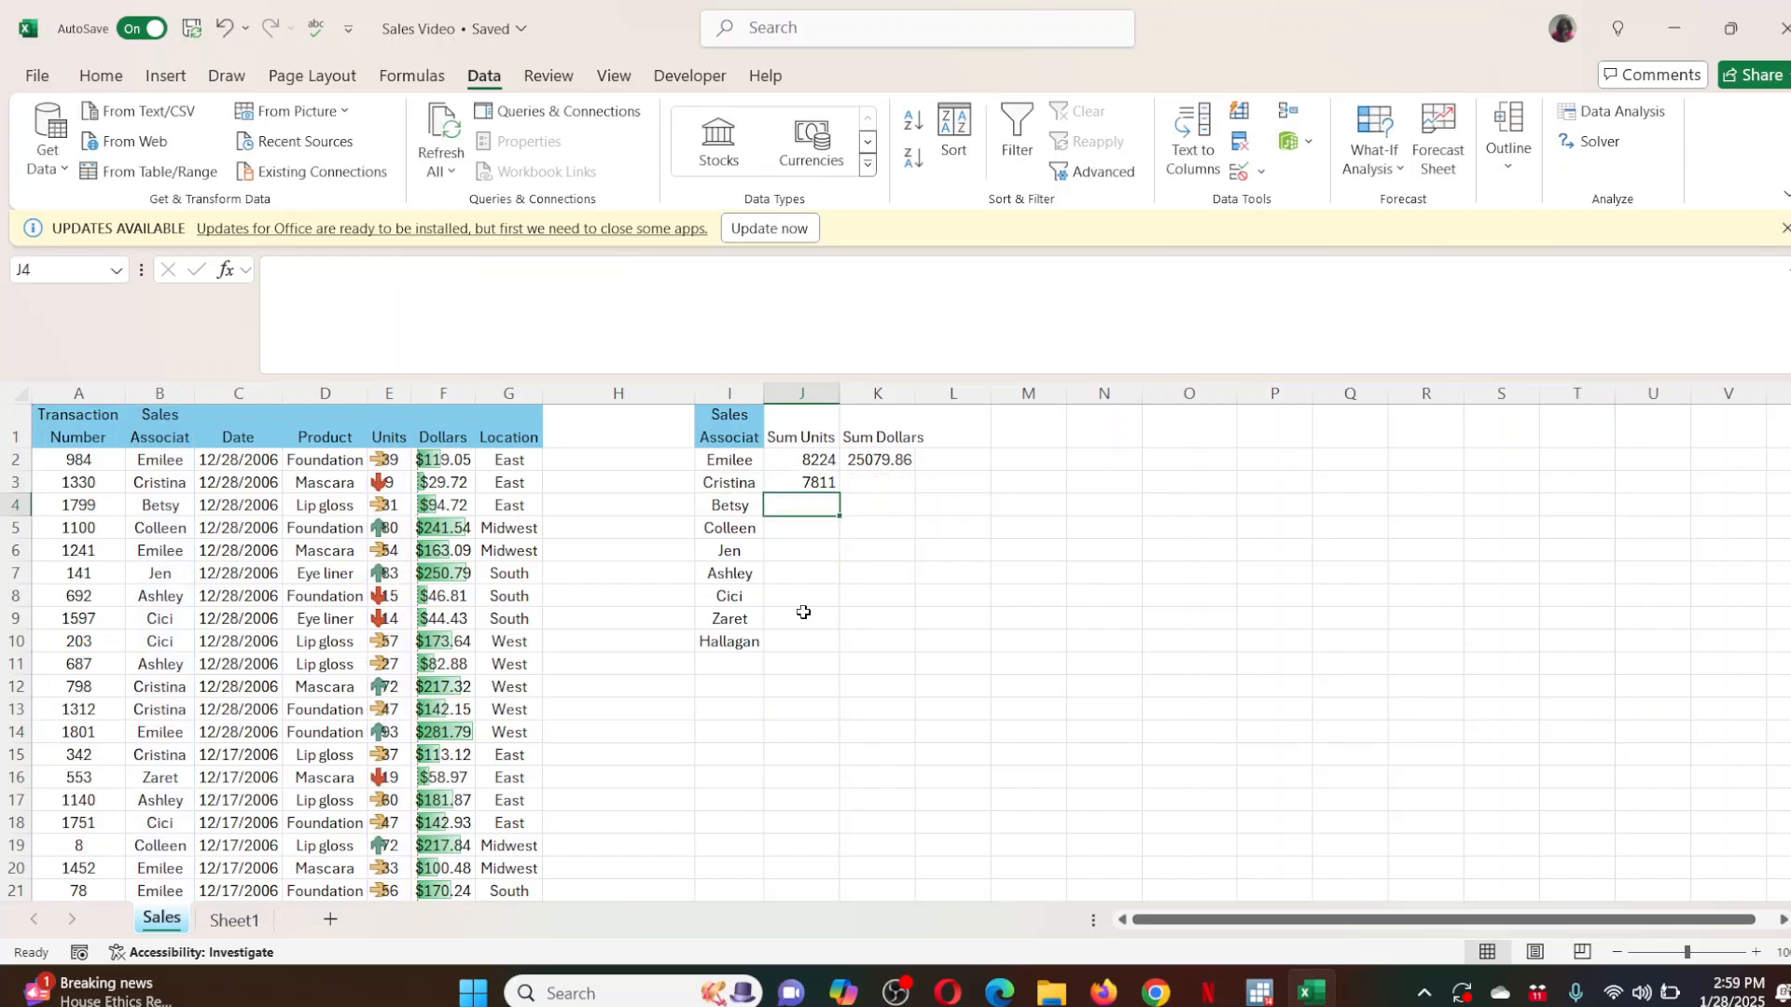
Fill the J2:K2 formulas down through row 10 and check the copied references in K10 and J7.
{"action": "left_click_drag", "start_coordinate": [821, 460], "coordinate": [882, 462]}
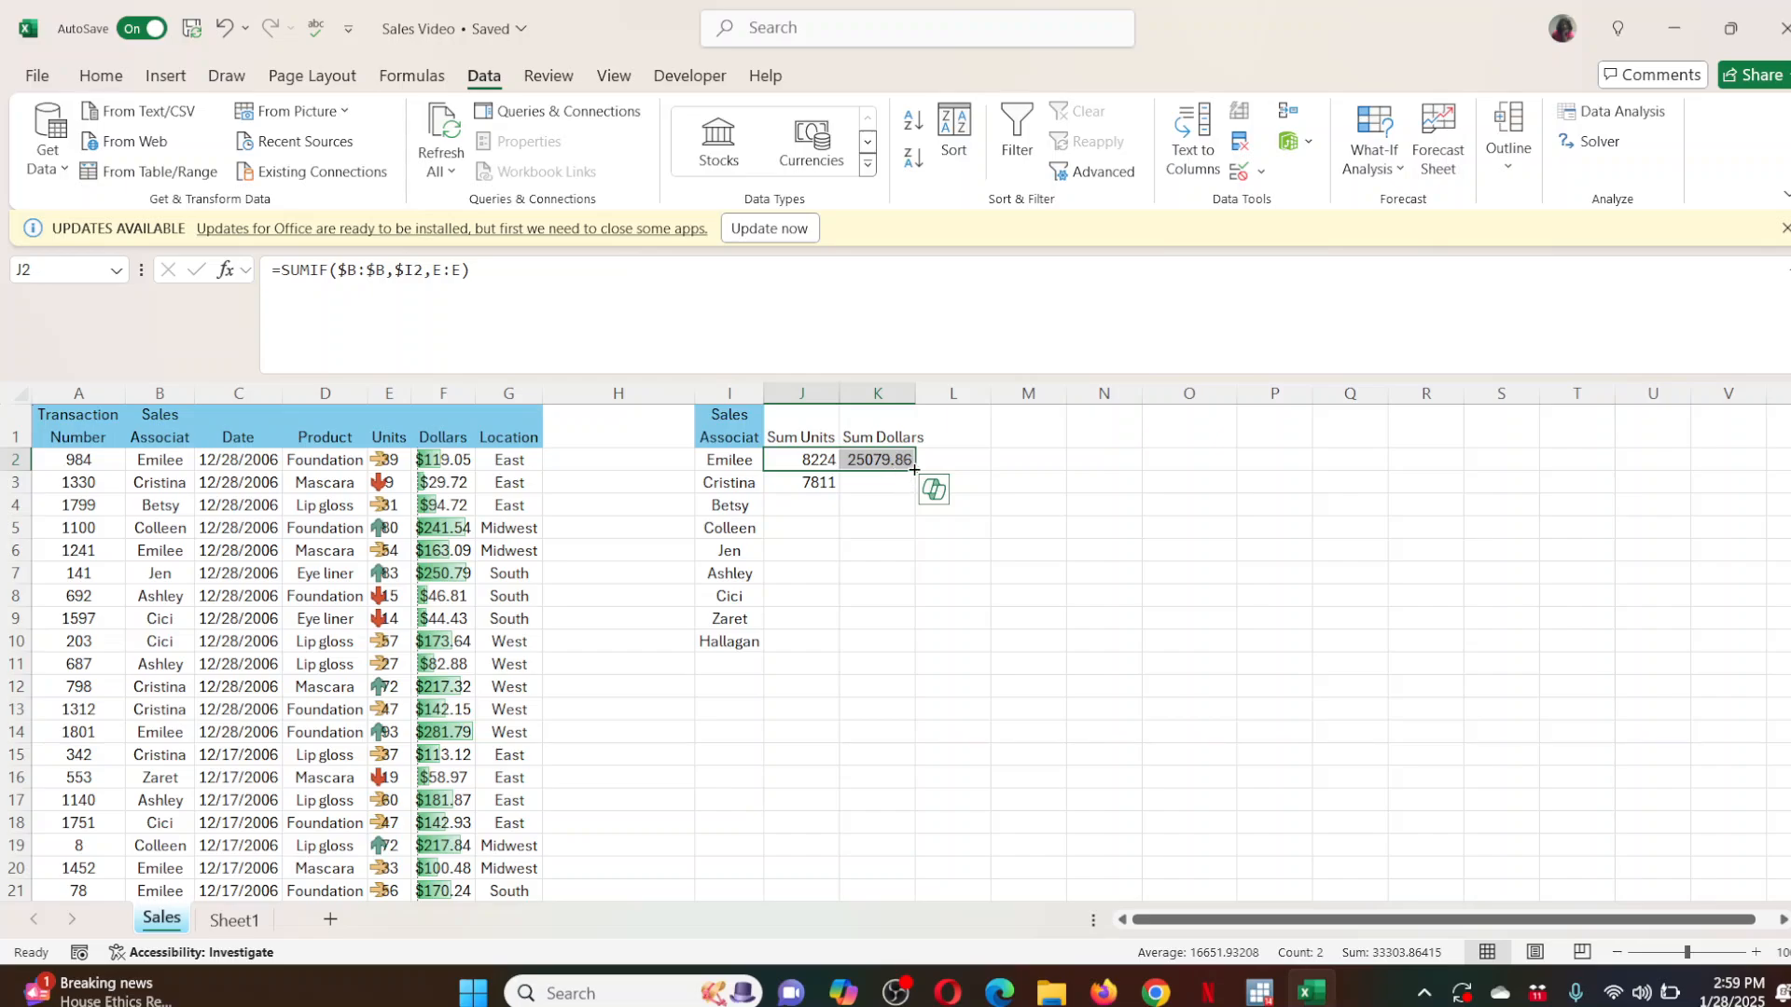
{"action": "left_click_drag", "start_coordinate": [915, 471], "coordinate": [902, 650]}
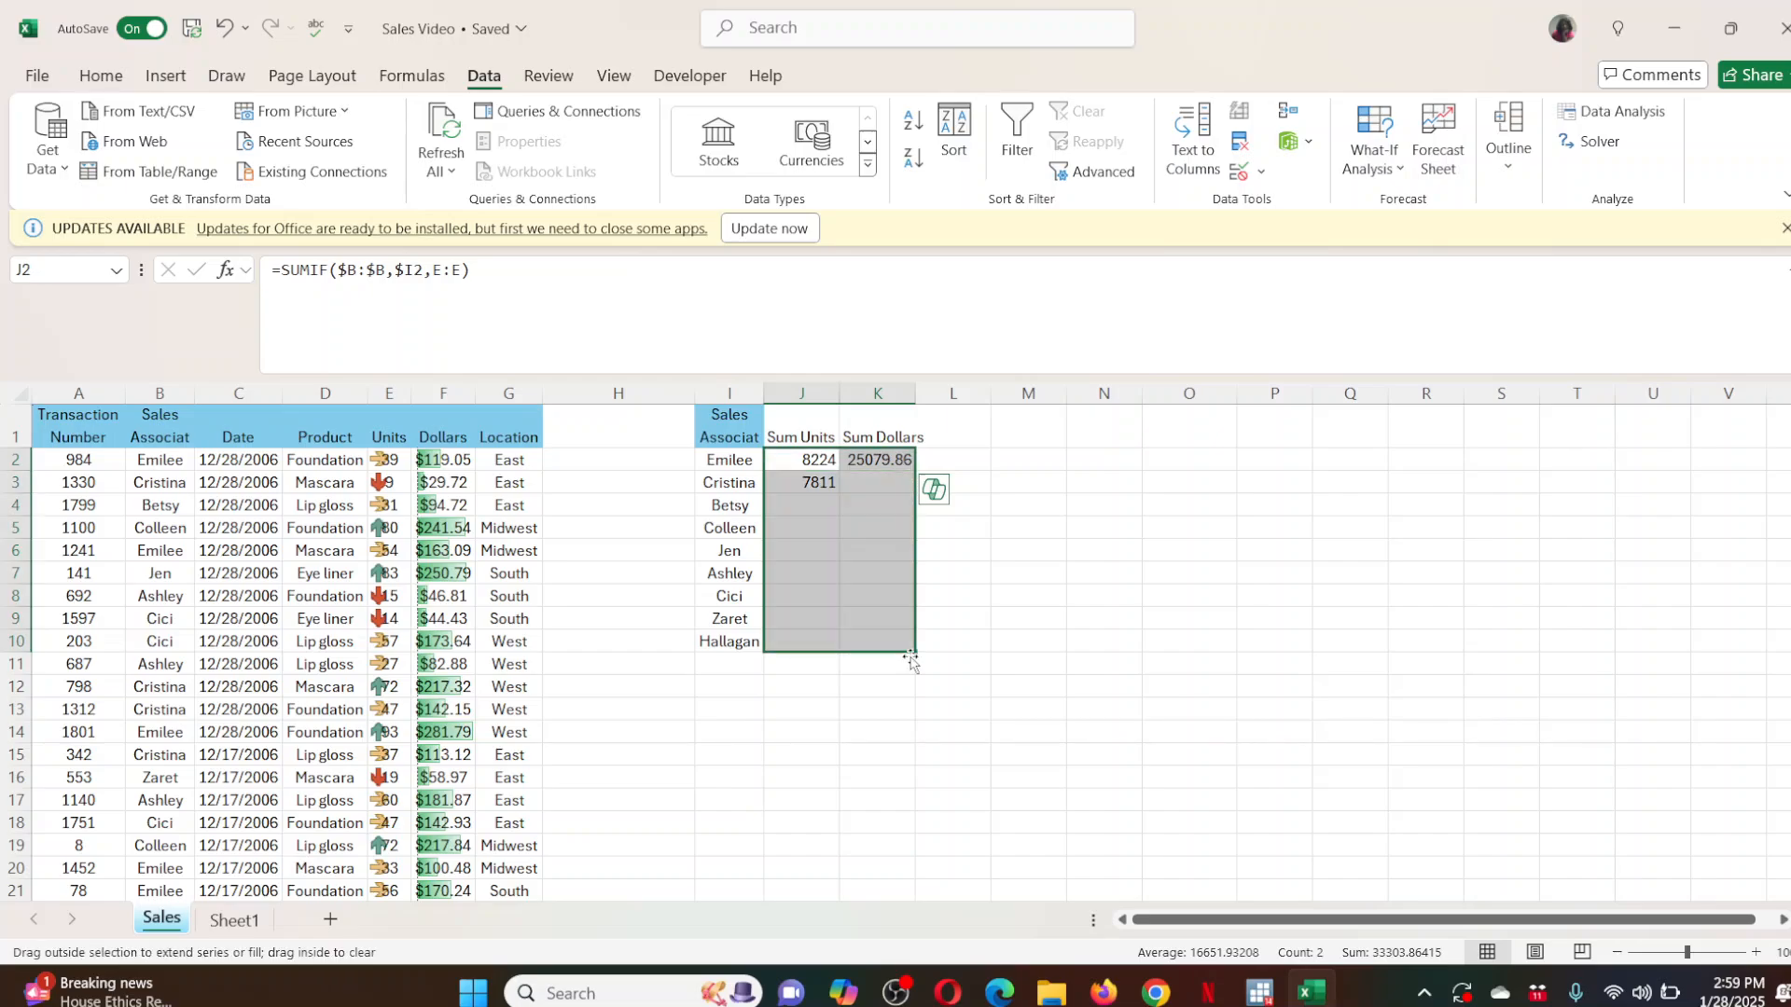
{"action": "left_click", "coordinate": [800, 486]}
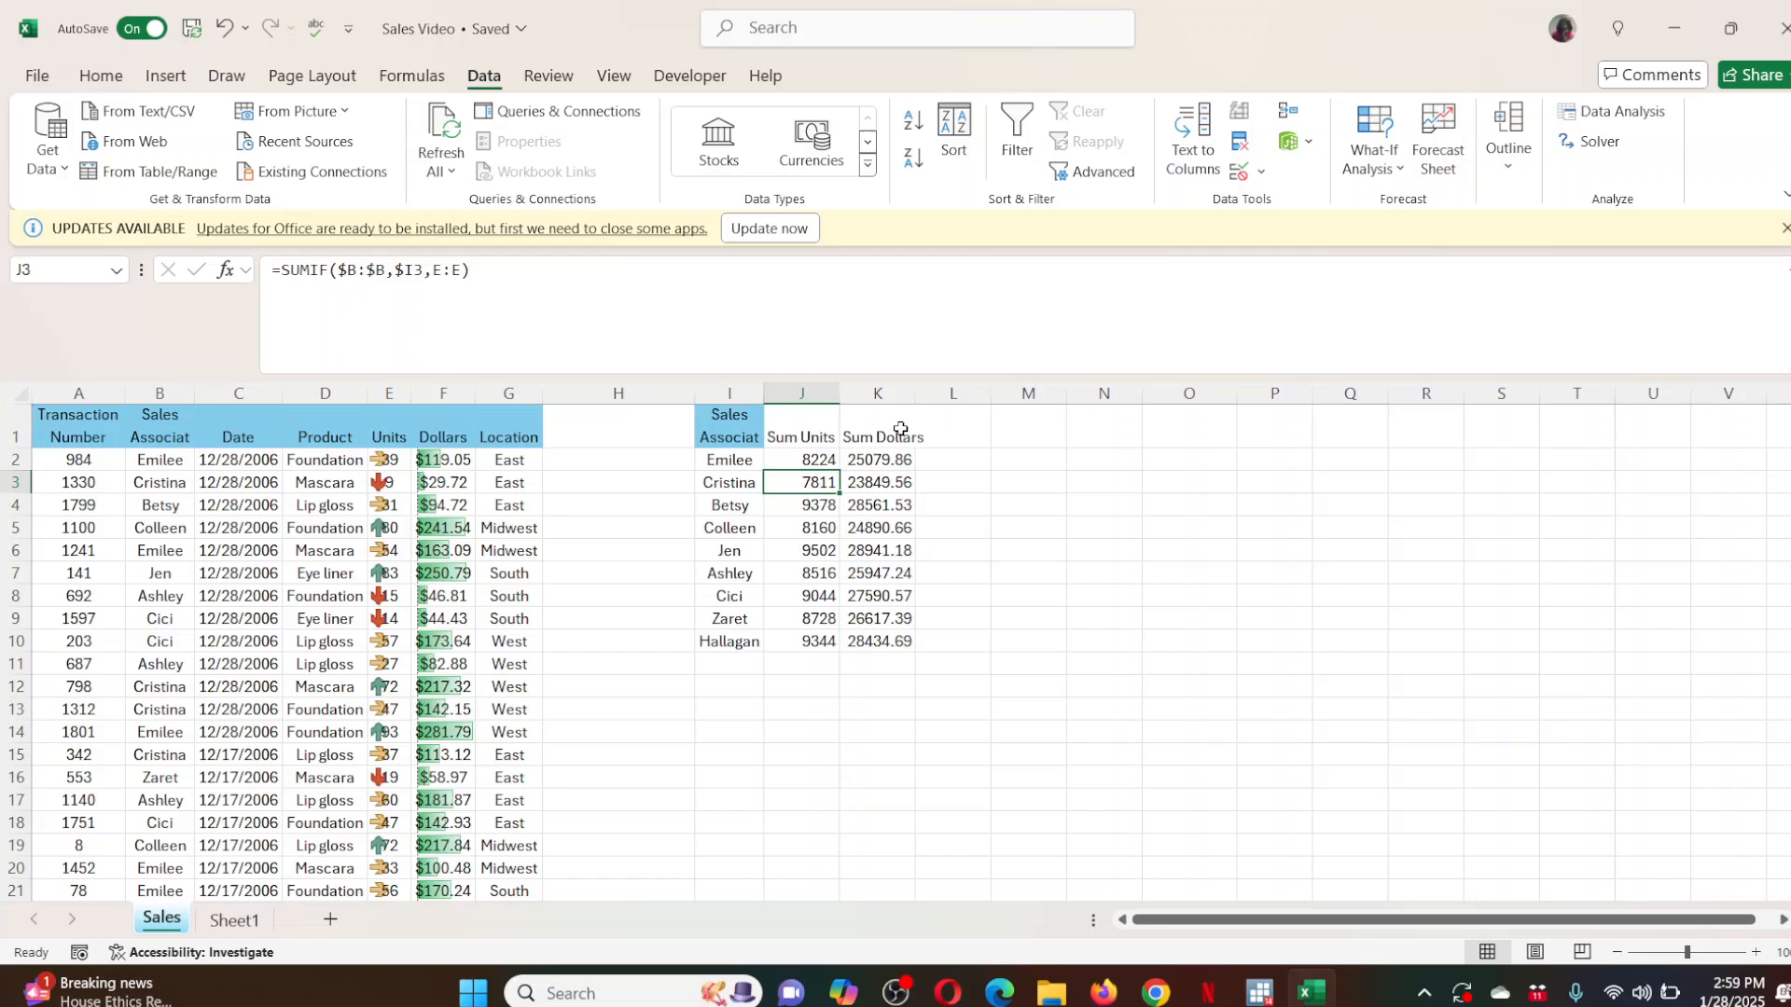
{"action": "double_click", "coordinate": [883, 644]}
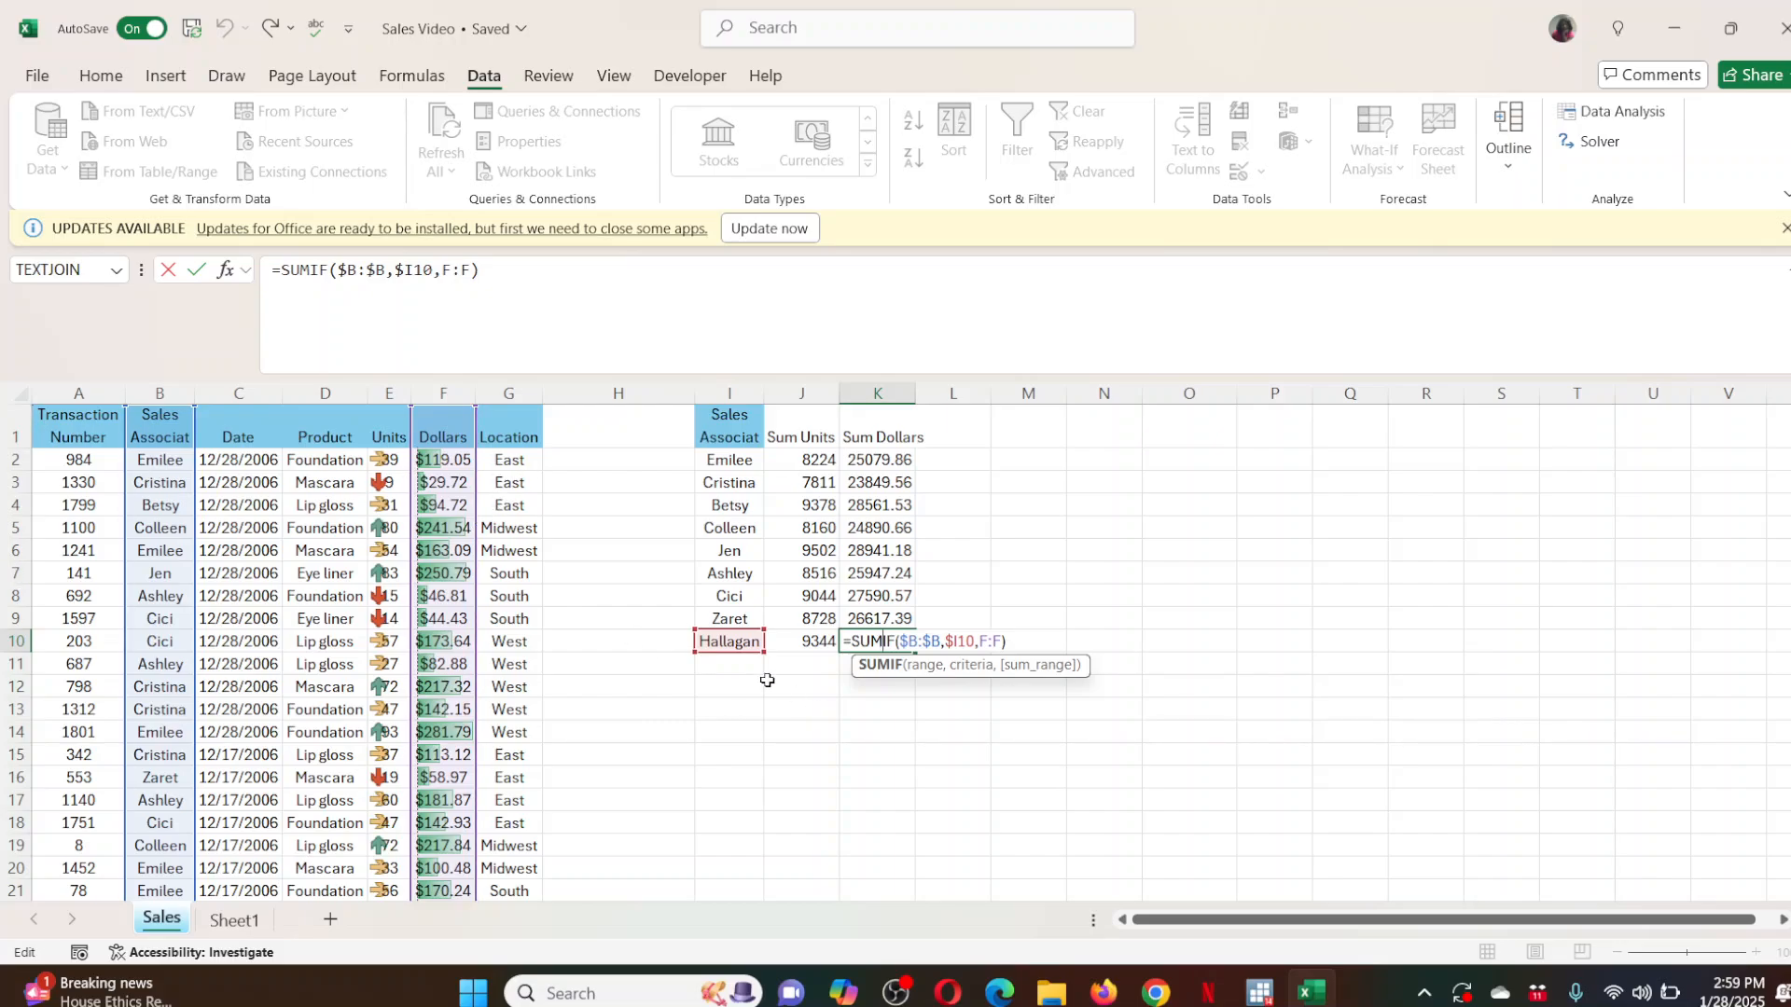
{"action": "key", "text": "Return"}
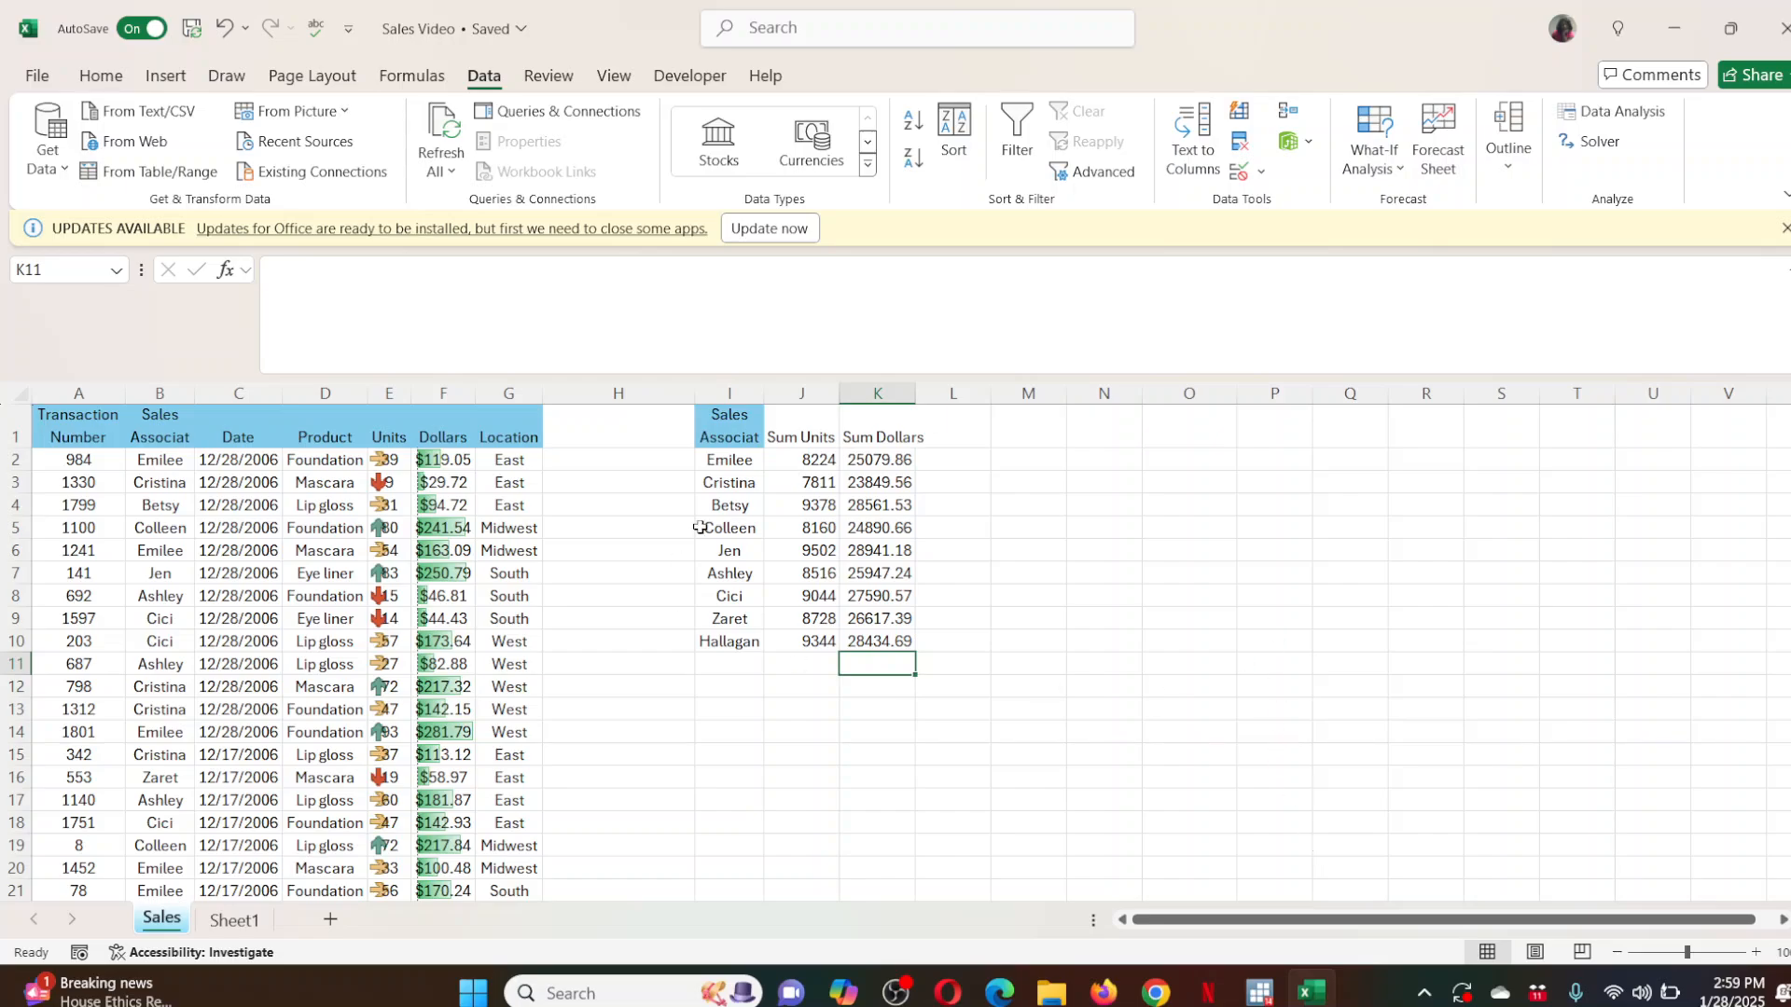
{"action": "double_click", "coordinate": [805, 584]}
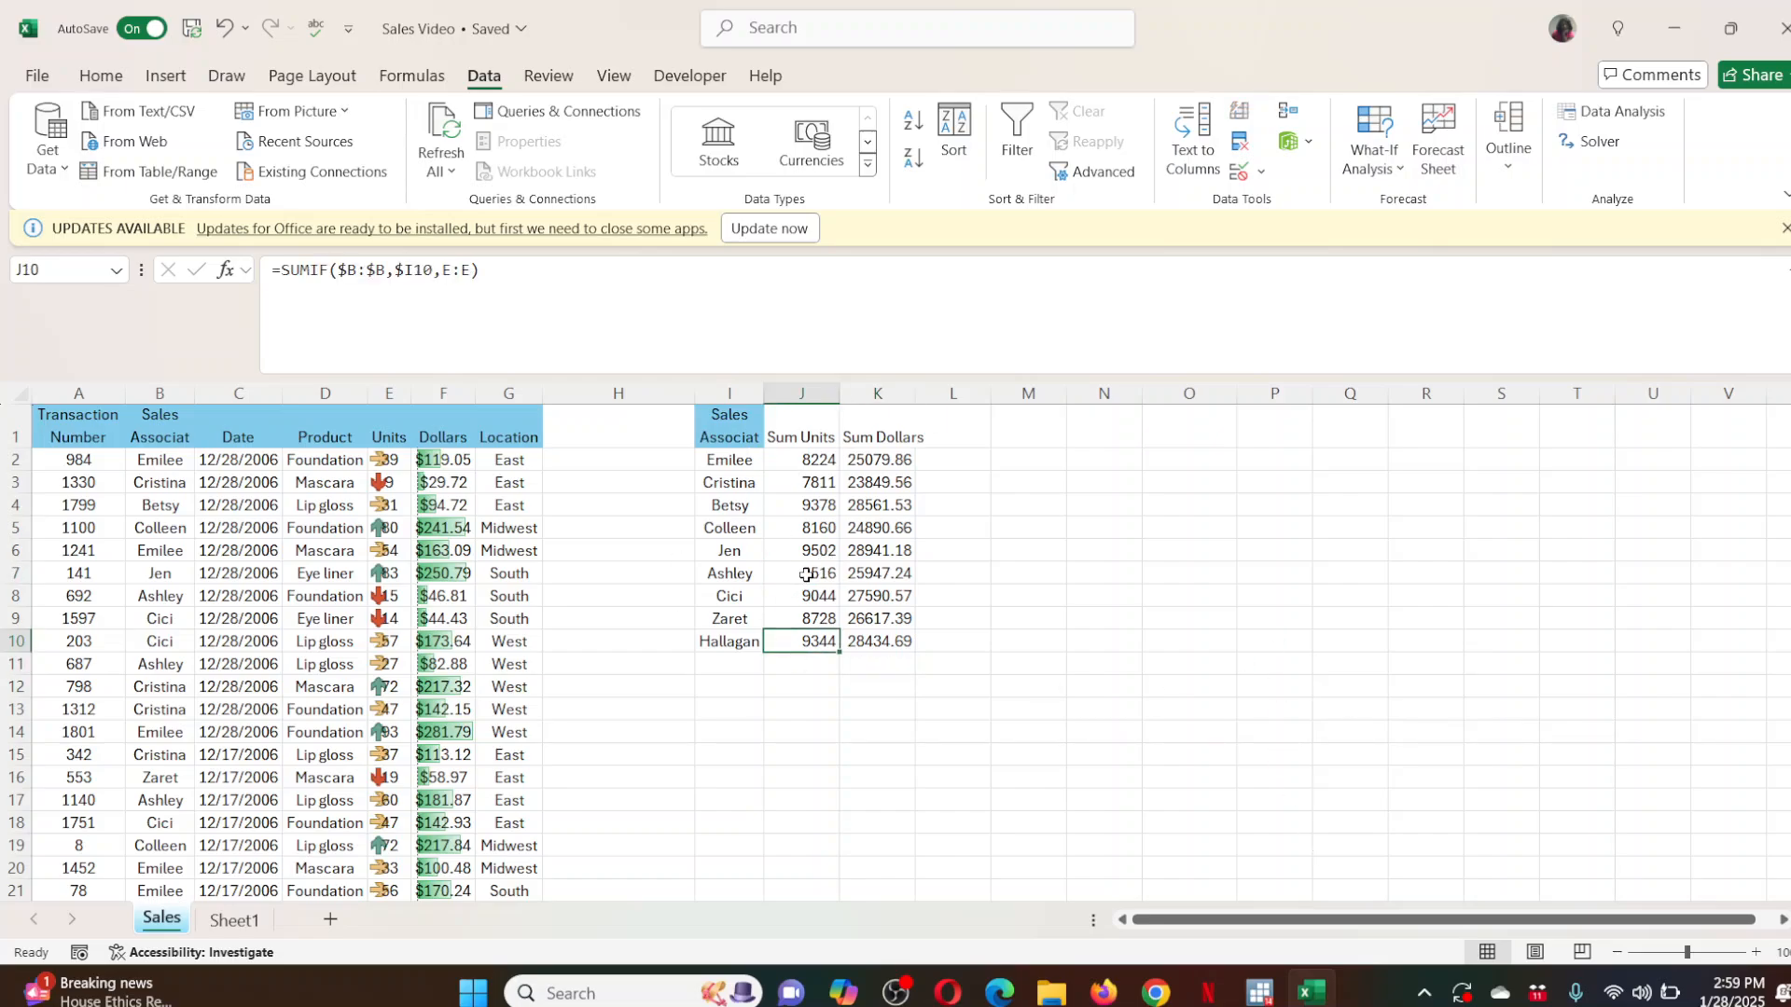
{"action": "double_click", "coordinate": [805, 575]}
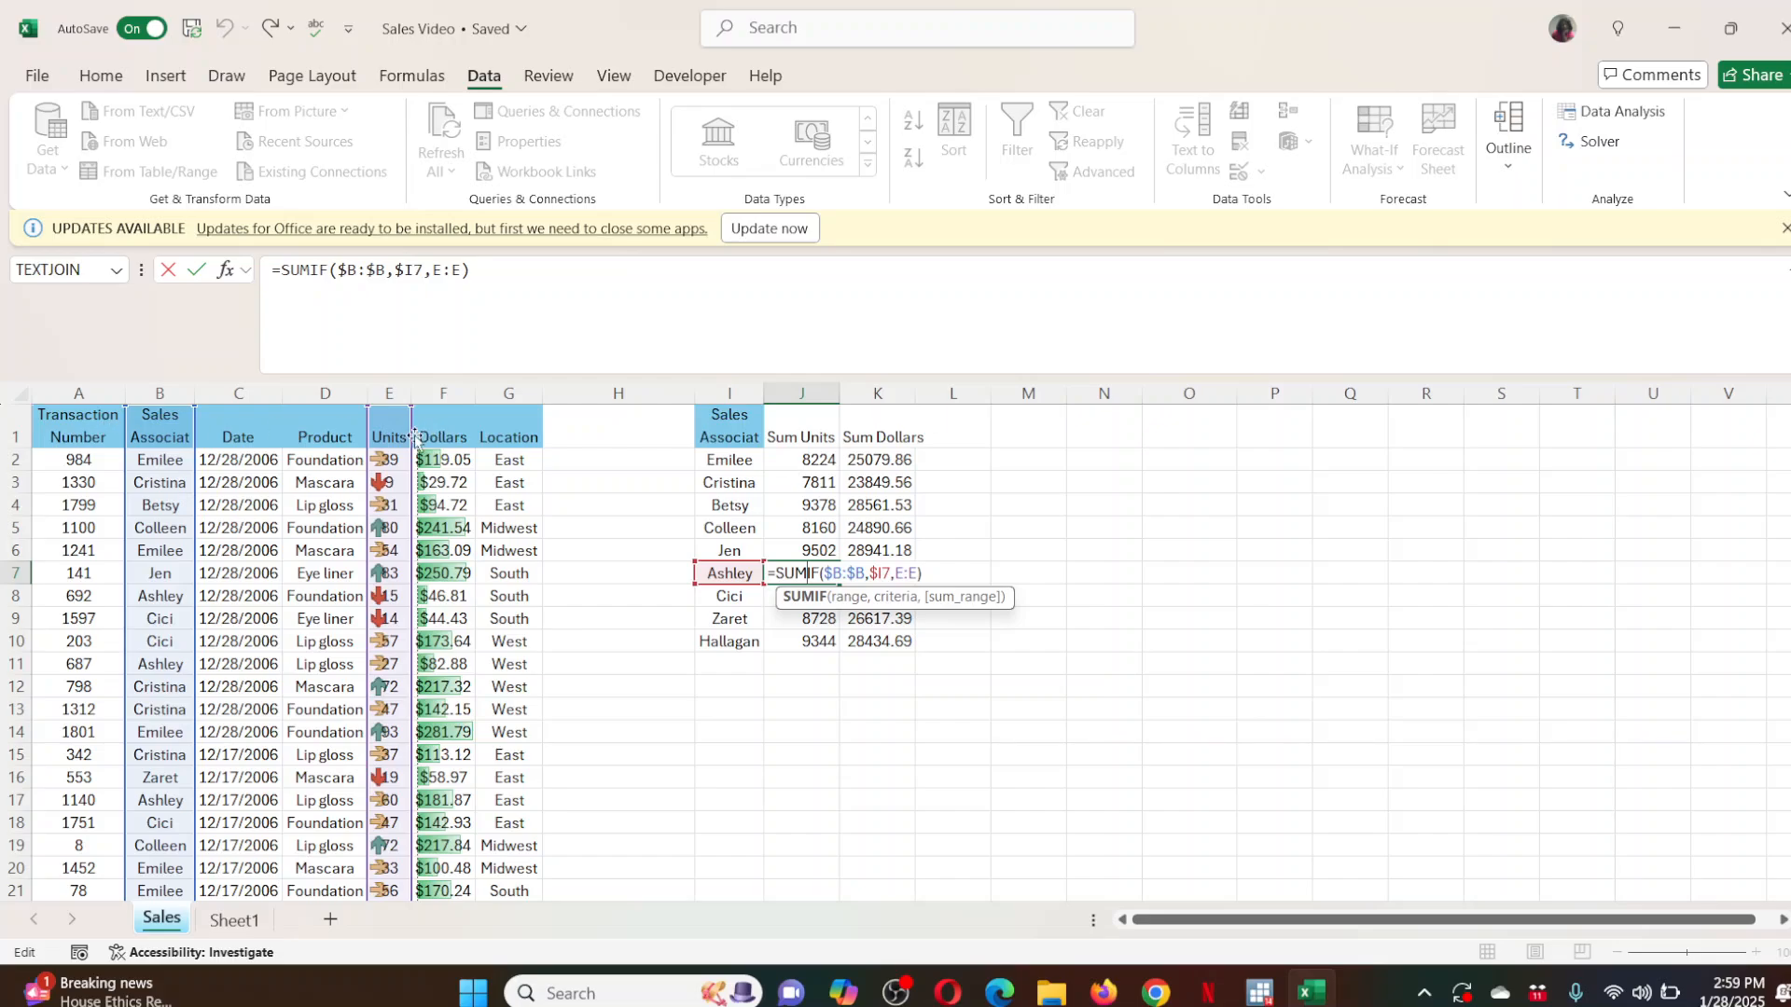
{"action": "key", "text": "Return"}
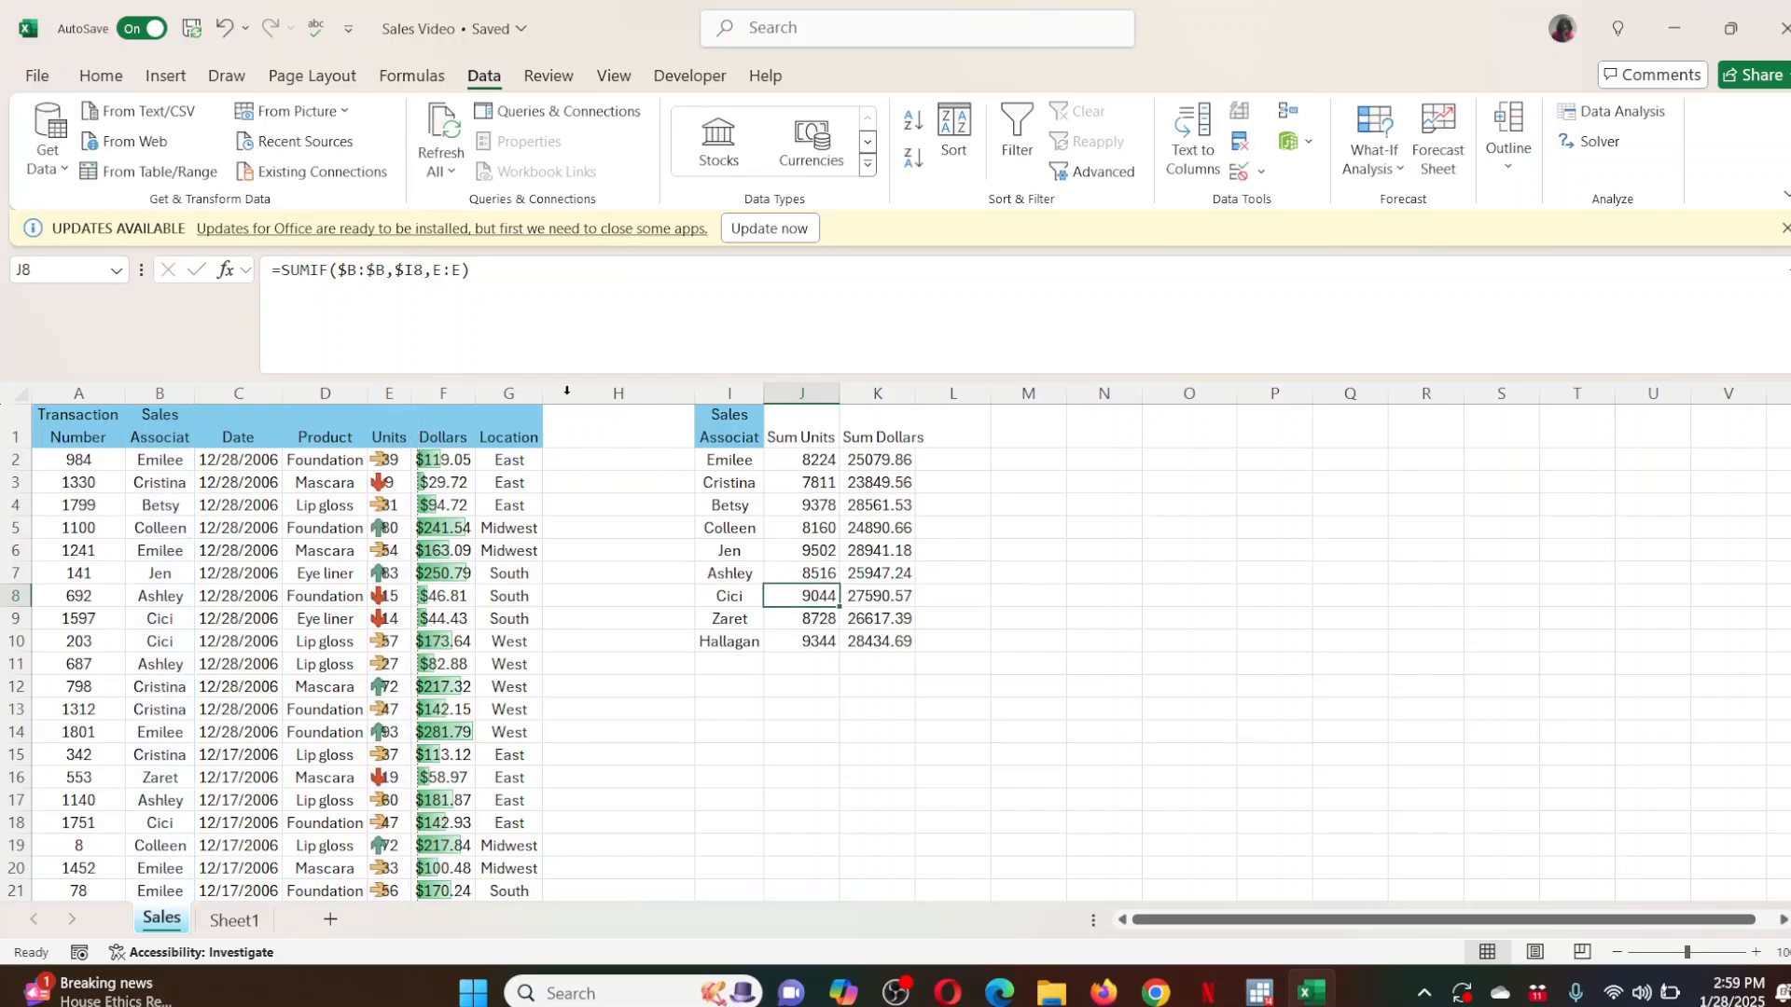
Fill the Sales Associate header in I1 with a lighter blue theme color.
{"action": "left_click_drag", "start_coordinate": [784, 430], "coordinate": [877, 433]}
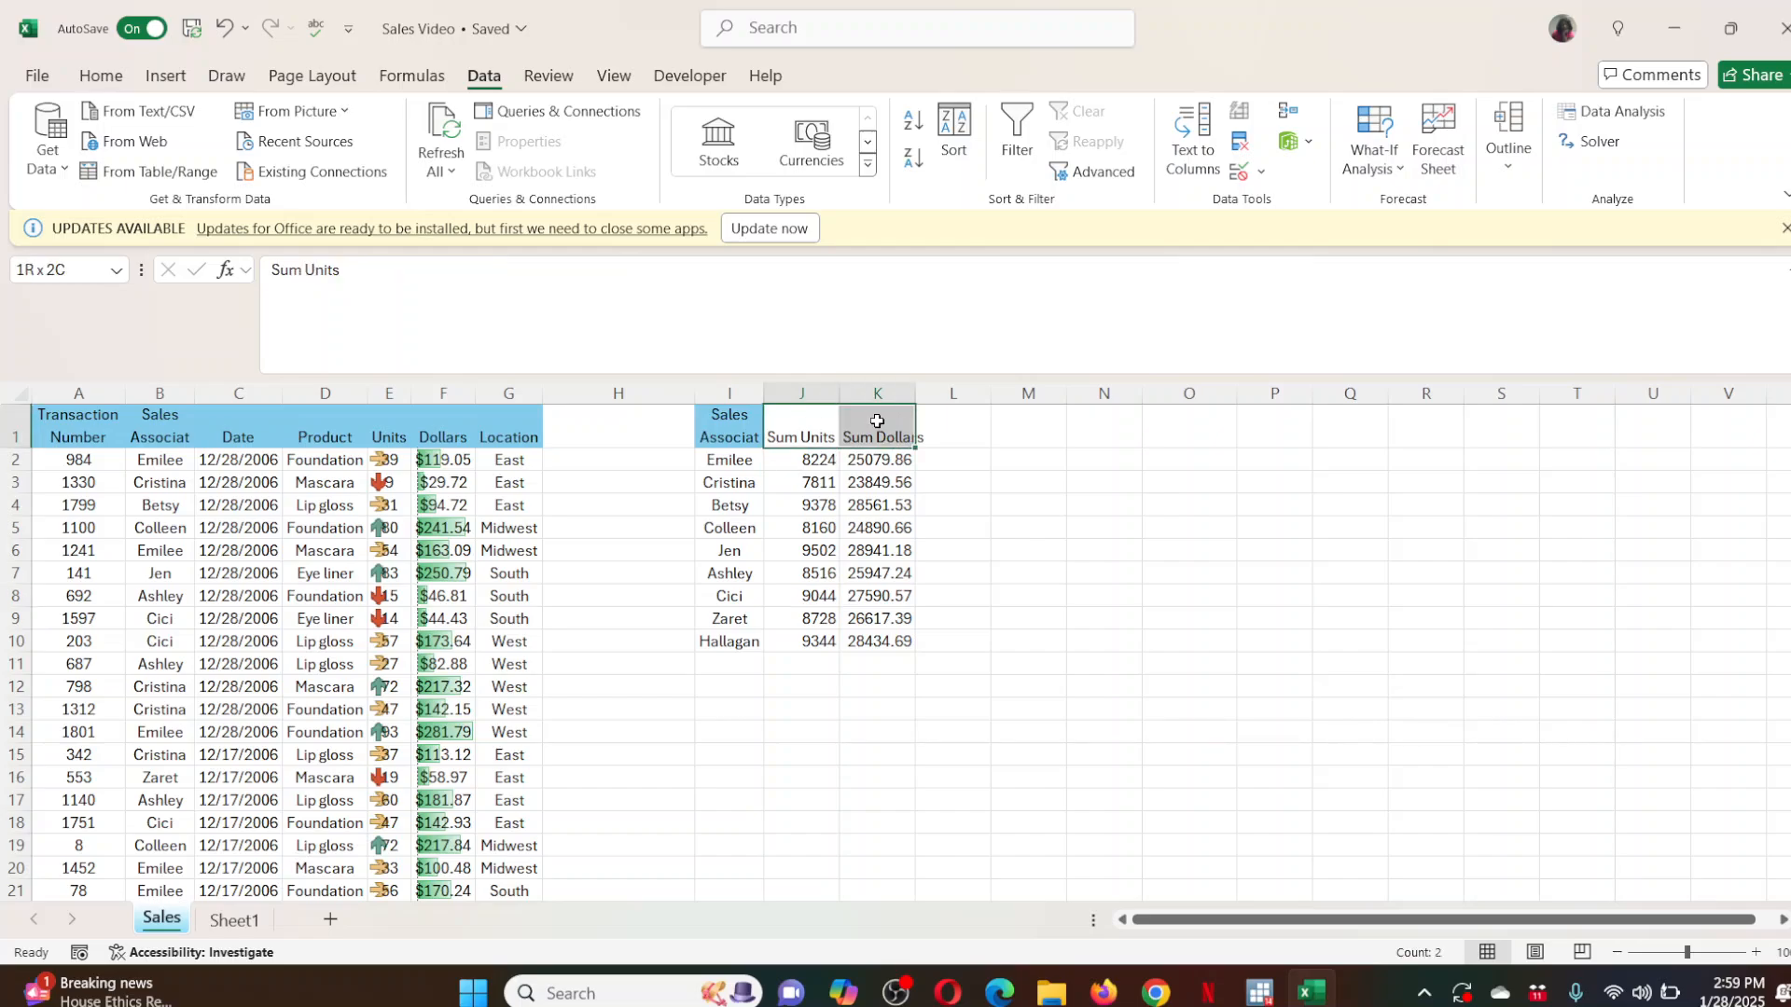
{"action": "left_click", "coordinate": [727, 422]}
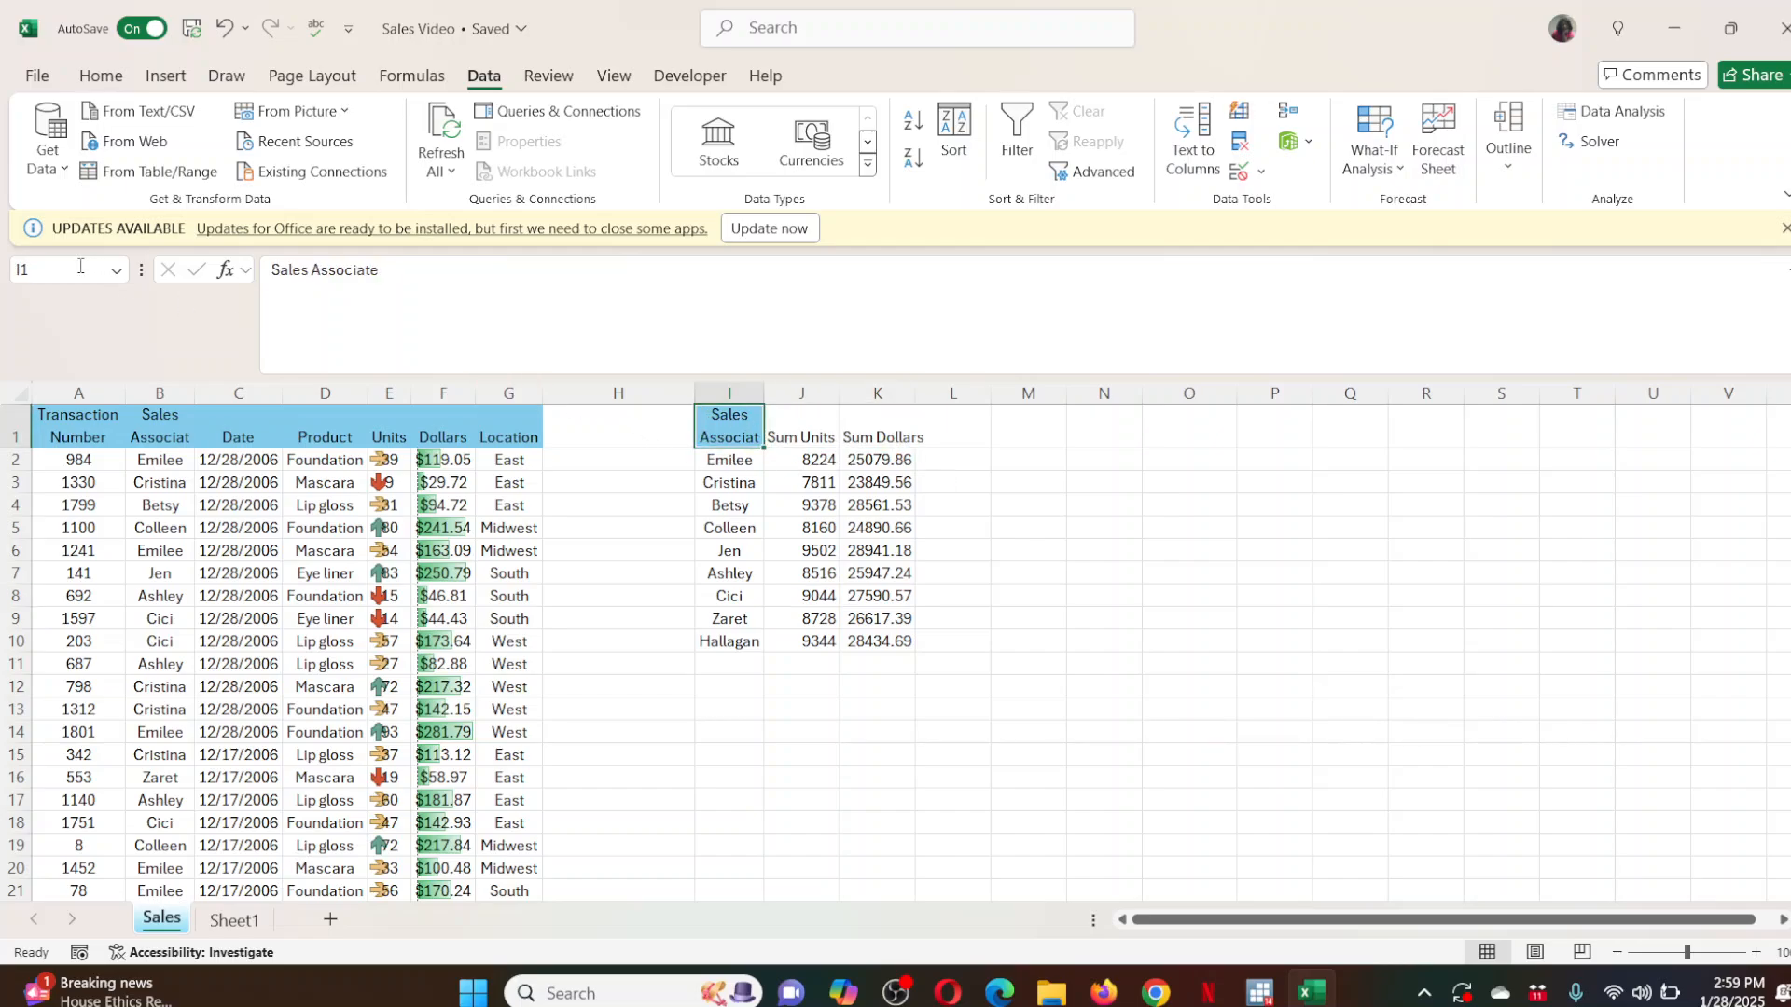
{"action": "left_click", "coordinate": [101, 75]}
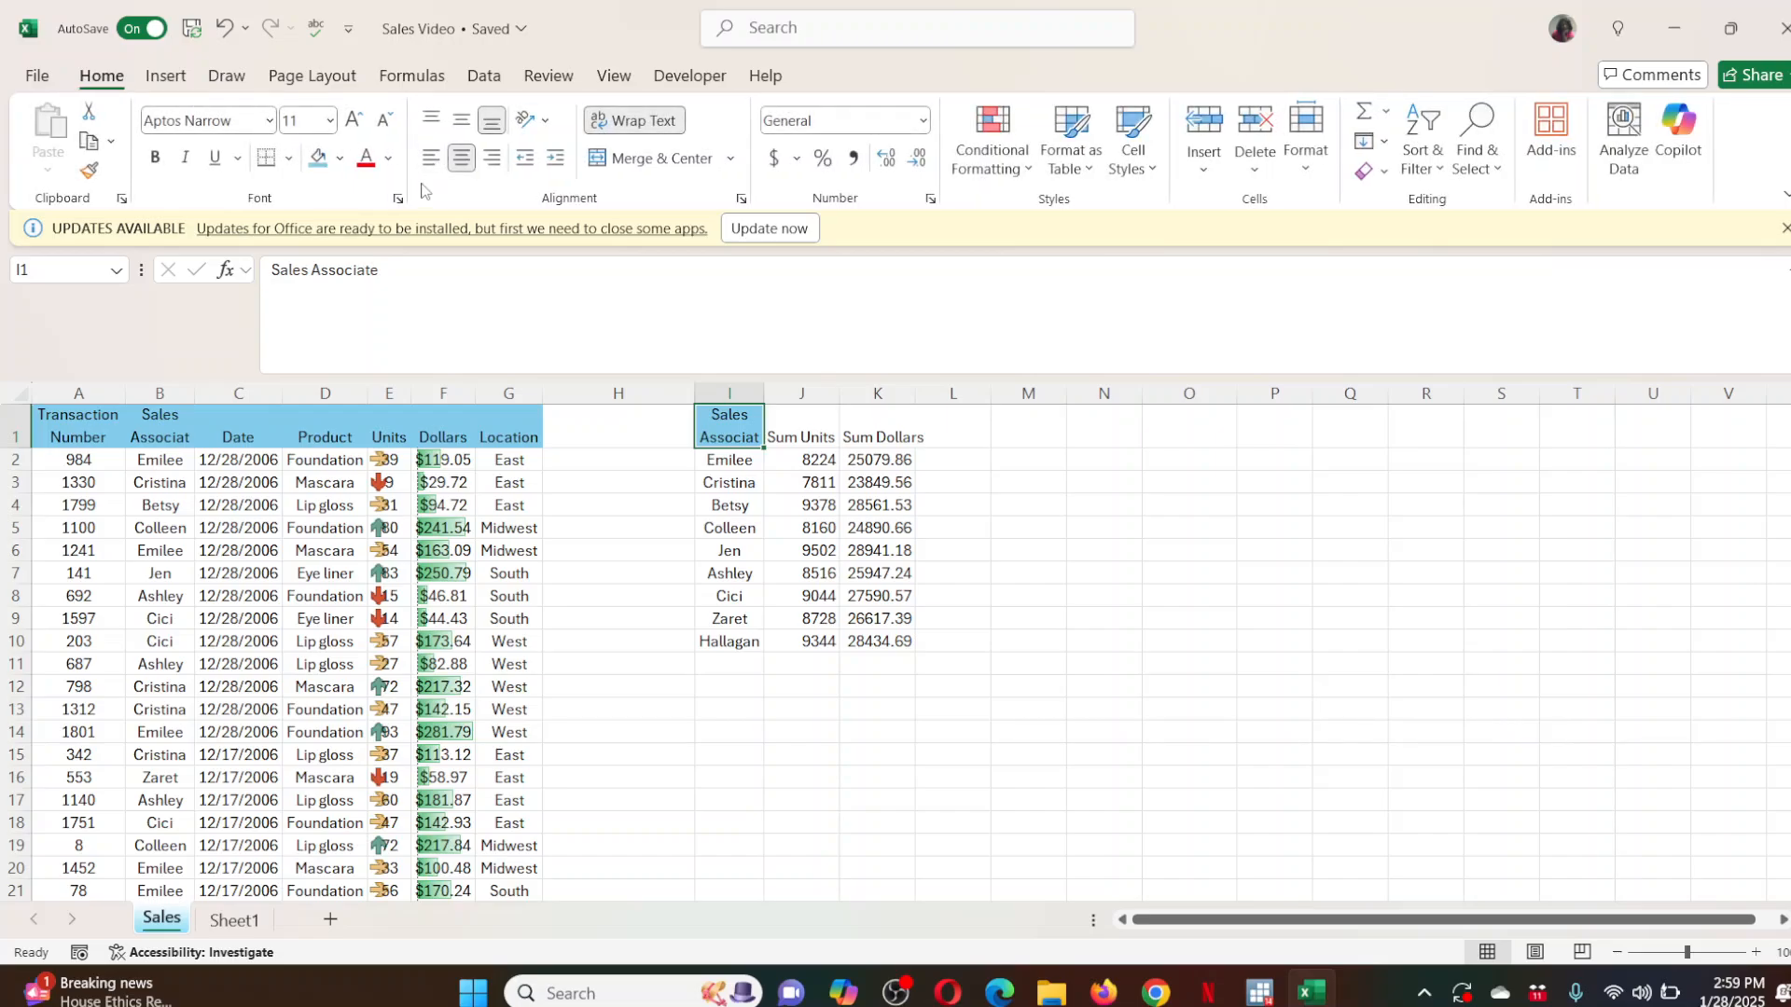
{"action": "left_click", "coordinate": [341, 160]}
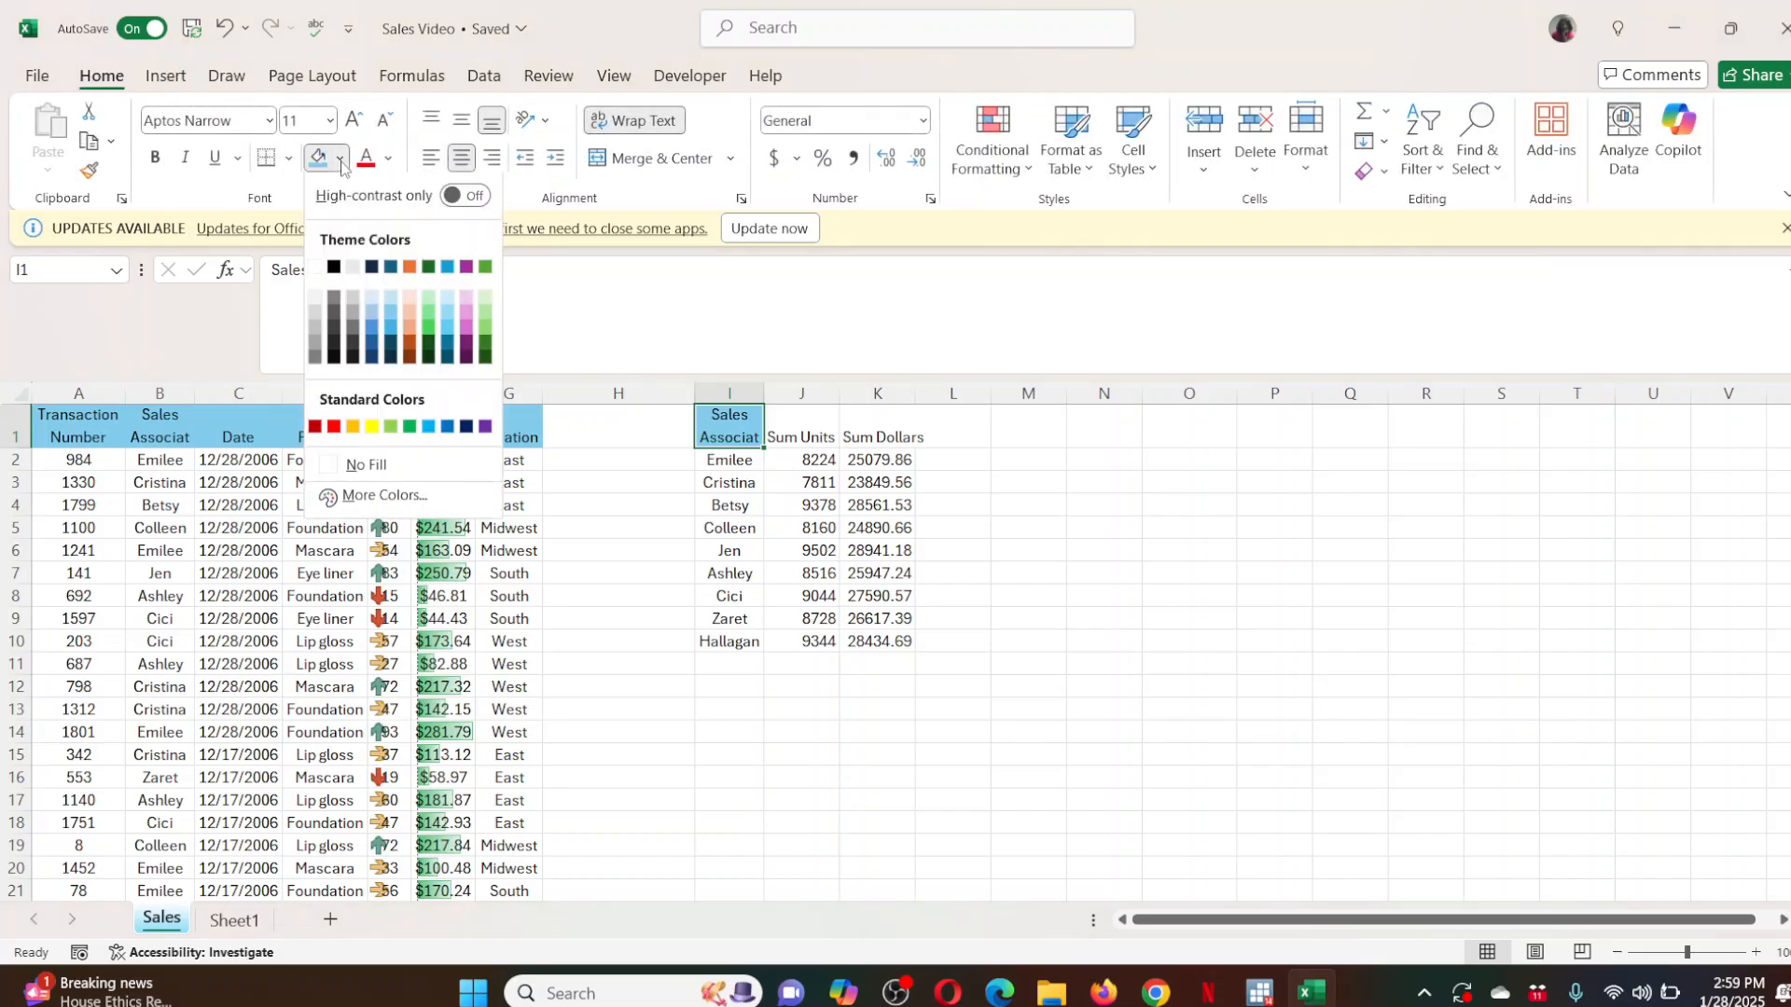
{"action": "left_click", "coordinate": [449, 299]}
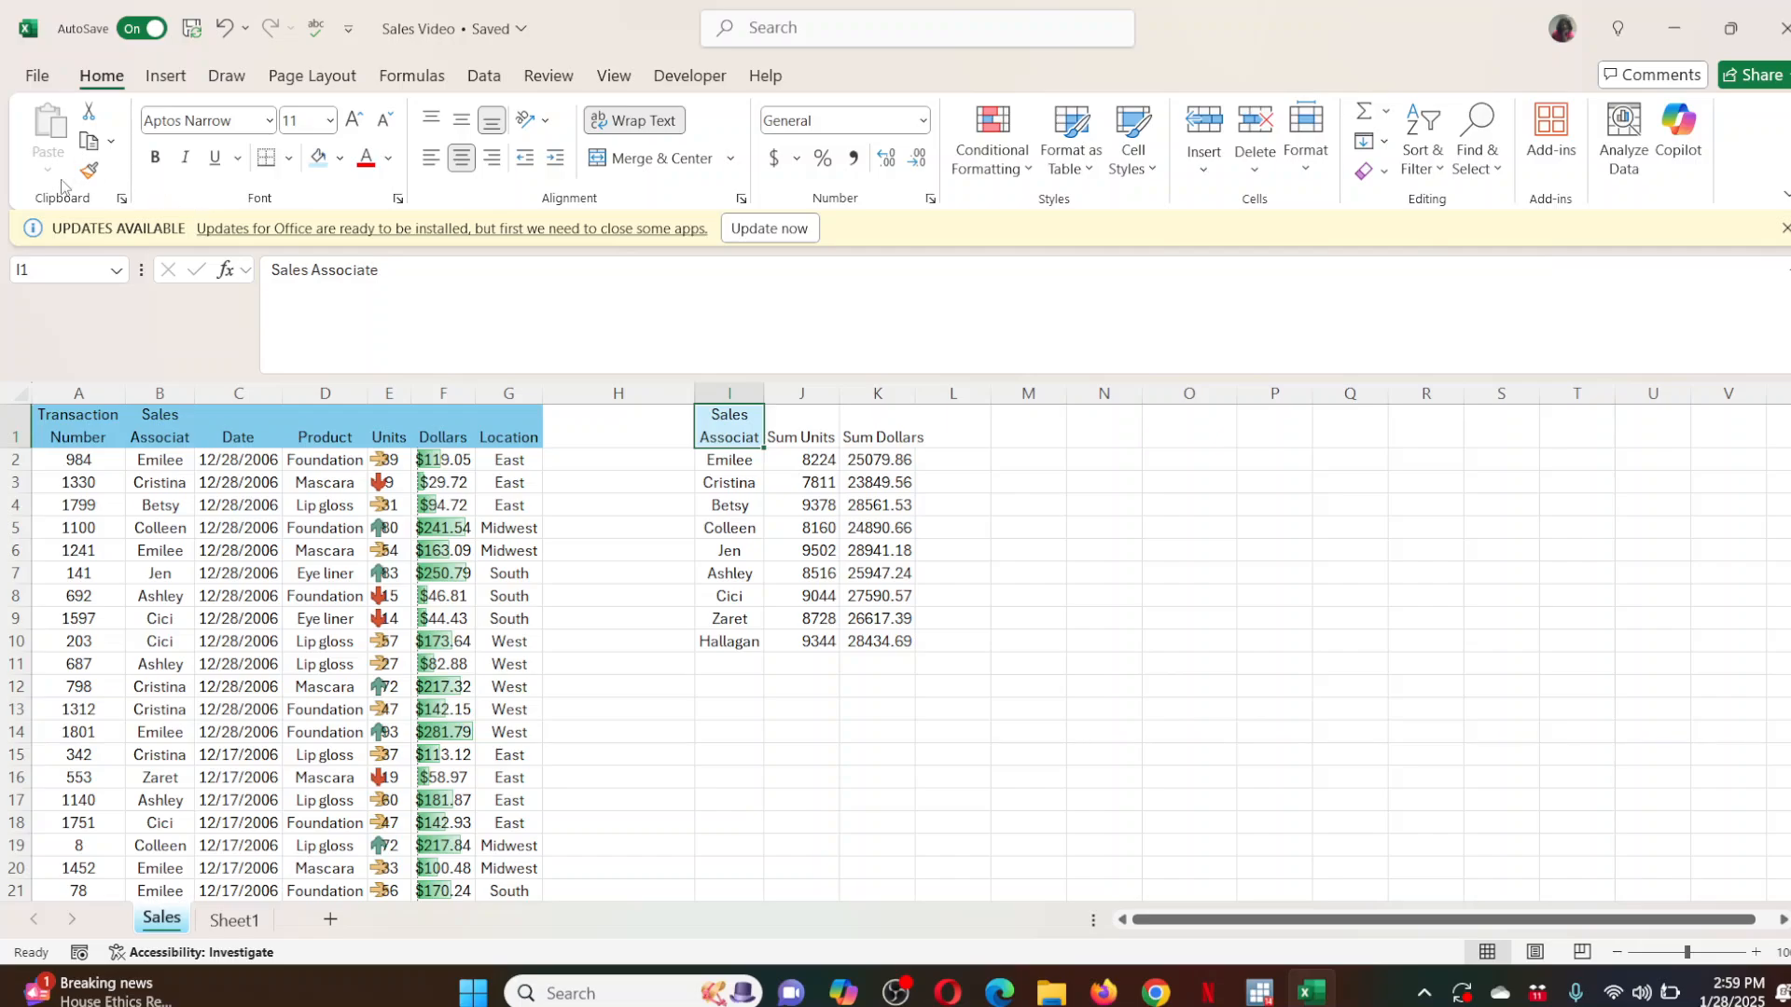
Copy I1's formatting onto the Sum Units and Sum Dollars headers with Format Painter, and adjust the summary column widths so the headers wrap.
{"action": "left_click", "coordinate": [90, 171]}
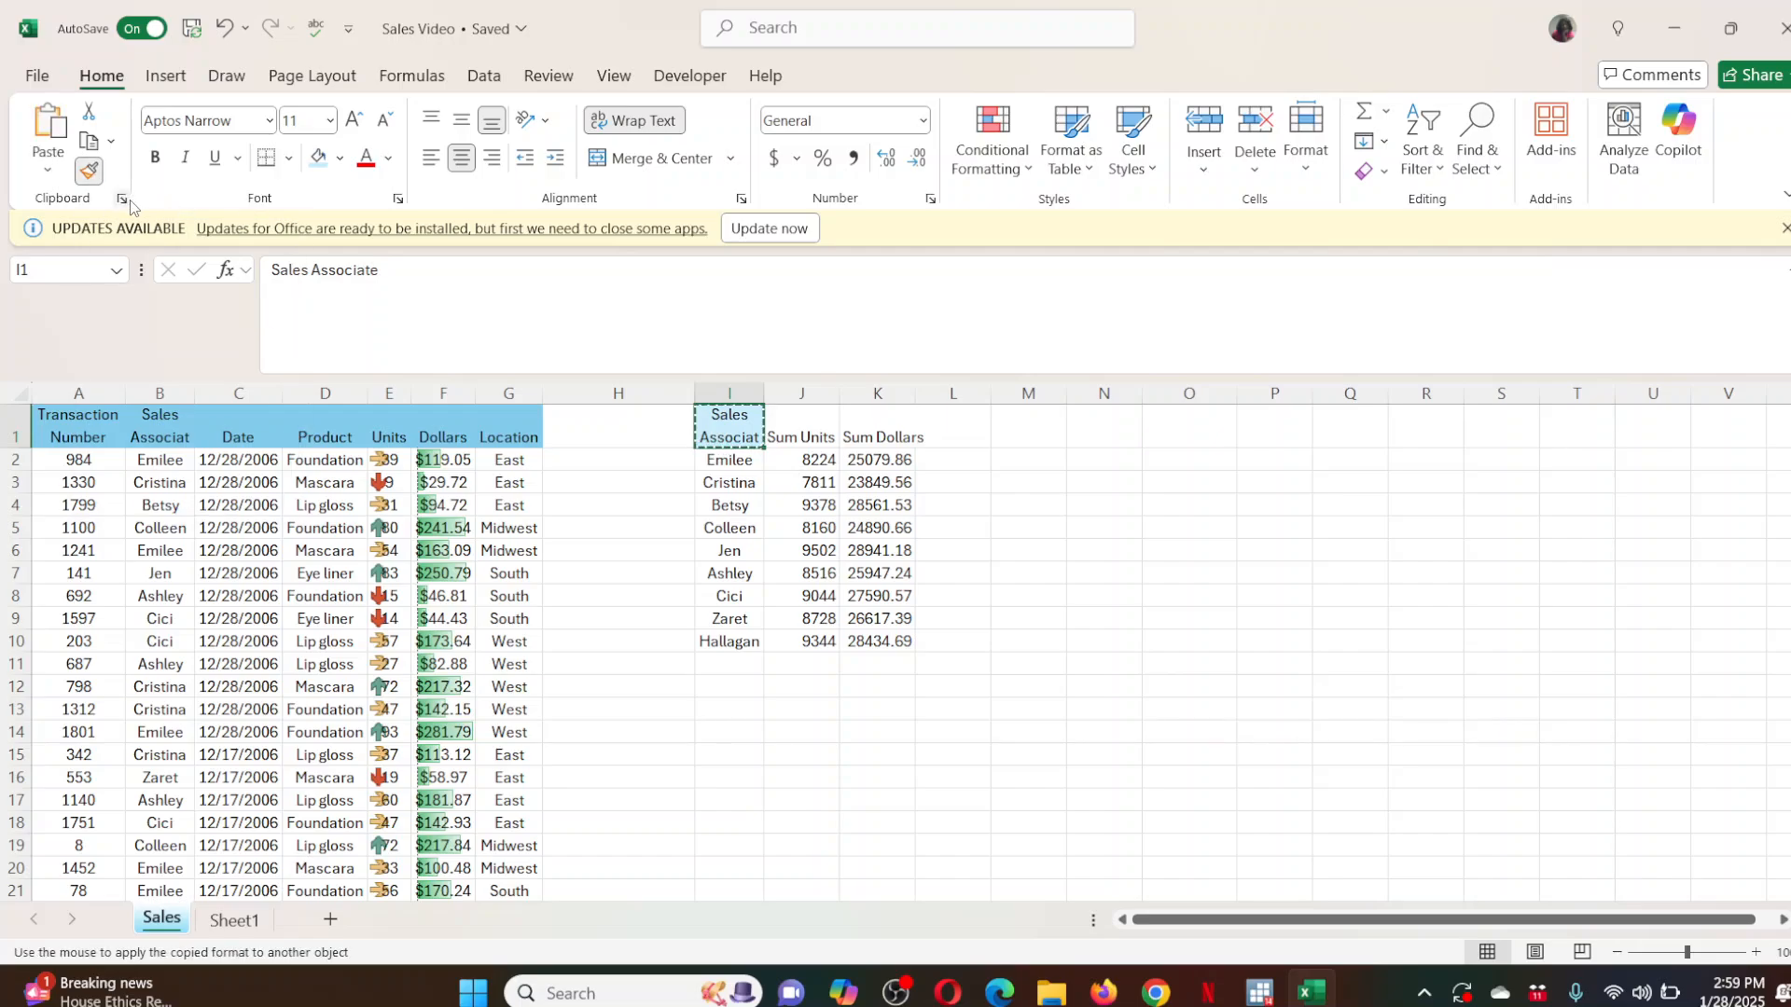
{"action": "key", "text": "Escape"}
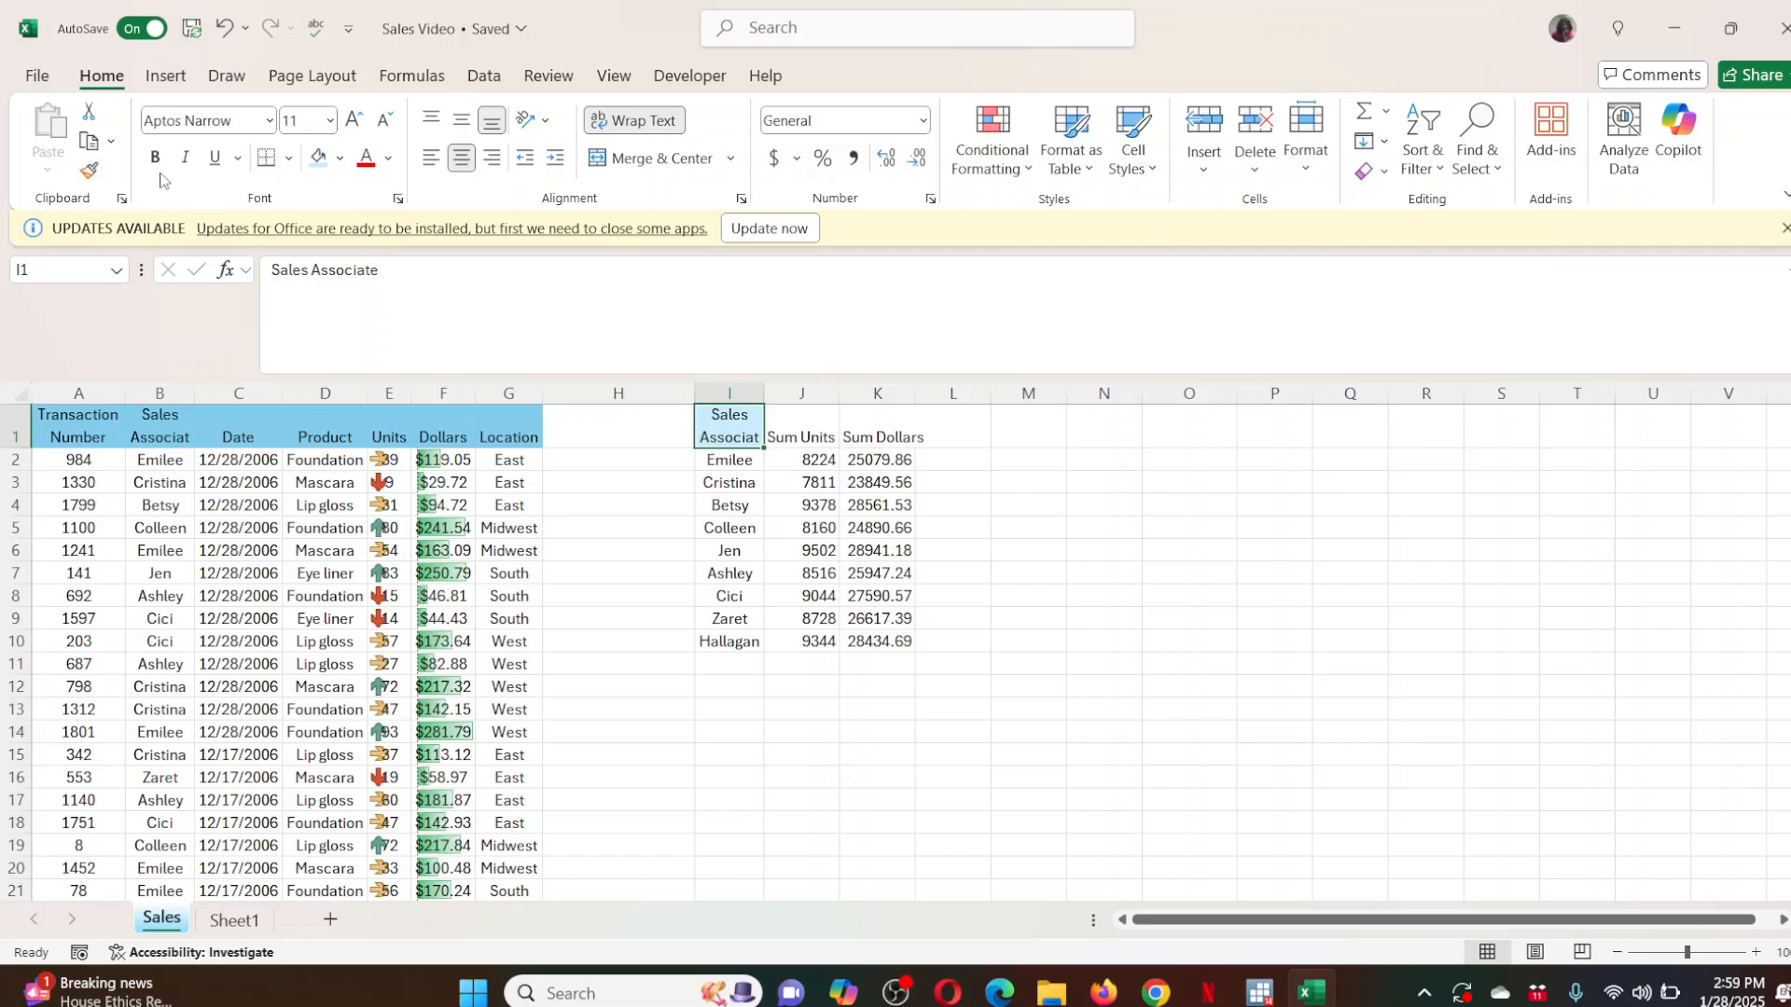
{"action": "left_click", "coordinate": [90, 172]}
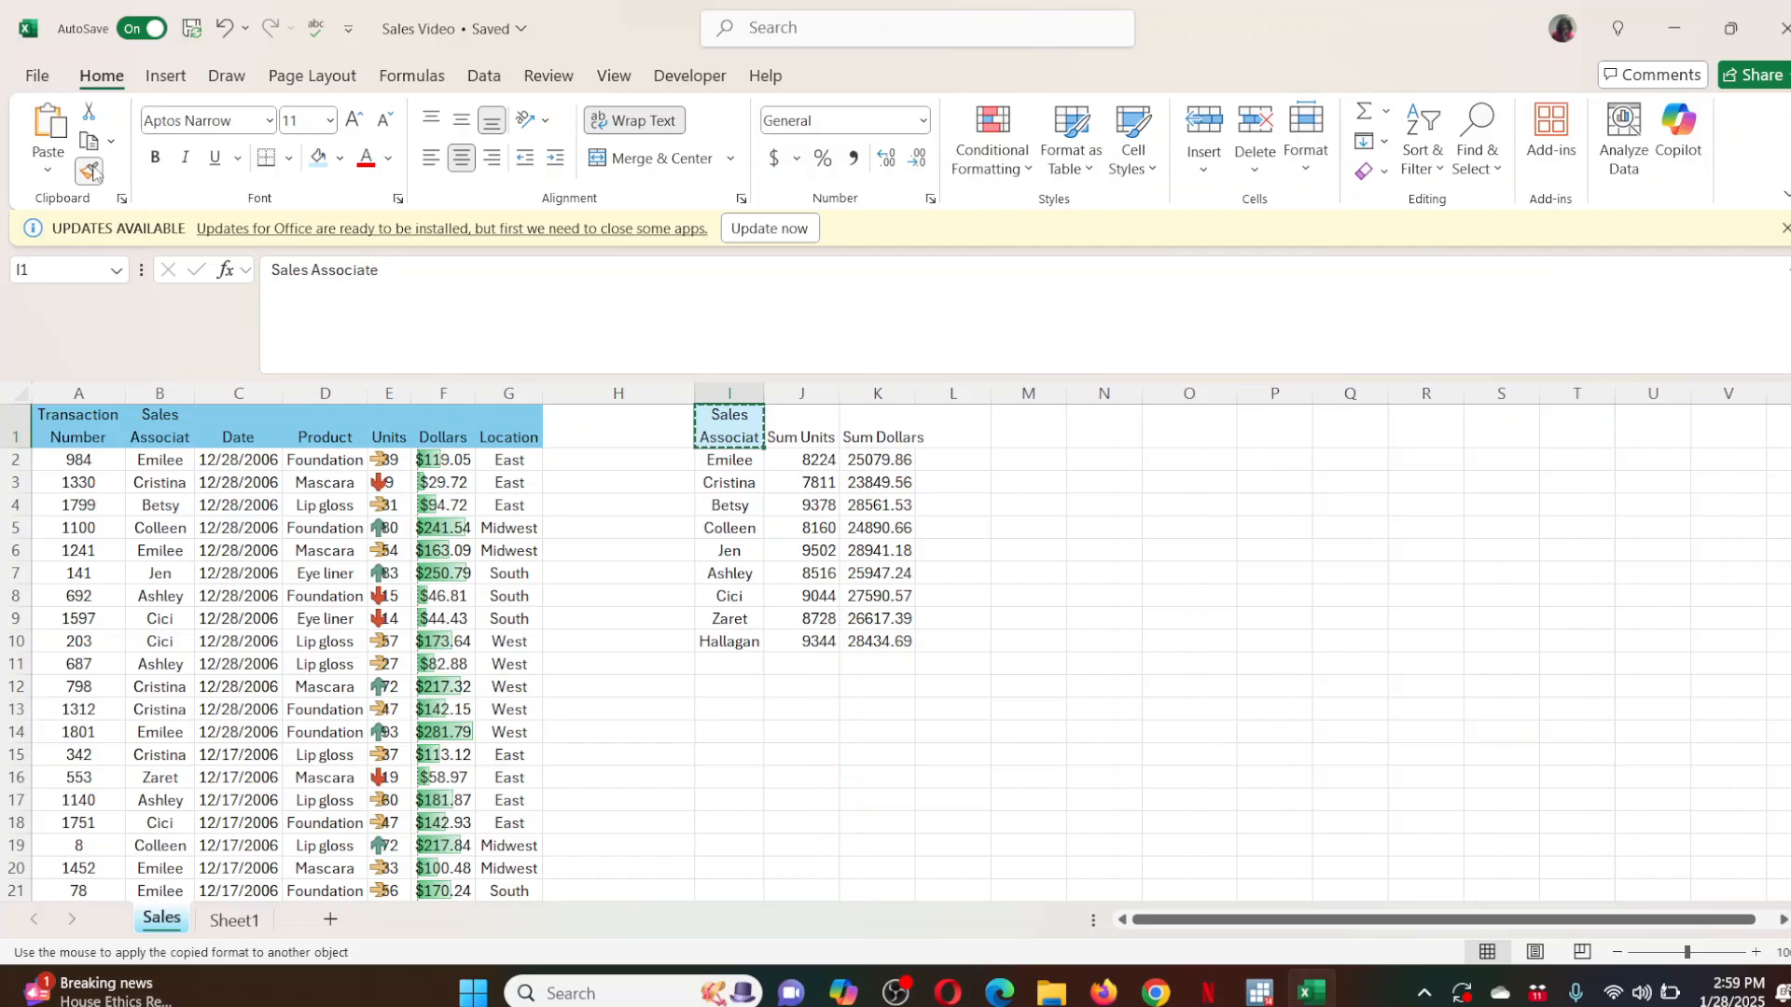
{"action": "left_click_drag", "start_coordinate": [769, 421], "coordinate": [872, 419]}
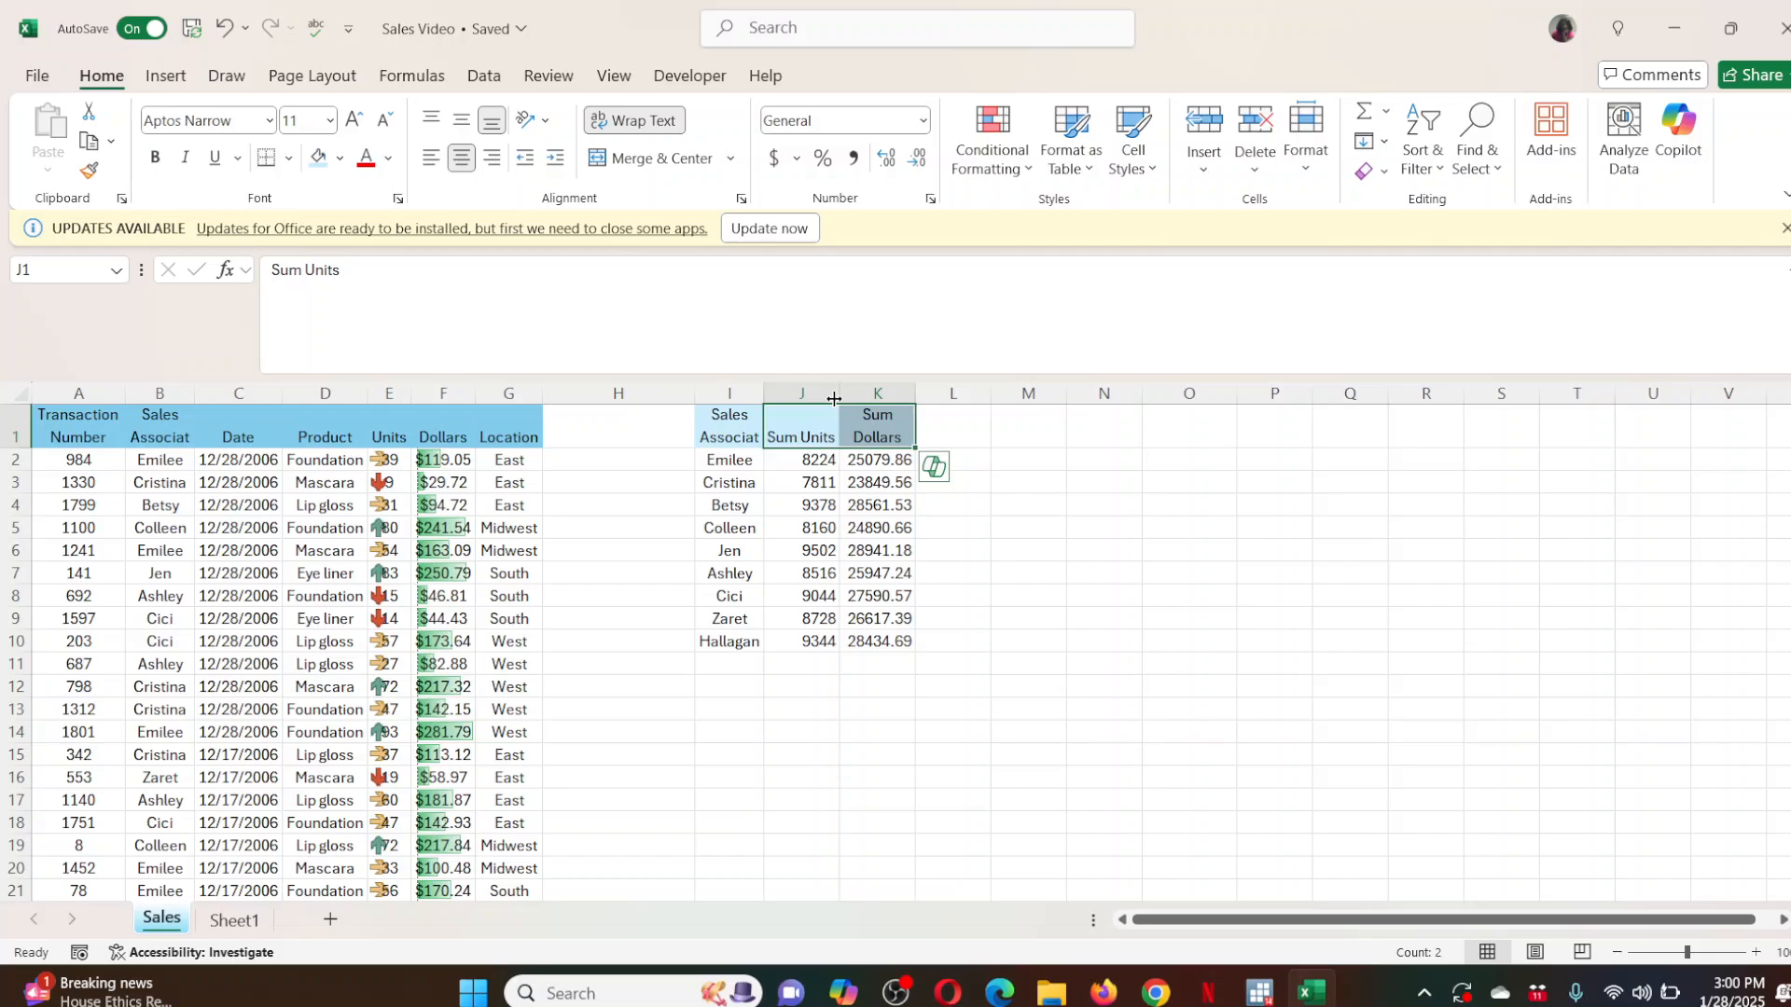
{"action": "left_click_drag", "start_coordinate": [833, 397], "coordinate": [772, 399]}
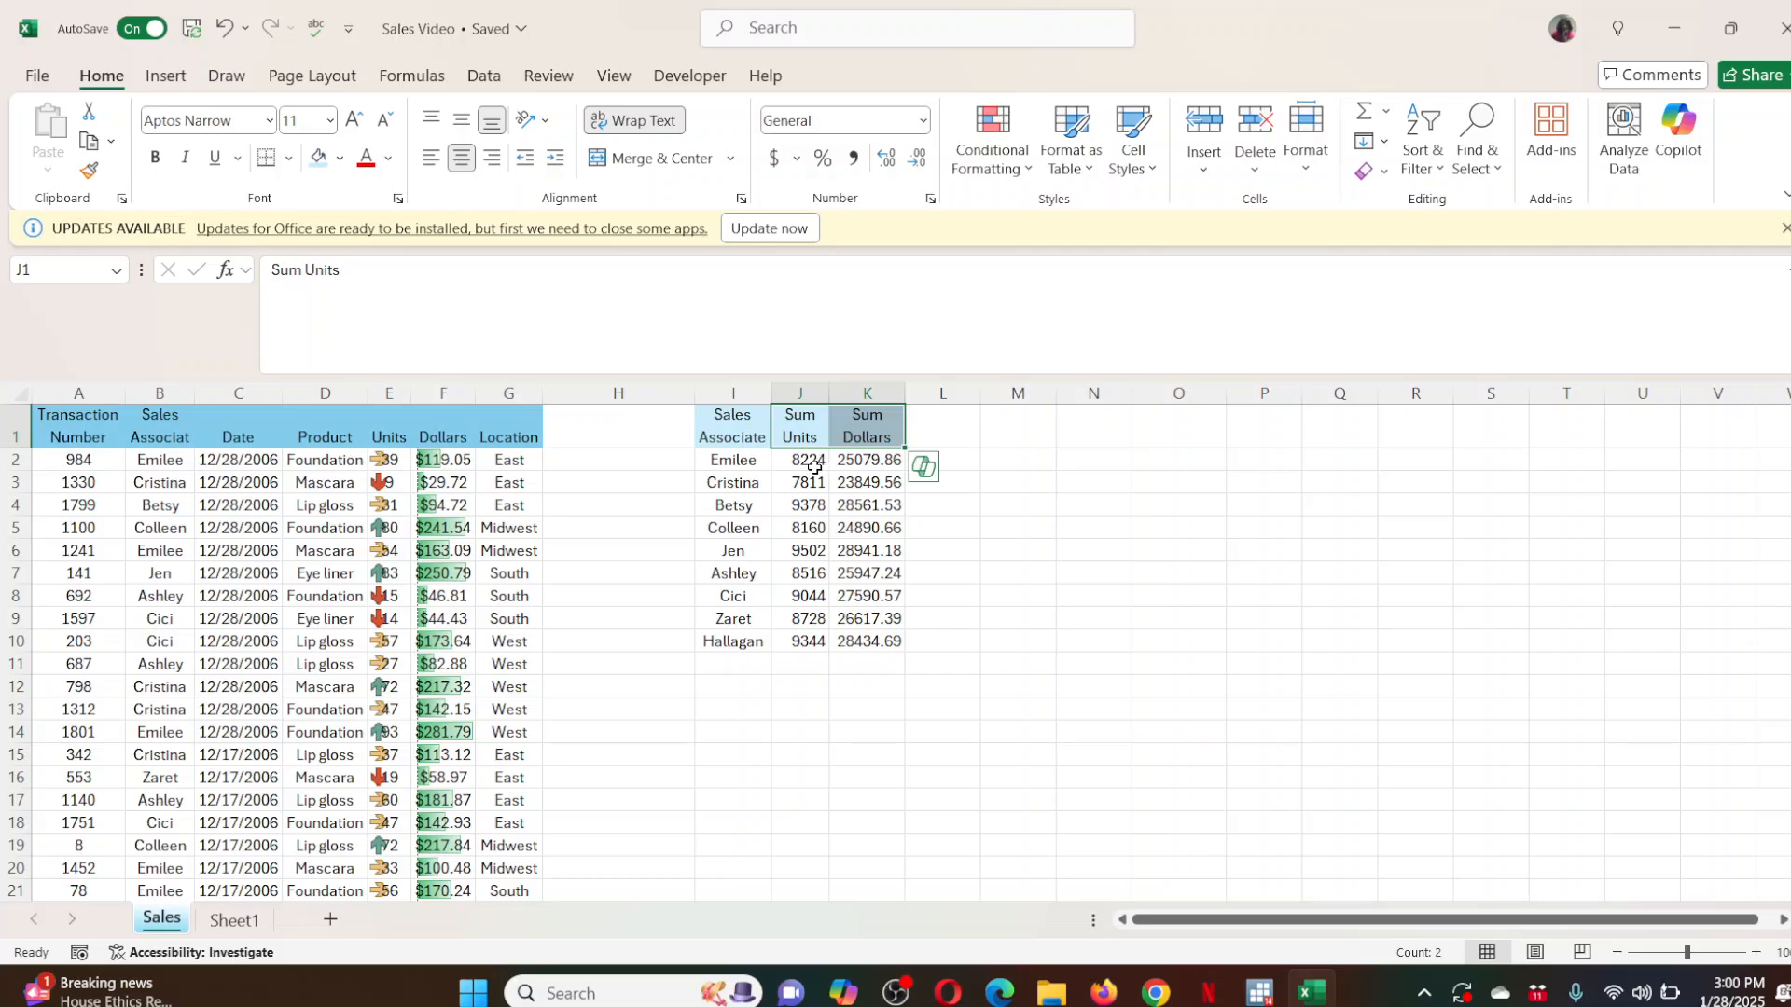
Format the Sum Units values in J2:J10 with comma separators and no decimal places.
{"action": "left_click_drag", "start_coordinate": [821, 463], "coordinate": [786, 636]}
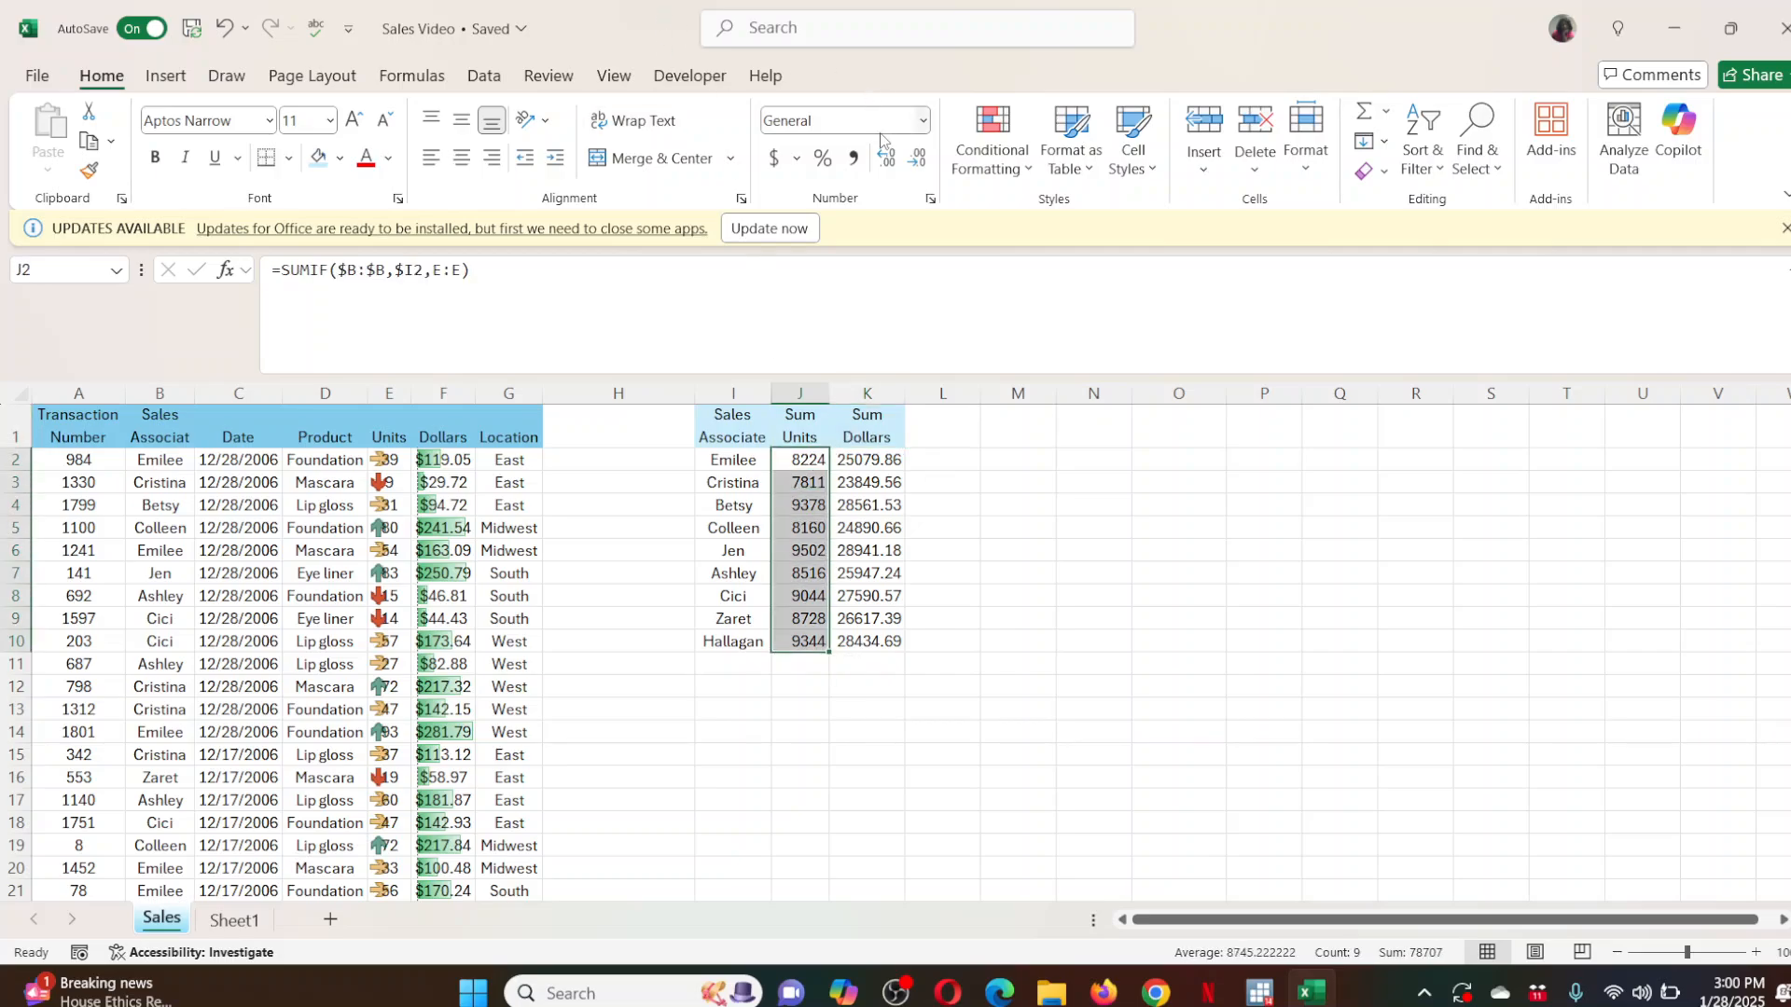
{"action": "left_click", "coordinate": [855, 158]}
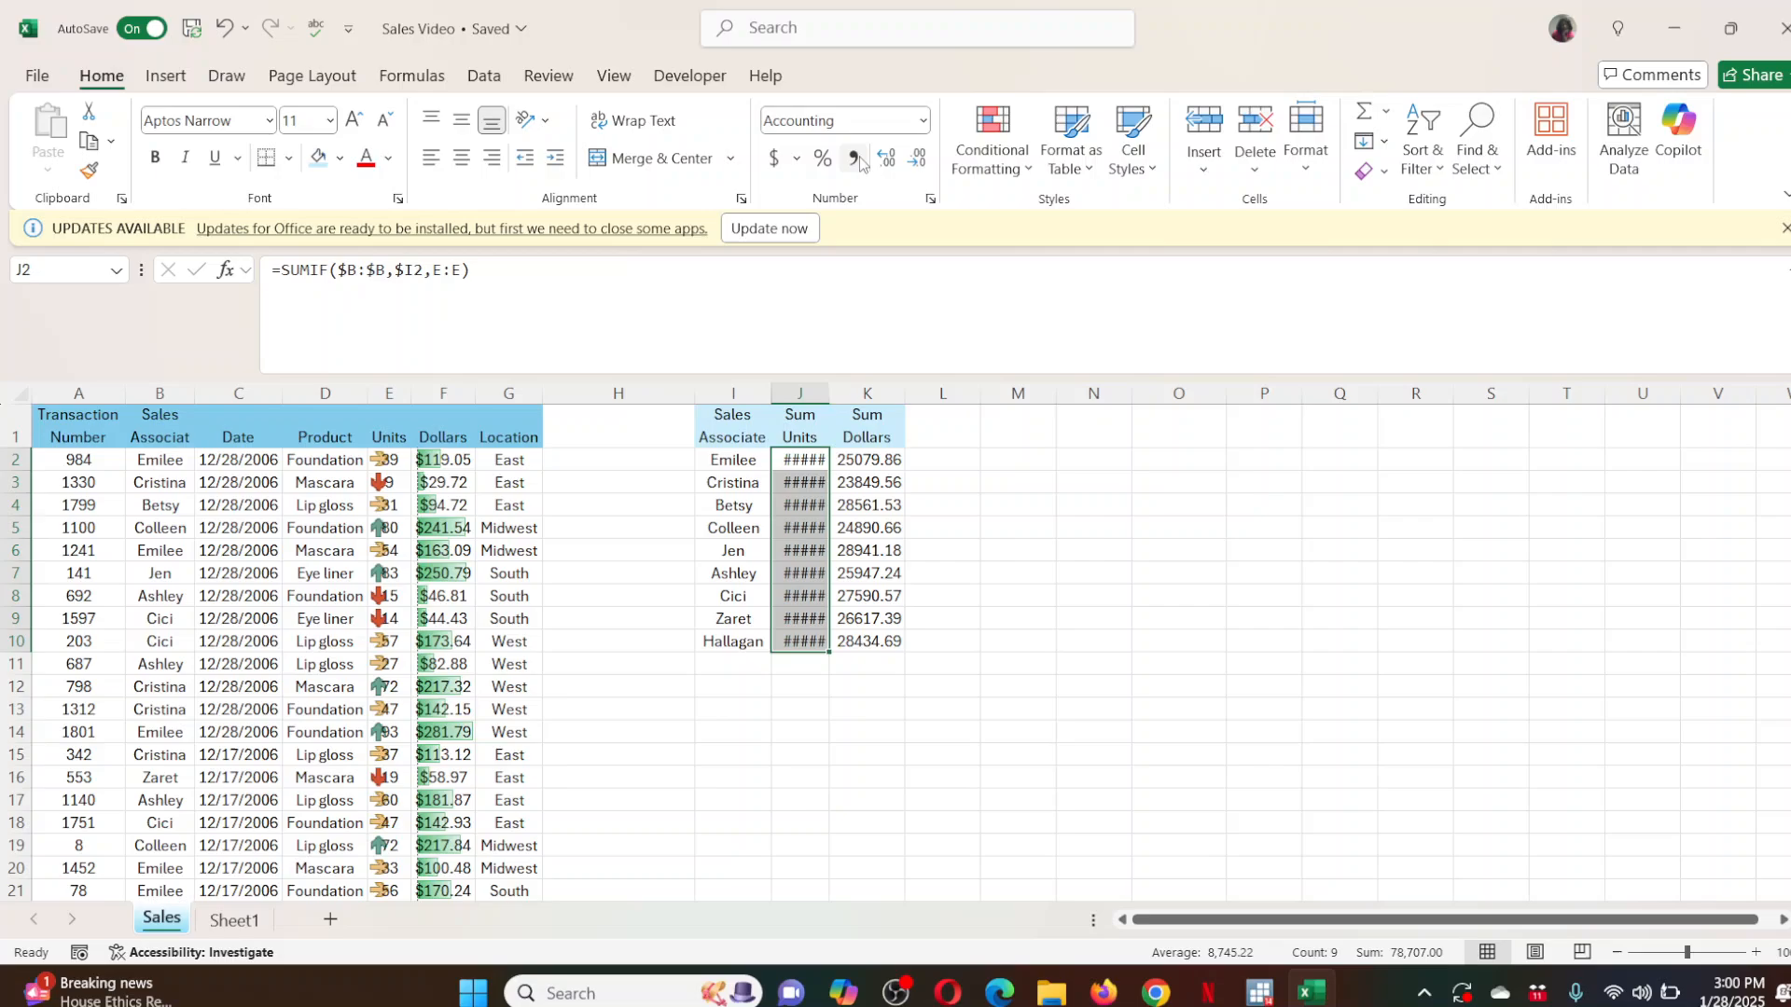
{"action": "left_click", "coordinate": [917, 160]}
{"action": "left_click", "coordinate": [917, 160]}
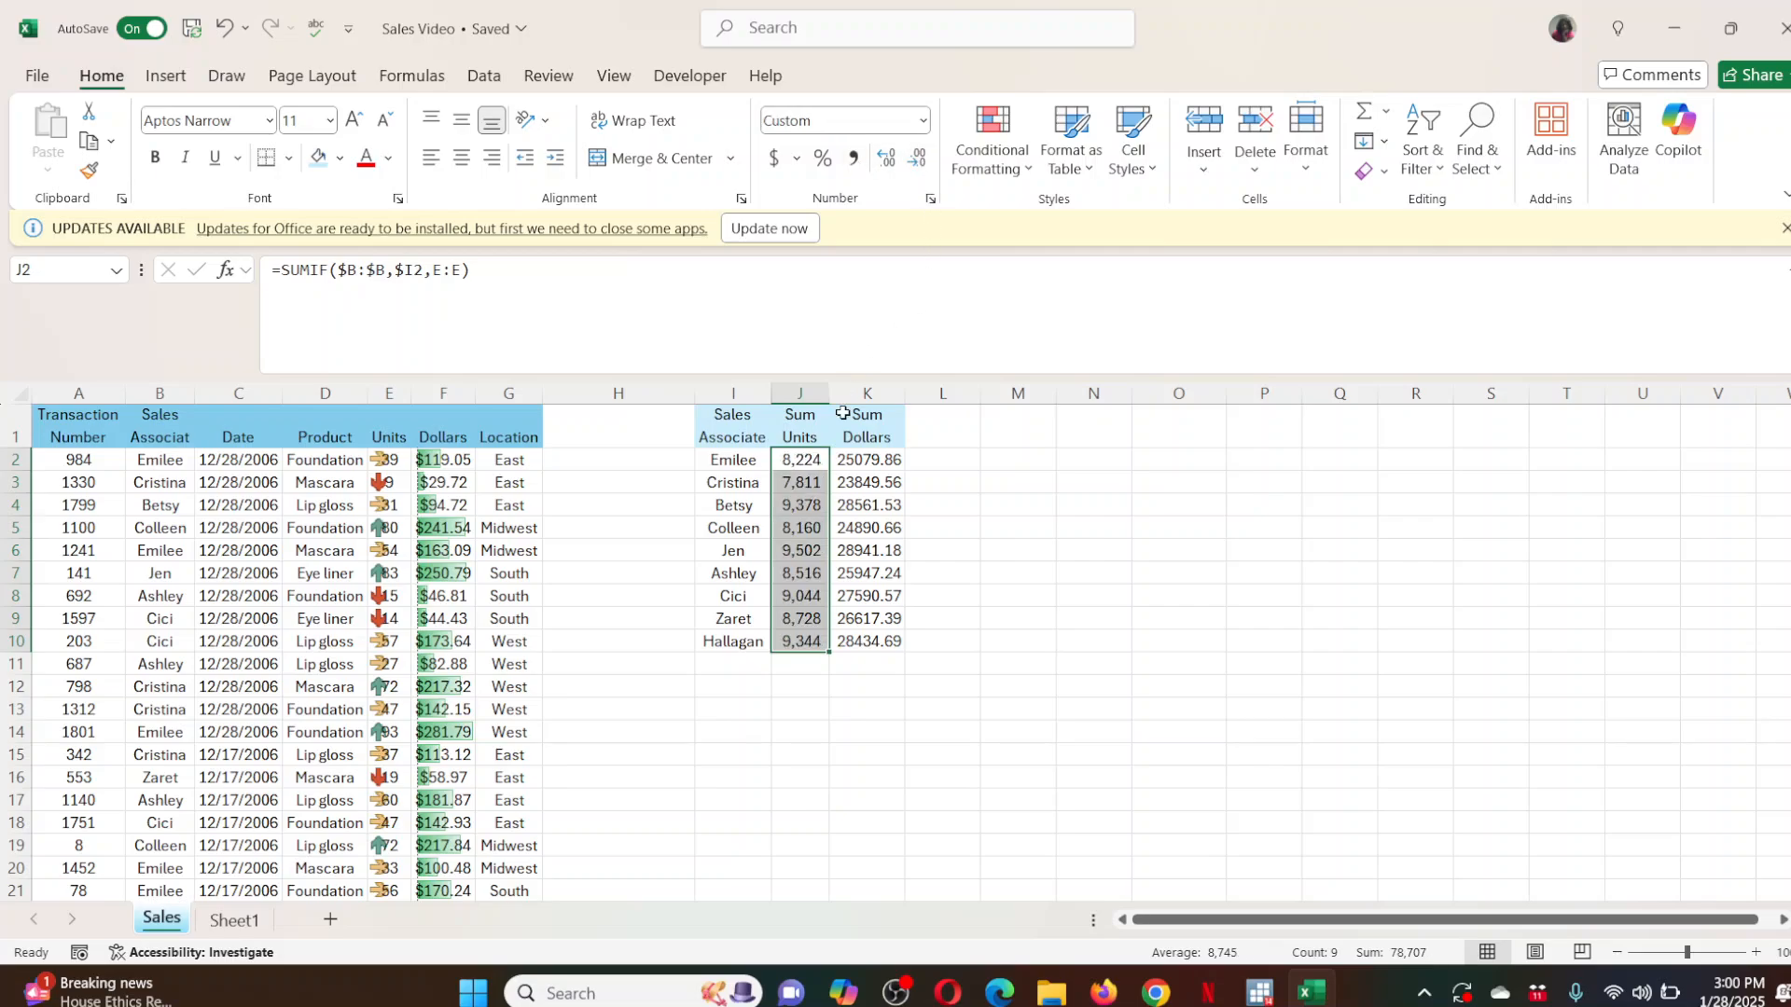
Undo the last decimal reduction, widen column J to fit, and reduce Sum Units to whole numbers again.
{"action": "left_click", "coordinate": [224, 29]}
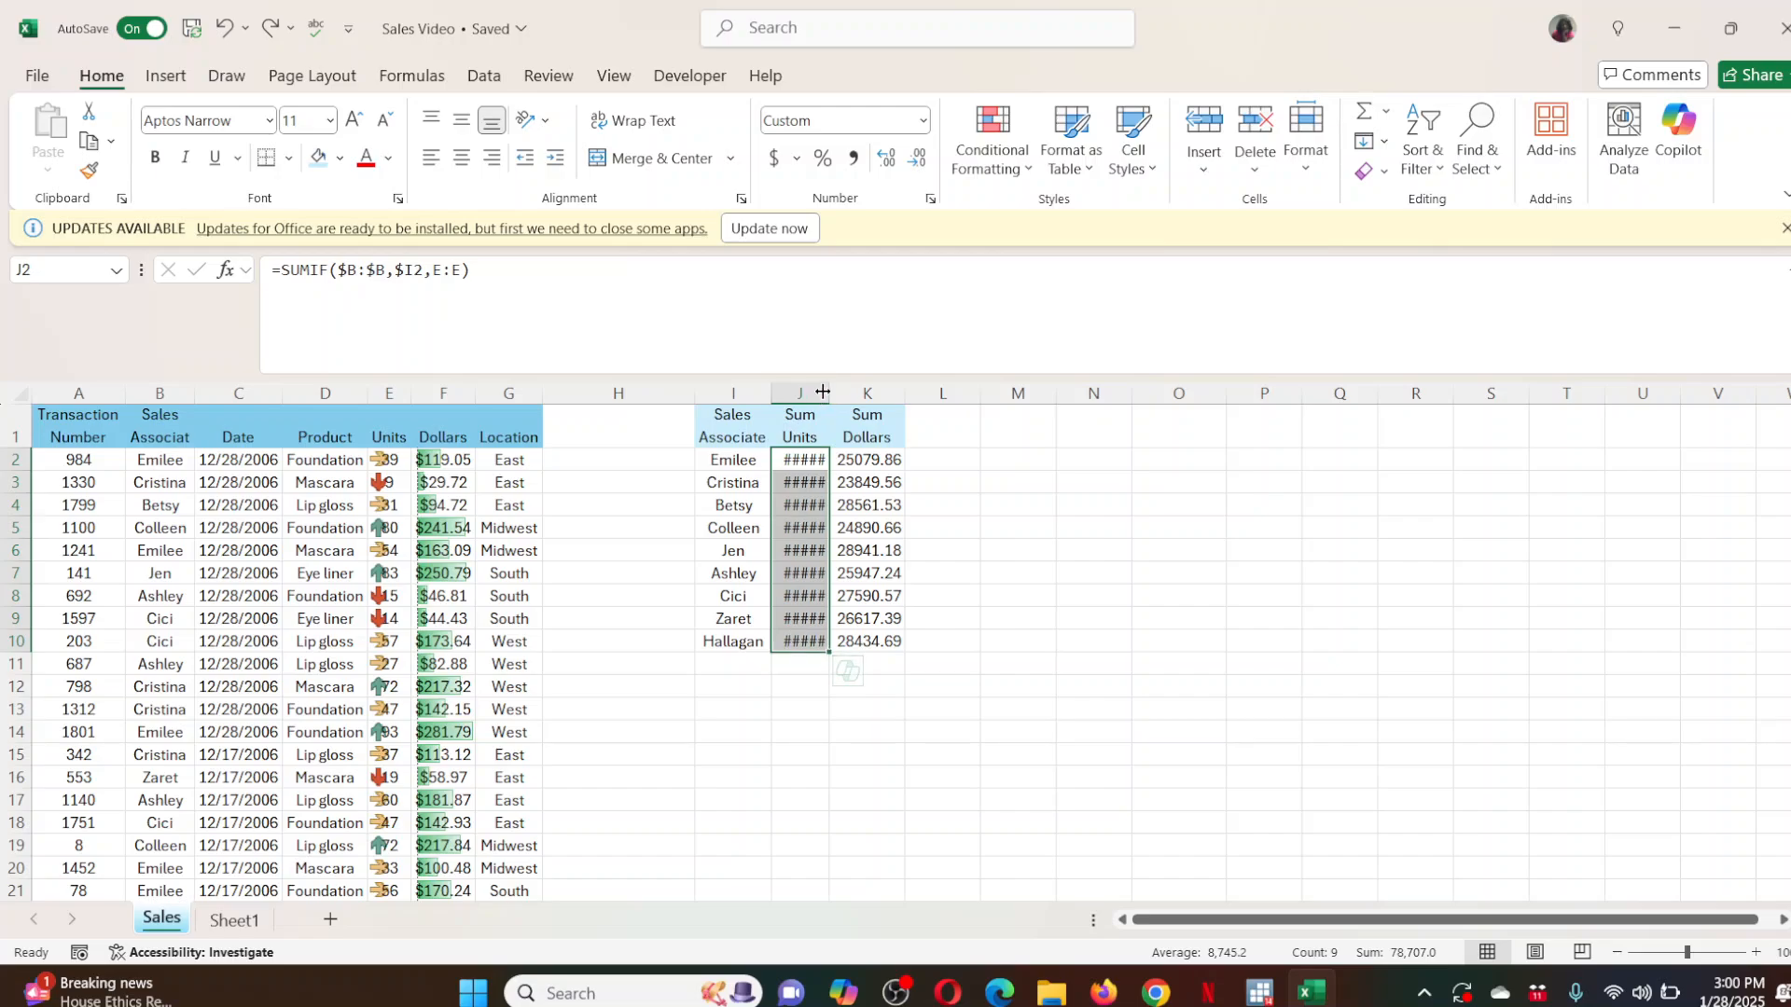
{"action": "left_click_drag", "start_coordinate": [822, 392], "coordinate": [844, 391]}
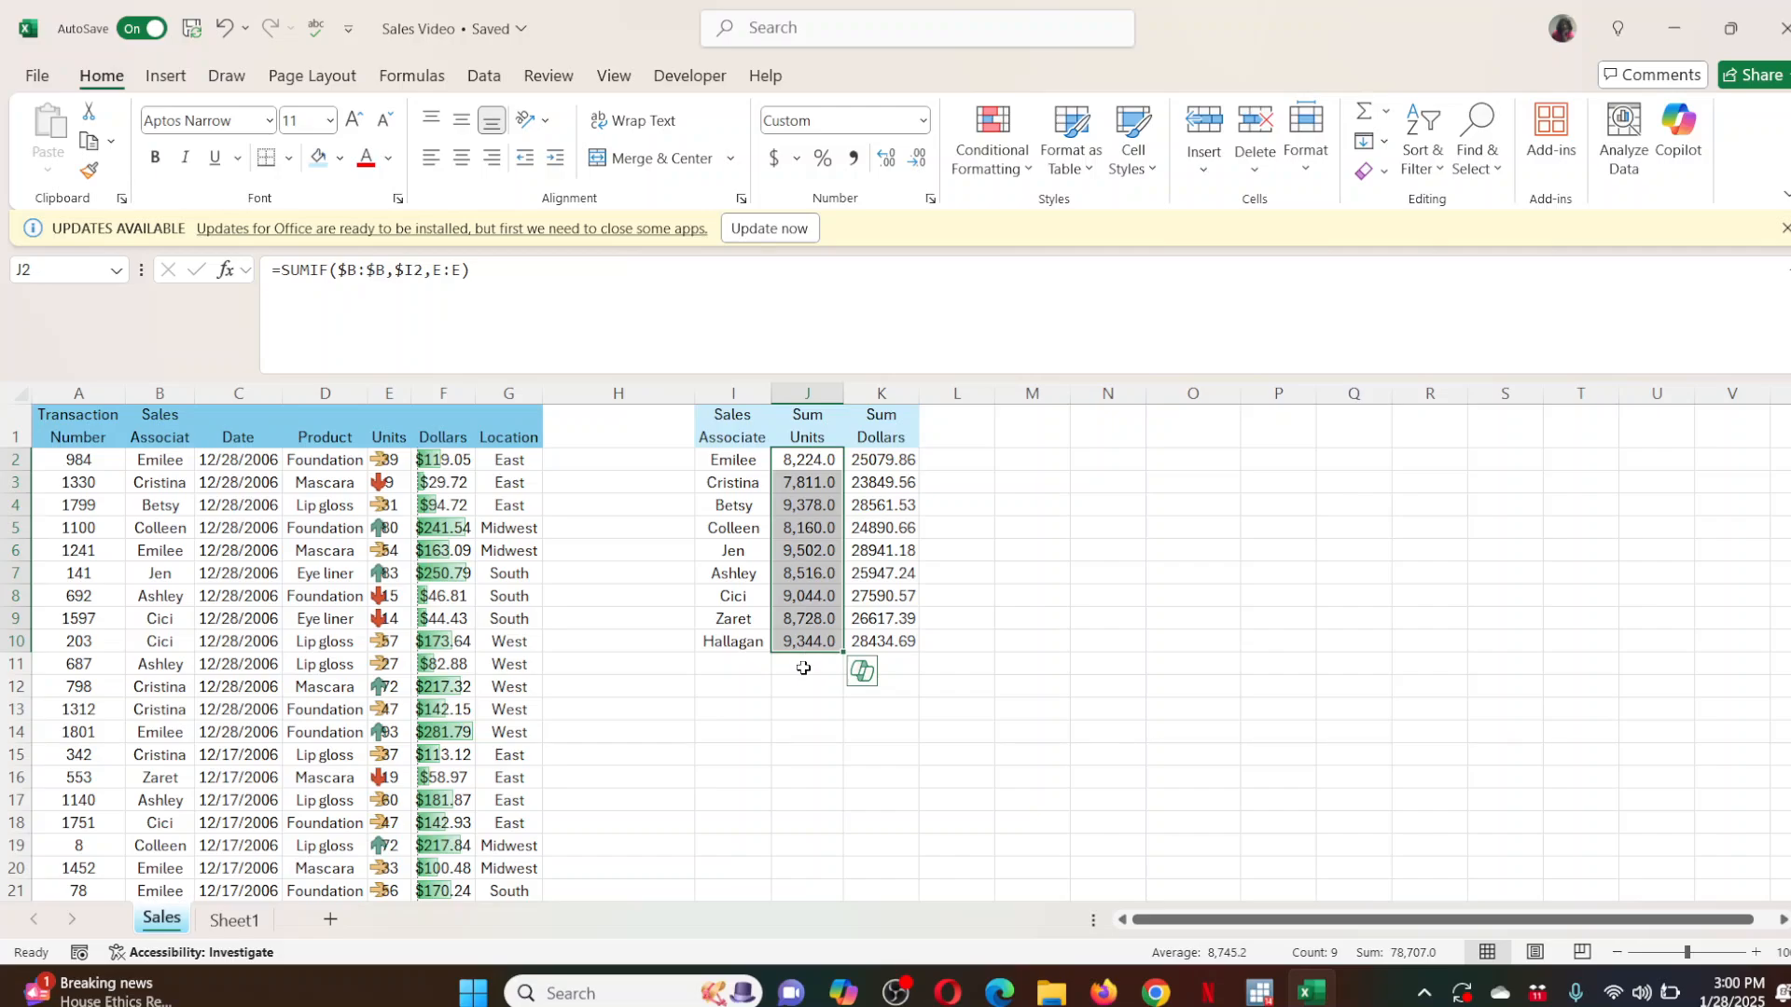
{"action": "left_click", "coordinate": [920, 161]}
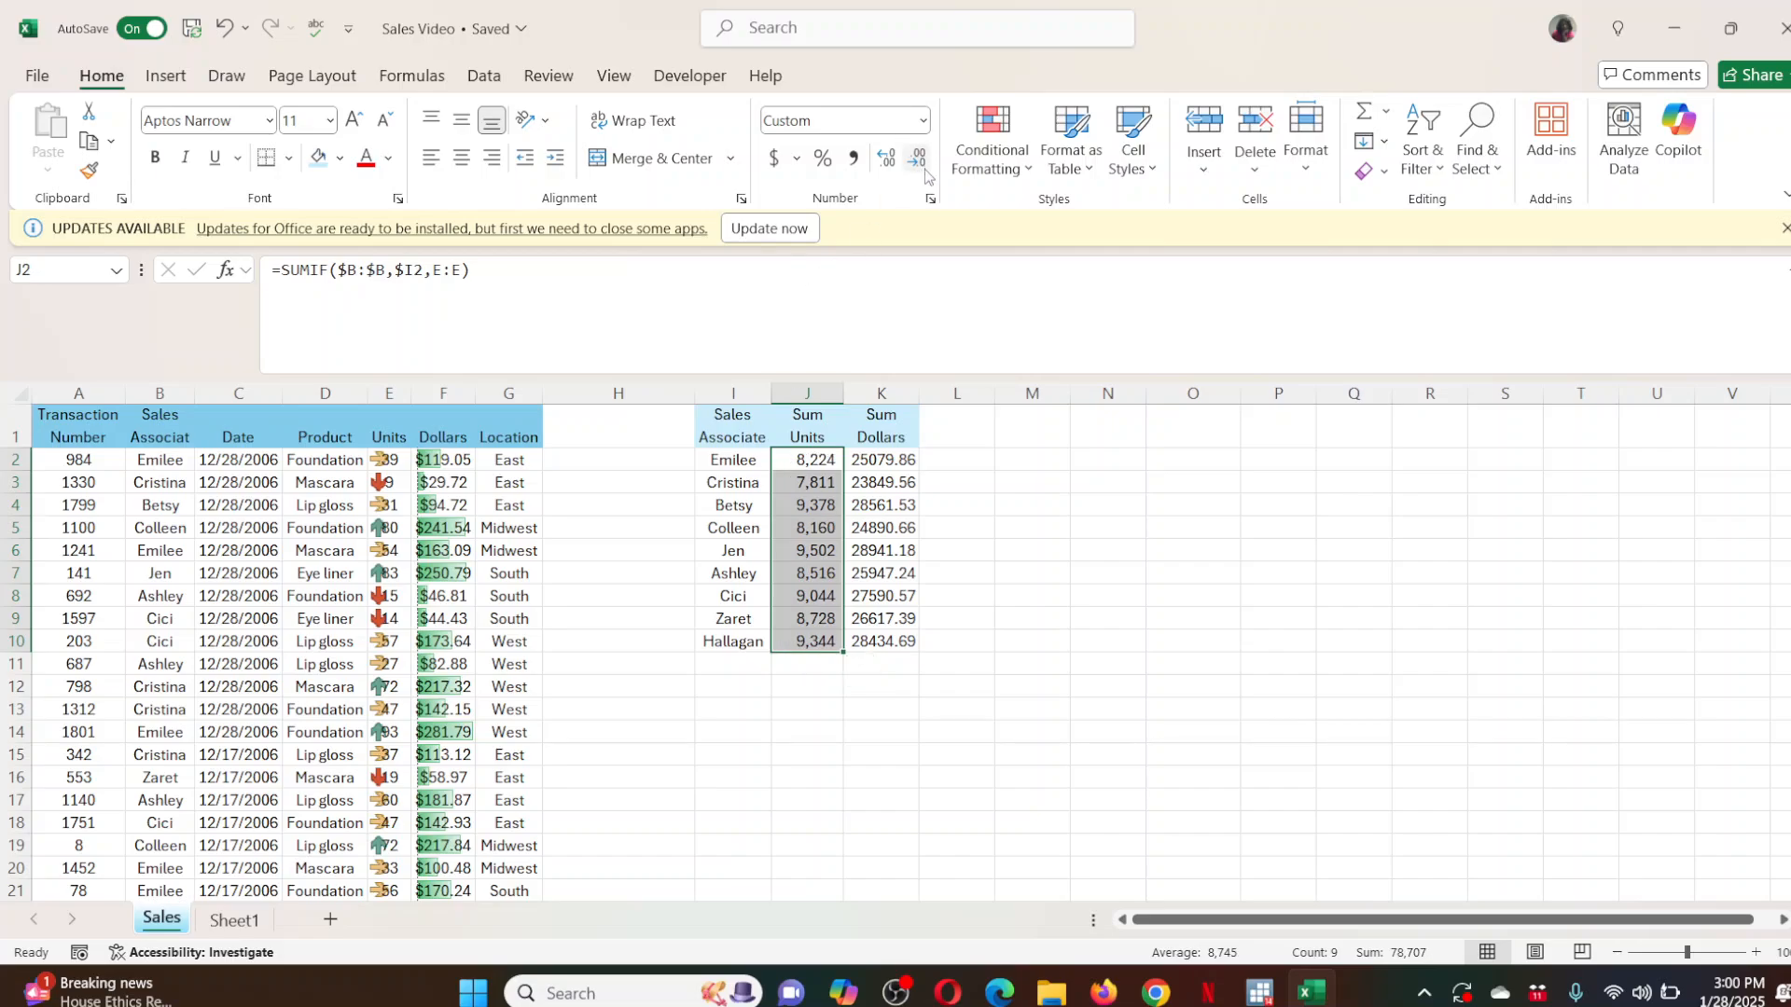
{"action": "left_click_drag", "start_coordinate": [841, 390], "coordinate": [839, 390]}
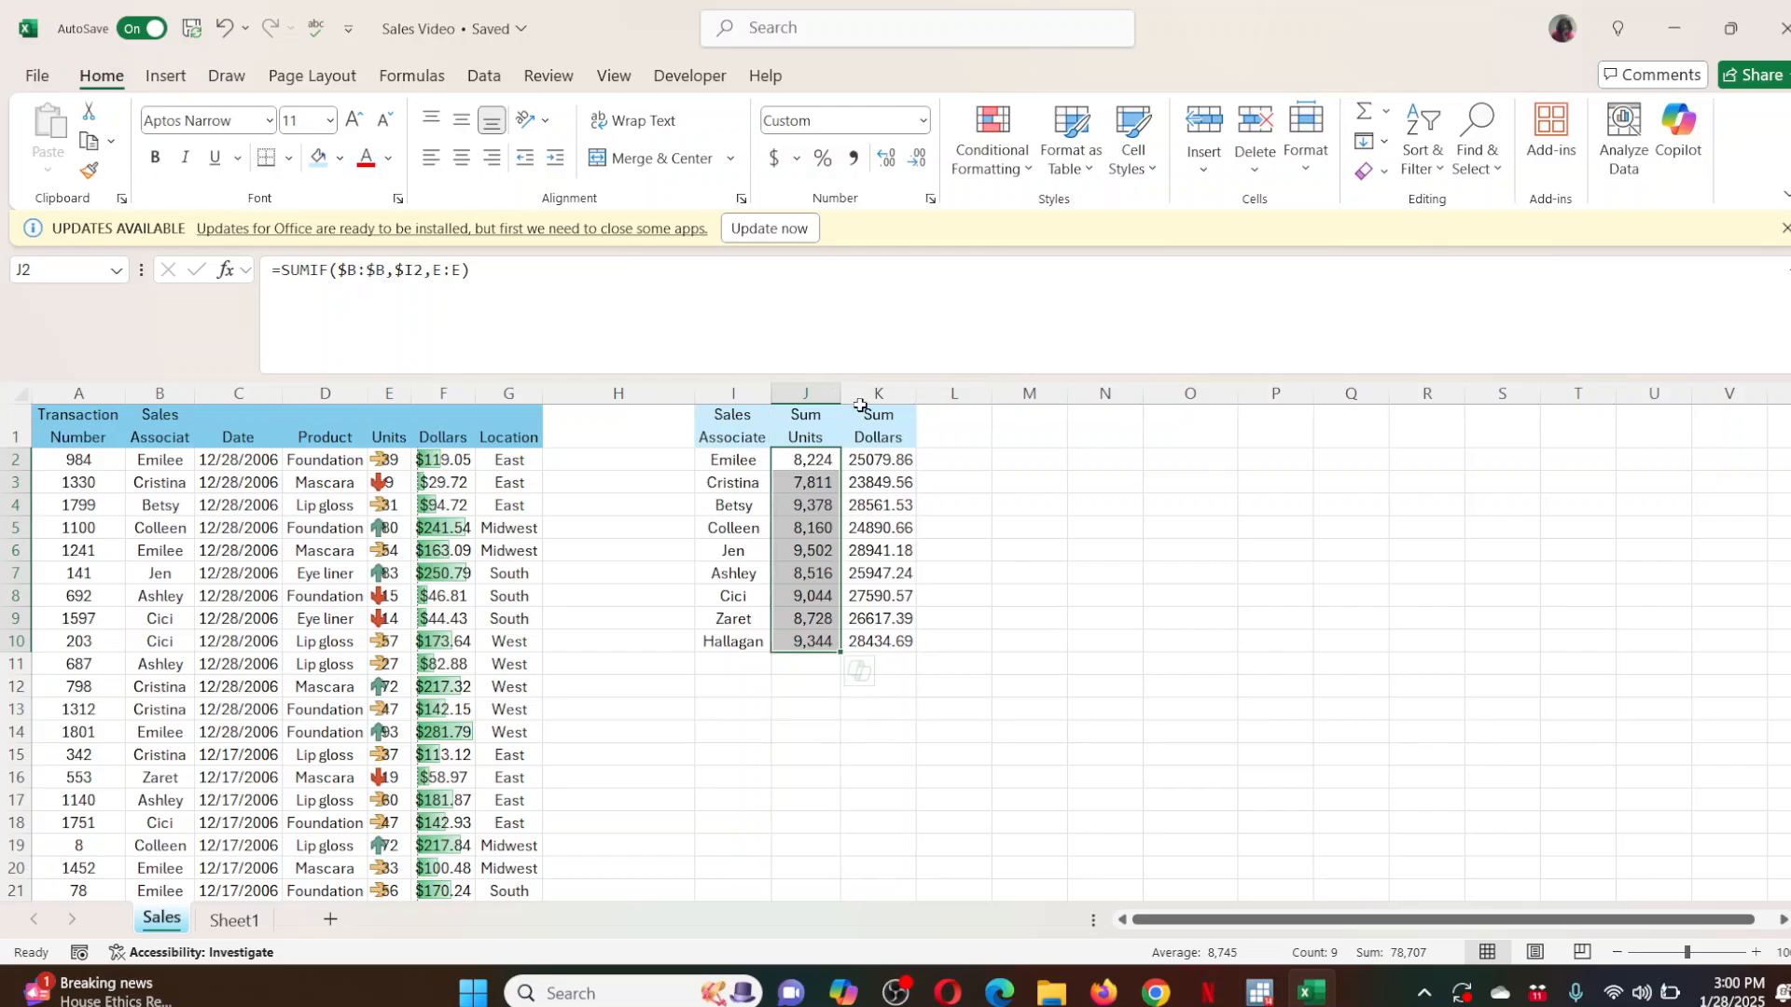
Format the Sum Dollars values in K2:K10 as Currency with no decimal places.
{"action": "left_click_drag", "start_coordinate": [877, 463], "coordinate": [877, 642]}
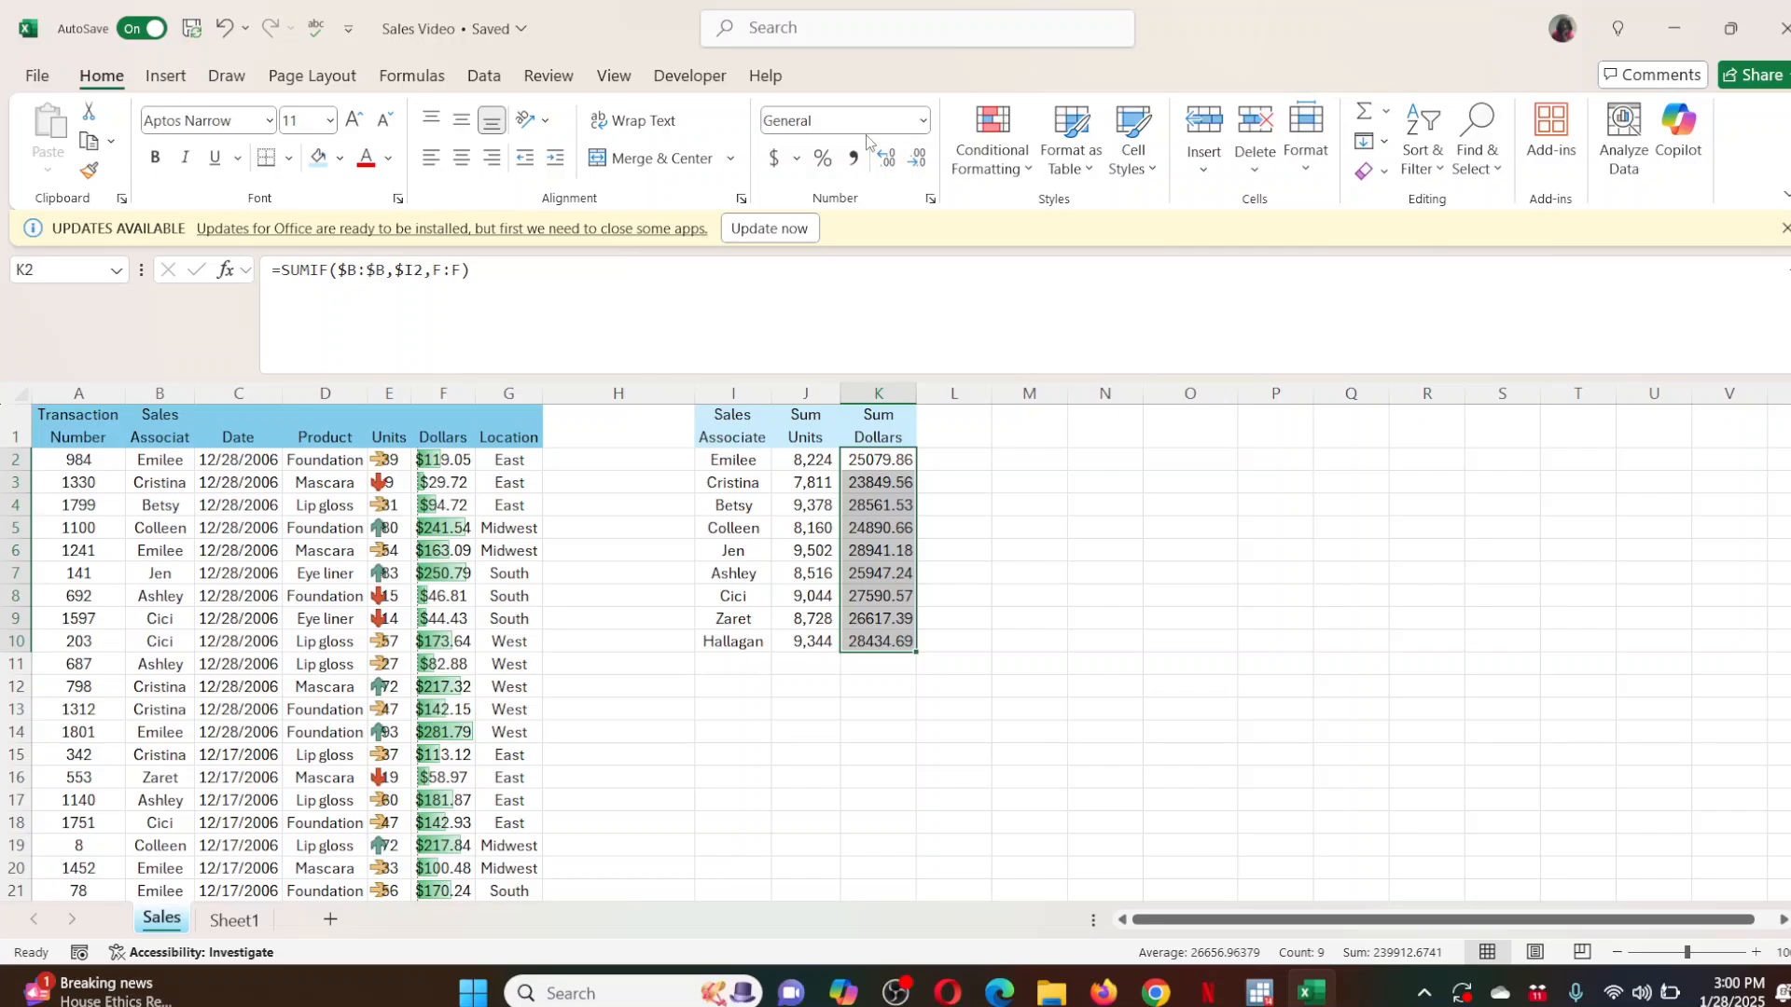
{"action": "left_click", "coordinate": [923, 121]}
{"action": "left_click", "coordinate": [850, 285]}
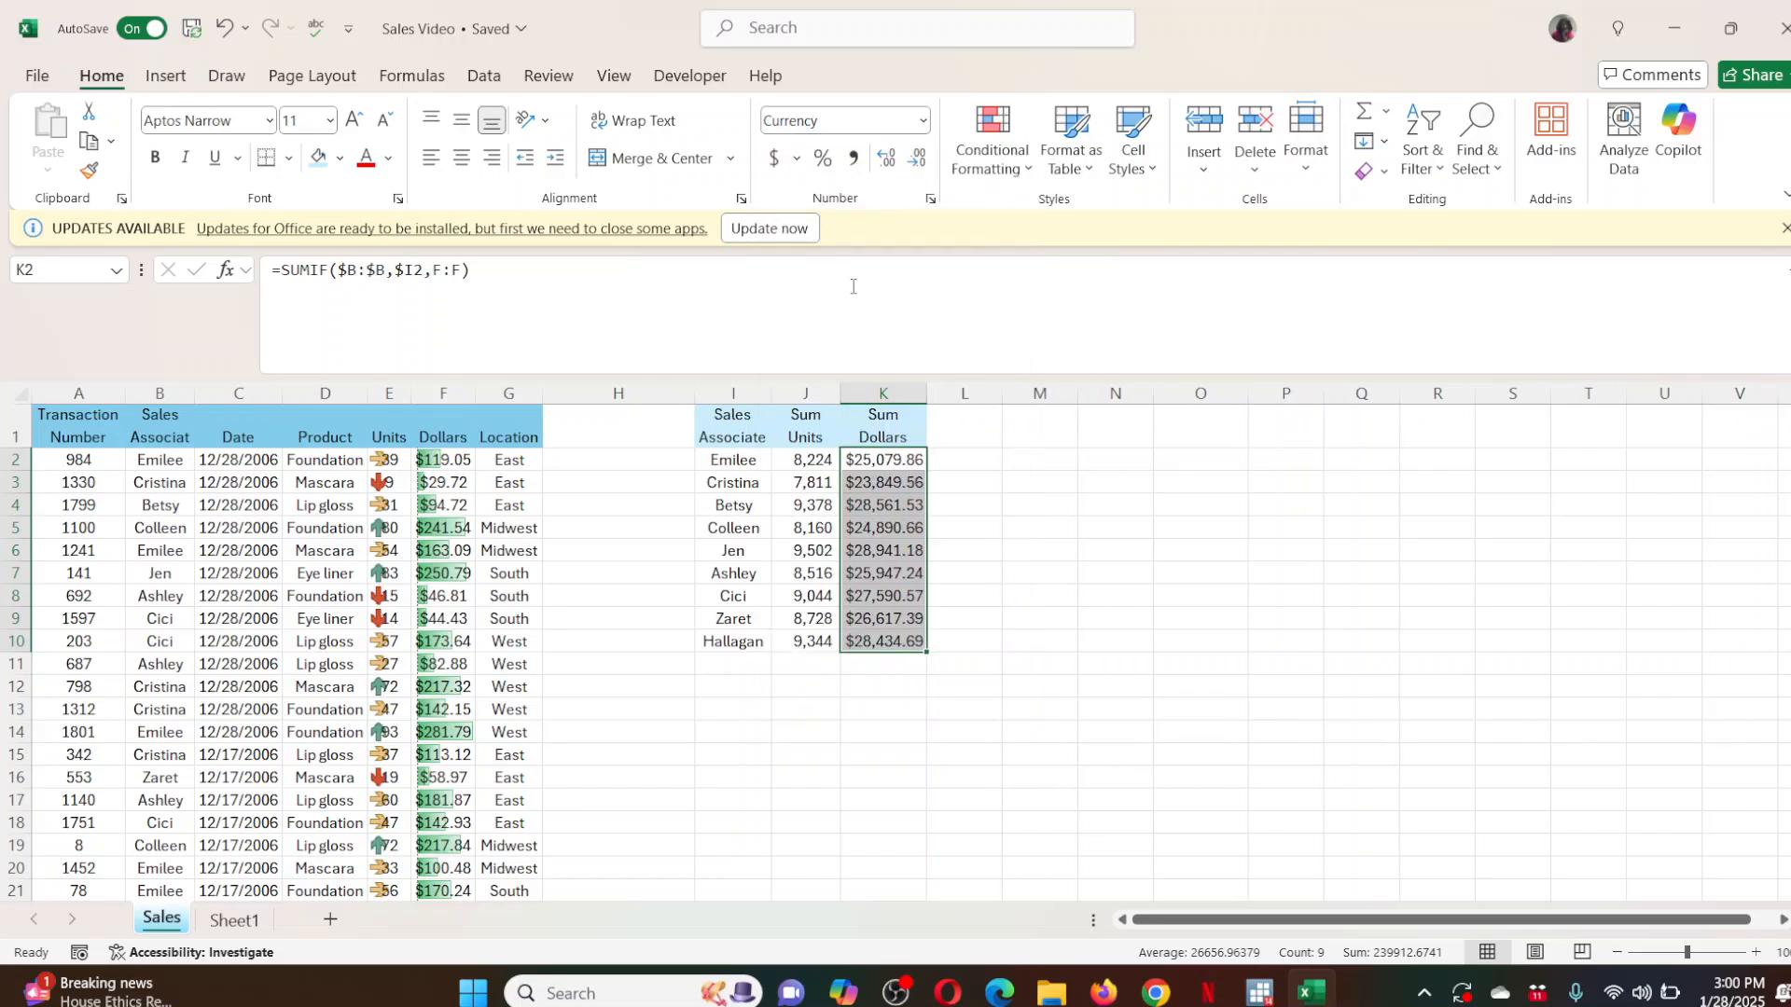
{"action": "left_click", "coordinate": [920, 159]}
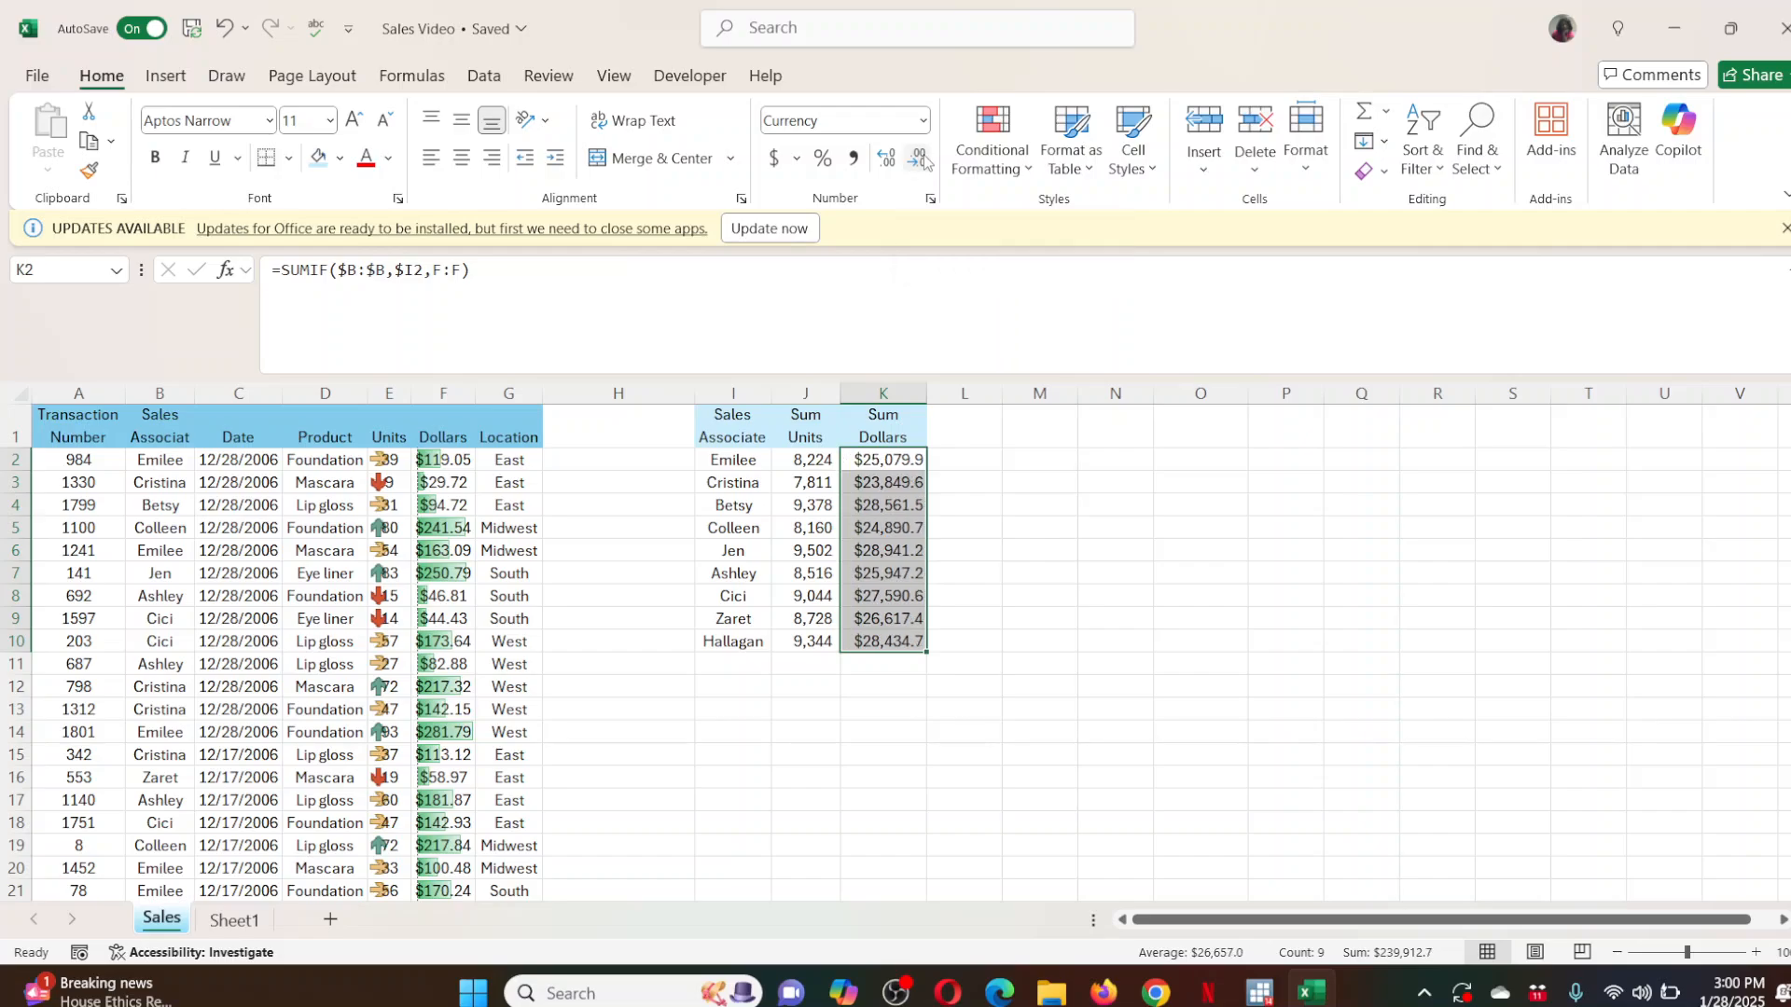
{"action": "left_click", "coordinate": [920, 158]}
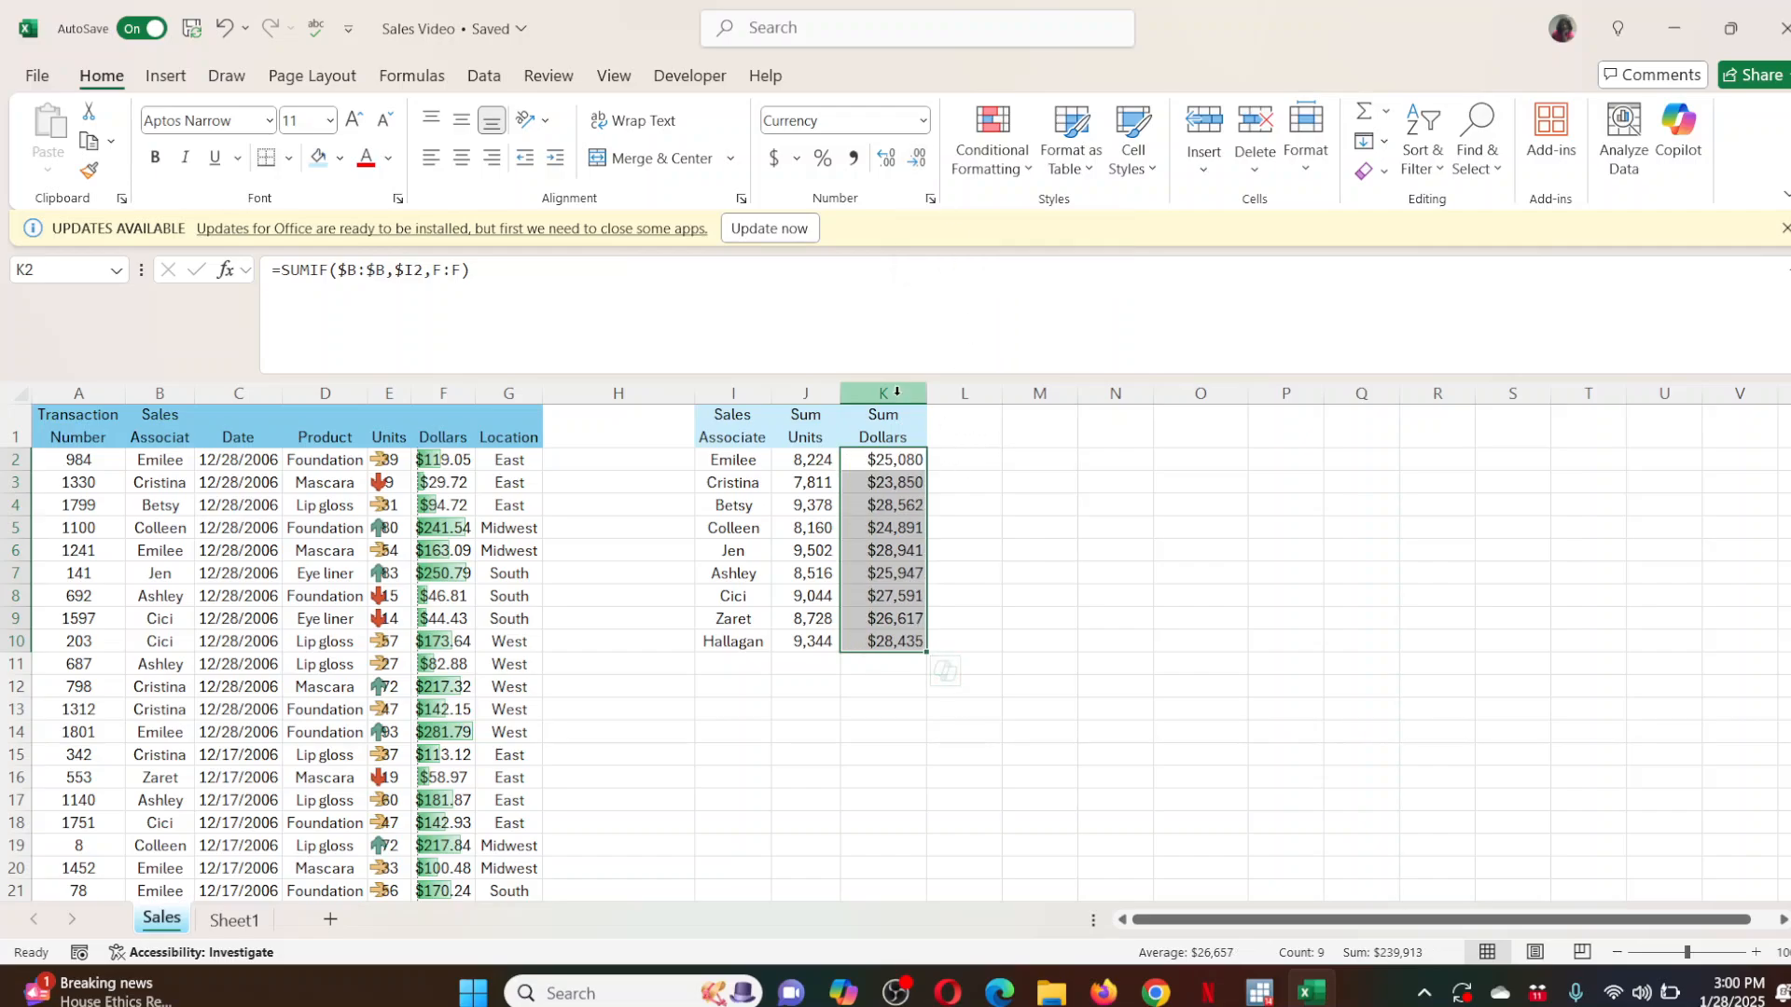
Center the contents of columns I through K and widen the three columns together to an equal width.
{"action": "left_click_drag", "start_coordinate": [905, 381], "coordinate": [746, 393]}
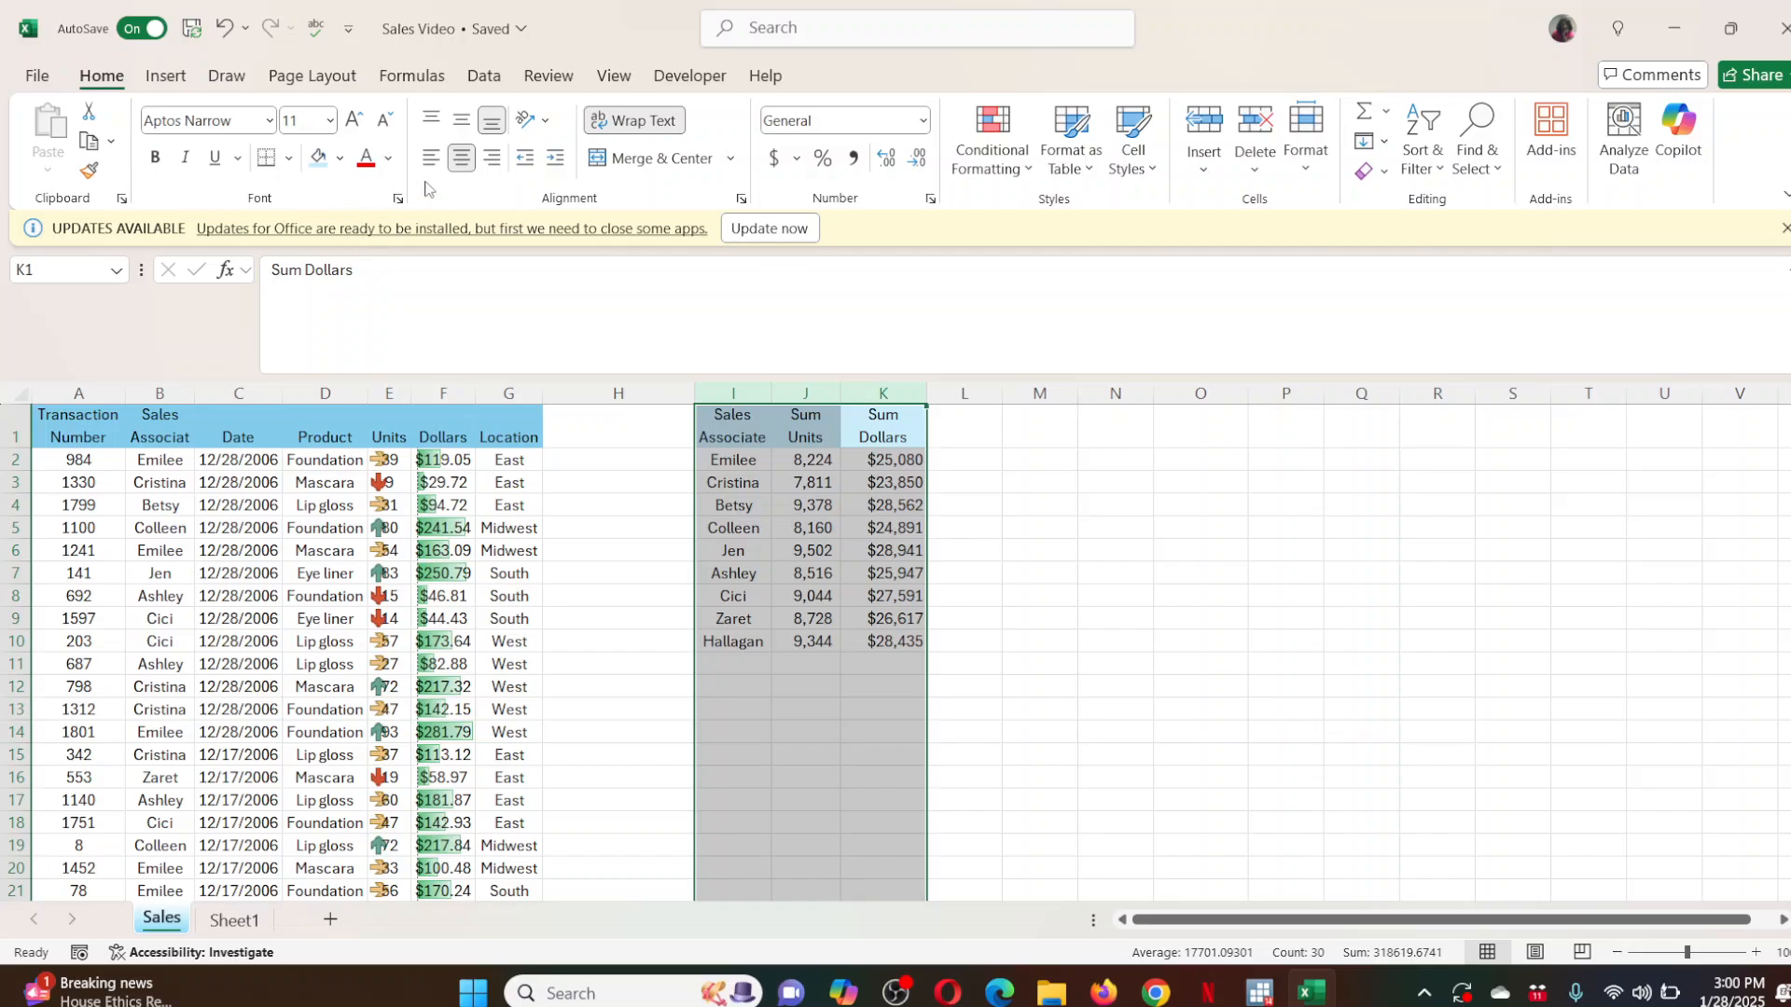
{"action": "left_click", "coordinate": [460, 158]}
{"action": "left_click", "coordinate": [460, 158]}
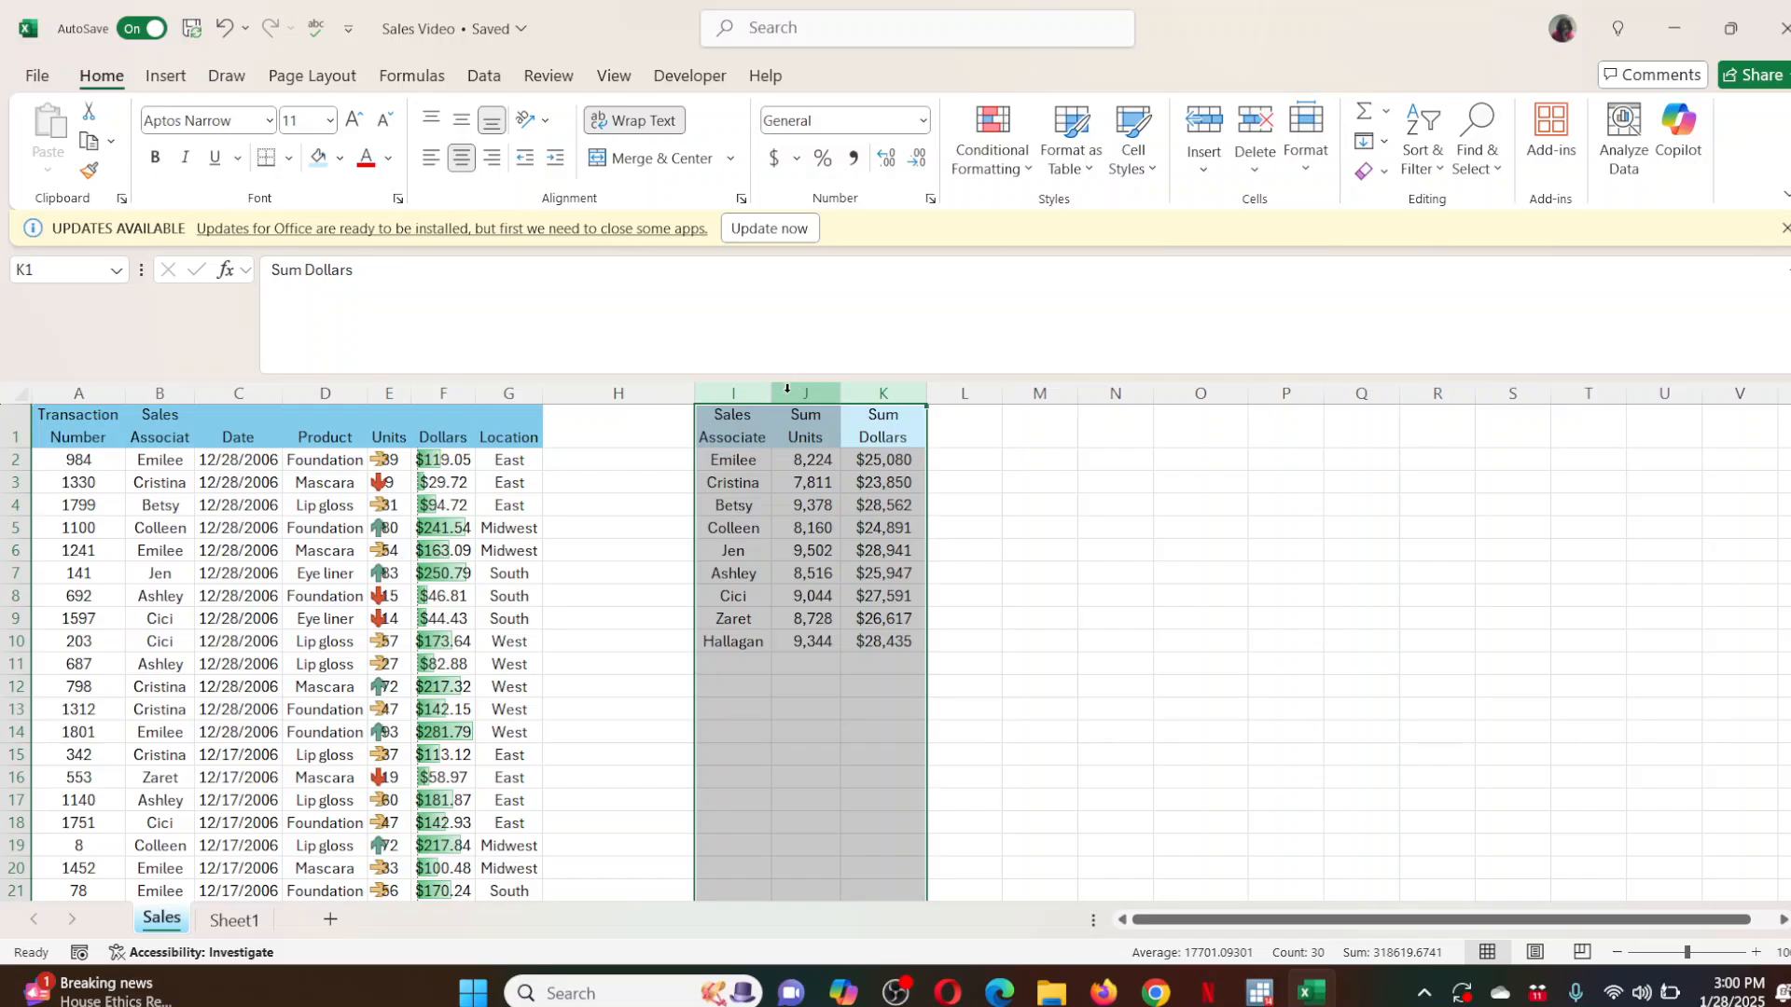
{"action": "left_click_drag", "start_coordinate": [769, 388], "coordinate": [789, 388]}
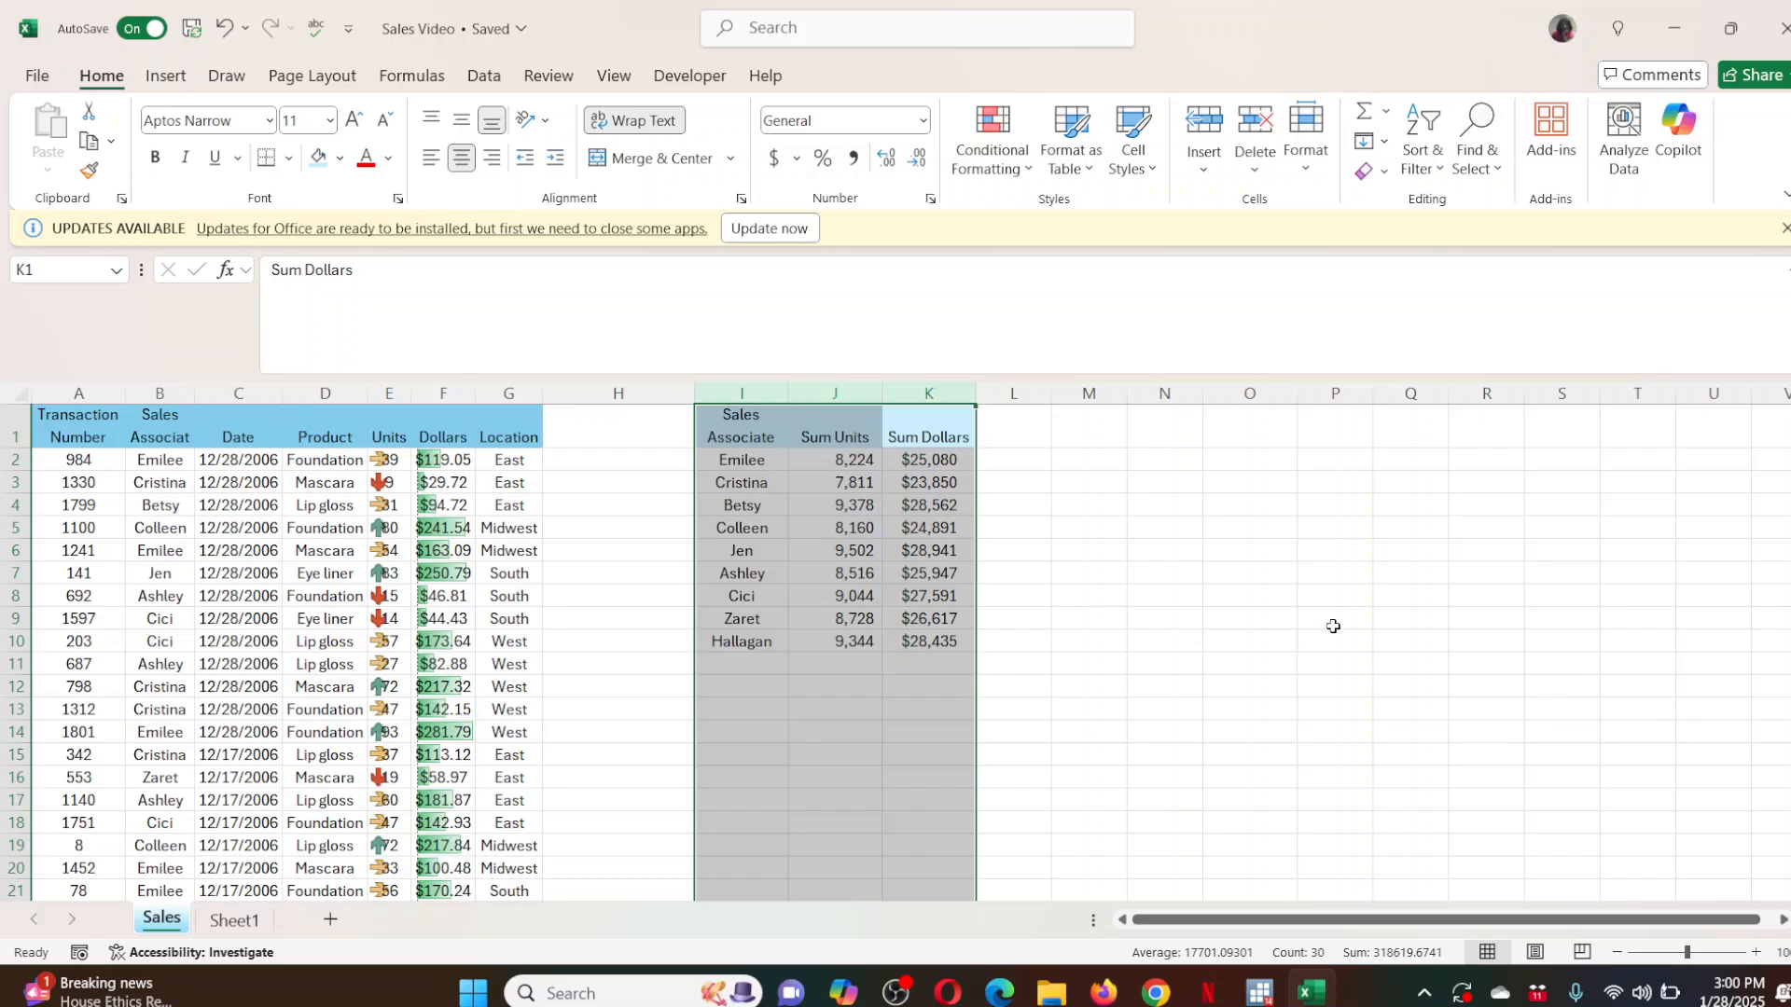
{"action": "left_click", "coordinate": [1105, 508]}
{"action": "left_click_drag", "start_coordinate": [825, 457], "coordinate": [828, 653]}
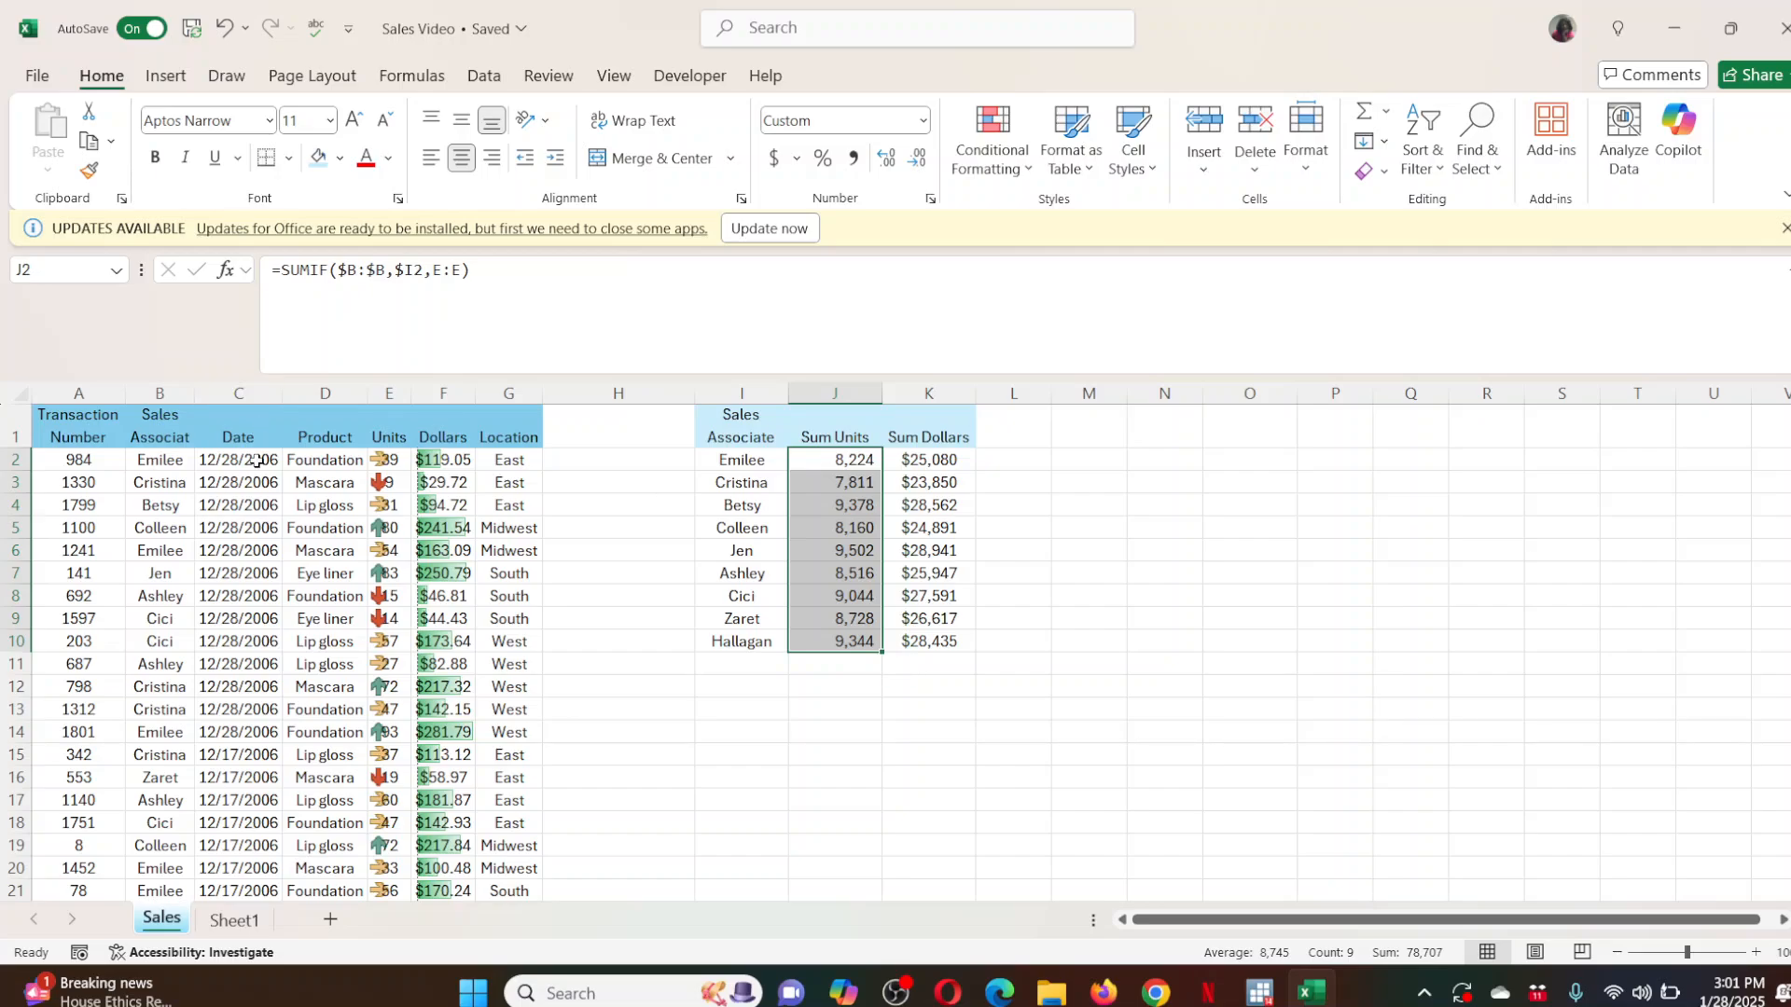
{"action": "left_click_drag", "start_coordinate": [265, 456], "coordinate": [213, 749]}
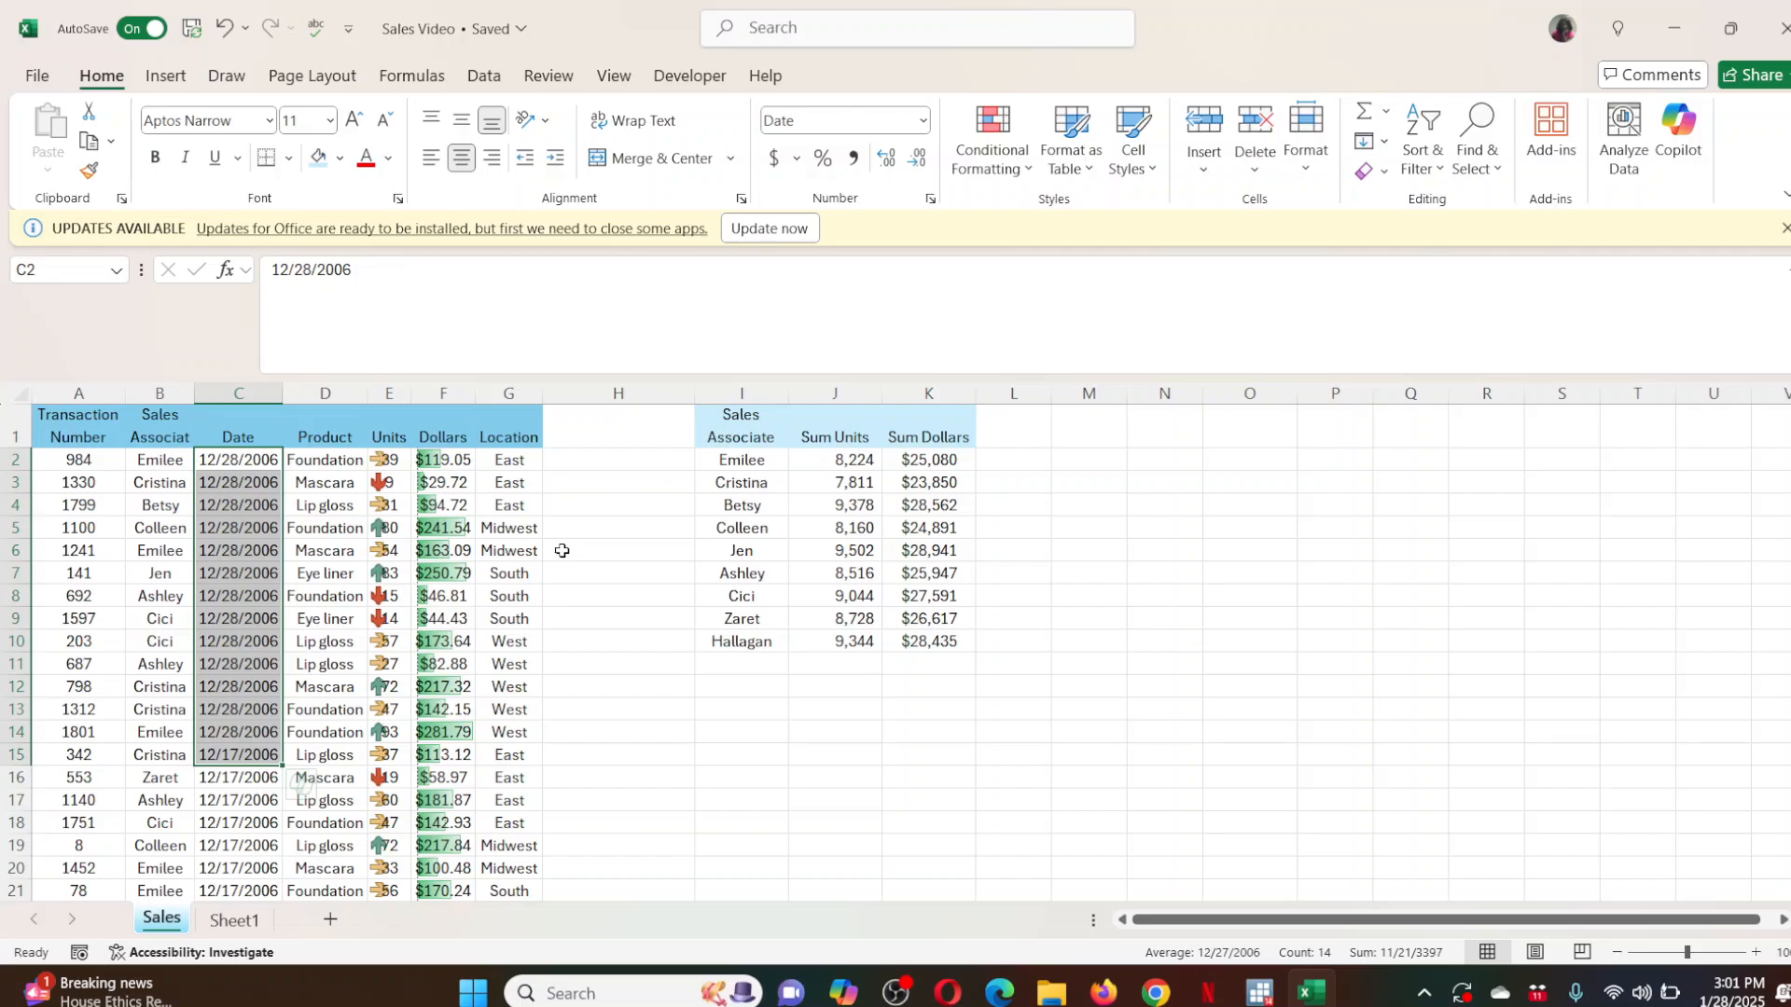
Copy the Sales Associate list with its header from I1:I10 into column M, starting at cell M1.
{"action": "left_click_drag", "start_coordinate": [741, 425], "coordinate": [743, 641]}
{"action": "key", "text": "ctrl+c"}
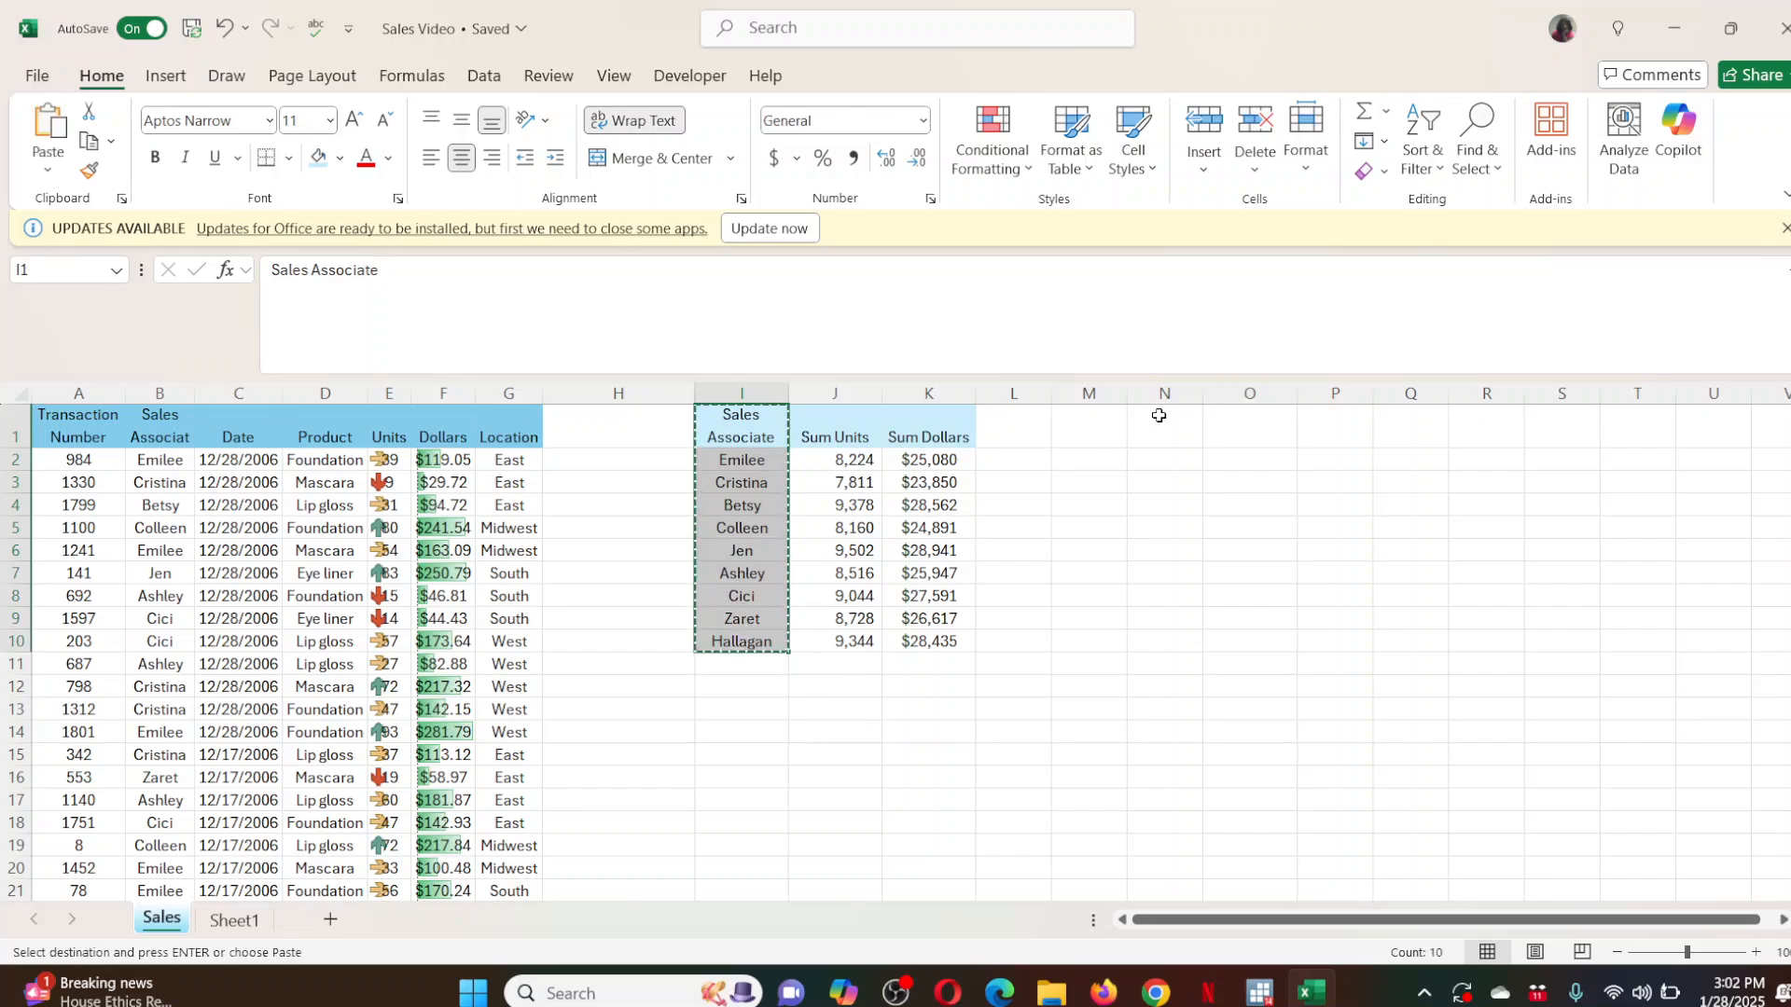
{"action": "left_click", "coordinate": [1079, 424]}
{"action": "key", "text": "ctrl+v"}
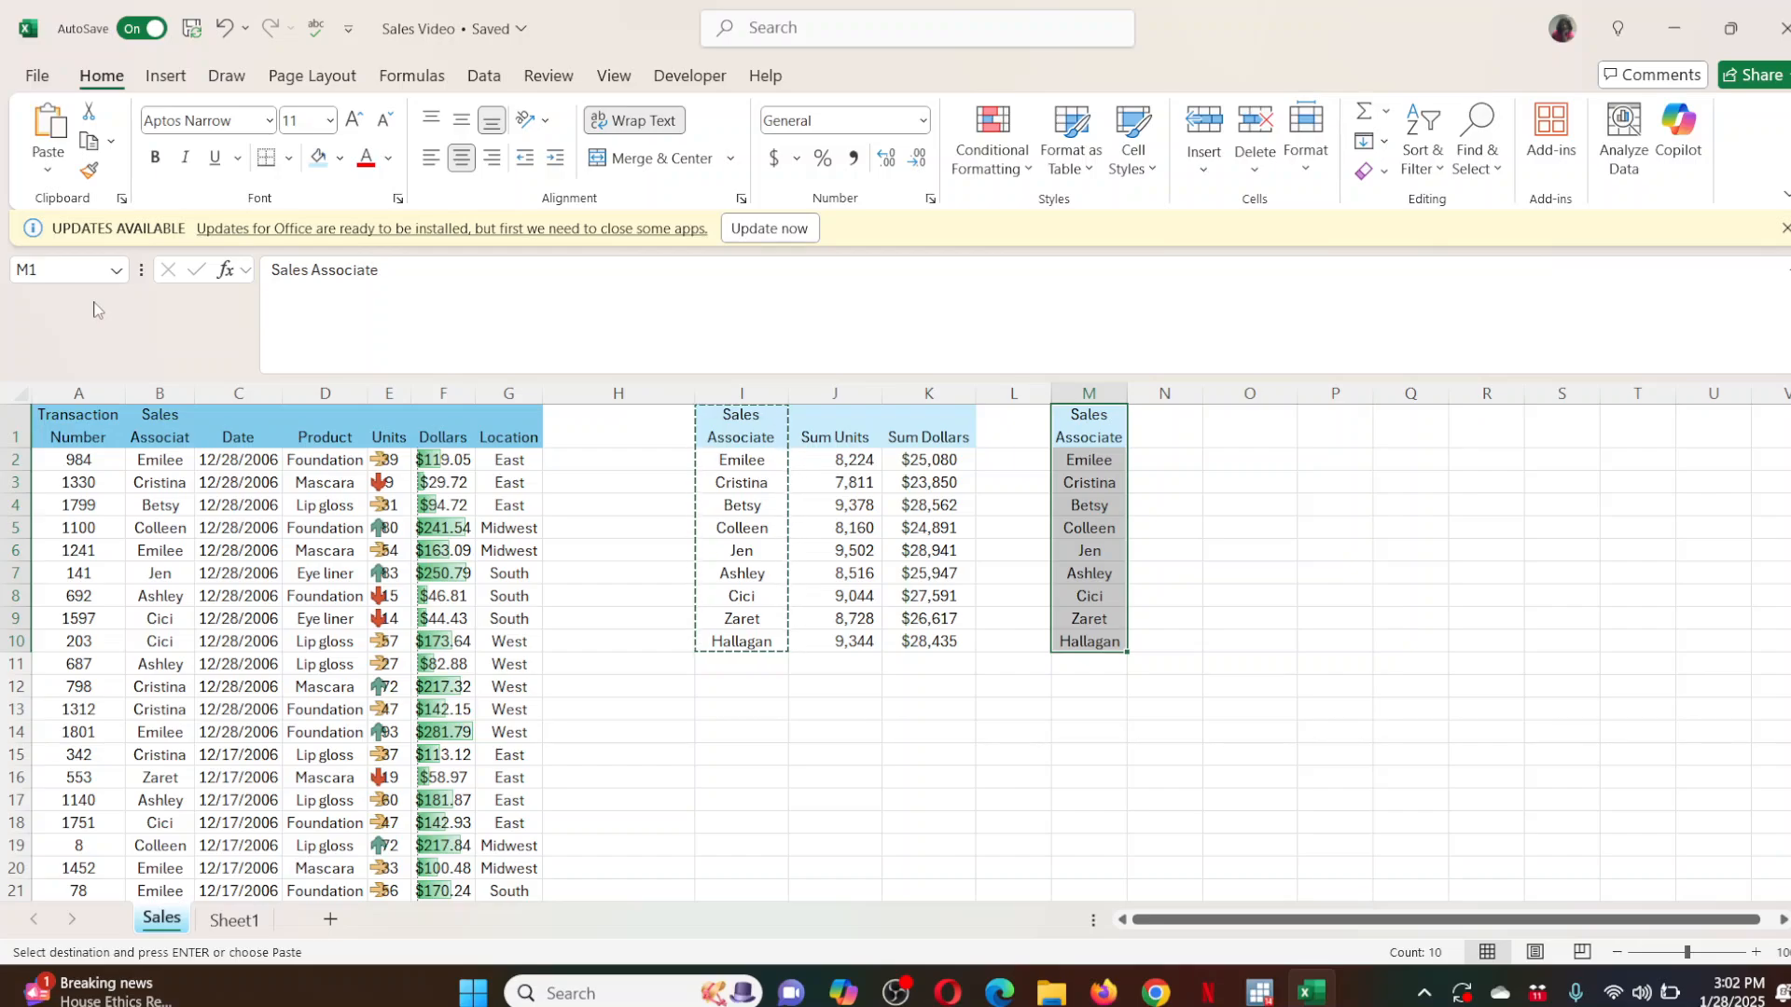
{"action": "key", "text": "Escape"}
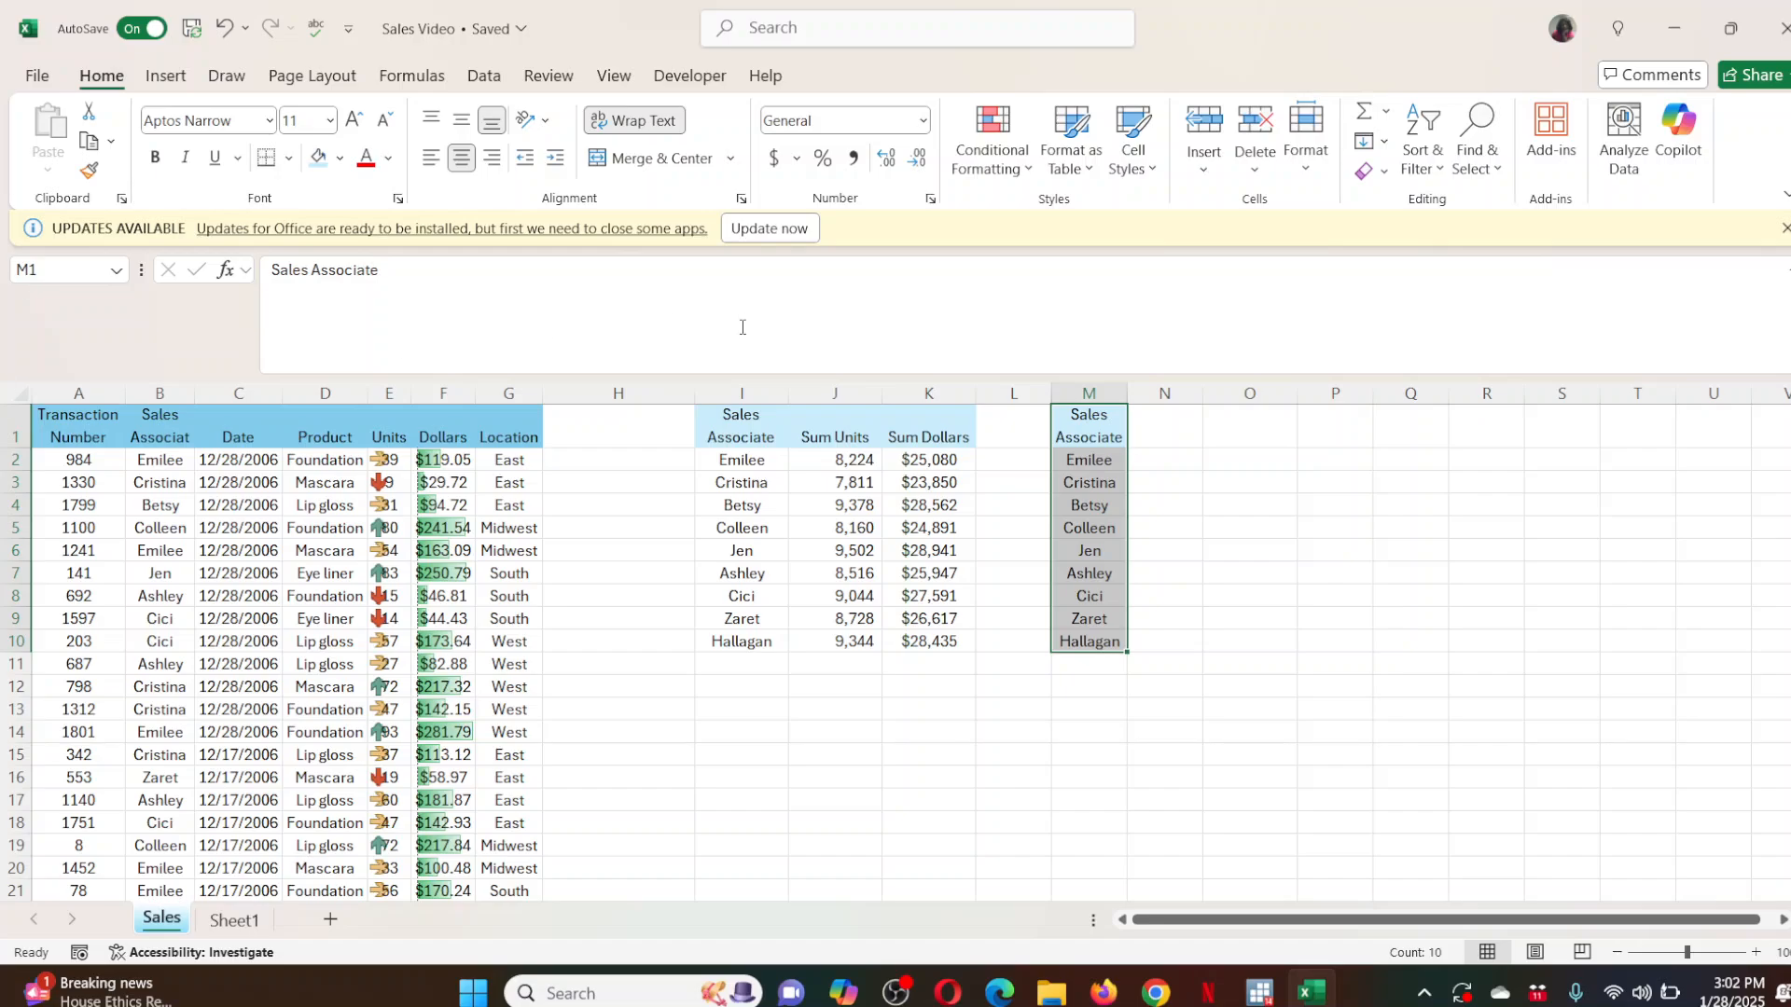
Copy the entire Location column G into column N, starting at cell N1.
{"action": "left_click", "coordinate": [507, 393]}
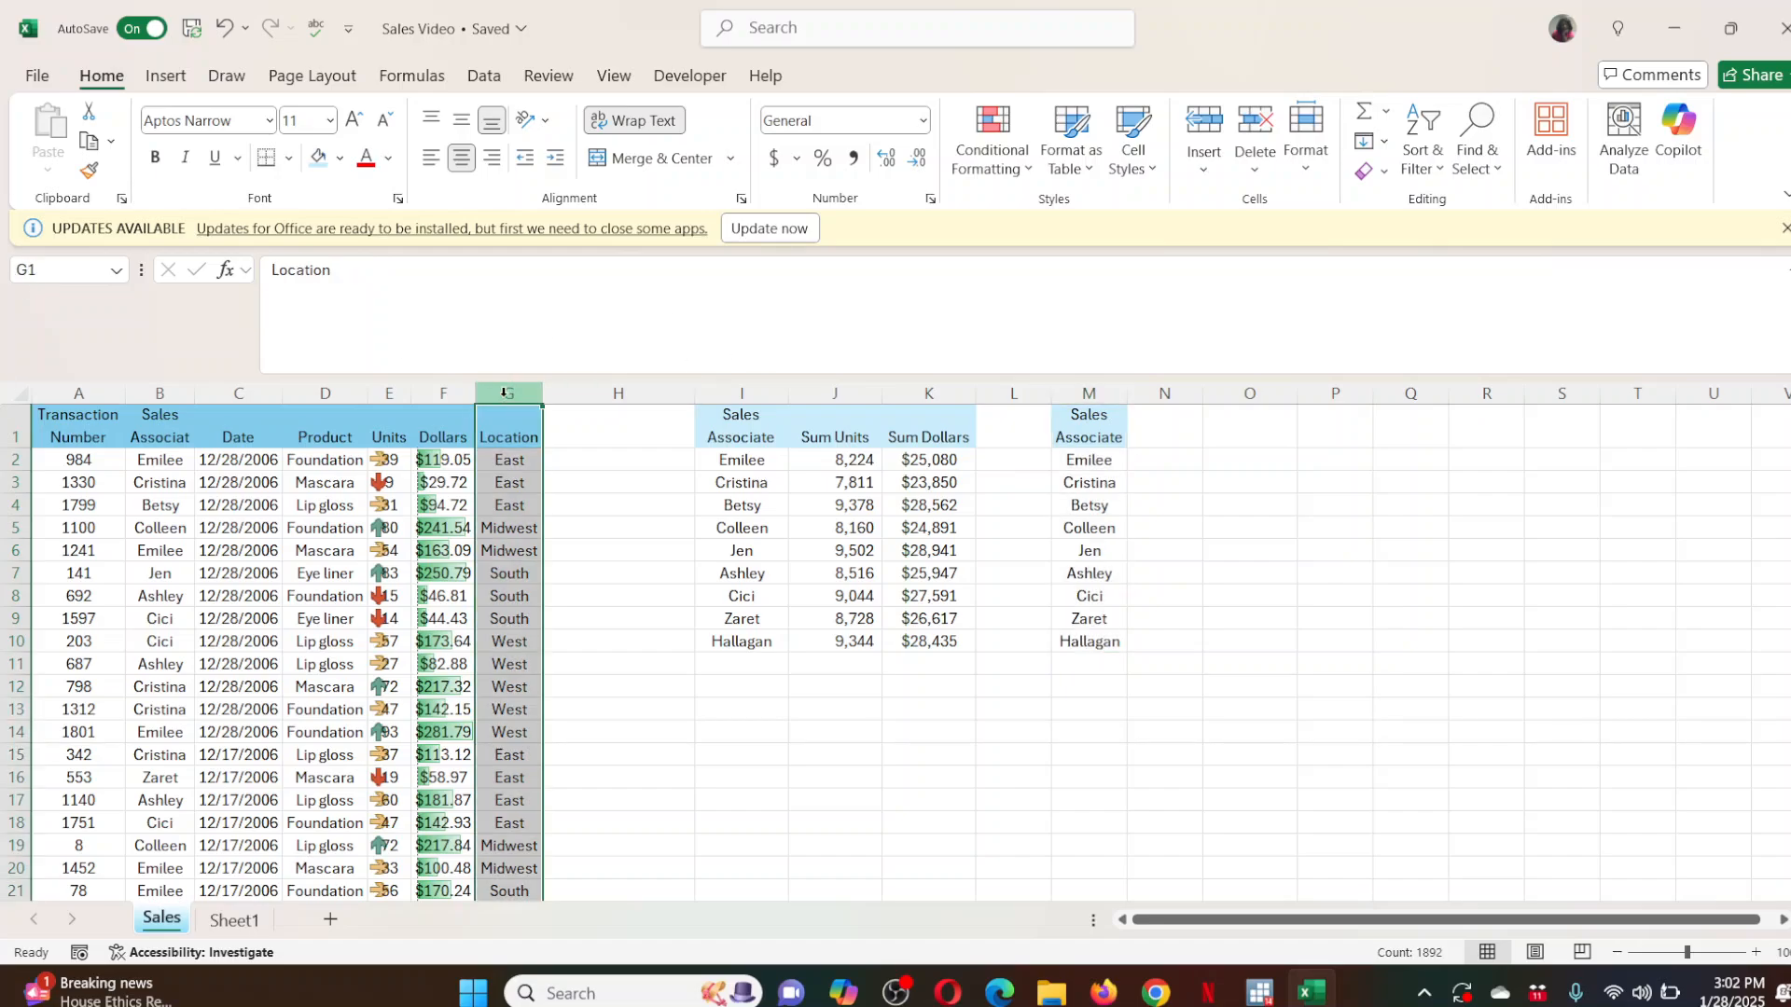
{"action": "key", "text": "ctrl+c"}
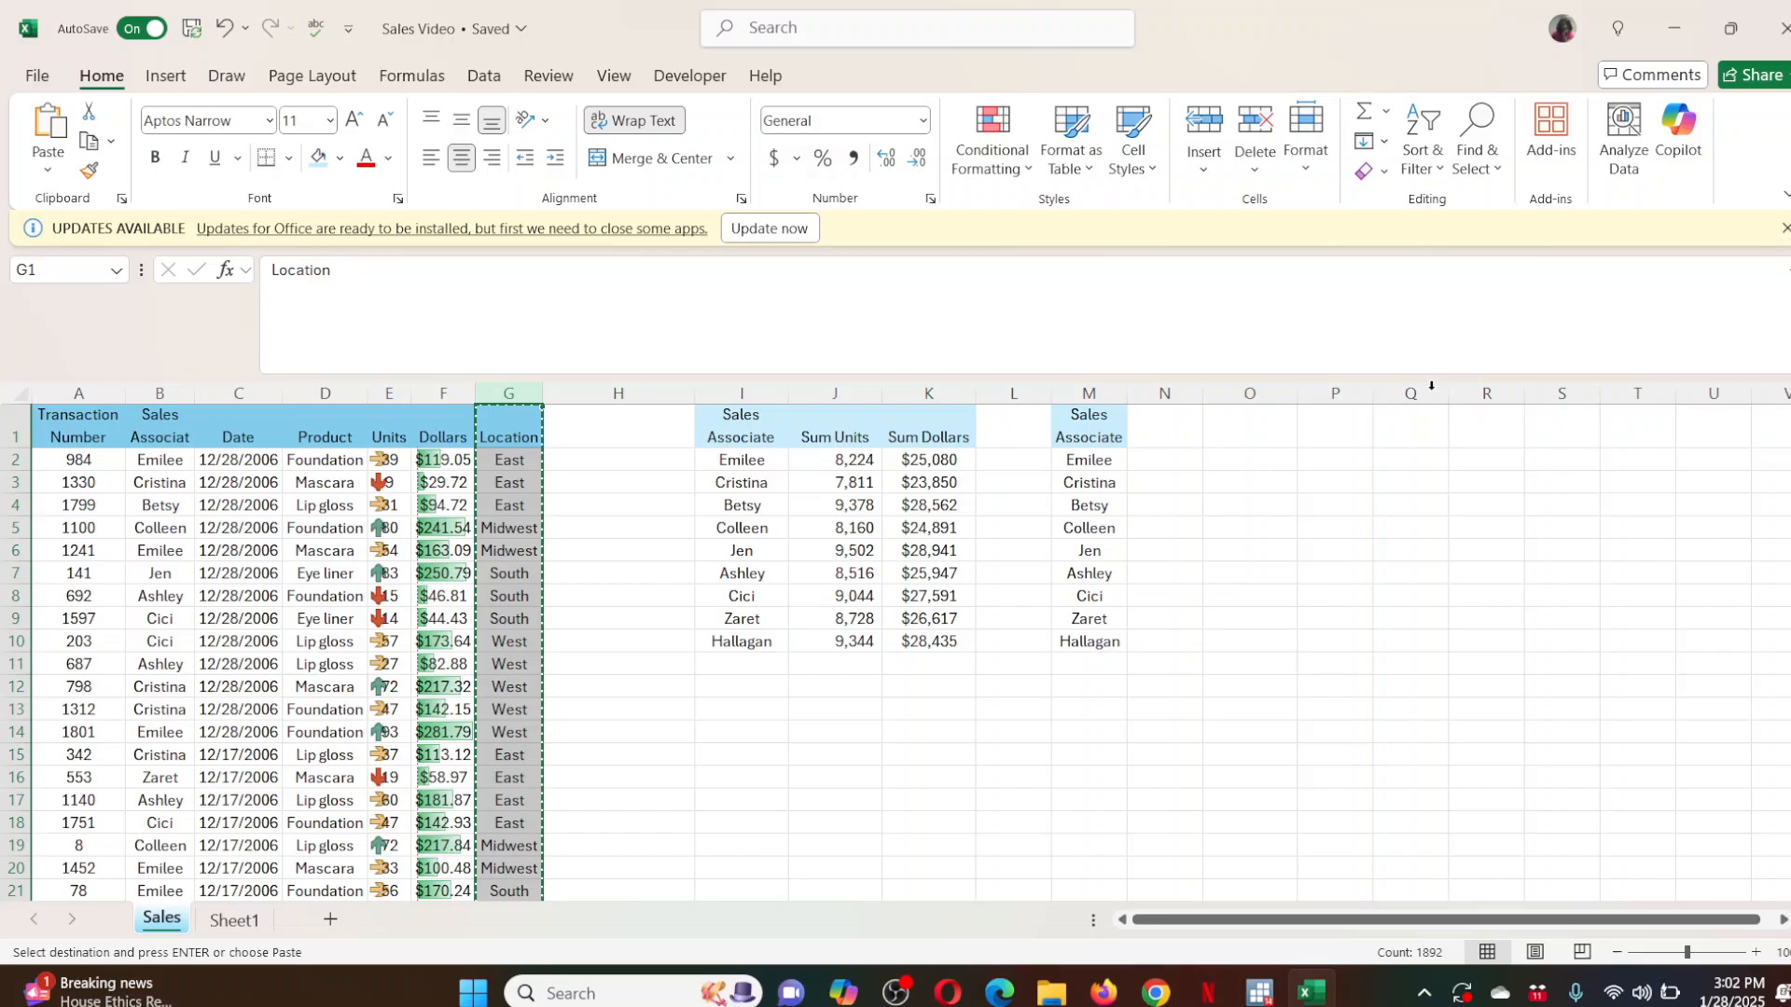
{"action": "left_click", "coordinate": [1156, 415]}
{"action": "key", "text": "ctrl+v"}
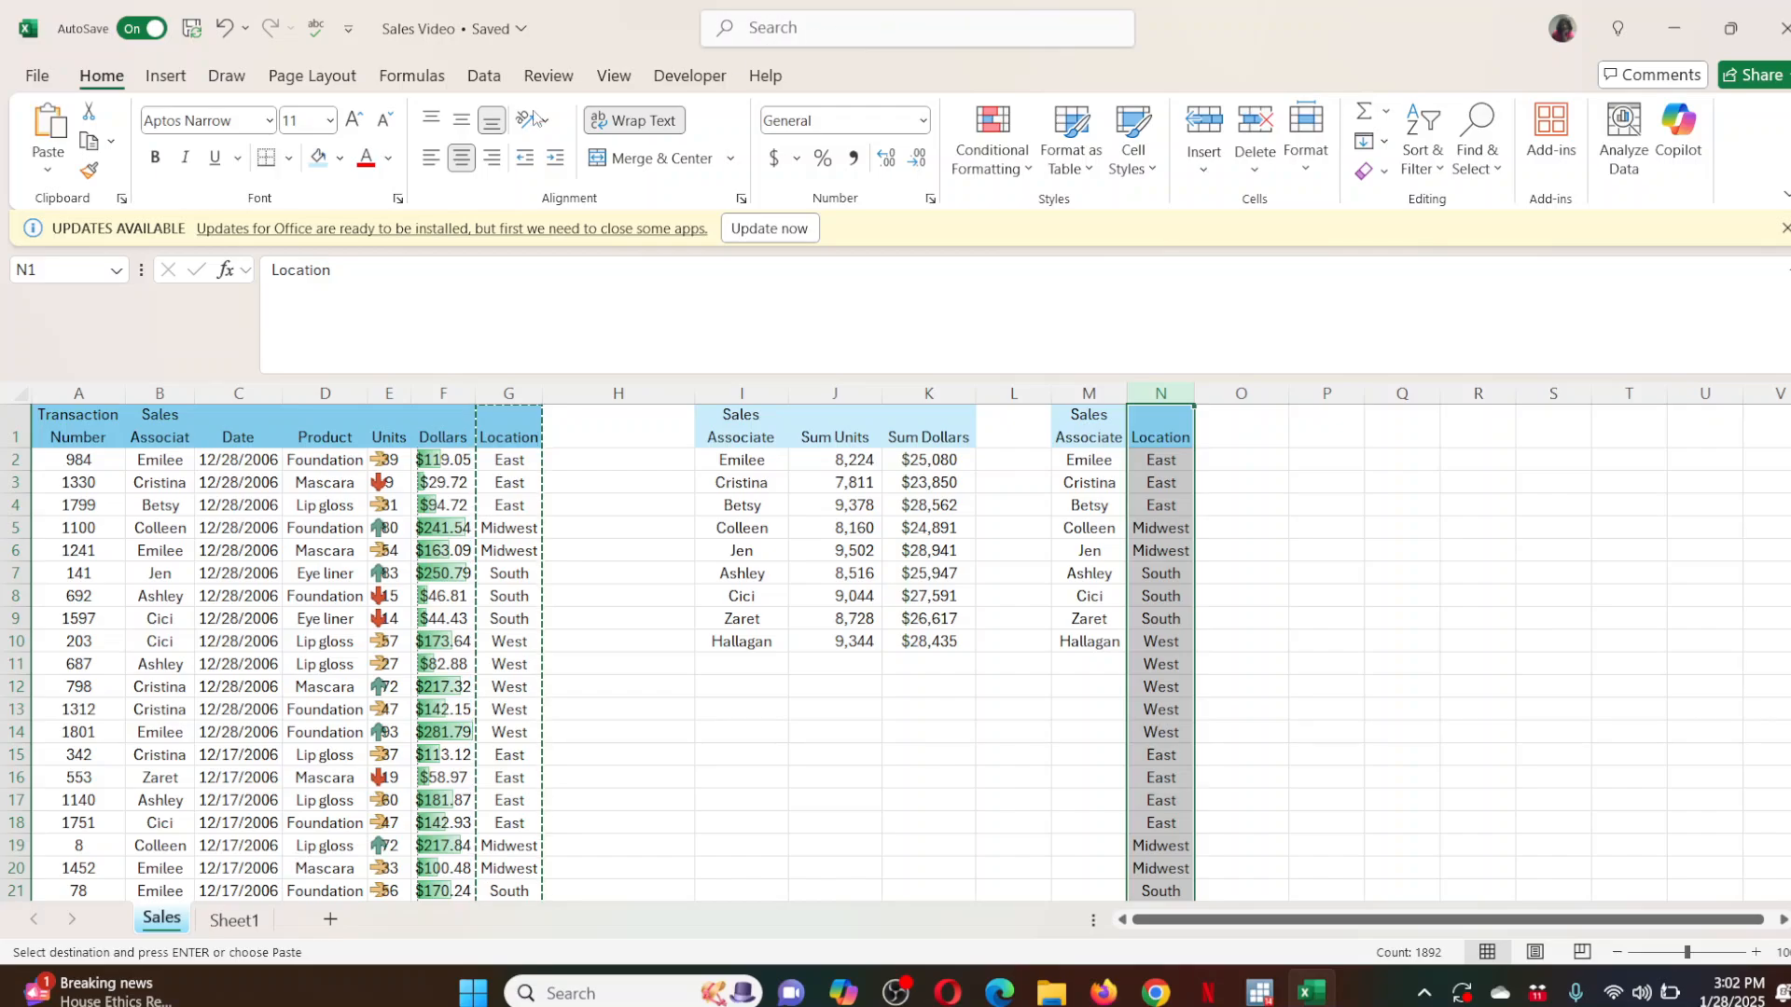
Remove duplicates from the copied Location column N only, continuing with the current selection and treating the first row as a header.
{"action": "left_click", "coordinate": [484, 75]}
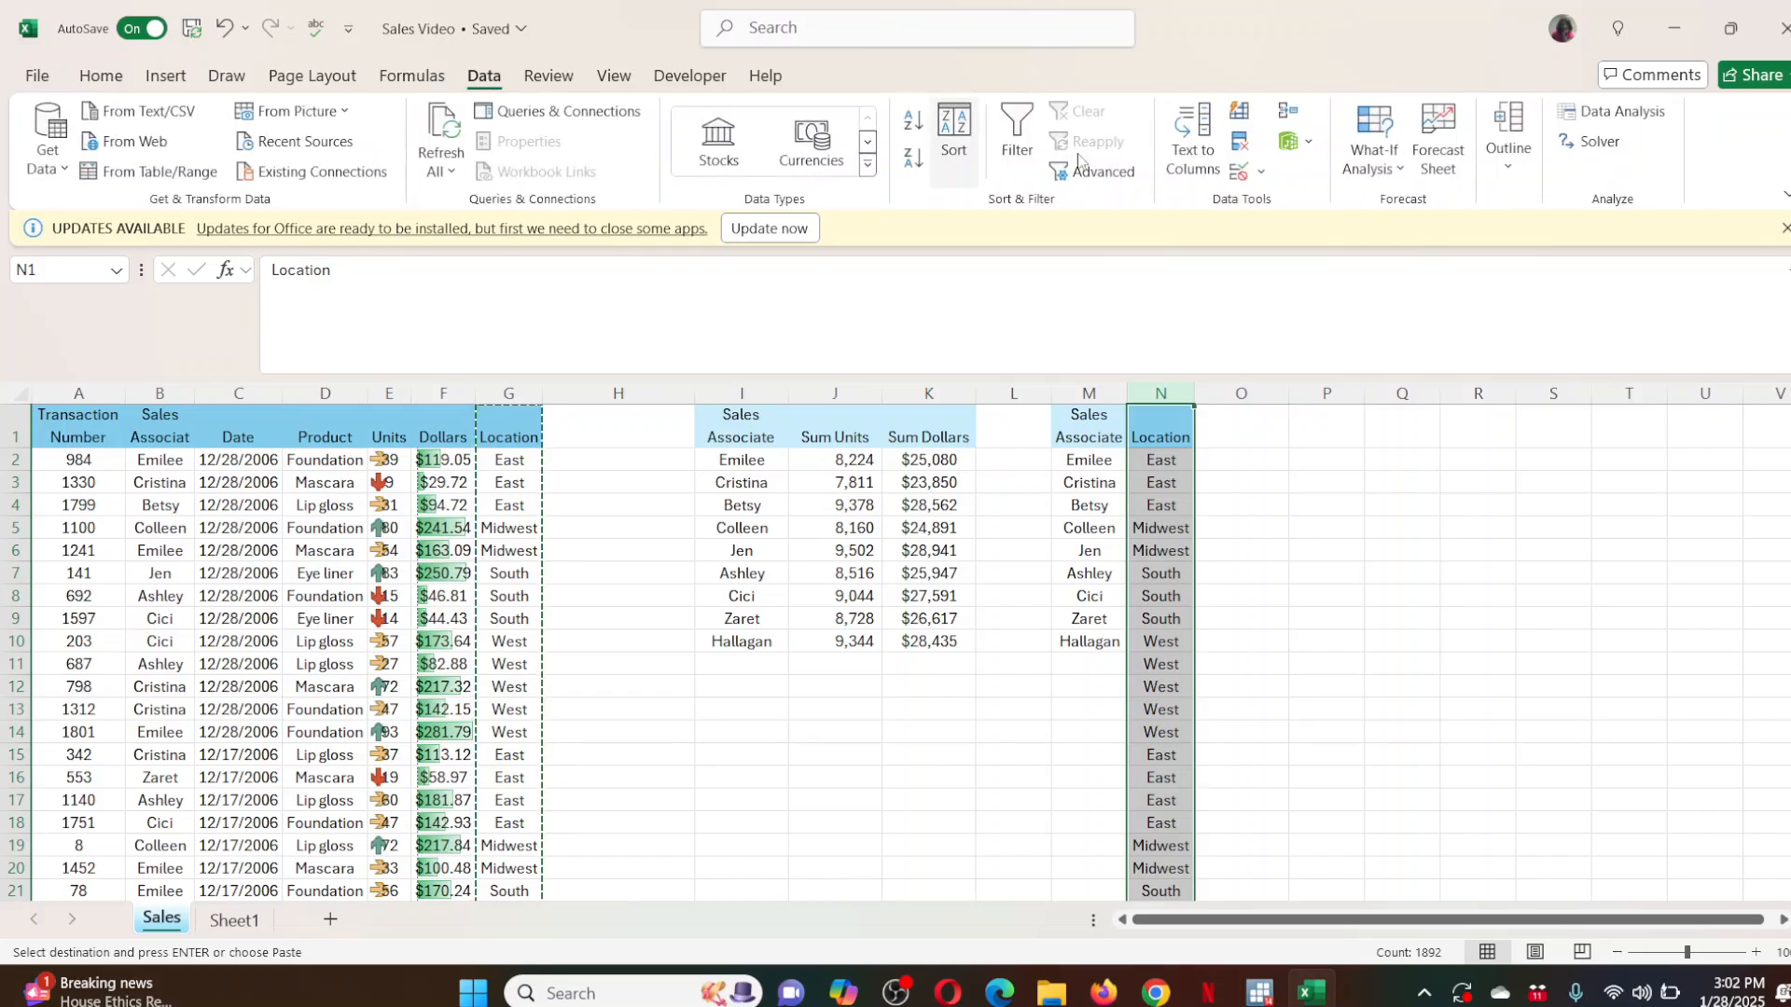
{"action": "left_click", "coordinate": [1239, 142]}
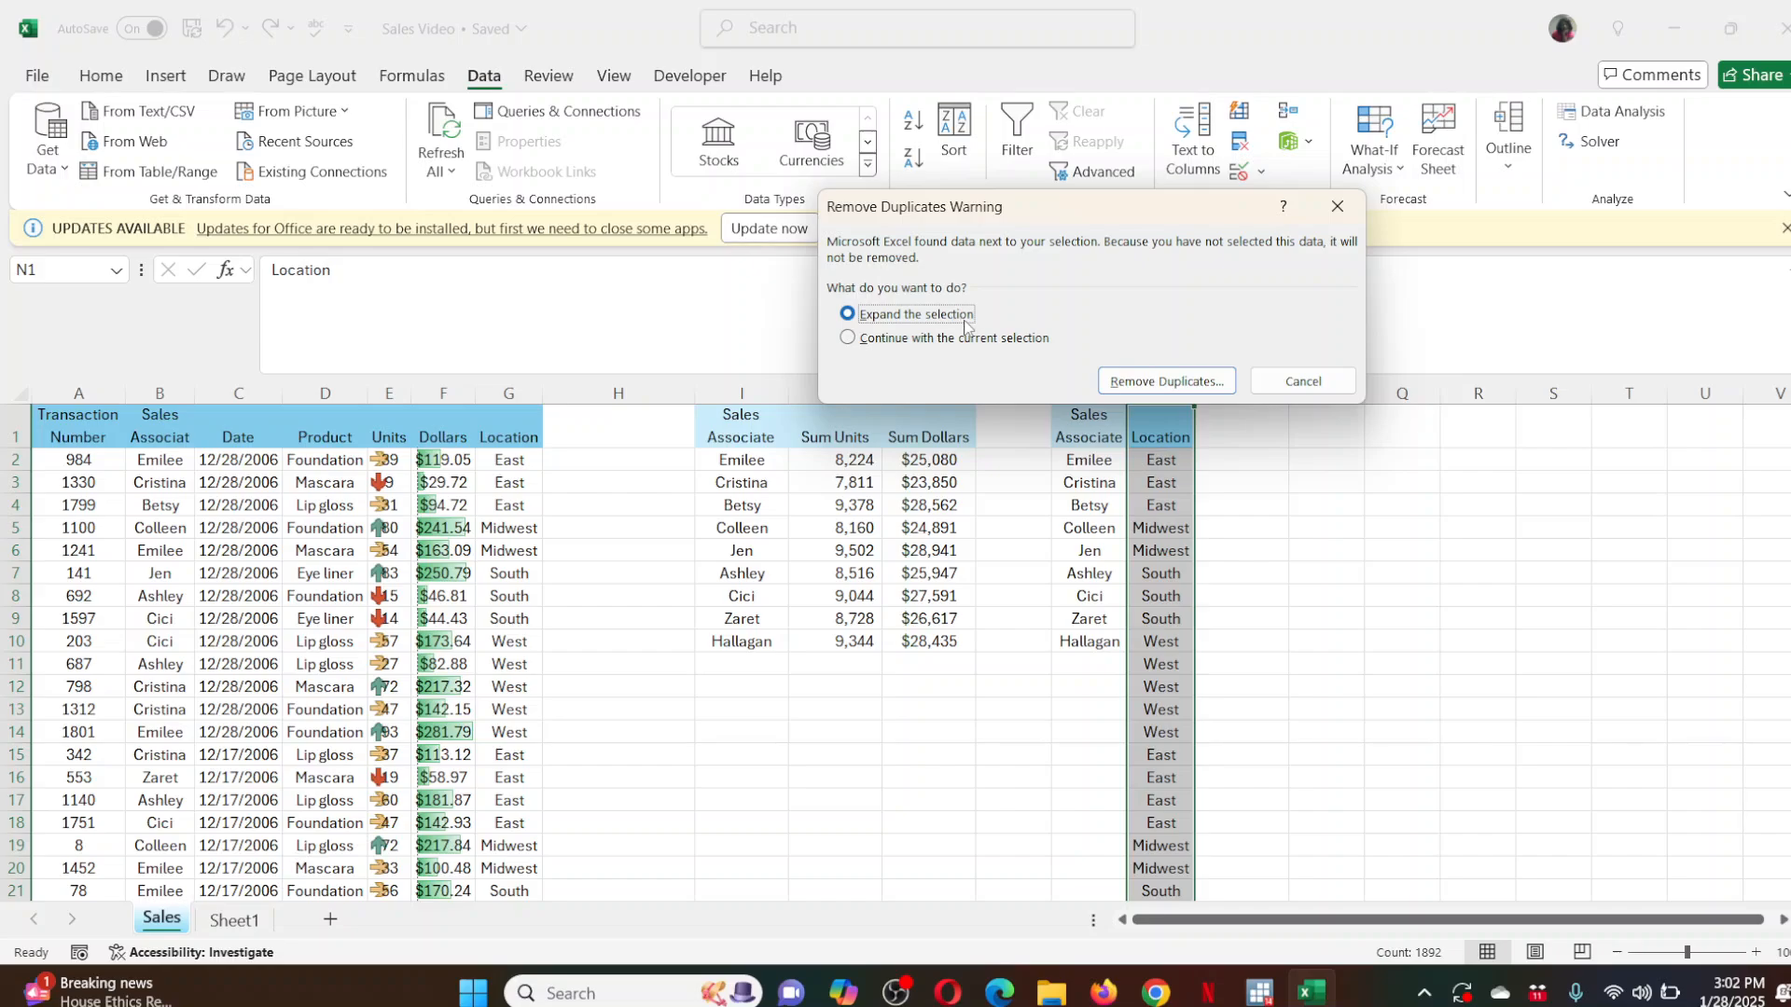
{"action": "left_click", "coordinate": [942, 341]}
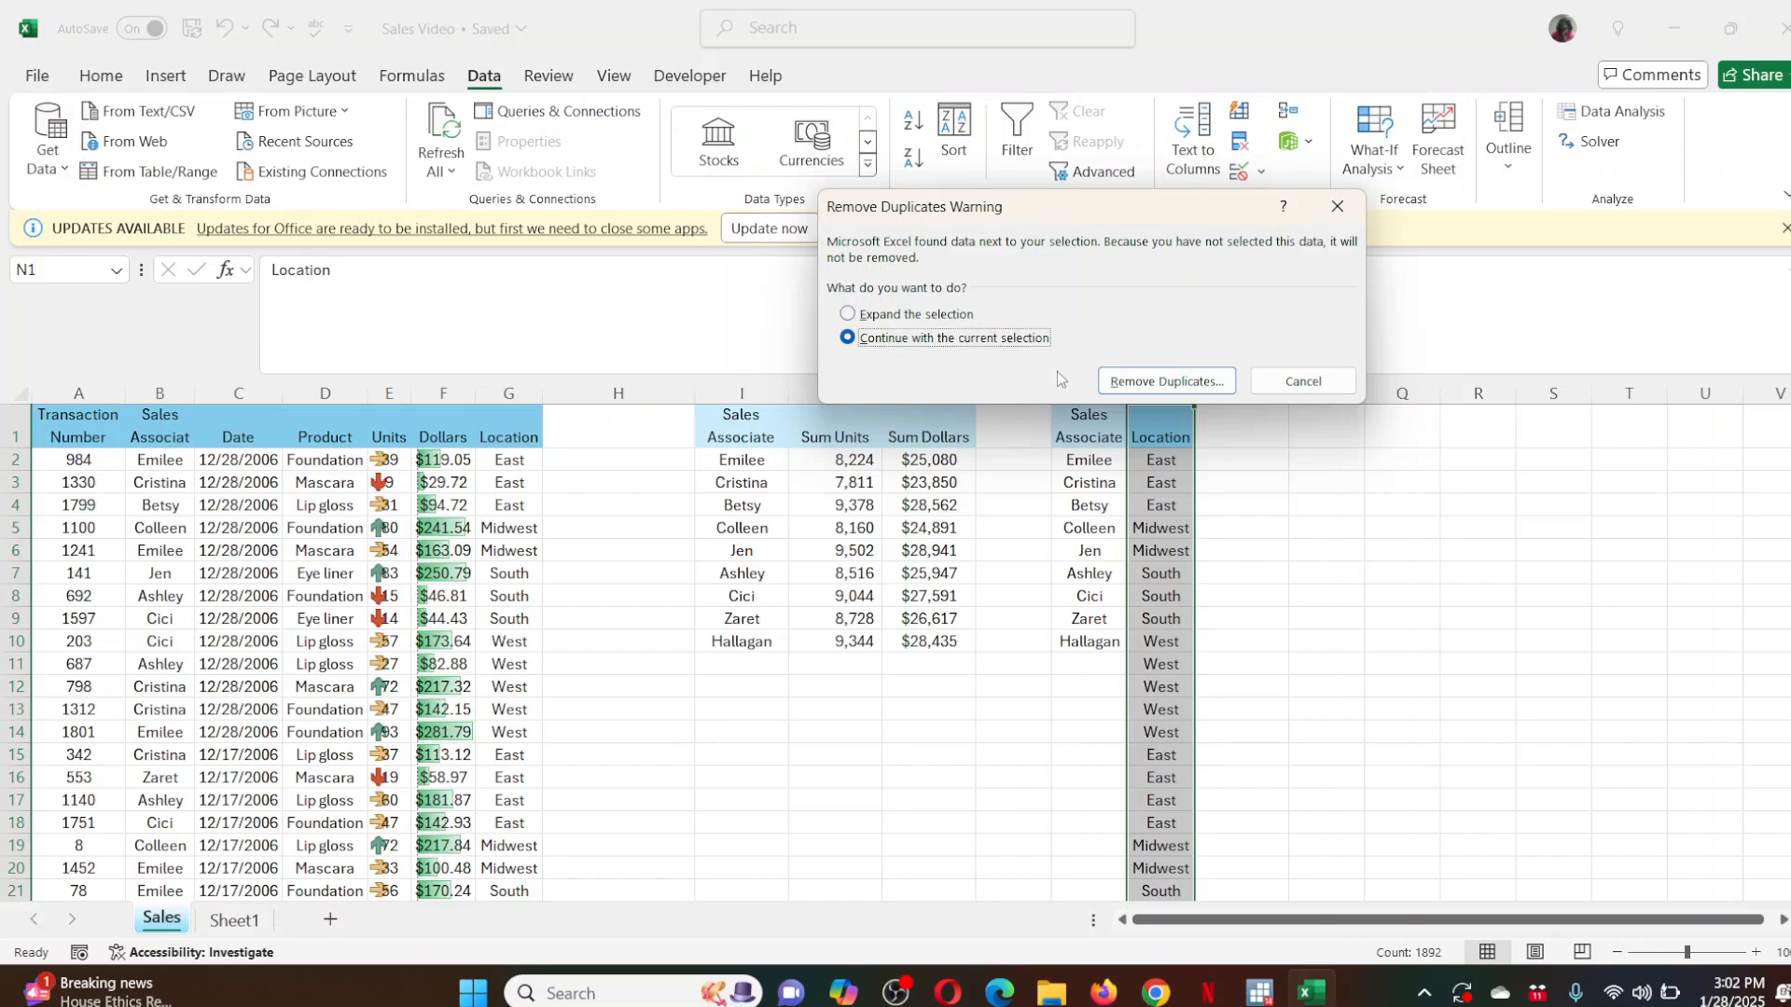
{"action": "left_click", "coordinate": [1125, 384]}
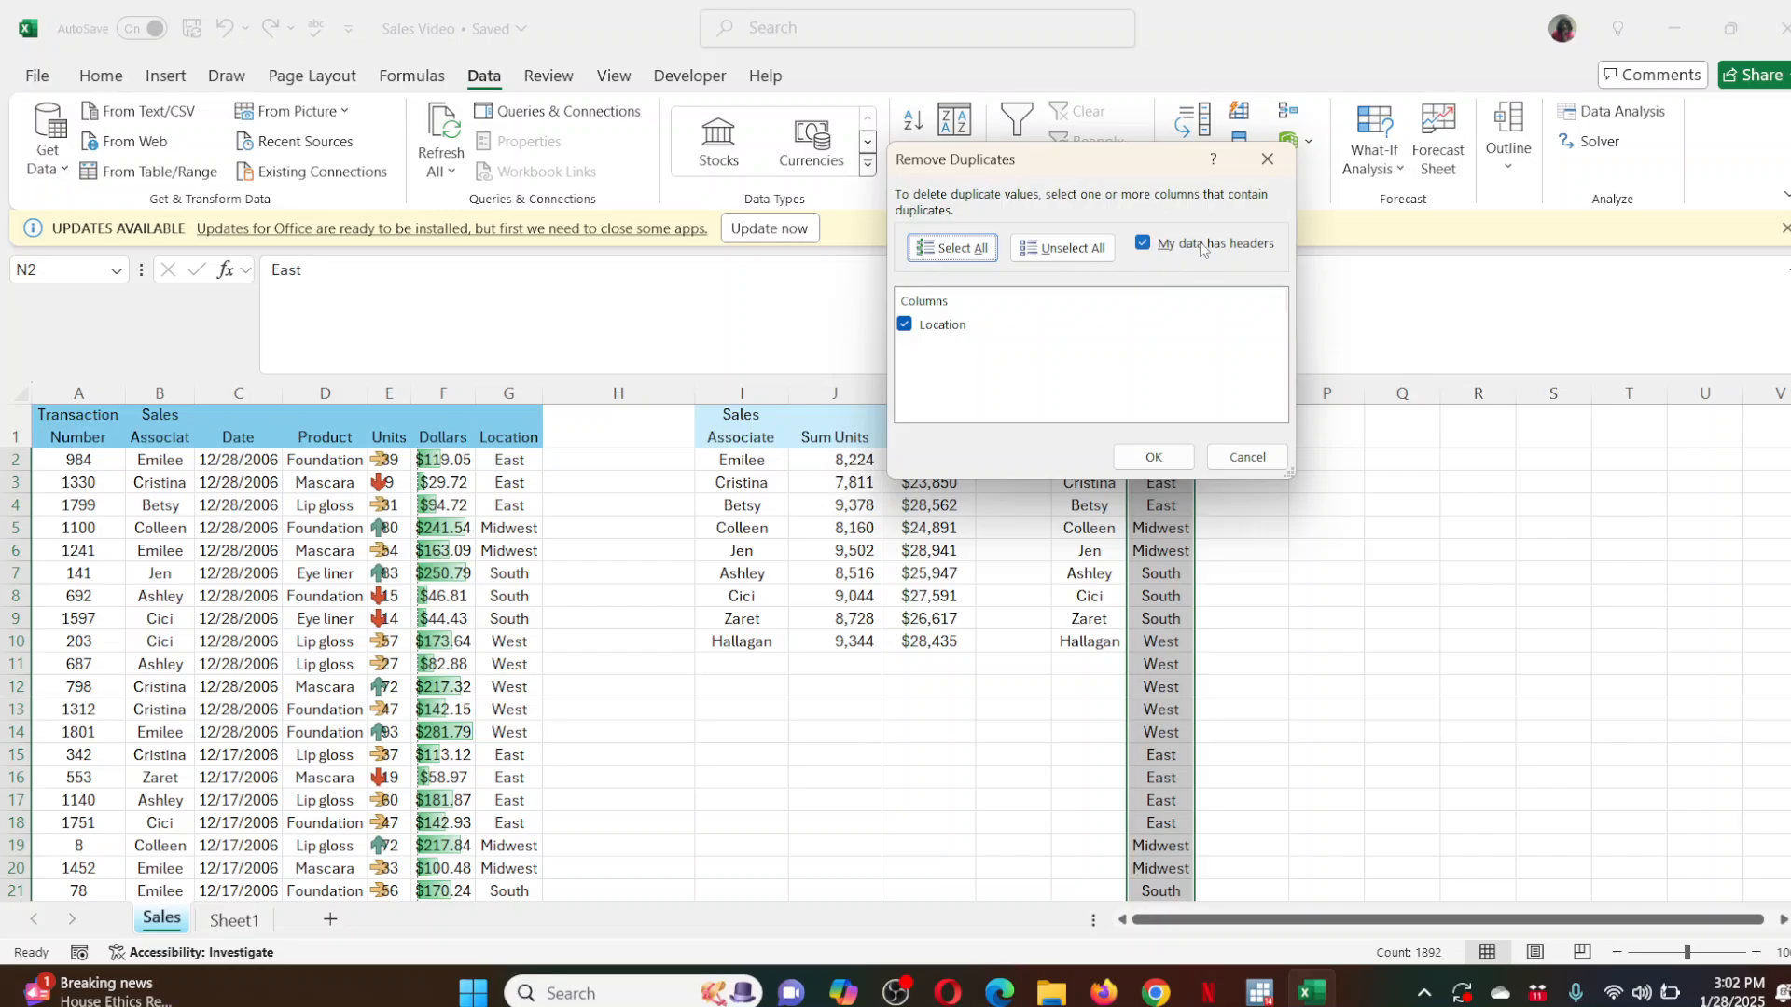
{"action": "left_click", "coordinate": [1154, 456]}
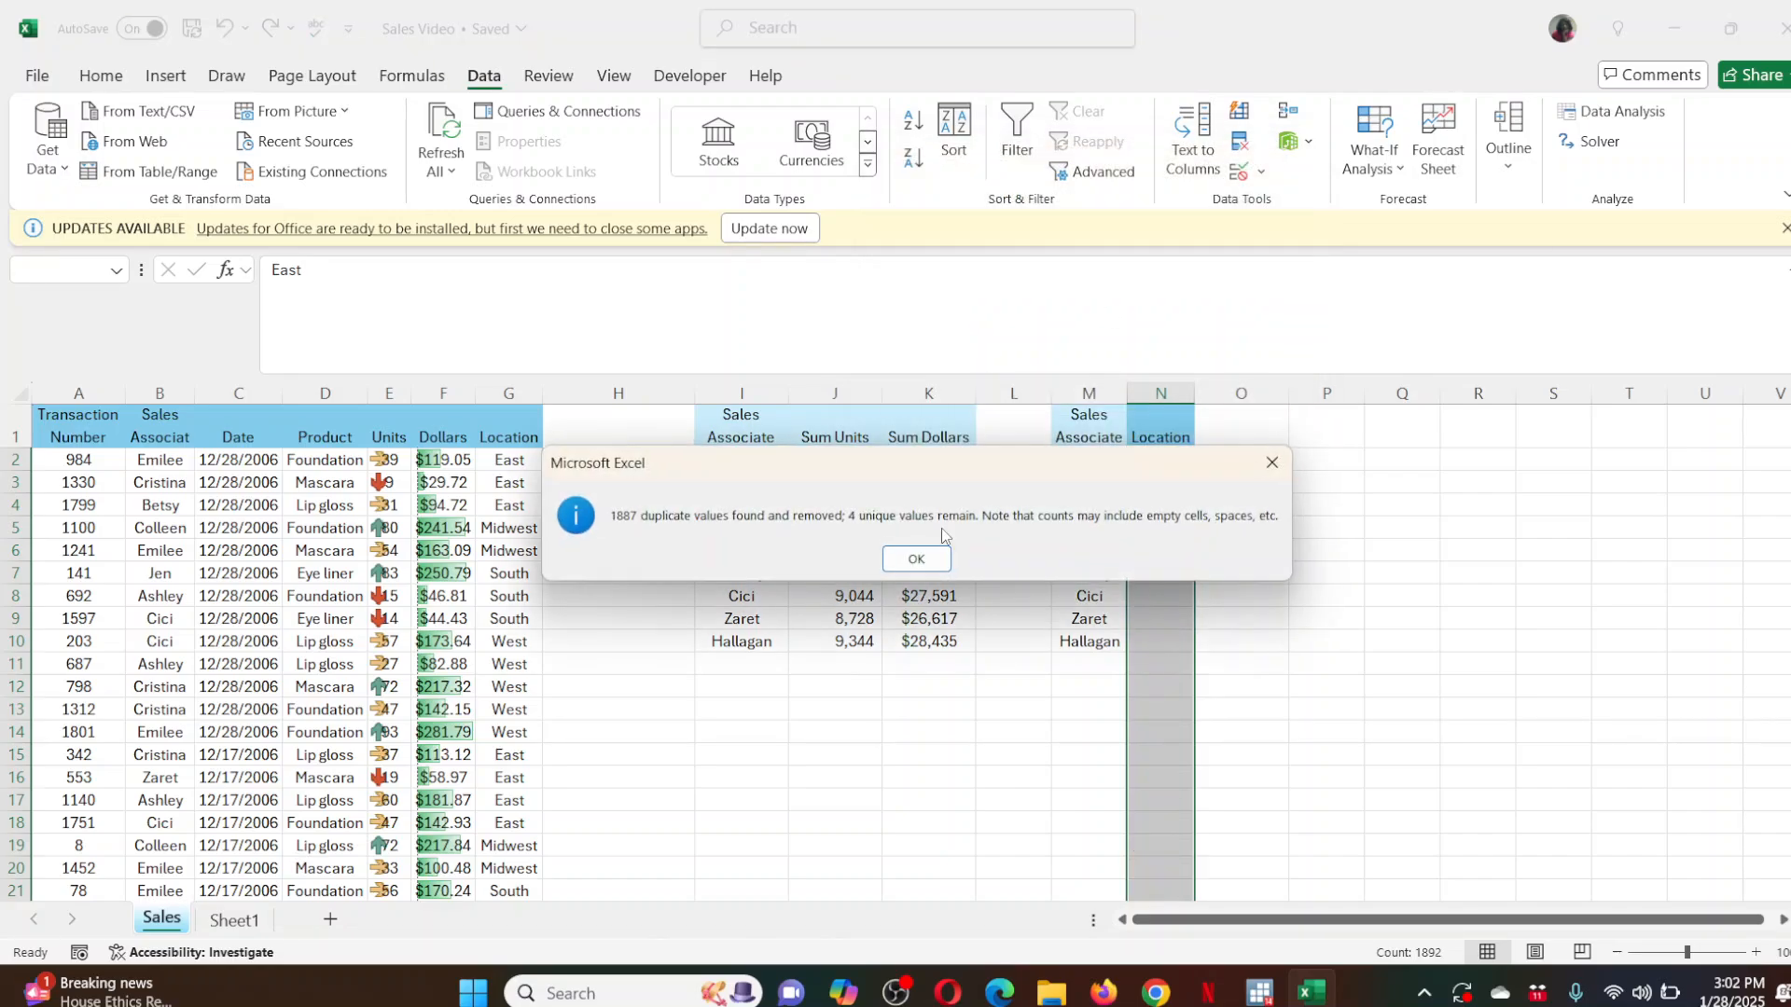
{"action": "left_click", "coordinate": [914, 557]}
{"action": "left_click_drag", "start_coordinate": [1162, 466], "coordinate": [1152, 523]}
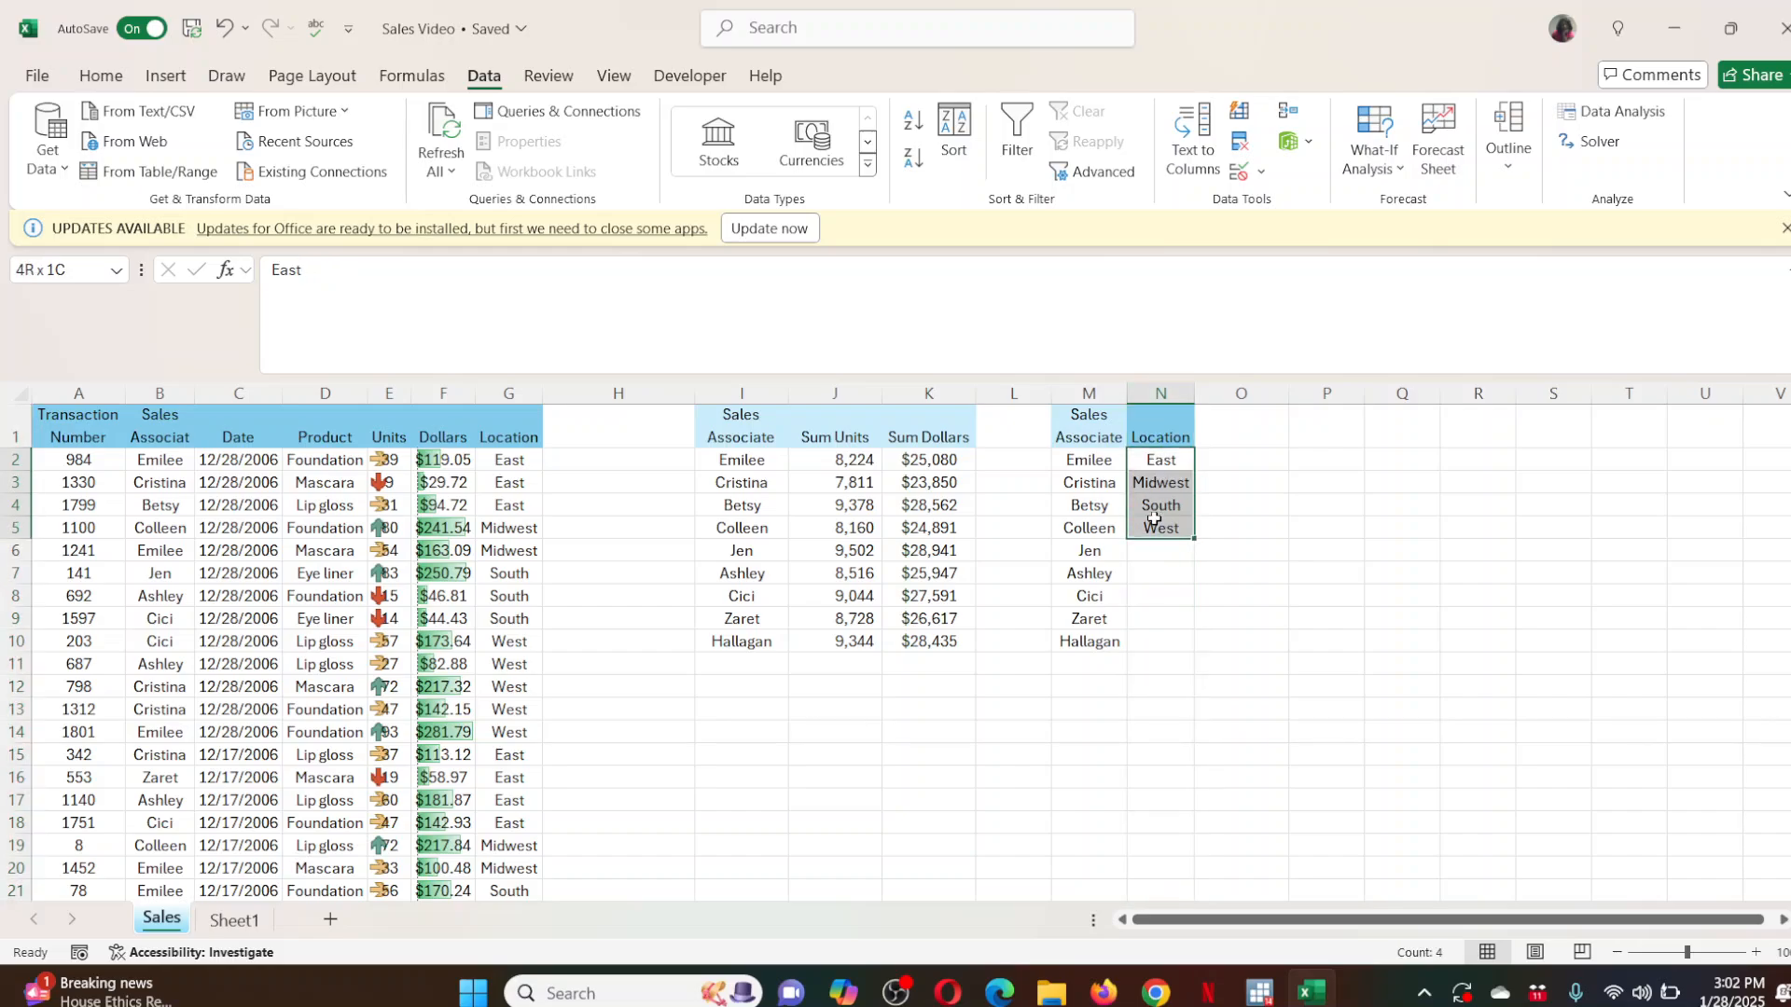
{"action": "left_click_drag", "start_coordinate": [1149, 431], "coordinate": [1419, 431]}
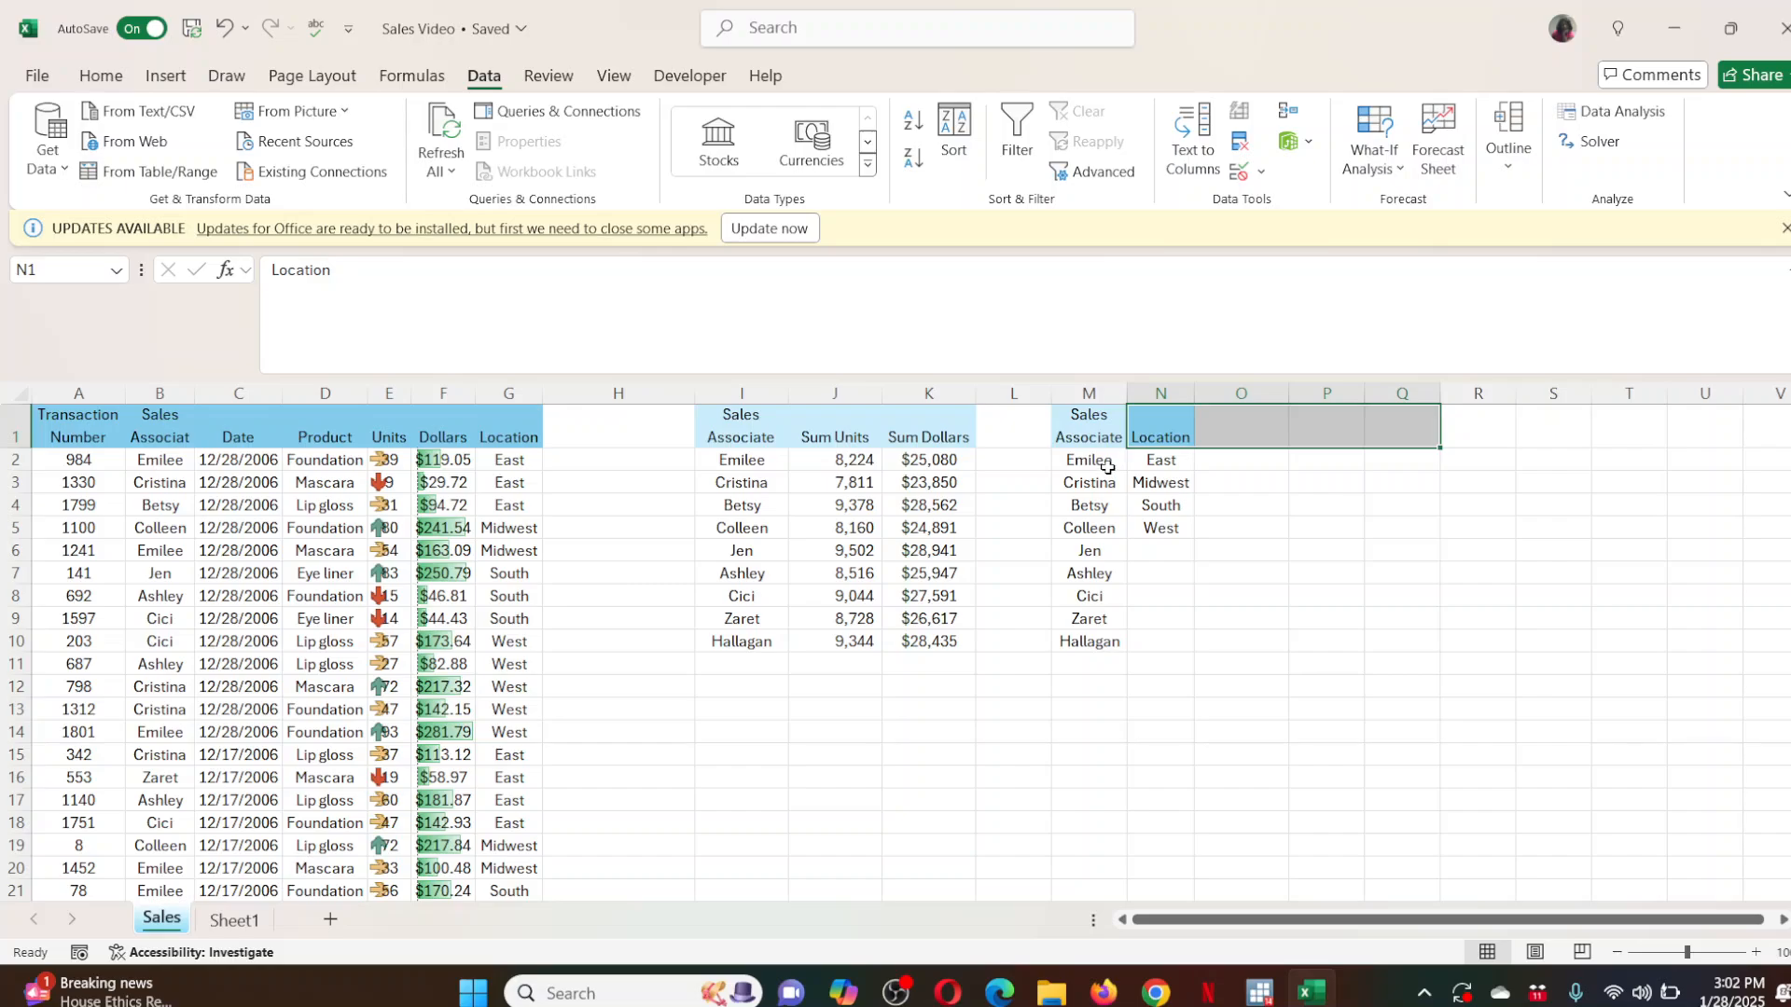
{"action": "left_click_drag", "start_coordinate": [1157, 411], "coordinate": [1468, 672]}
{"action": "left_click_drag", "start_coordinate": [1089, 686], "coordinate": [1460, 686]}
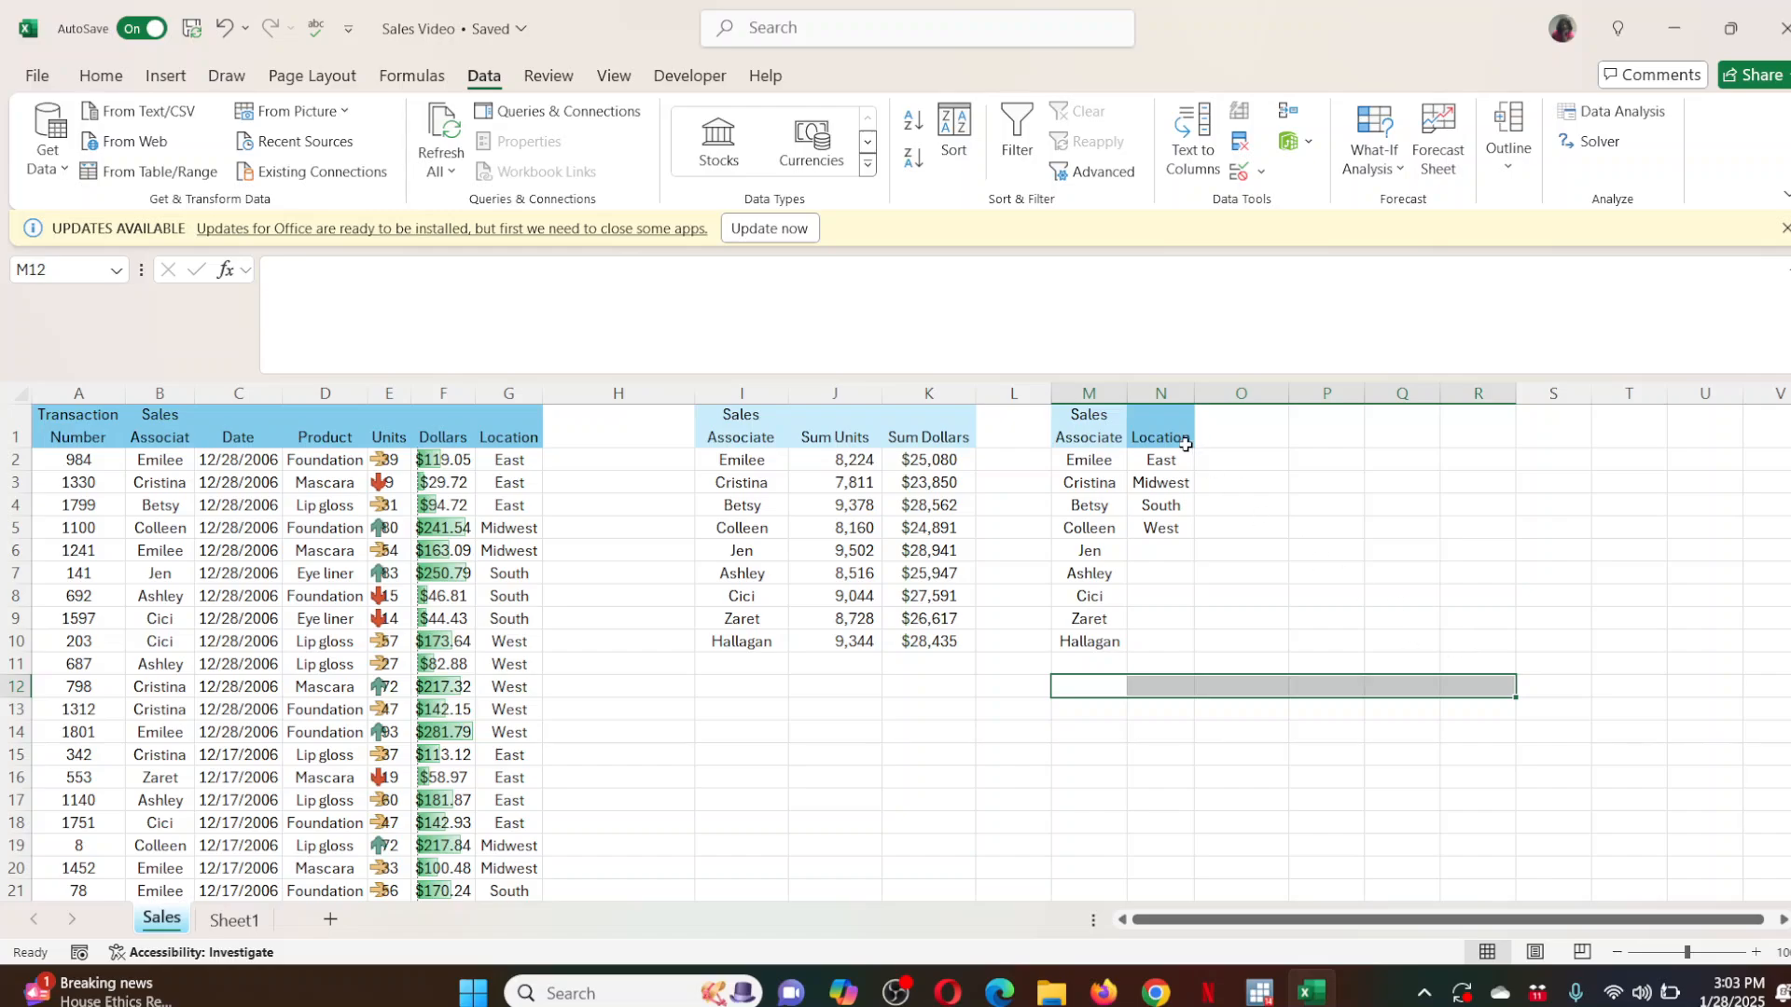
{"action": "left_click_drag", "start_coordinate": [1166, 460], "coordinate": [1163, 530]}
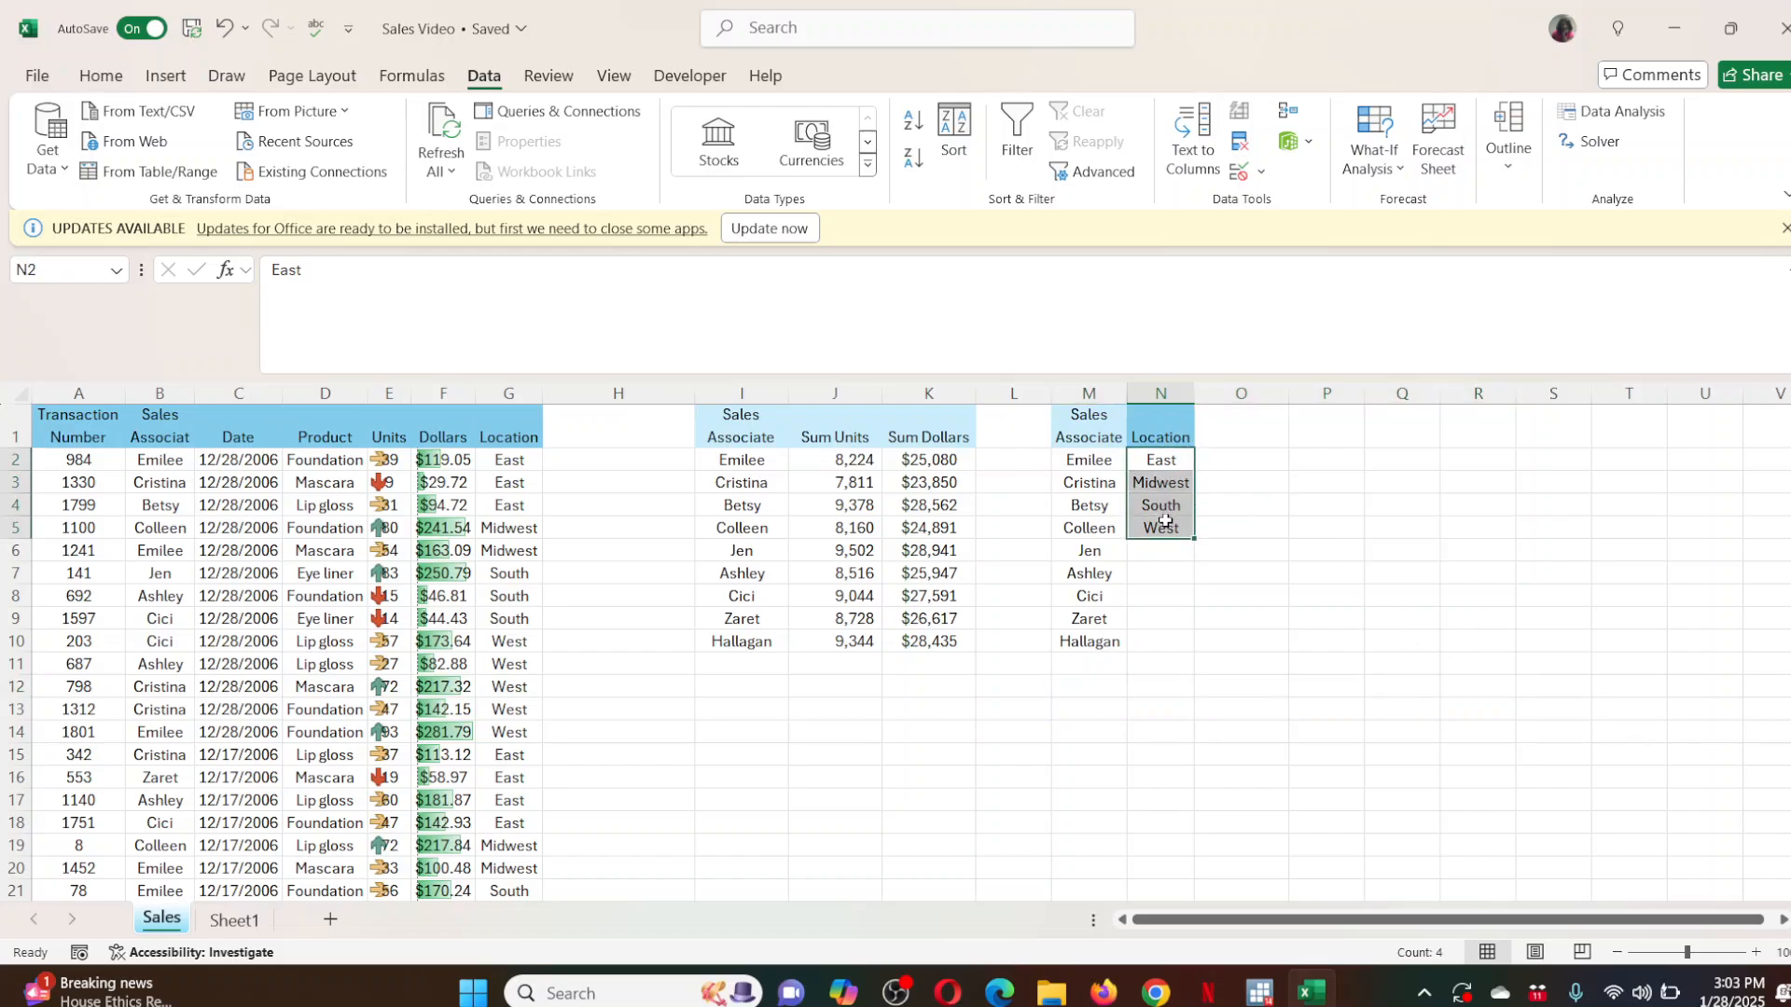
Clear the Location header in N1, then copy the regions in N2:N5 and paste them transposed across row 1 from N1.
{"action": "left_click", "coordinate": [1140, 423]}
{"action": "key", "text": "Delete"}
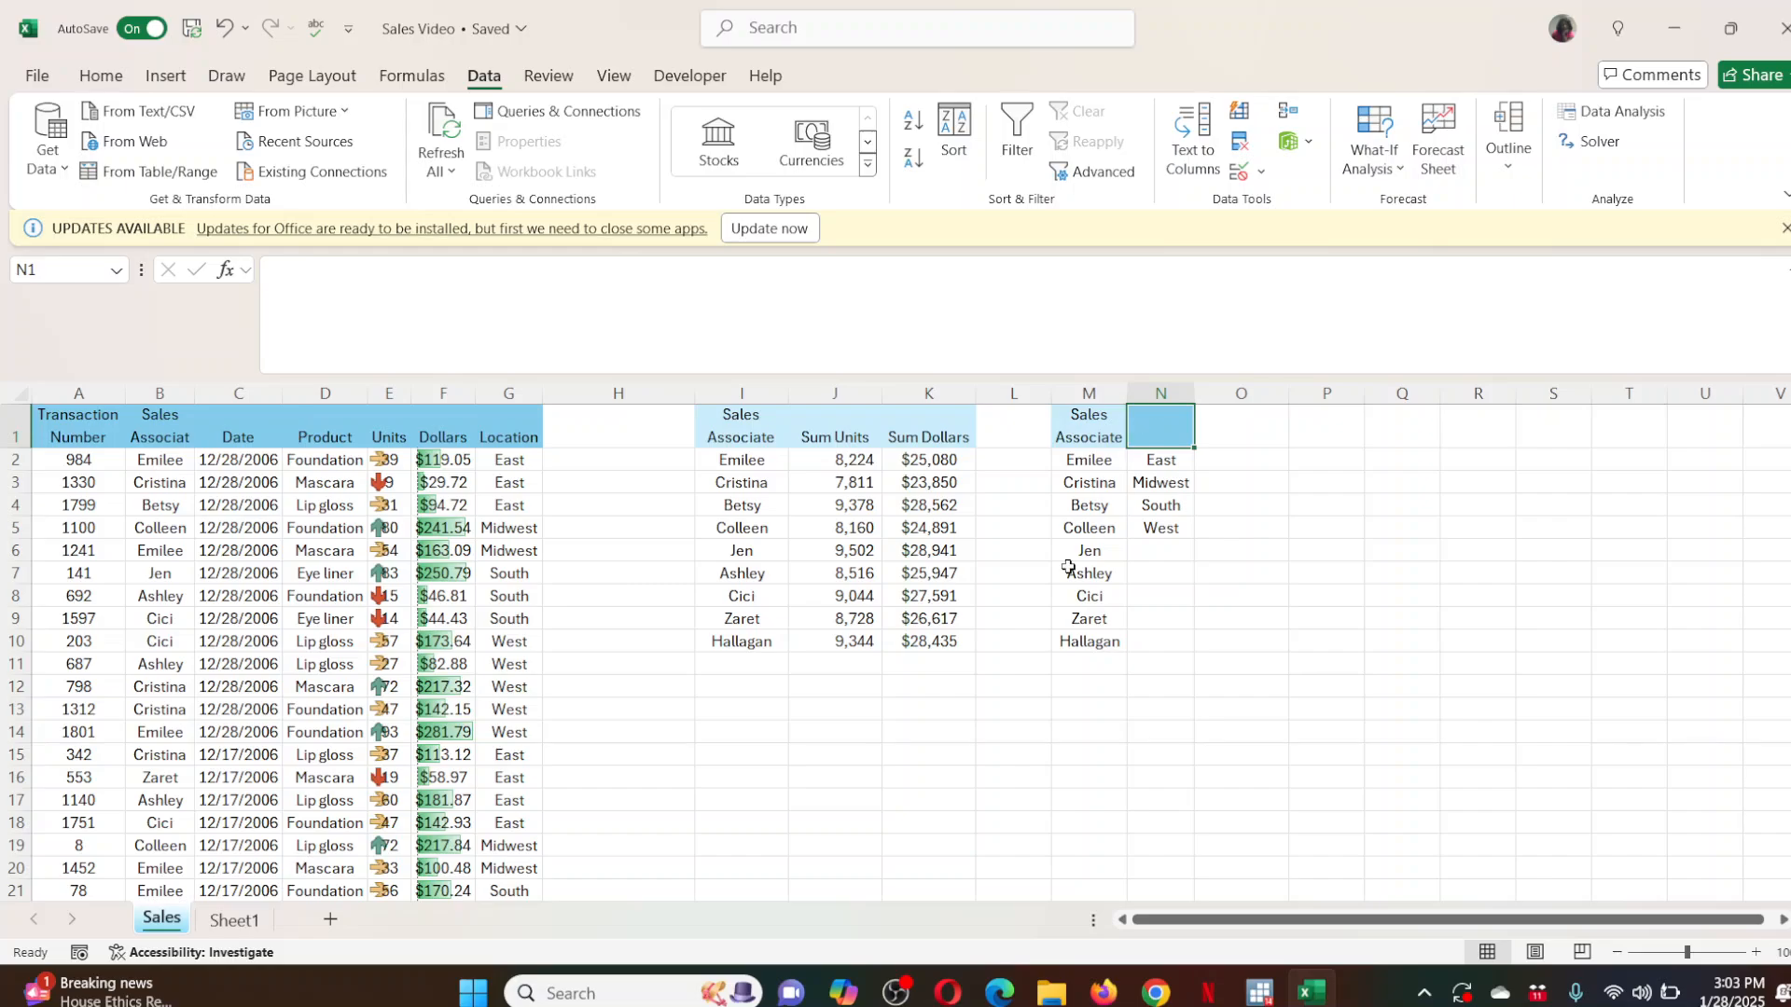
{"action": "left_click_drag", "start_coordinate": [1178, 458], "coordinate": [1178, 528]}
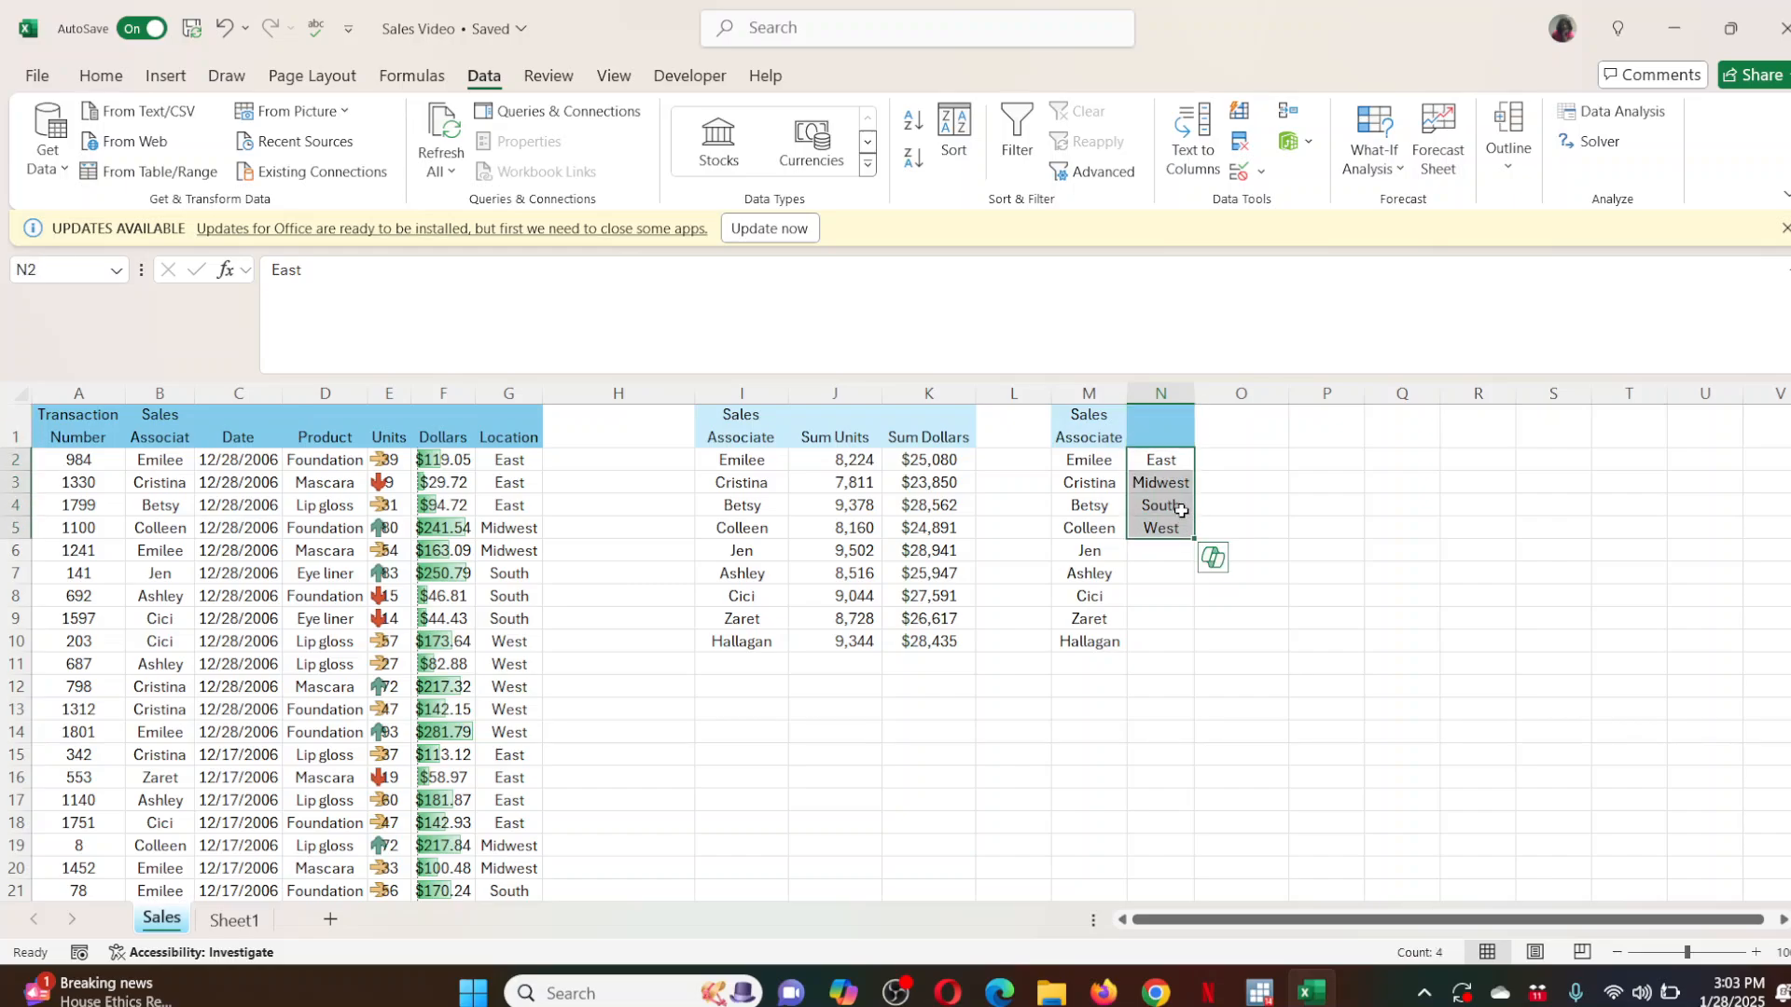
{"action": "right_click", "coordinate": [1181, 512]}
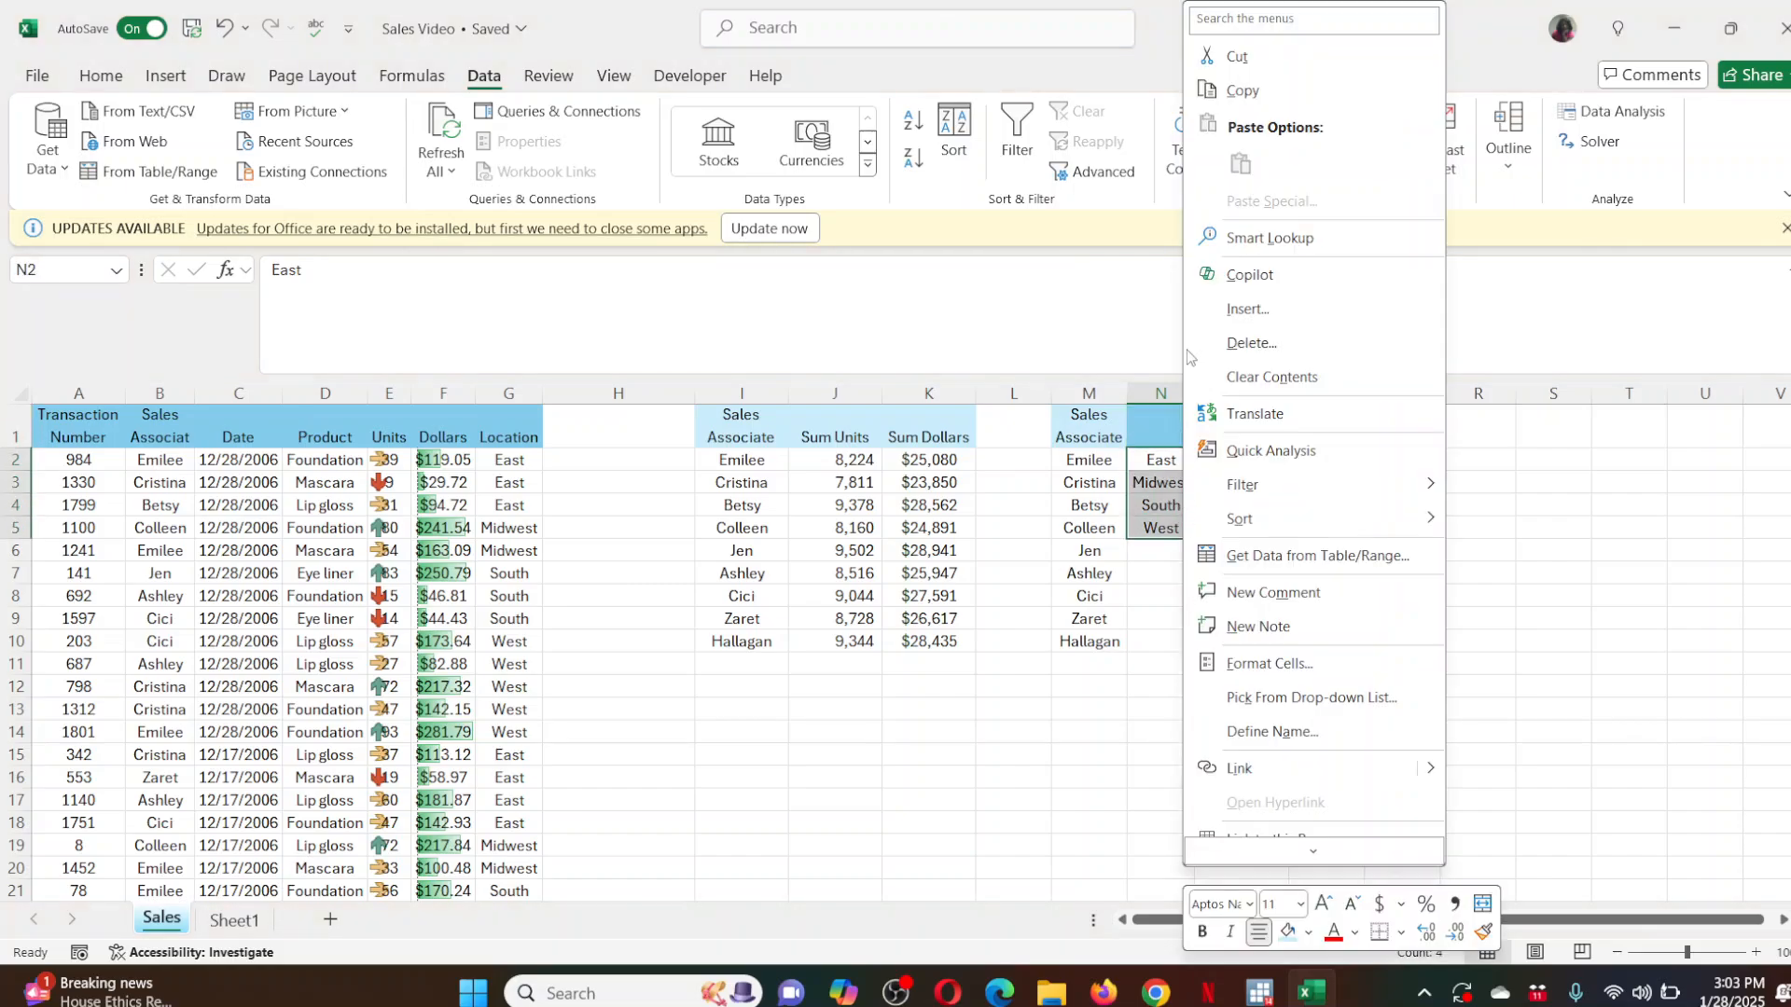
{"action": "left_click", "coordinate": [1254, 92]}
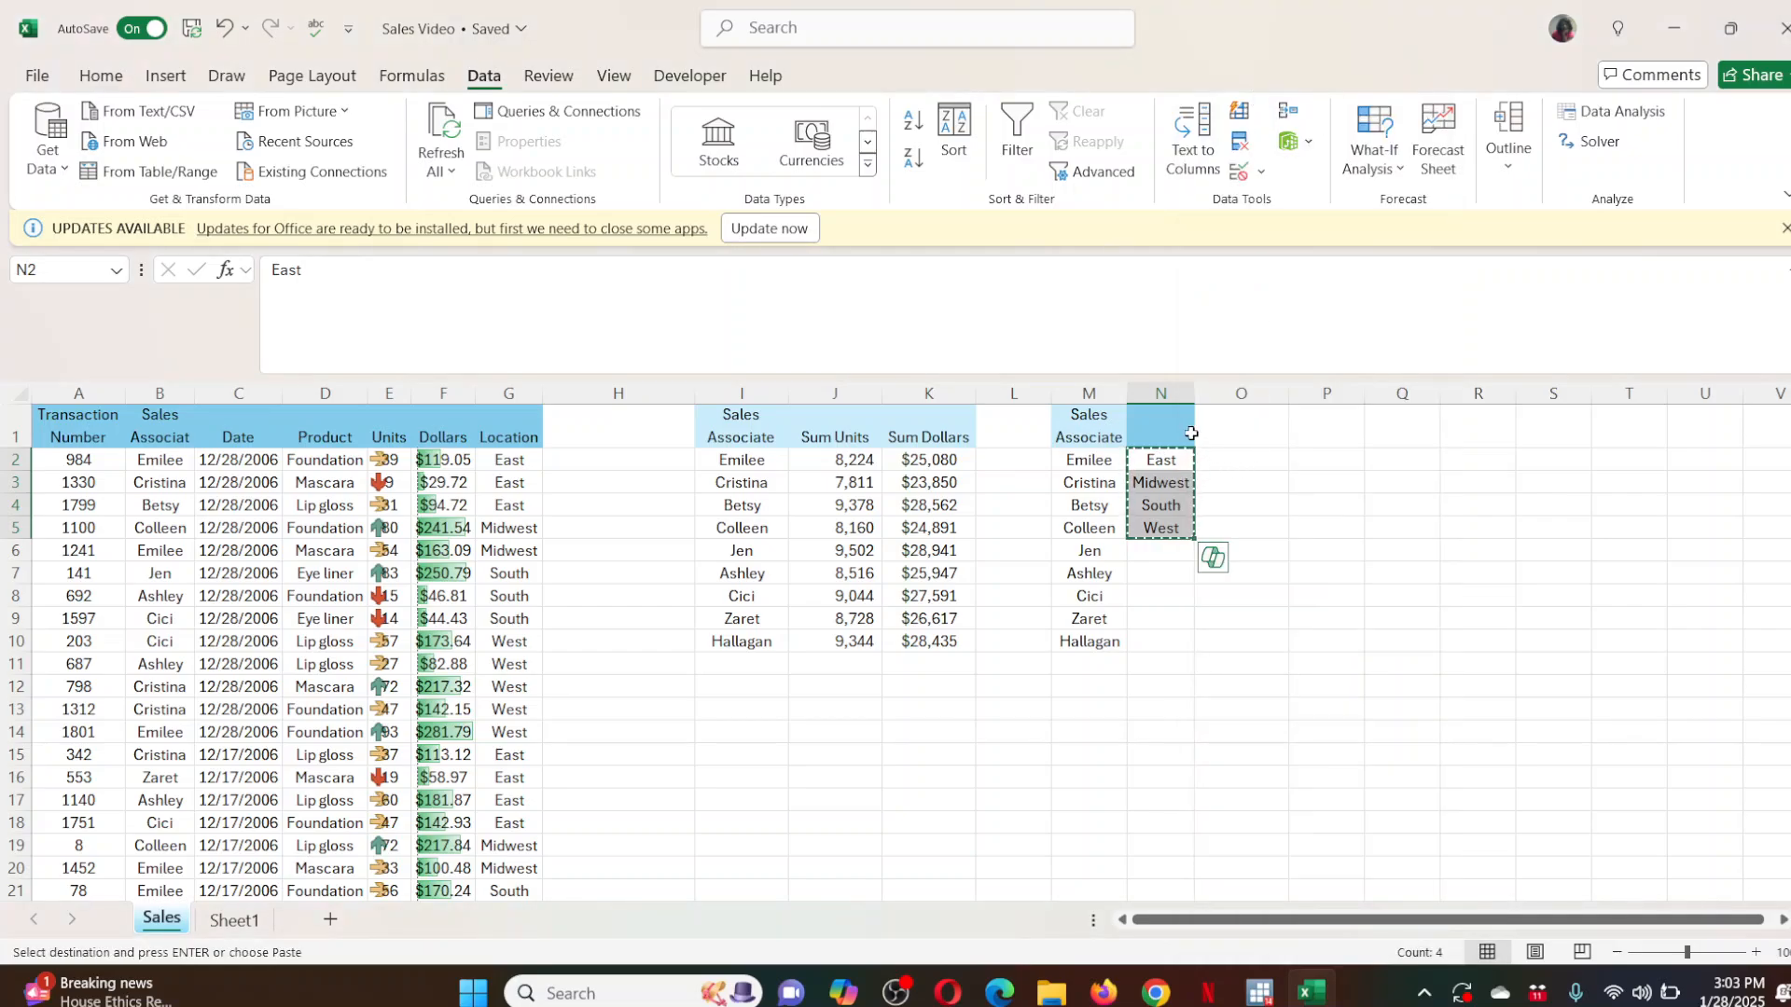
{"action": "left_click", "coordinate": [1154, 422]}
{"action": "right_click", "coordinate": [1153, 423]}
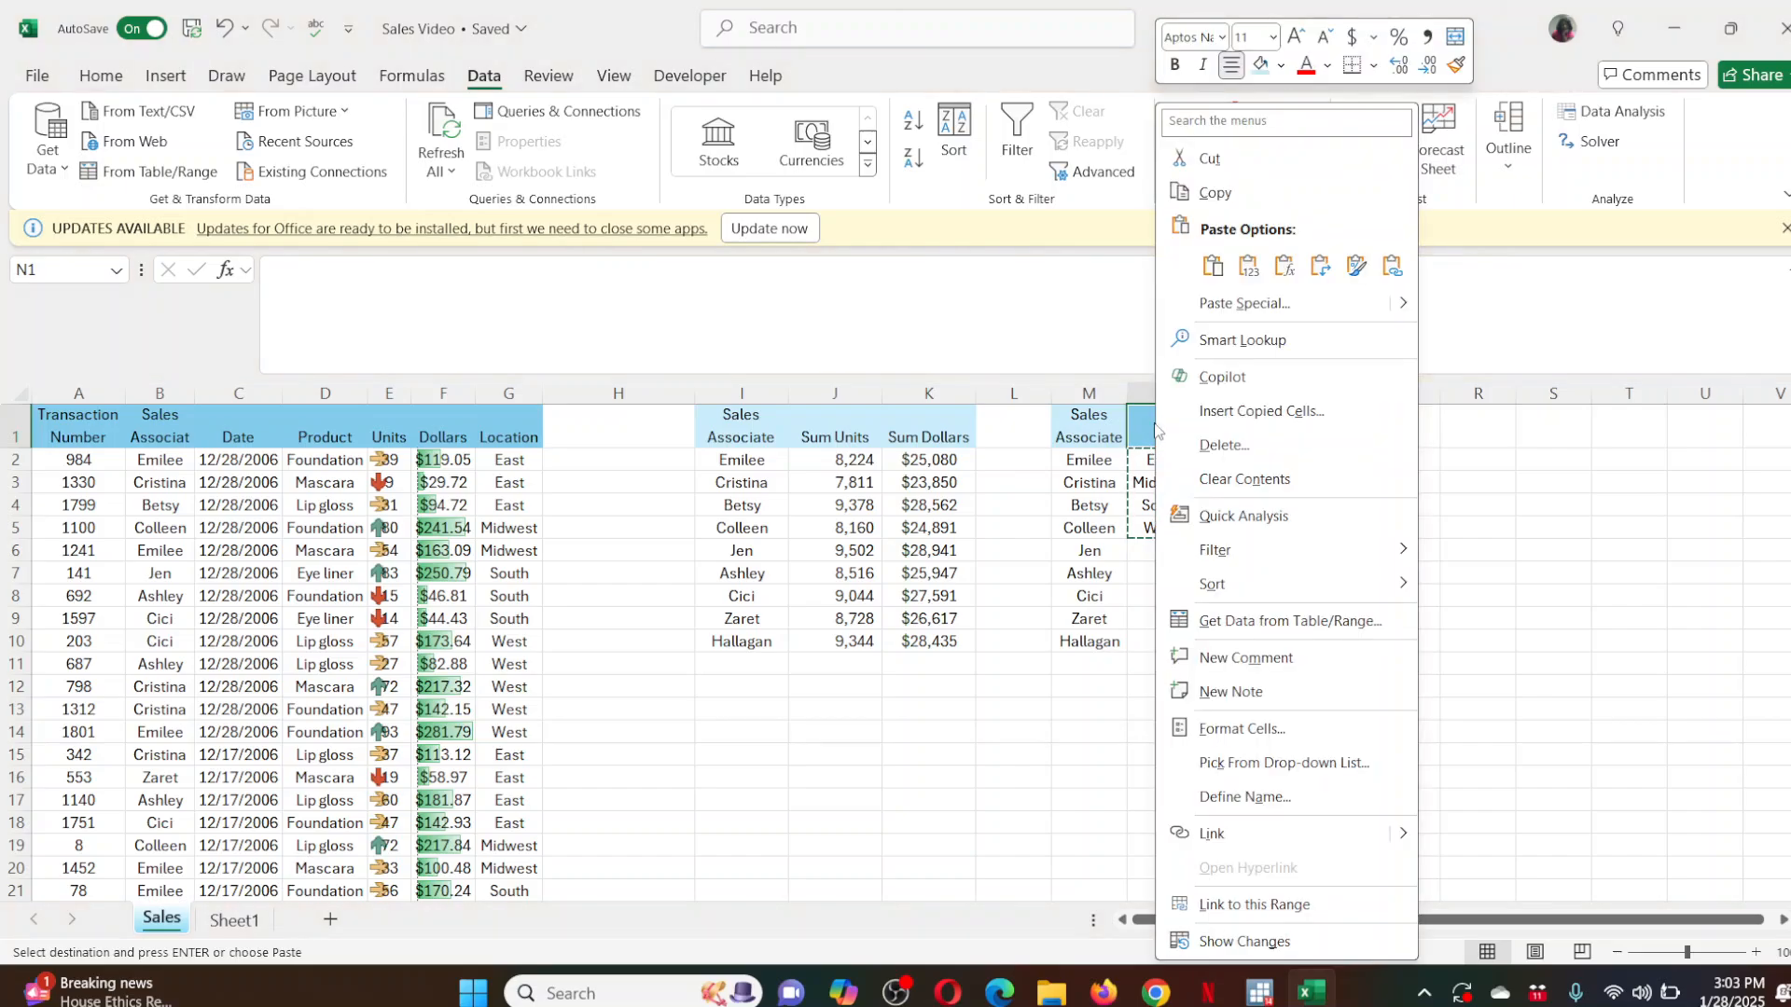
{"action": "left_click", "coordinate": [1326, 269]}
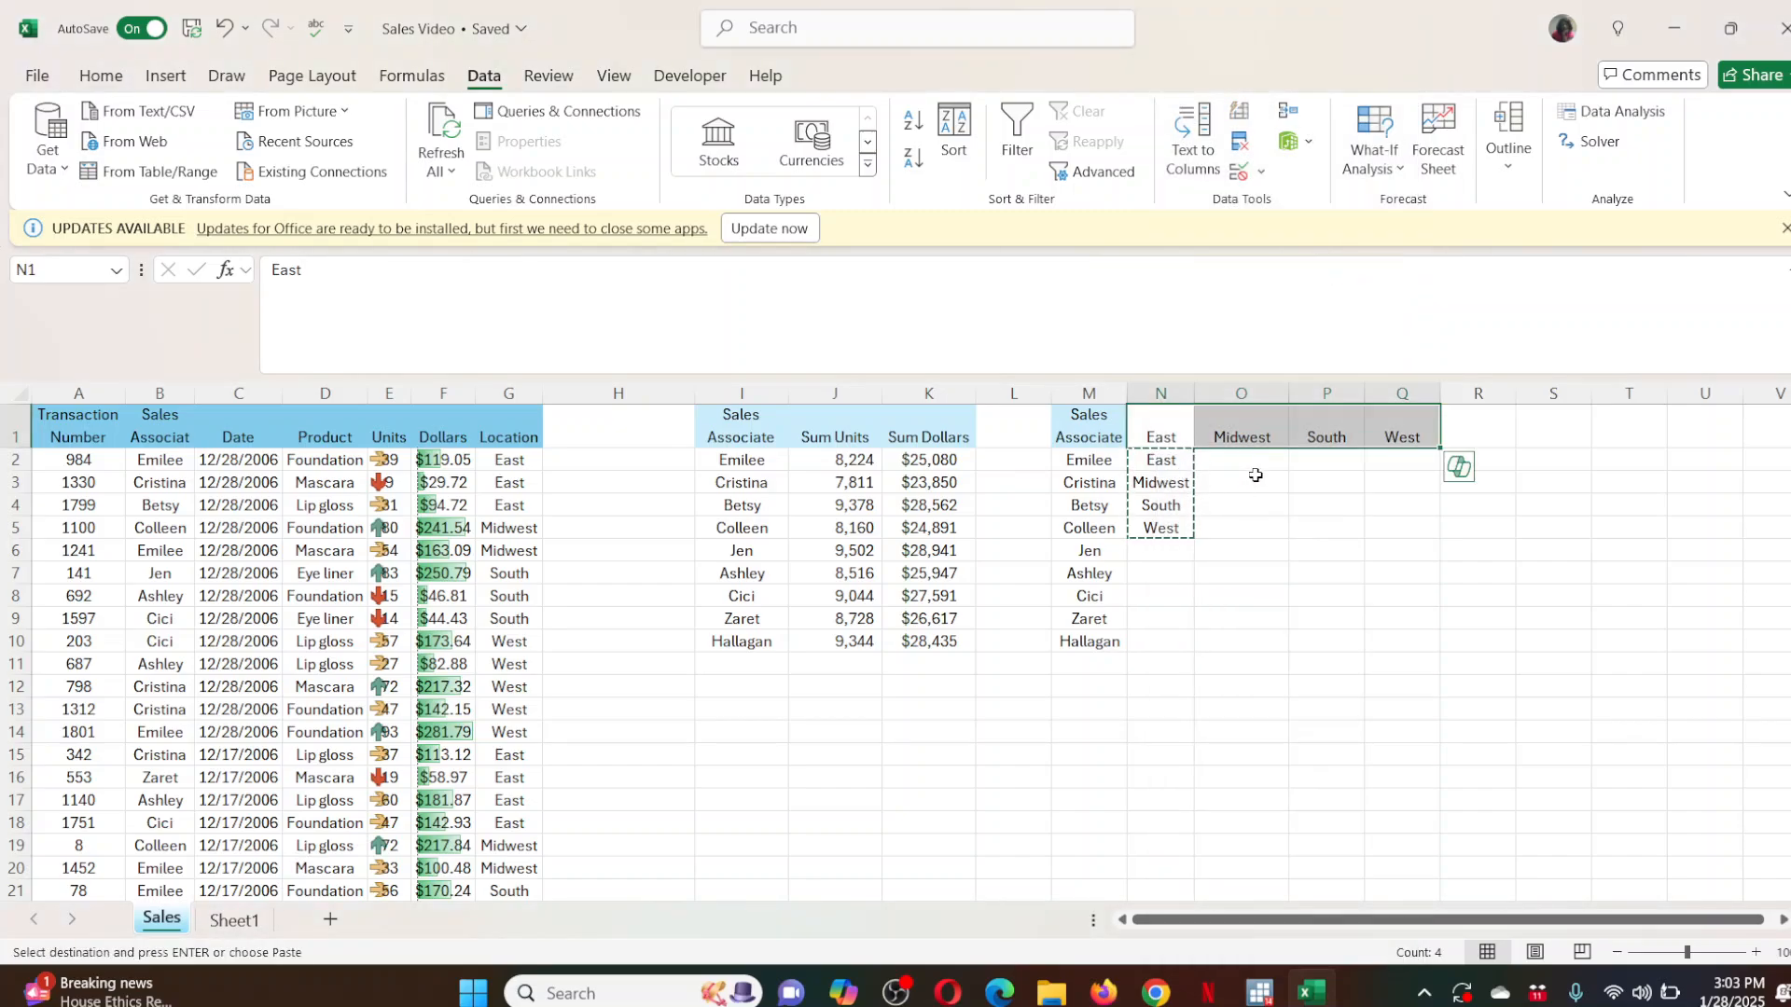
{"action": "key", "text": "Escape"}
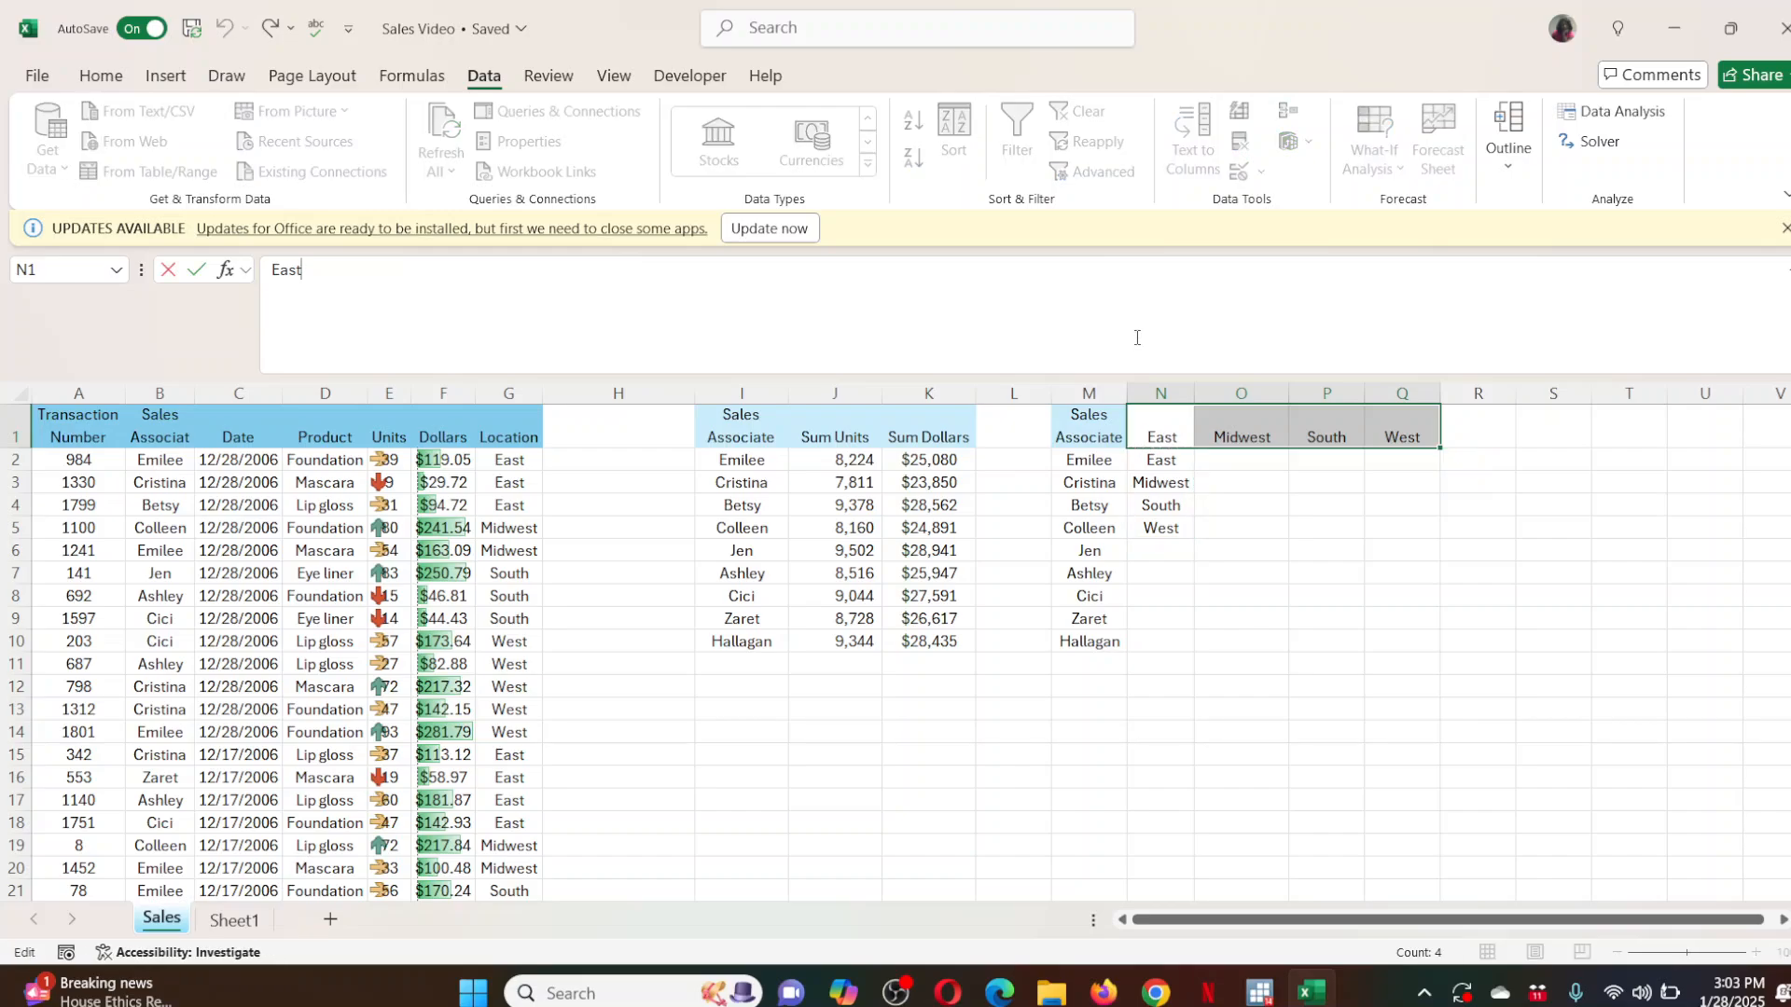
Clear the original vertical list of regions from cells N2:N5.
{"action": "left_click", "coordinate": [1257, 602]}
{"action": "left_click_drag", "start_coordinate": [1159, 459], "coordinate": [1157, 527]}
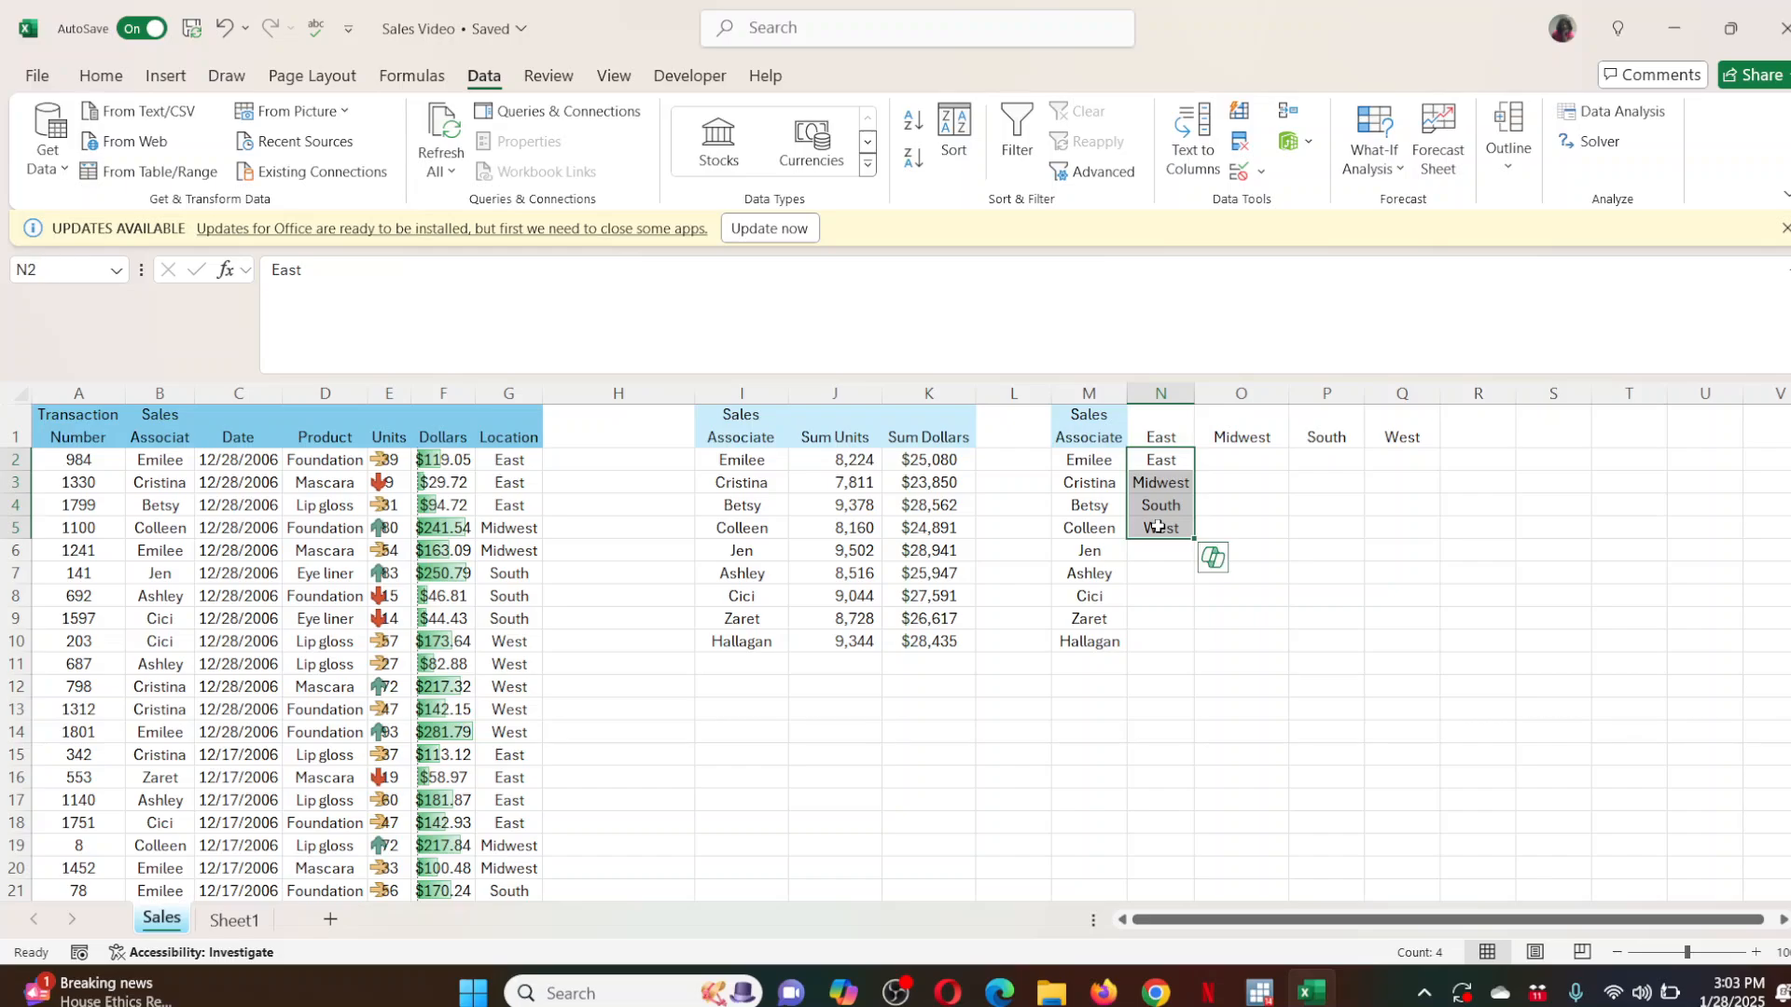
{"action": "key", "text": "Delete"}
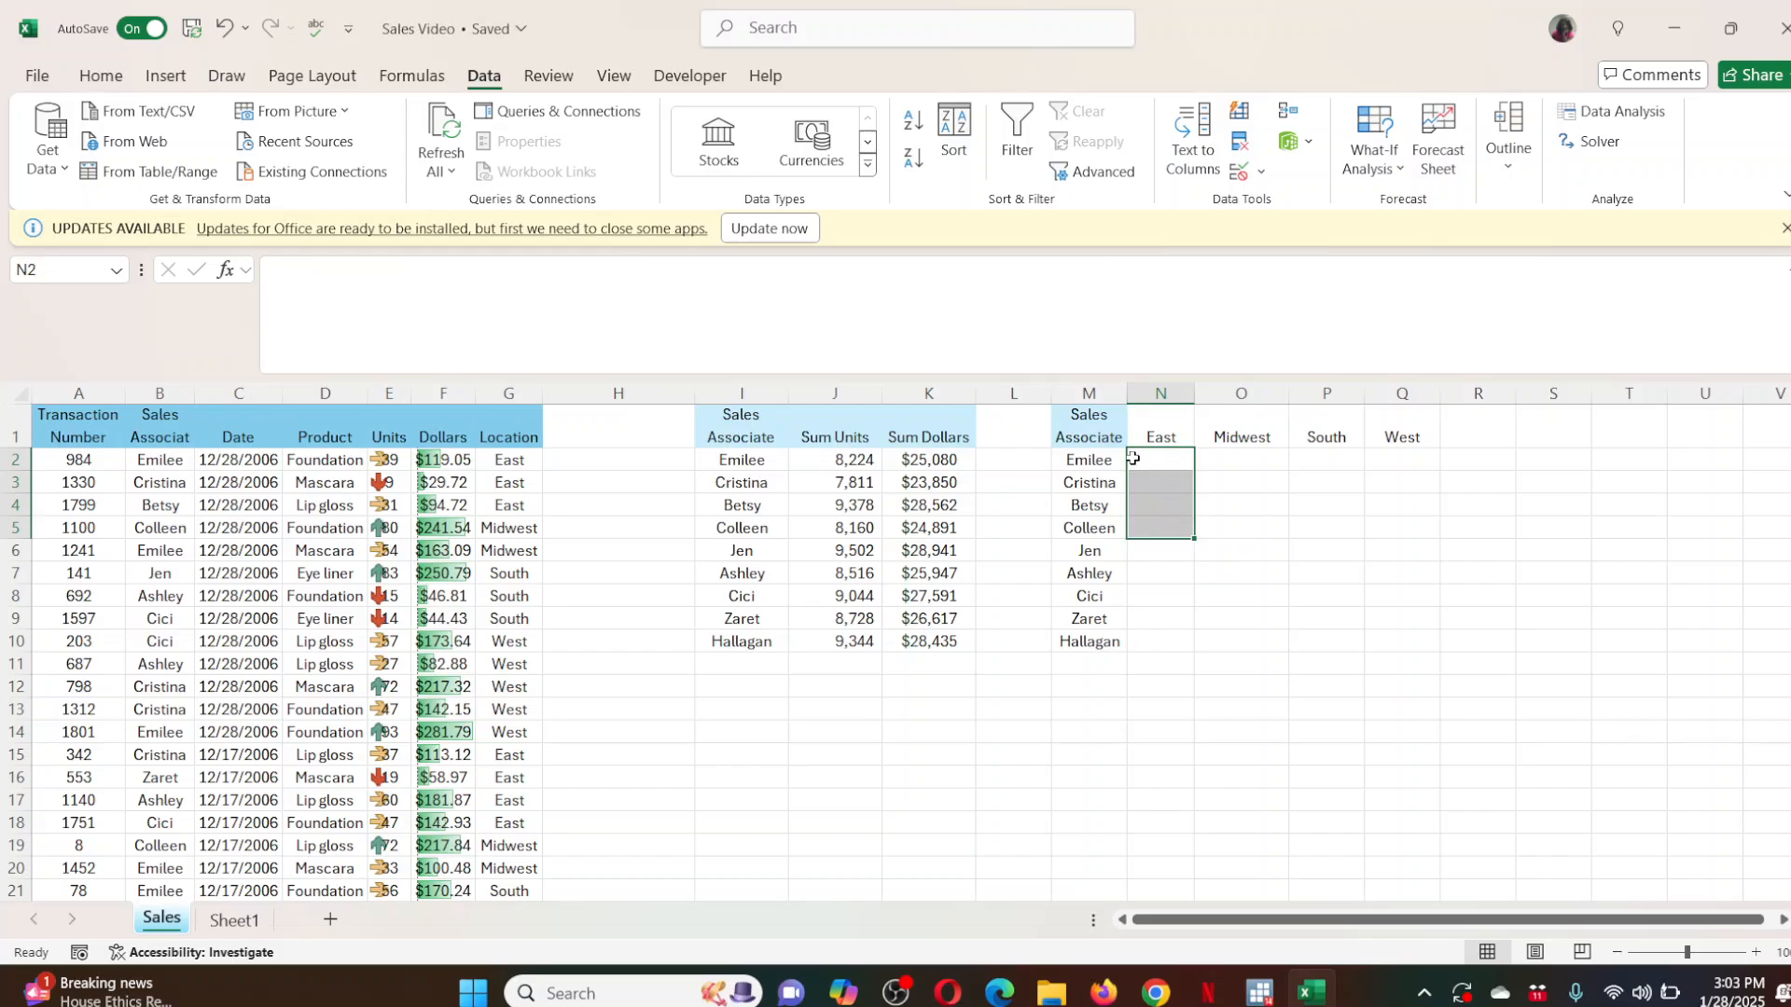
{"action": "left_click_drag", "start_coordinate": [1122, 438], "coordinate": [1399, 461]}
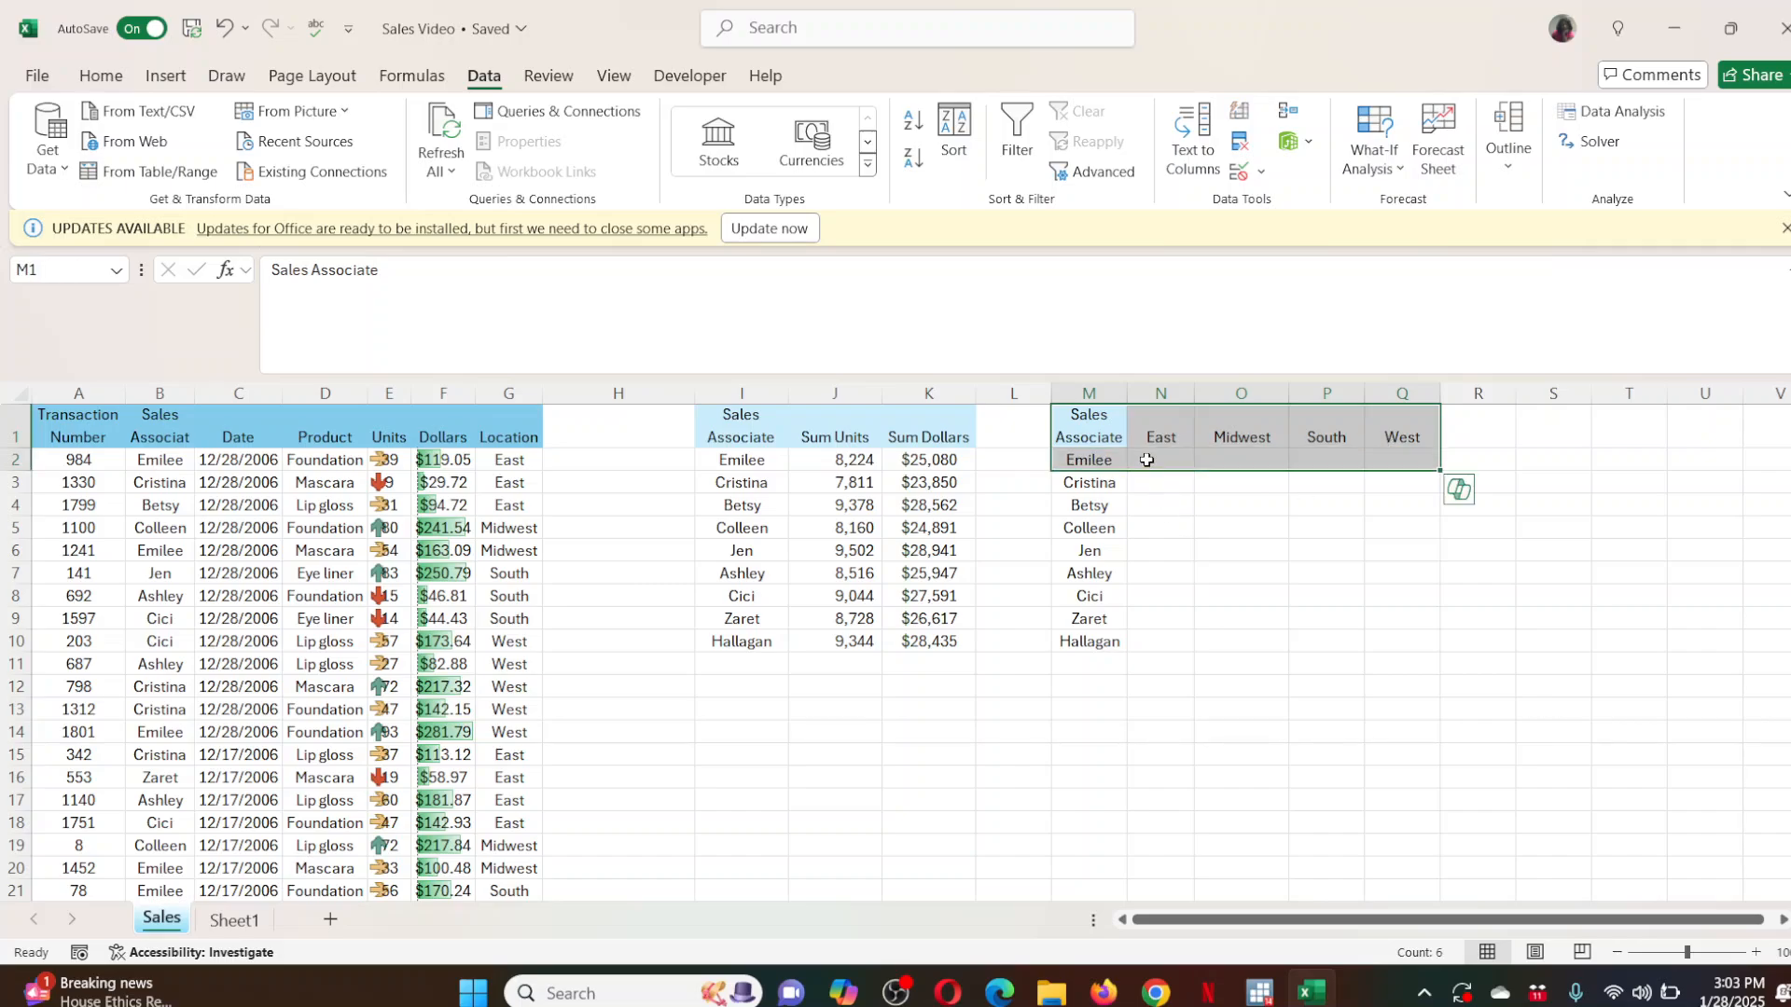
{"action": "left_click", "coordinate": [1147, 460]}
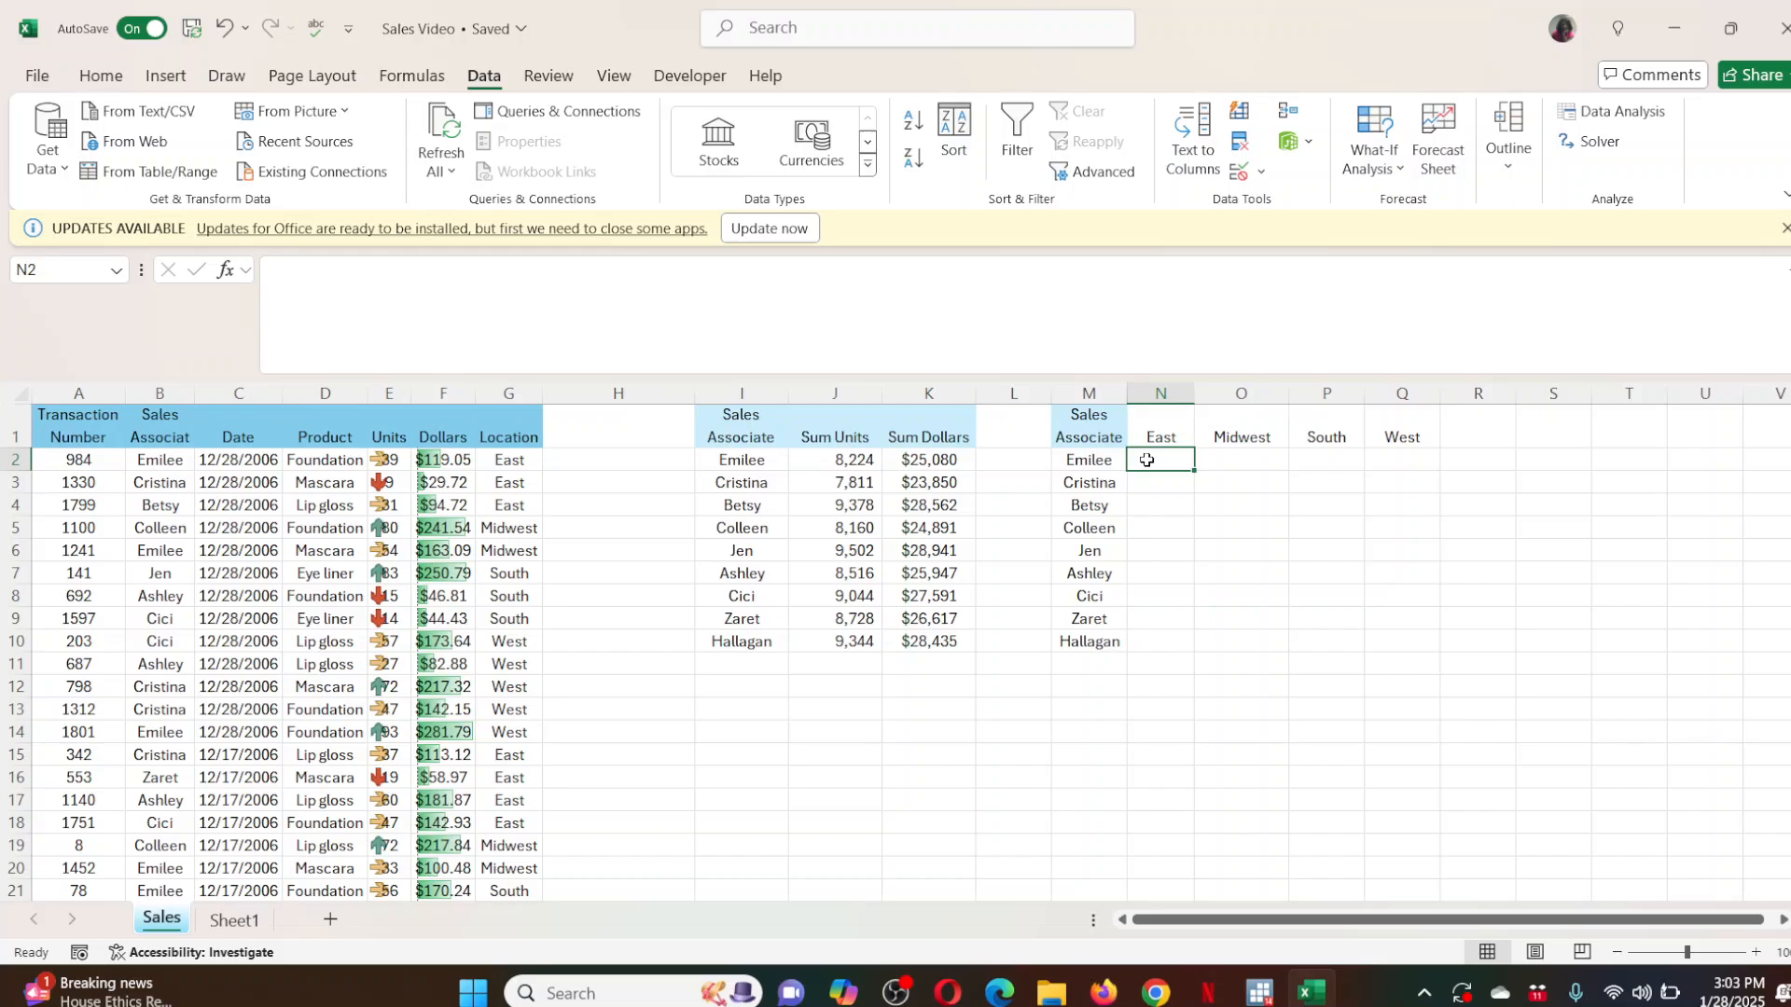
{"action": "left_click", "coordinate": [1238, 463]}
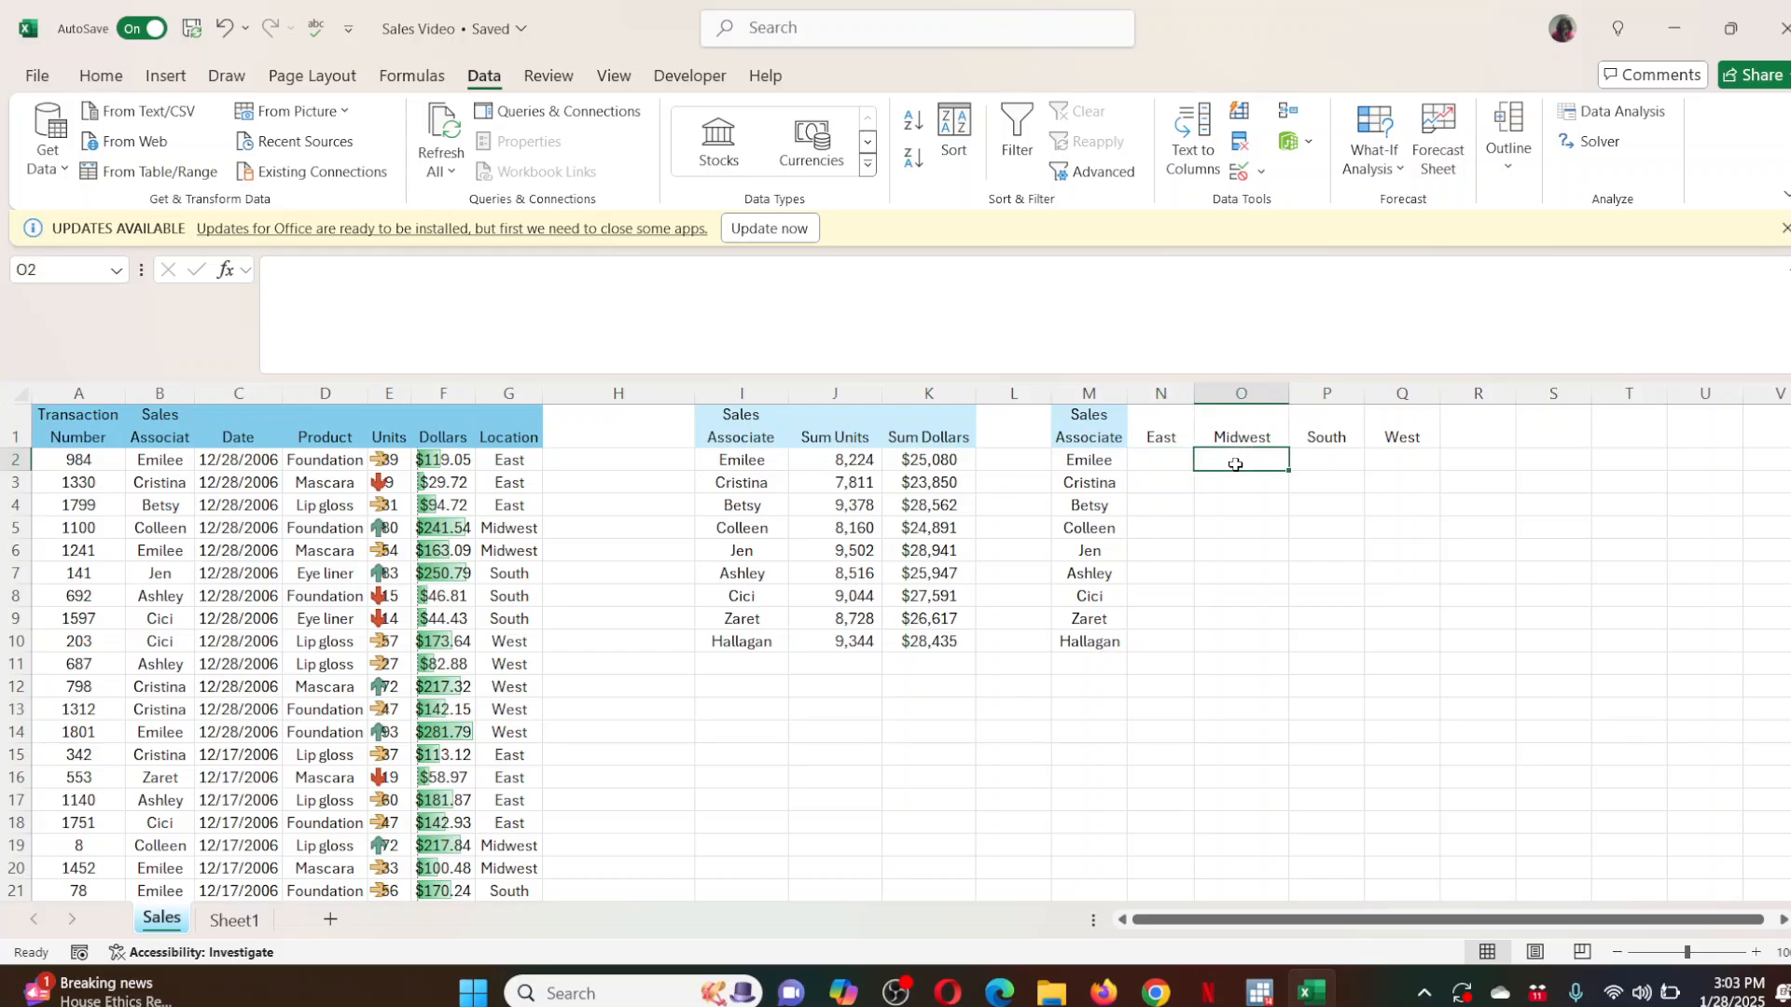
{"action": "left_click", "coordinate": [1233, 507]}
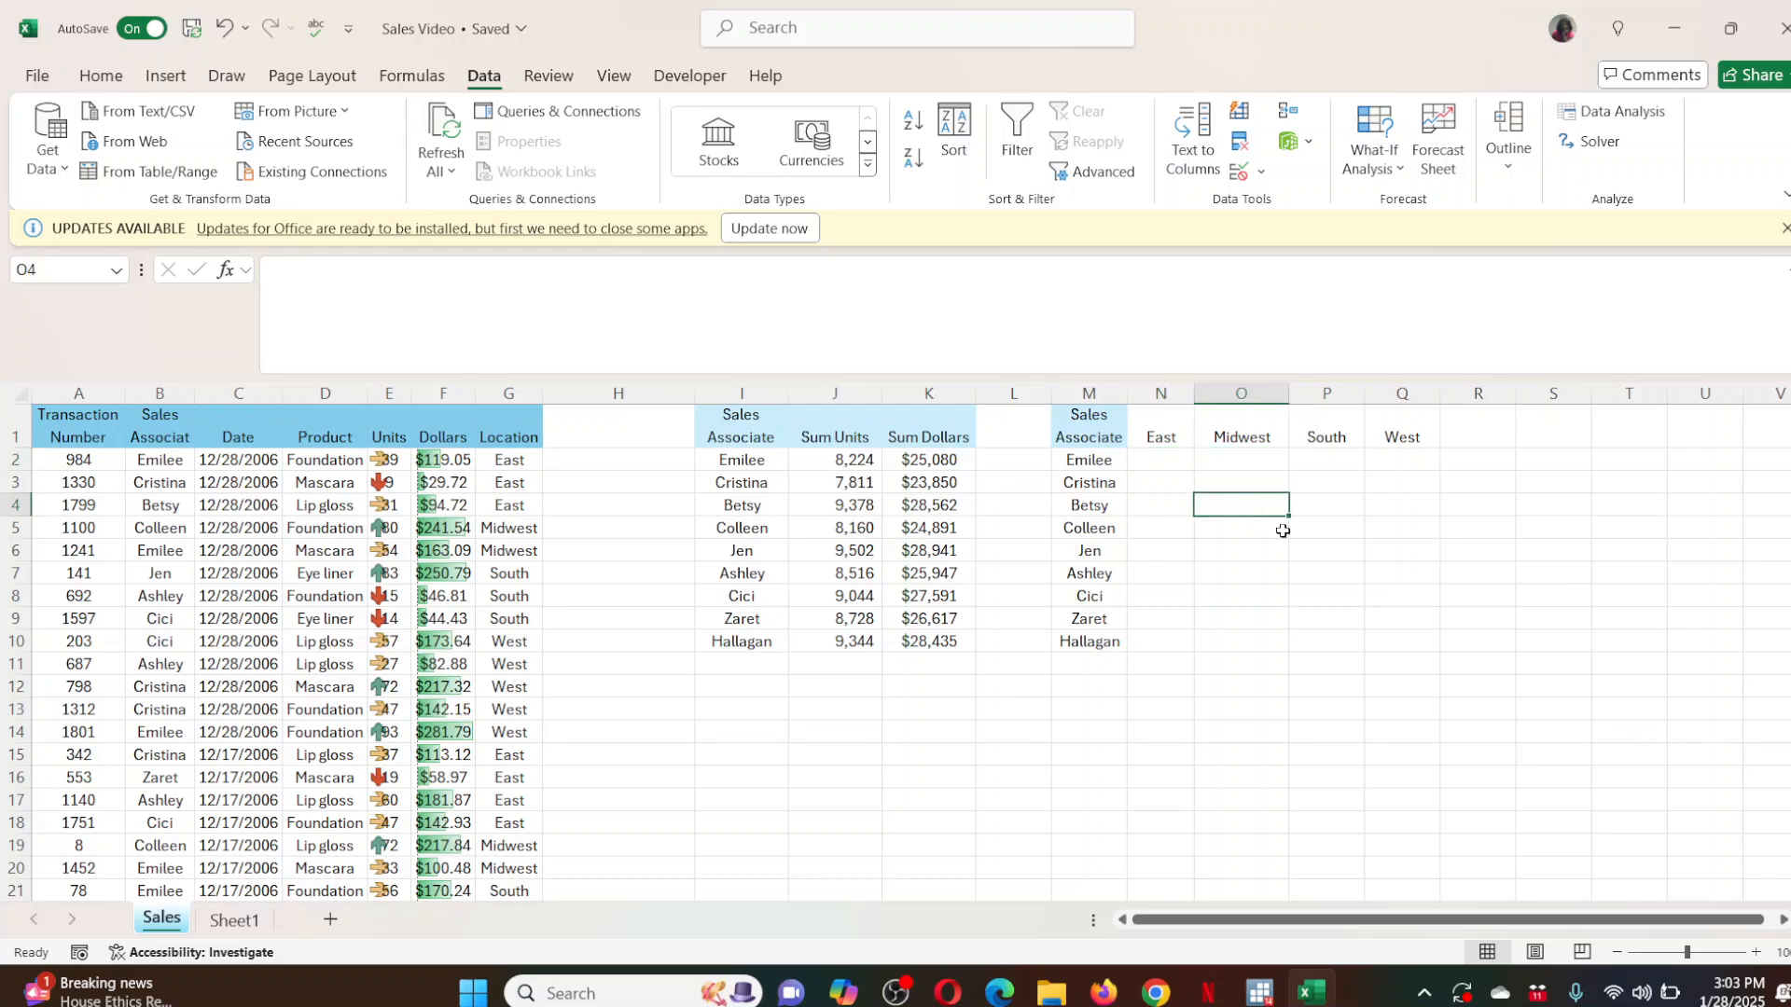
{"action": "left_click", "coordinate": [1332, 596]}
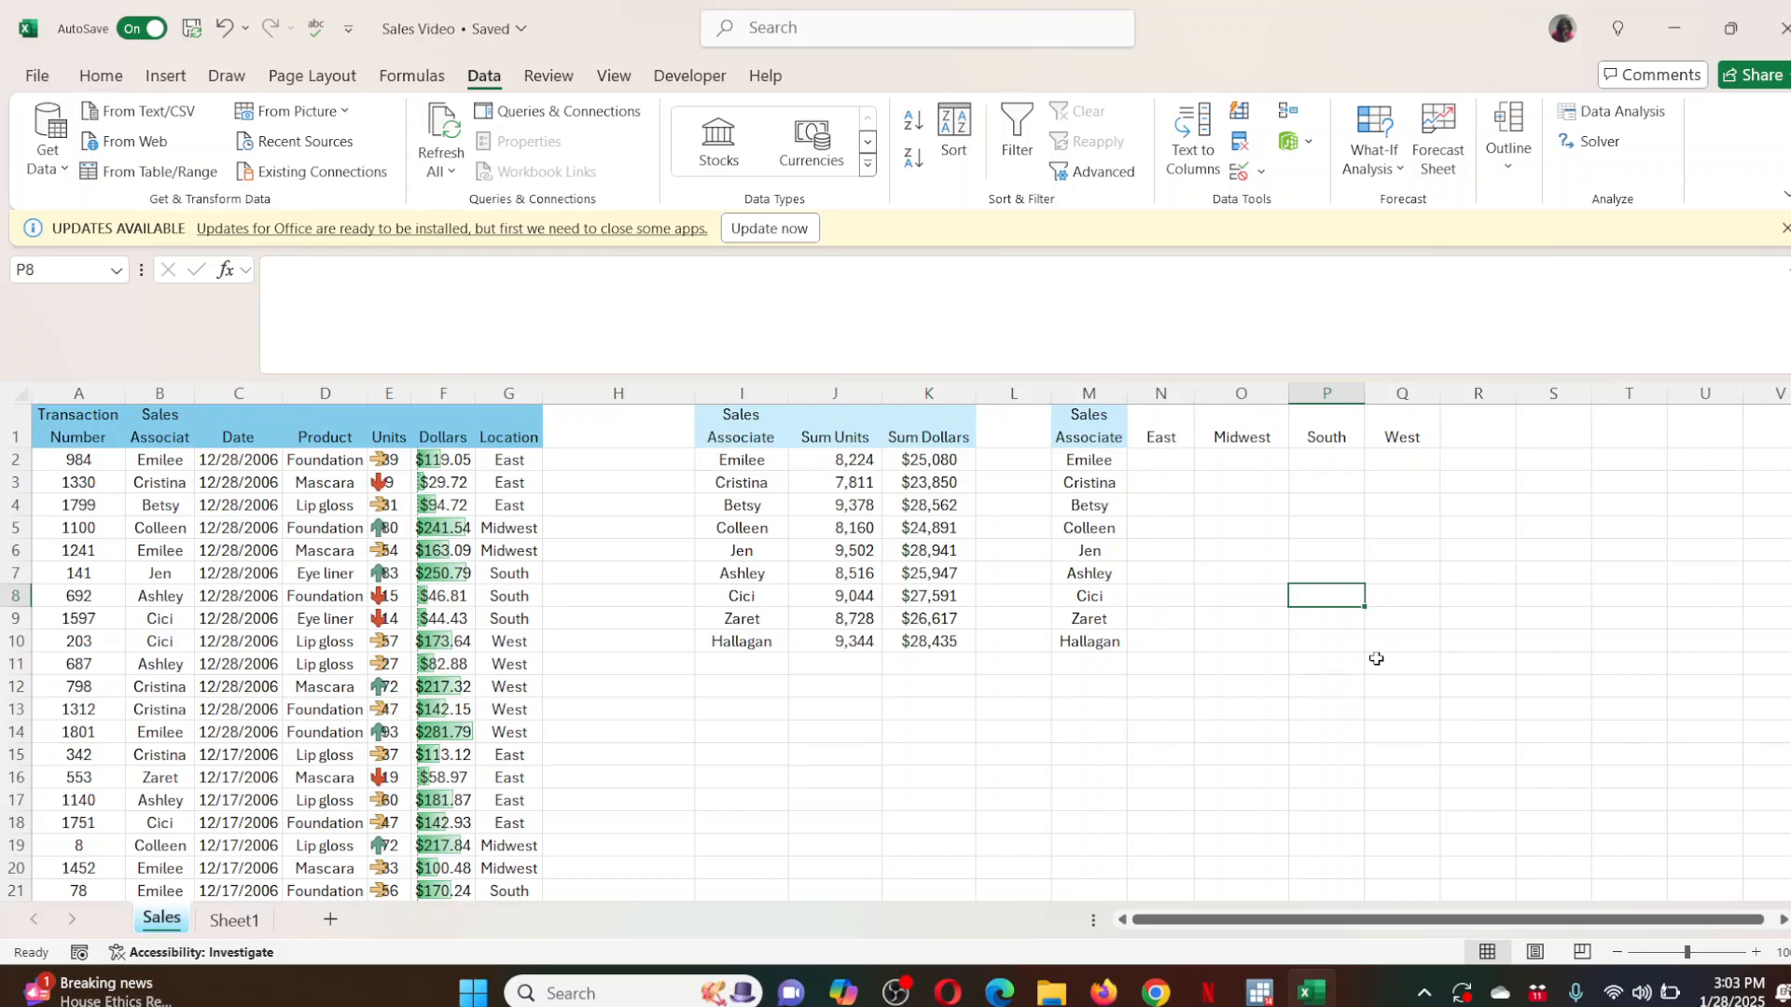
{"action": "left_click", "coordinate": [1416, 639]}
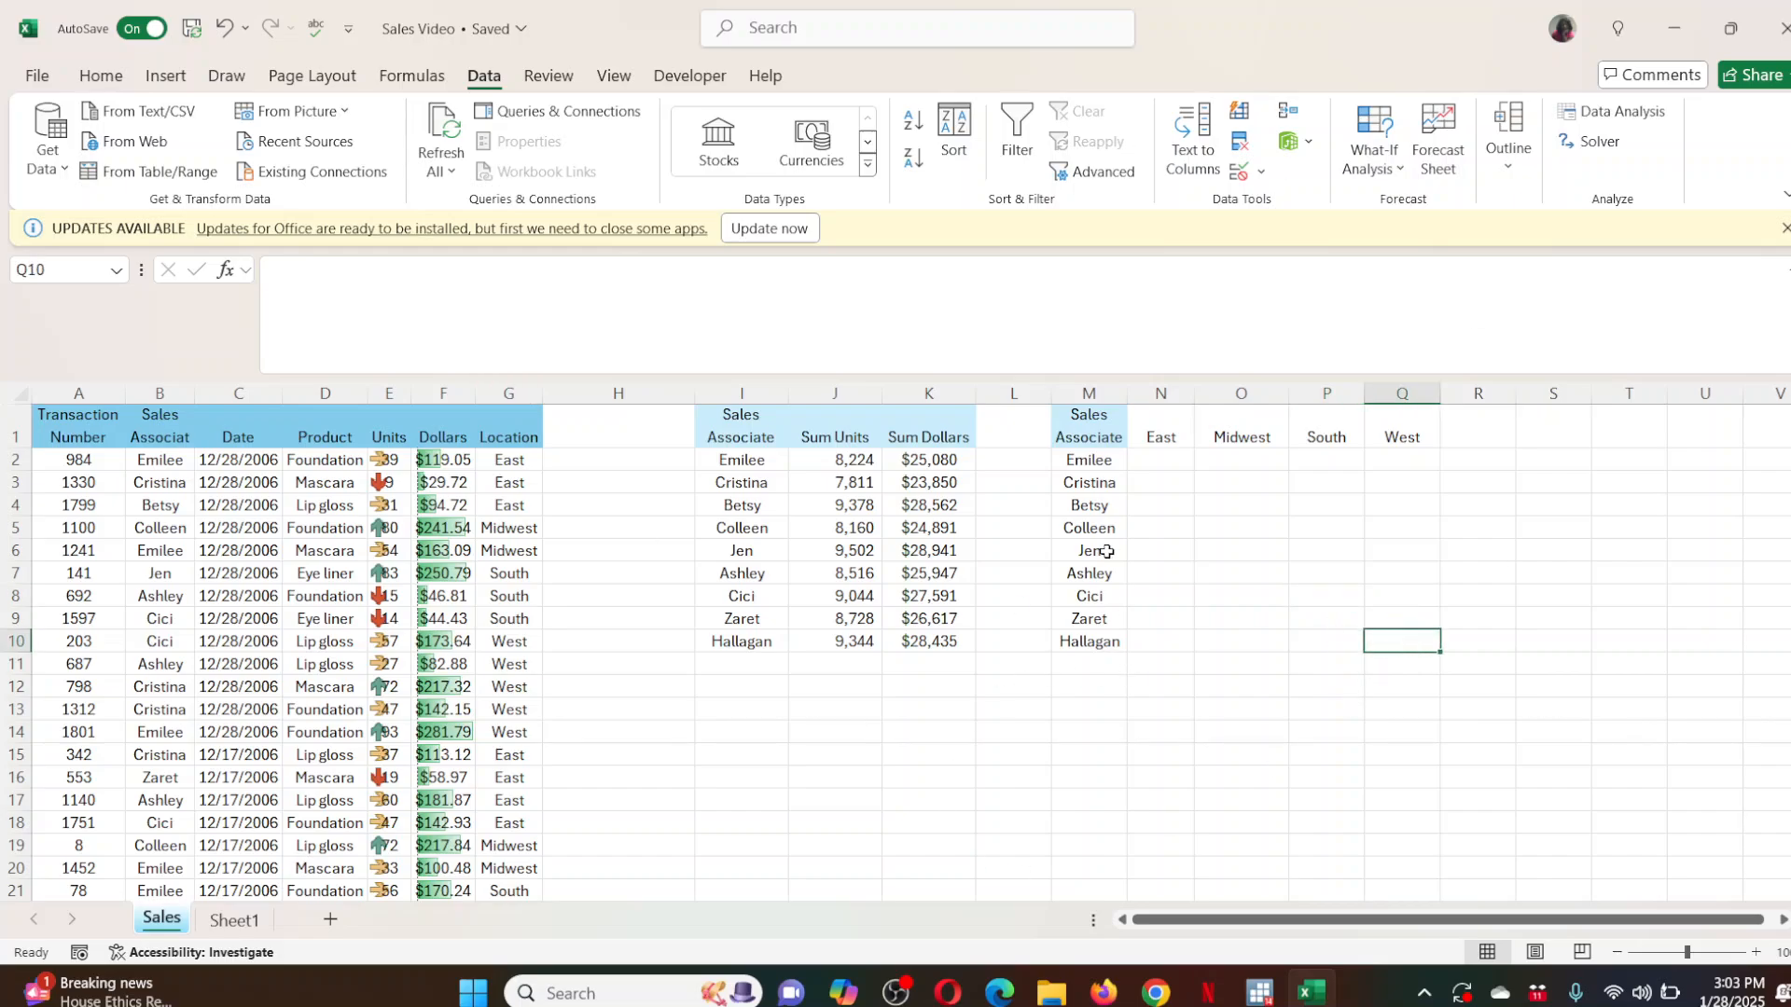
{"action": "left_click", "coordinate": [1144, 459]}
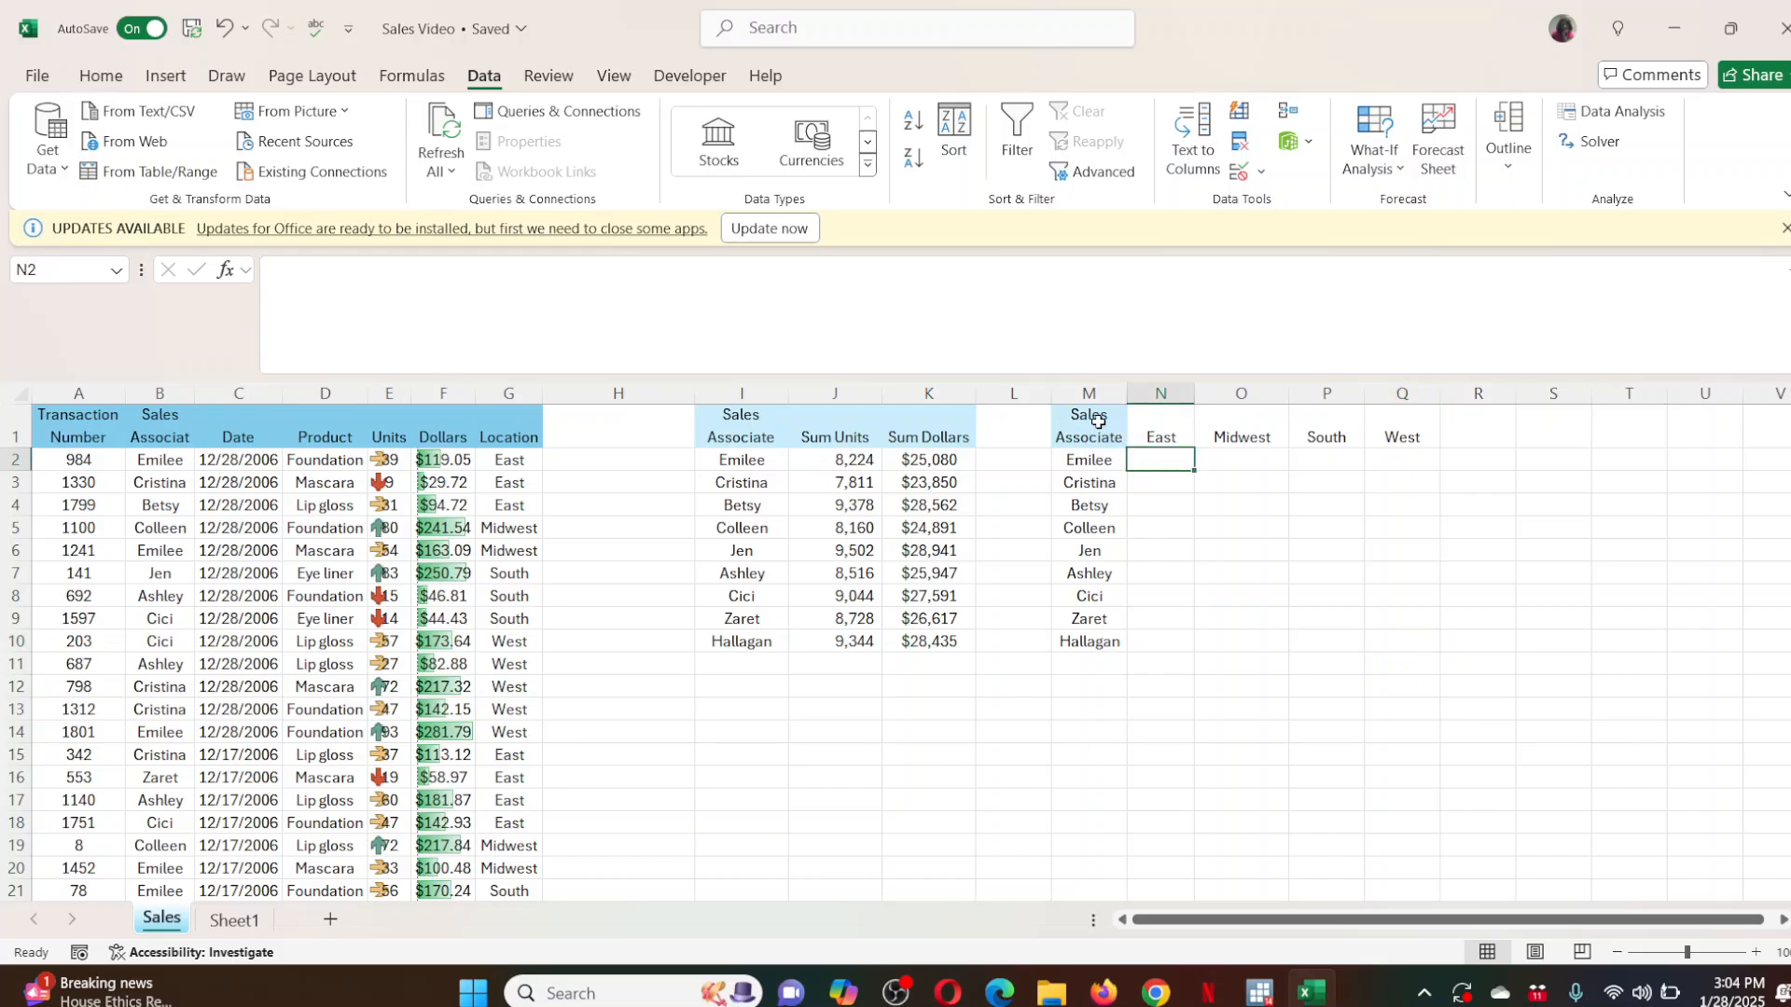
{"action": "left_click_drag", "start_coordinate": [1096, 425], "coordinate": [1400, 431]}
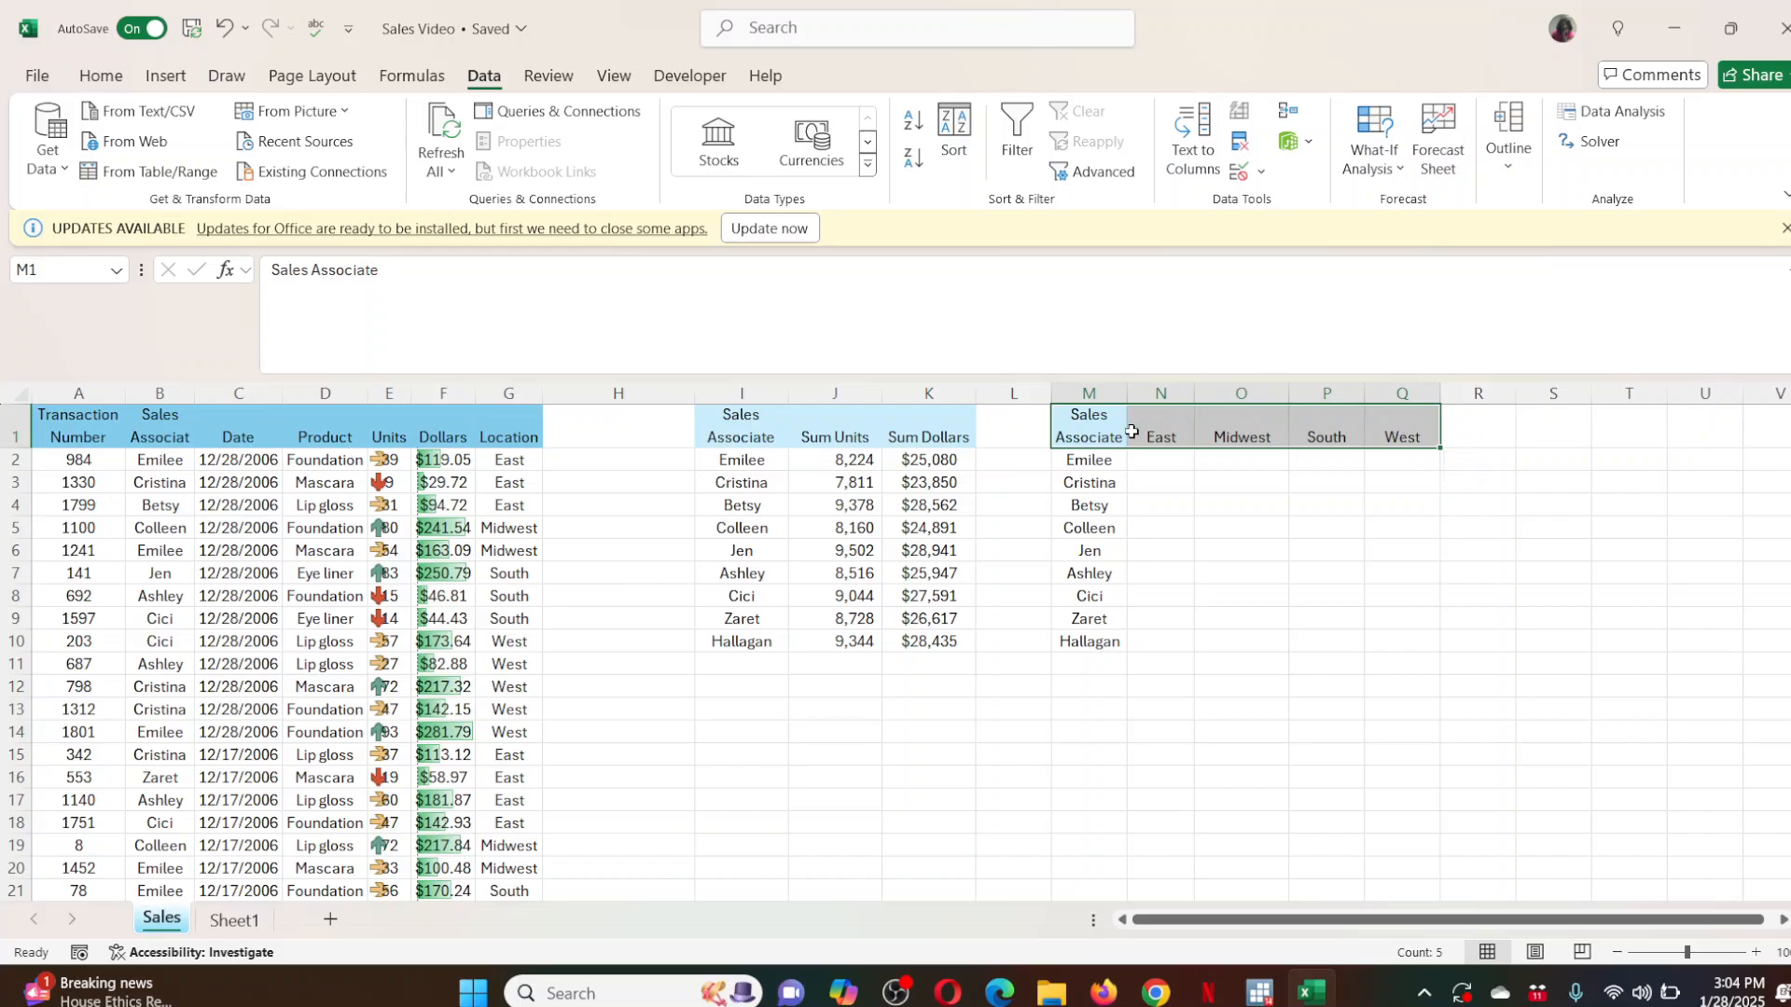
Copy the formatting of the Sales Associate header in M1 onto the region headers in N1:Q1.
{"action": "left_click", "coordinate": [1089, 425]}
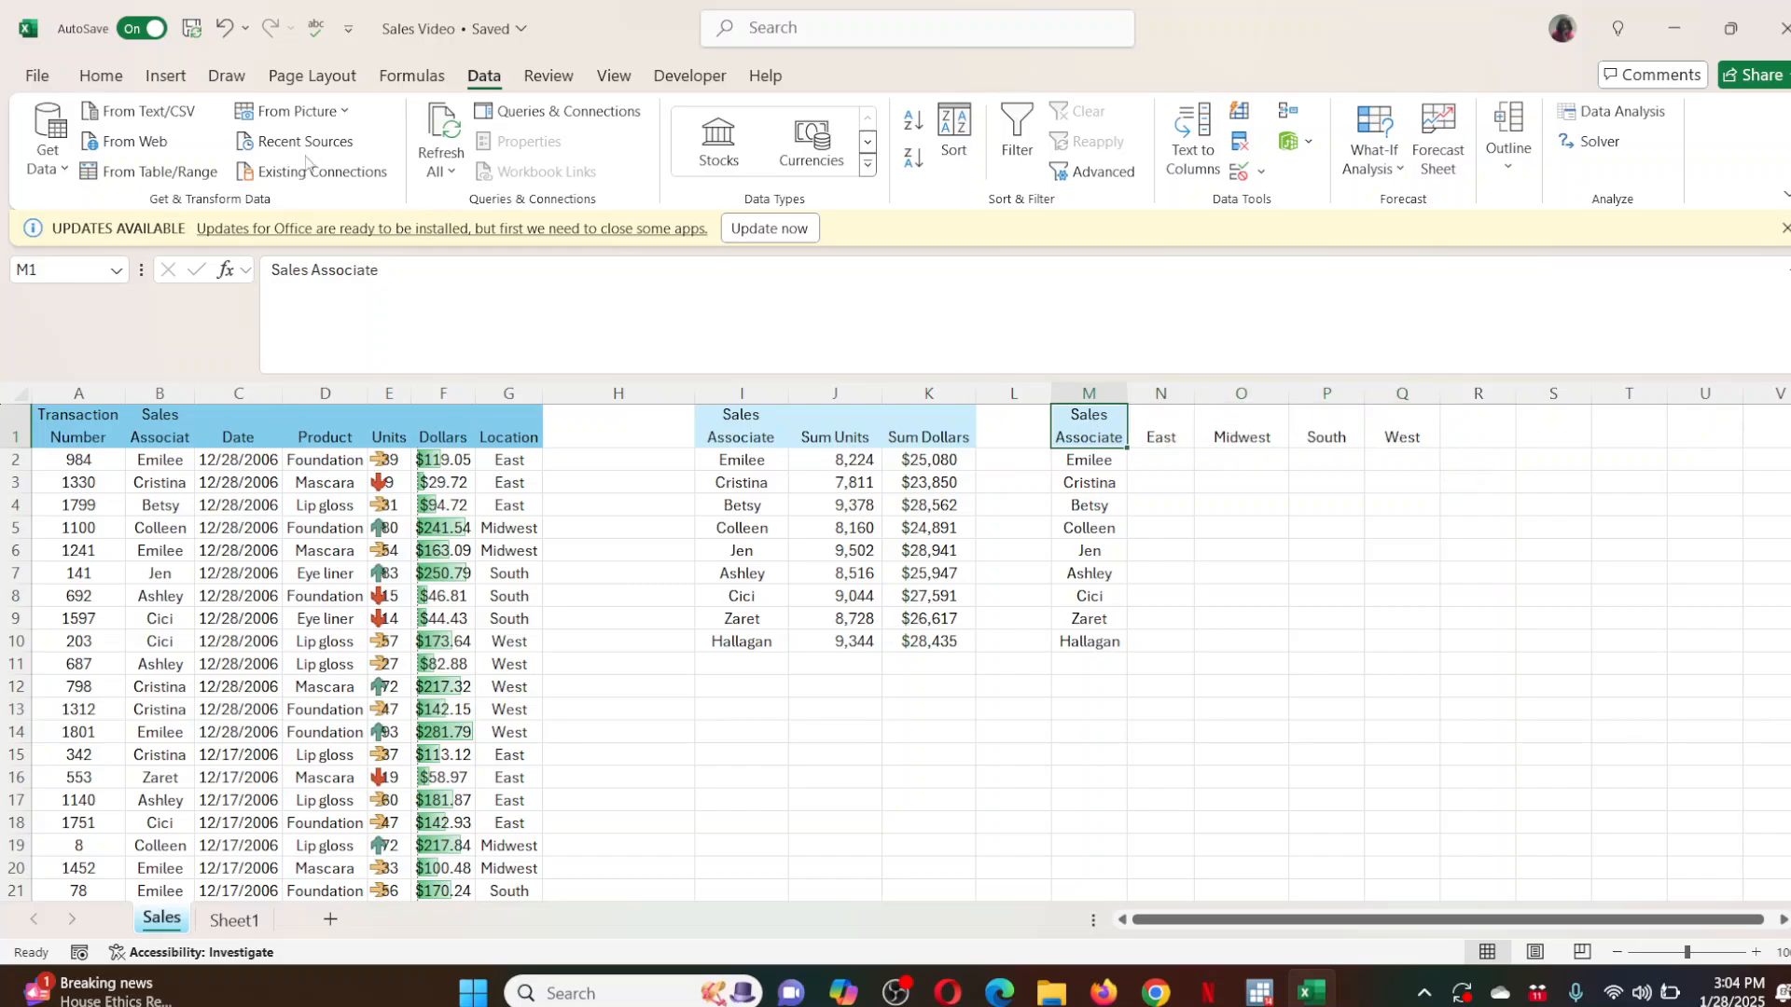
{"action": "left_click", "coordinate": [102, 78]}
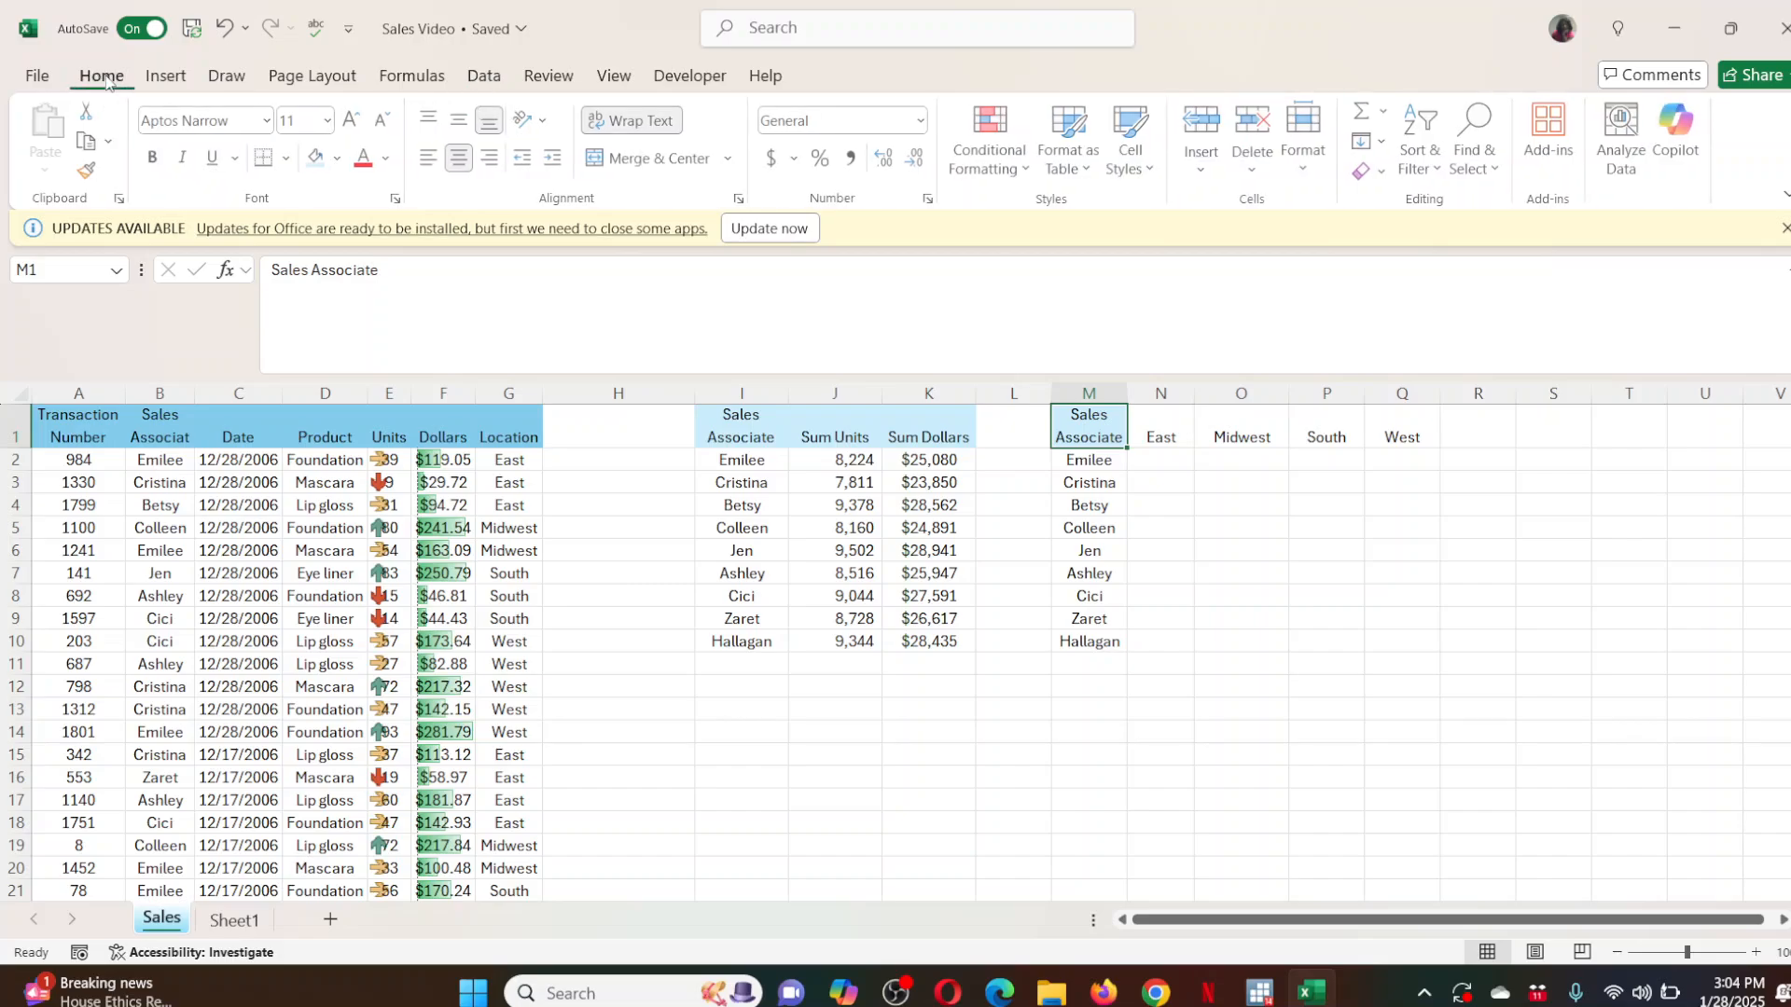
{"action": "left_click", "coordinate": [91, 173]}
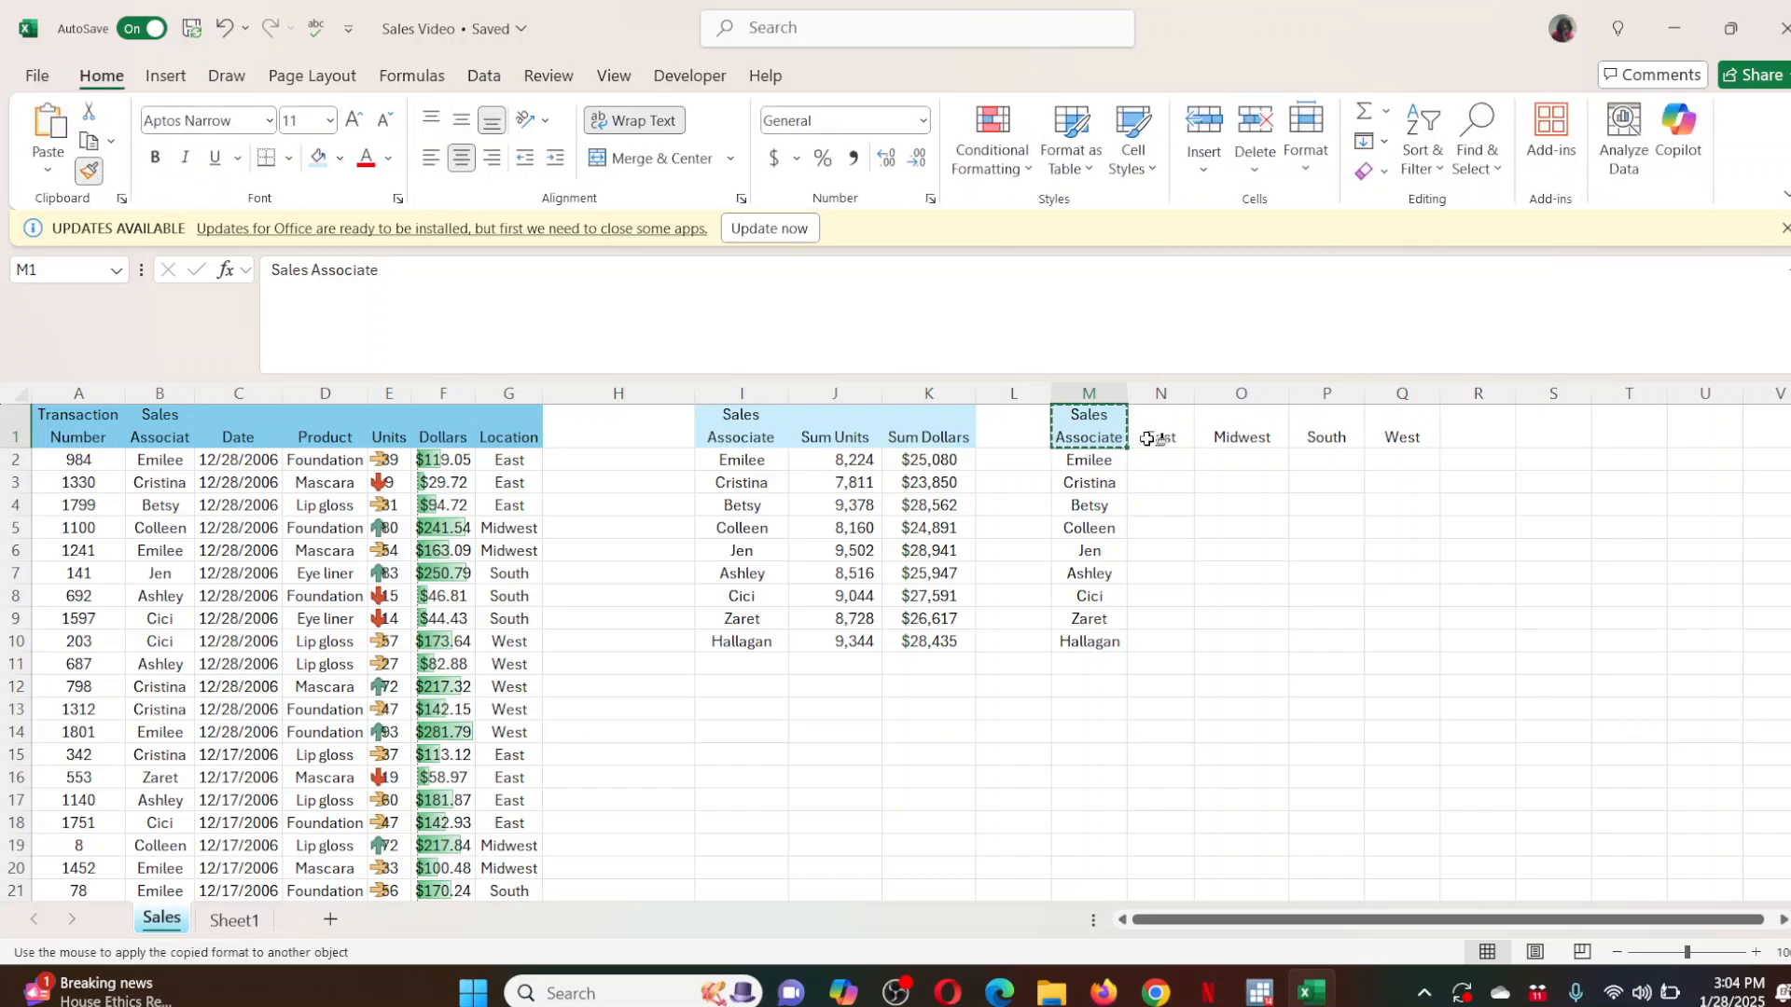
{"action": "left_click_drag", "start_coordinate": [1160, 432], "coordinate": [1408, 429]}
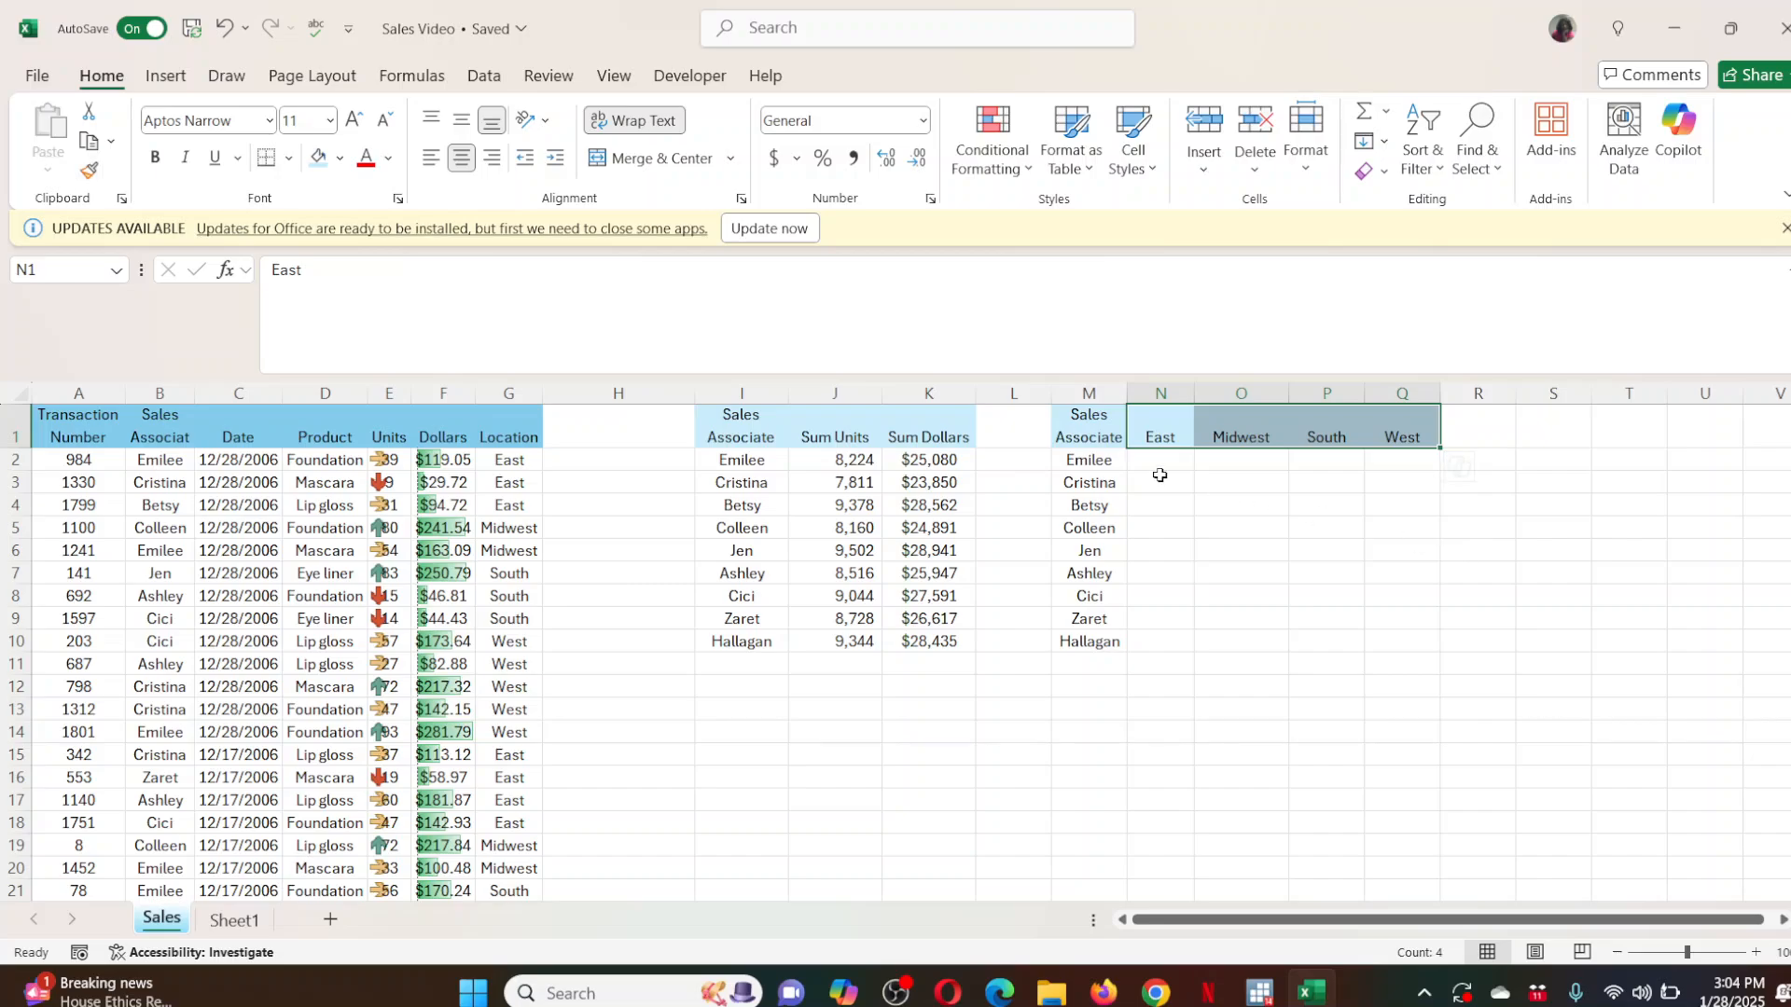
{"action": "left_click", "coordinate": [1250, 482]}
Start a SUMIFS formula in N2 with the Dollars column as the absolute sum range $F:$F.
{"action": "left_click", "coordinate": [1167, 460]}
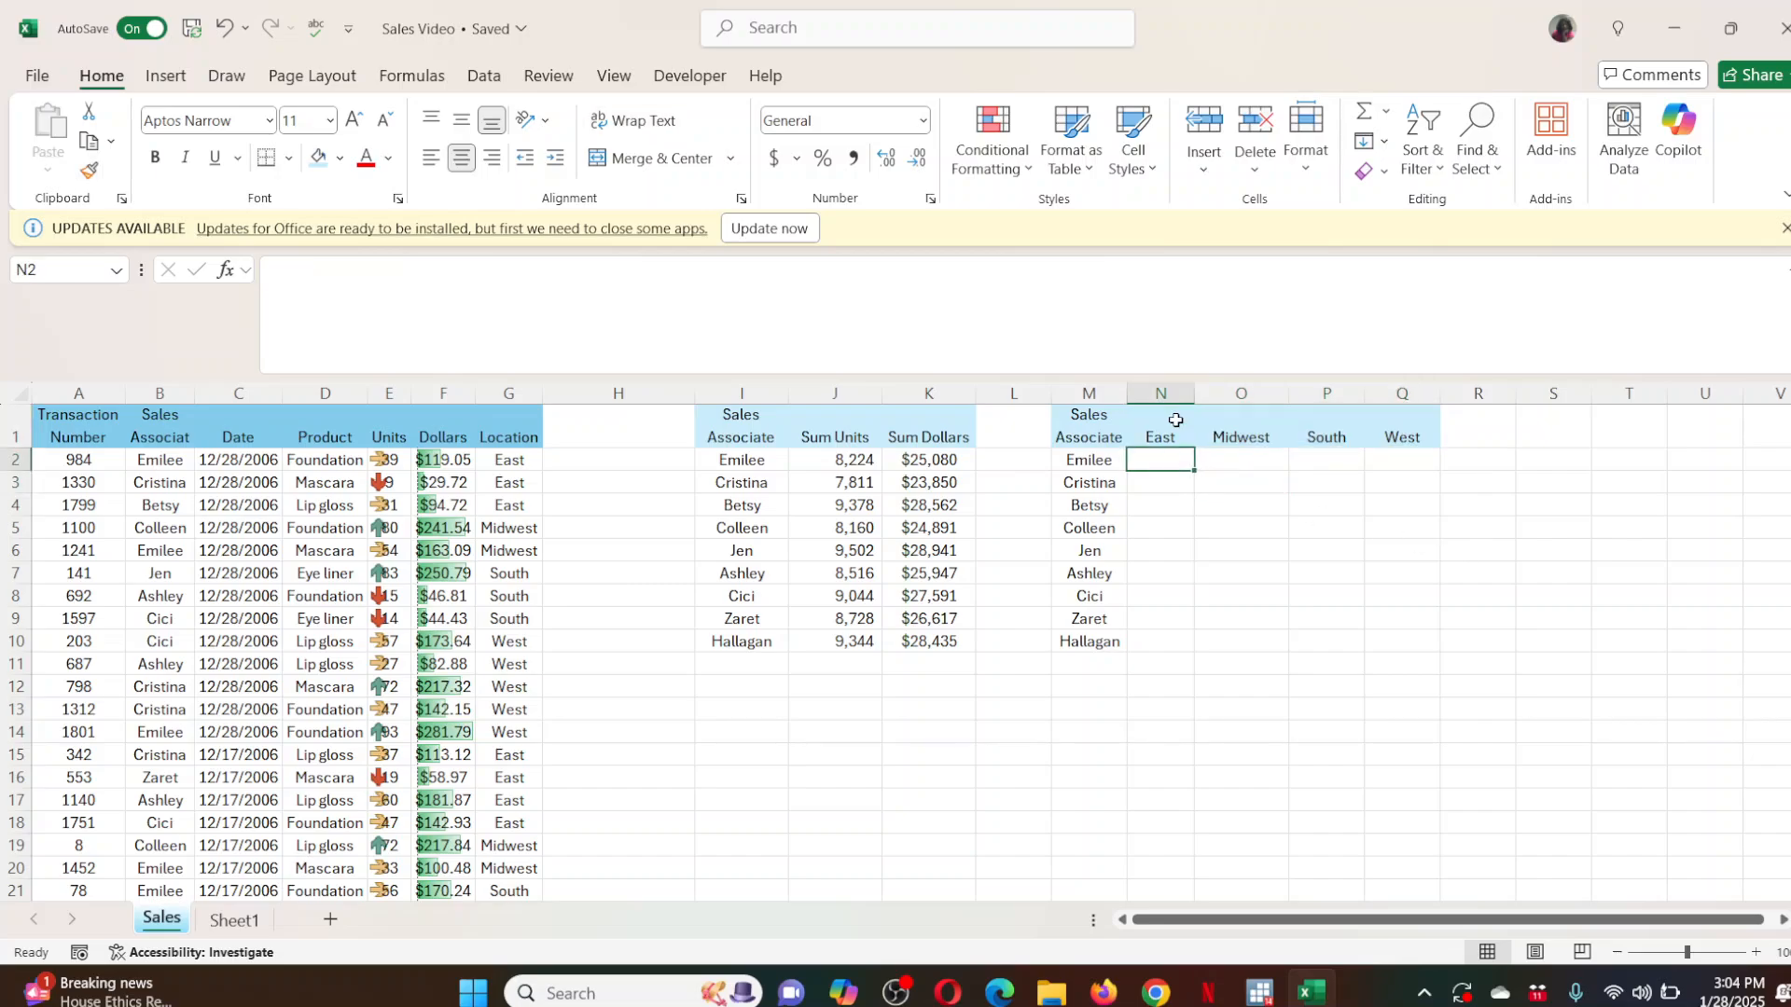
{"action": "type", "text": "="}
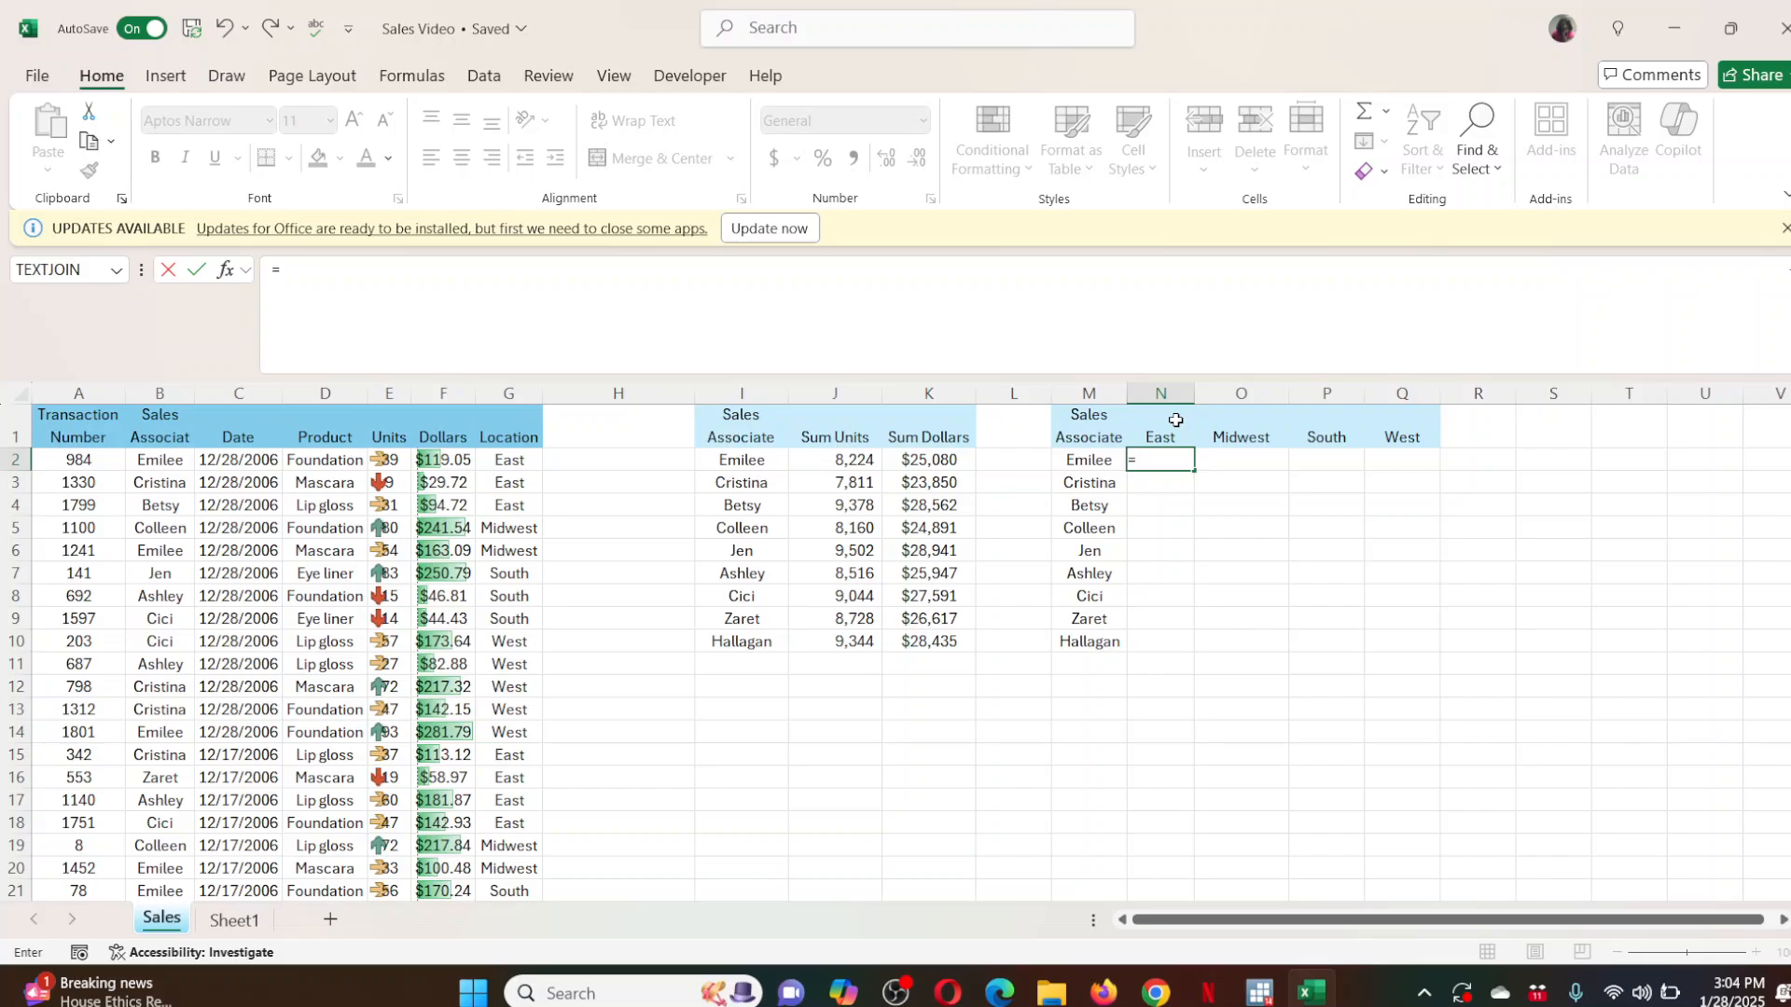
{"action": "type", "text": "sum"}
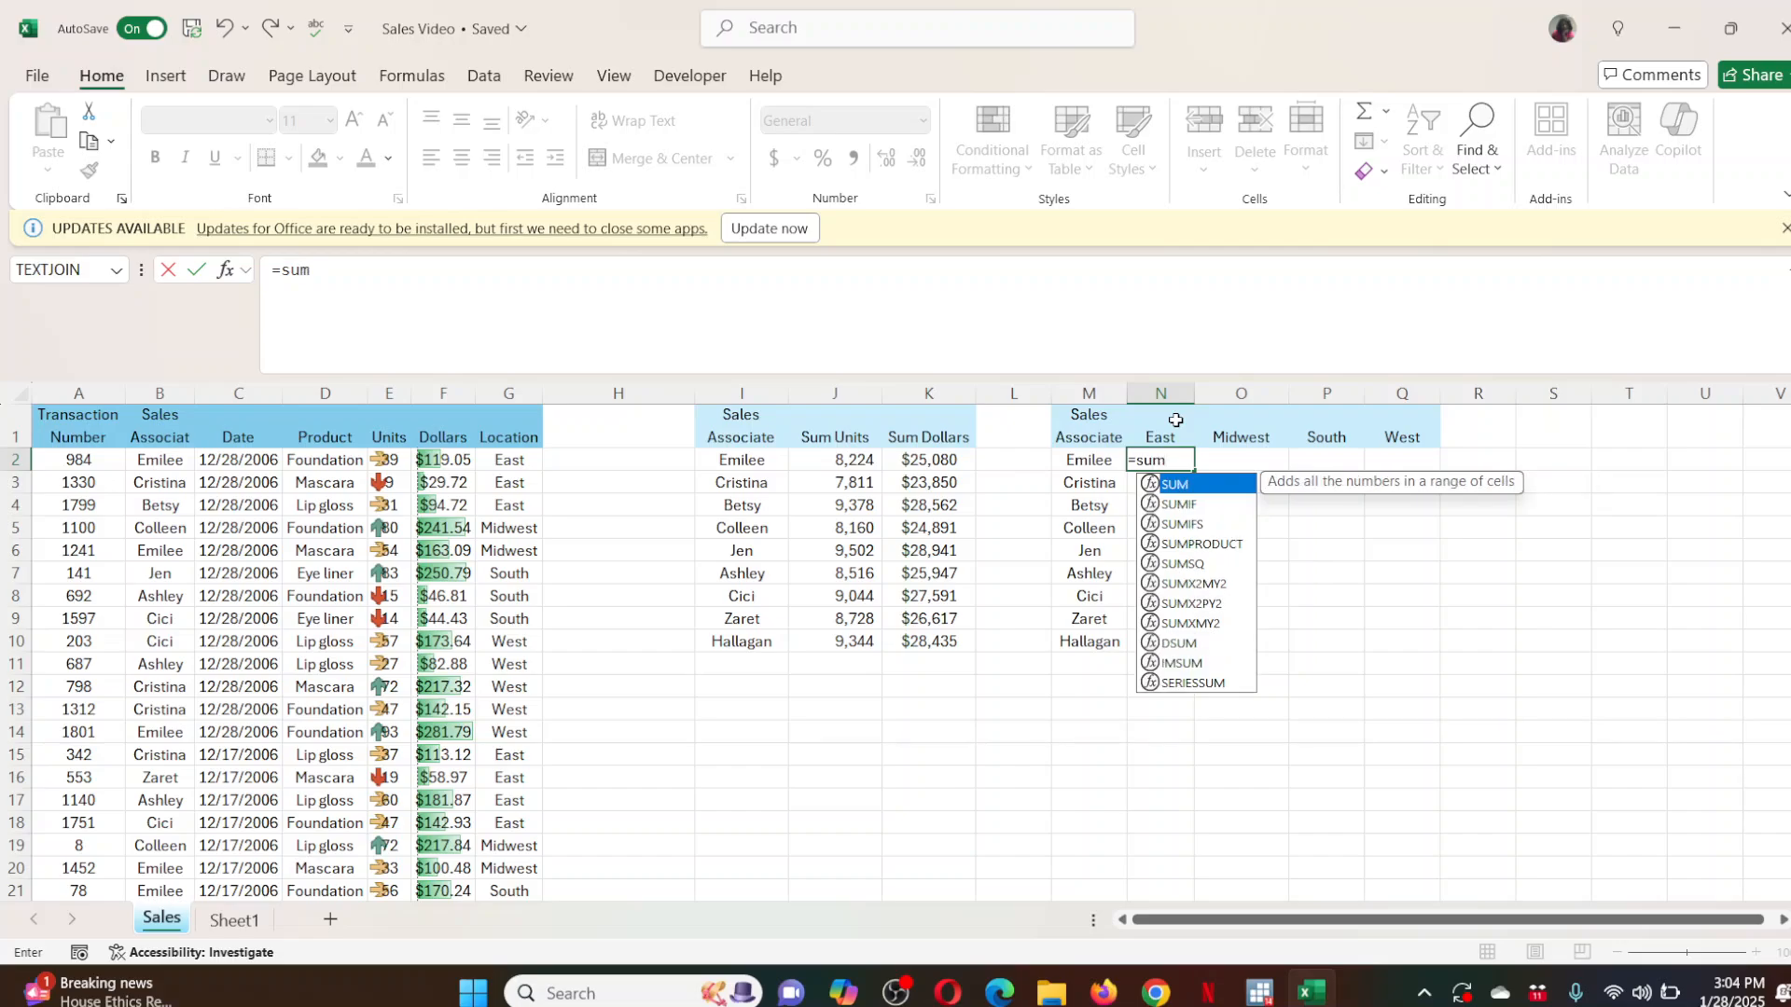
{"action": "type", "text": "ifs"}
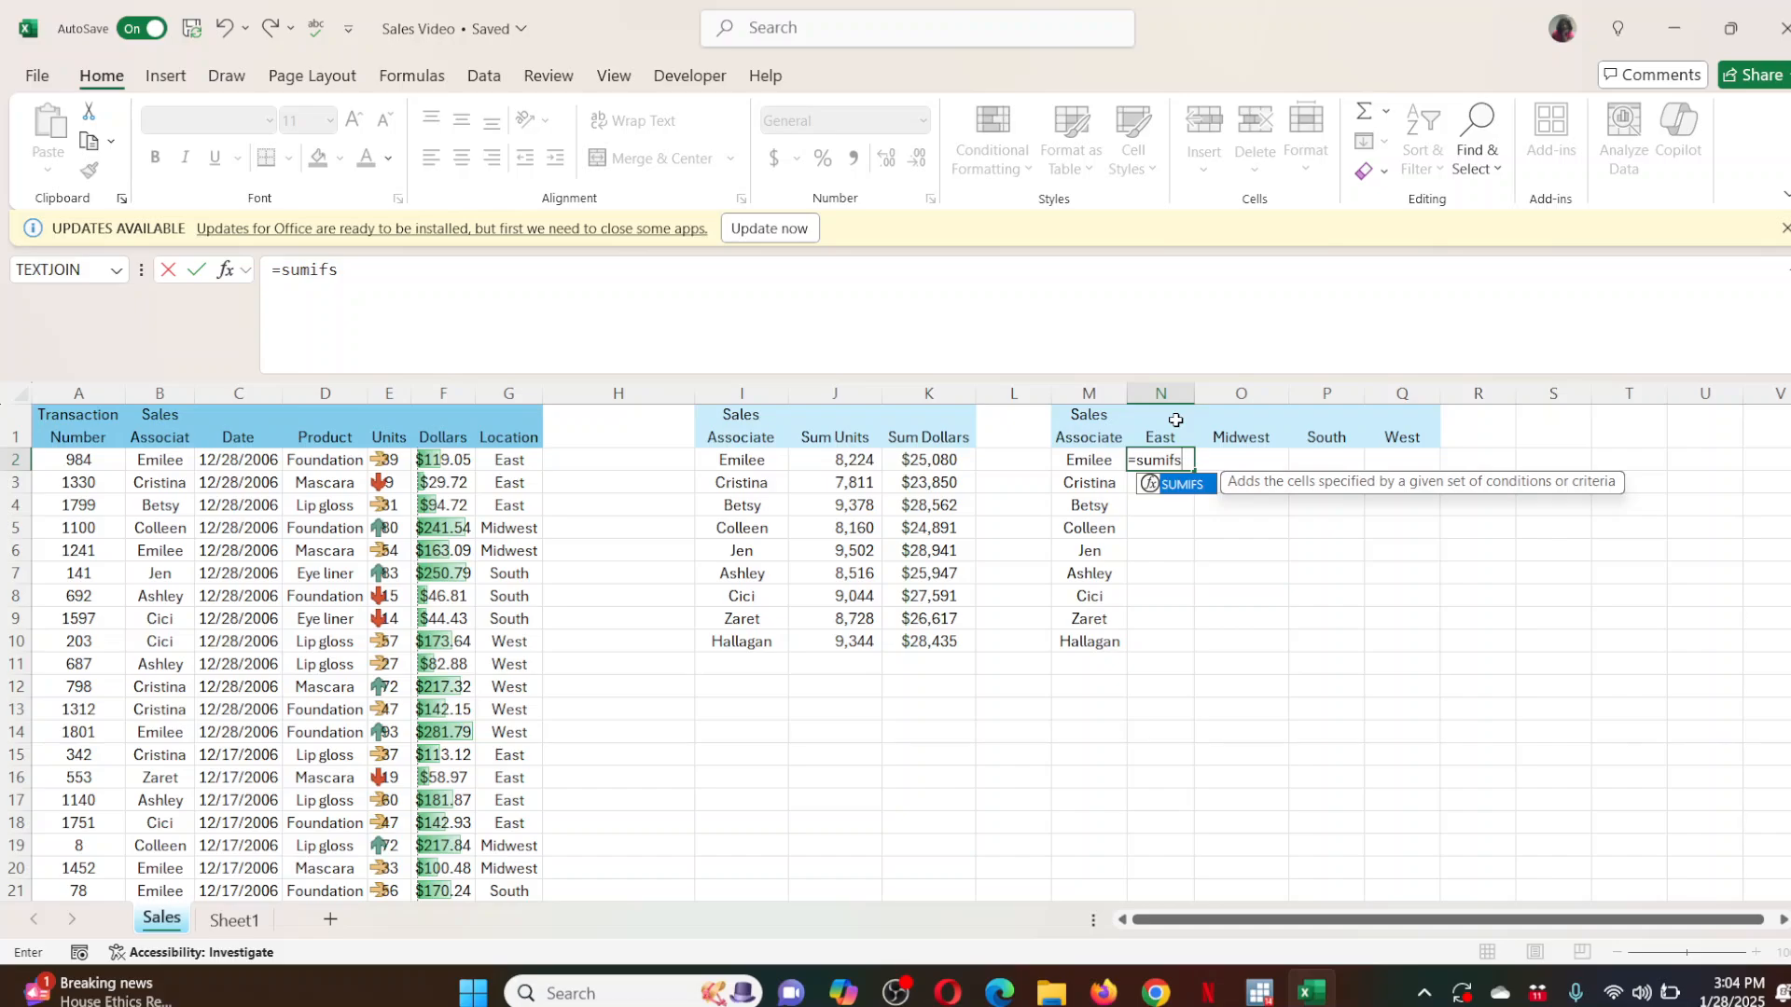
{"action": "type", "text": "("}
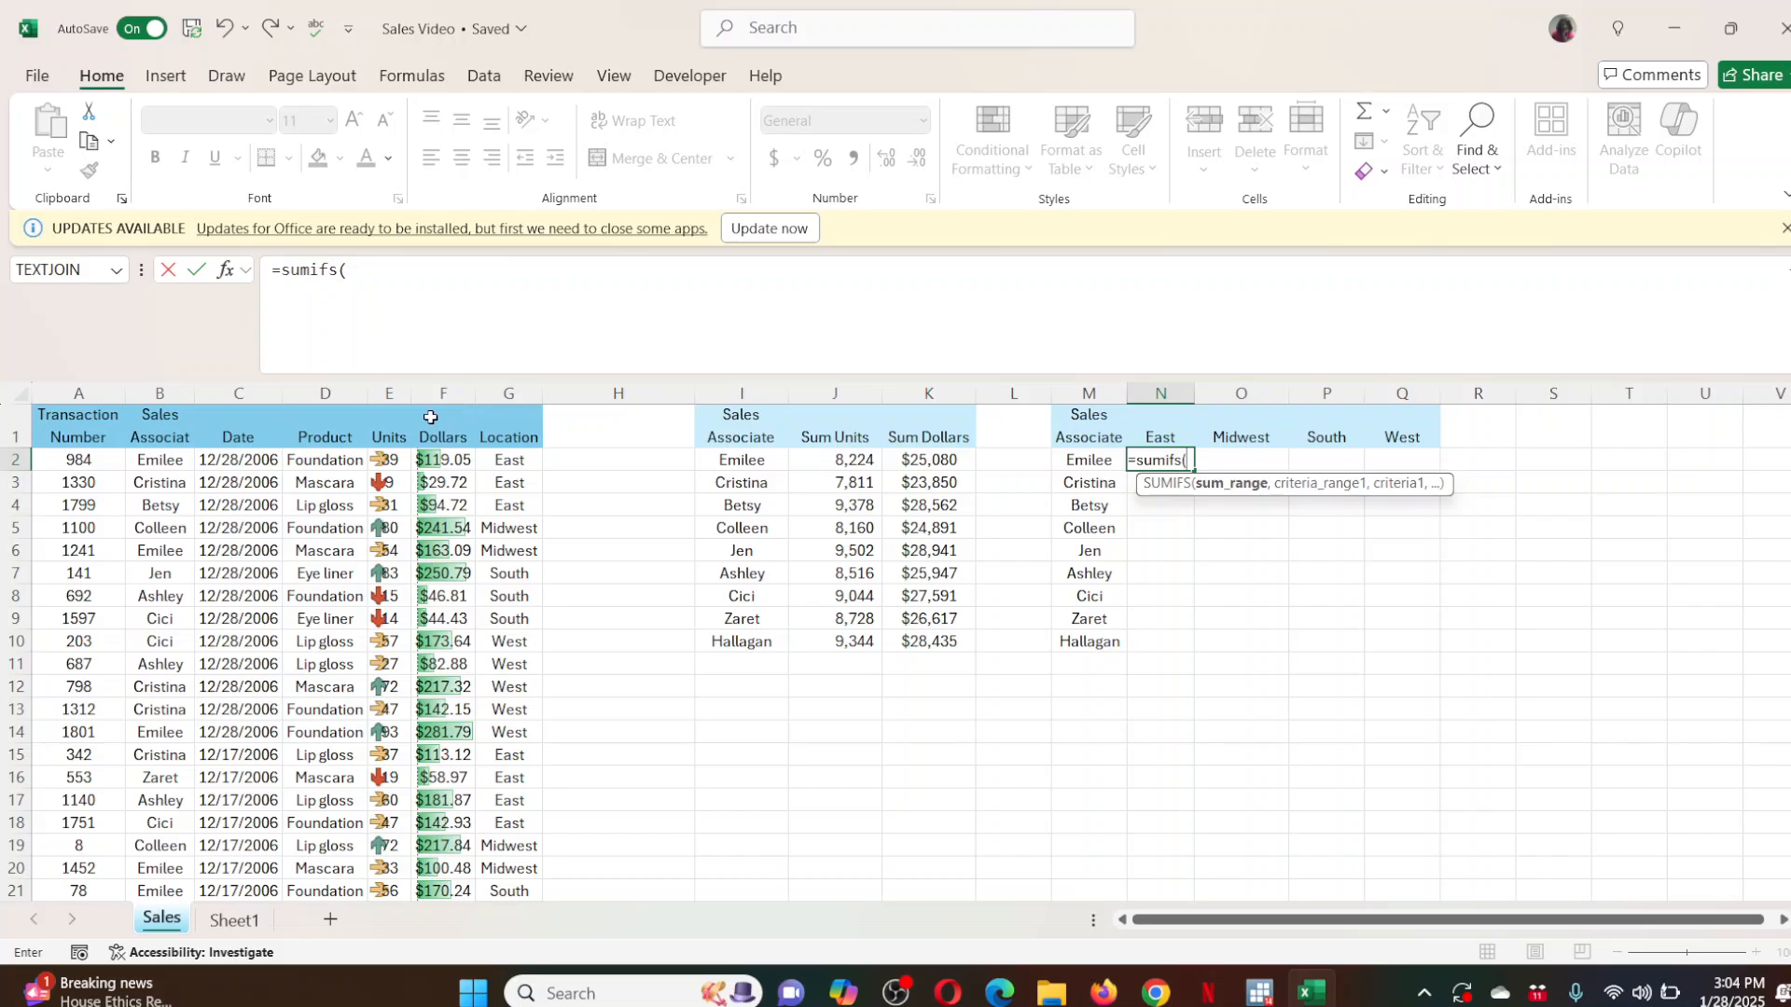
{"action": "left_click", "coordinate": [456, 392]}
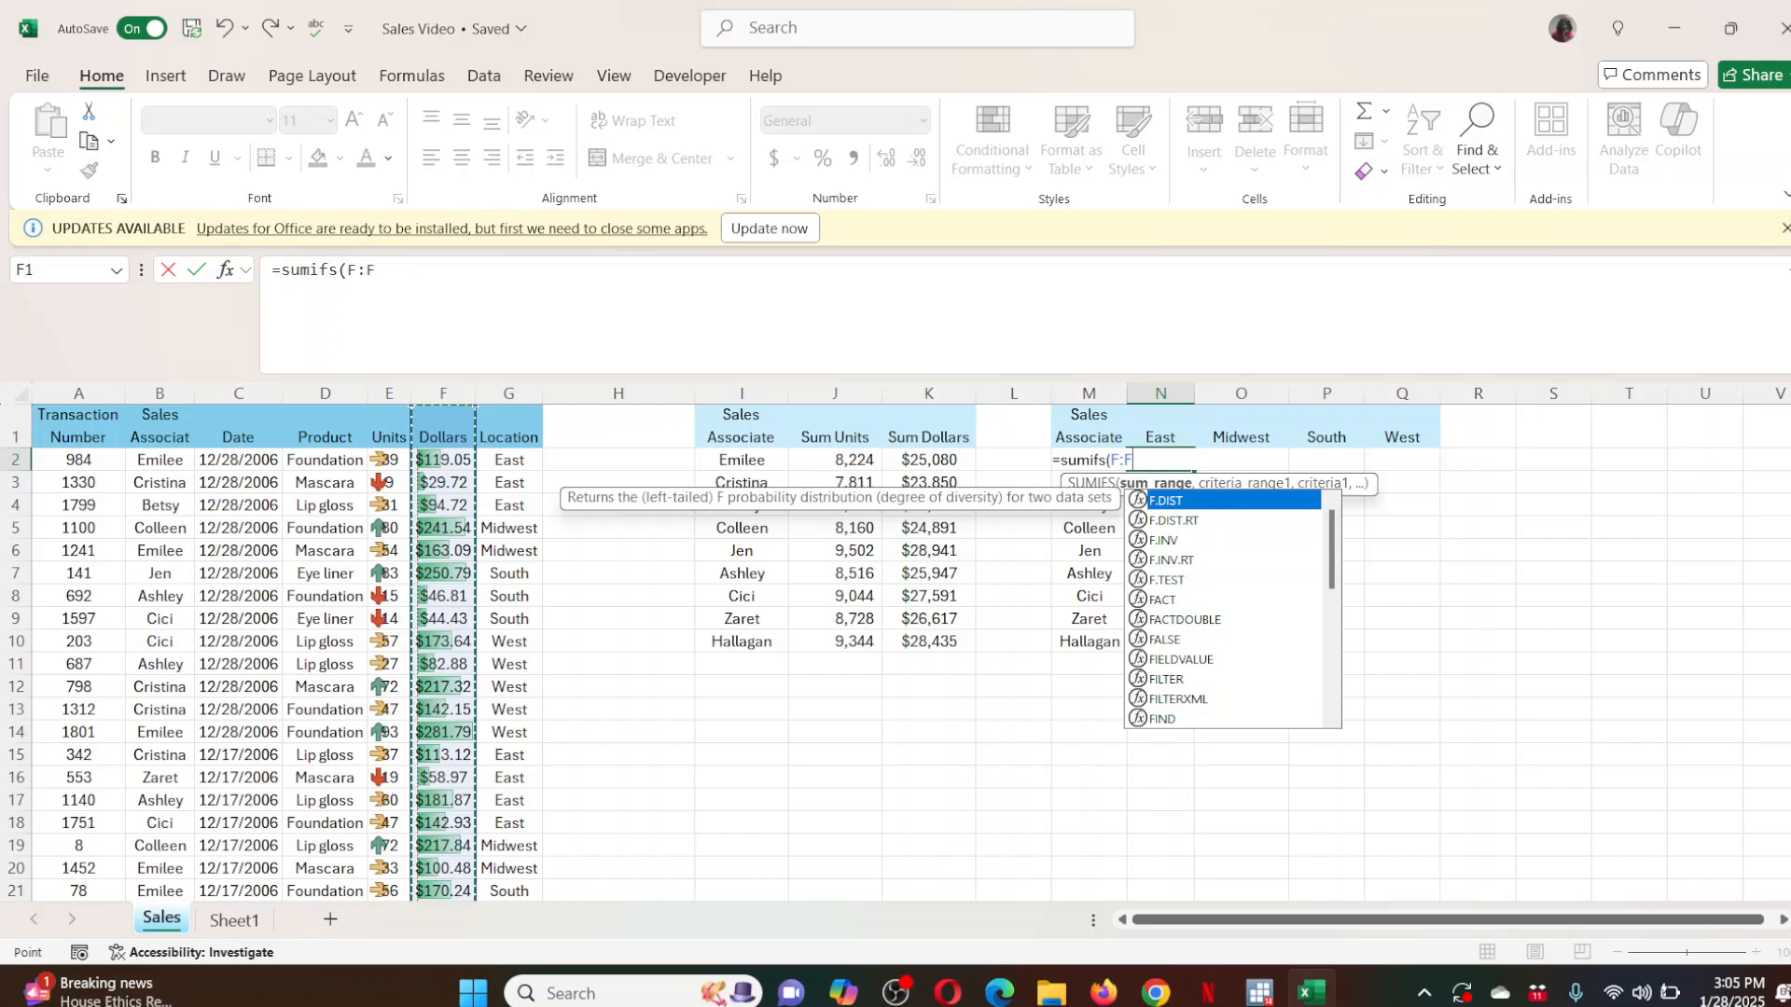
{"action": "type", "text": ","}
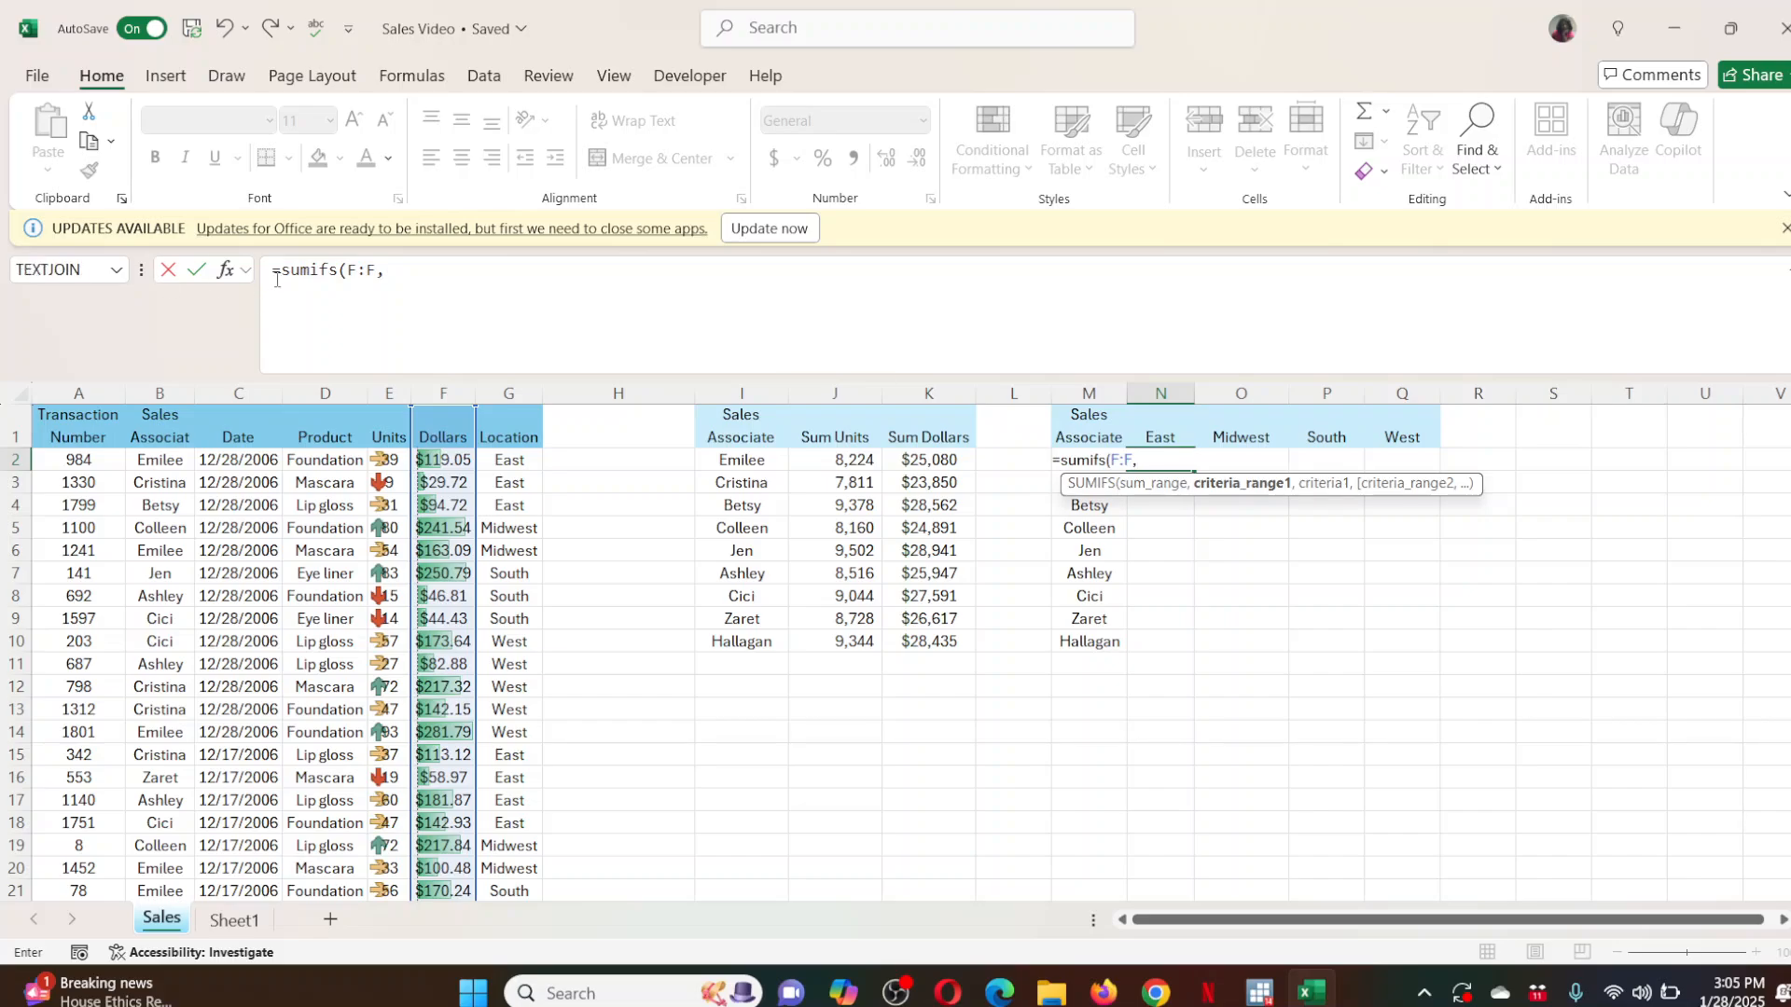
{"action": "left_click", "coordinate": [357, 269]}
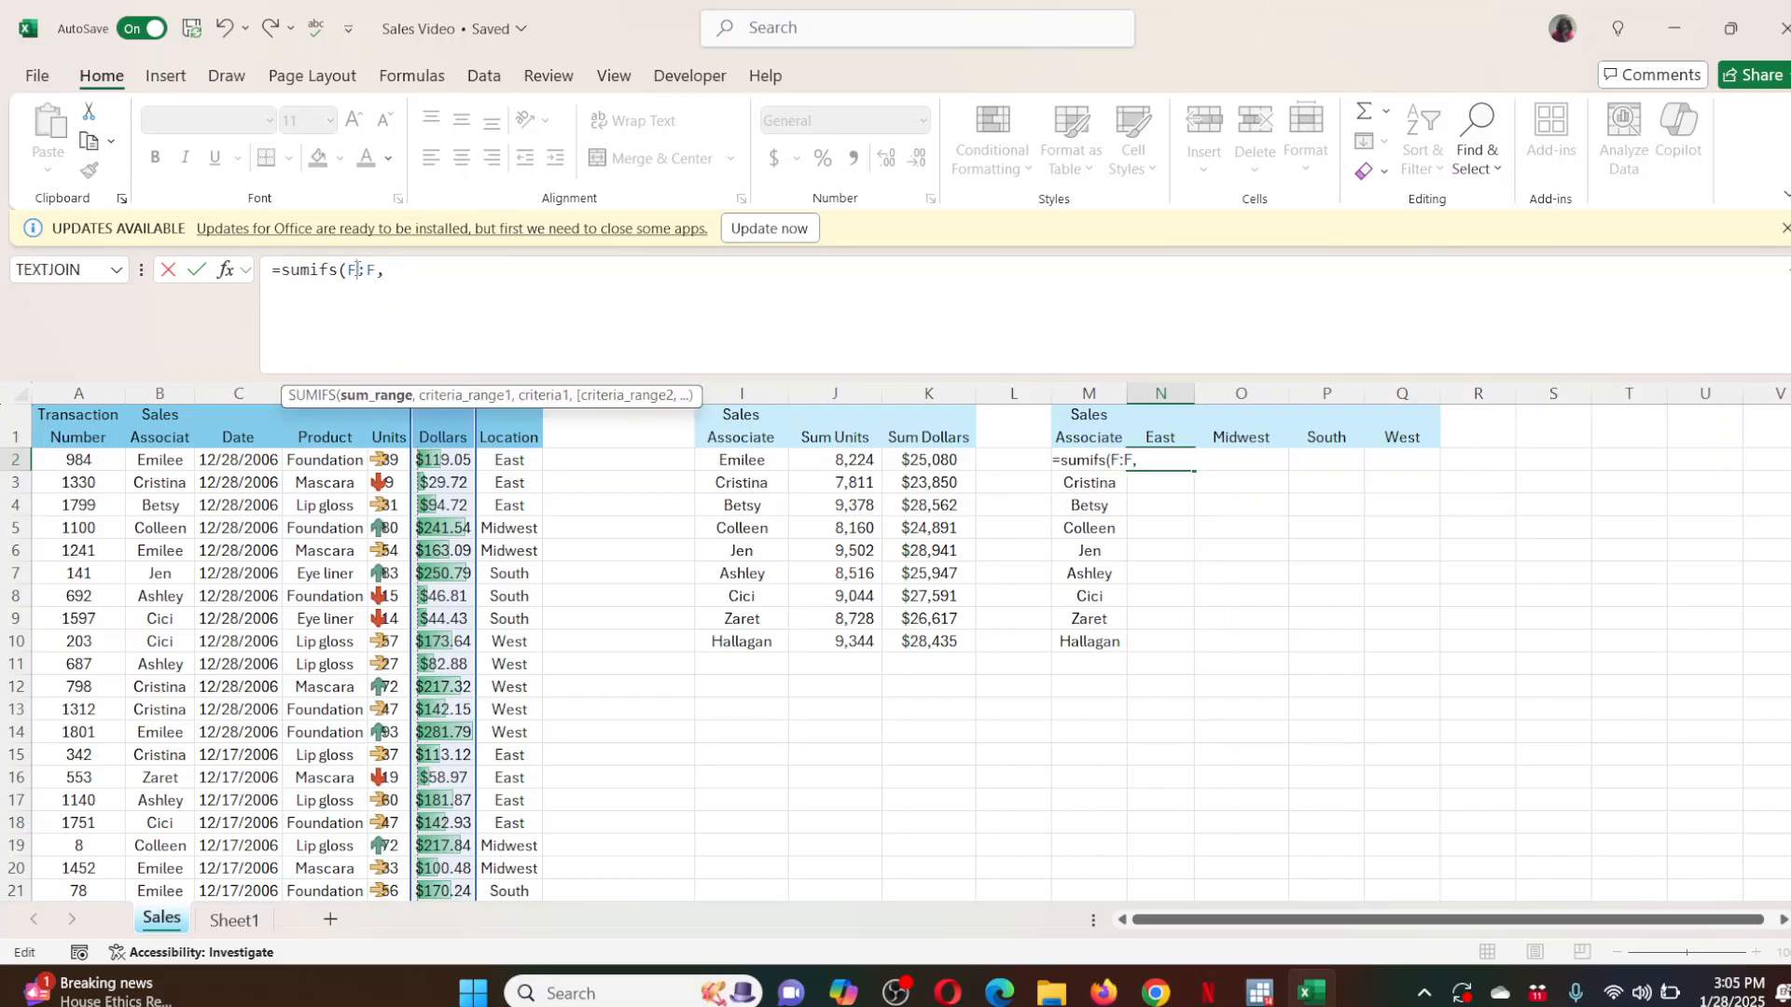
{"action": "key", "text": "F4"}
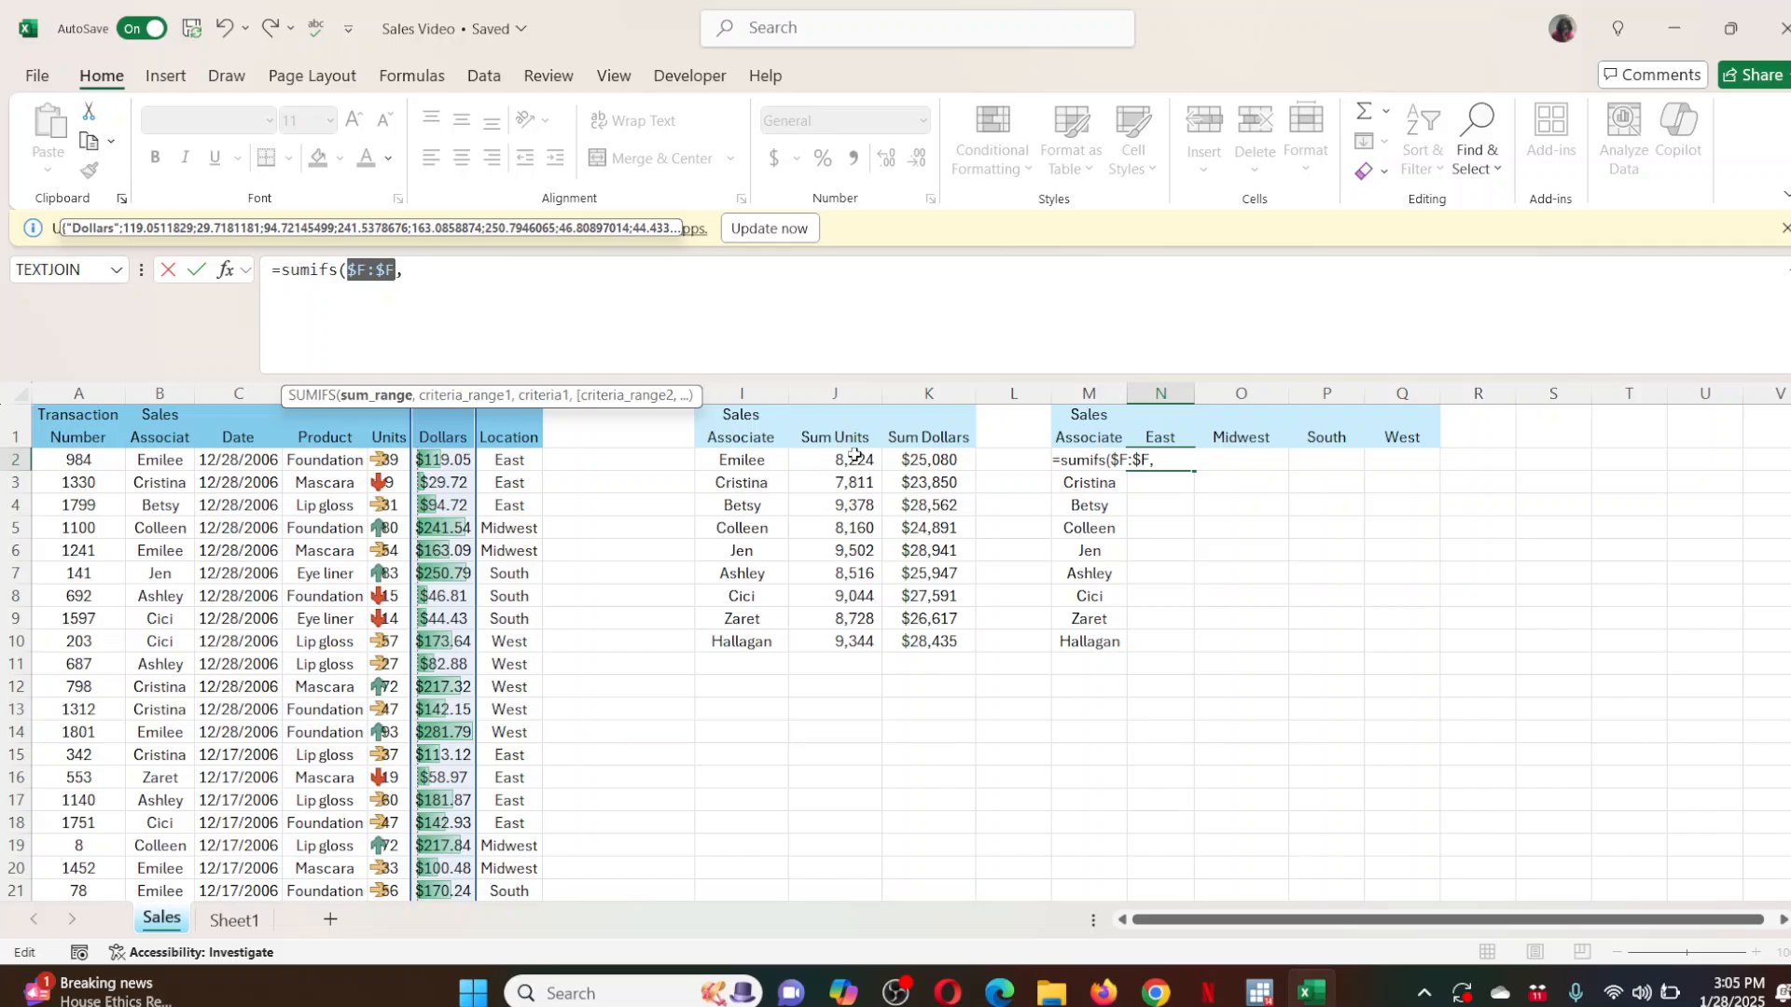
{"action": "left_click", "coordinate": [524, 276]}
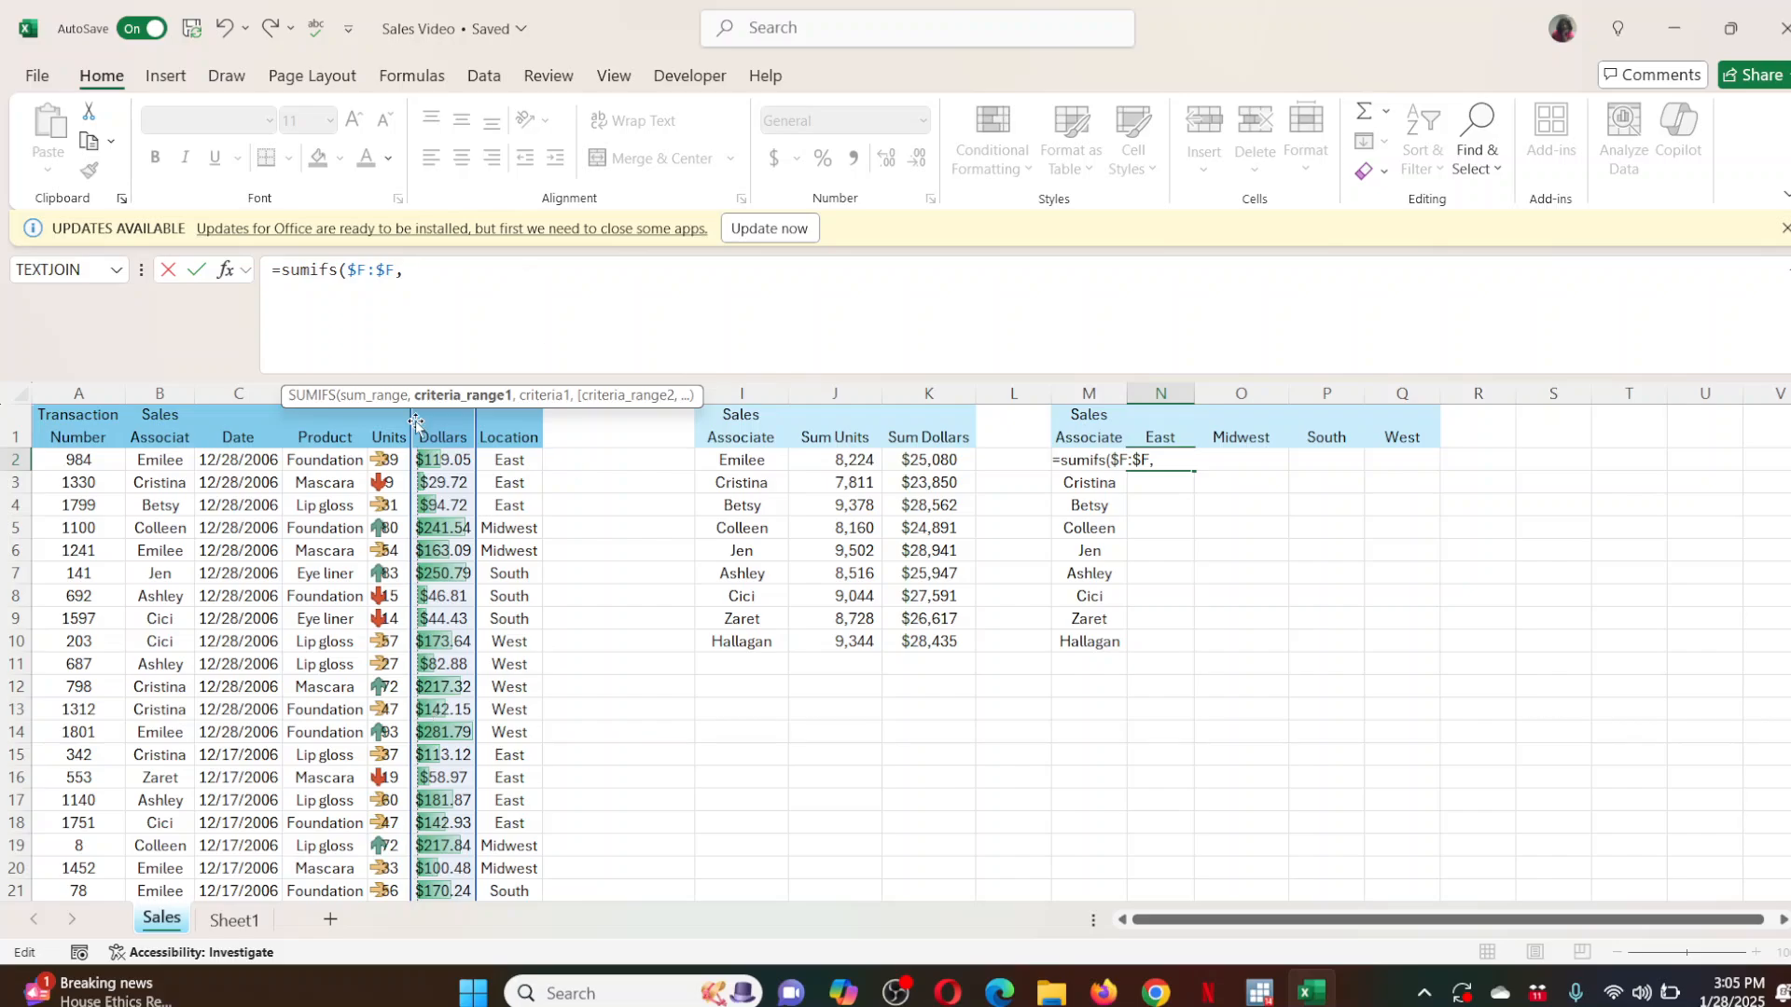
Add the first SUMIFS condition with criteria range $B:$B and the column-locked associate cell $M2 as criterion.
{"action": "left_click", "coordinate": [159, 393]}
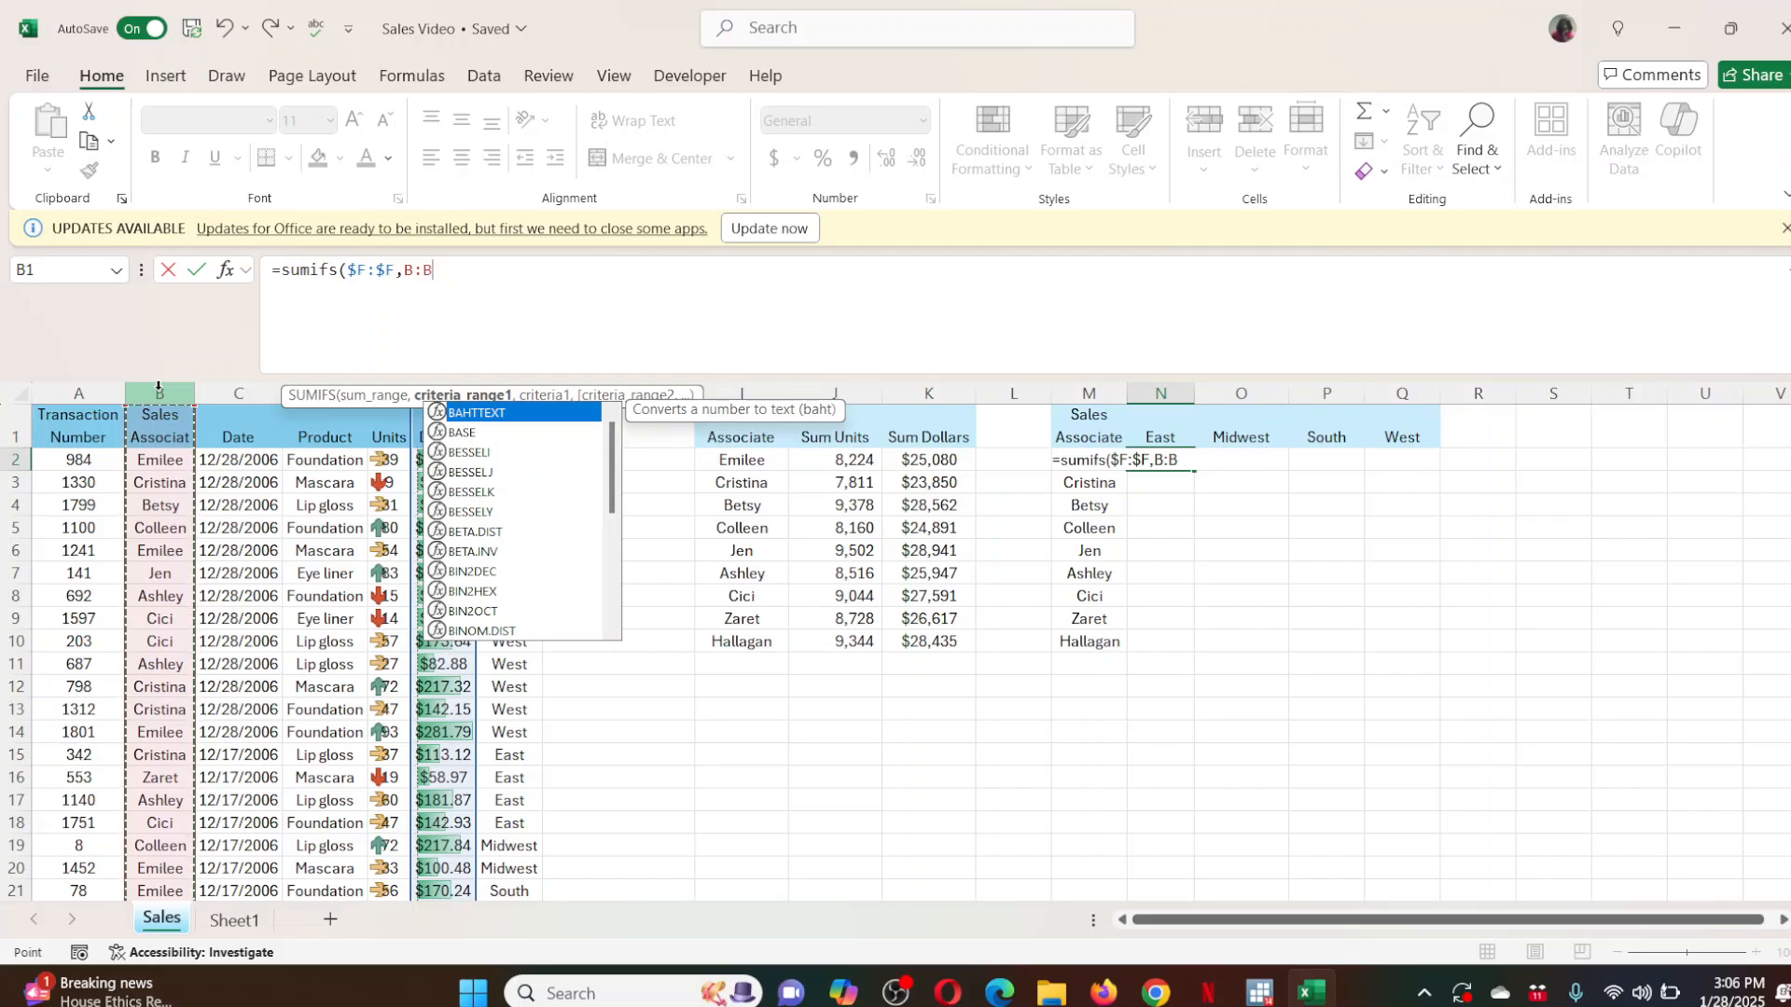
{"action": "key", "text": "F4"}
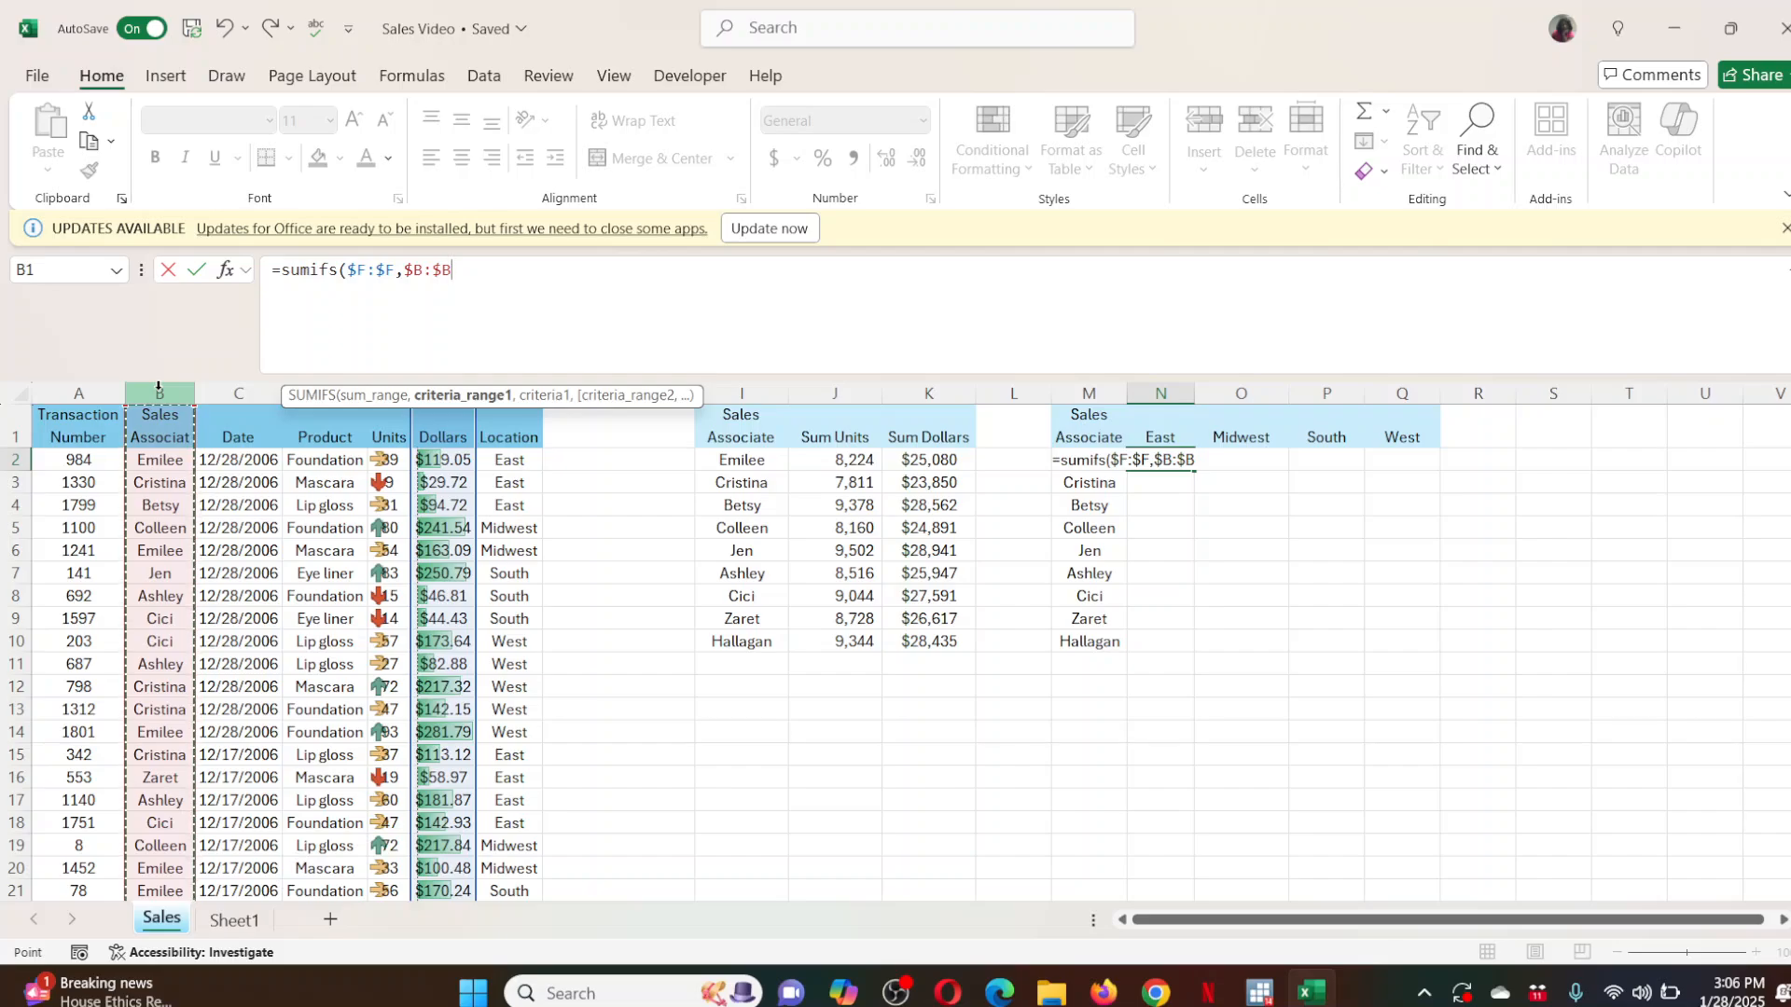
{"action": "type", "text": ","}
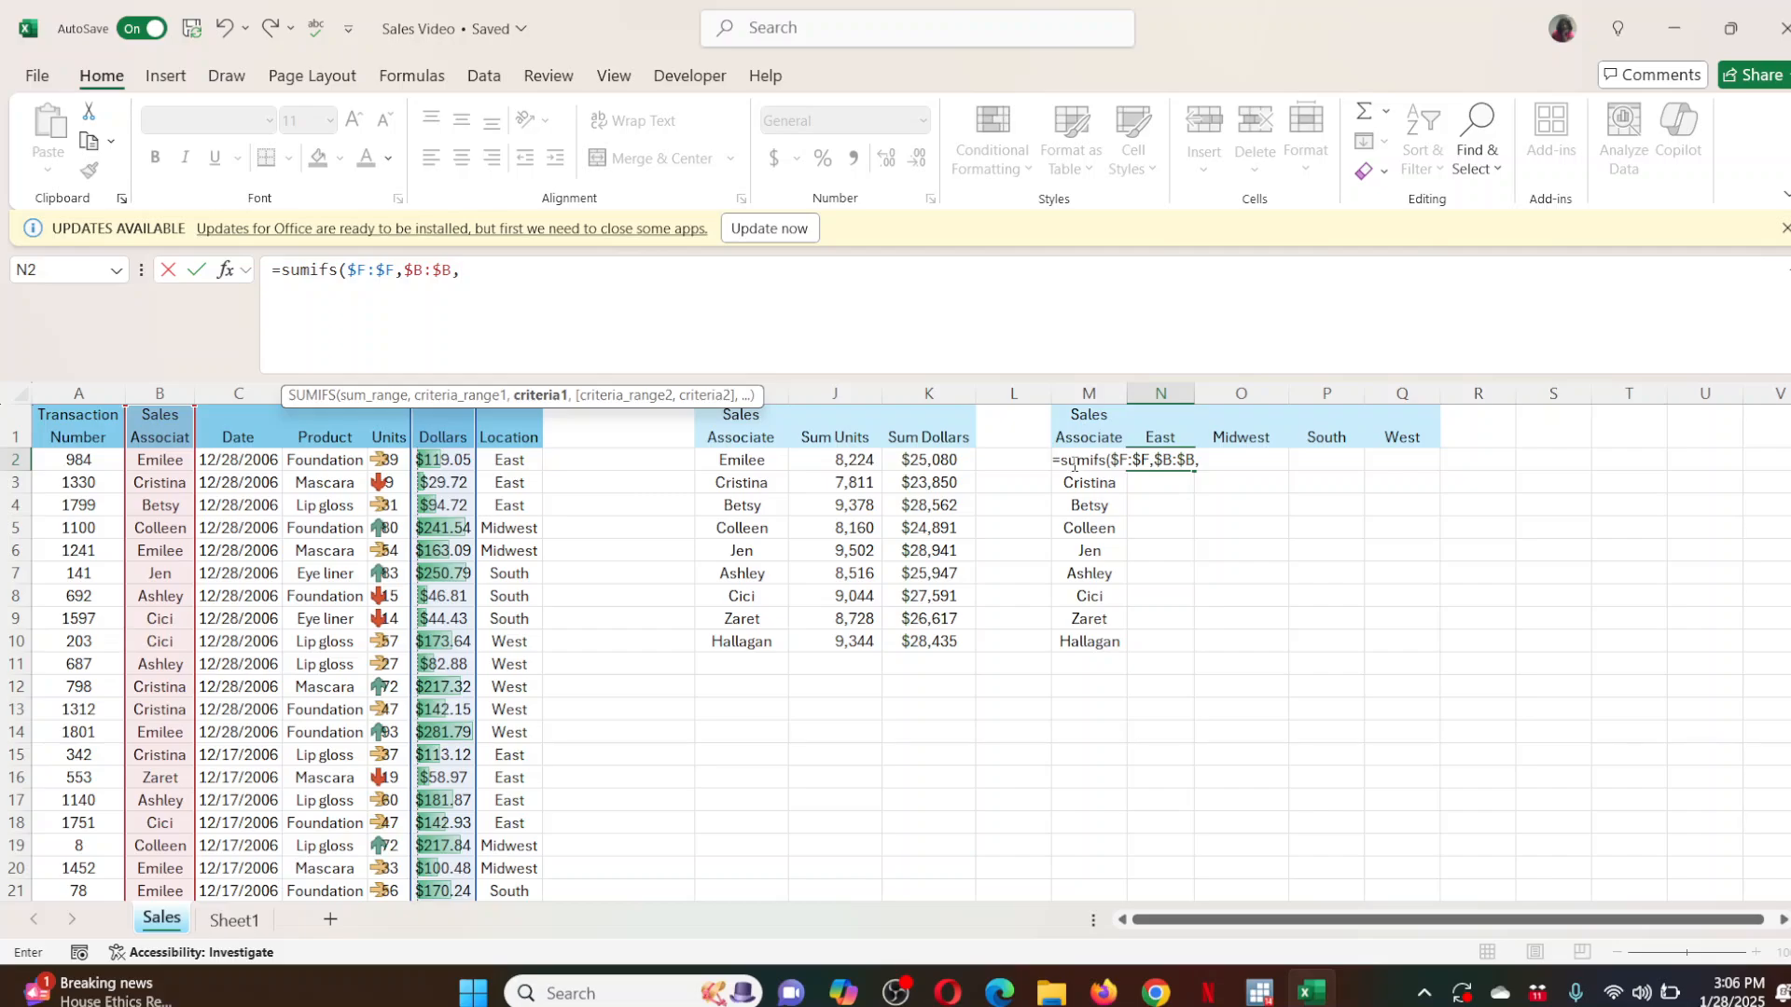
{"action": "left_click", "coordinate": [993, 459]}
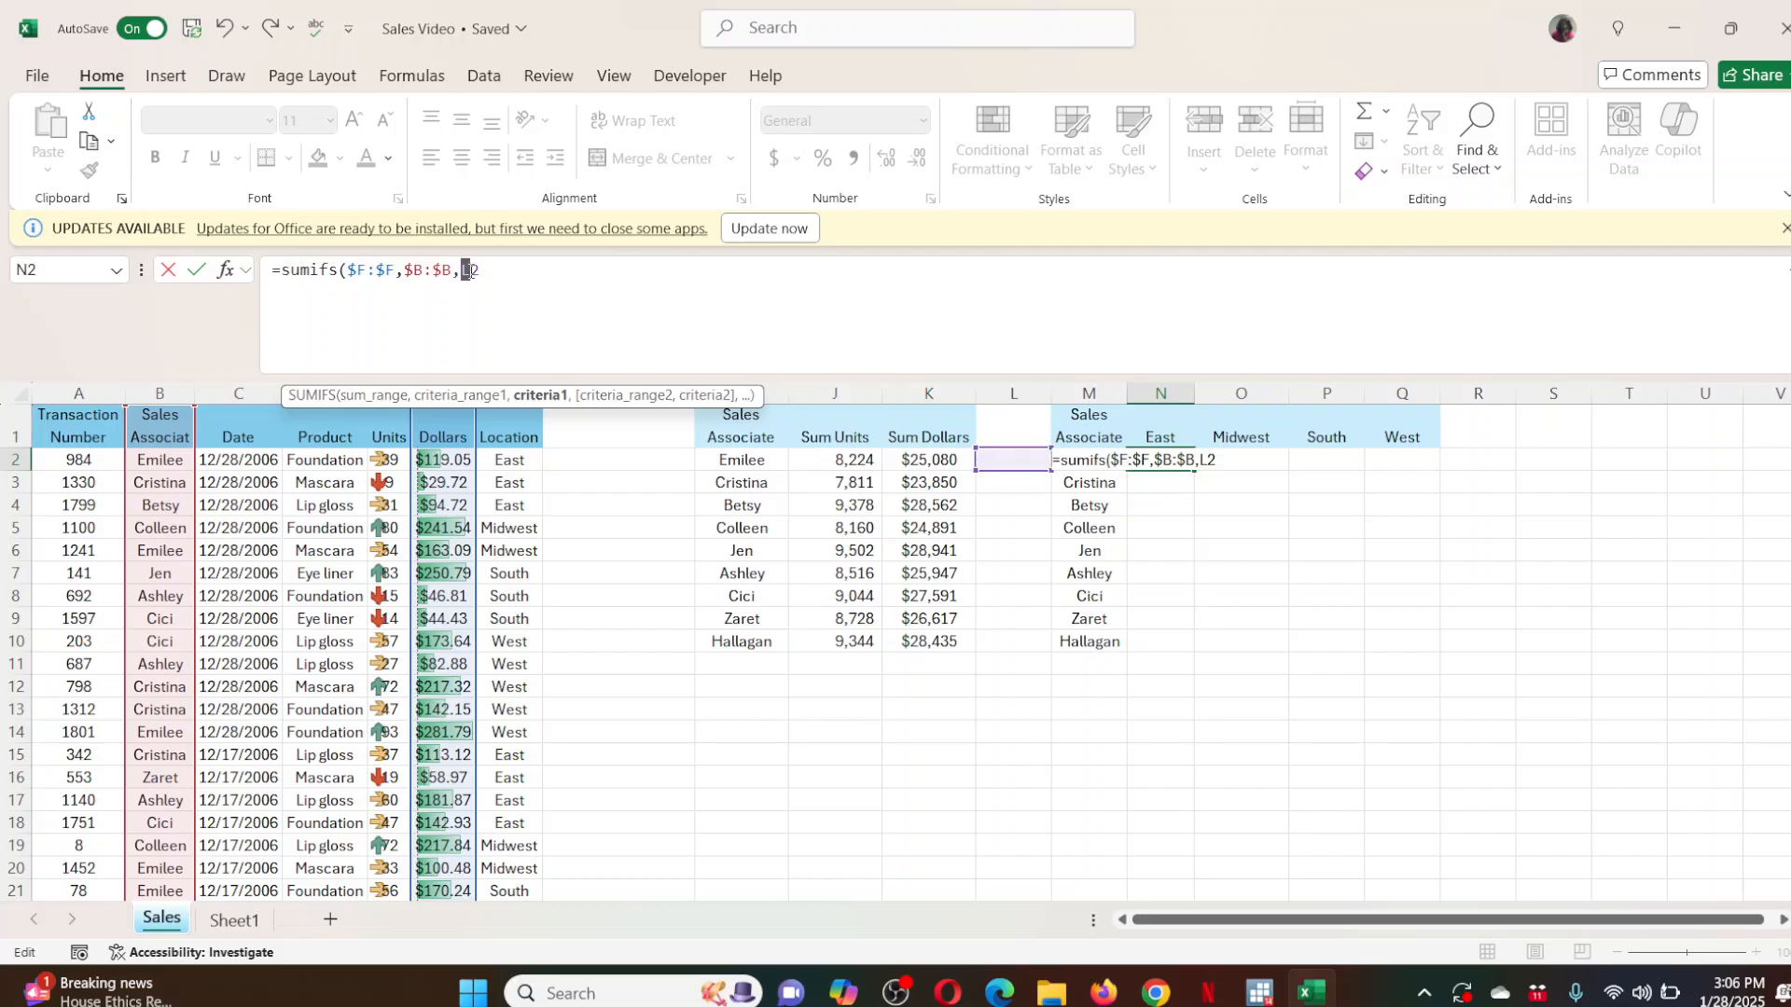
{"action": "type", "text": "m"}
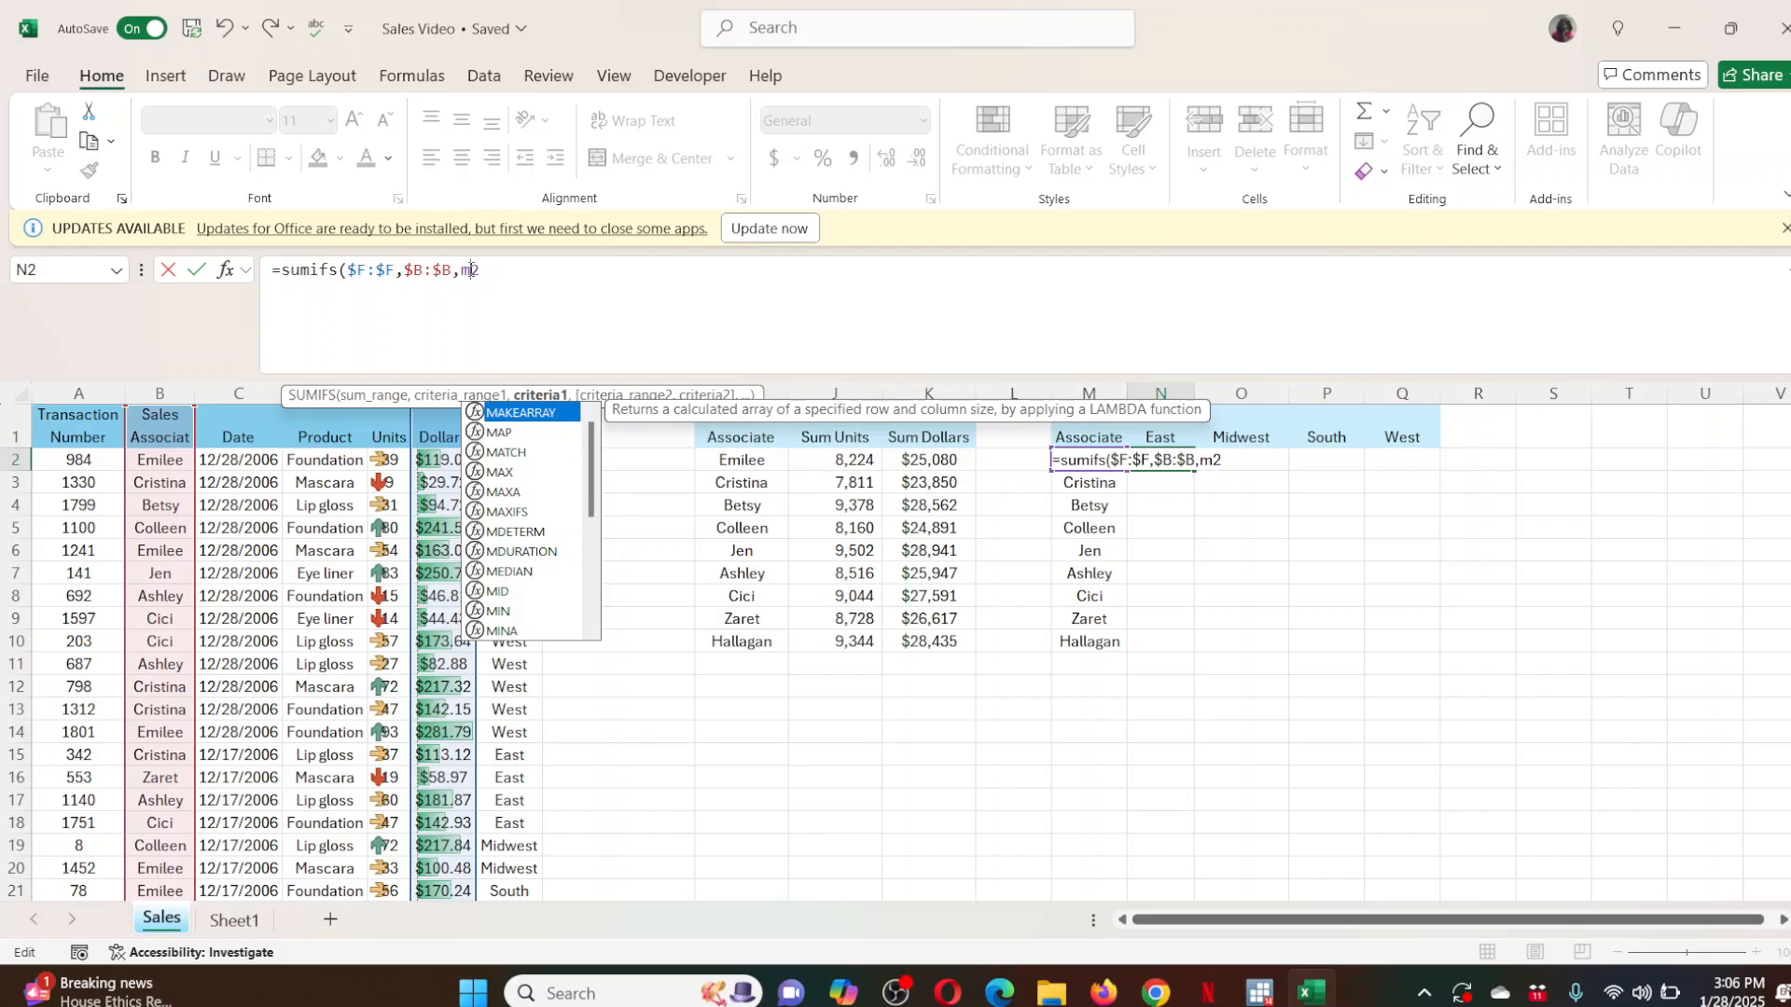
{"action": "key", "text": "BackSpace"}
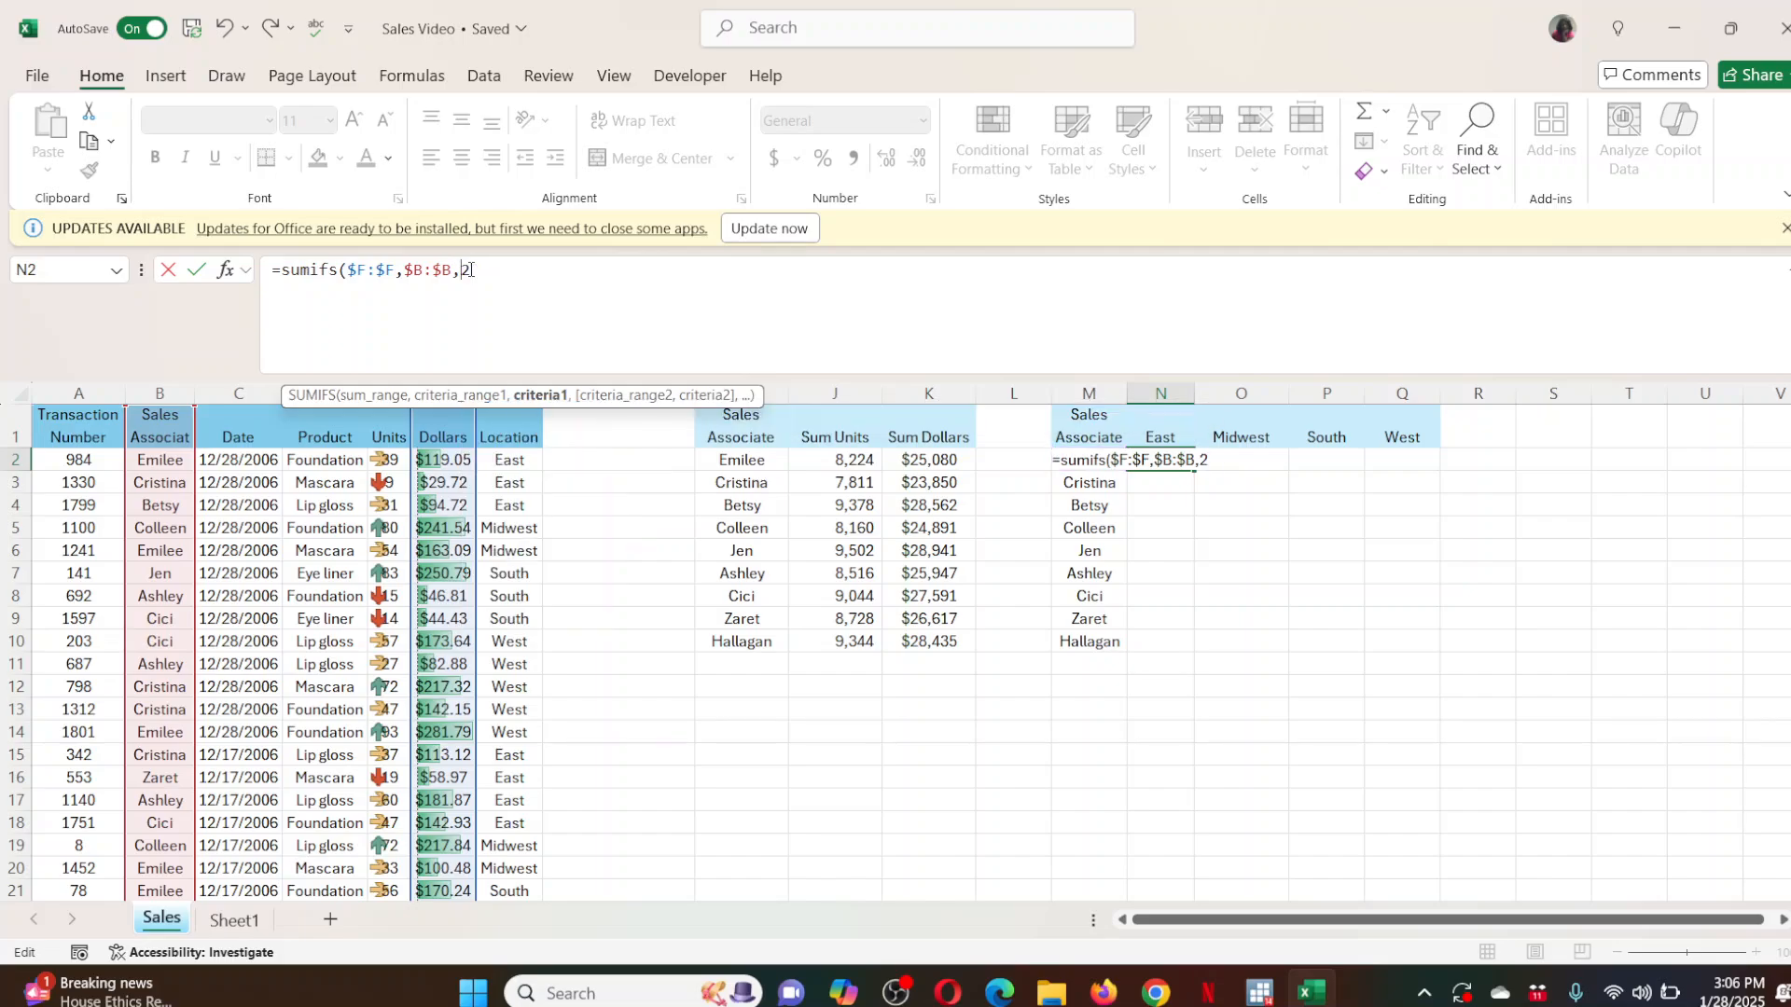
{"action": "type", "text": "l"}
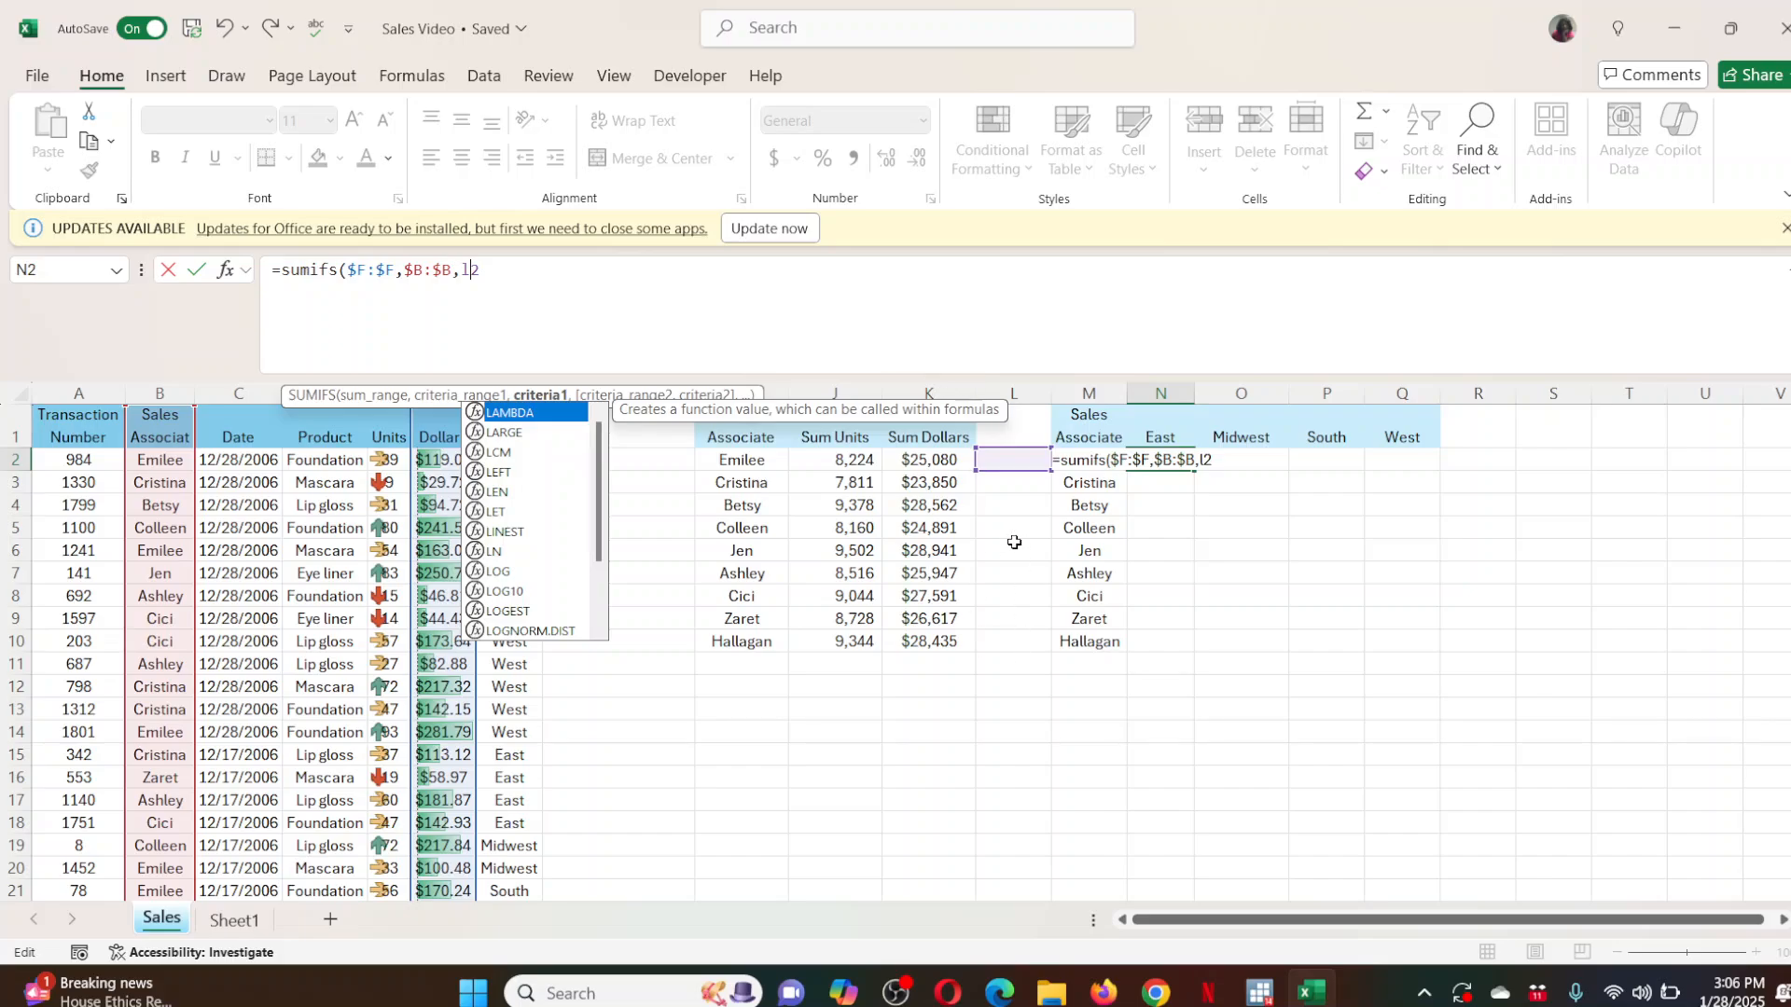
{"action": "left_click", "coordinate": [1072, 460]}
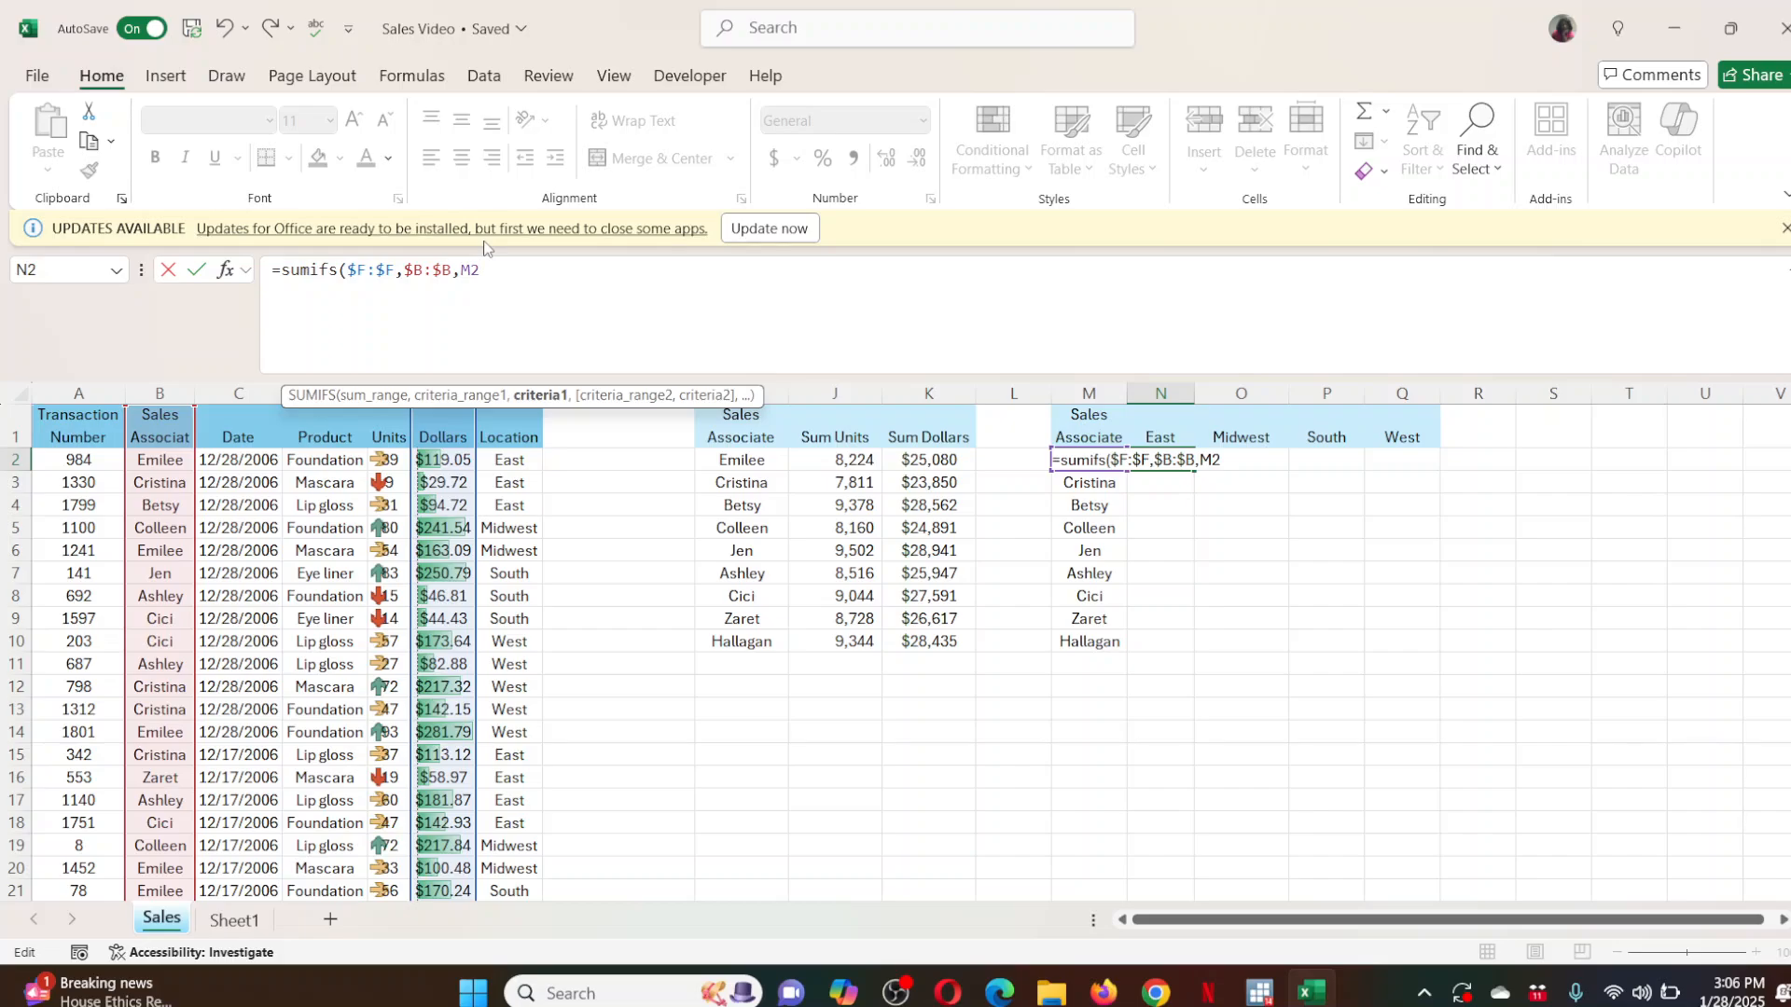
{"action": "key", "text": "F4"}
{"action": "key", "text": "F4"}
{"action": "key", "text": "F4"}
{"action": "type", "text": ","}
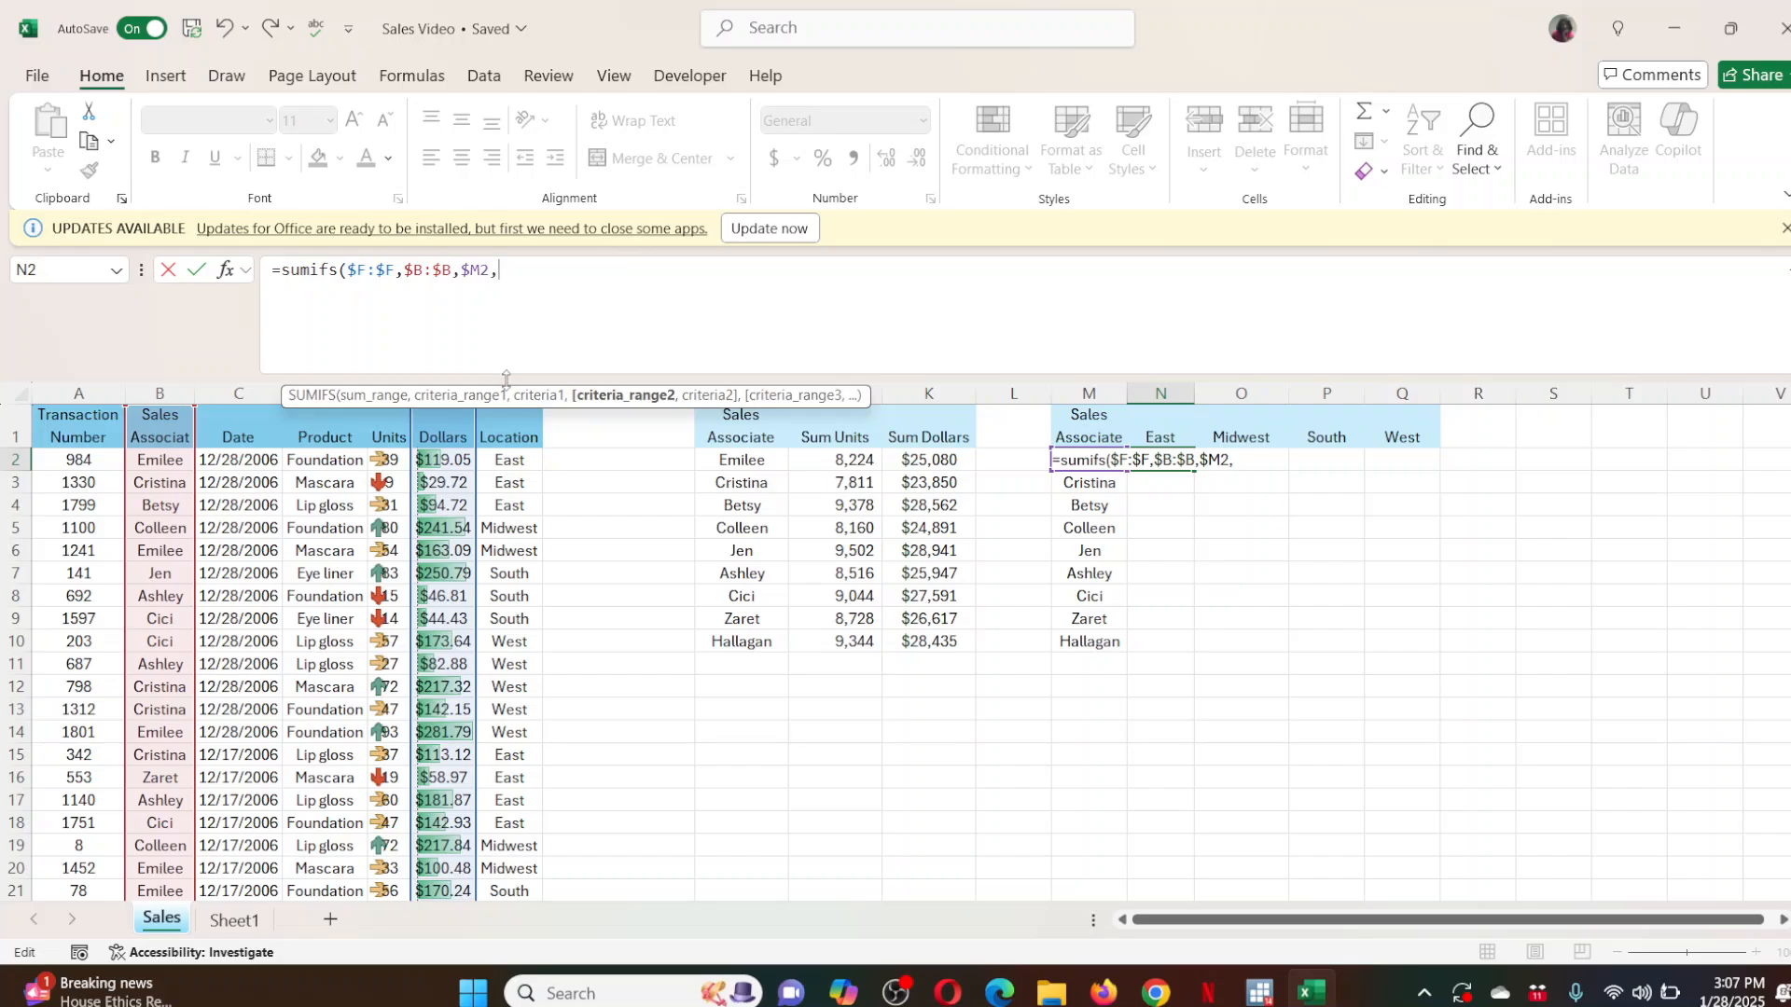
Add the second condition with range $G:$G and row-locked criterion N$1, and enter the SUMIFS formula.
{"action": "scroll", "coordinate": [366, 440], "scroll_direction": "down", "scroll_amount": 2}
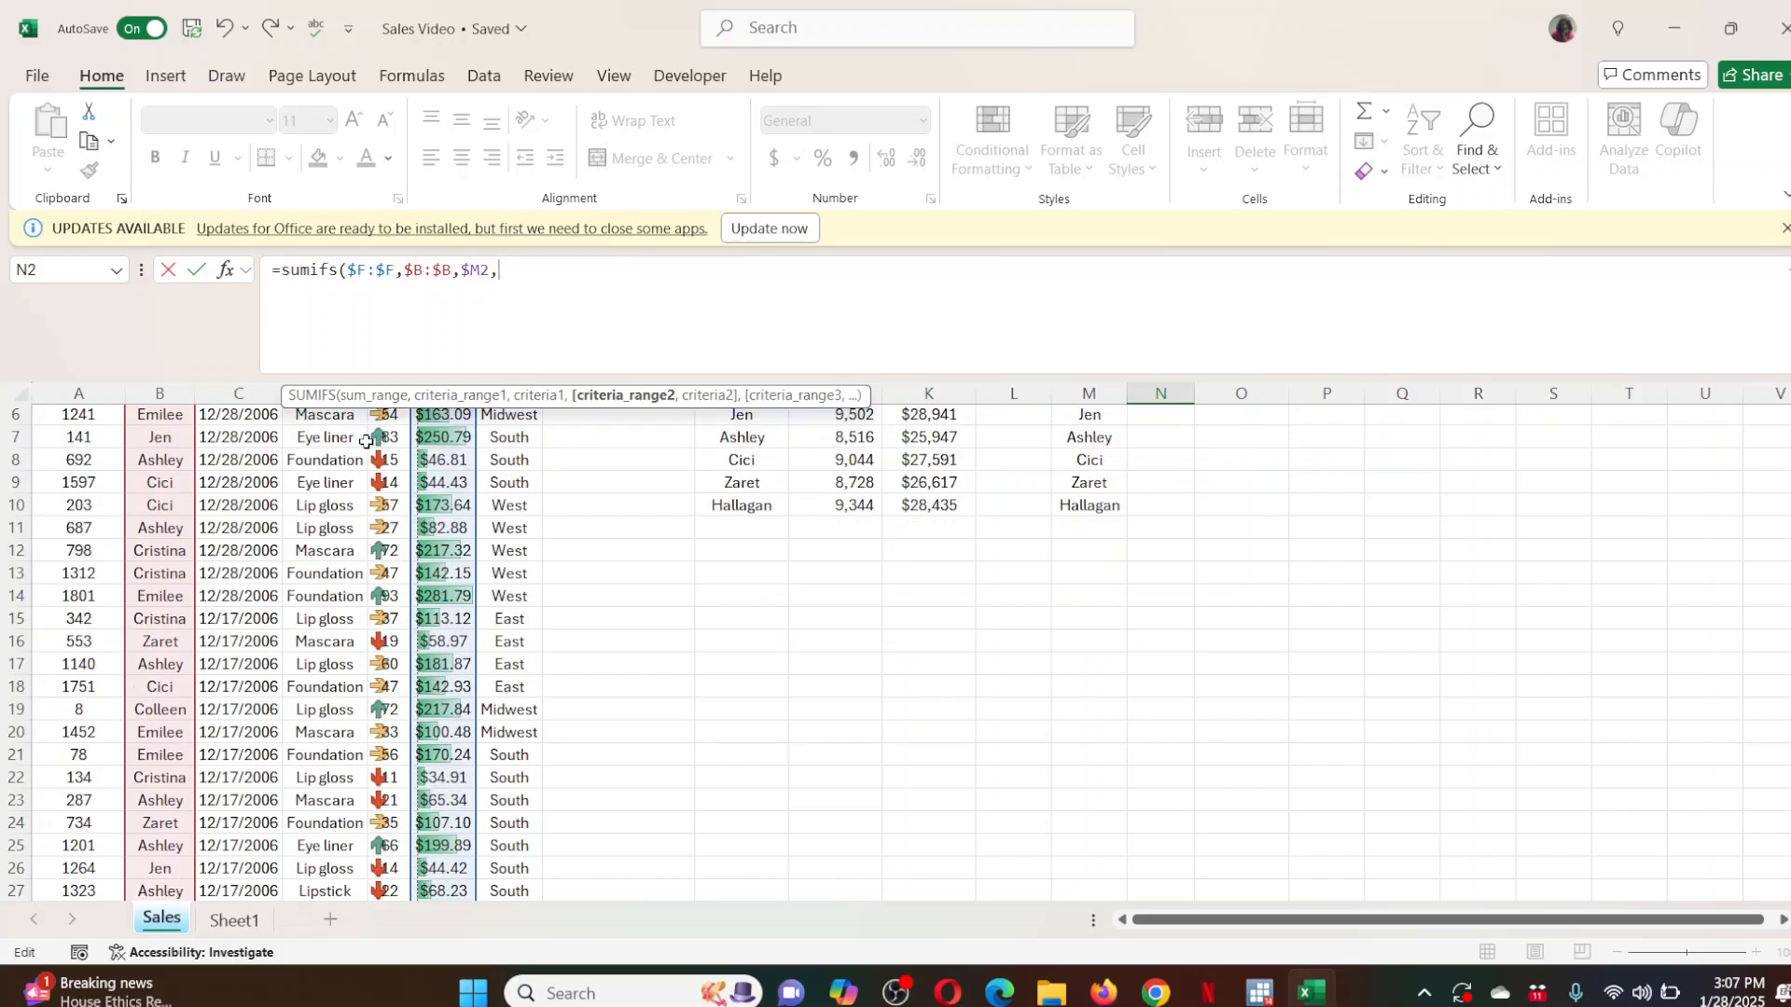
{"action": "scroll", "coordinate": [366, 440], "scroll_direction": "down", "scroll_amount": 1}
{"action": "scroll", "coordinate": [365, 441], "scroll_direction": "up", "scroll_amount": 2}
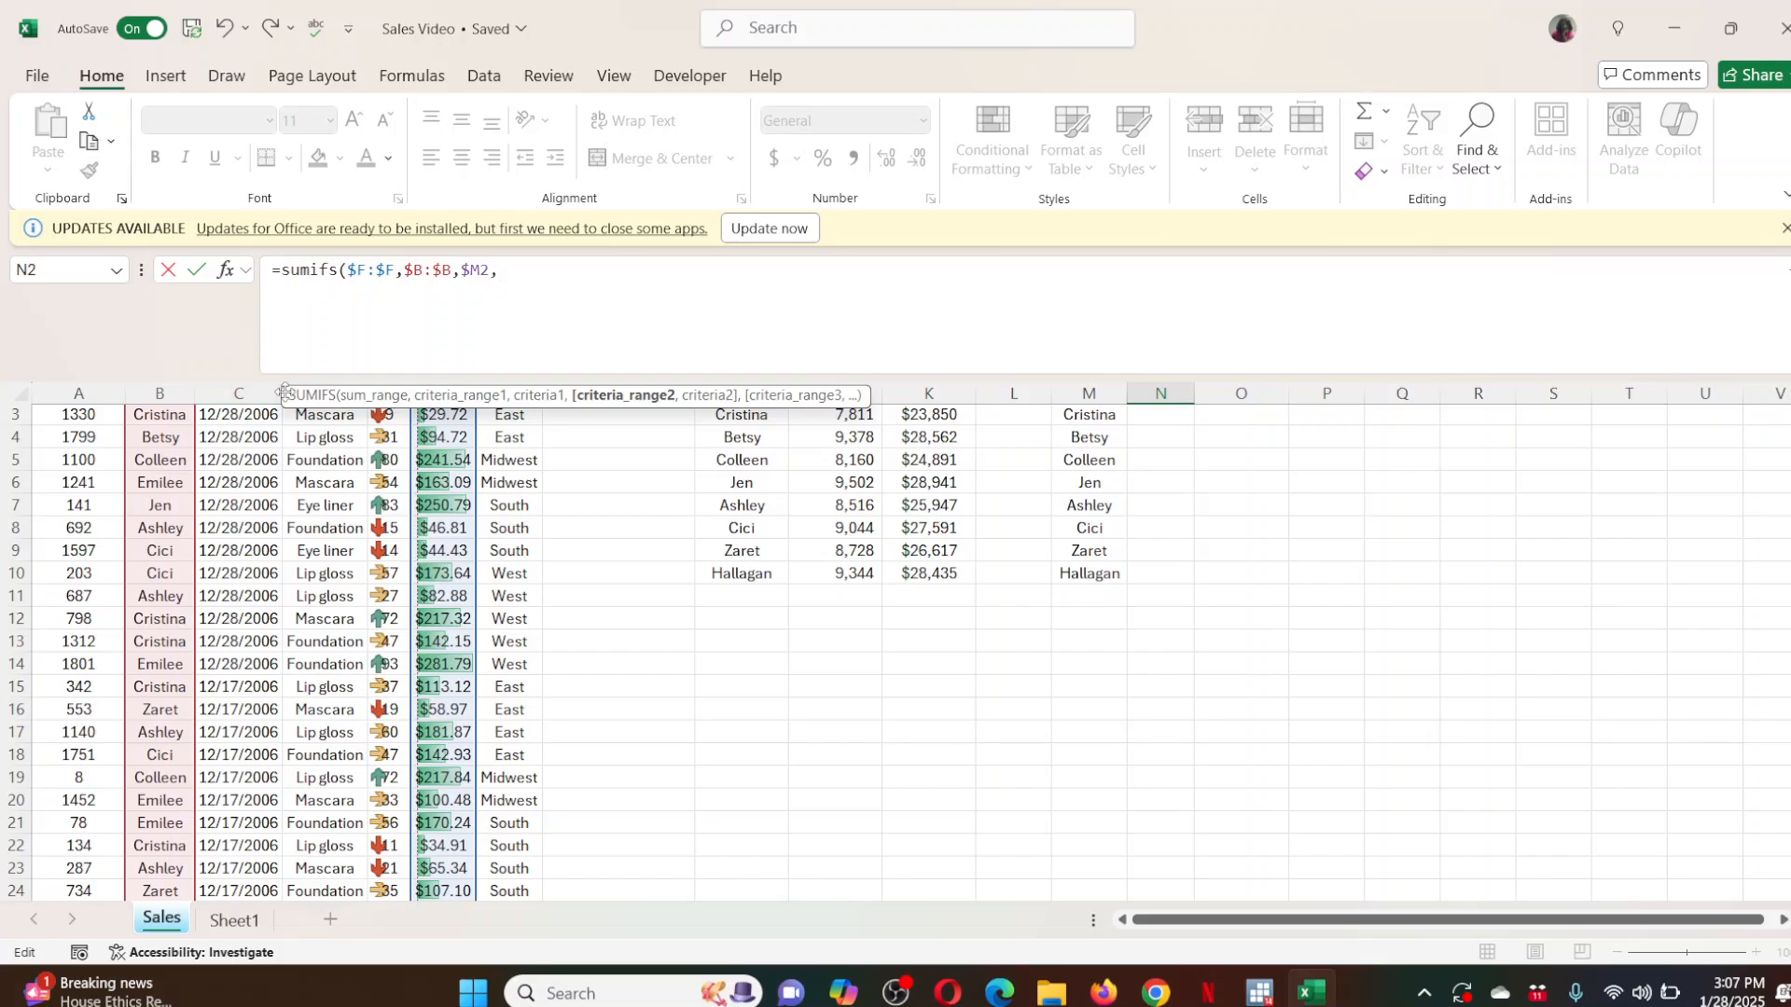
{"action": "left_click_drag", "start_coordinate": [285, 391], "coordinate": [300, 321]}
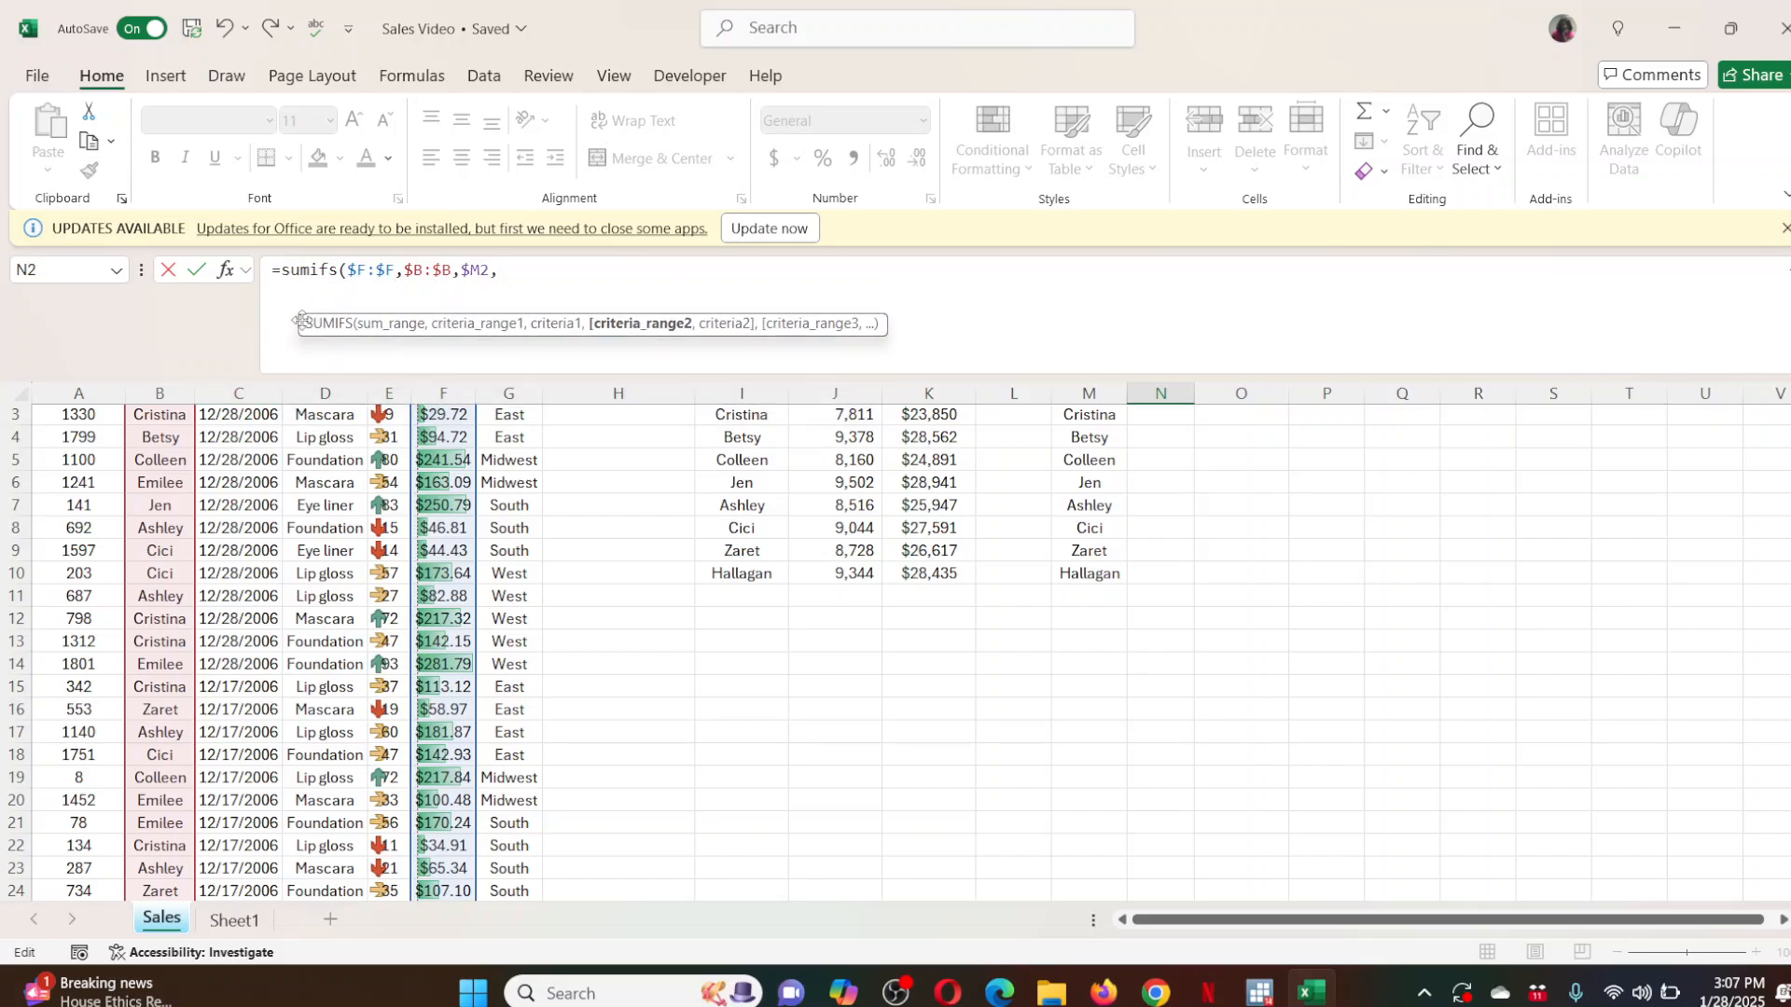
{"action": "left_click", "coordinate": [524, 390]}
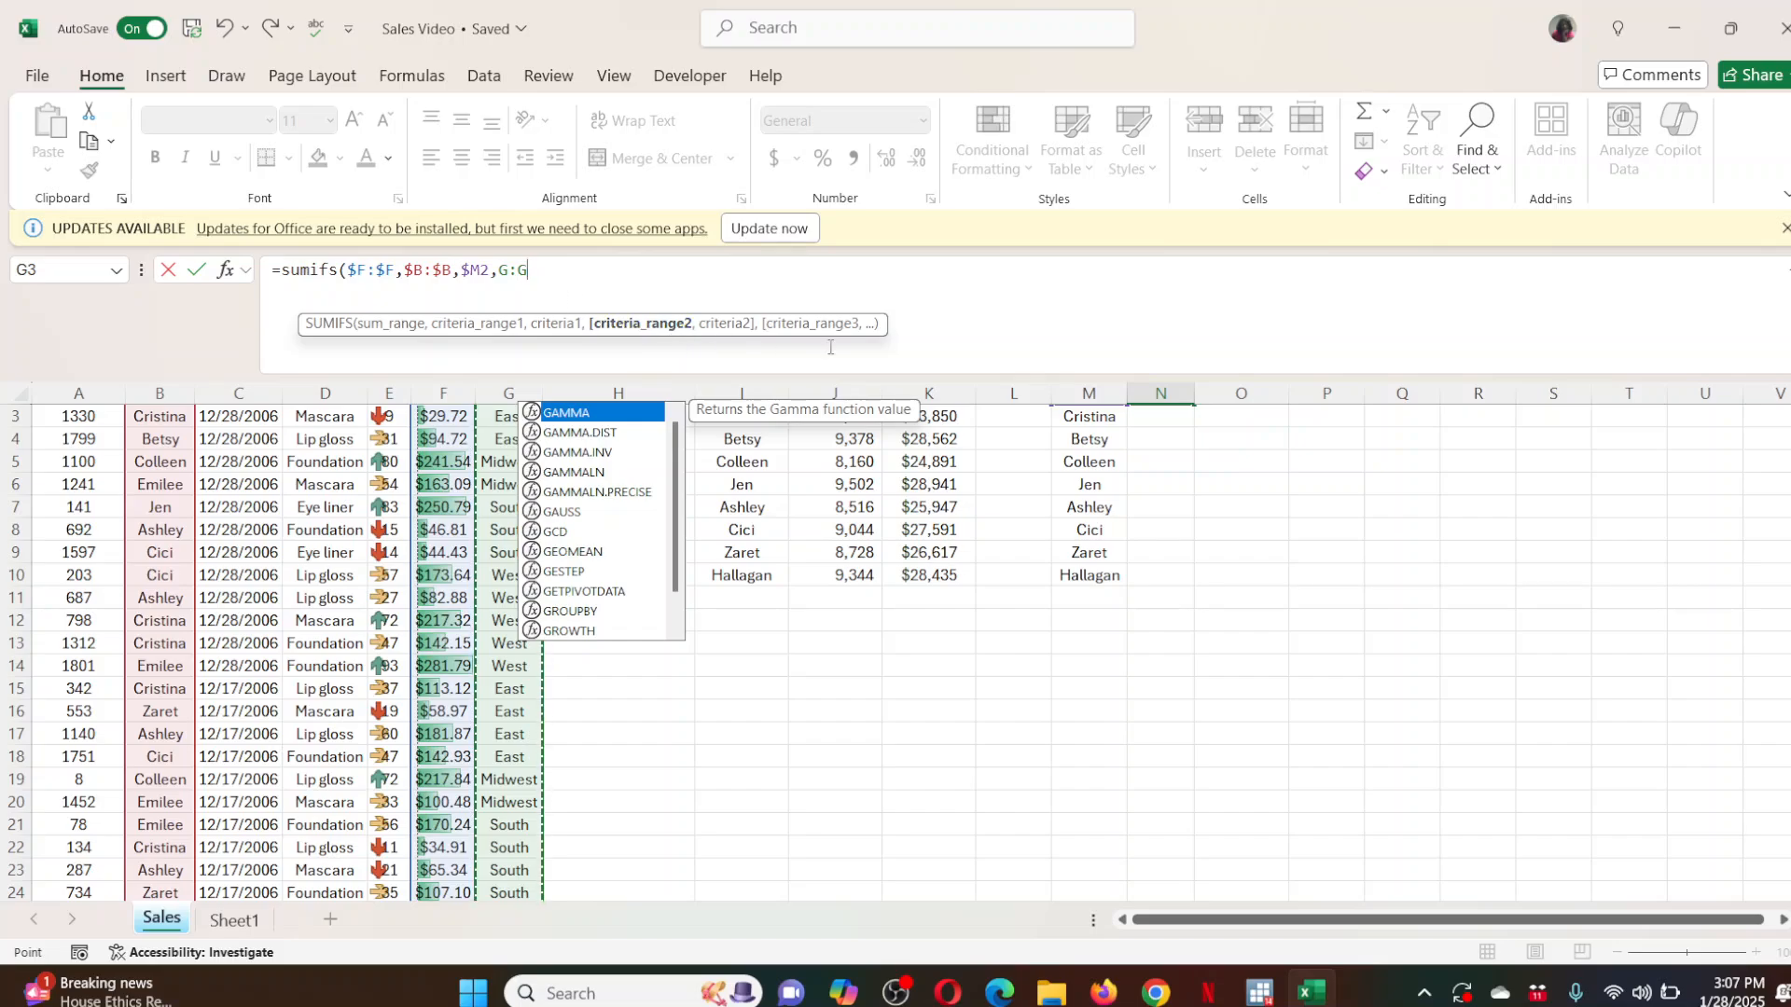
{"action": "key", "text": "F4"}
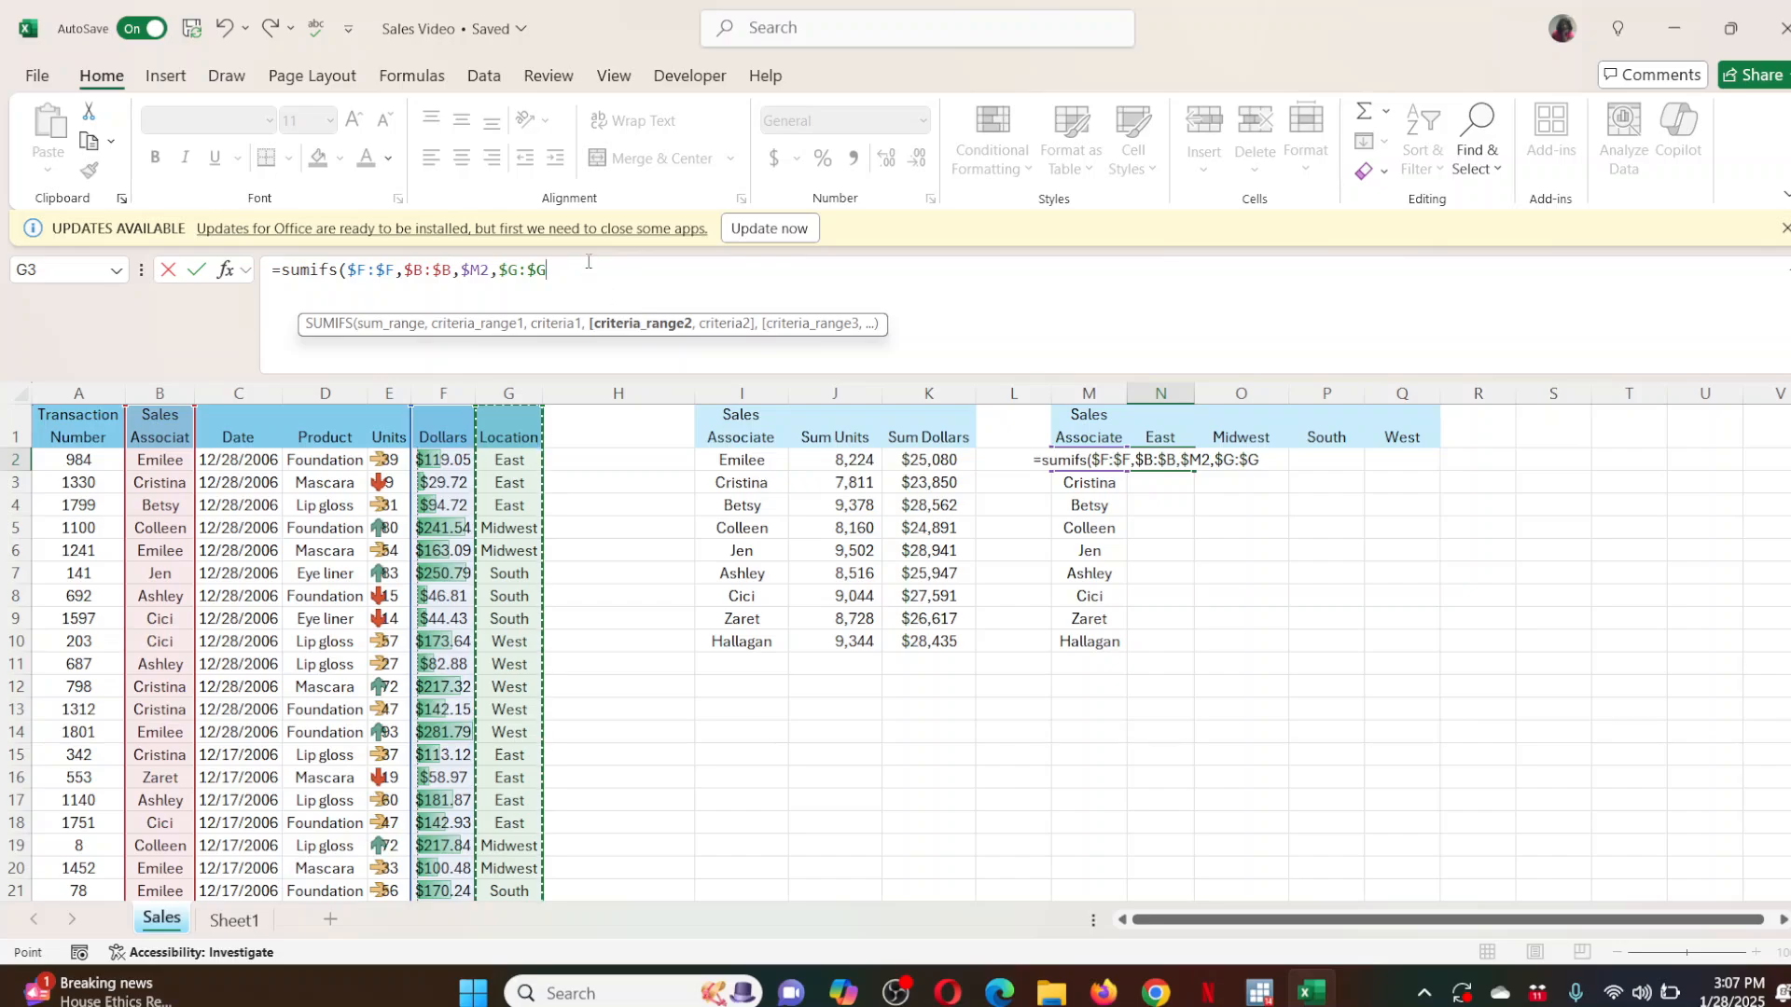
{"action": "type", "text": ","}
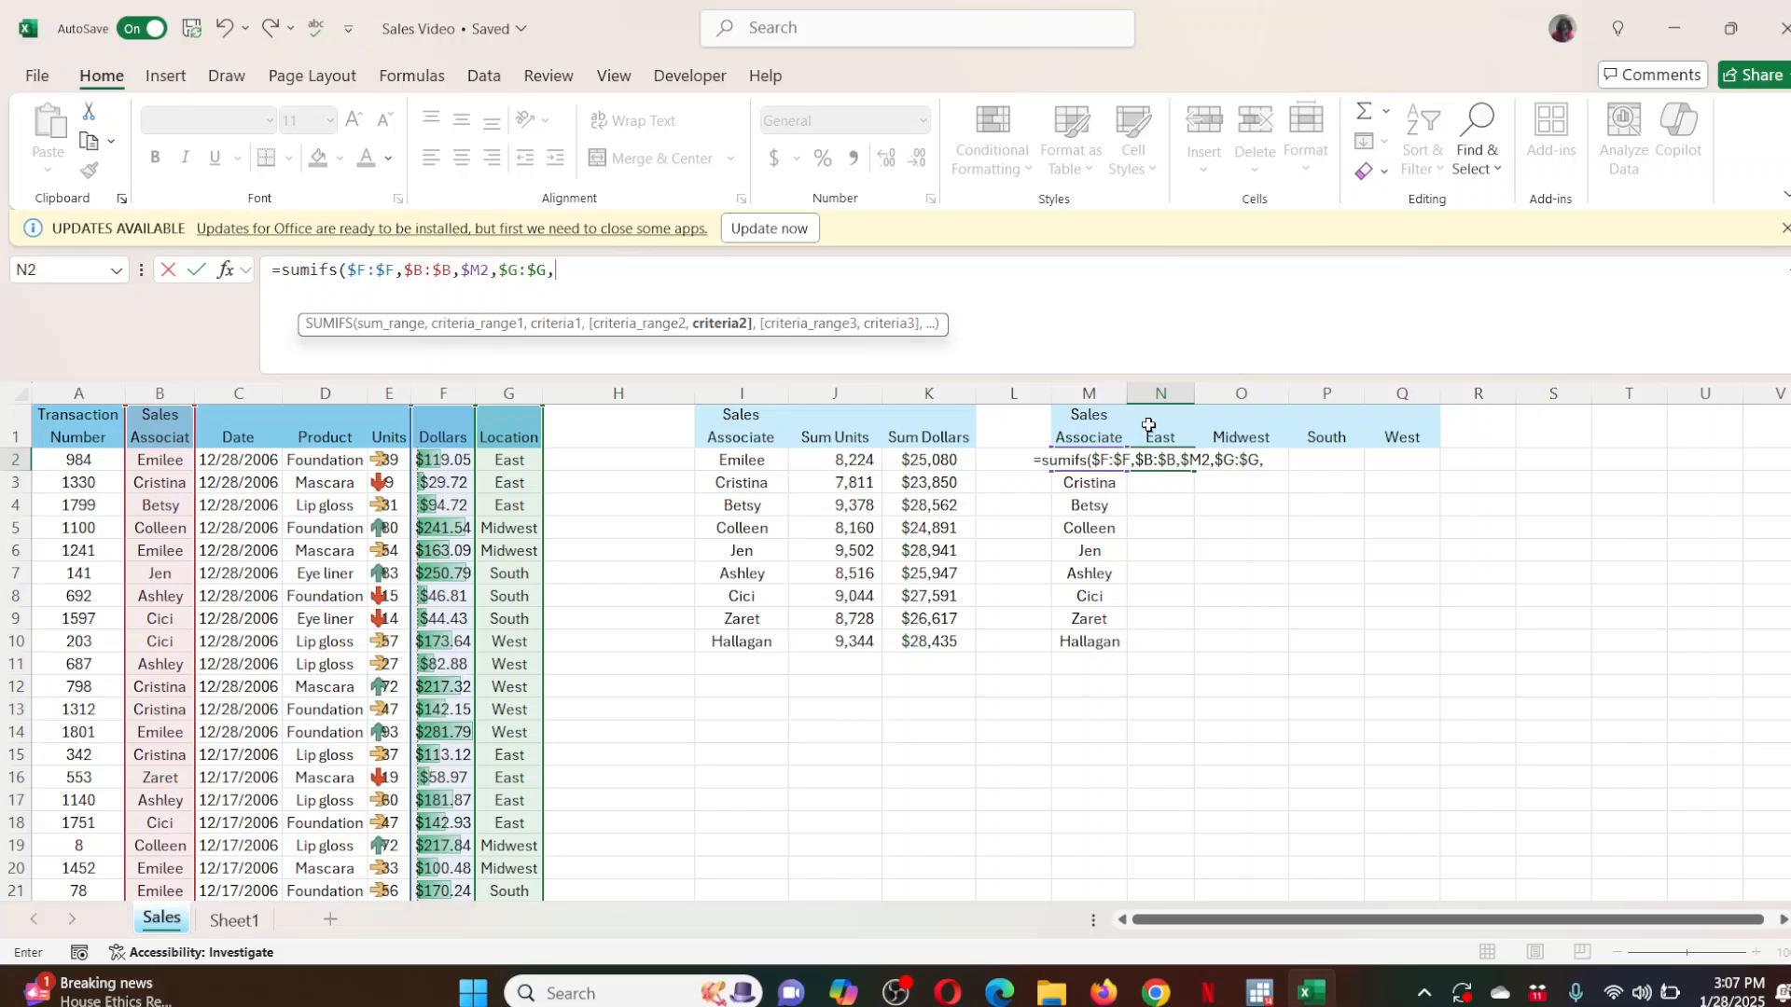
{"action": "left_click", "coordinate": [1149, 424]}
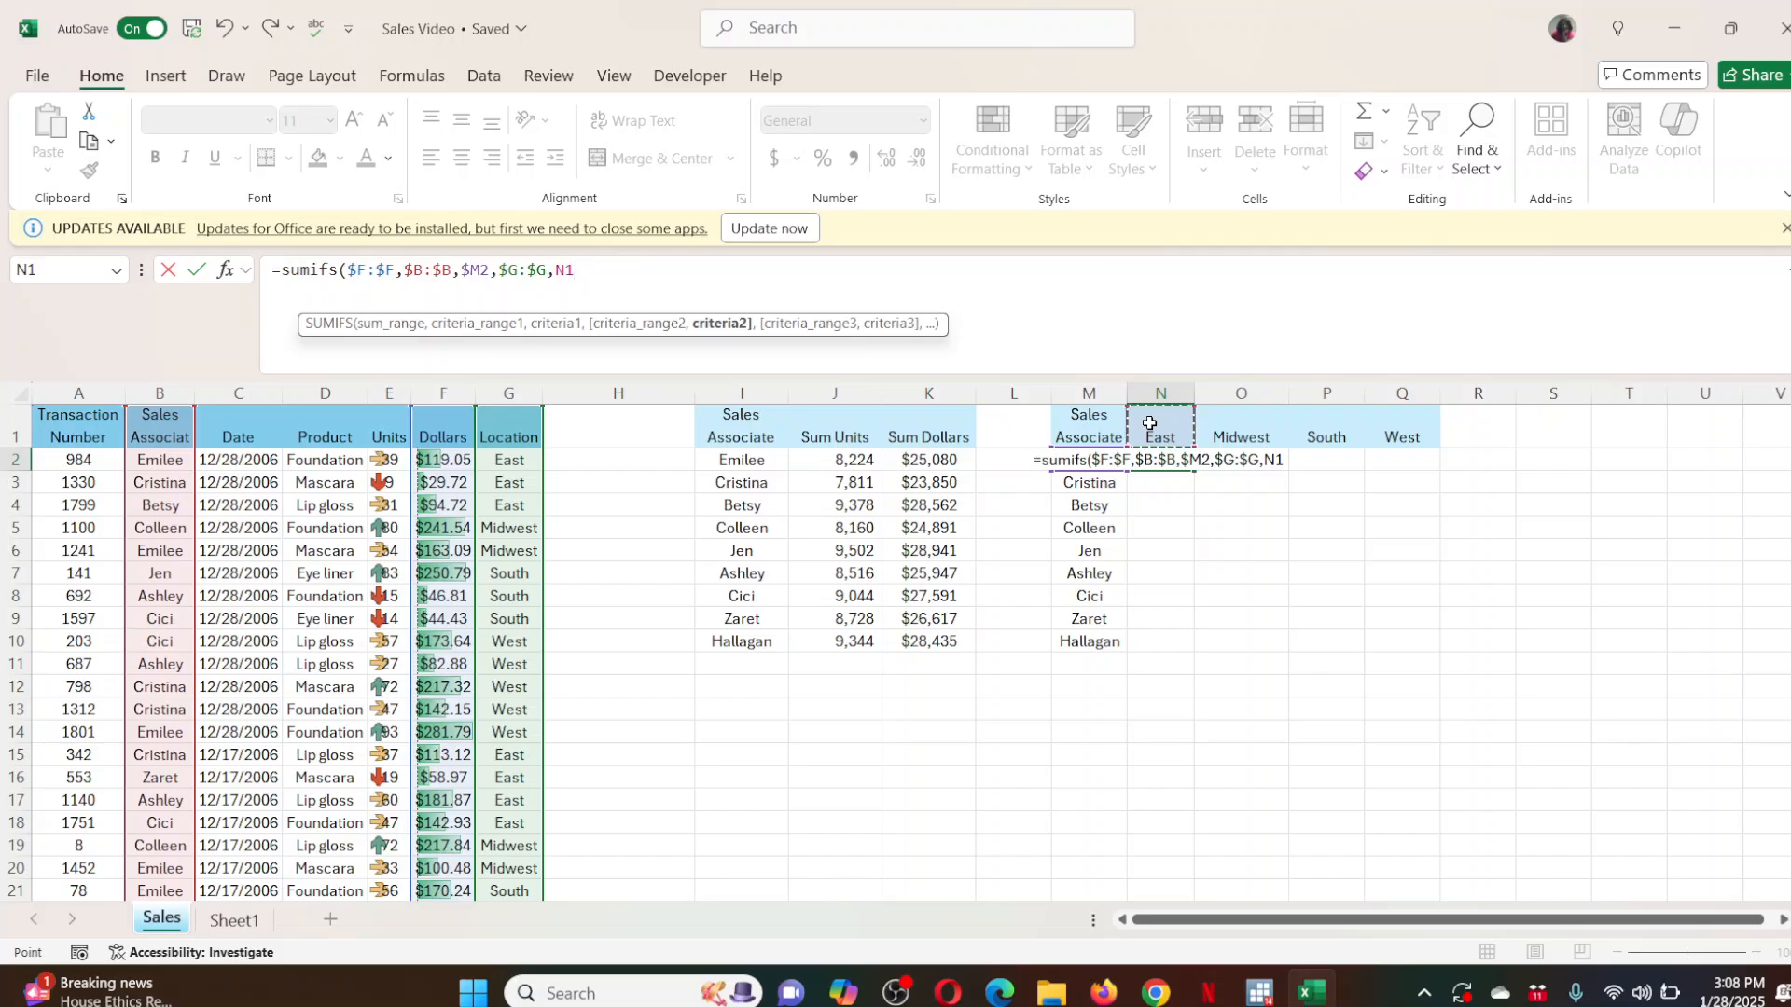
{"action": "key", "text": "F4"}
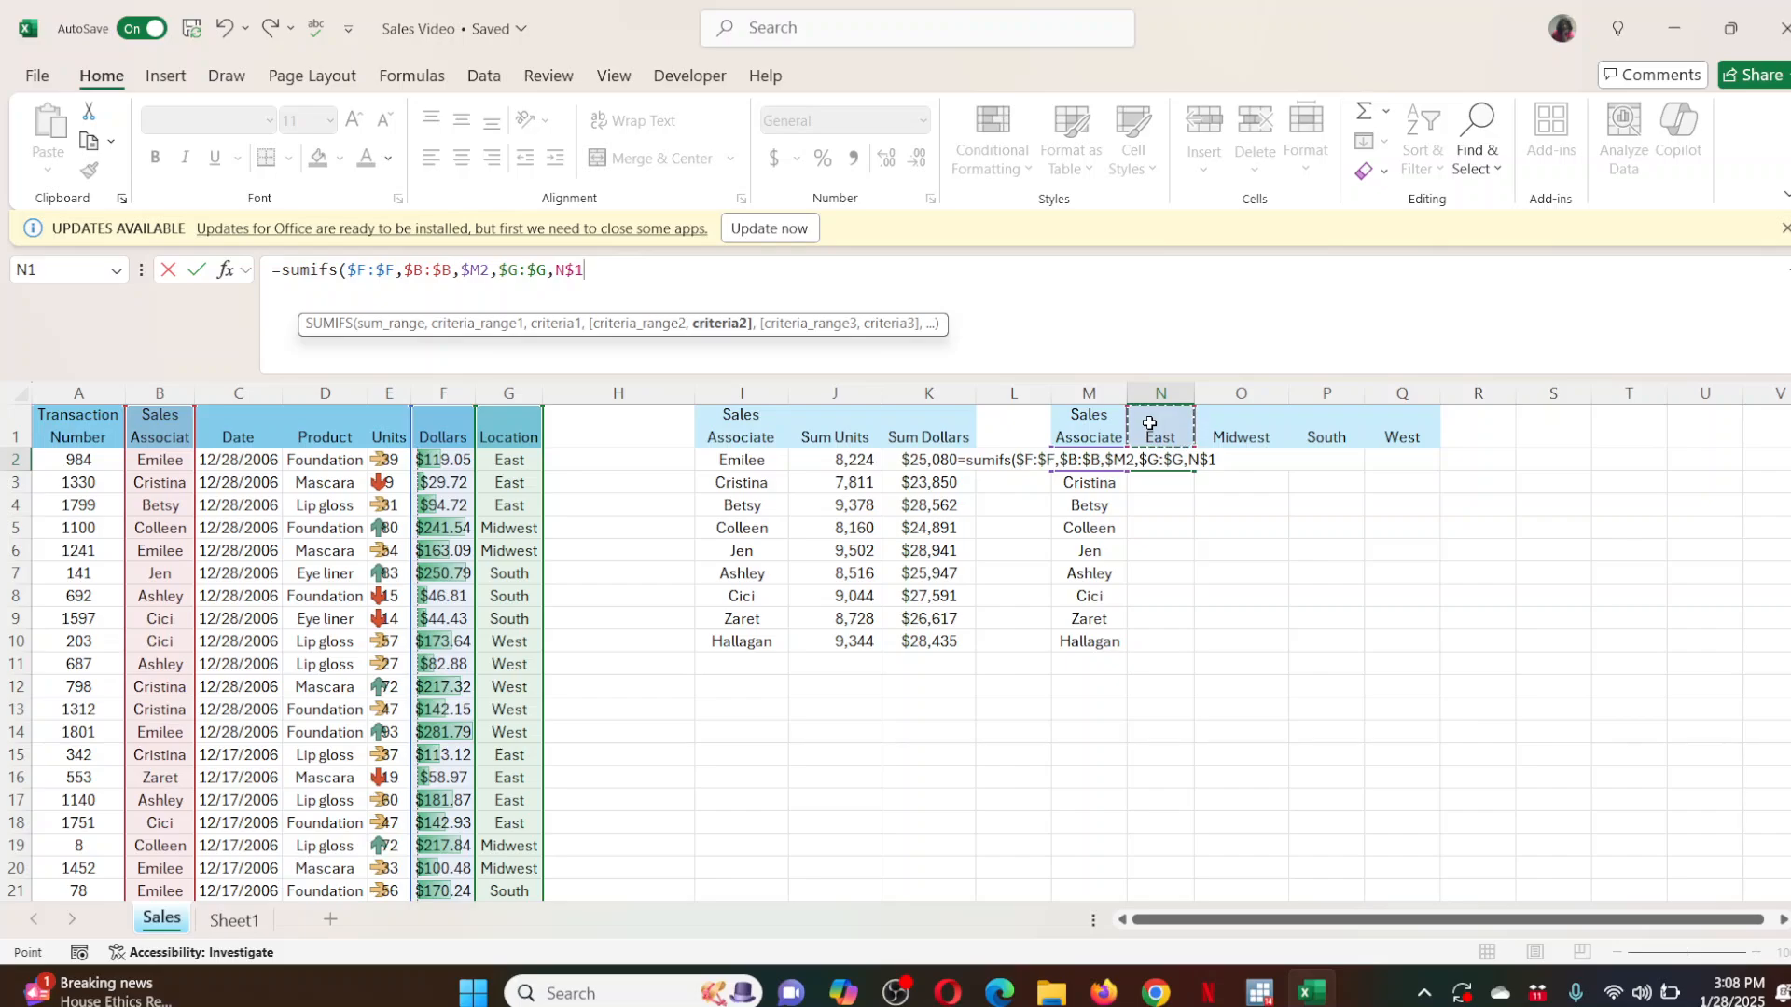
{"action": "key", "text": "ctrl+Return"}
{"action": "key", "text": "Return"}
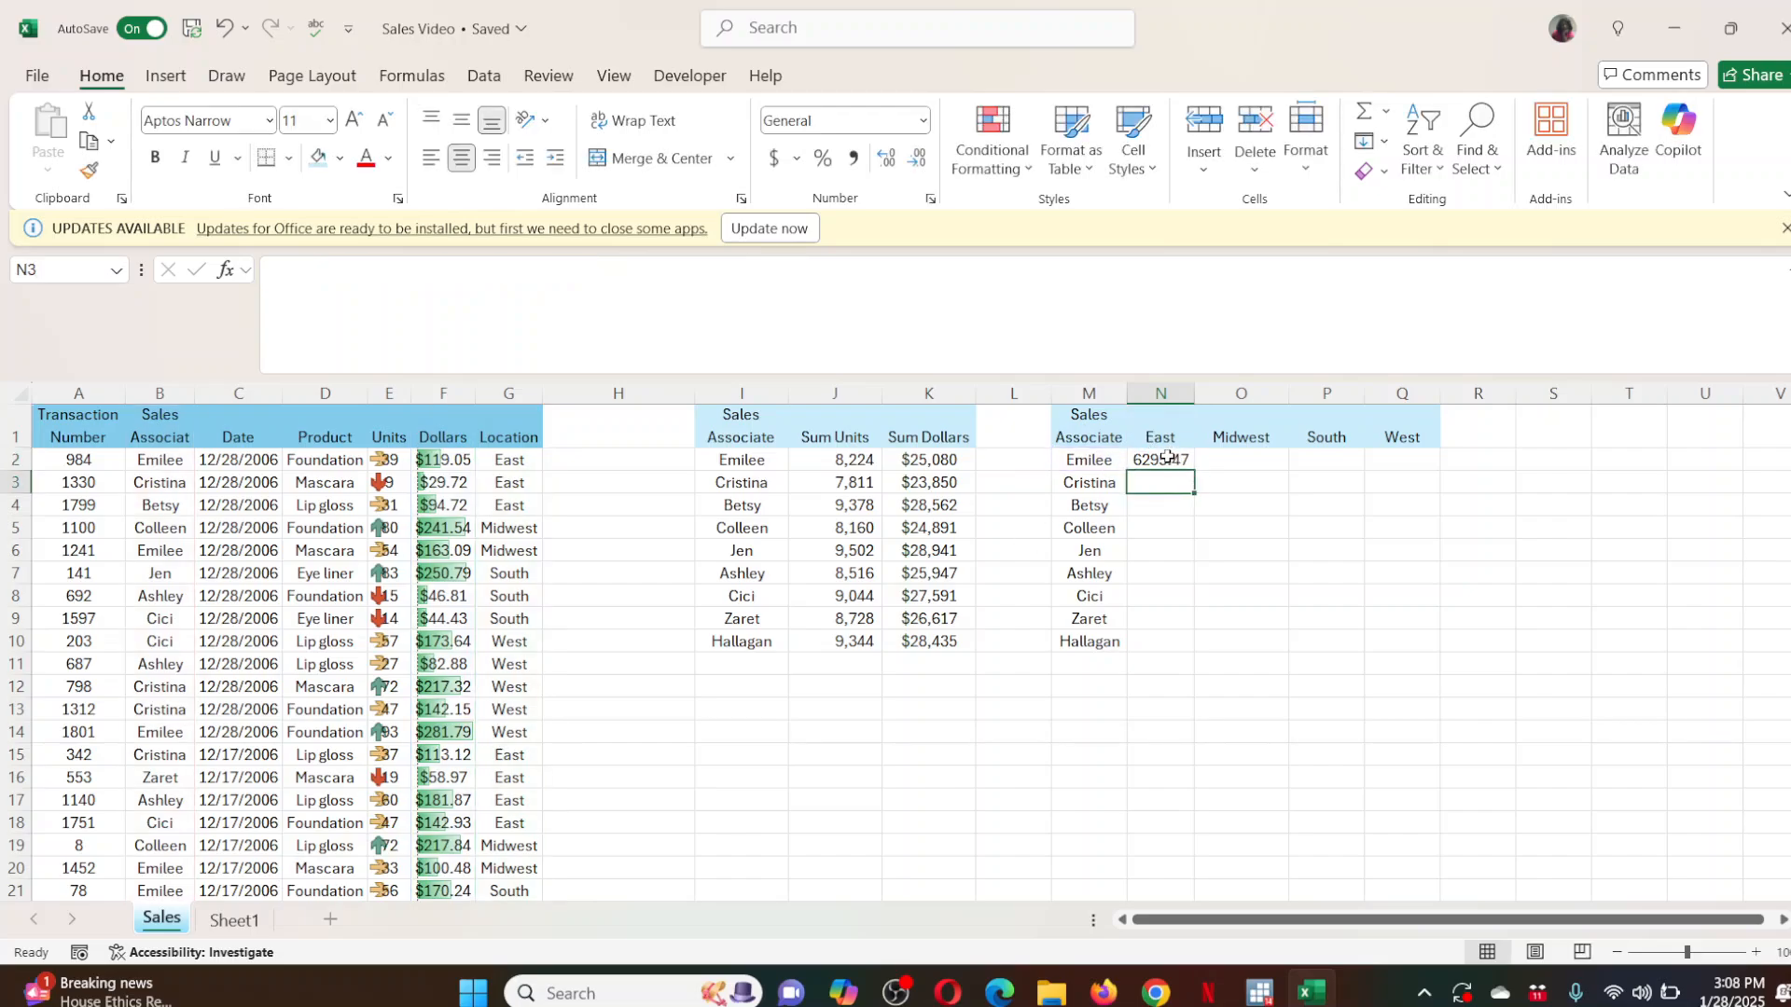
Check the SUMIFS formula in N2 and fill it across to the Midwest column in O2.
{"action": "double_click", "coordinate": [1165, 459]}
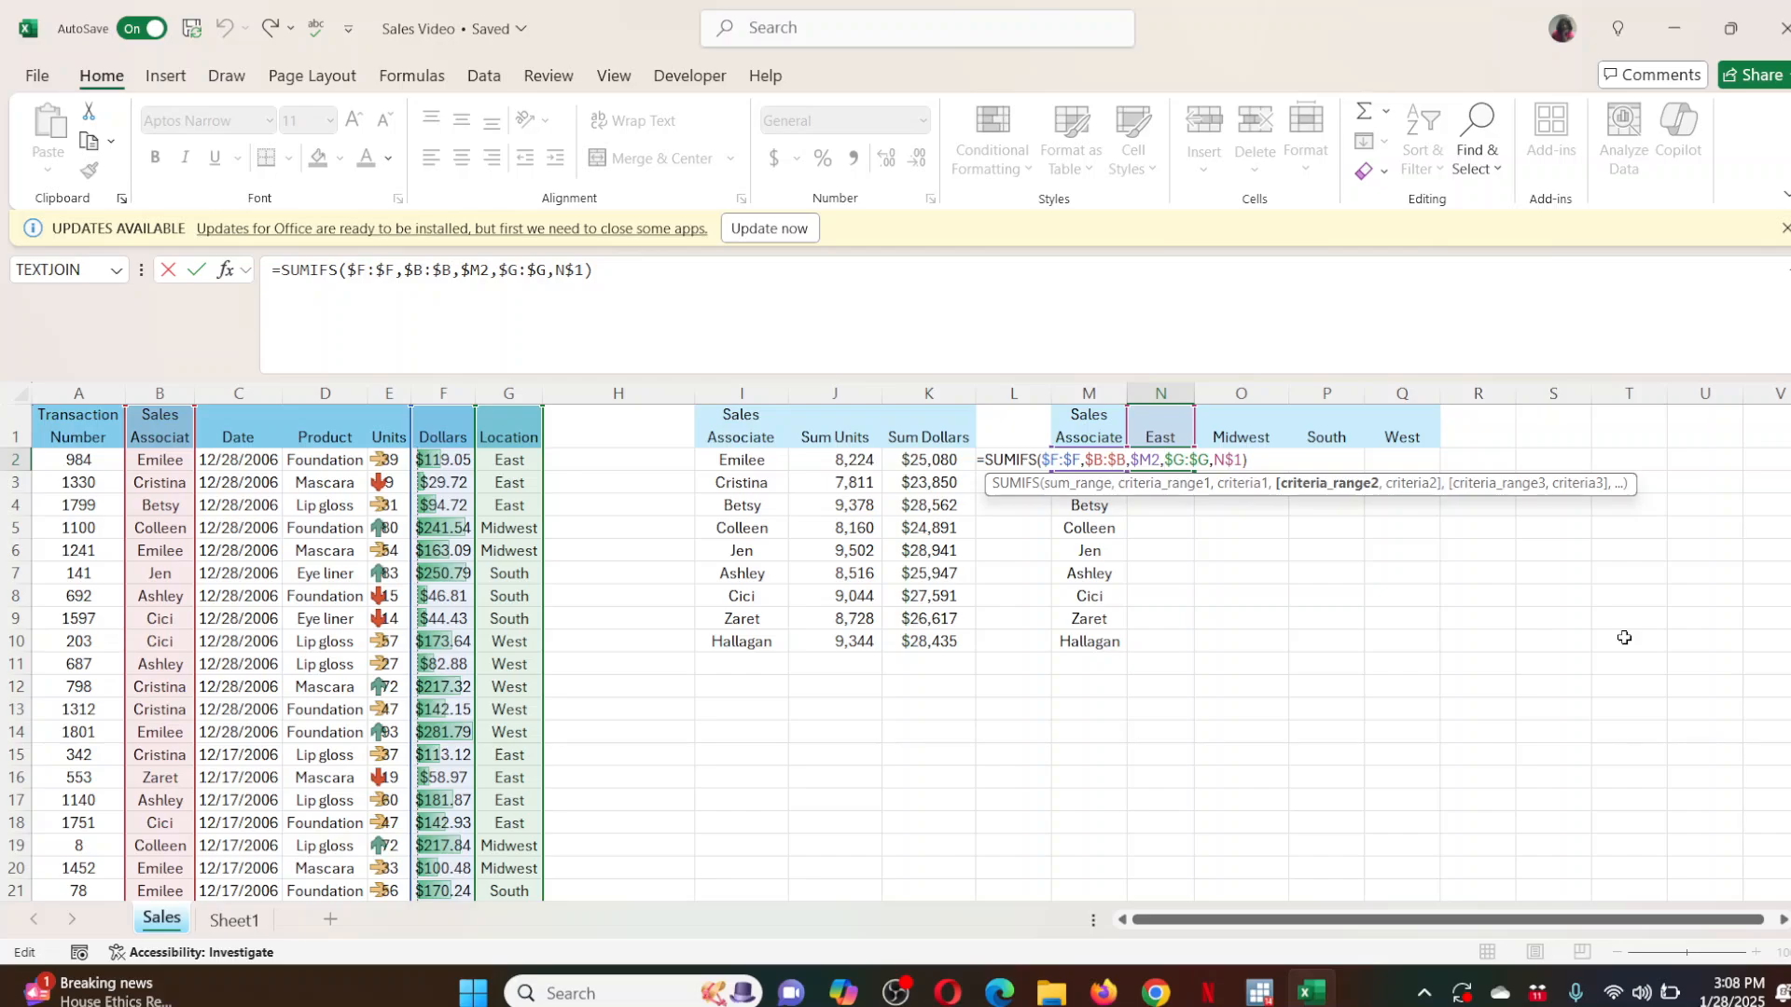
{"action": "key", "text": "Return"}
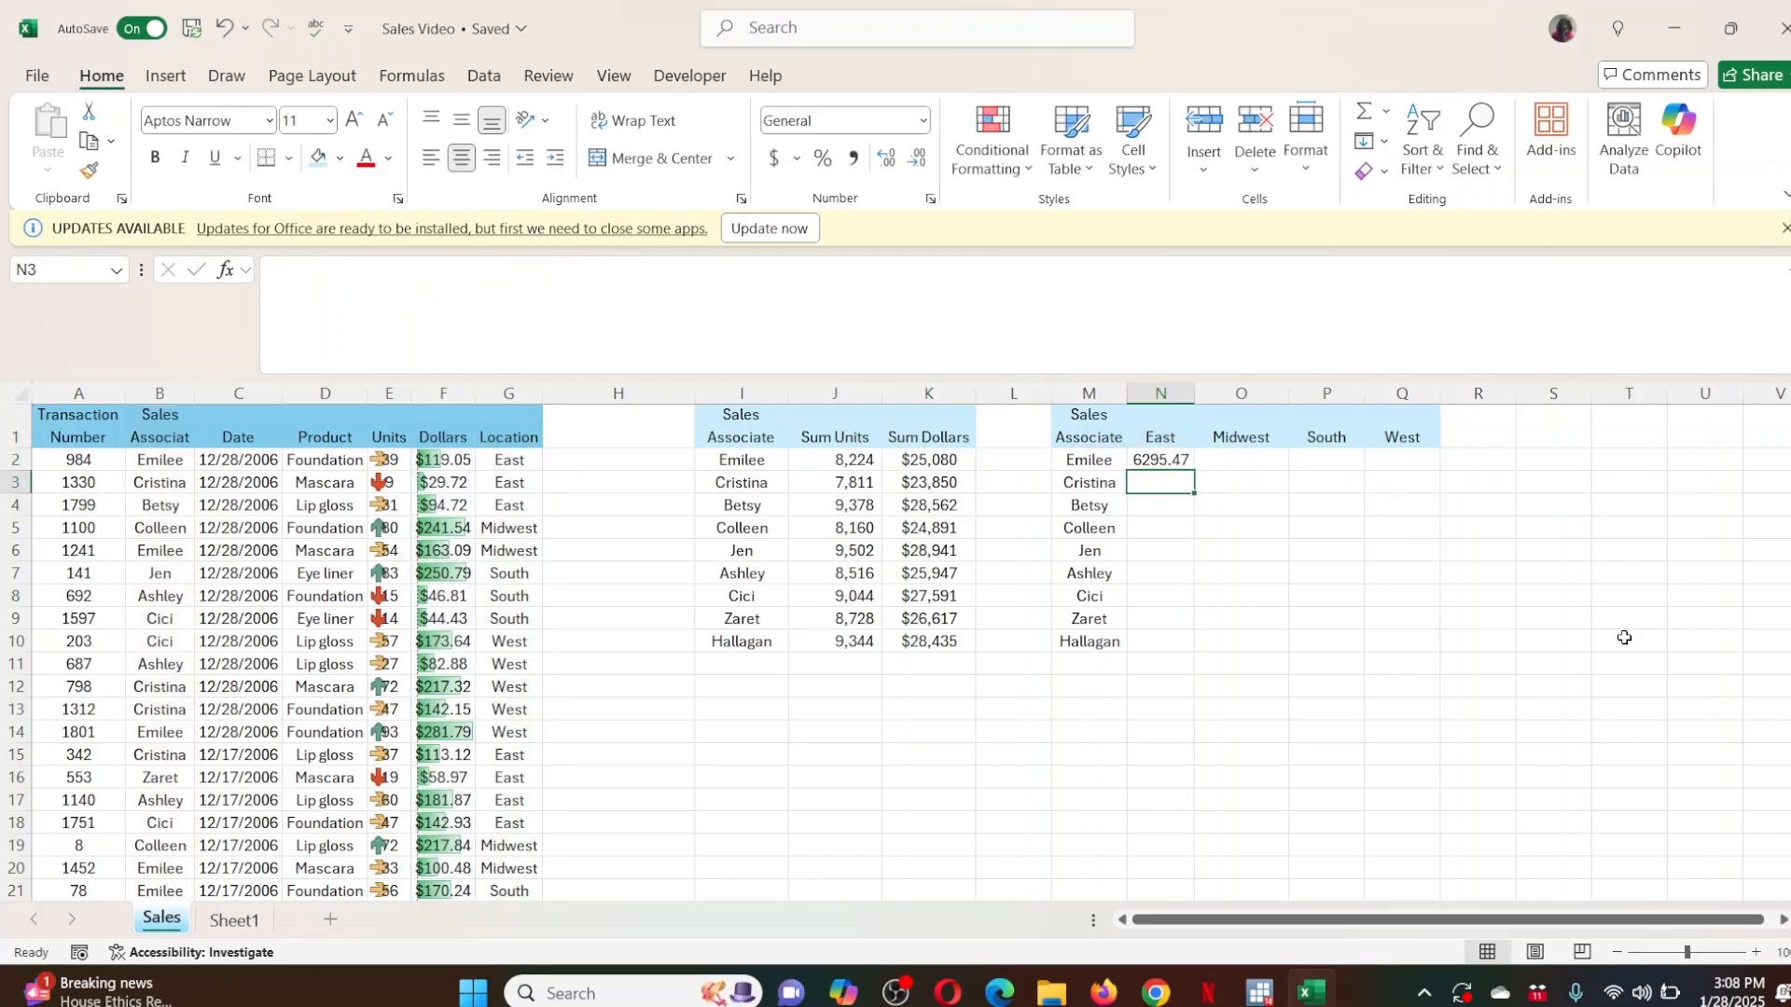
{"action": "left_click", "coordinate": [1157, 459]}
{"action": "left_click_drag", "start_coordinate": [1196, 471], "coordinate": [1231, 471]}
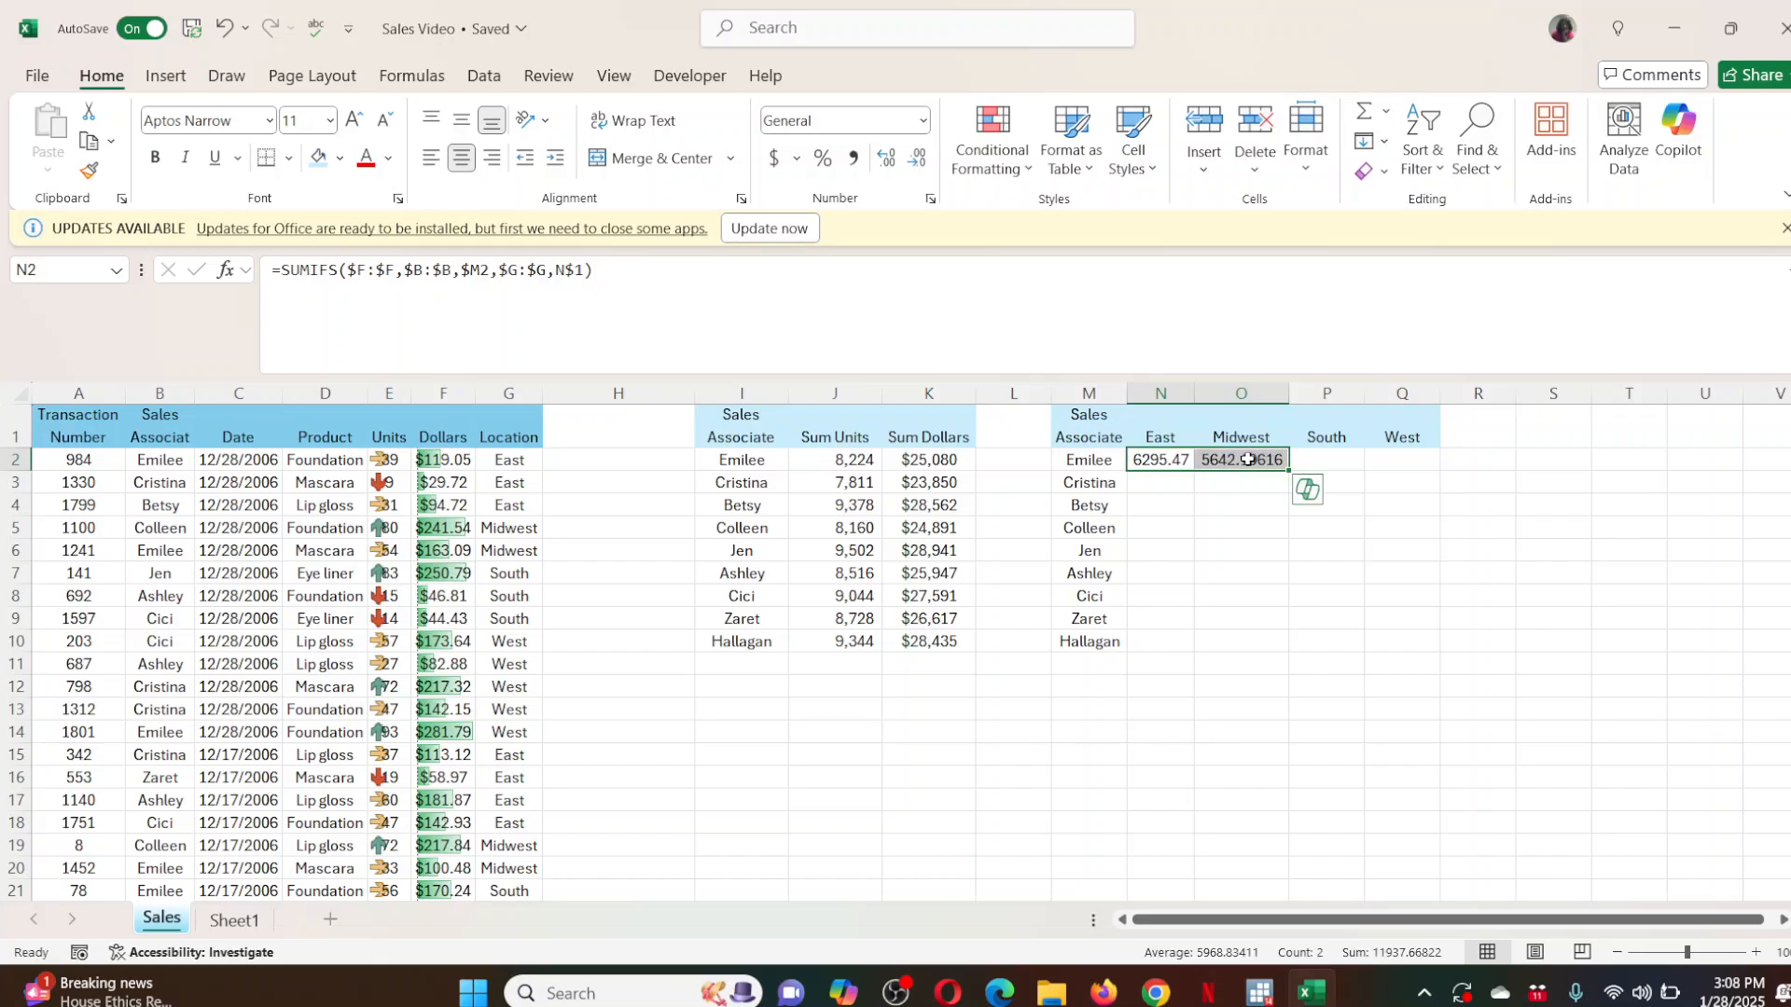
Check the SUMIFS formula in O2 and fill it across to the South and West columns through Q2.
{"action": "double_click", "coordinate": [1254, 460]}
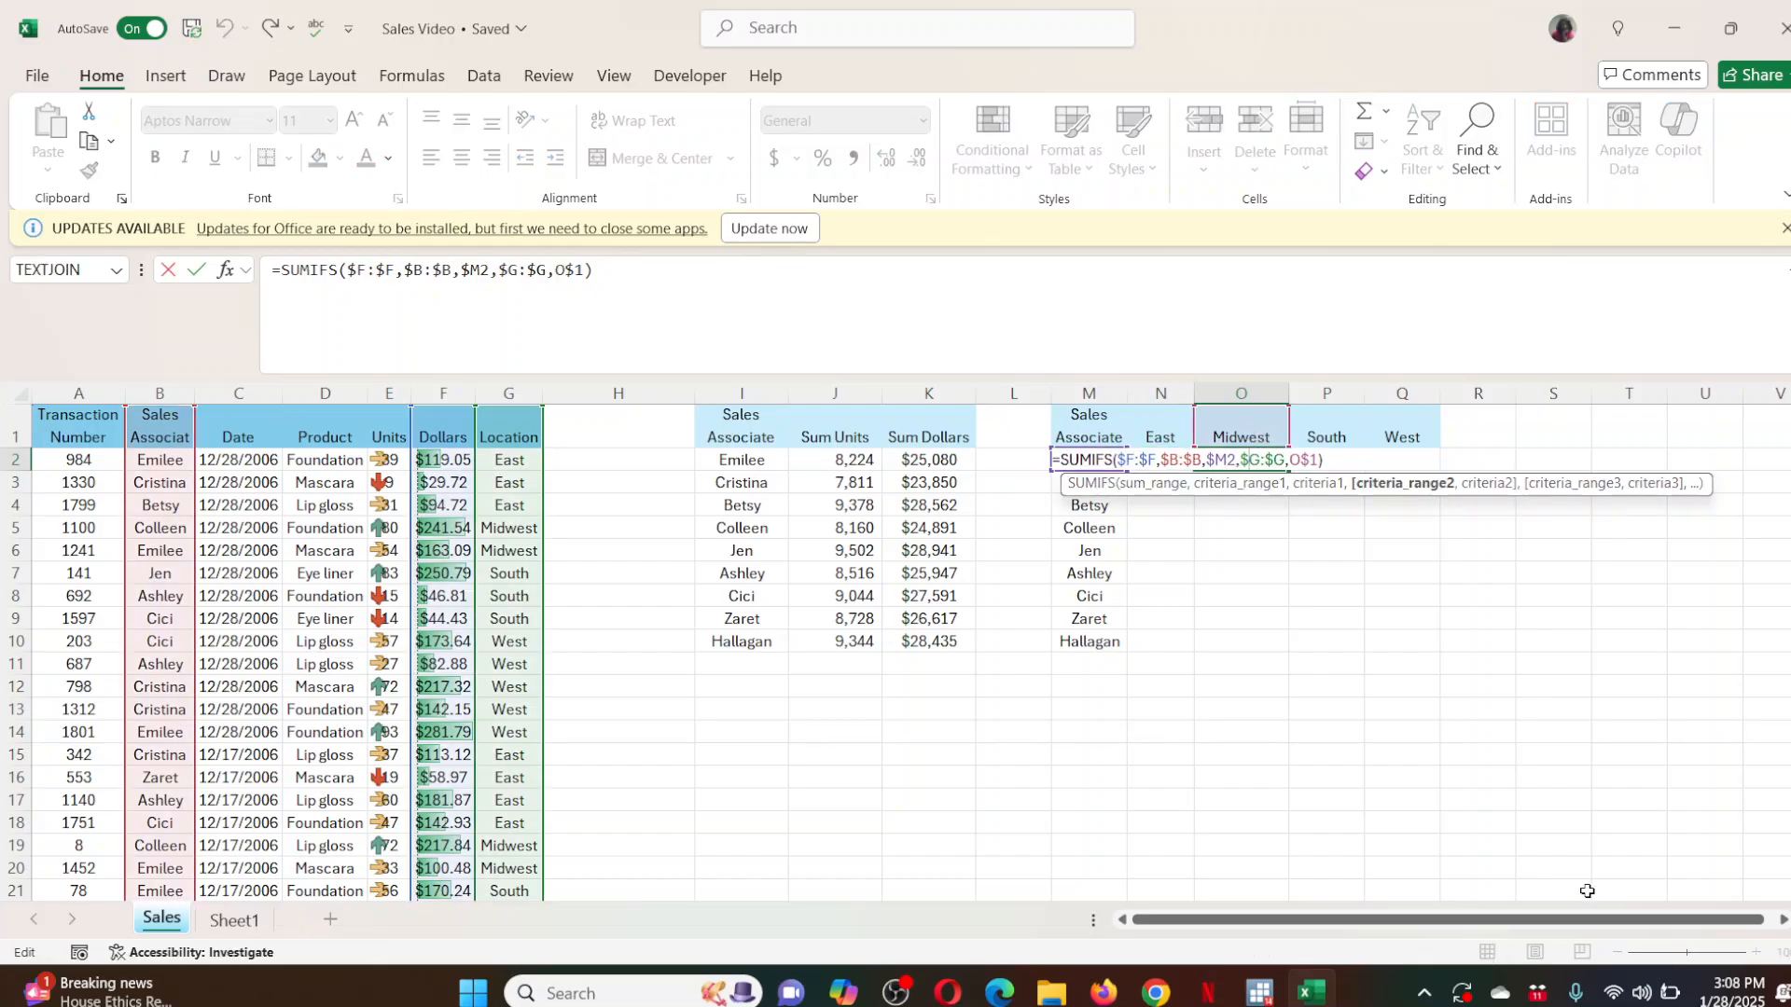
{"action": "key", "text": "Return"}
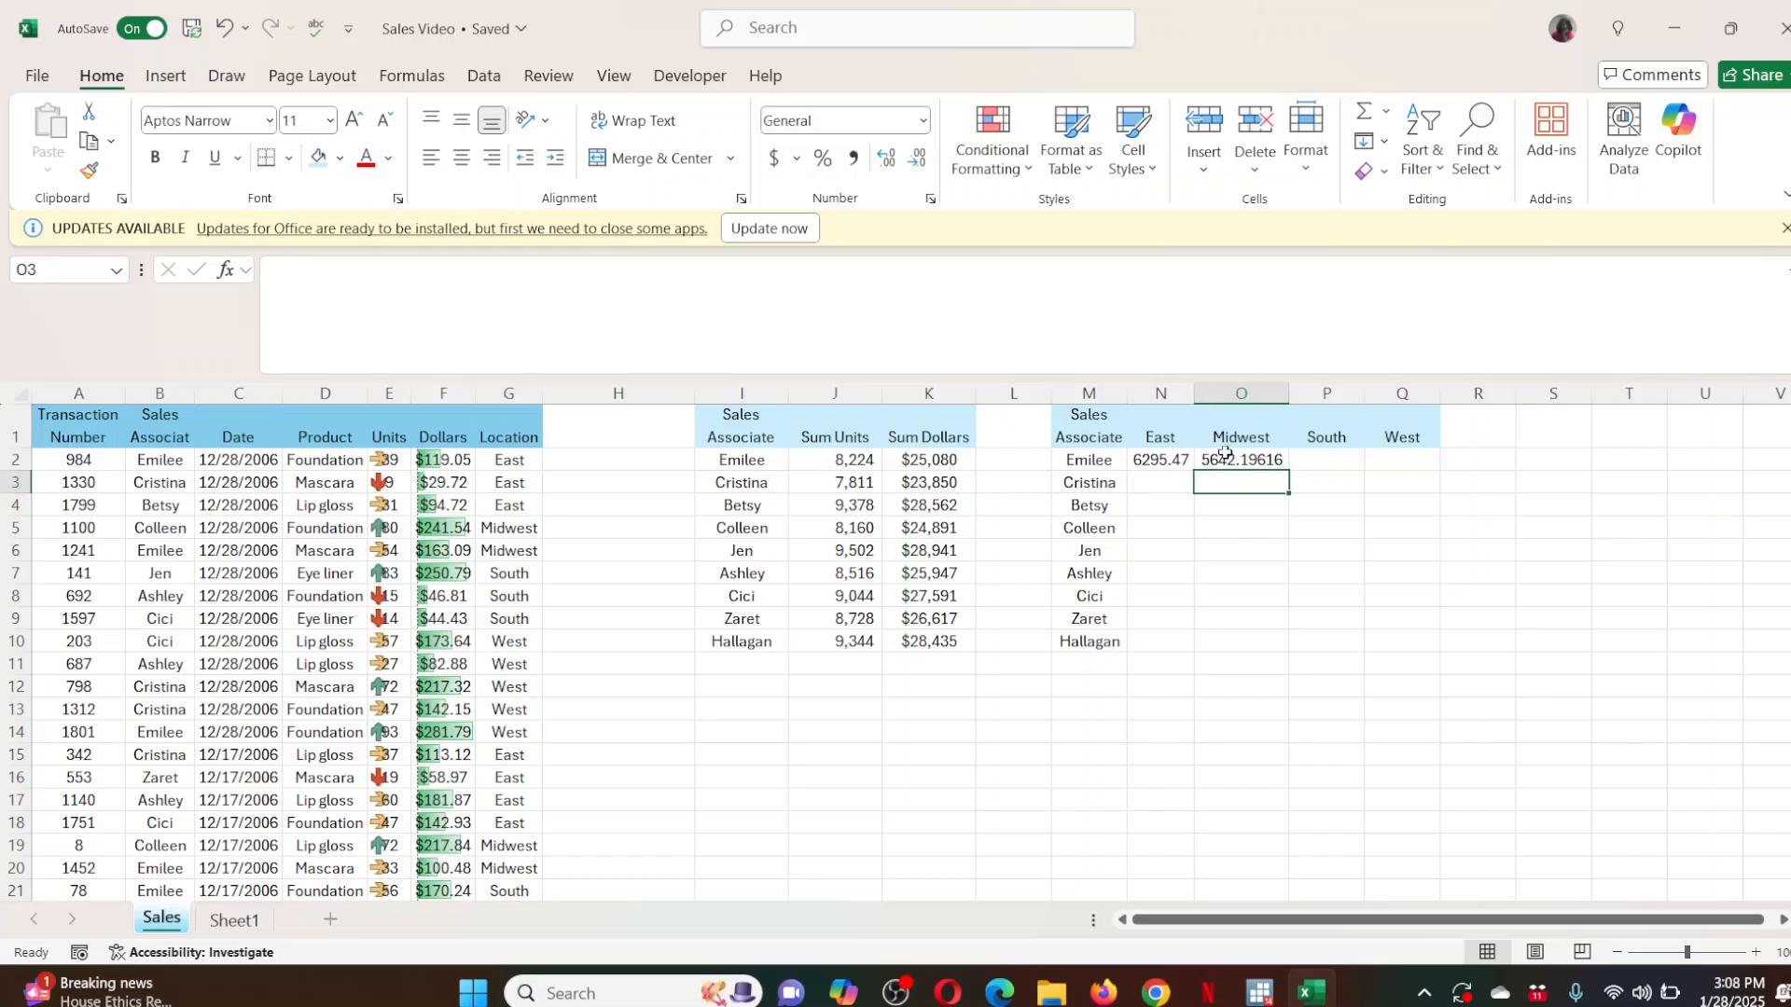
{"action": "left_click", "coordinate": [1225, 454]}
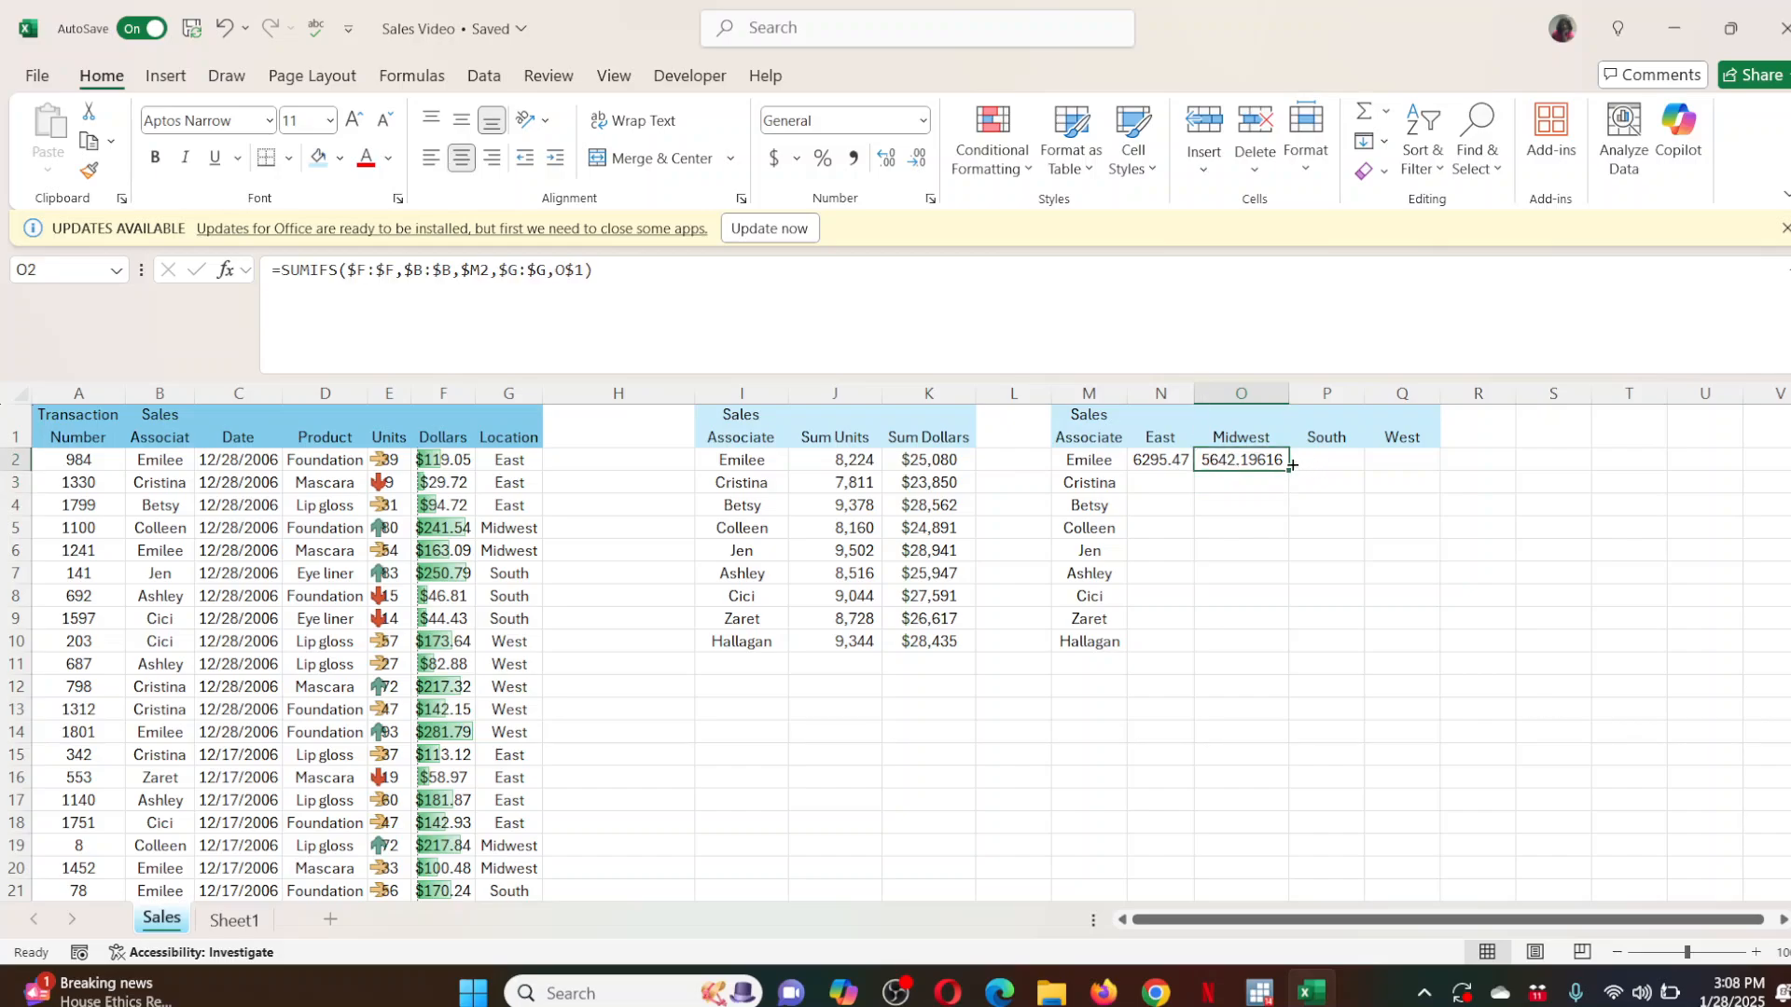
{"action": "left_click_drag", "start_coordinate": [1287, 469], "coordinate": [1418, 466]}
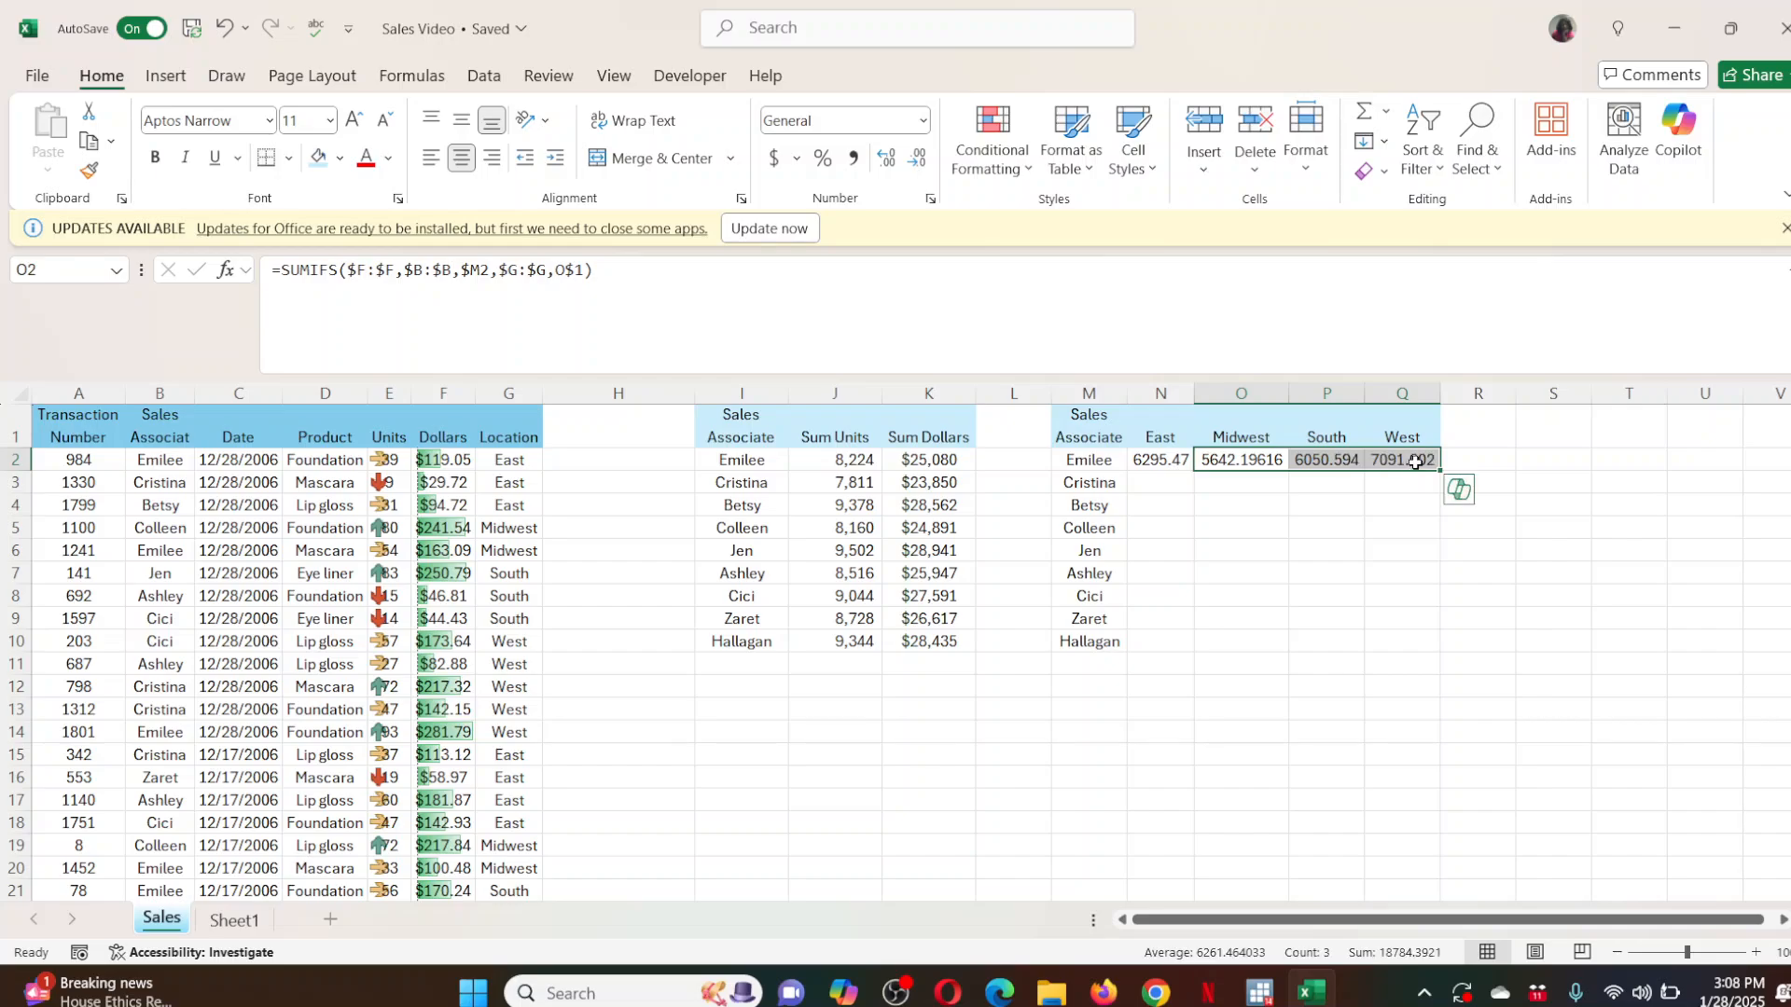
Check the West formula in Q2 and fill the N2:Q2 formulas down to row 10 for all associates.
{"action": "left_click", "coordinate": [1415, 460]}
{"action": "double_click", "coordinate": [1415, 461]}
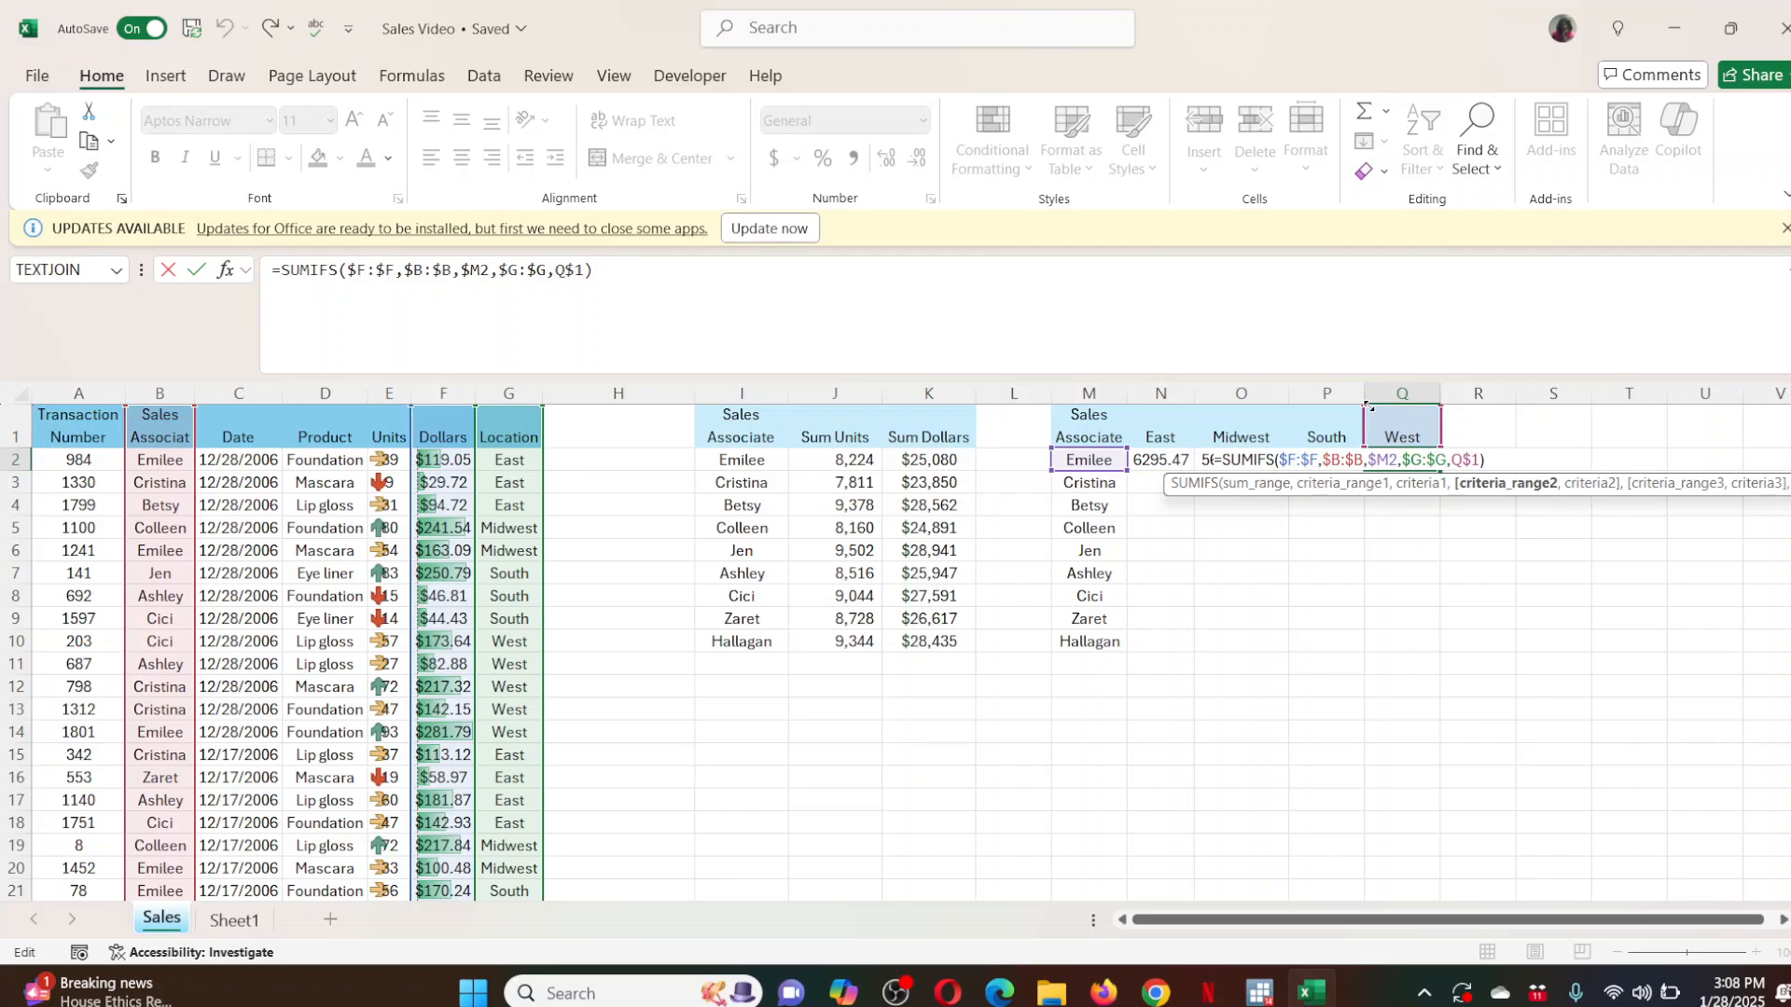
{"action": "key", "text": "Return"}
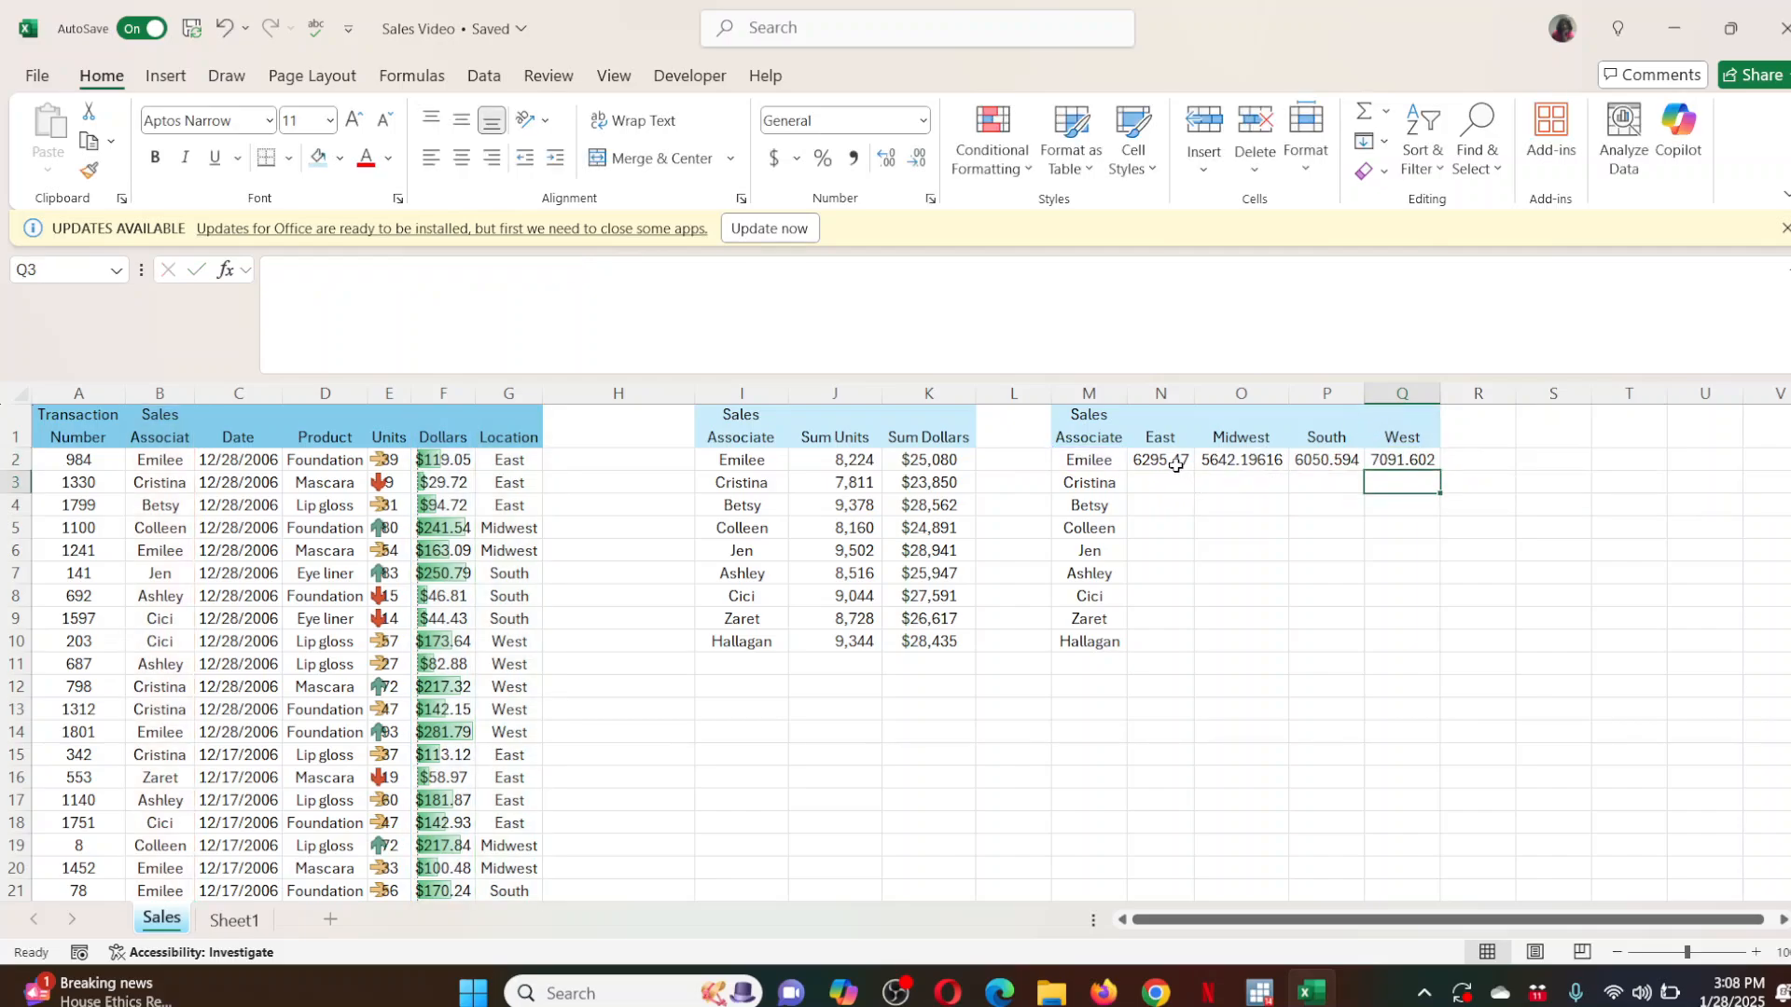
{"action": "left_click_drag", "start_coordinate": [1176, 463], "coordinate": [1419, 651]}
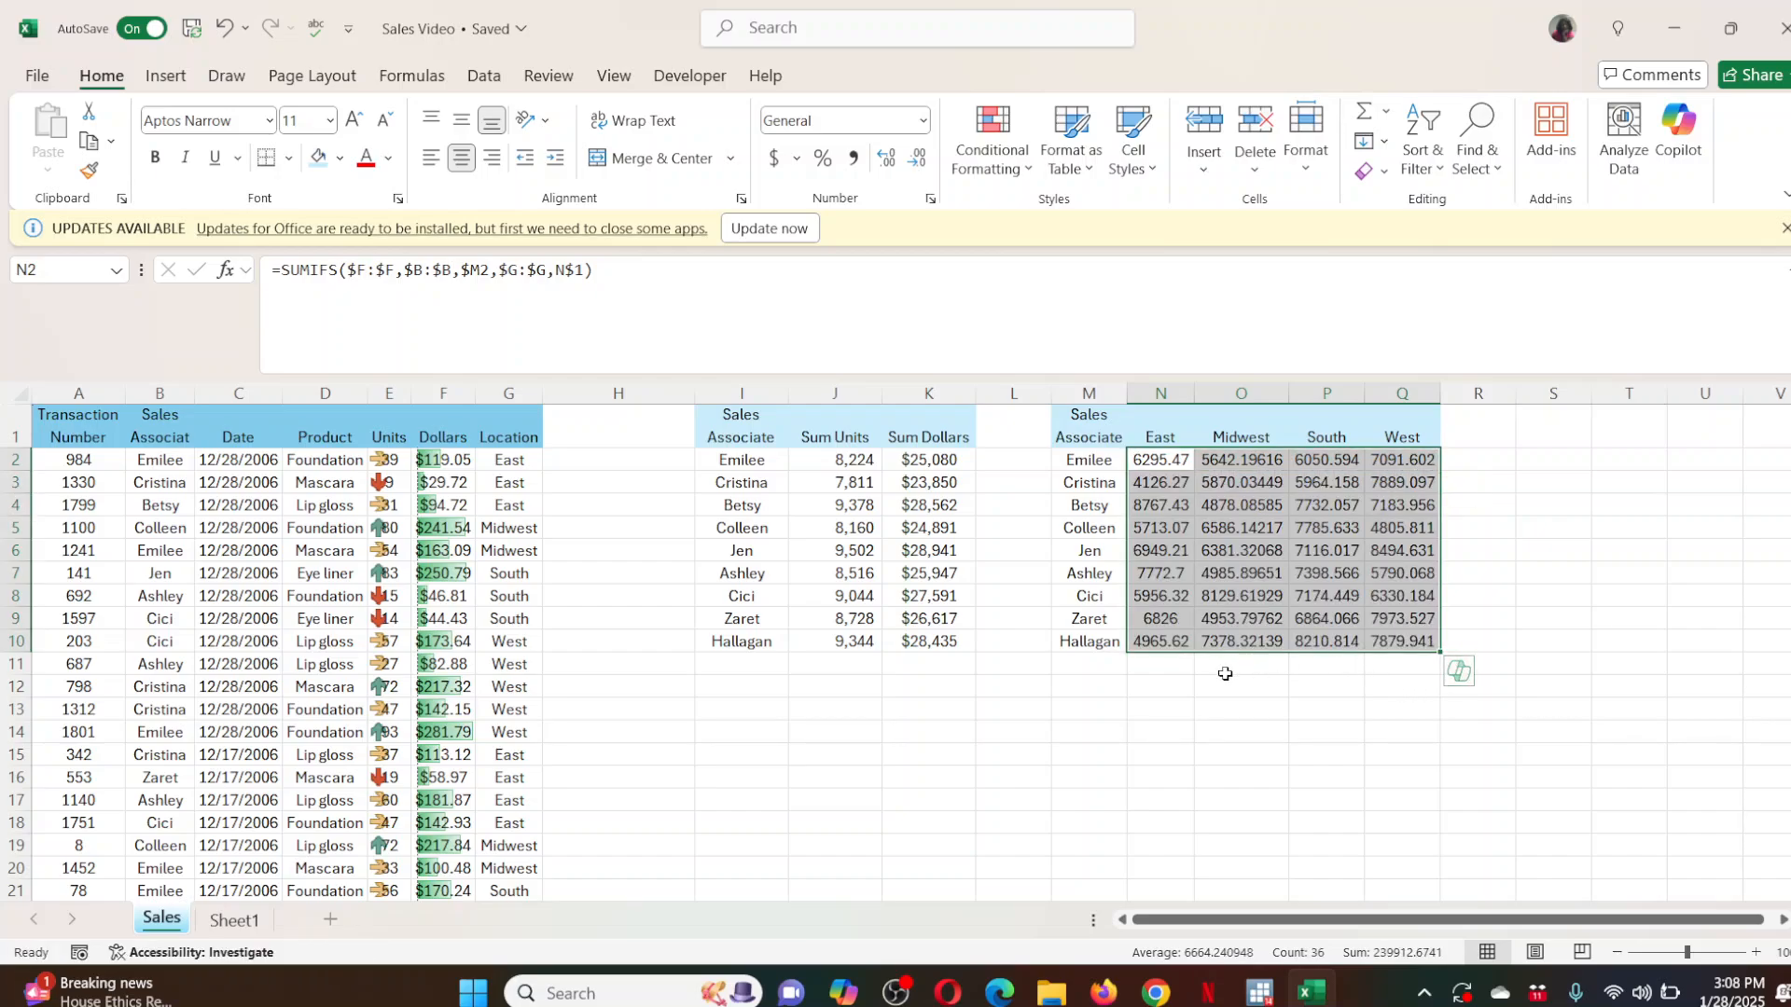
Check the cell references of the filled SUMIFS formulas in N10 and Q10.
{"action": "double_click", "coordinate": [1168, 640]}
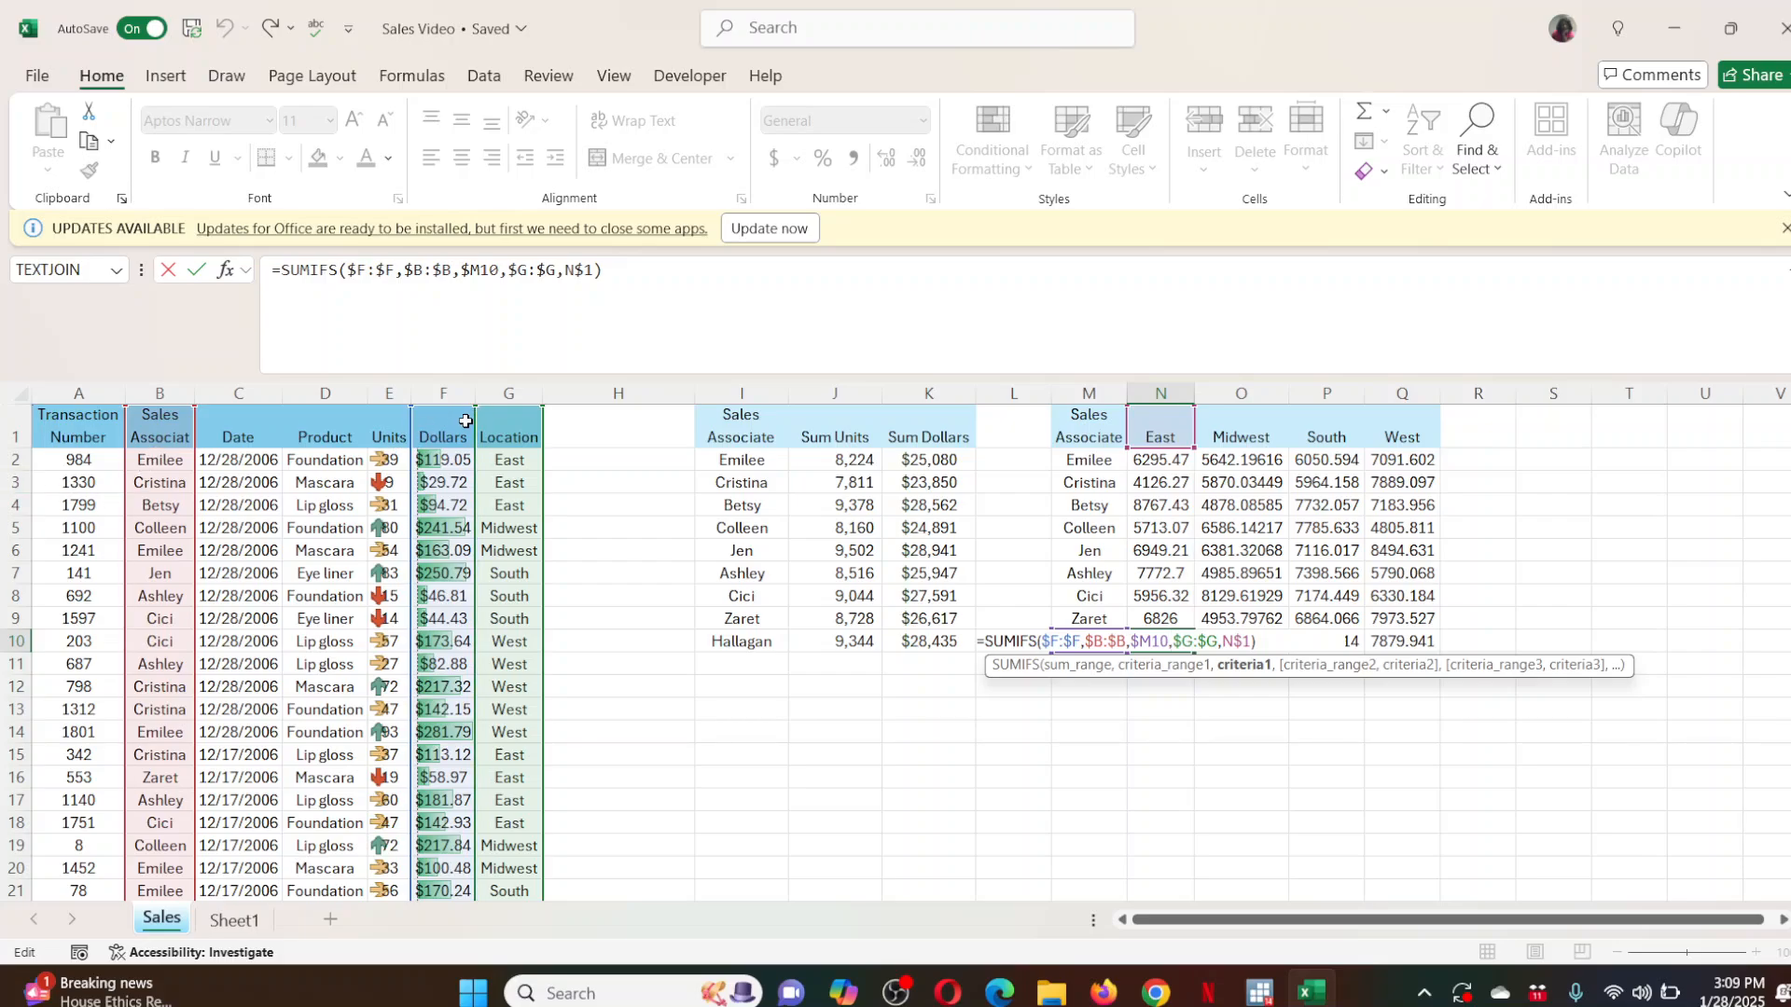
{"action": "key", "text": "Return"}
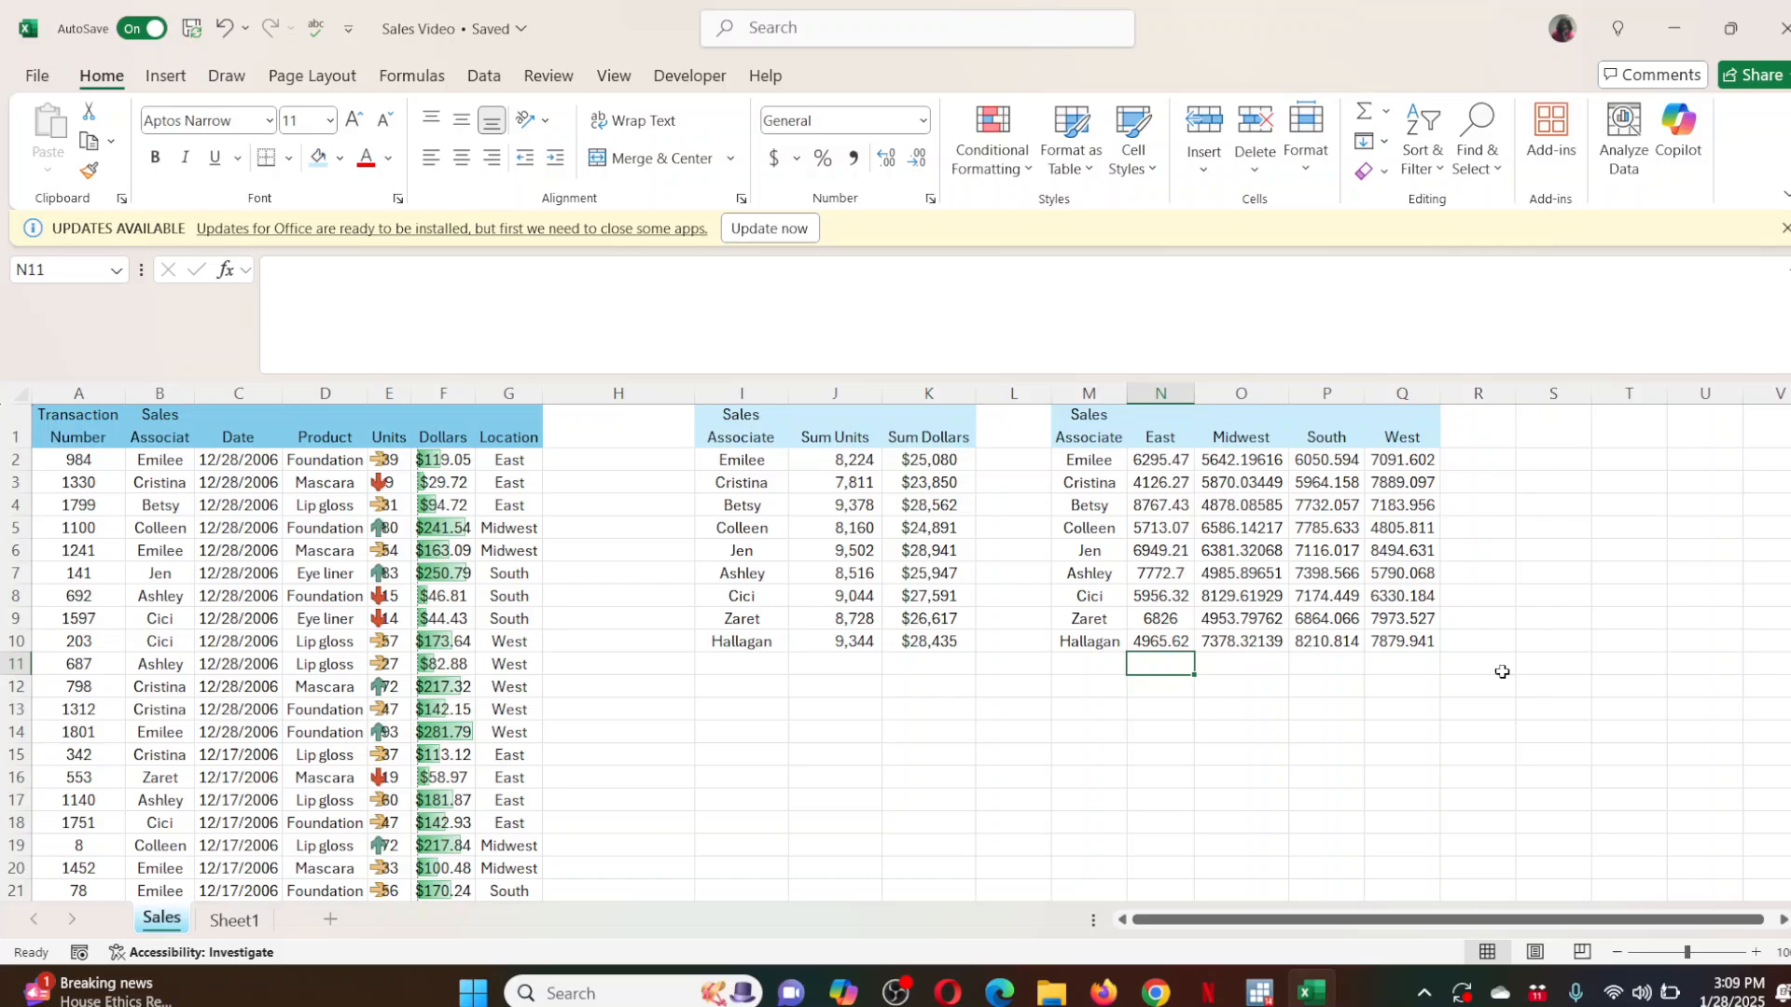
{"action": "left_click", "coordinate": [1394, 640]}
{"action": "double_click", "coordinate": [1393, 640]}
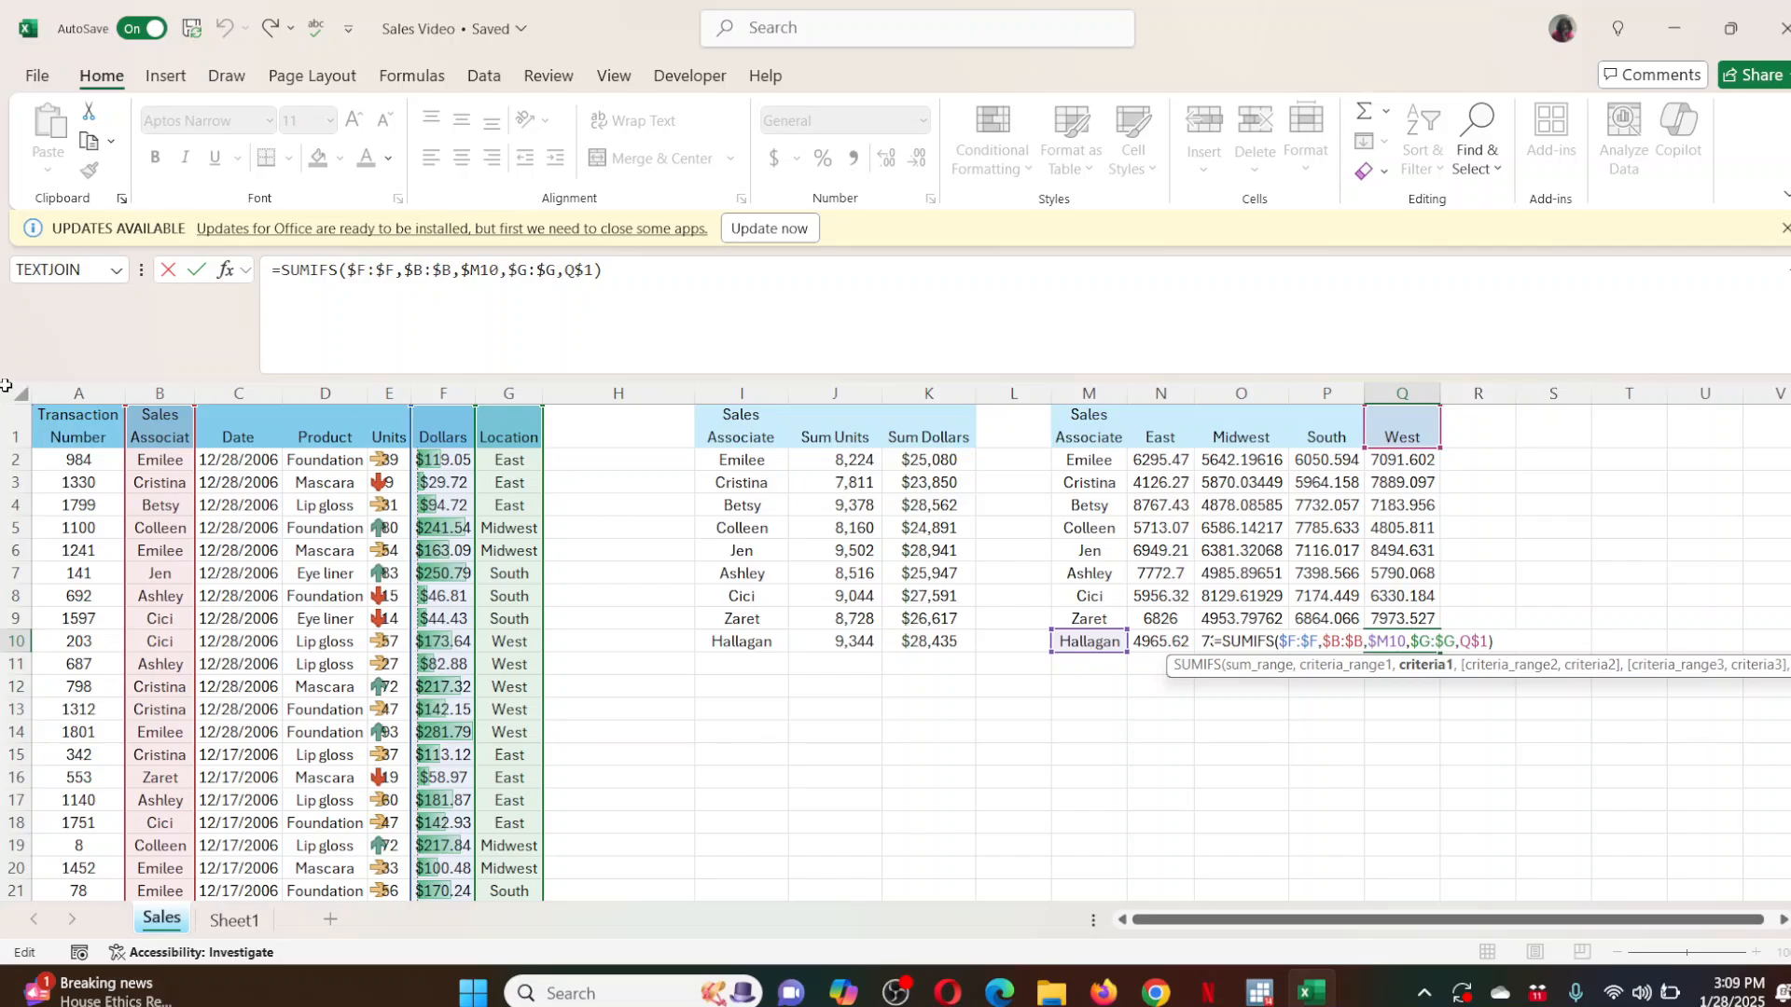
{"action": "key", "text": "Return"}
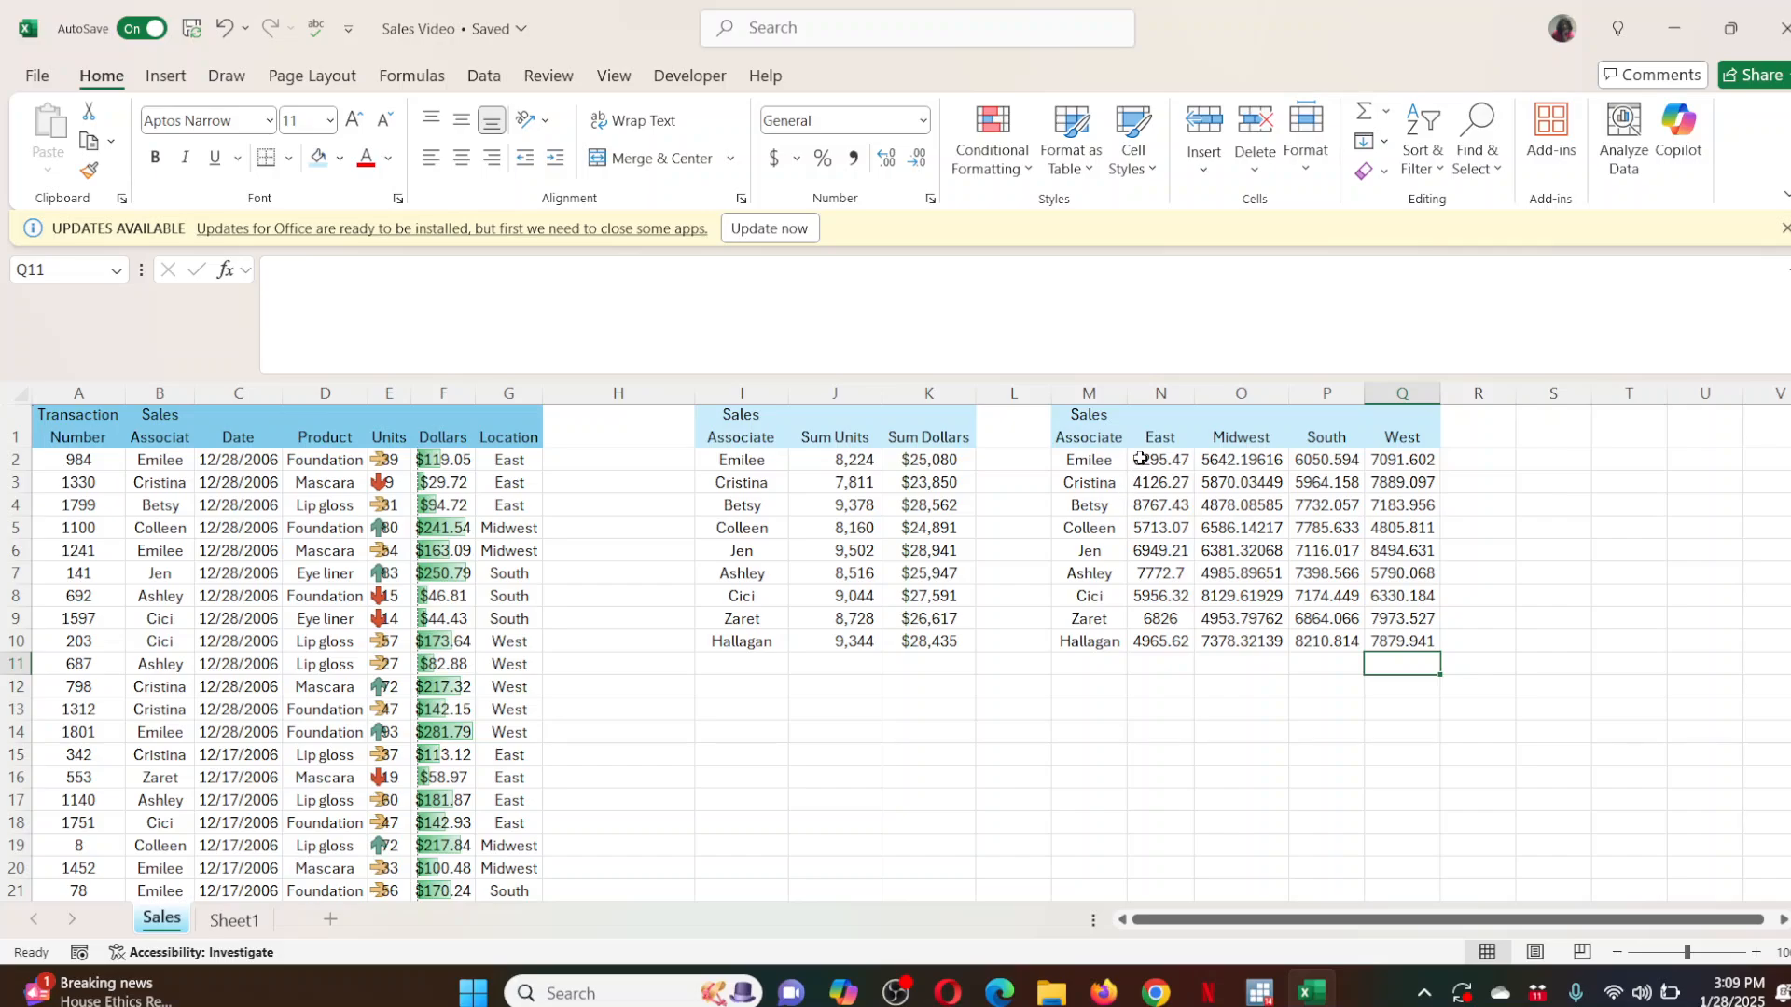
Format the location totals in N2:Q10 as Currency with no decimal places.
{"action": "left_click_drag", "start_coordinate": [1134, 459], "coordinate": [1404, 646]}
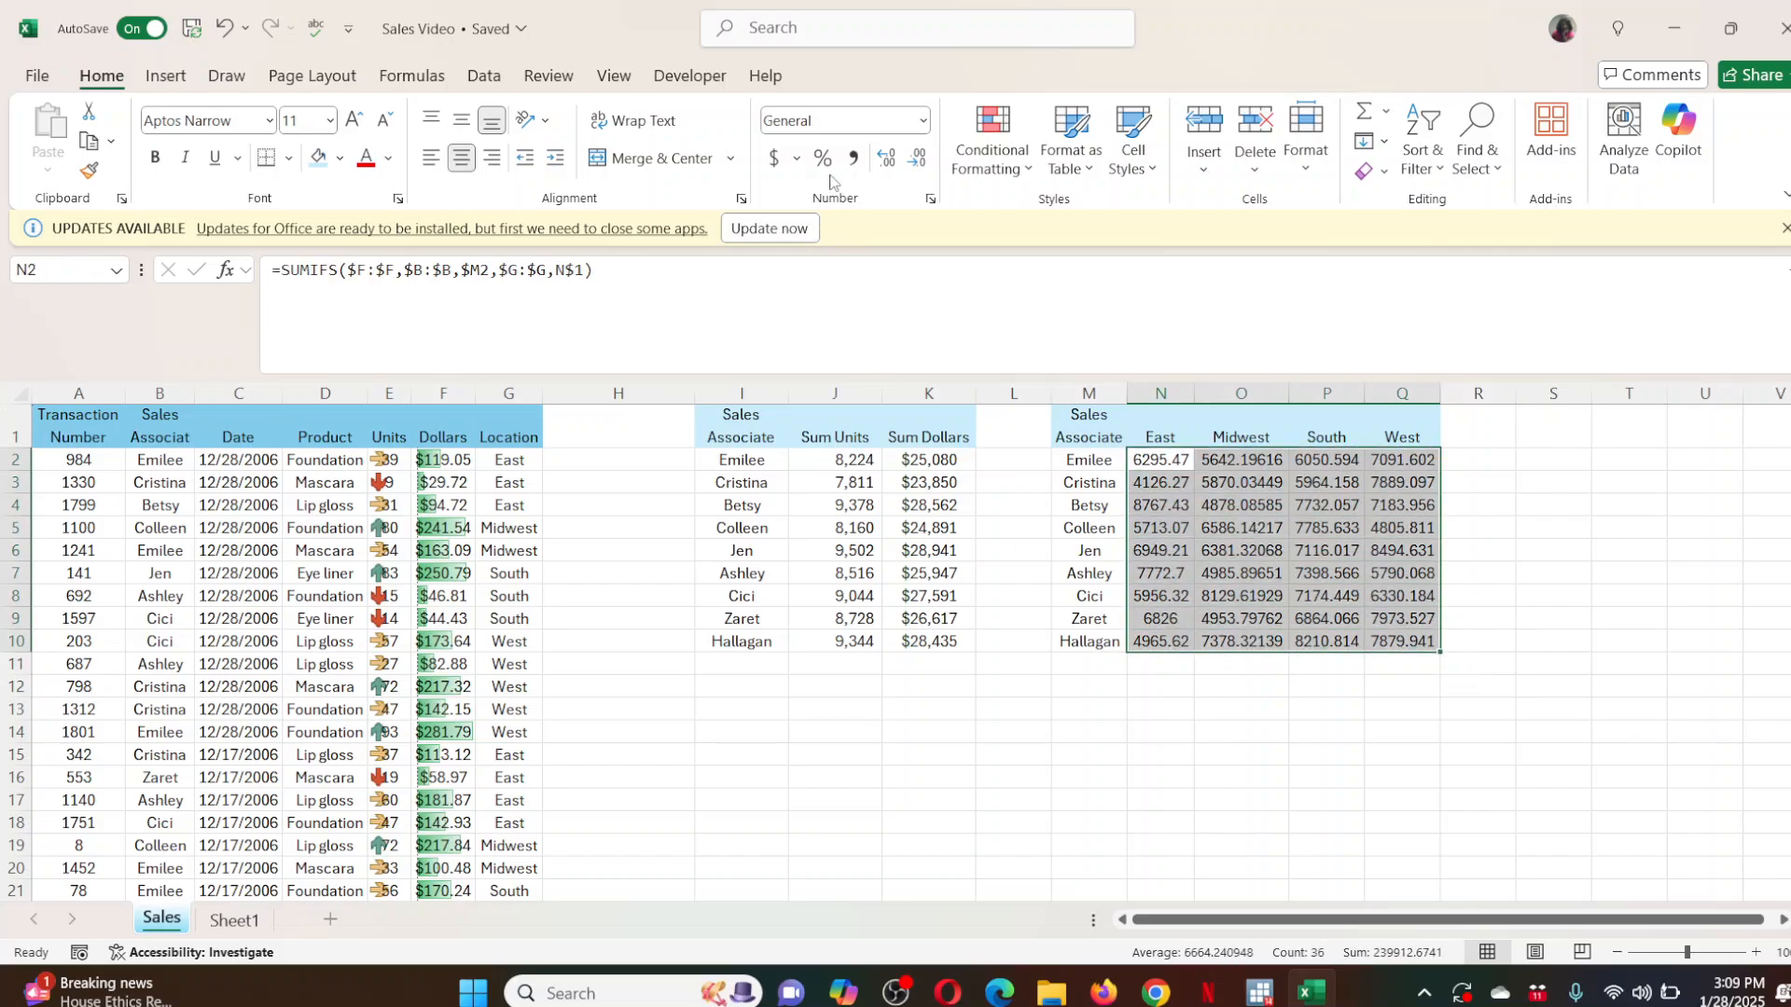
{"action": "left_click", "coordinate": [923, 121]}
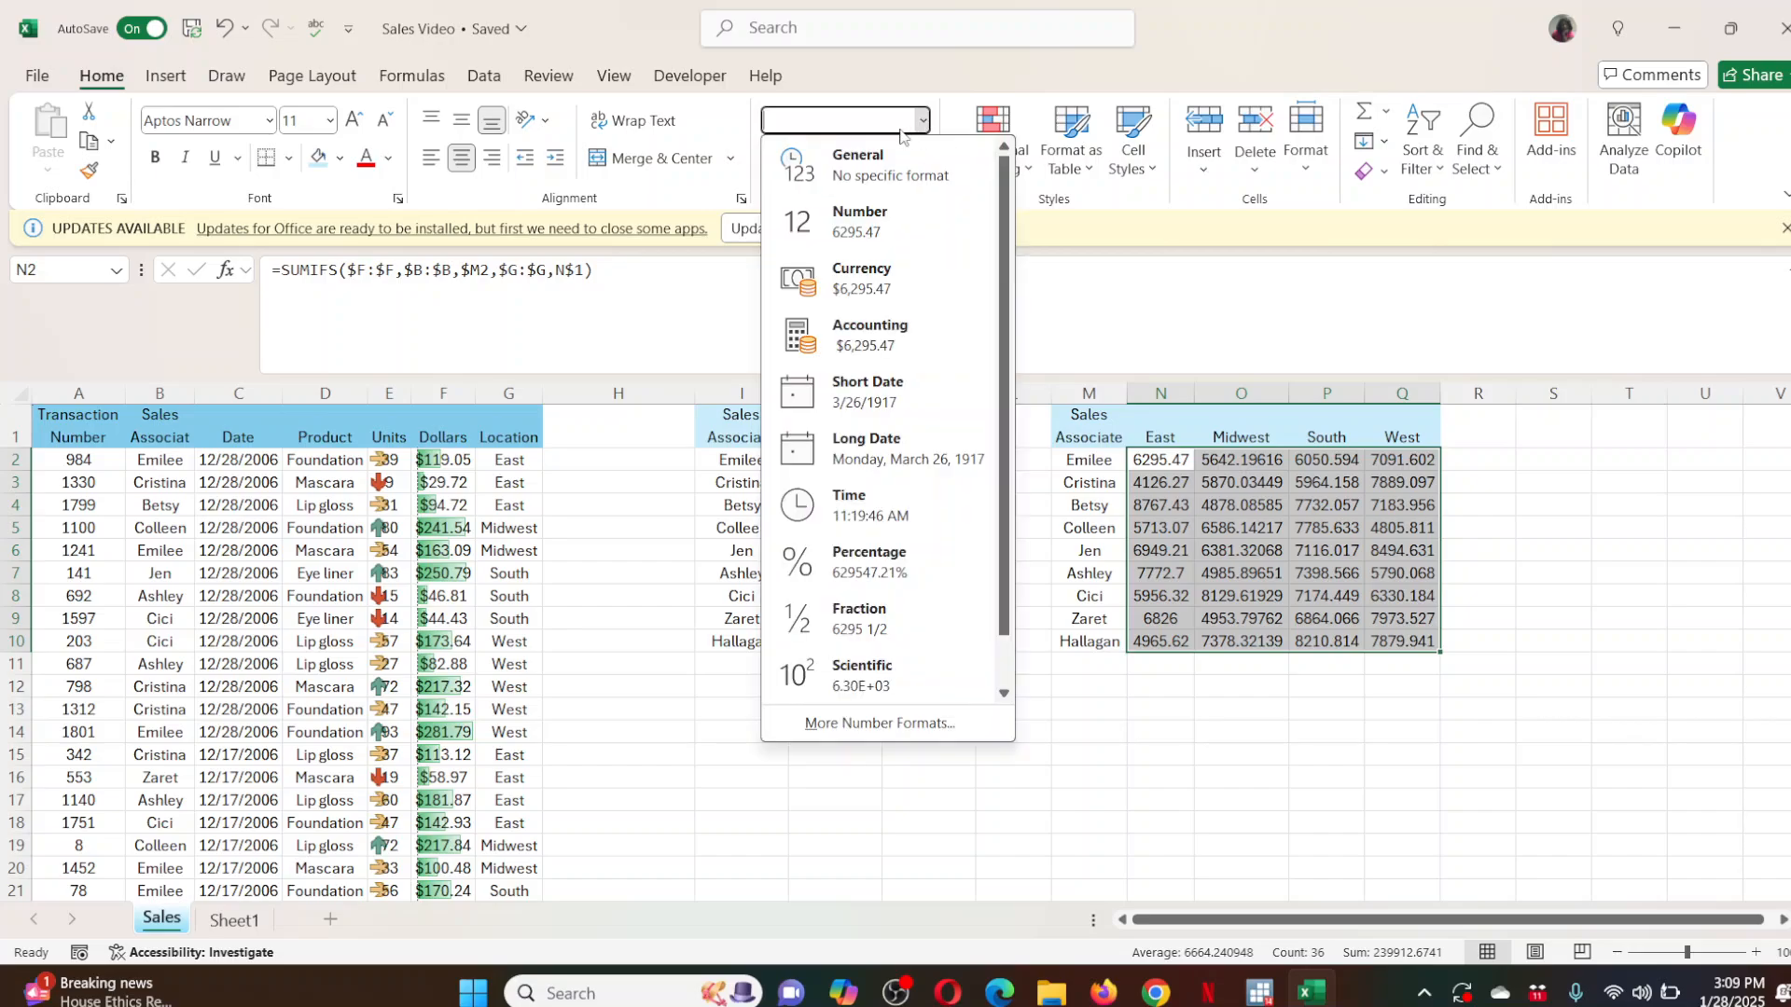
{"action": "left_click", "coordinate": [885, 287]}
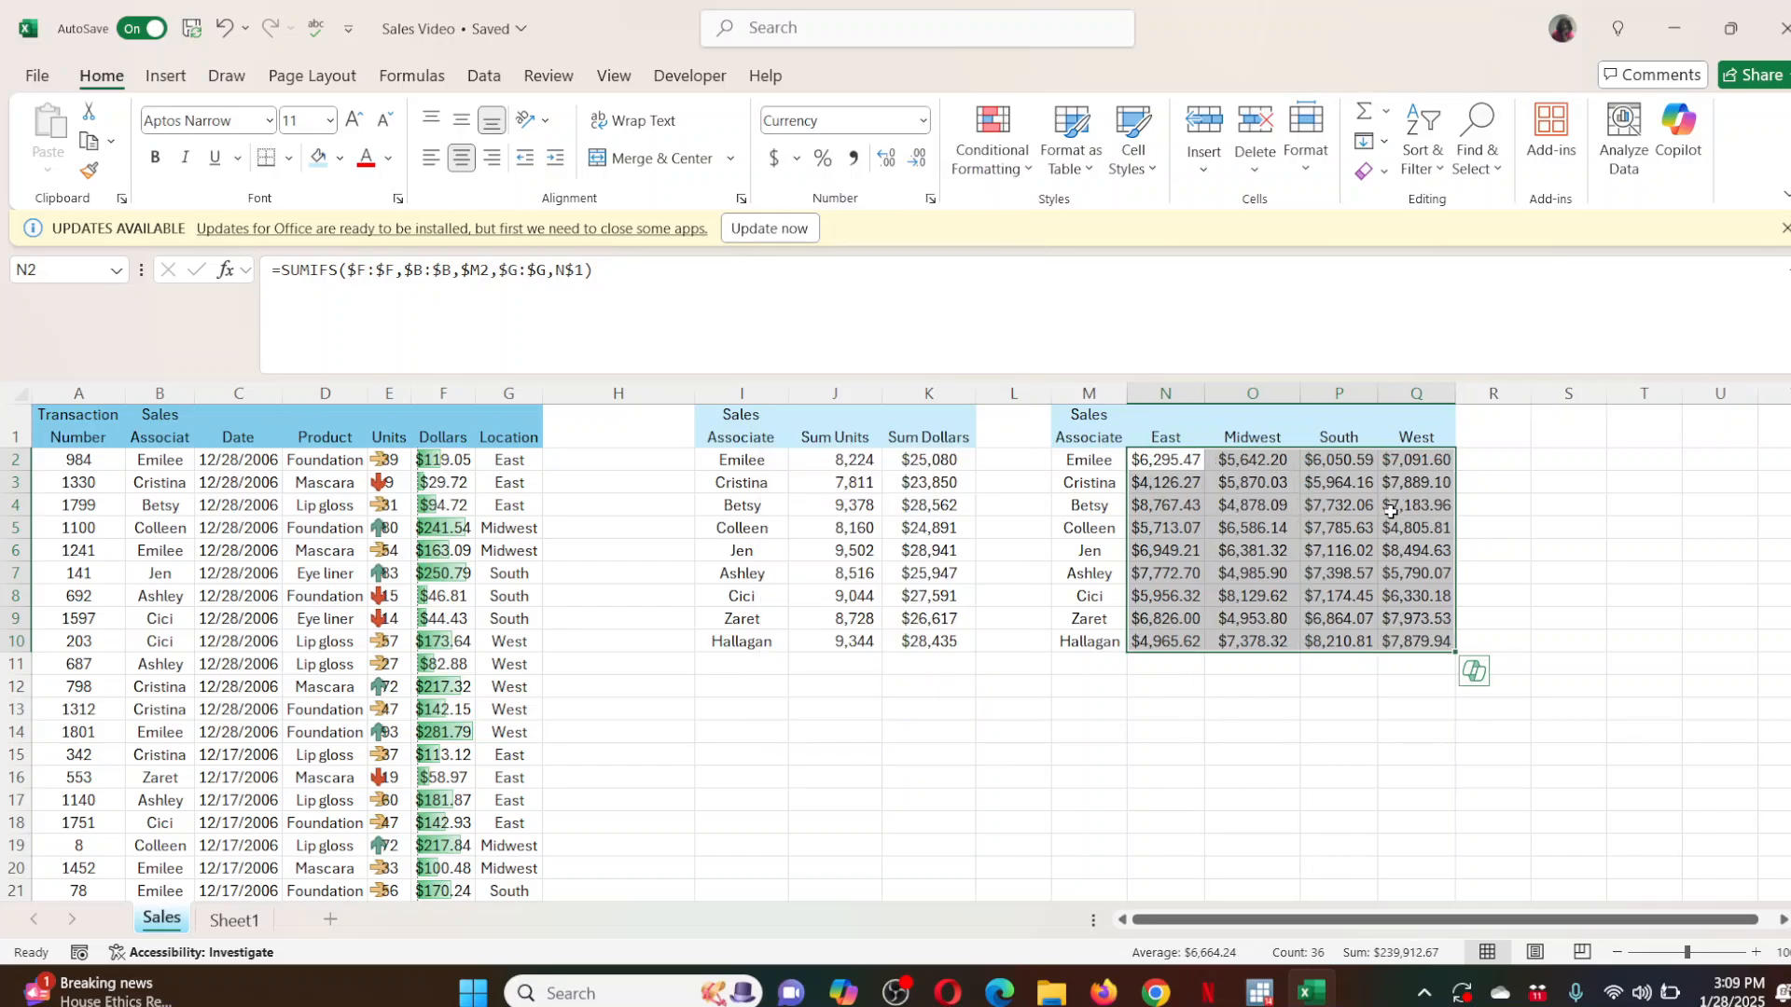
{"action": "left_click", "coordinate": [919, 158]}
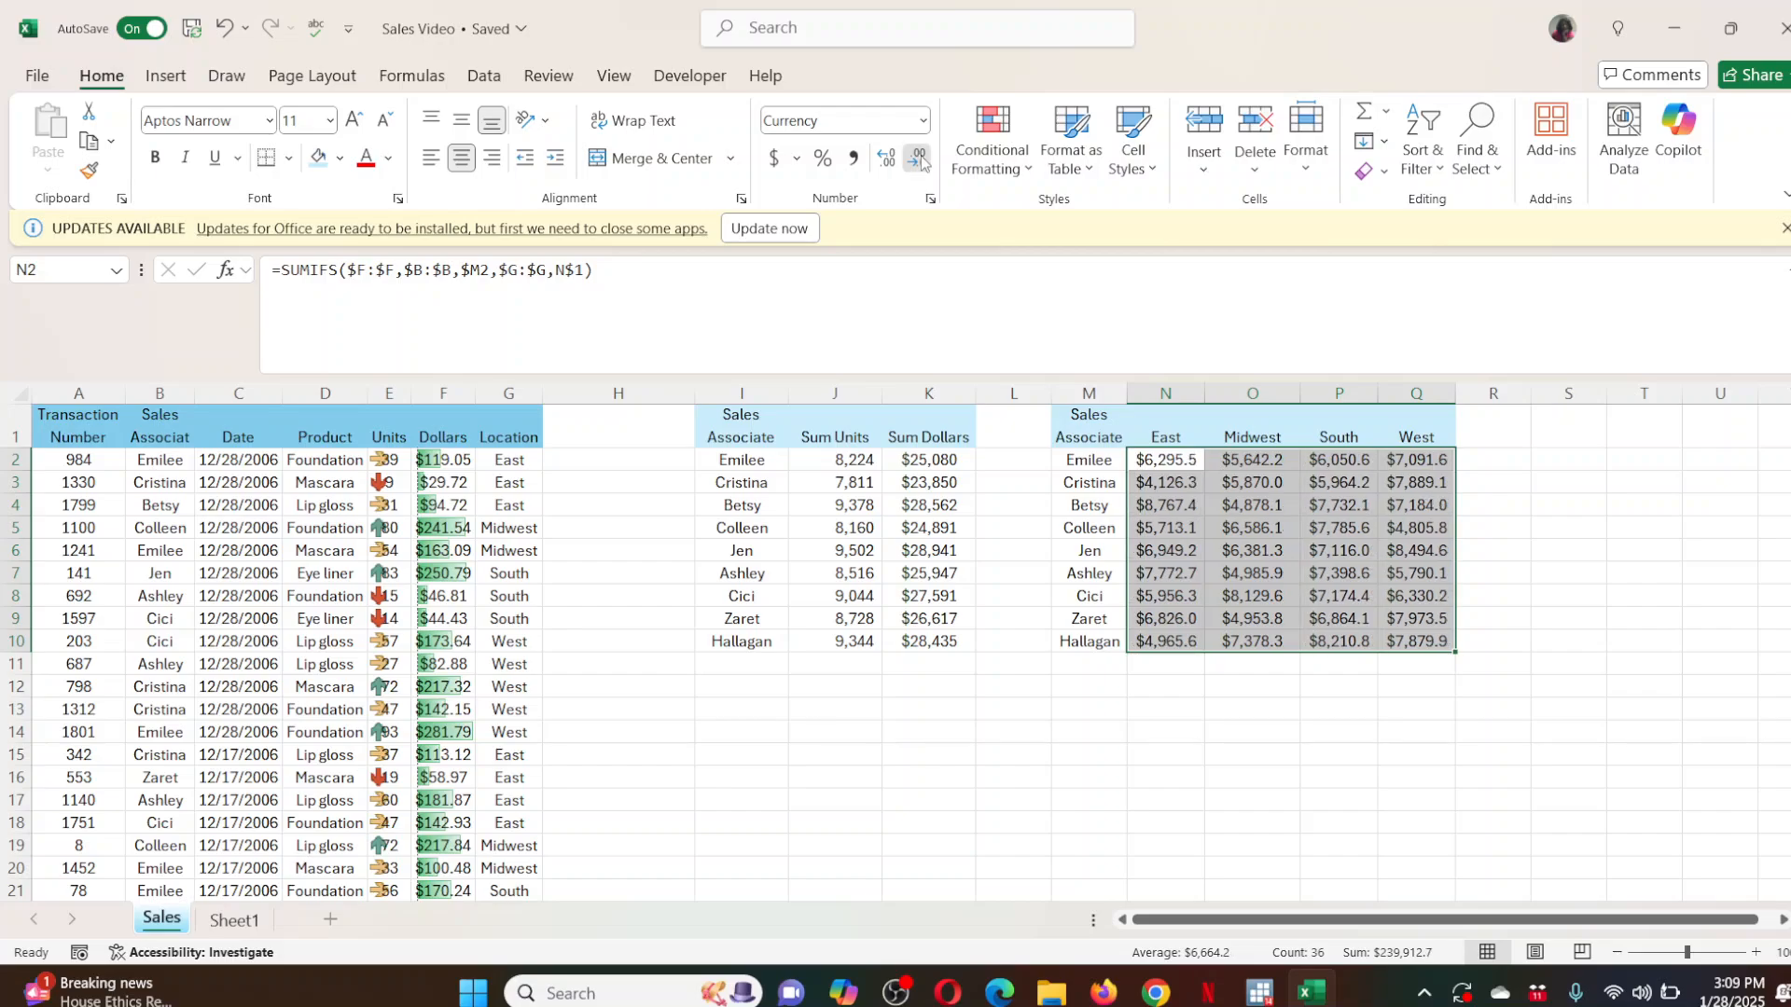
{"action": "left_click", "coordinate": [919, 158]}
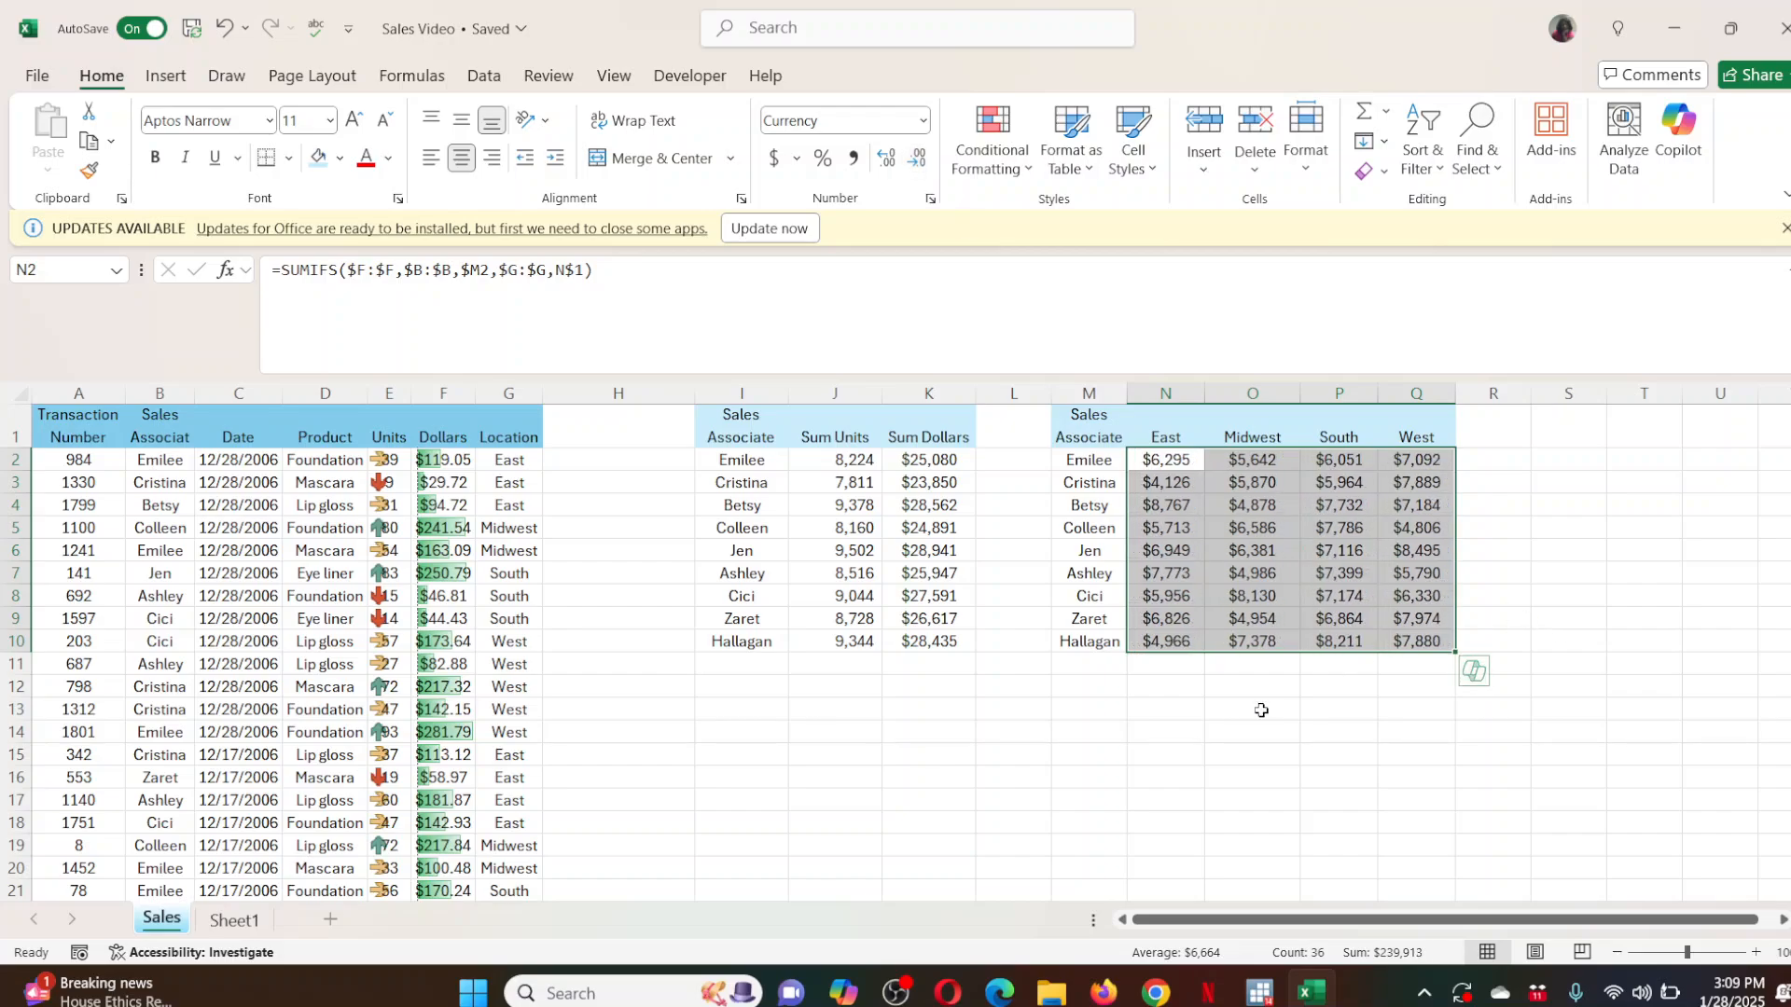
{"action": "left_click", "coordinate": [1185, 740]}
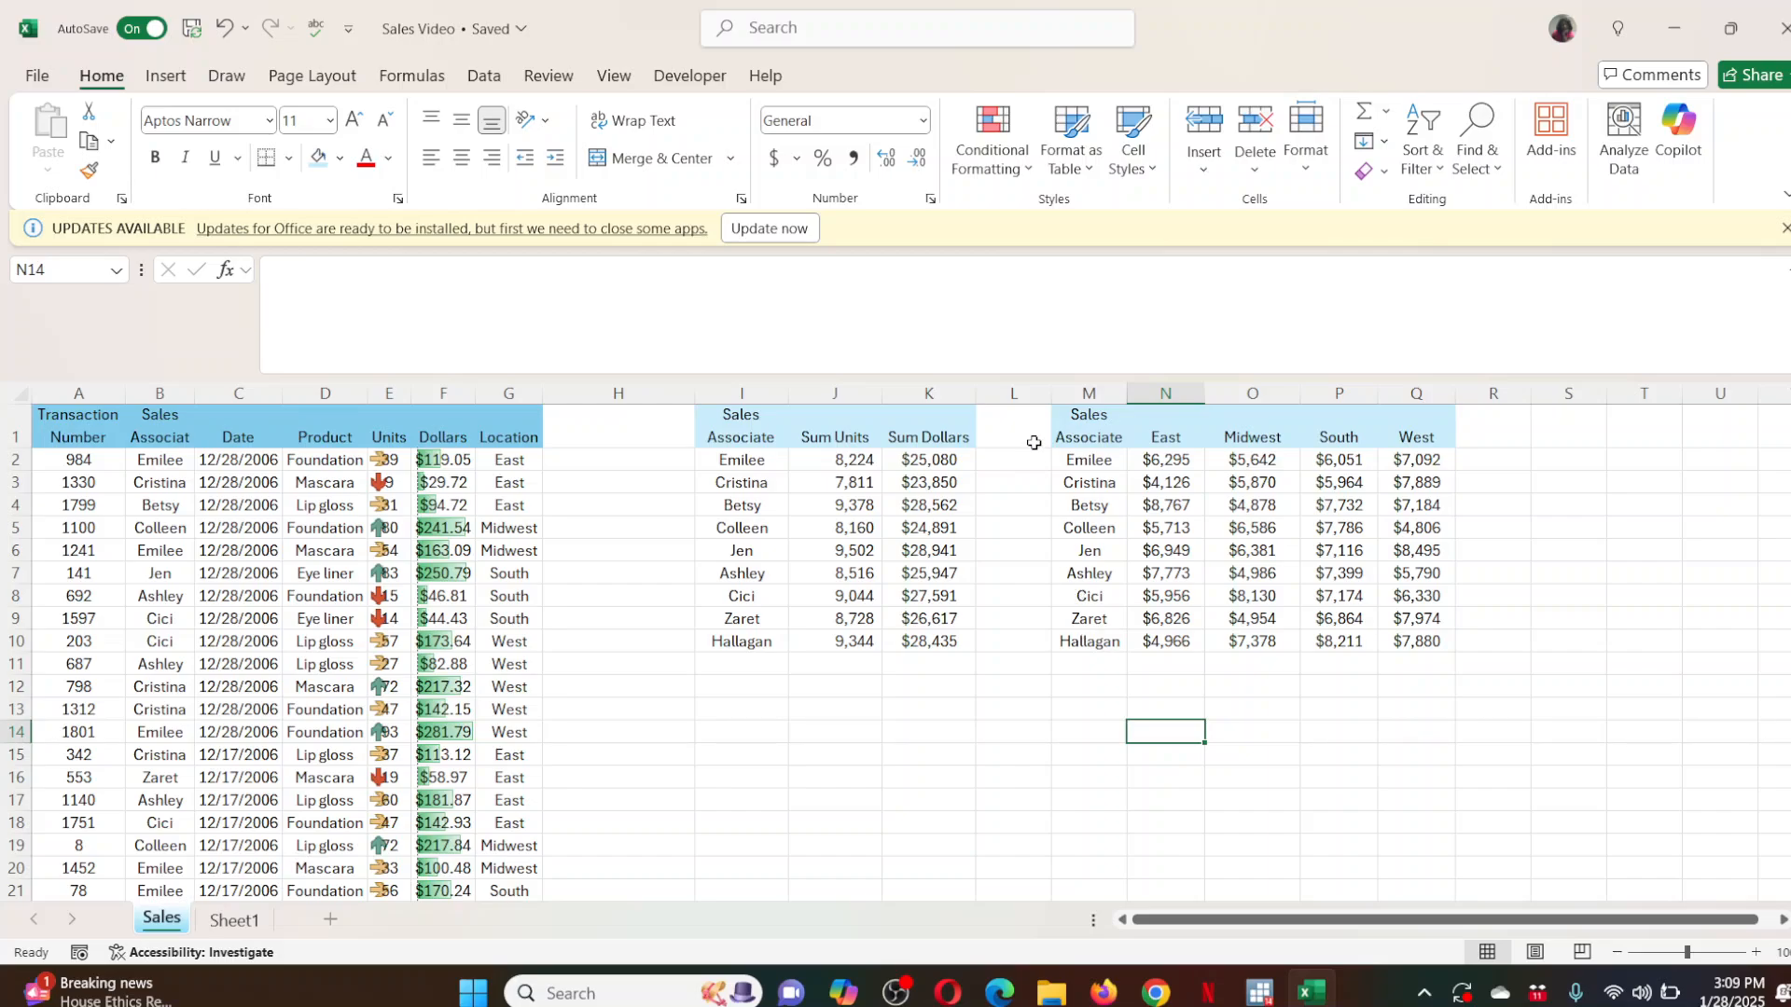
Insert a blank row above the header row of the Sales sheet.
{"action": "left_click_drag", "start_coordinate": [1155, 437], "coordinate": [1423, 439]}
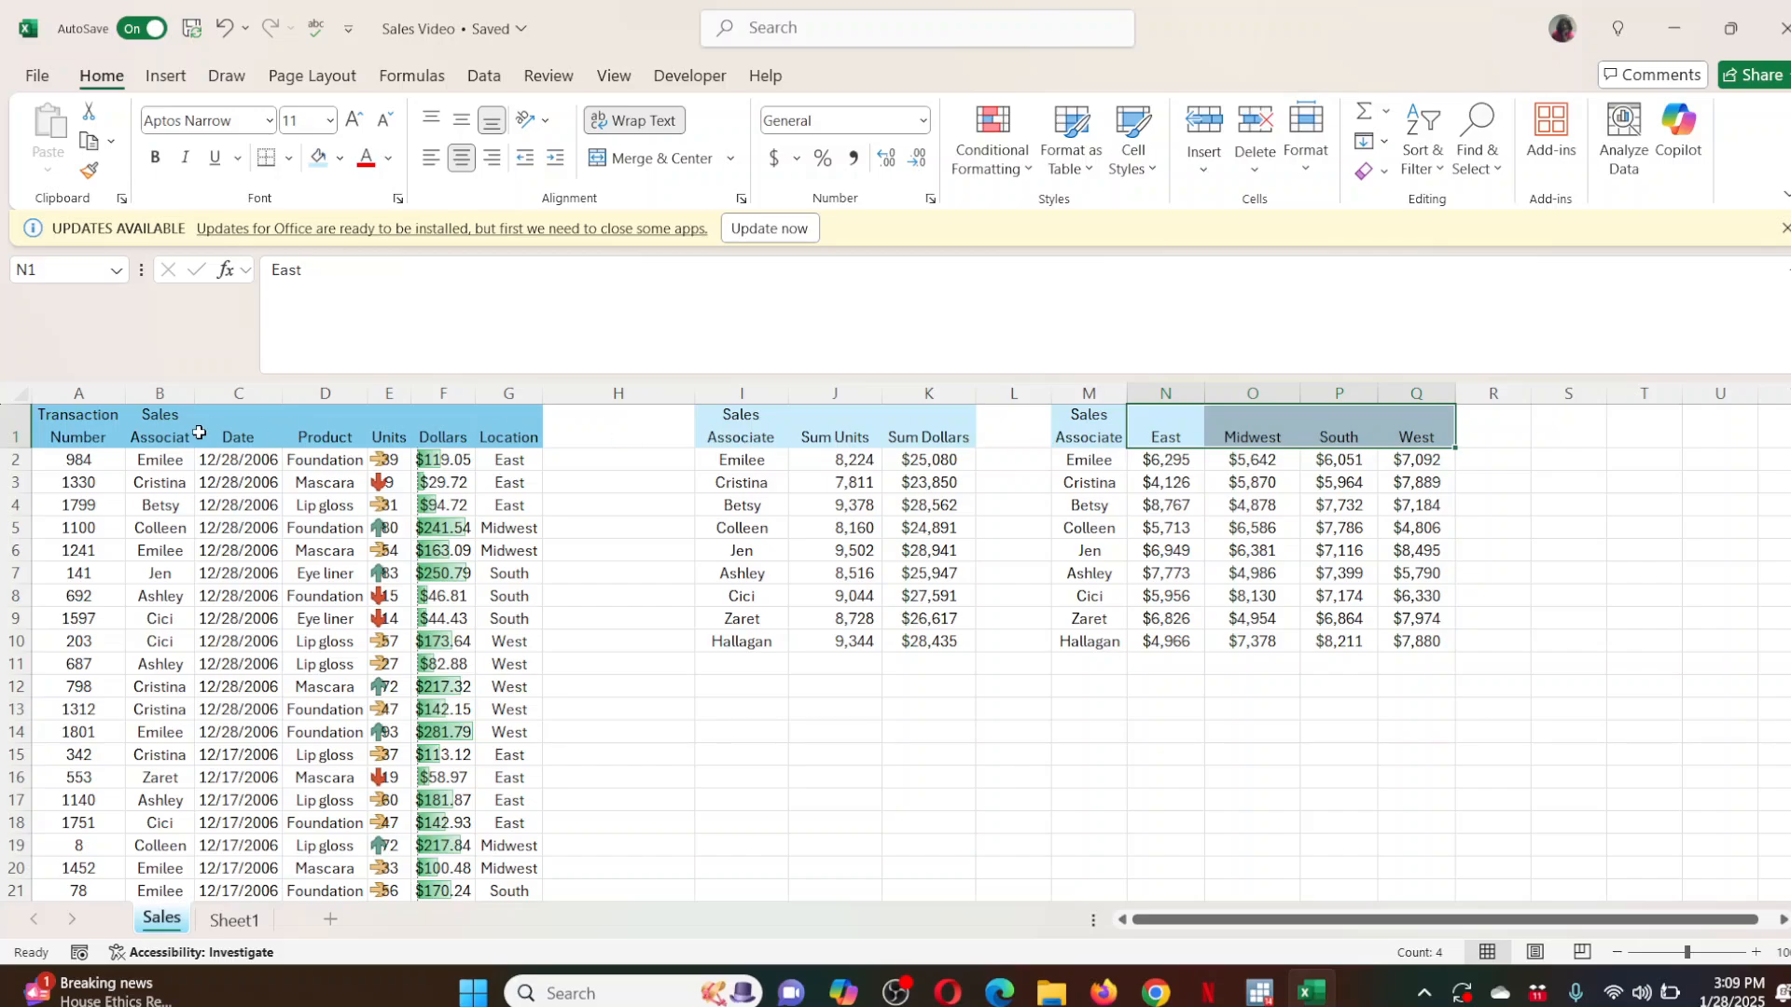
{"action": "left_click", "coordinate": [5, 417]}
{"action": "right_click", "coordinate": [5, 417]}
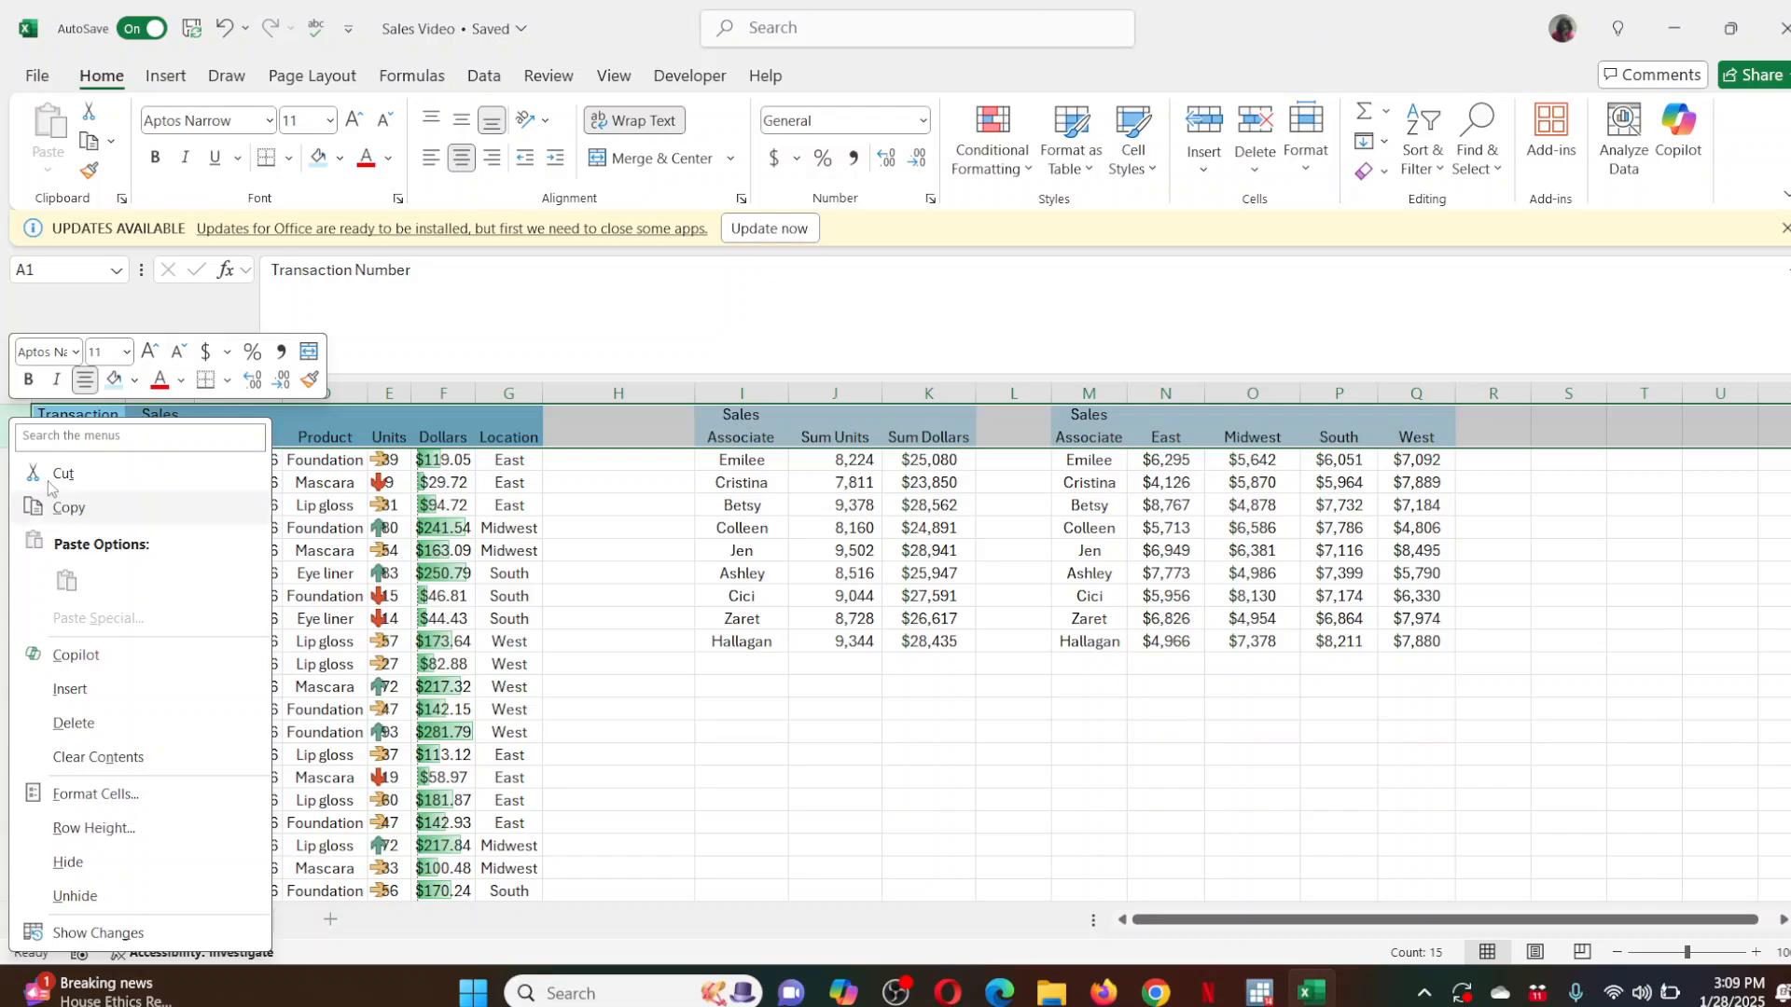
{"action": "left_click", "coordinate": [6, 412]}
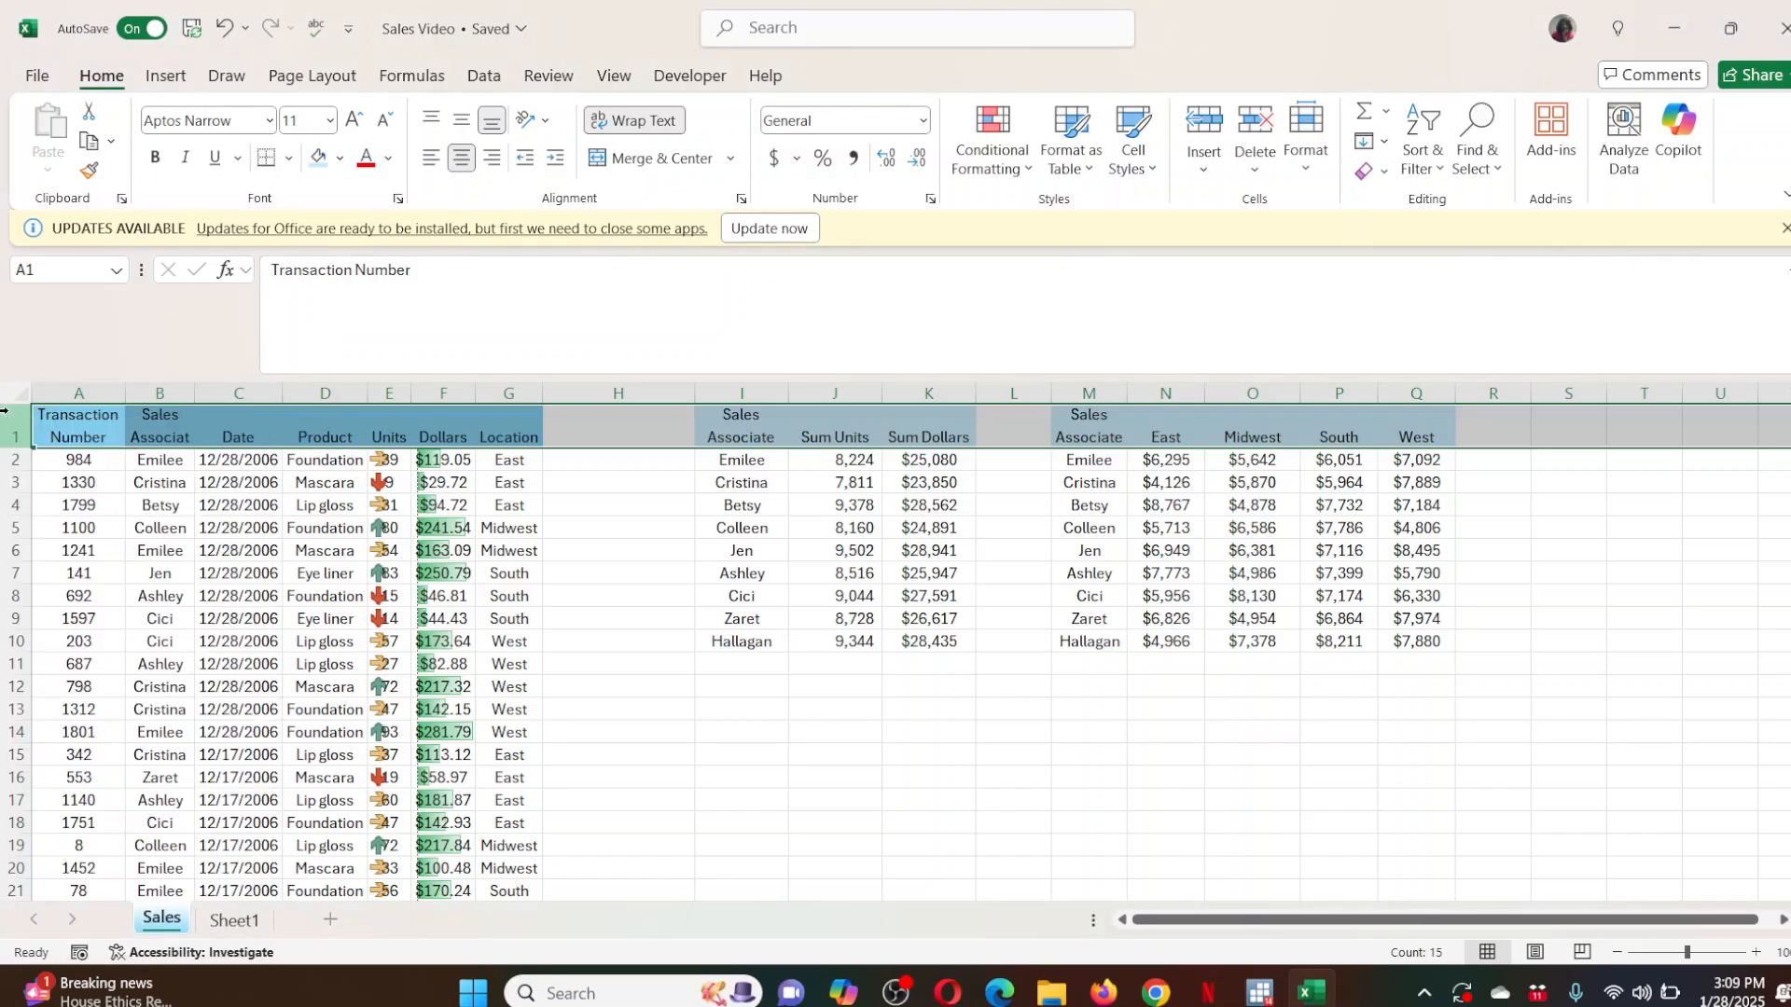
{"action": "right_click", "coordinate": [5, 409]}
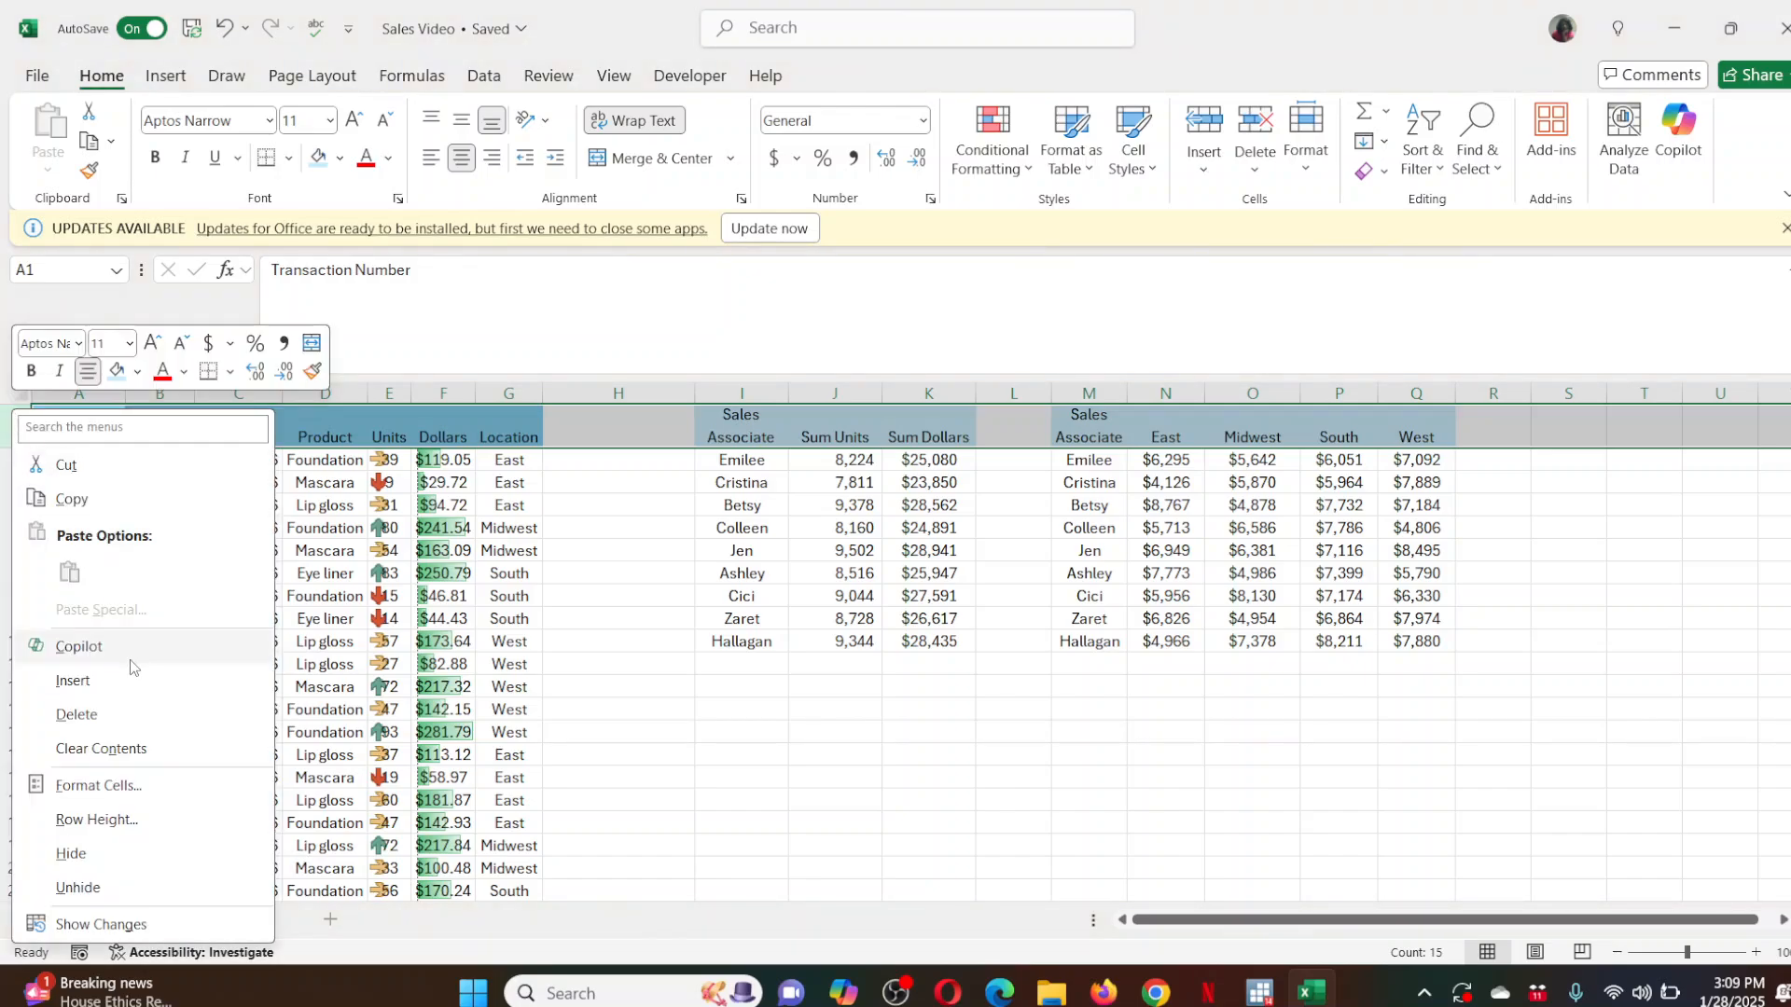
{"action": "left_click", "coordinate": [119, 682]}
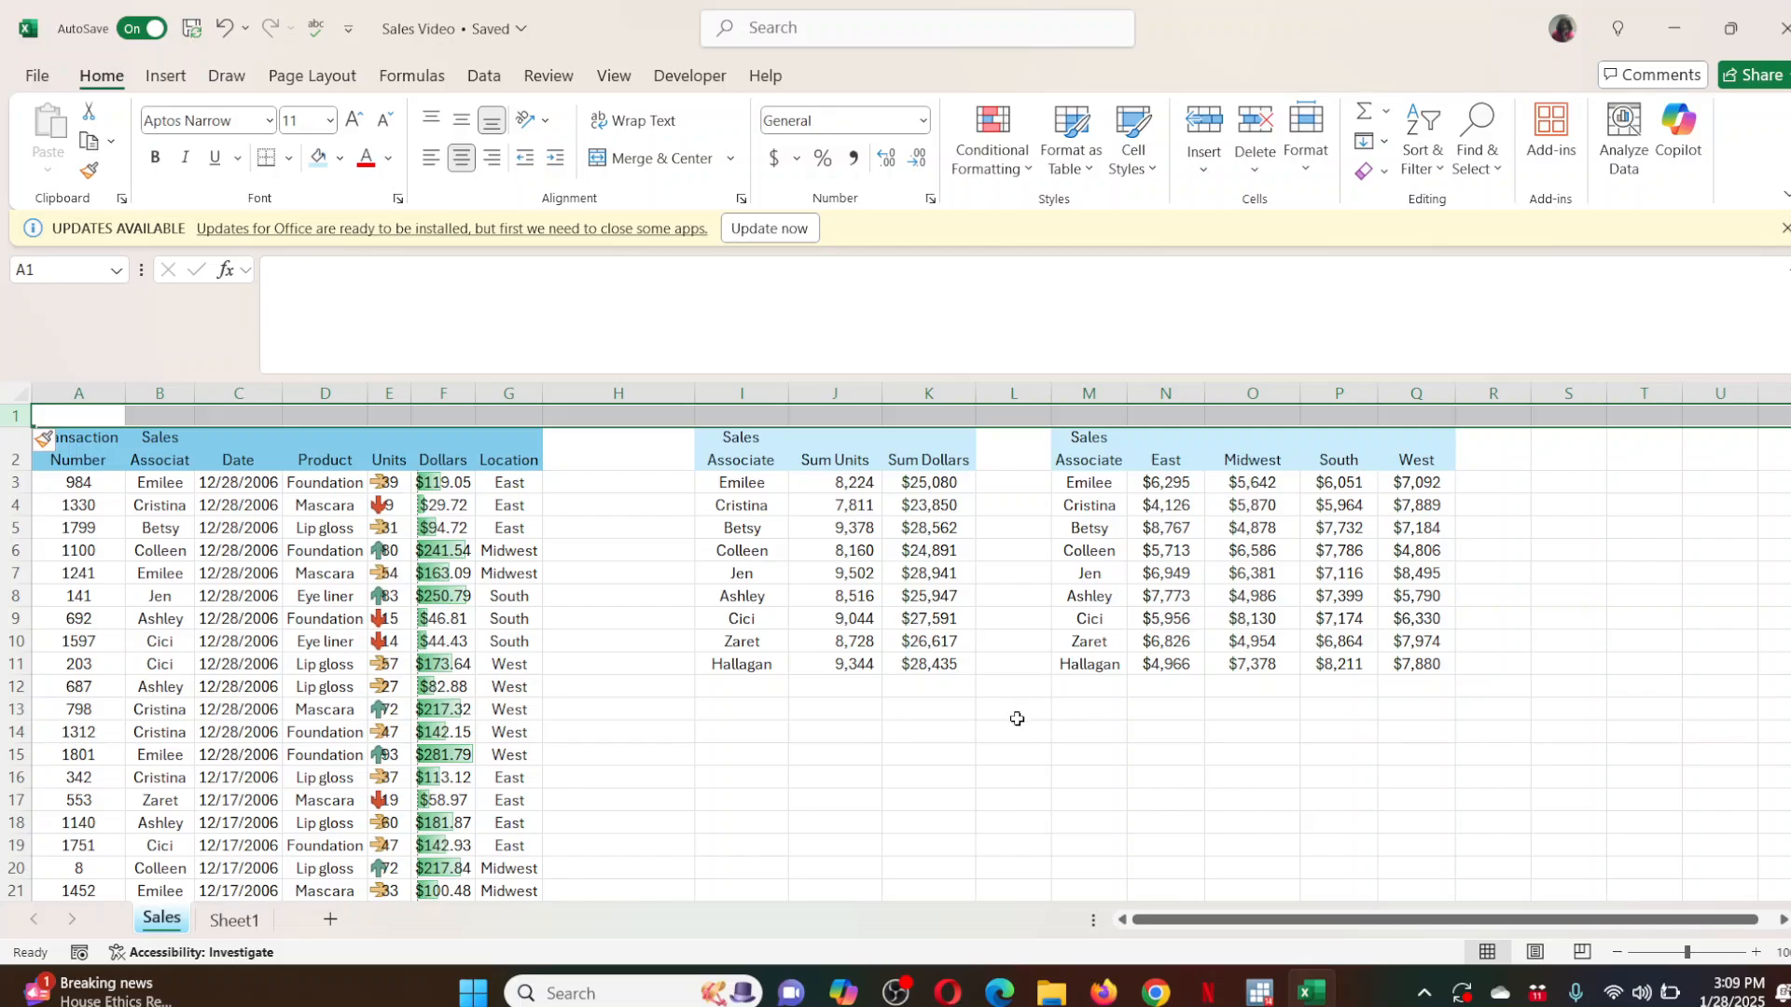
Insert a blank column before the Transaction Number column.
{"action": "left_click", "coordinate": [102, 391]}
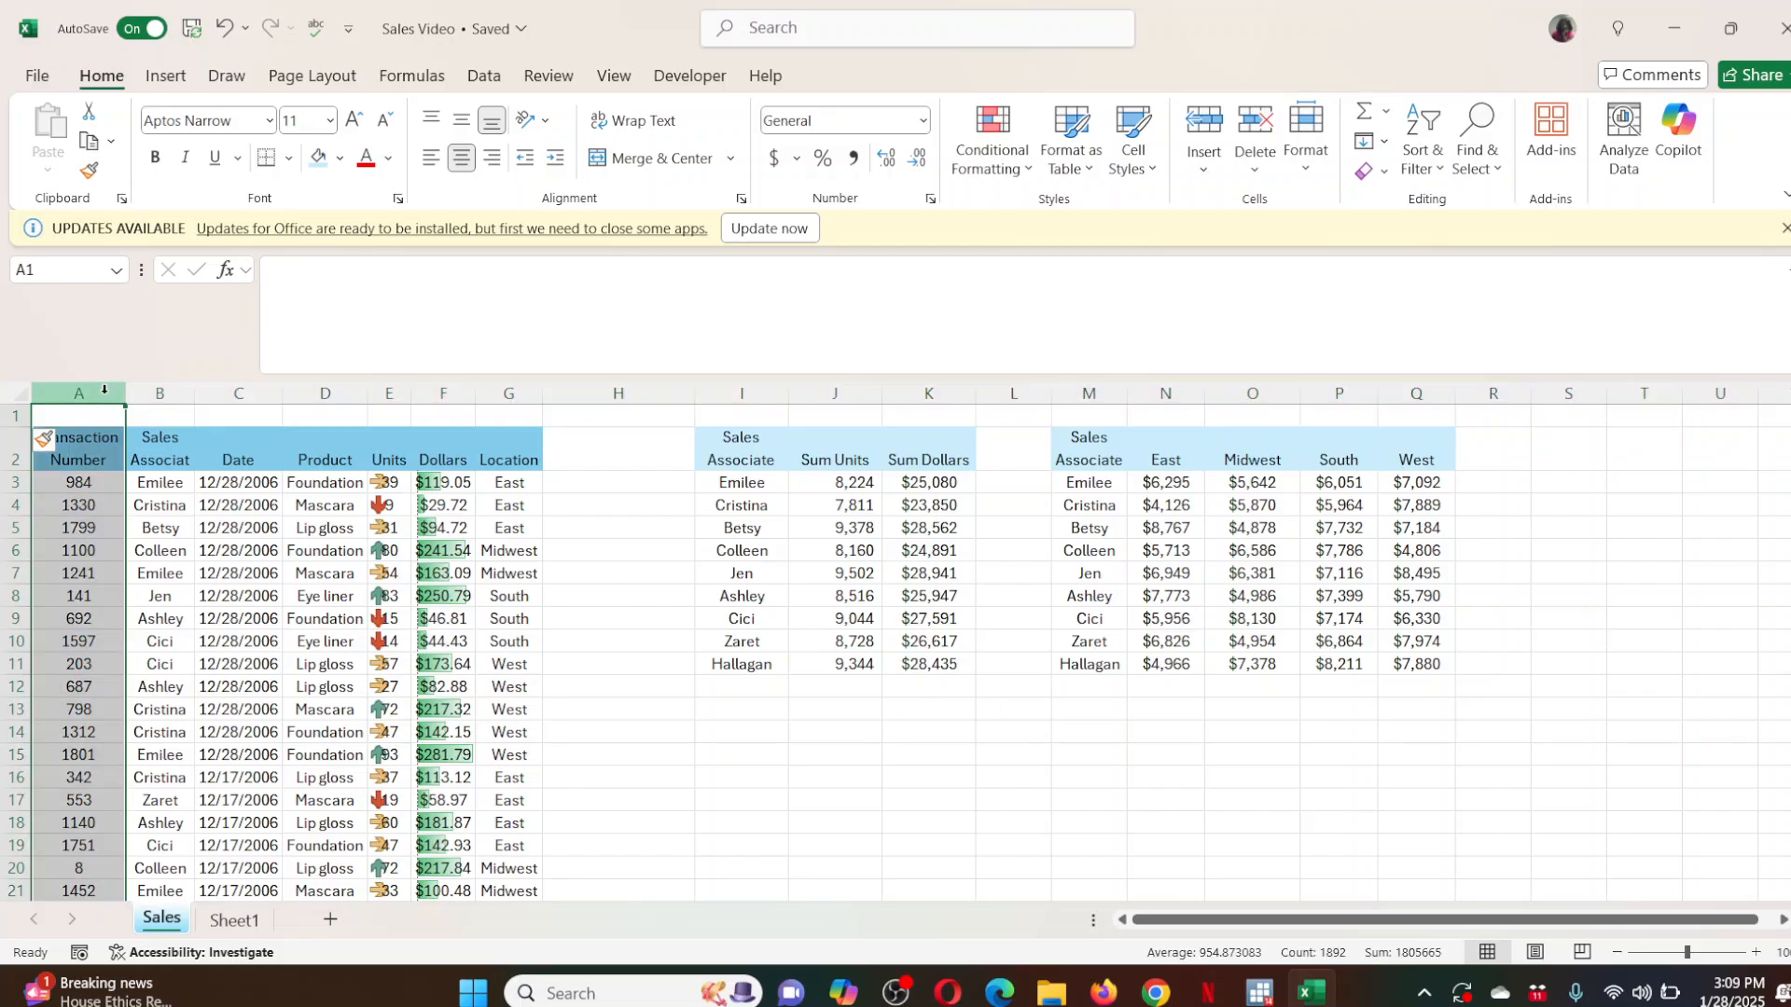
{"action": "right_click", "coordinate": [106, 394]}
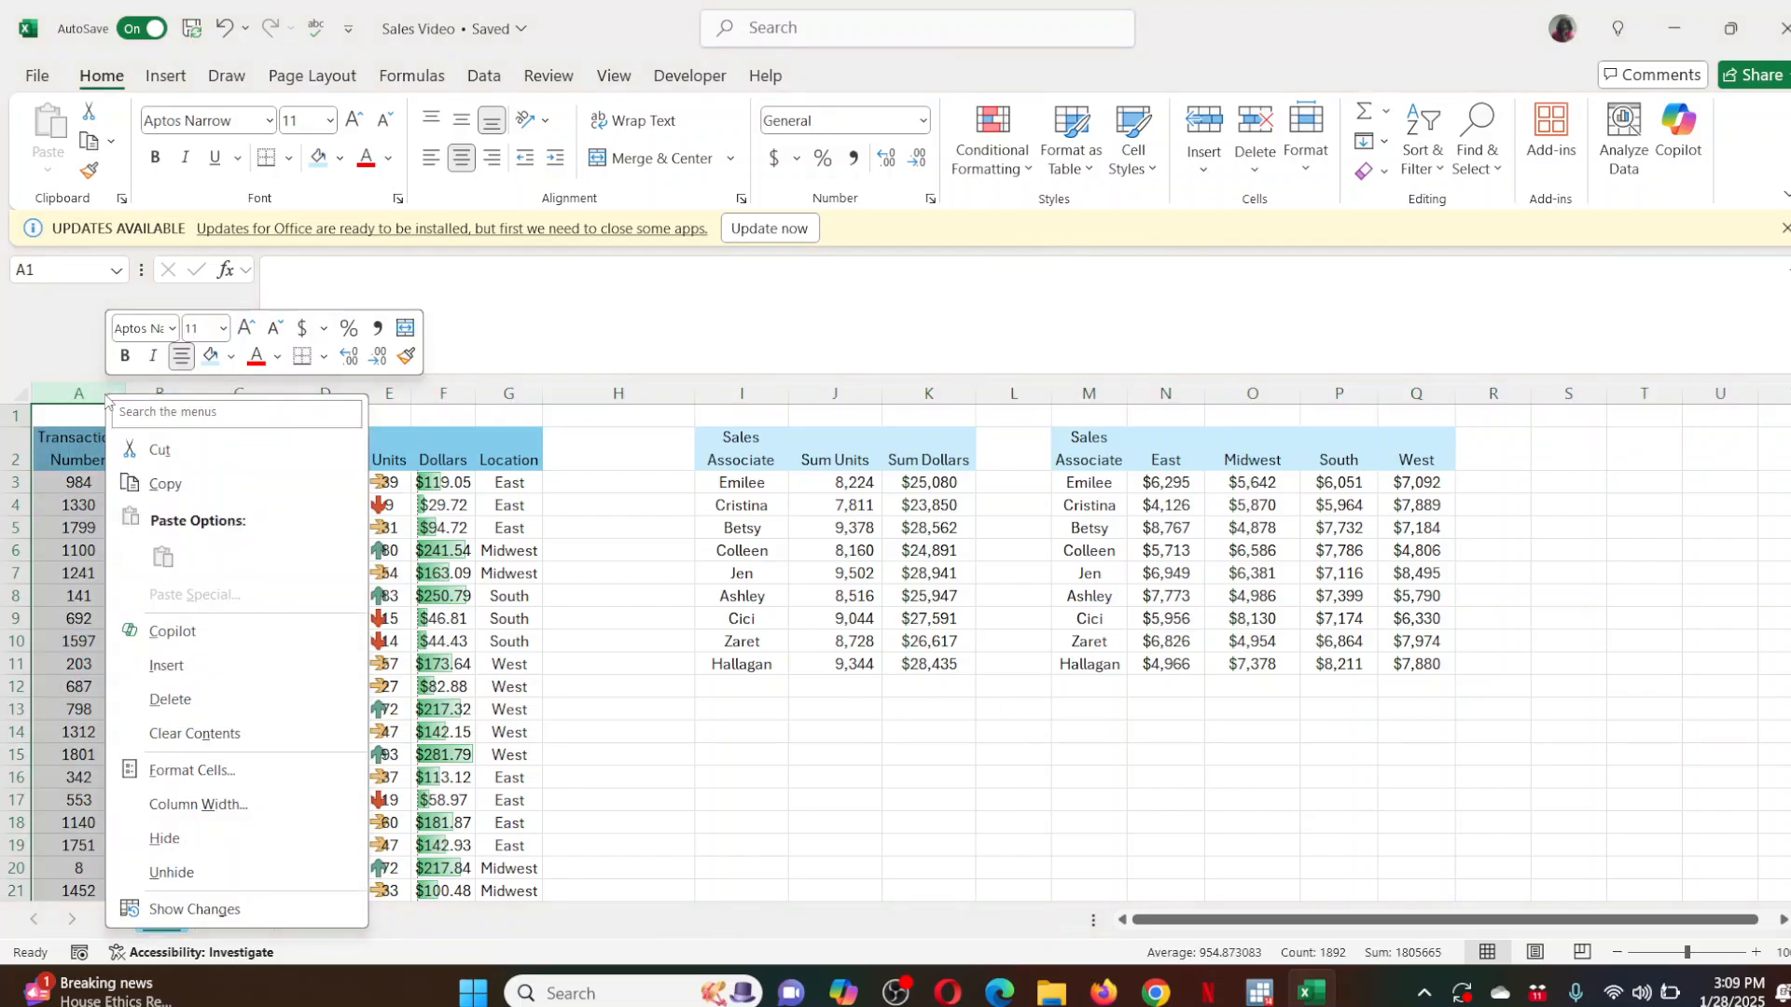
{"action": "left_click", "coordinate": [211, 673]}
Apply an outside border around the transaction table's header cells B2:H2.
{"action": "left_click_drag", "start_coordinate": [165, 453], "coordinate": [589, 458]}
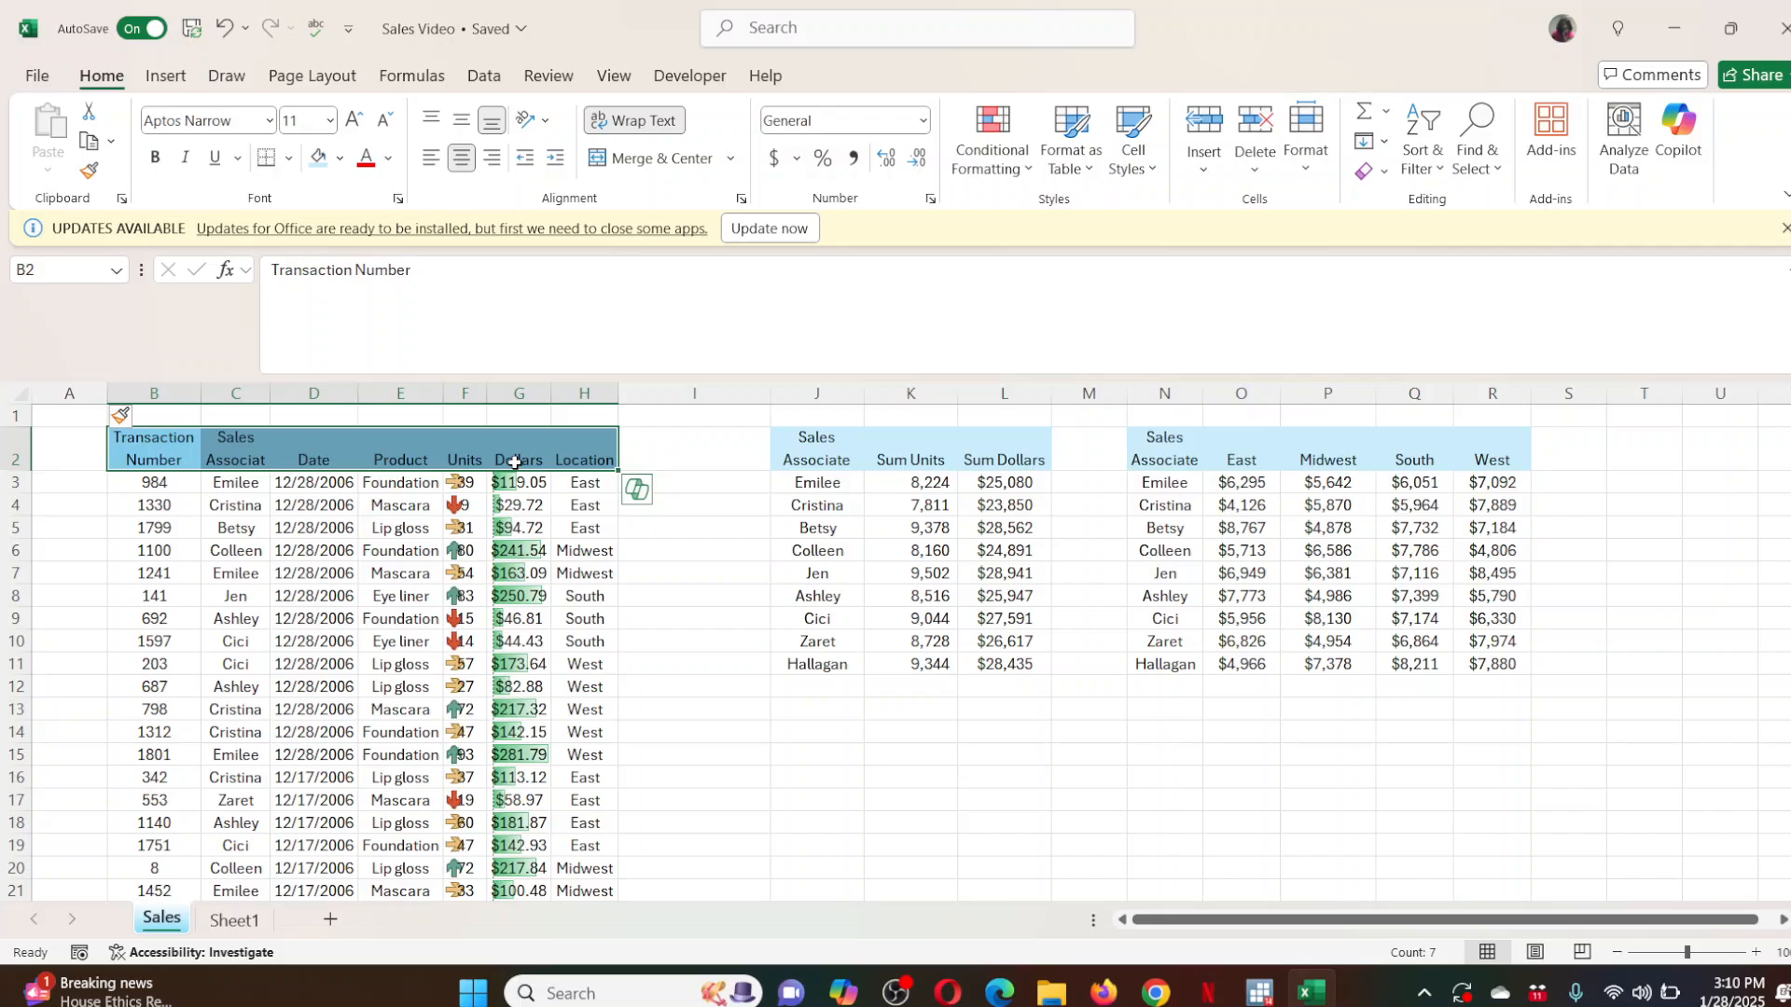
{"action": "left_click", "coordinate": [289, 161]}
{"action": "left_click", "coordinate": [322, 471]}
{"action": "left_click", "coordinate": [688, 730]}
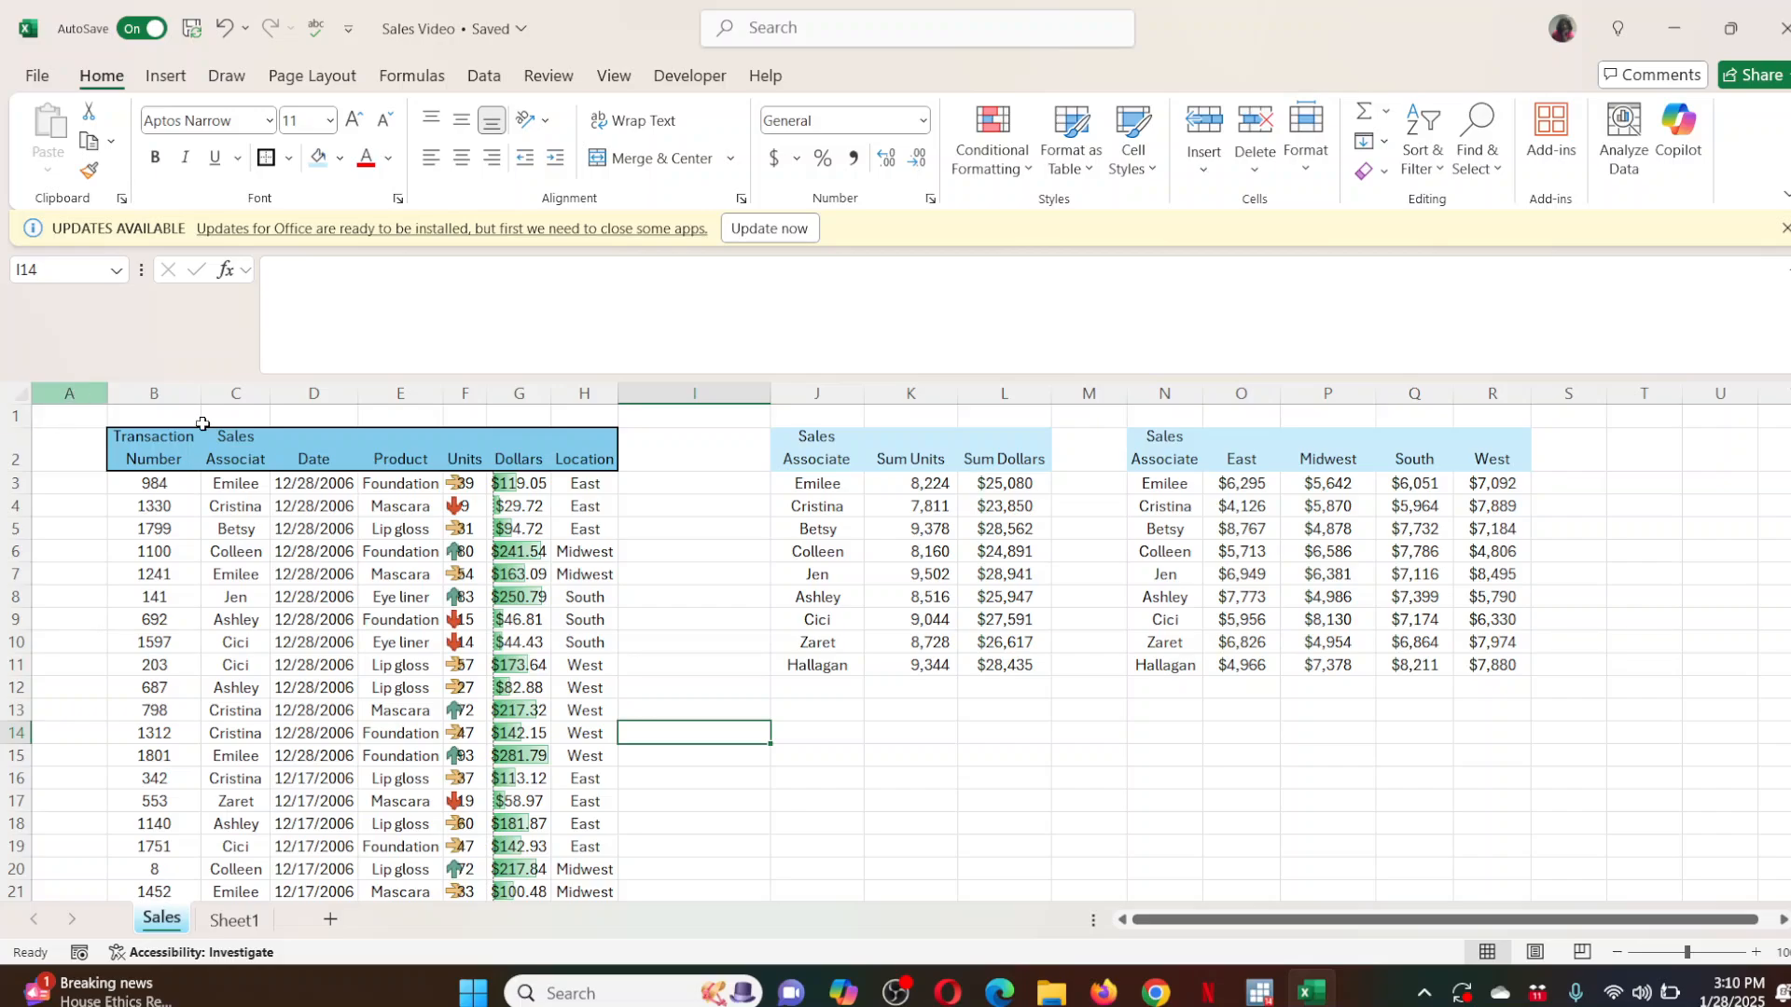
Insert blank cells at J1:R1 with the Shift cells down option to lower both summary tables.
{"action": "left_click", "coordinate": [834, 417]}
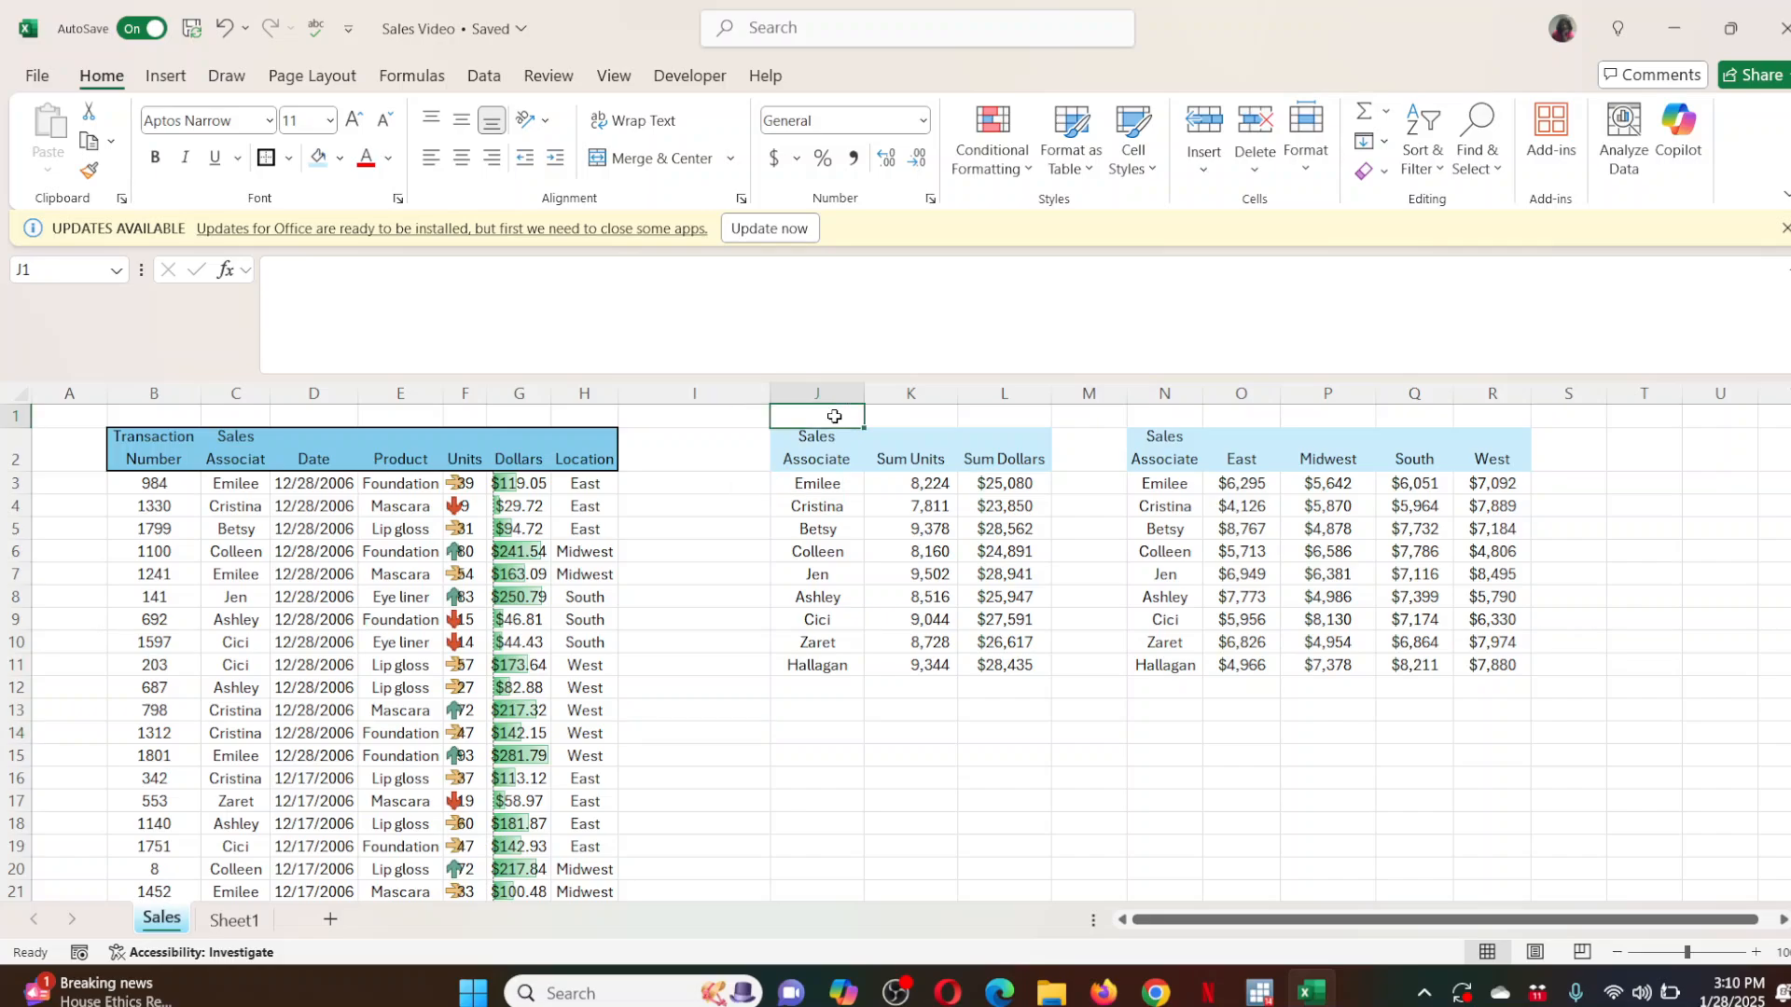
{"action": "left_click_drag", "start_coordinate": [834, 417], "coordinate": [1495, 417]}
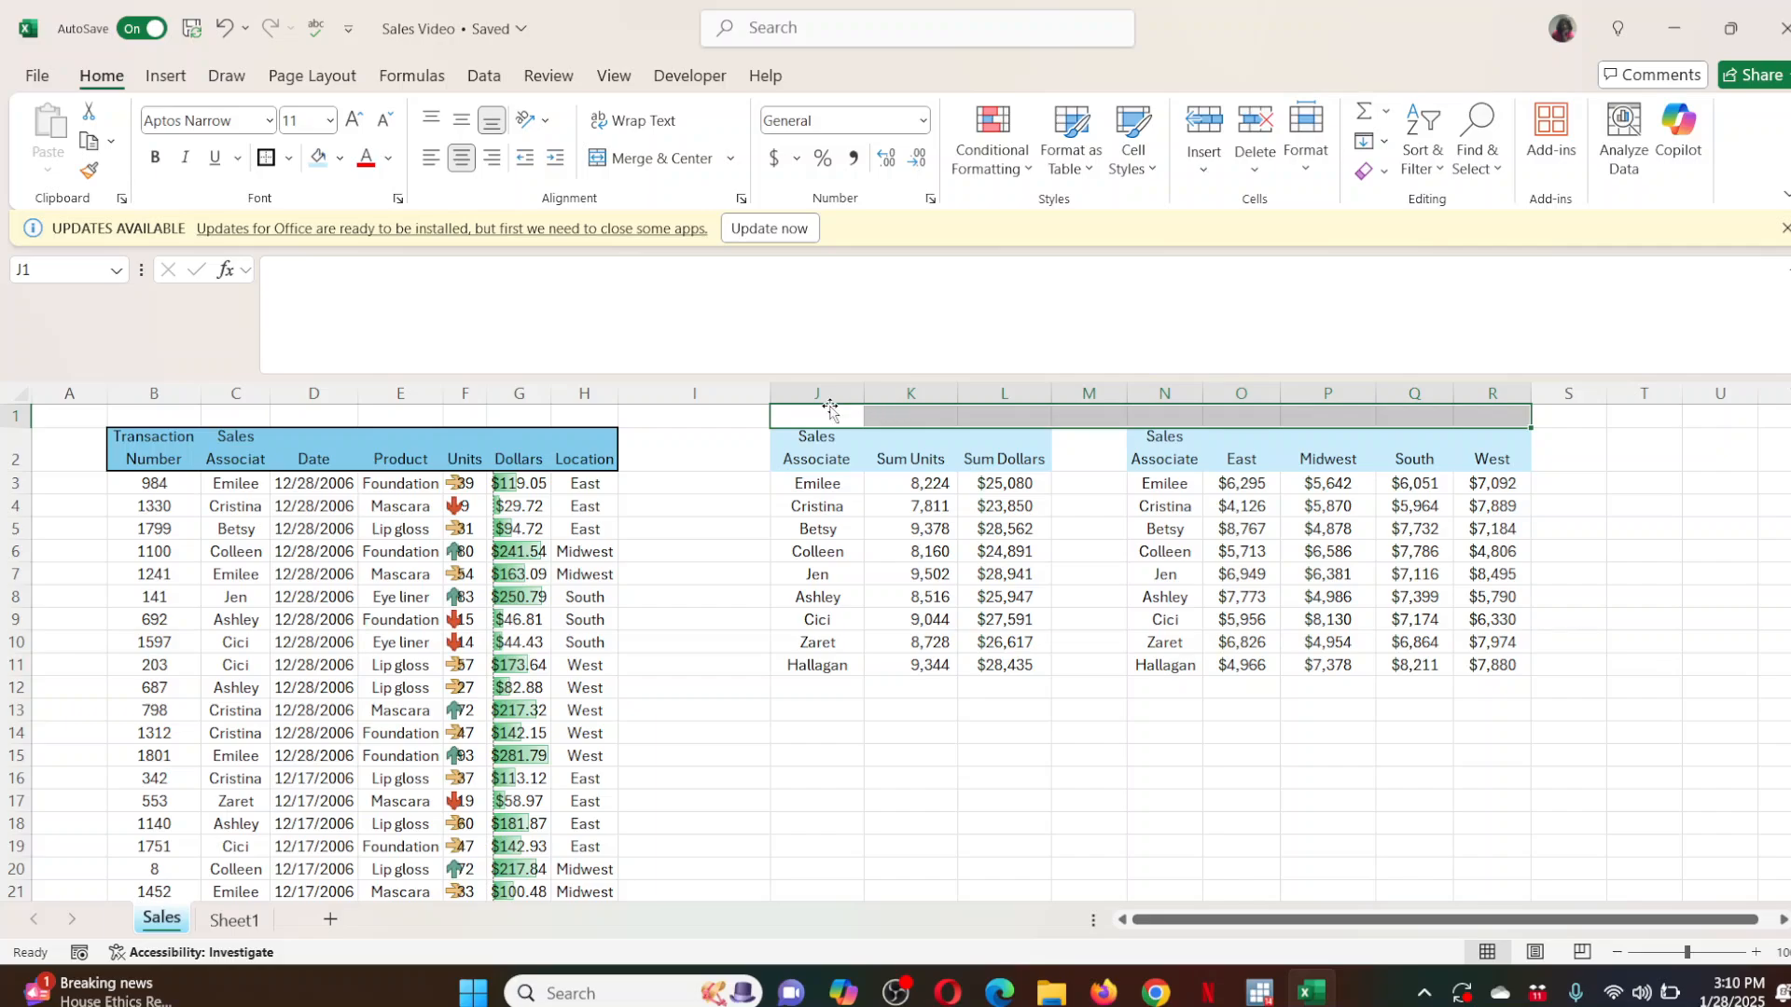
{"action": "left_click_drag", "start_coordinate": [826, 421], "coordinate": [1499, 405]}
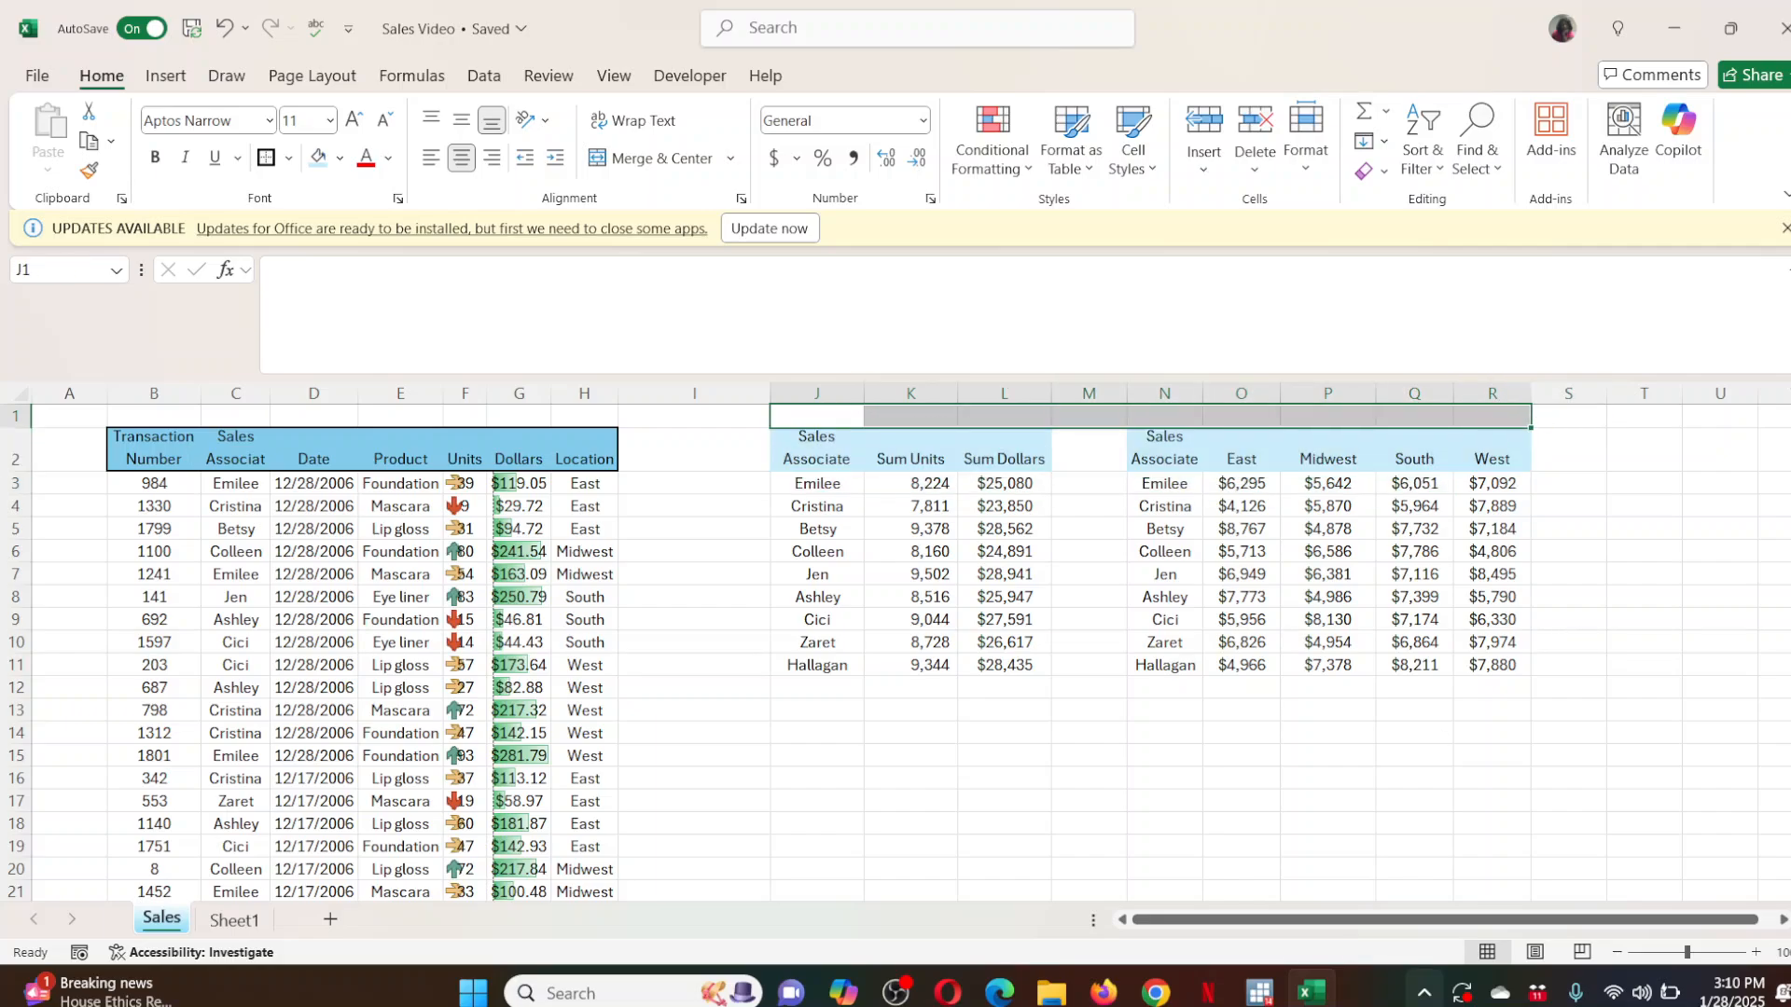
{"action": "right_click", "coordinate": [972, 425]}
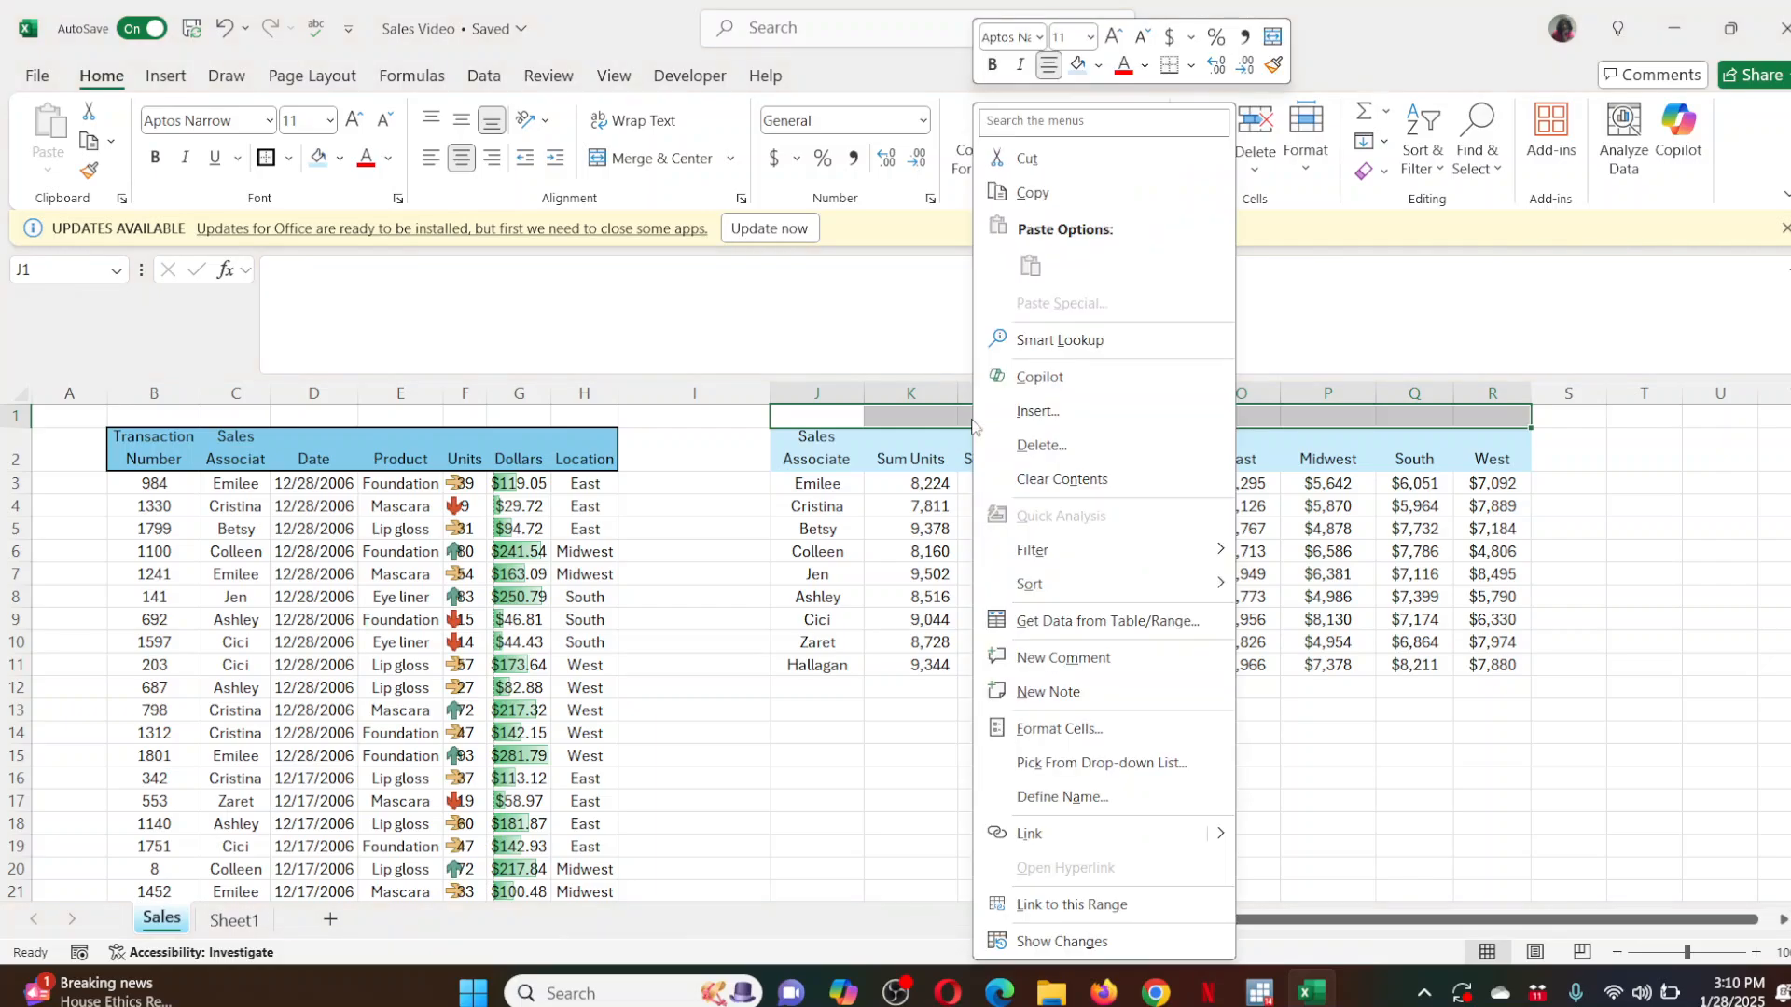
{"action": "left_click", "coordinate": [1069, 412]}
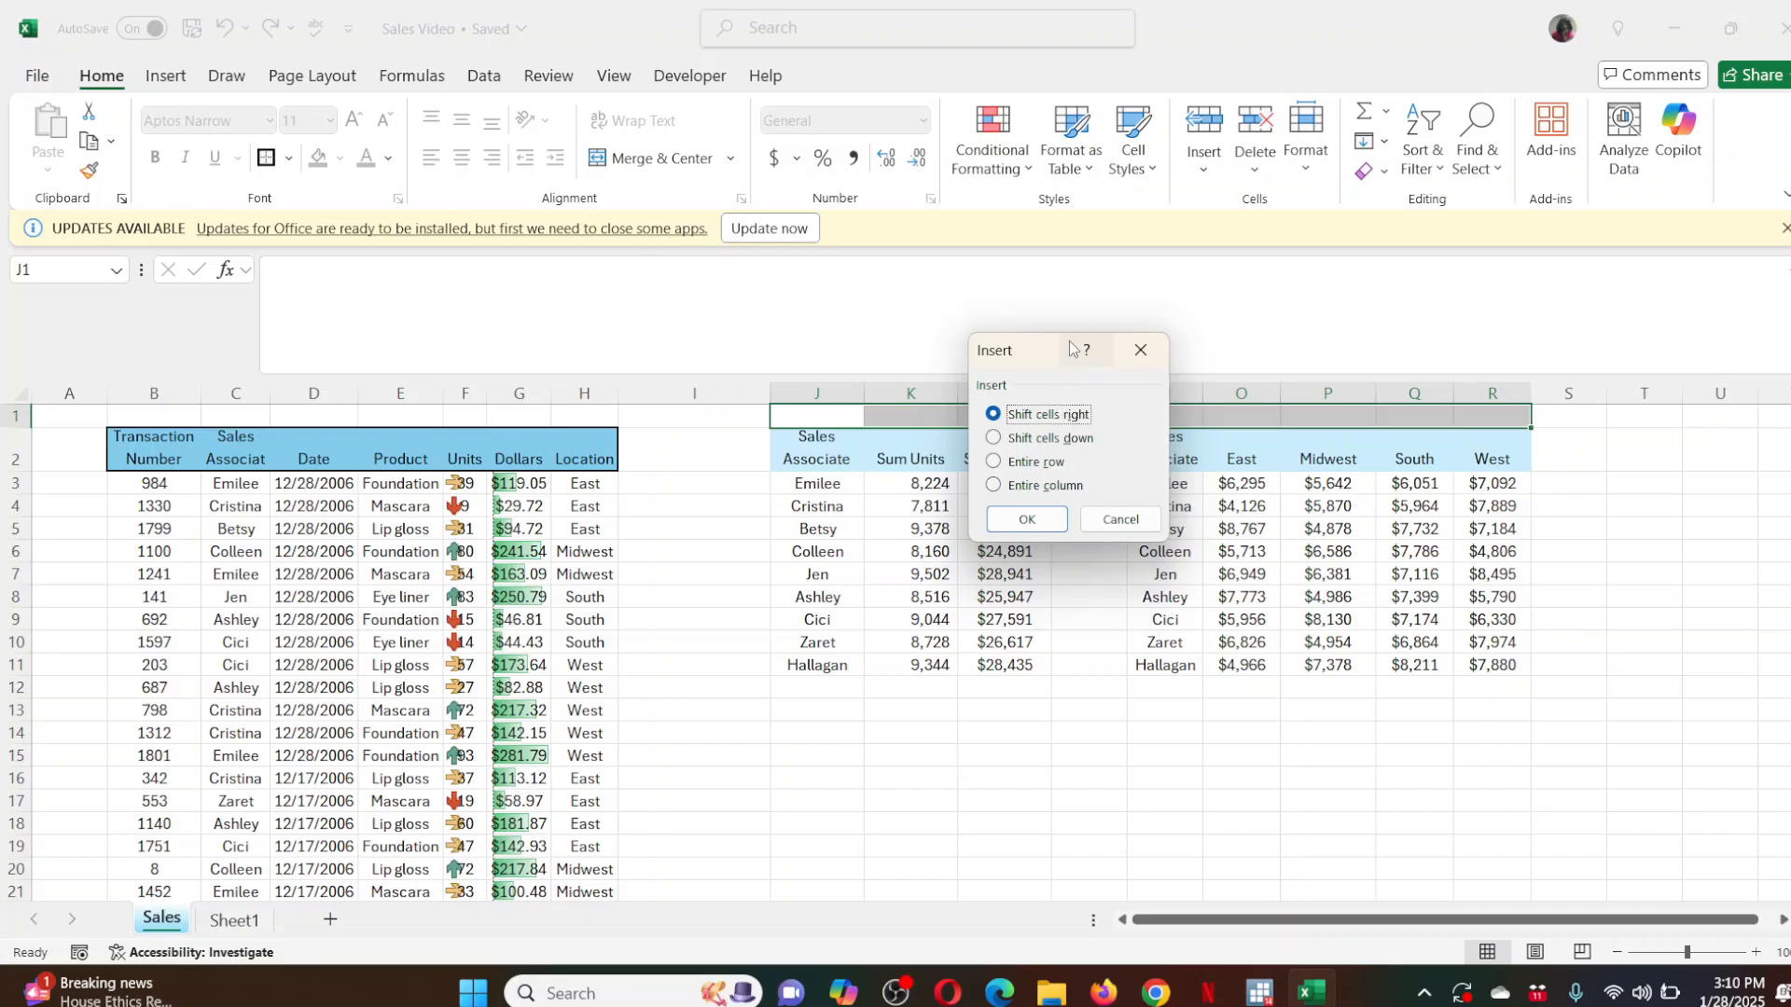
{"action": "left_click_drag", "start_coordinate": [1026, 346], "coordinate": [570, 638]}
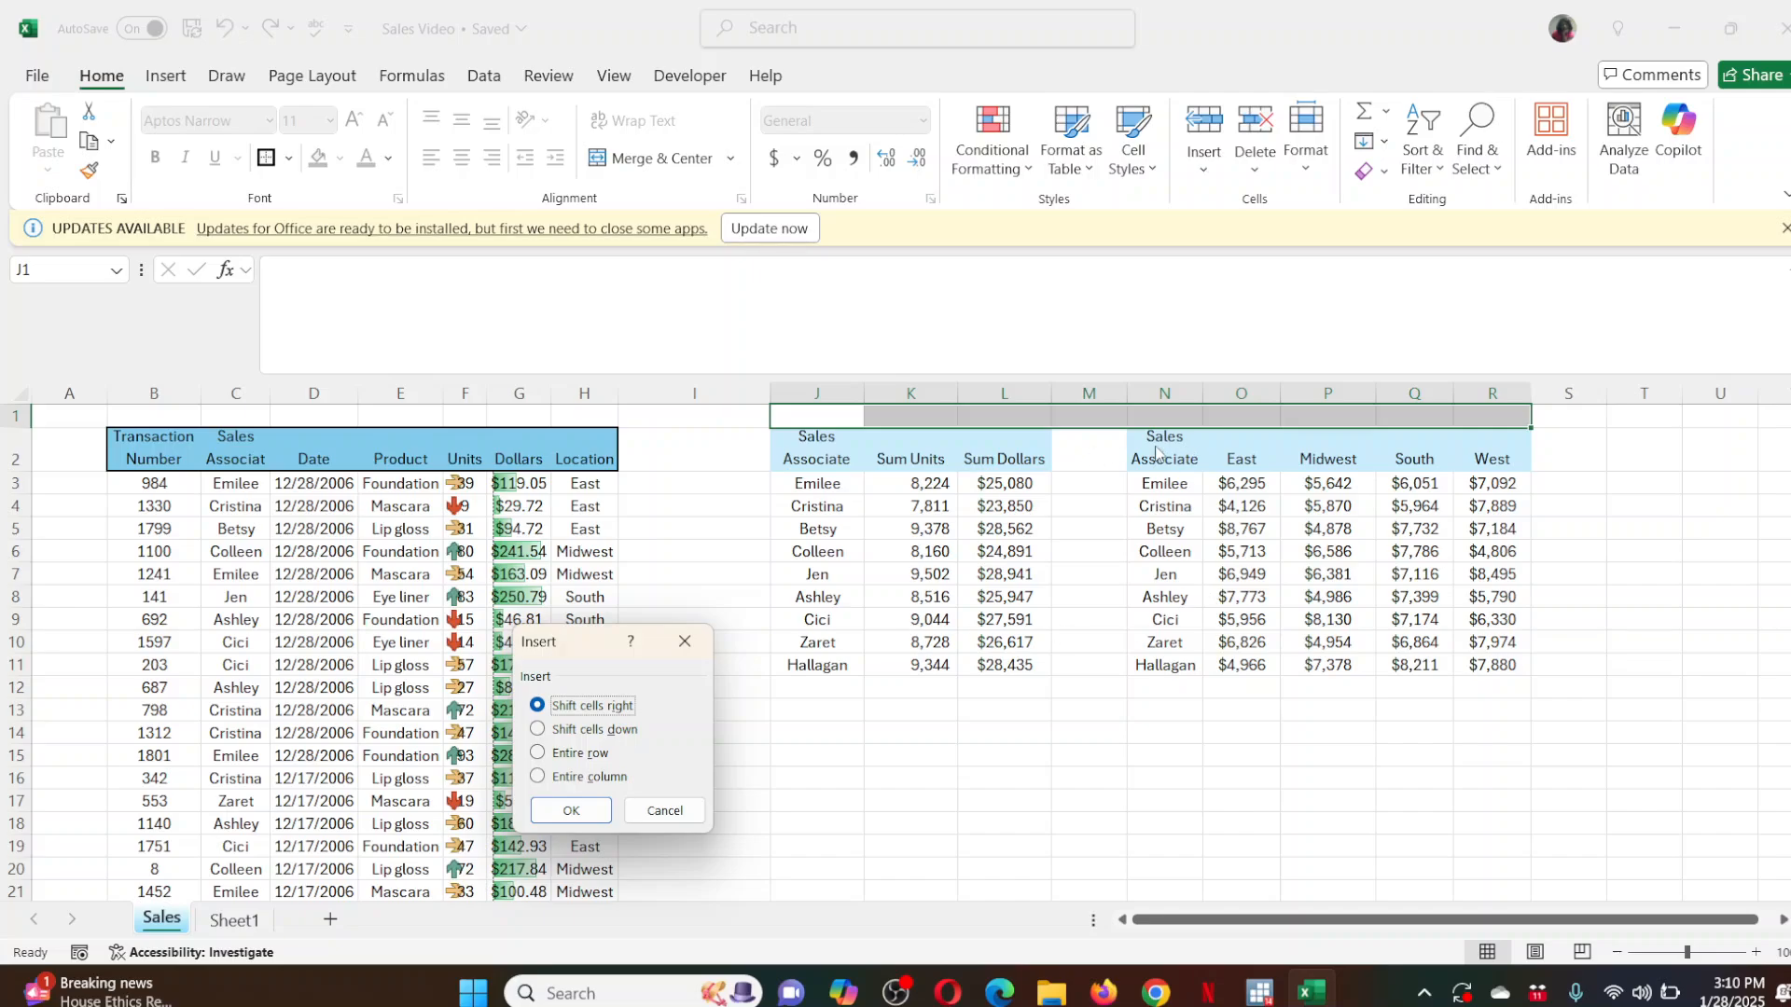
{"action": "left_click", "coordinate": [610, 730]}
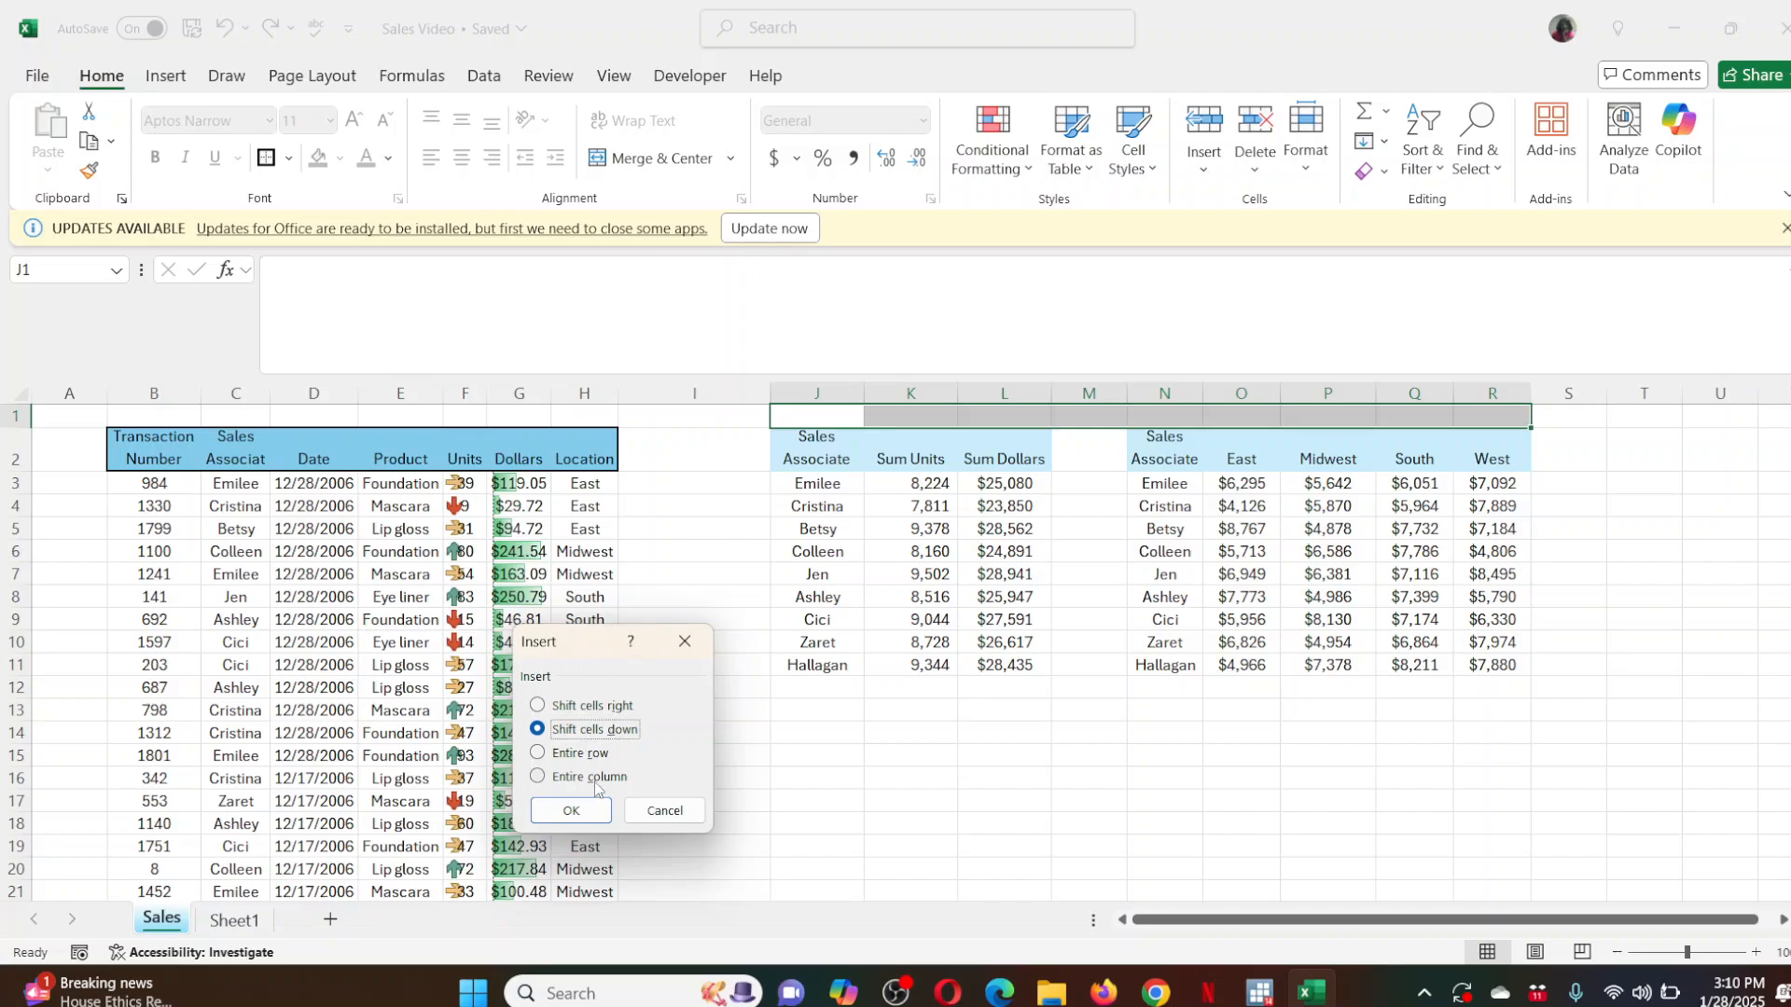
{"action": "left_click", "coordinate": [571, 809]}
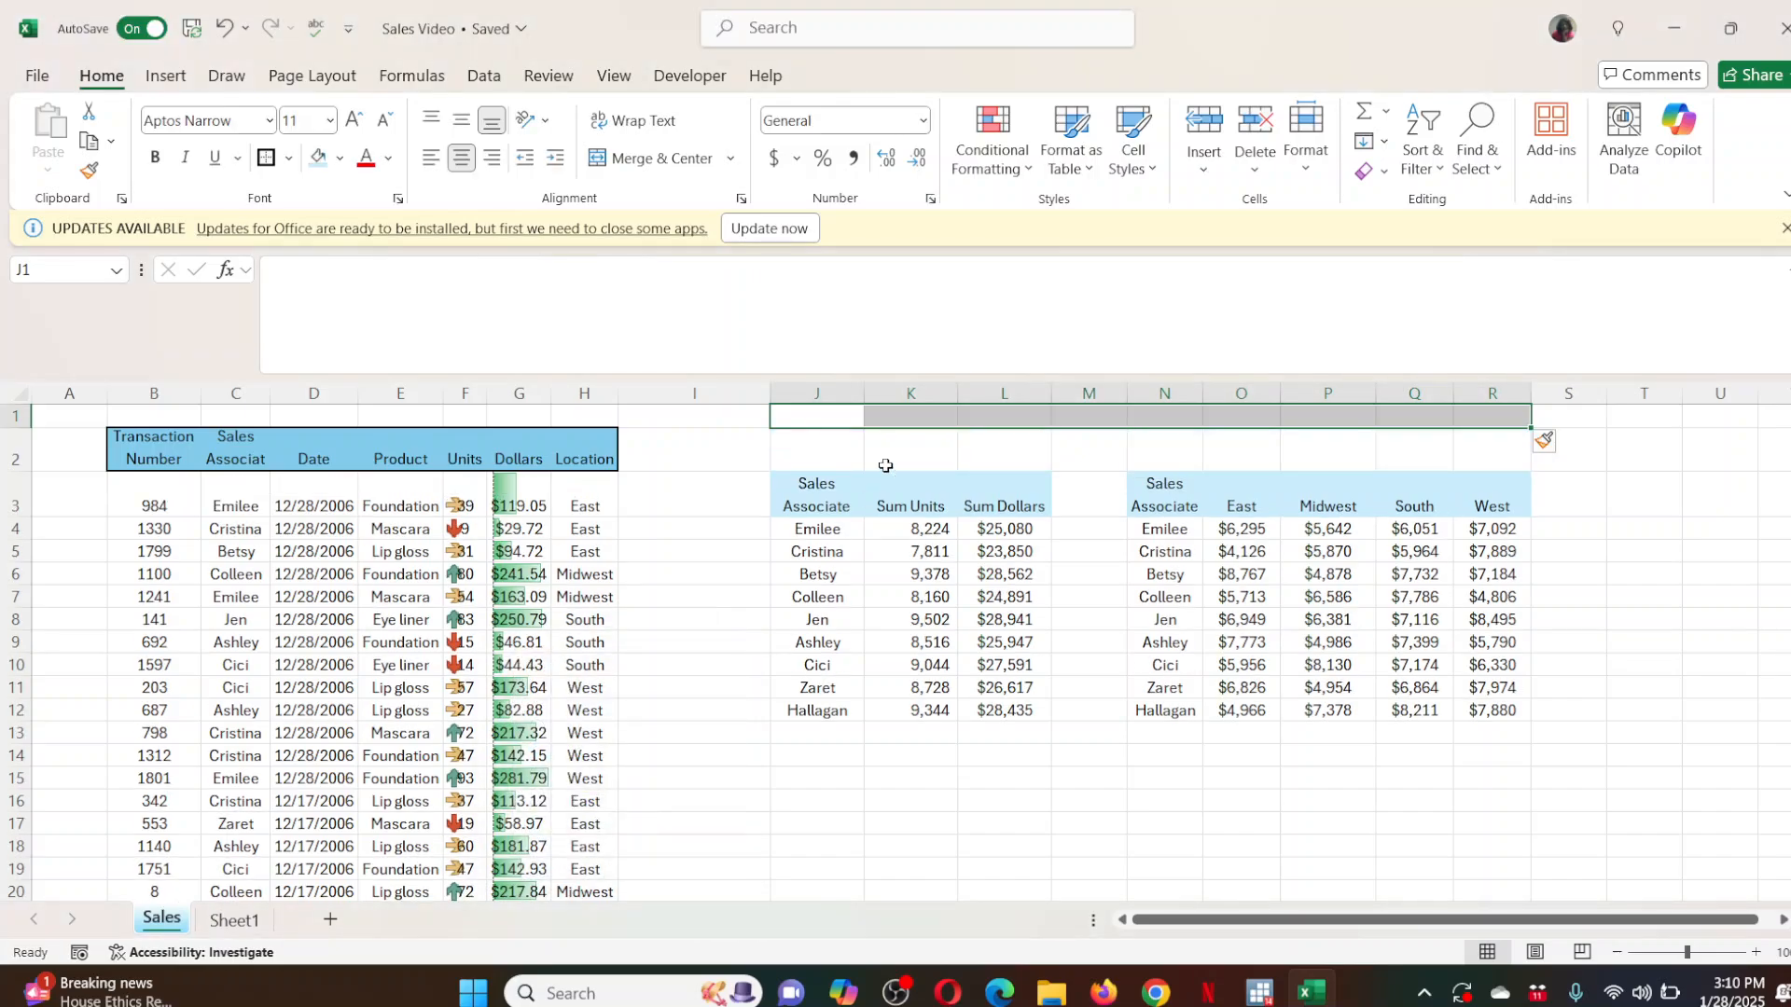
Insert a blank column N before the Sales Associate column of the location summary table.
{"action": "left_click", "coordinate": [819, 393]}
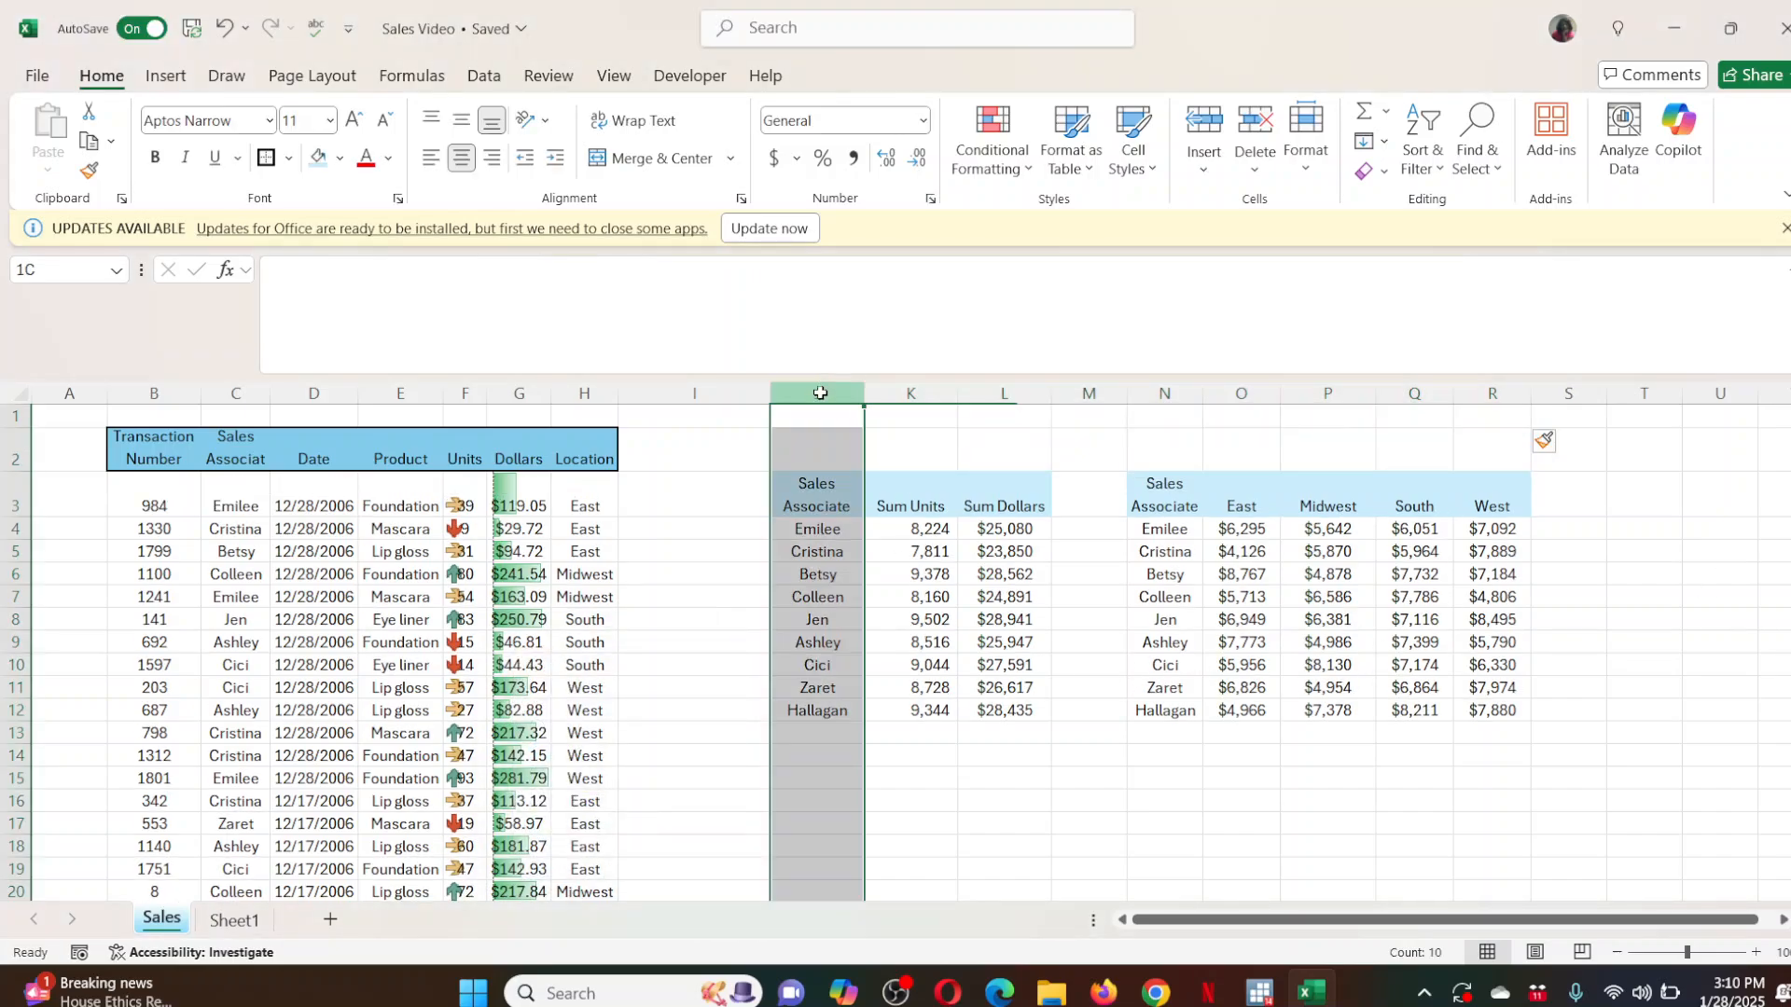
{"action": "key", "text": "Escape"}
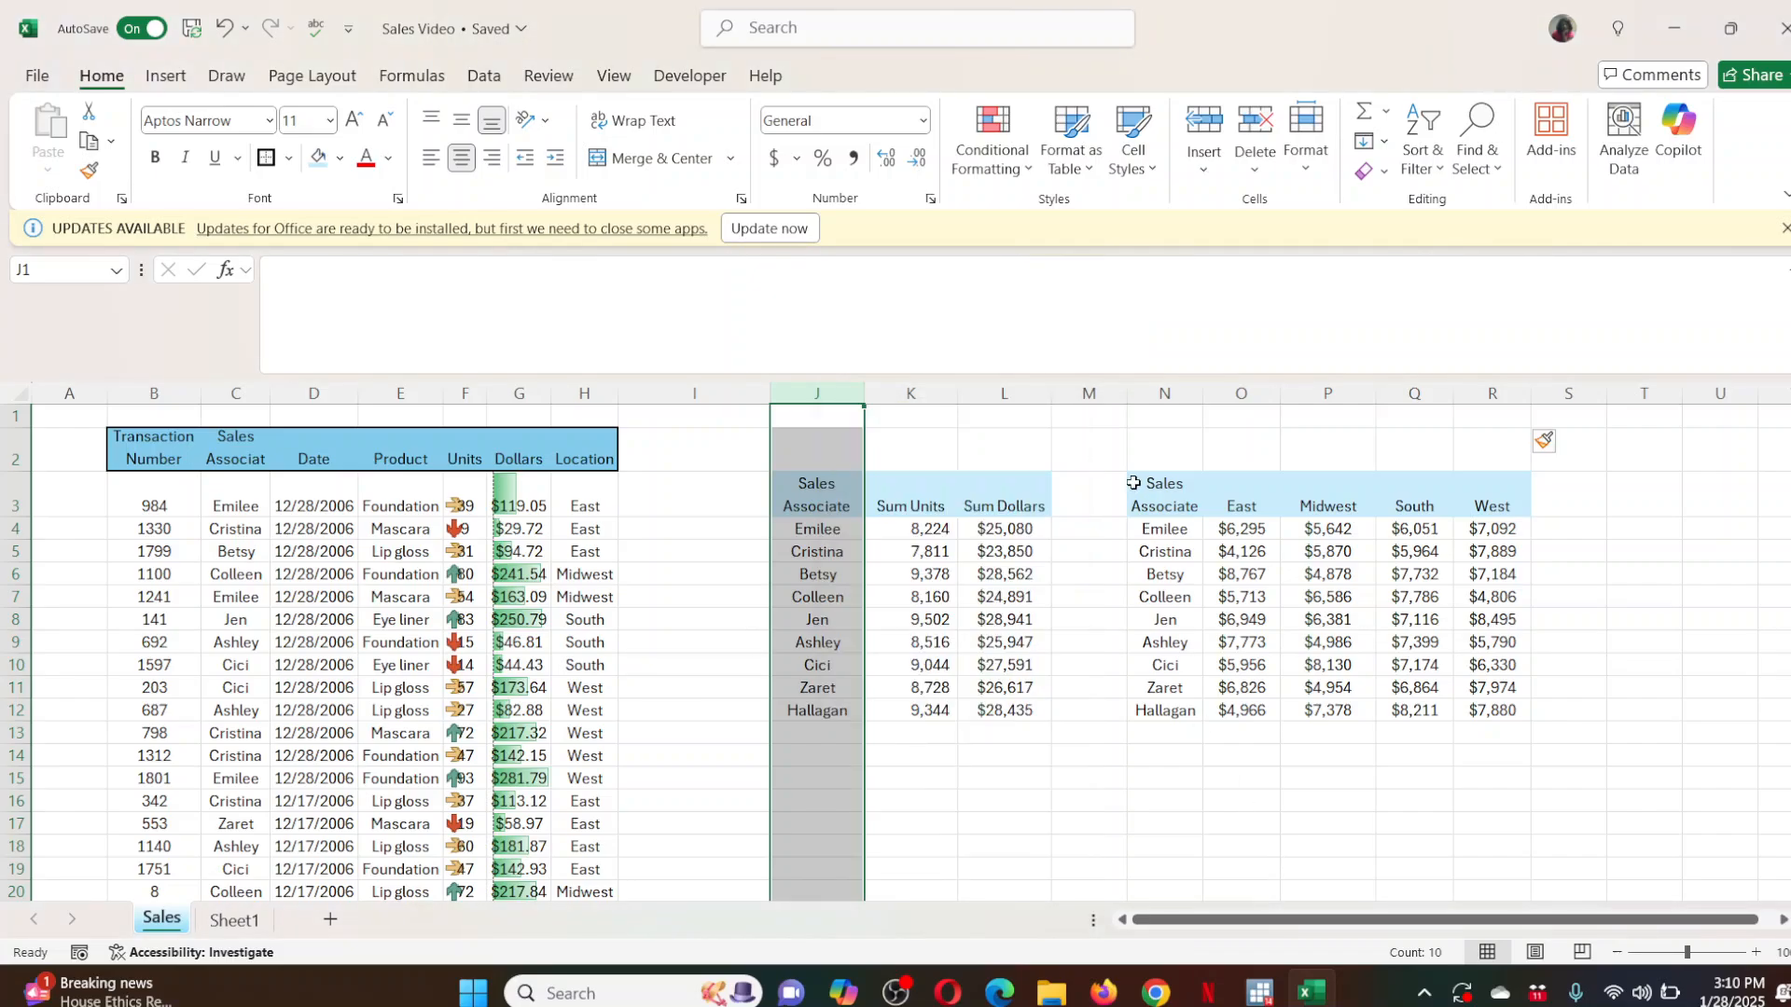
{"action": "right_click", "coordinate": [1149, 393]}
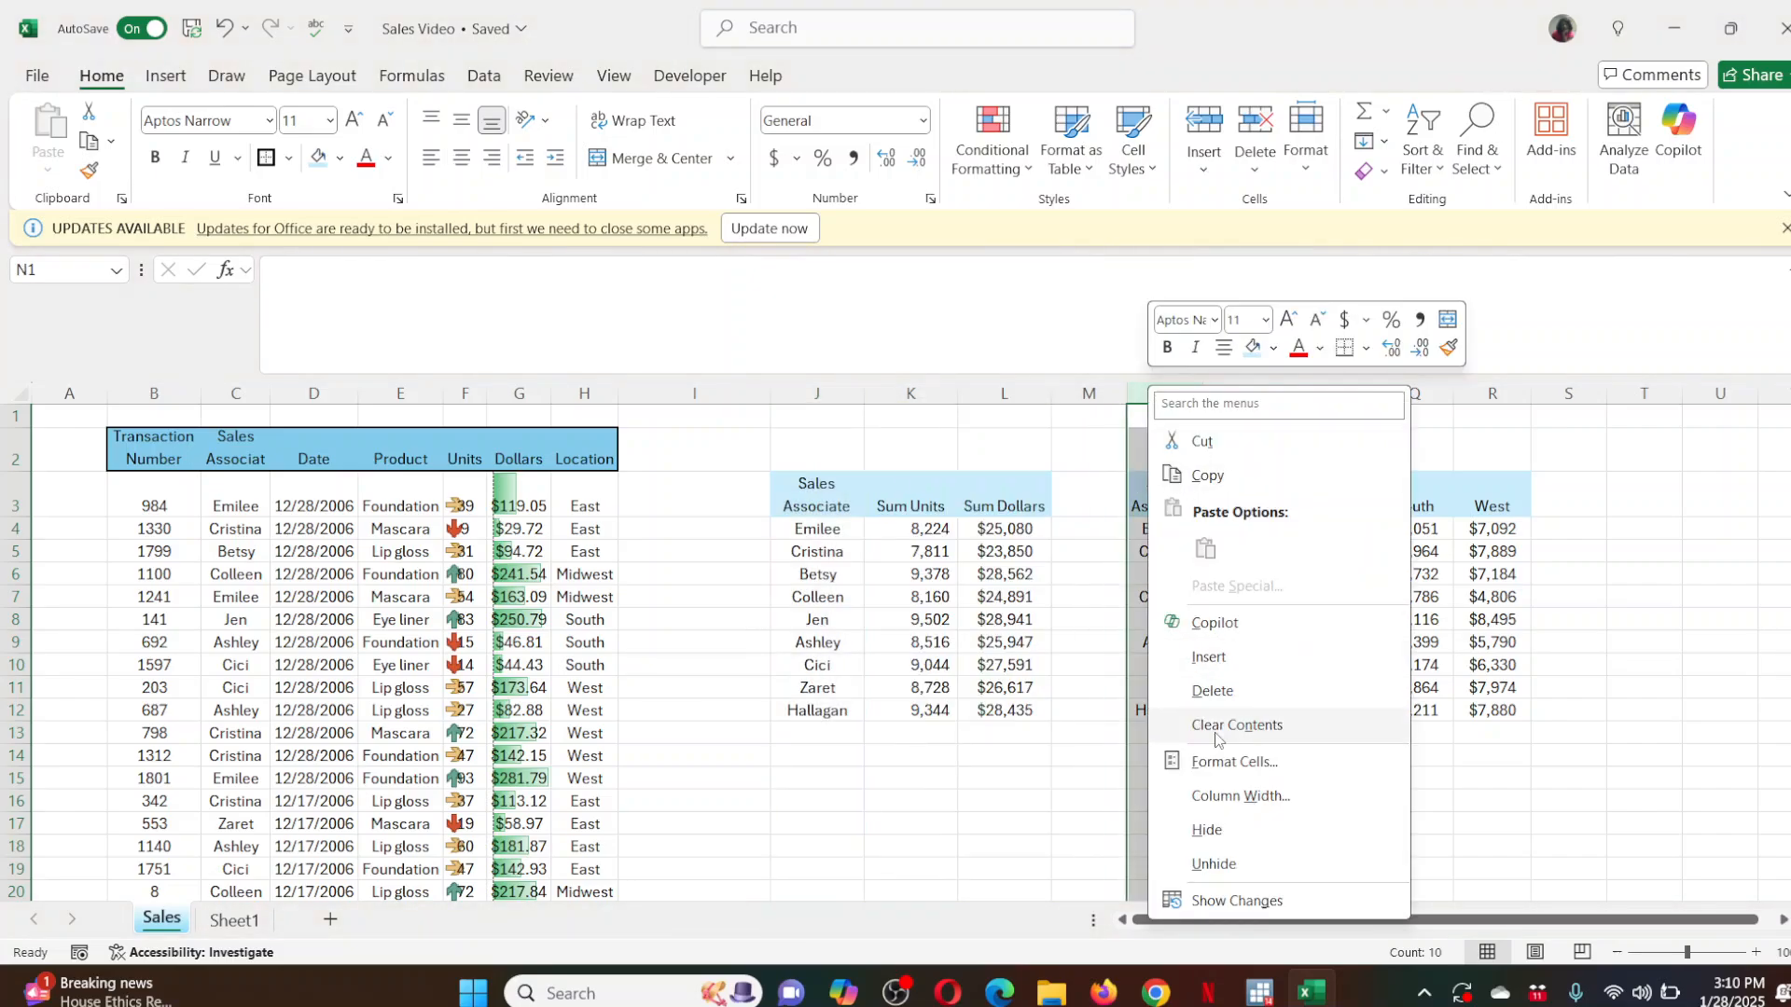
{"action": "left_click", "coordinate": [1209, 657]}
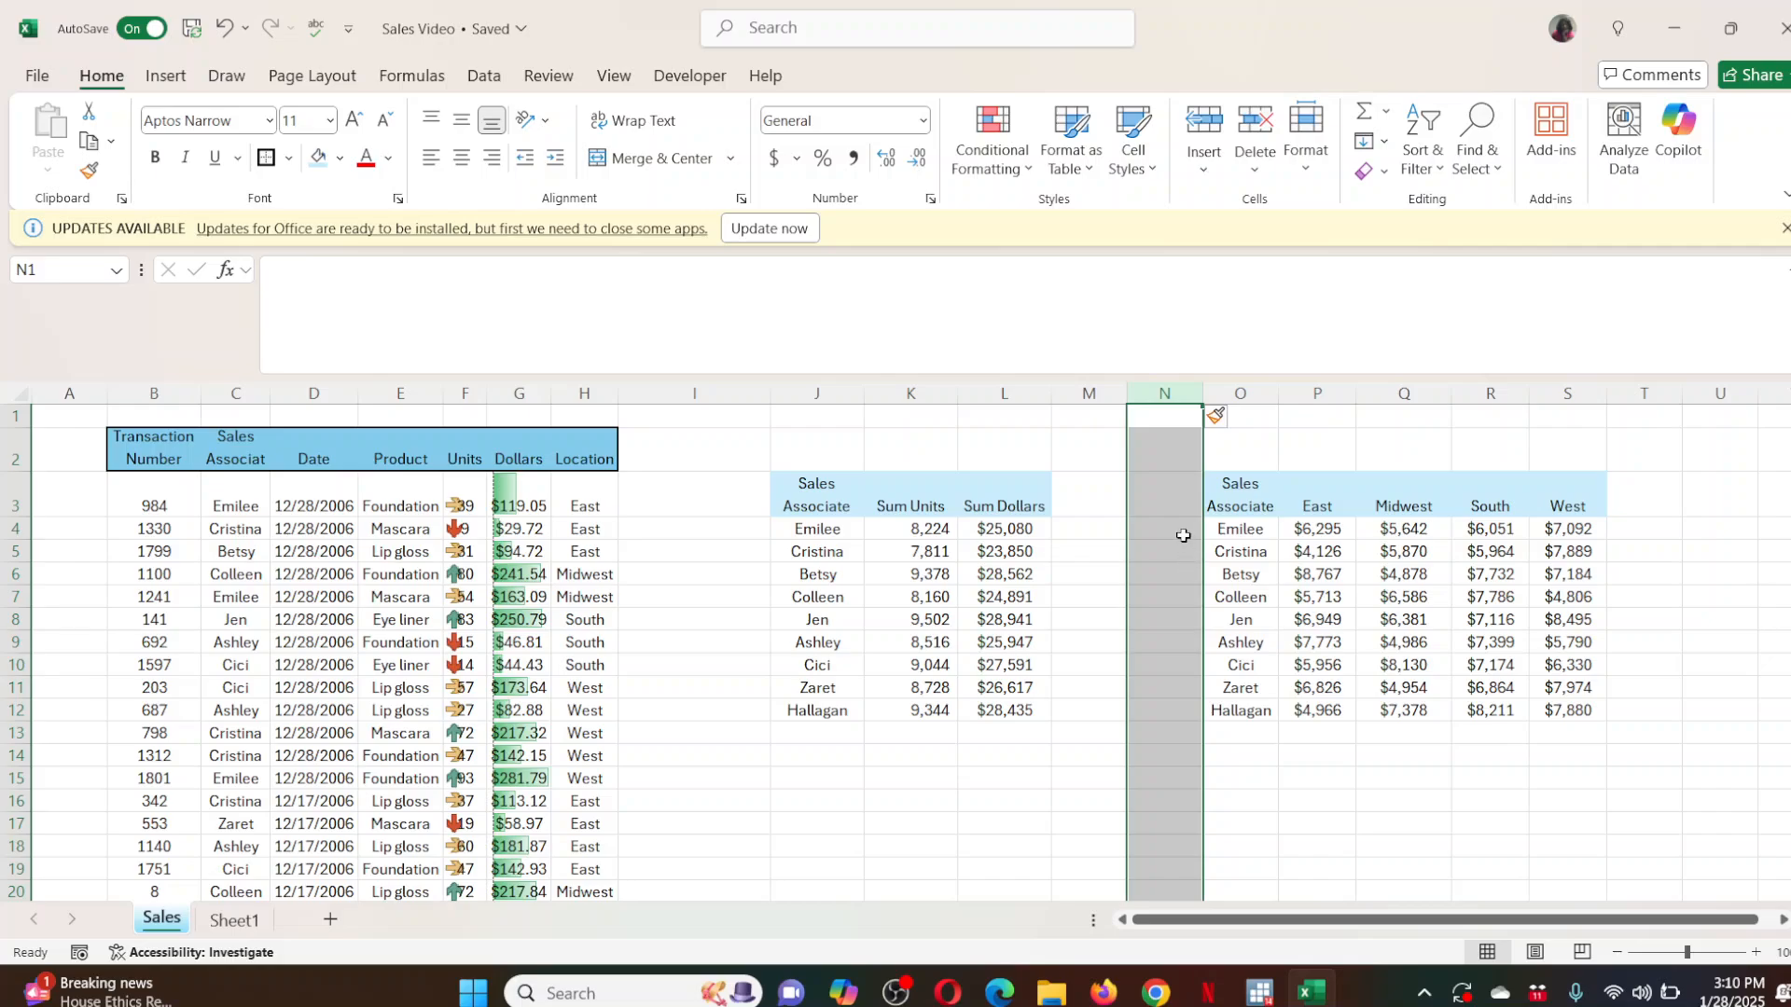
Merge and center cells N4:N12 beside the location summary and enter the label "Sales Associate".
{"action": "left_click", "coordinate": [1181, 533]}
{"action": "left_click_drag", "start_coordinate": [1181, 533], "coordinate": [1192, 711]}
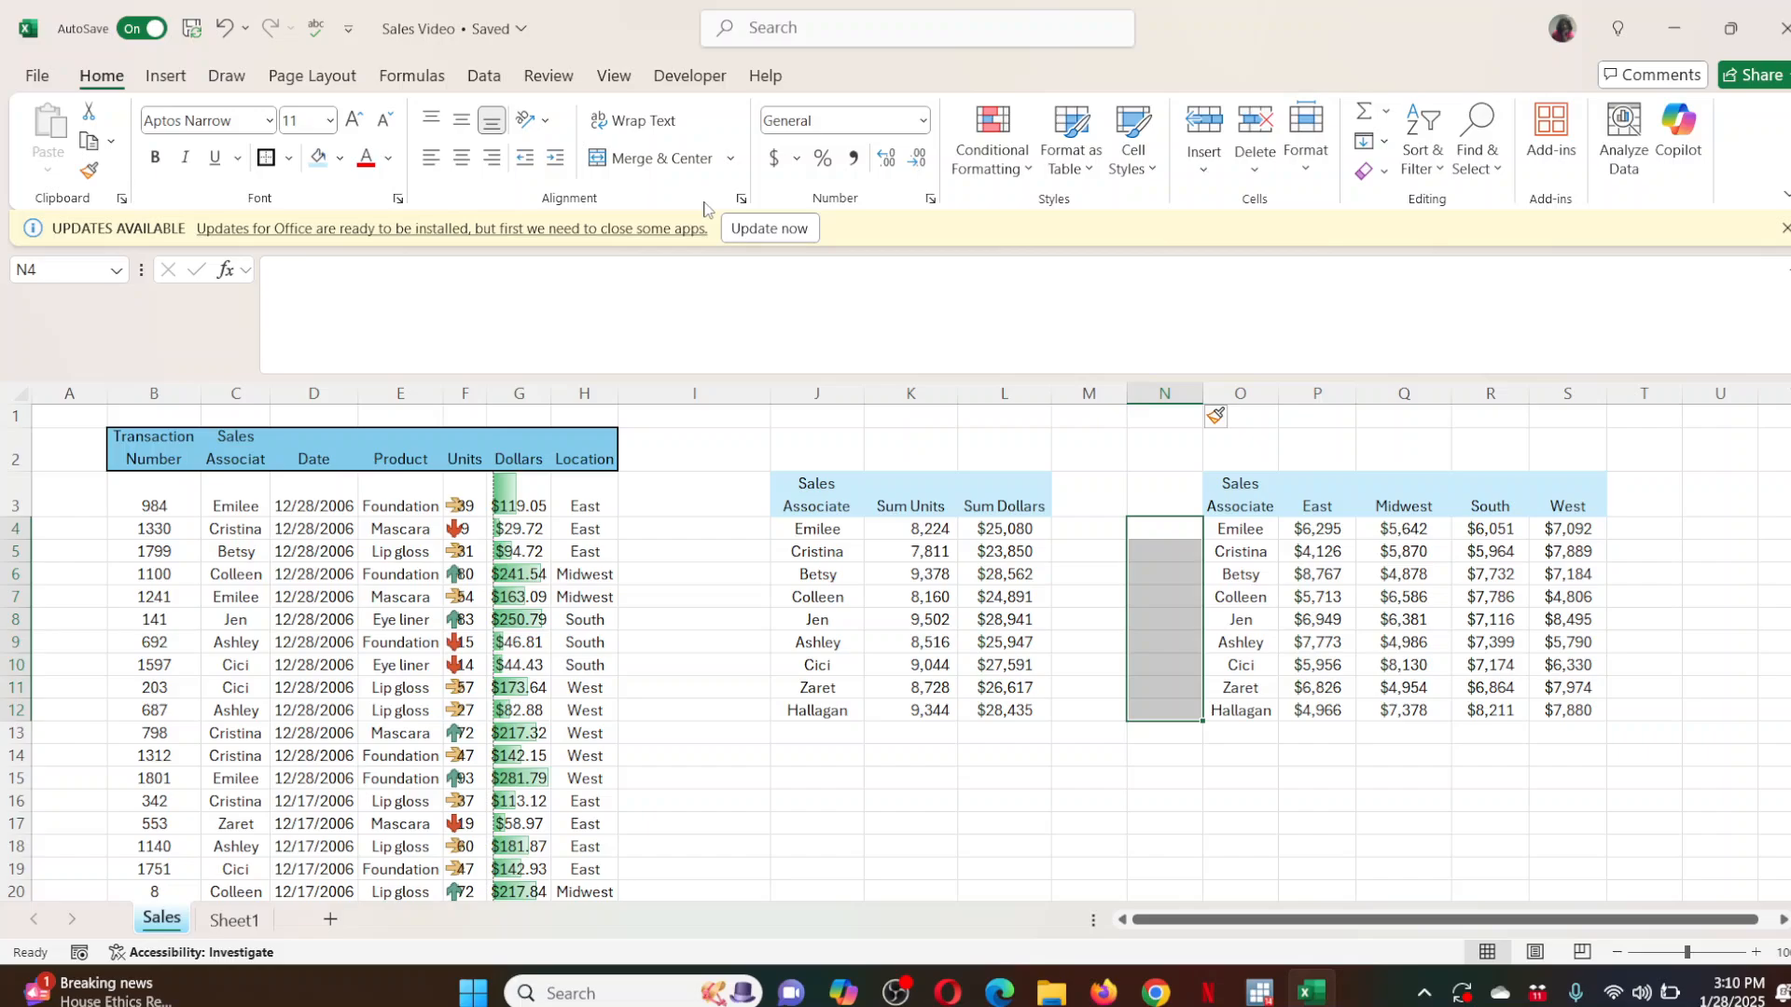
{"action": "left_click", "coordinate": [668, 160]}
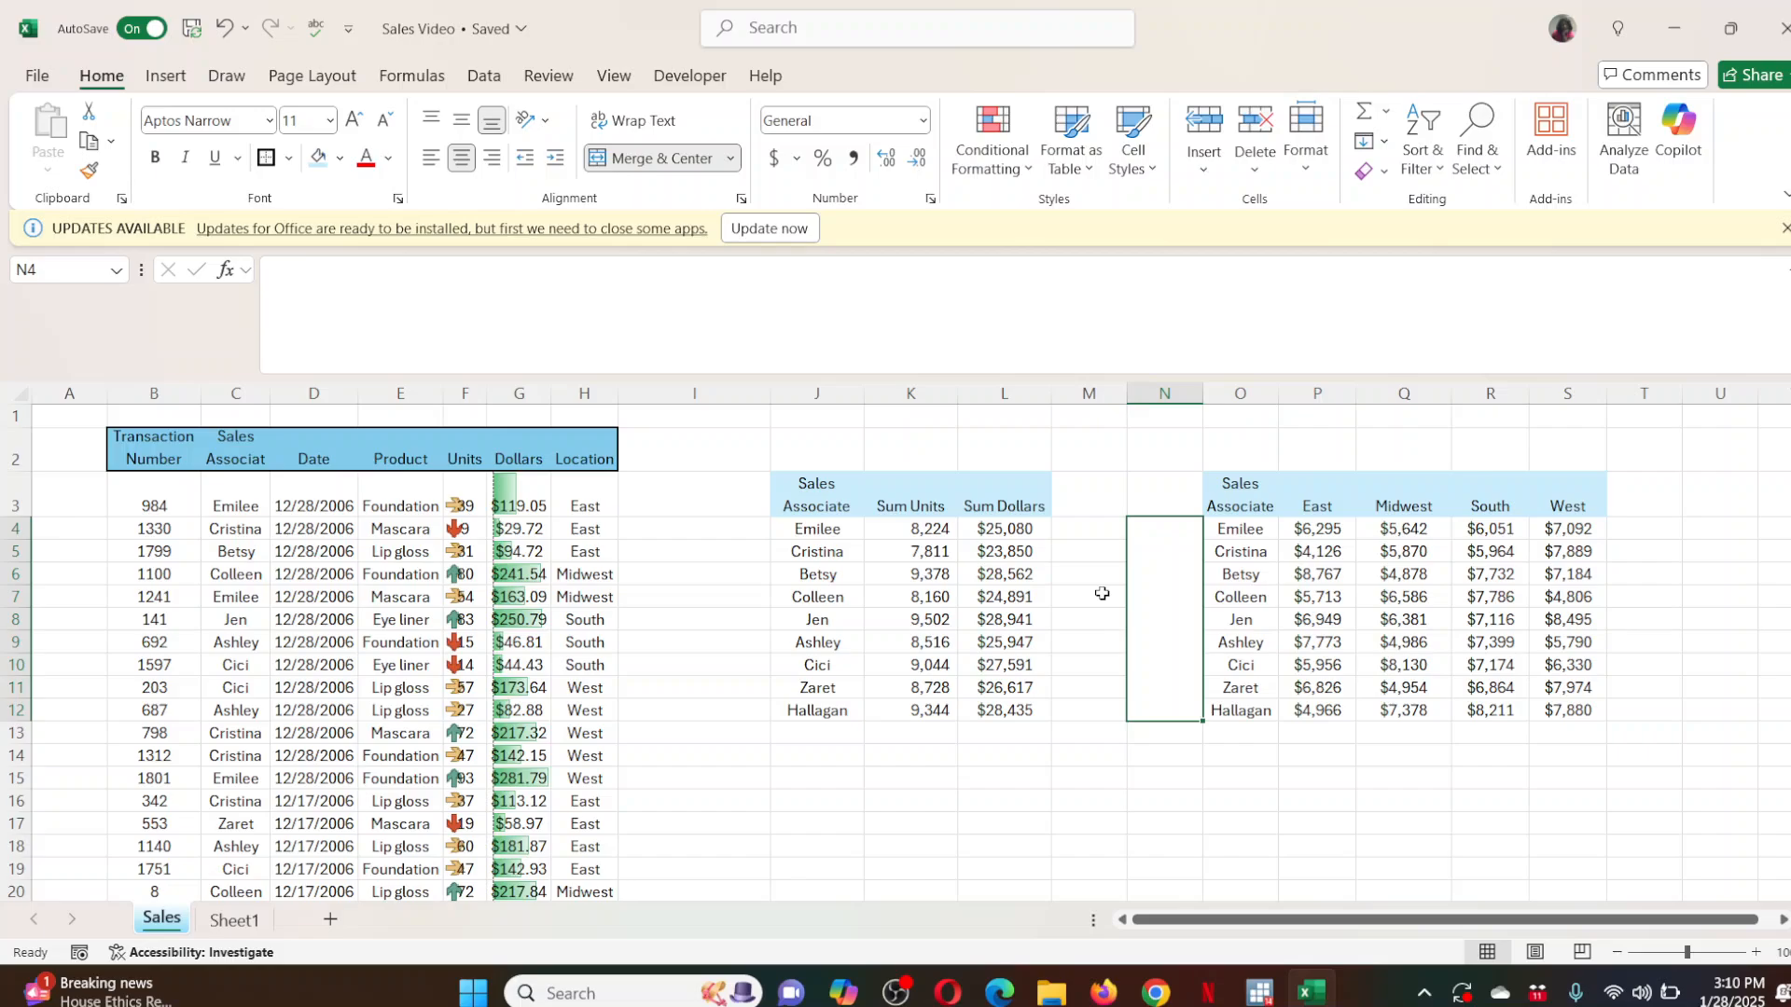
{"action": "type", "text": "Sales"}
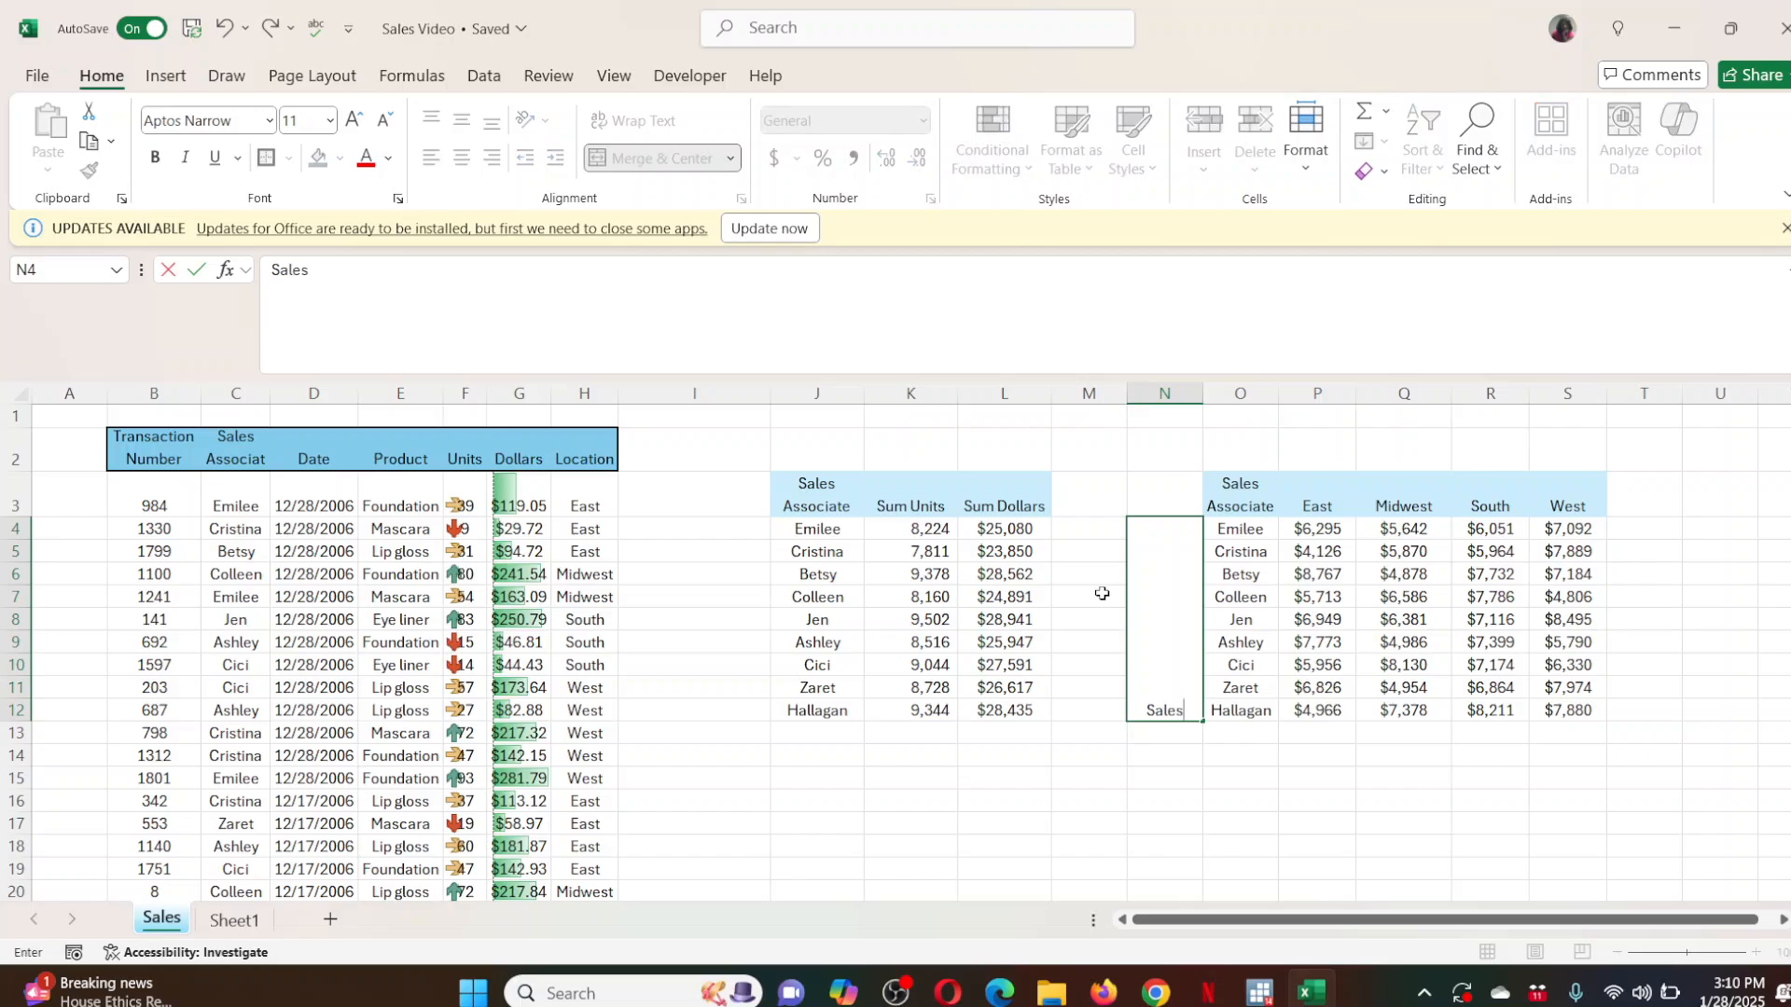
{"action": "type", "text": " Asso"}
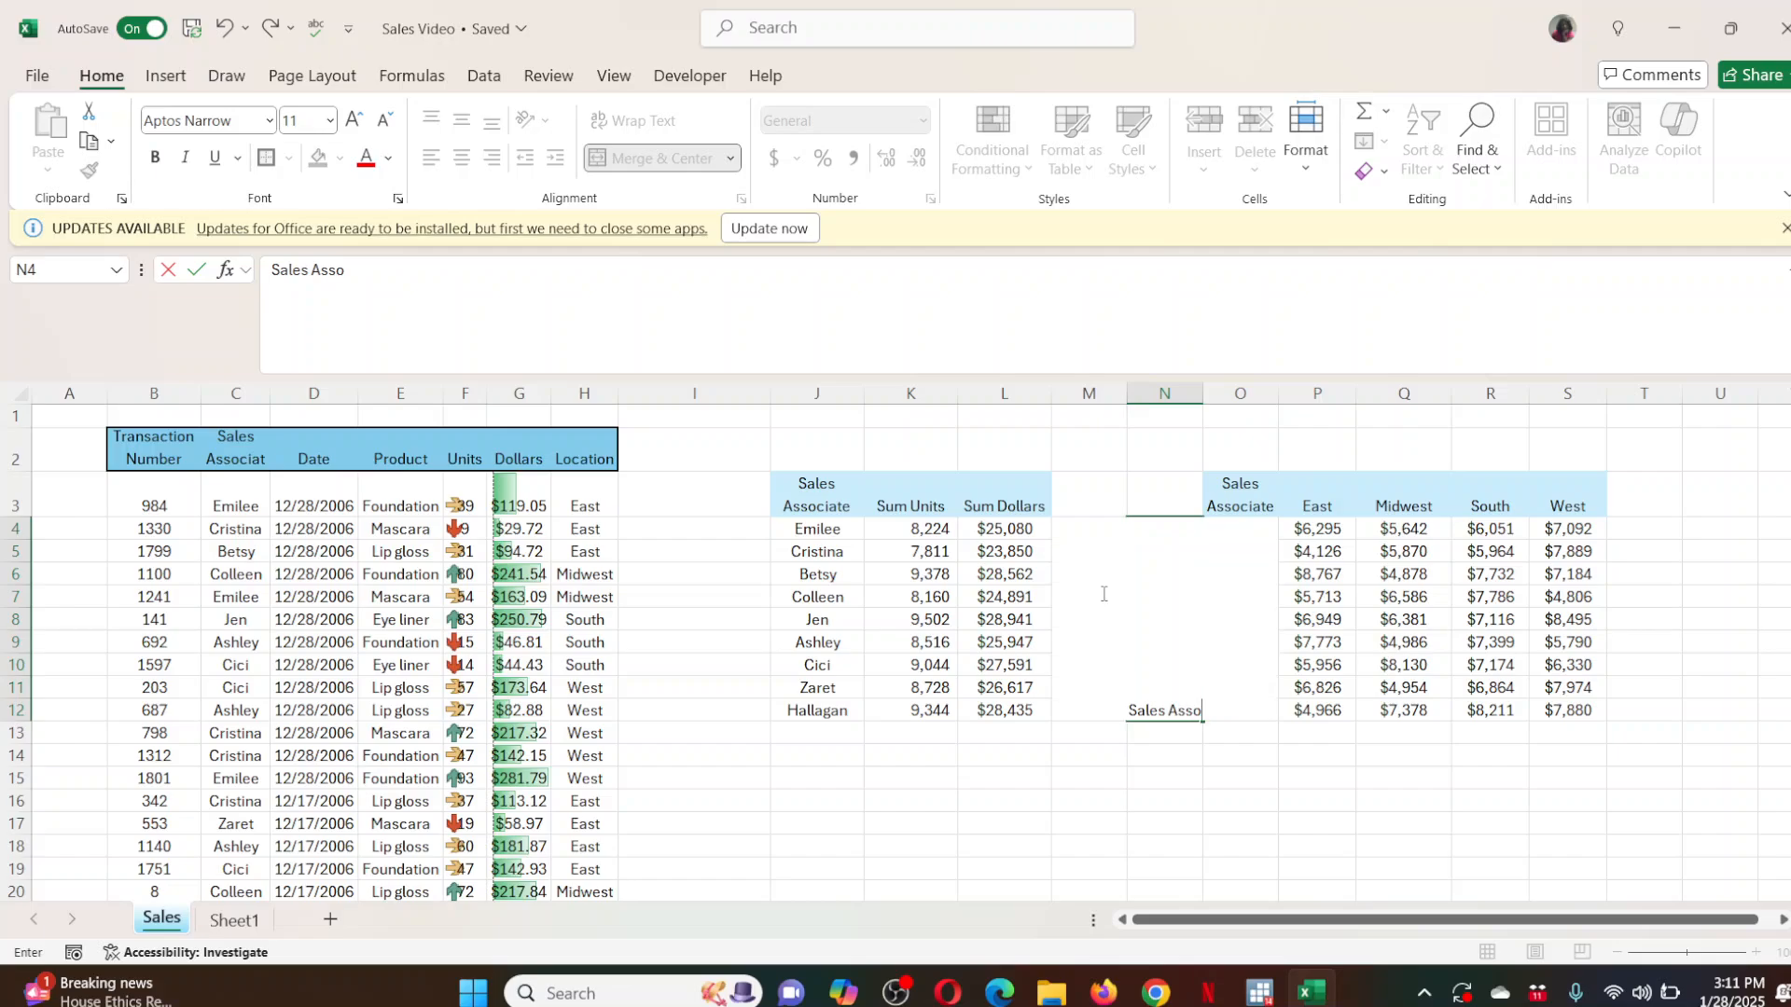
{"action": "type", "text": "ciate"}
{"action": "left_click", "coordinate": [1153, 865]}
Rotate the text up in the merged Sales Associate label and align it to the middle of the cell.
{"action": "left_click", "coordinate": [1165, 662]}
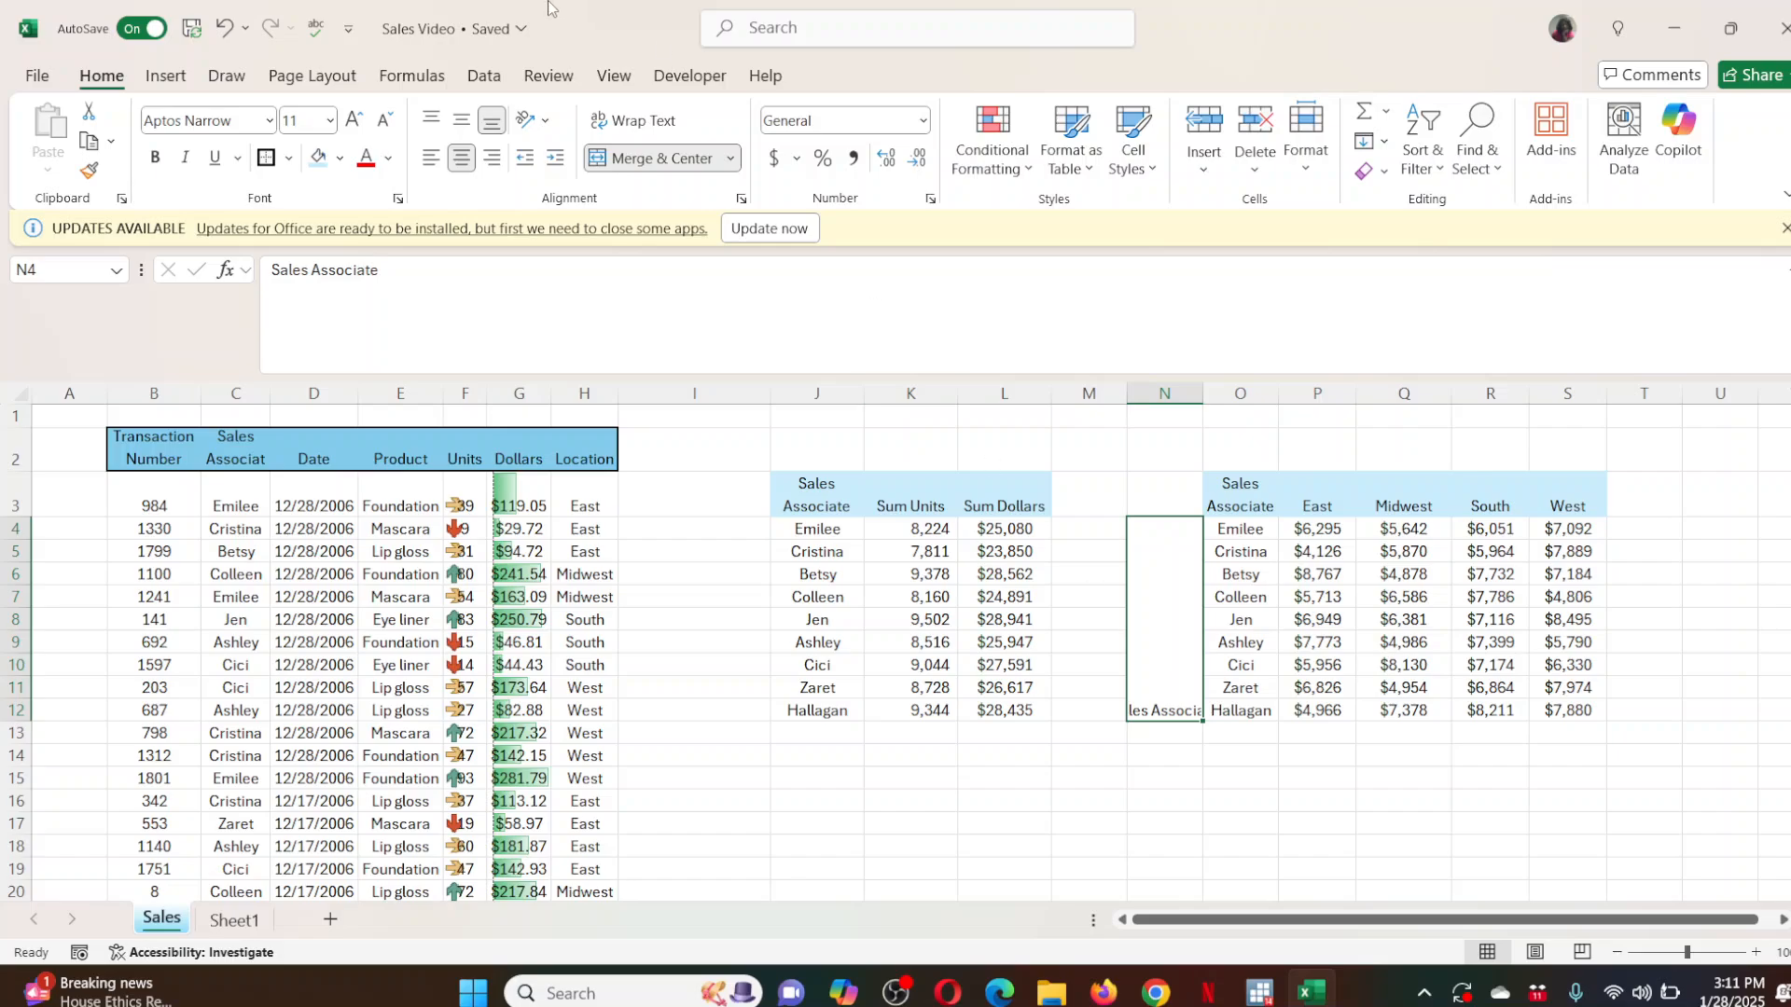
{"action": "left_click", "coordinate": [548, 130]}
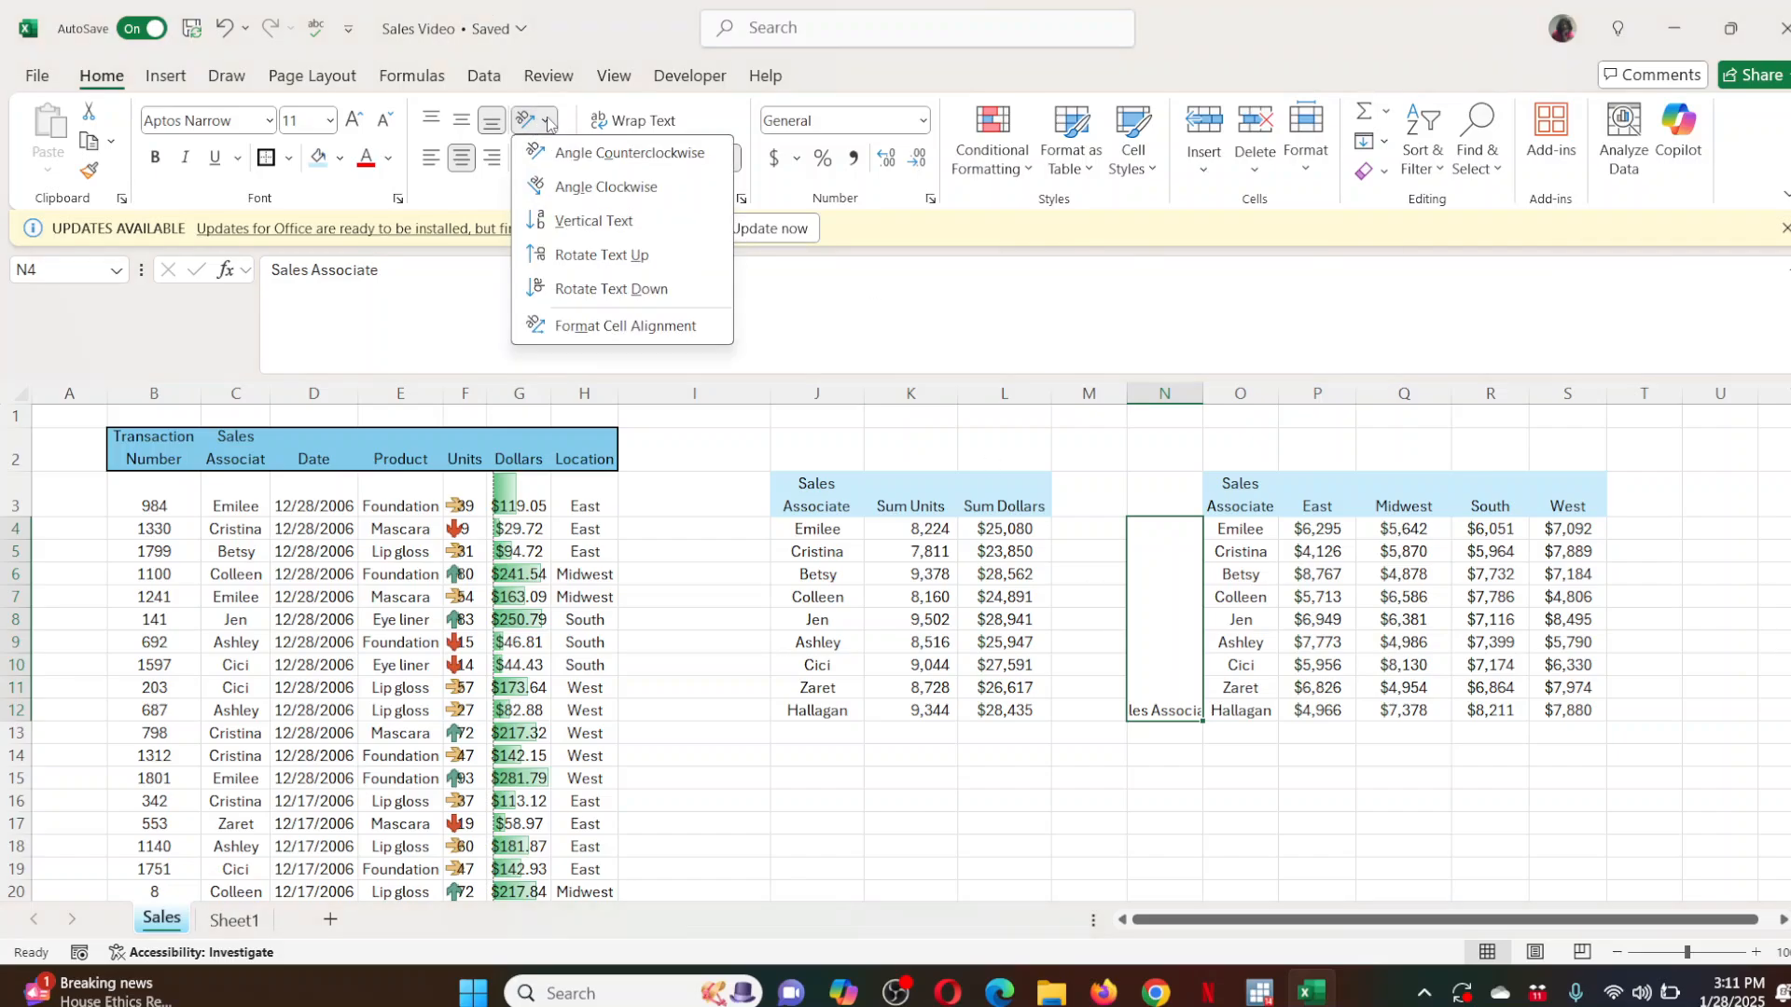
{"action": "left_click", "coordinate": [593, 254]}
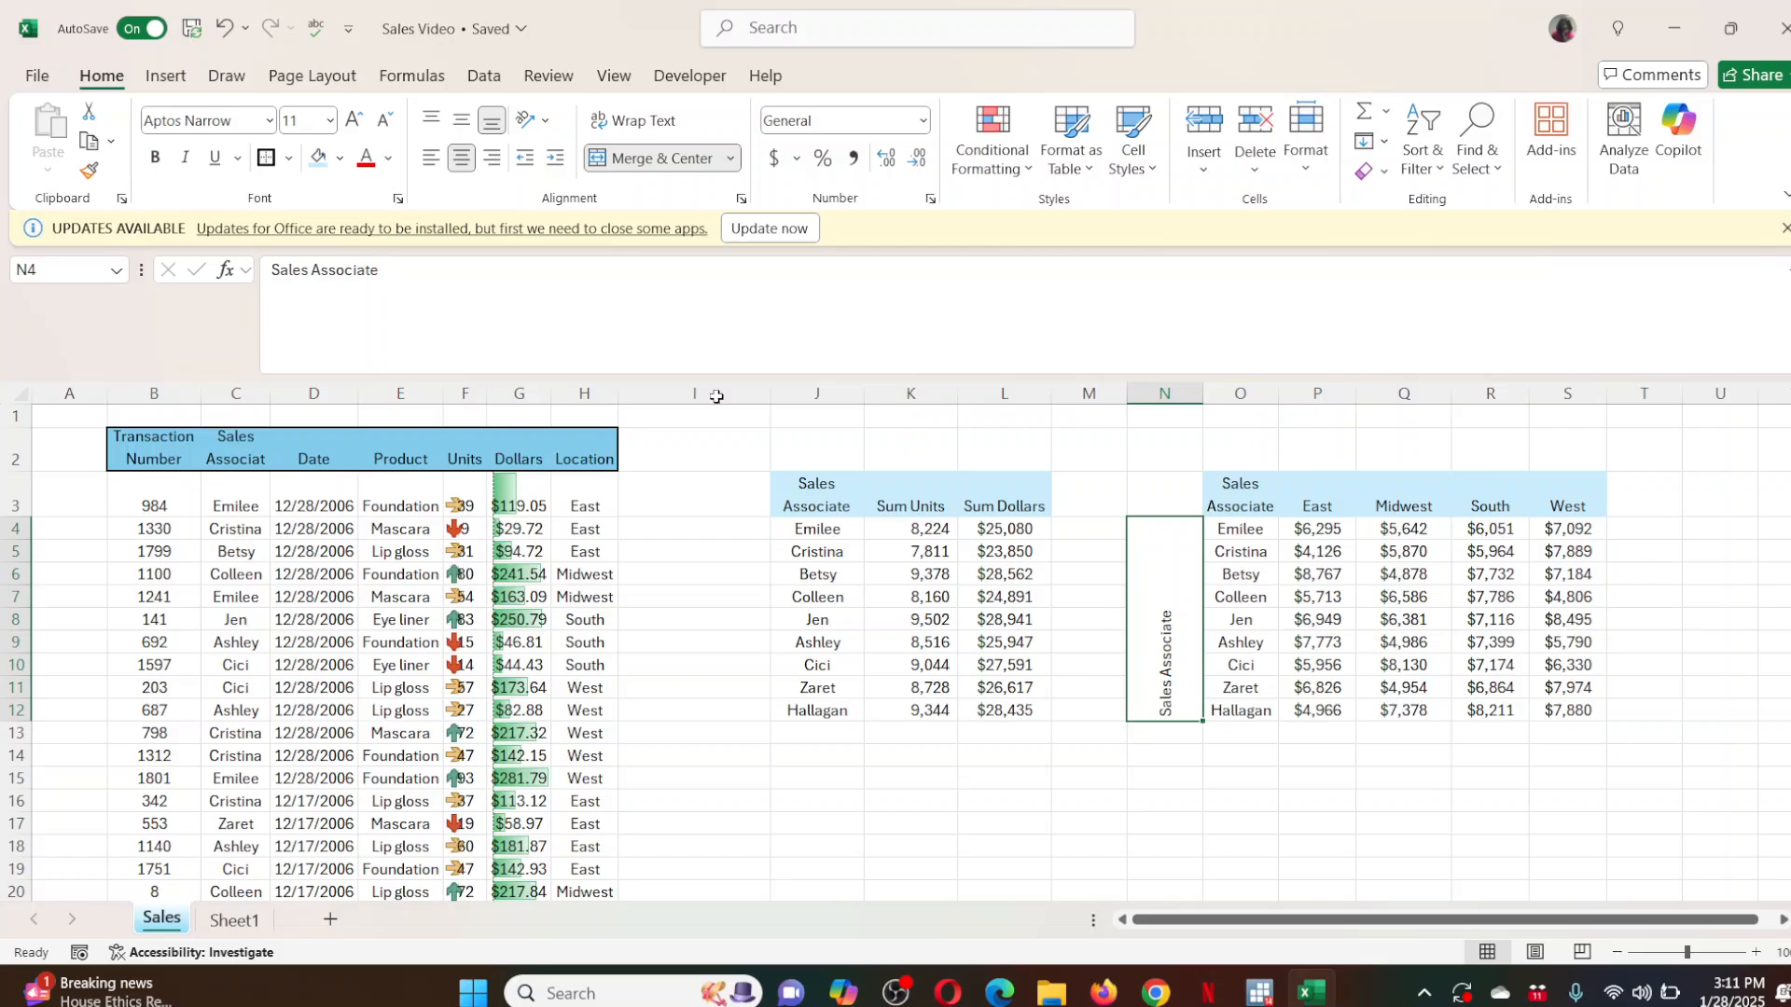
{"action": "left_click", "coordinate": [466, 122]}
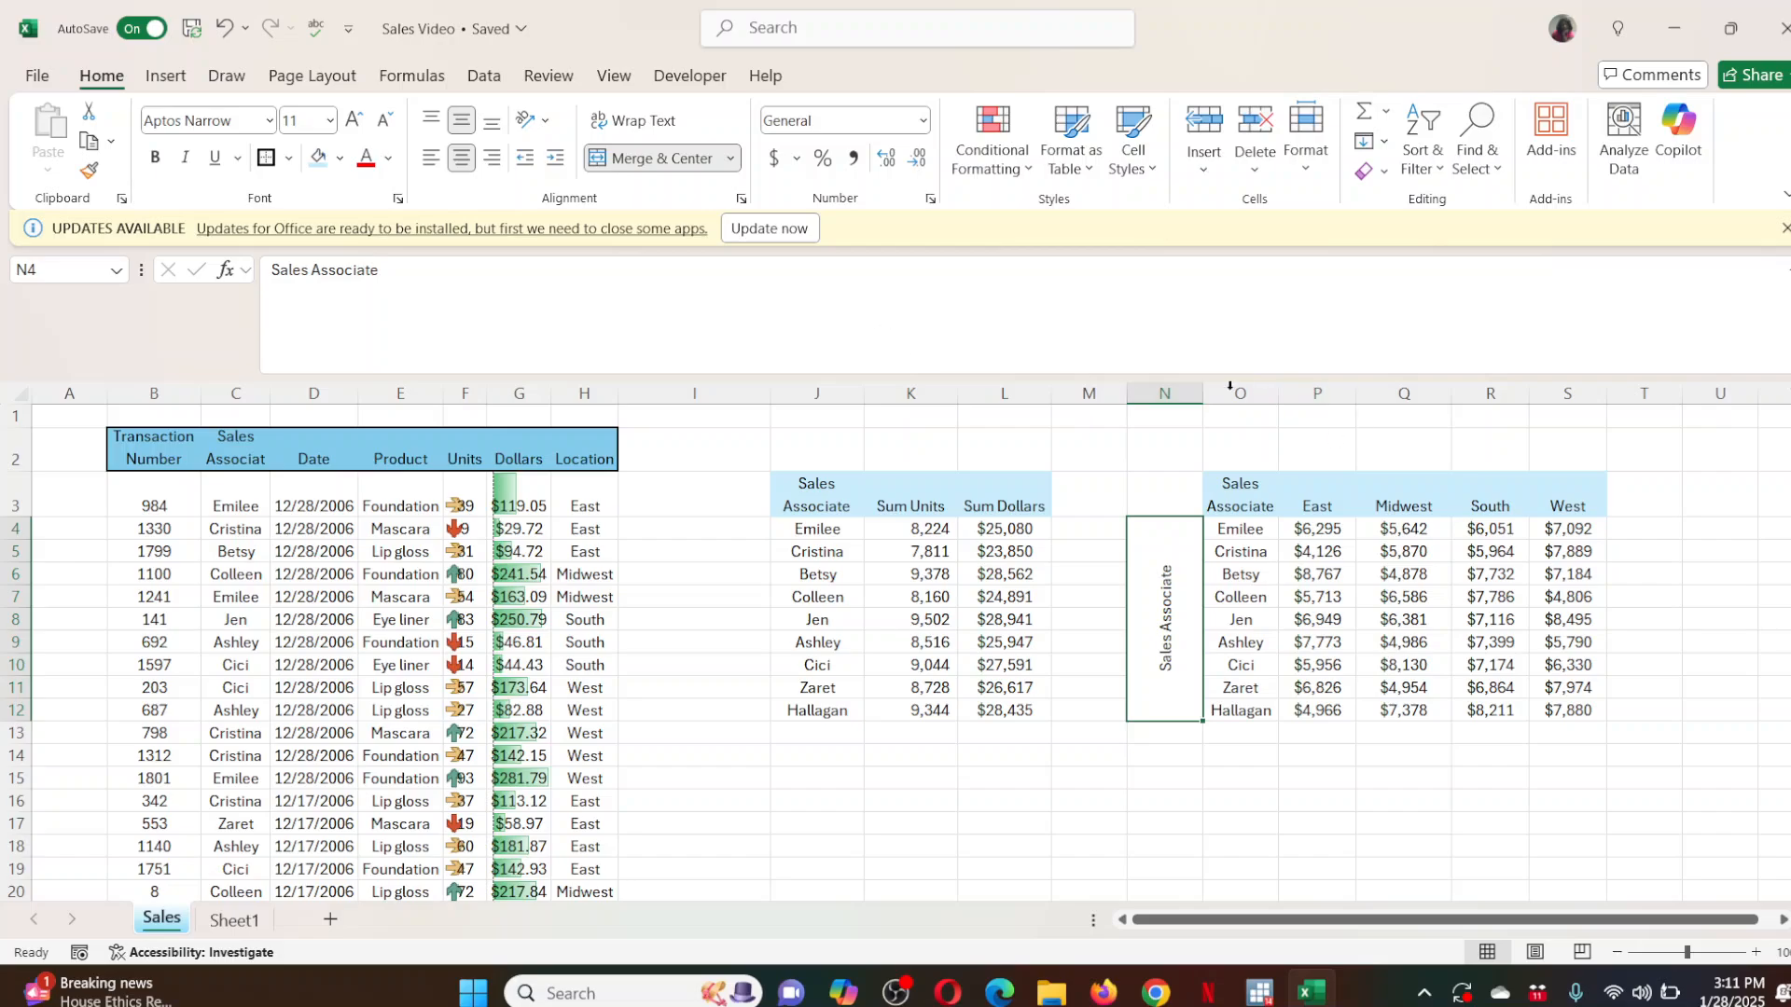
Narrow column N and fill the merged Sales Associate label with the light blue used for the table headers.
{"action": "left_click_drag", "start_coordinate": [1200, 398], "coordinate": [1169, 399]}
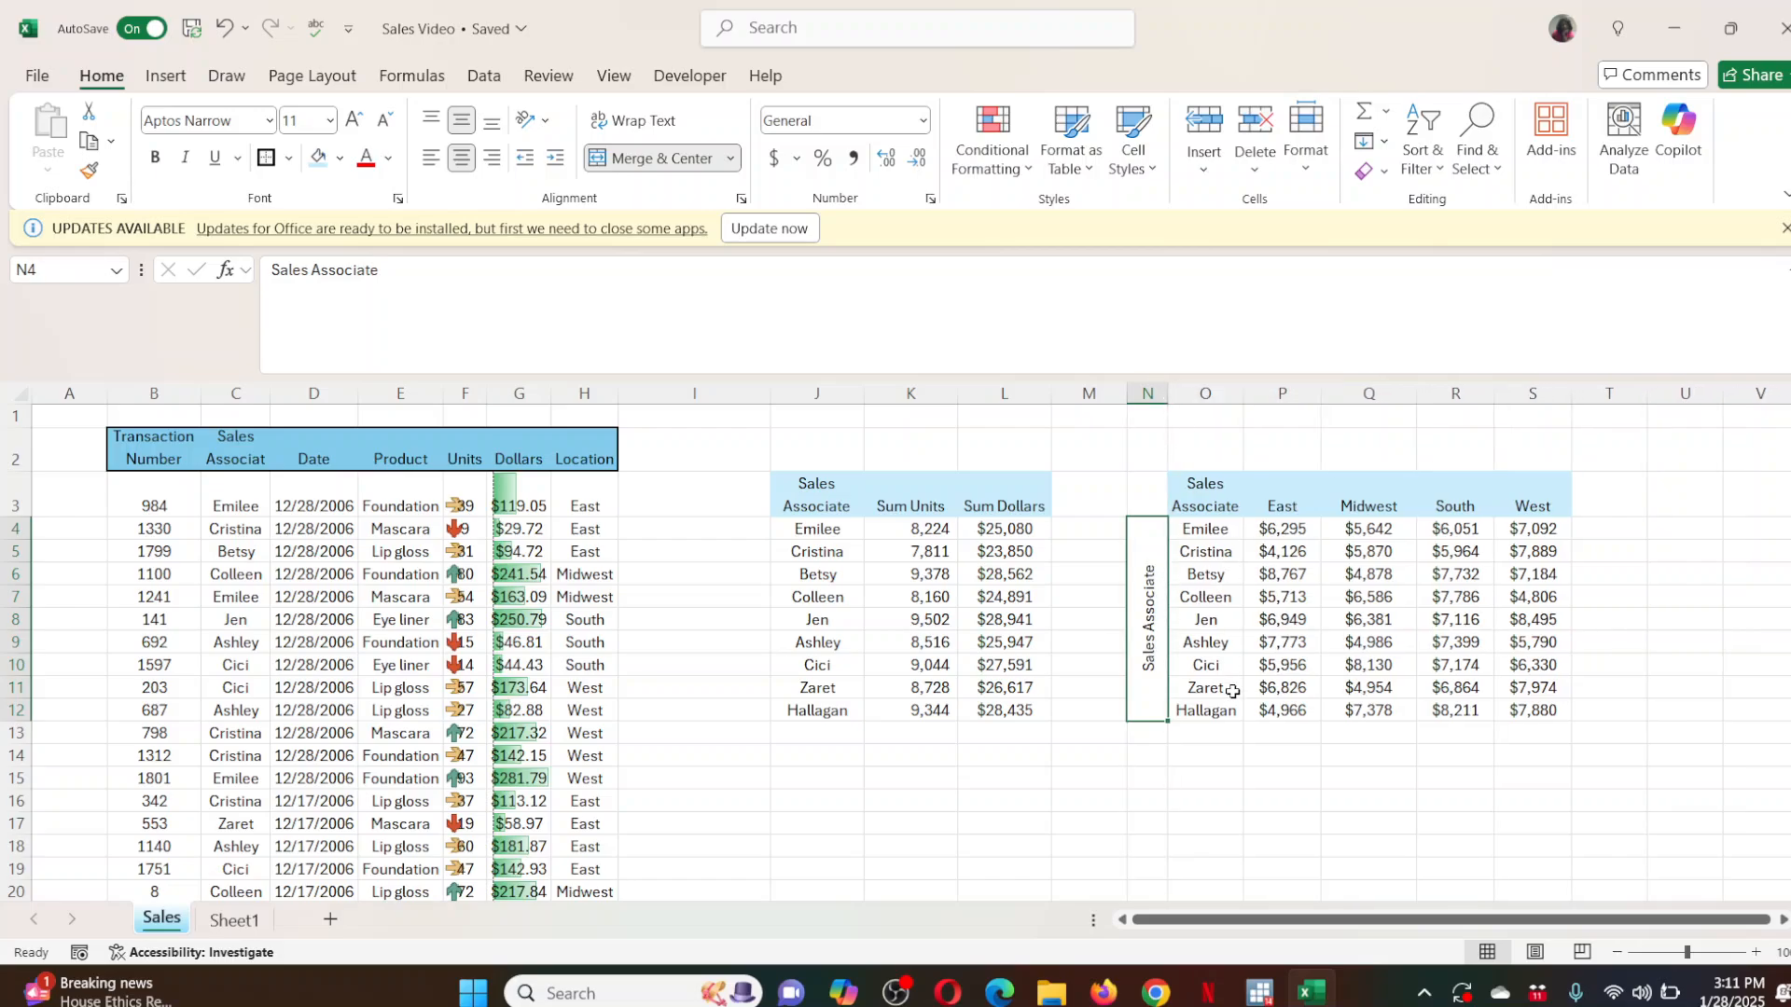
{"action": "left_click", "coordinate": [340, 159]}
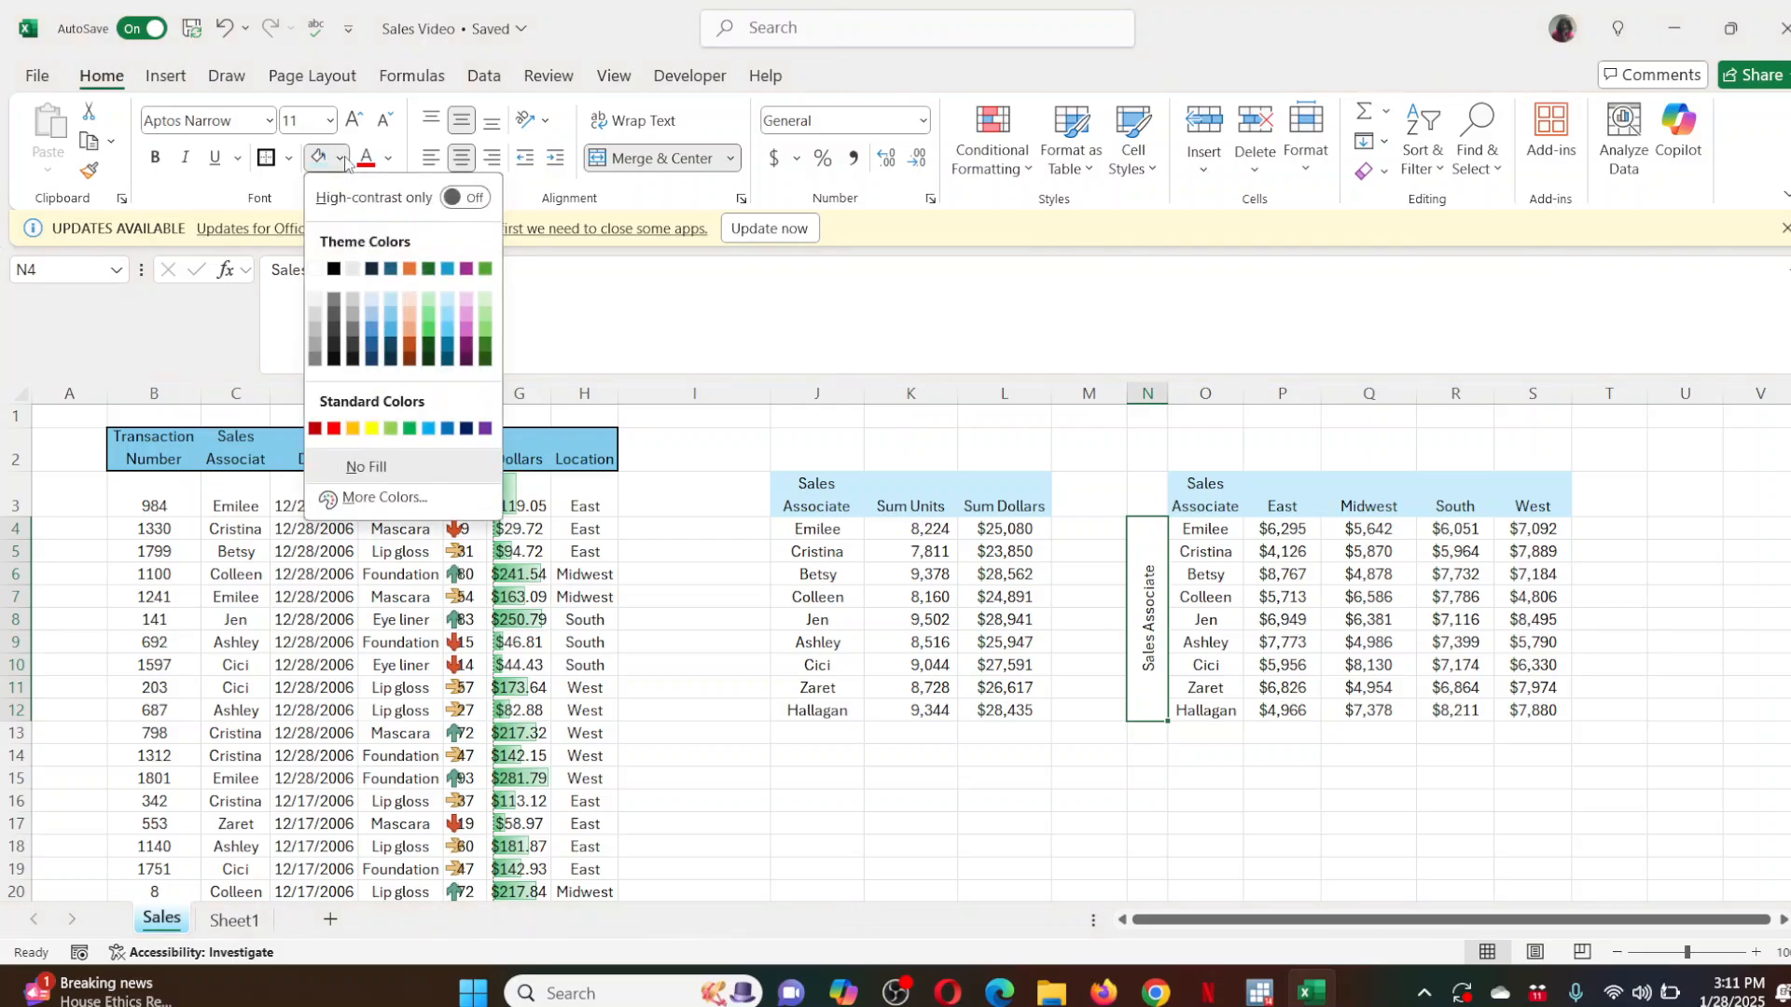
{"action": "left_click", "coordinate": [452, 298]}
Replace the header text in O3 with "Location>>" and autofit column O to its contents.
{"action": "left_click", "coordinate": [1204, 501]}
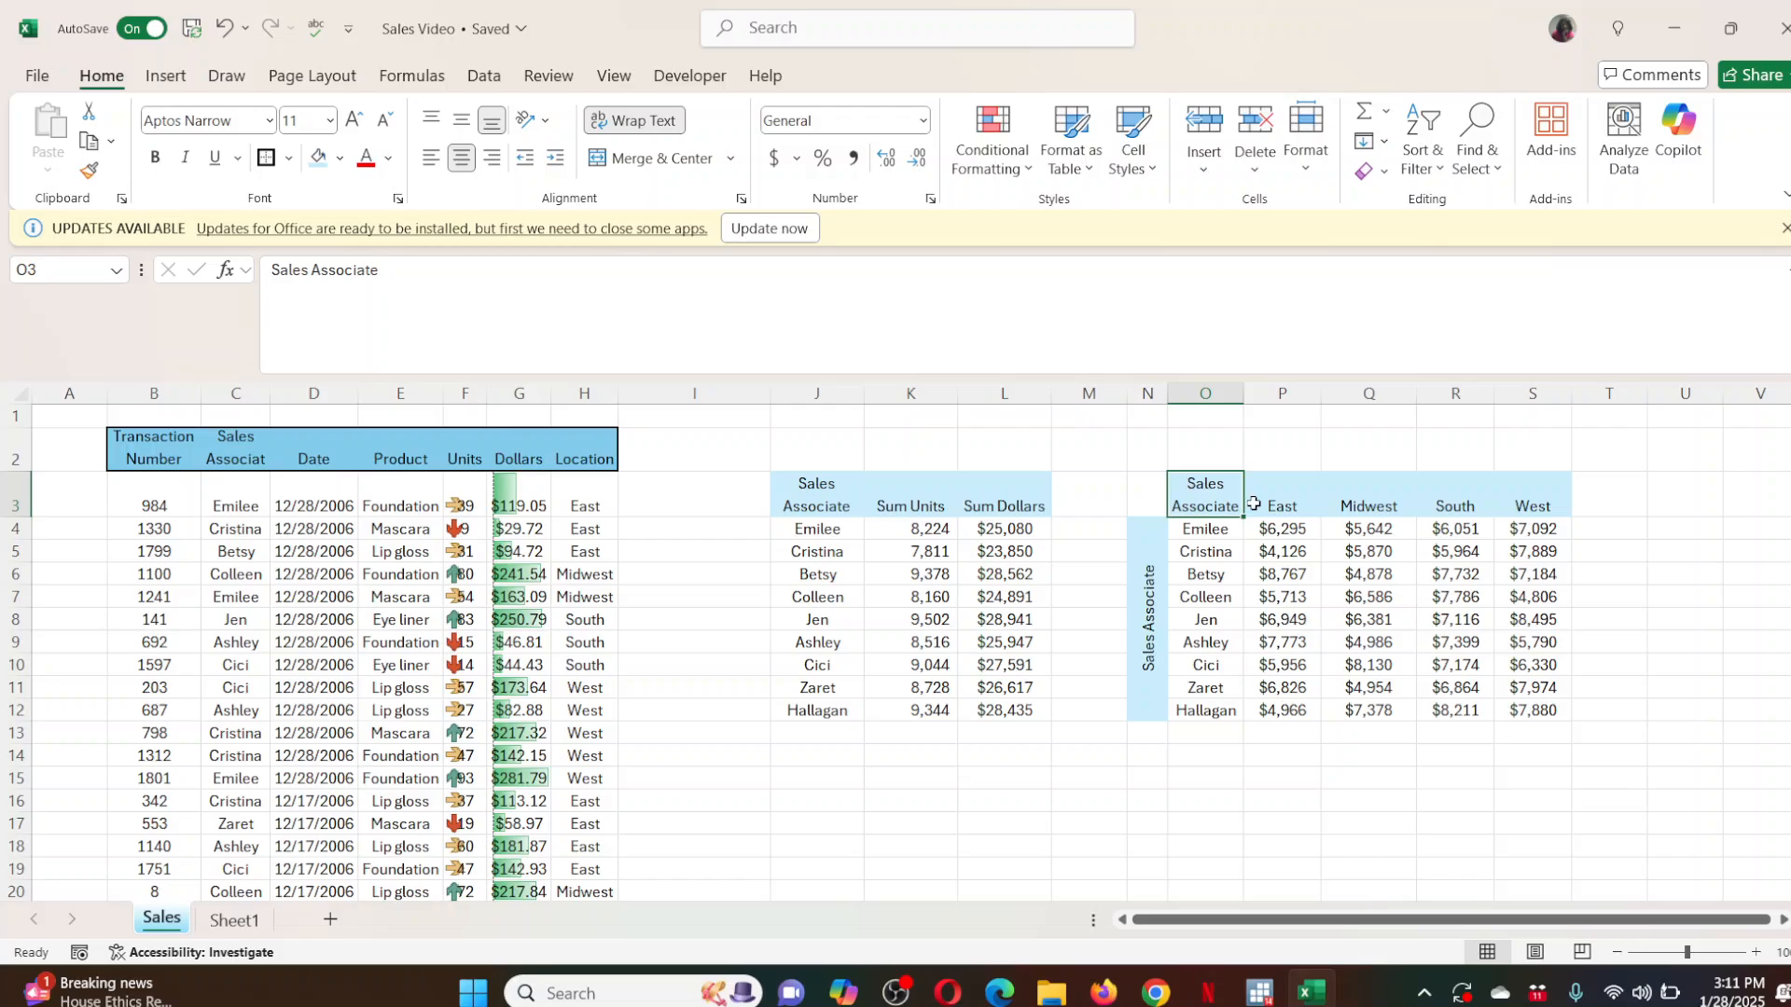
{"action": "key", "text": "Delete"}
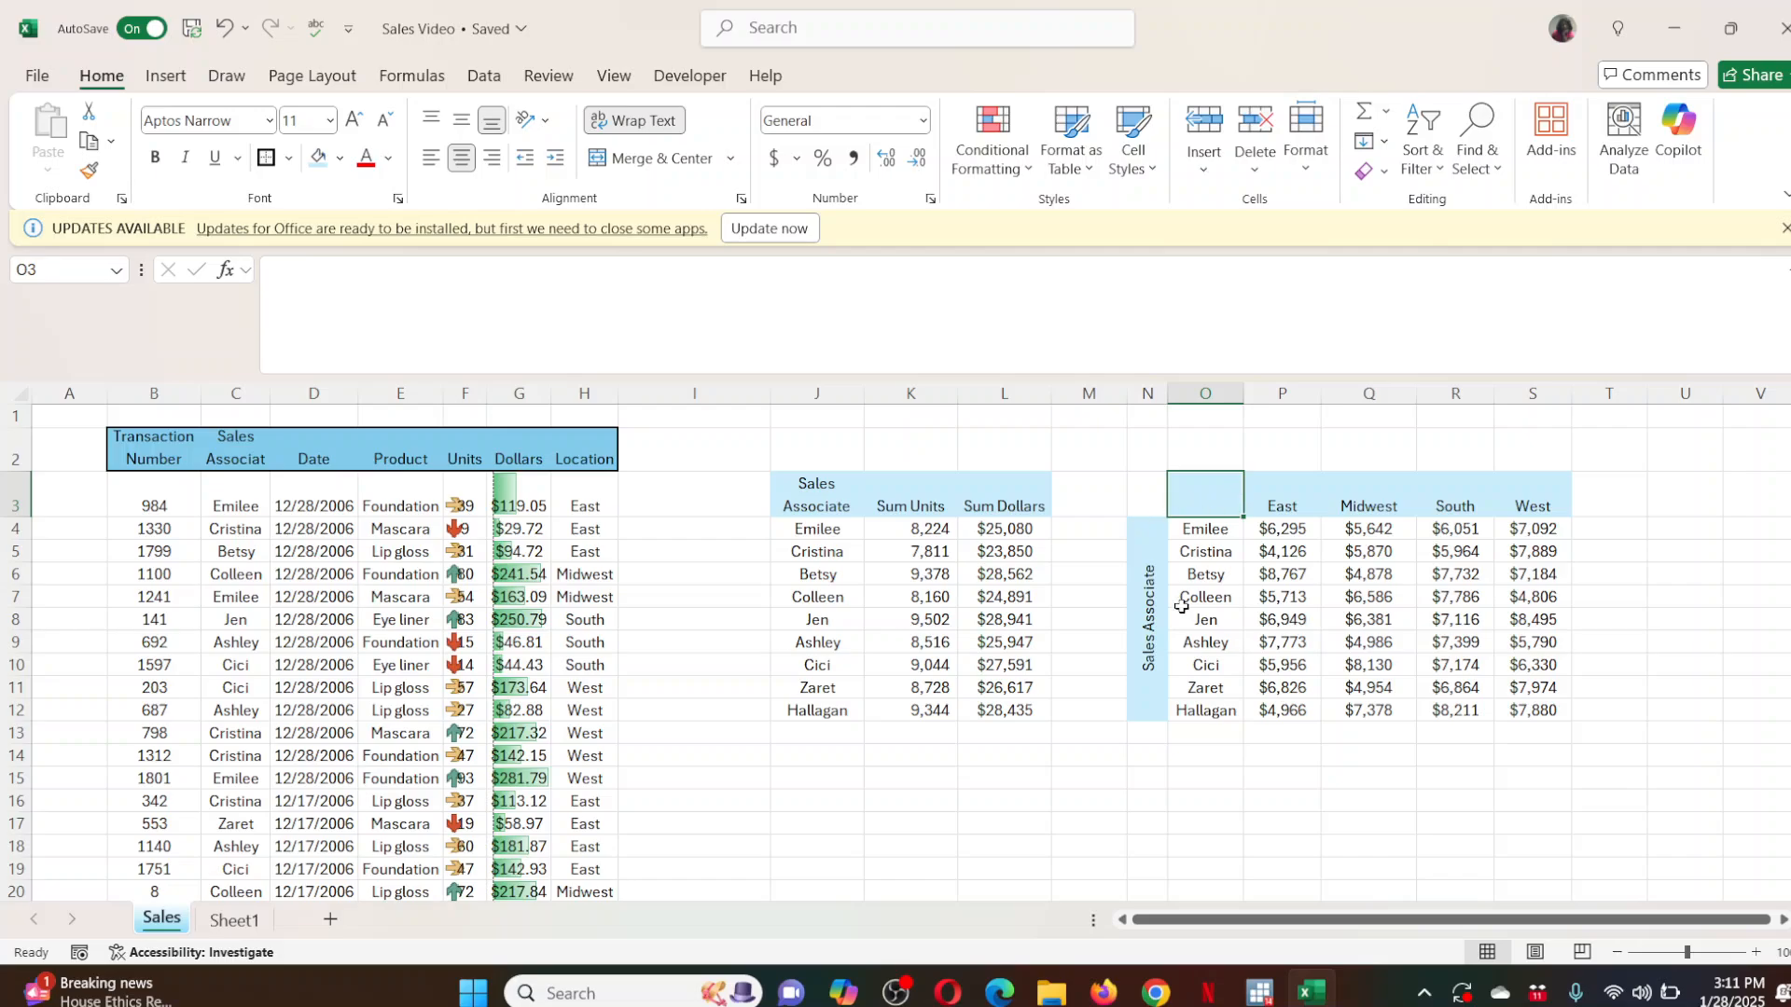
{"action": "left_click", "coordinate": [1149, 650]}
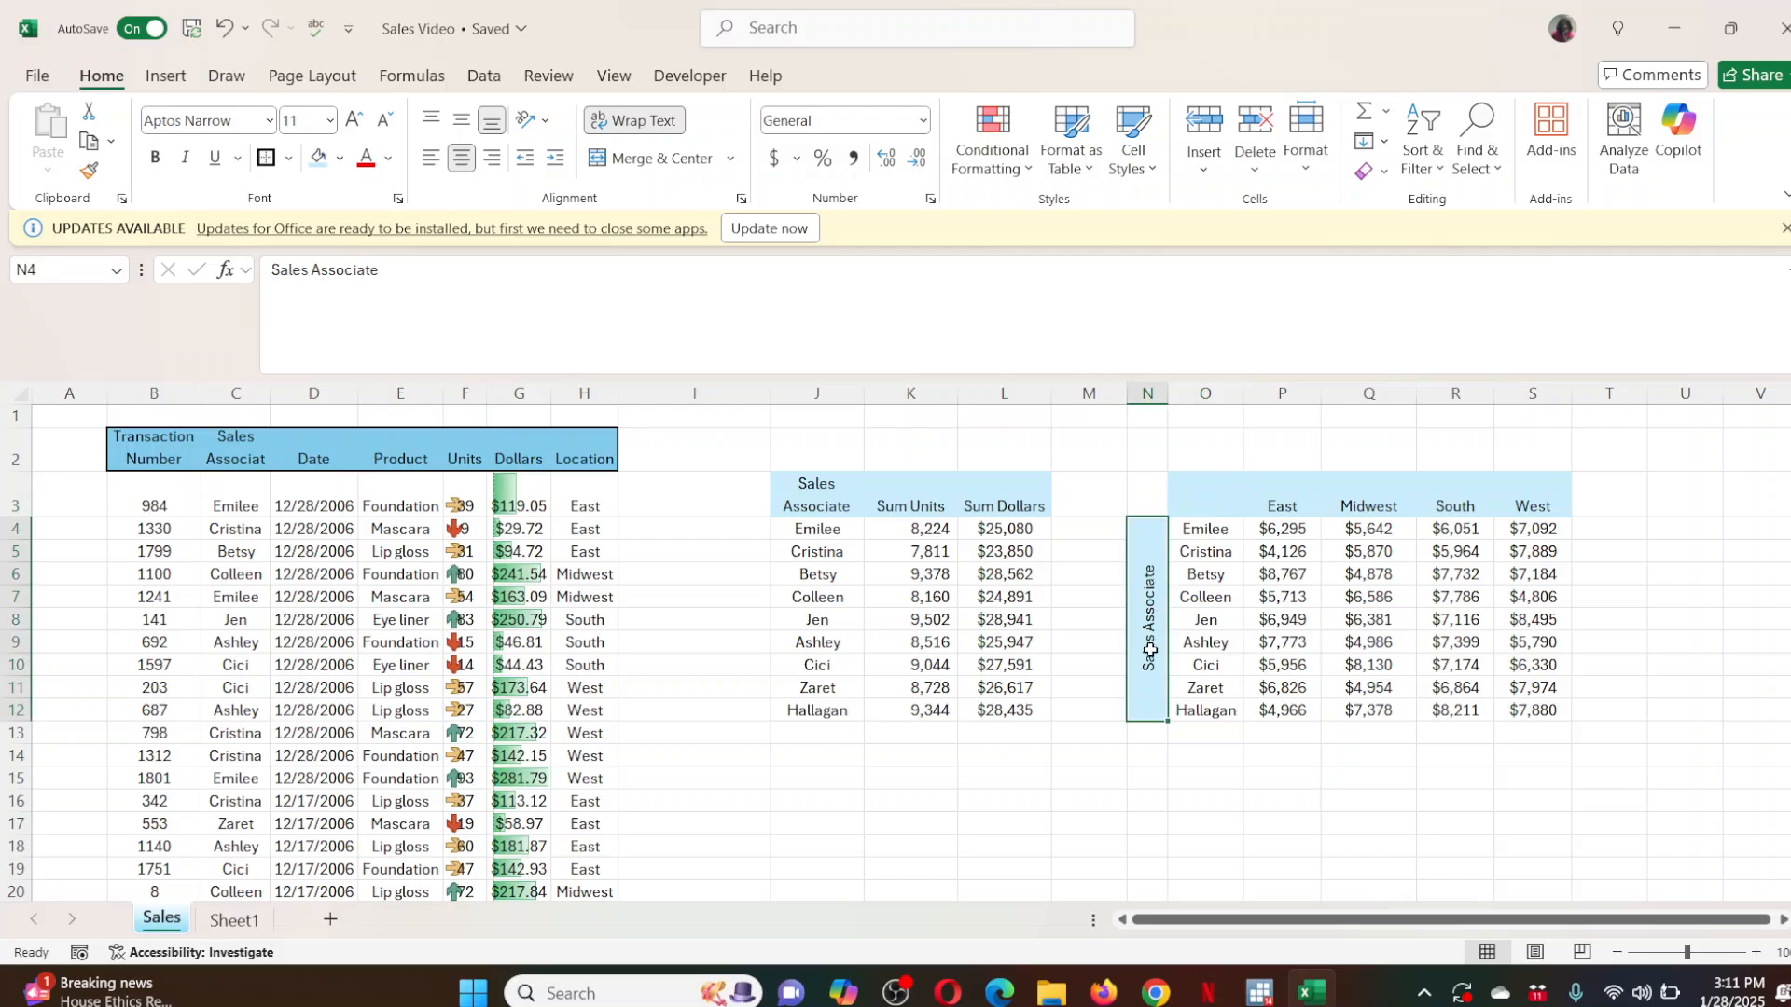
{"action": "left_click", "coordinate": [1206, 493]}
{"action": "type", "text": "Location ->"}
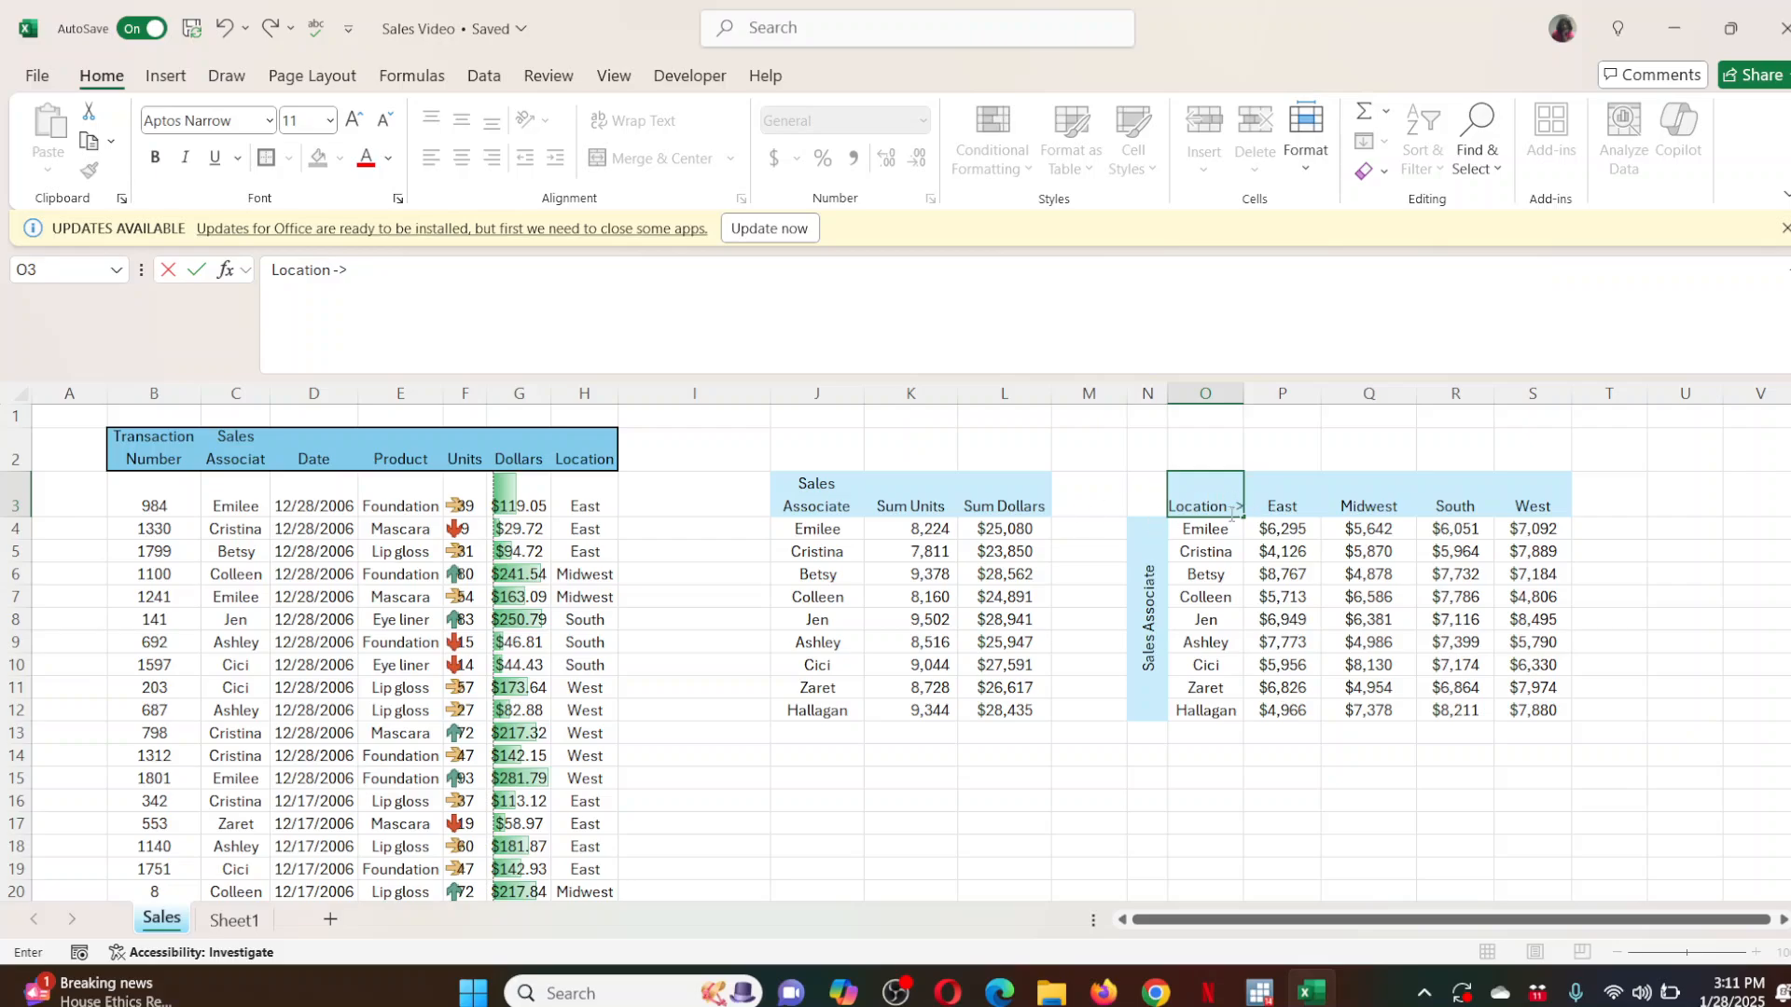
{"action": "left_click", "coordinate": [1231, 512]}
{"action": "key", "text": "BackSpace"}
{"action": "key", "text": "BackSpace"}
{"action": "type", "text": ">>>"}
{"action": "key", "text": "BackSpace"}
{"action": "key", "text": "Return"}
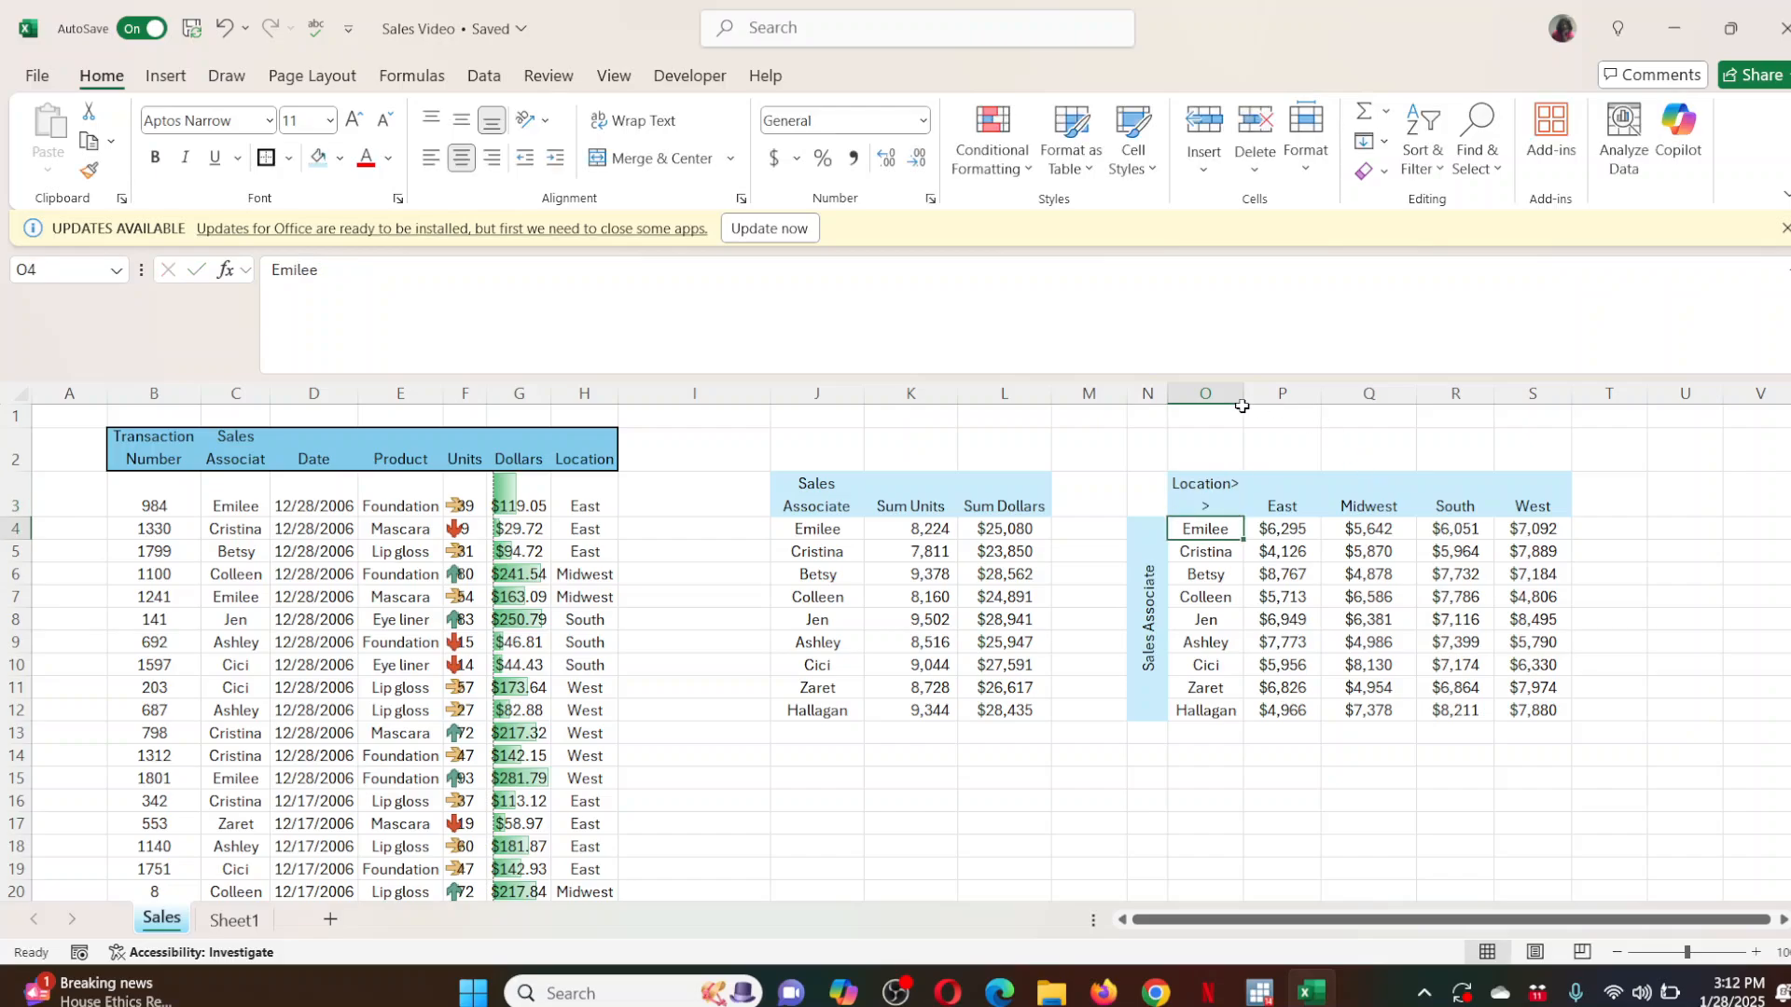
{"action": "double_click", "coordinate": [1246, 392]}
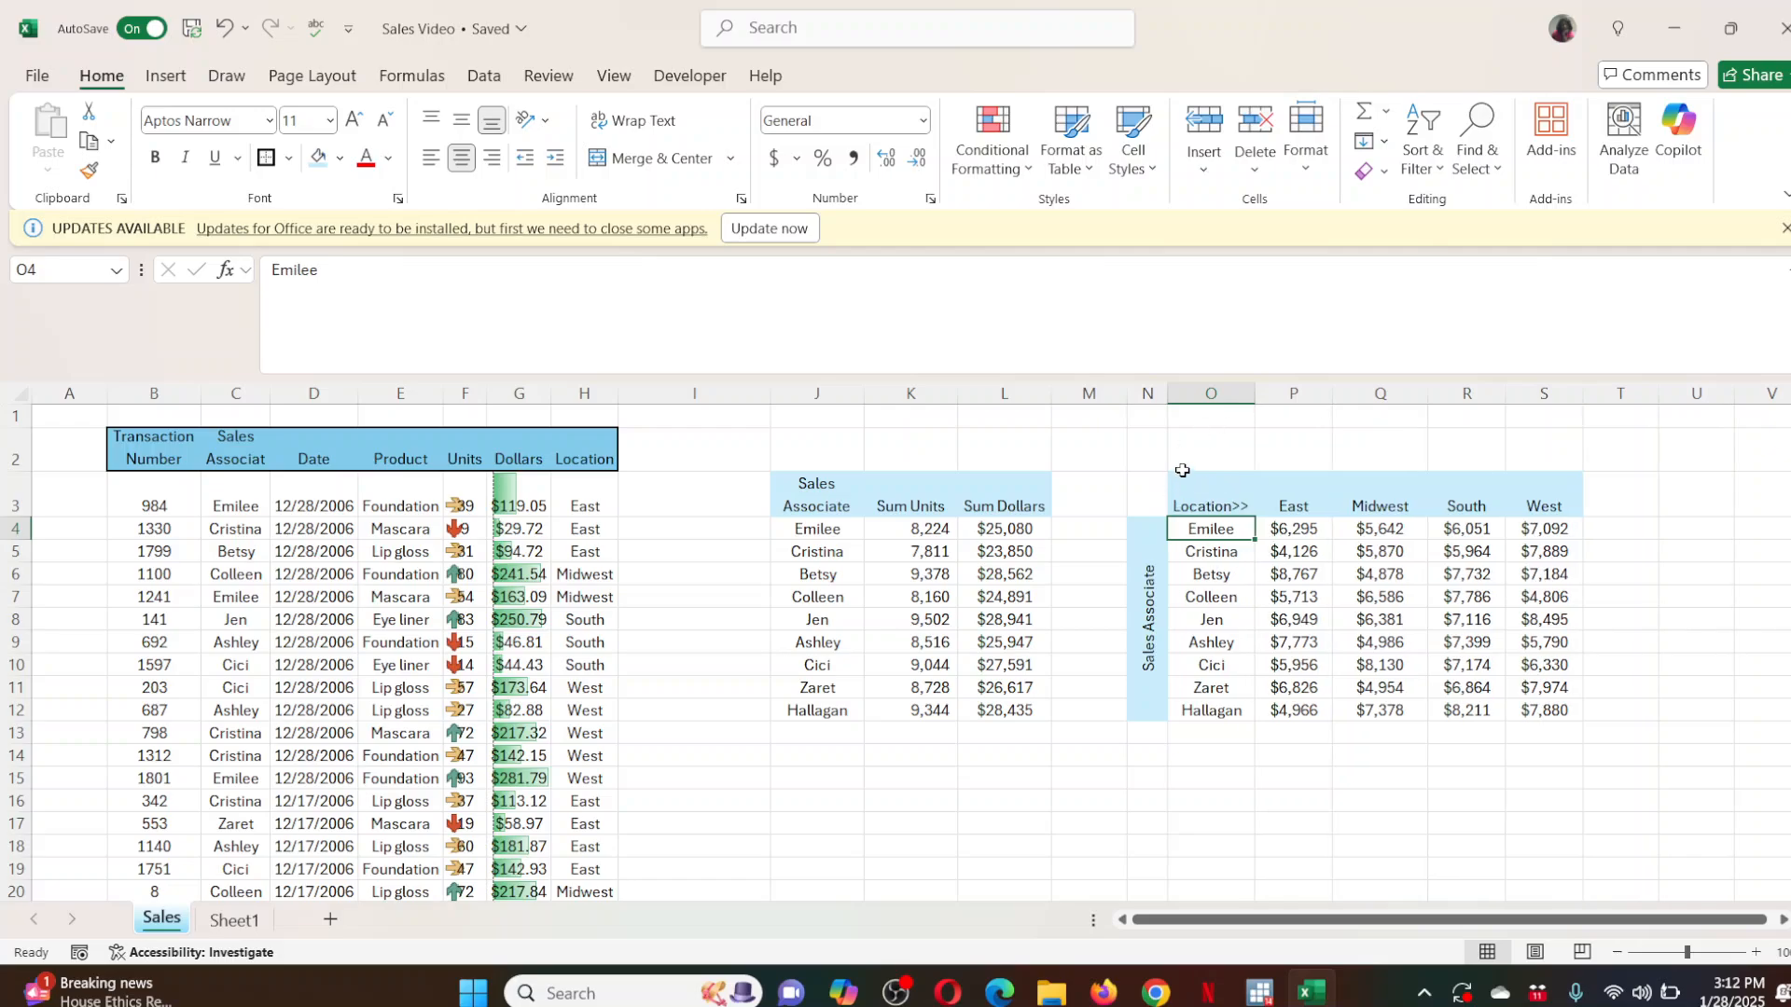
Merge and center O2:S2 above the location summary and enter the title "Revenue generated by Sales Associate and Location".
{"action": "left_click_drag", "start_coordinate": [1223, 447], "coordinate": [1595, 445]}
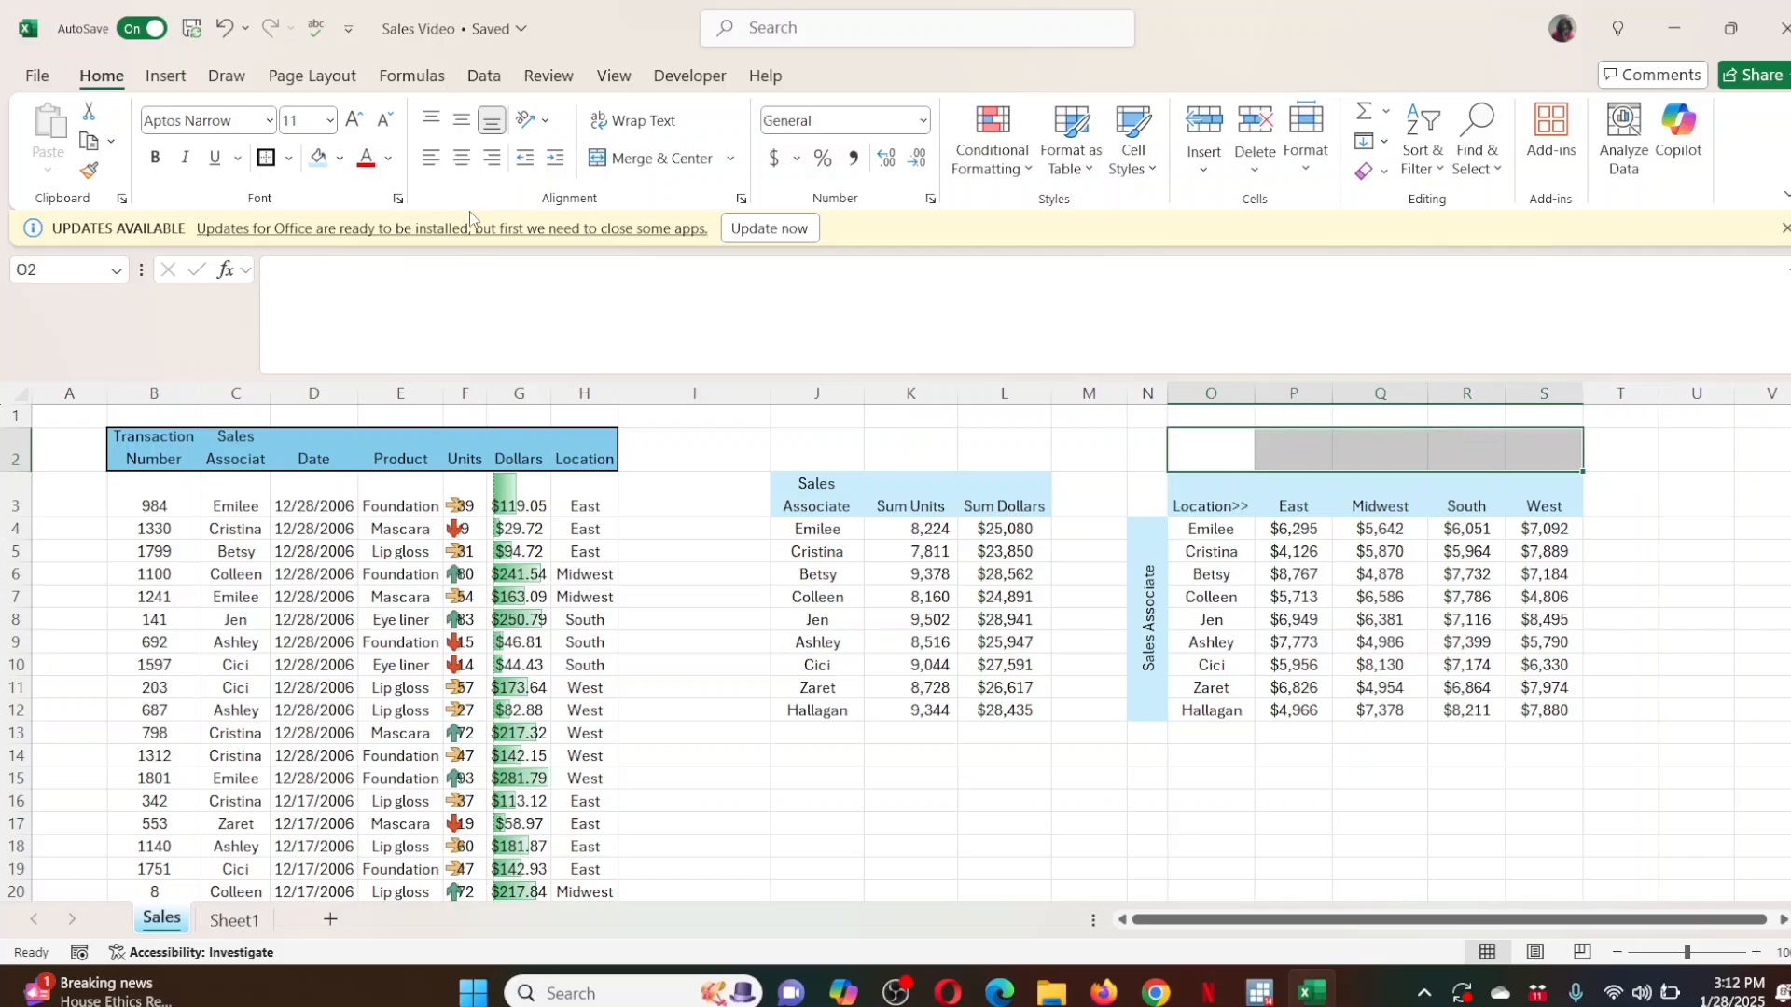
{"action": "left_click", "coordinate": [649, 165]}
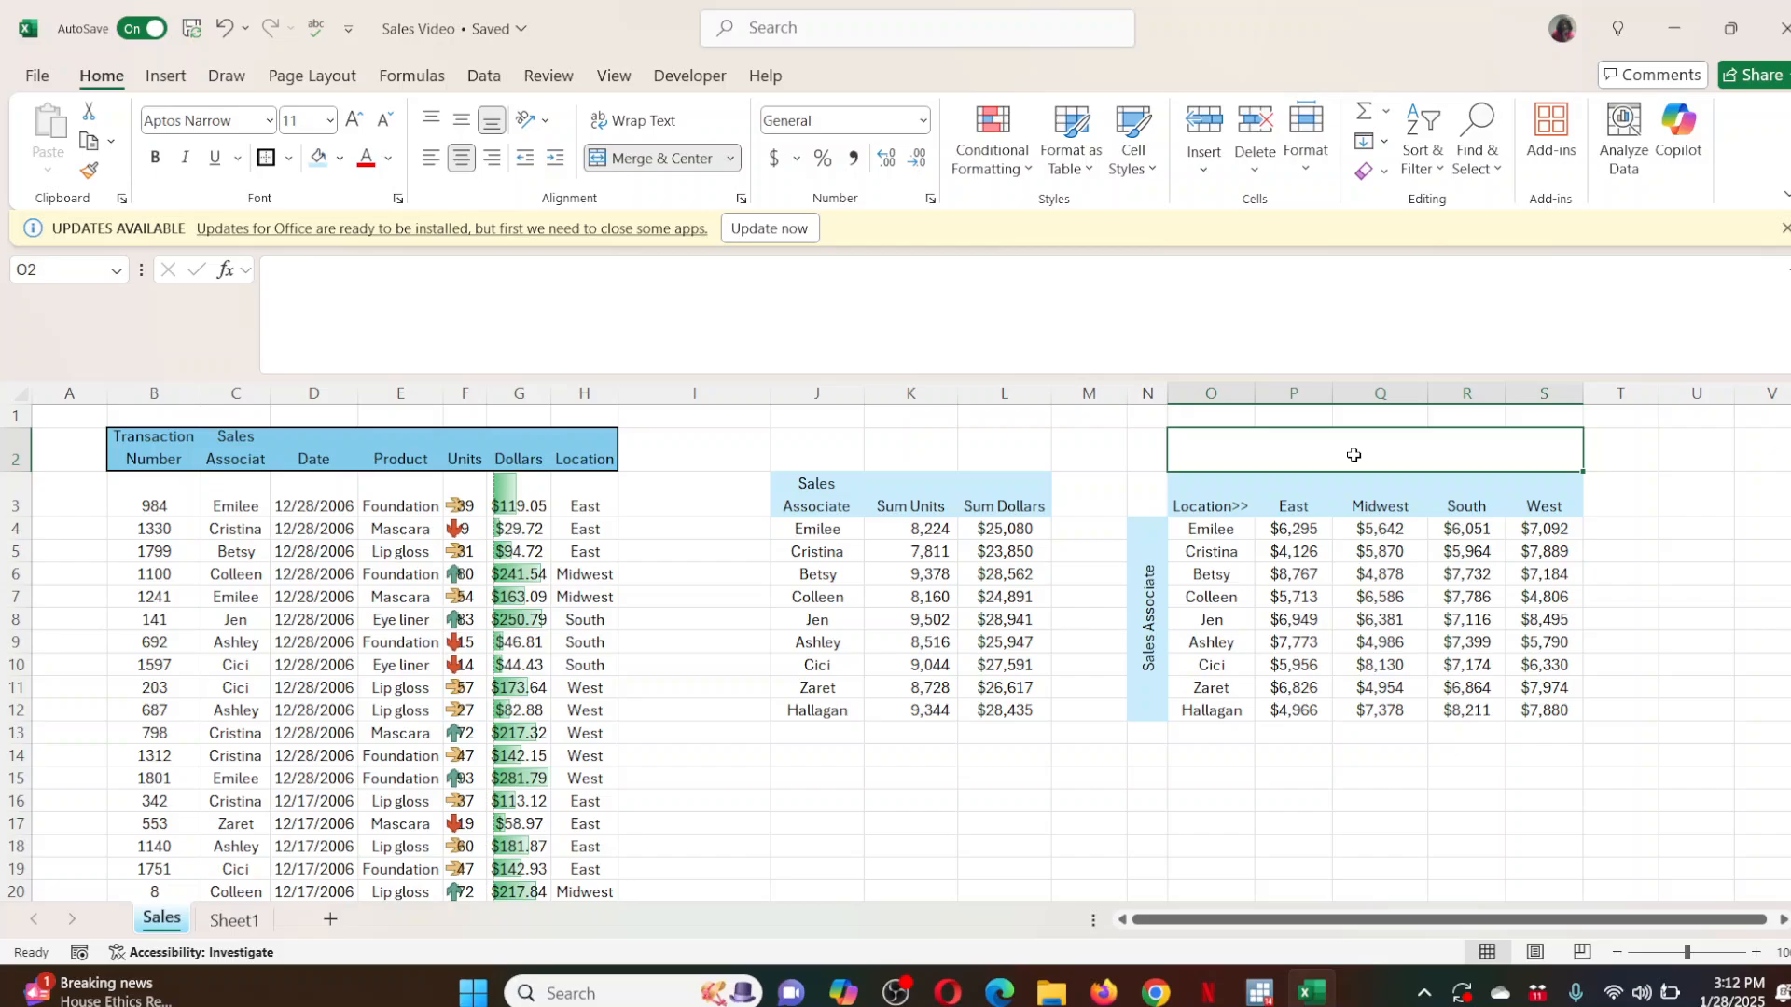
{"action": "type", "text": "R"}
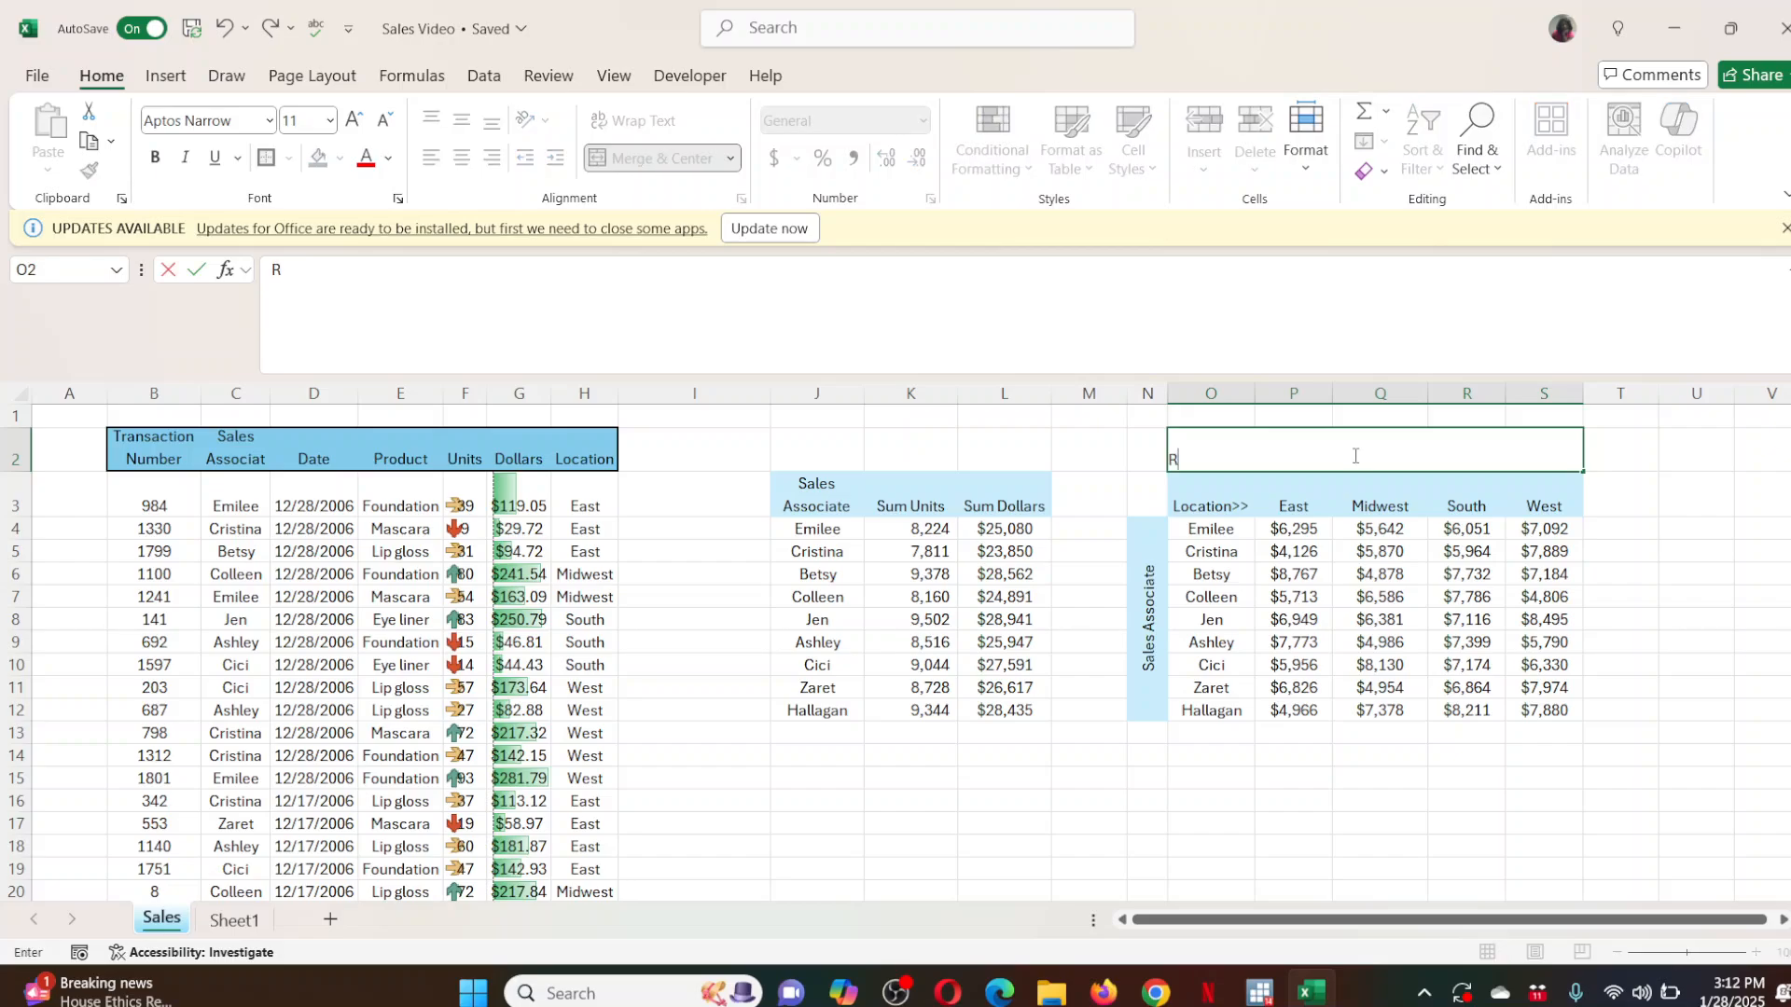
{"action": "type", "text": "evenuegen"}
{"action": "key", "text": "BackSpace"}
{"action": "key", "text": "BackSpace"}
{"action": "key", "text": "BackSpace"}
{"action": "type", "text": "generated by"}
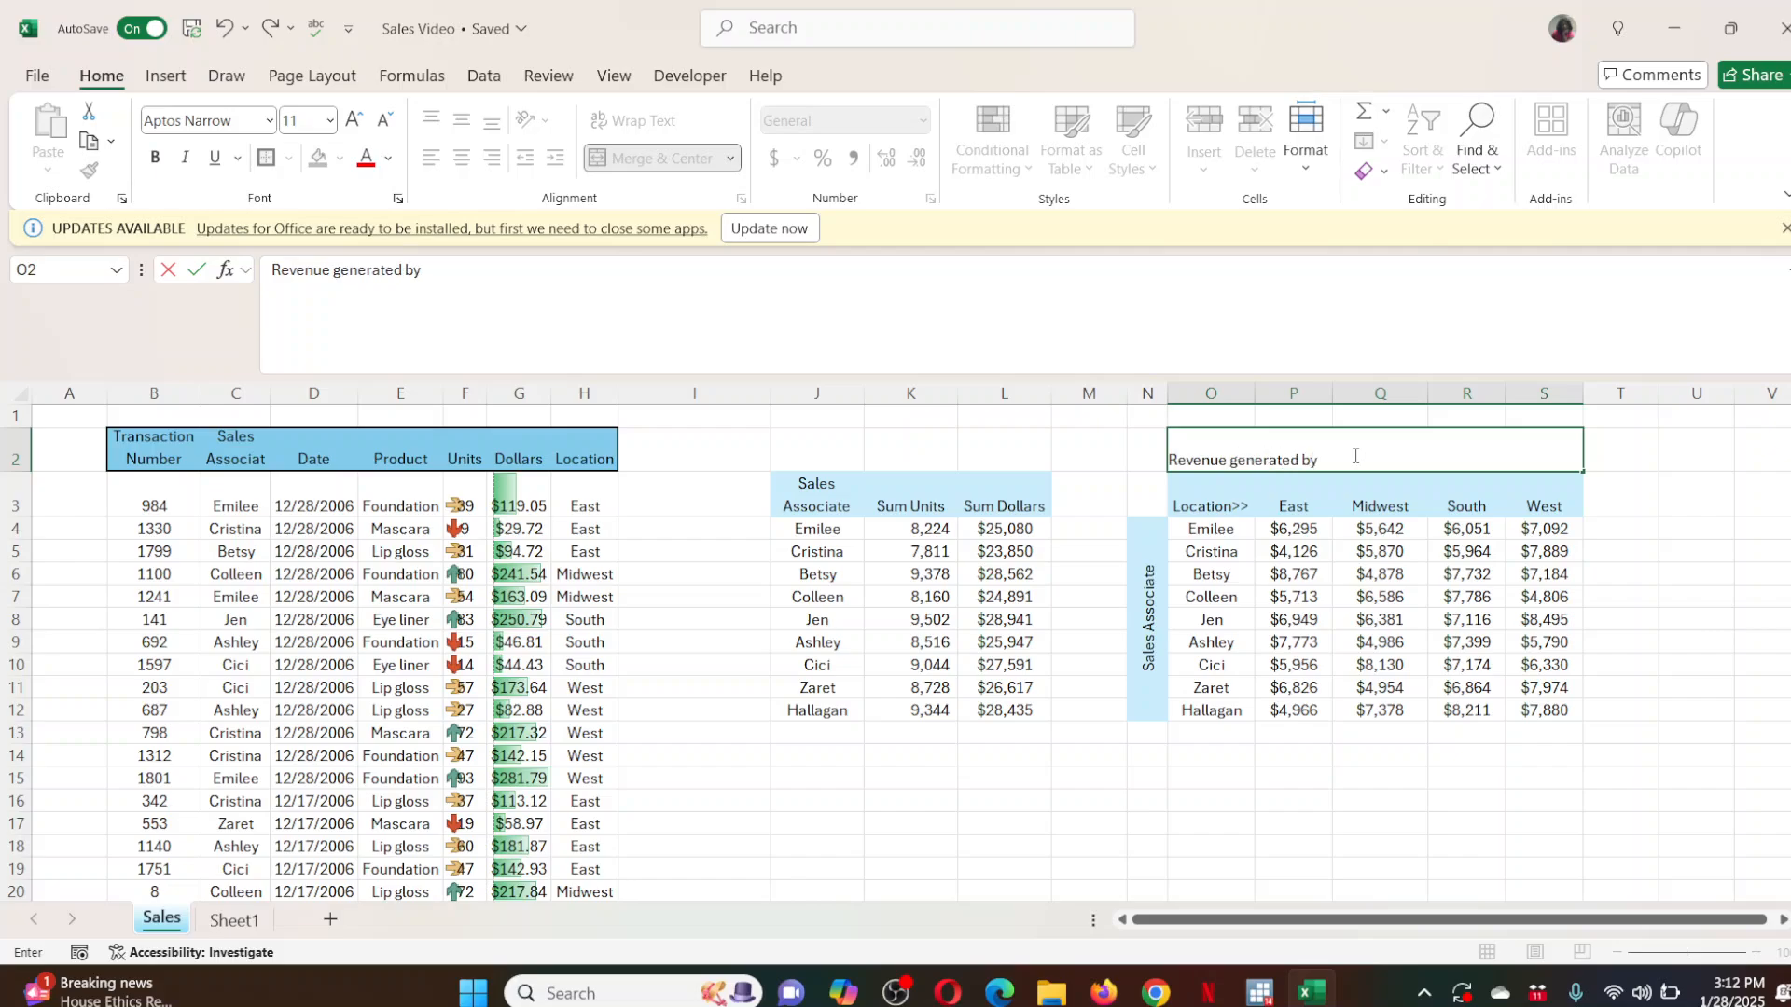
{"action": "type", "text": " sa"}
{"action": "key", "text": "BackSpace"}
{"action": "key", "text": "BackSpace"}
{"action": "type", "text": "Sales A"}
{"action": "type", "text": "ssoc"}
{"action": "type", "text": "u"}
{"action": "key", "text": "BackSpace"}
{"action": "type", "text": "iate and "}
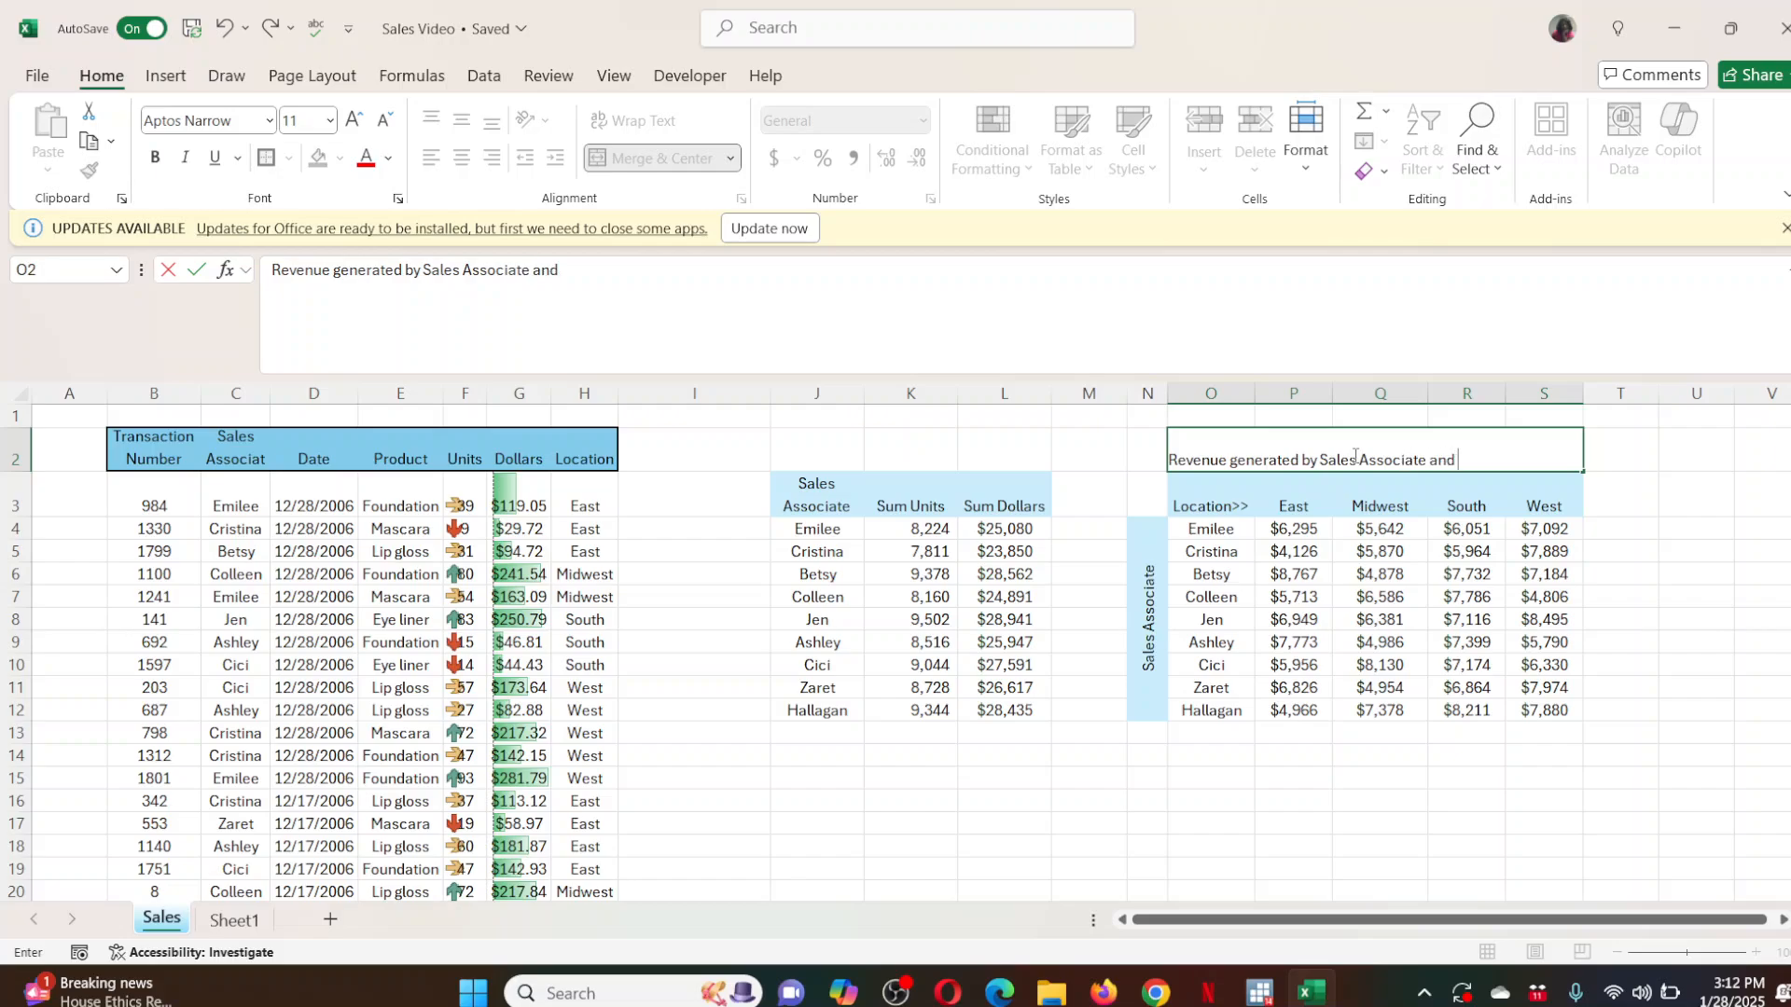
{"action": "type", "text": "Location"}
Capitalize the second word of the title in O2 so it reads "Revenue Generated by Sales Associate and Location".
{"action": "left_click", "coordinate": [1245, 459]}
{"action": "key", "text": "BackSpace"}
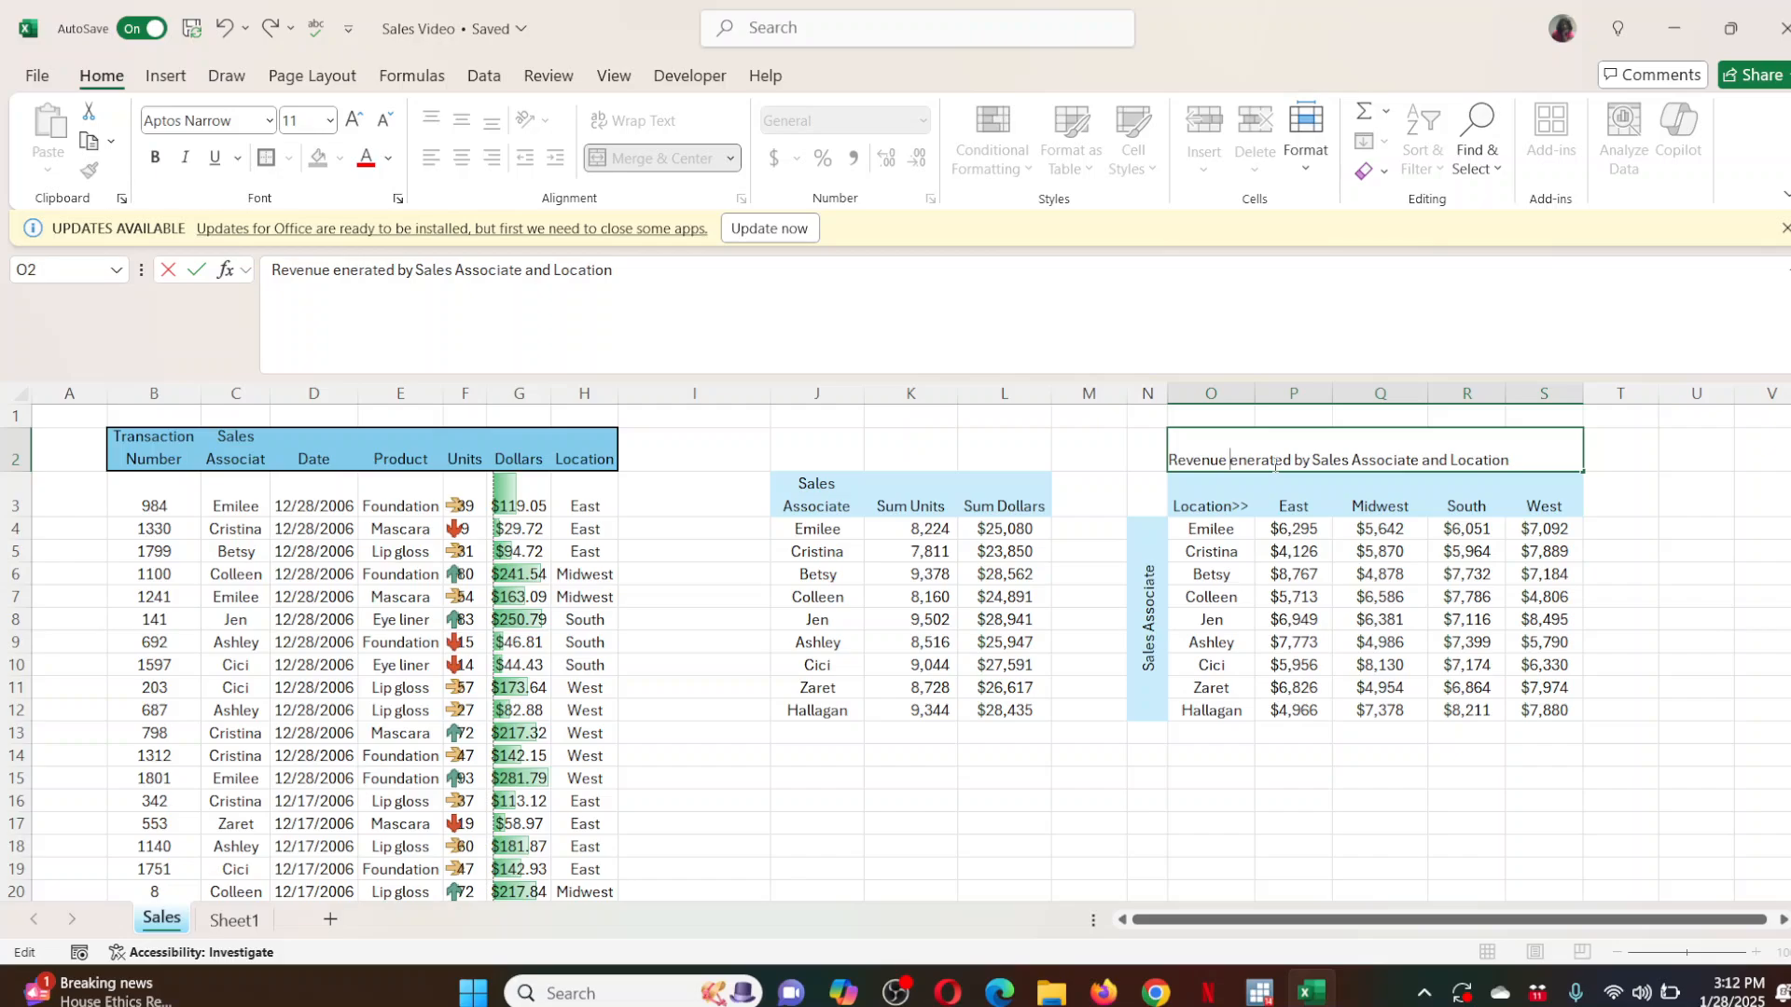
{"action": "type", "text": "G"}
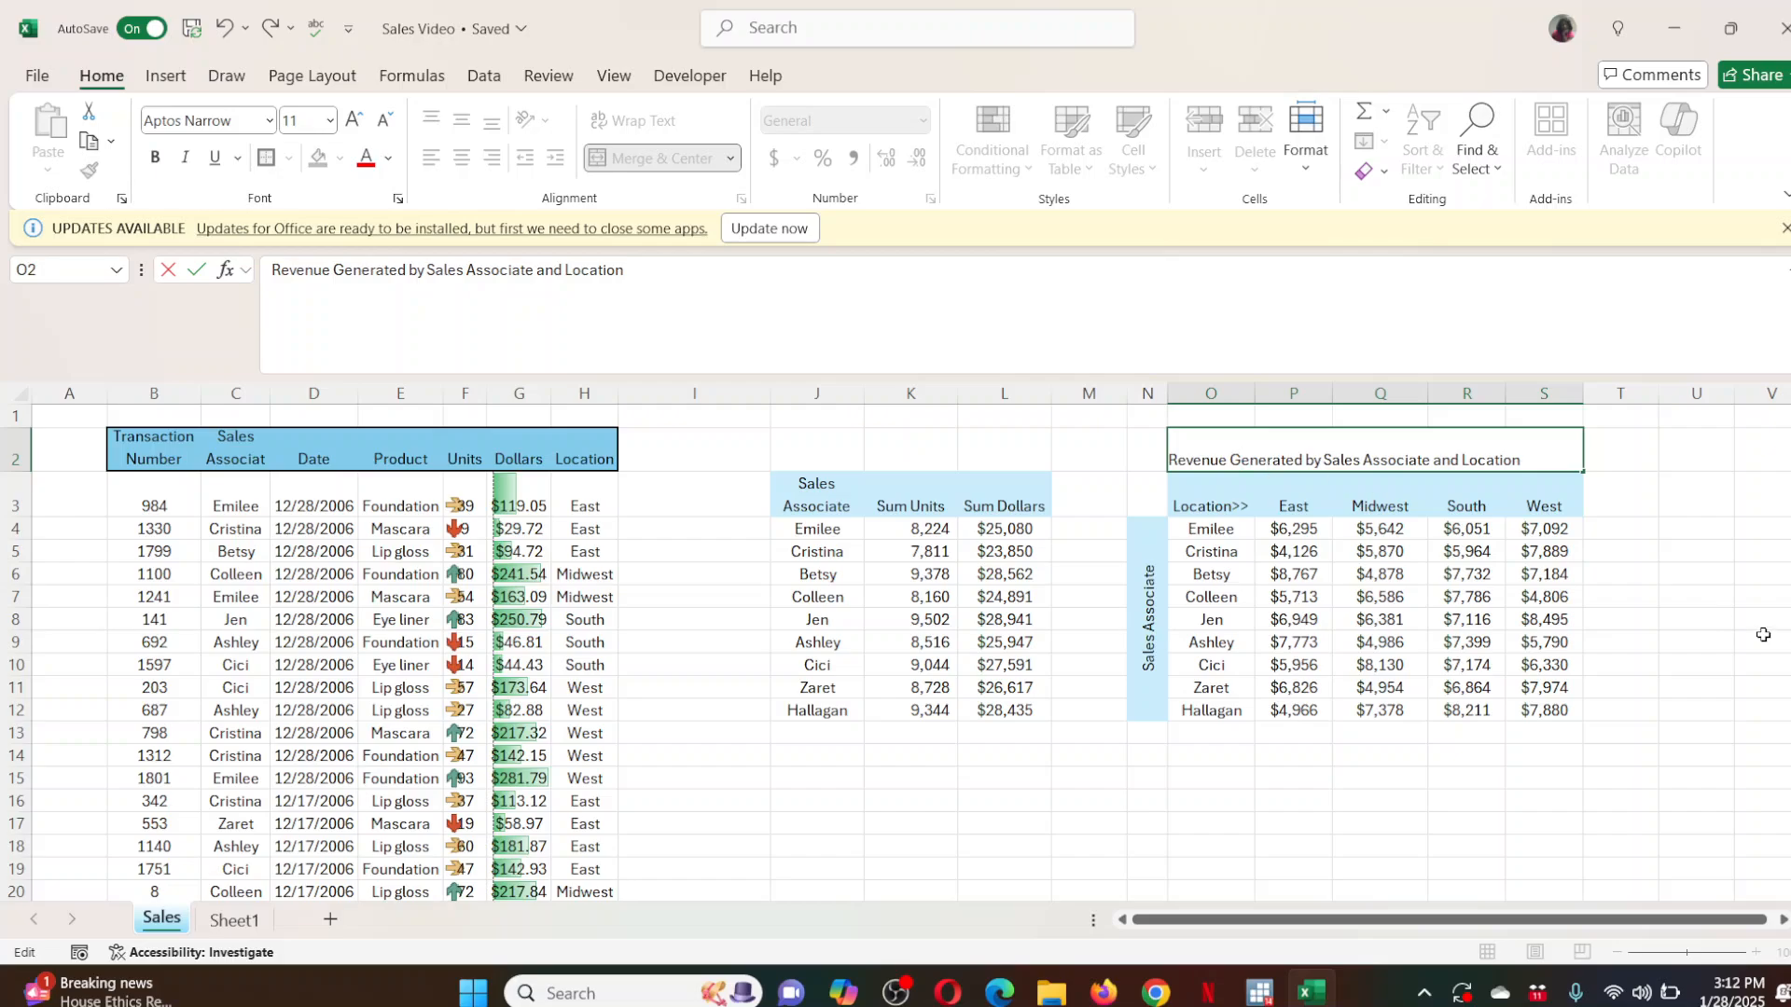
{"action": "left_click", "coordinate": [1712, 623]}
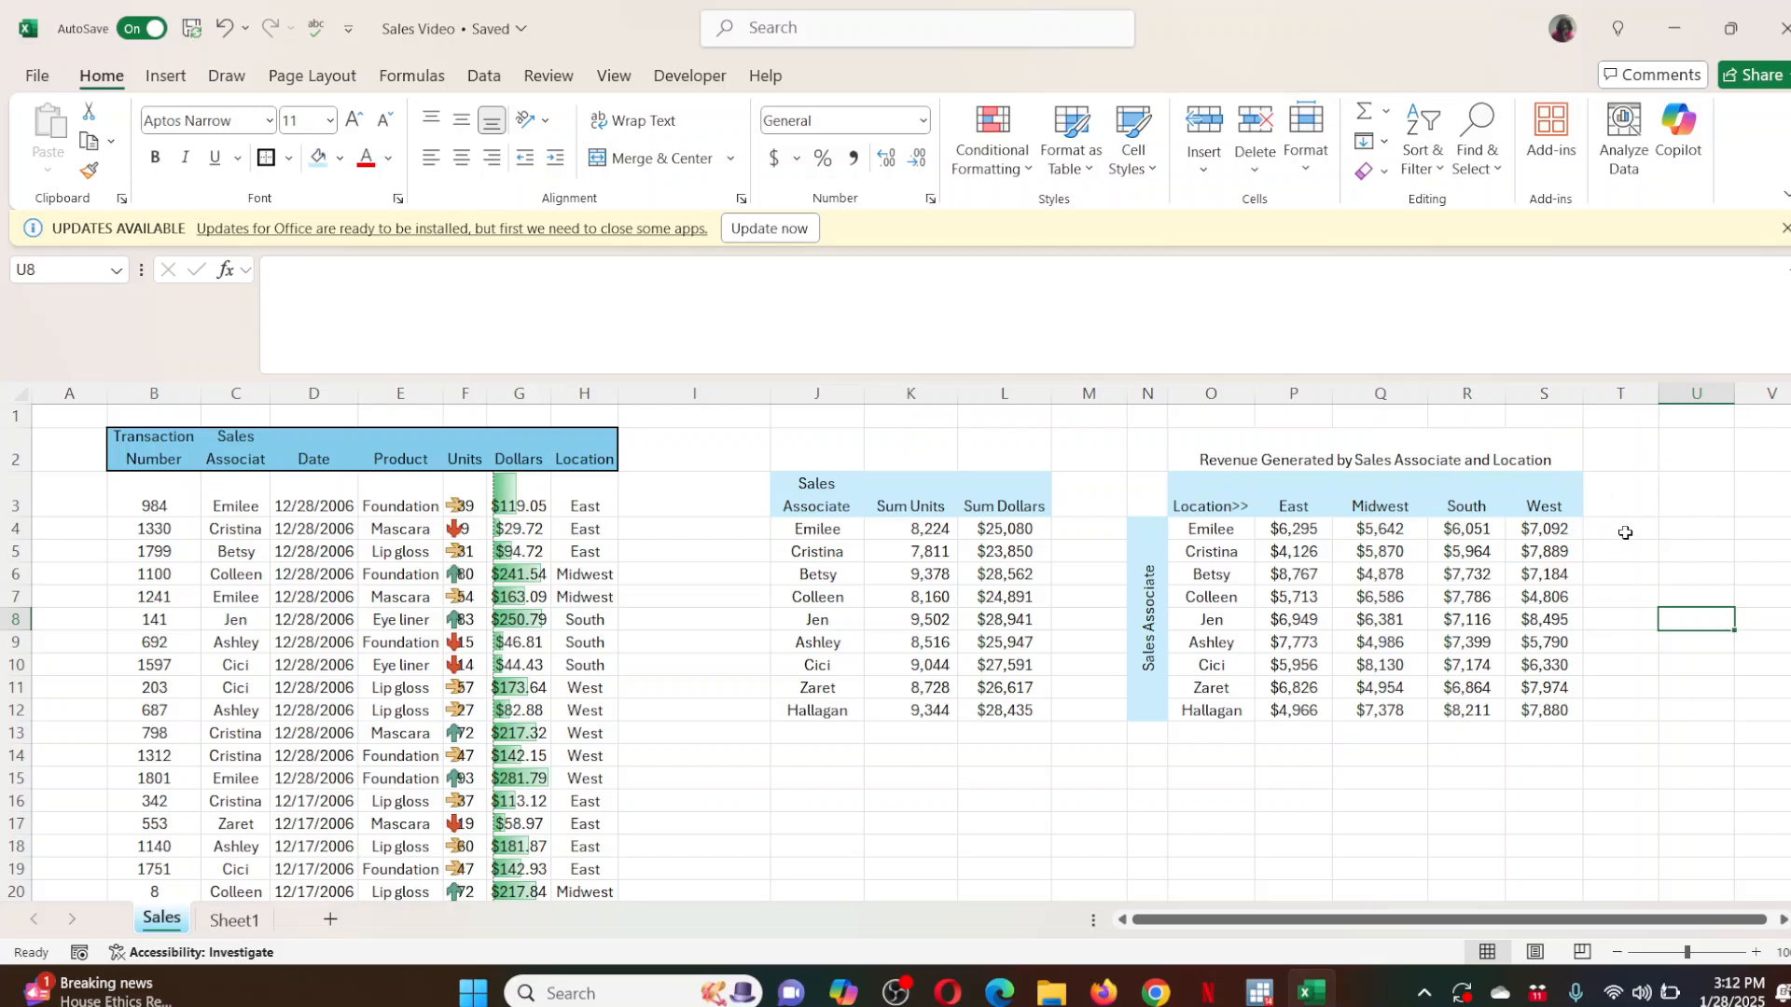
{"action": "left_click_drag", "start_coordinate": [1623, 532], "coordinate": [1621, 557]}
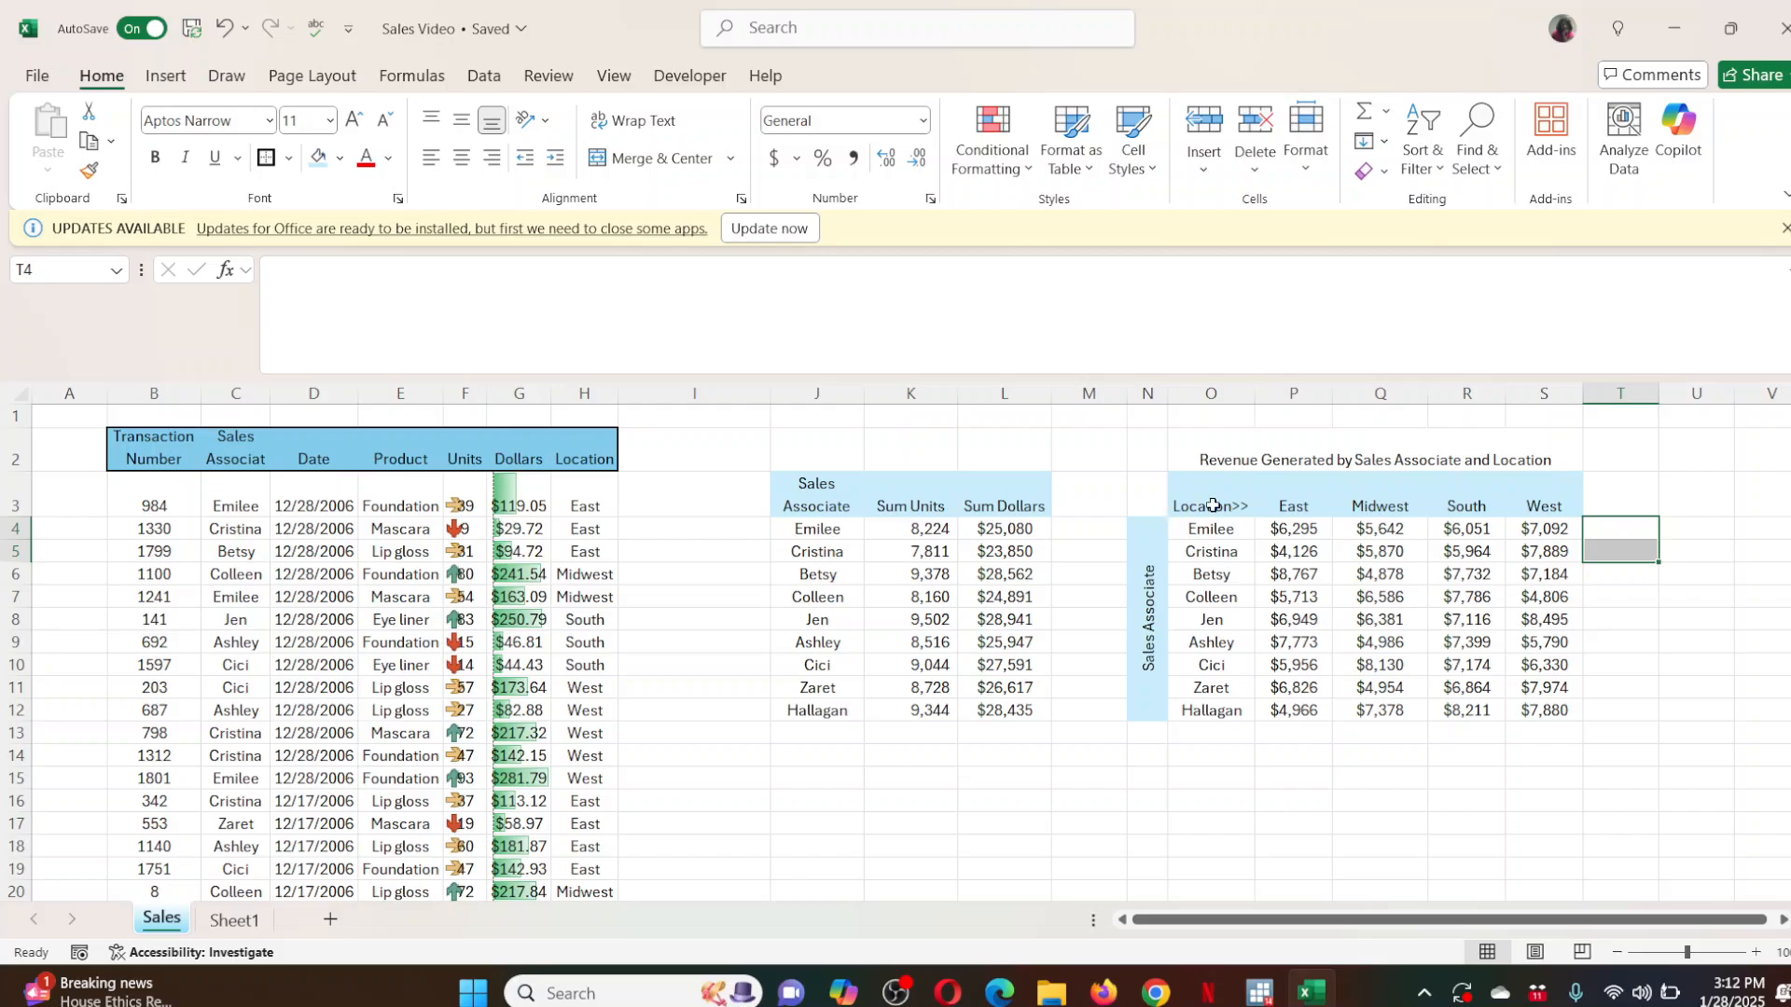
{"action": "left_click_drag", "start_coordinate": [1209, 505], "coordinate": [1213, 690]}
{"action": "mouse_move", "coordinate": [1253, 508]}
{"action": "left_mouse_down"}
{"action": "mouse_move", "coordinate": [1474, 511]}
{"action": "mouse_move", "coordinate": [1241, 513]}
{"action": "left_mouse_up"}
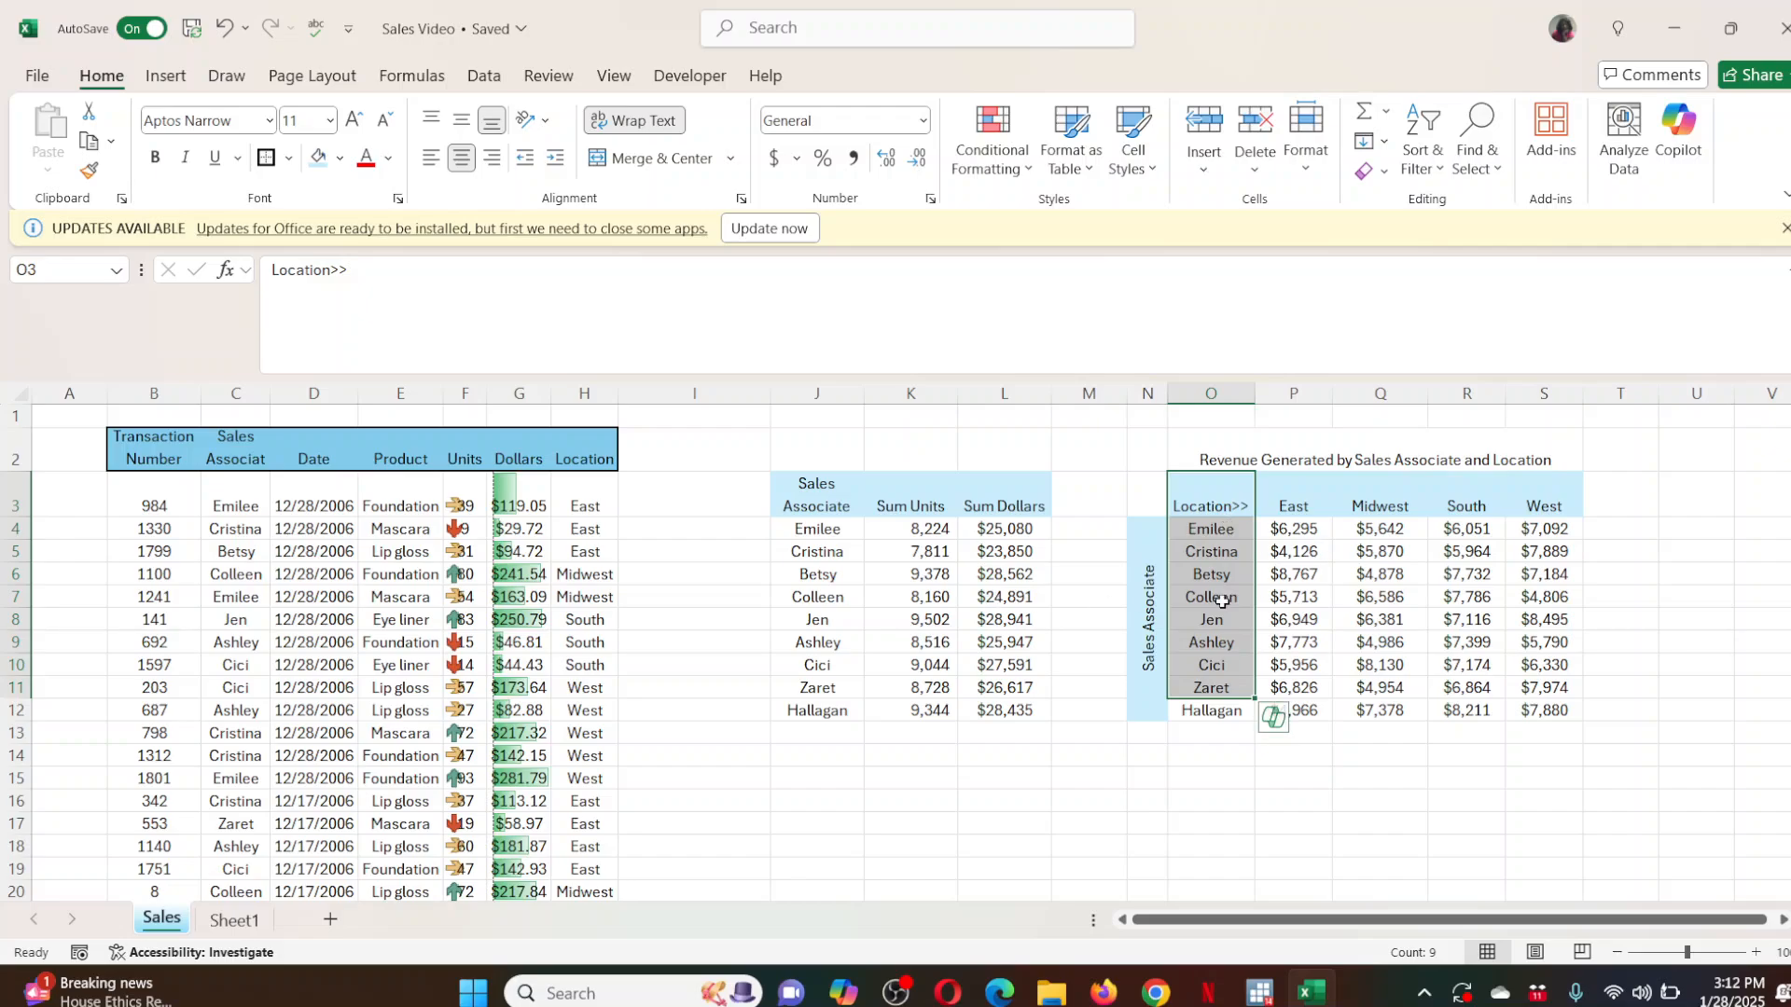
{"action": "left_click_drag", "start_coordinate": [1614, 532], "coordinate": [1615, 705]}
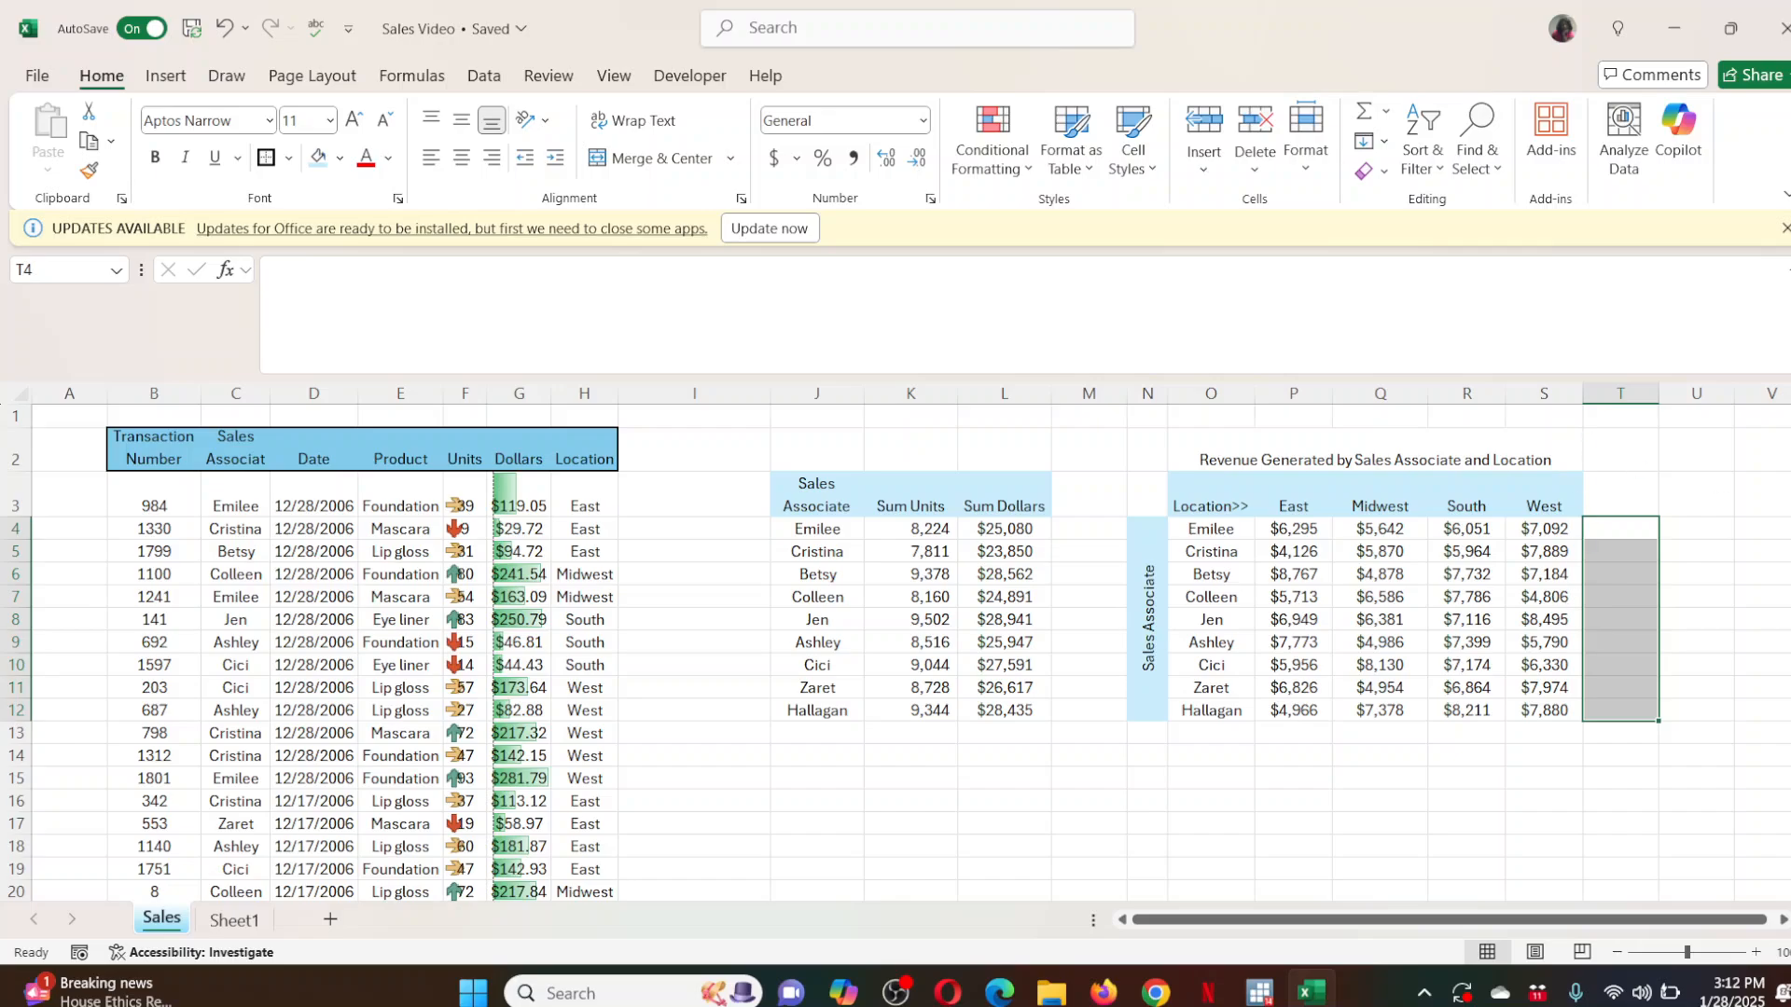
{"action": "left_click_drag", "start_coordinate": [1296, 732], "coordinate": [1509, 731]}
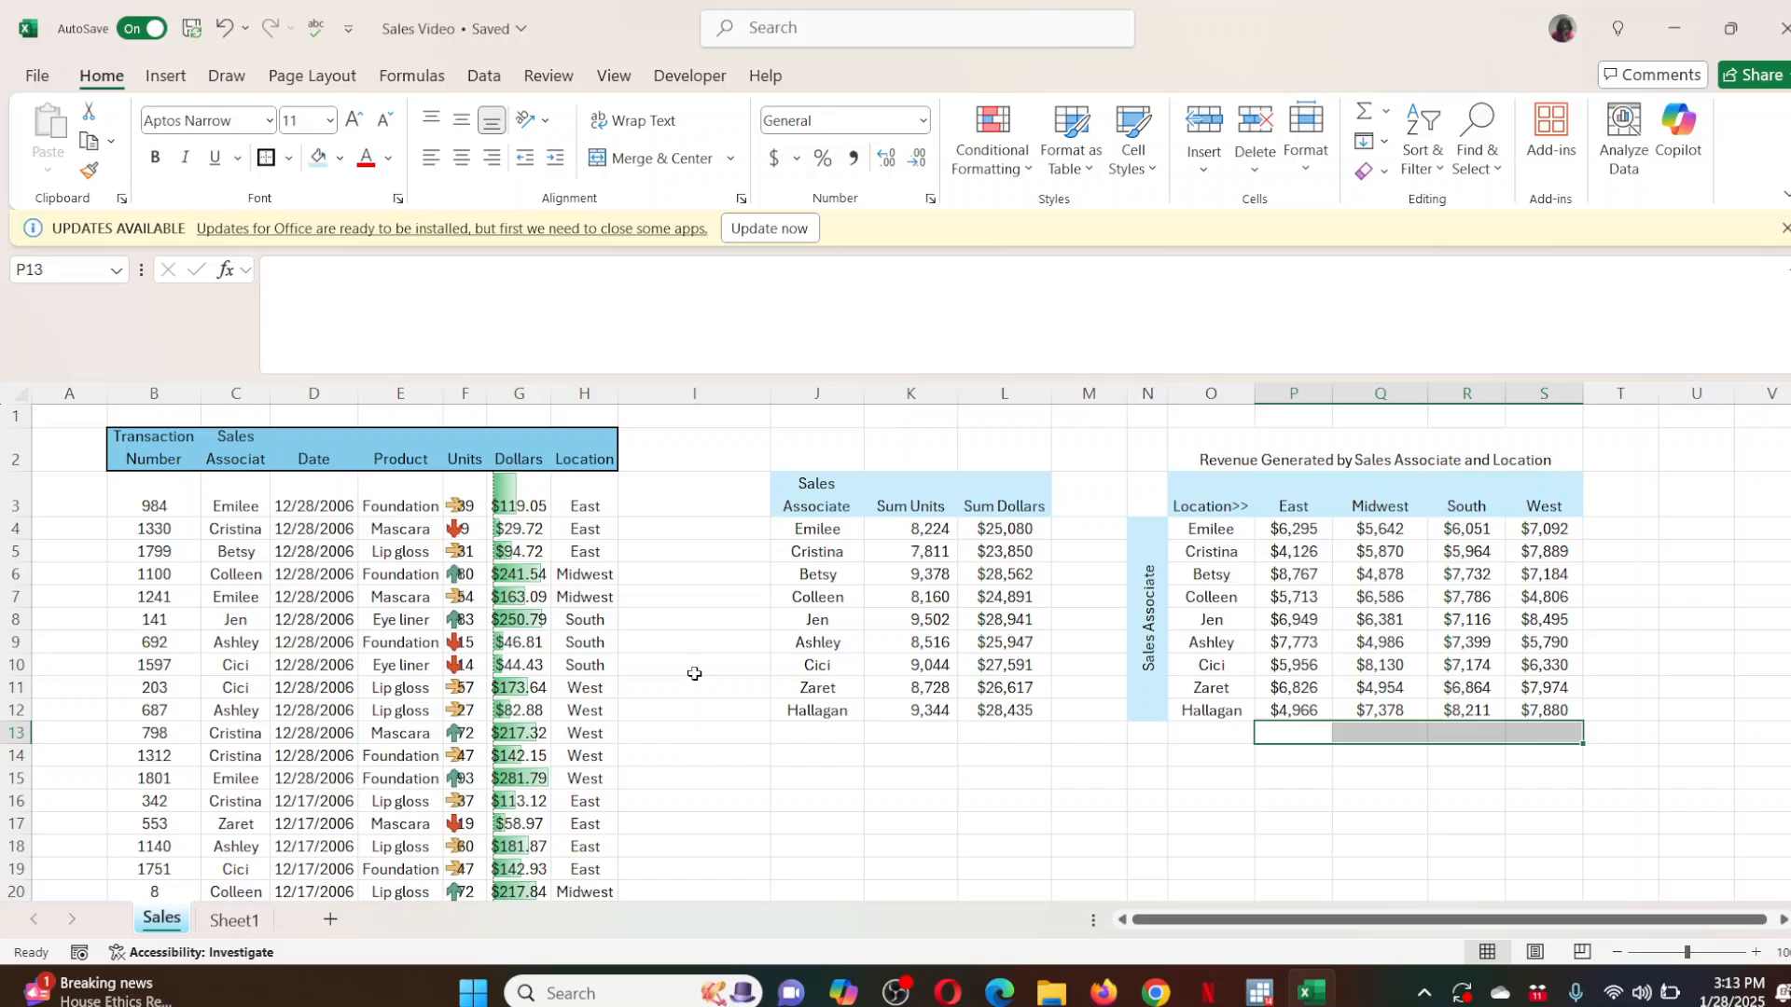
Fill the merged title cell above the location summary with light green.
{"action": "left_click", "coordinate": [1222, 462]}
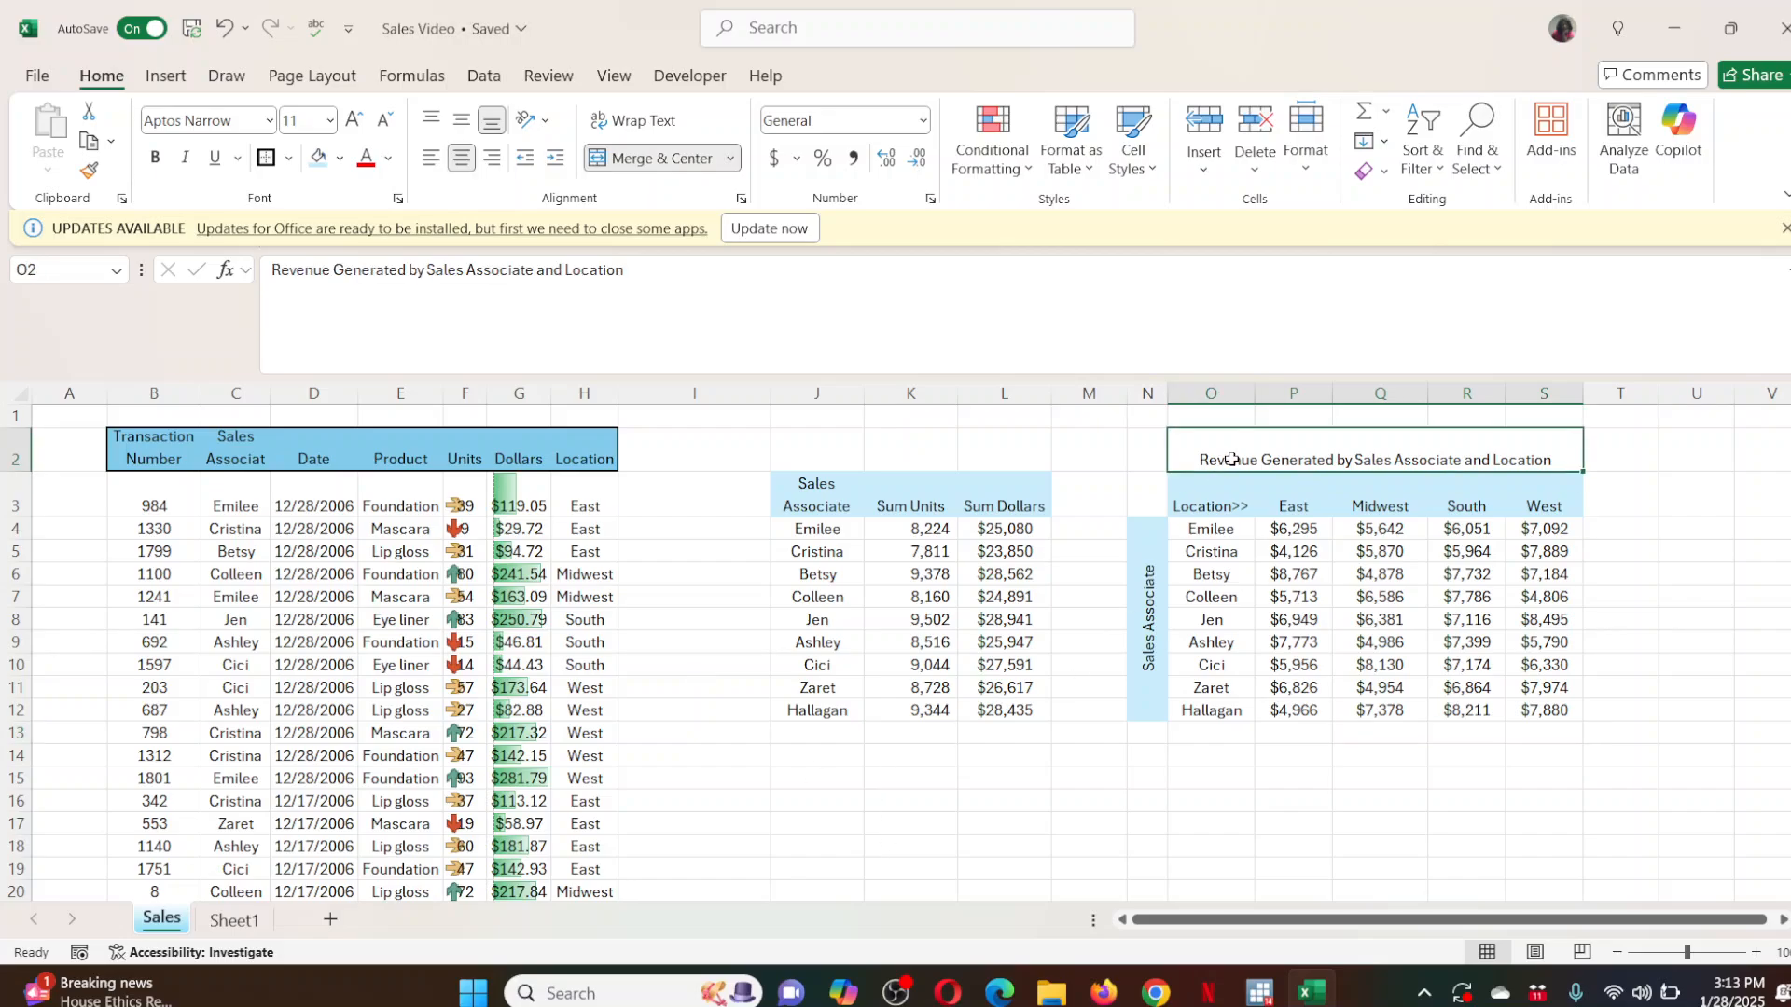
{"action": "left_click", "coordinate": [340, 158]}
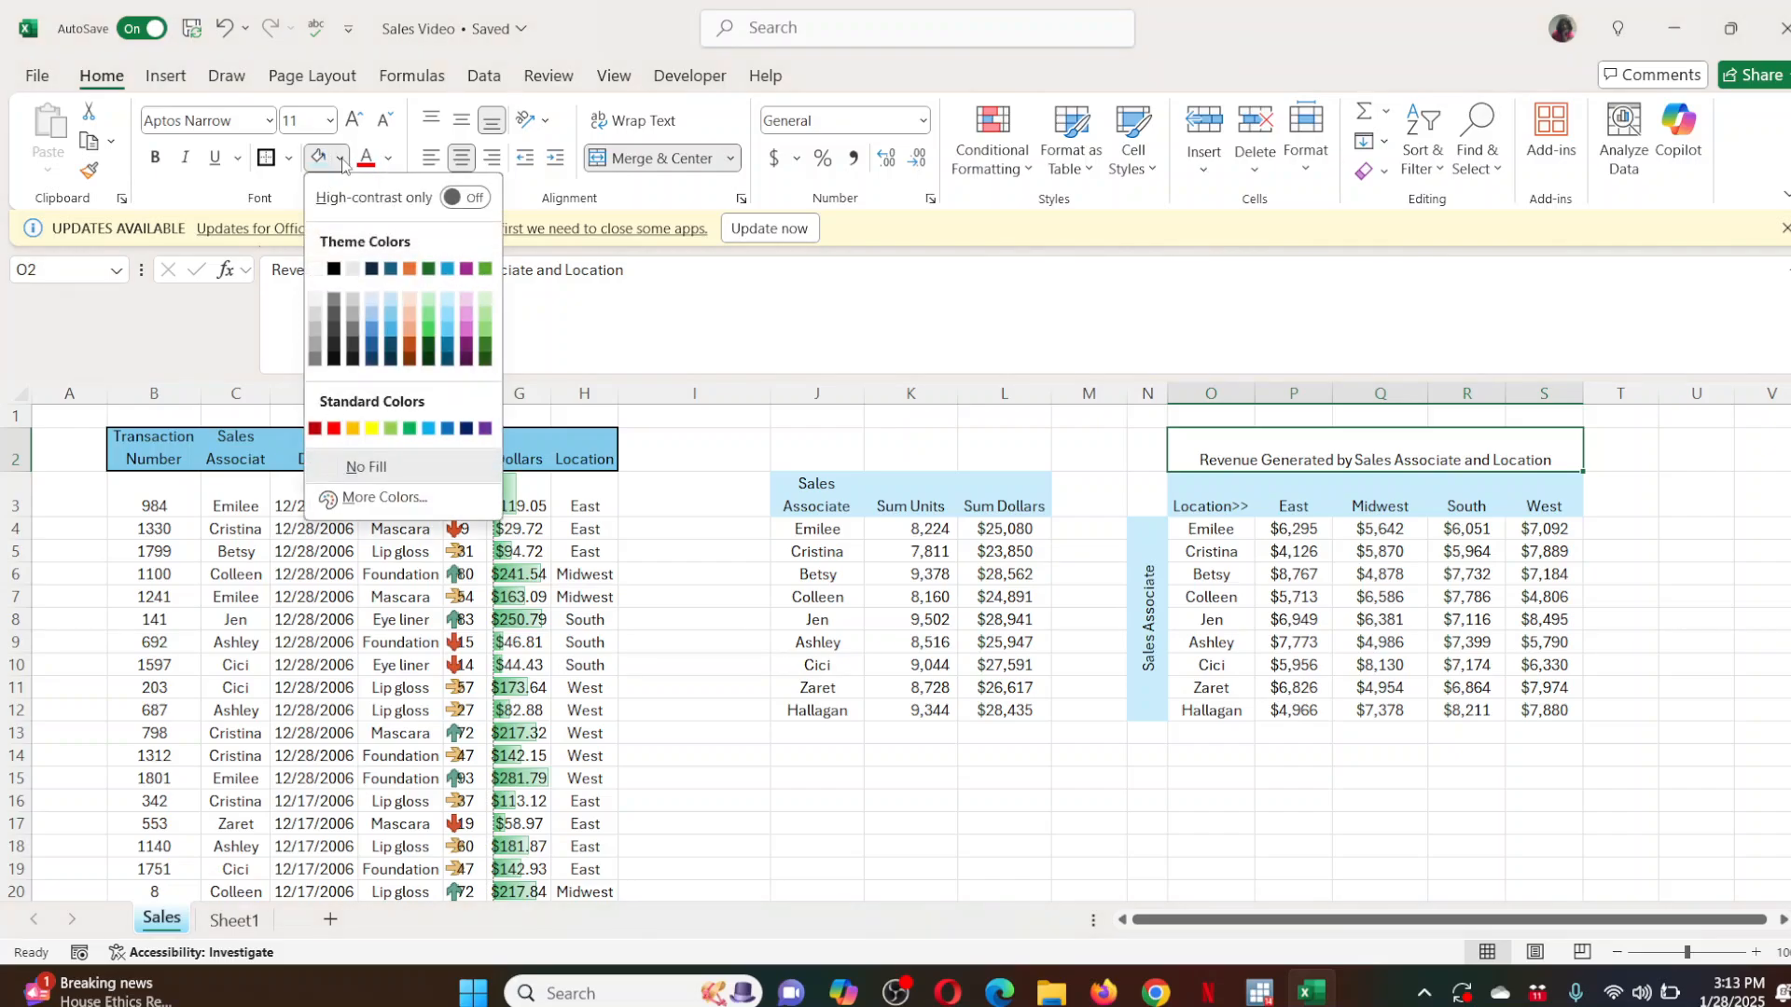
{"action": "left_click", "coordinate": [429, 311]}
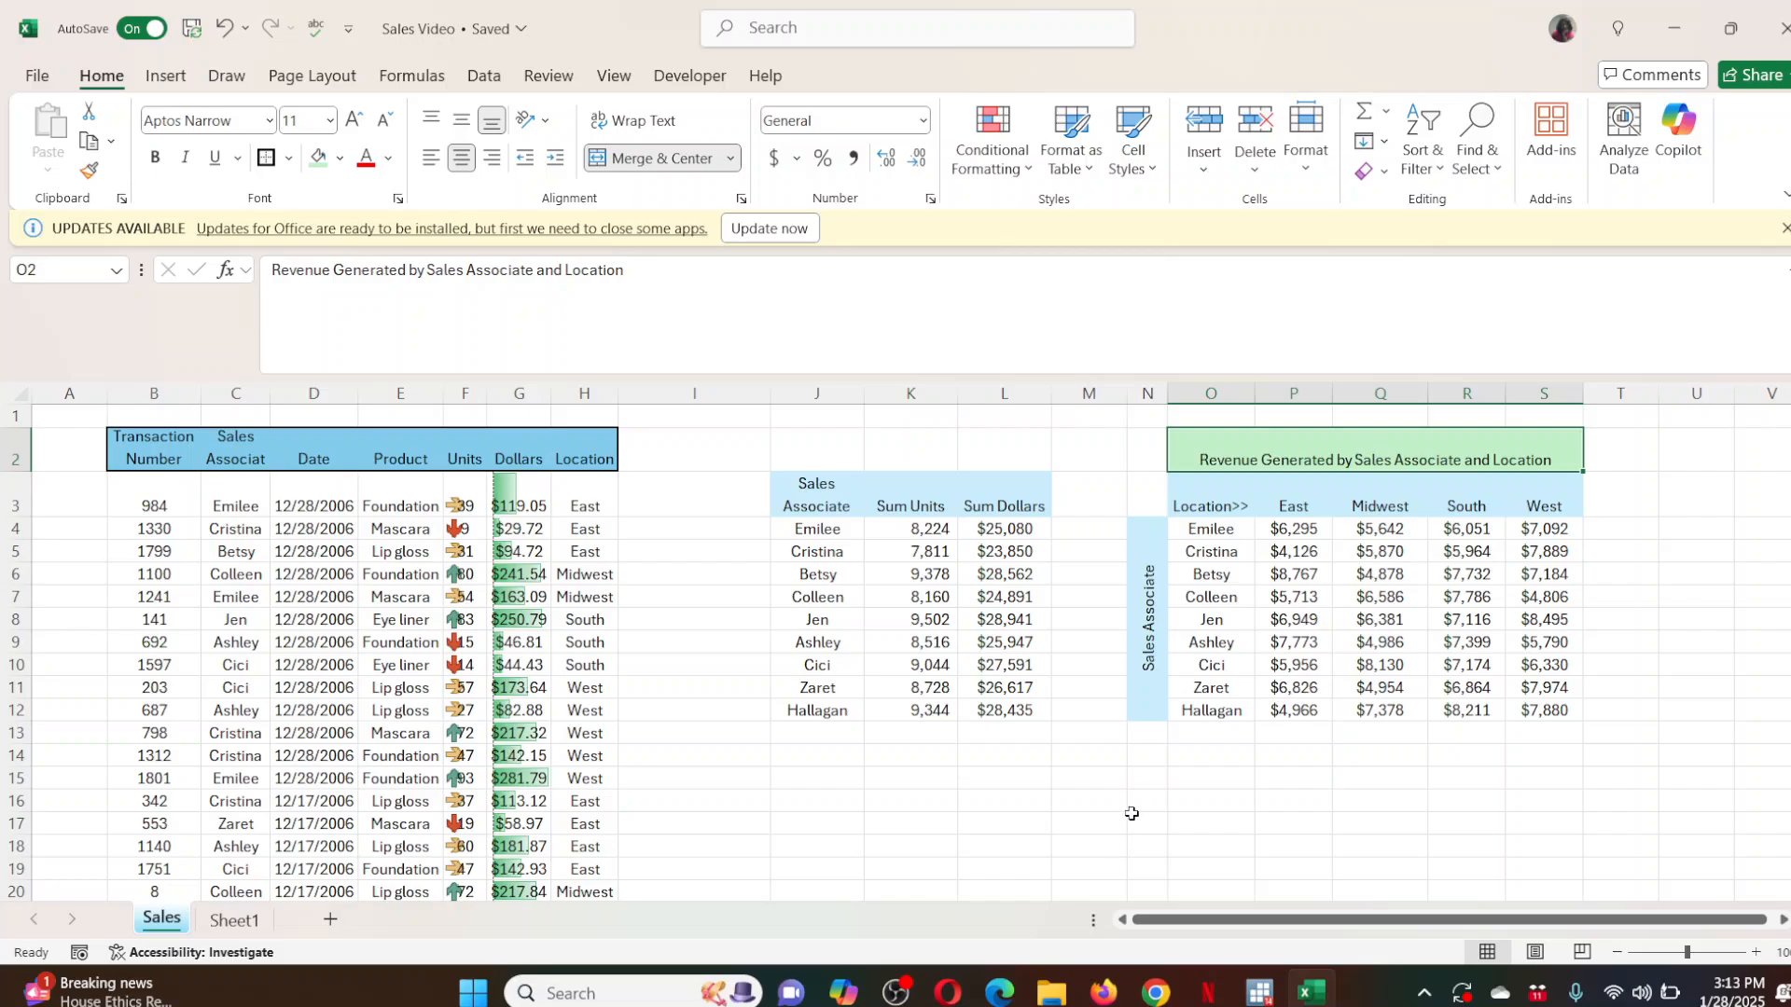
Bold the merged title "Revenue Generated by Sales Associate and Location" above the location summary.
{"action": "left_click", "coordinate": [155, 157]}
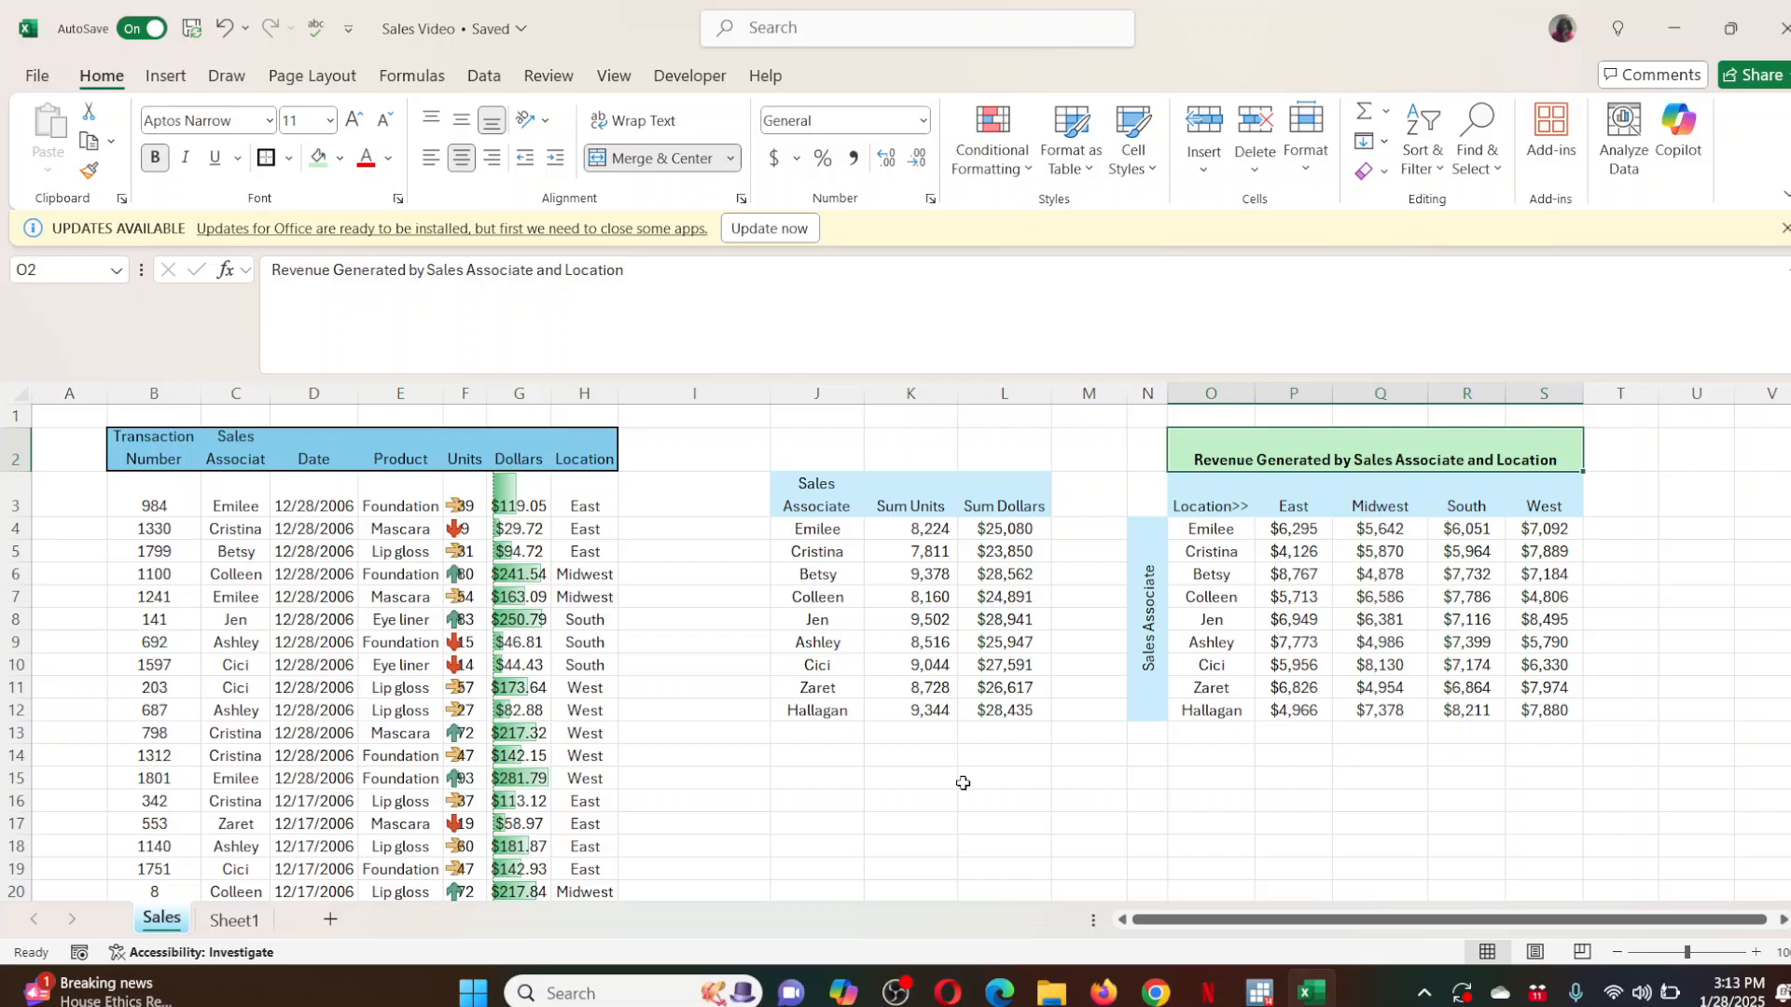
{"action": "left_click", "coordinate": [1003, 774]}
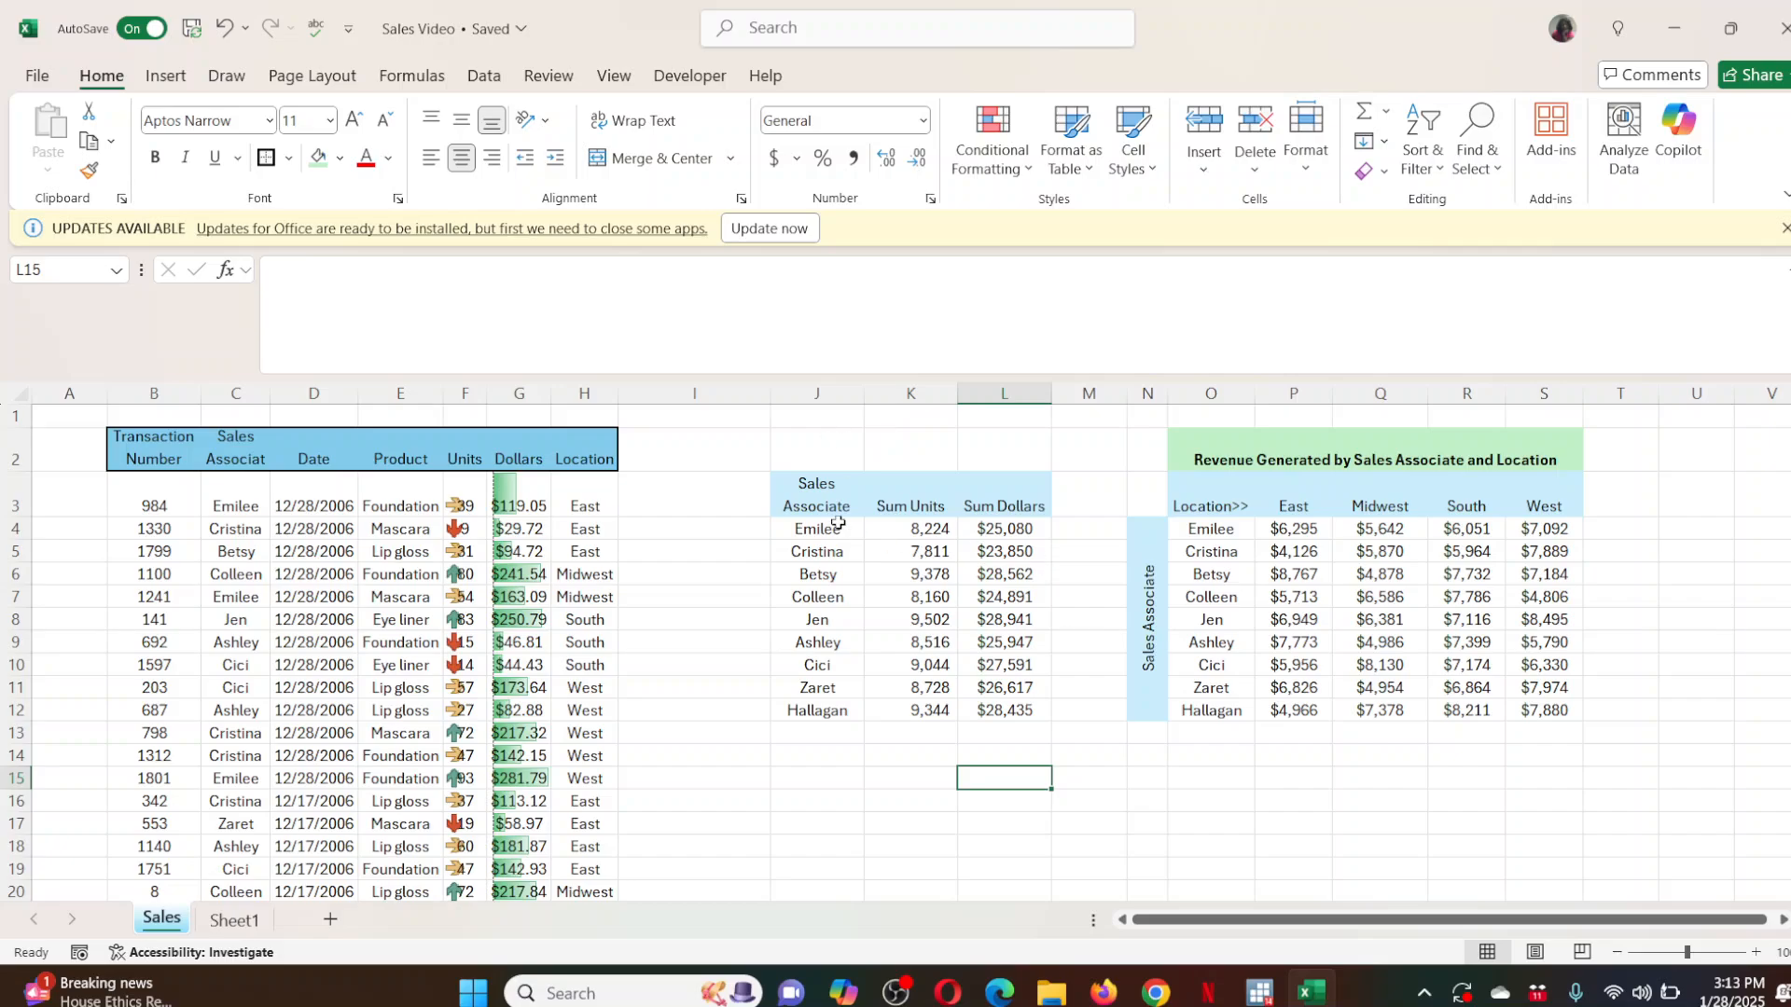
Select the associate summary in J3:L12 and examine the available column, bar, hierarchy, line and pie chart types.
{"action": "left_click_drag", "start_coordinate": [816, 495], "coordinate": [966, 712]}
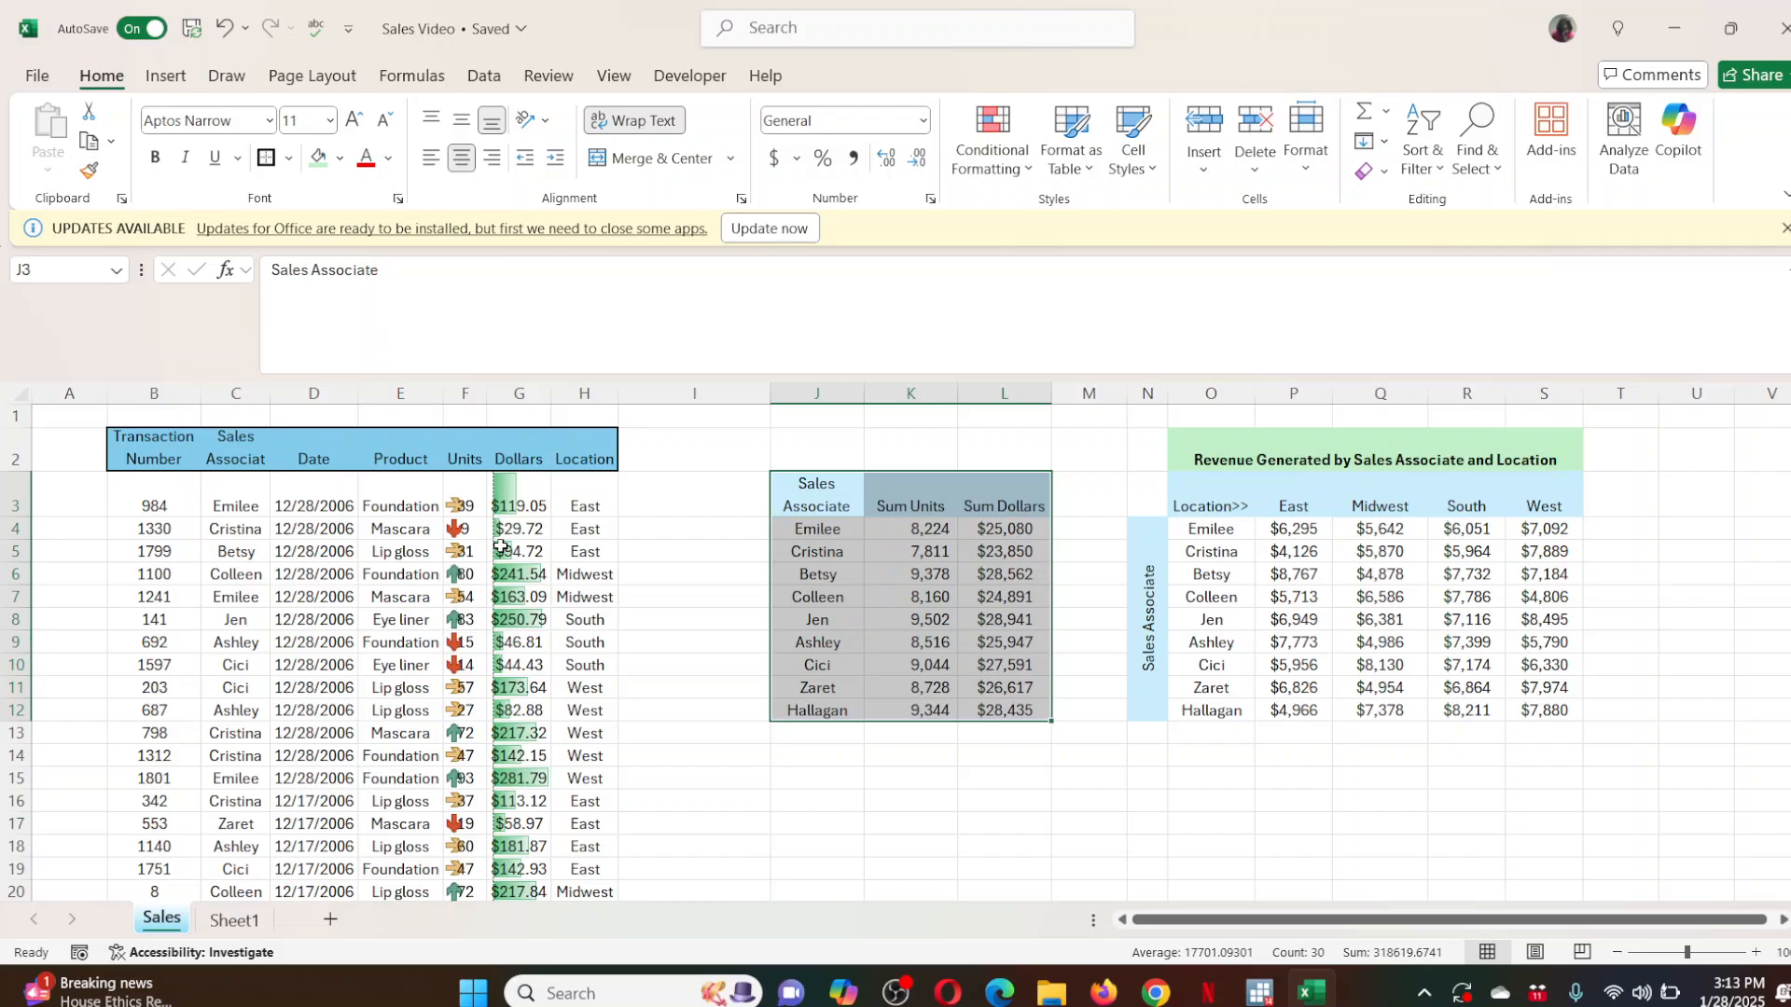
{"action": "left_click", "coordinate": [151, 77]}
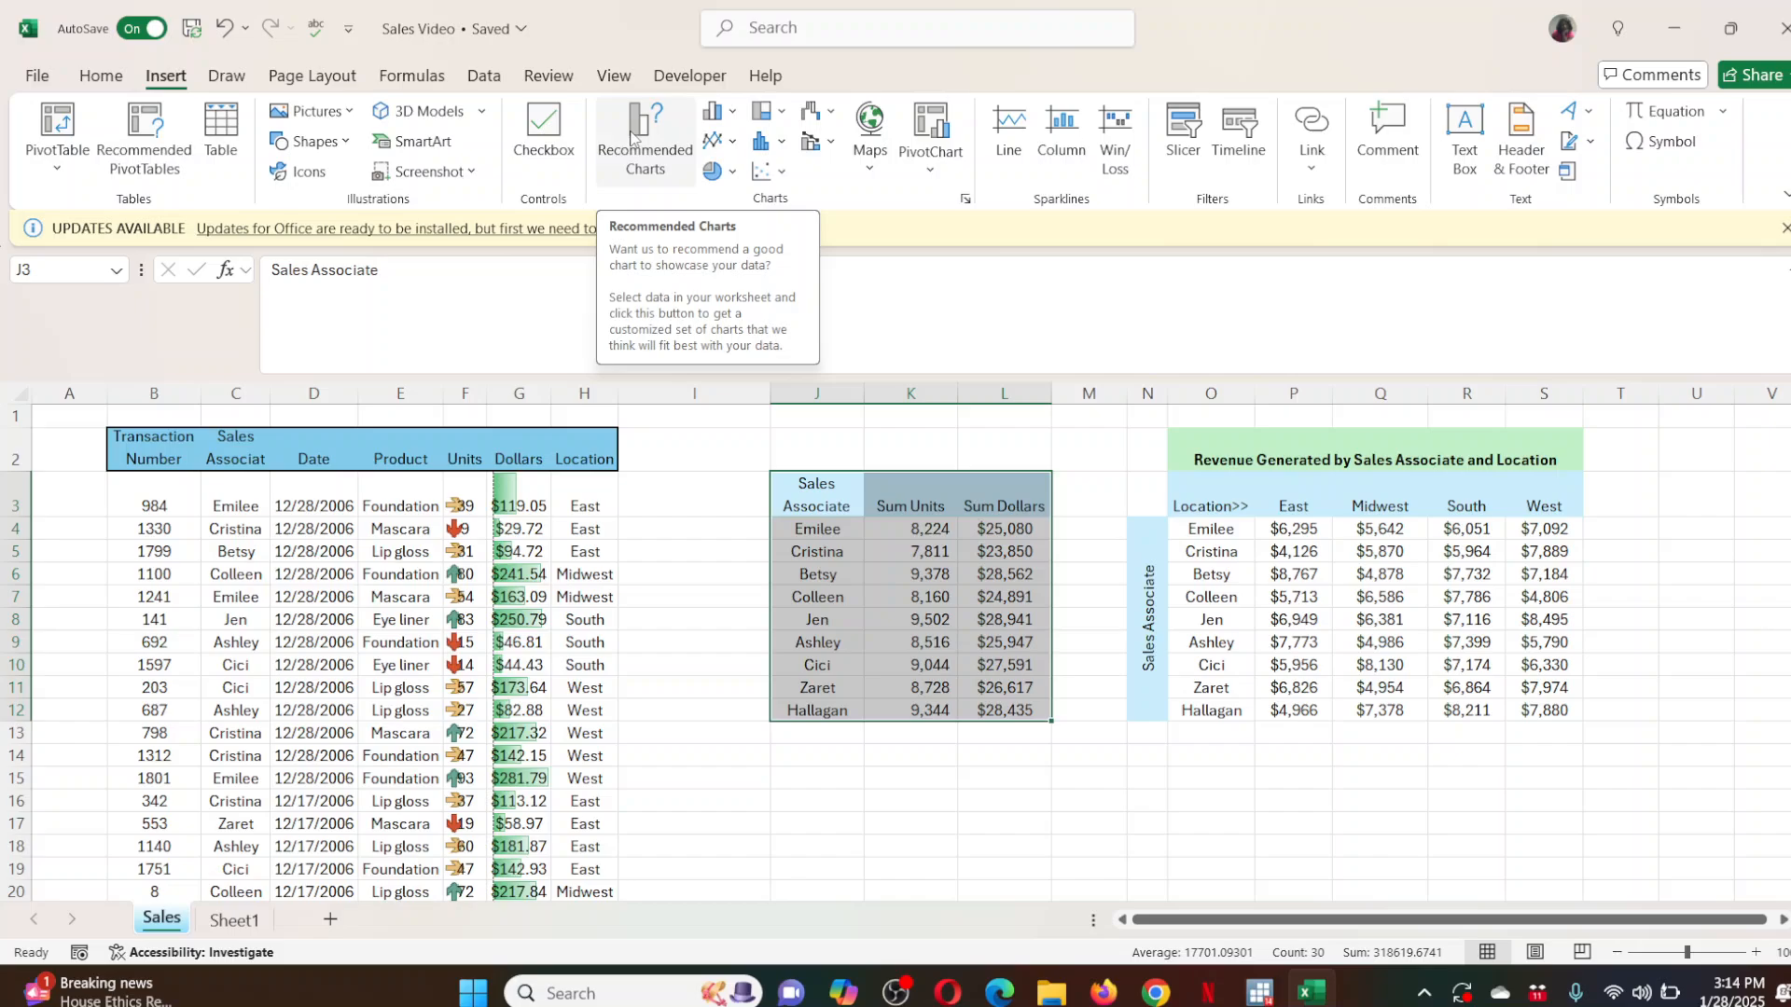
{"action": "left_click", "coordinate": [740, 117]}
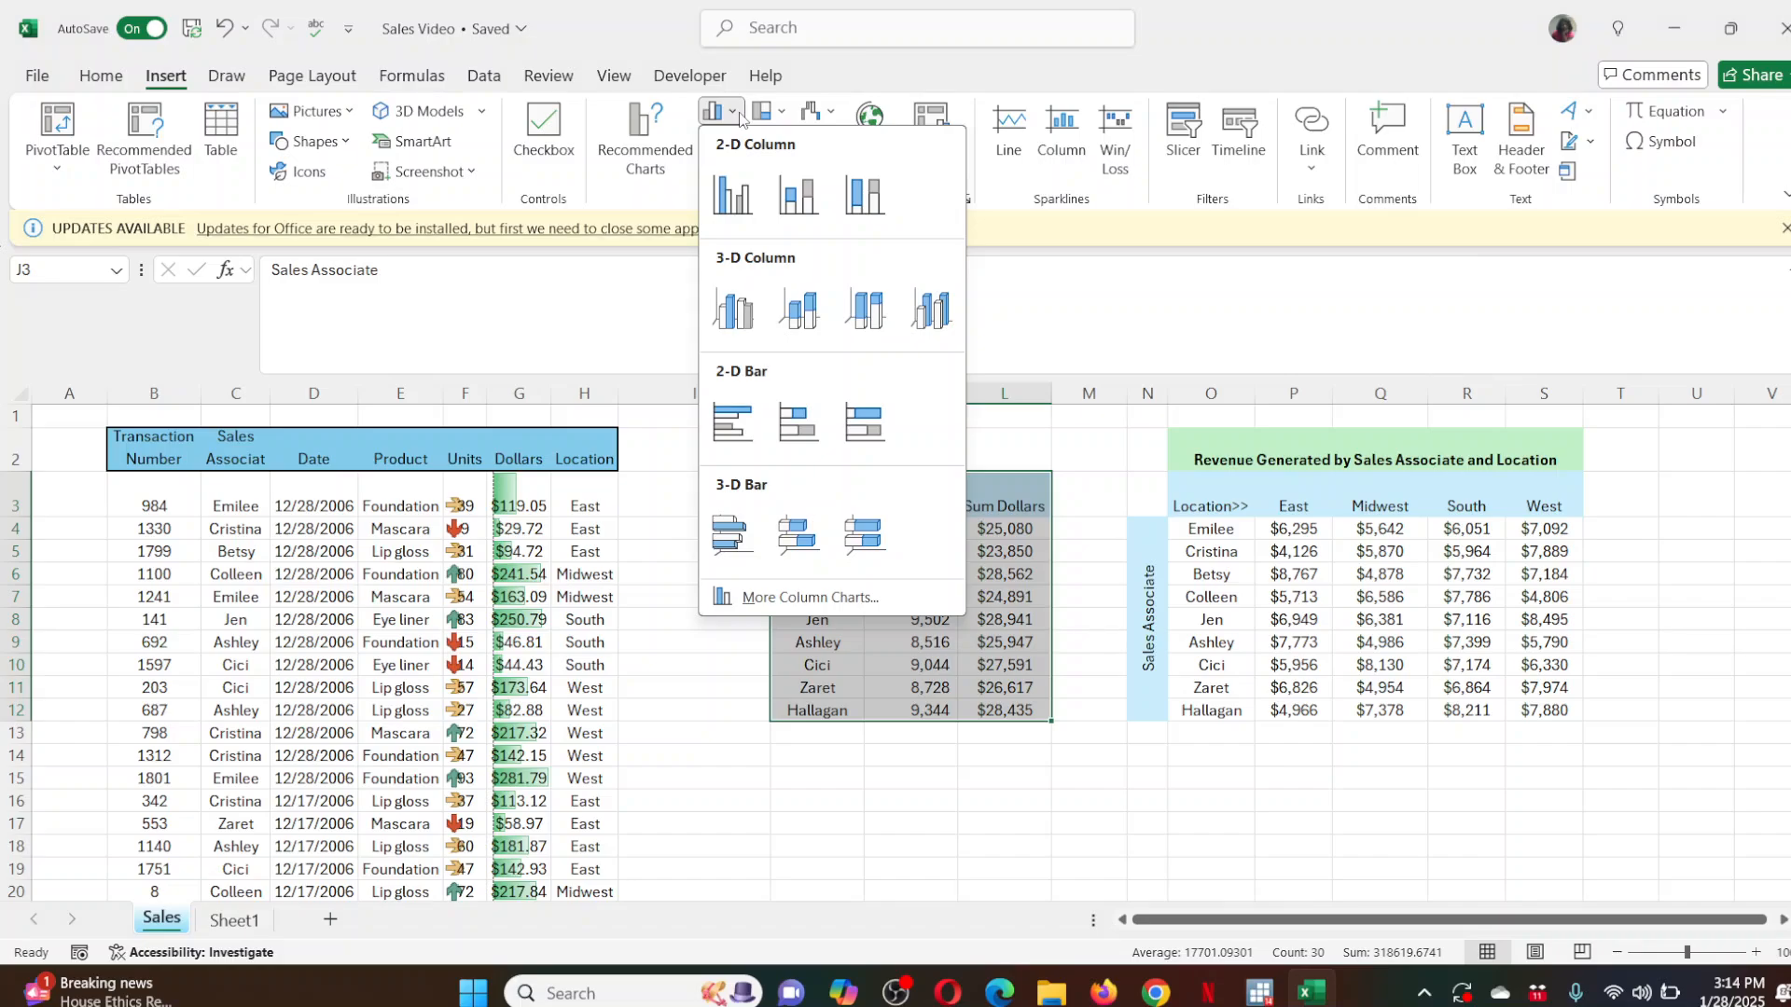
{"action": "left_click", "coordinate": [774, 113]}
{"action": "left_click", "coordinate": [774, 113]}
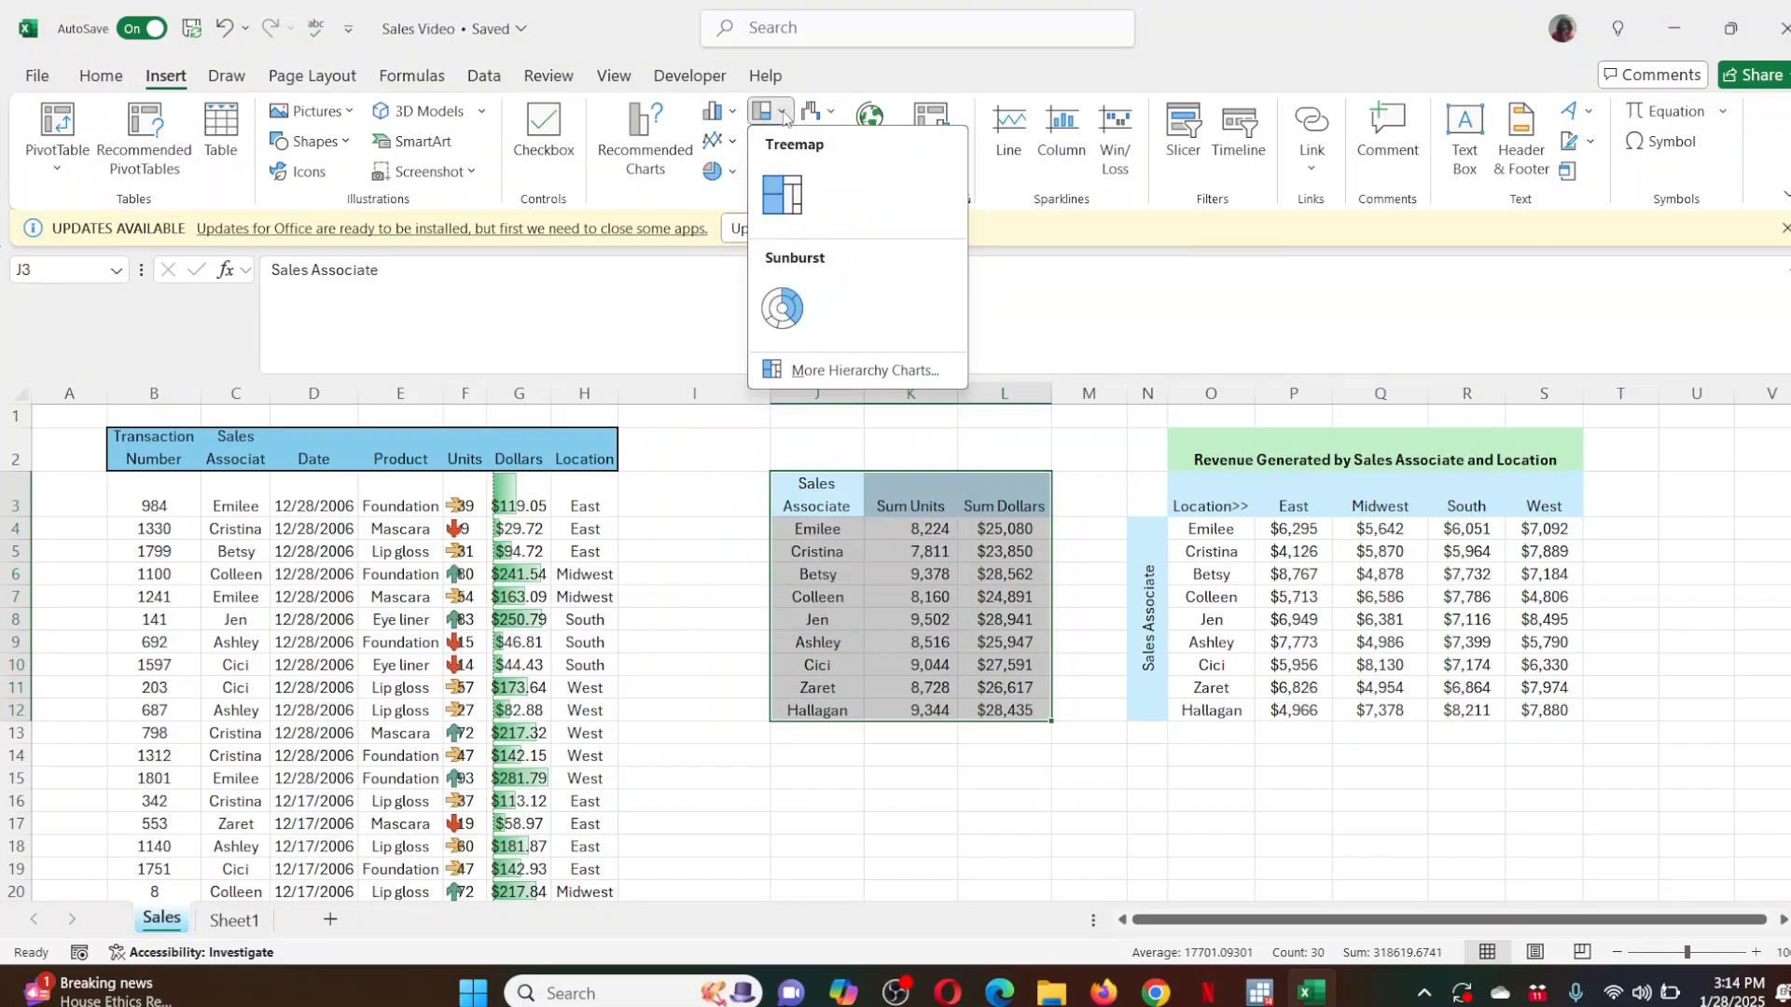
{"action": "left_click", "coordinate": [880, 56]}
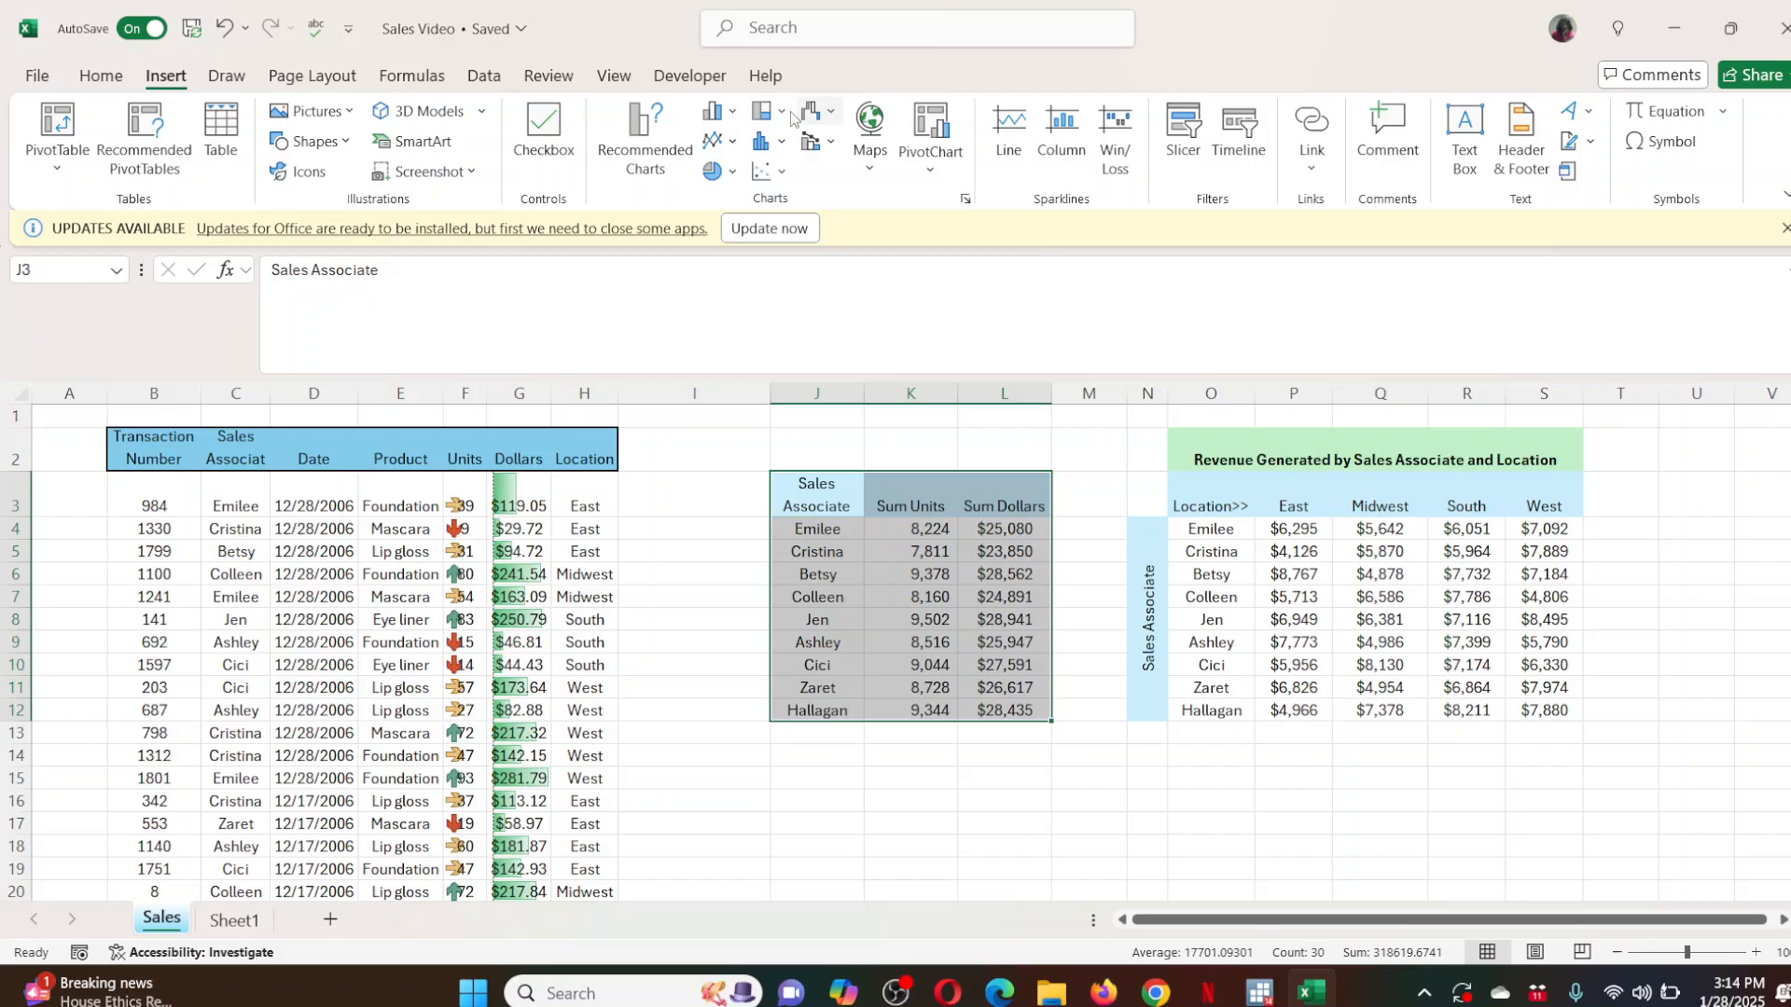
{"action": "left_click", "coordinate": [732, 144]}
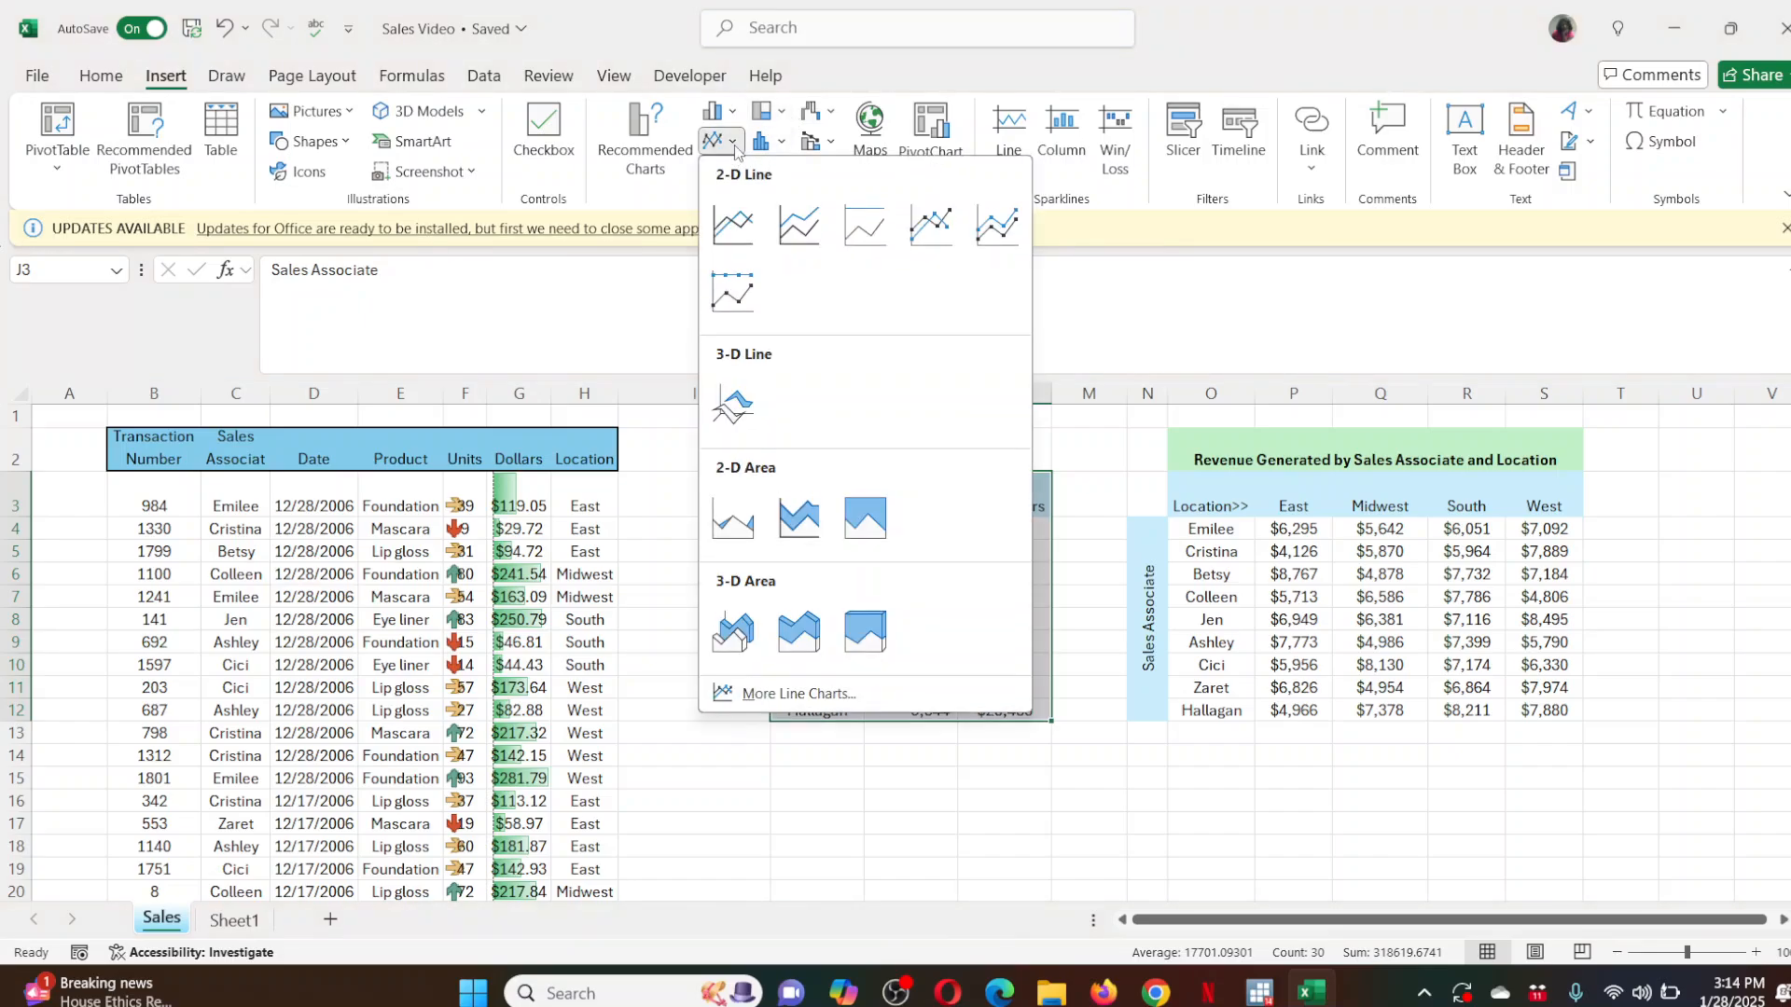
{"action": "left_click", "coordinate": [847, 88]}
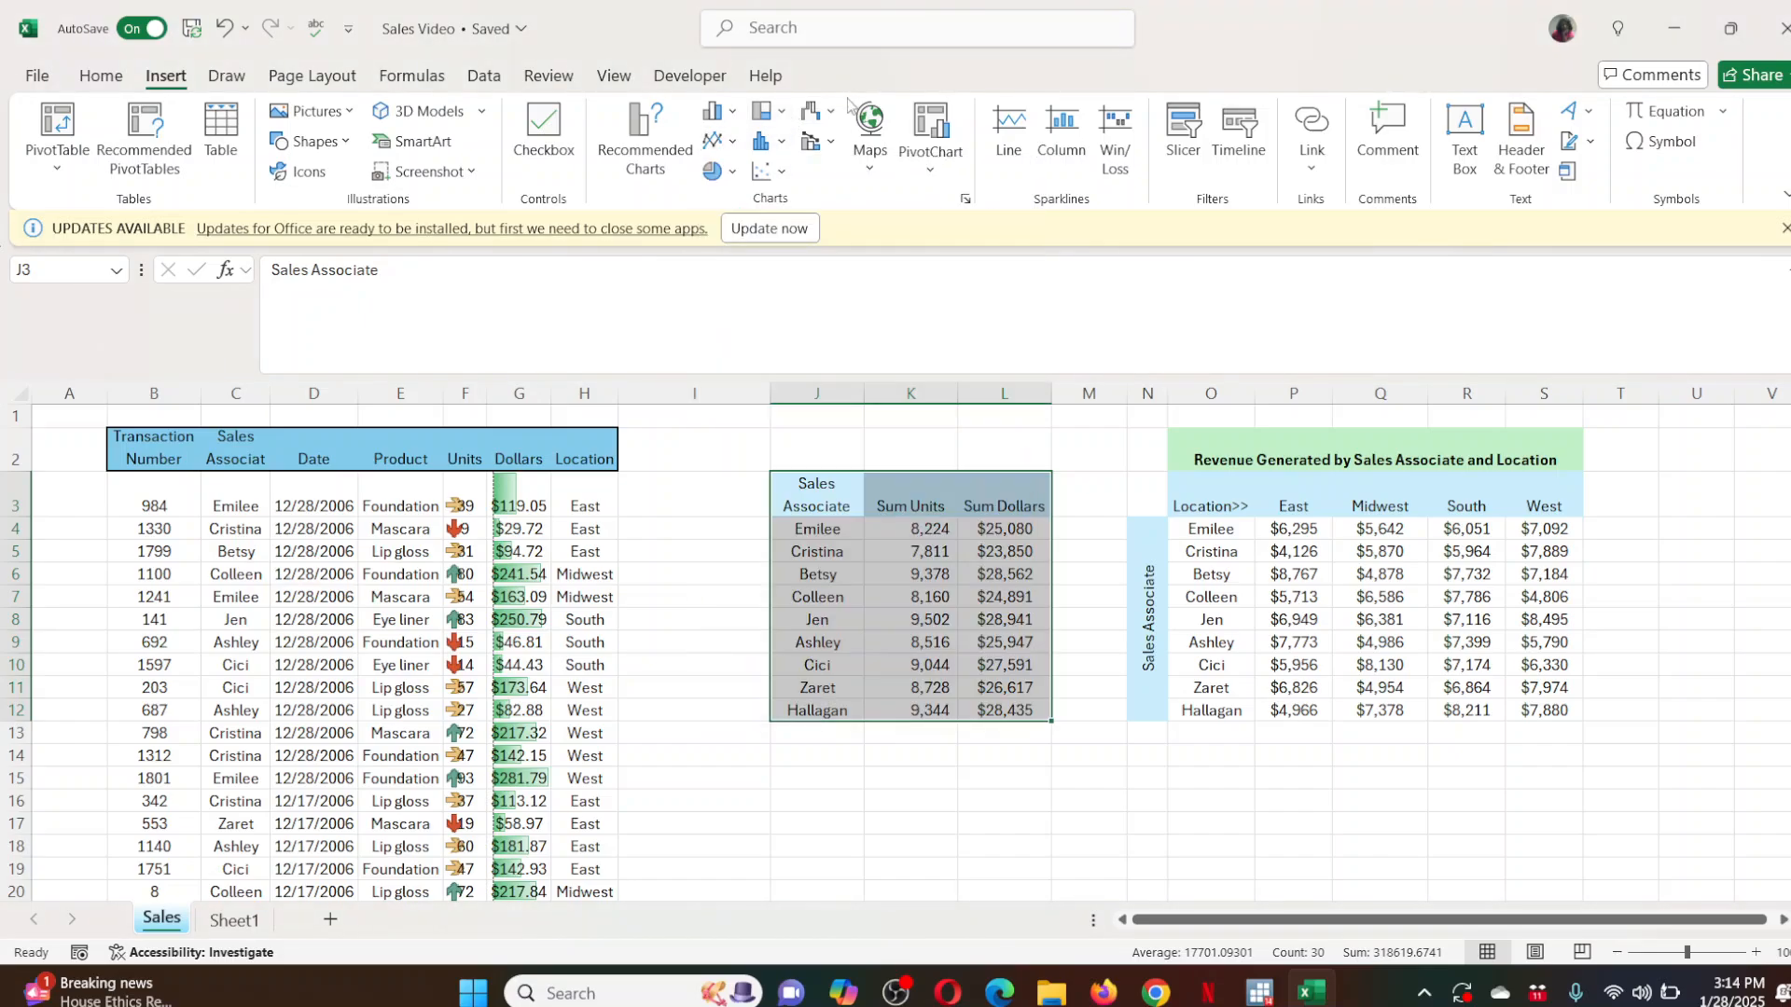
{"action": "left_click", "coordinate": [735, 172]}
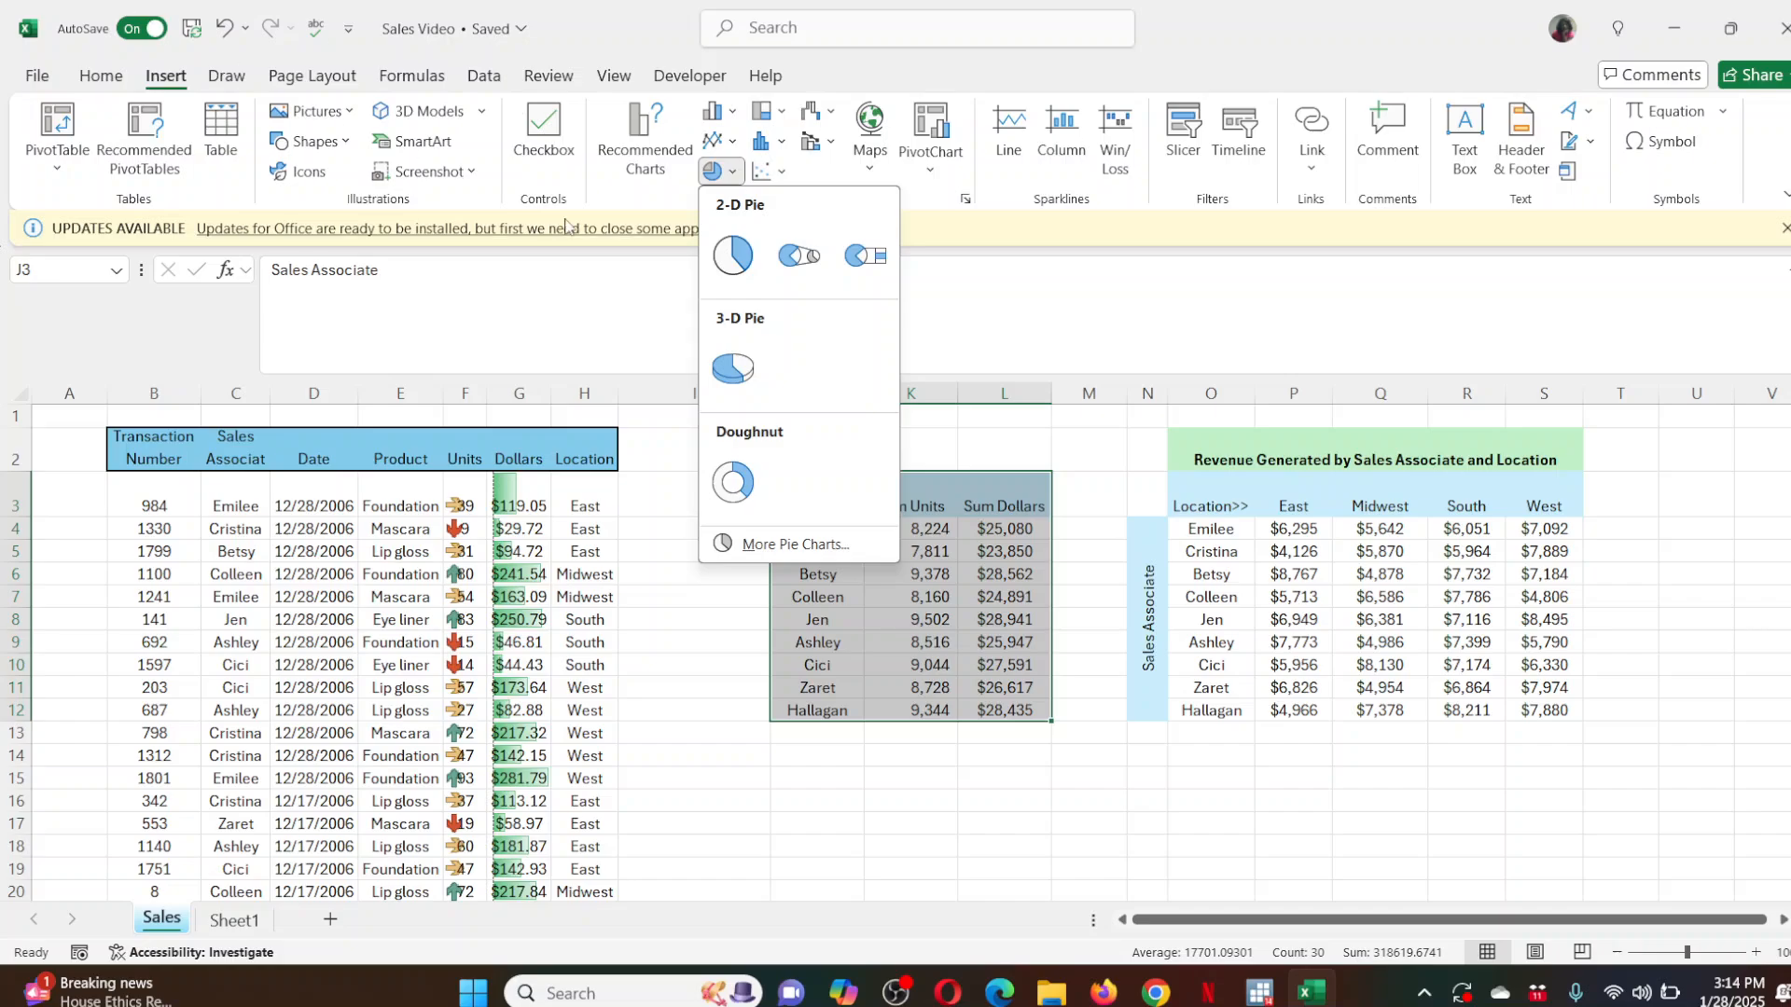
{"action": "left_click", "coordinate": [625, 207]}
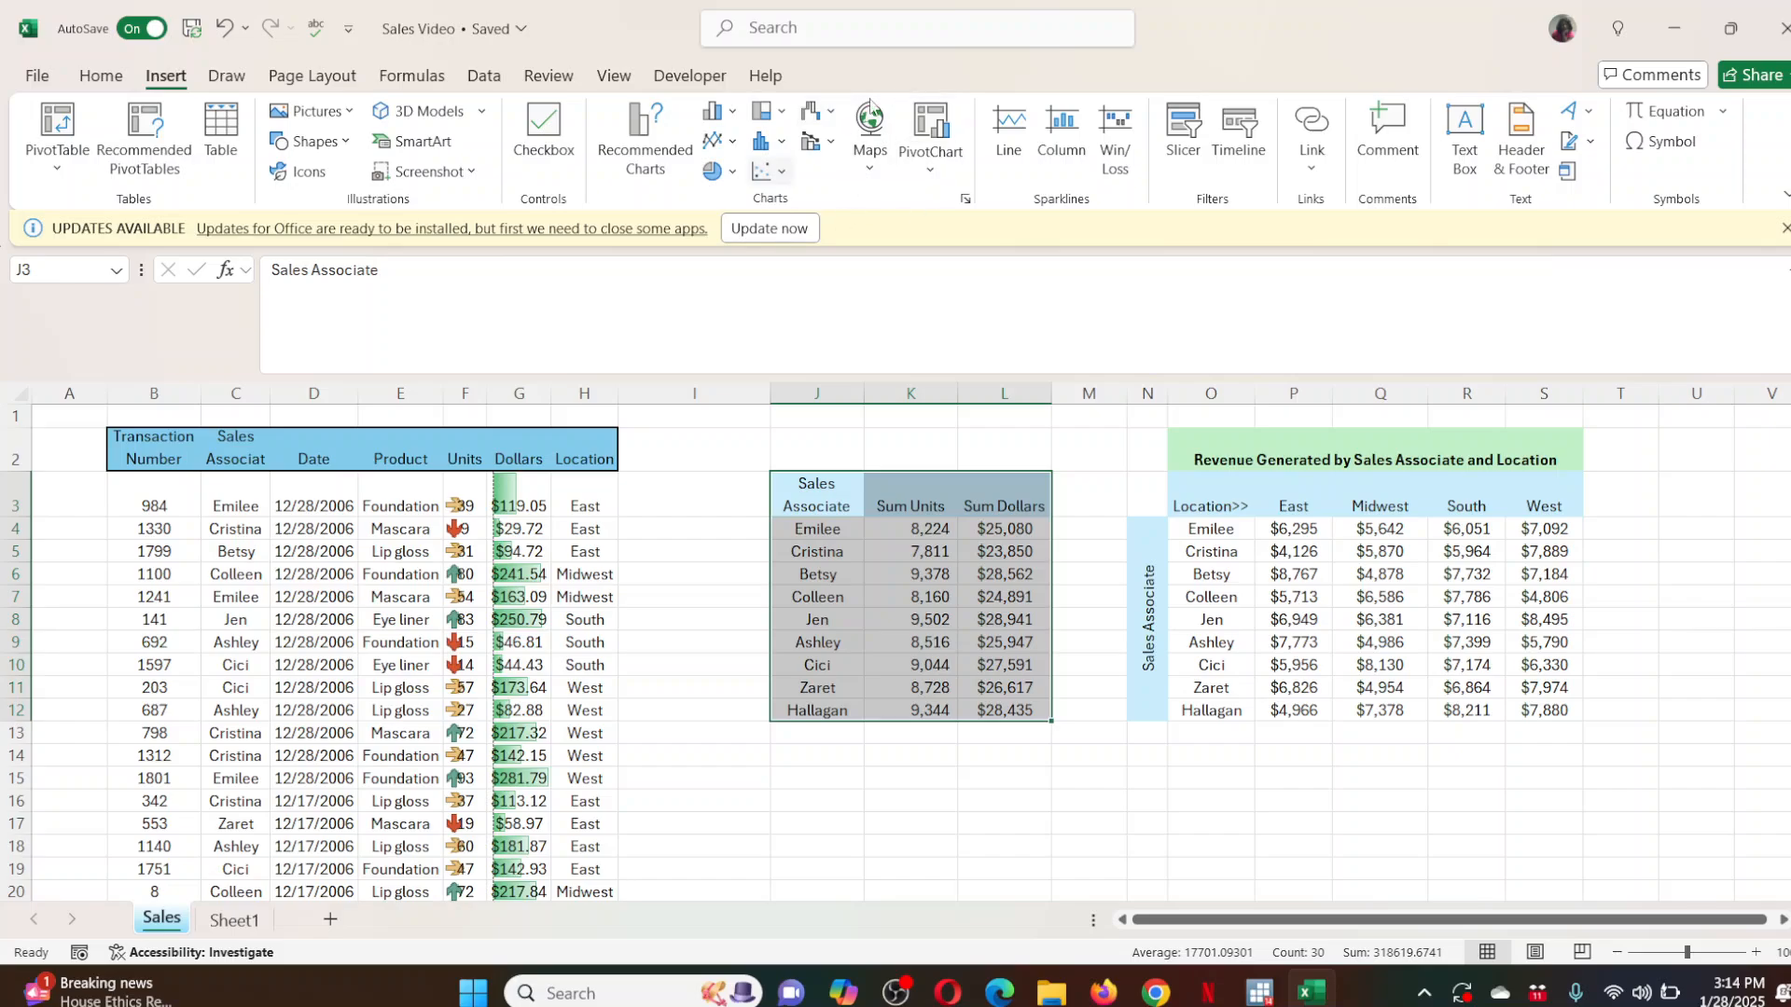
Insert the recommended Clustered Column chart from J3:L12 and try to move it over the transaction table.
{"action": "left_click", "coordinate": [647, 127]}
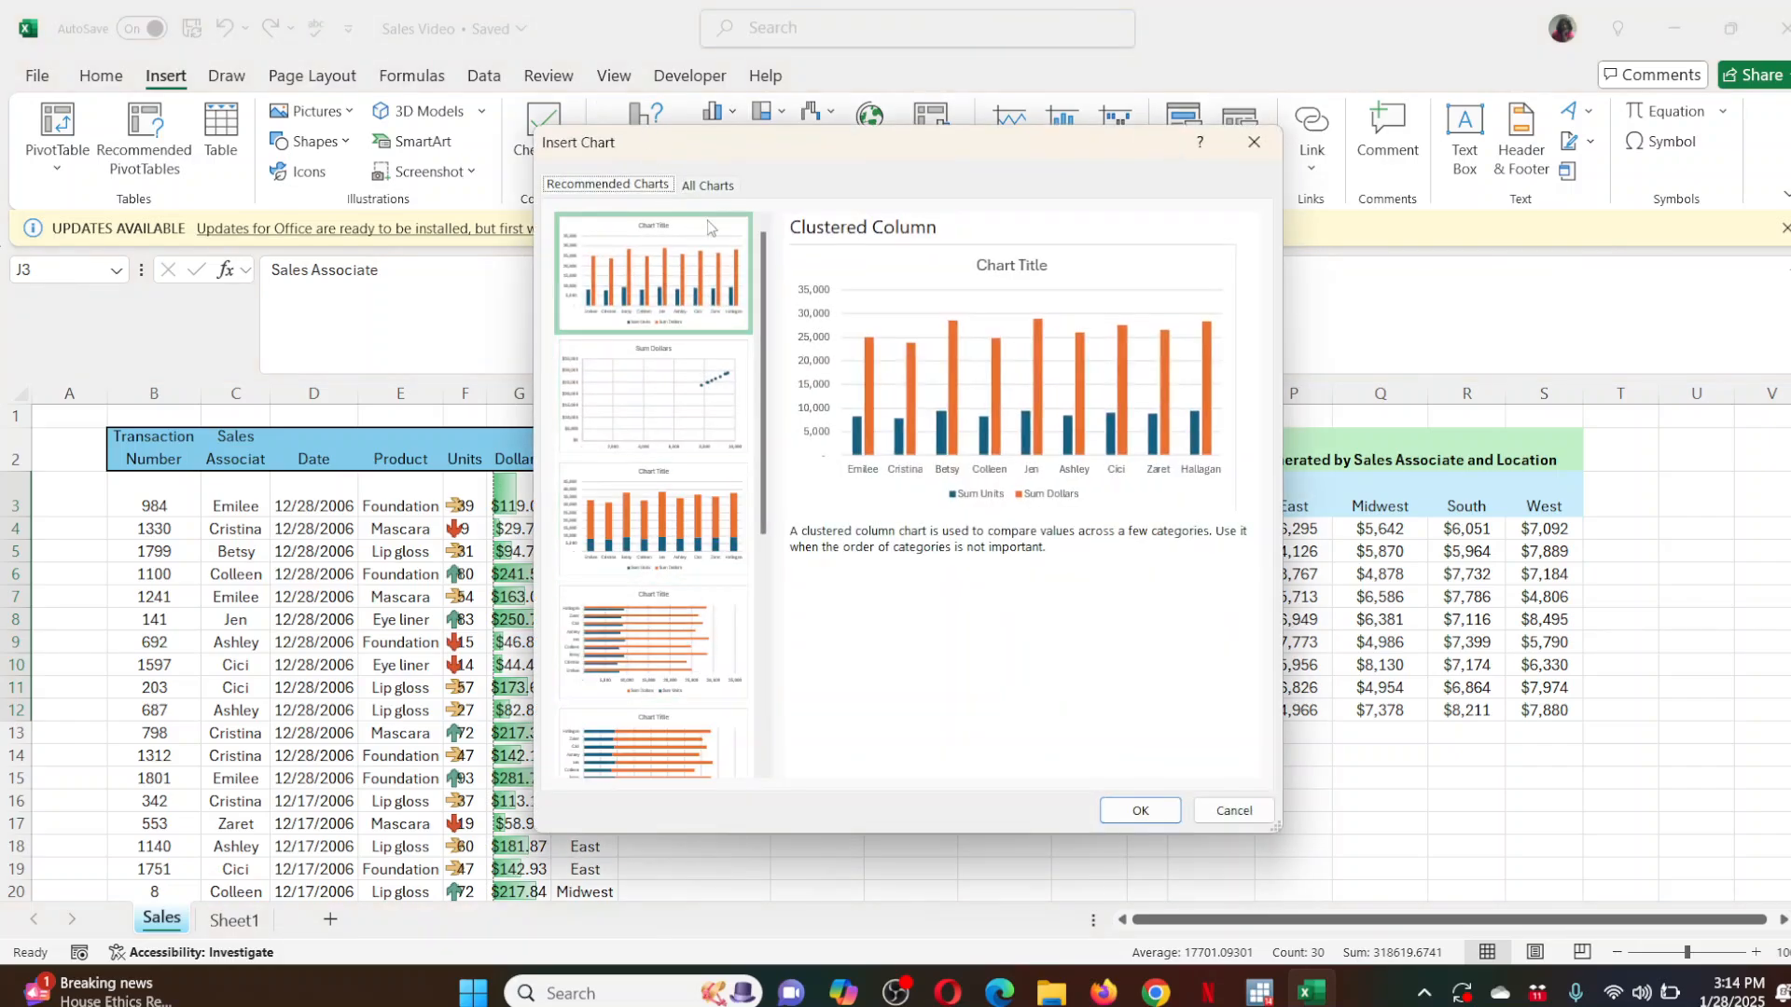
{"action": "left_click", "coordinate": [687, 292]}
{"action": "left_click", "coordinate": [1140, 809]}
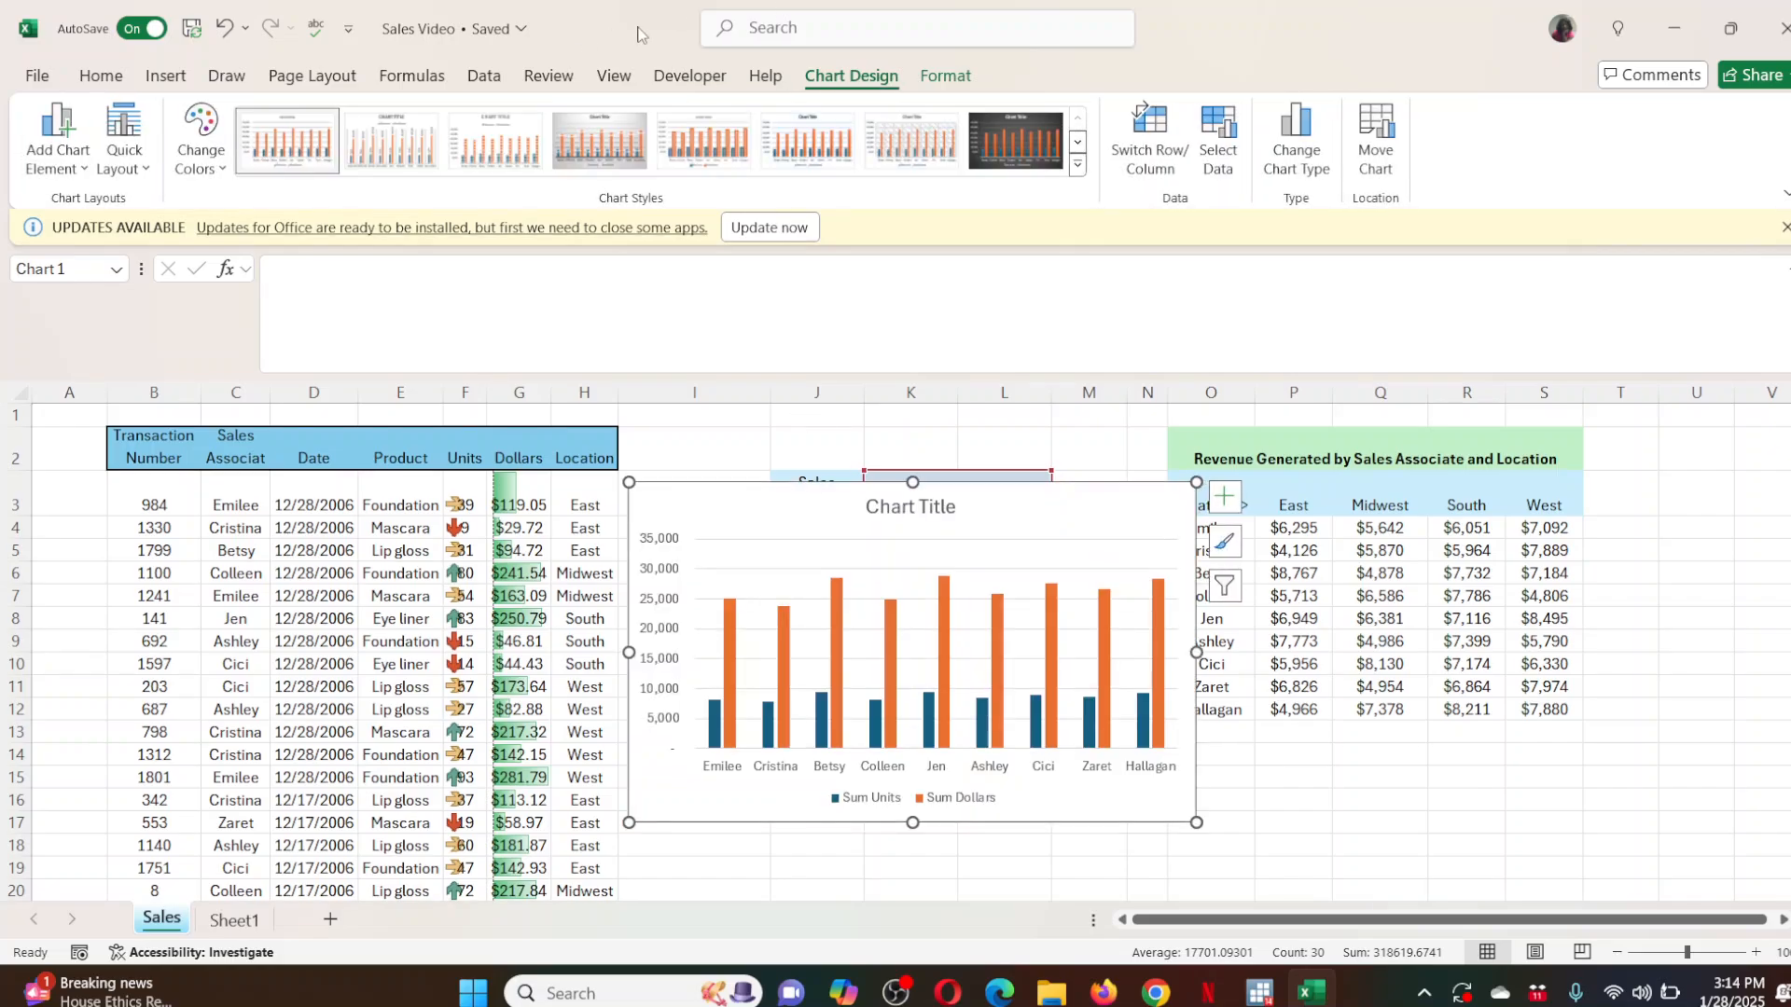
{"action": "left_click_drag", "start_coordinate": [775, 508], "coordinate": [220, 301]}
{"action": "left_click_drag", "start_coordinate": [733, 497], "coordinate": [266, 396]}
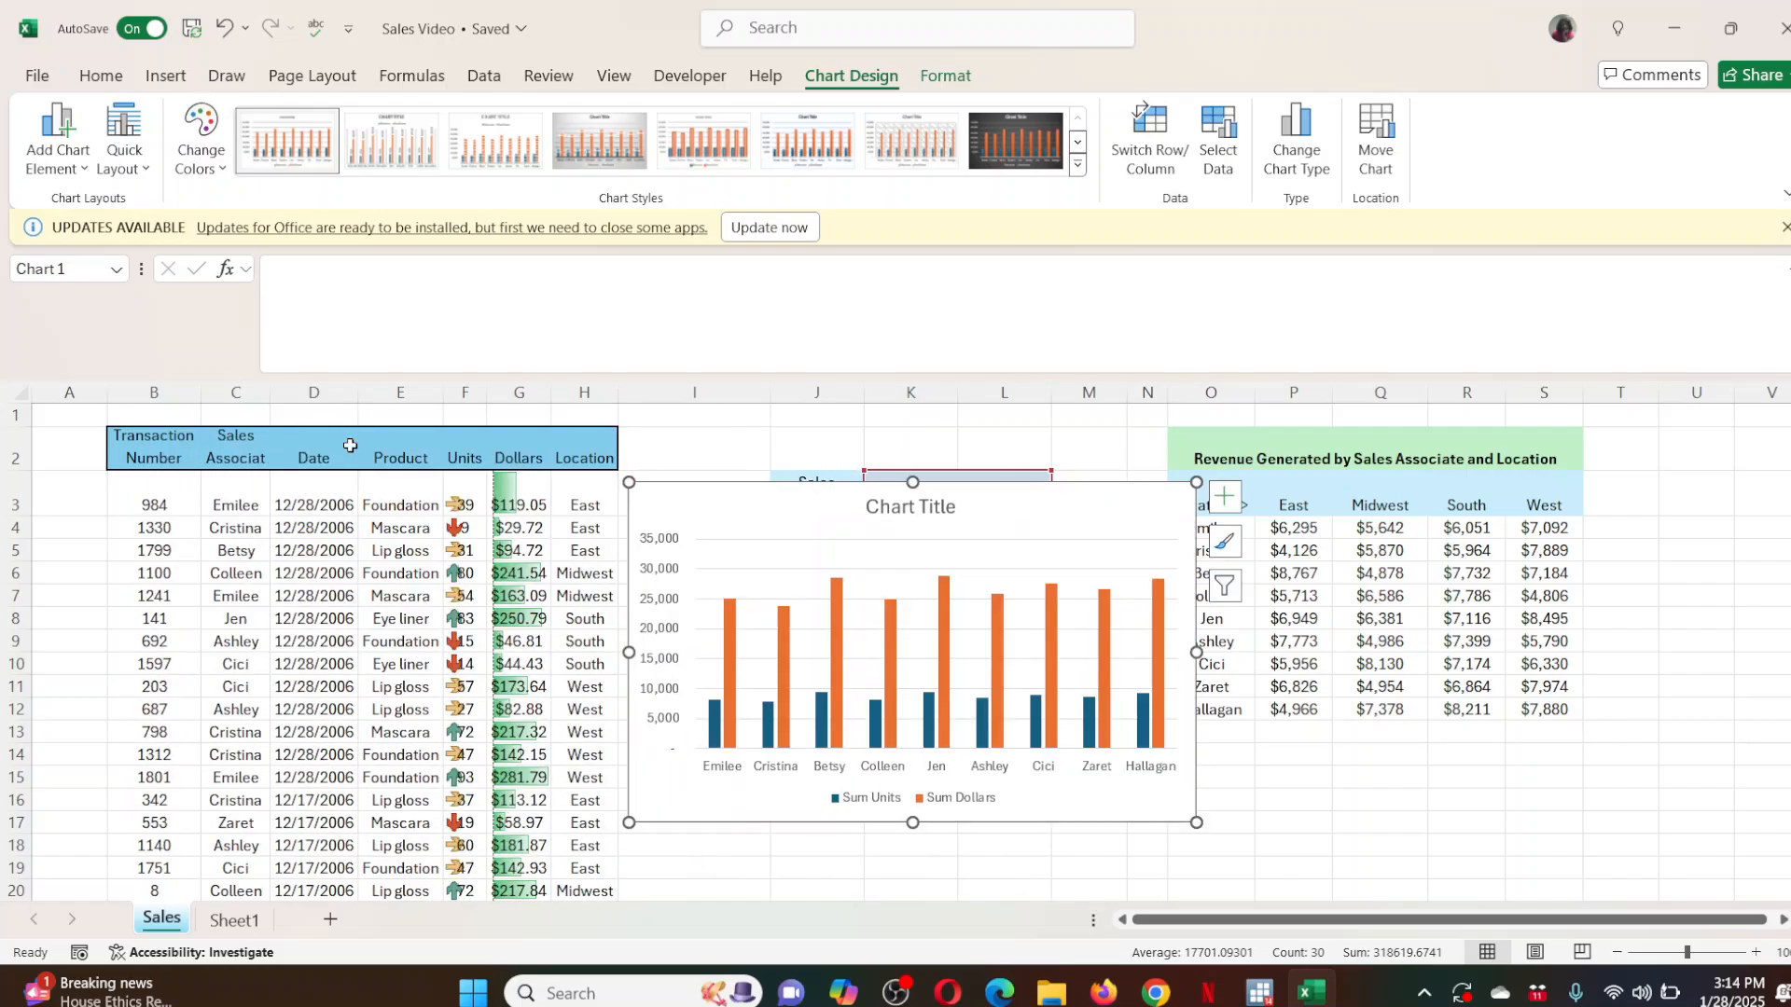
Replace the chart's placeholder title with "Sum of Units and Dollars bu Associate".
{"action": "left_click", "coordinate": [883, 504]}
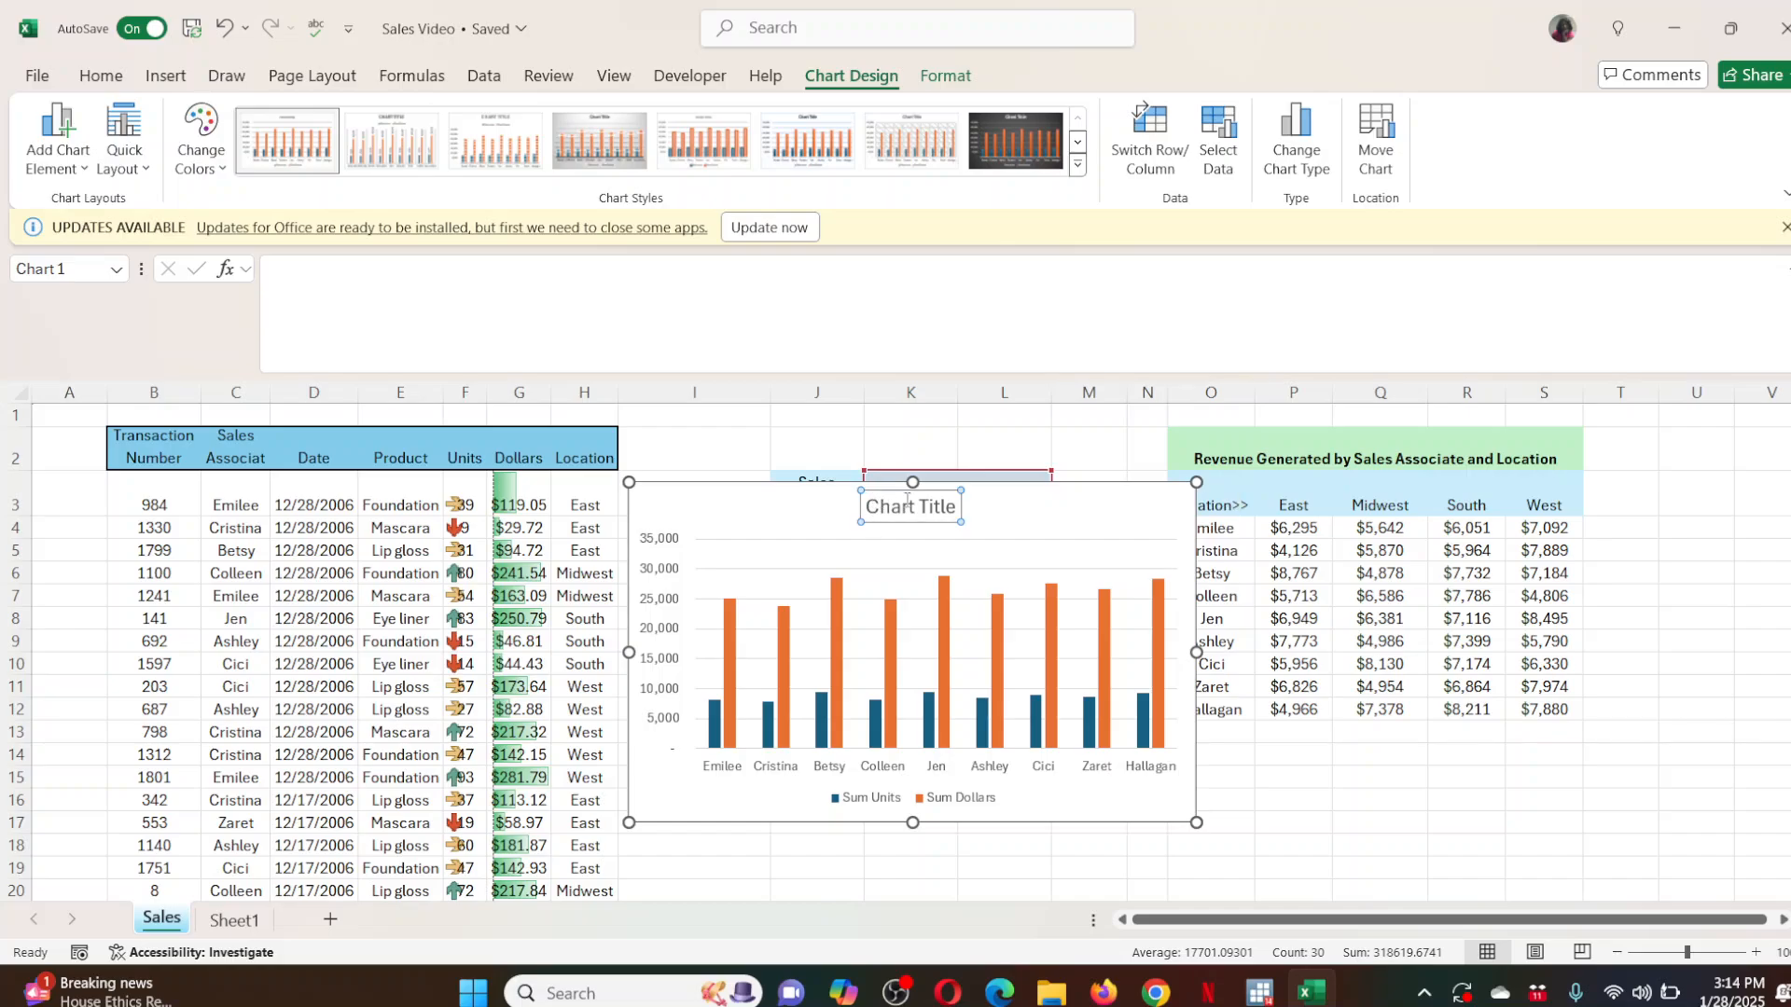
{"action": "triple_click", "coordinate": [906, 500]}
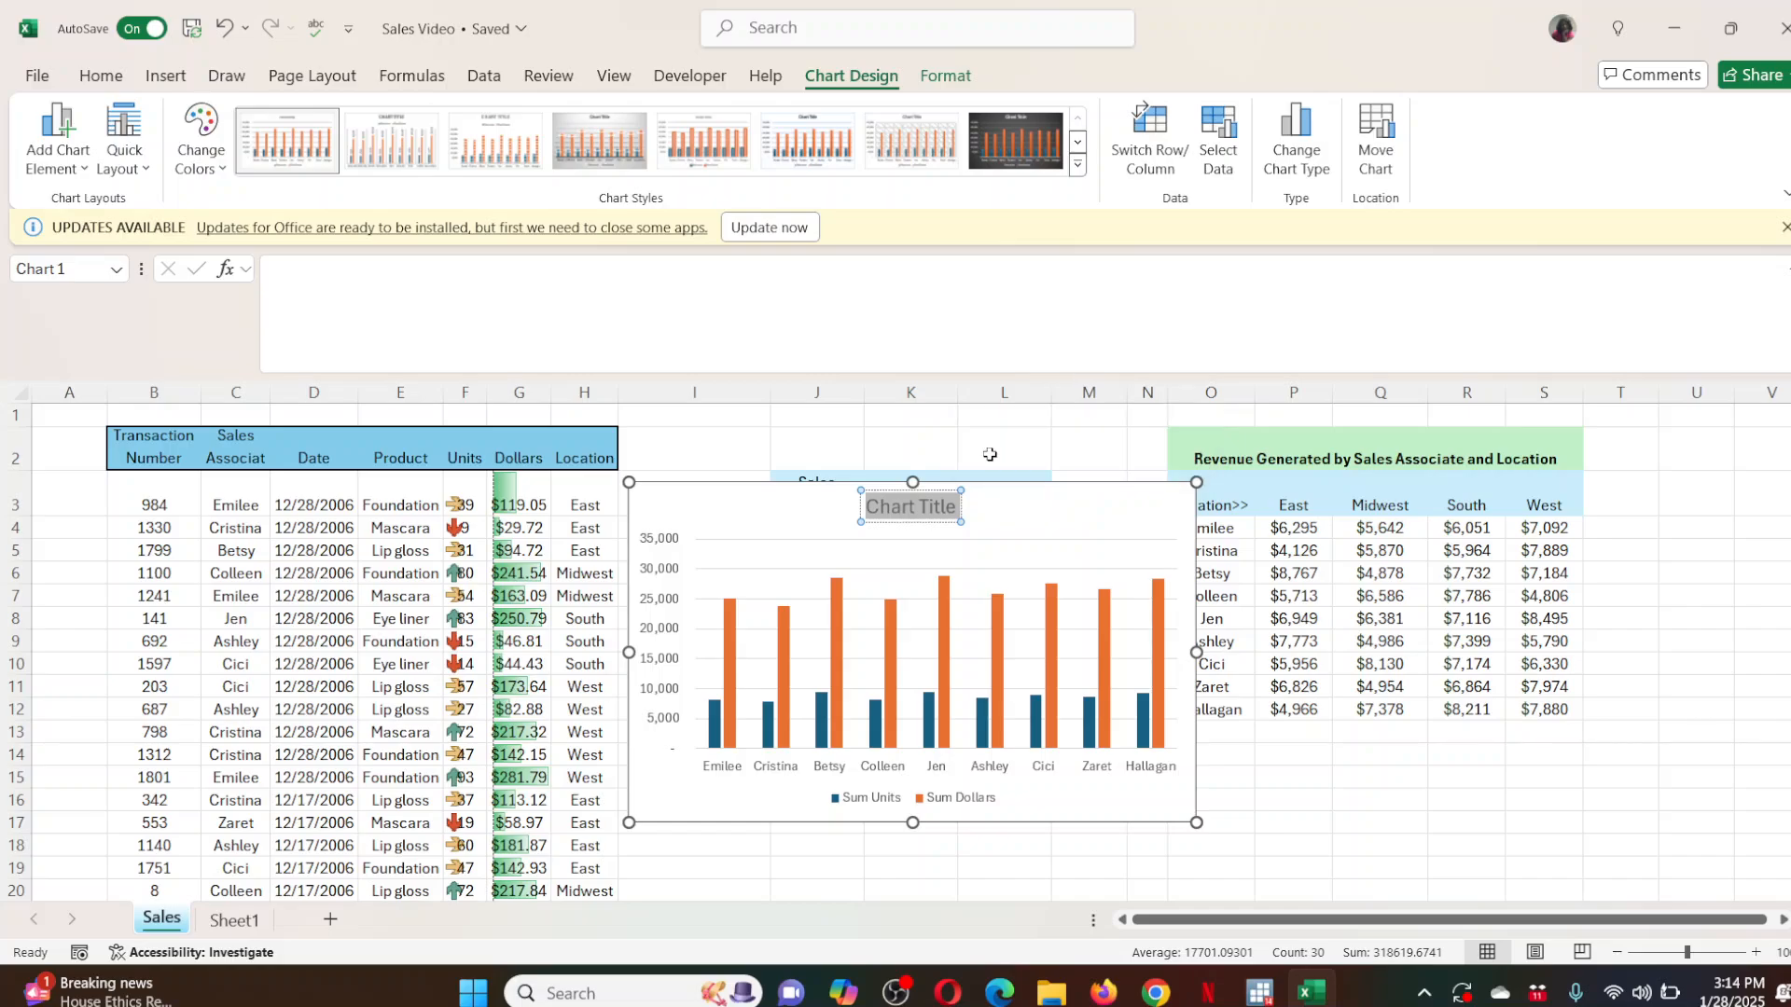
{"action": "type", "text": "SU"}
{"action": "key", "text": "BackSpace"}
{"action": "key", "text": "BackSpace"}
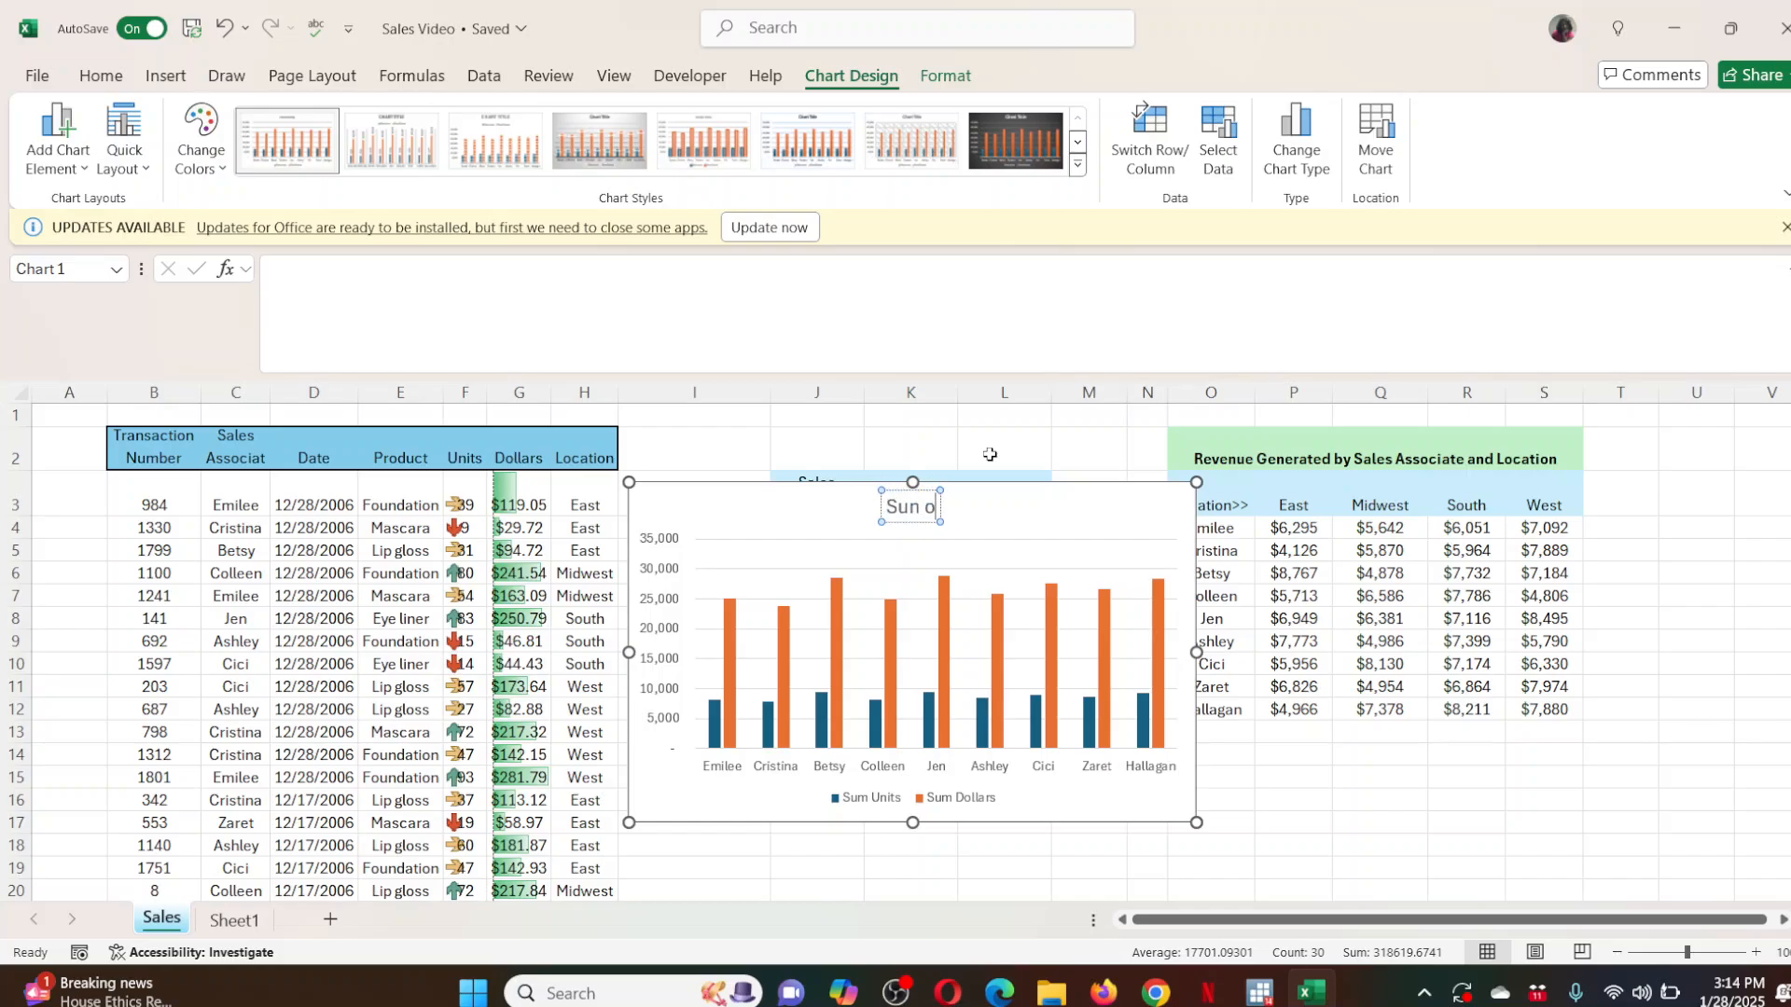
{"action": "type", "text": "um of Units"}
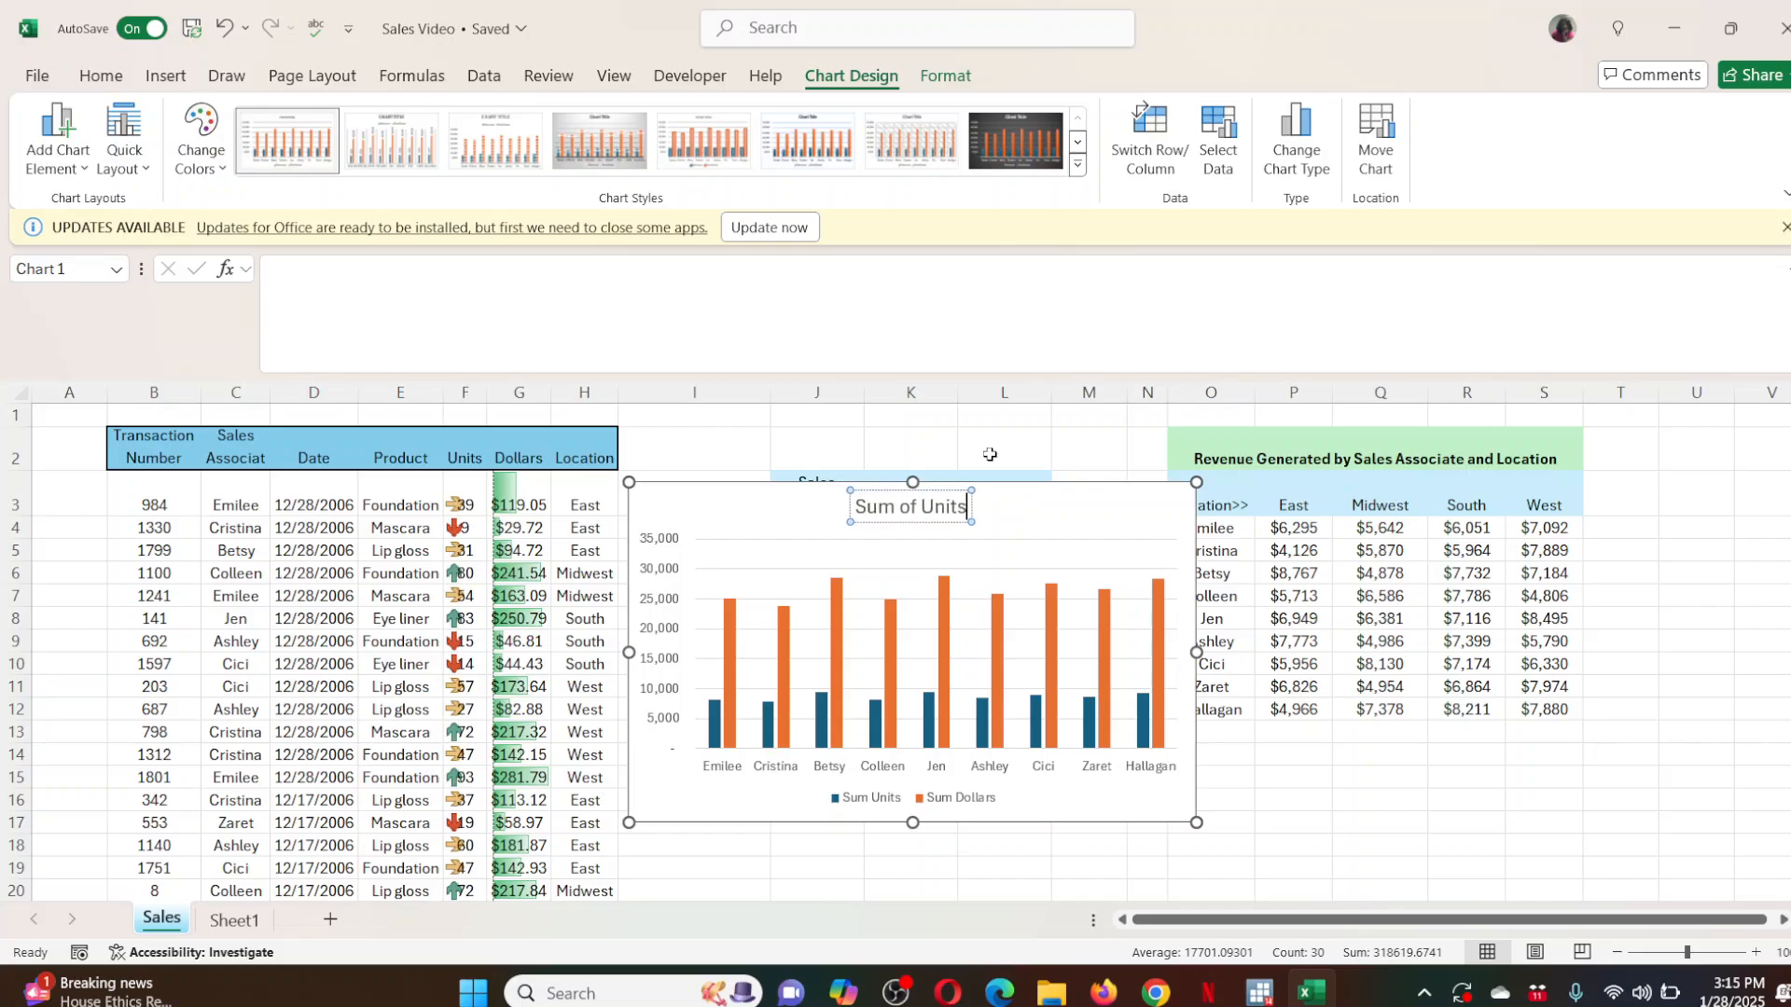
{"action": "type", "text": " and Dolla"}
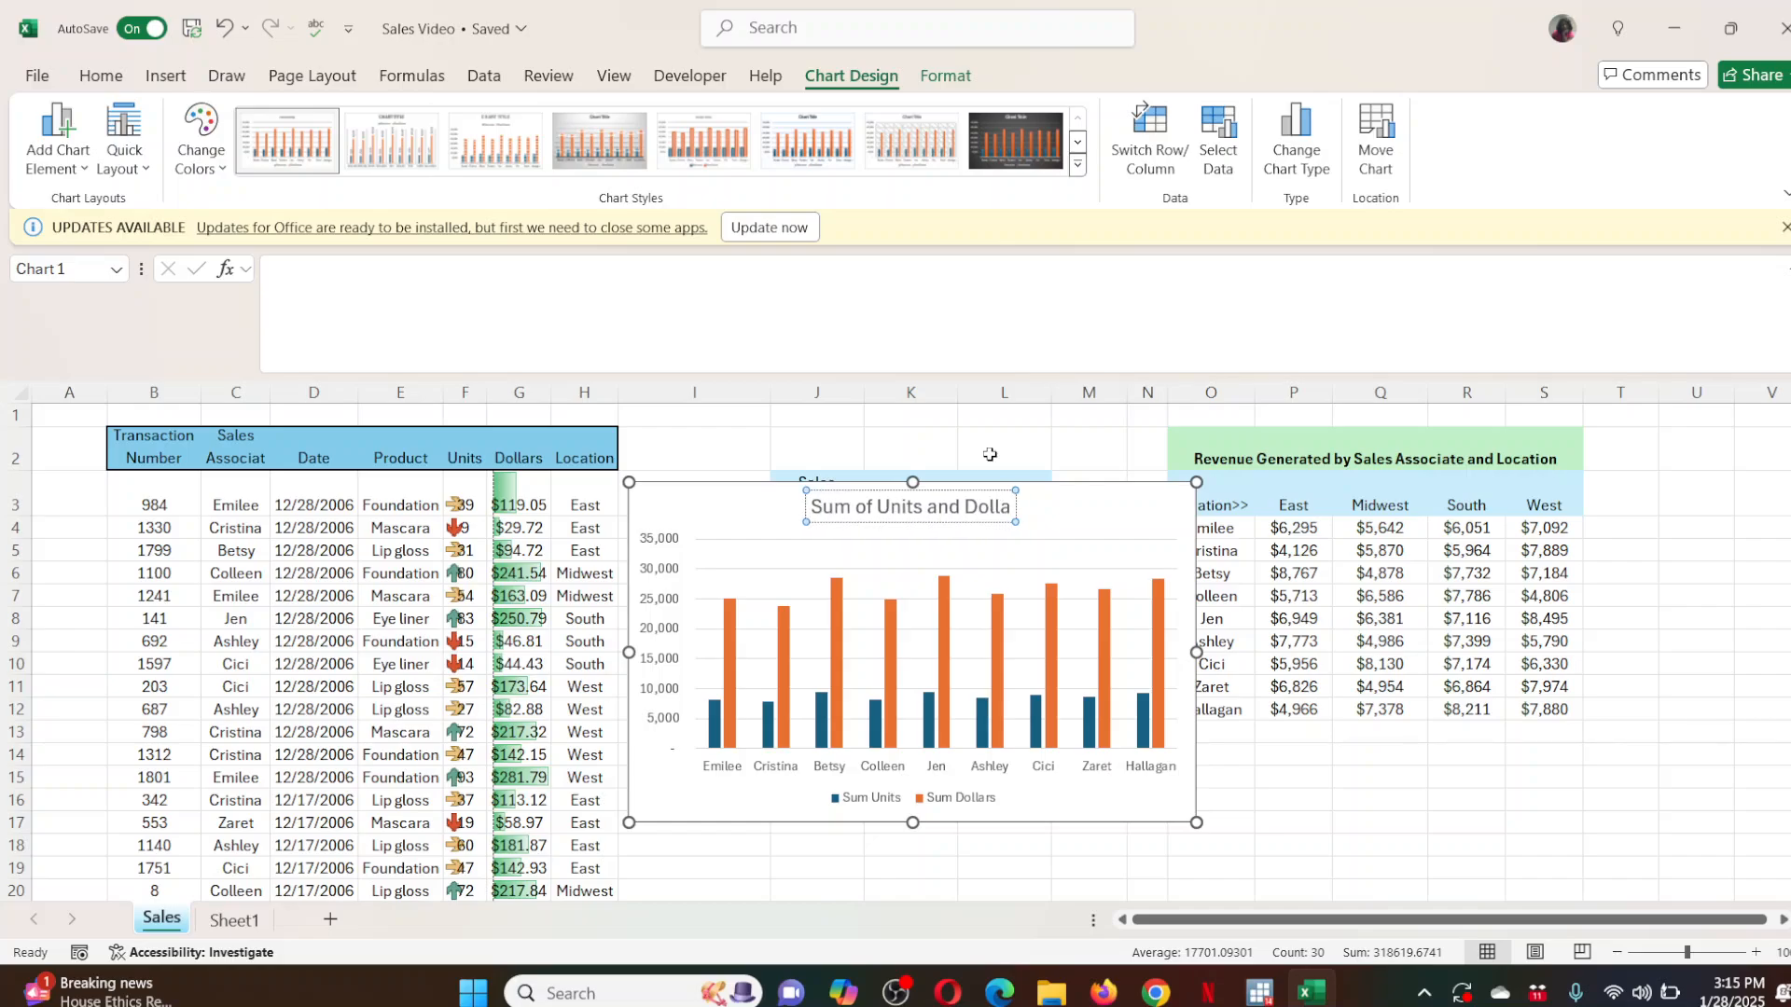
{"action": "type", "text": "rs bu"}
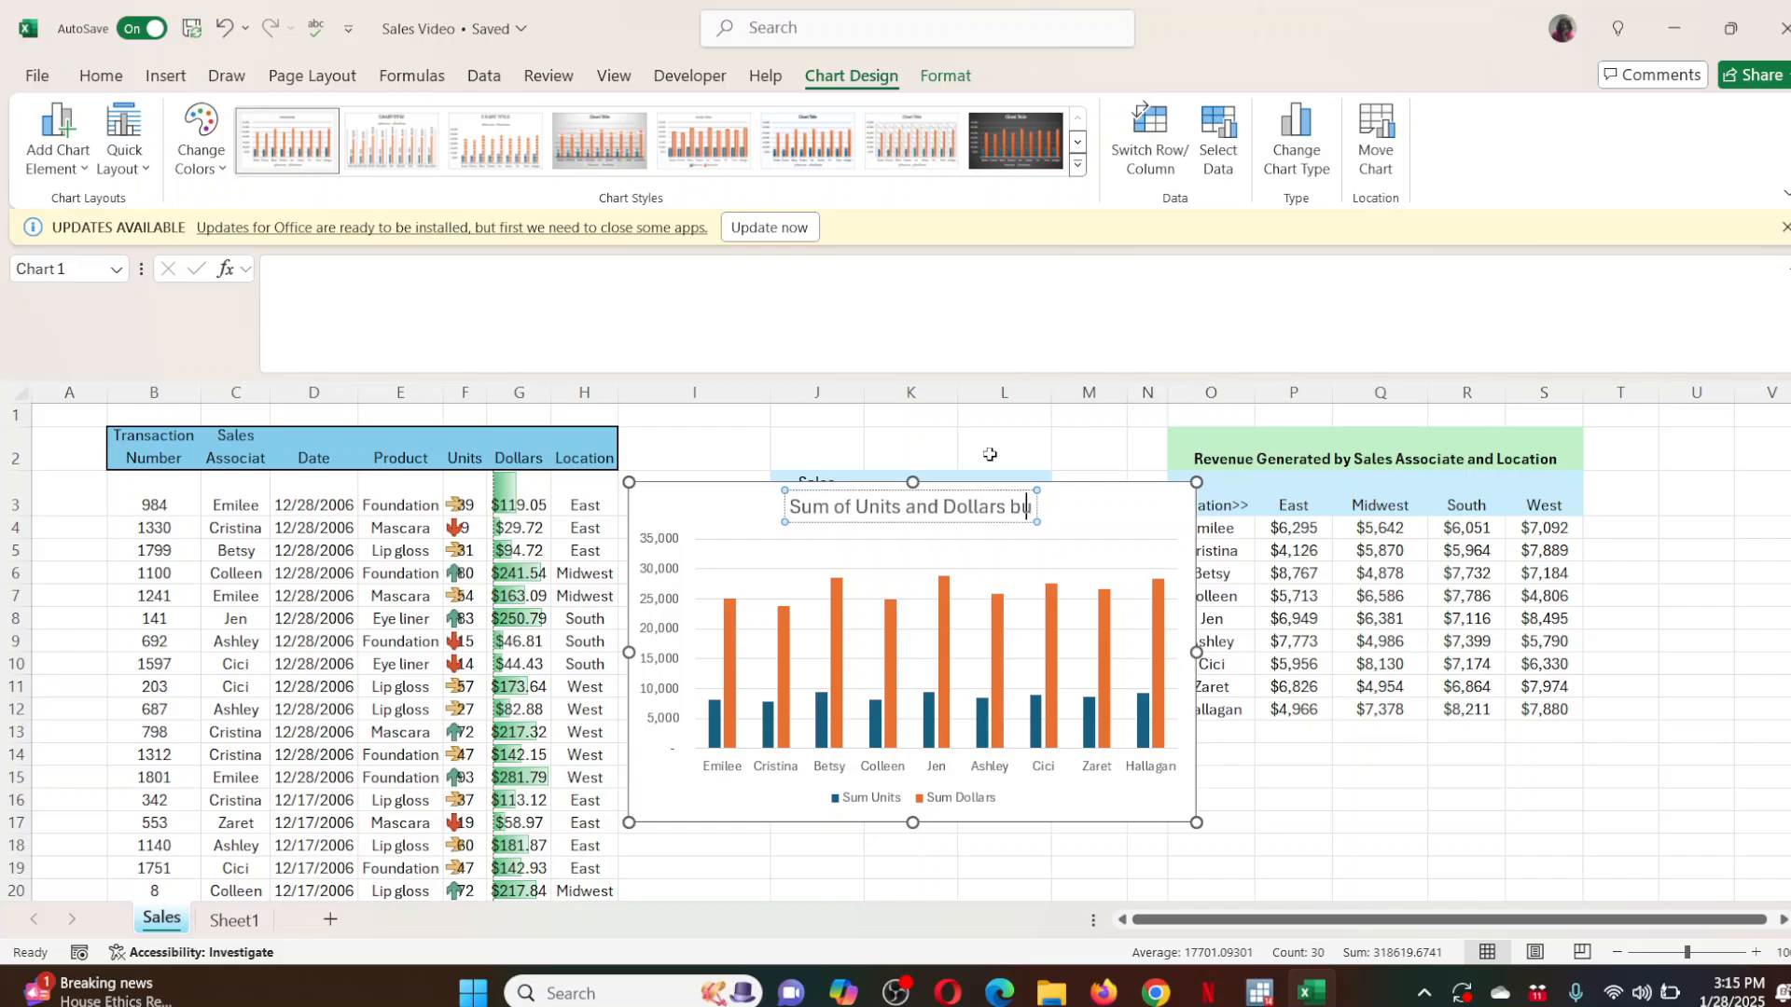
{"action": "type", "text": " Associate"}
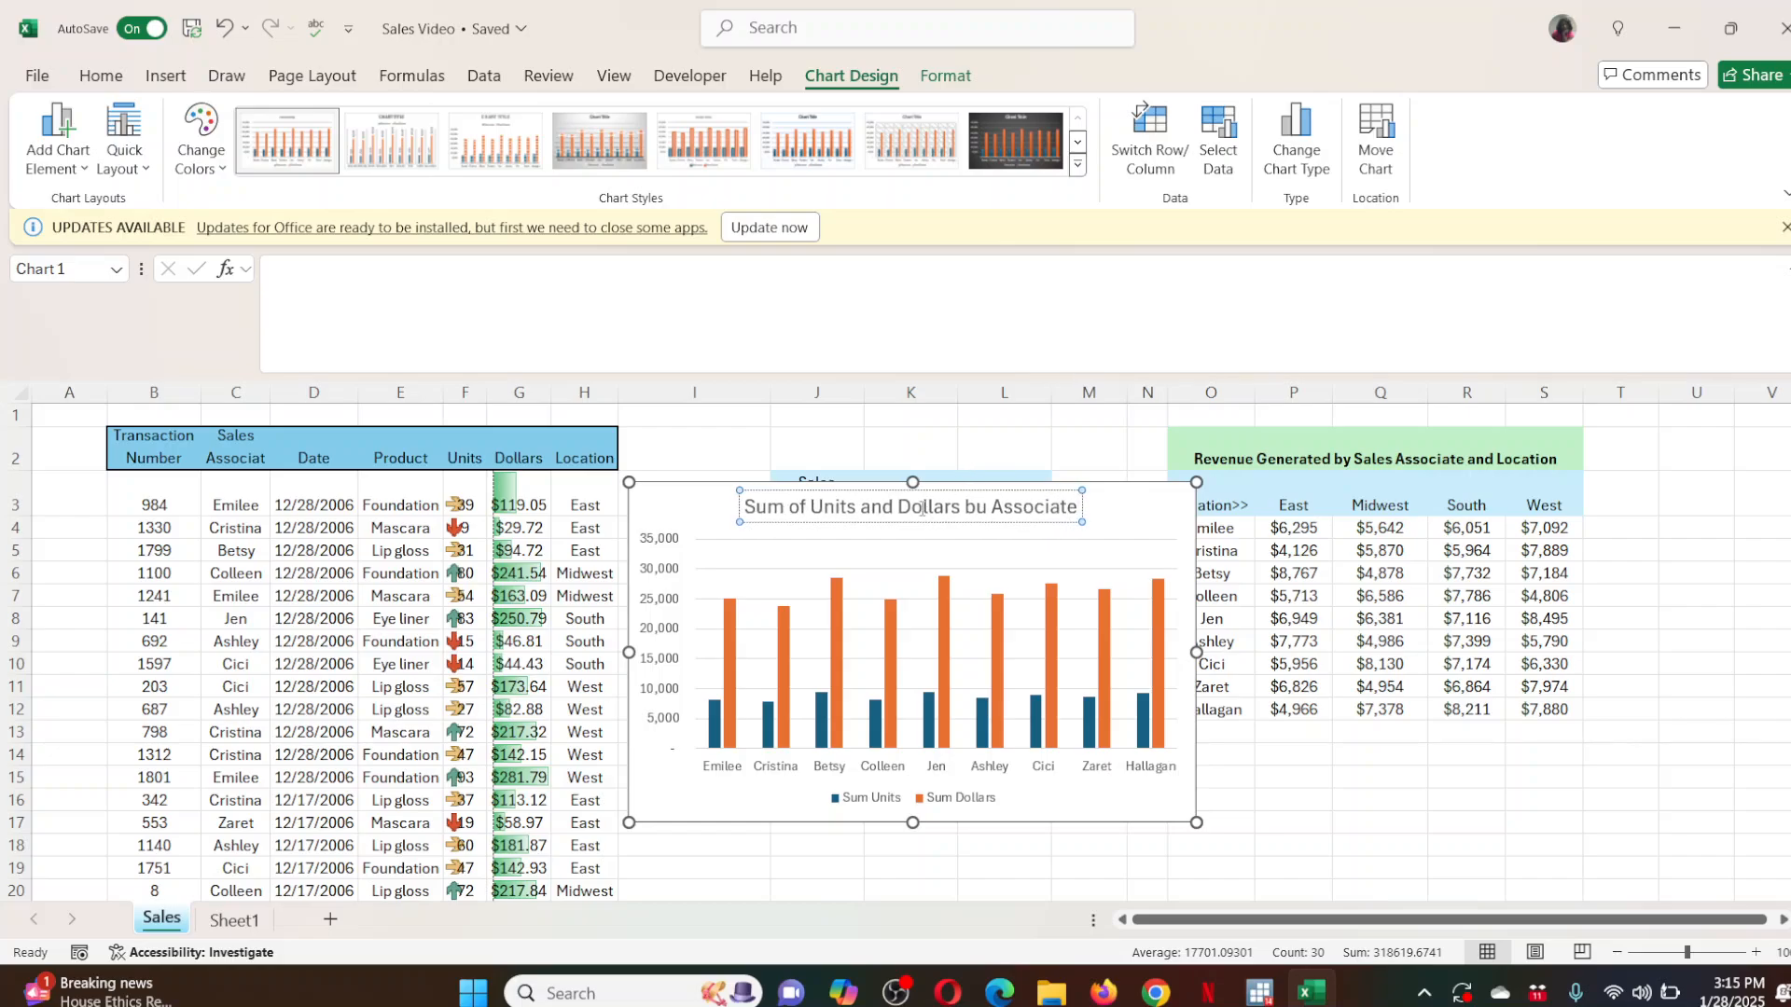
Move the clustered column chart off the summary tables, placing it over the transaction data in columns B to I below the headers.
{"action": "left_click", "coordinate": [678, 514]}
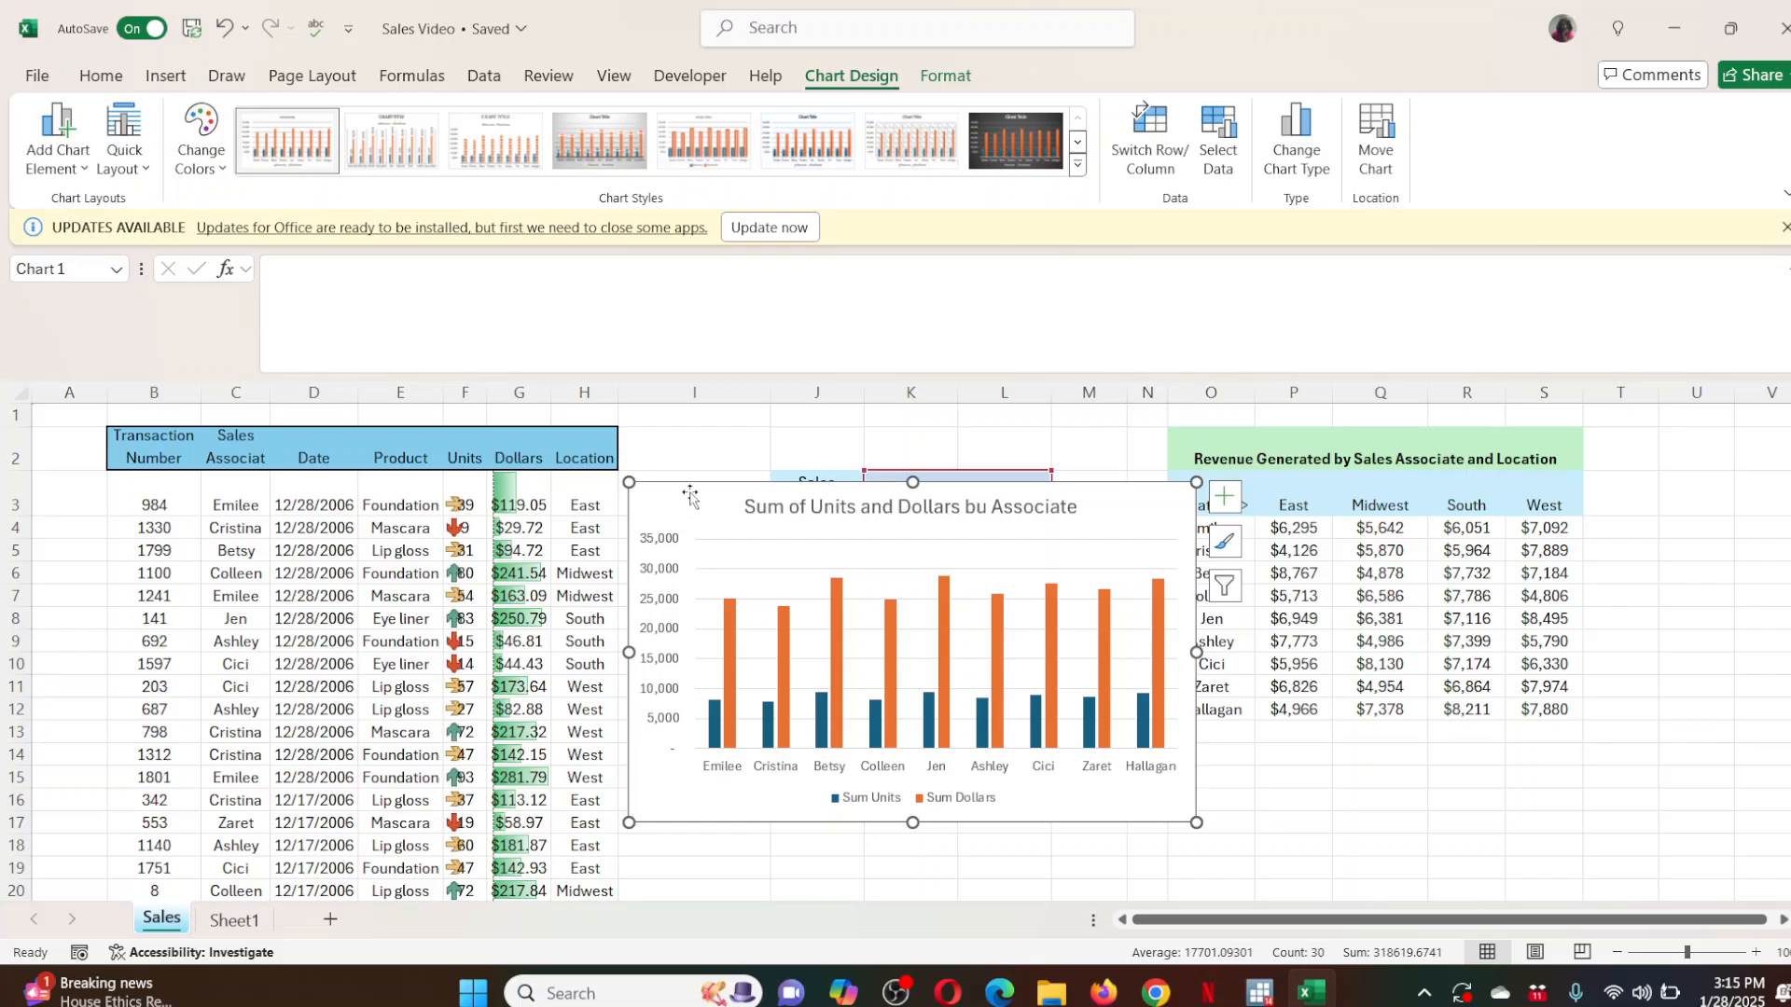
{"action": "left_click_drag", "start_coordinate": [697, 486], "coordinate": [202, 400]}
{"action": "left_click_drag", "start_coordinate": [730, 496], "coordinate": [255, 527]}
Bold the chart title and fill its box with the lightest orange theme color.
{"action": "left_click", "coordinate": [343, 537]}
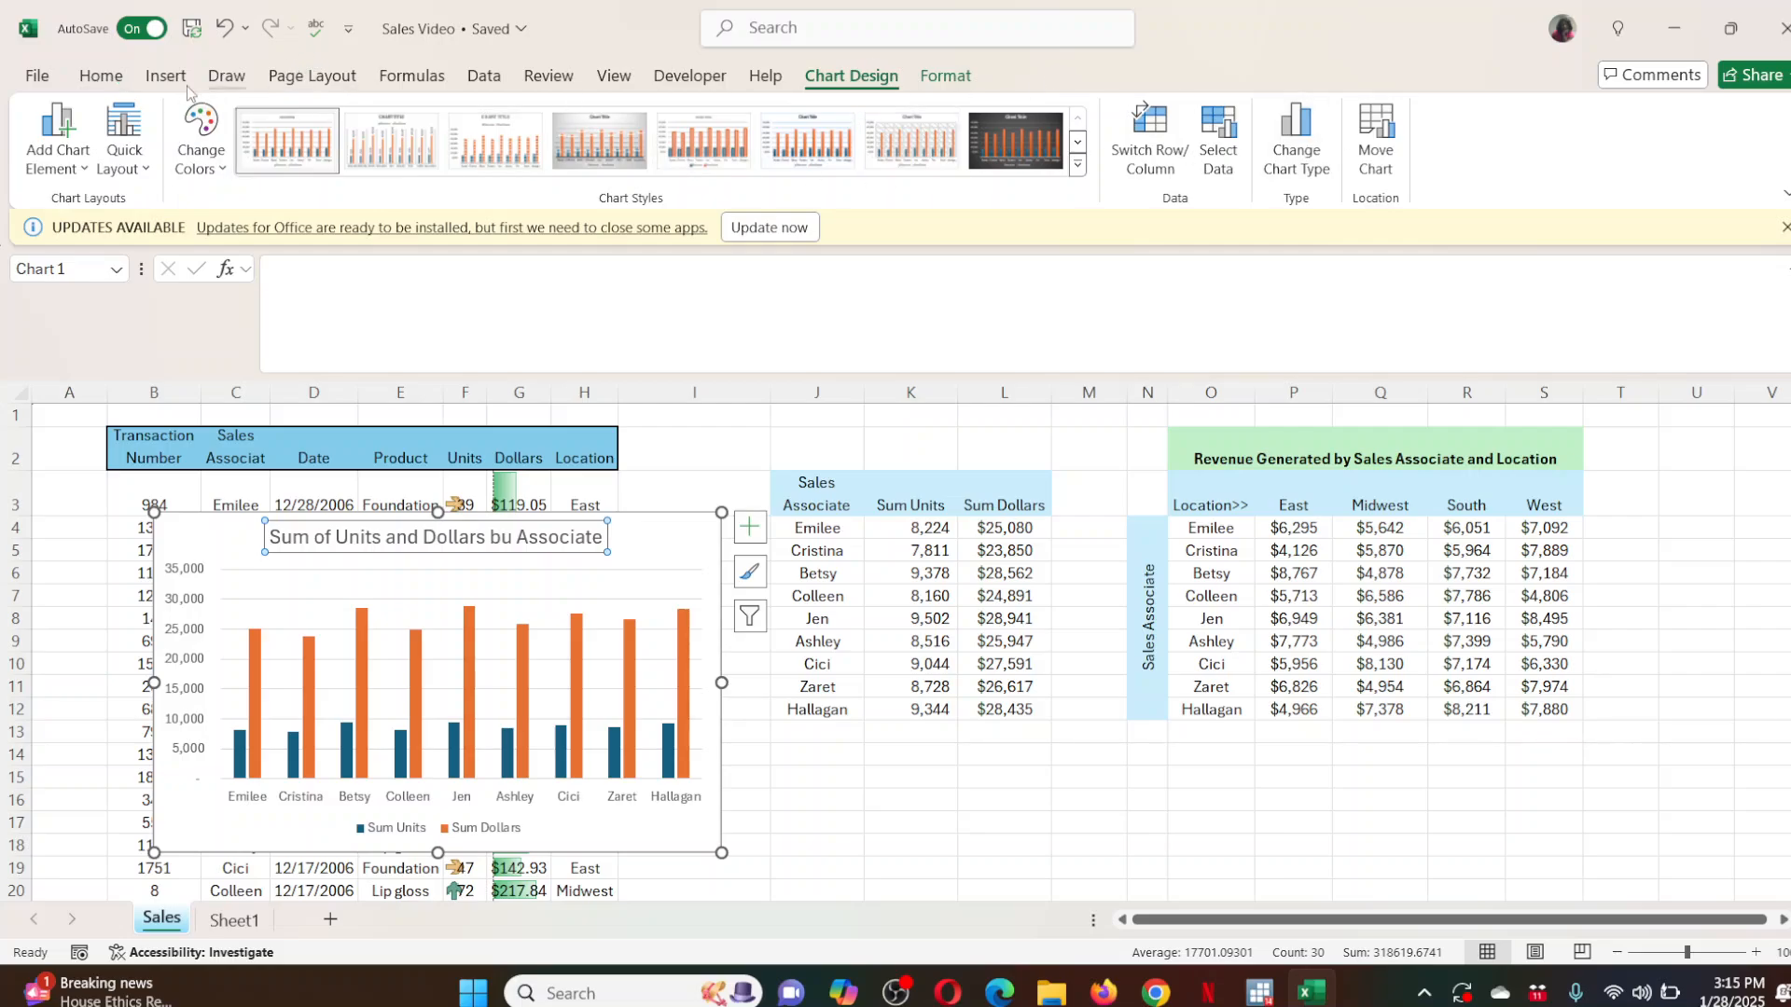
{"action": "left_click", "coordinate": [103, 77]}
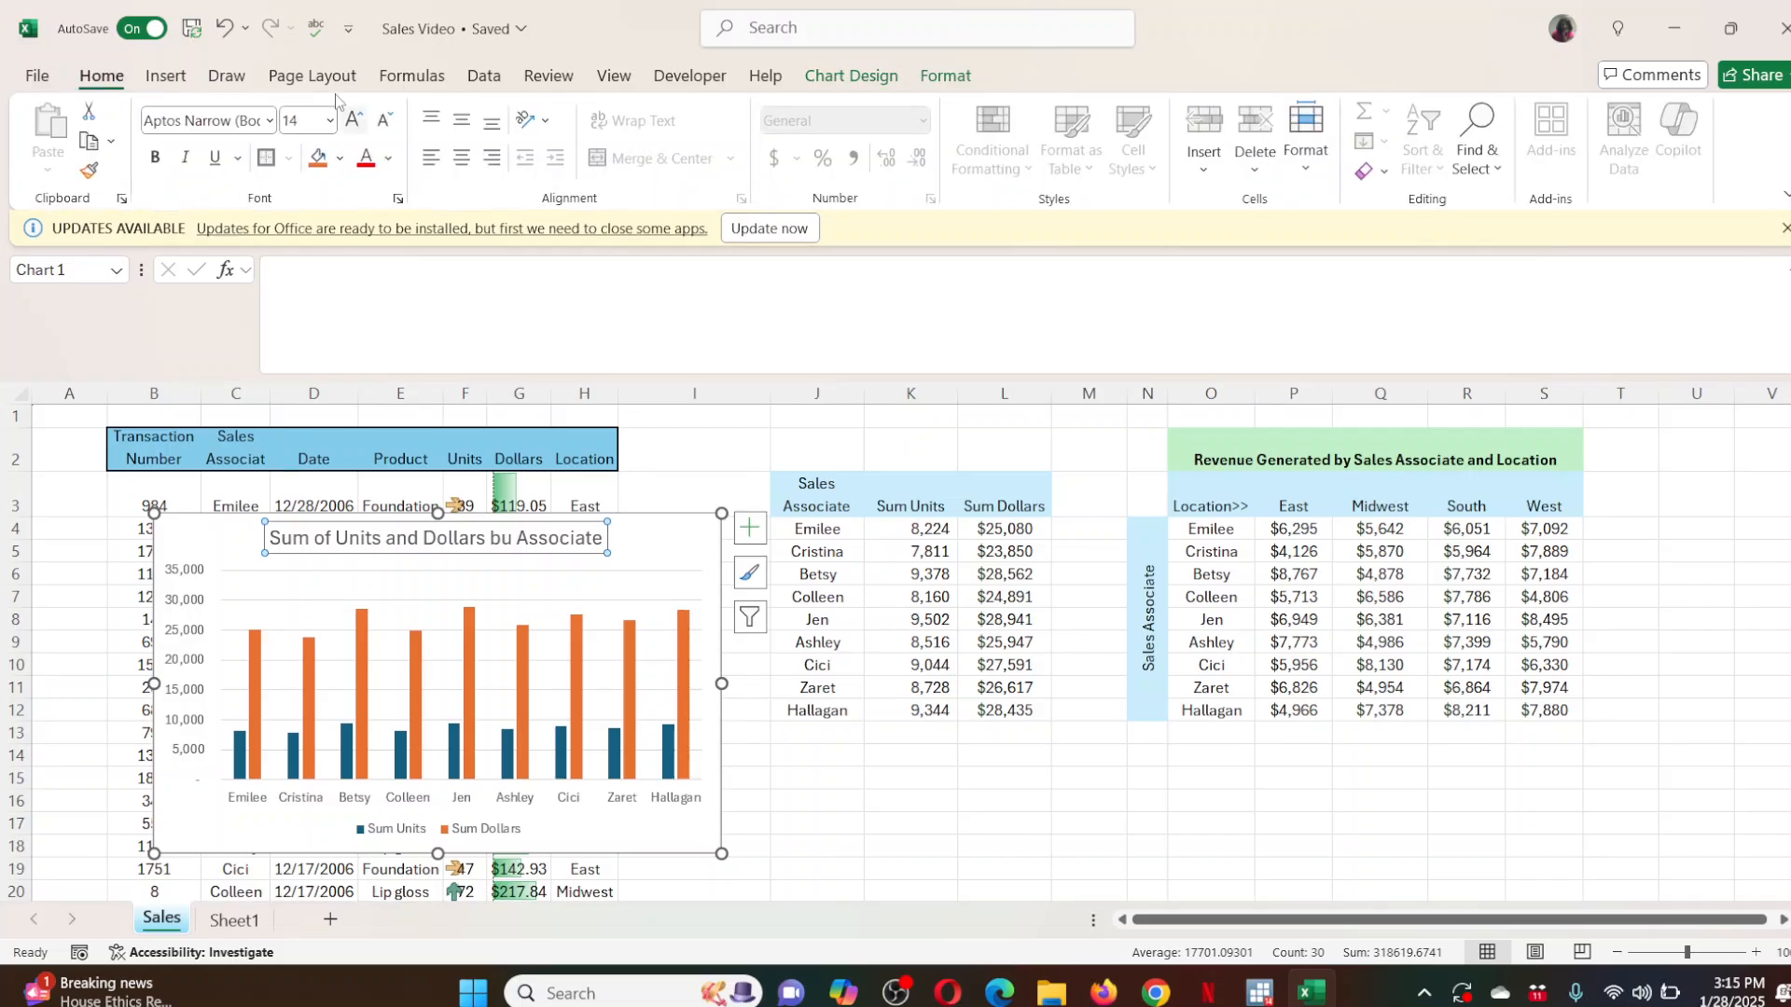
{"action": "left_click", "coordinate": [155, 156]}
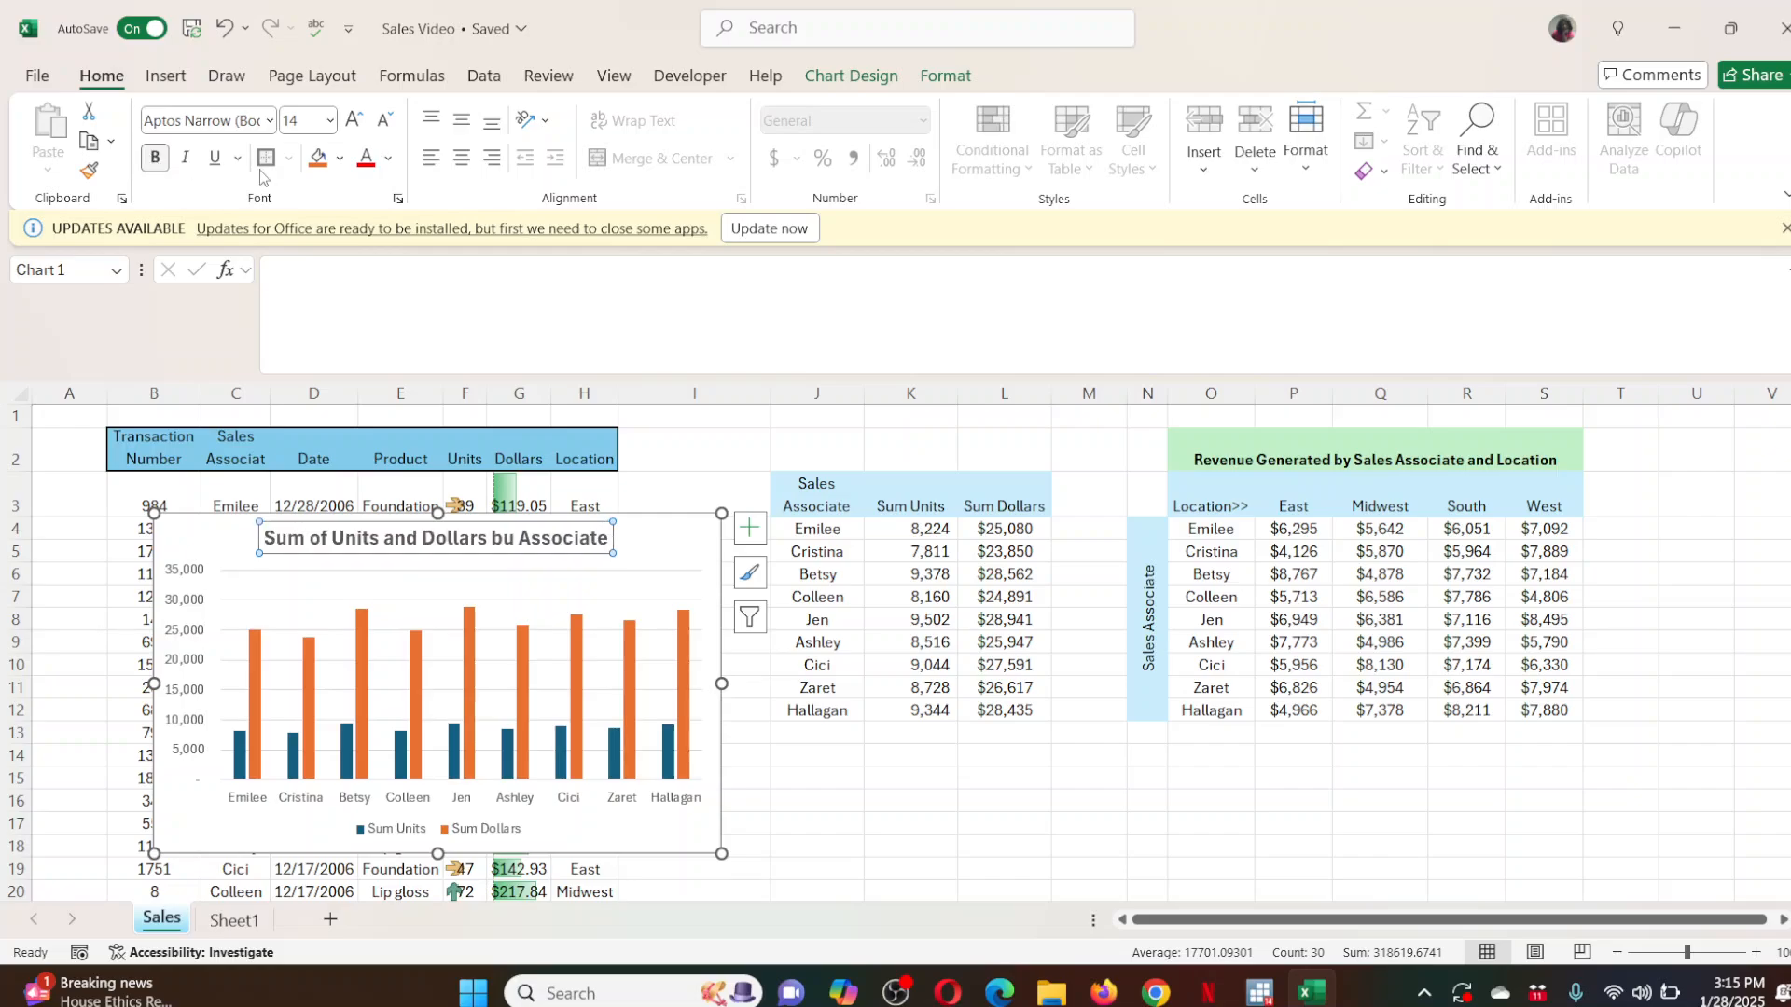
{"action": "left_click", "coordinate": [318, 159]}
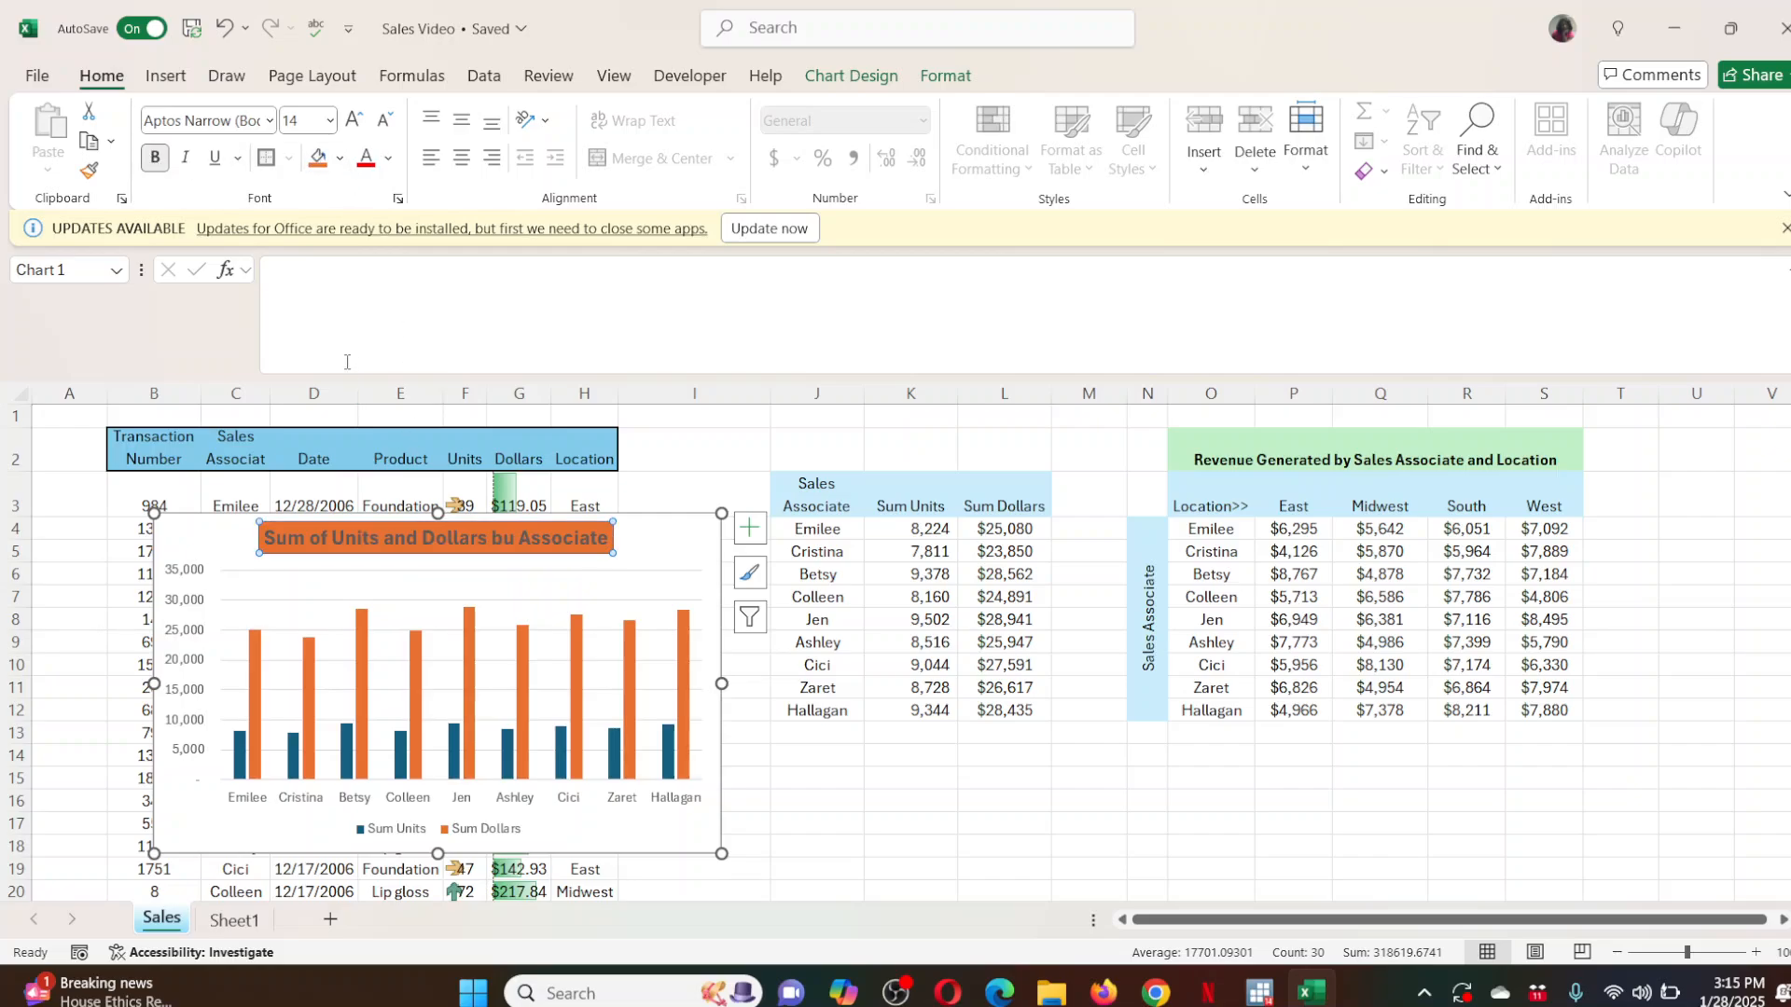
{"action": "left_click", "coordinate": [339, 159]}
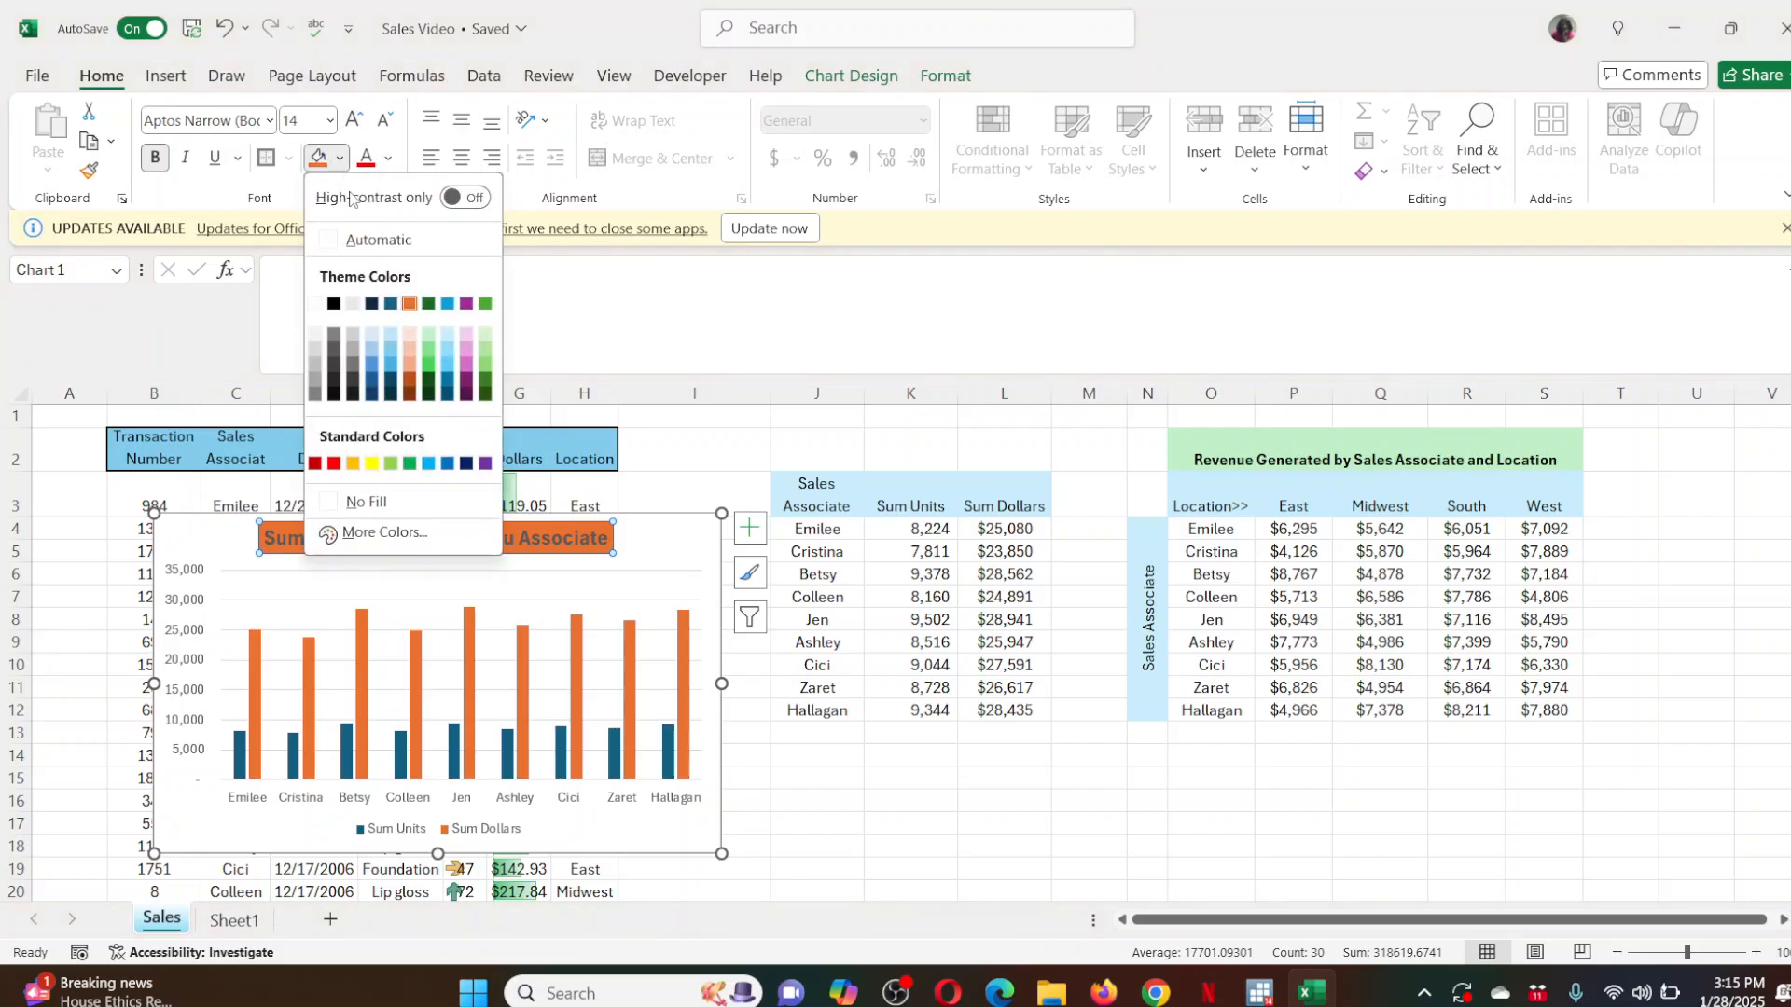
{"action": "left_click", "coordinate": [410, 334]}
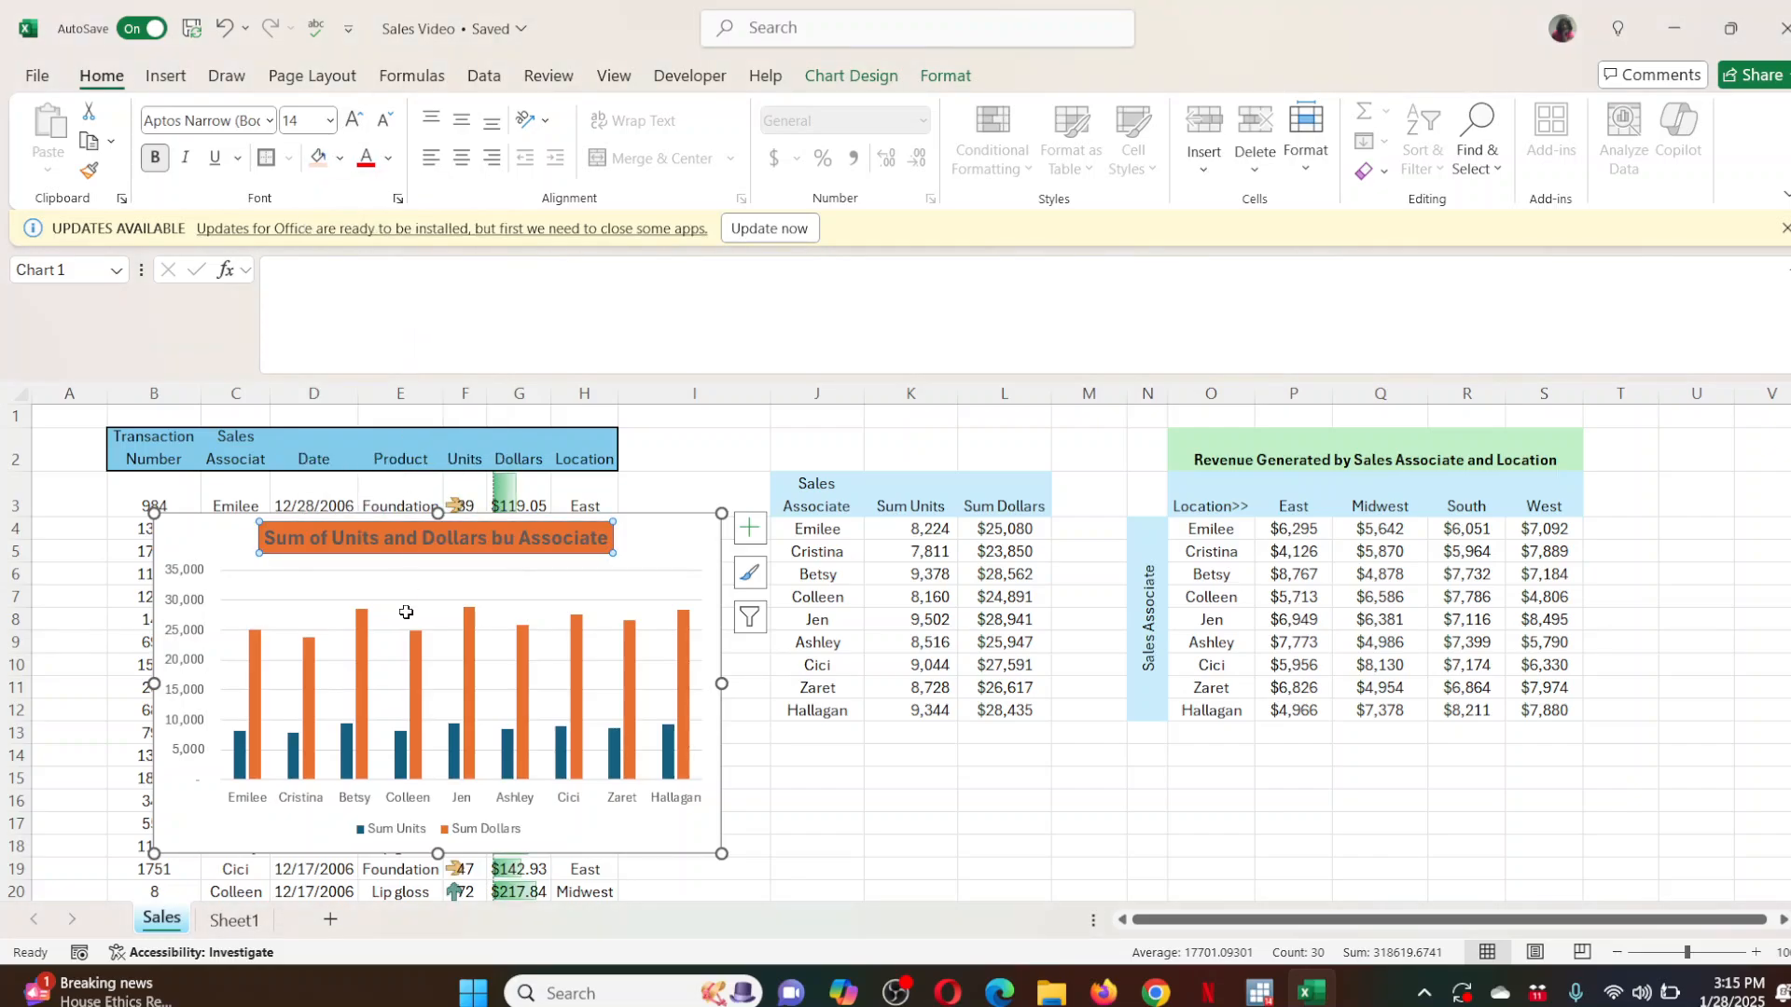
{"action": "left_click", "coordinate": [607, 821]}
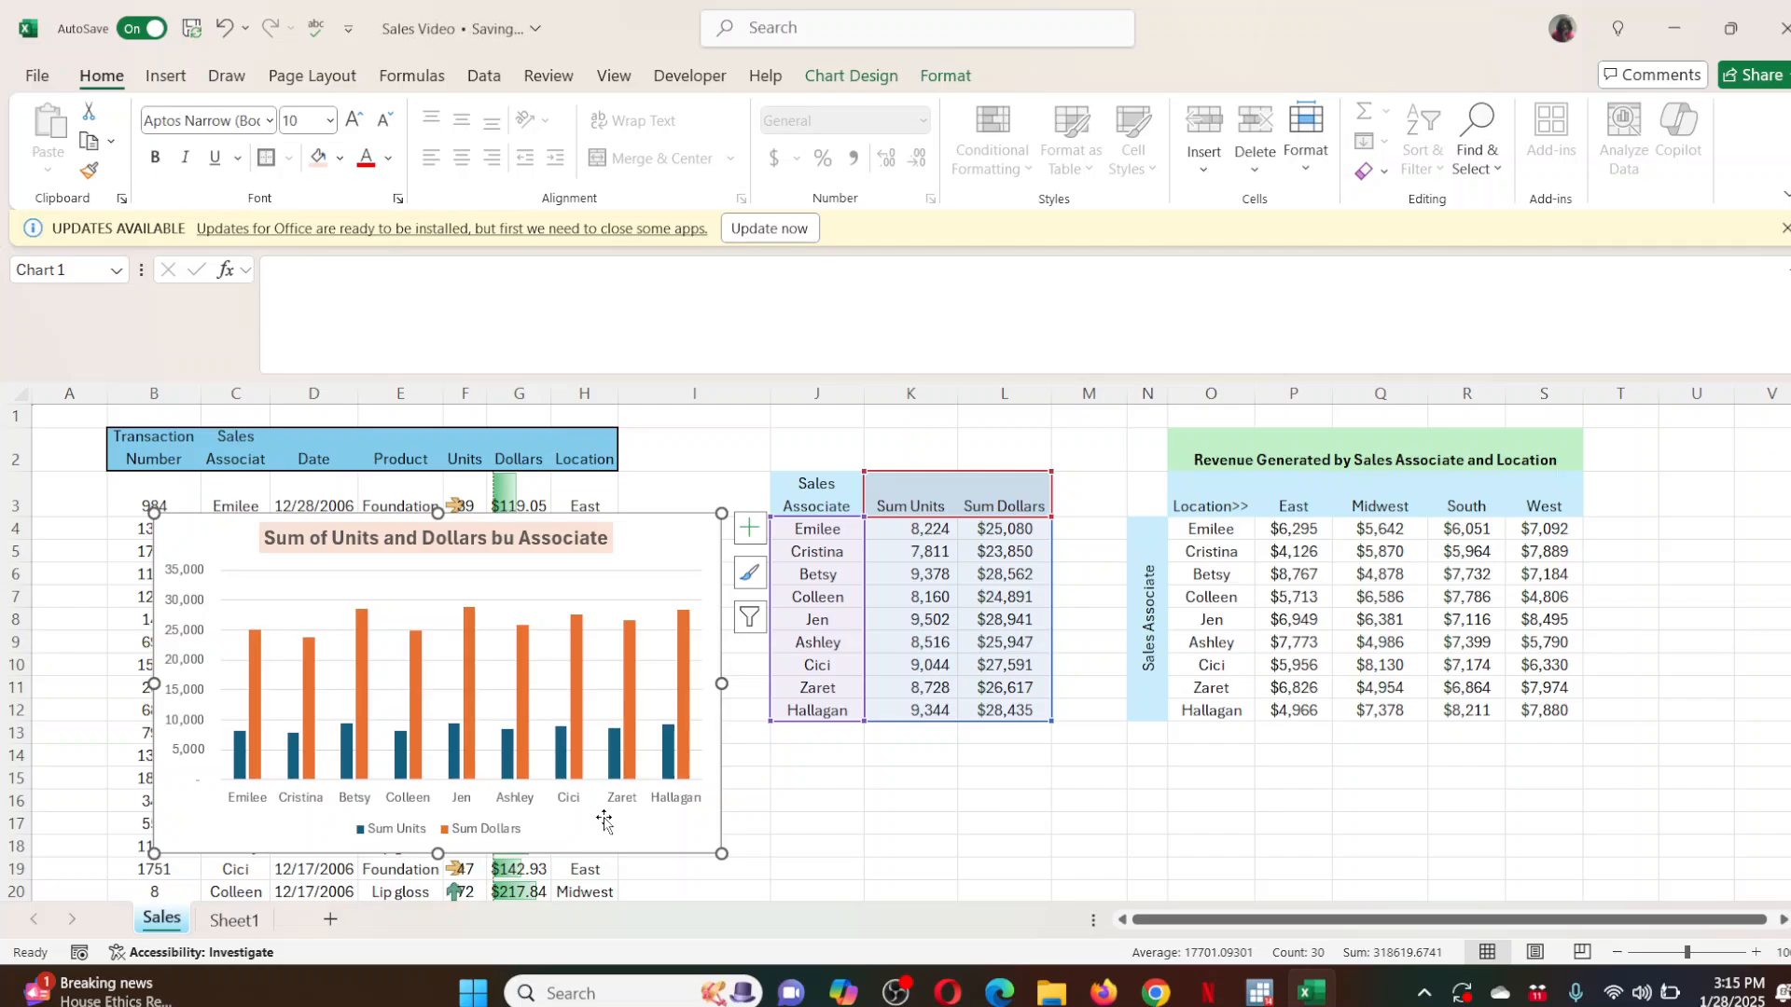
{"action": "left_click", "coordinate": [865, 76]}
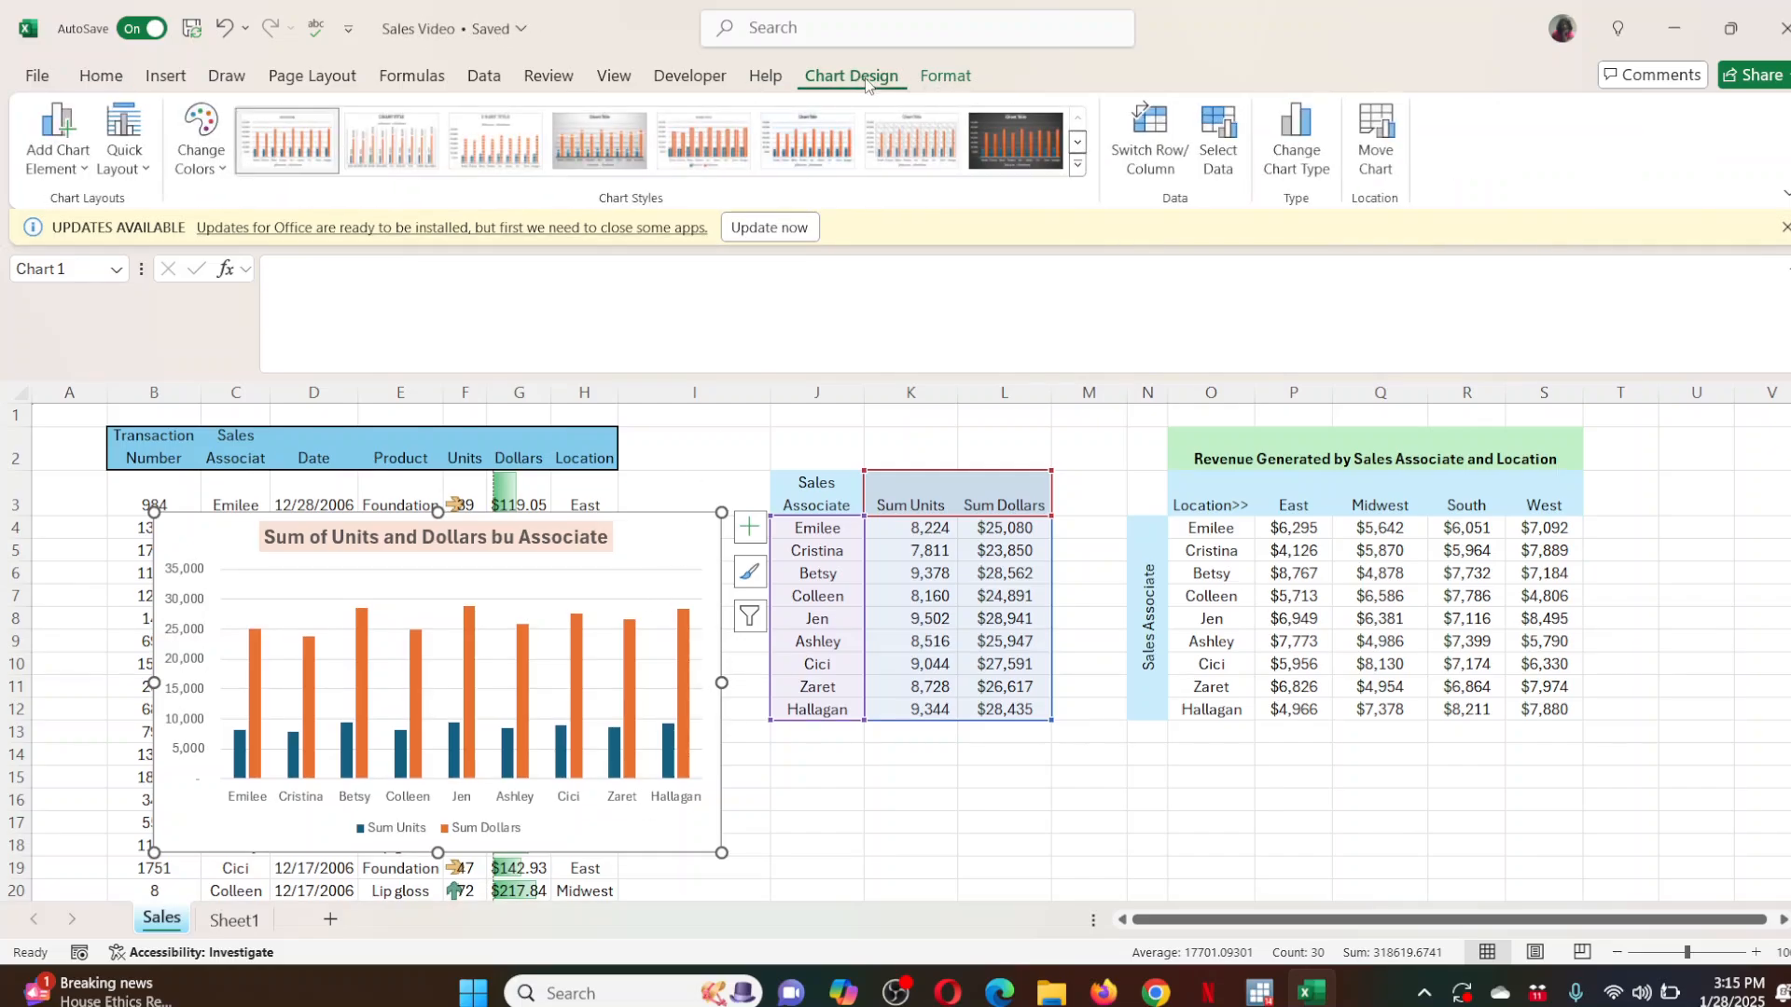
{"action": "left_click", "coordinate": [201, 154]}
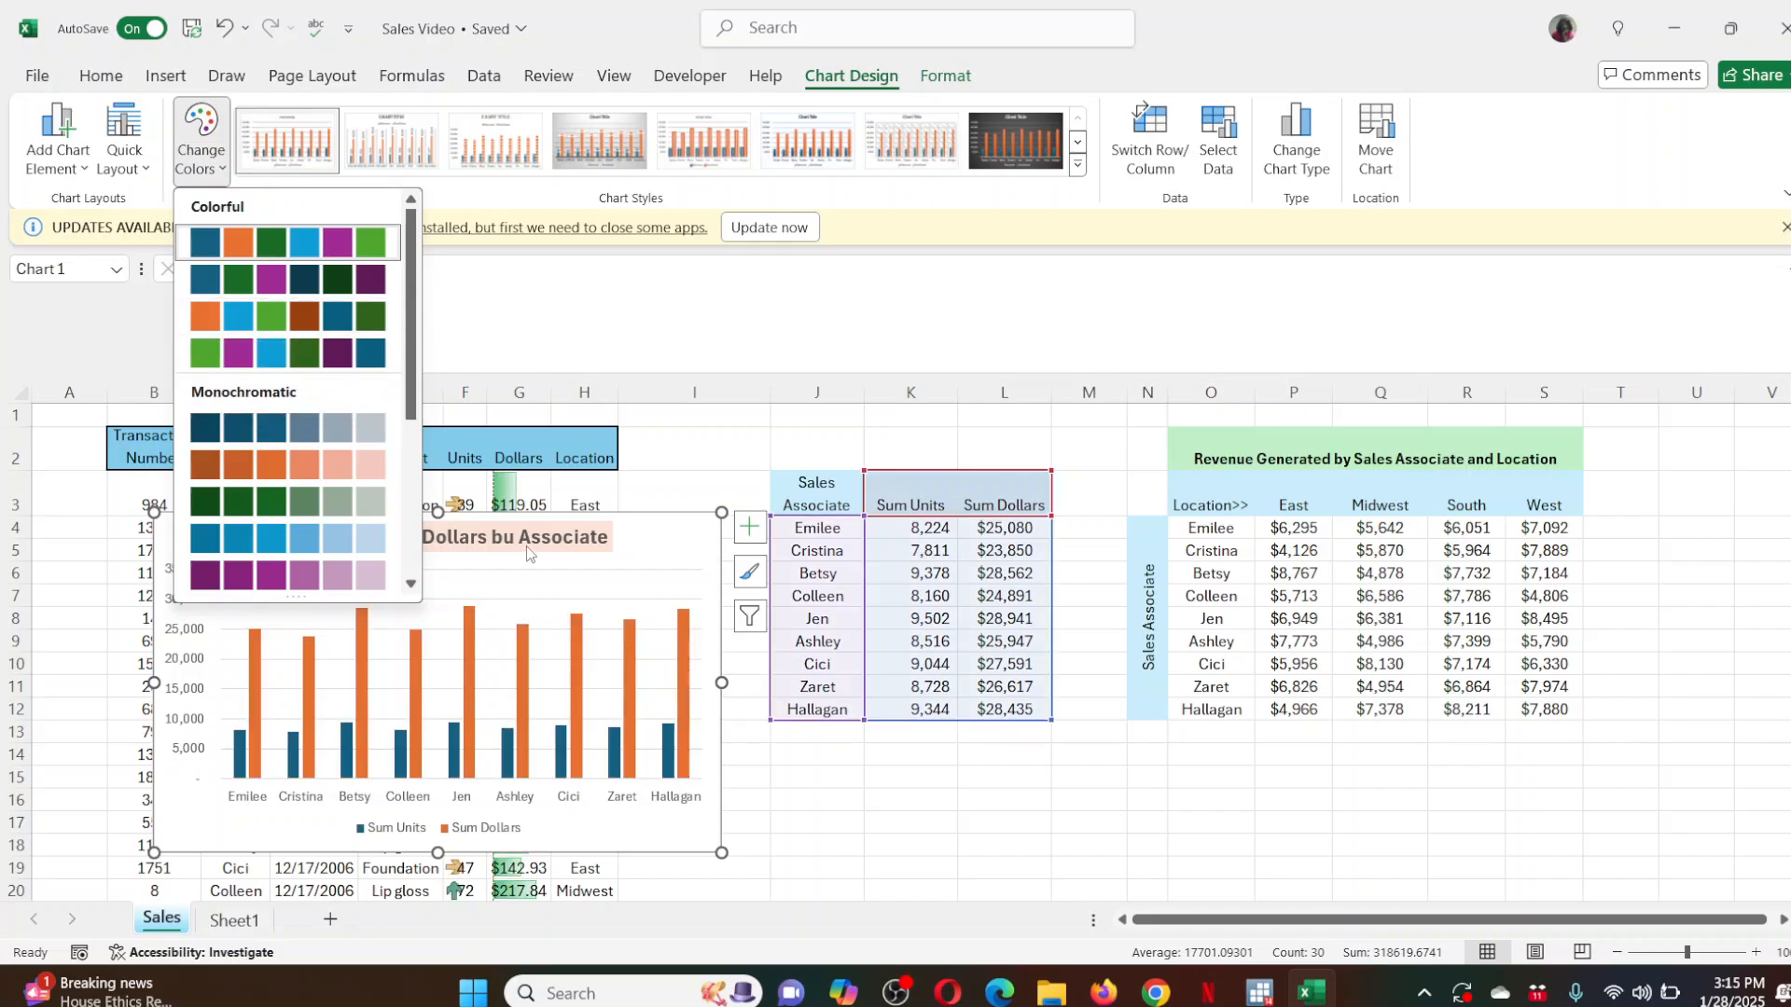
{"action": "left_click", "coordinate": [489, 544]}
Shift the chart title slightly down and correct "bu" so it reads "Sum of Units and Dollars by Associate".
{"action": "left_click", "coordinate": [451, 550]}
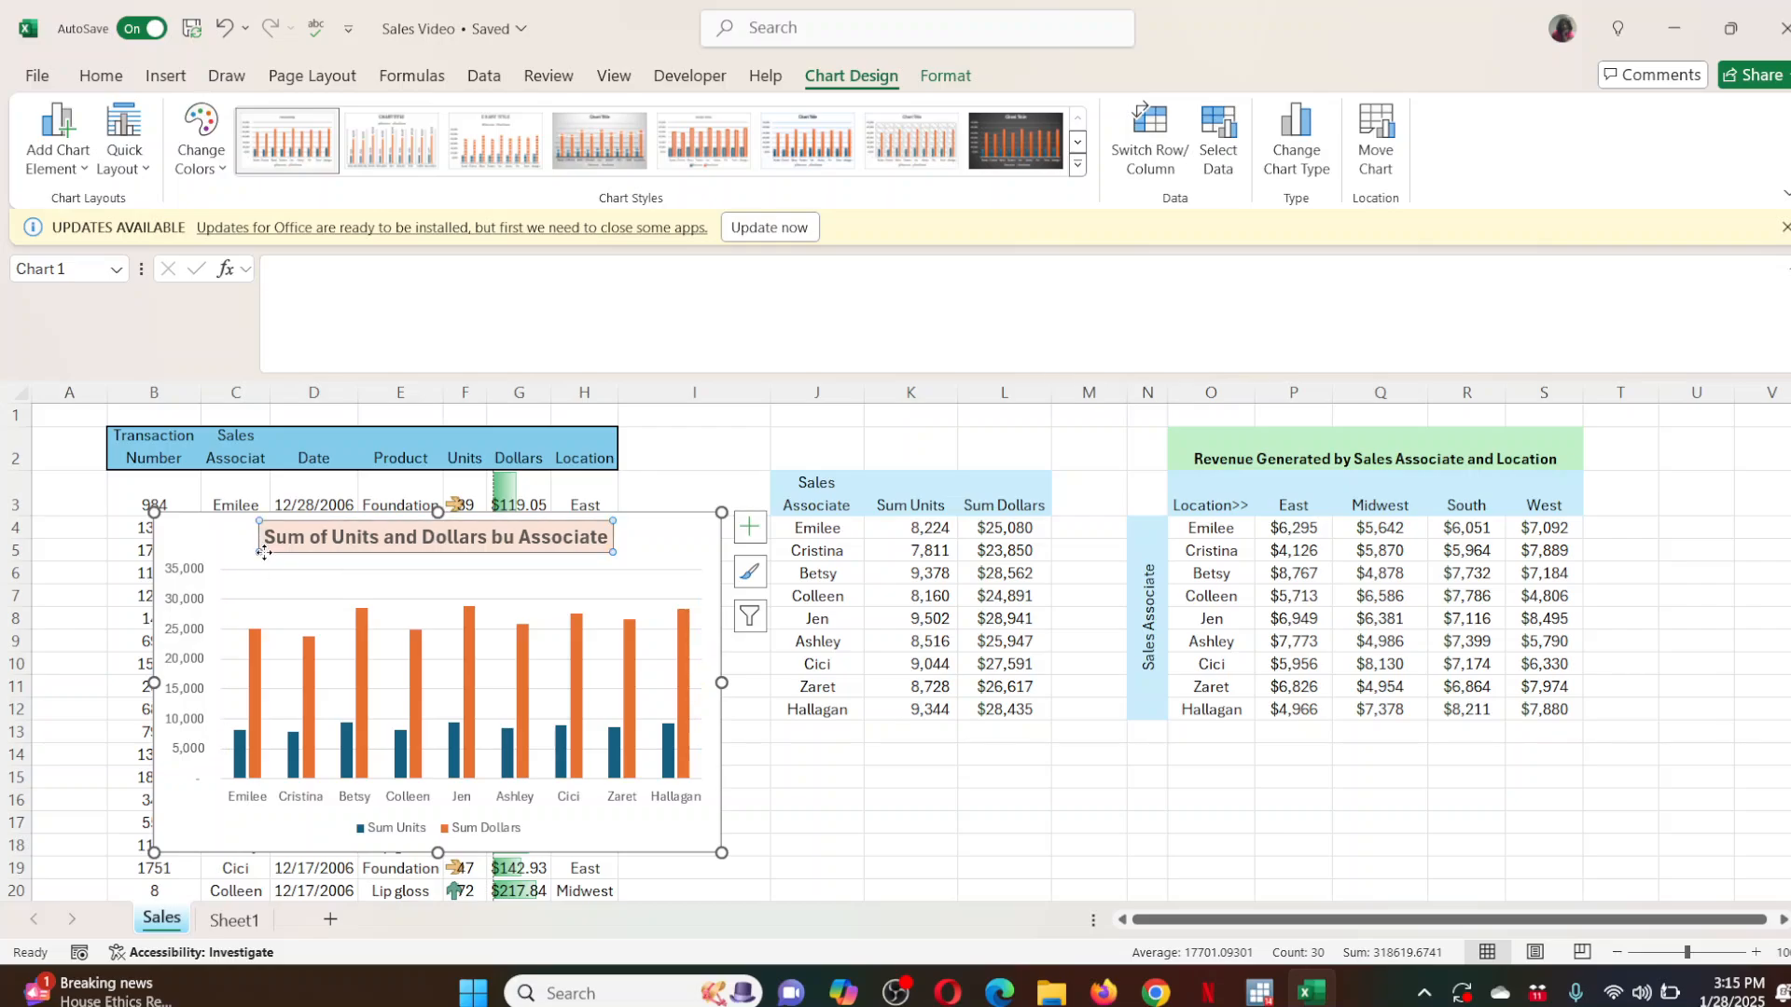
{"action": "left_click_drag", "start_coordinate": [264, 553], "coordinate": [259, 562]}
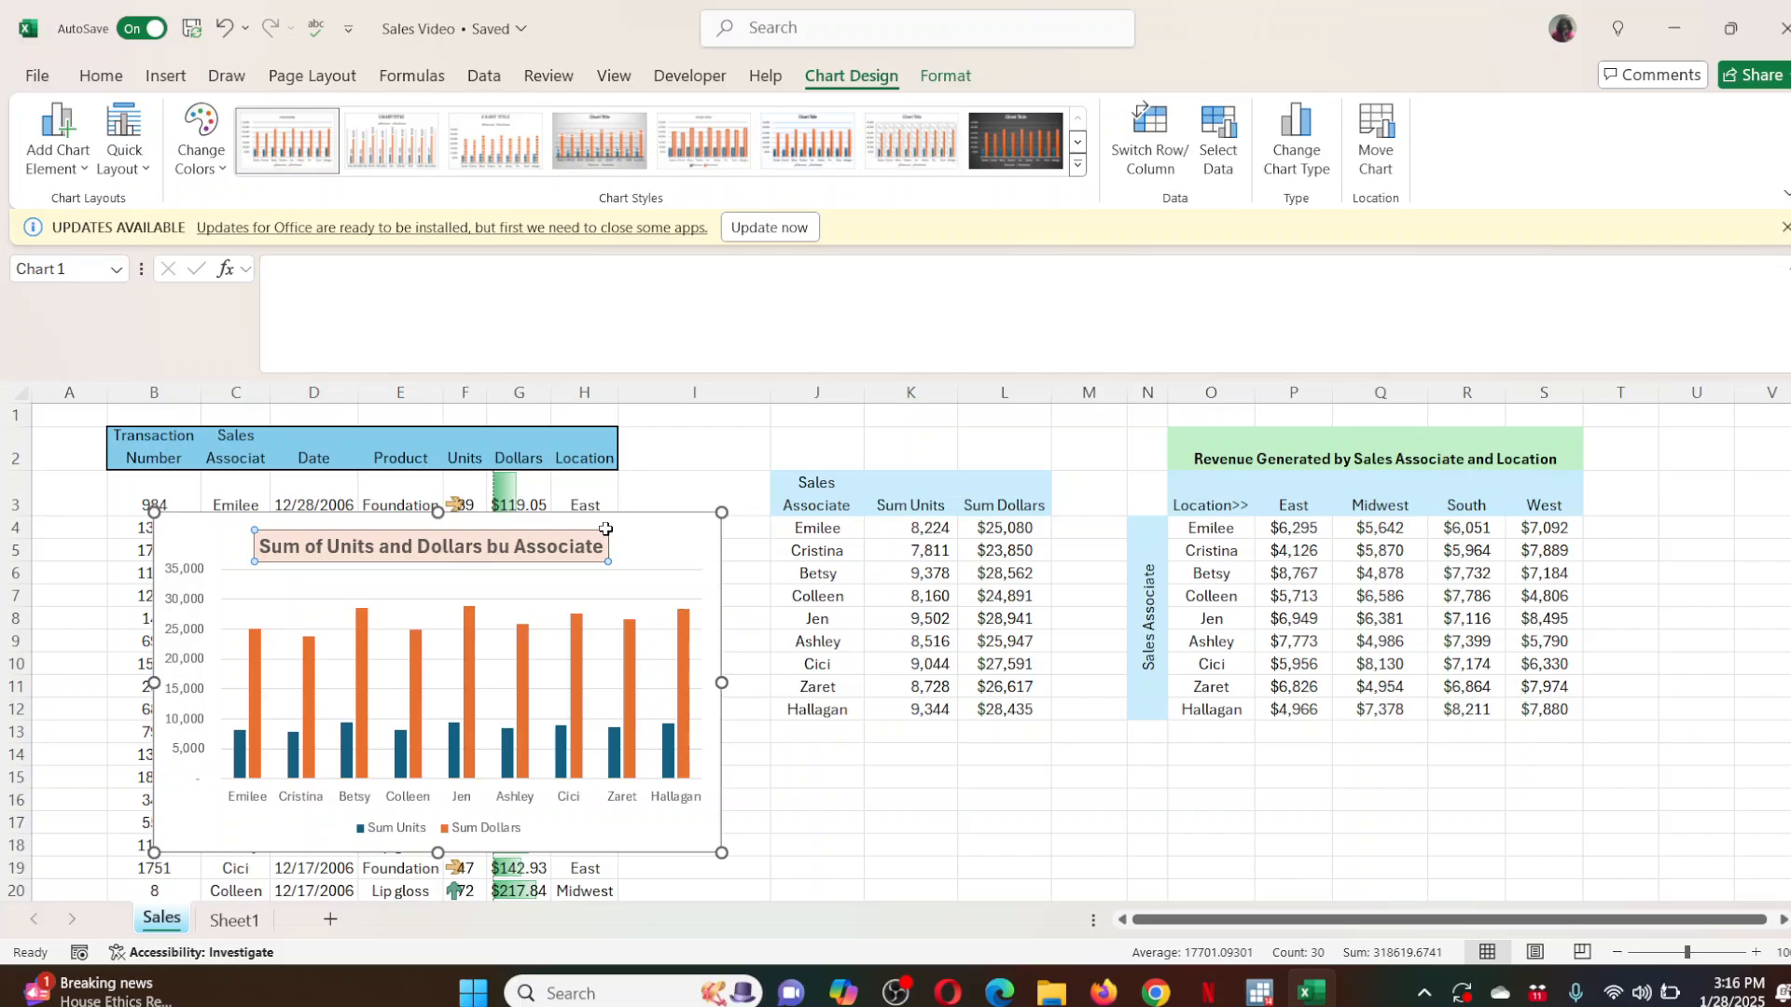
{"action": "left_click", "coordinate": [505, 545]}
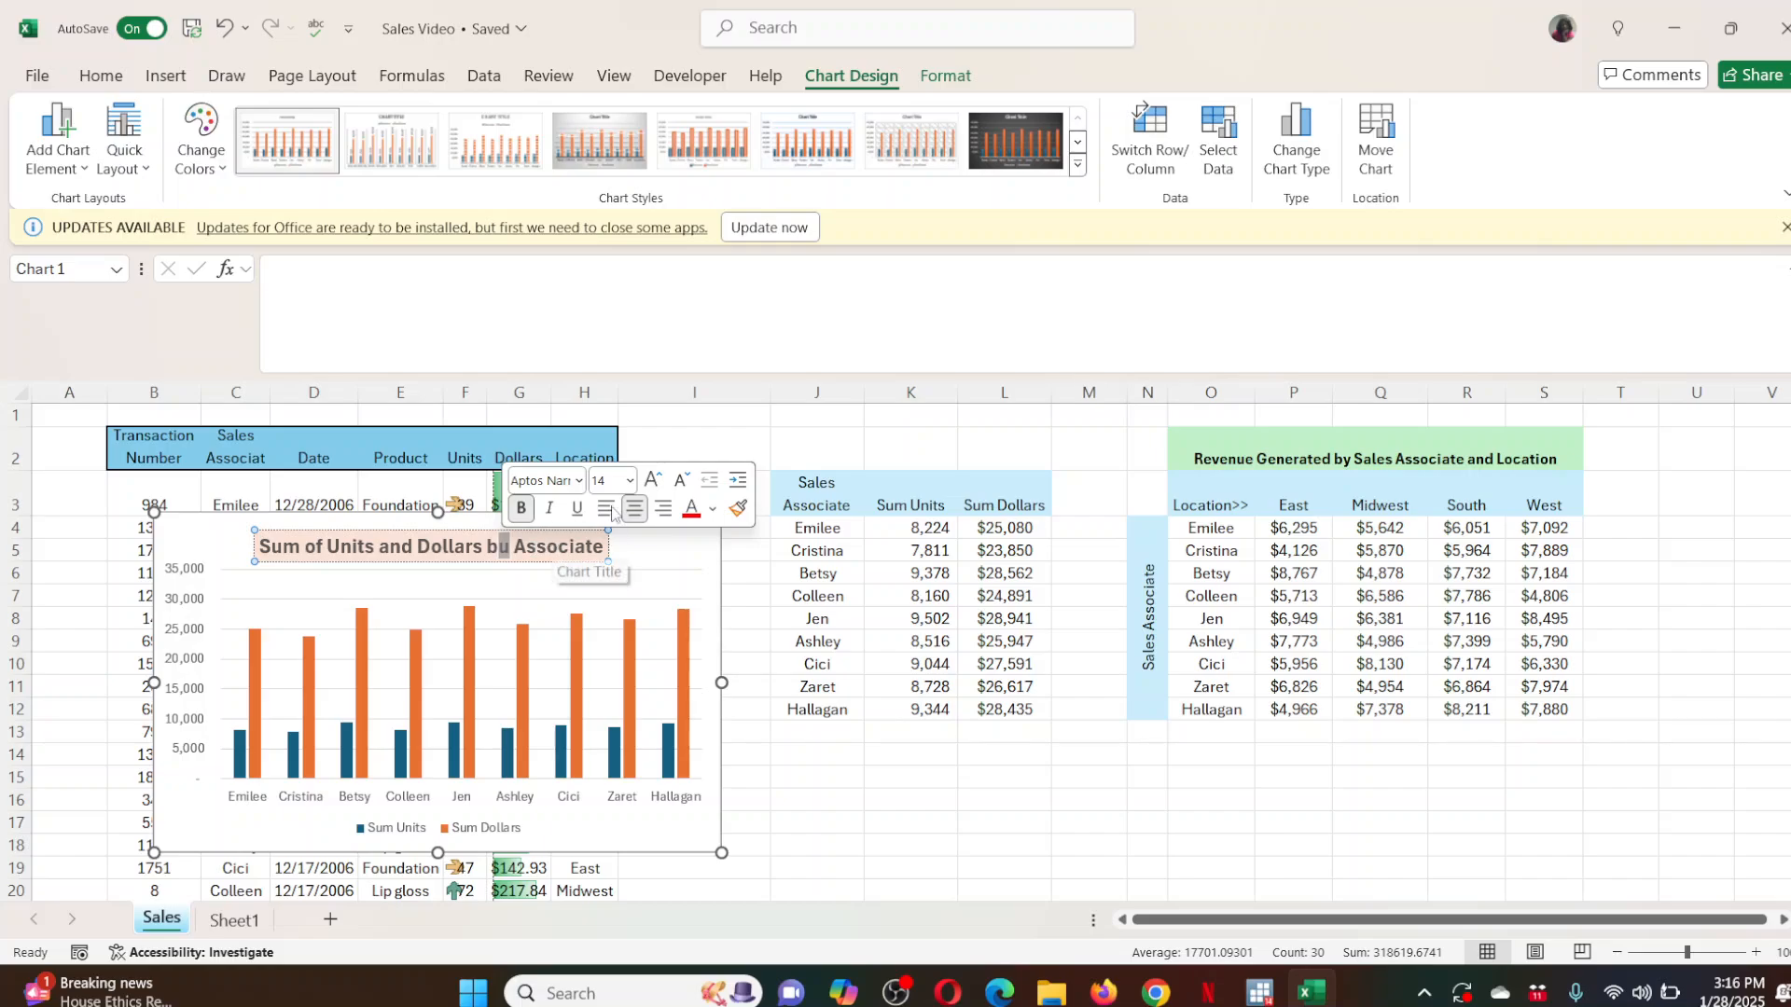
{"action": "type", "text": "y"}
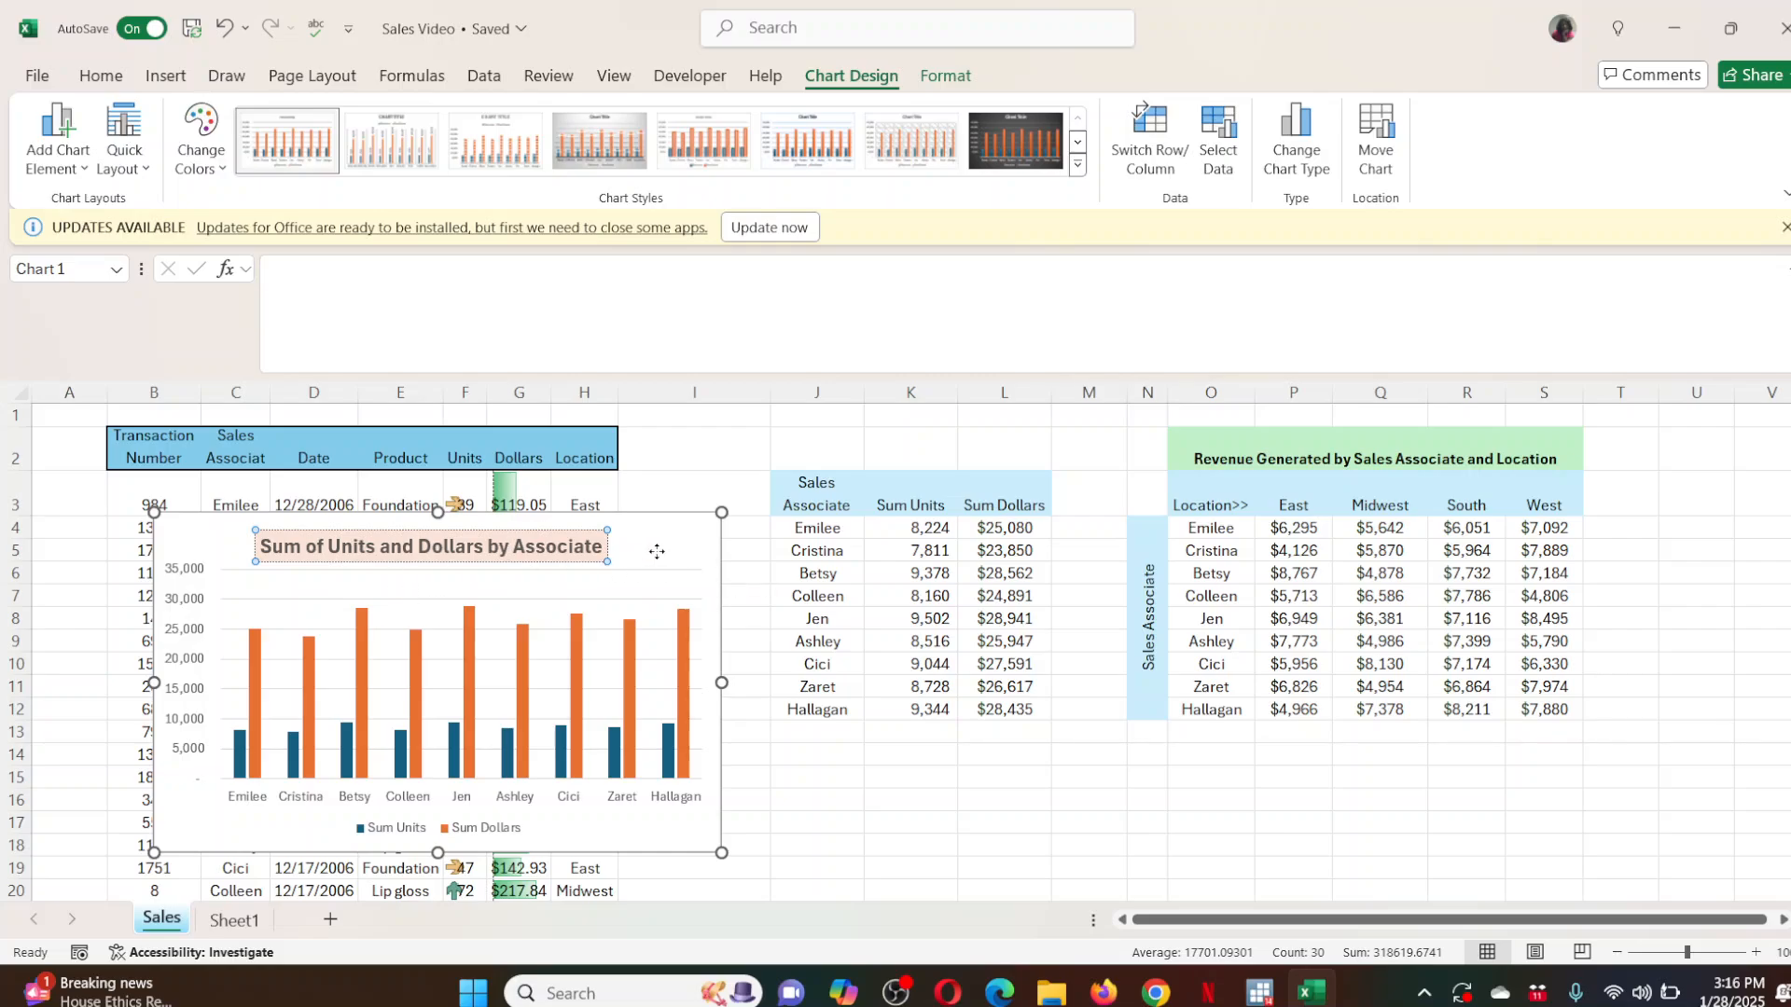
{"action": "left_click", "coordinate": [657, 551]}
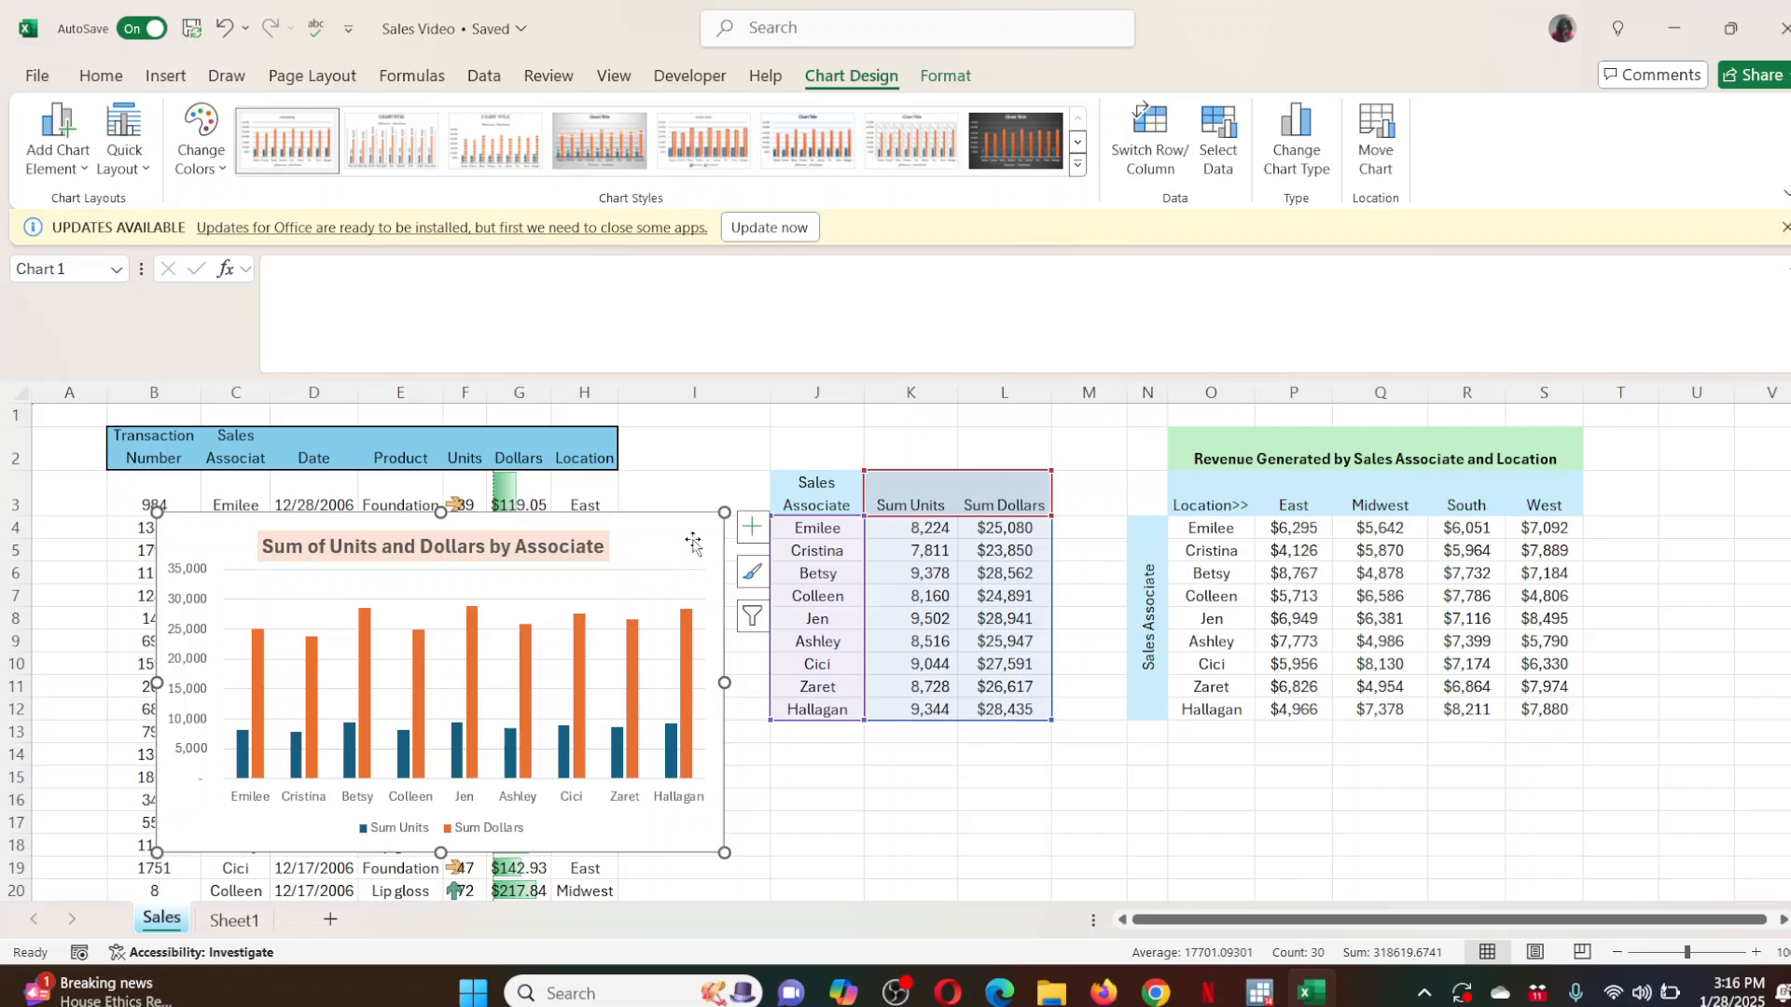
{"action": "left_click", "coordinate": [124, 142]}
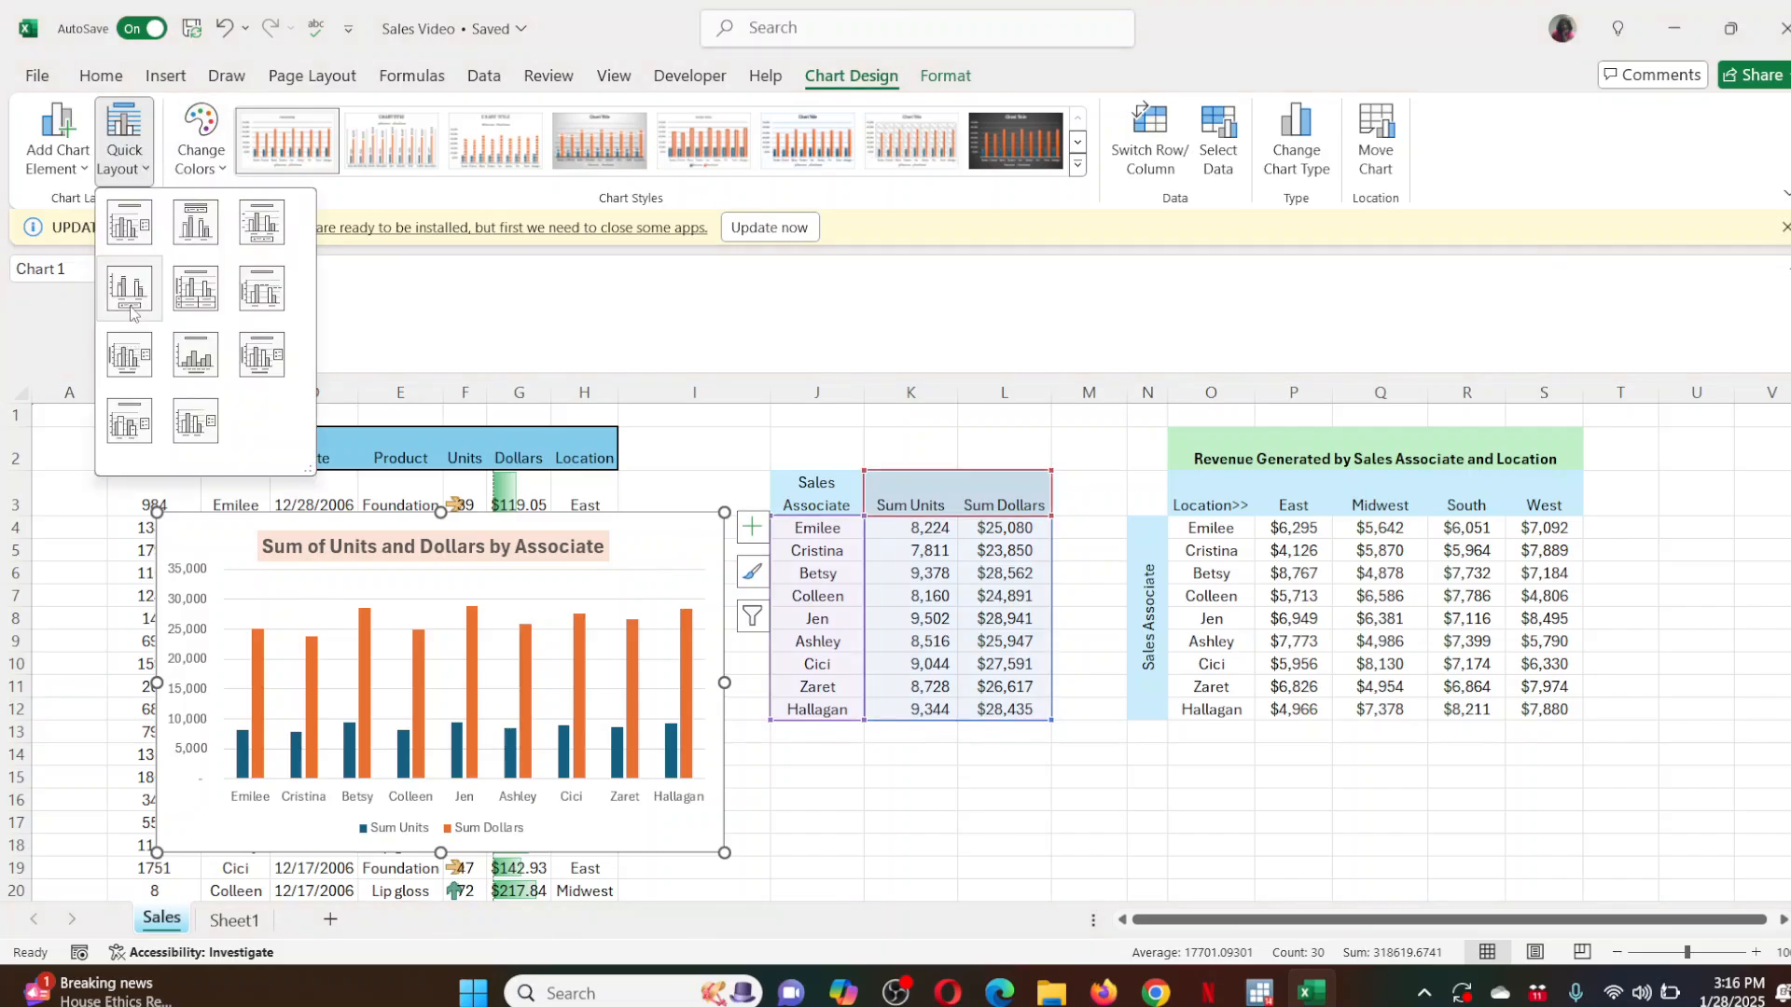
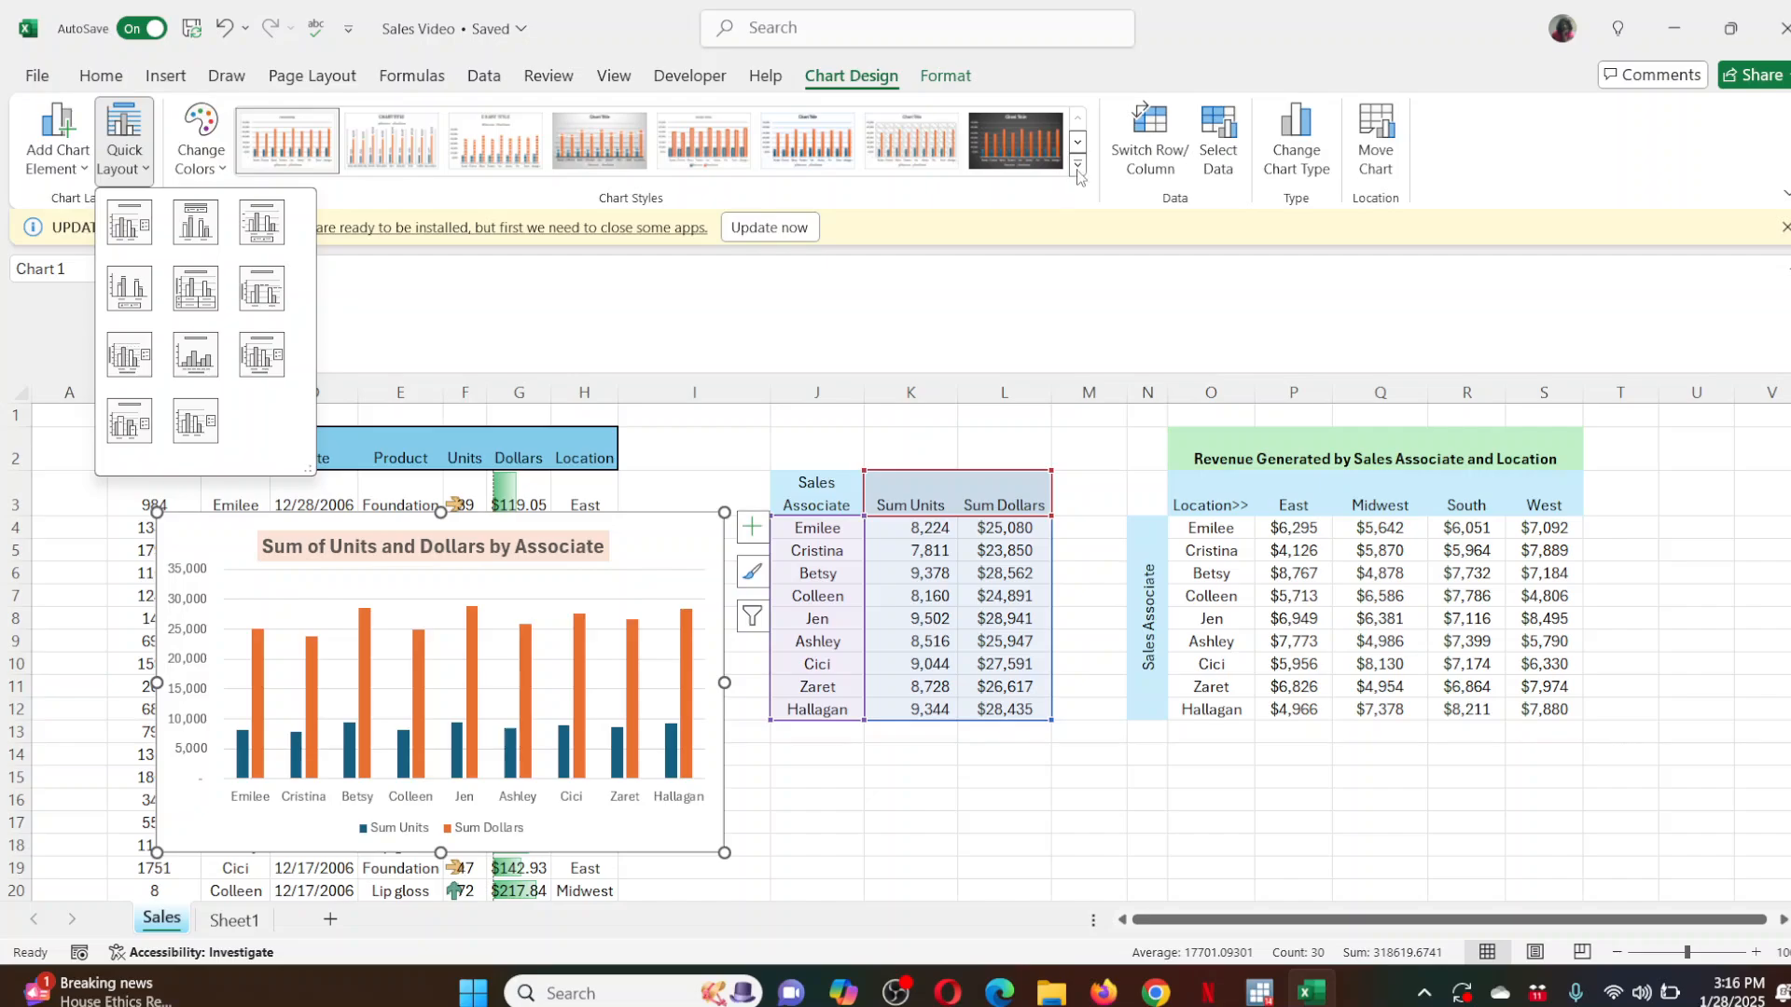
{"action": "left_click", "coordinate": [909, 205]}
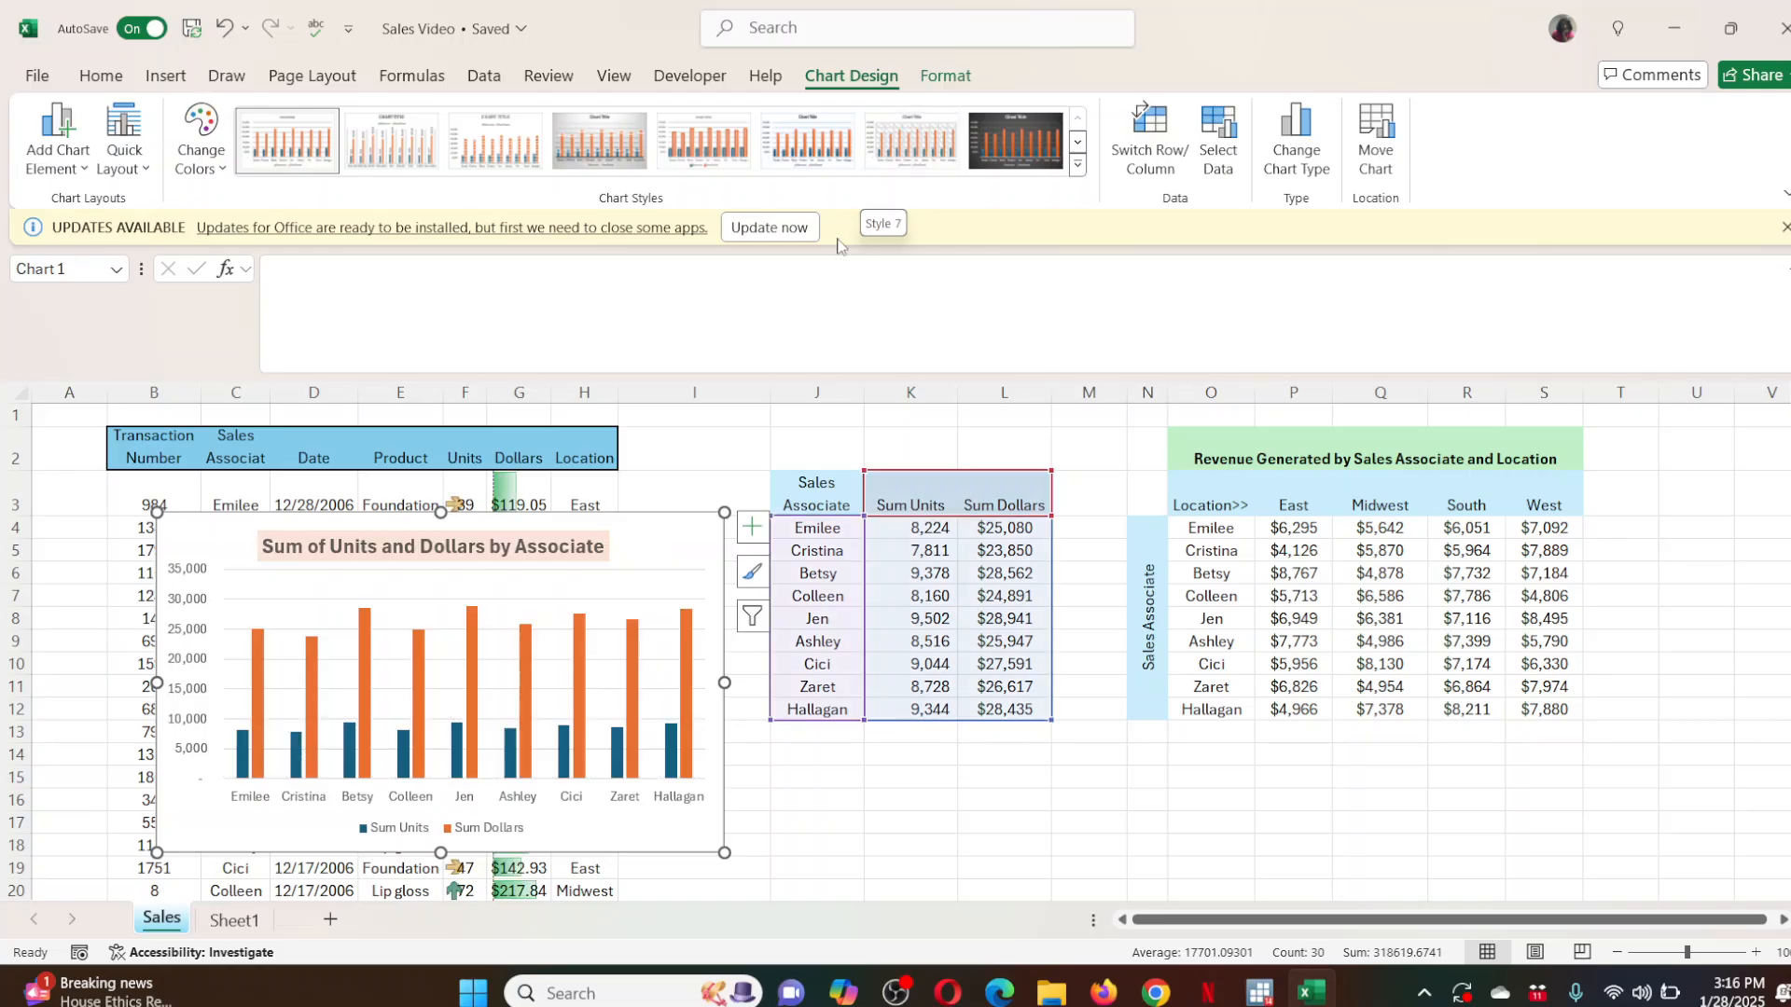
Add a primary horizontal axis title to the units and dollars chart.
{"action": "left_click", "coordinate": [59, 123]}
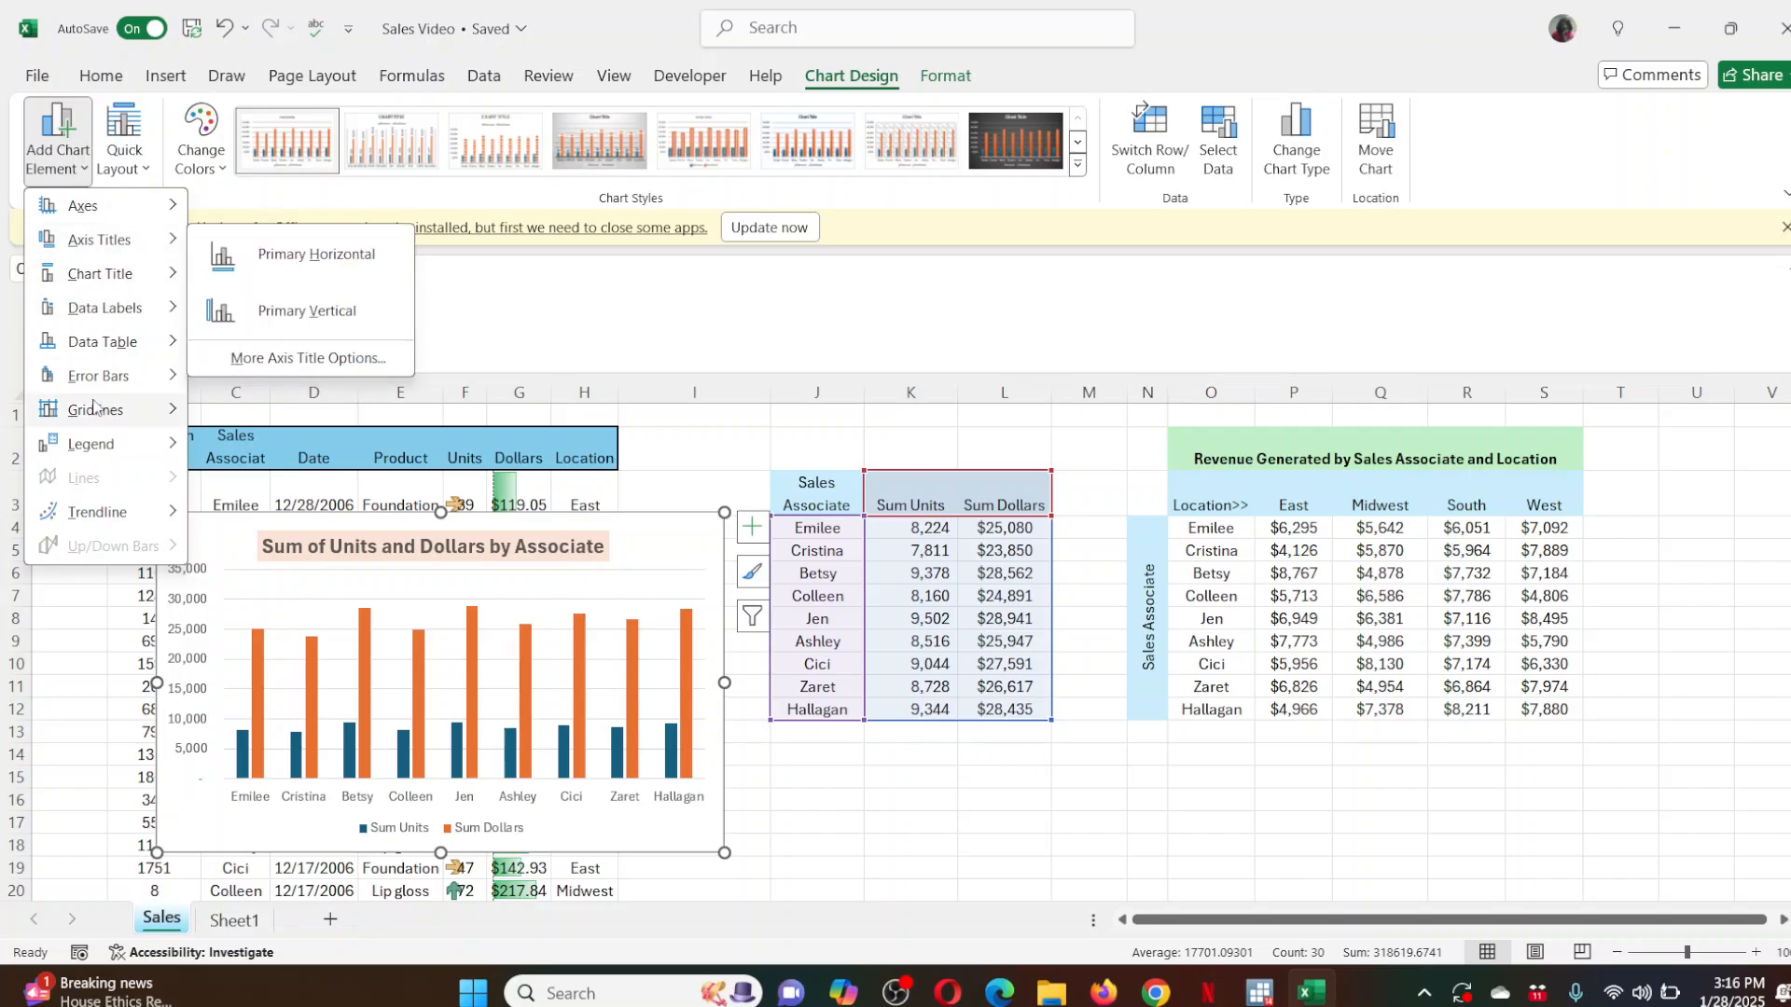
{"action": "mouse_move", "coordinate": [86, 235]}
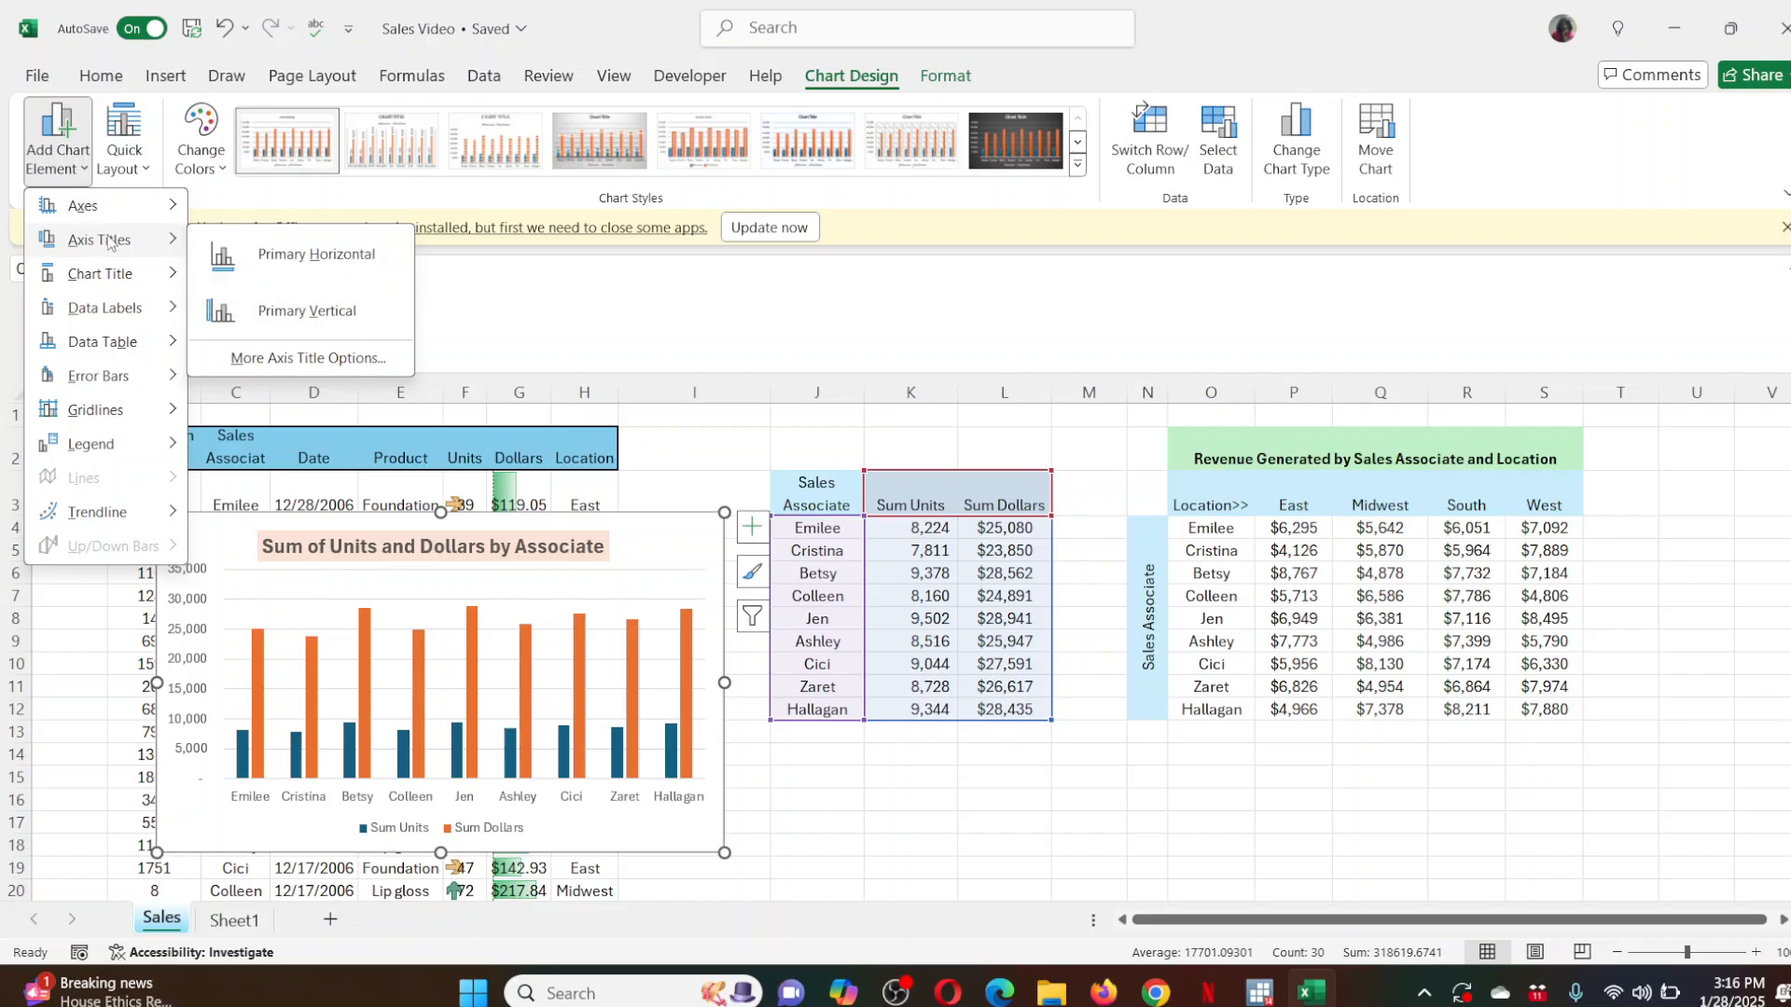
{"action": "left_click", "coordinate": [266, 254]}
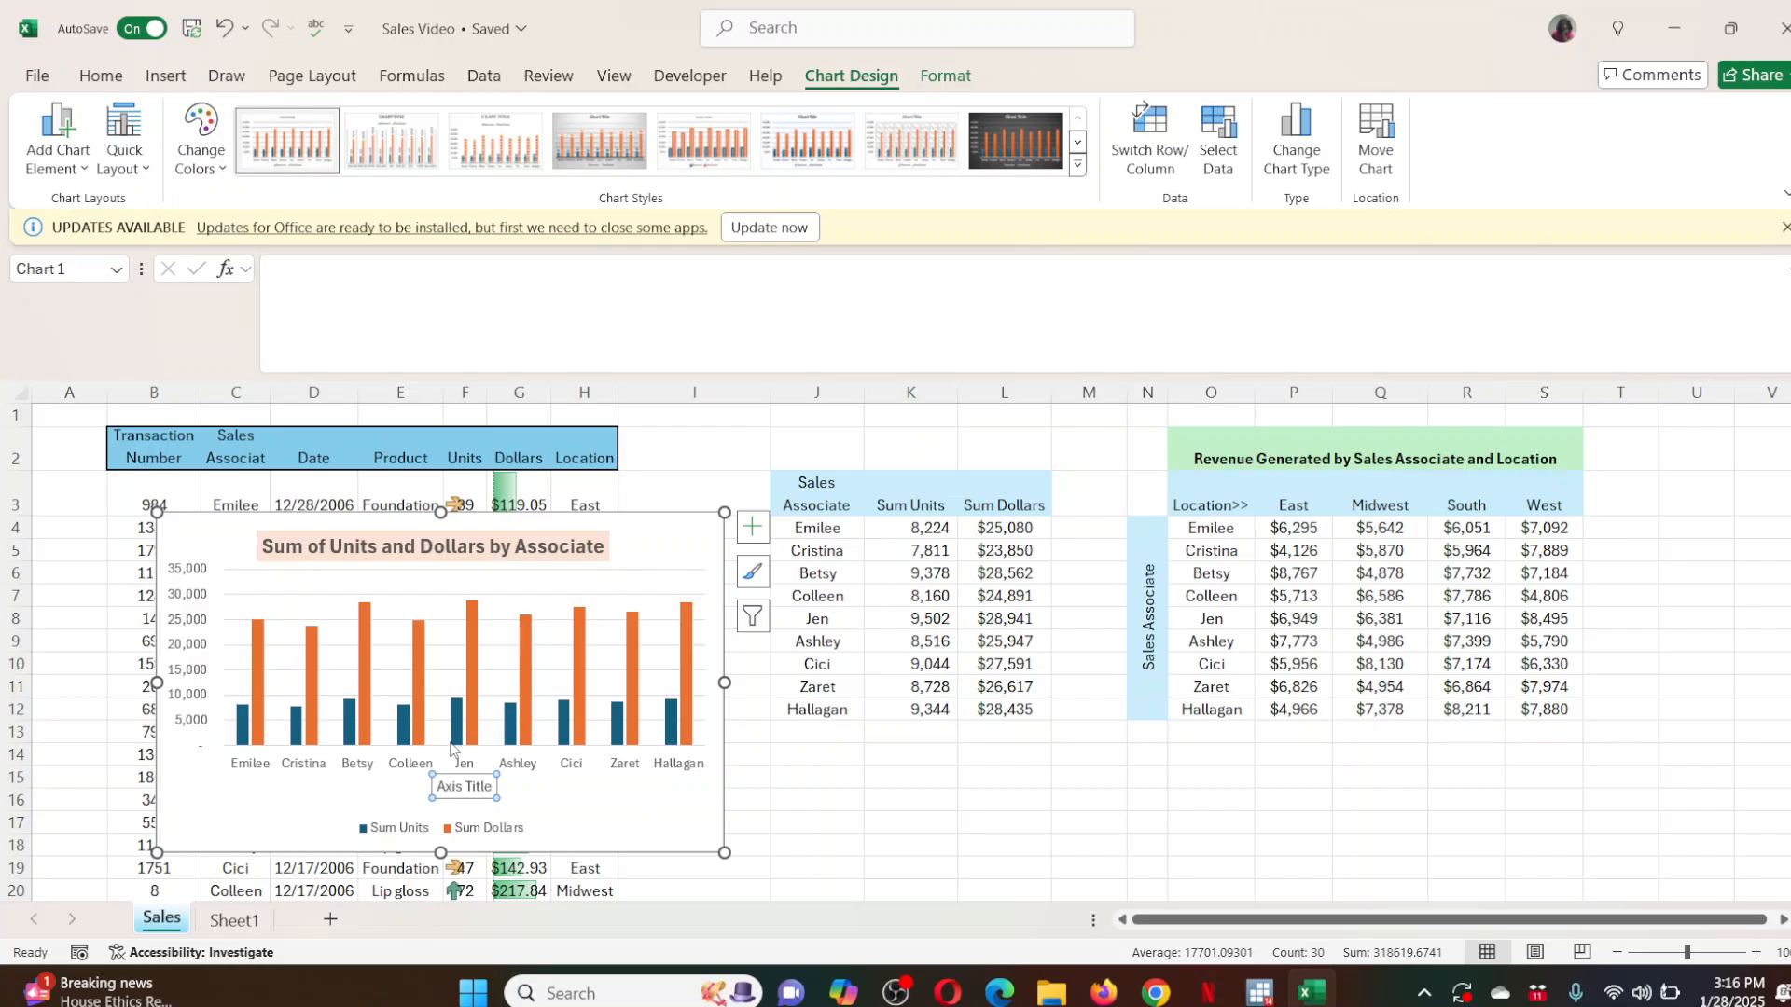
{"action": "left_click", "coordinate": [57, 140]}
{"action": "mouse_move", "coordinate": [108, 211]}
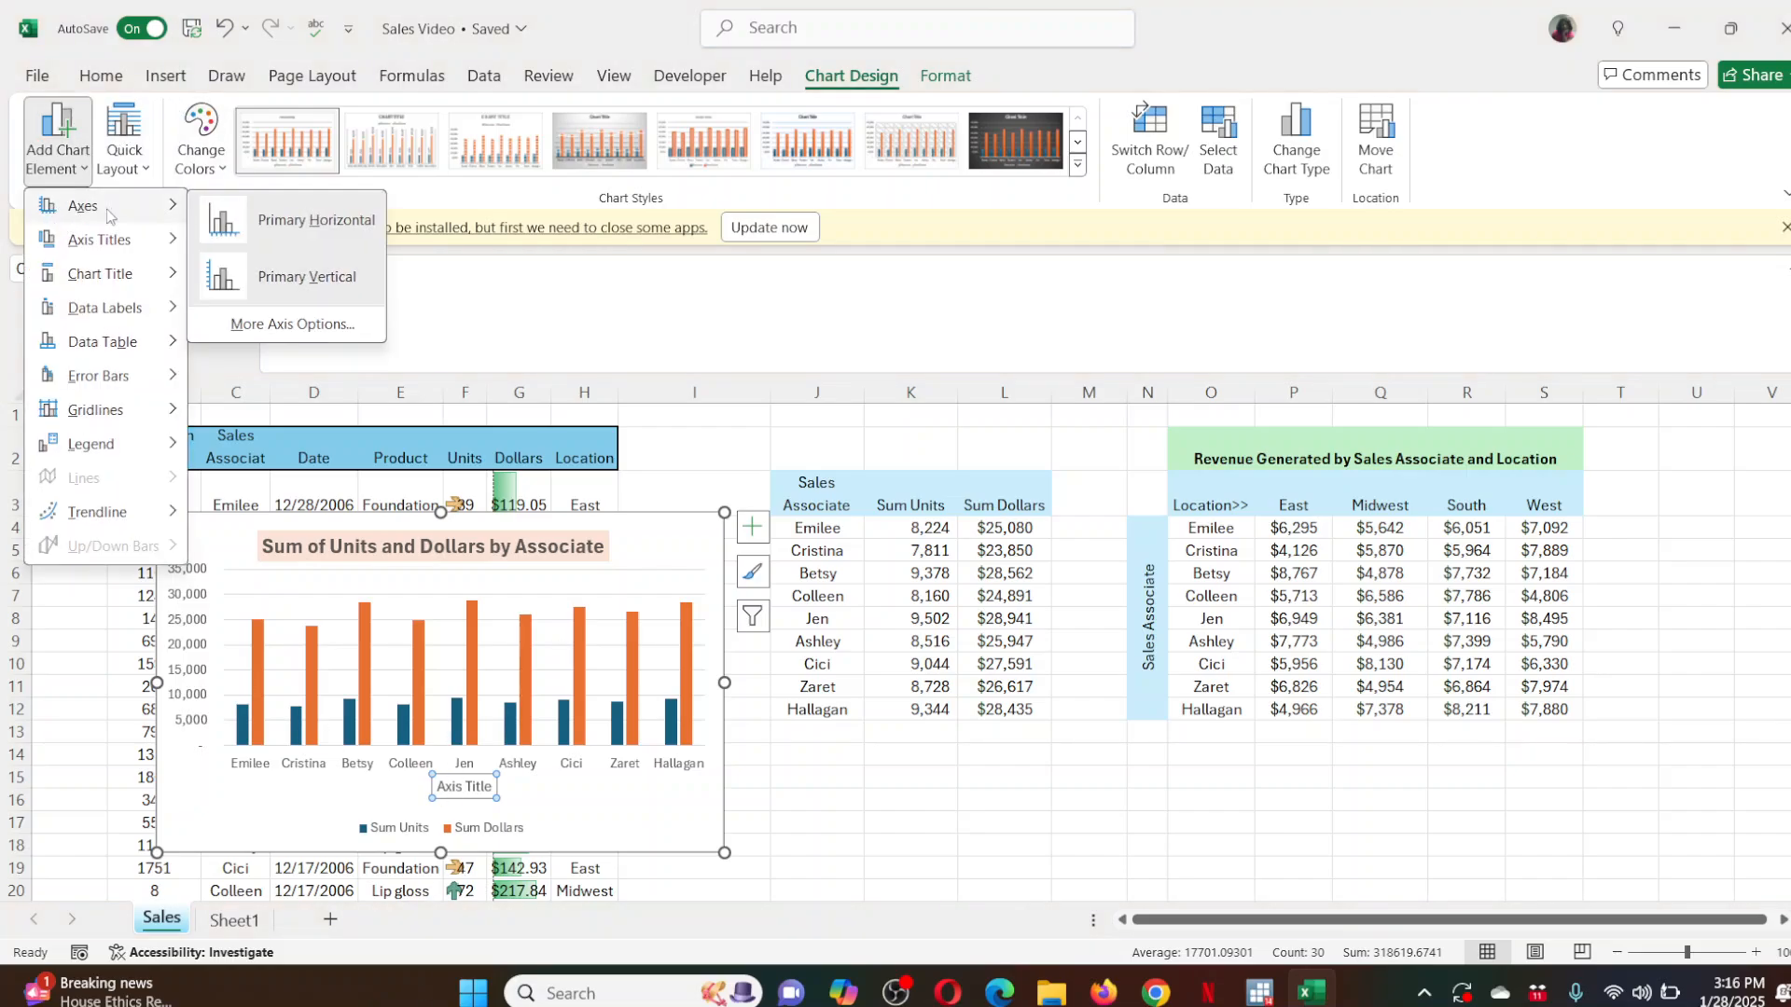
{"action": "left_click", "coordinate": [277, 278]}
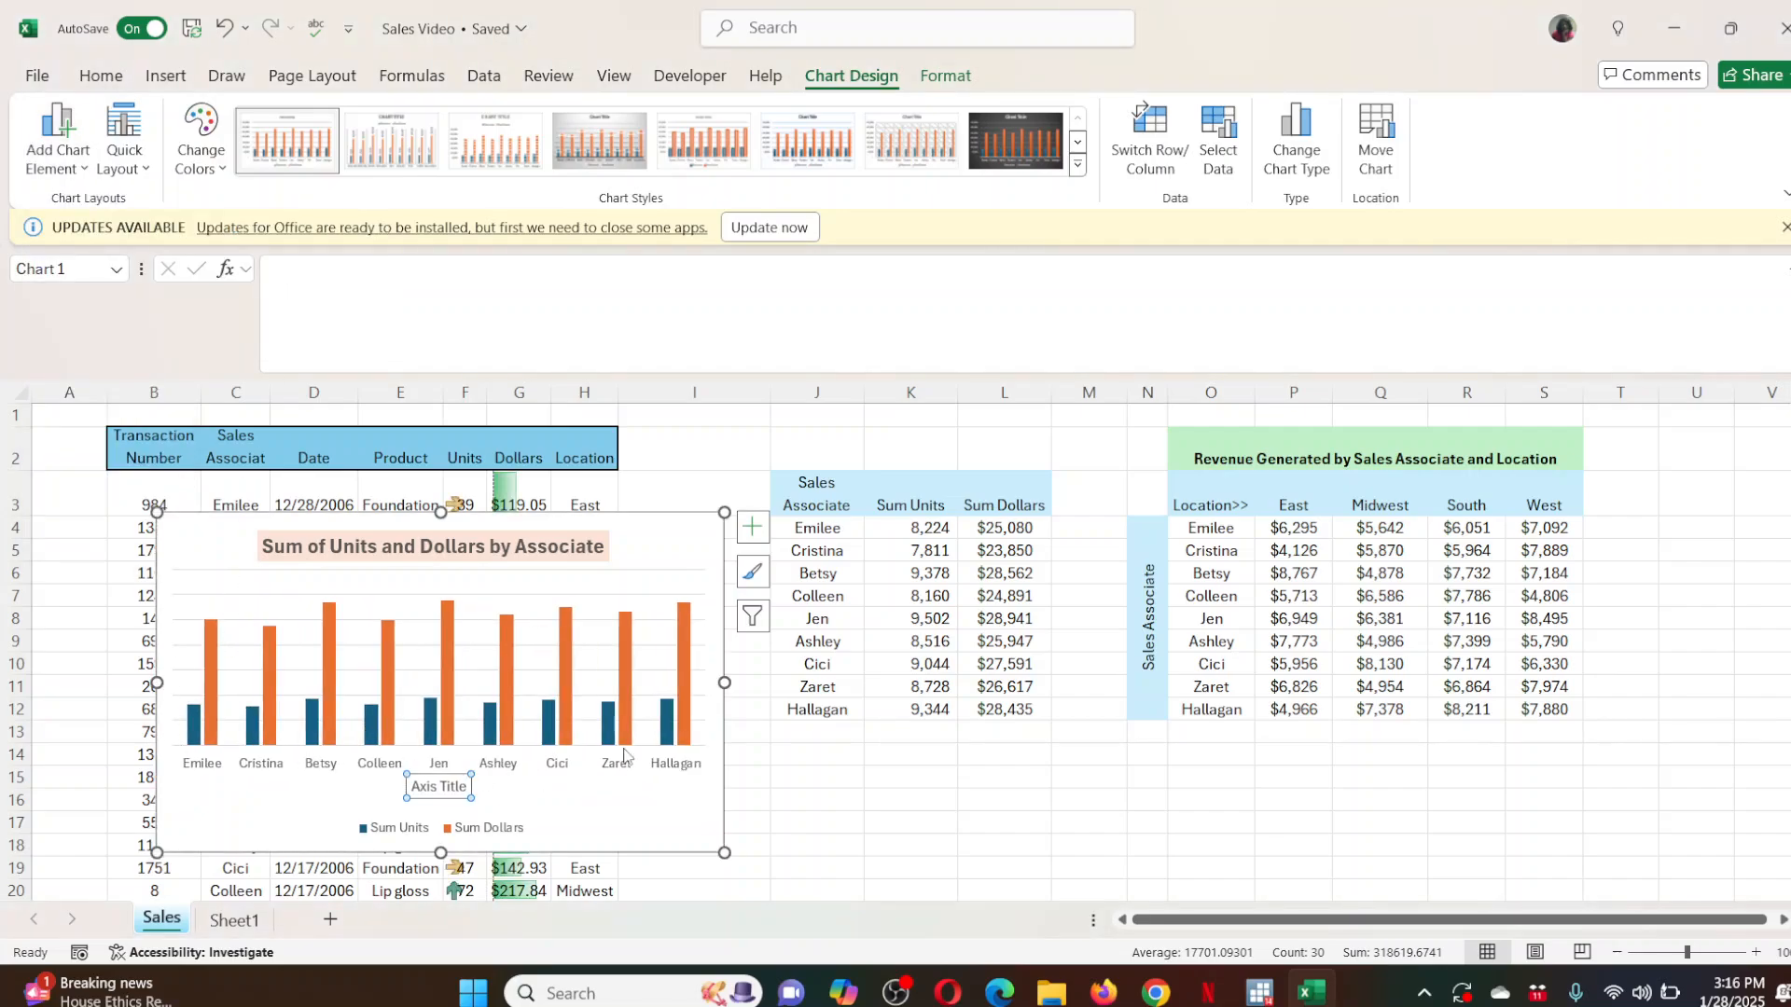
{"action": "left_click", "coordinate": [726, 851]}
{"action": "left_click_drag", "start_coordinate": [727, 852], "coordinate": [831, 853]}
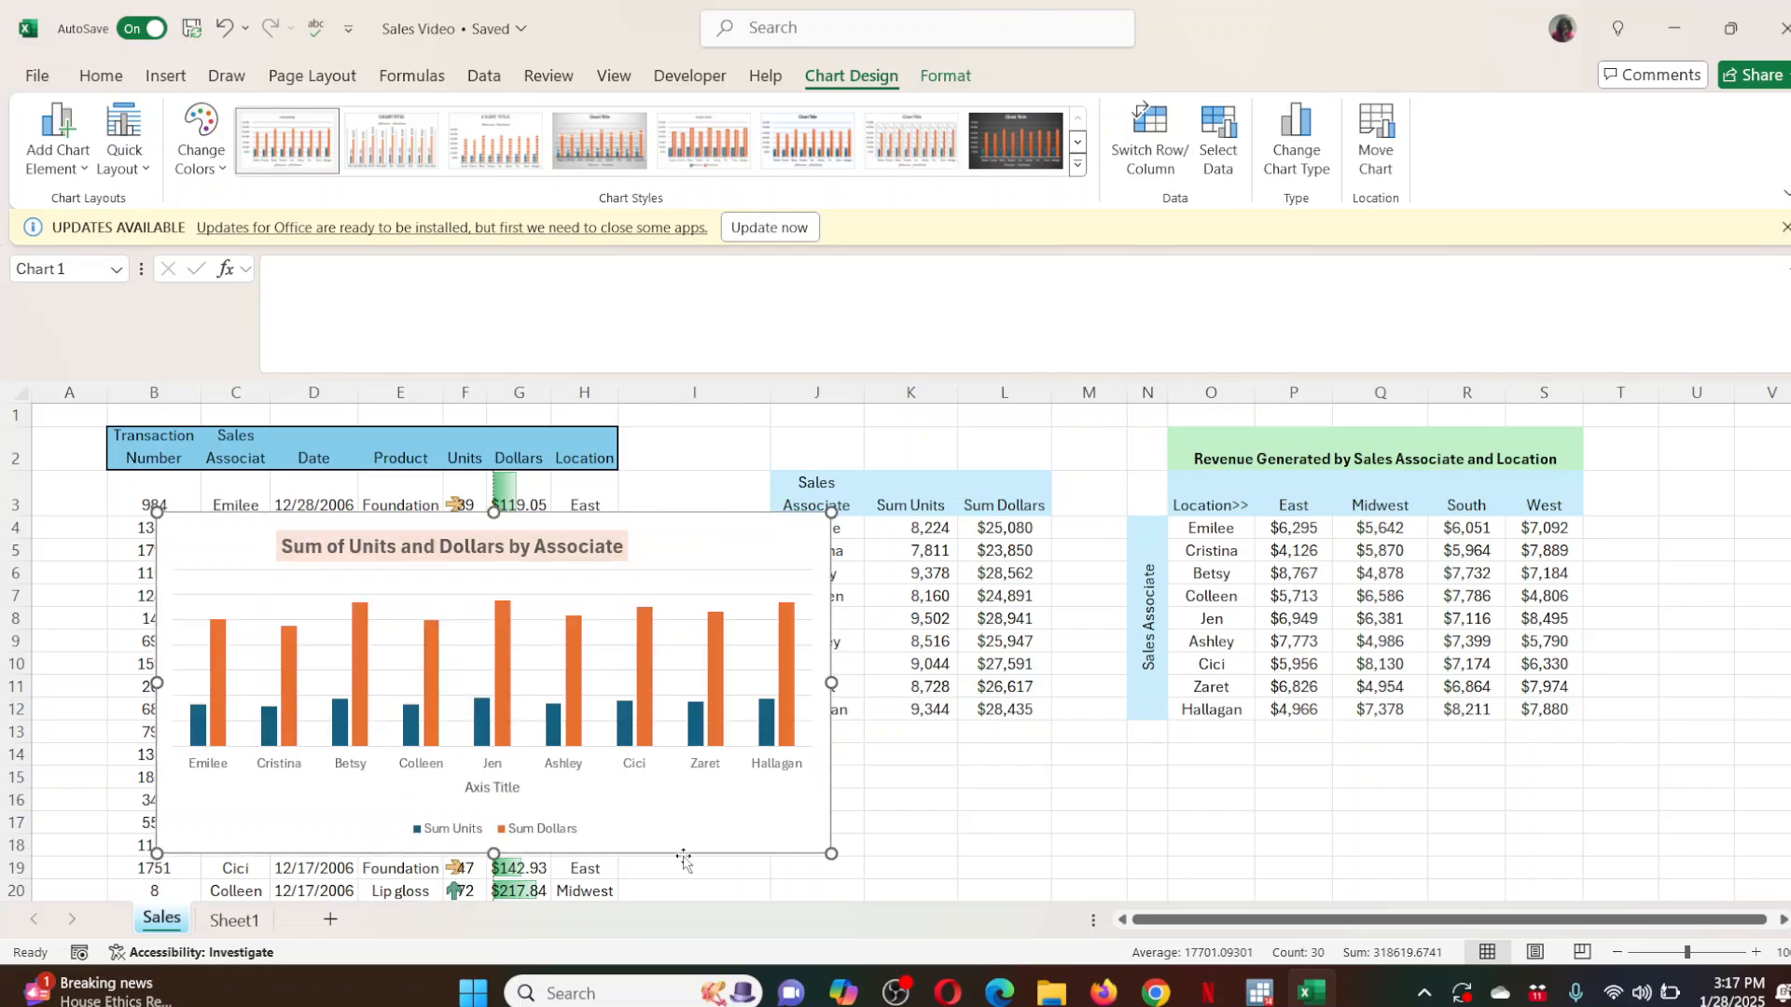
{"action": "left_click", "coordinate": [224, 27]}
{"action": "left_click", "coordinate": [67, 160]}
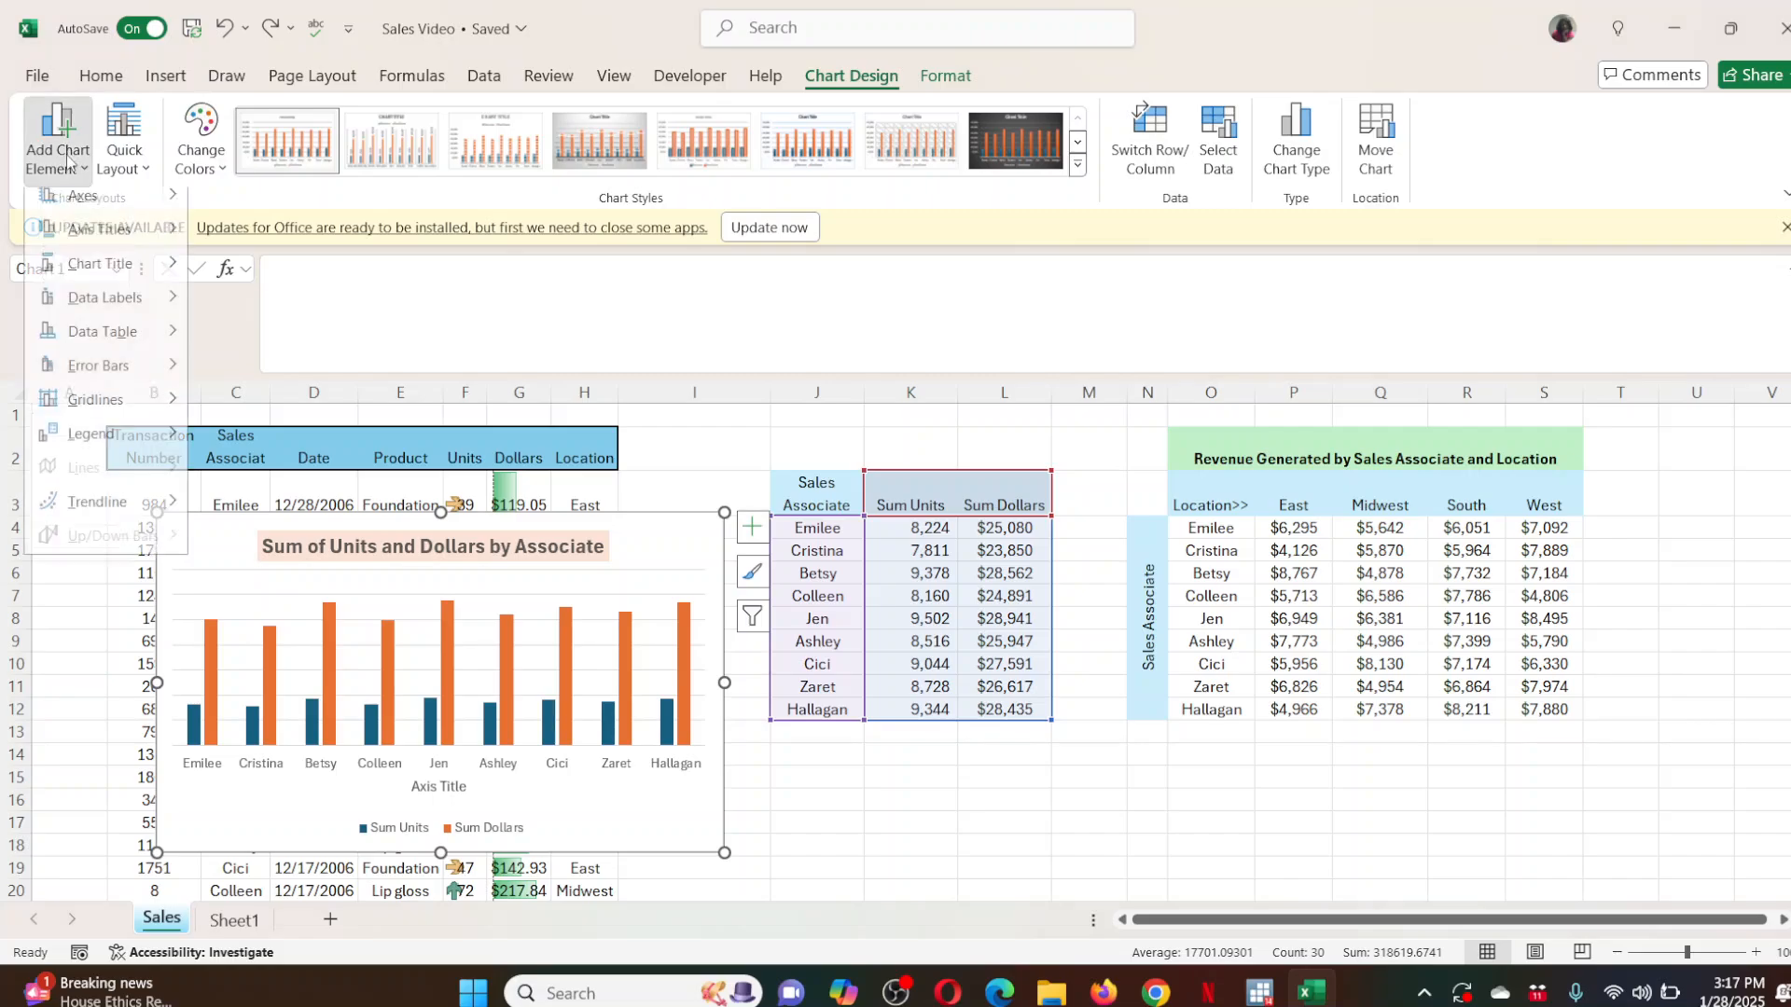
{"action": "mouse_move", "coordinate": [112, 207]}
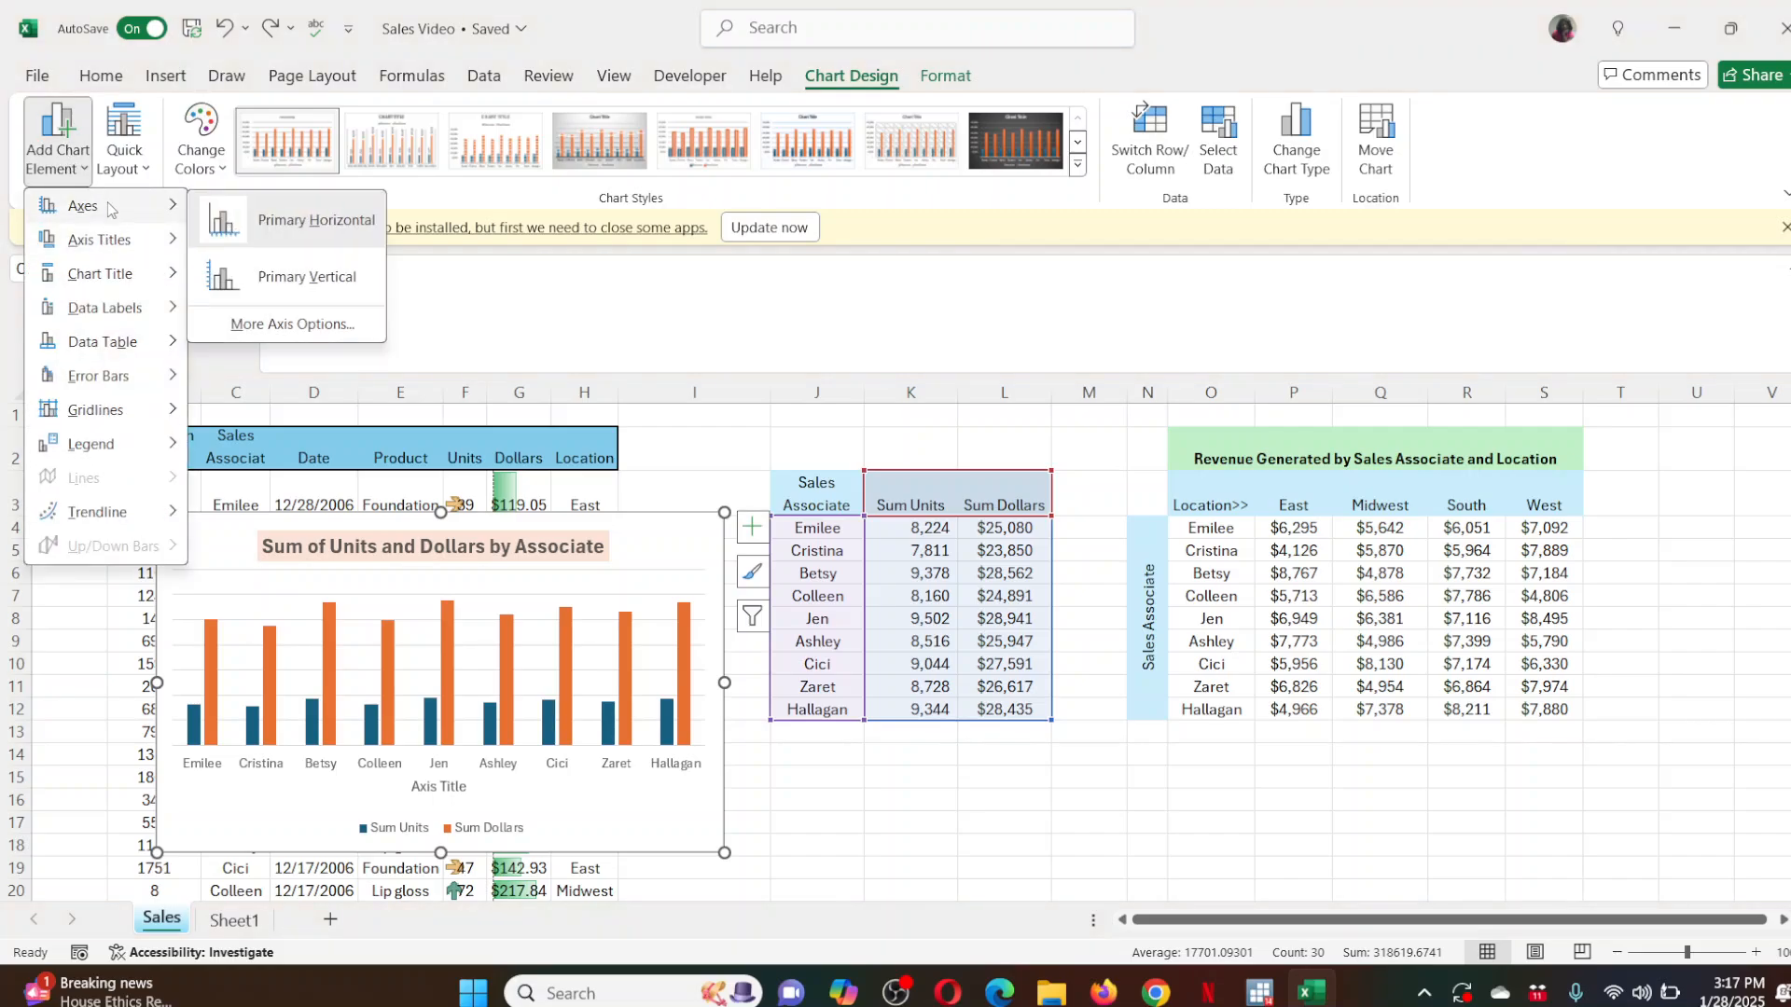
{"action": "left_click", "coordinate": [265, 273]}
Add a primary vertical axis title to the chart and set its text to "Dollars($)".
{"action": "left_click", "coordinate": [75, 159]}
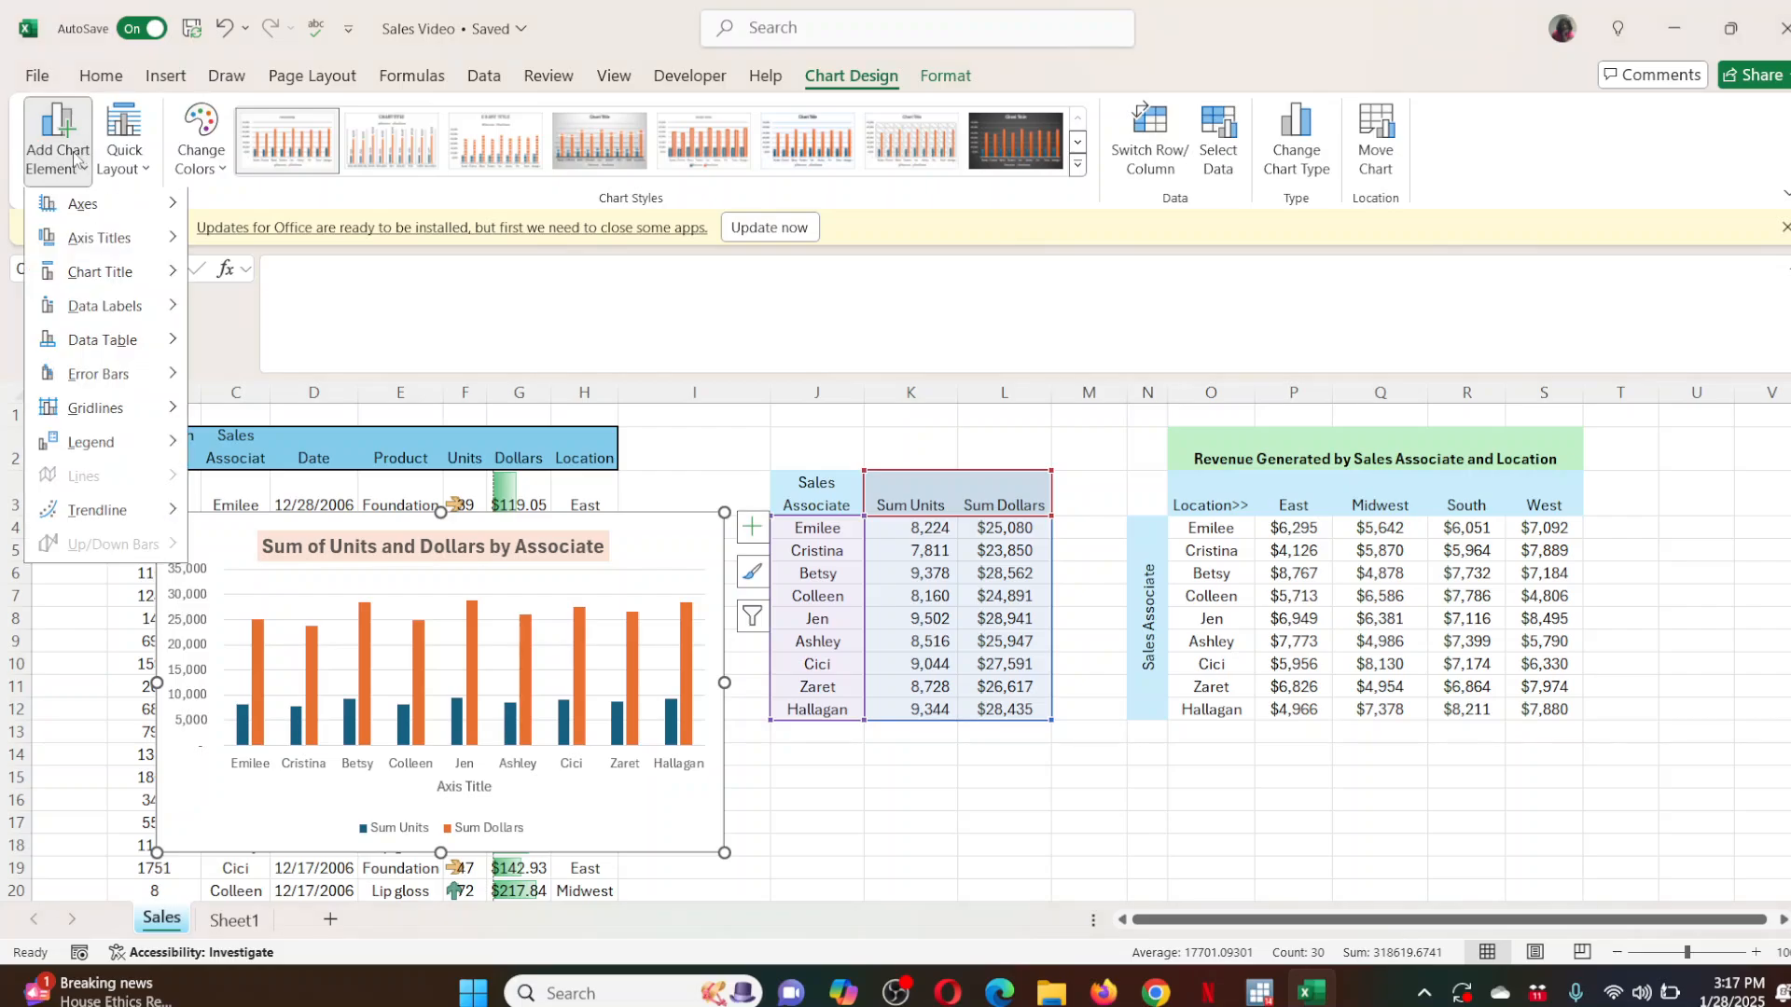
{"action": "mouse_move", "coordinate": [111, 240]}
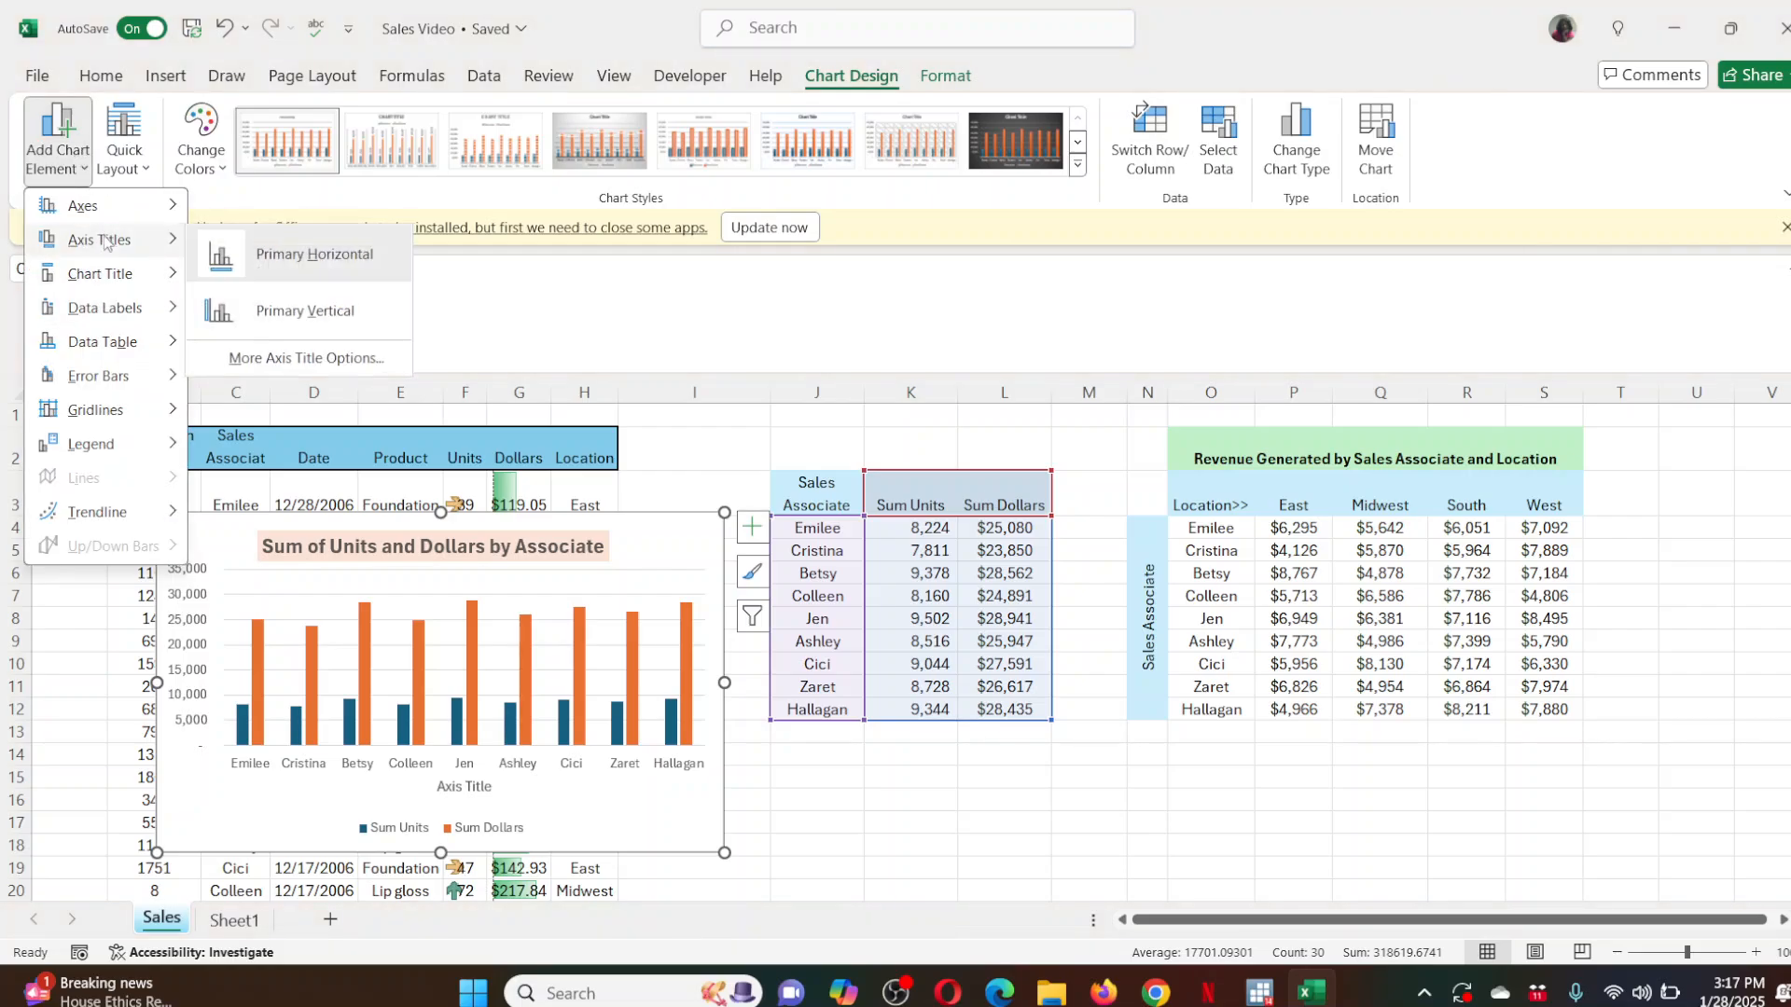
{"action": "left_click", "coordinate": [273, 316]}
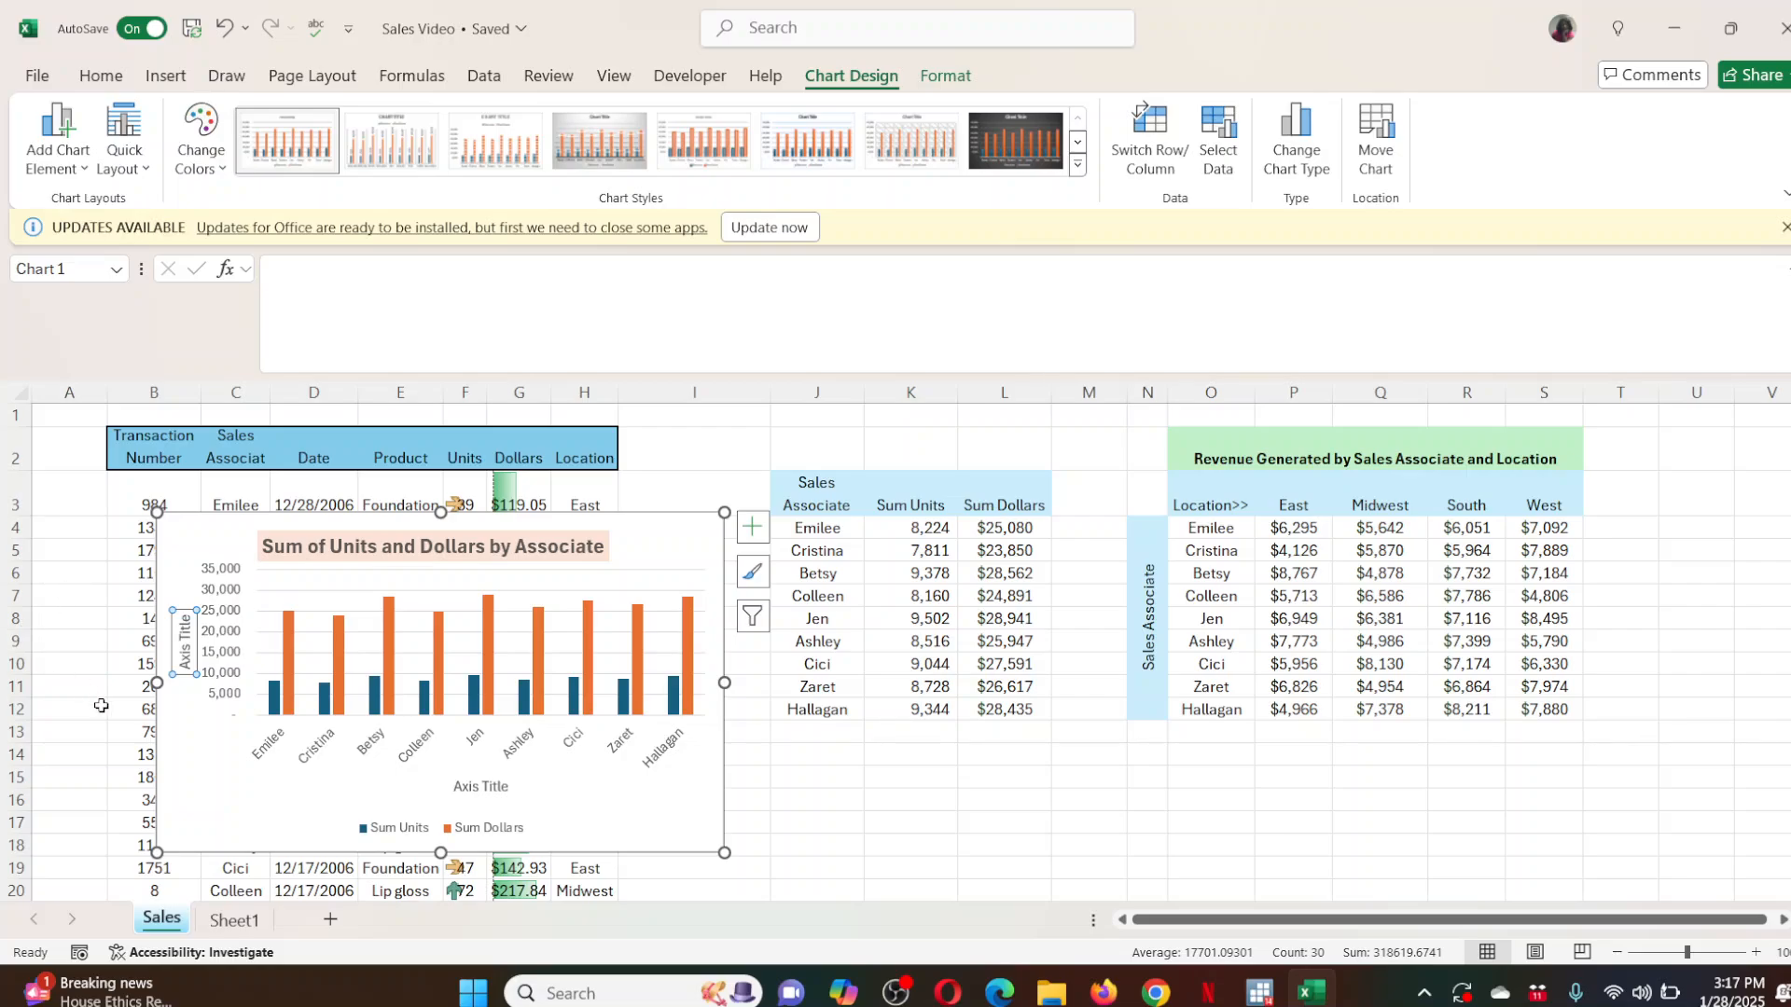
{"action": "left_click", "coordinate": [408, 298]}
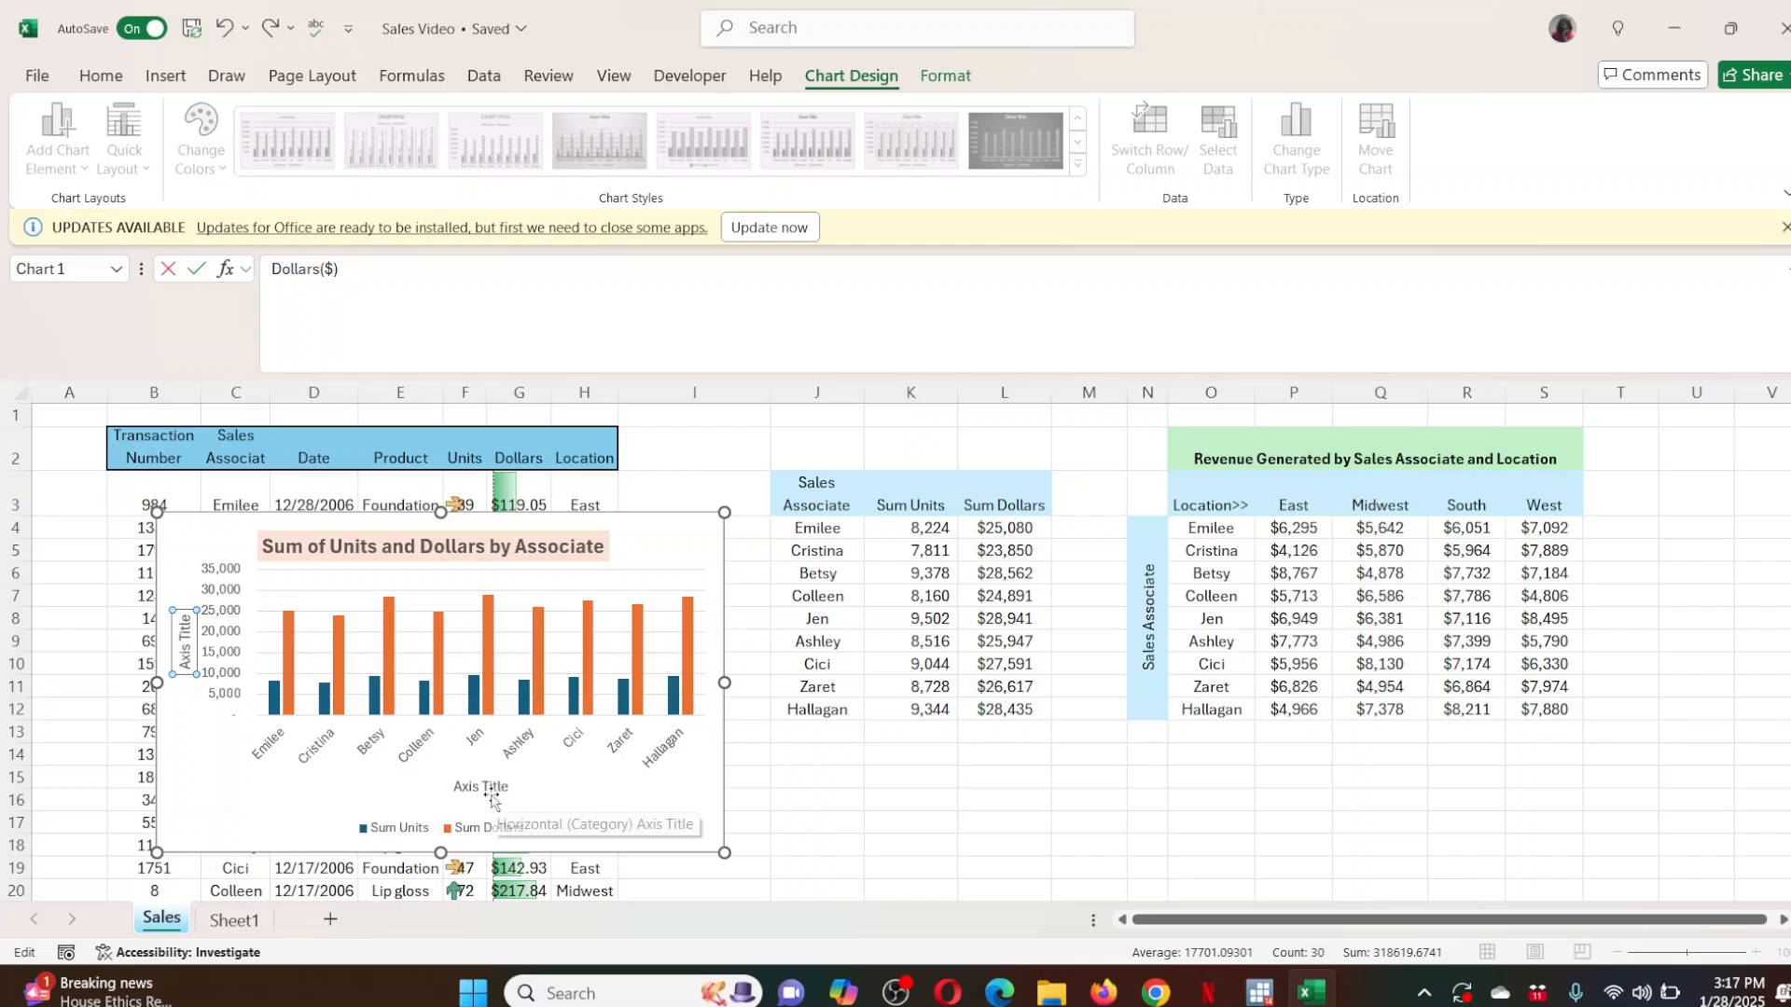
{"action": "key", "text": "Return"}
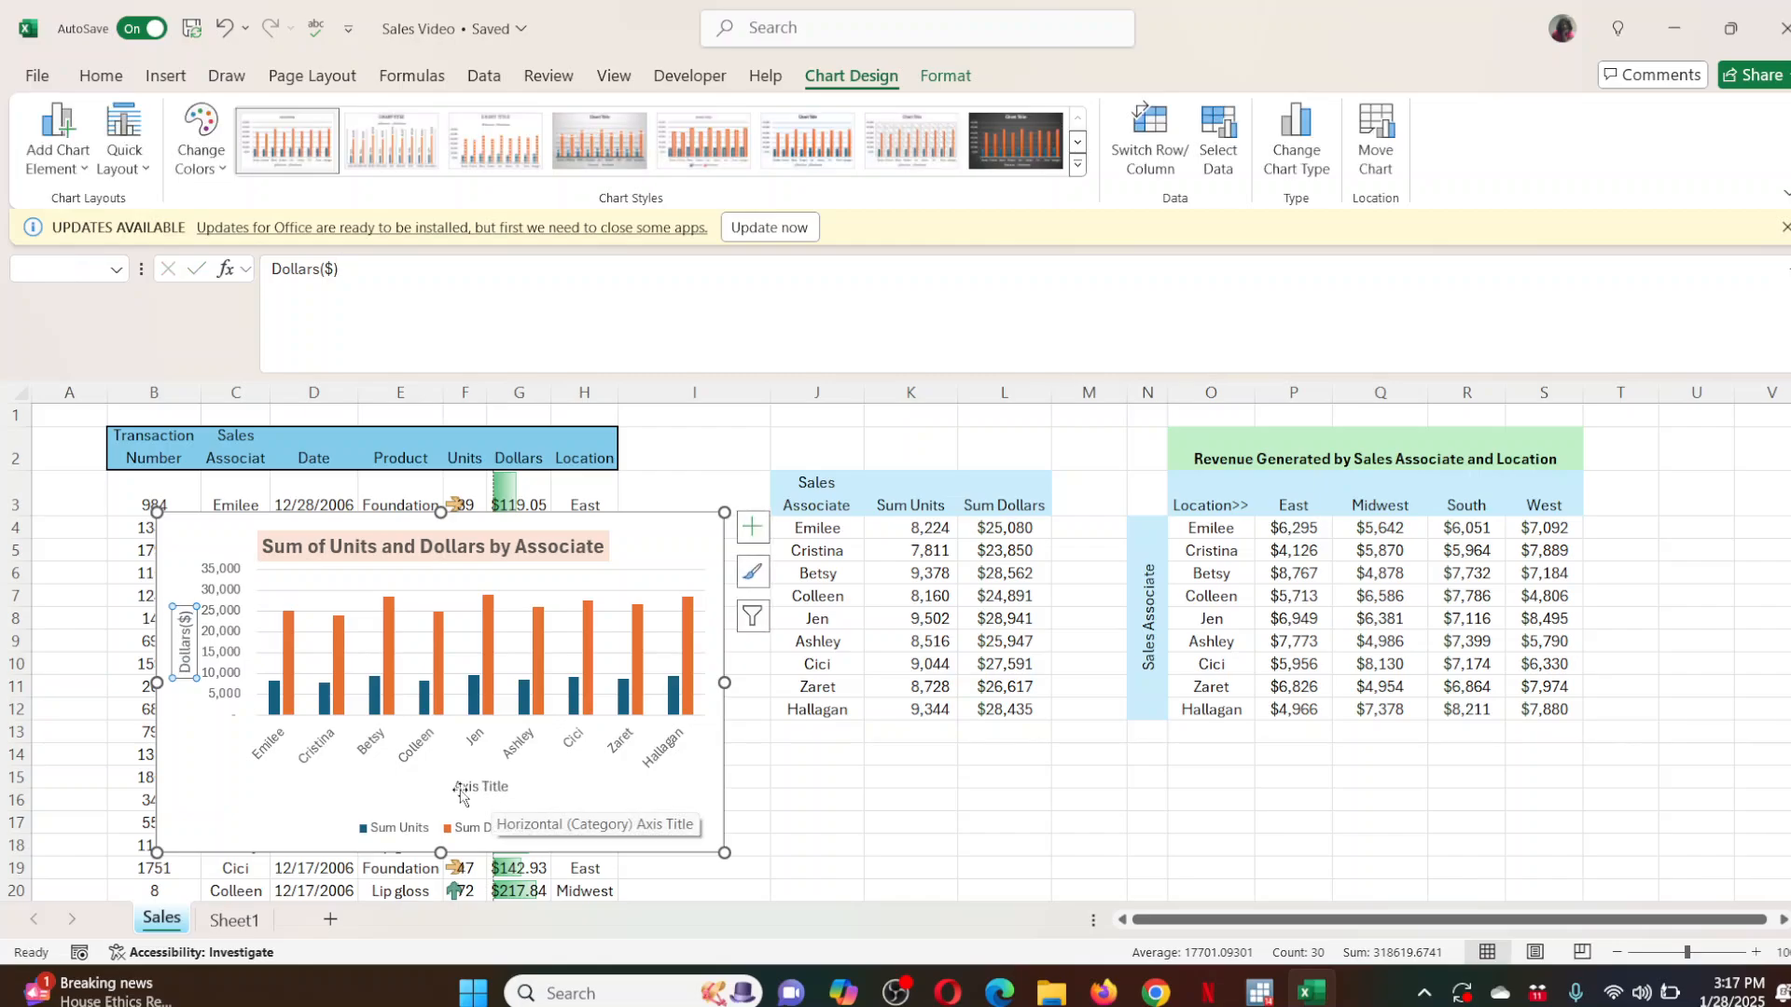
Replace the horizontal axis title's placeholder text with "Associate".
{"action": "left_click", "coordinate": [470, 786]}
{"action": "left_click", "coordinate": [380, 282]}
{"action": "type", "text": "Associate"}
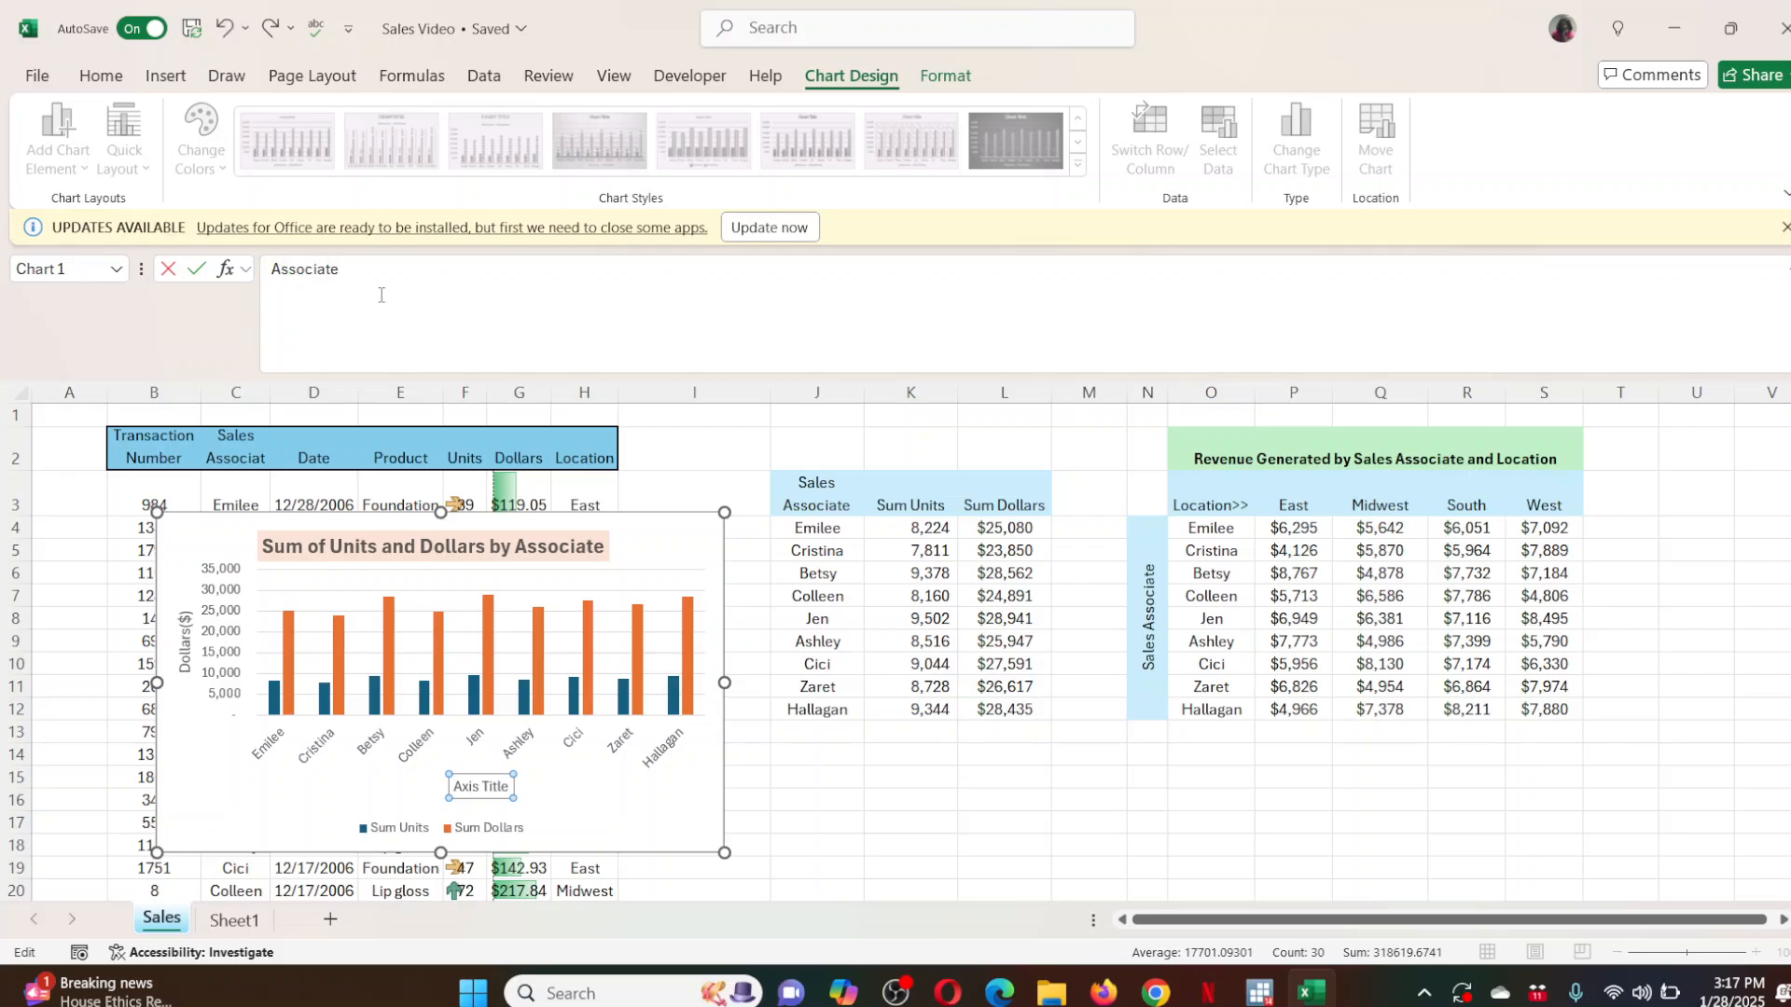
{"action": "key", "text": "Return"}
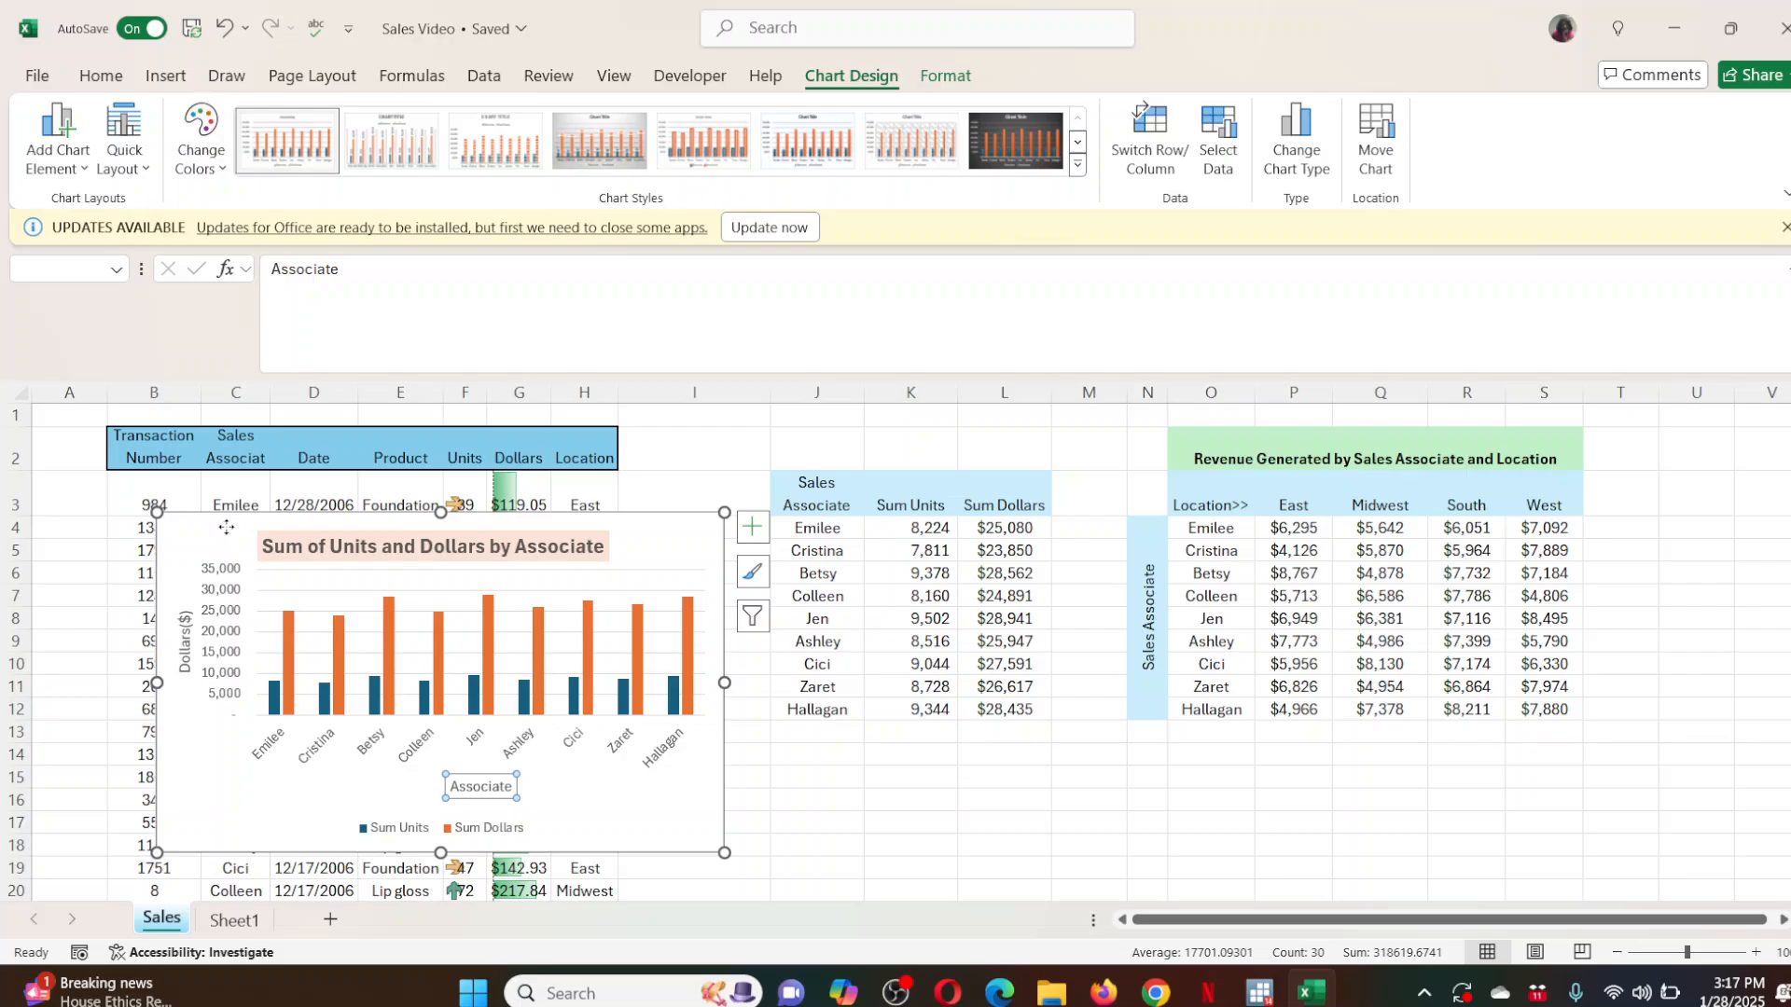
Cut the units and dollars chart from the Sales sheet and paste it at the top-left corner of Sheet1's grid.
{"action": "left_click_drag", "start_coordinate": [227, 528], "coordinate": [250, 501]}
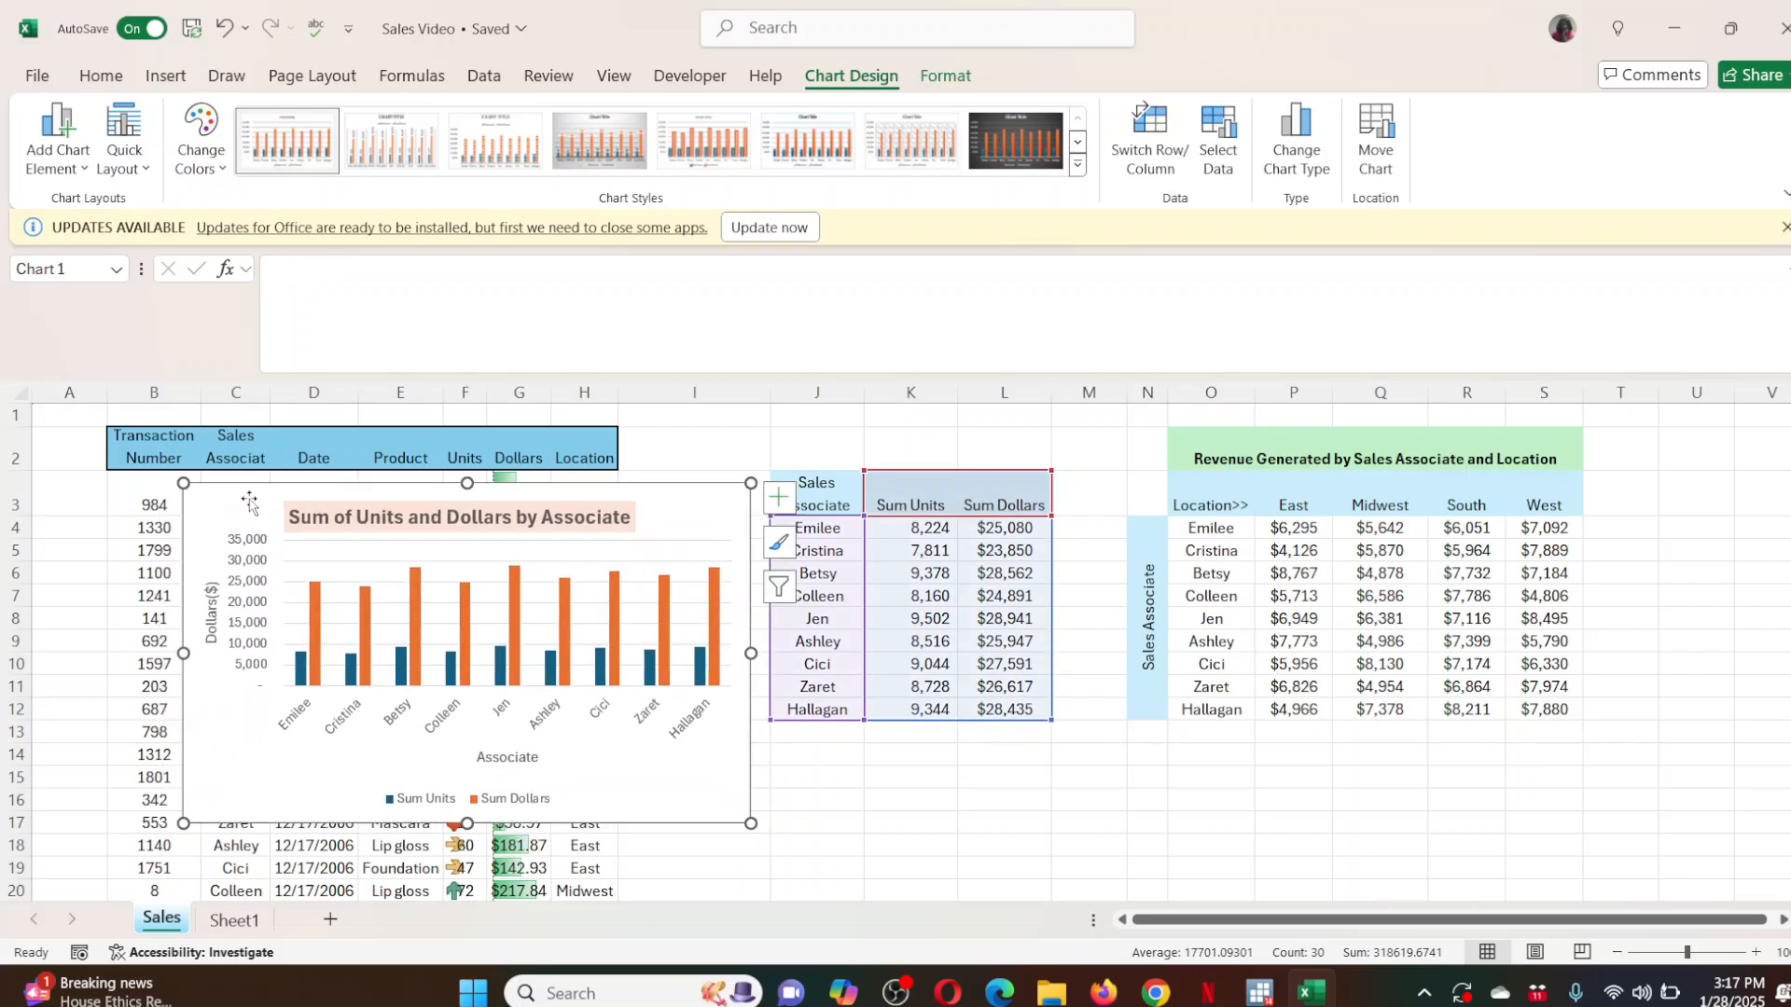
{"action": "key", "text": "Delete"}
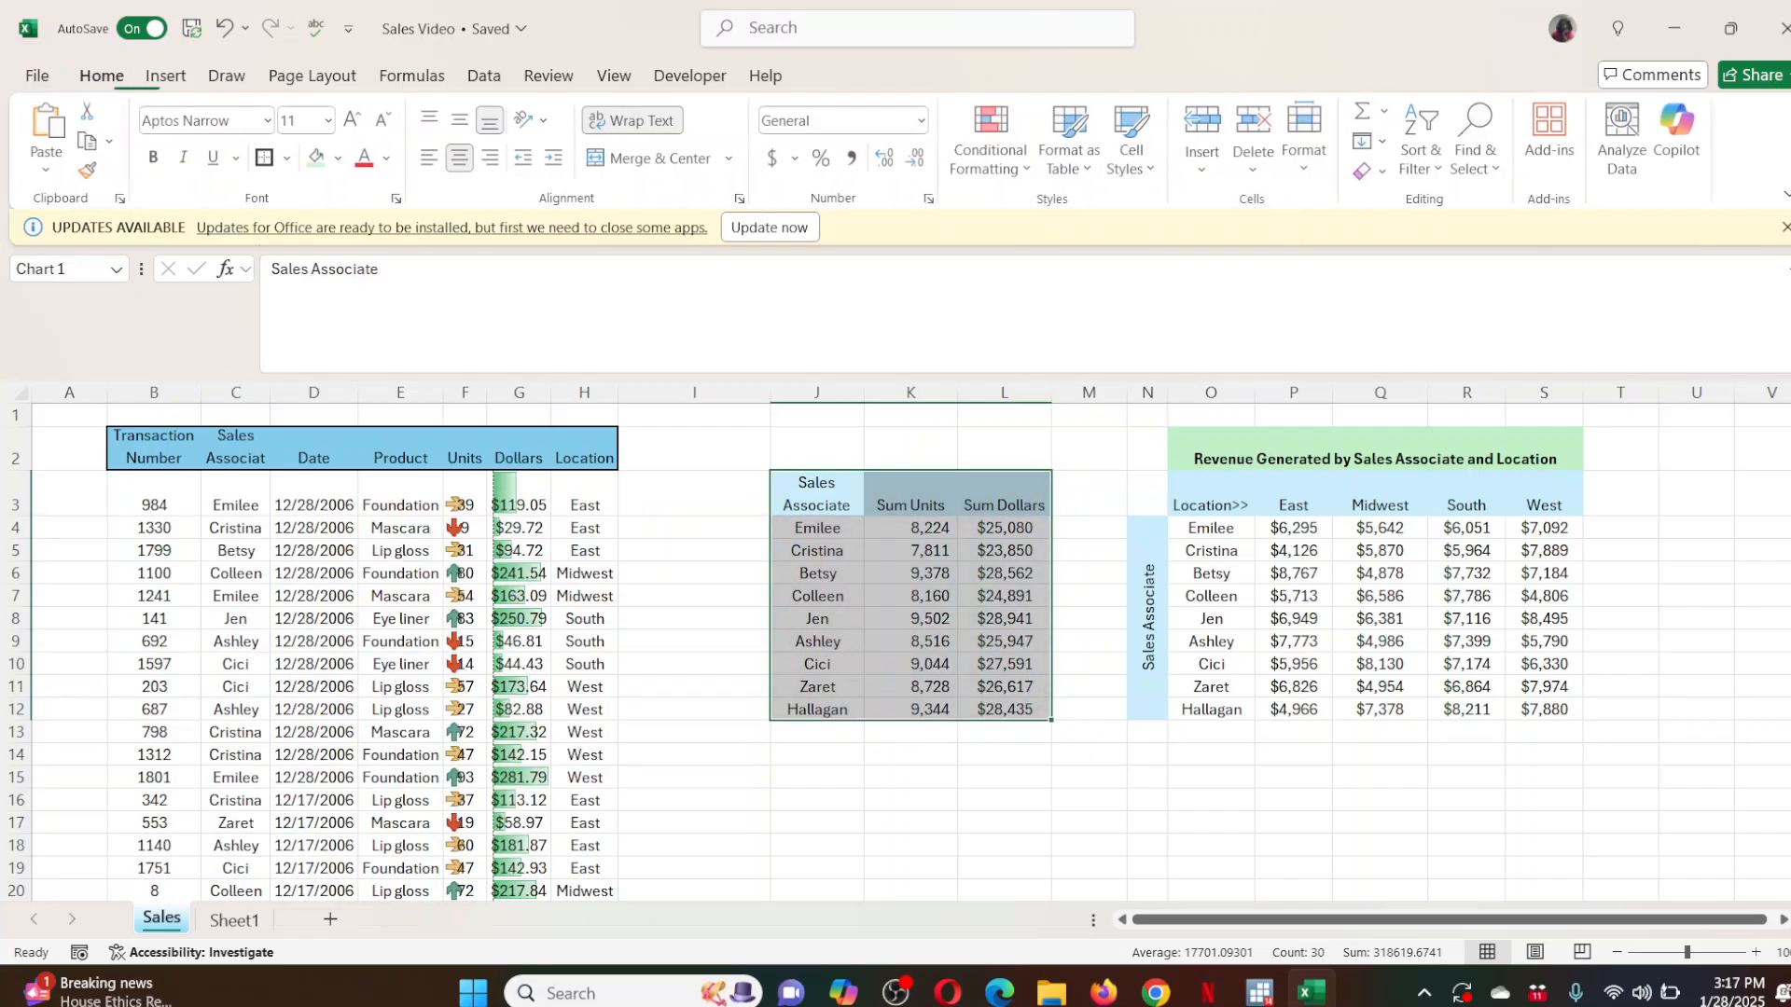
{"action": "left_click", "coordinate": [248, 925]}
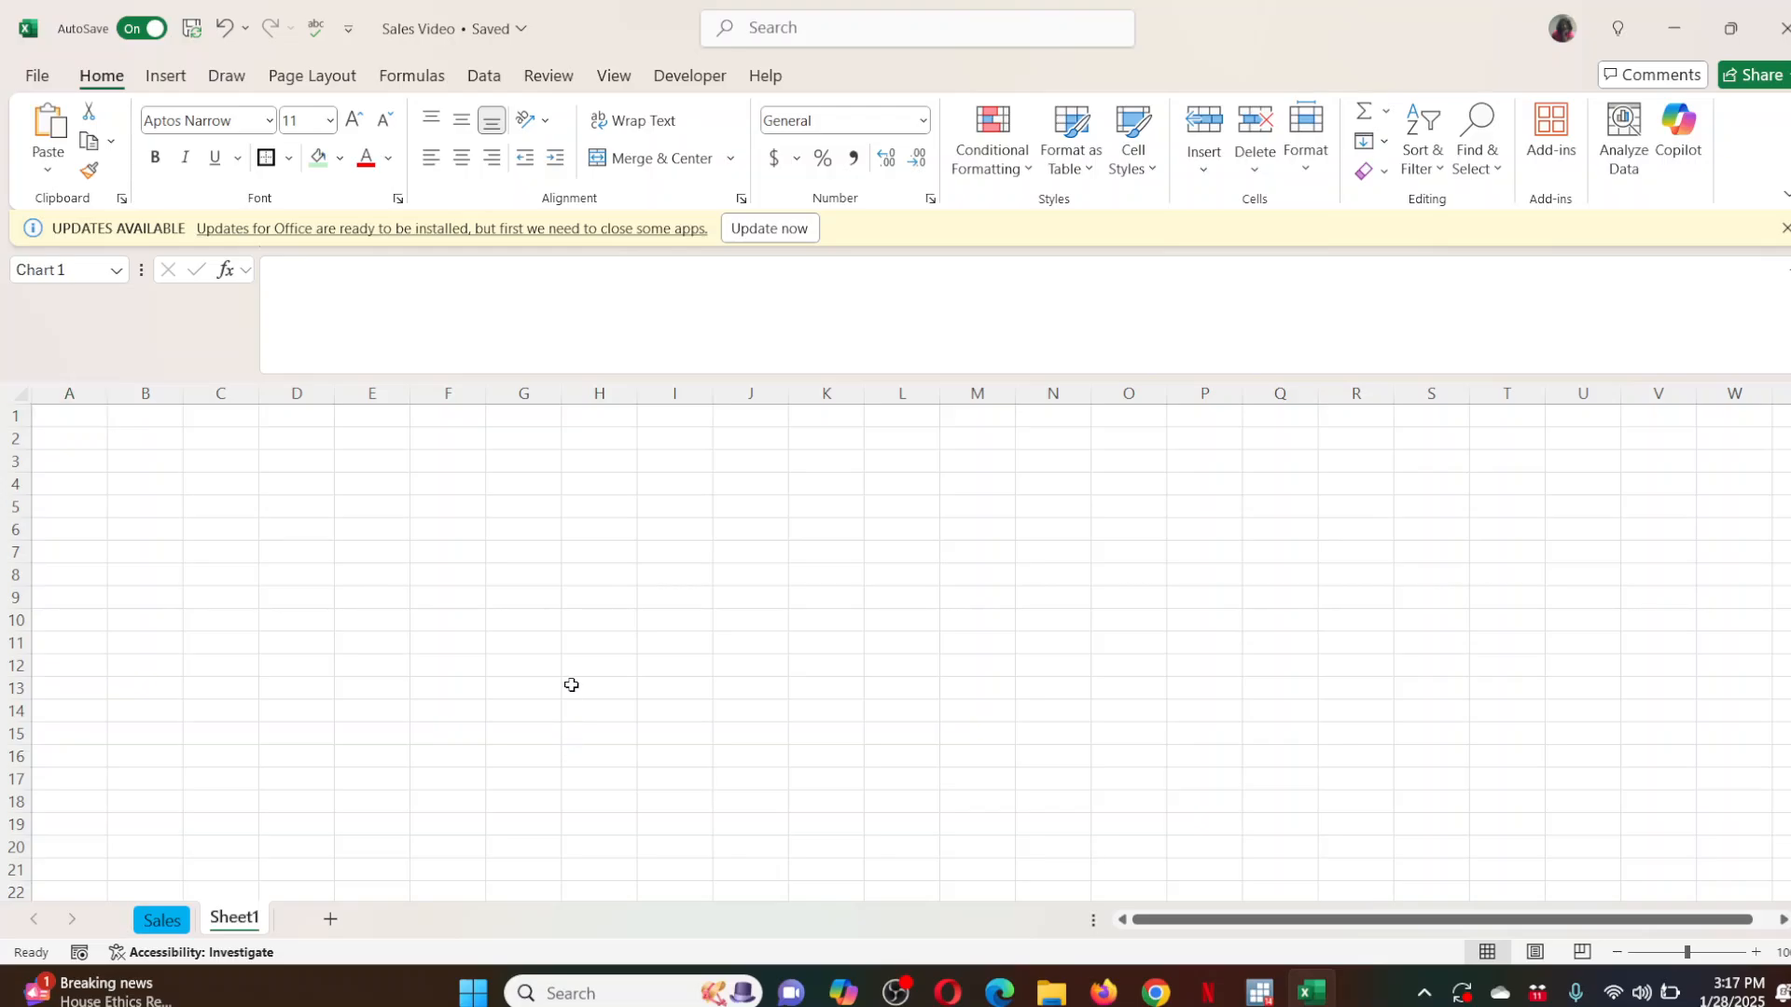
{"action": "key", "text": "ctrl+v"}
{"action": "left_click", "coordinate": [686, 642]}
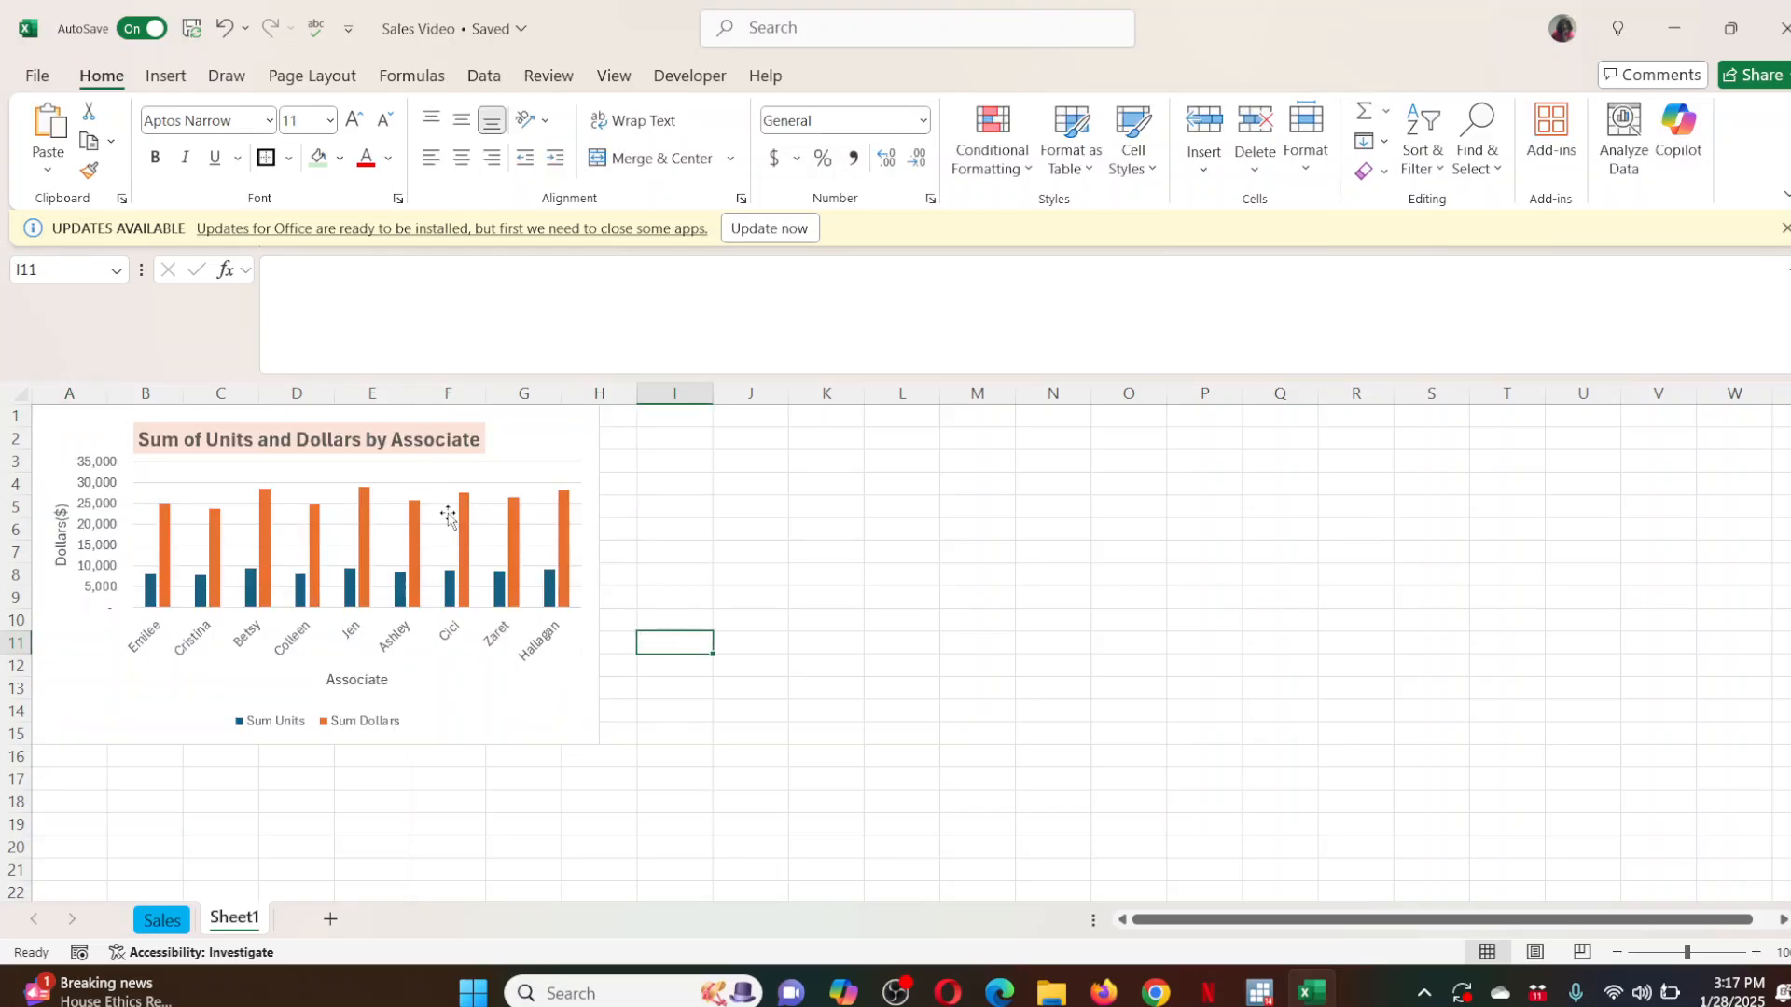
Chart Sales sheet ranges J3:J12 and L3:L12 as a clustered column with one series per associate, and place it over the transaction data.
{"action": "left_click", "coordinate": [164, 923]}
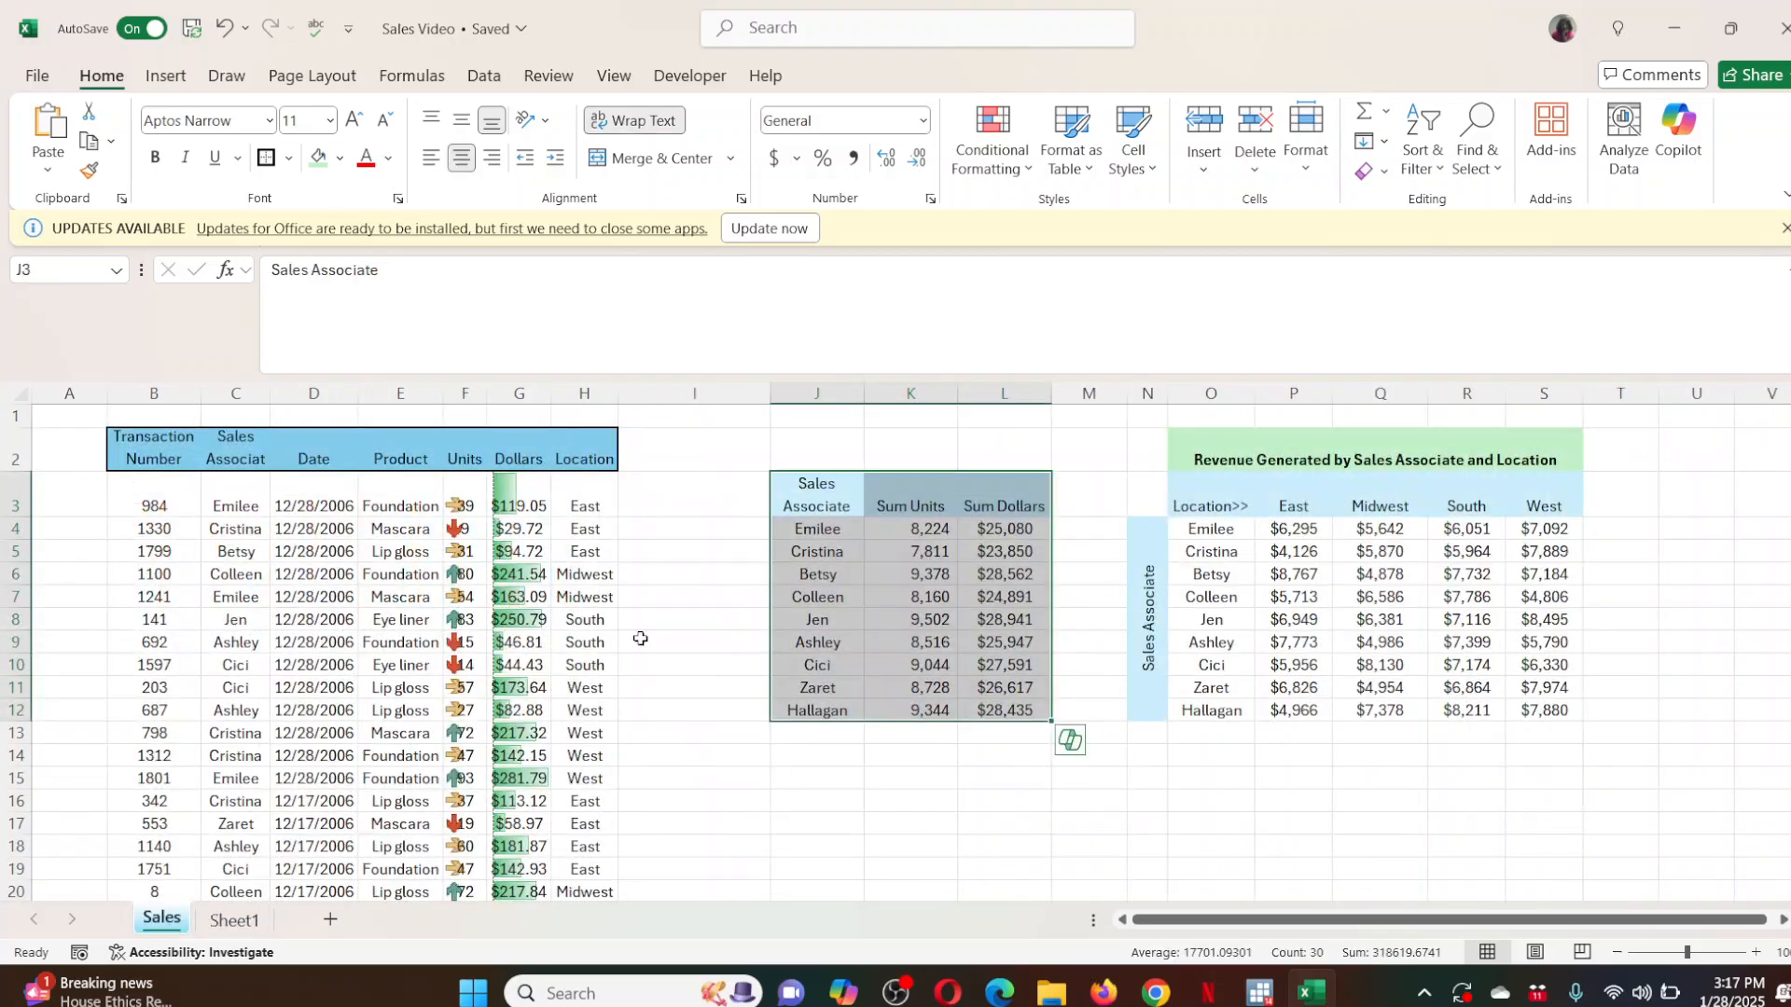
{"action": "left_click", "coordinate": [999, 844]}
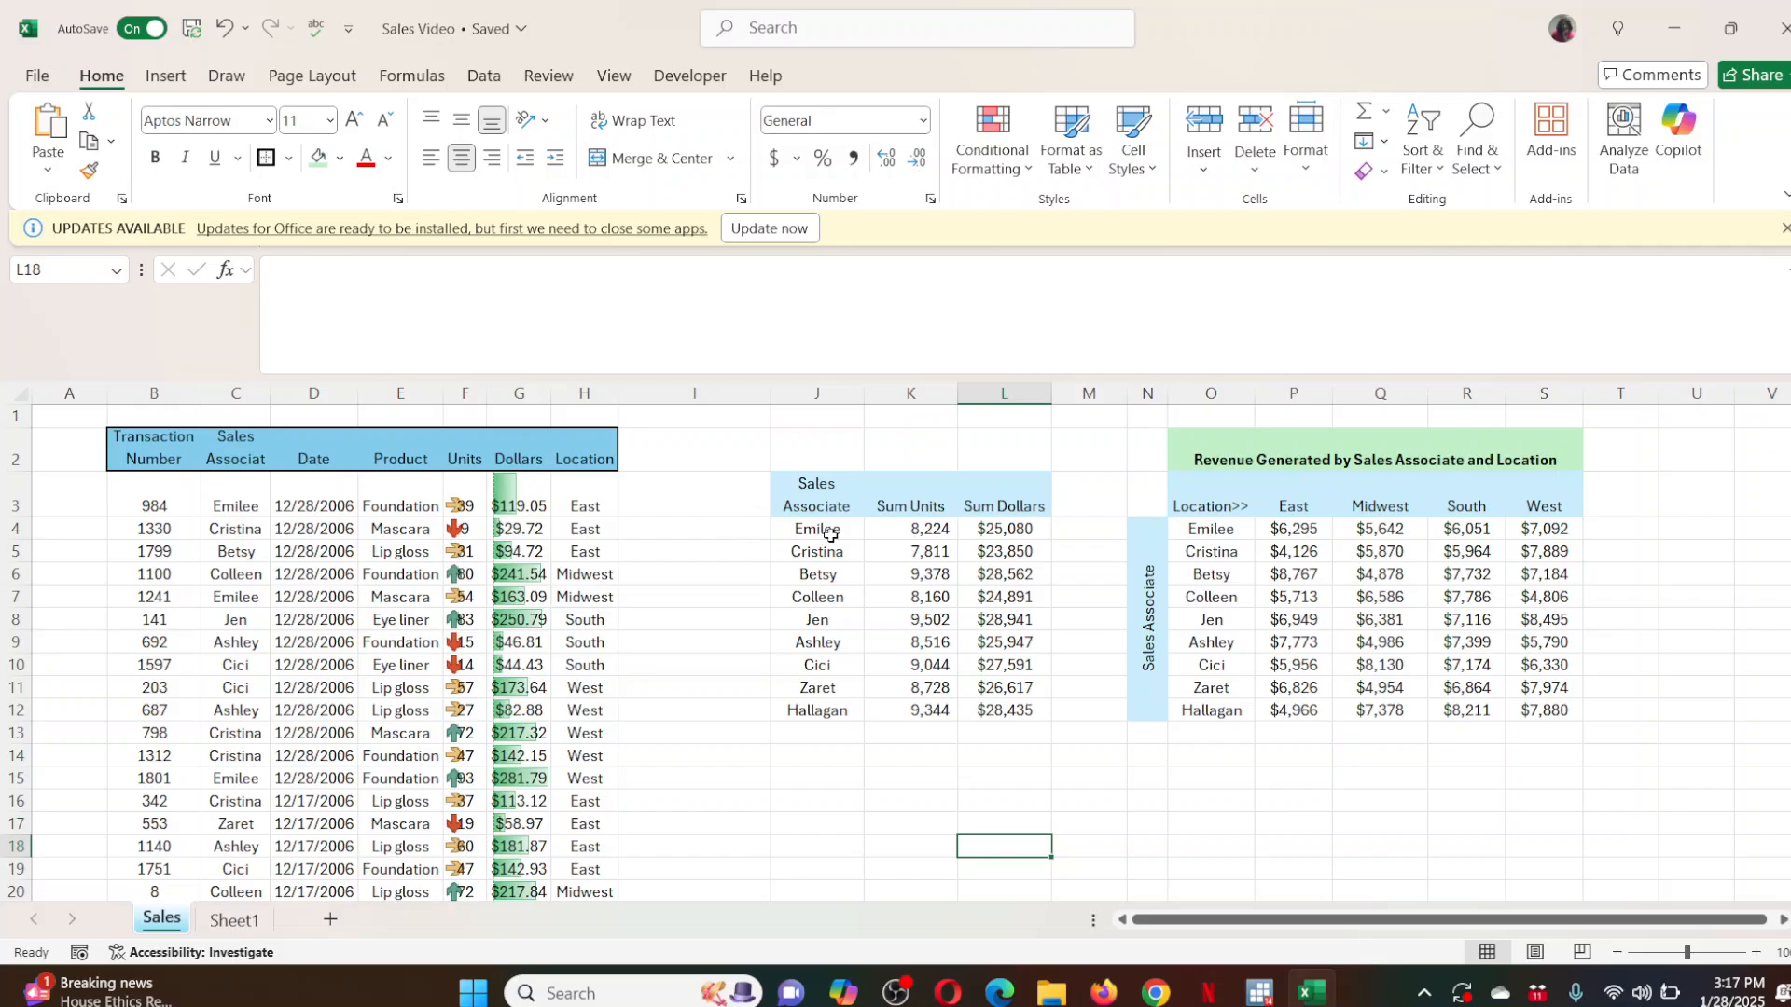
{"action": "left_click_drag", "start_coordinate": [967, 492], "coordinate": [1007, 711]}
{"action": "left_click_drag", "start_coordinate": [821, 492], "coordinate": [837, 710]}
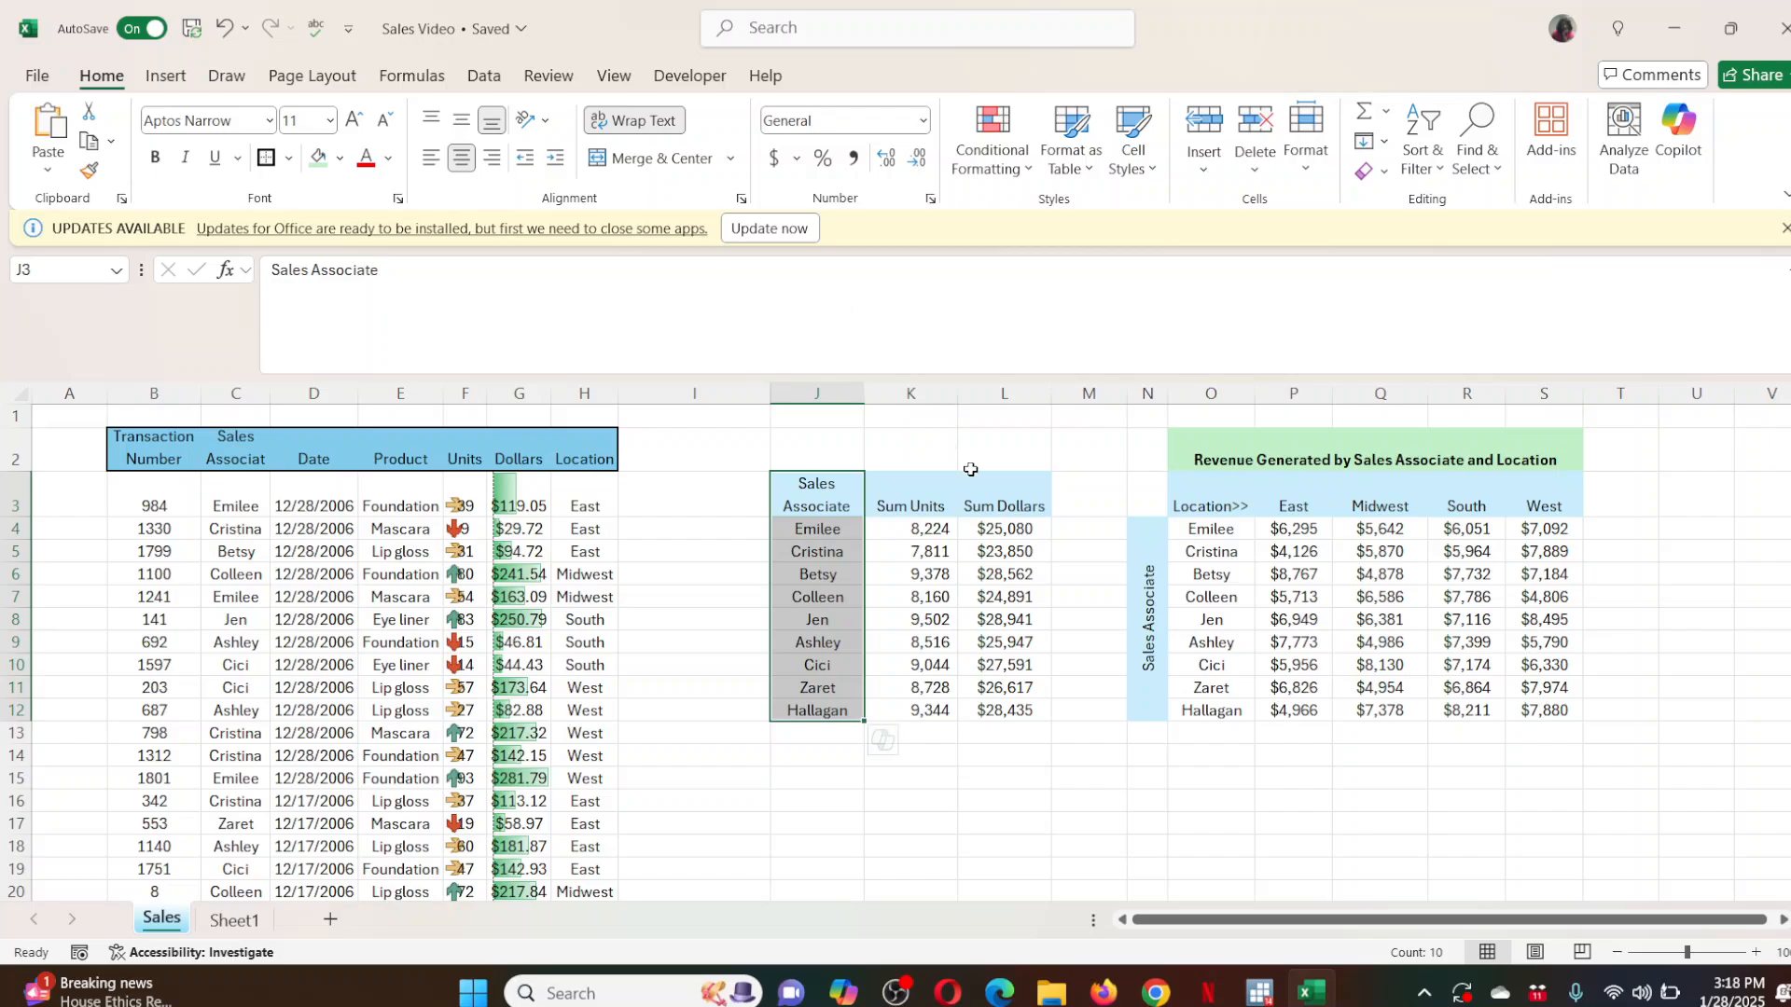
{"action": "left_click_drag", "start_coordinate": [1008, 485], "coordinate": [1022, 709]}
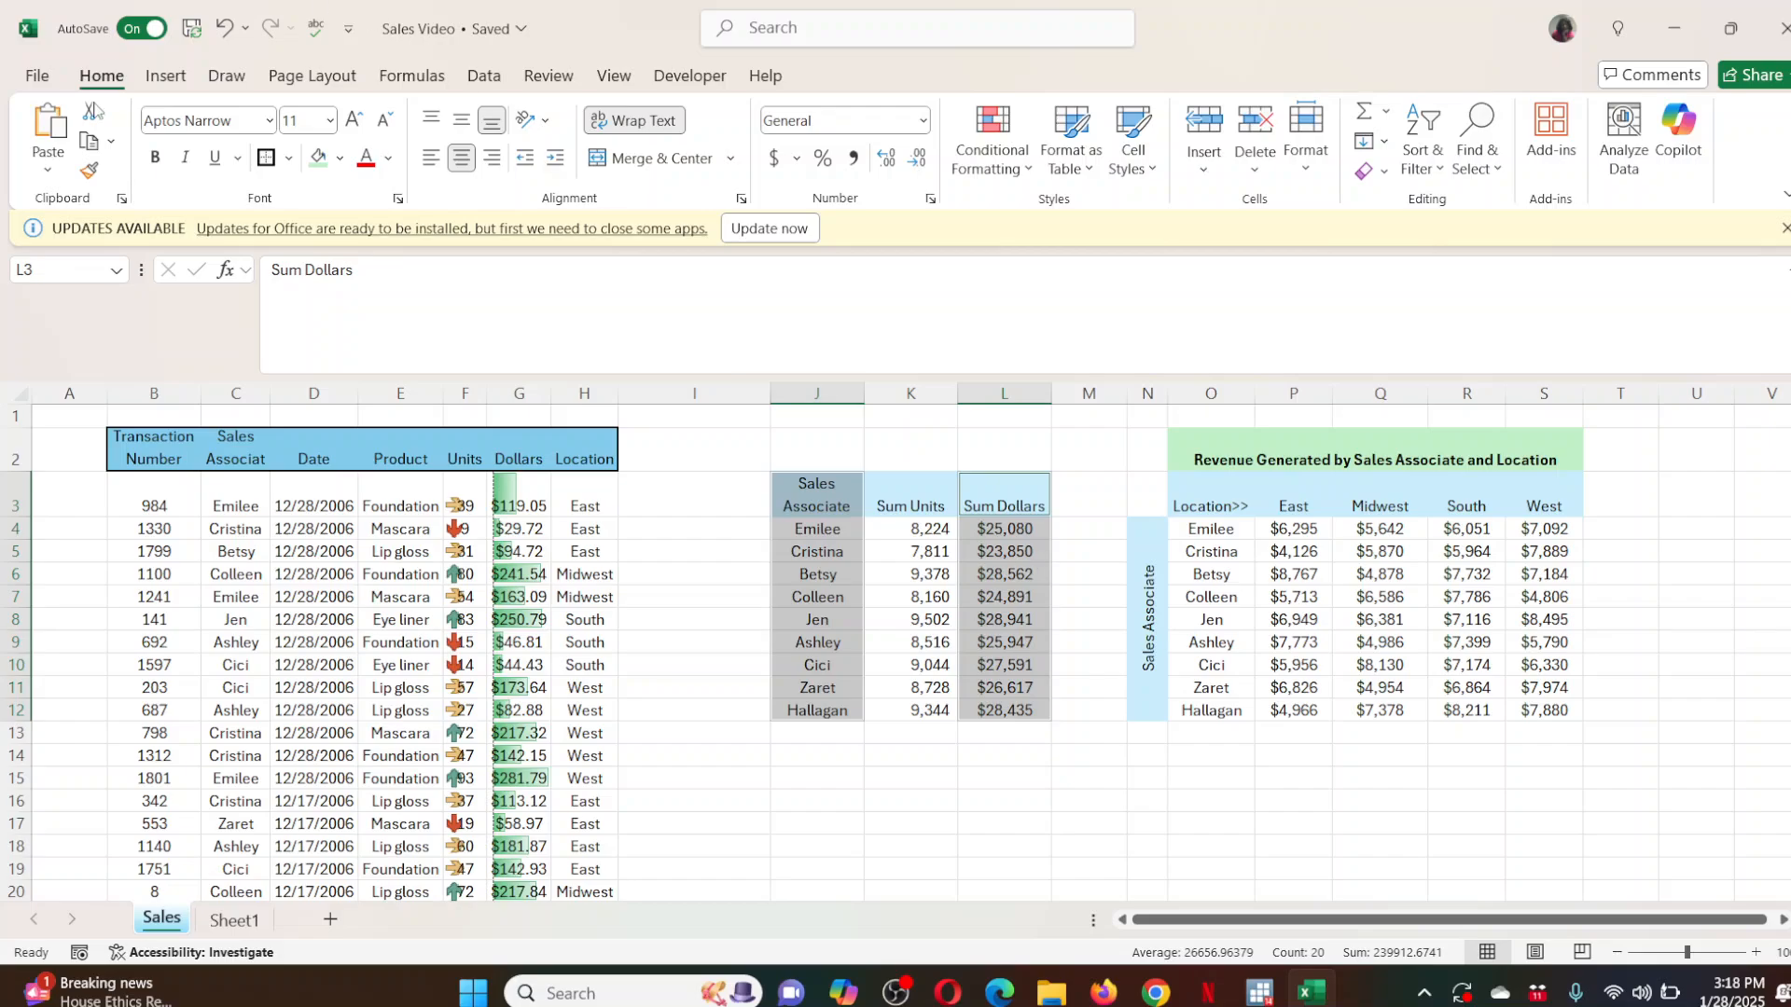
{"action": "left_click", "coordinate": [166, 75]}
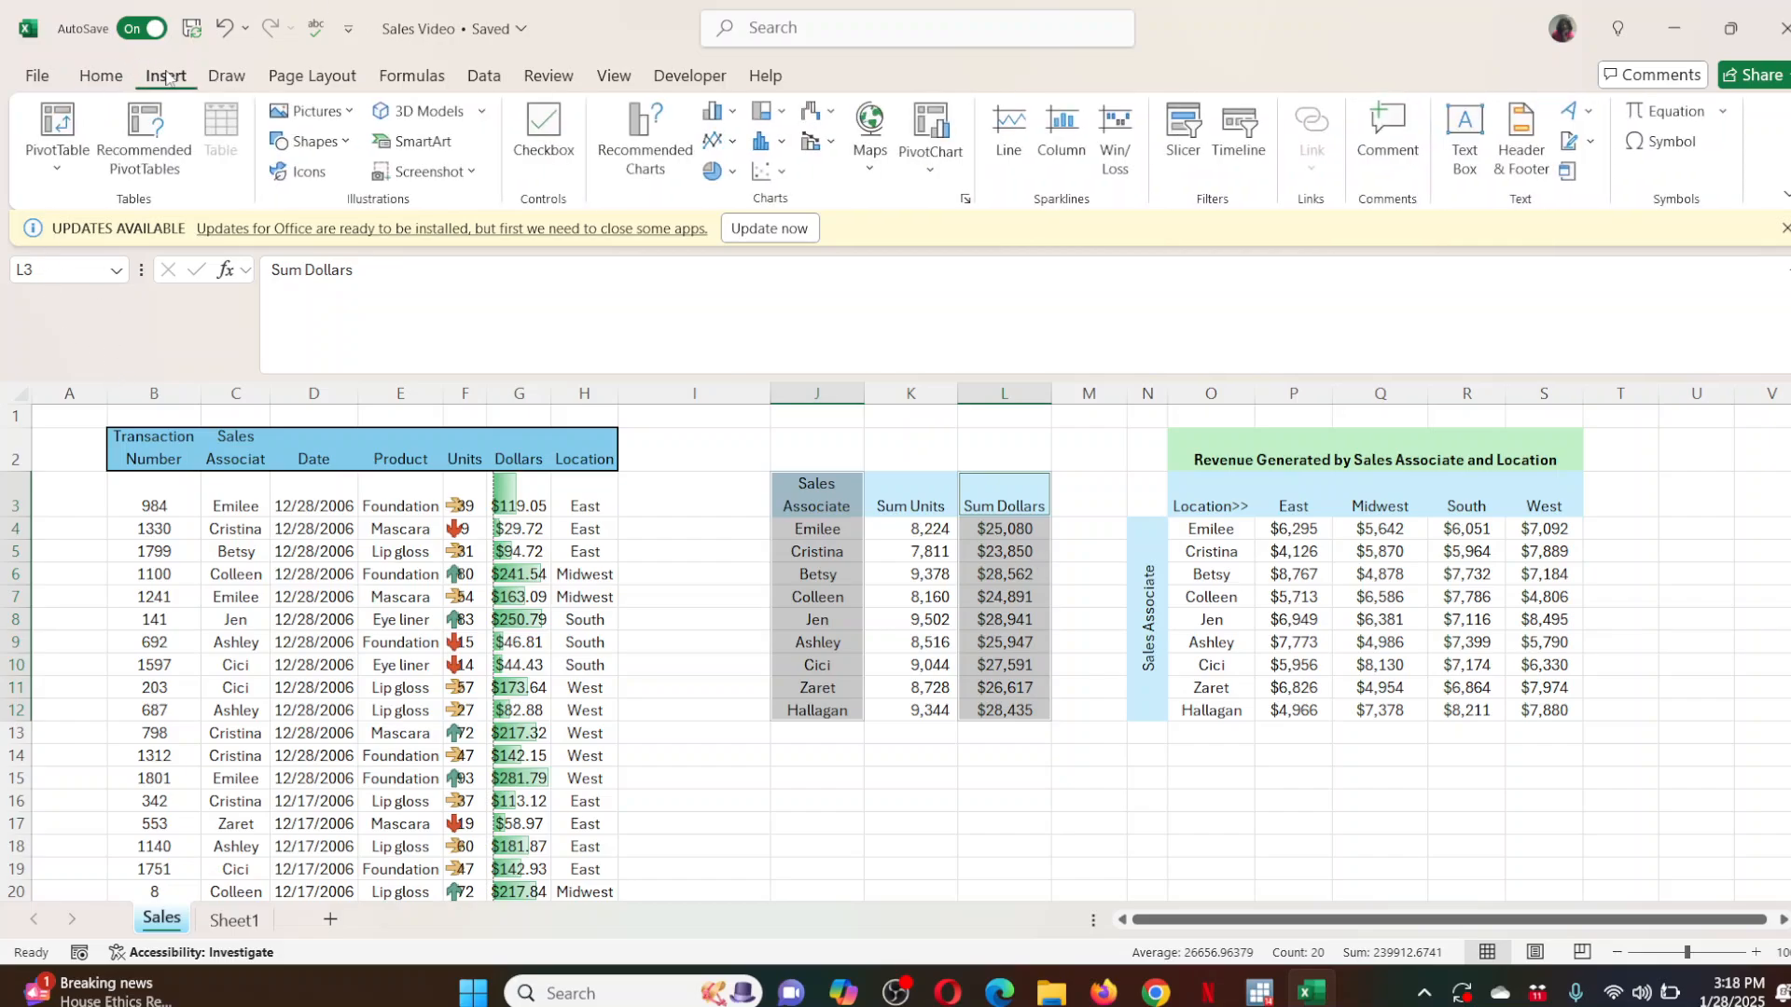
{"action": "left_click", "coordinate": [647, 130]}
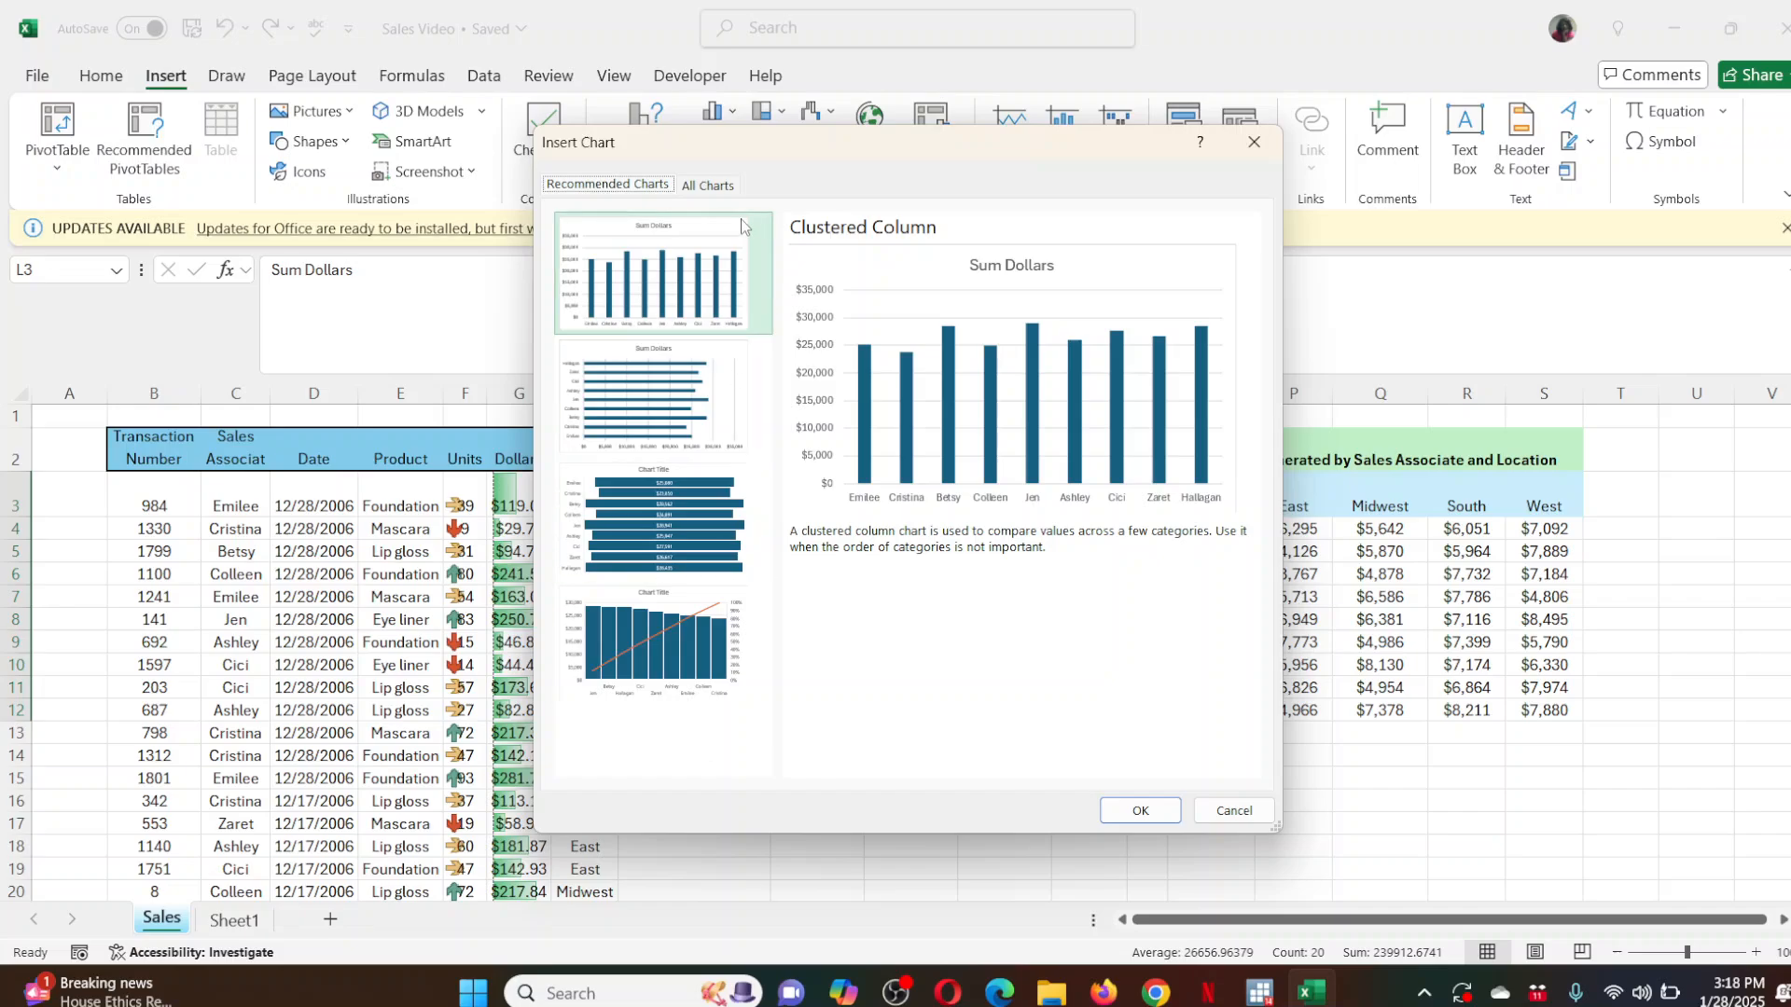
{"action": "left_click", "coordinate": [706, 184]}
{"action": "mouse_move", "coordinate": [955, 434]}
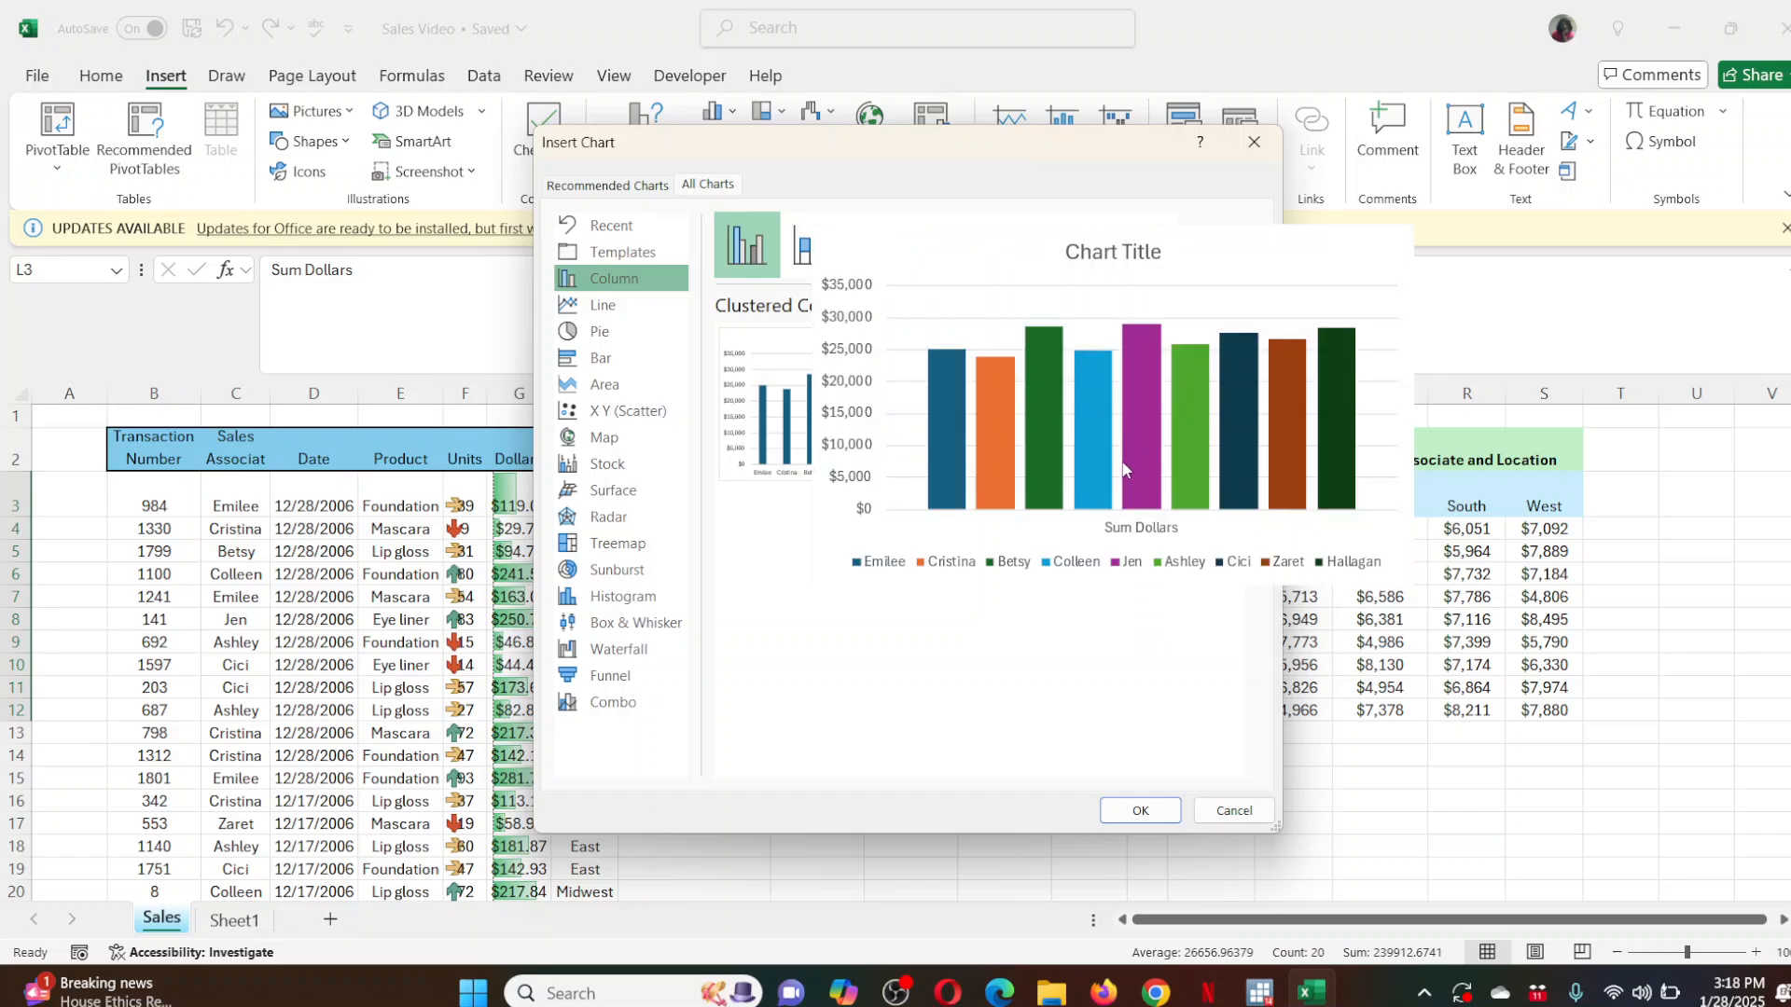
{"action": "left_click", "coordinate": [611, 305]}
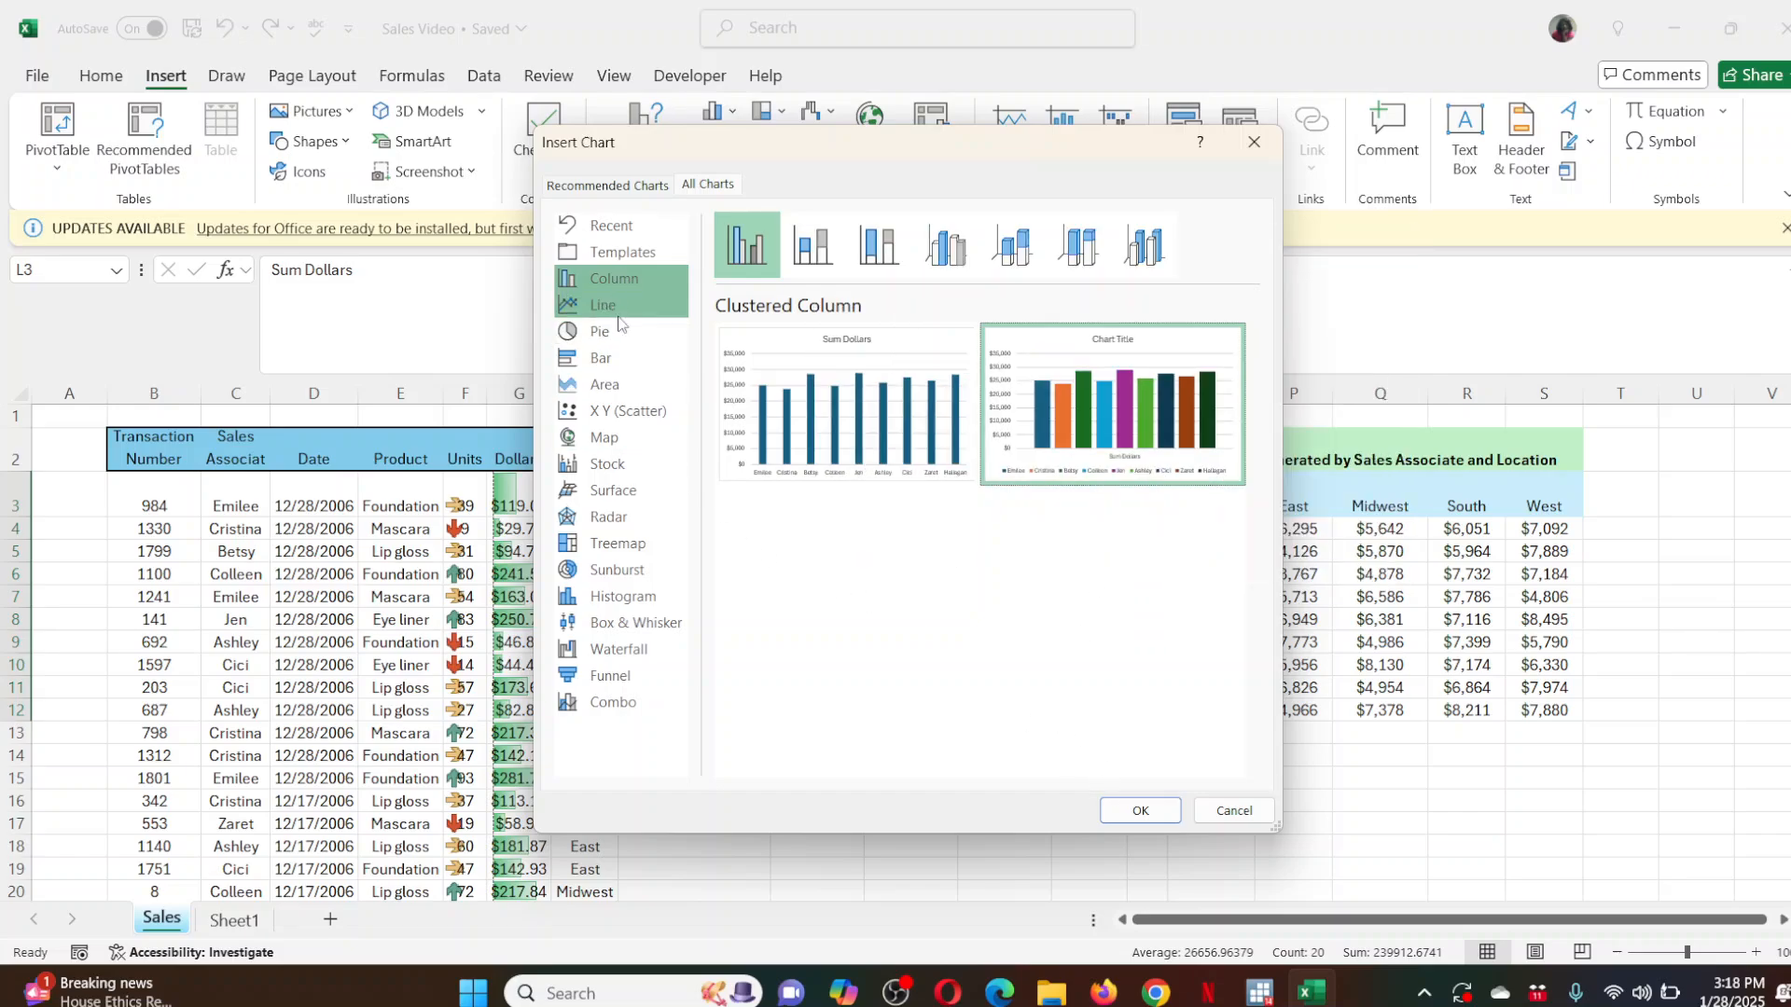
{"action": "left_click", "coordinate": [620, 331]}
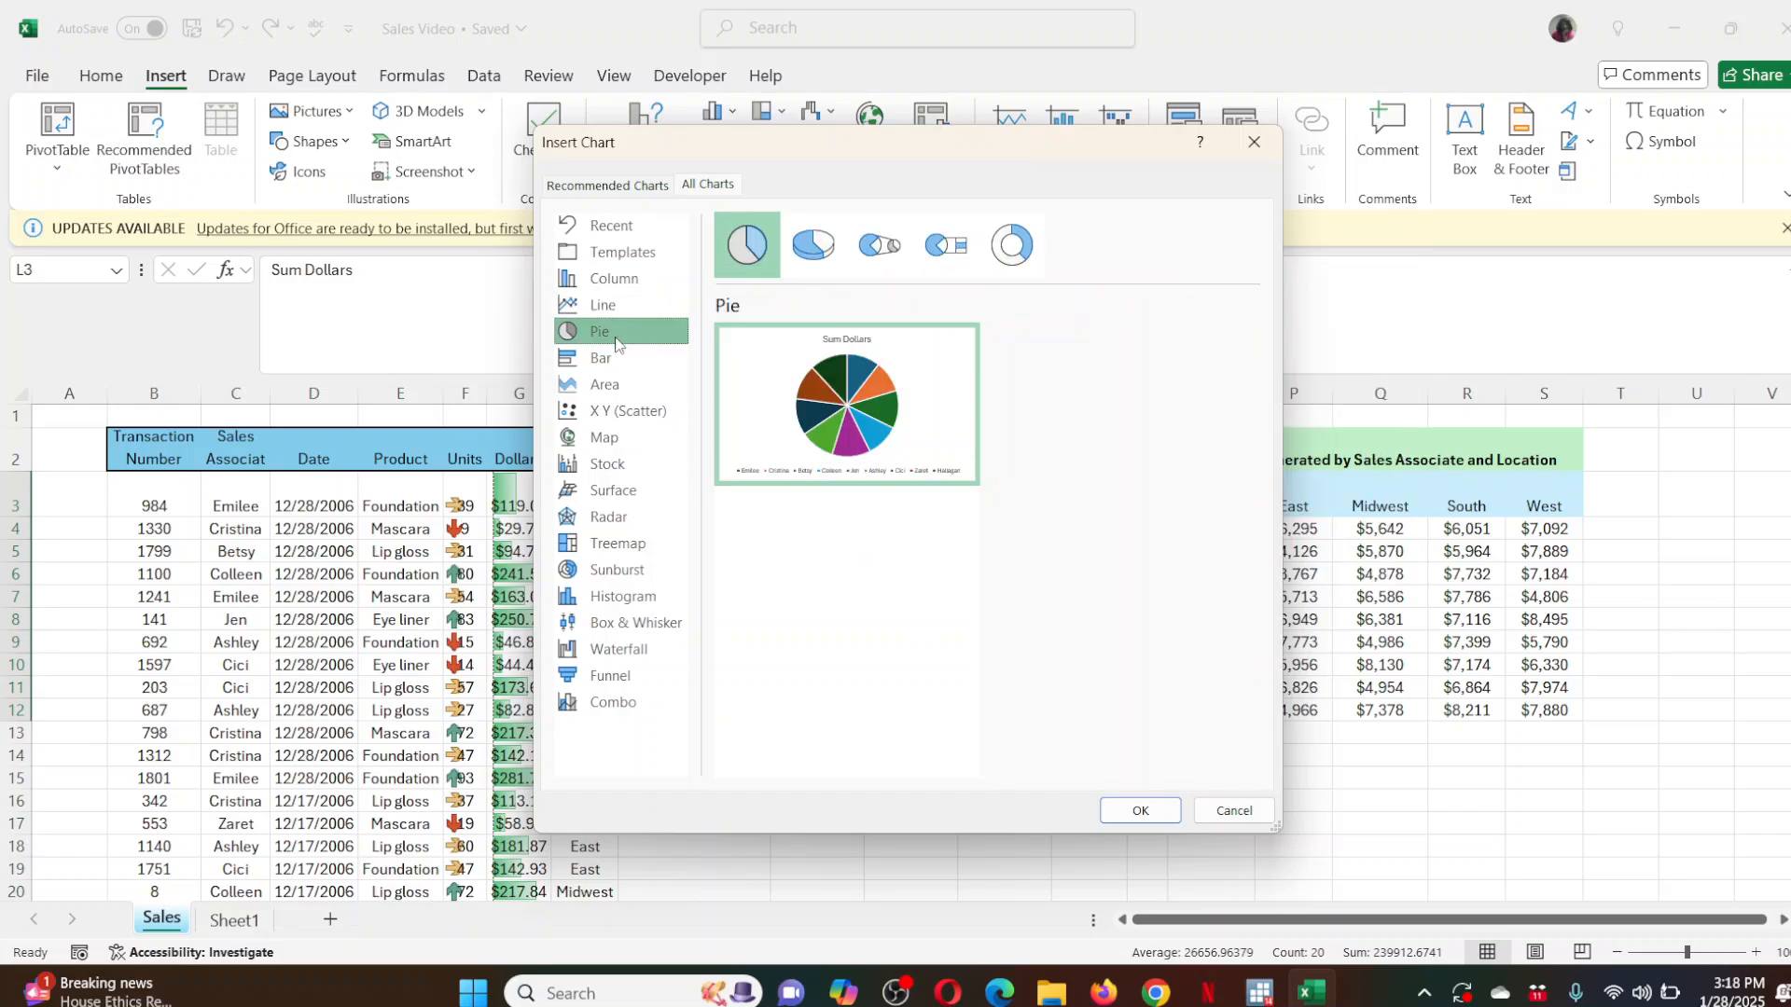
{"action": "left_click", "coordinate": [632, 285]}
{"action": "left_click", "coordinate": [1157, 446]}
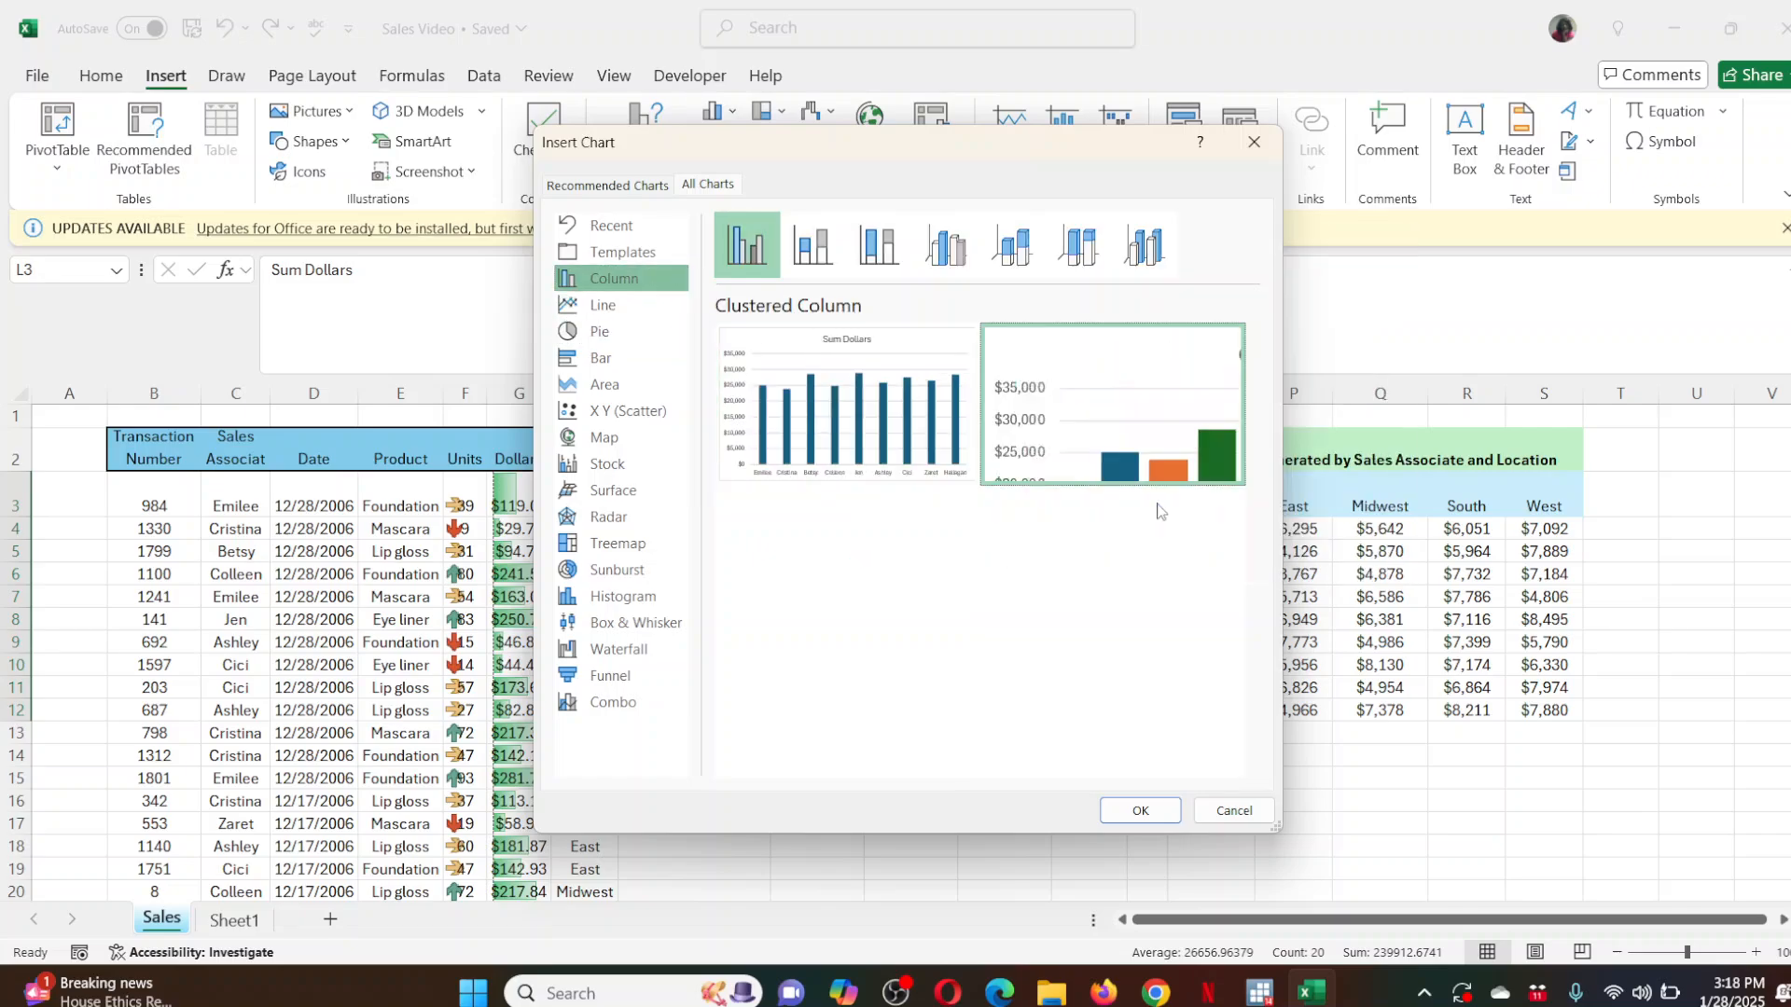
{"action": "left_click", "coordinate": [1140, 810]}
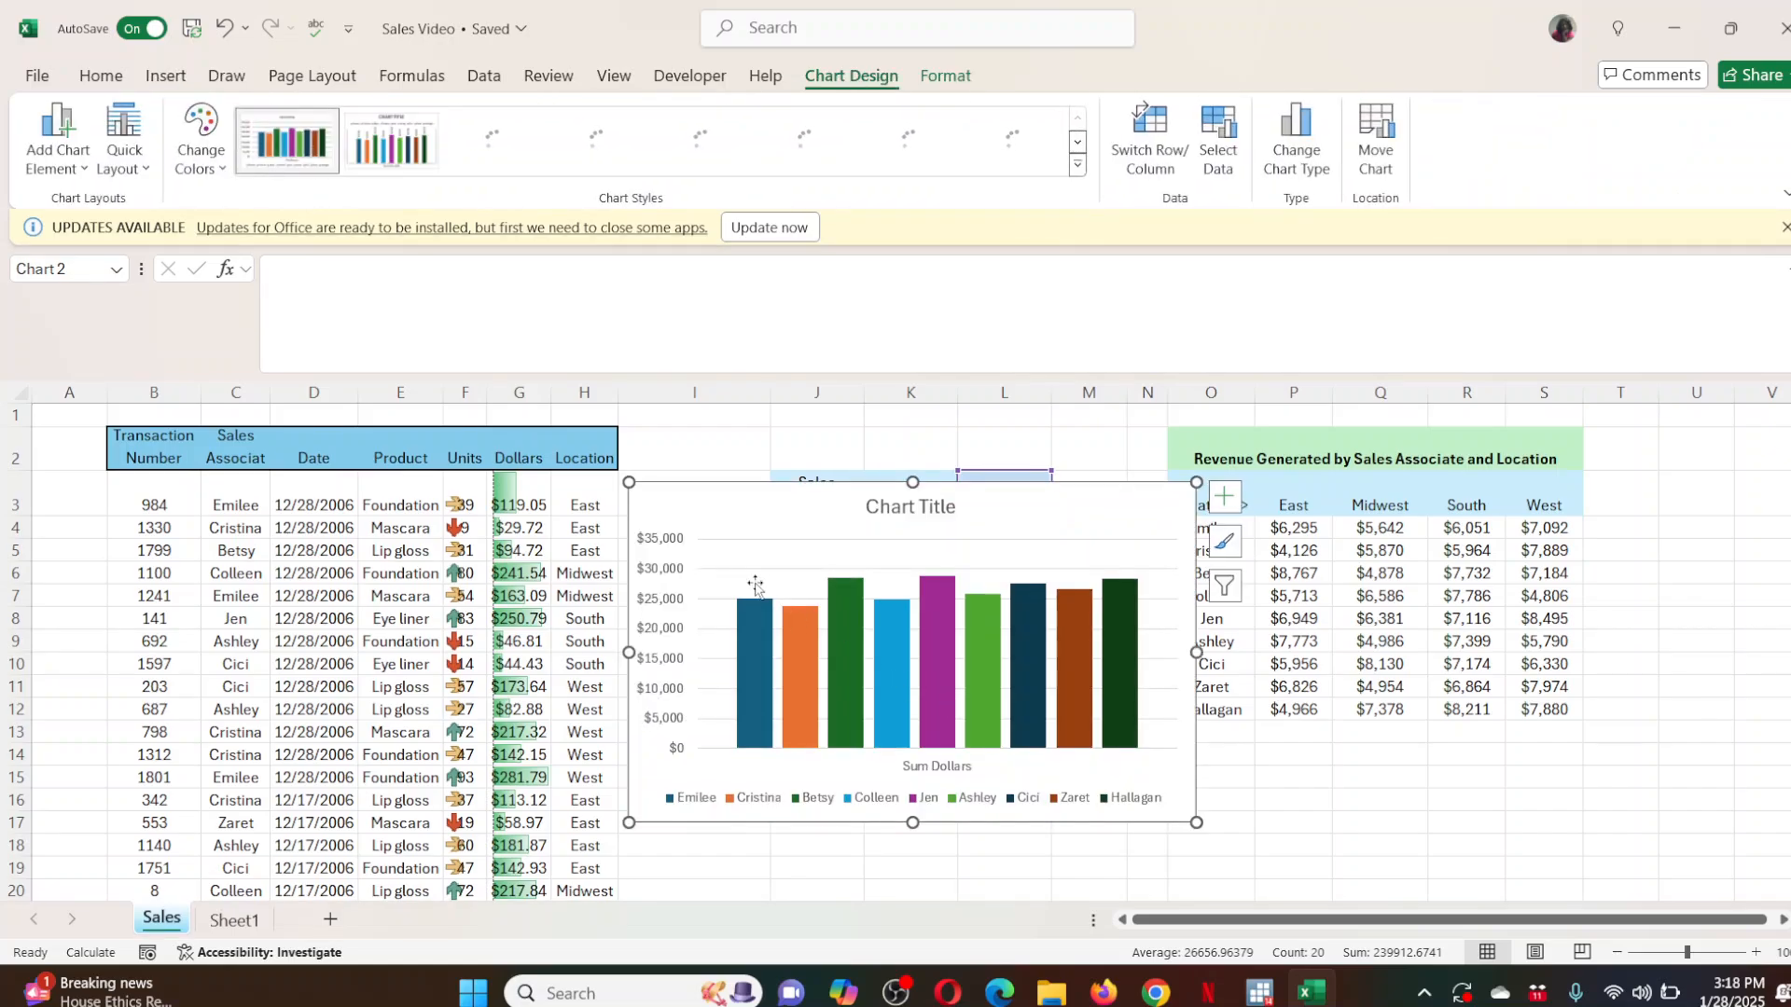
{"action": "left_click_drag", "start_coordinate": [819, 524], "coordinate": [471, 504]}
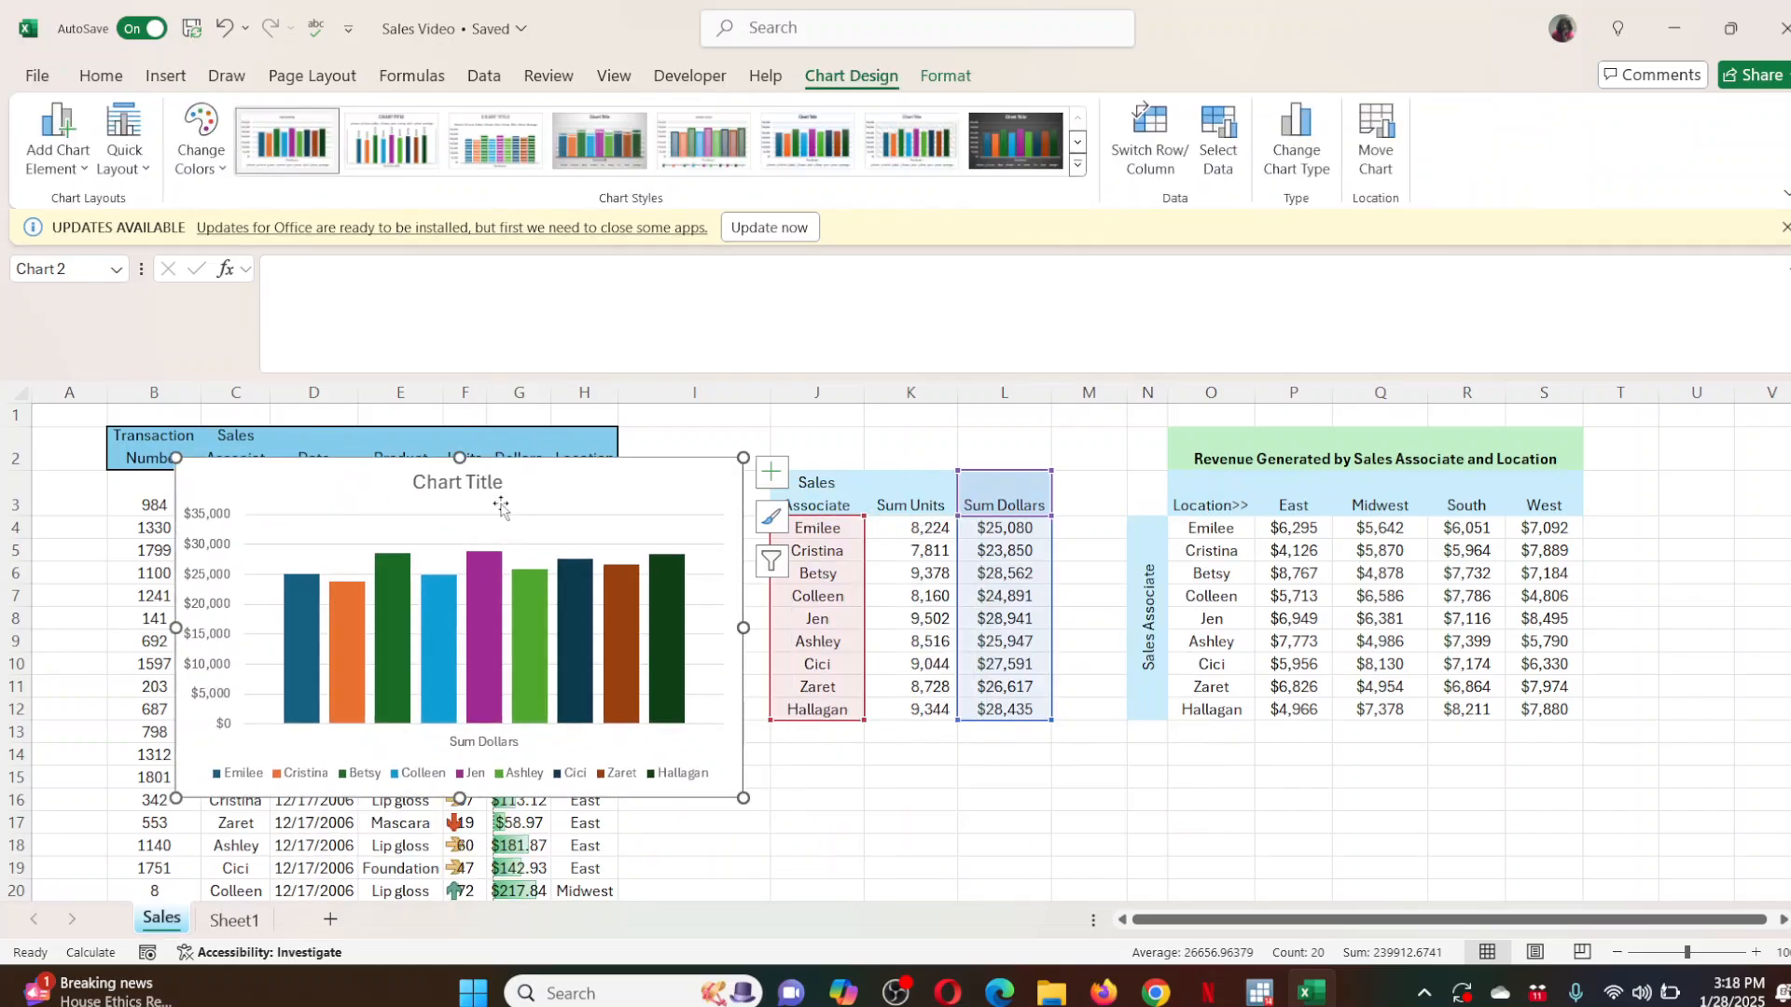
Set the dollars chart's title to "Revenue by Associate" and make it bold.
{"action": "left_click", "coordinate": [470, 485]}
{"action": "type", "text": "Revenue by Associate"}
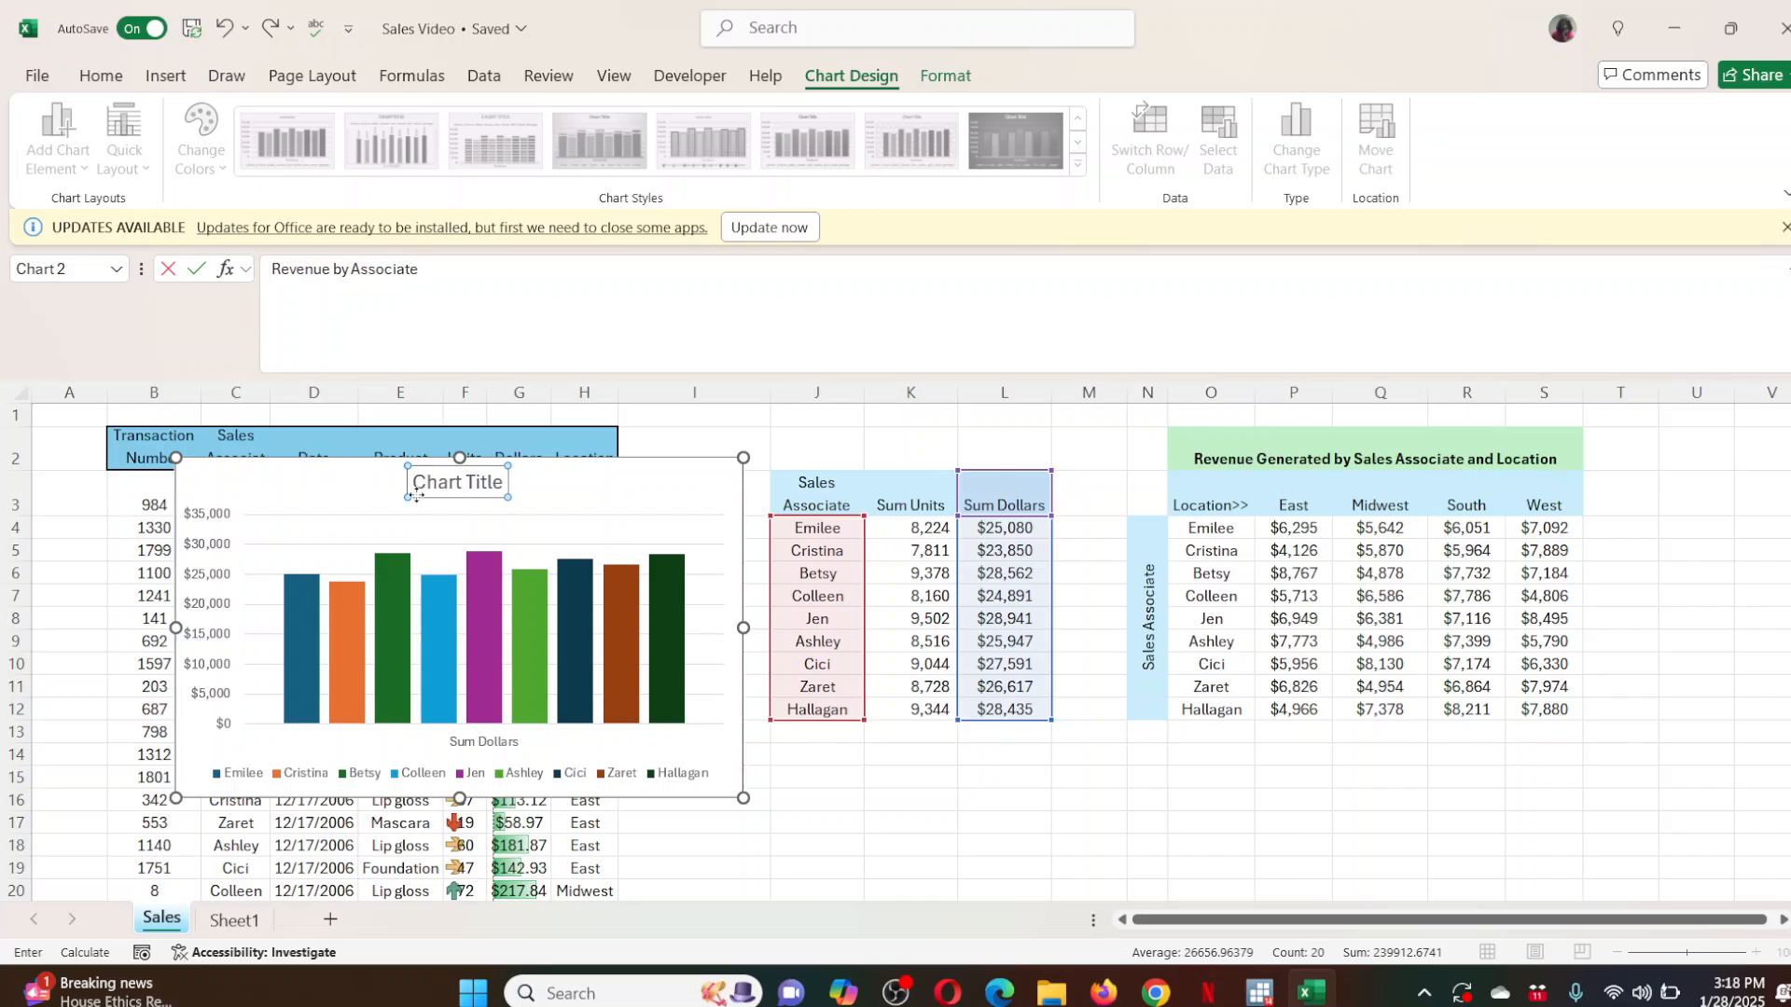
{"action": "key", "text": "Return"}
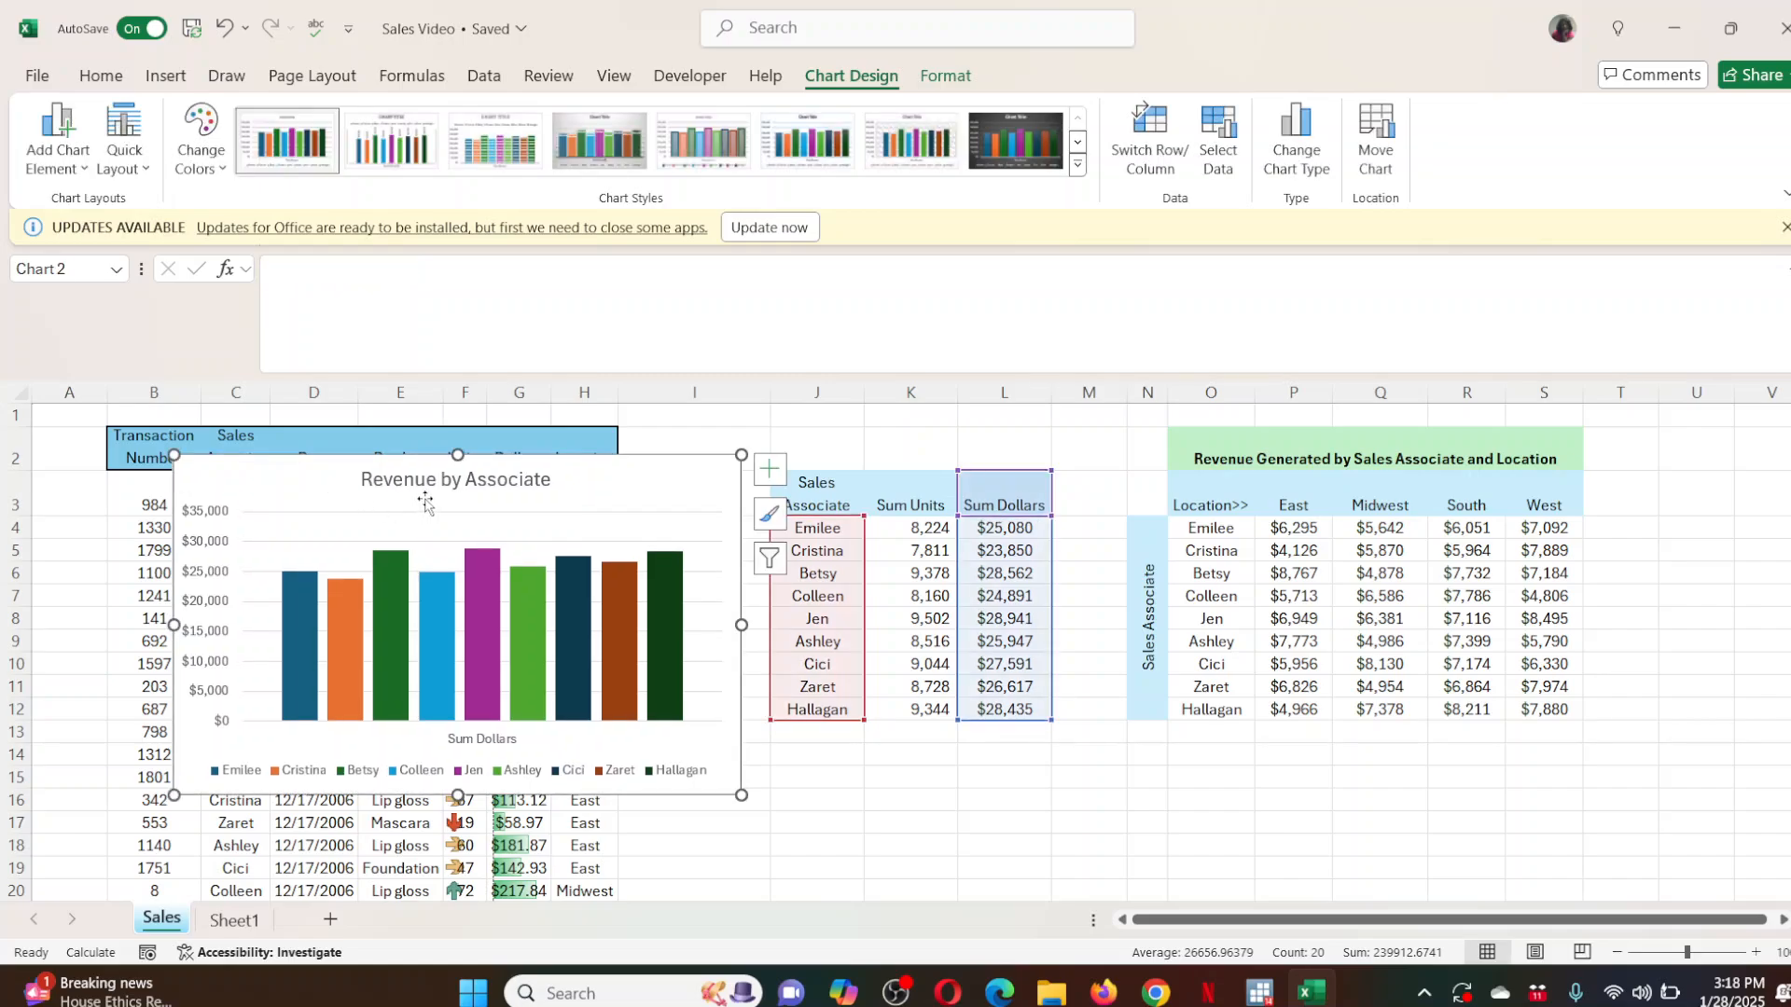
{"action": "left_click", "coordinate": [425, 487]}
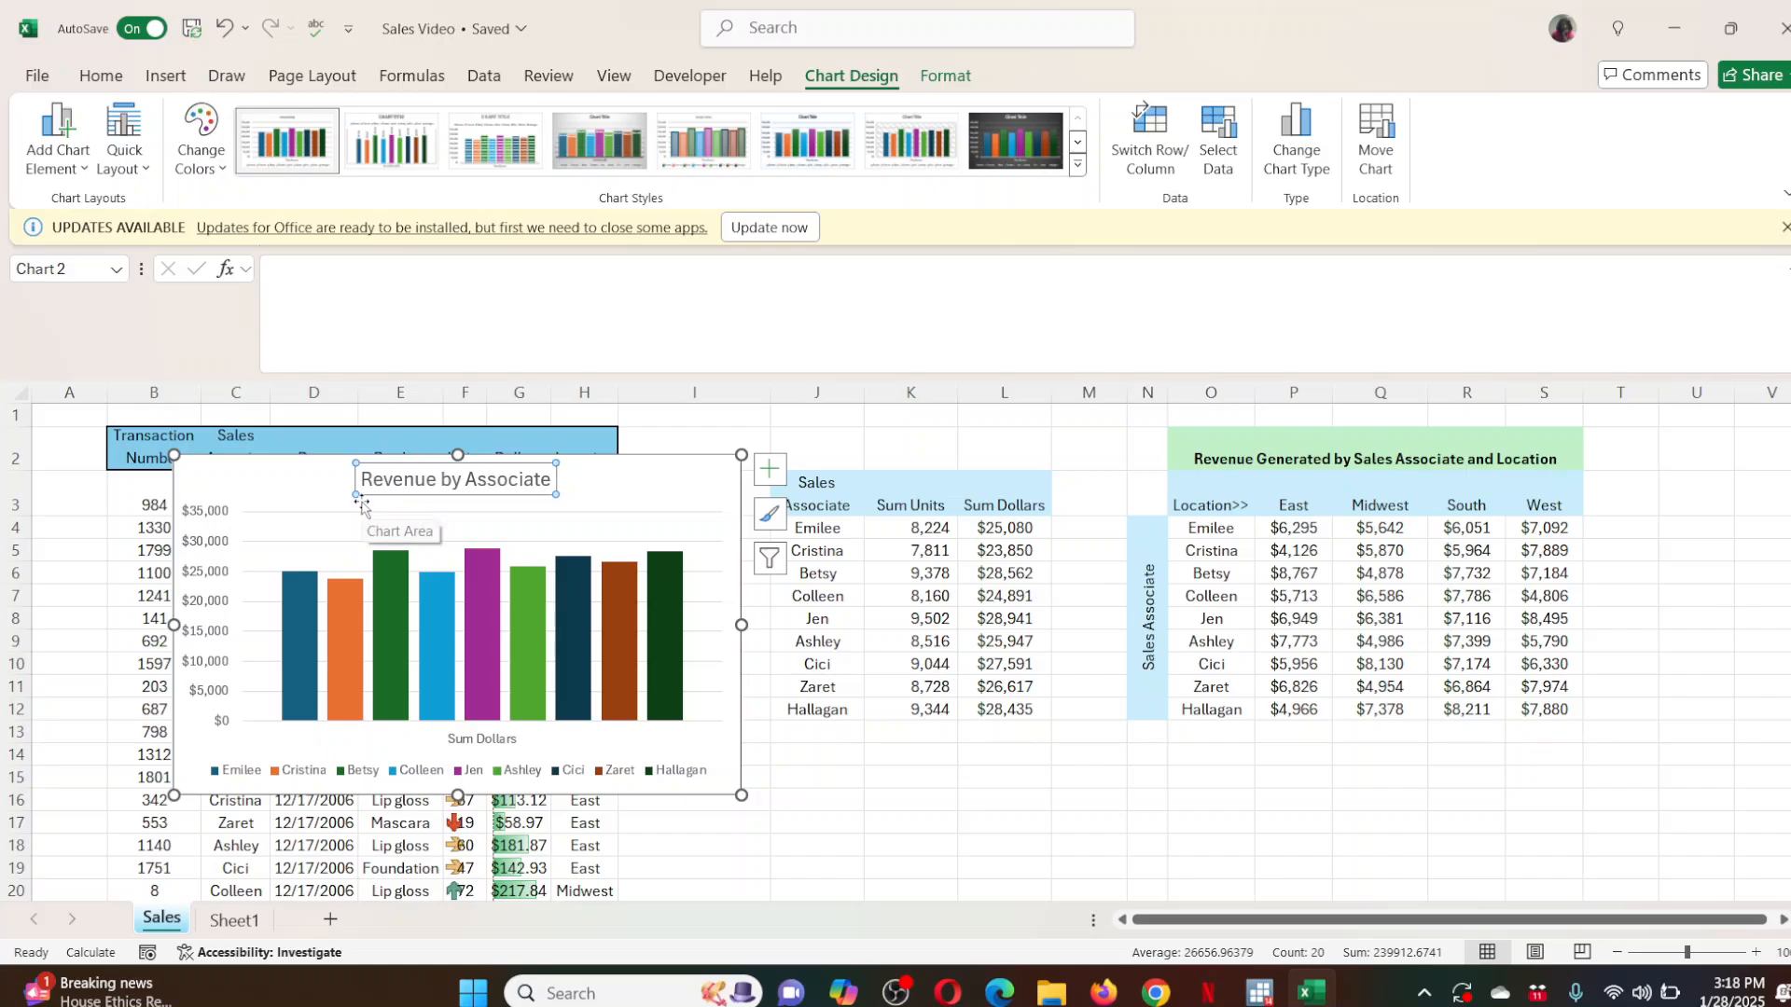
{"action": "left_click", "coordinate": [100, 75]}
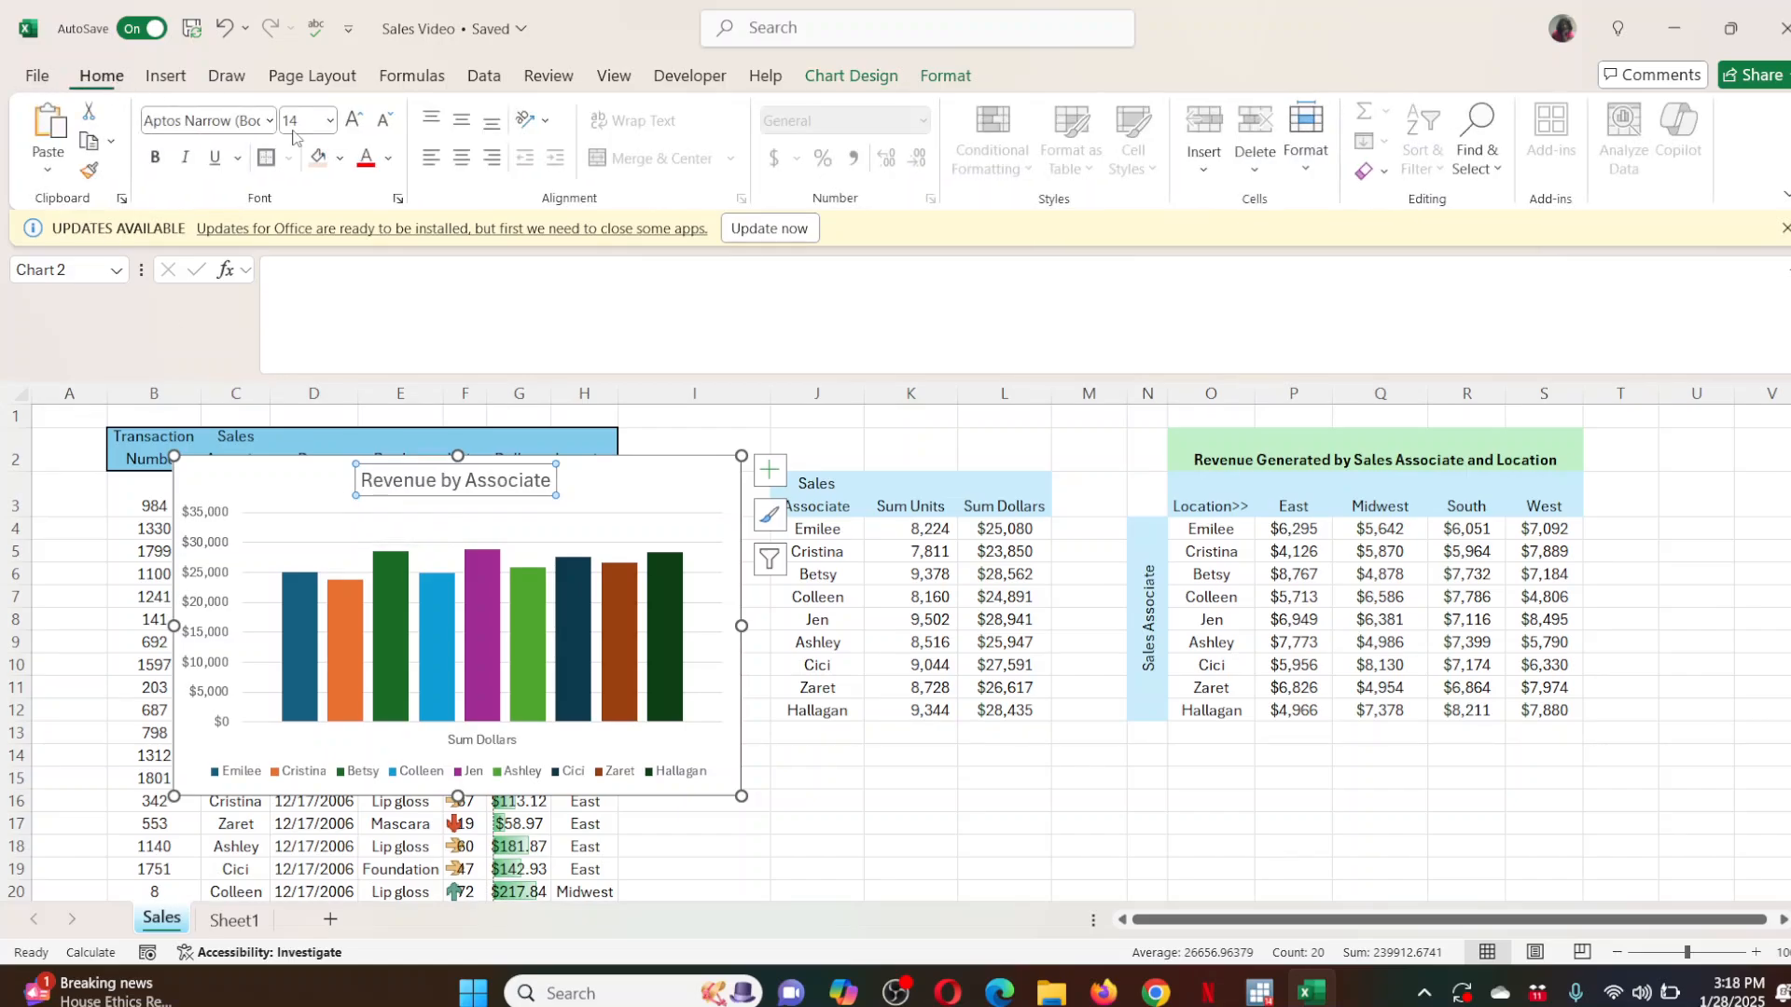
{"action": "left_click", "coordinate": [154, 158]}
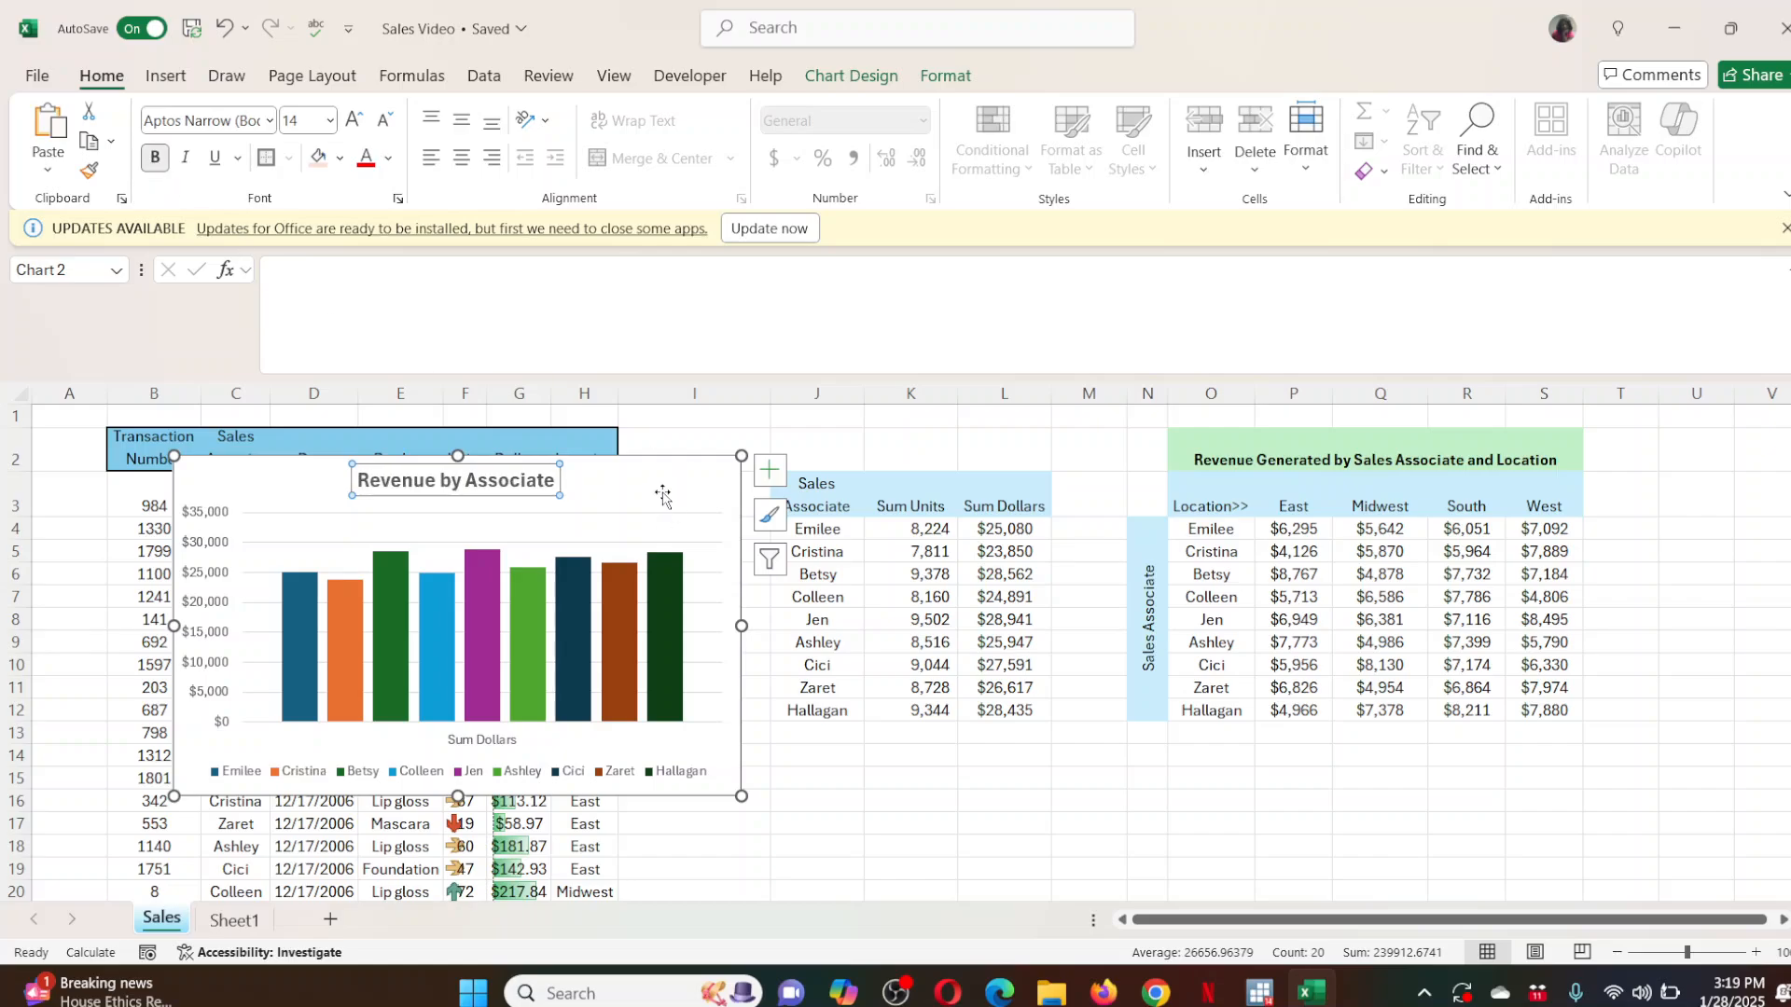
{"action": "left_click", "coordinate": [662, 496]}
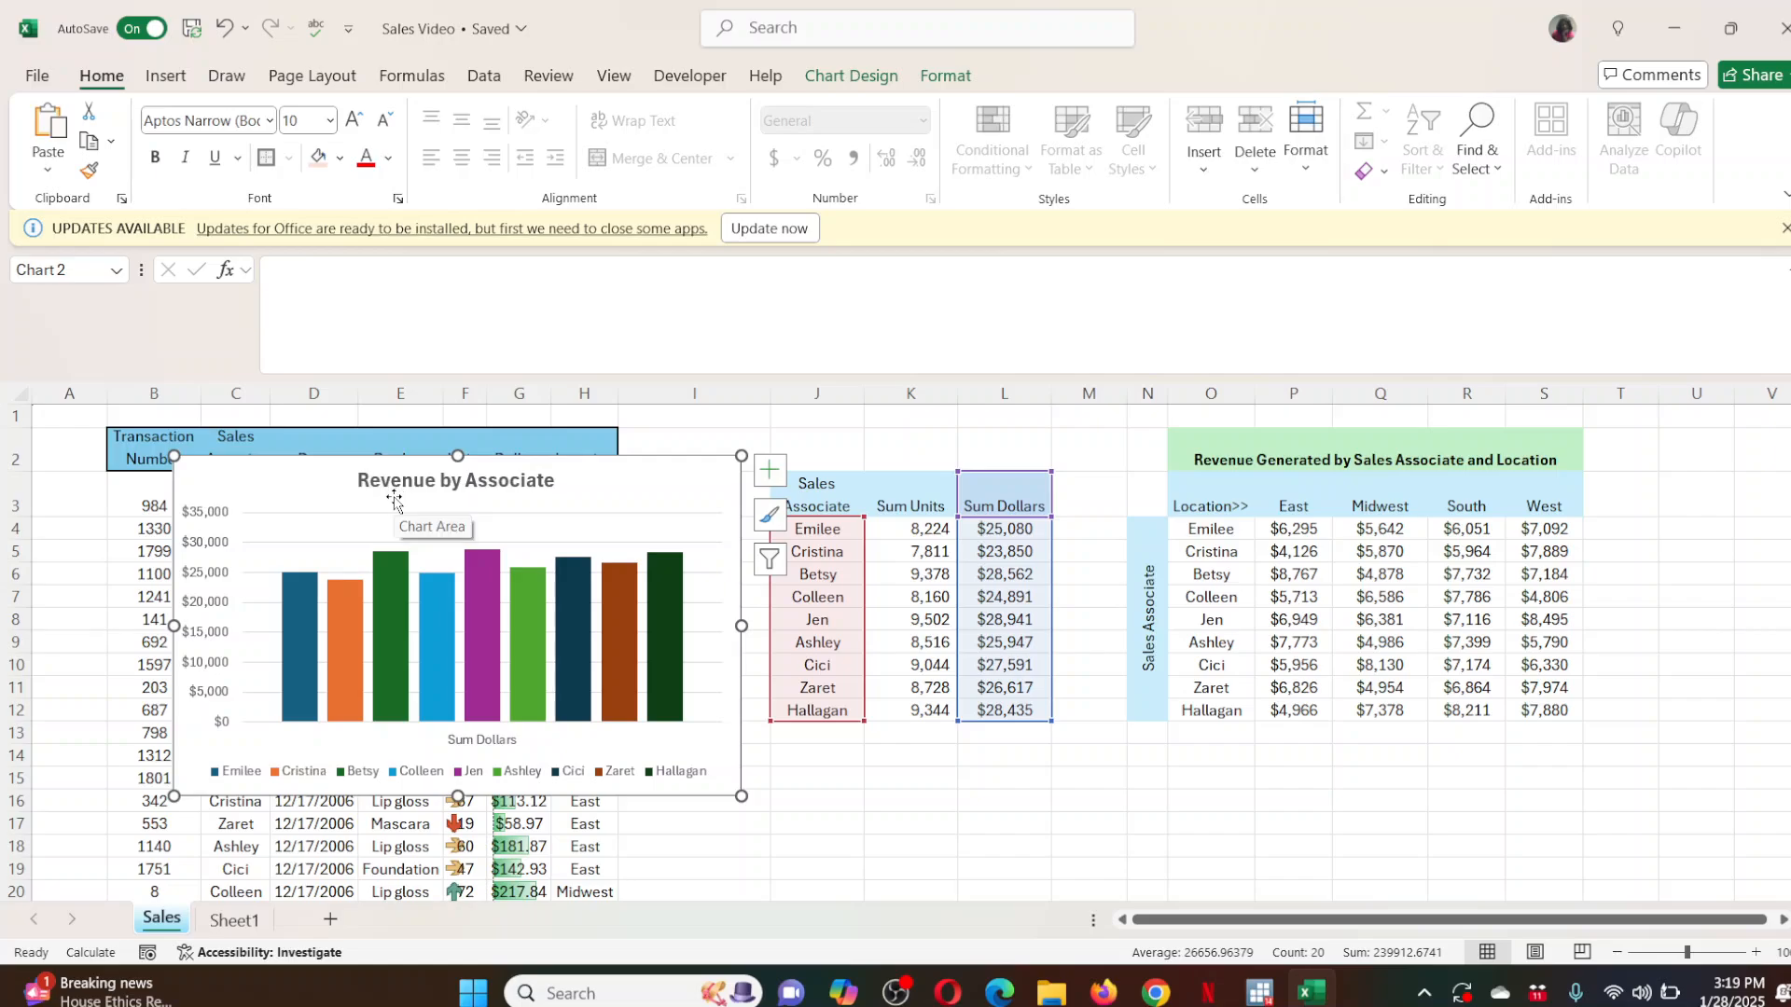
Add primary horizontal and primary vertical axis titles to the revenue chart, and set the vertical one to "Dollars($)".
{"action": "left_click", "coordinate": [872, 76]}
{"action": "left_click", "coordinate": [56, 149]}
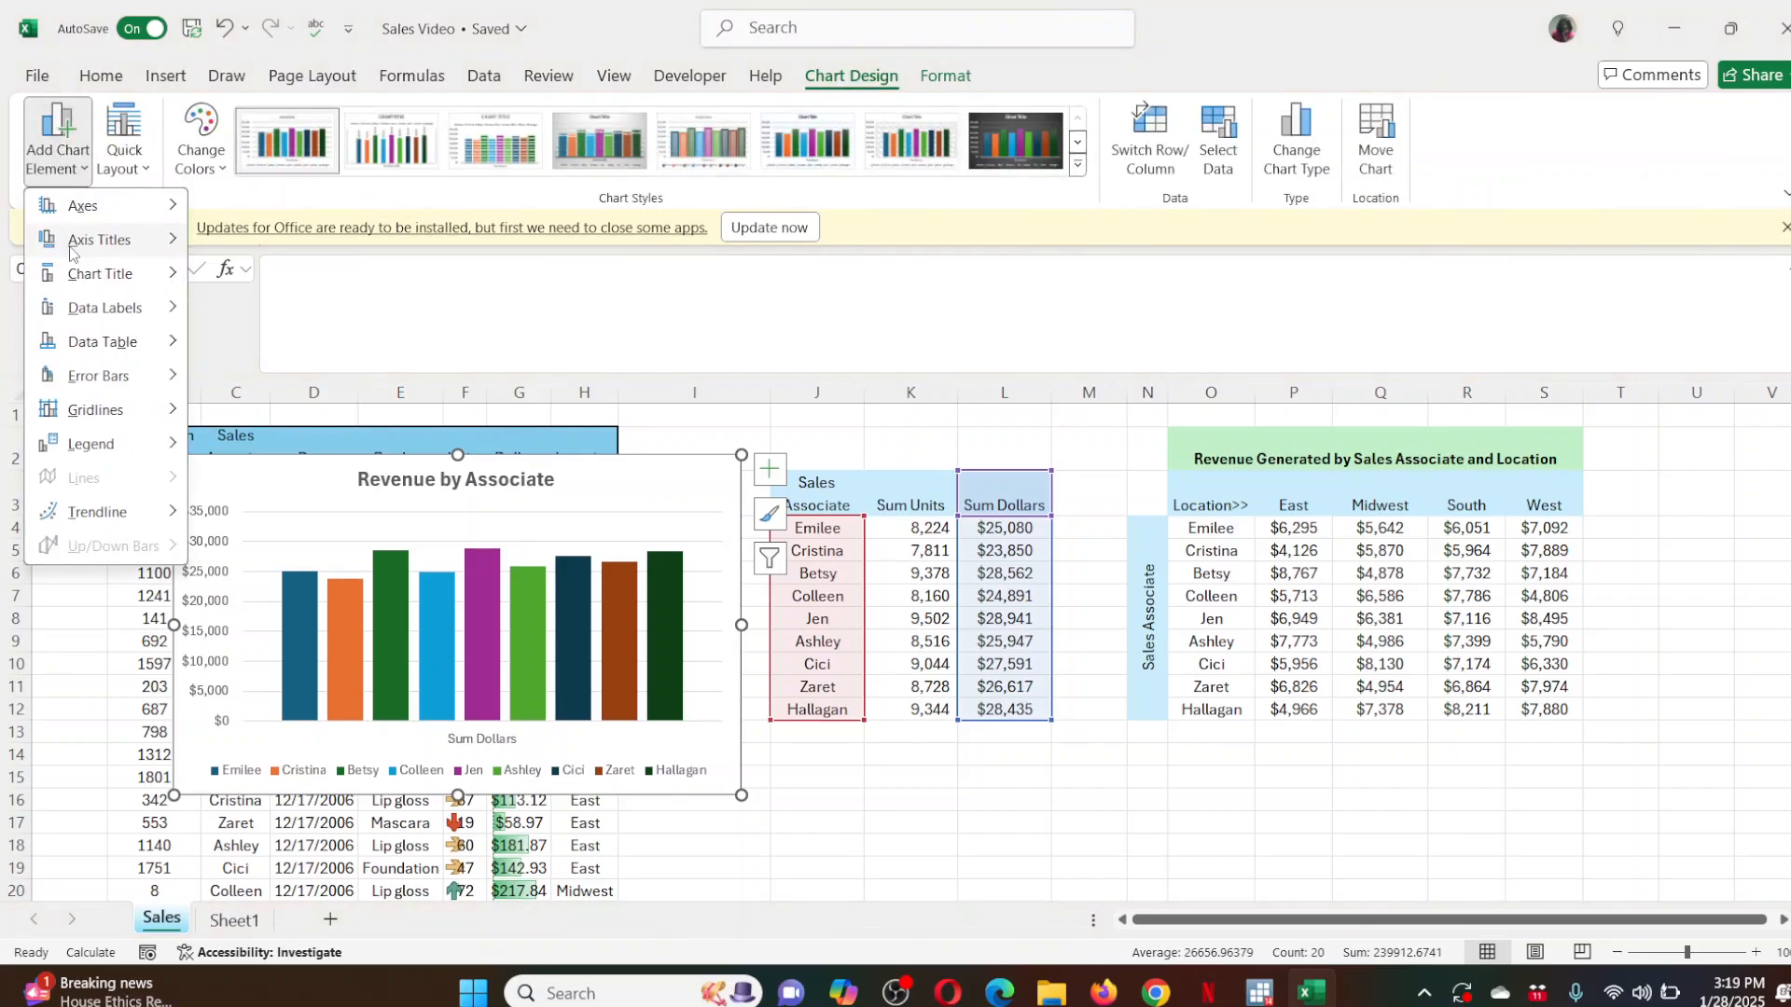
{"action": "mouse_move", "coordinate": [100, 239]}
{"action": "left_click", "coordinate": [306, 267]}
{"action": "left_click", "coordinate": [56, 144]}
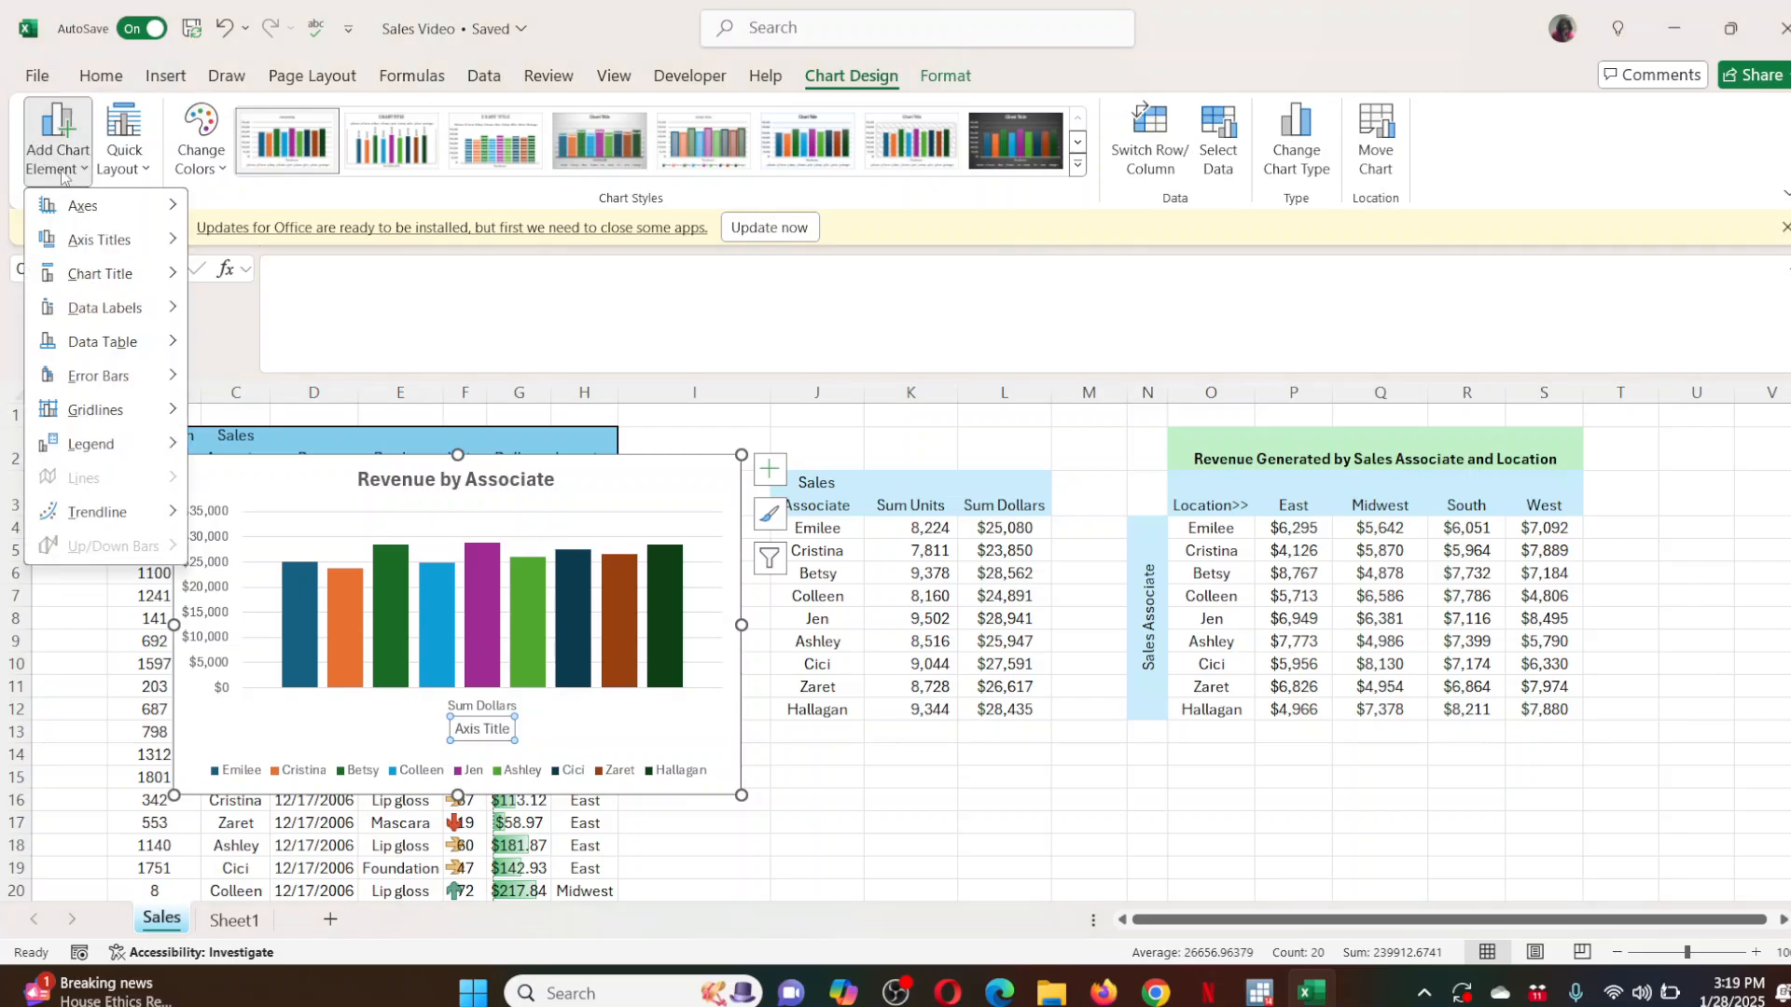
{"action": "left_click", "coordinate": [307, 303]}
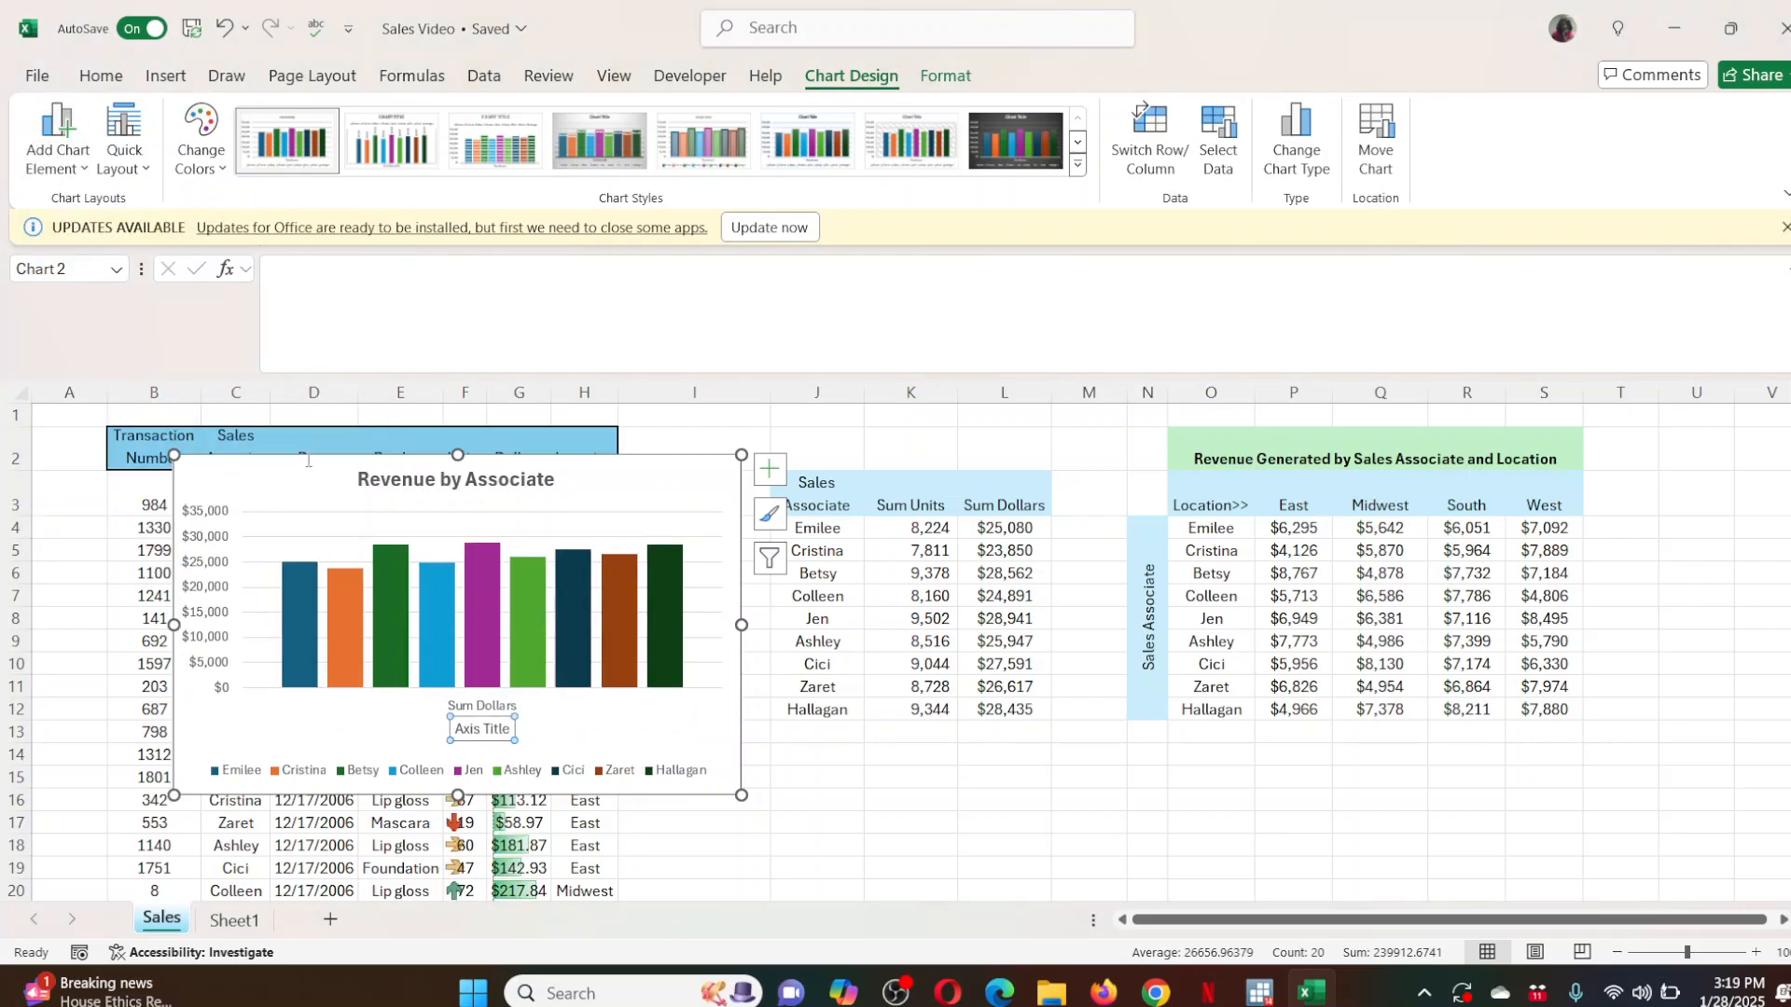
{"action": "left_click", "coordinate": [357, 292]}
{"action": "type", "text": "Dollars($"}
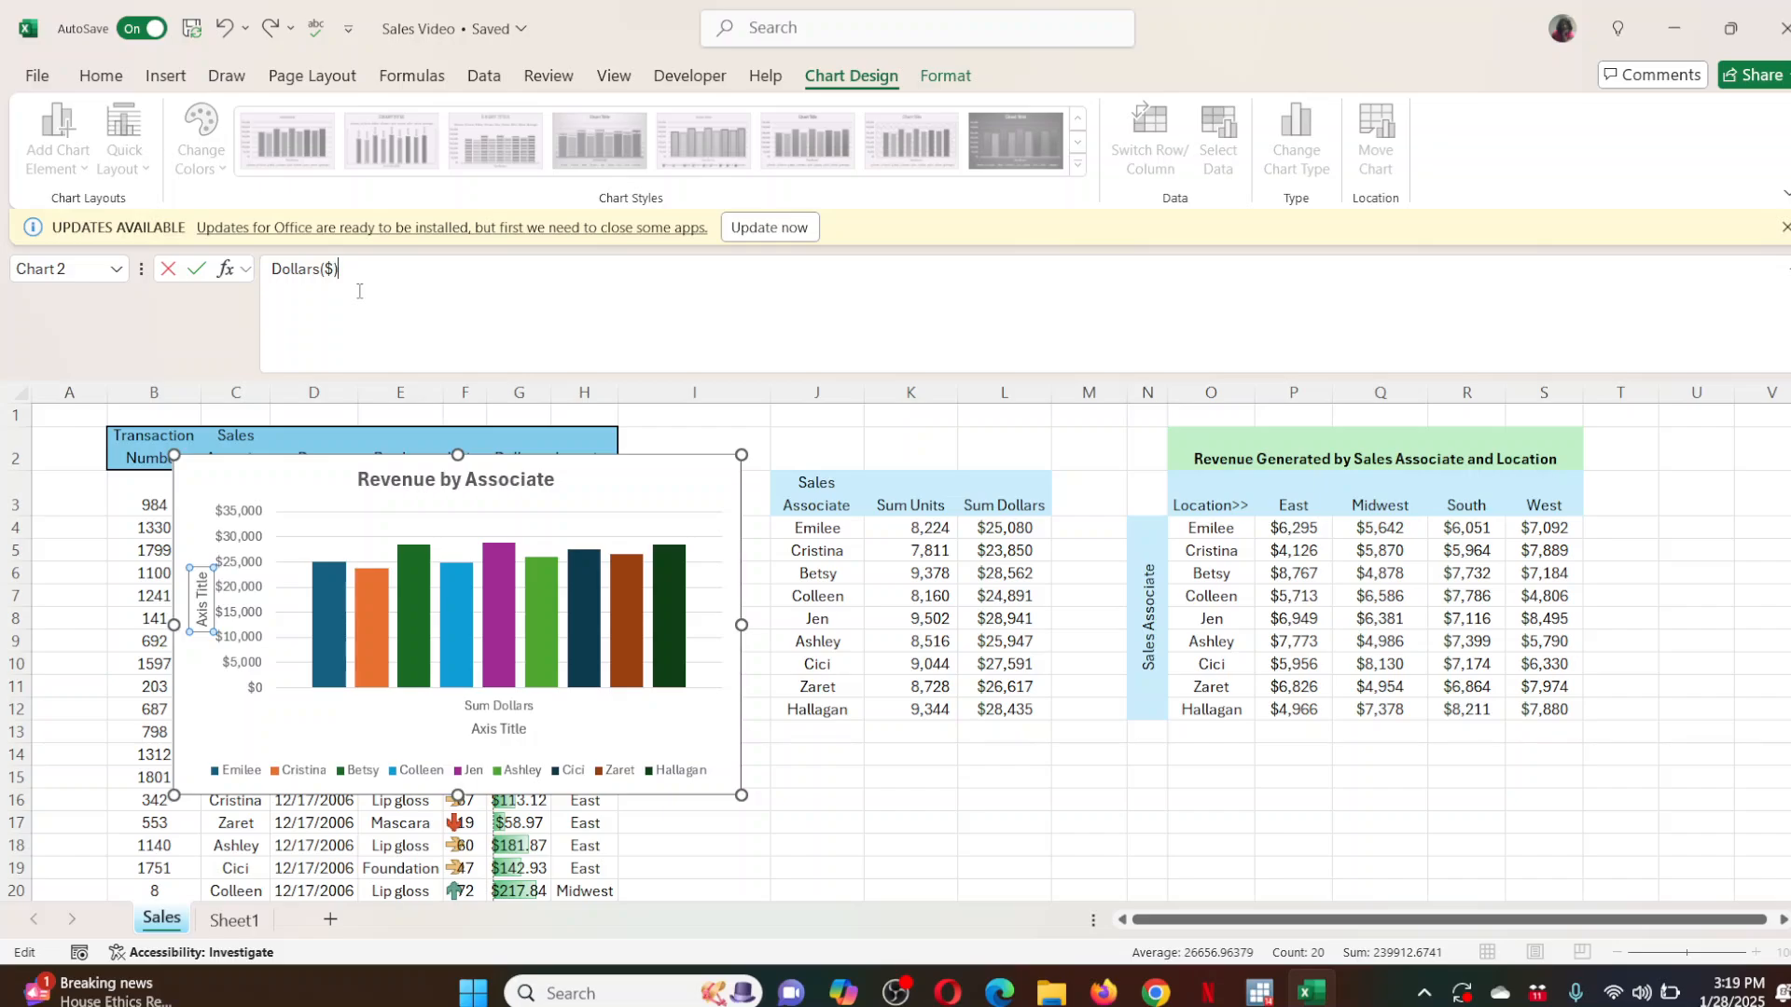
{"action": "key", "text": "Return"}
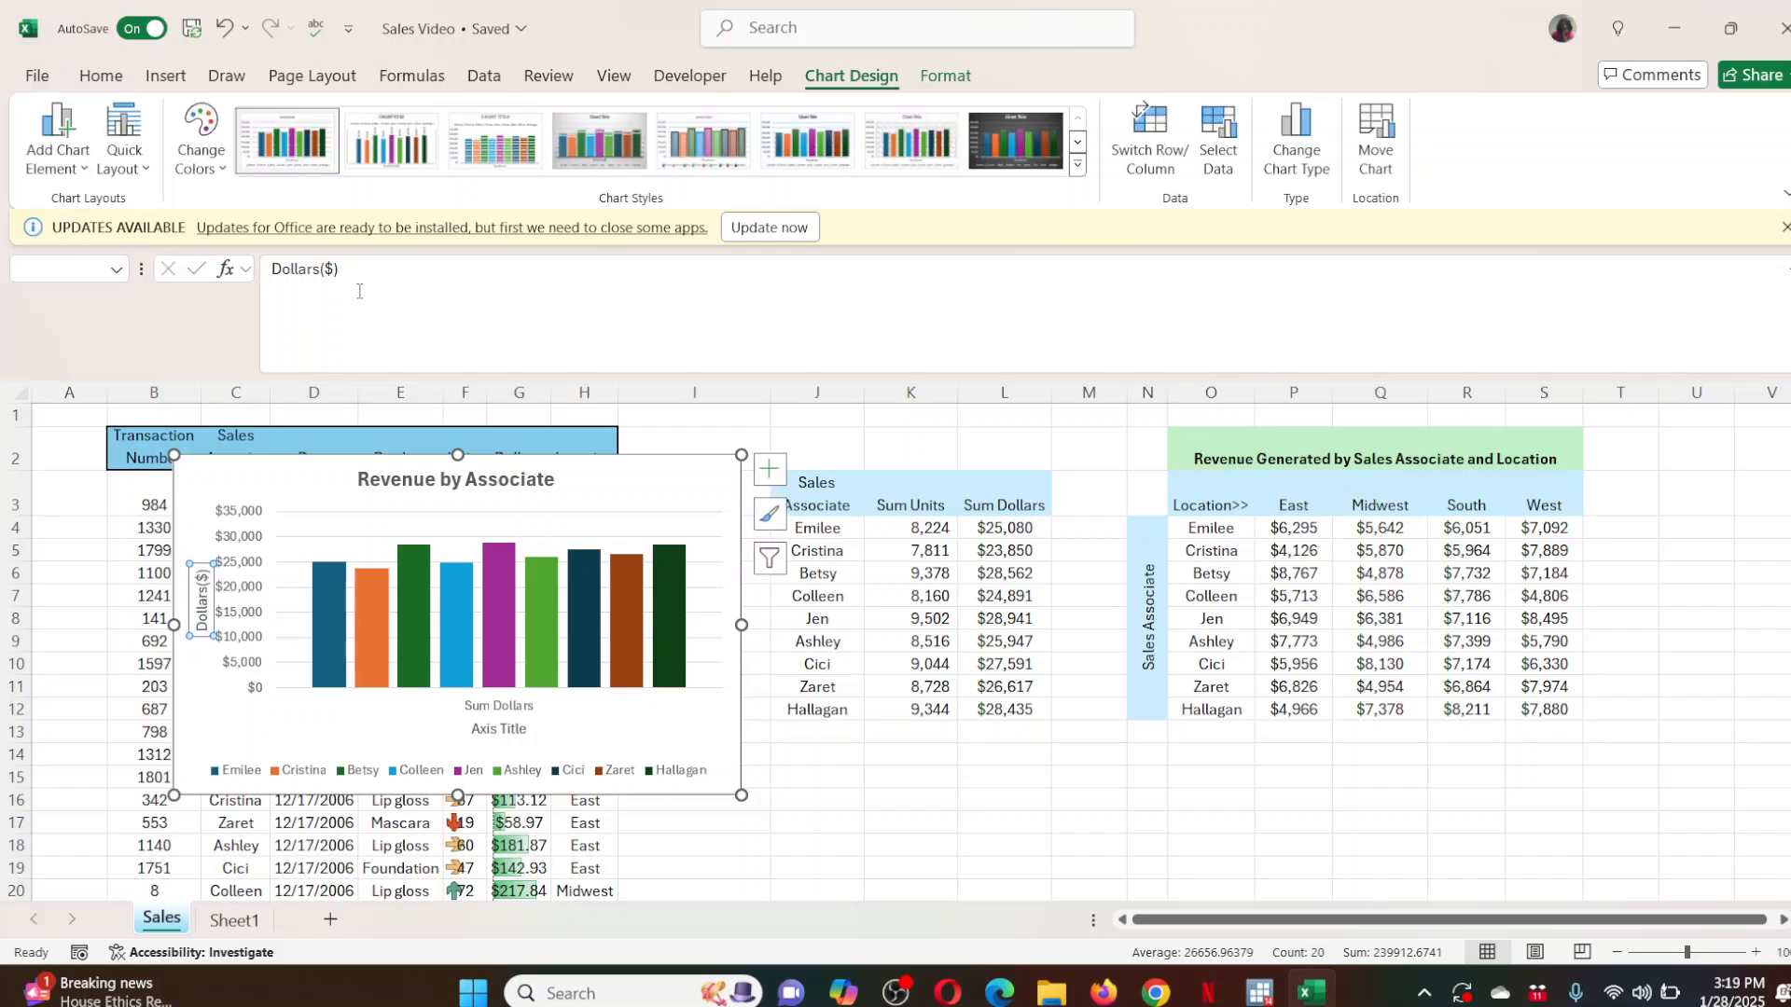
Set the revenue chart's horizontal axis title to "Associate".
{"action": "left_click", "coordinate": [497, 731]}
{"action": "left_click", "coordinate": [445, 306]}
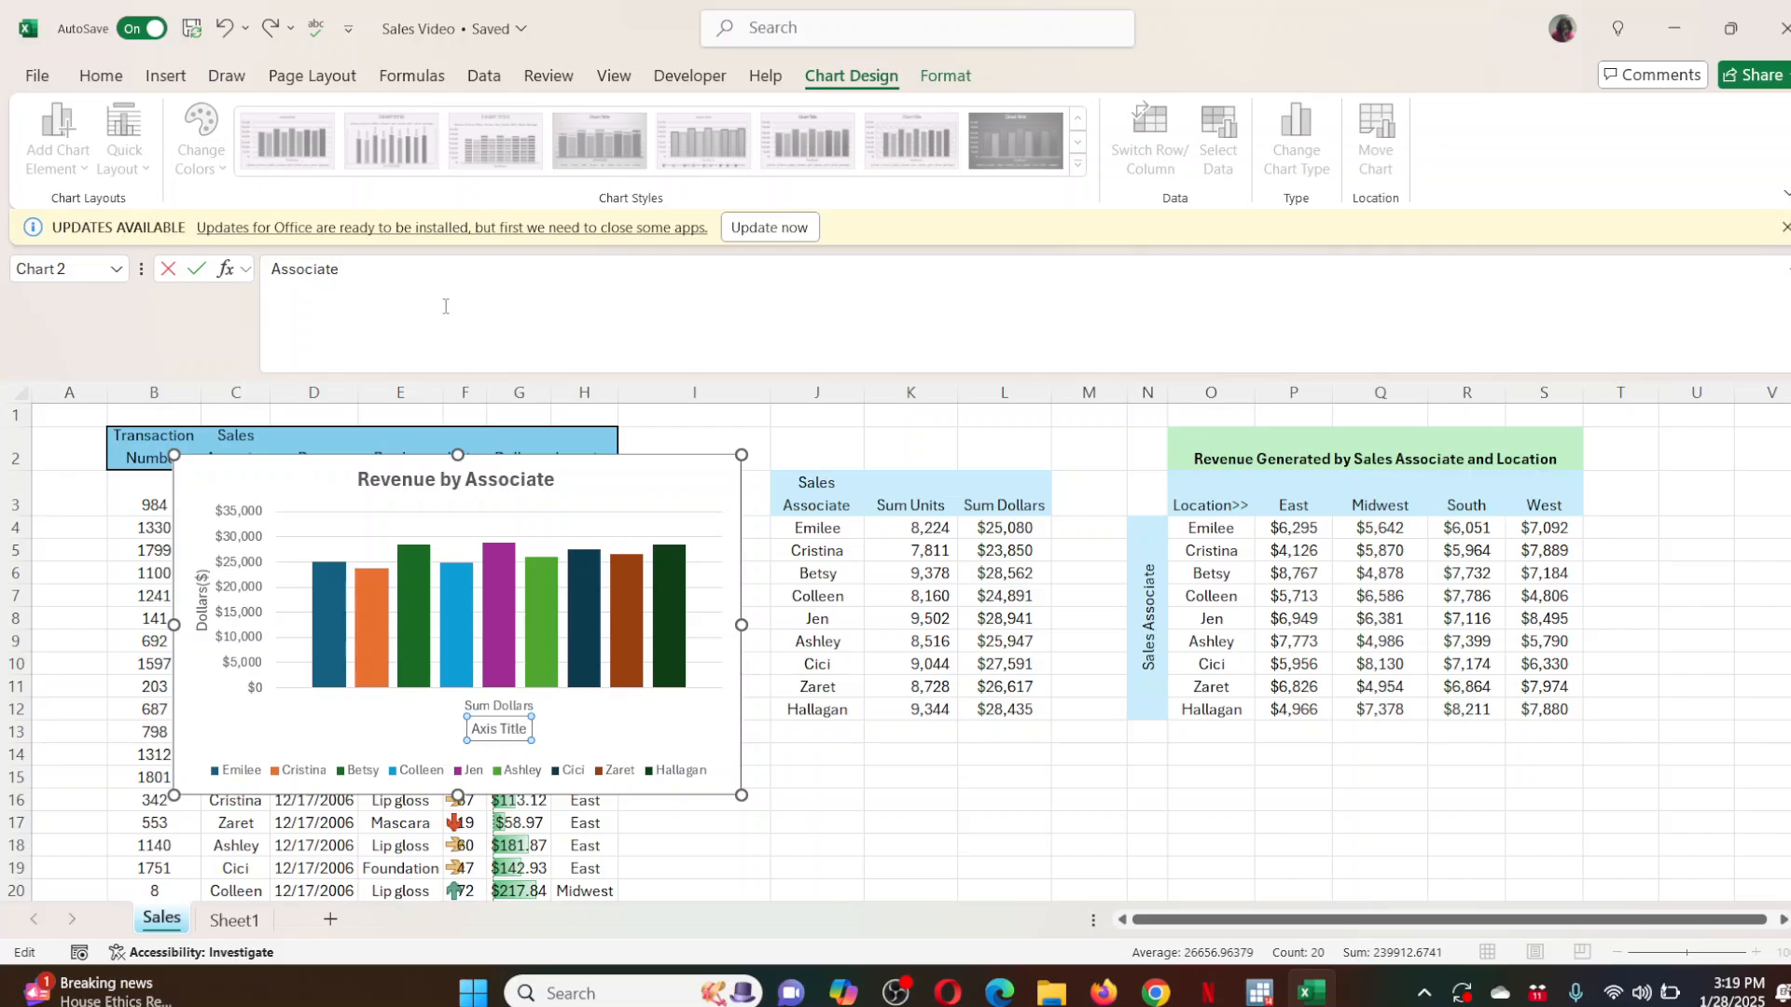
{"action": "left_click", "coordinate": [728, 437]}
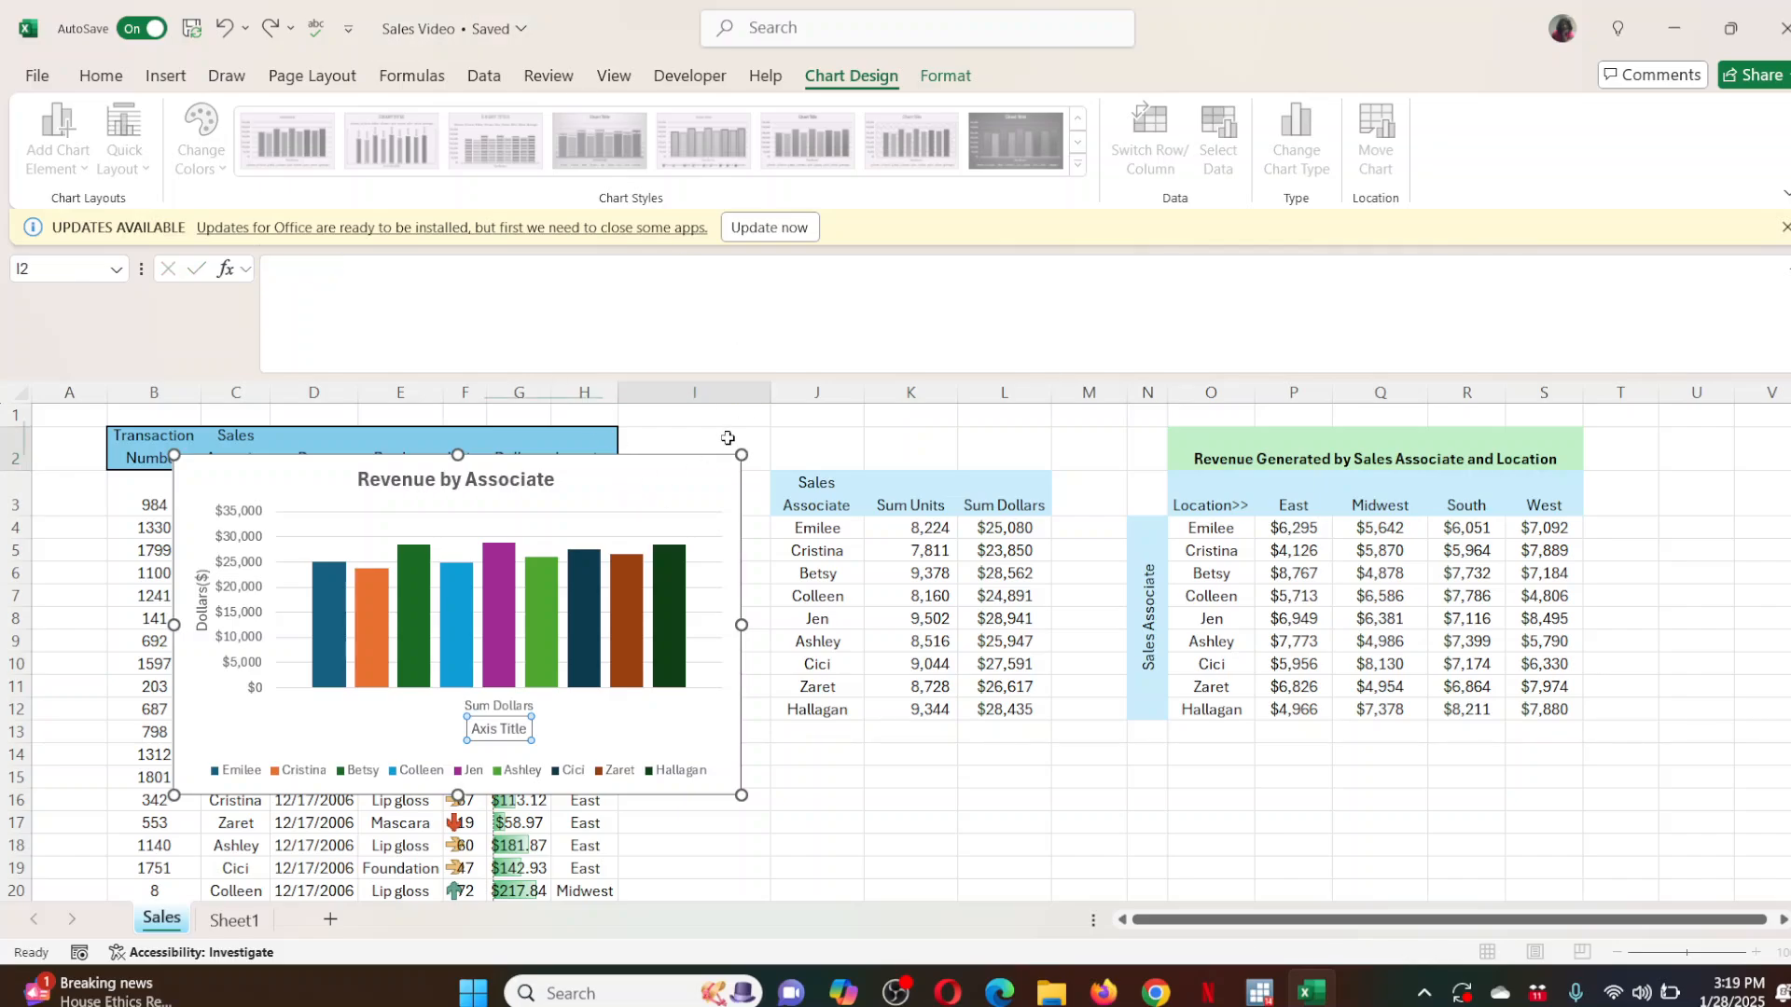
{"action": "left_click", "coordinate": [504, 733]}
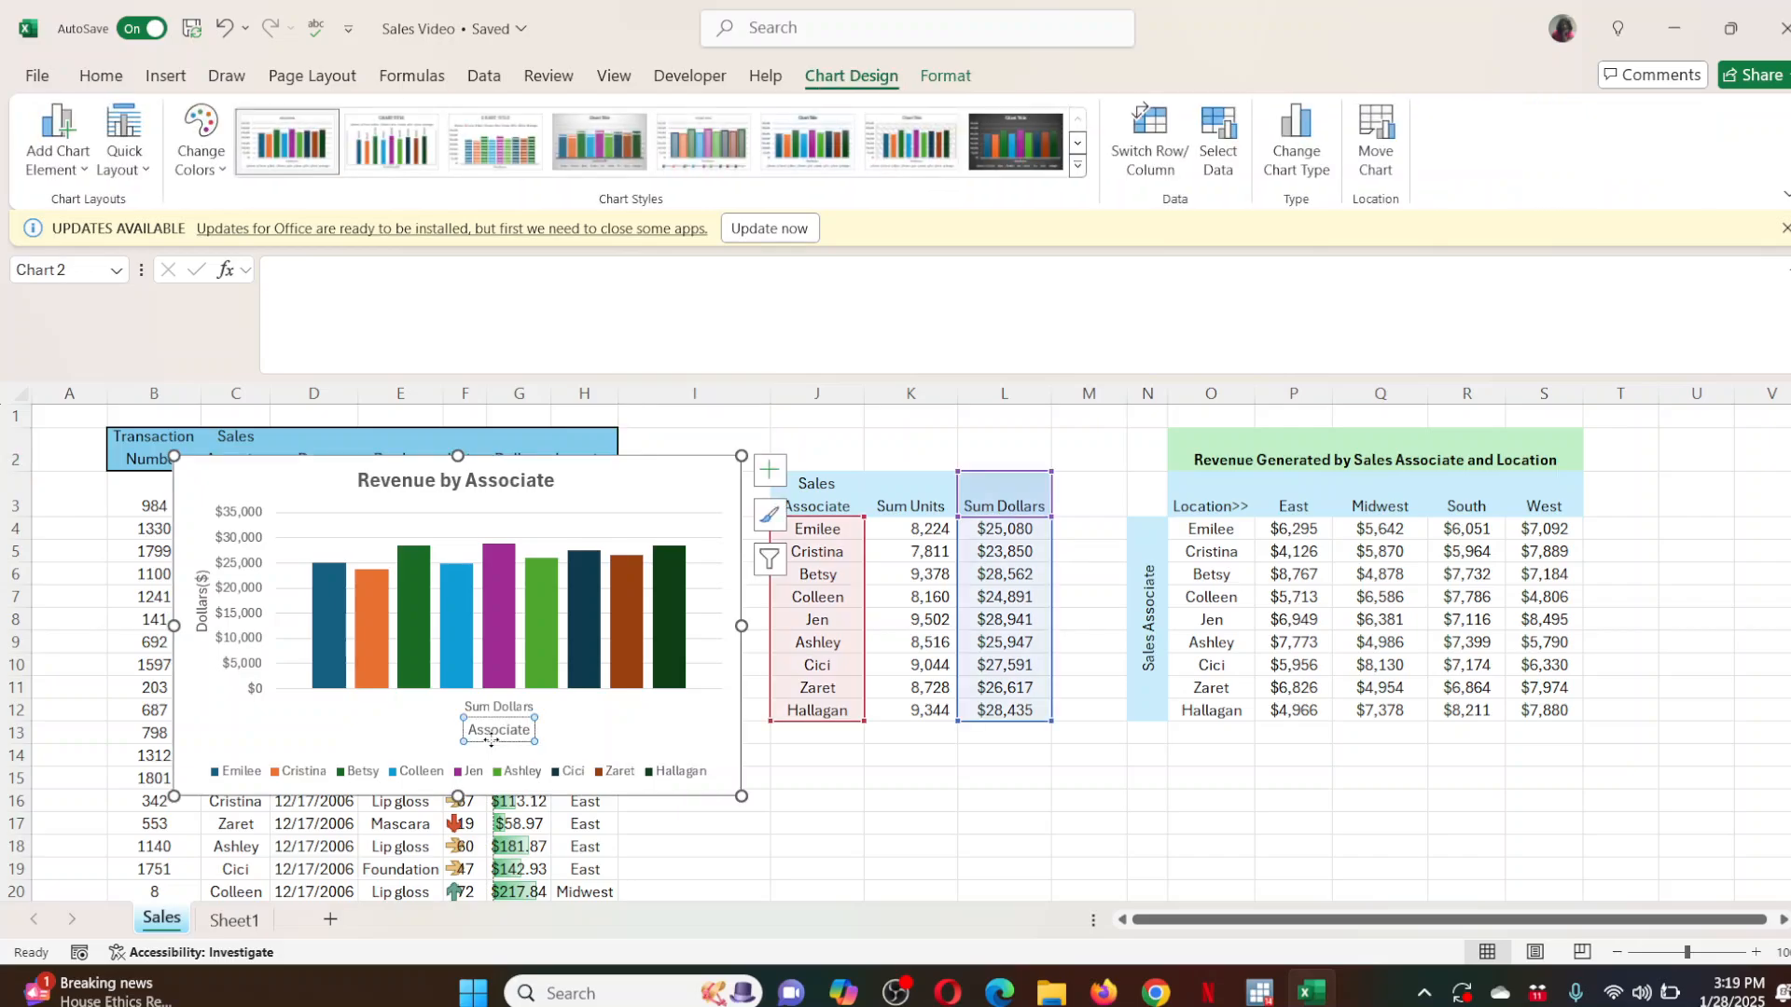
{"action": "left_click", "coordinate": [113, 75]}
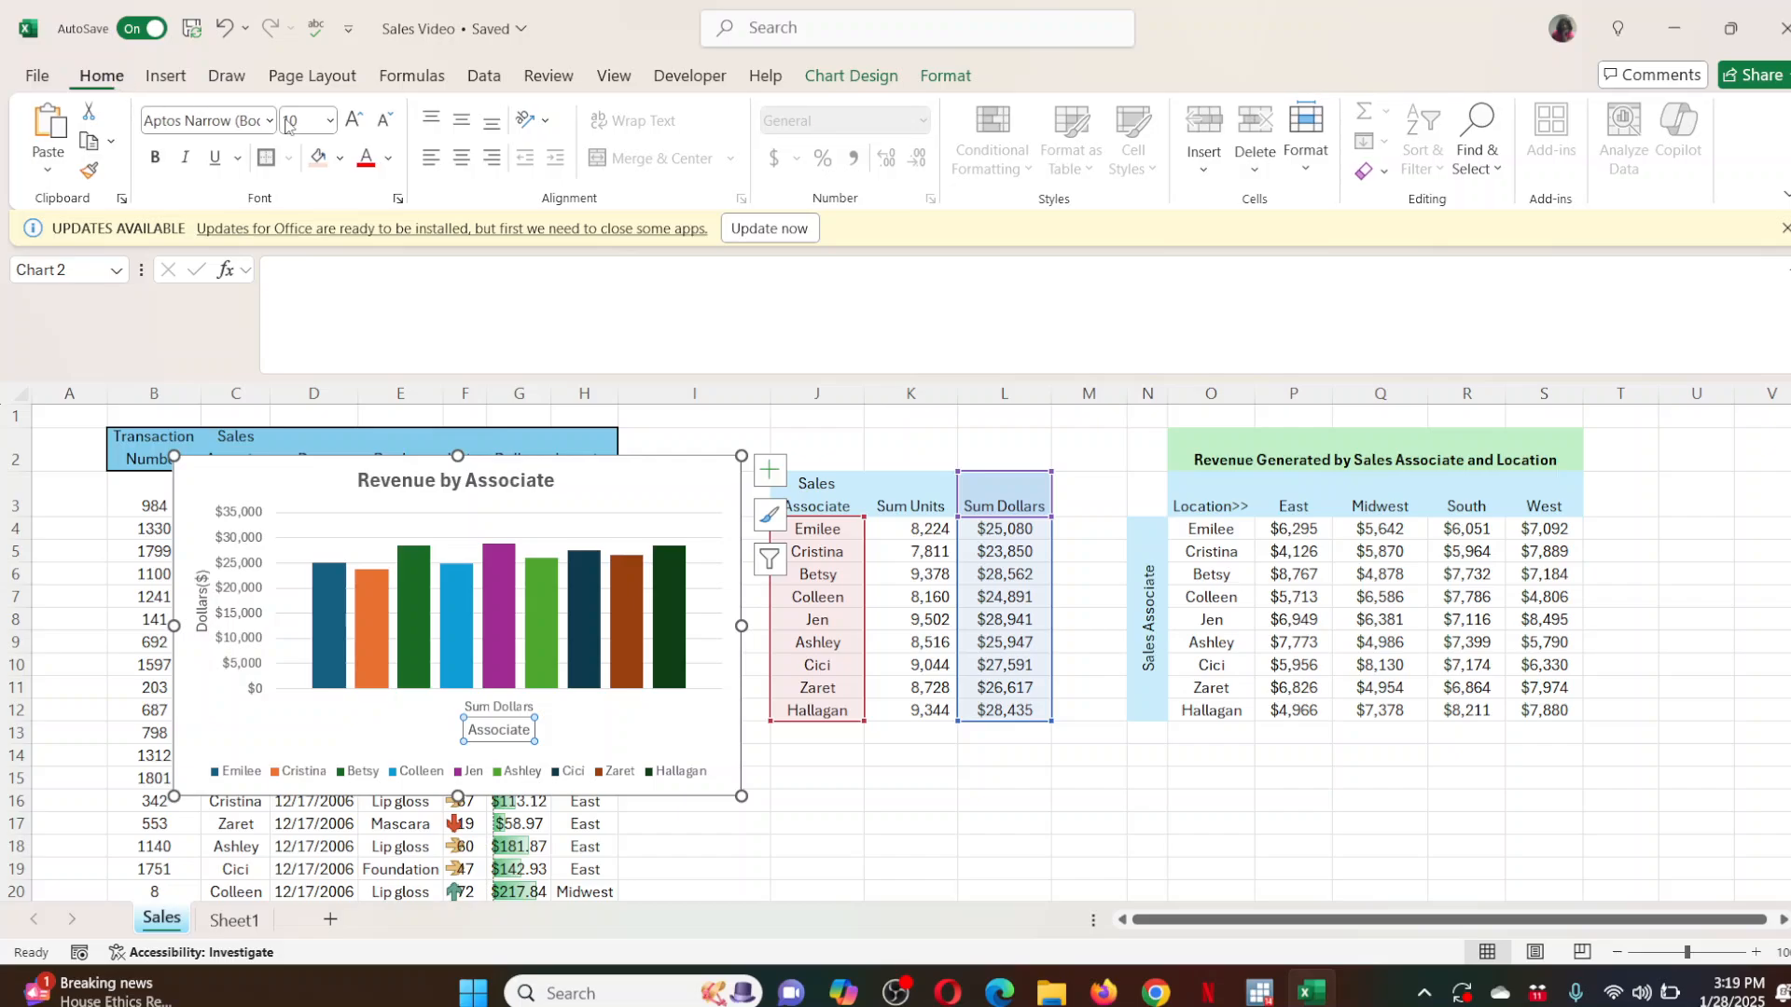
{"action": "left_click", "coordinate": [341, 159]}
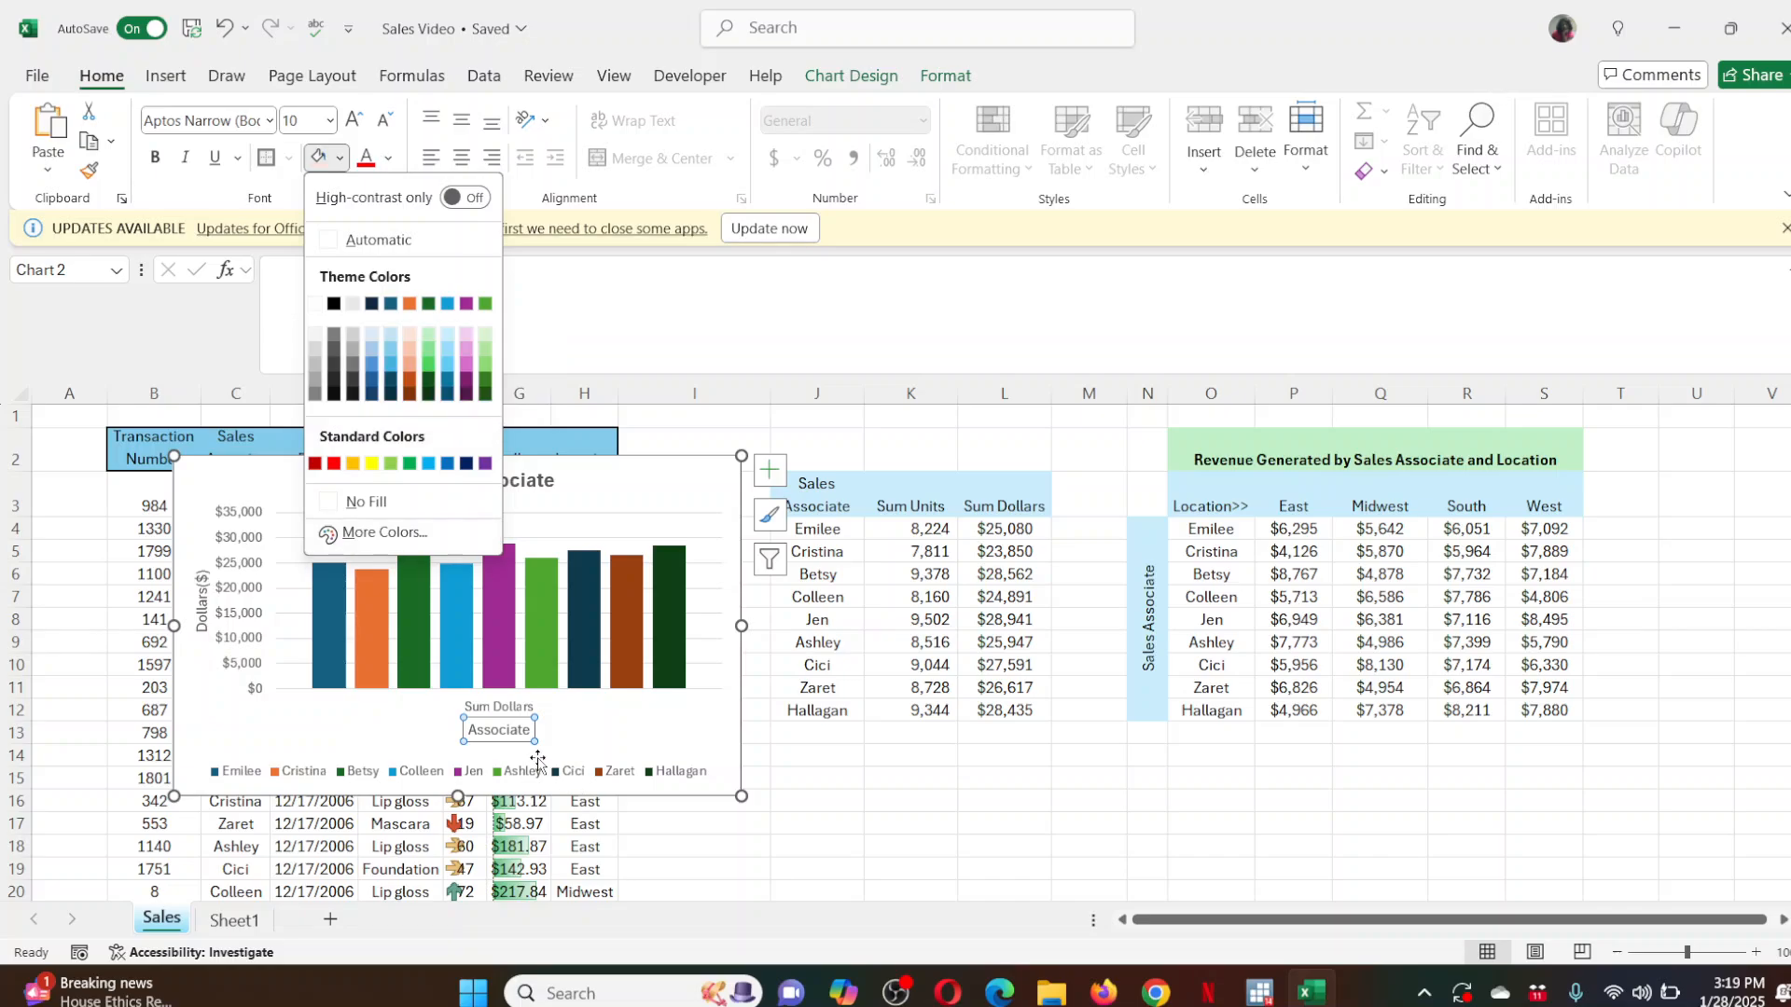
{"action": "left_click", "coordinate": [389, 160]}
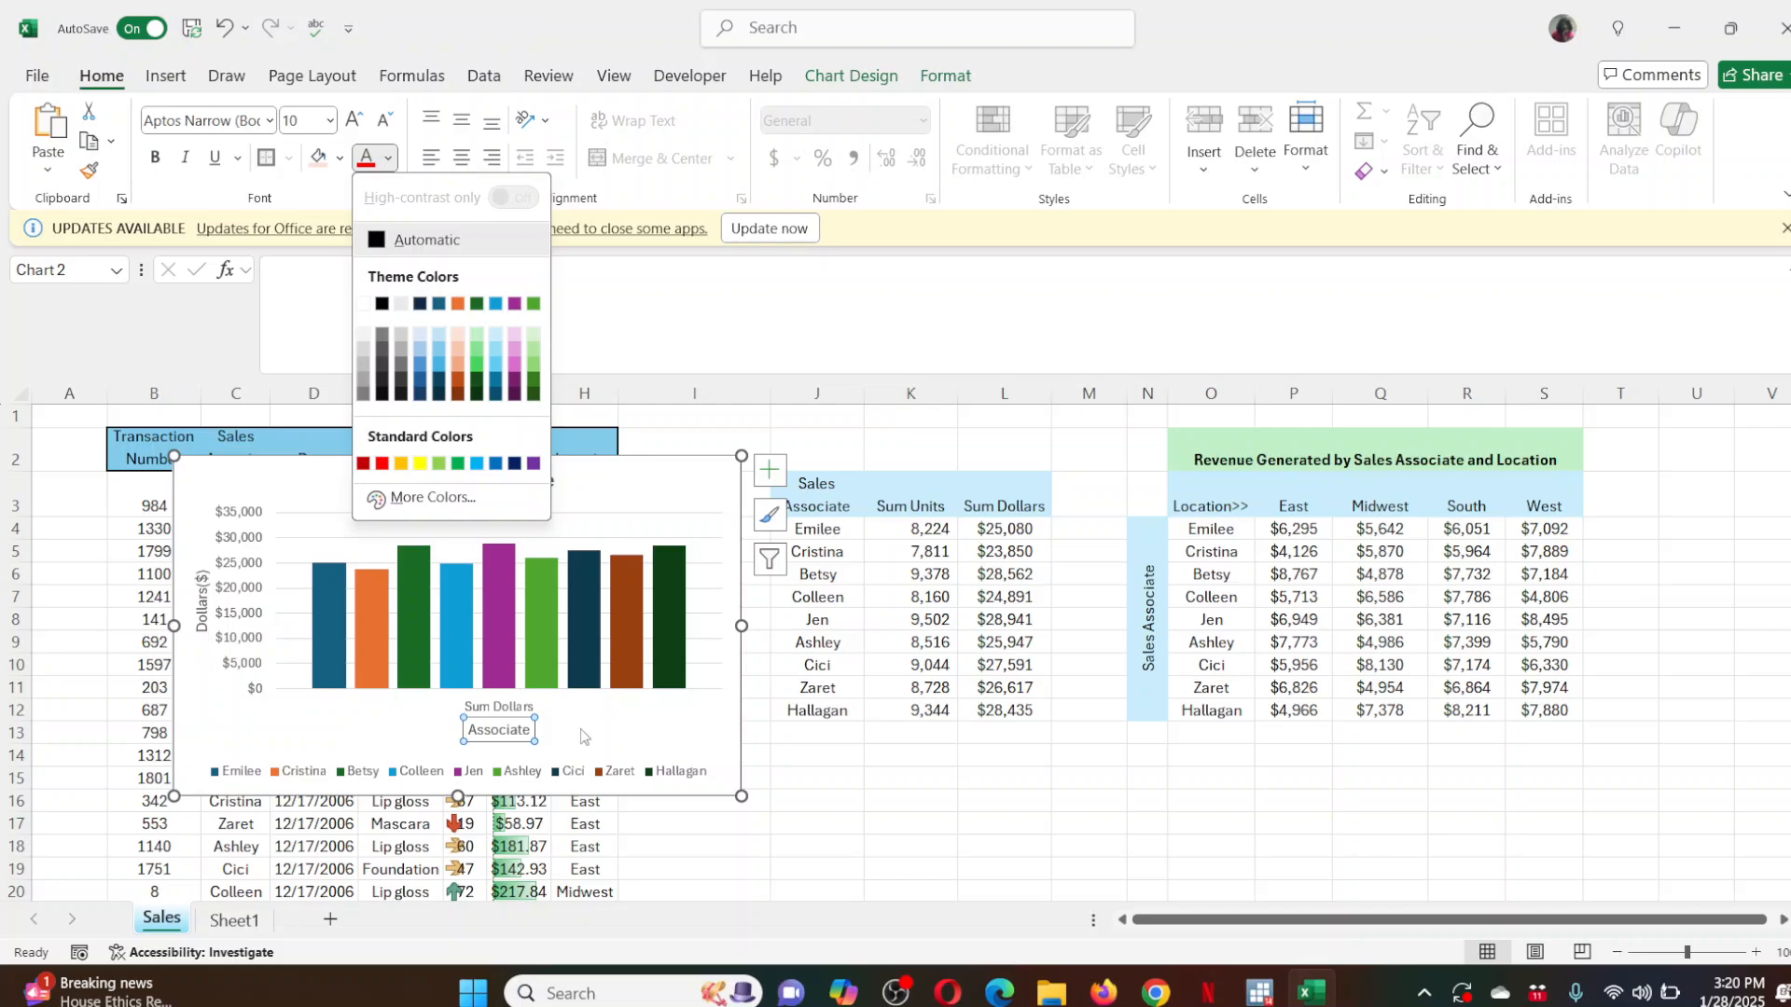
{"action": "key", "text": "Escape"}
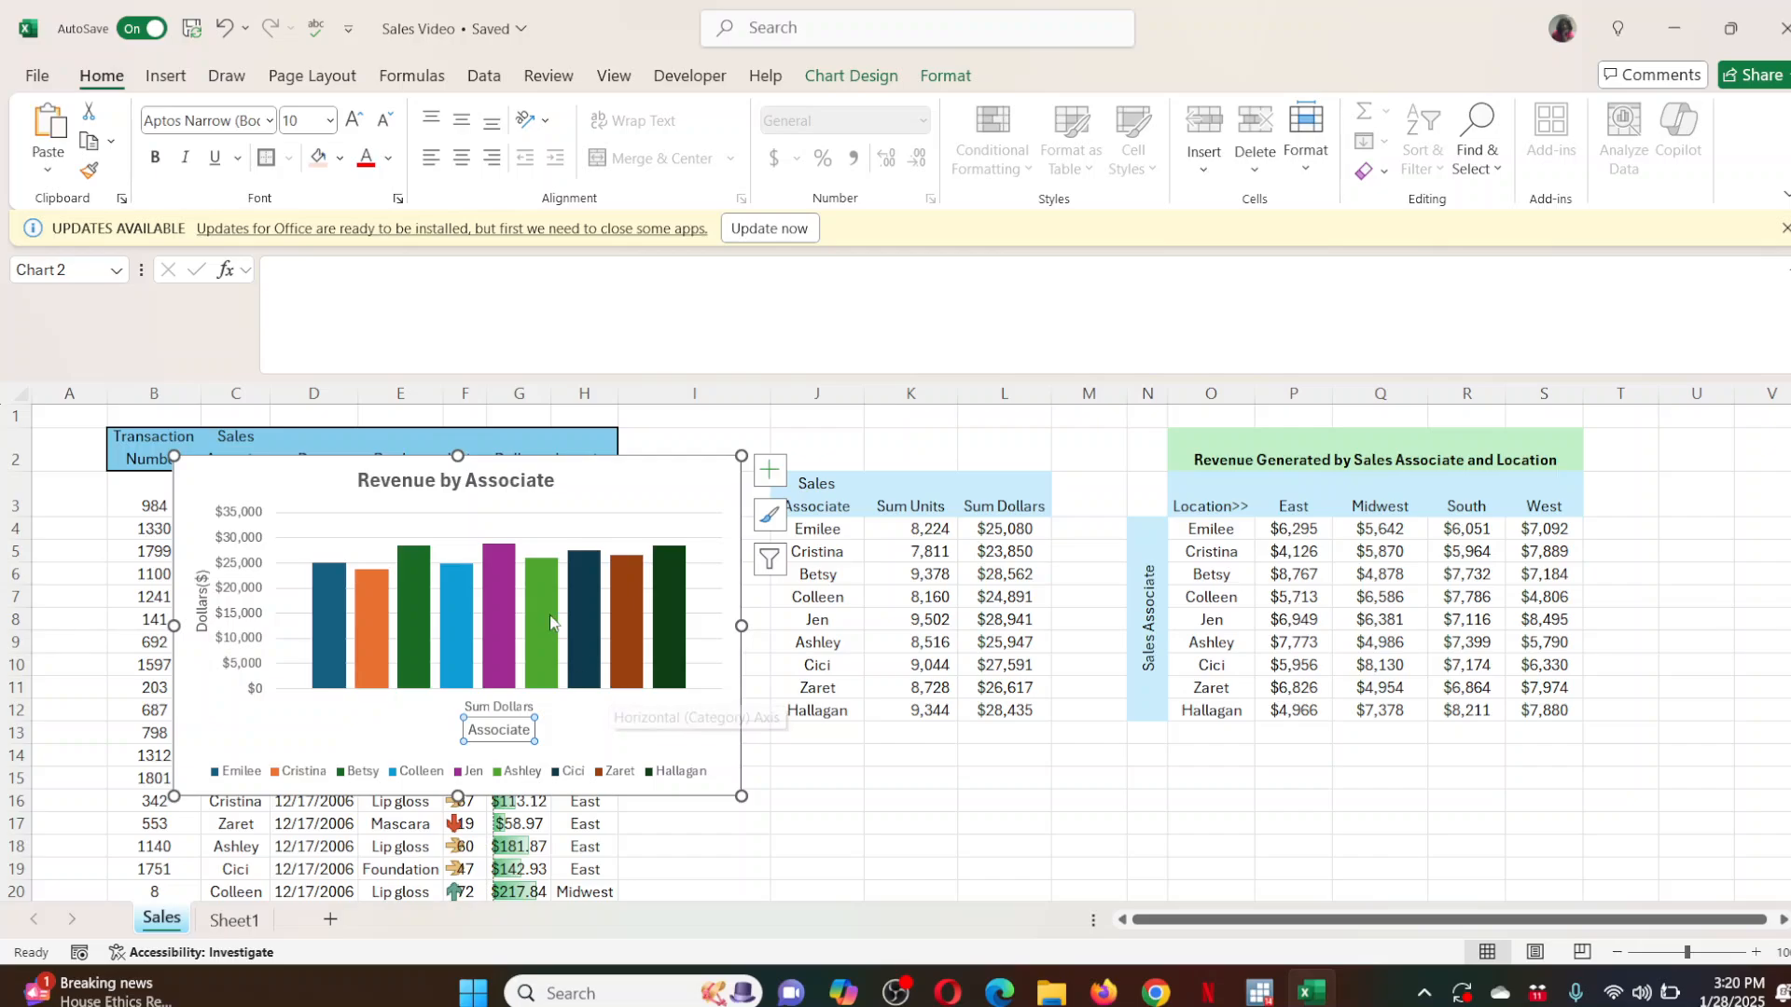
Copy the Revenue by Associate chart from the Sales sheet and paste it at cell I1 of Sheet1.
{"action": "left_click", "coordinate": [635, 499]}
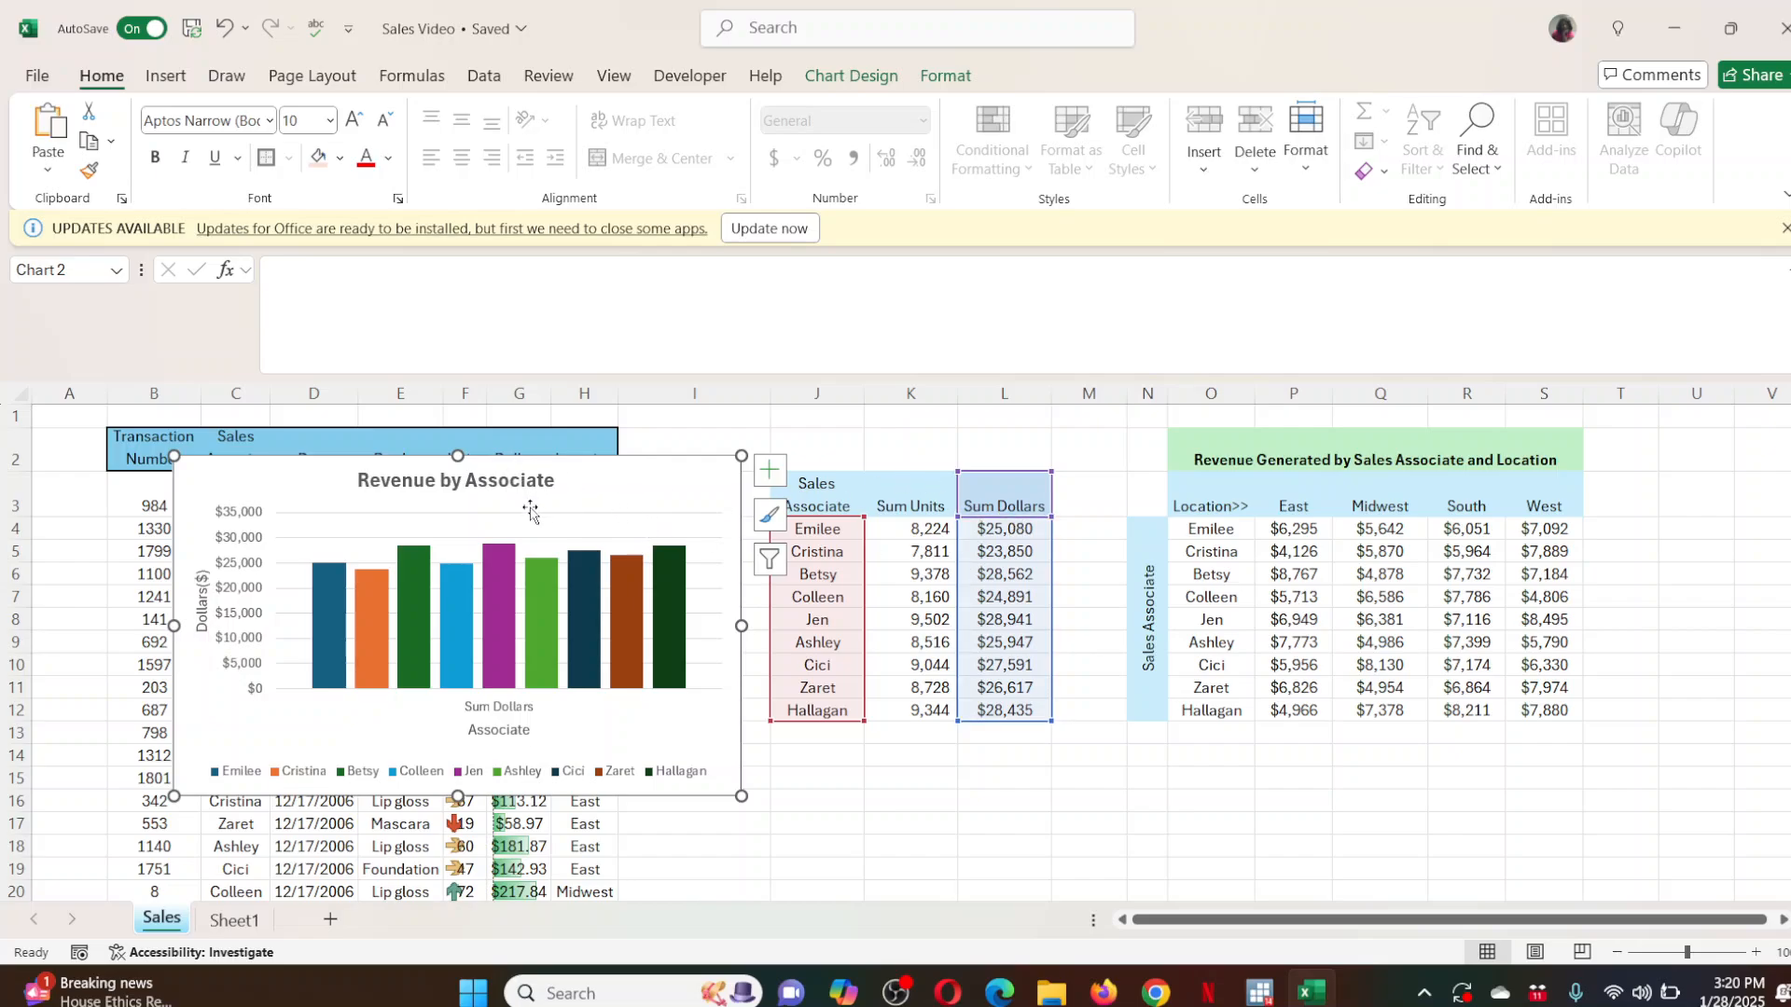
{"action": "left_click", "coordinate": [235, 920]}
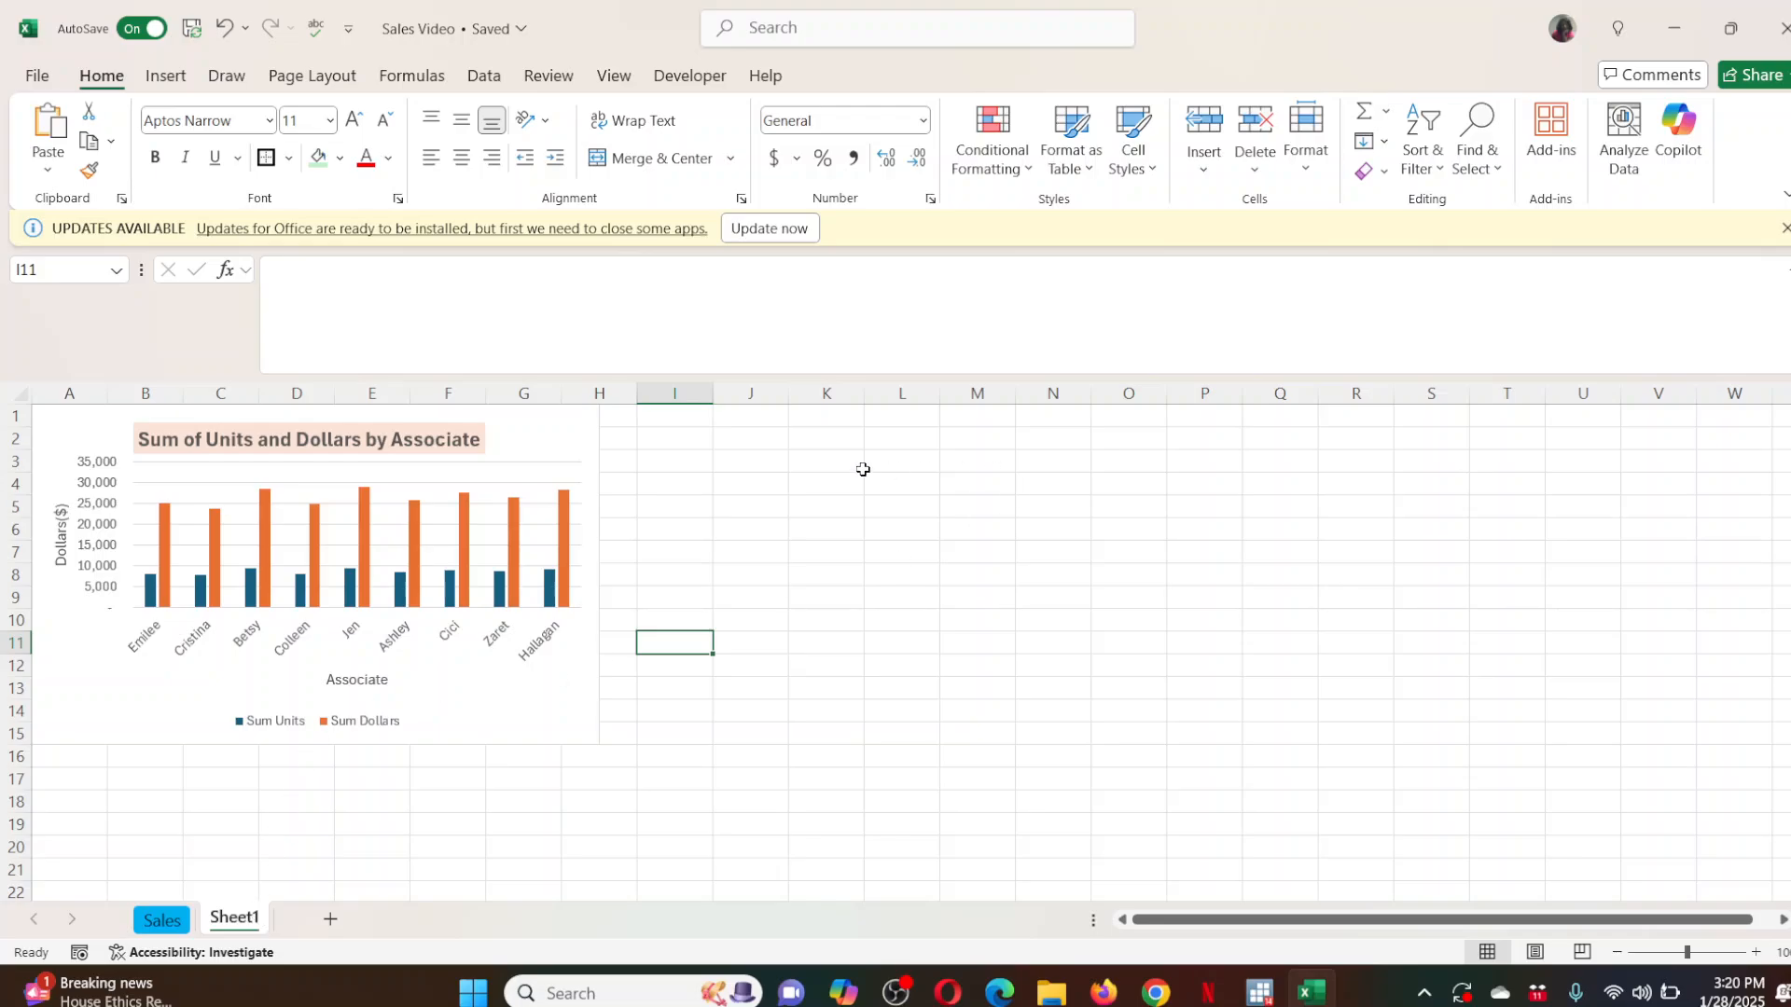
{"action": "left_click", "coordinate": [670, 419]}
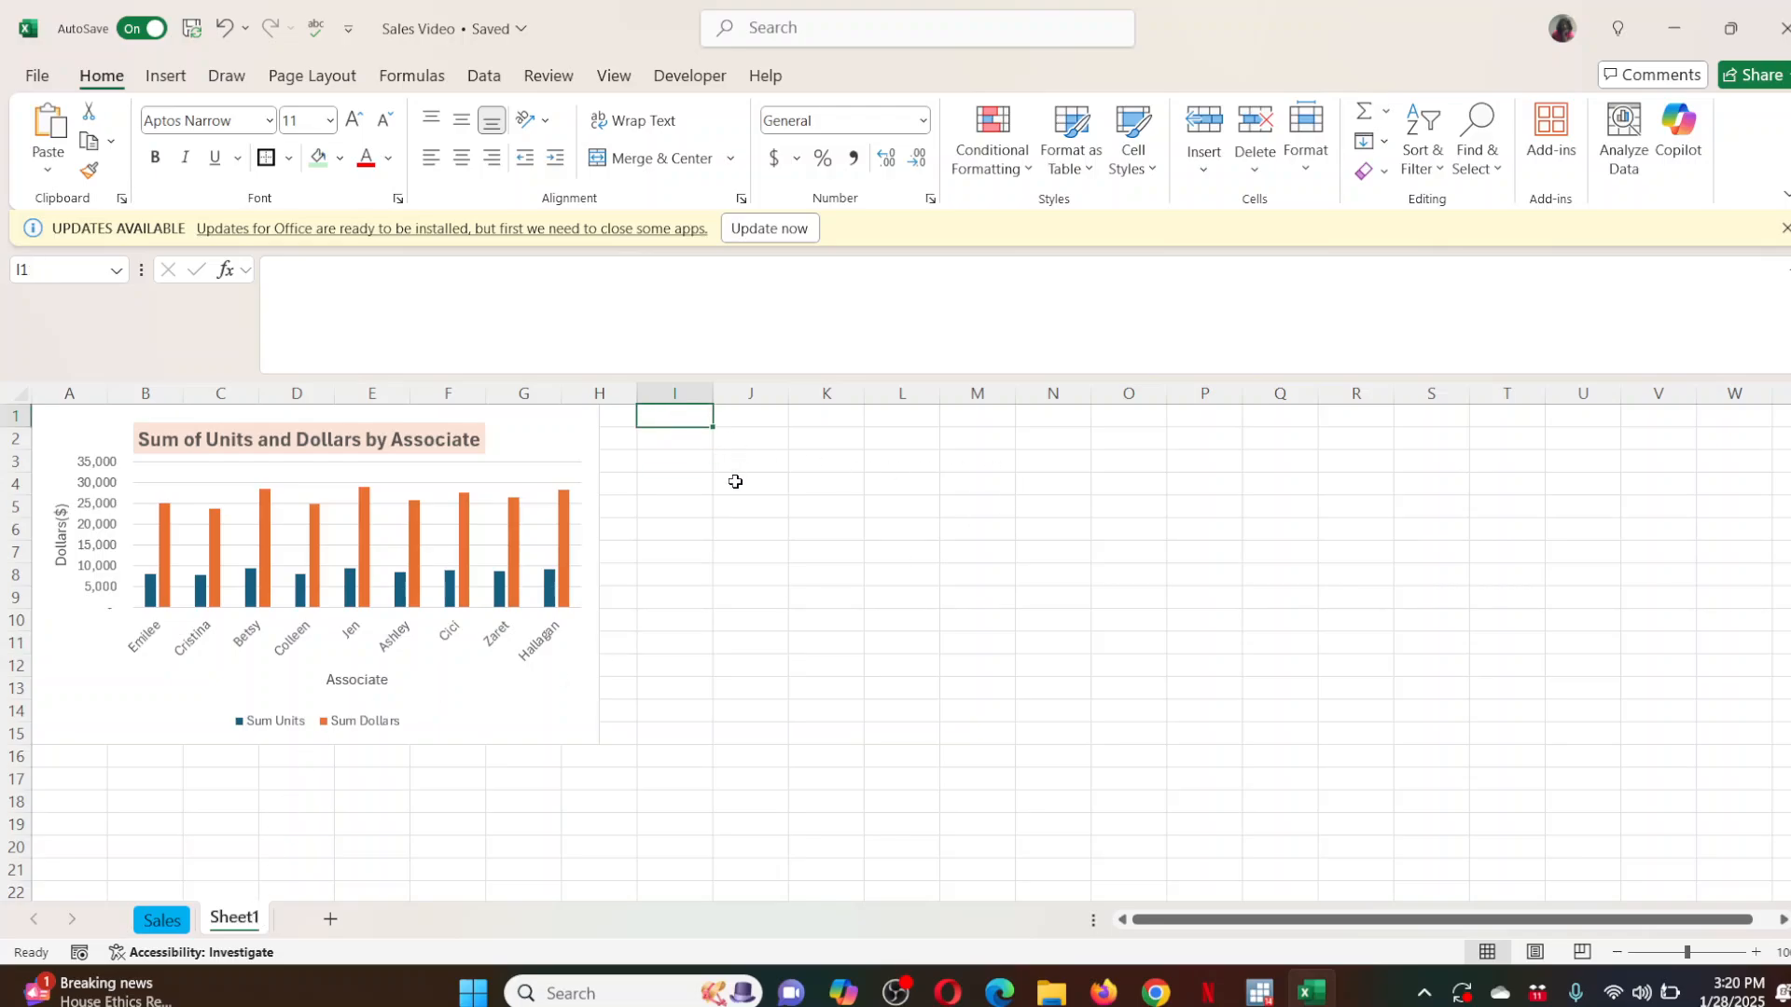
{"action": "key", "text": "ctrl+v"}
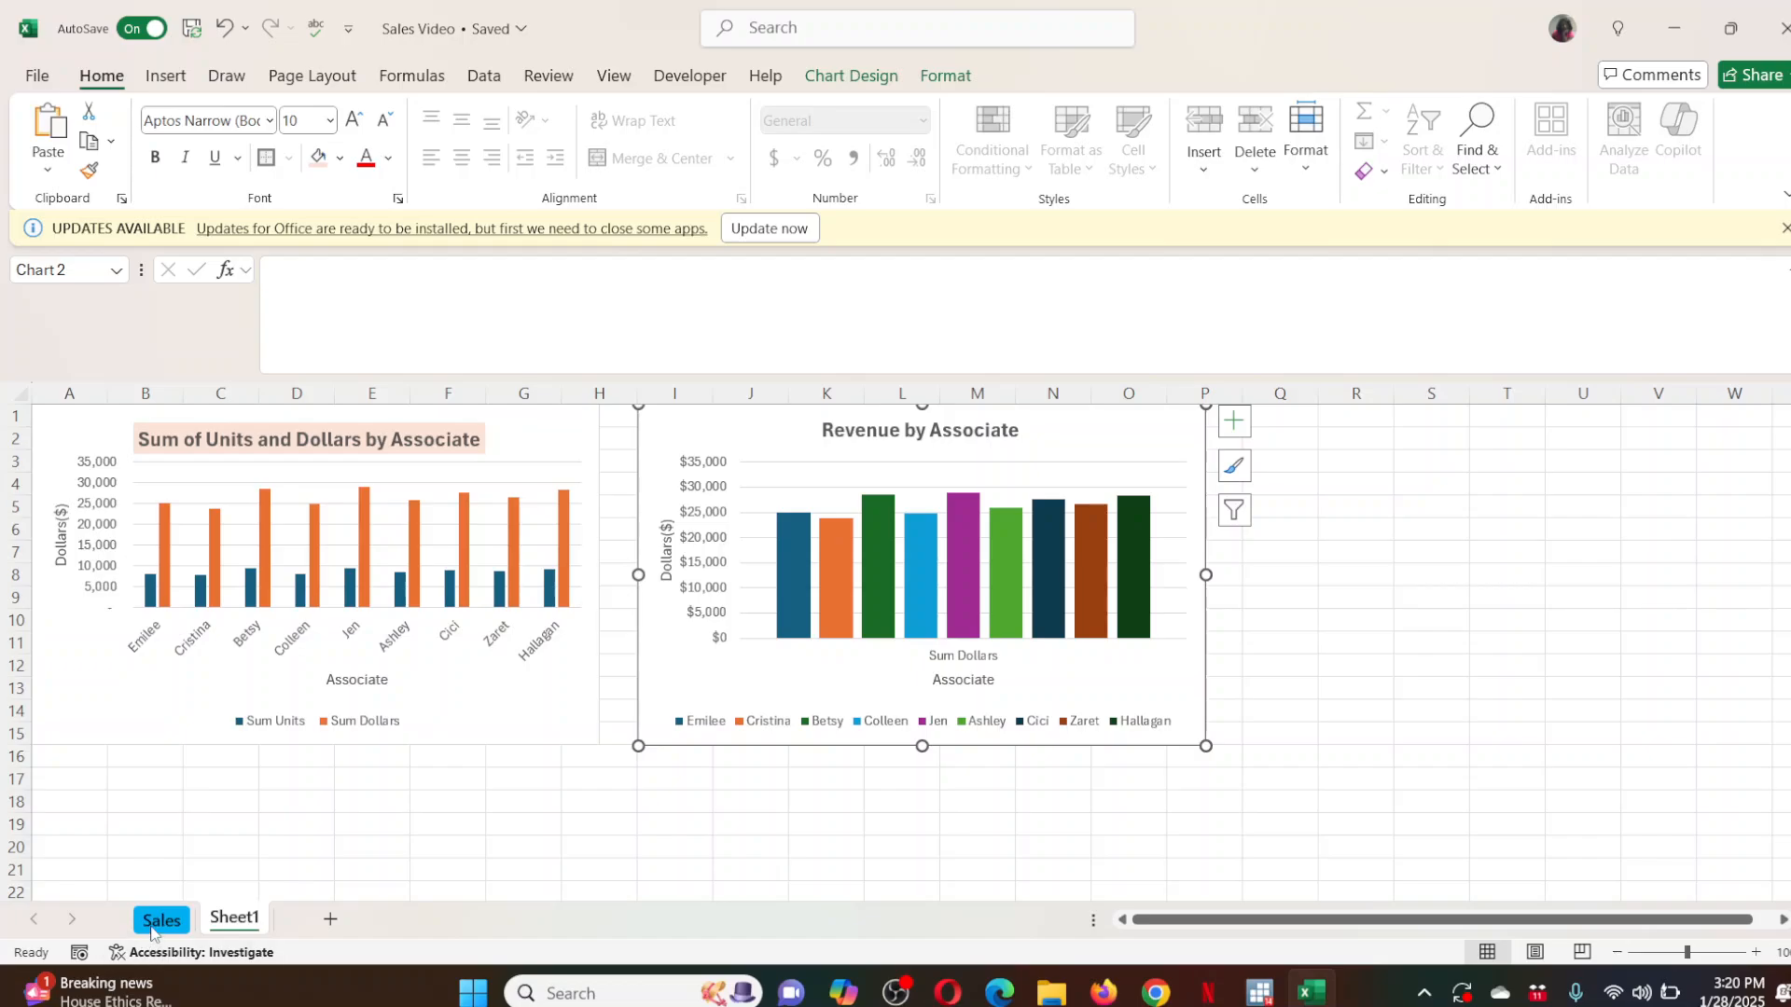
Open chart recommendations for range O3:S12 on the Sales sheet and preview the clustered bar, stacked bar and scatter suggestions.
{"action": "left_click", "coordinate": [163, 921]}
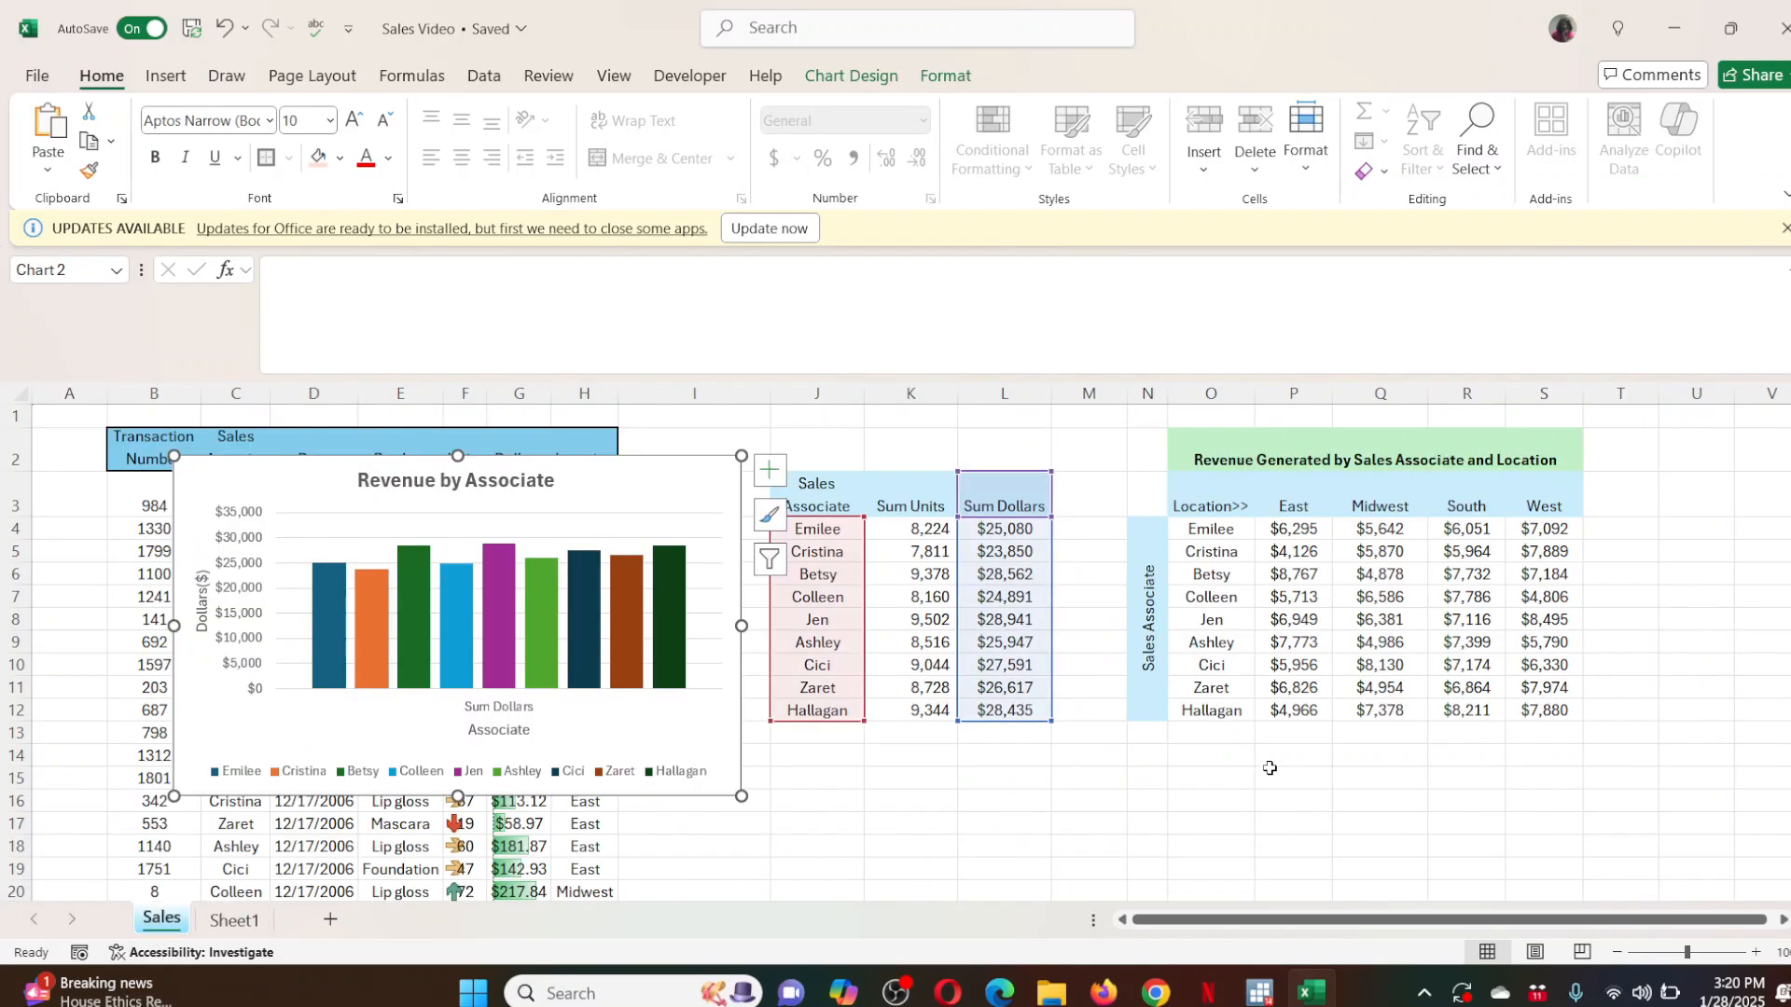
{"action": "left_click", "coordinate": [1271, 751]}
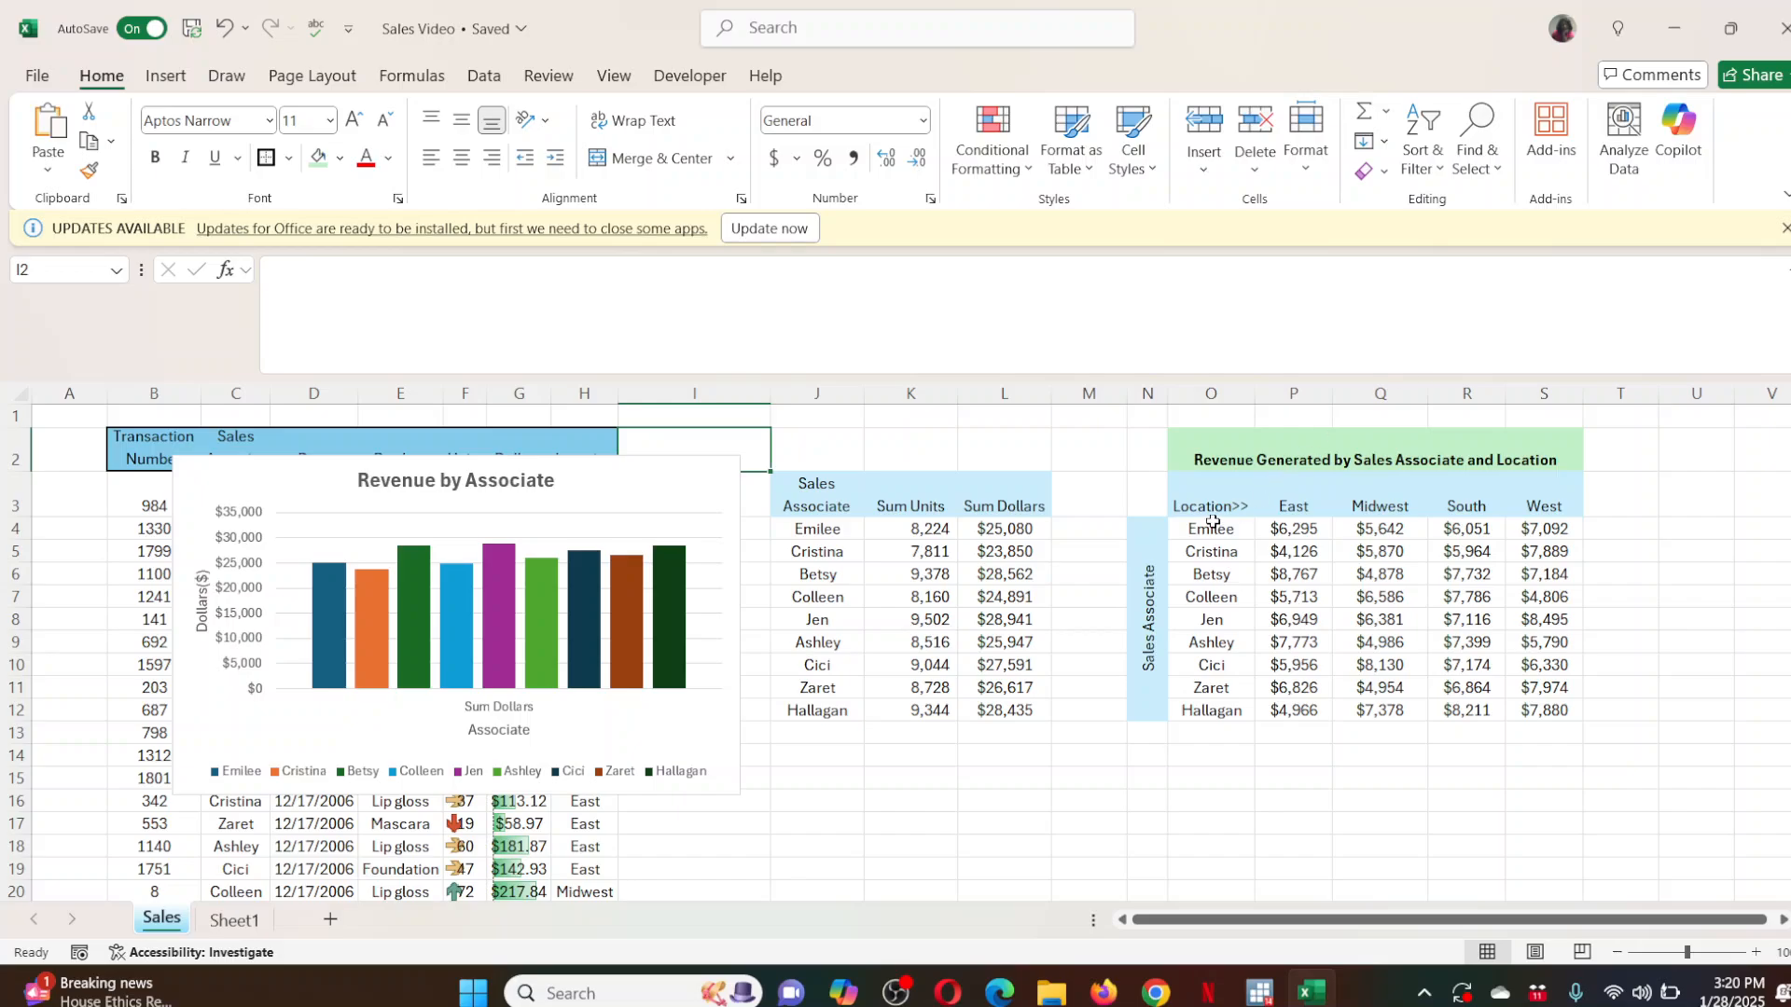
{"action": "left_click_drag", "start_coordinate": [1209, 504], "coordinate": [1518, 719]}
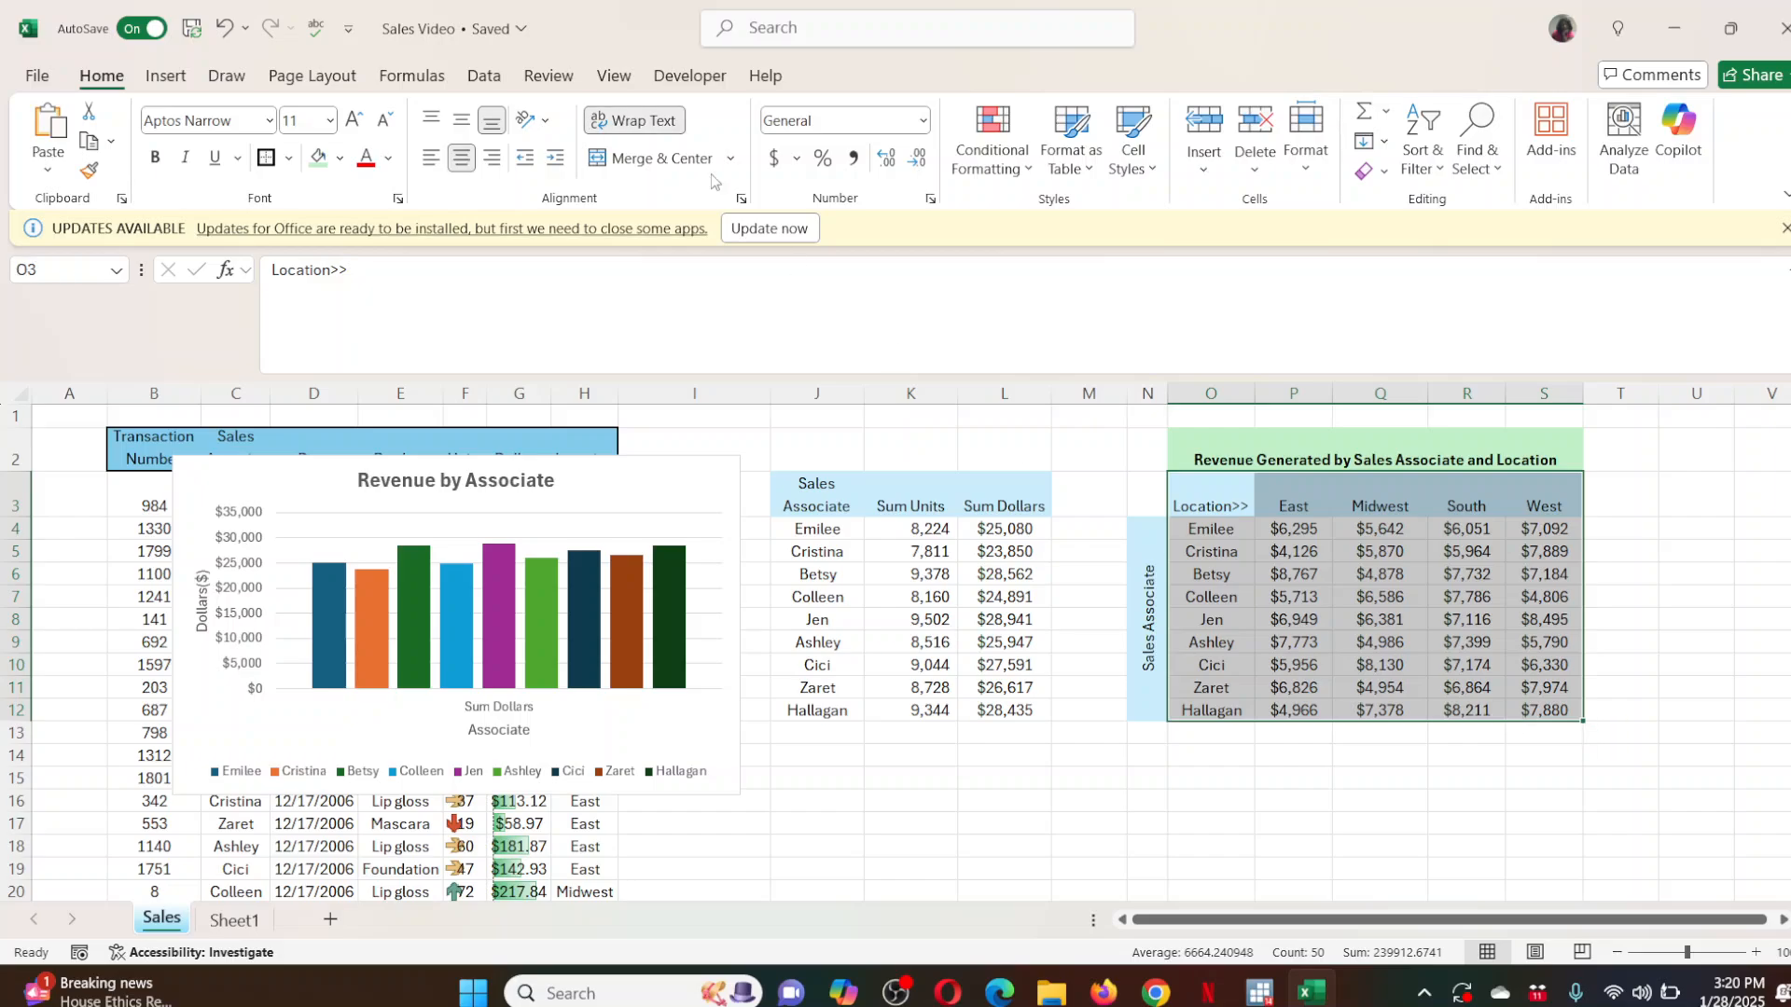
{"action": "left_click", "coordinate": [168, 75]}
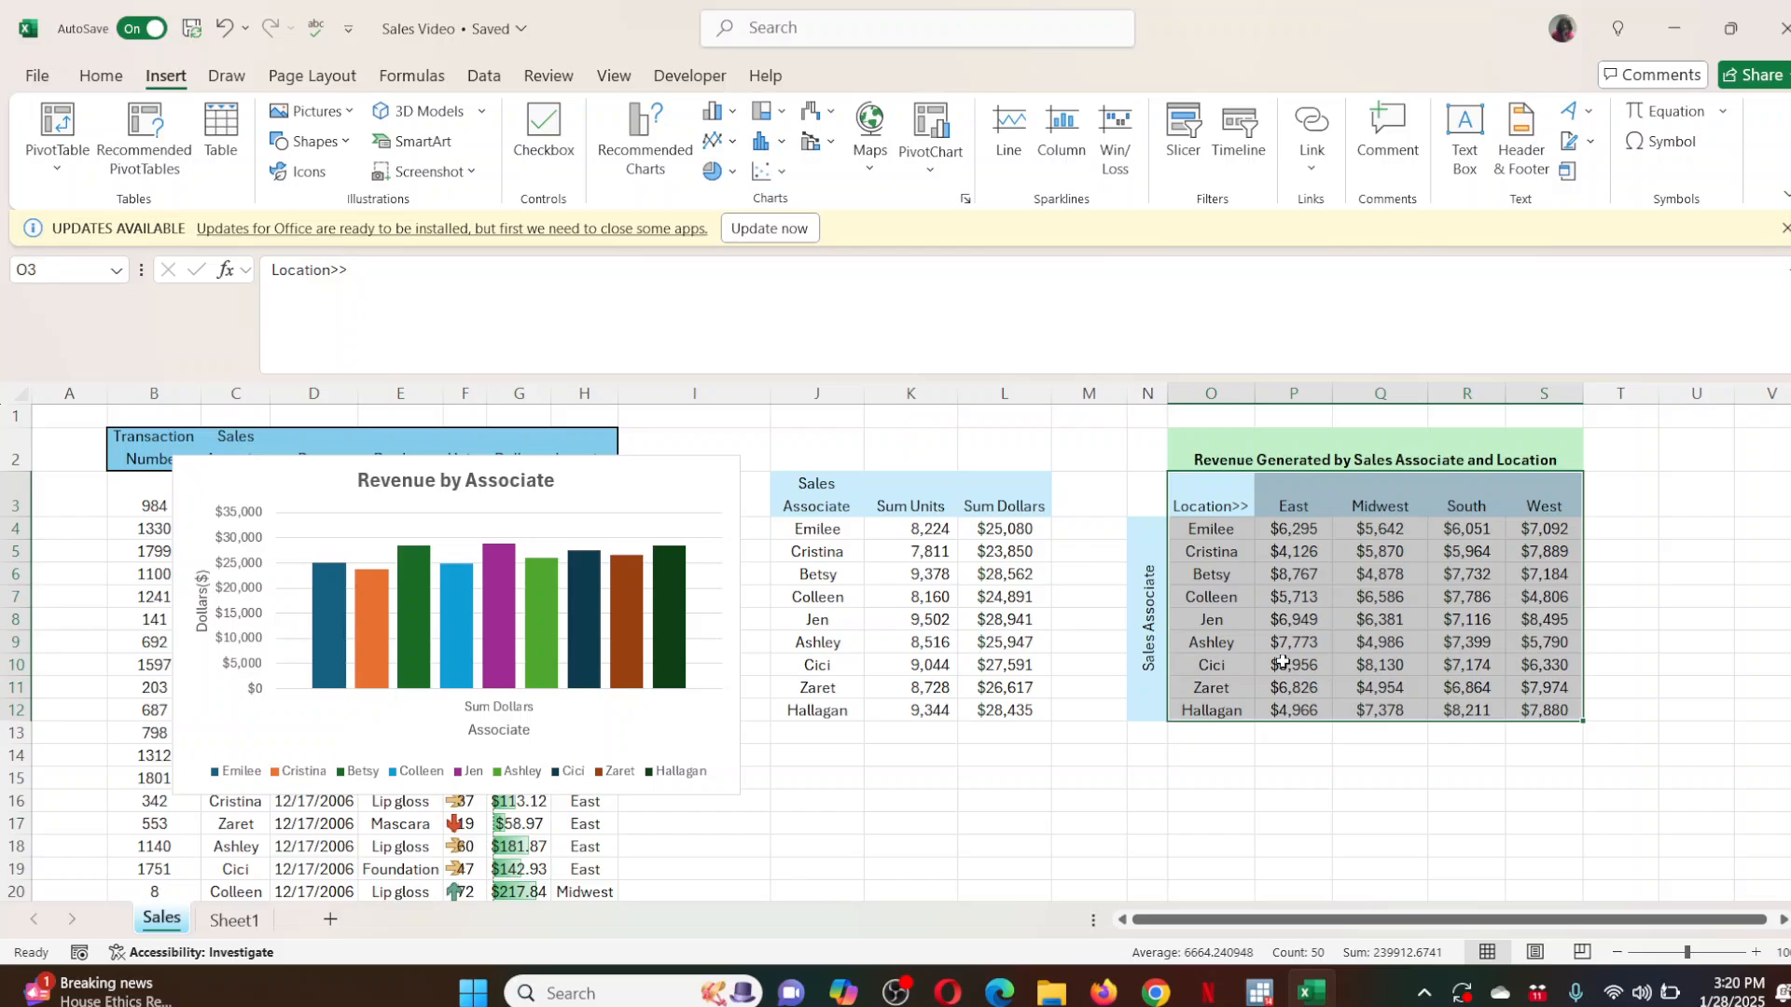
{"action": "left_click", "coordinate": [648, 145]}
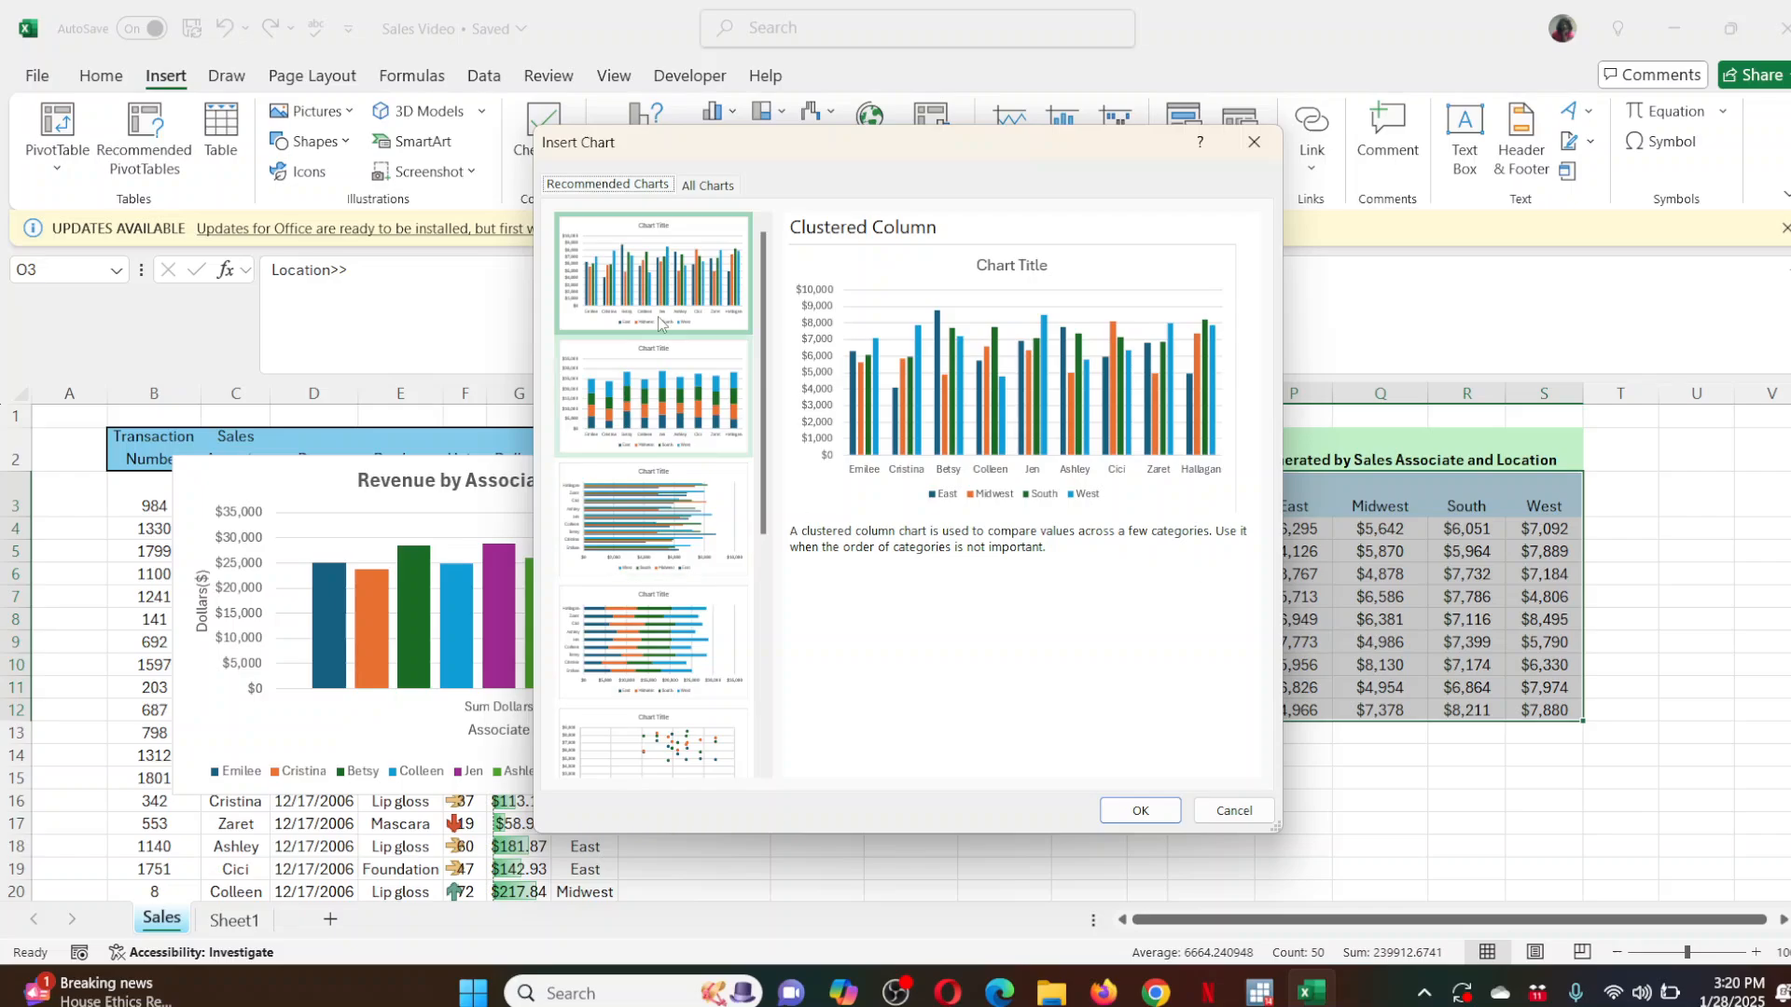
{"action": "left_click", "coordinate": [647, 483]}
{"action": "left_click", "coordinate": [661, 676]}
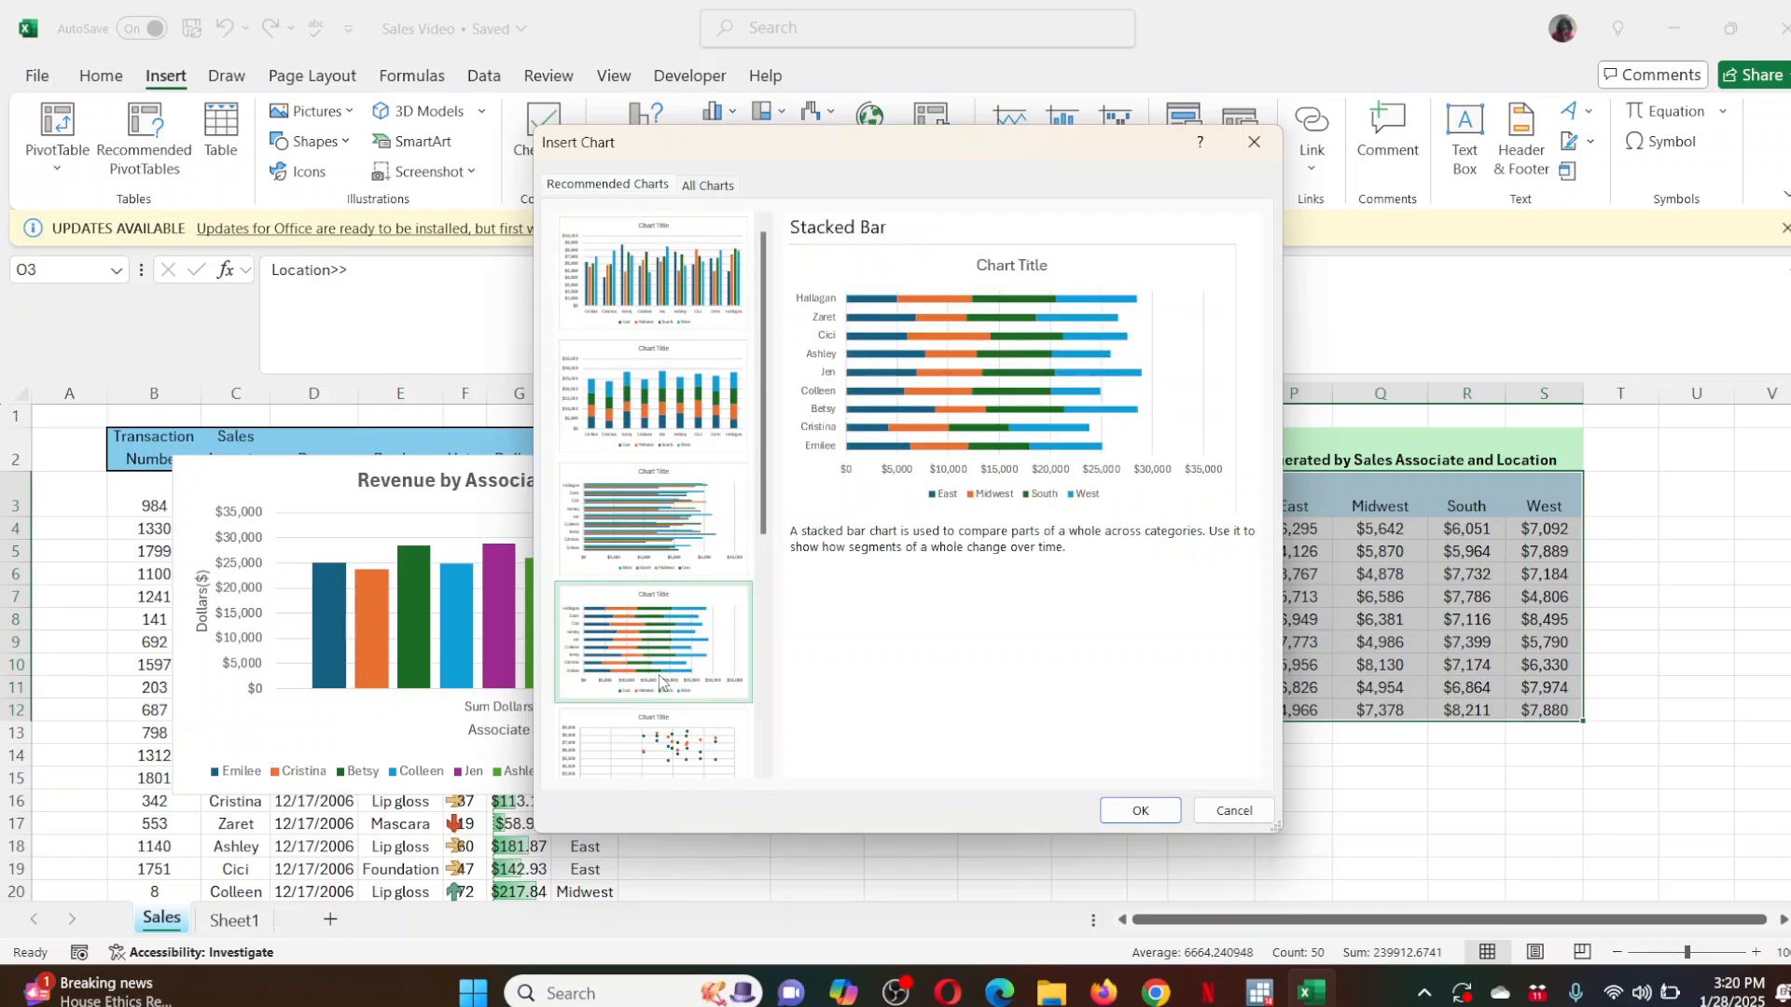
{"action": "left_click", "coordinate": [659, 757]}
{"action": "left_click_drag", "start_coordinate": [757, 503], "coordinate": [782, 782]}
{"action": "scroll", "coordinate": [709, 653], "scroll_direction": "up", "scroll_amount": 10}
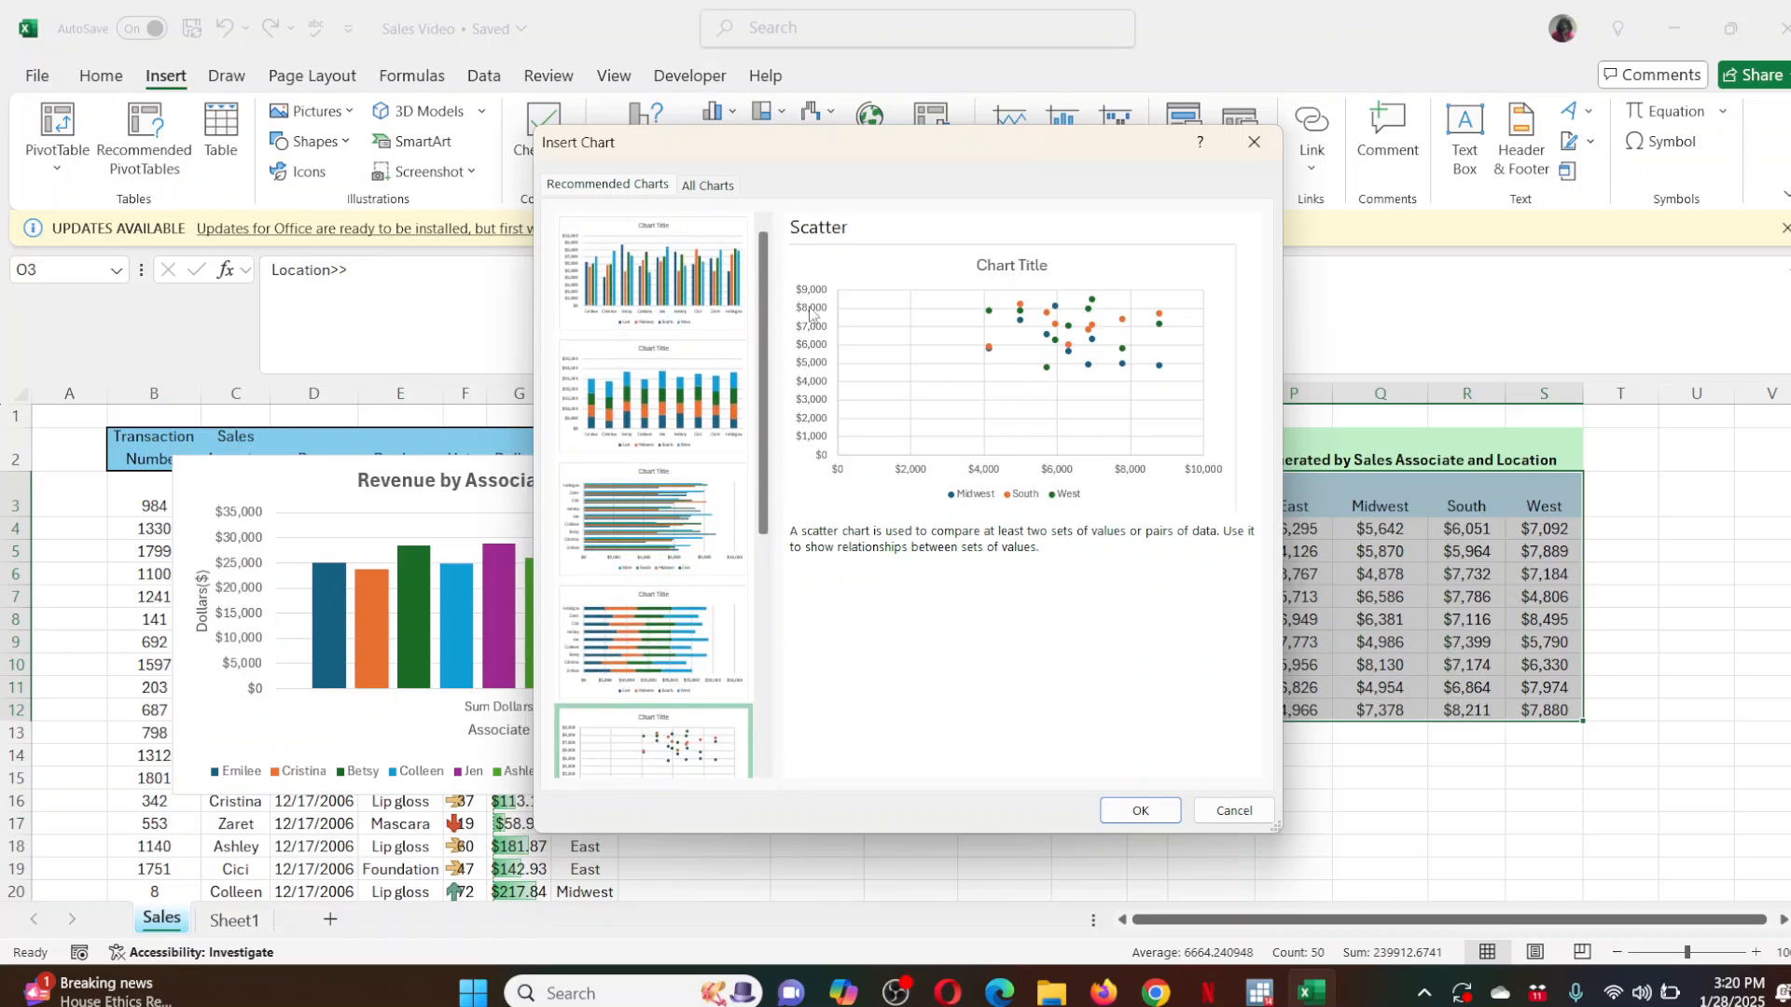
Insert a line chart of O3:S12 with associates along the horizontal axis and one line per location.
{"action": "left_click", "coordinate": [706, 186]}
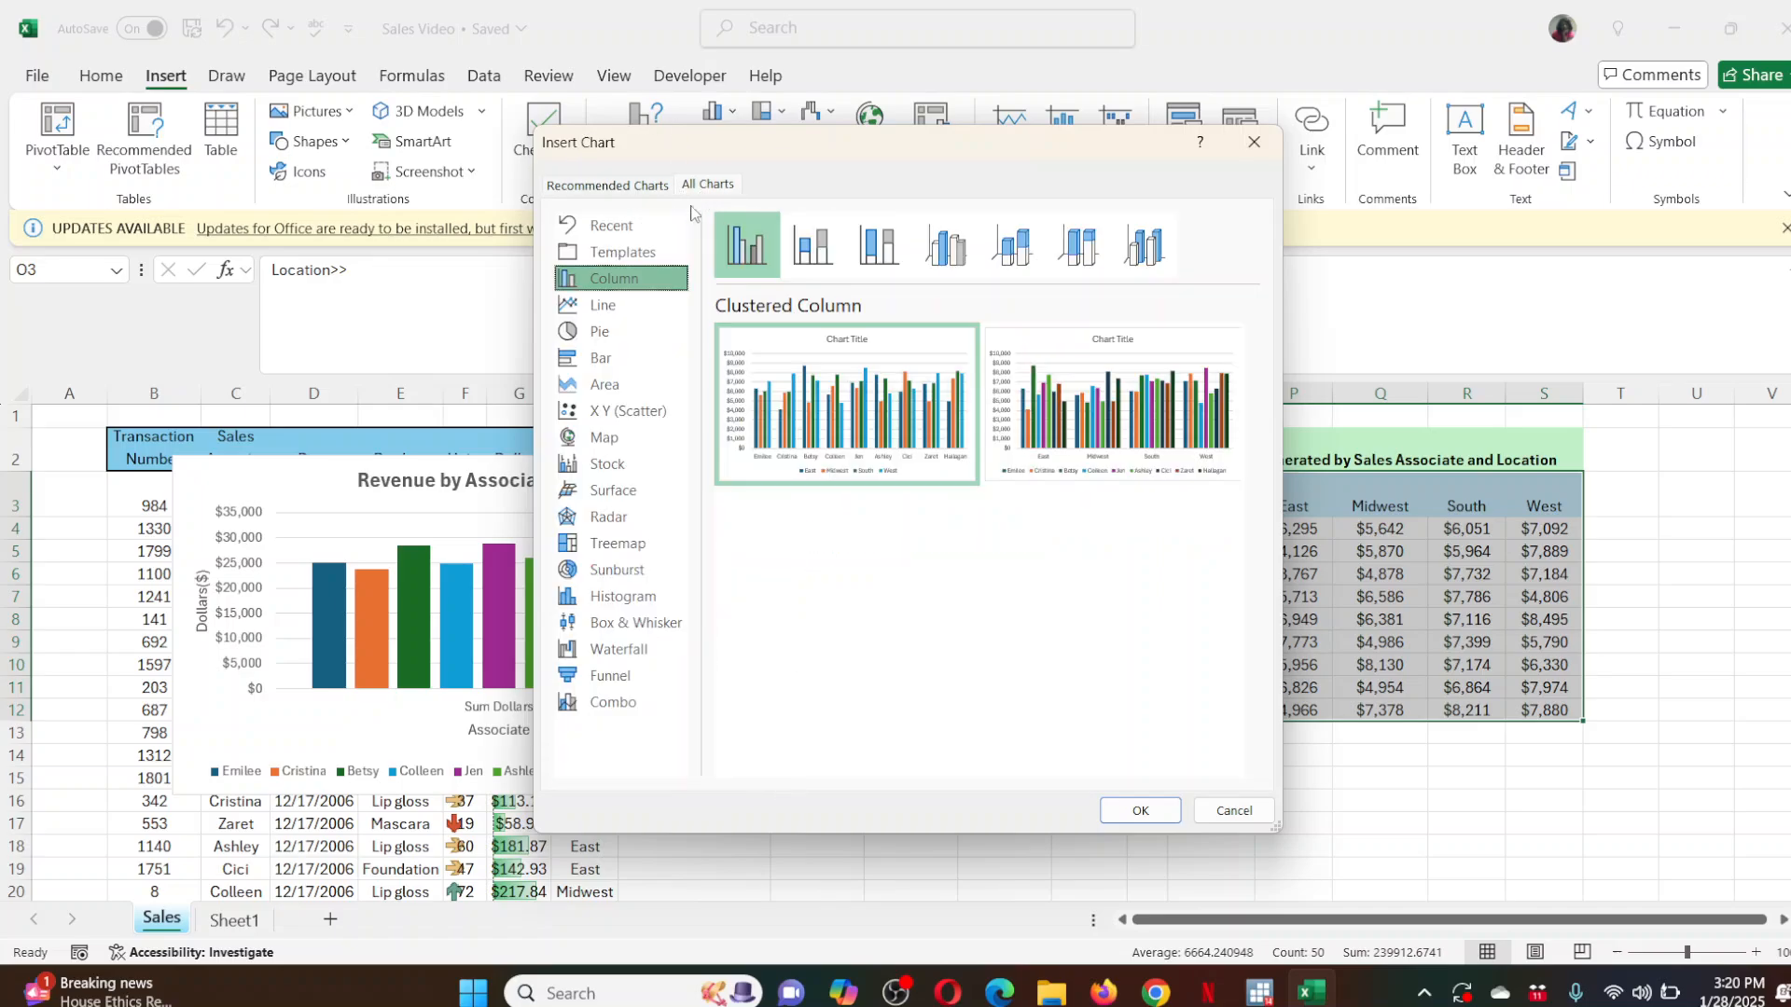
{"action": "left_click", "coordinate": [614, 304]}
{"action": "mouse_move", "coordinate": [896, 418]}
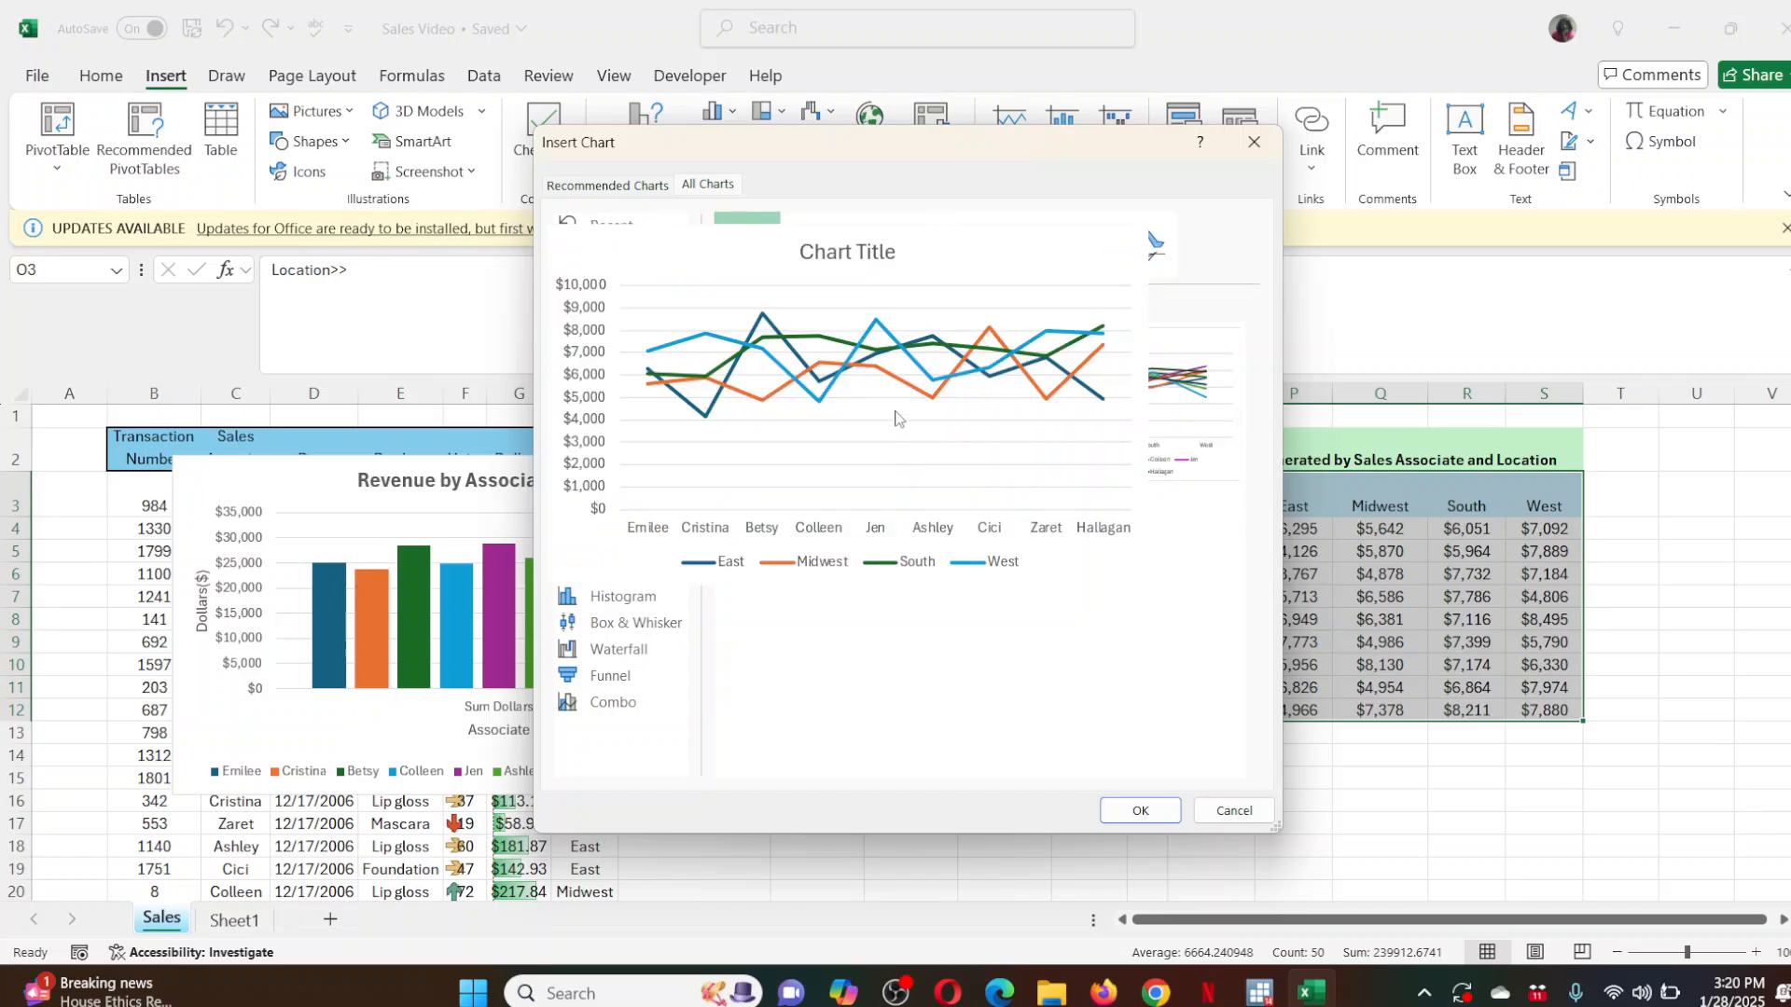
{"action": "mouse_move", "coordinate": [1117, 466]}
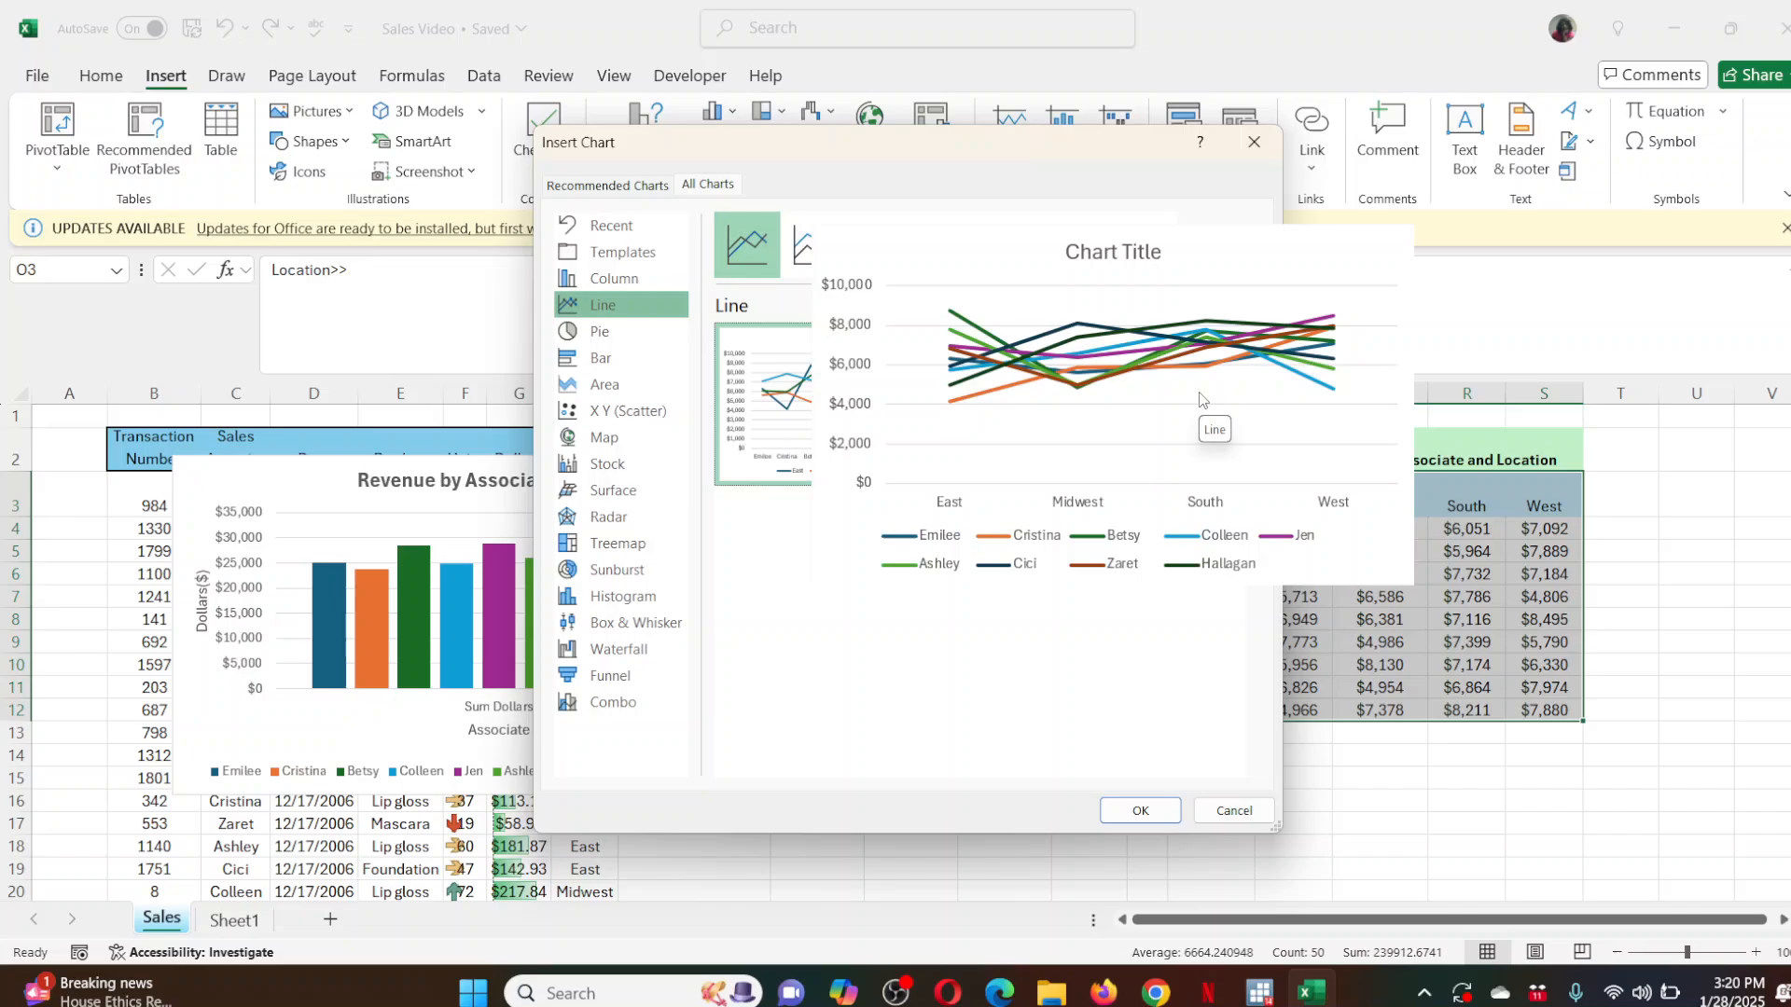
{"action": "mouse_move", "coordinate": [847, 485]}
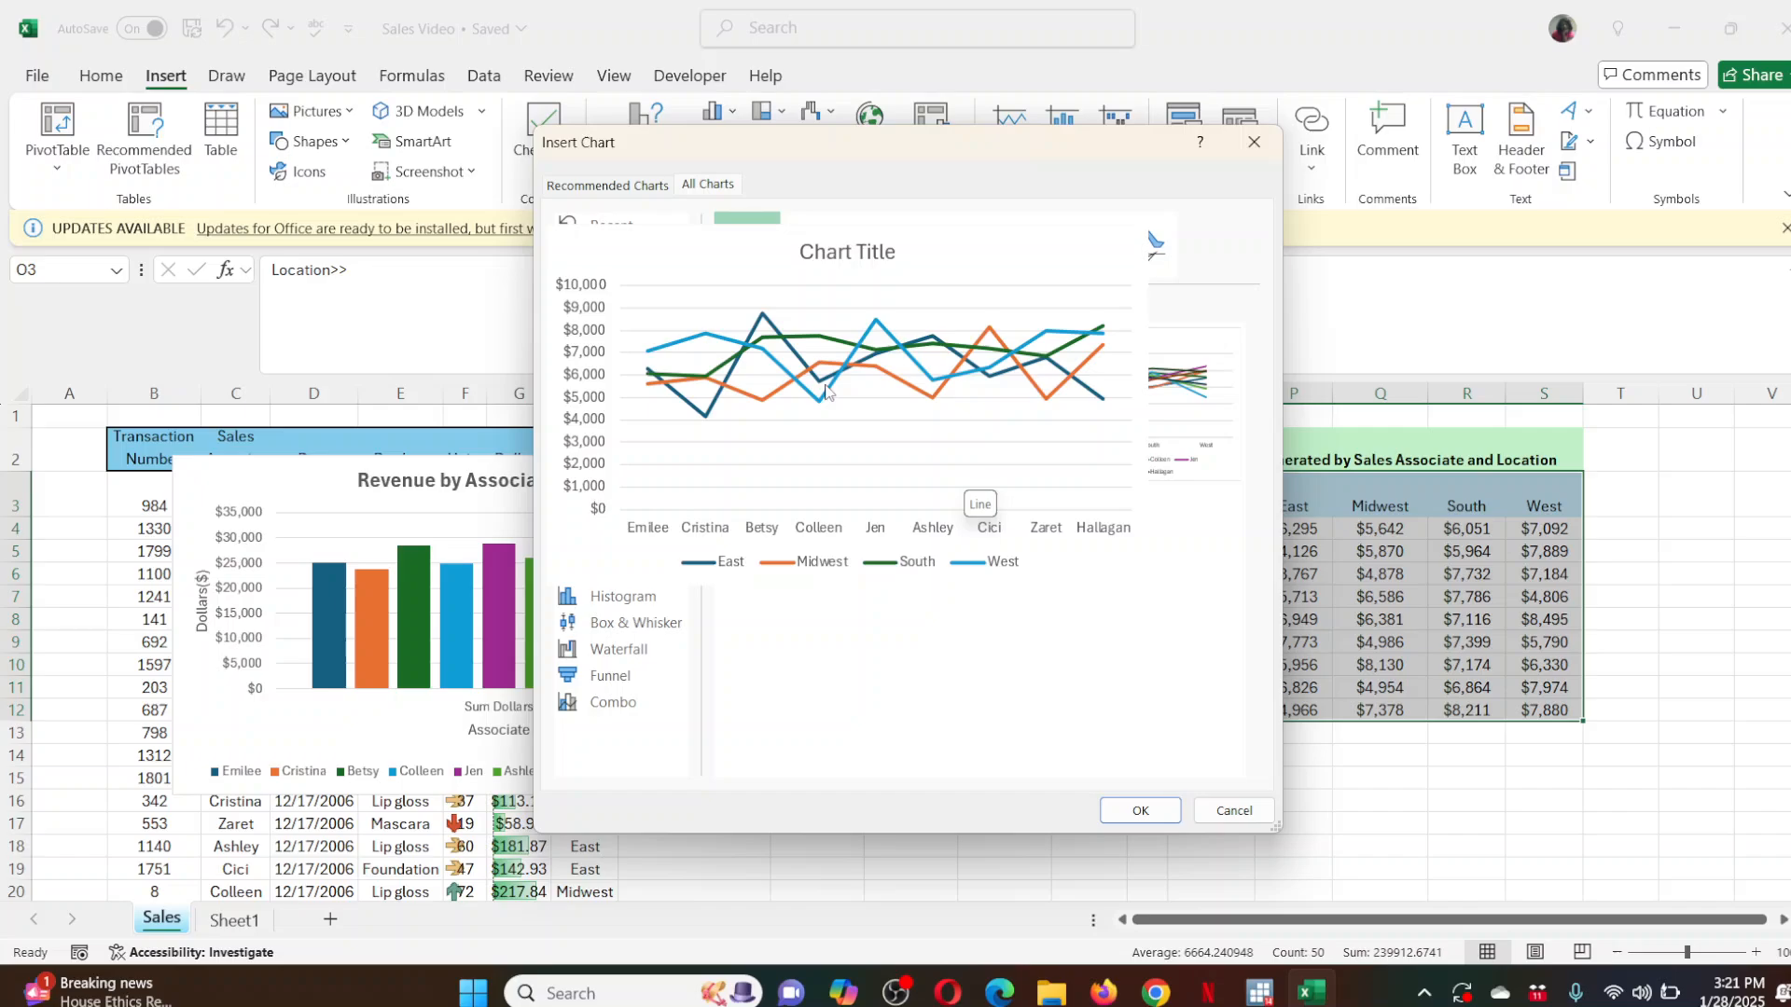
{"action": "mouse_move", "coordinate": [1248, 419]}
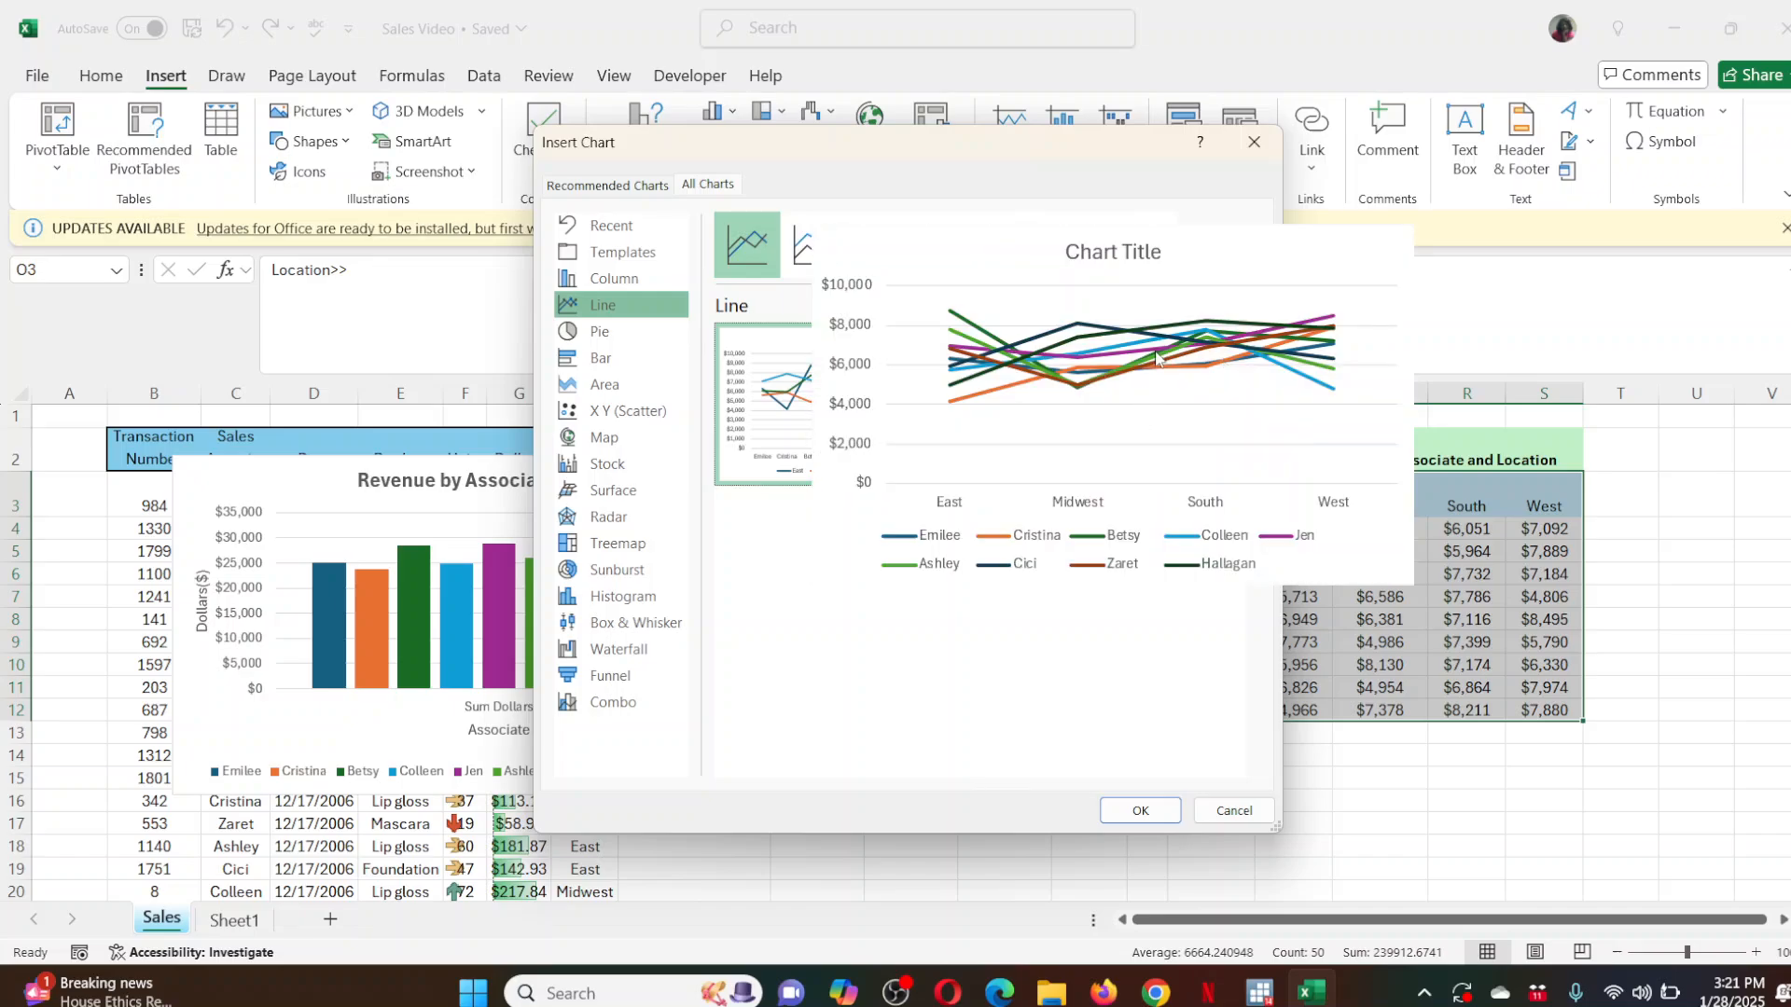
{"action": "mouse_move", "coordinate": [802, 429]}
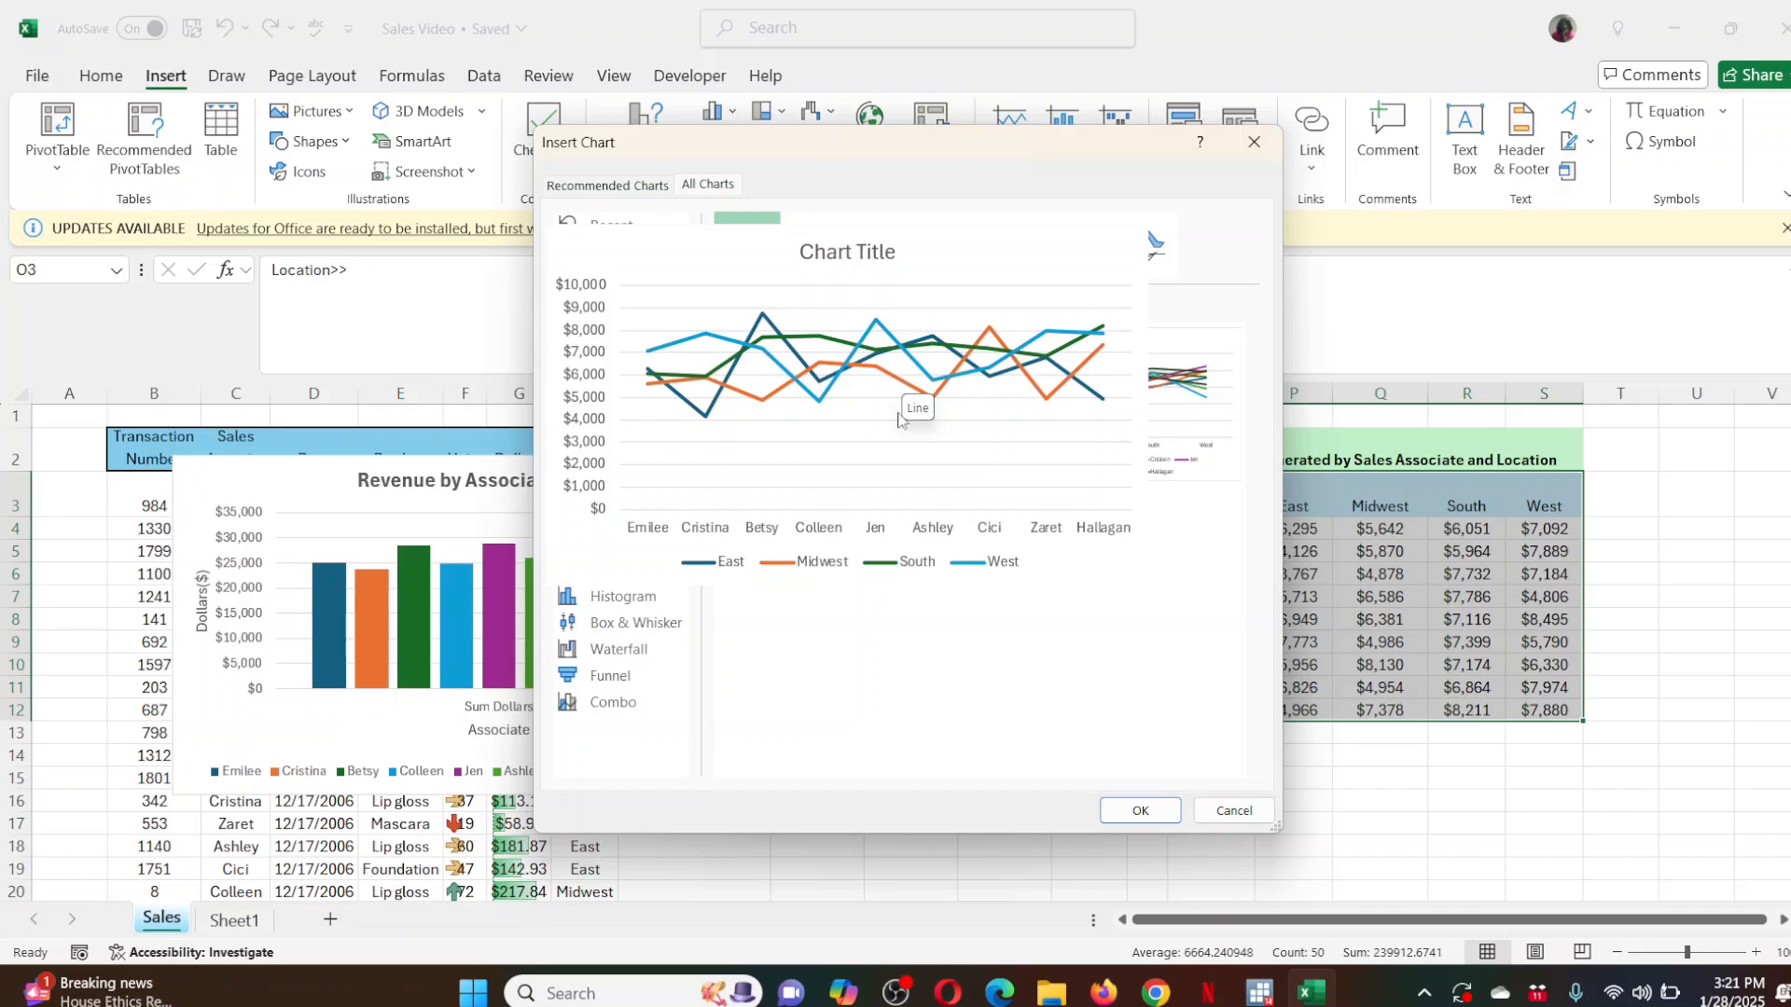
{"action": "left_click", "coordinate": [1139, 821]}
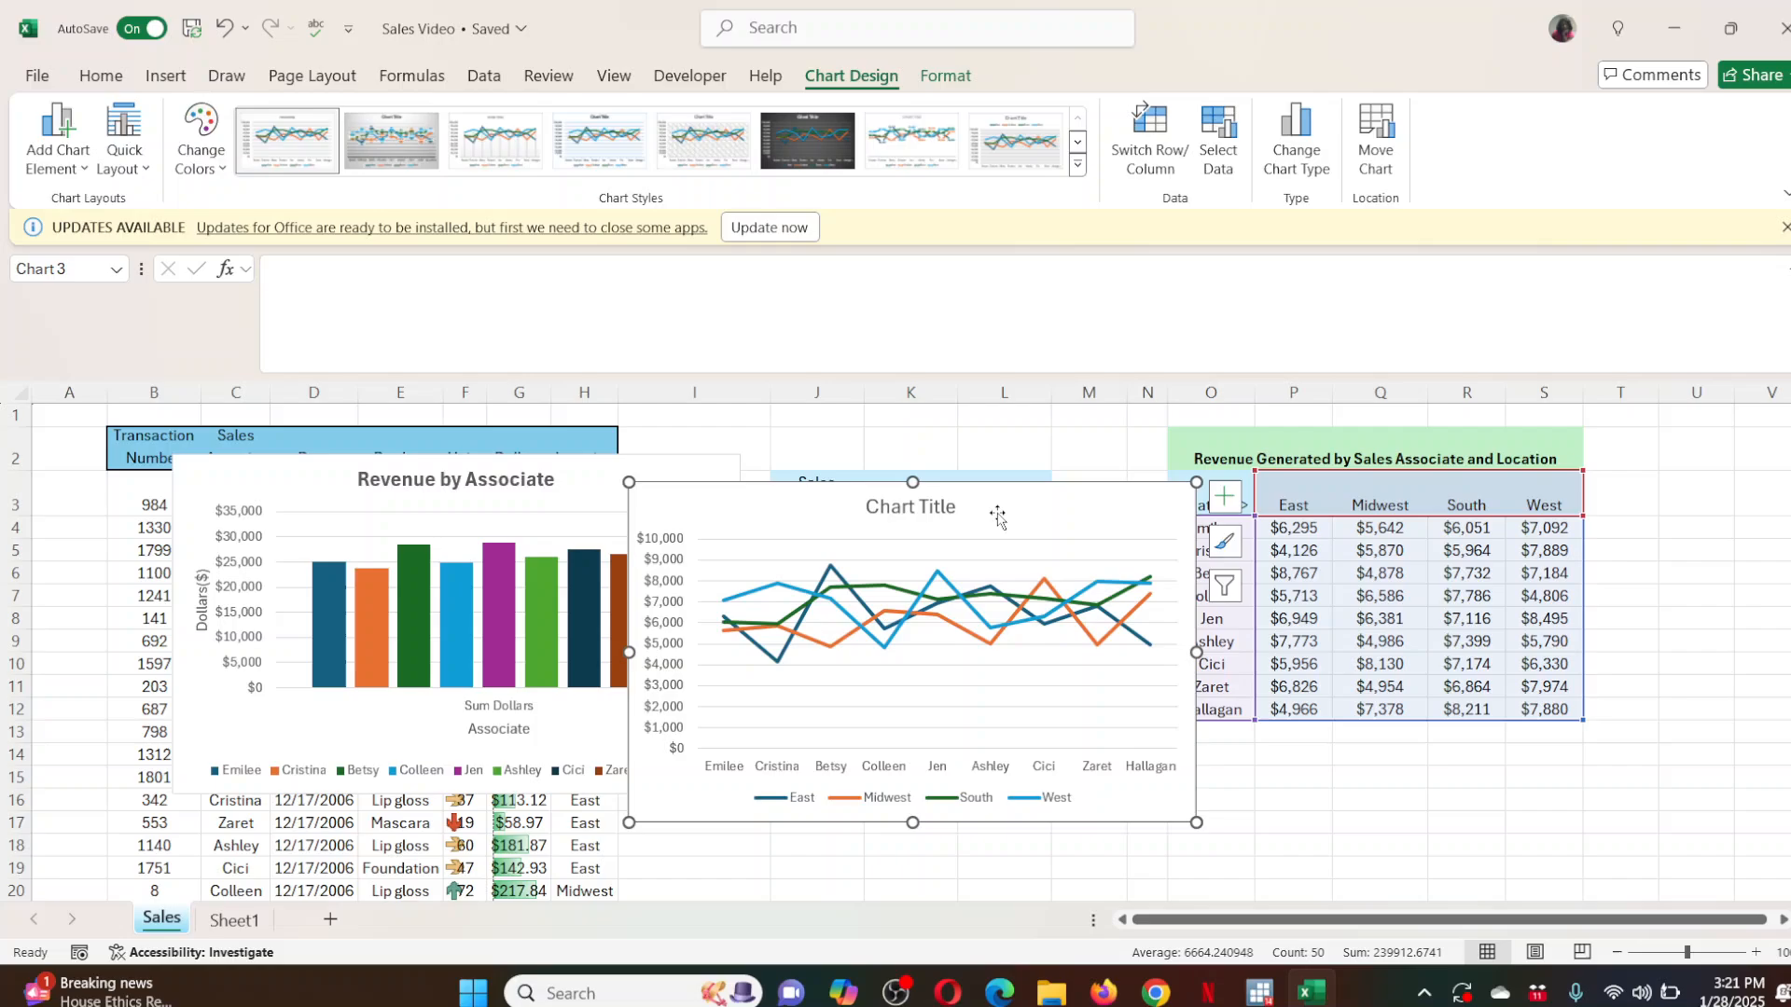
Link the line chart's title to the table heading in cell O2 with =Sales!$O$2.
{"action": "left_click", "coordinate": [925, 507]}
{"action": "left_click", "coordinate": [496, 273]}
{"action": "type", "text": "="}
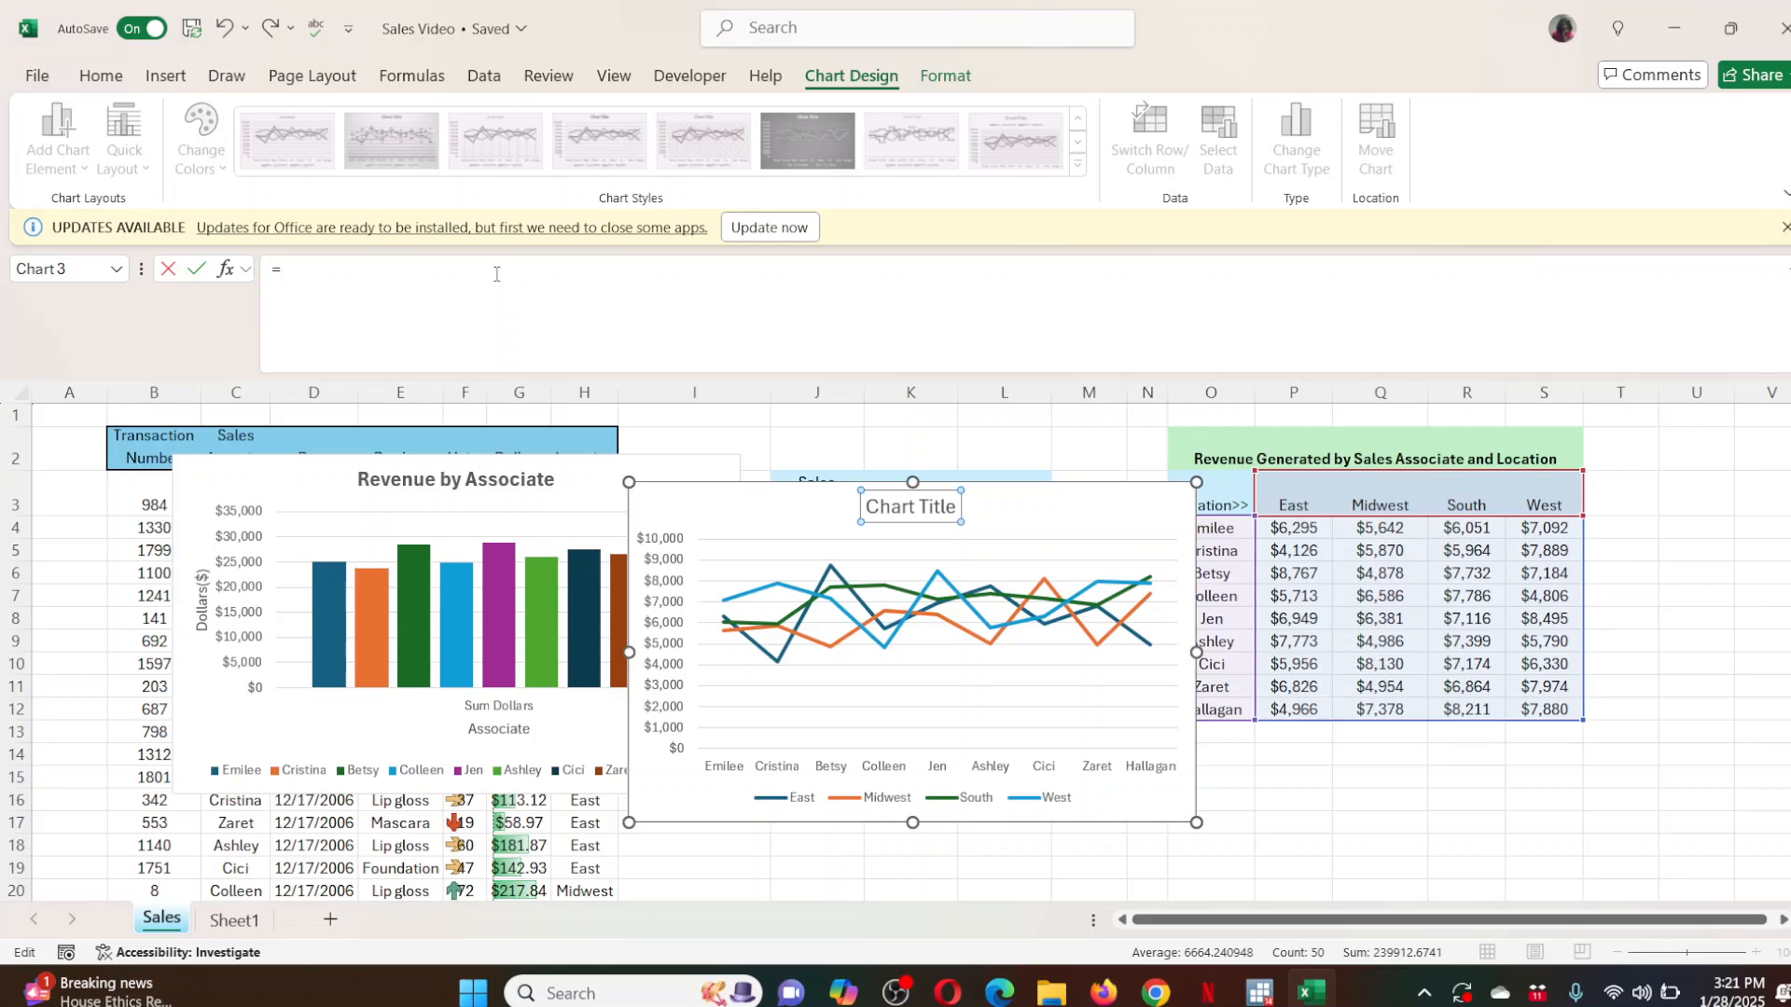
{"action": "left_click", "coordinate": [1317, 448]}
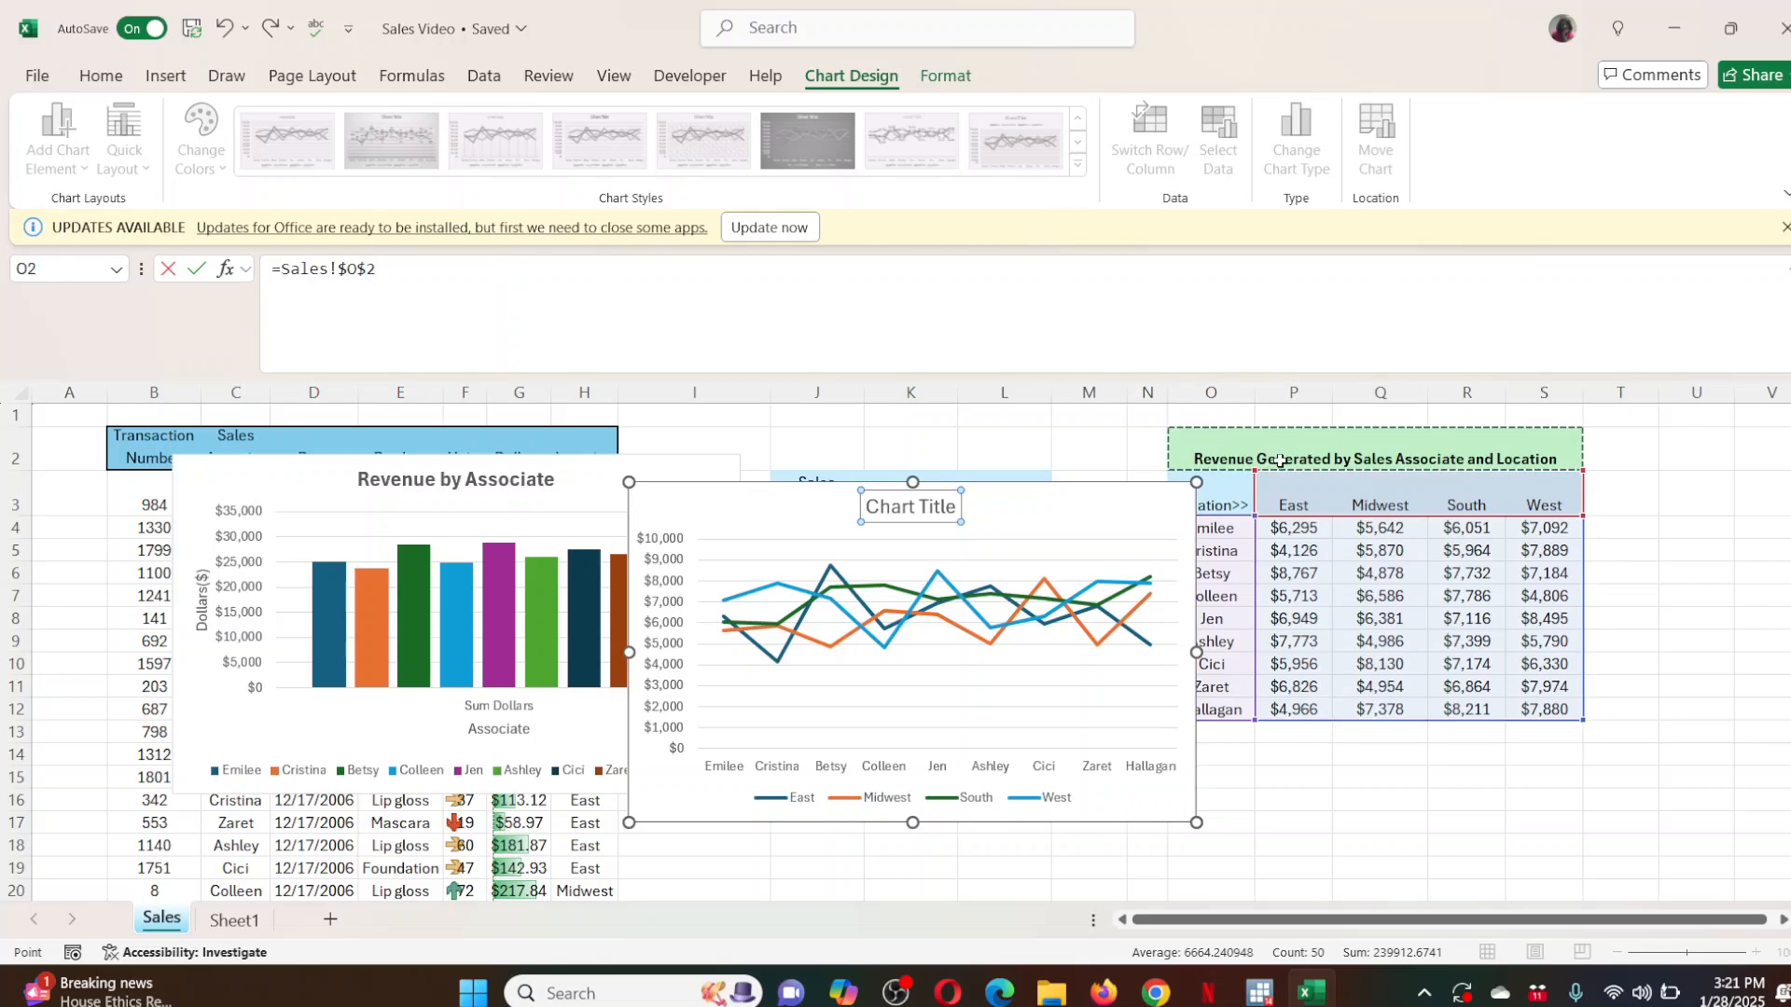
{"action": "key", "text": "Return"}
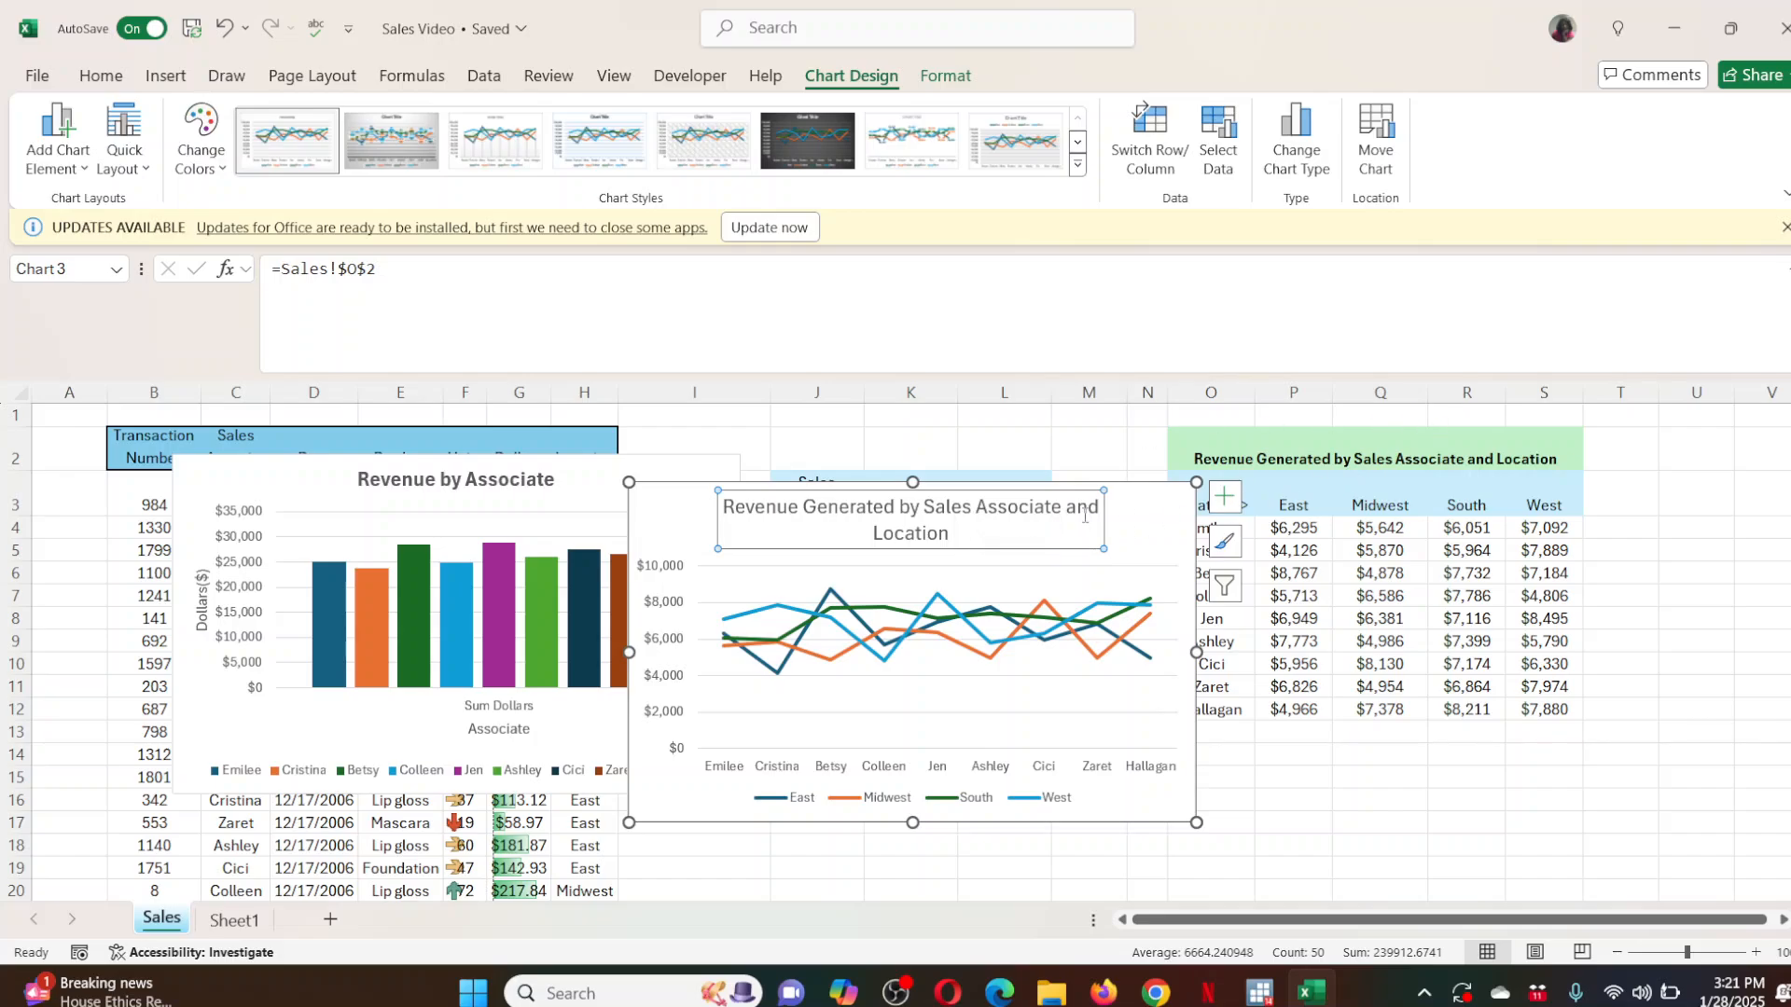
Append an extra word to the heading in cell O2 to test the linked chart title.
{"action": "left_click", "coordinate": [1276, 453]}
{"action": "double_click", "coordinate": [1273, 453]}
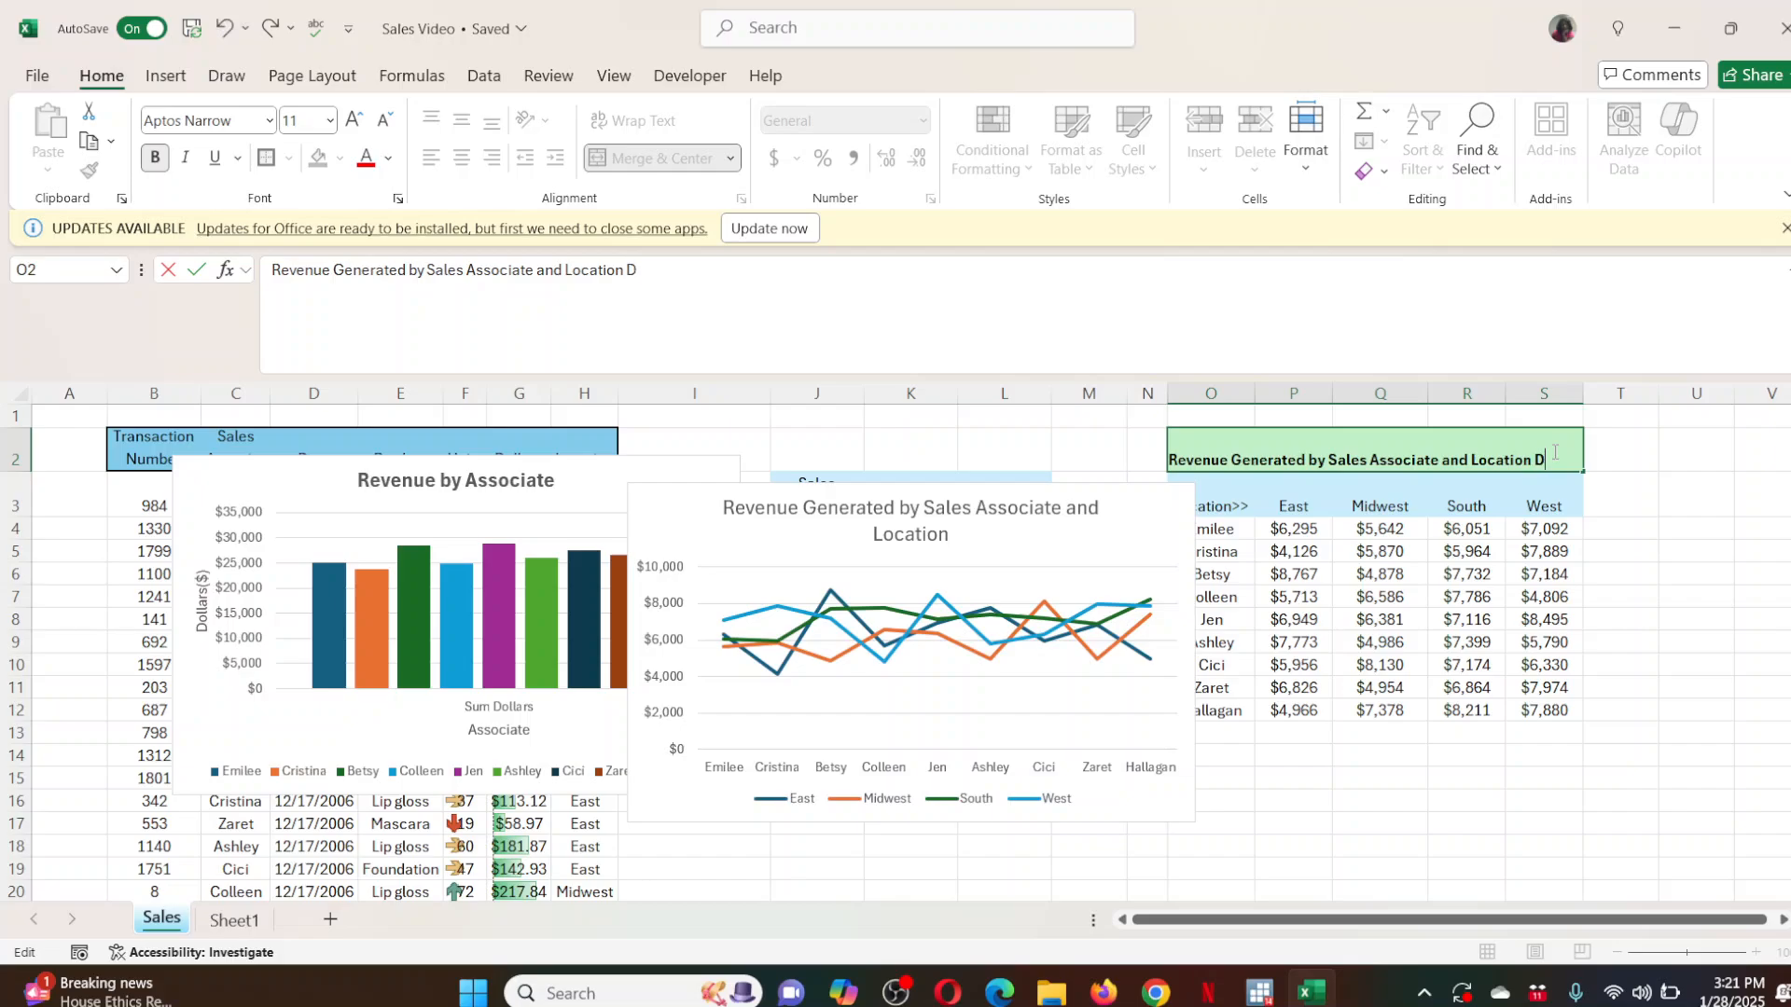
{"action": "type", "text": "Dami"}
{"action": "key", "text": "Return"}
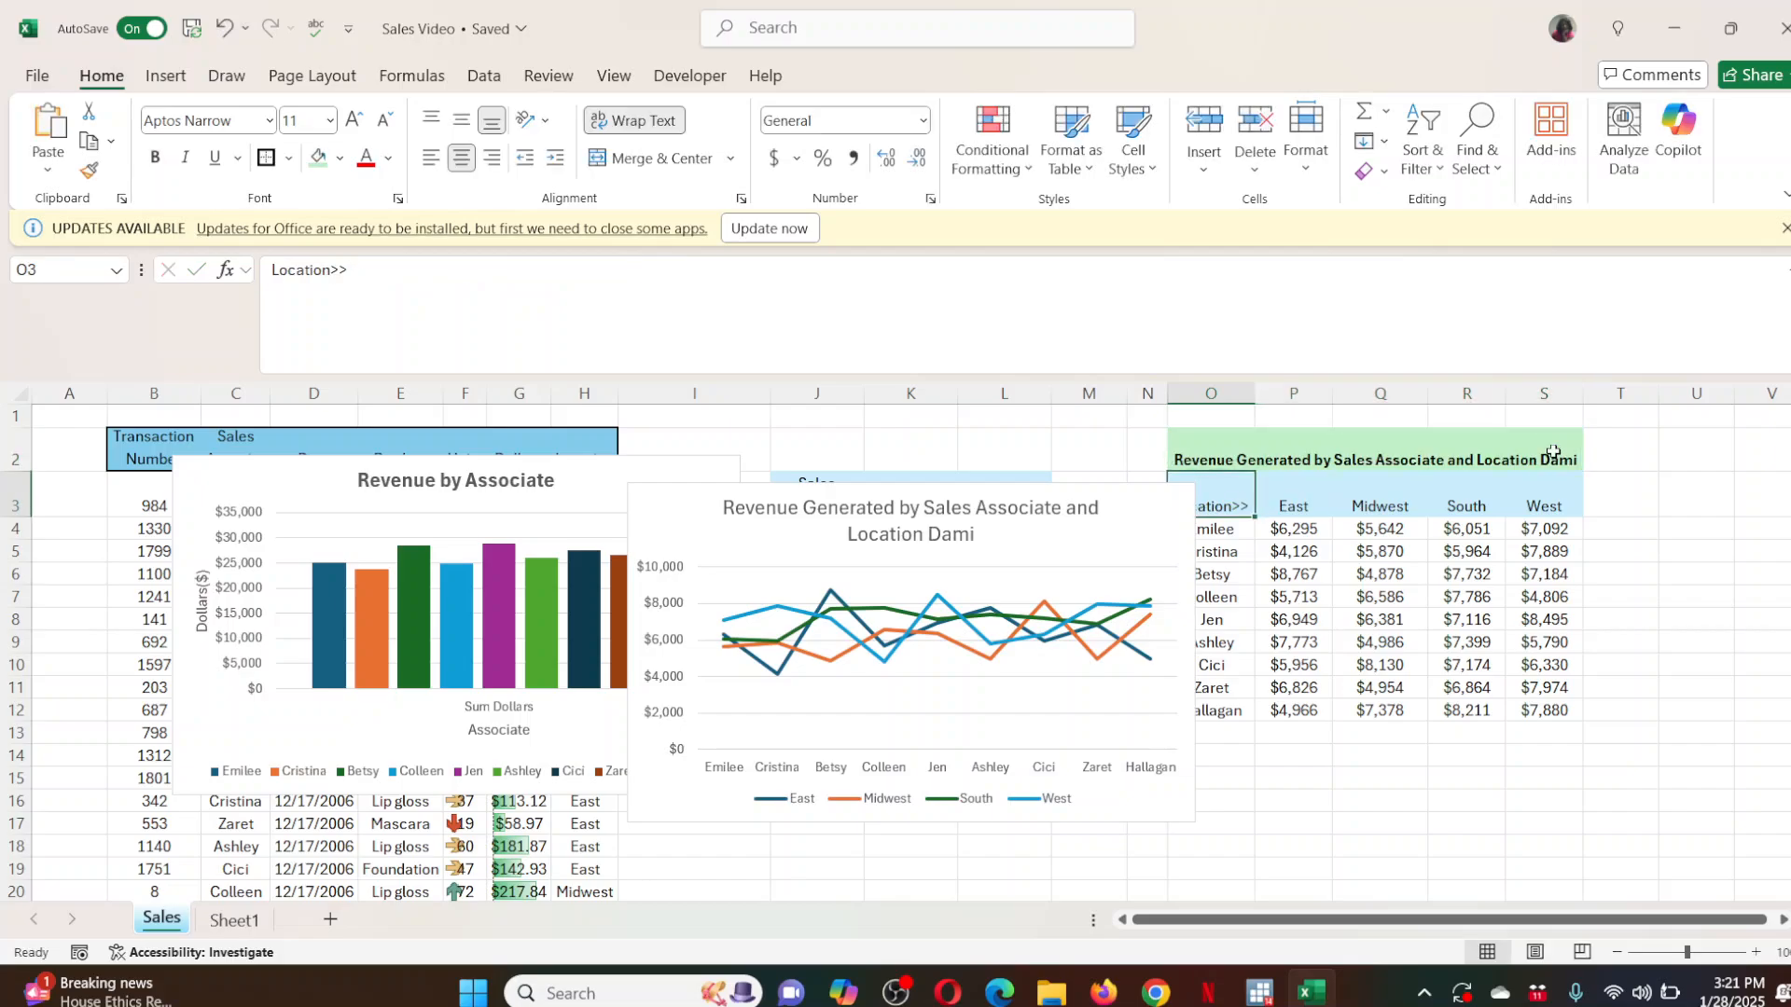
{"action": "left_click", "coordinate": [979, 539]}
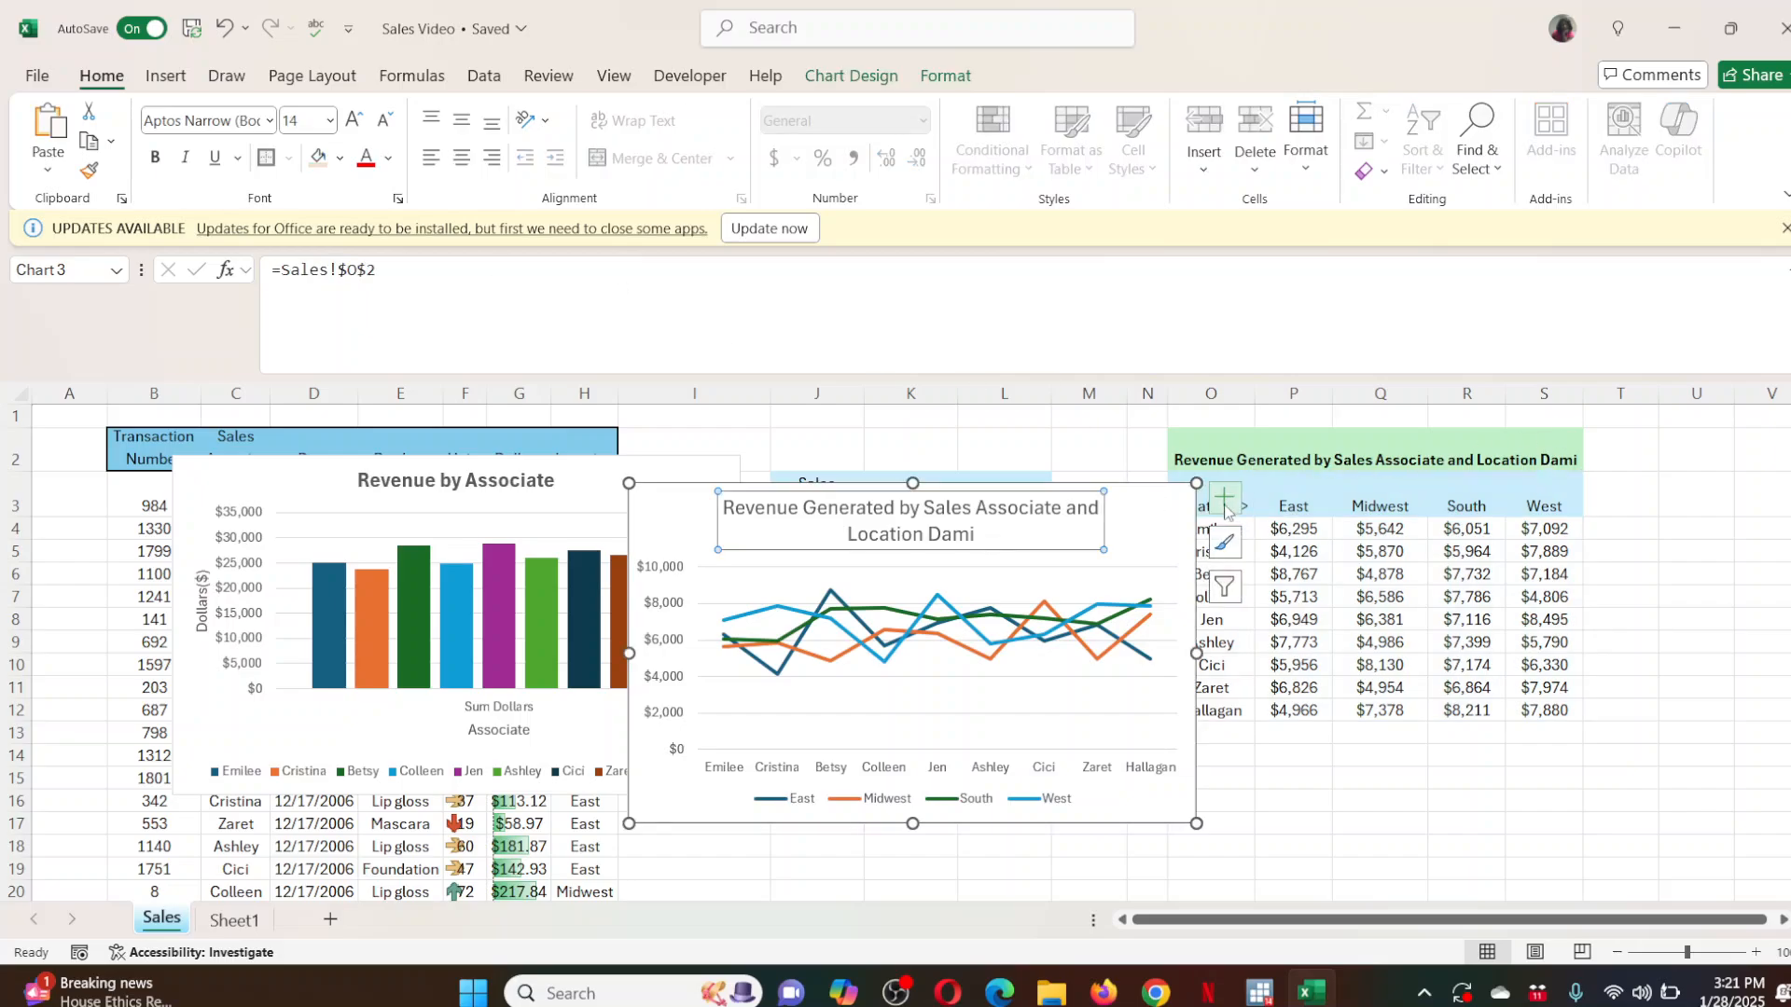
Remove the extra word from the end of the heading in cell O2.
{"action": "left_click", "coordinate": [1554, 453]}
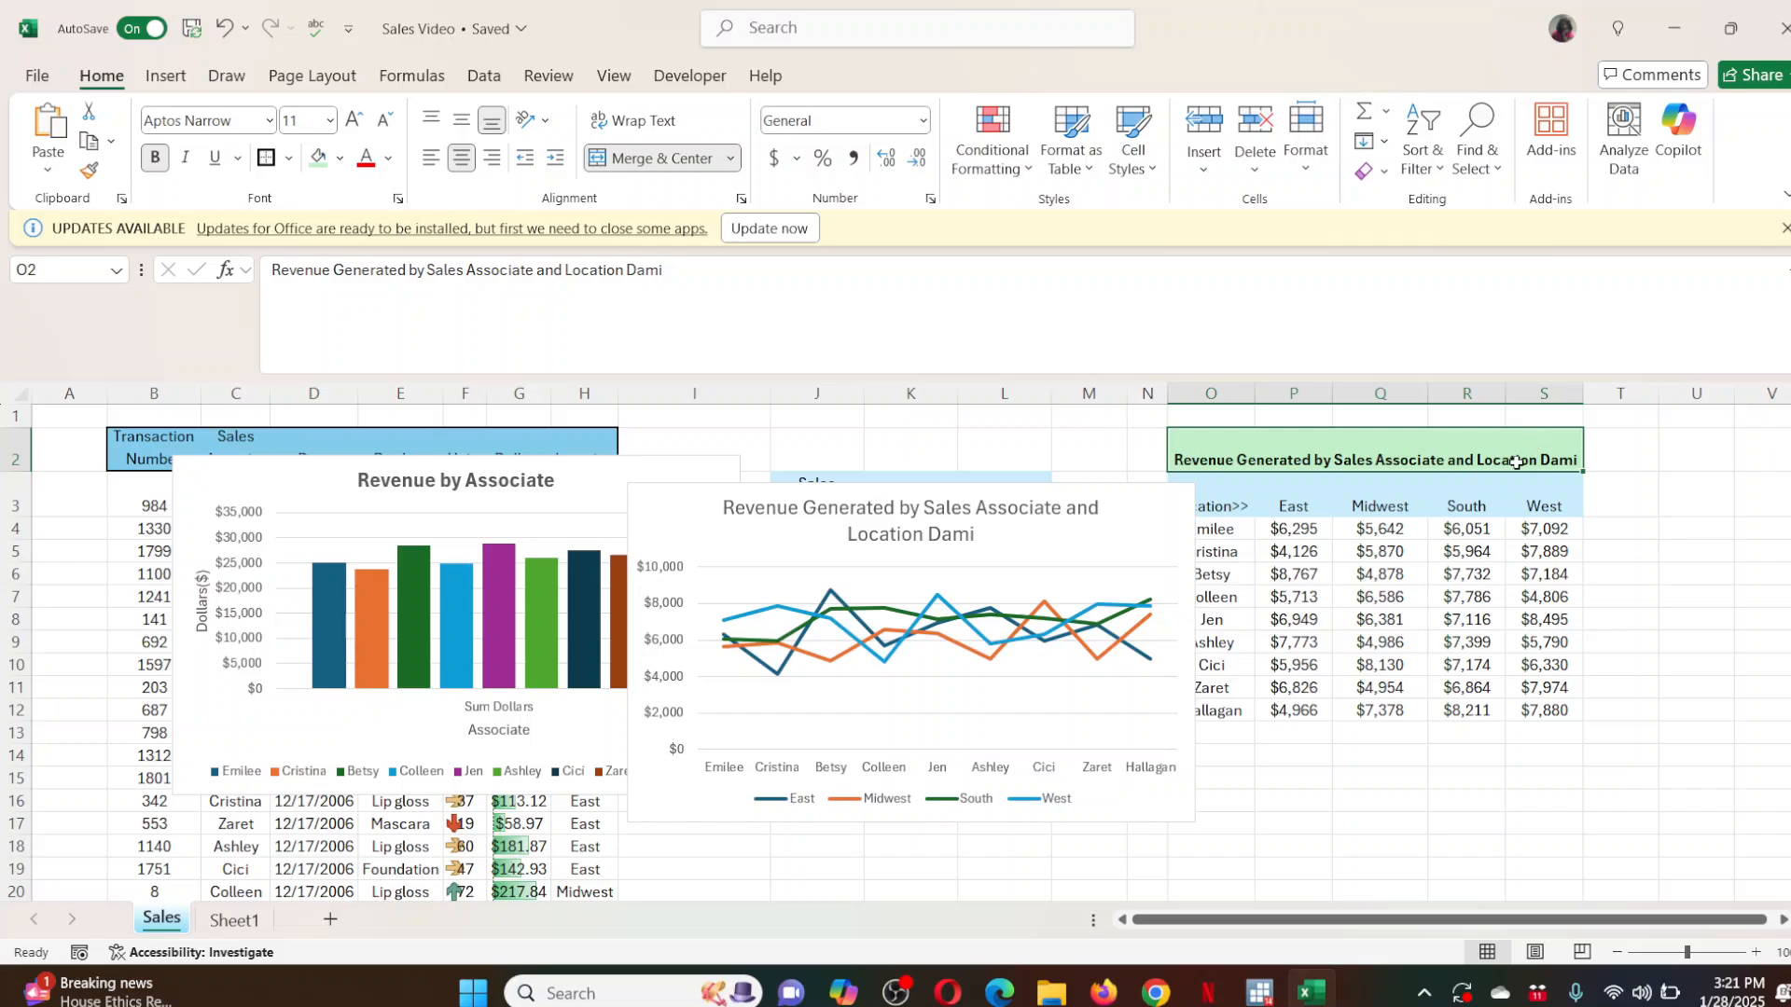
{"action": "double_click", "coordinate": [1533, 461]}
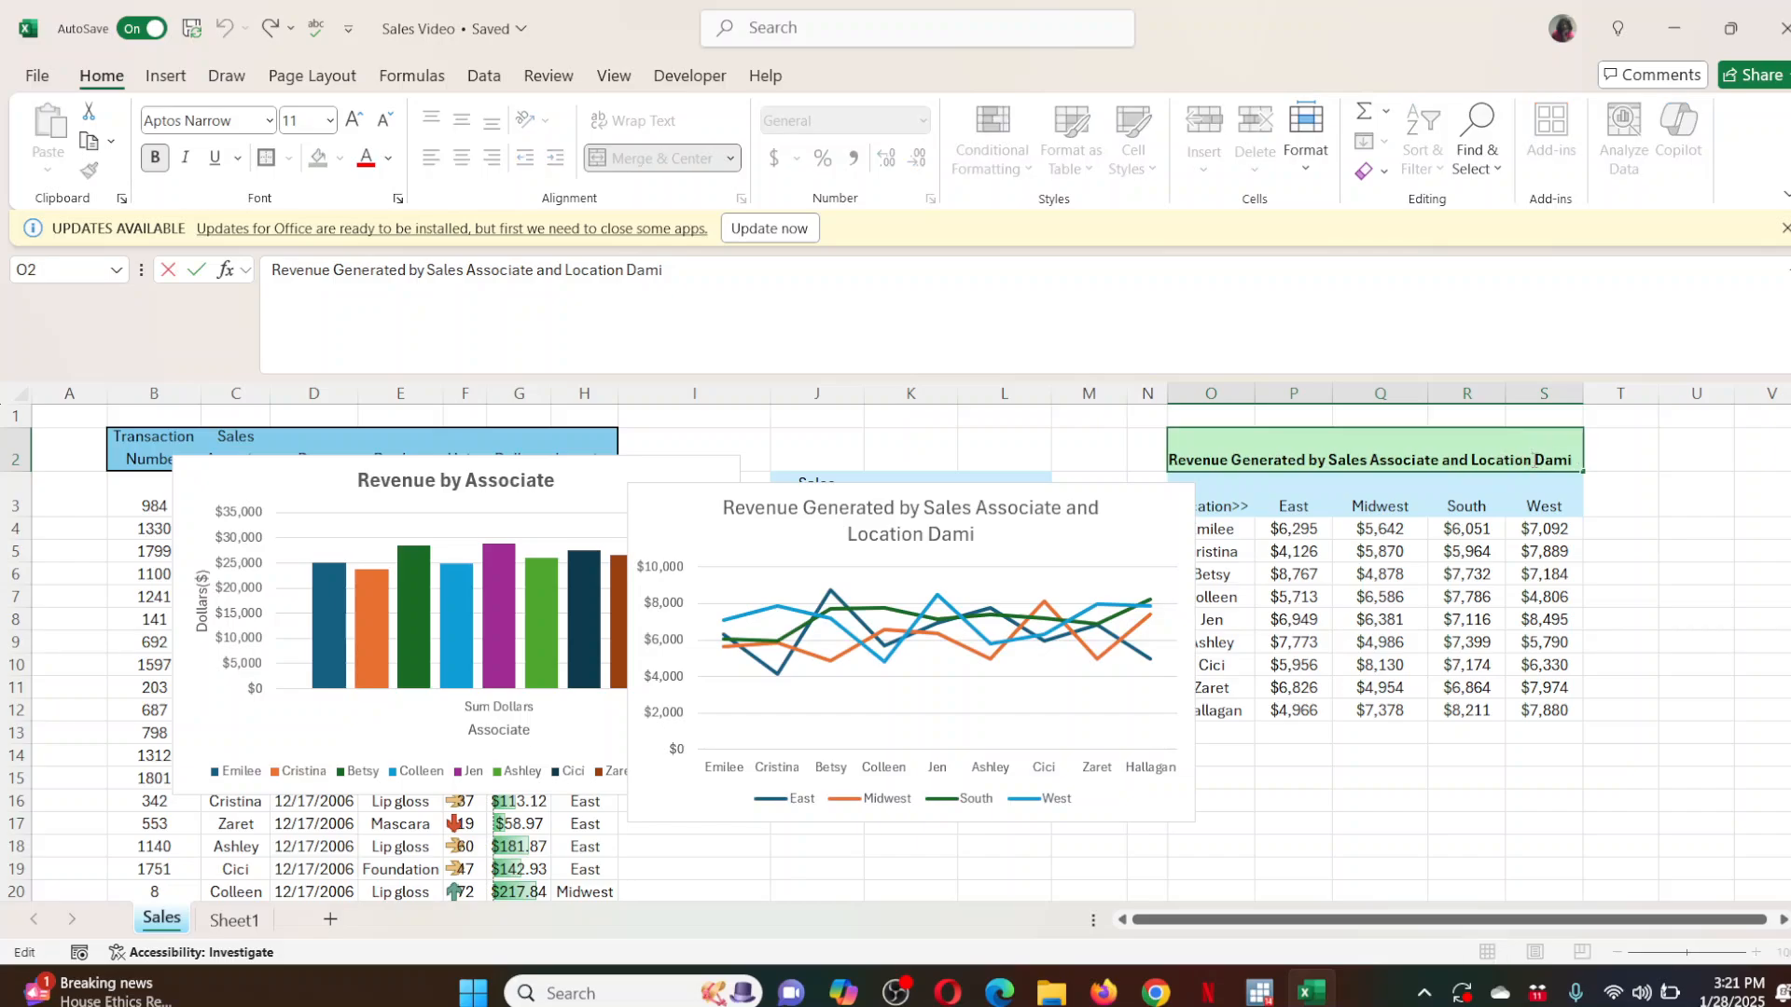
{"action": "left_click_drag", "start_coordinate": [1533, 460], "coordinate": [1669, 474]}
{"action": "key", "text": "BackSpace"}
{"action": "key", "text": "Return"}
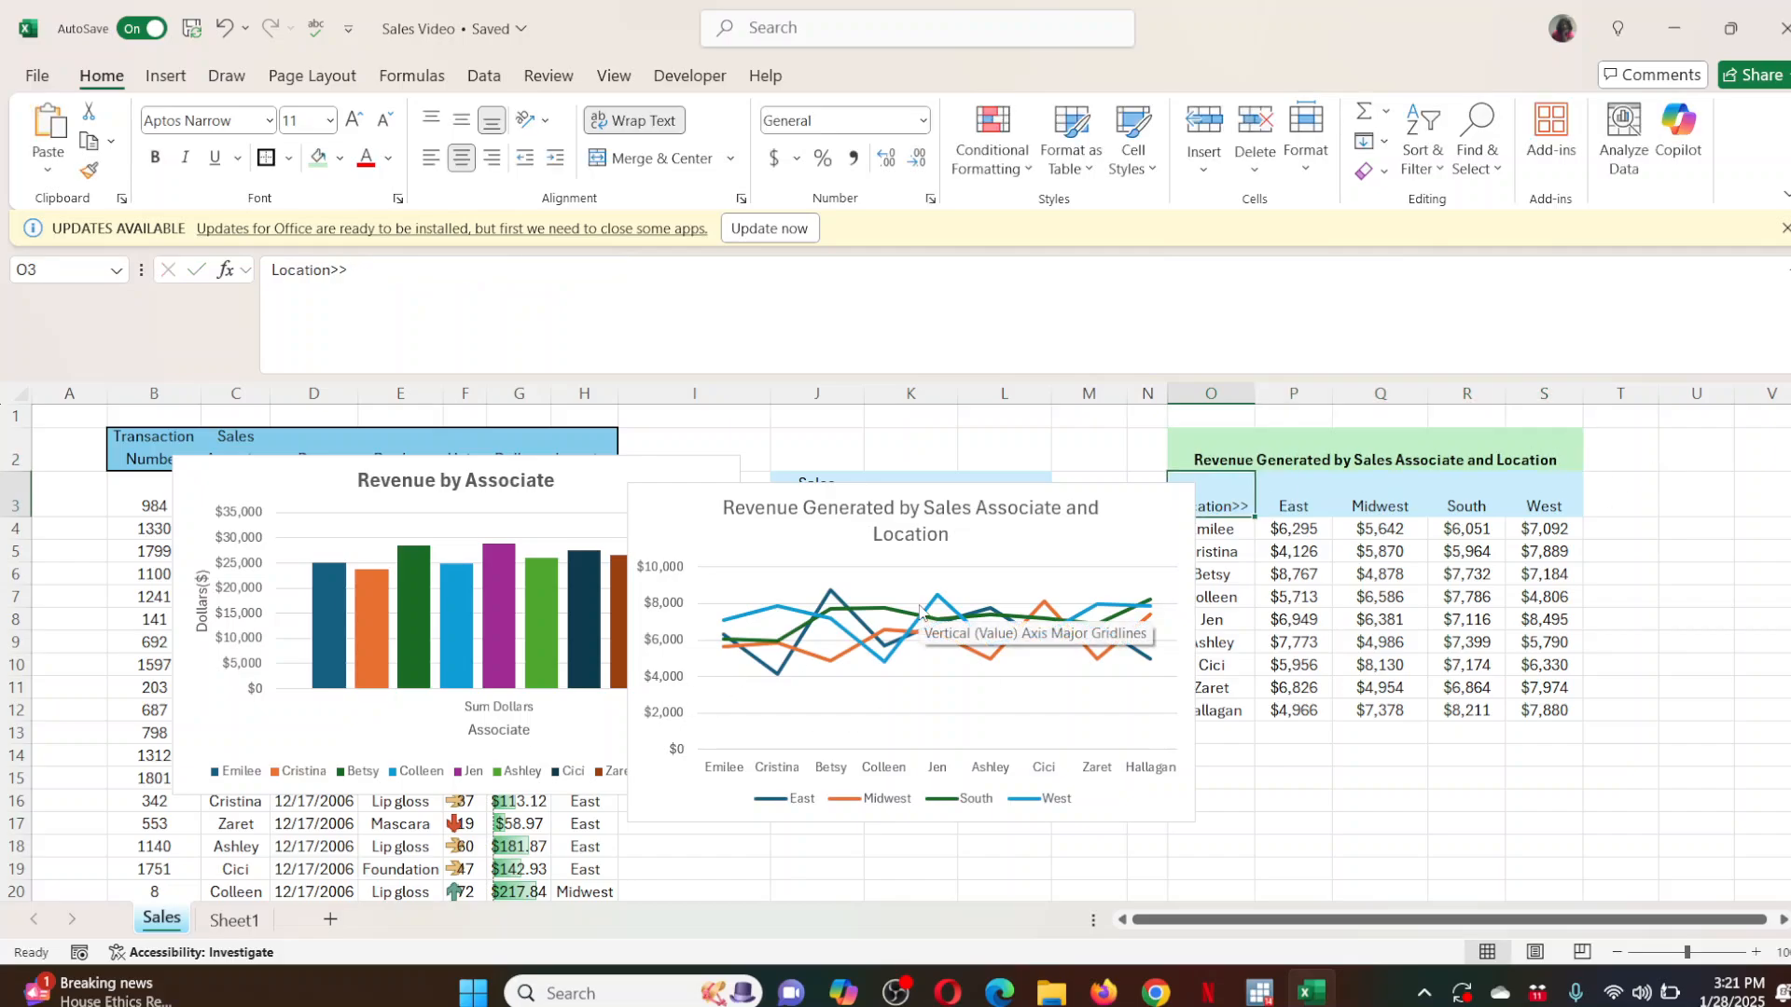
Make the line chart's title bold and underlined, and move the chart right beside the Revenue by Associate chart.
{"action": "left_click", "coordinate": [901, 518]}
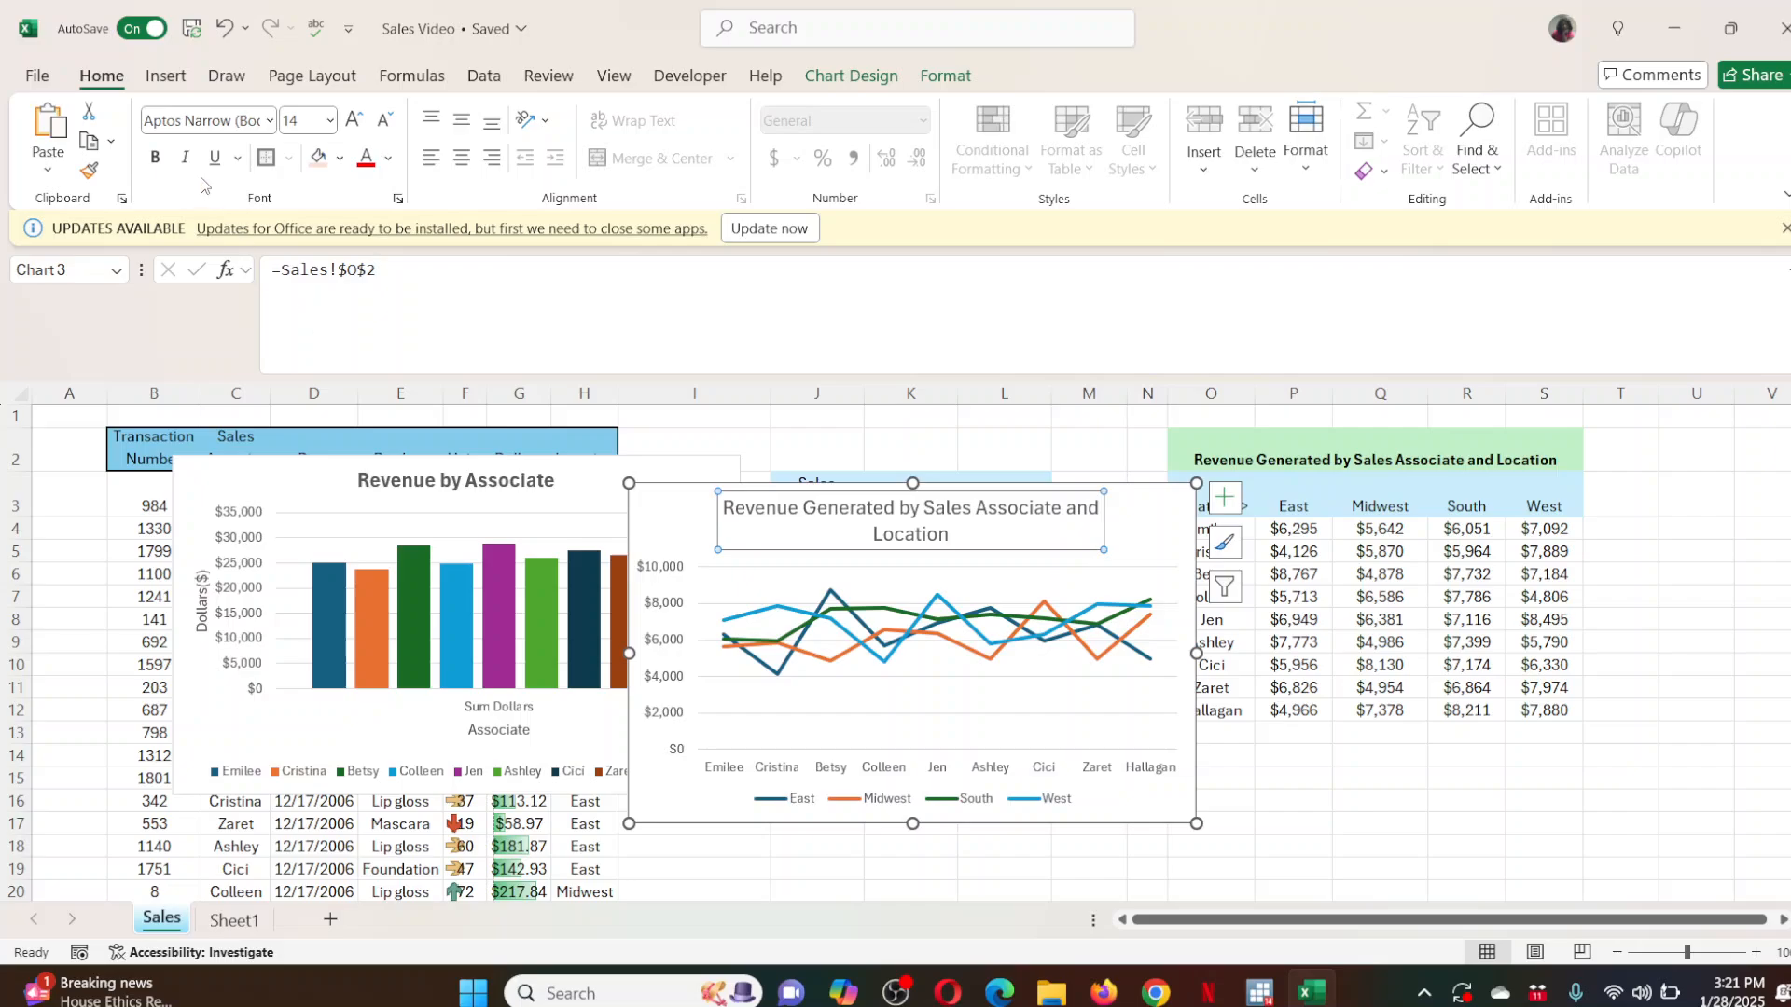
{"action": "left_click", "coordinate": [155, 156]}
{"action": "left_click", "coordinate": [214, 157]}
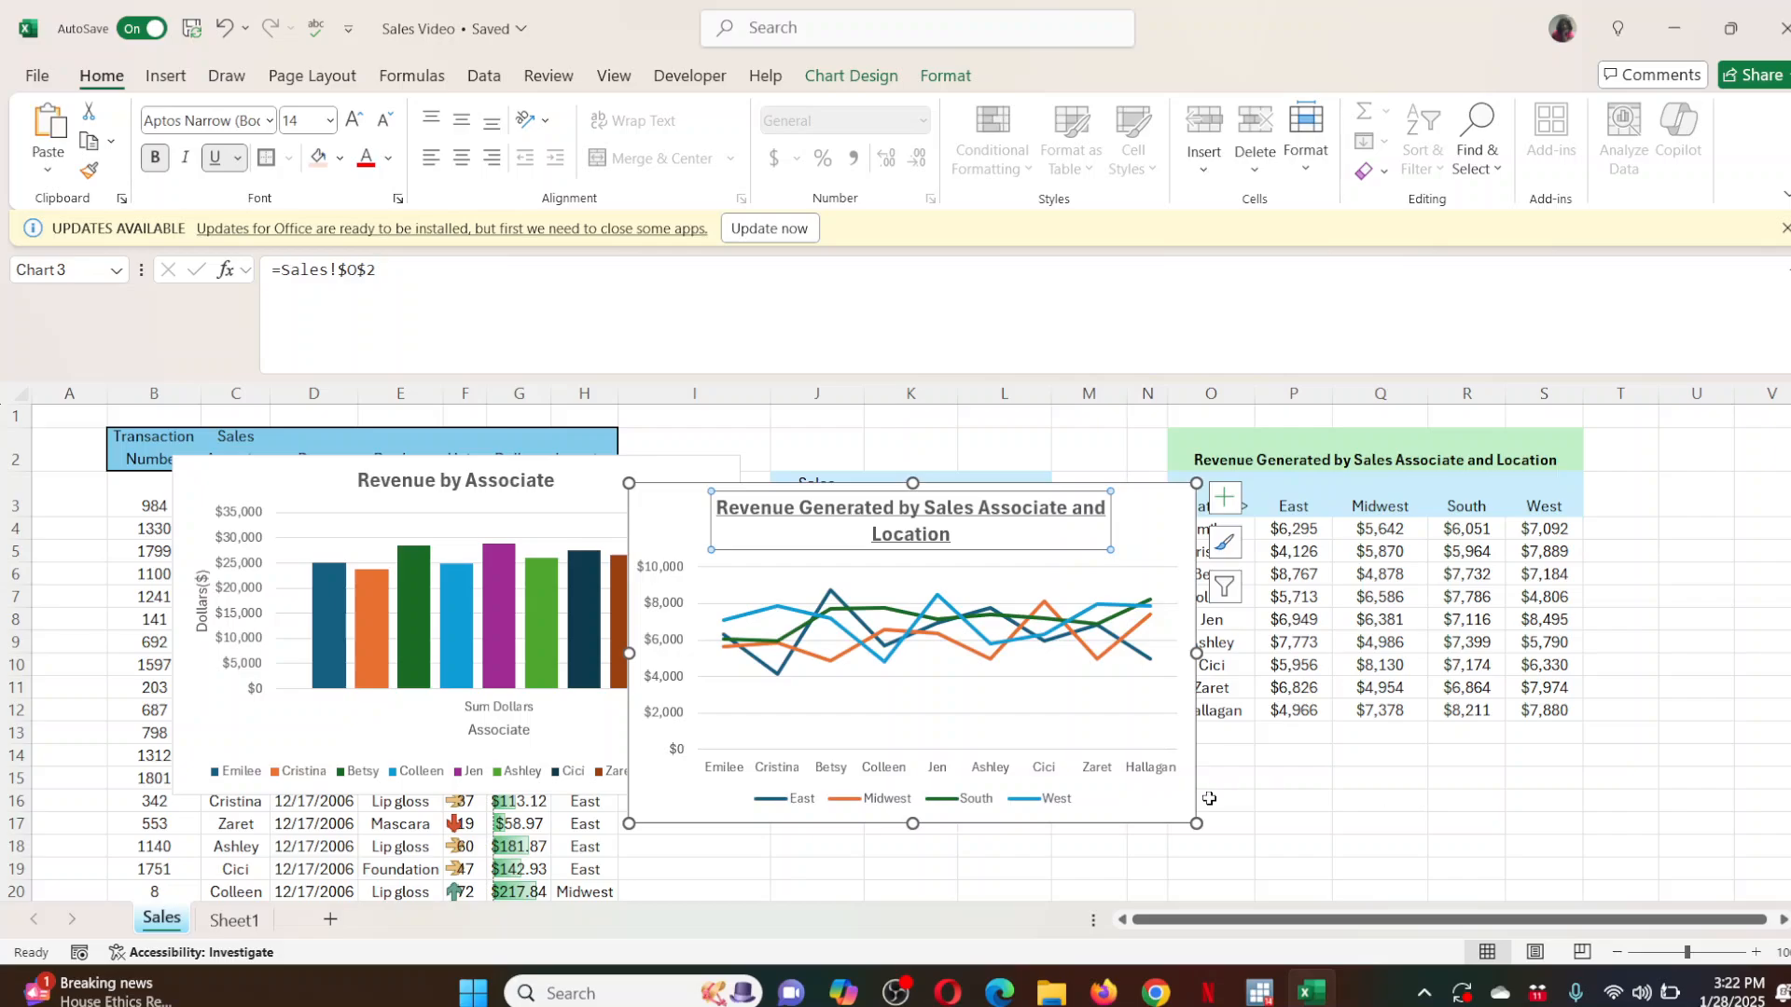
{"action": "left_click", "coordinate": [1331, 804]}
{"action": "left_click_drag", "start_coordinate": [1140, 501], "coordinate": [1250, 444]}
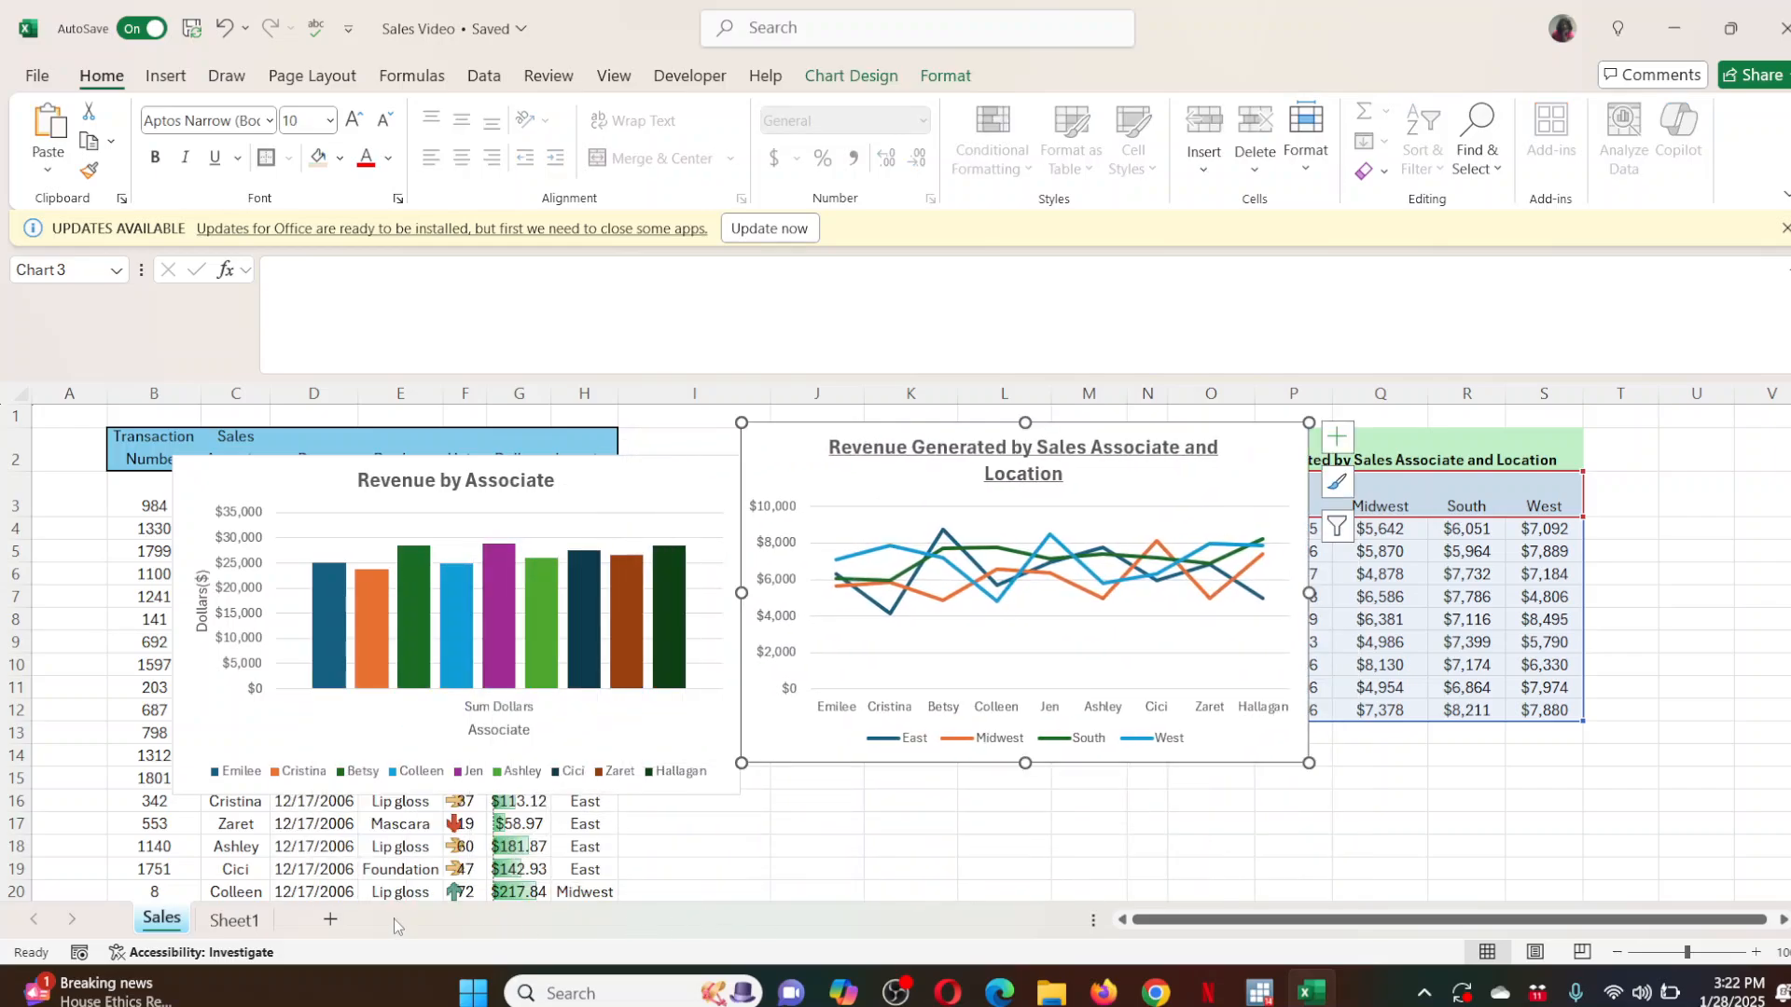
Compare the vertical axis labels of the two charts on Sheet1, then select those of the Sum of Units and Dollars chart.
{"action": "left_click", "coordinate": [219, 922]}
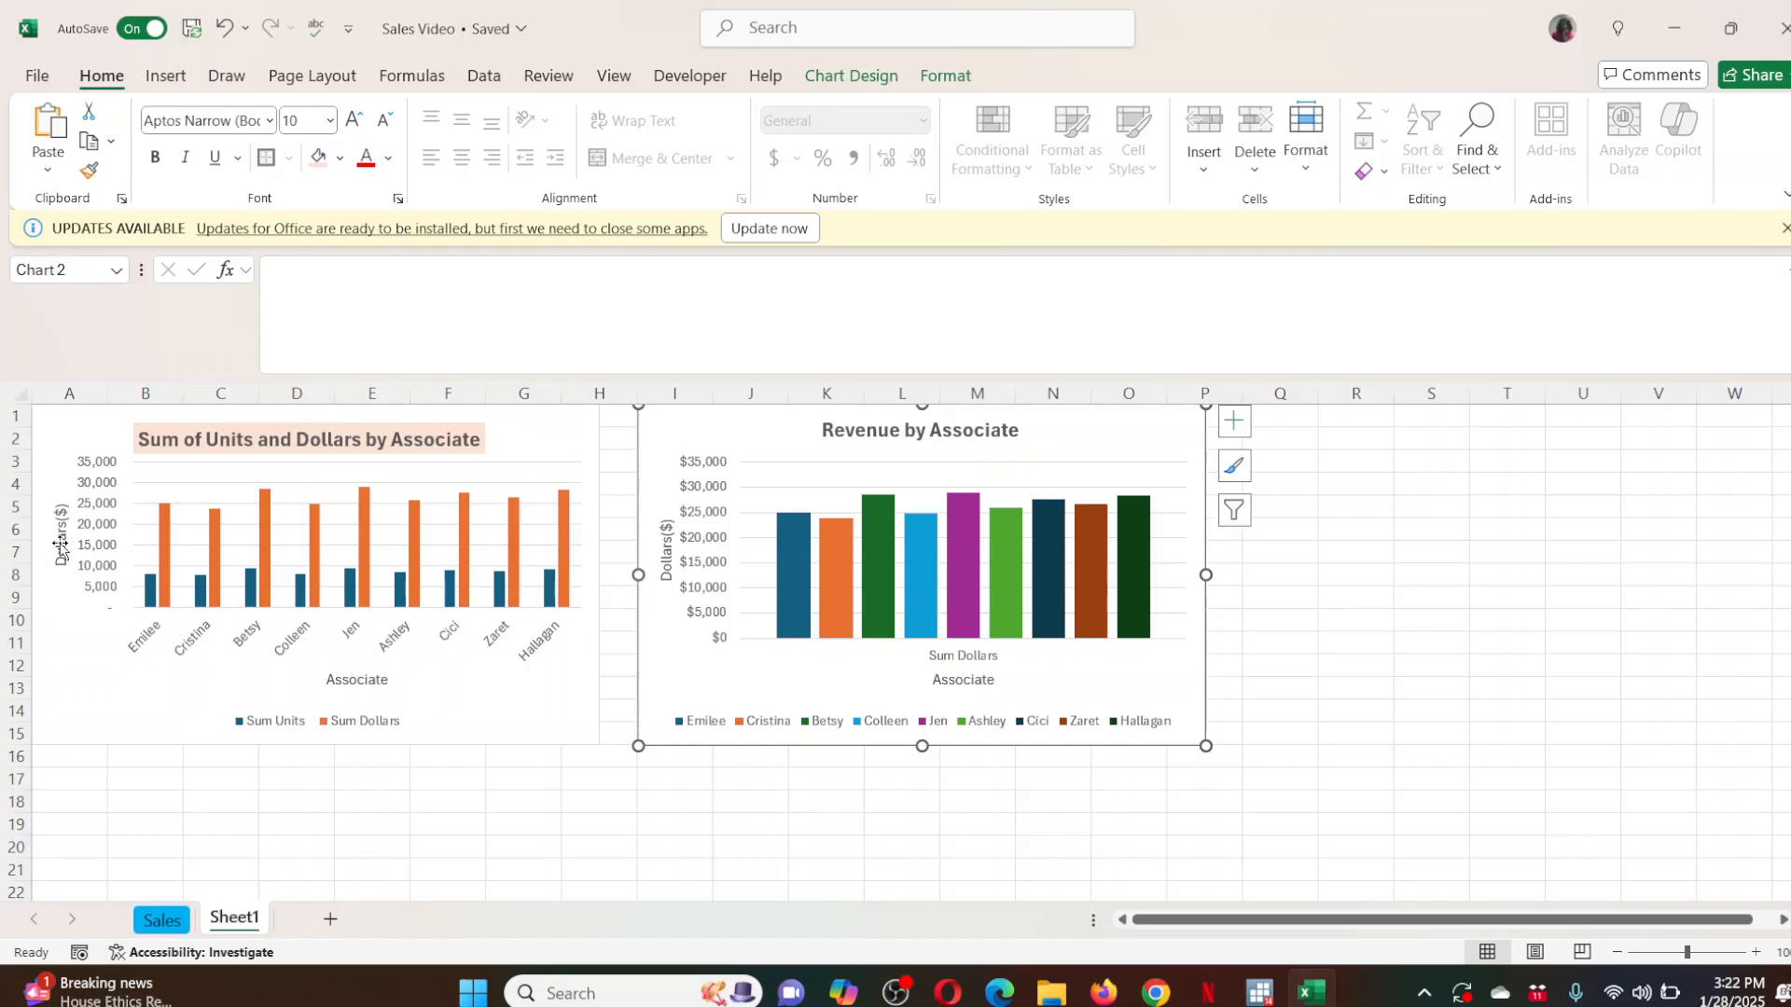
{"action": "left_click", "coordinate": [716, 515]}
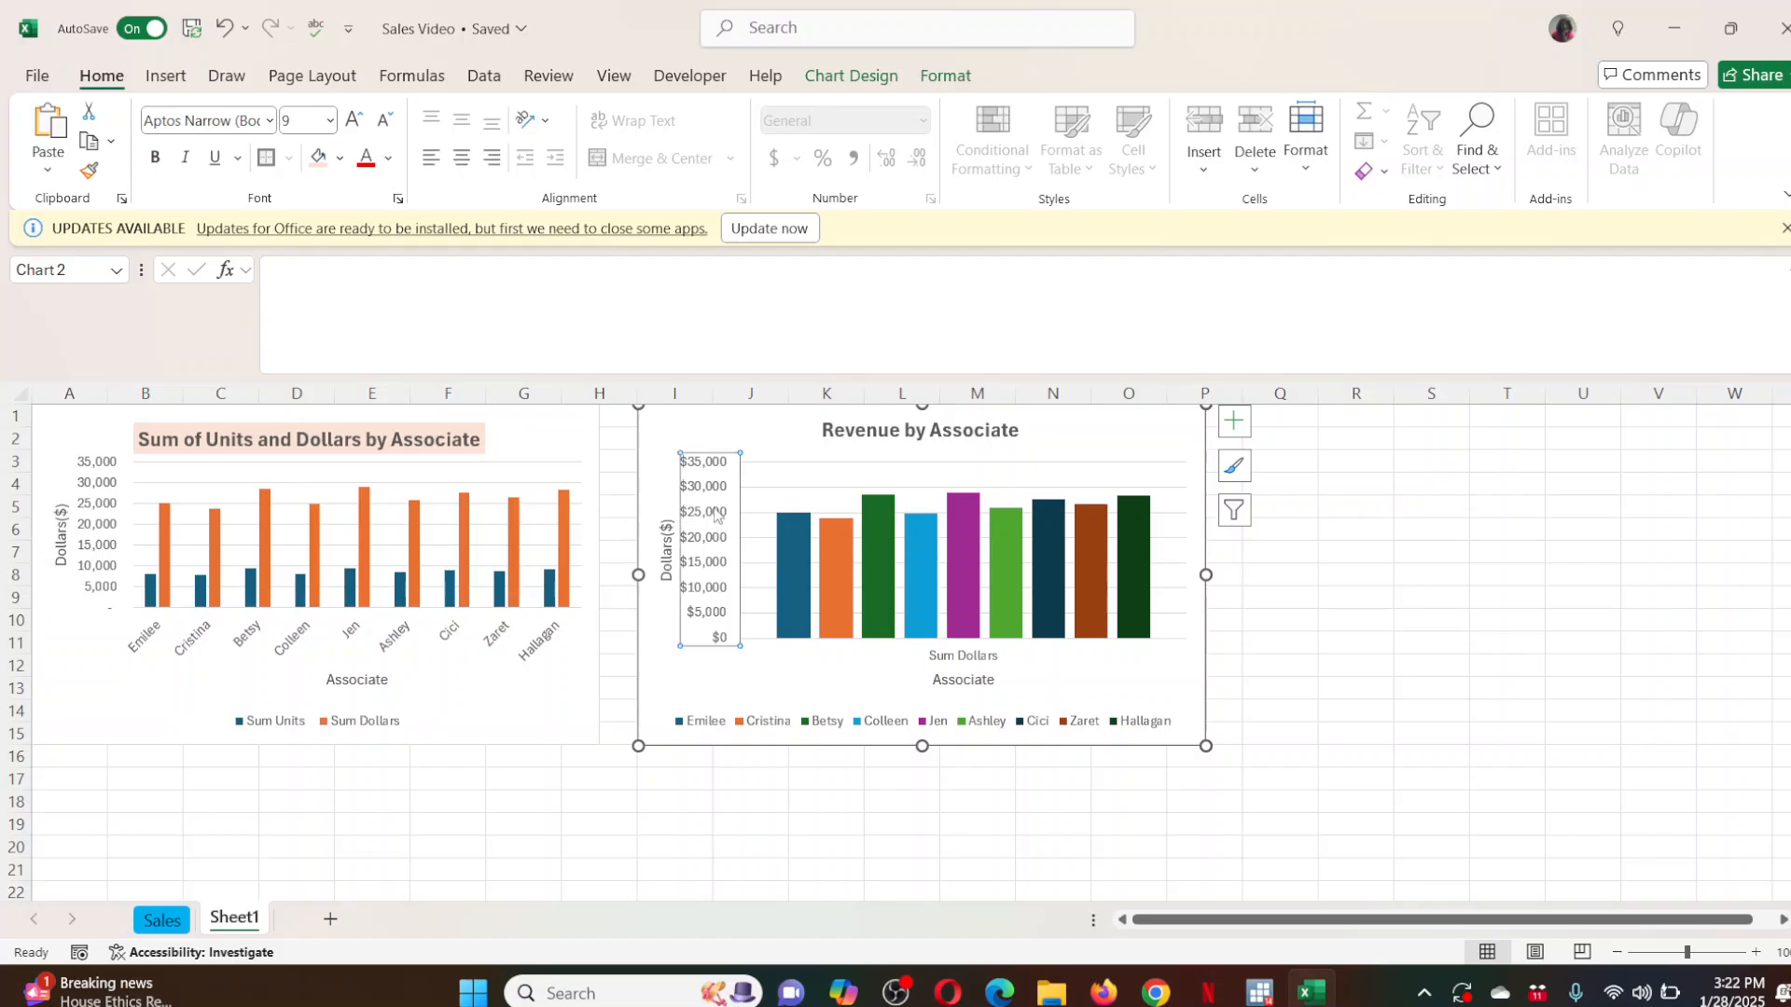
{"action": "left_click", "coordinate": [102, 541]}
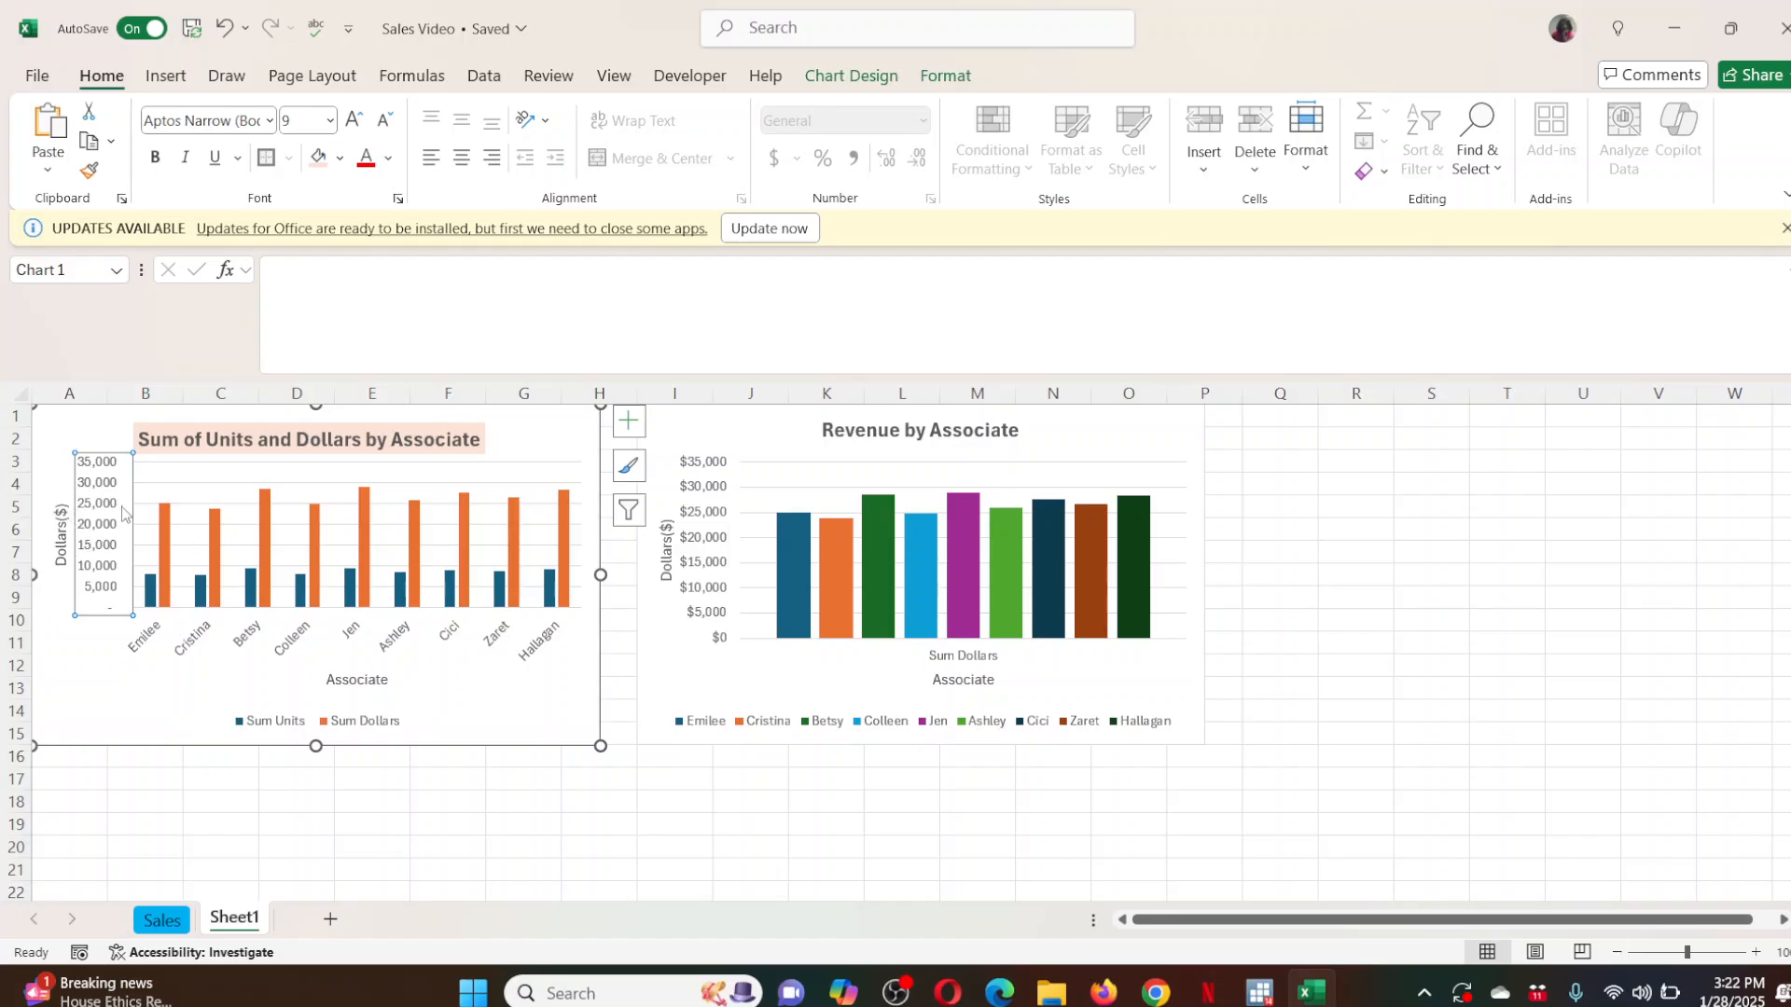
{"action": "left_click", "coordinate": [58, 514]}
{"action": "left_click", "coordinate": [83, 504]}
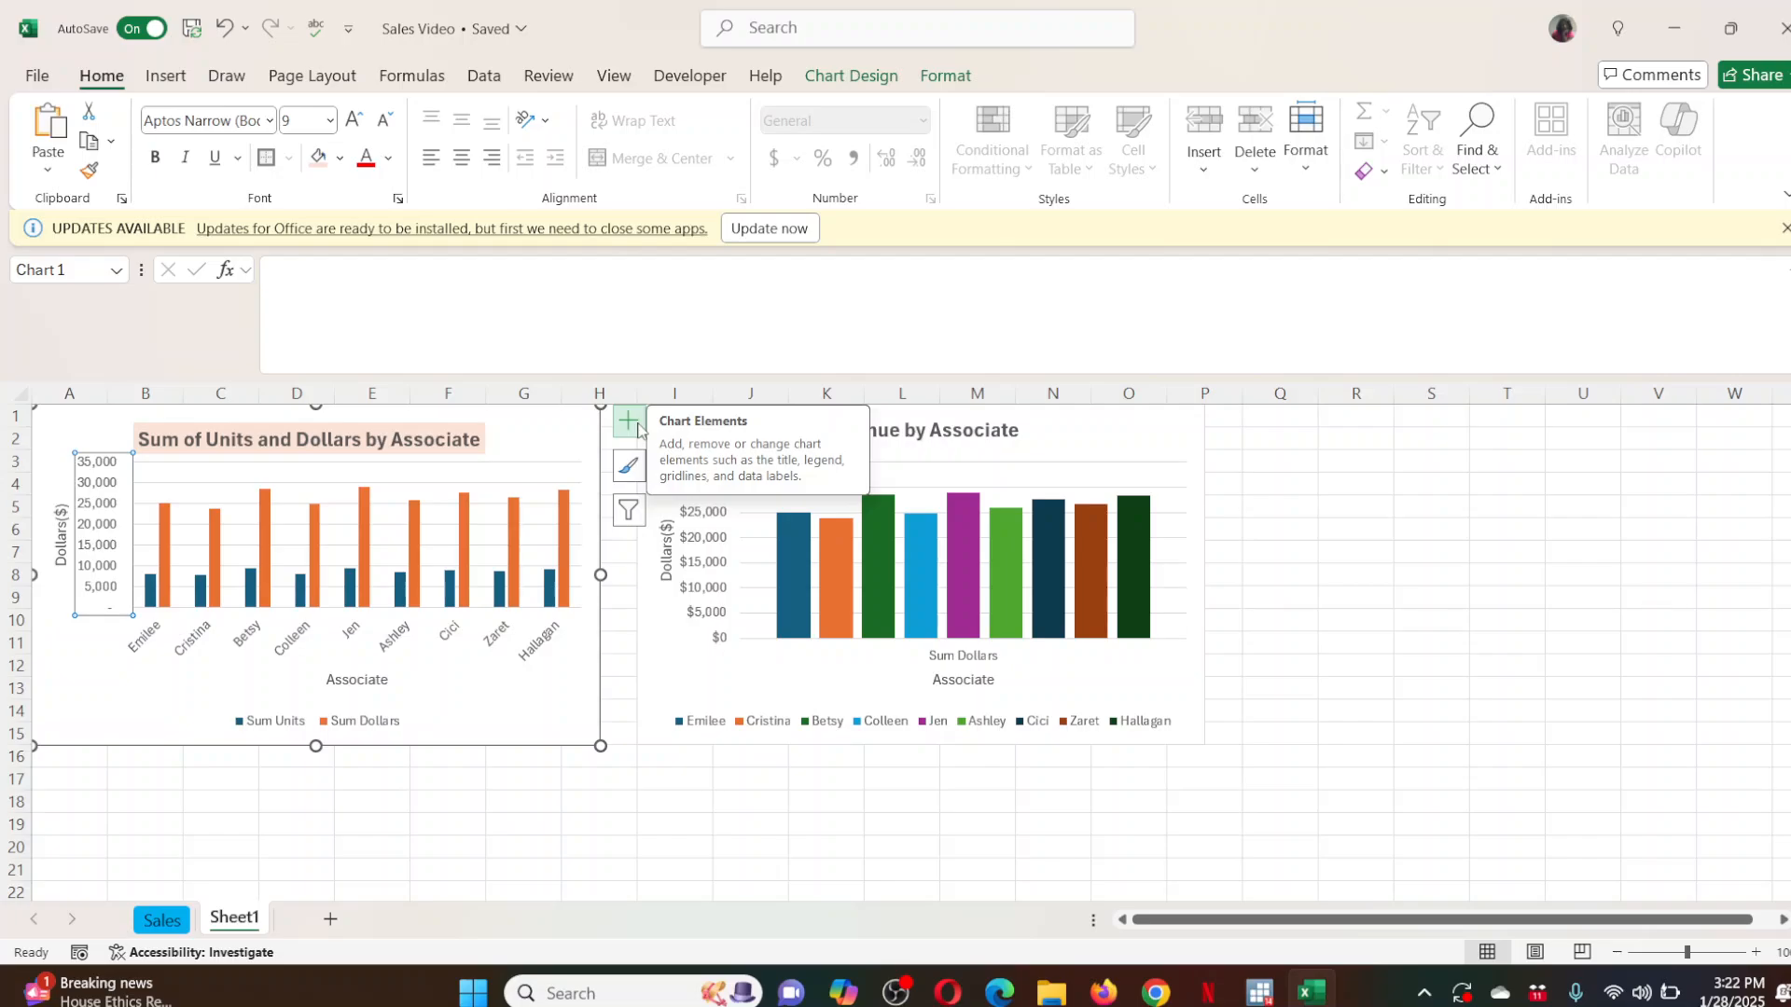
Examine the Sum of Units and Dollars chart's design, format, filter and chart element options for a way to format the vertical axis values.
{"action": "left_click", "coordinate": [946, 77]}
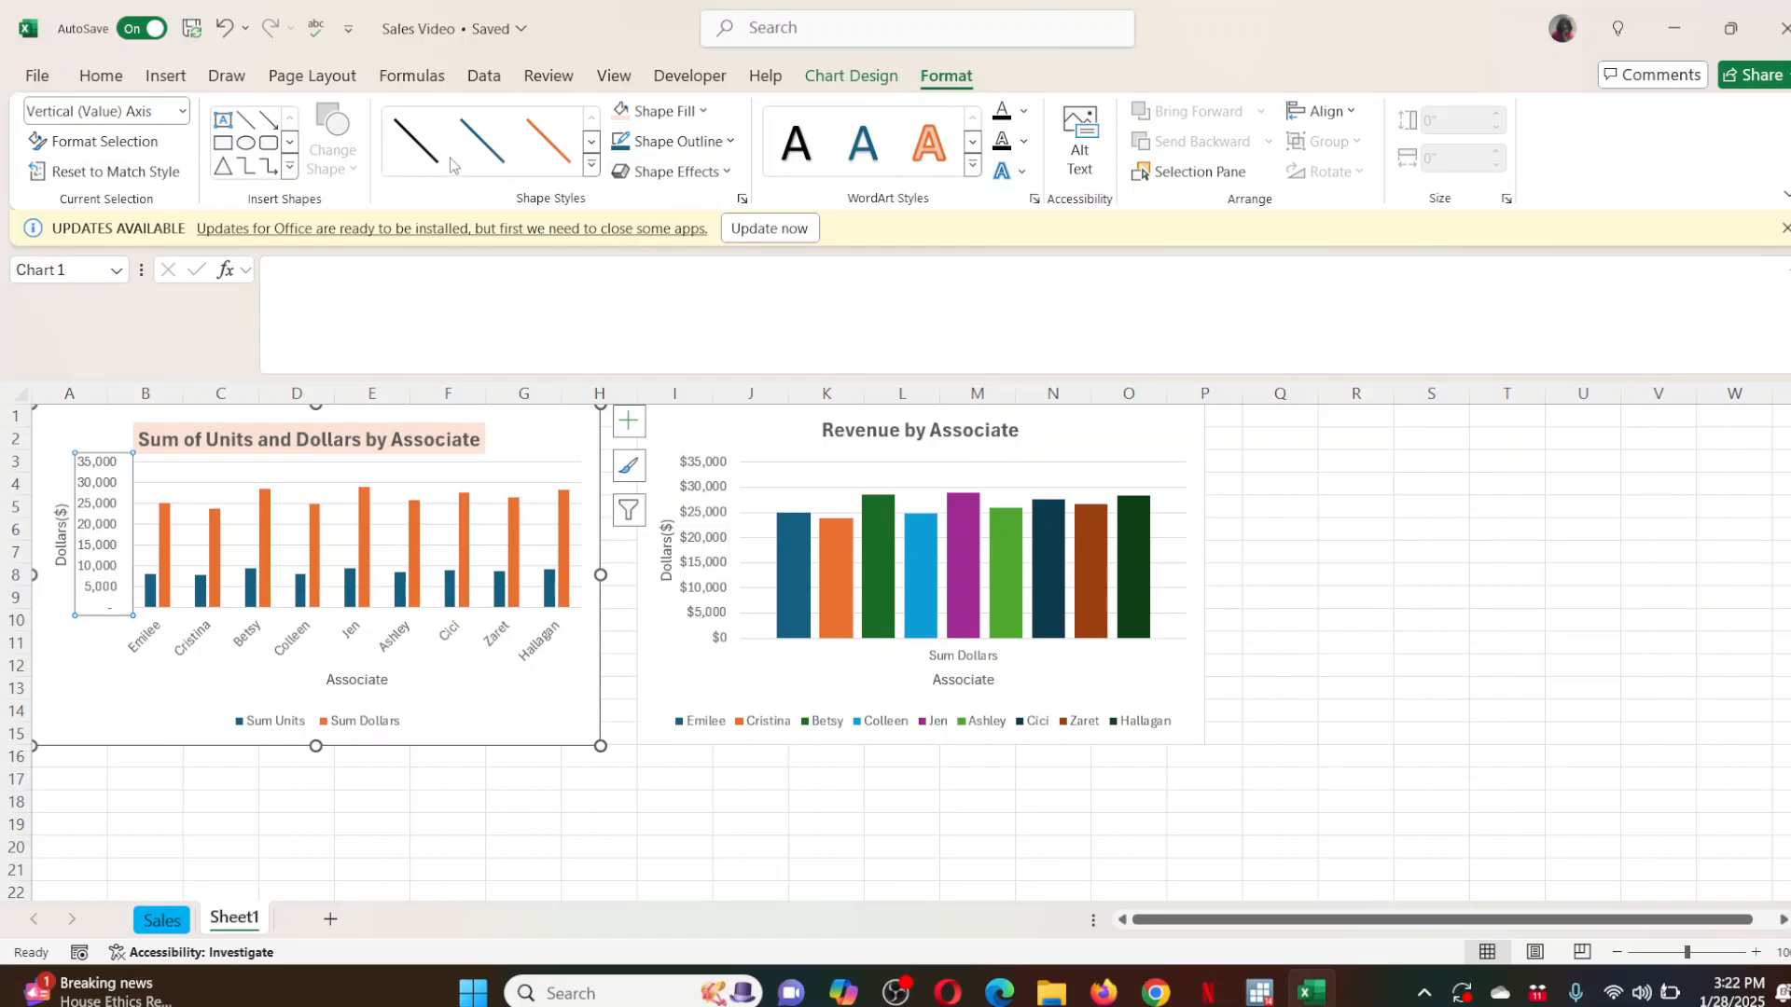
{"action": "left_click", "coordinate": [848, 85]}
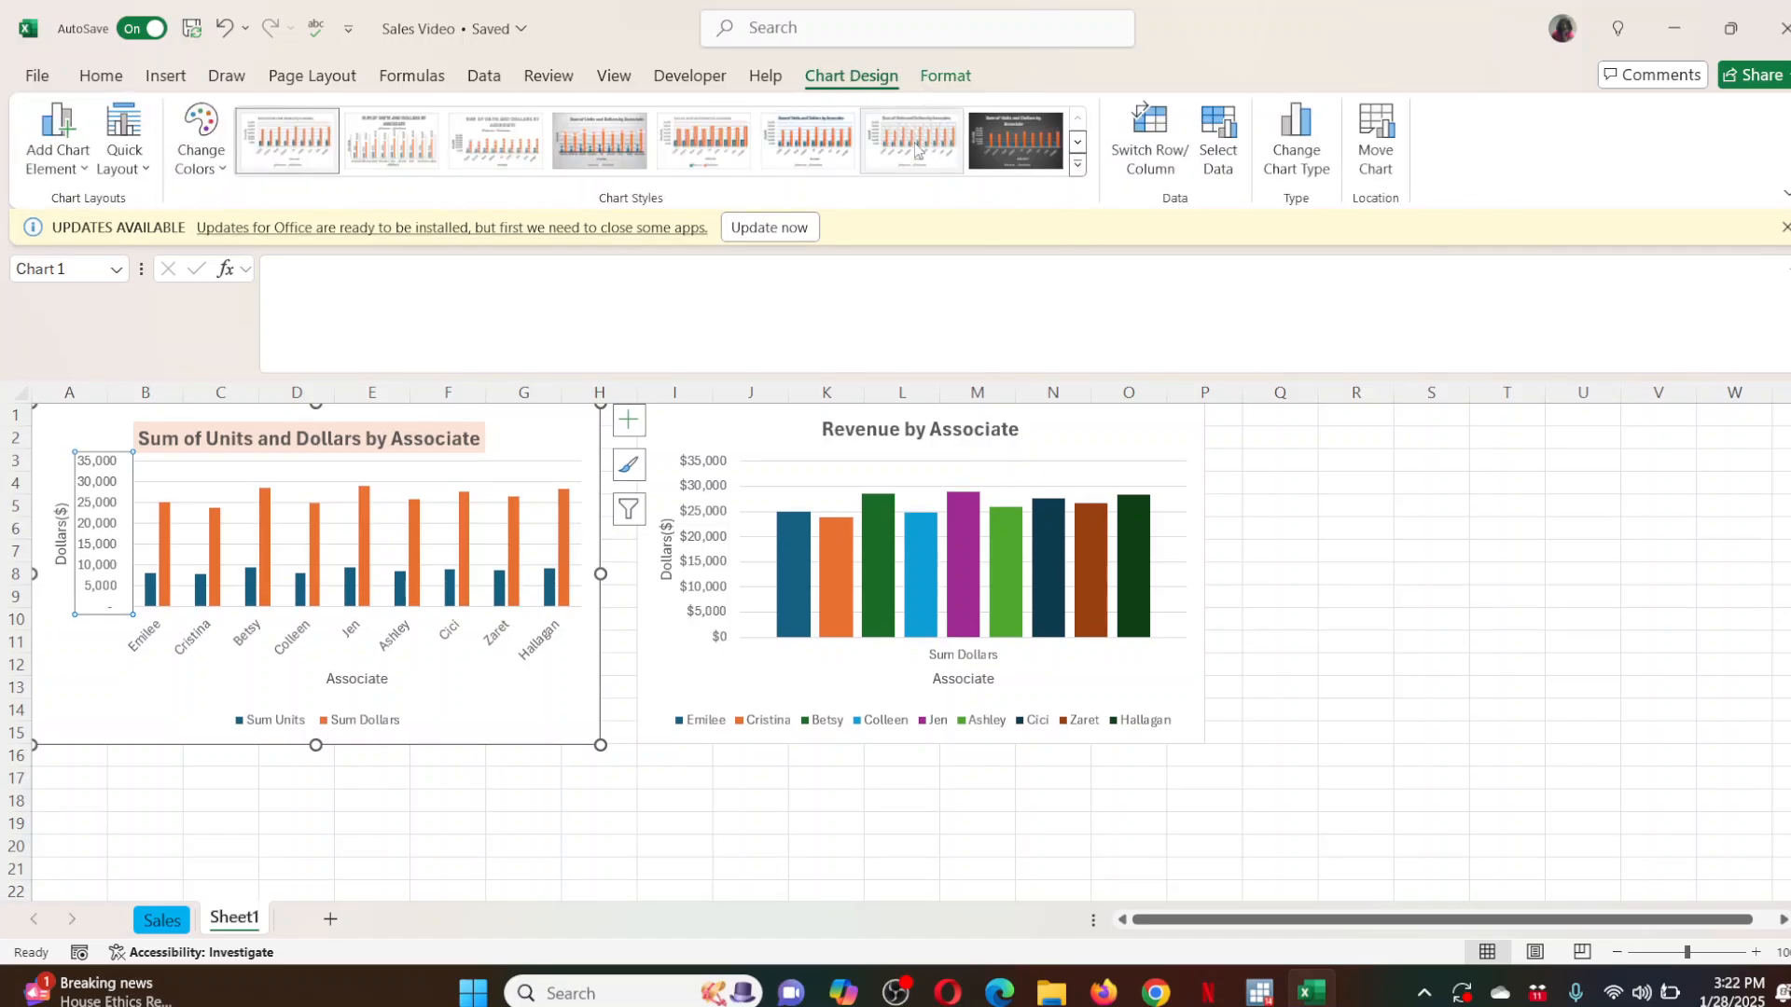
{"action": "left_click", "coordinate": [949, 78]}
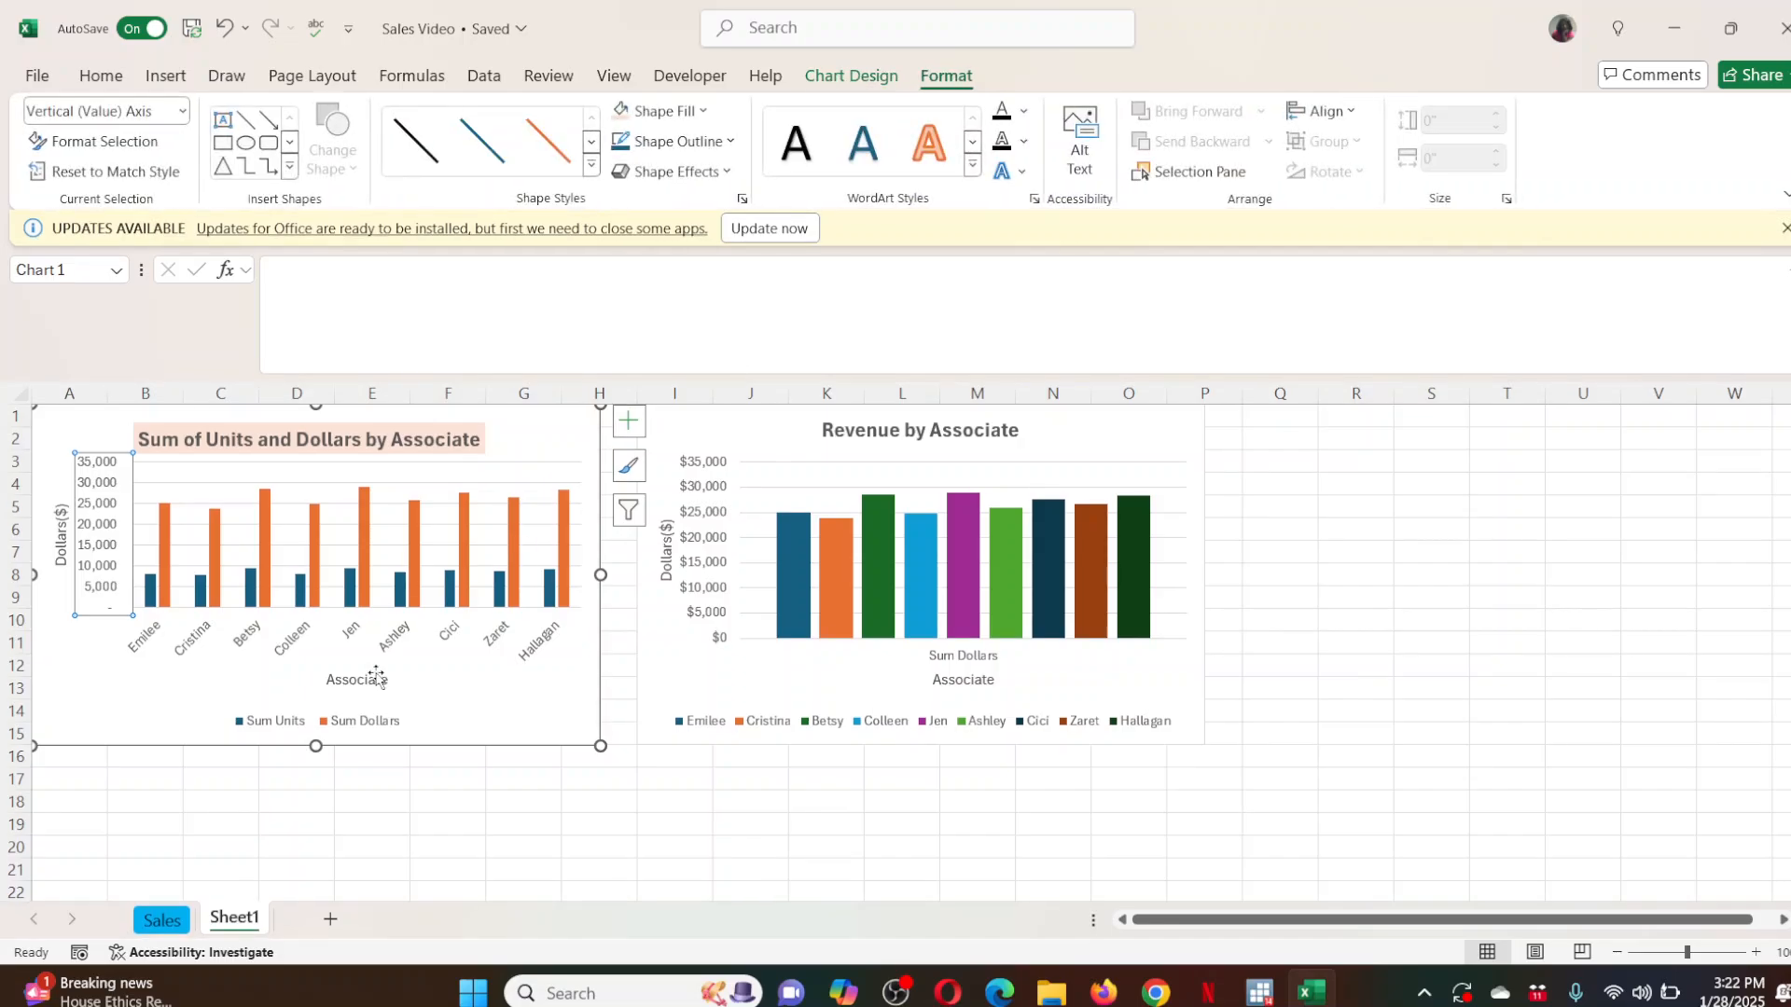
{"action": "left_click", "coordinate": [850, 72]}
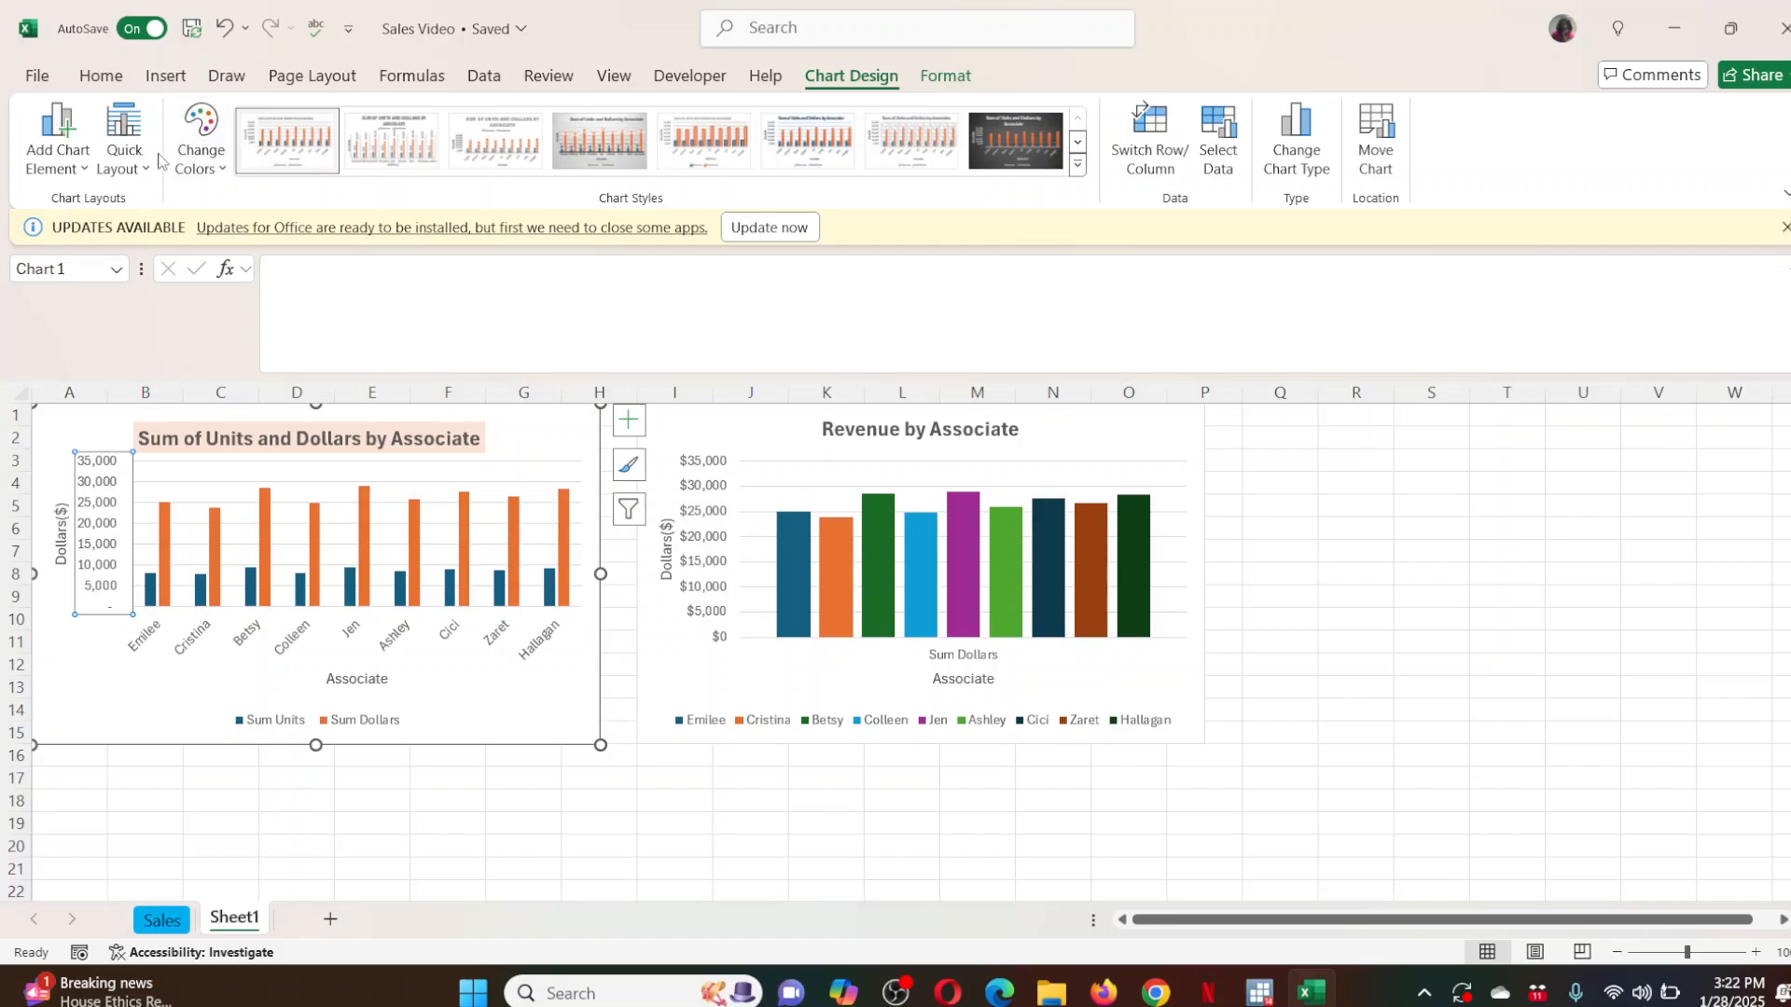
{"action": "left_click", "coordinate": [947, 77]}
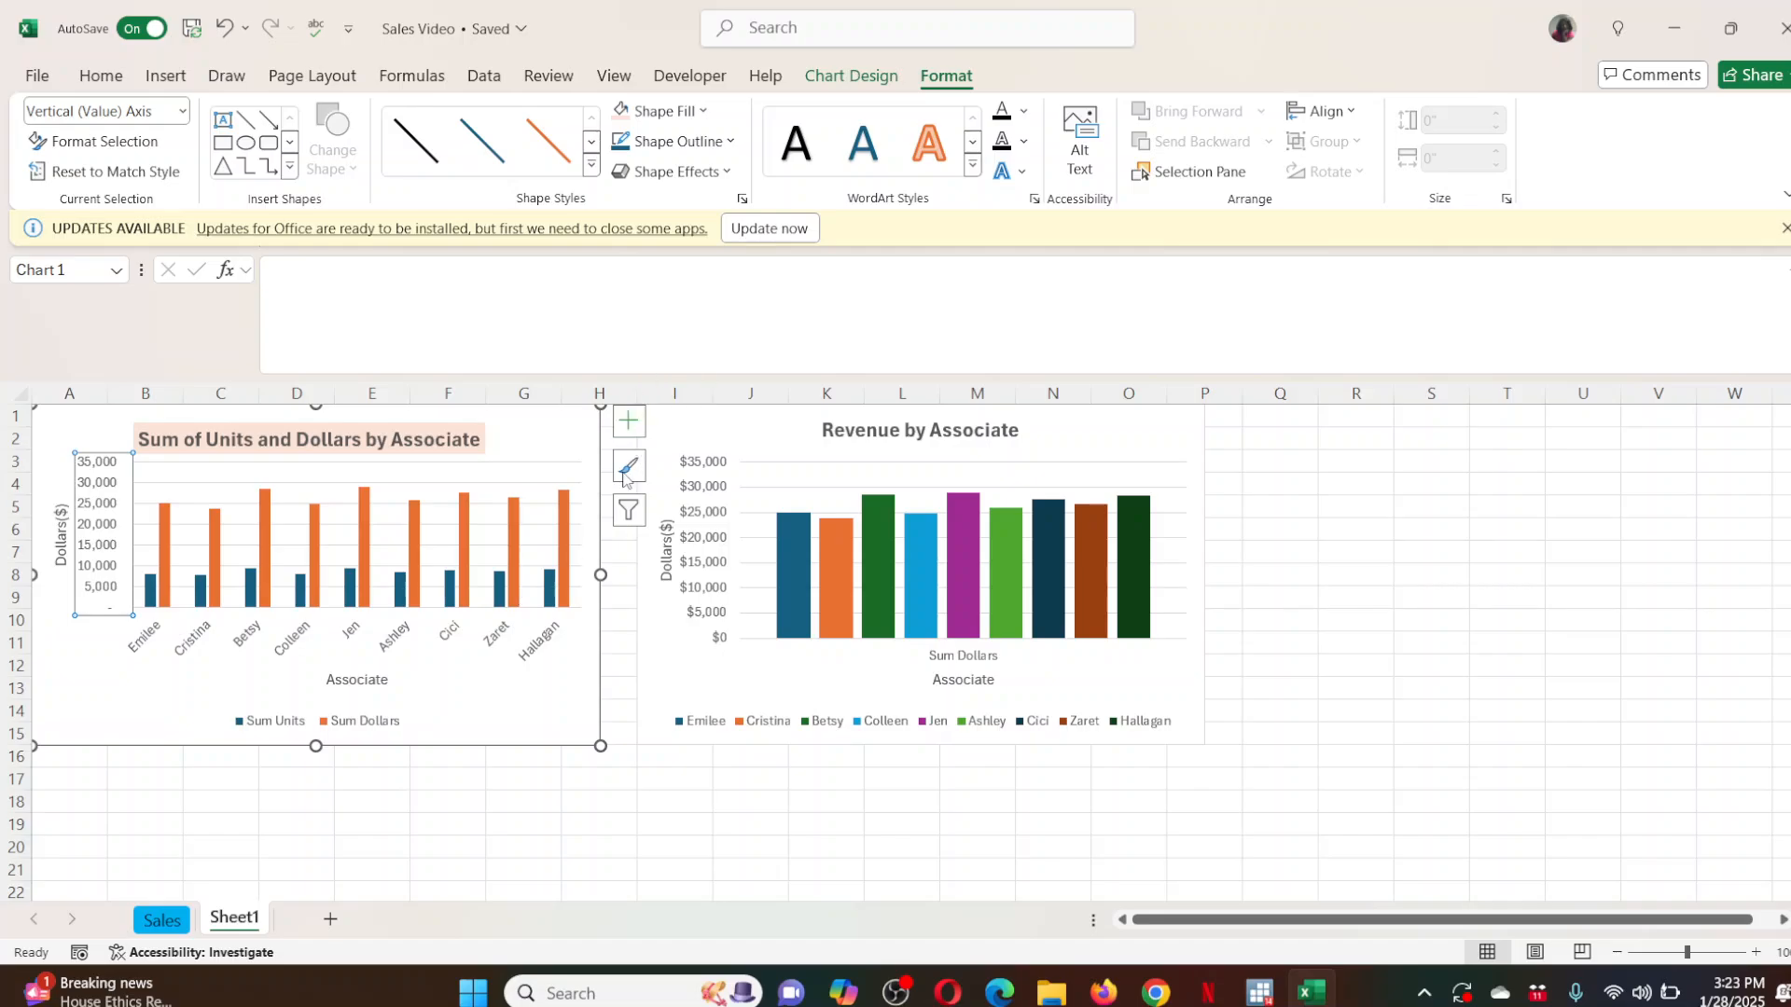
{"action": "left_click", "coordinate": [626, 512]}
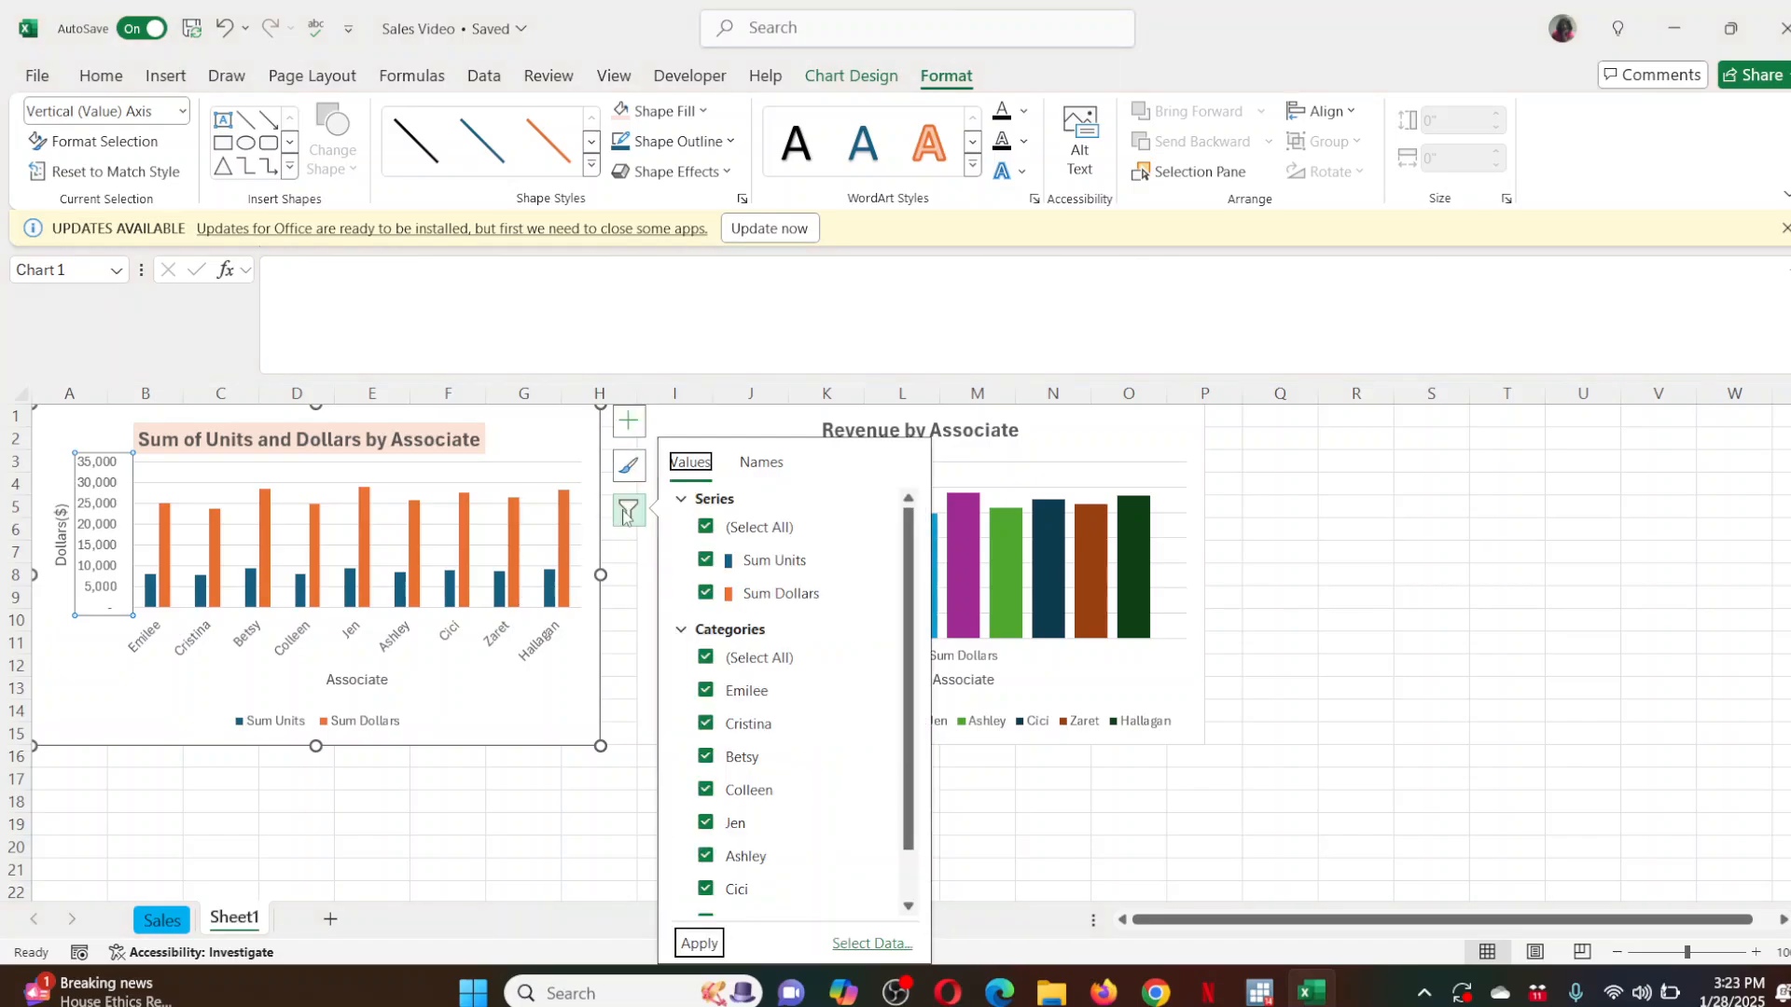
{"action": "scroll", "coordinate": [893, 681], "scroll_direction": "down", "scroll_amount": 2}
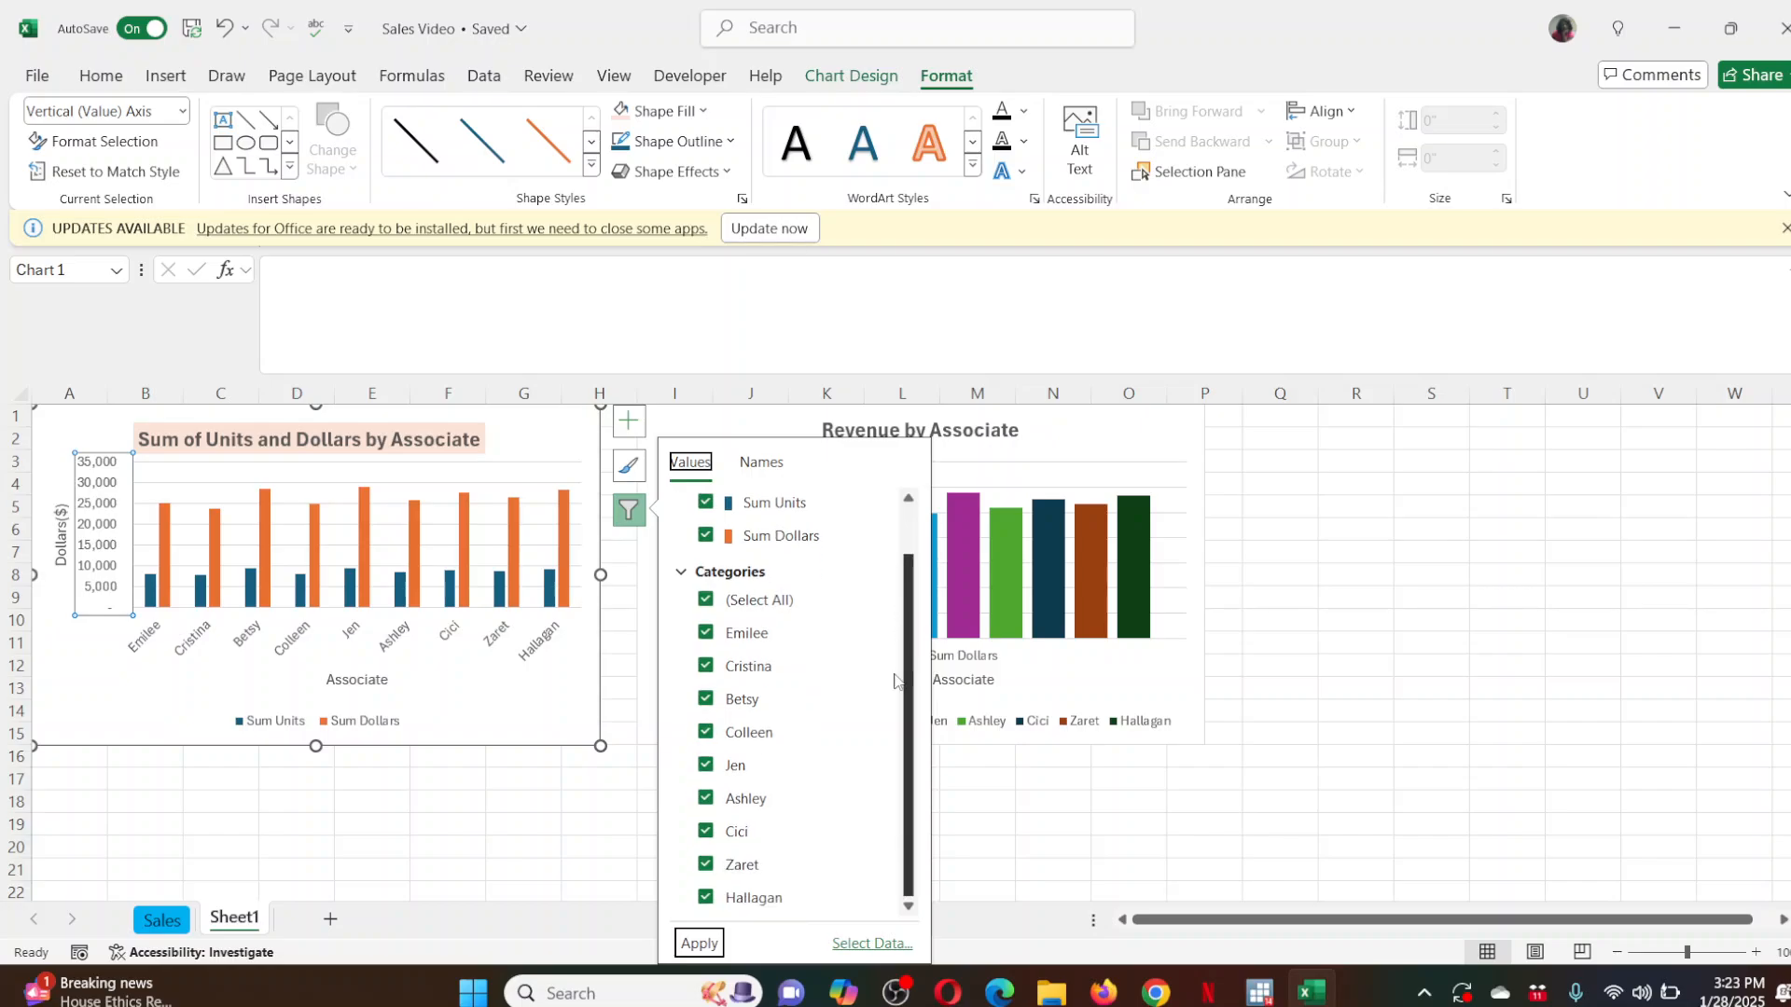
{"action": "left_click", "coordinate": [633, 473]}
{"action": "left_click", "coordinate": [633, 473]}
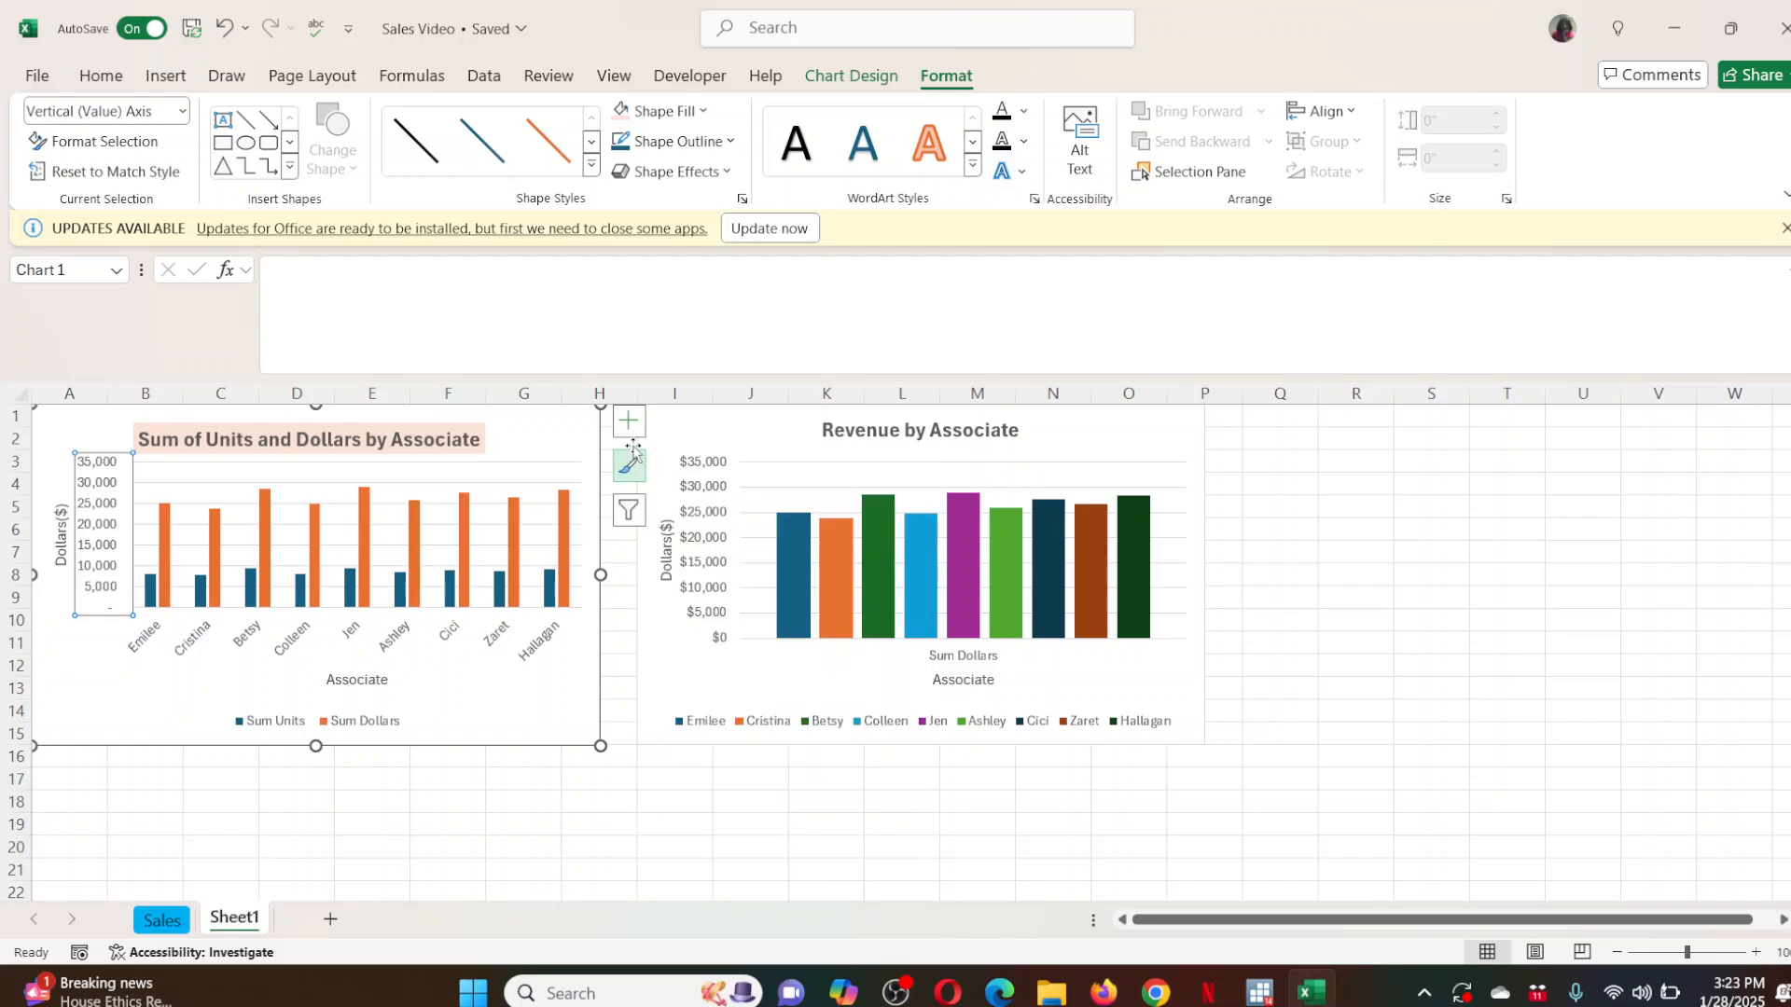
{"action": "left_click", "coordinate": [631, 429]}
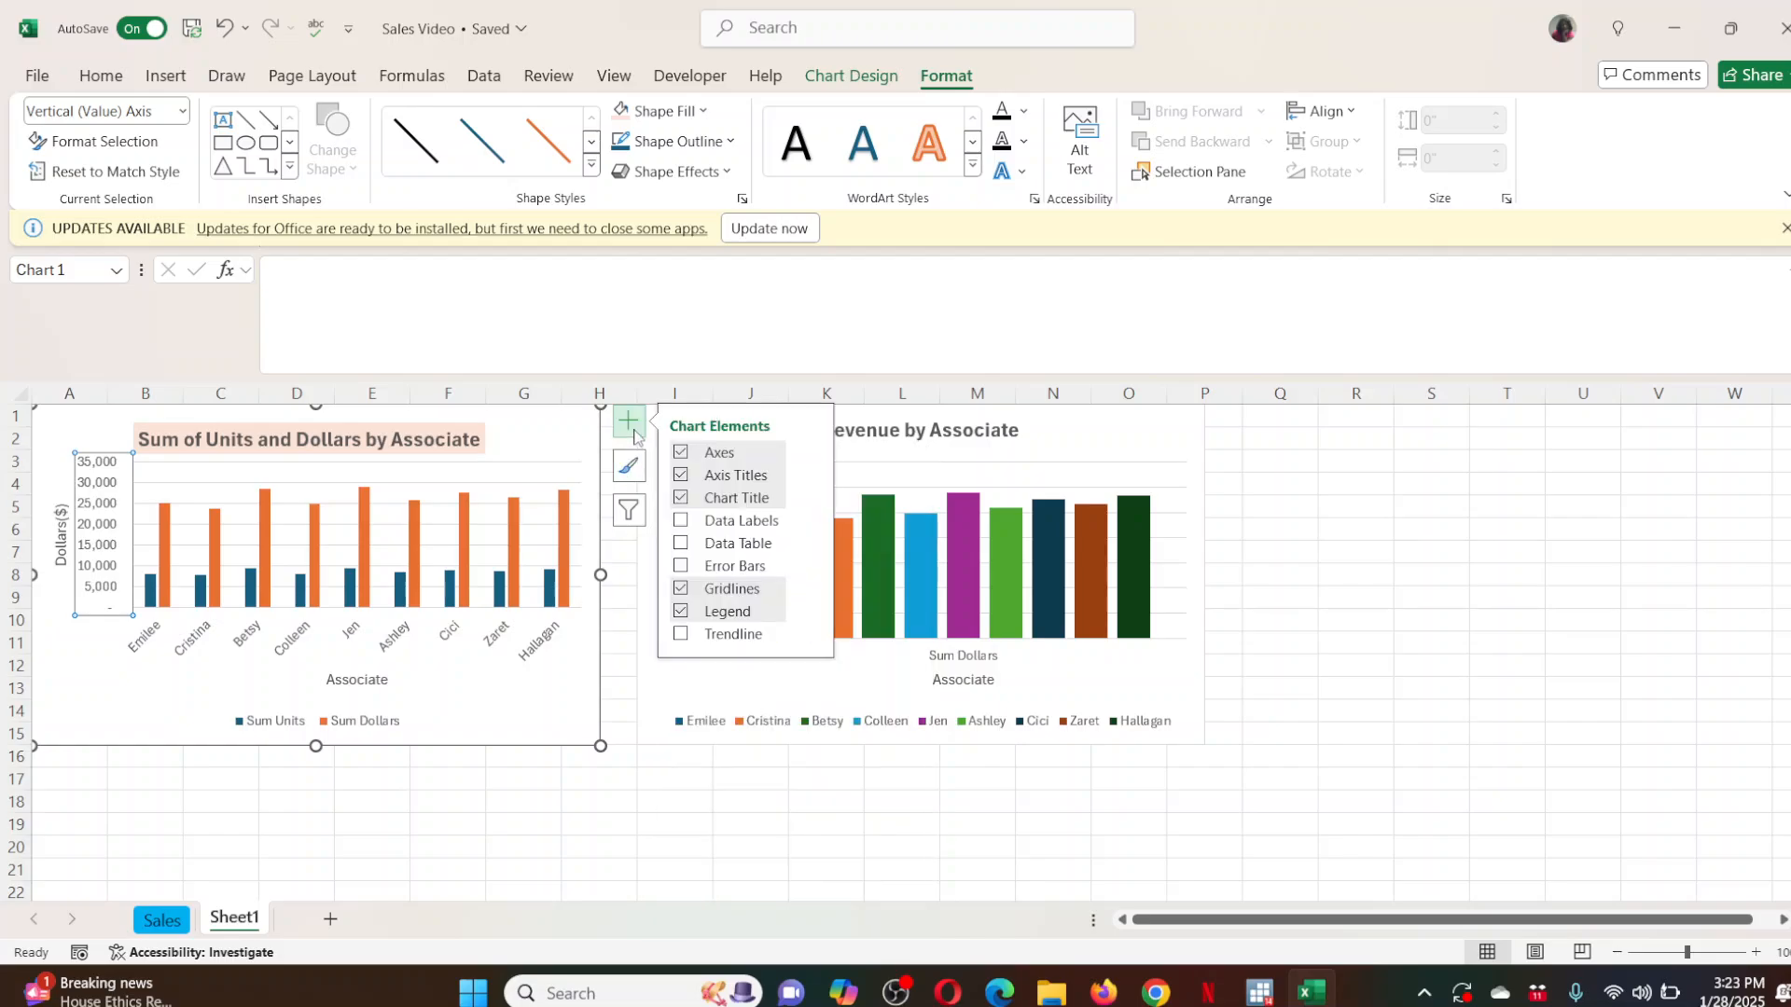
{"action": "left_click", "coordinate": [631, 425]}
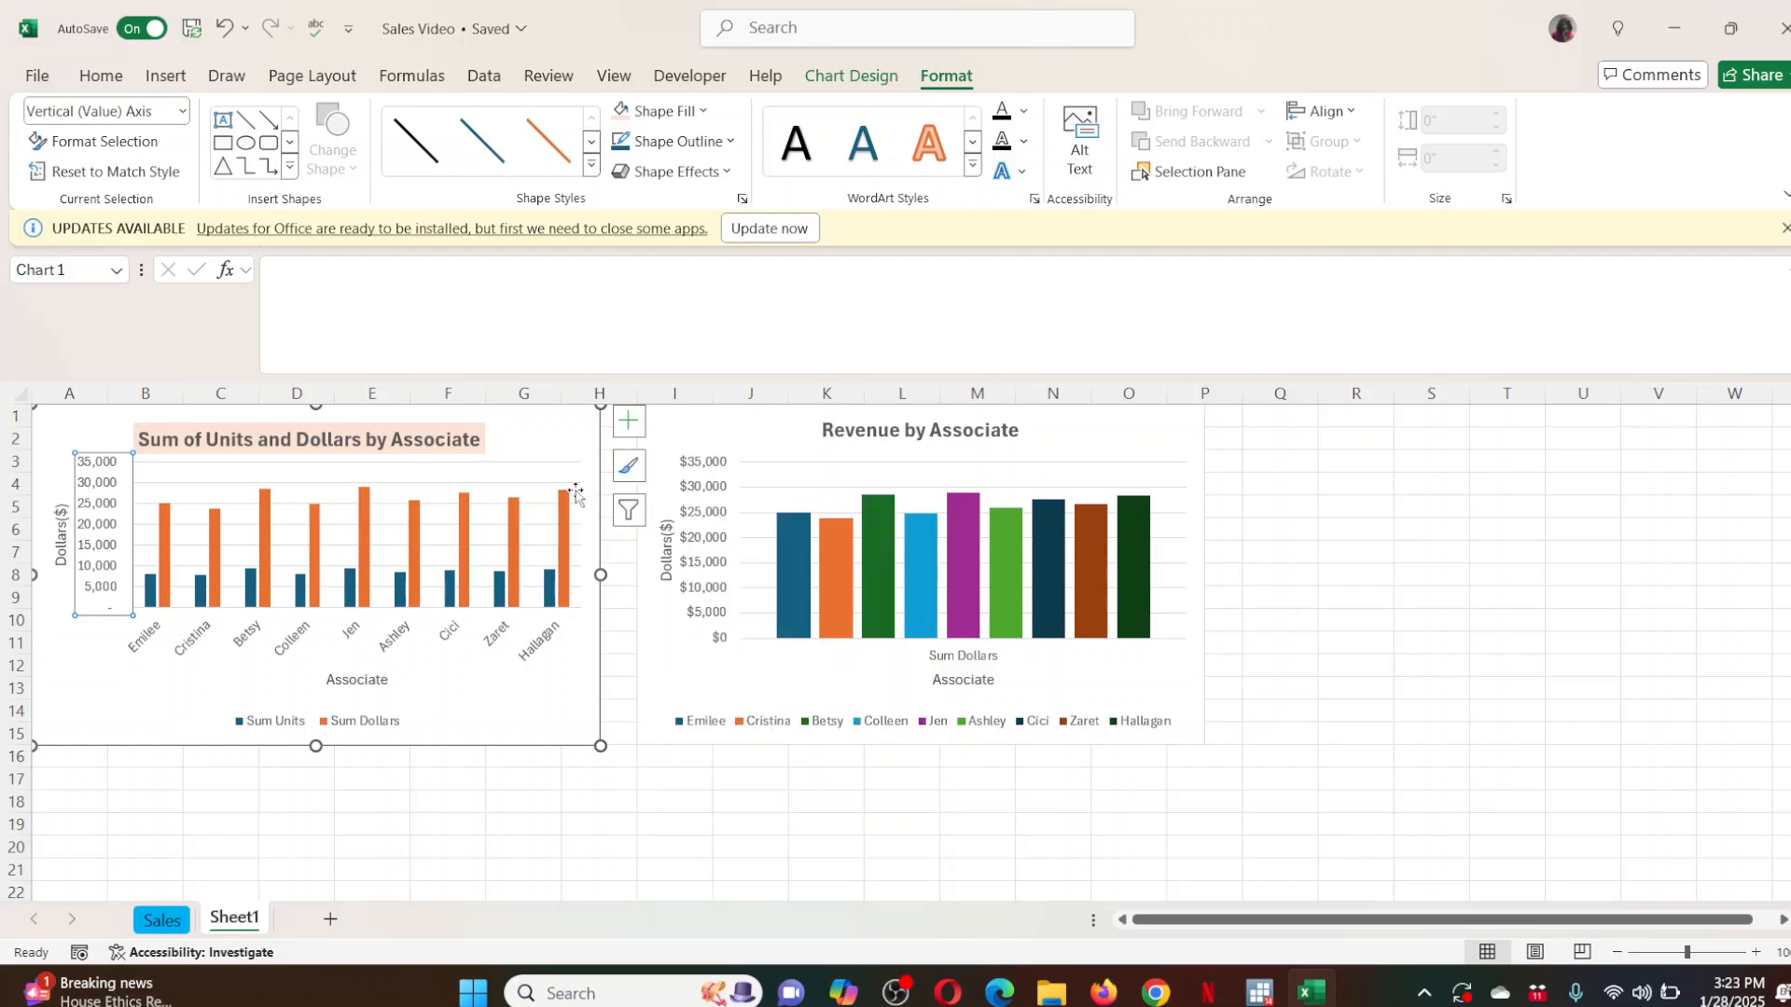
Format the vertical axis numbers of the Sum of Units and Dollars chart as currency with the $ symbol and compare both charts' axes.
{"action": "double_click", "coordinate": [105, 459]}
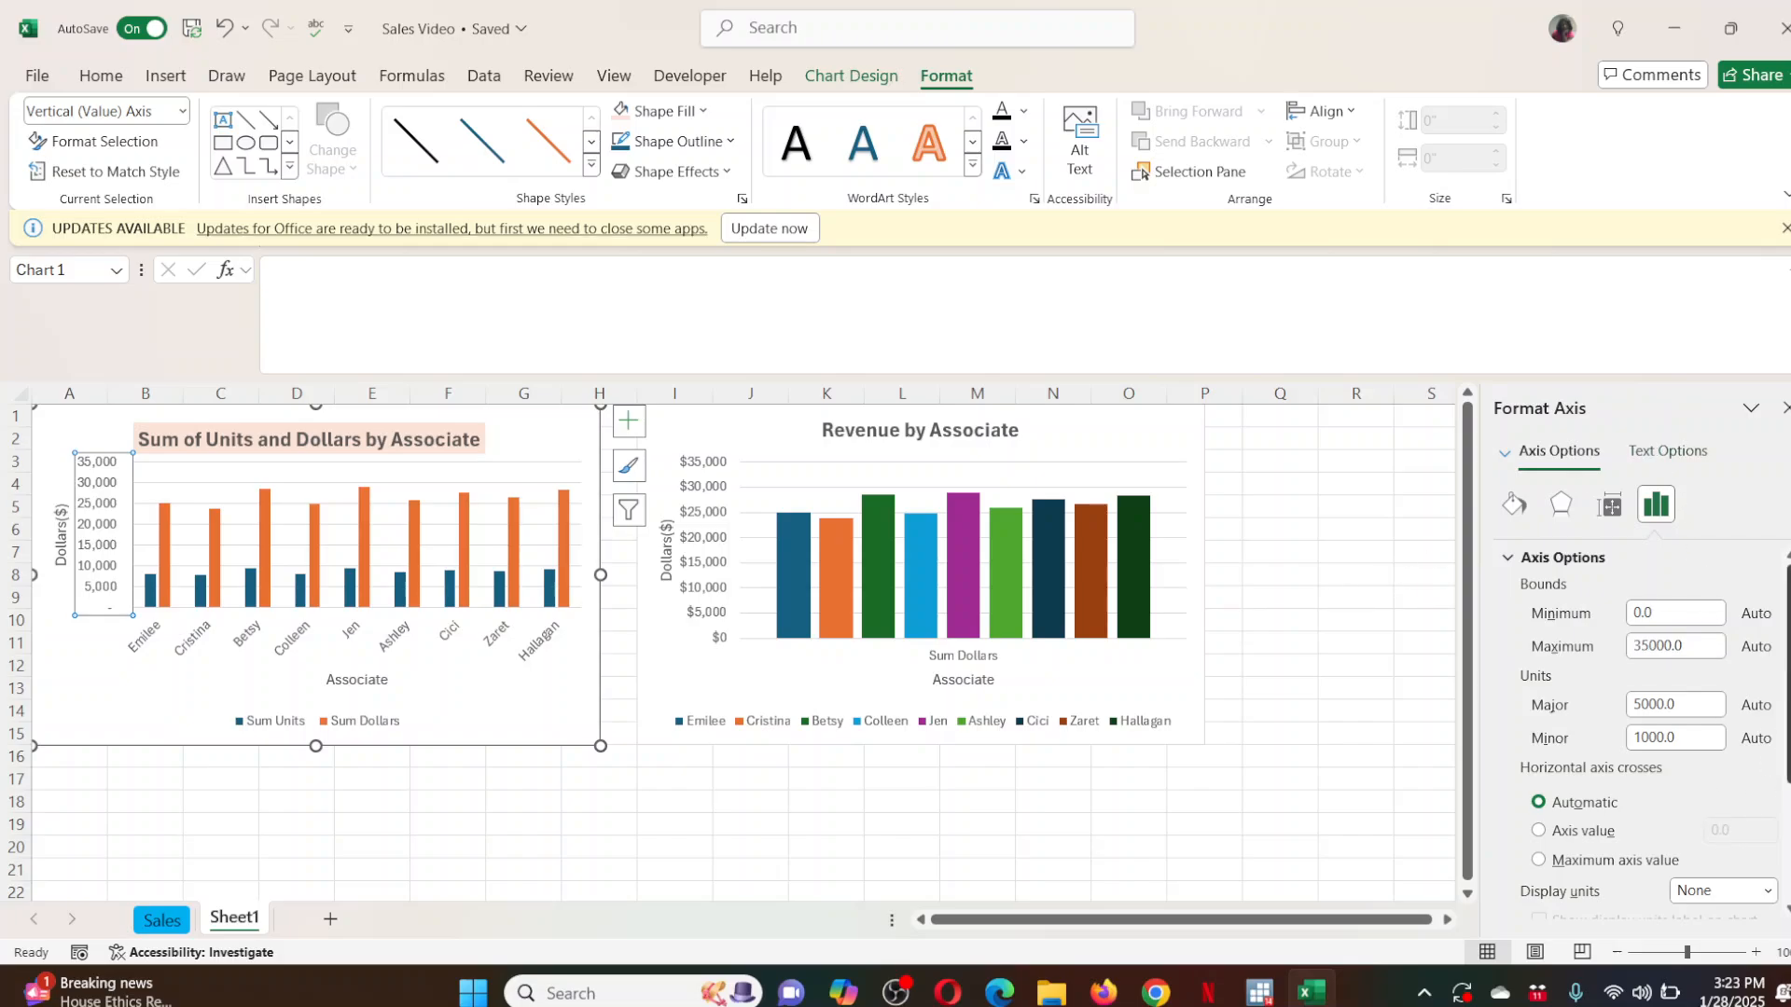
{"action": "scroll", "coordinate": [1642, 727], "scroll_direction": "down", "scroll_amount": 3}
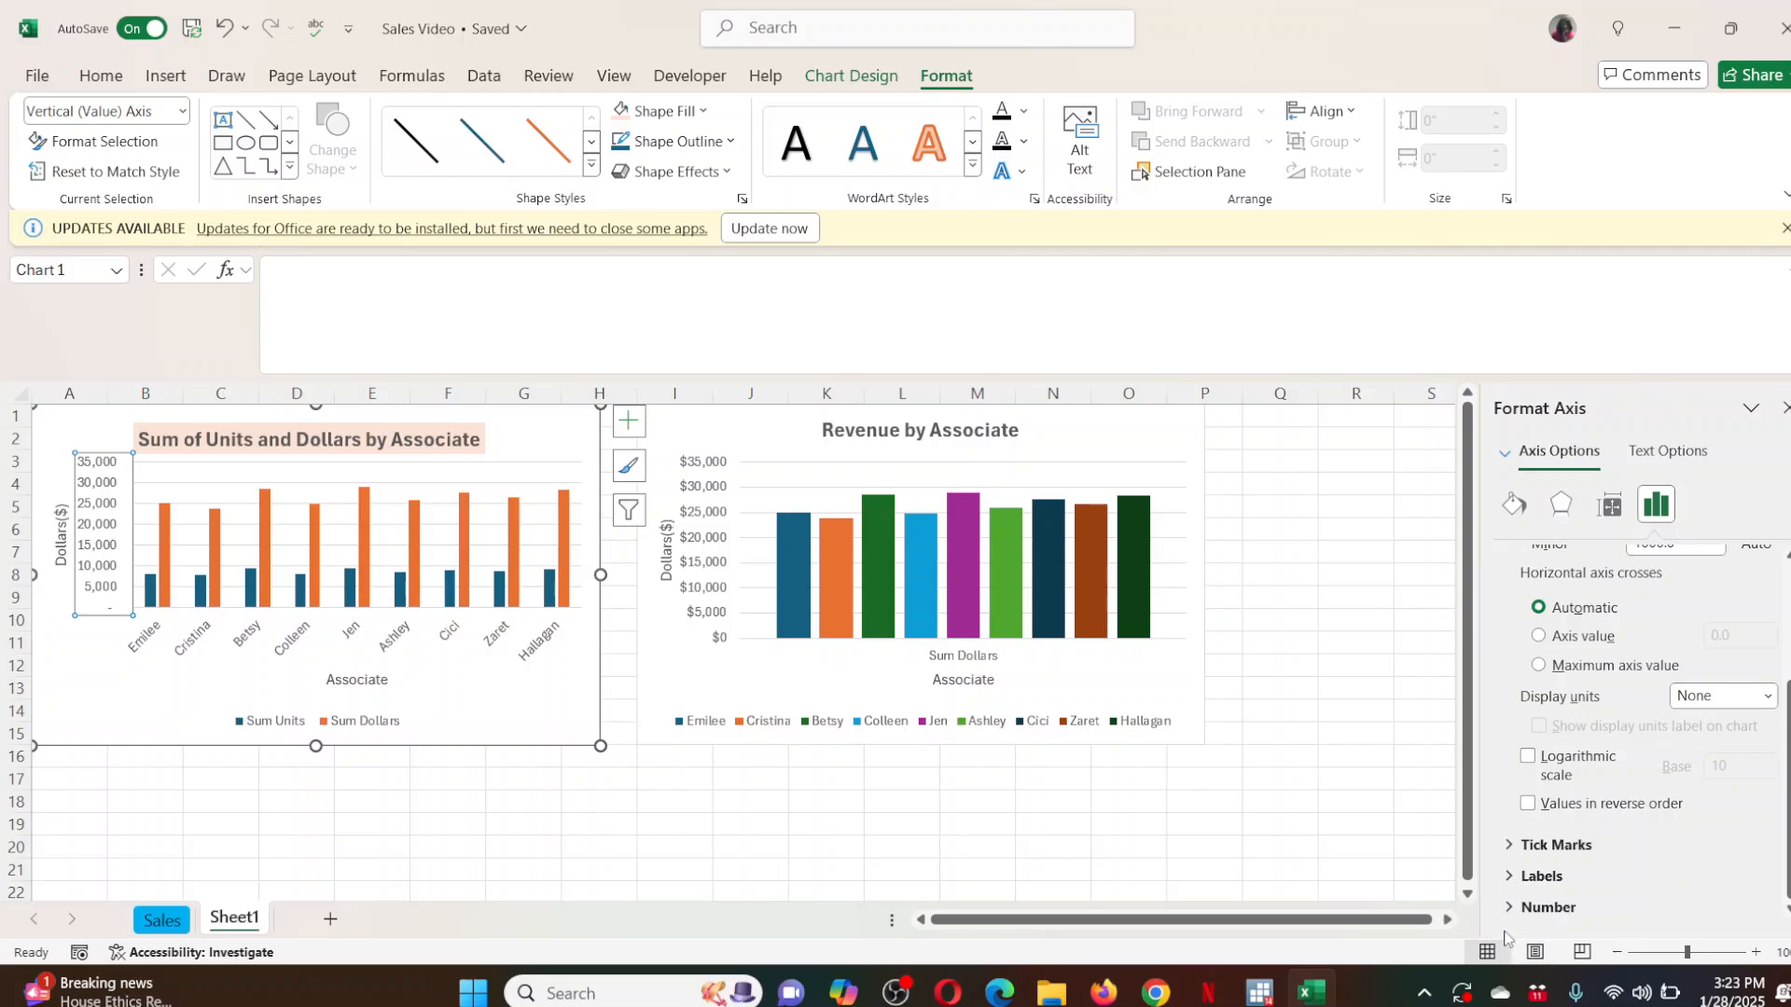
{"action": "left_click", "coordinate": [1520, 907]}
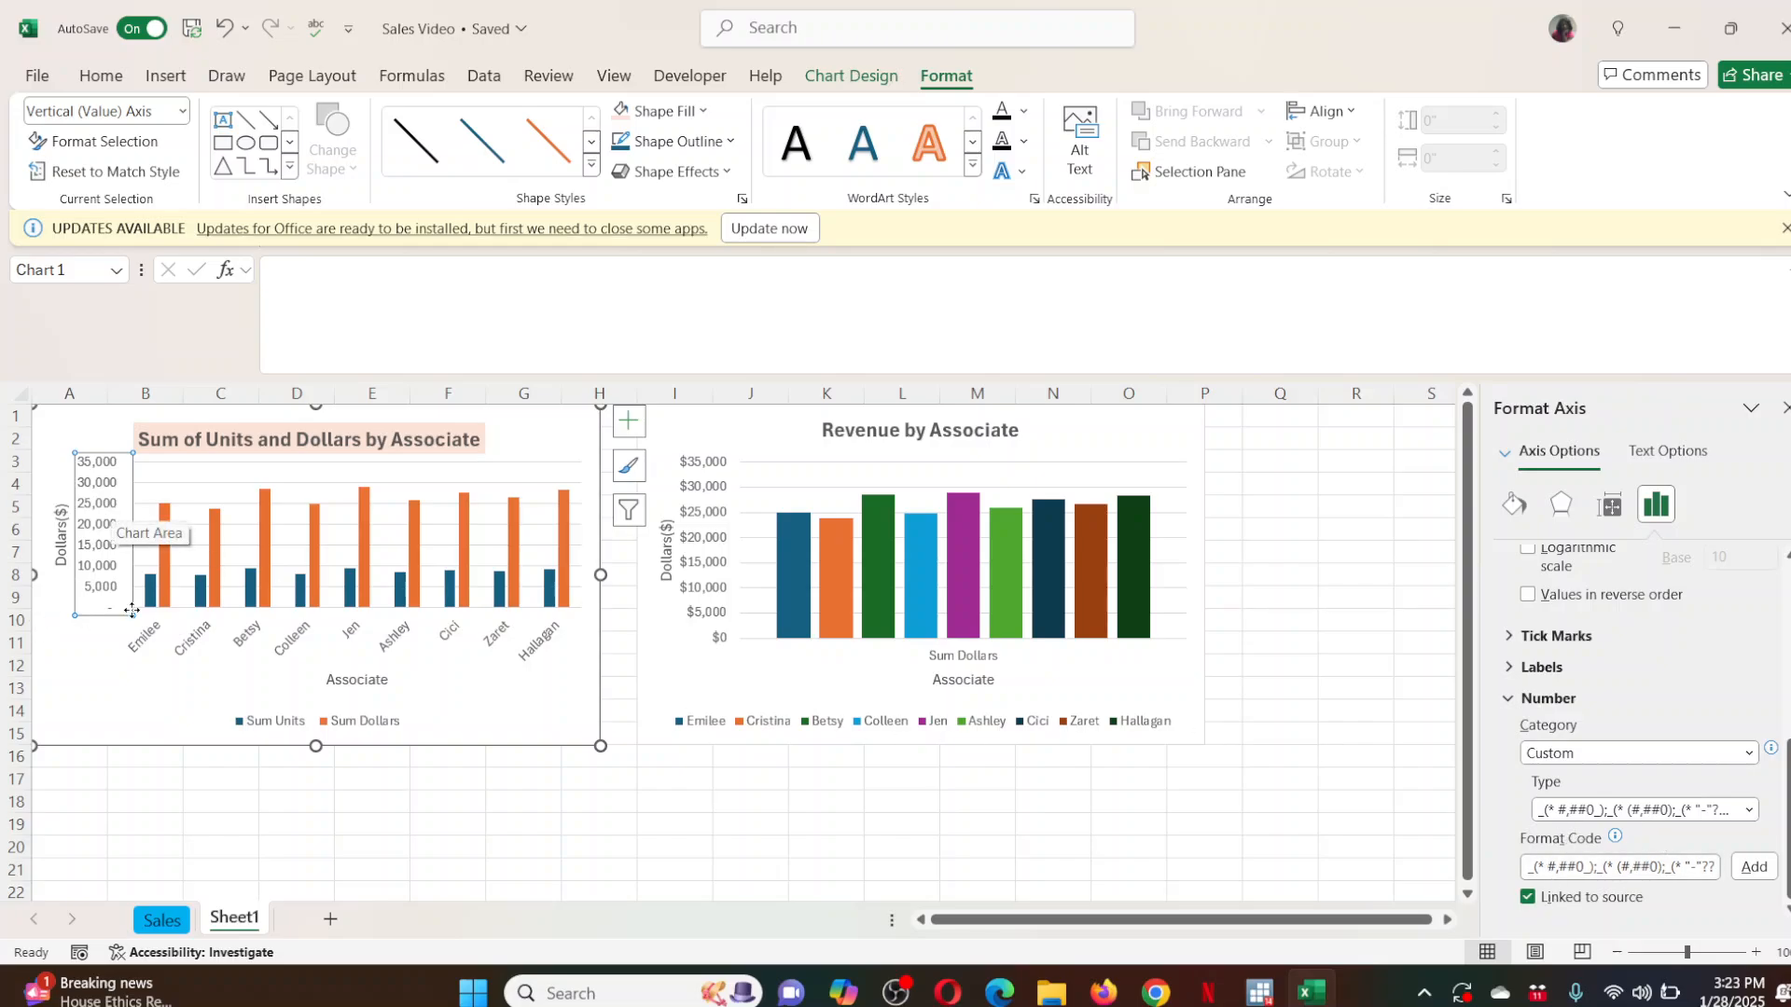
{"action": "left_click", "coordinate": [1749, 753]}
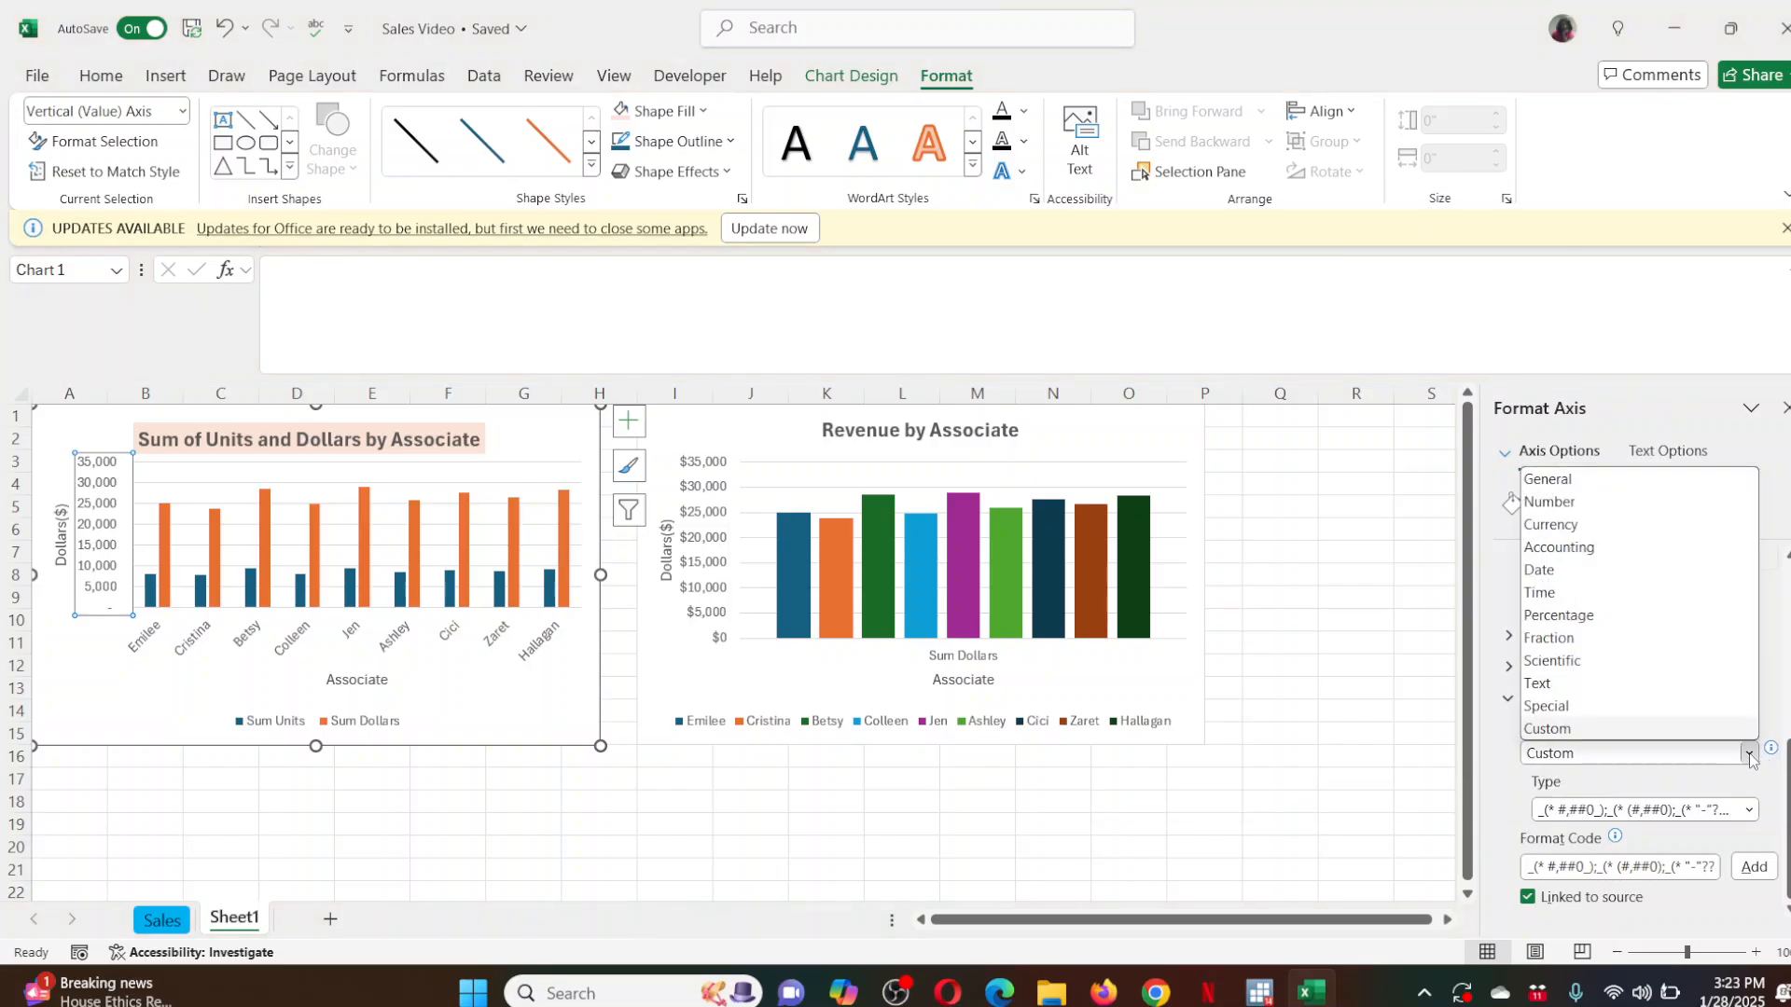
{"action": "left_click", "coordinate": [1576, 525]}
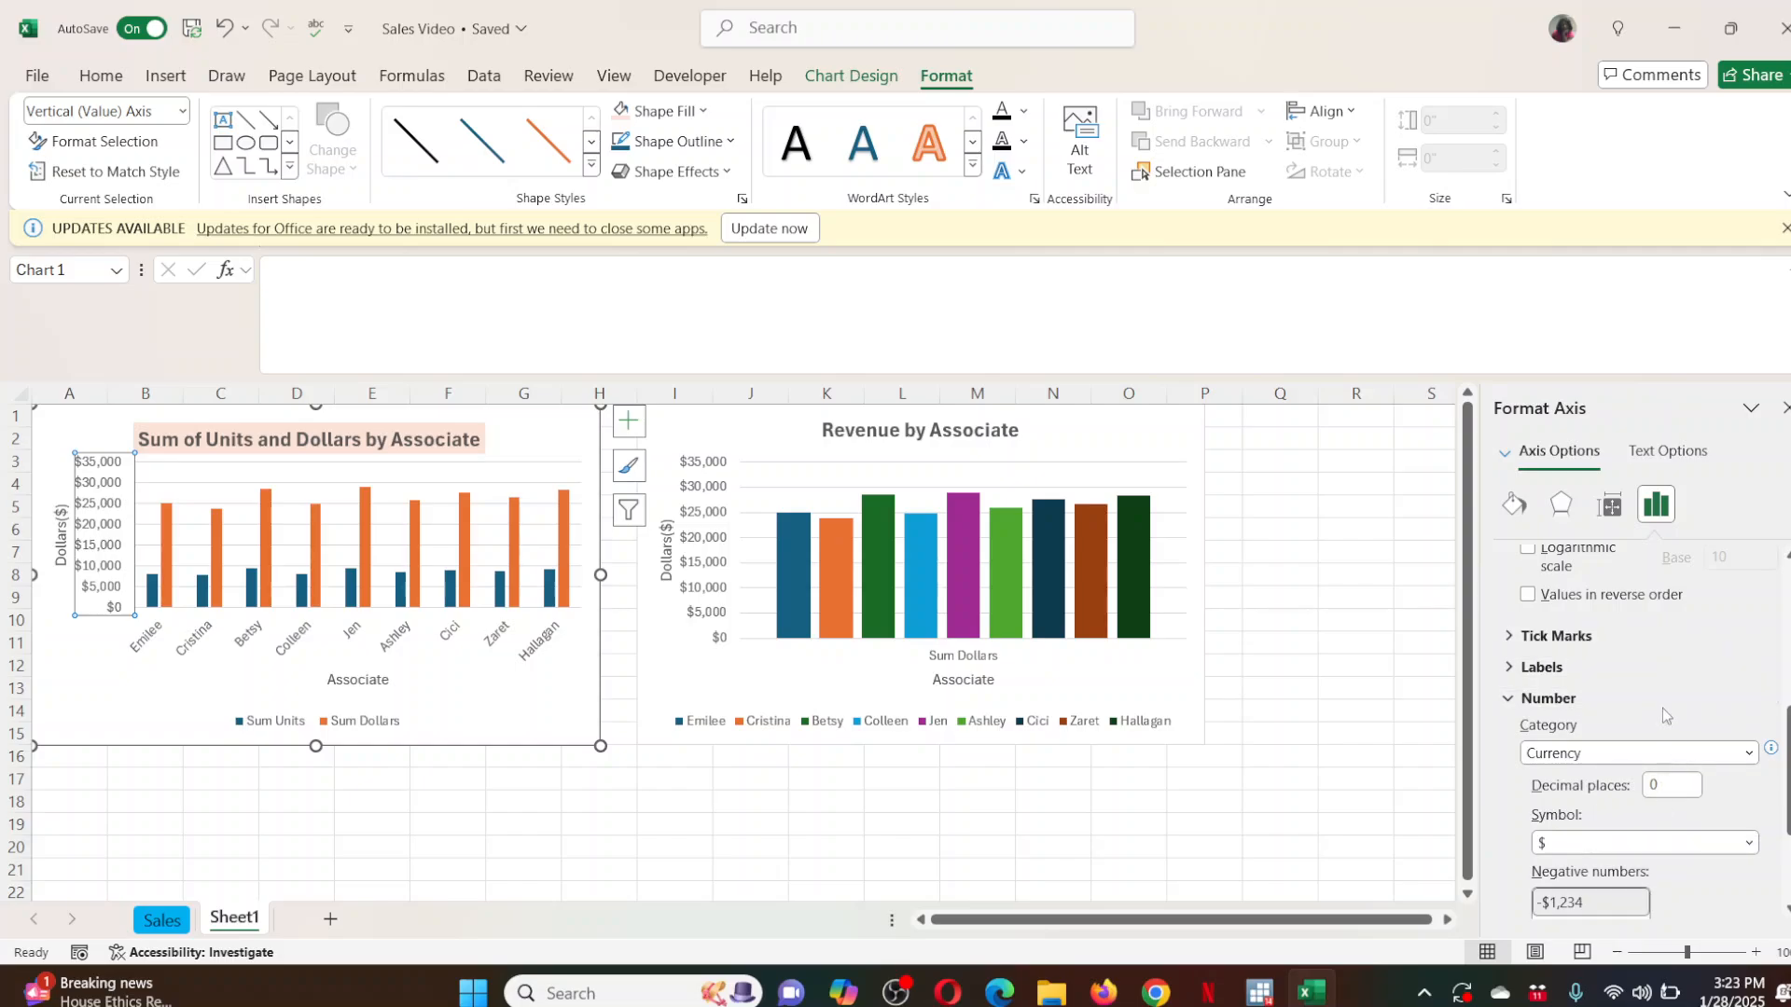
{"action": "mouse_move", "coordinate": [1066, 625]}
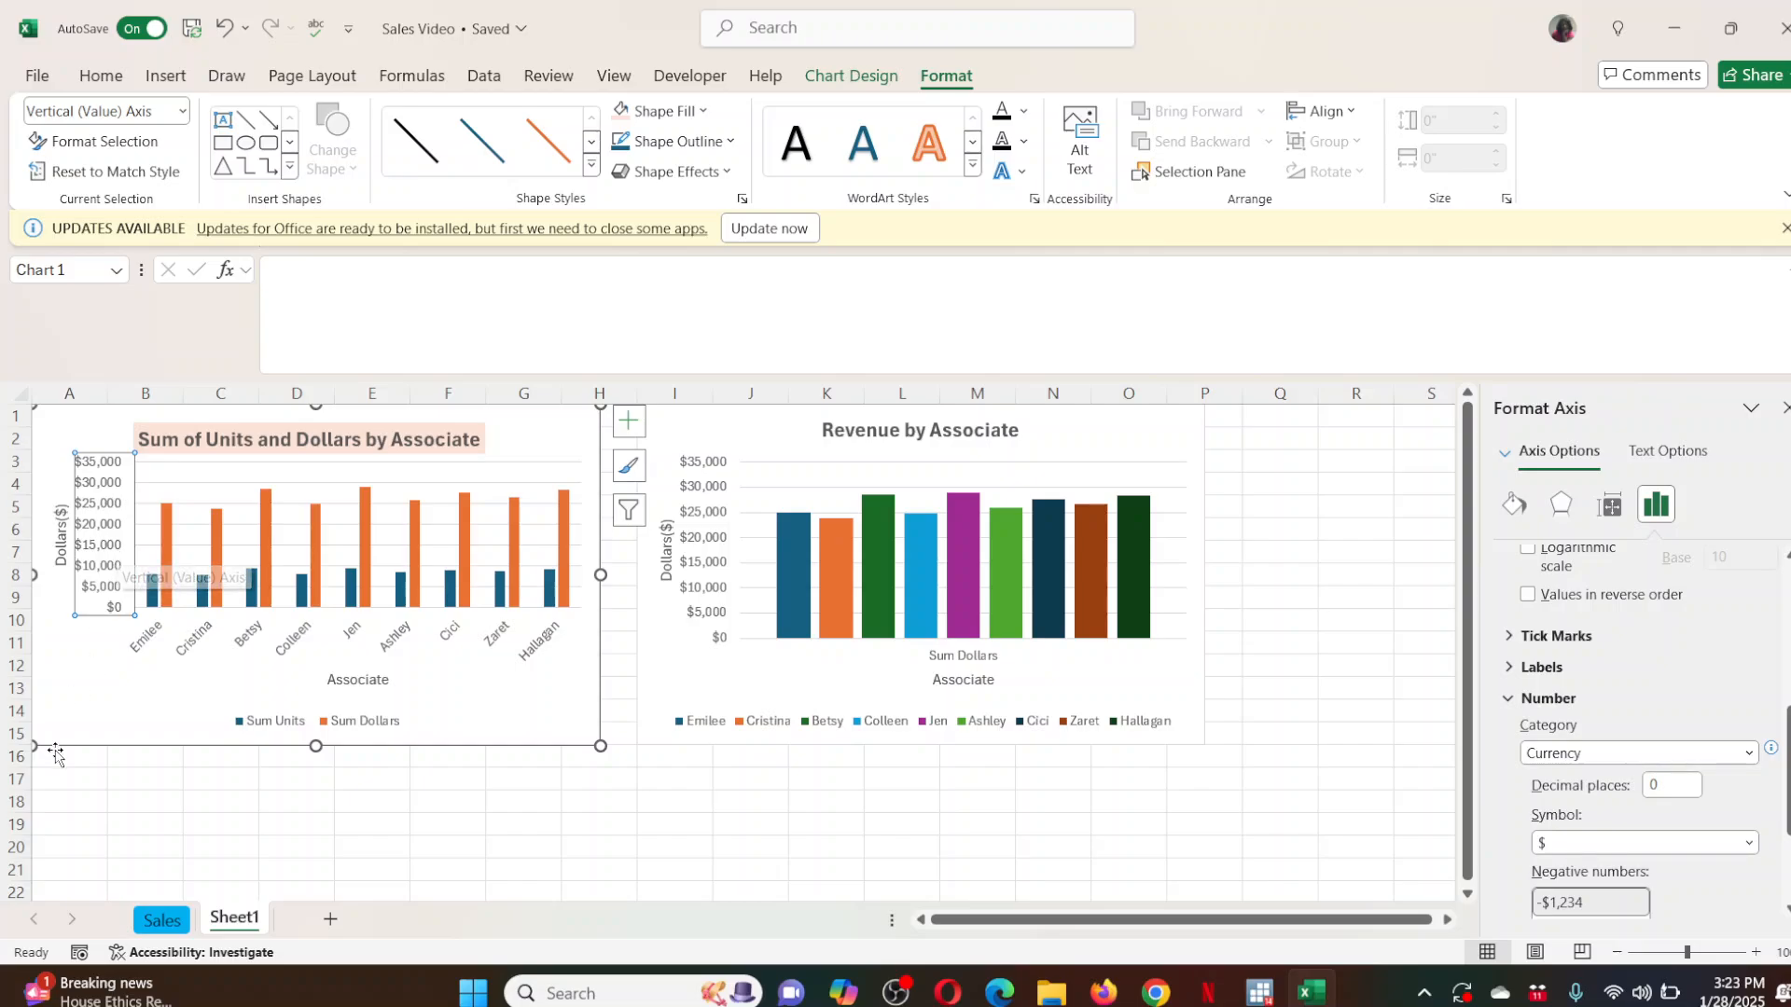
{"action": "left_click", "coordinate": [110, 705]}
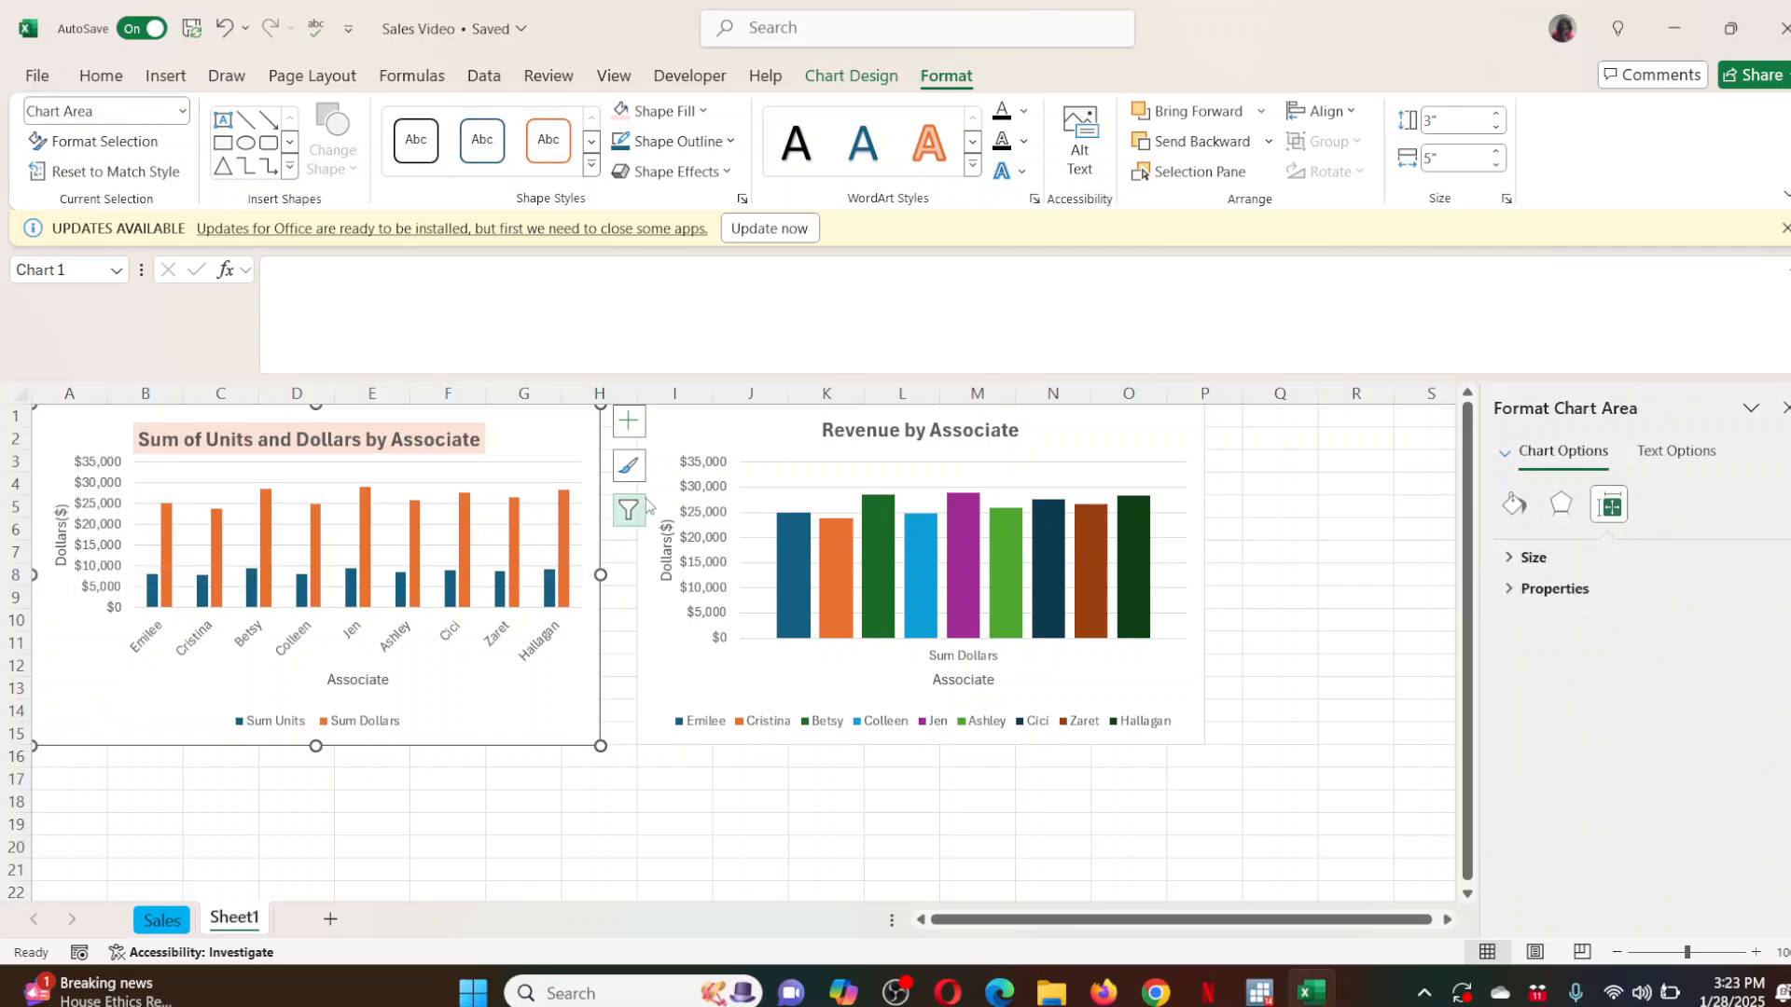
{"action": "left_click", "coordinate": [718, 494]}
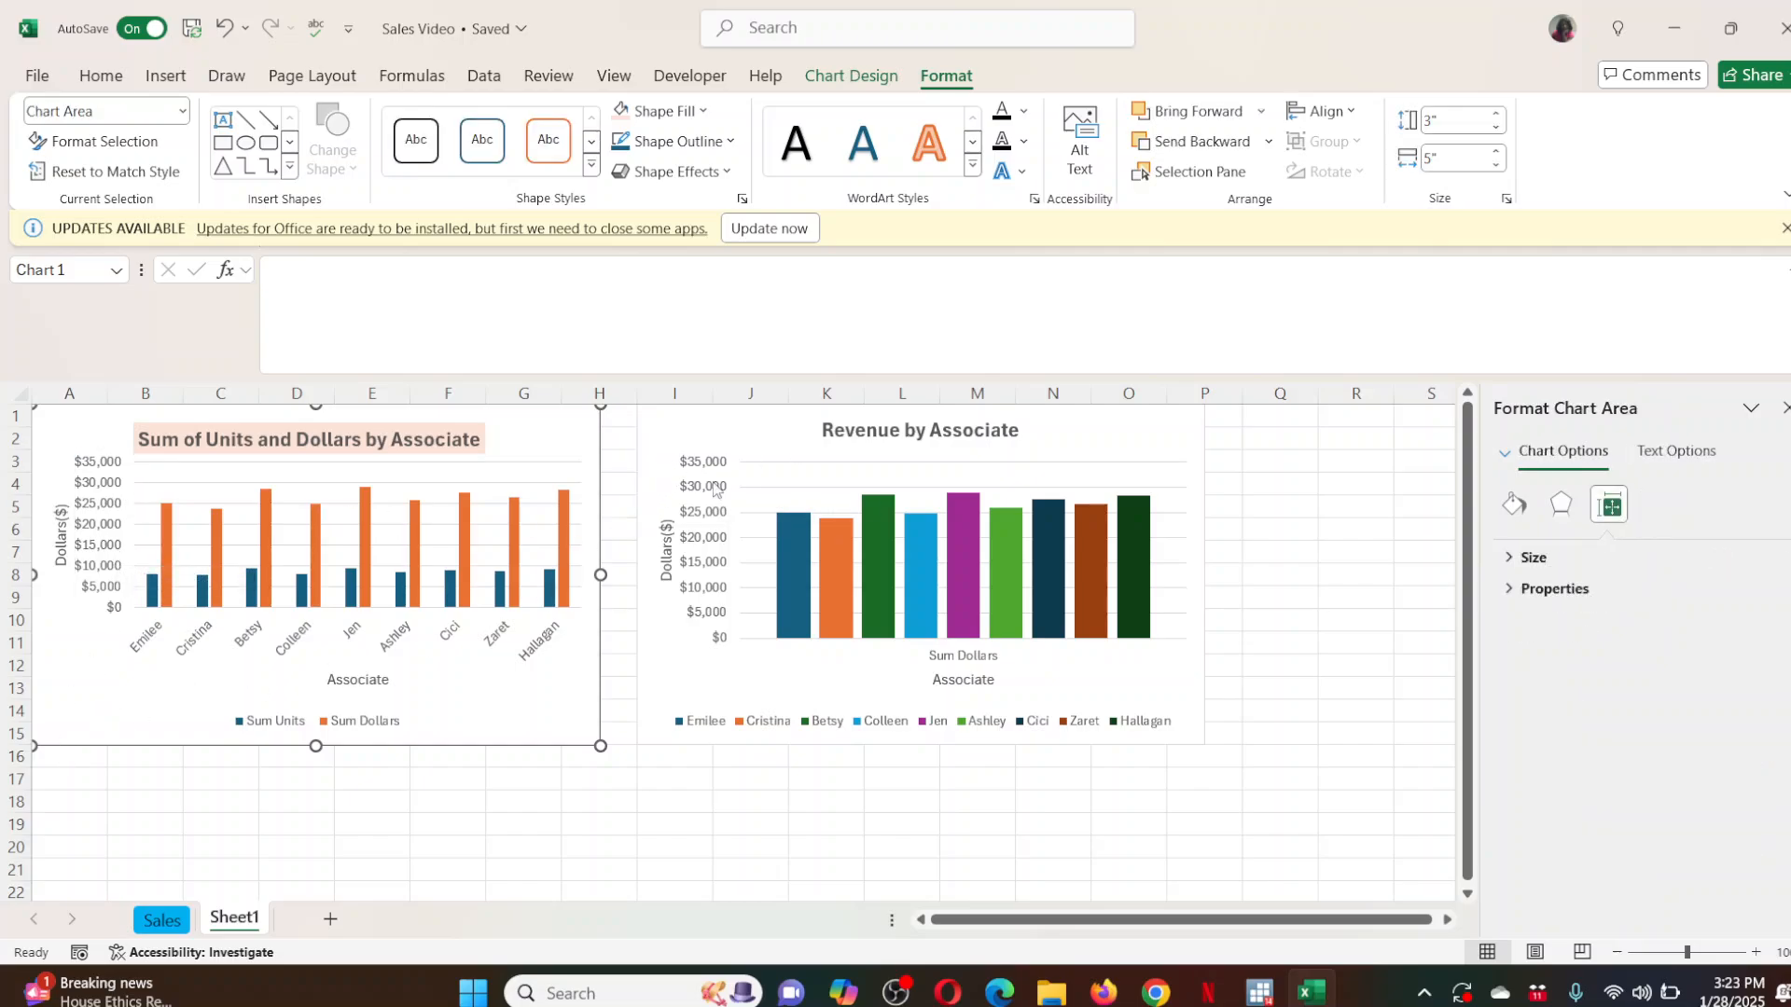
{"action": "left_click", "coordinate": [81, 529]}
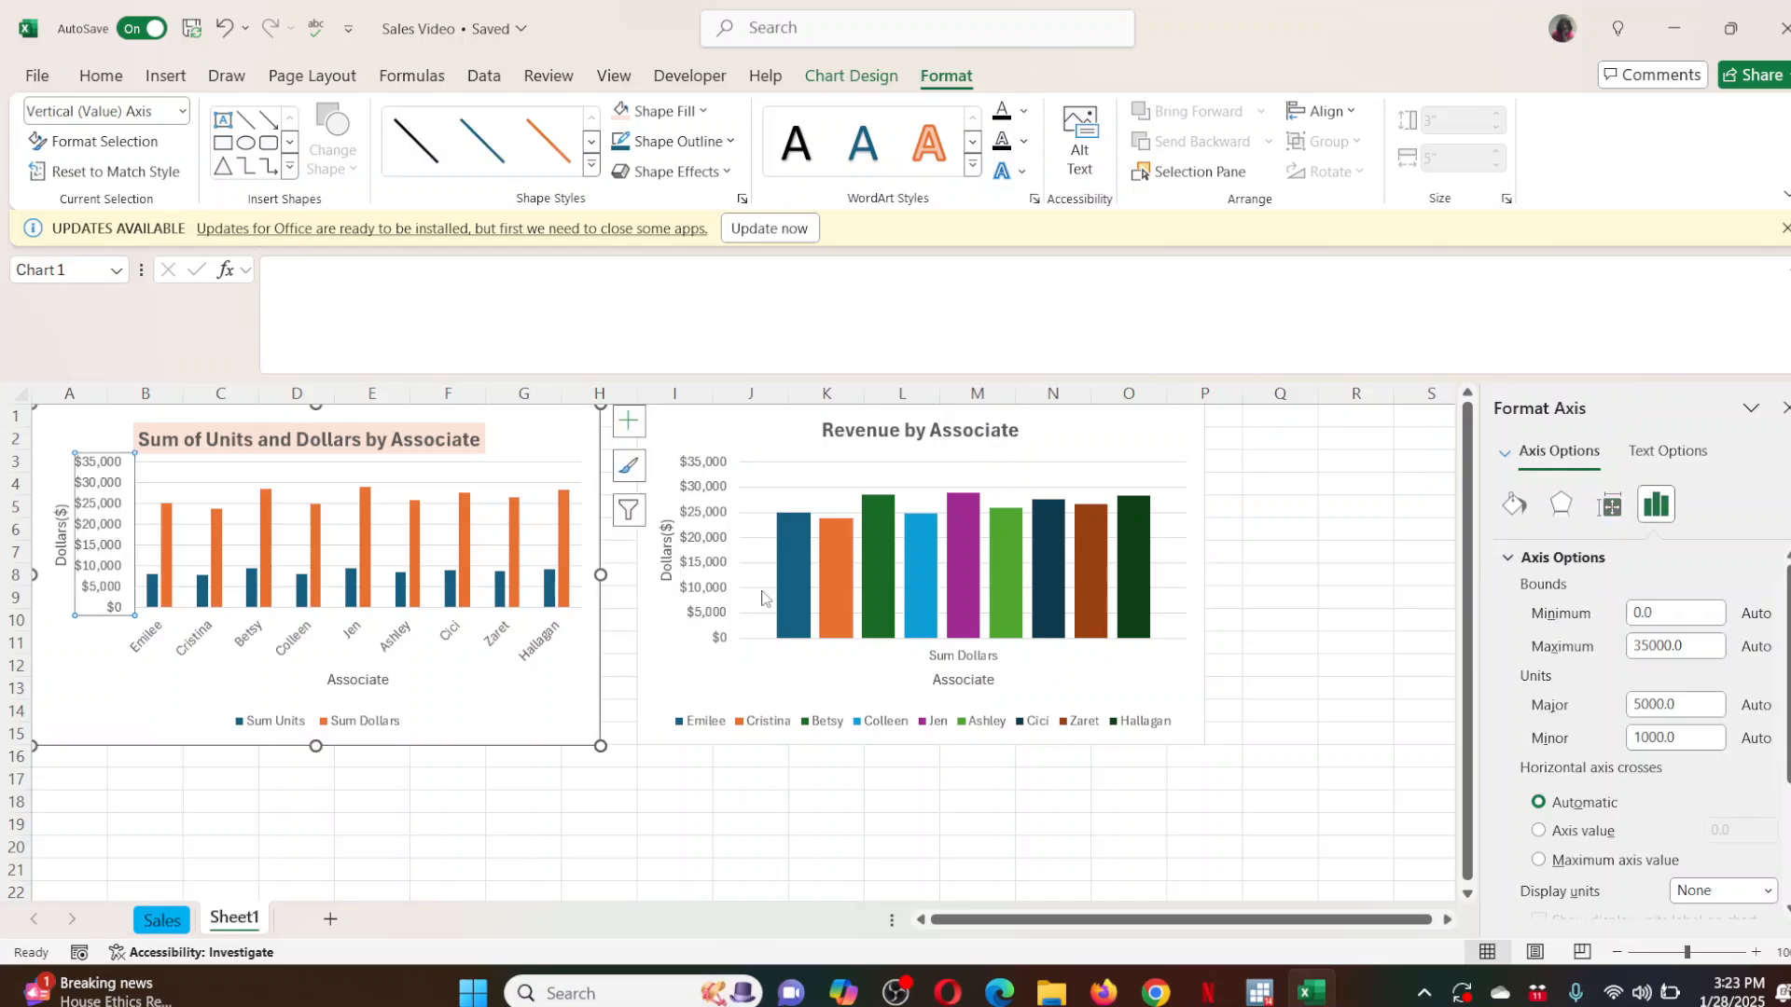
{"action": "left_click", "coordinate": [425, 853]}
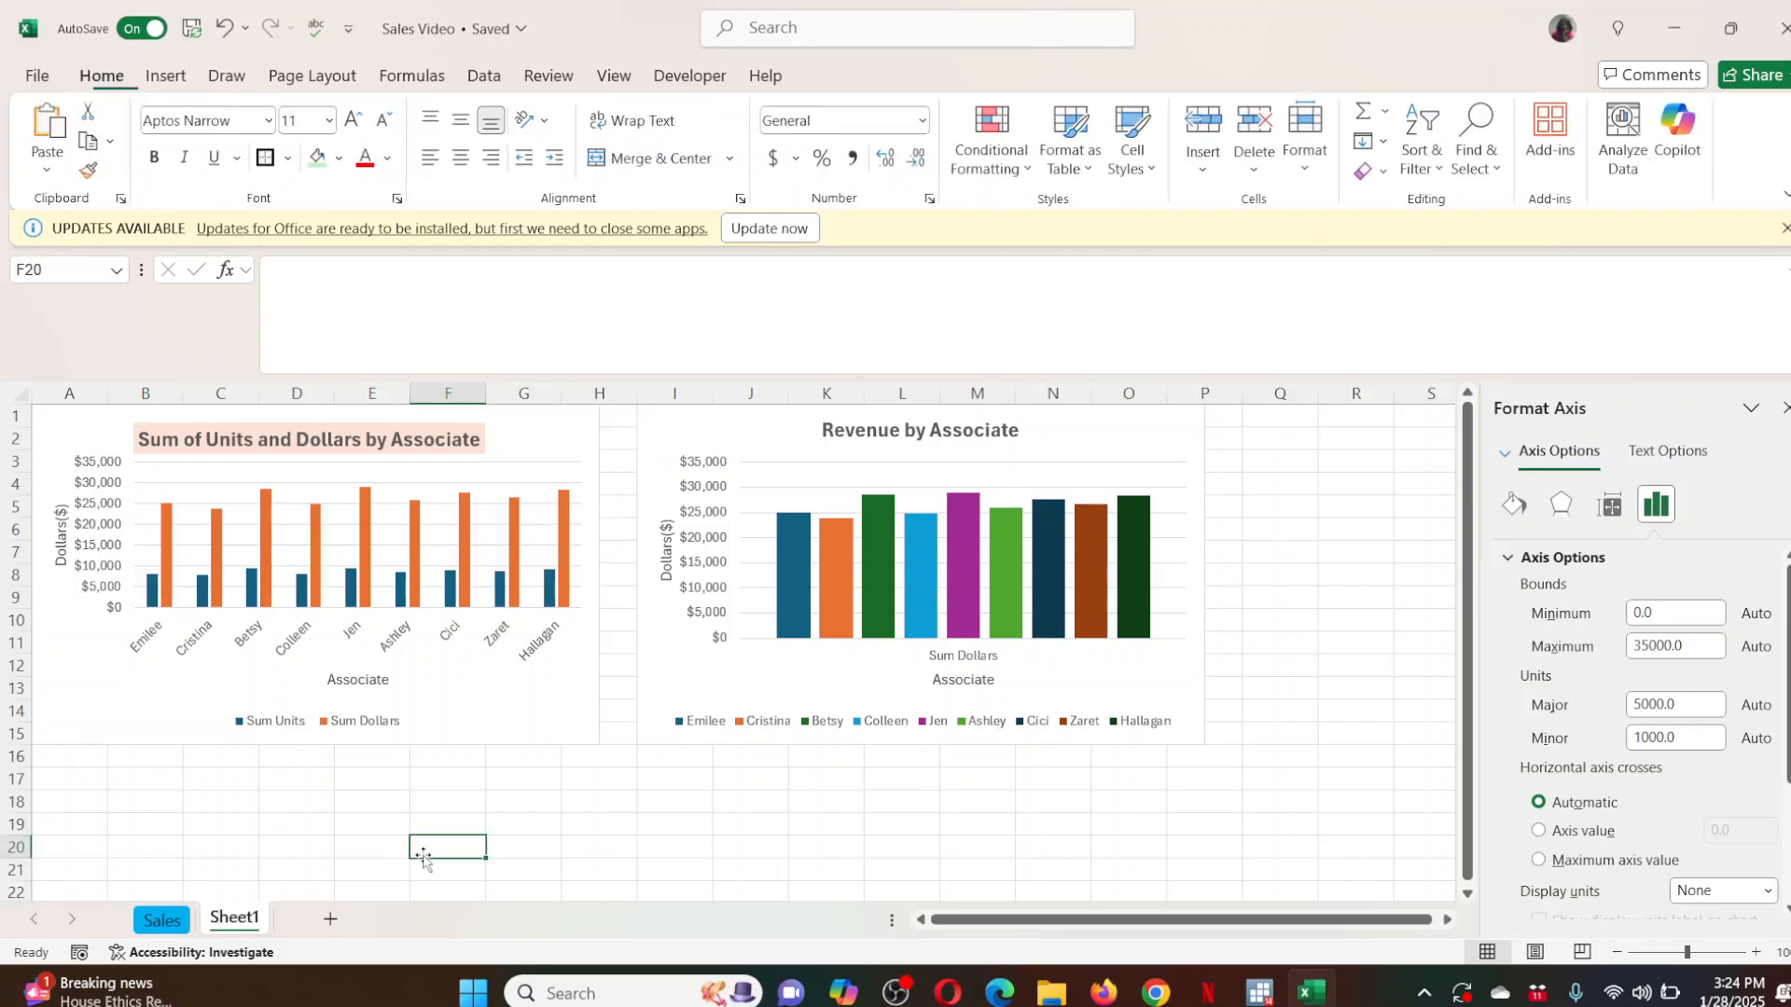
Remove the Revenue by Associate chart from the Sales sheet.
{"action": "left_click", "coordinate": [161, 919]}
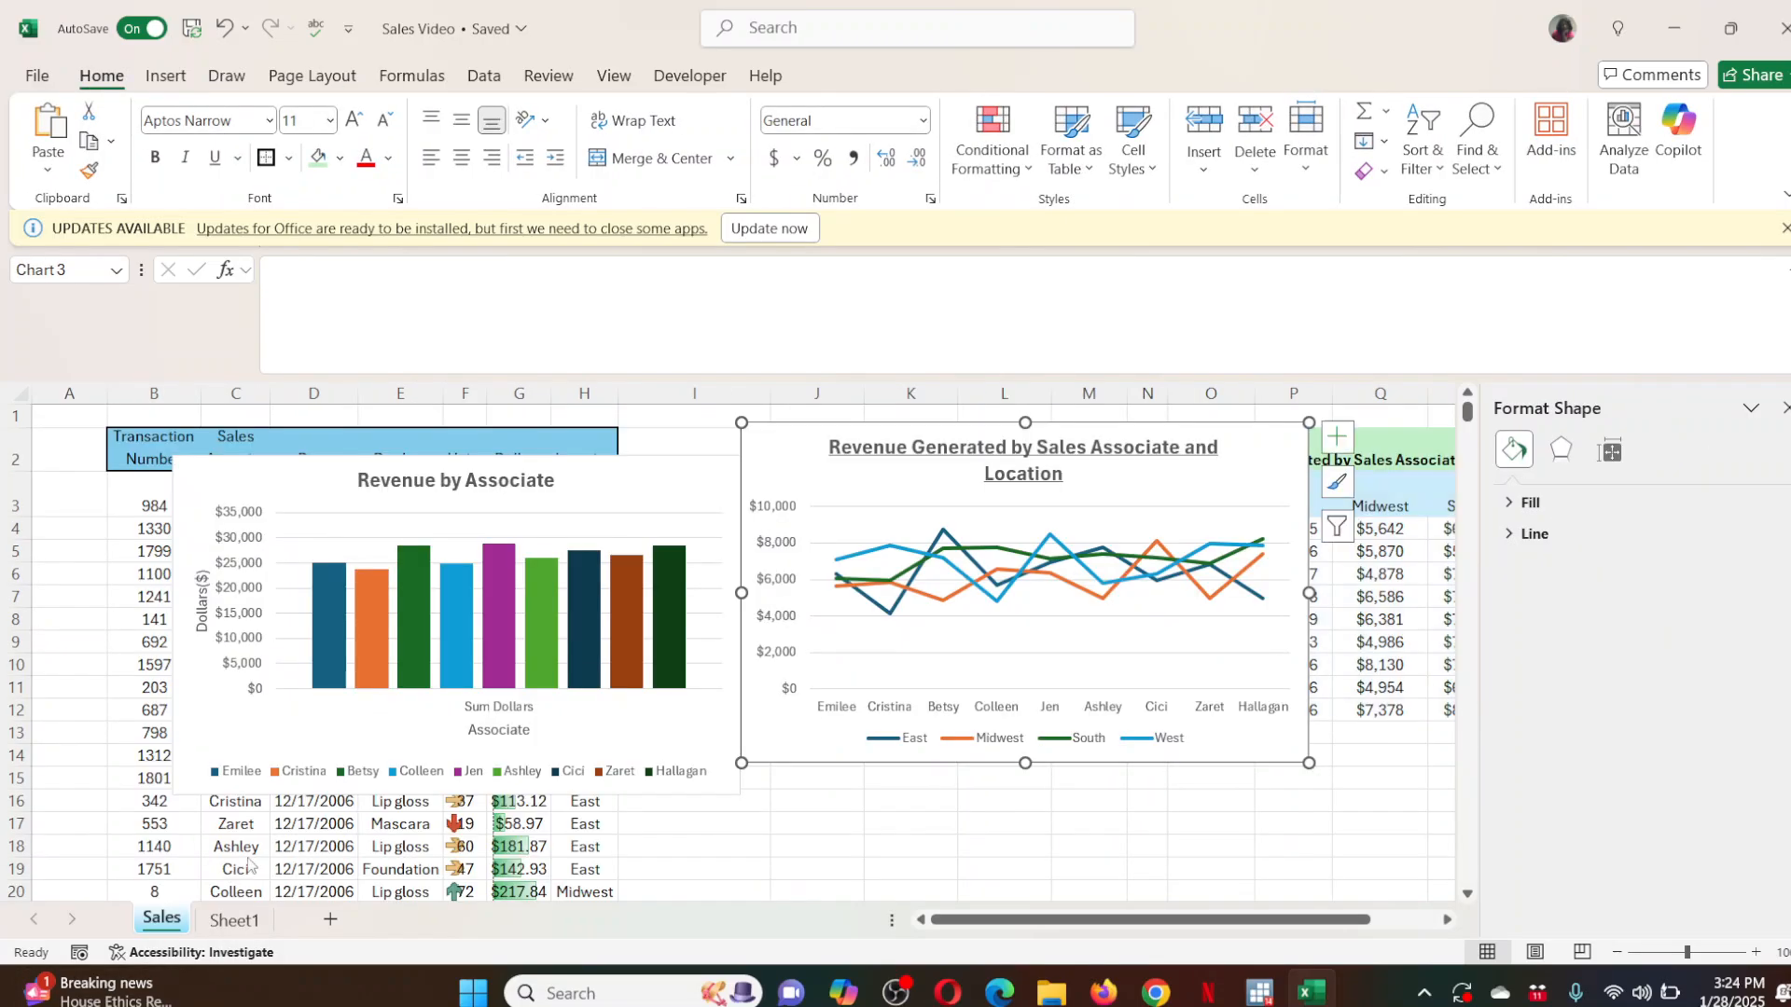
{"action": "left_click", "coordinate": [567, 474]}
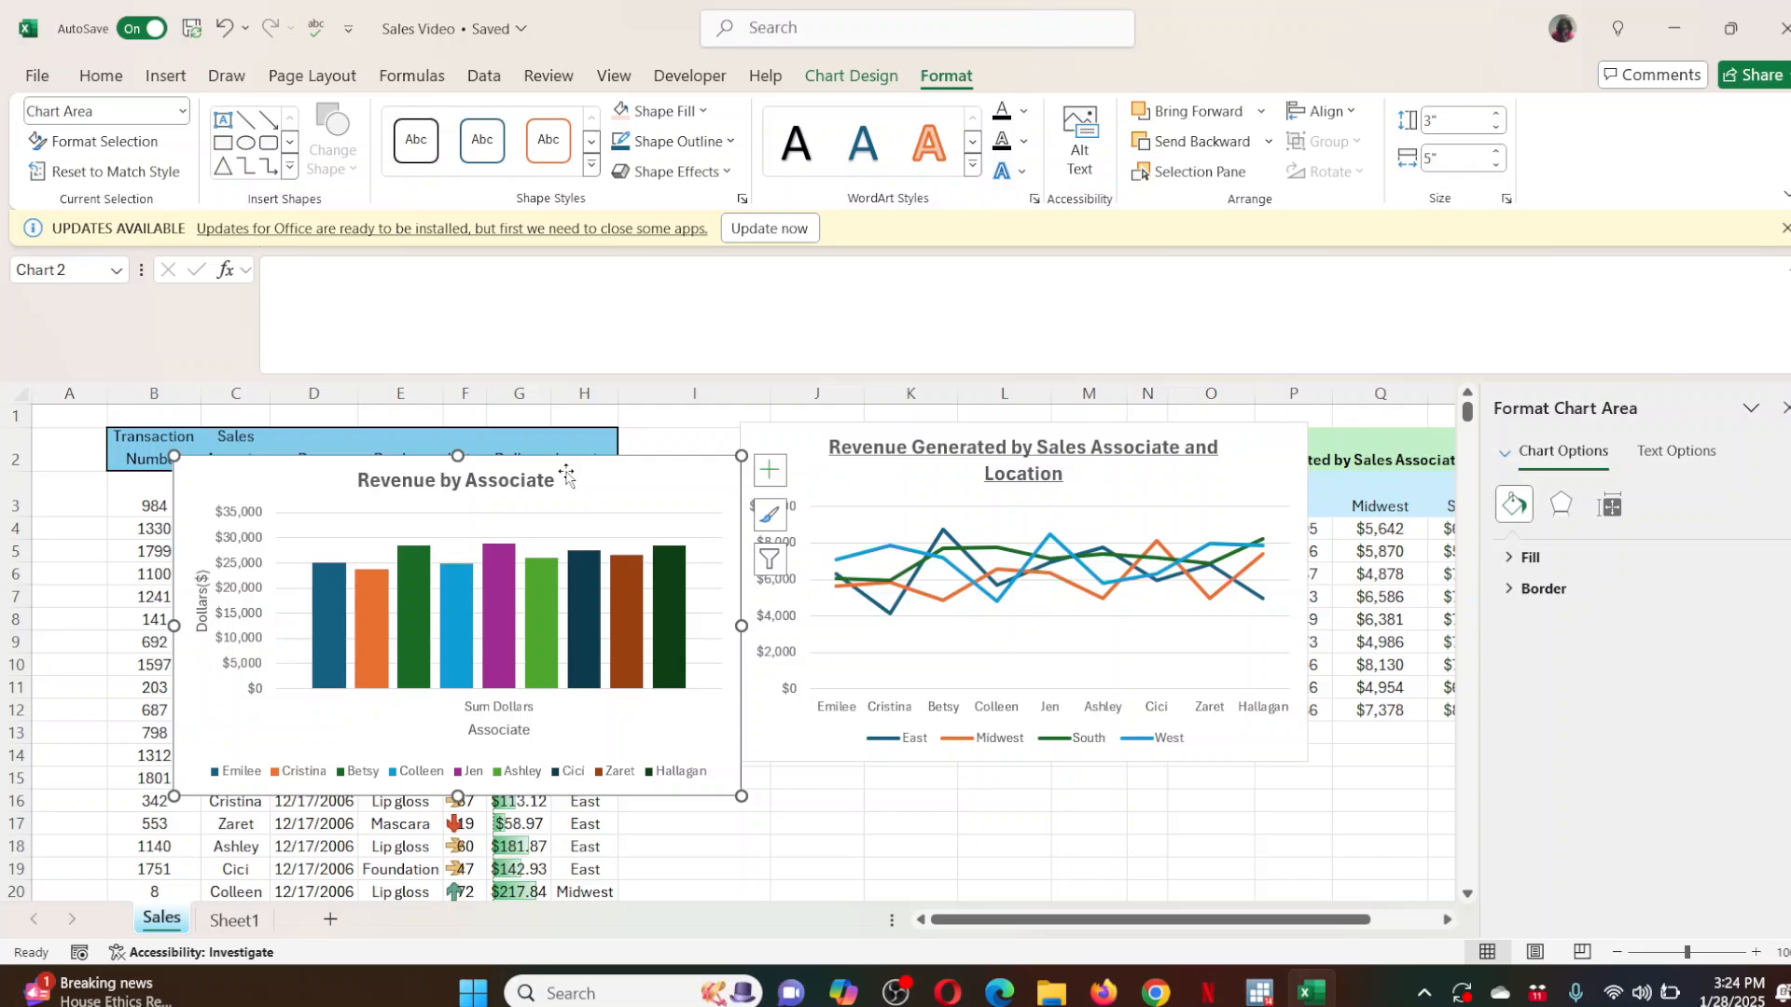
{"action": "key", "text": "Delete"}
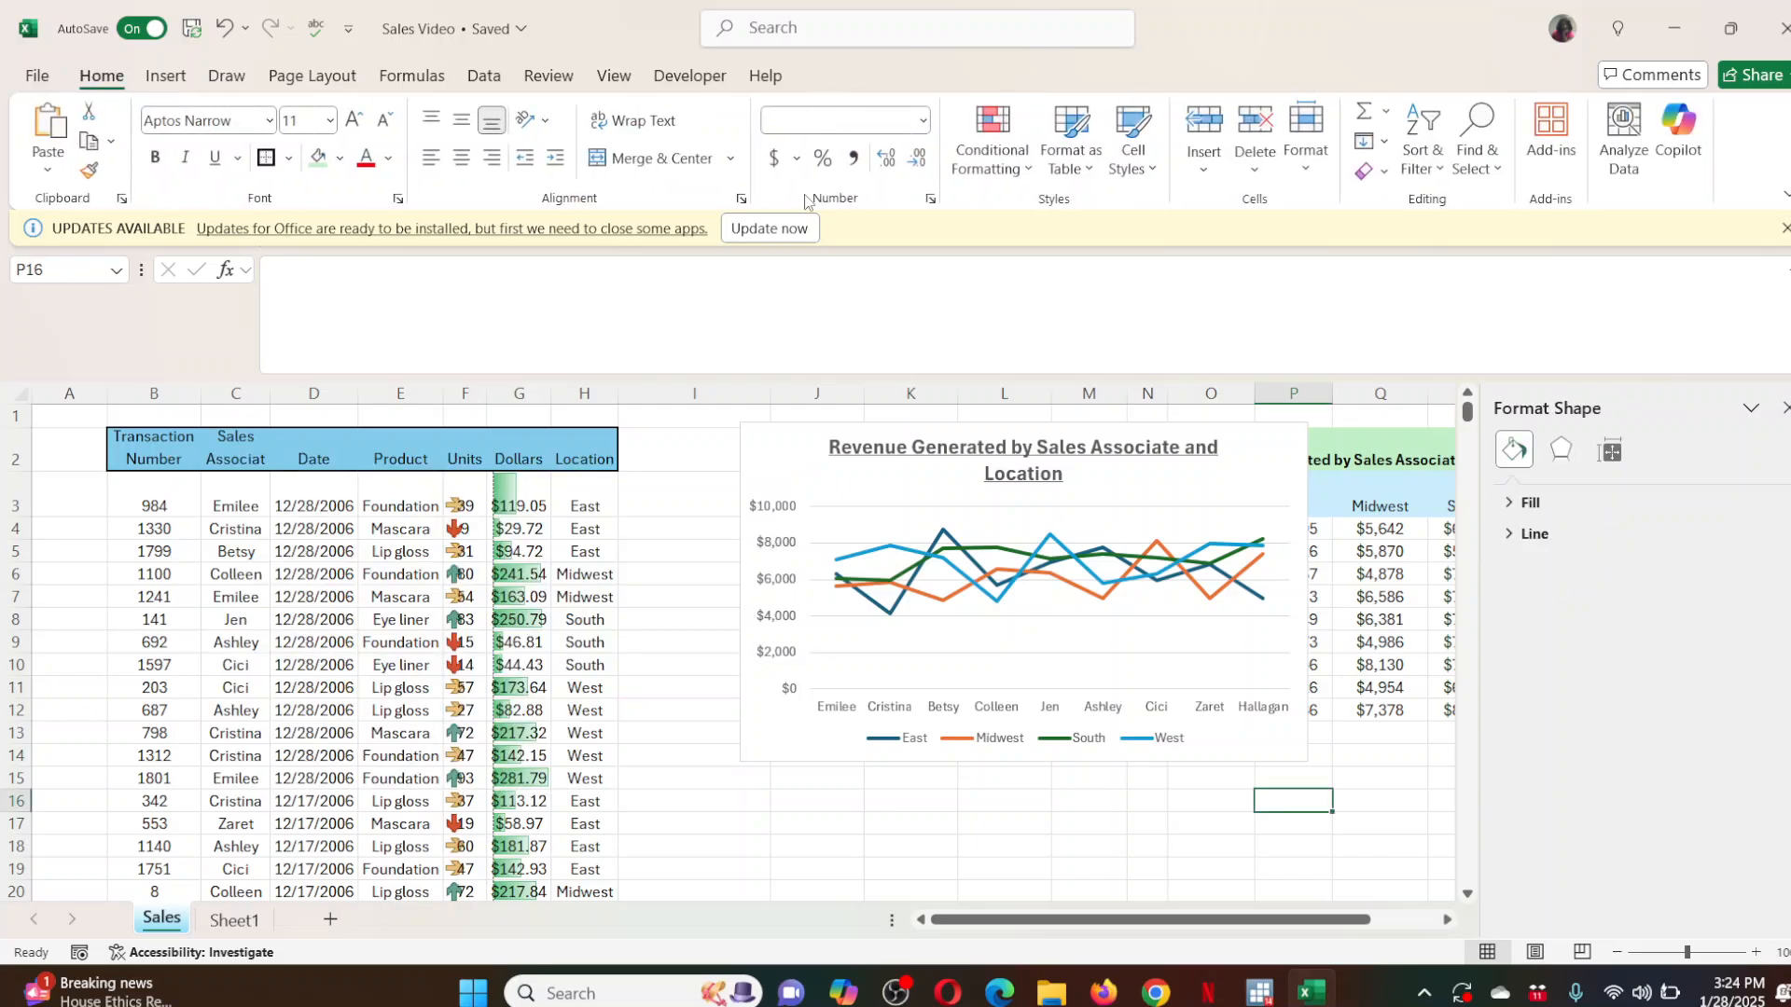
Cut the Revenue Generated by Sales Associate and Location chart from the Sales sheet, paste it at A18 on Sheet1, and close the formatting pane.
{"action": "left_click", "coordinate": [762, 453]}
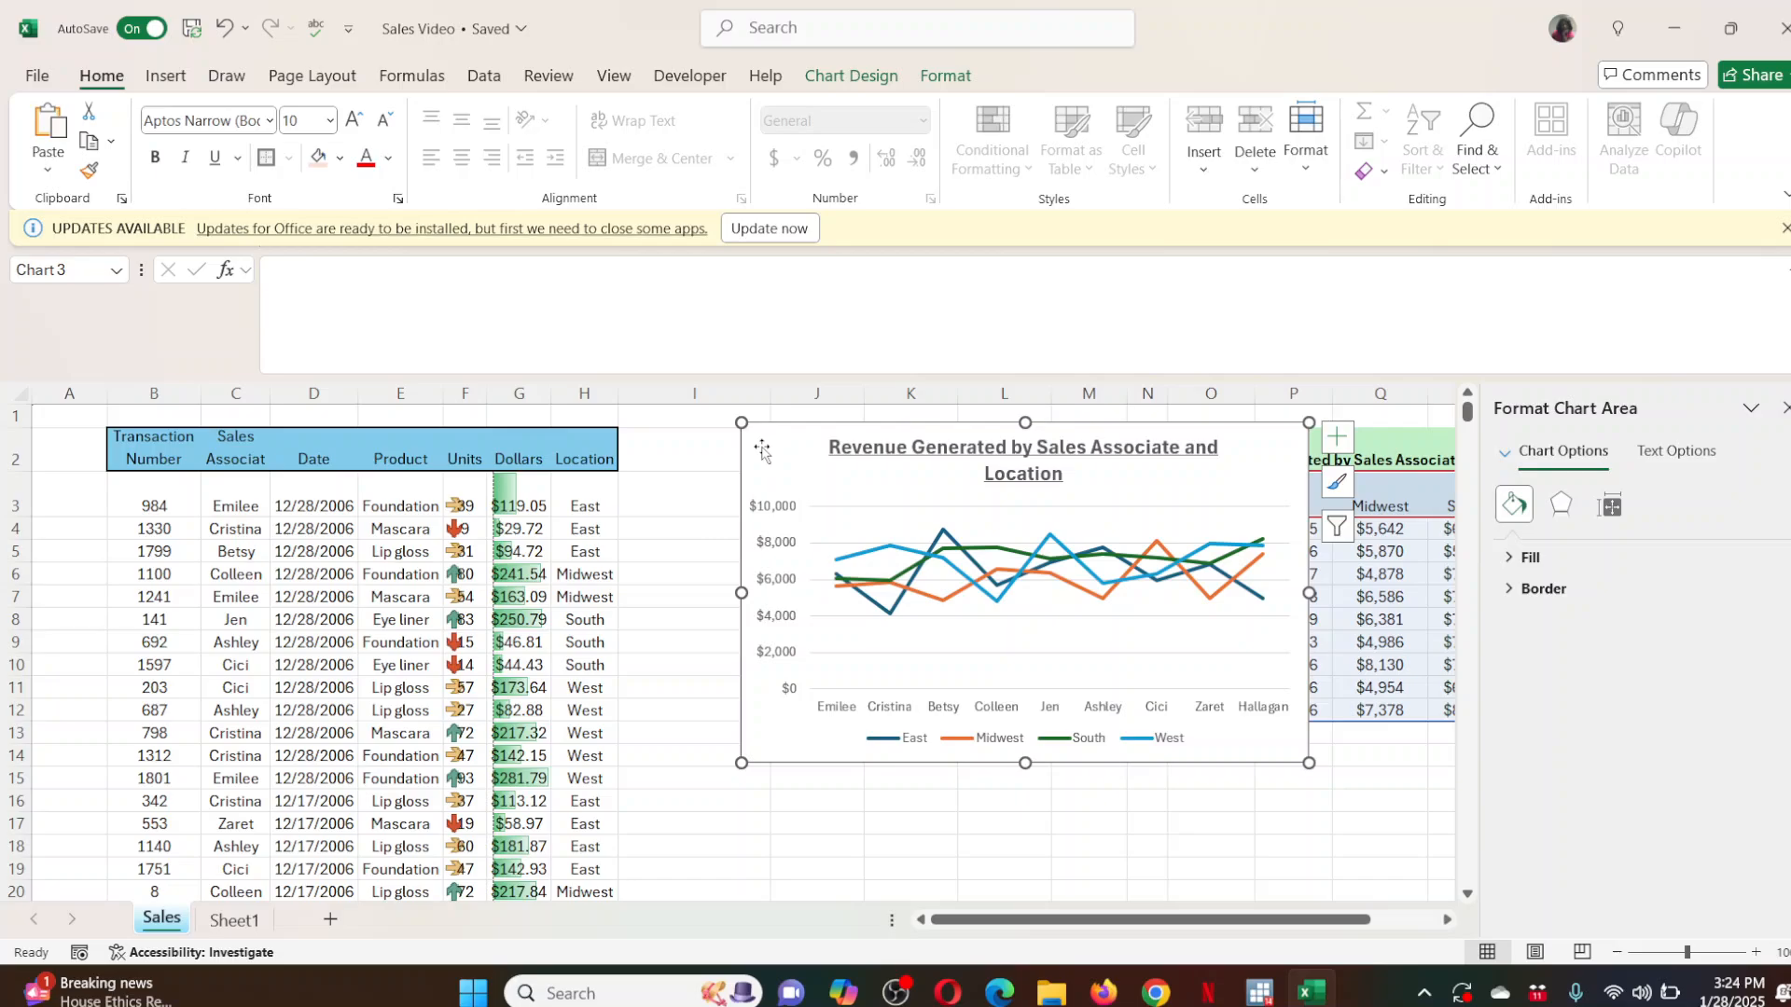
{"action": "key", "text": "Delete"}
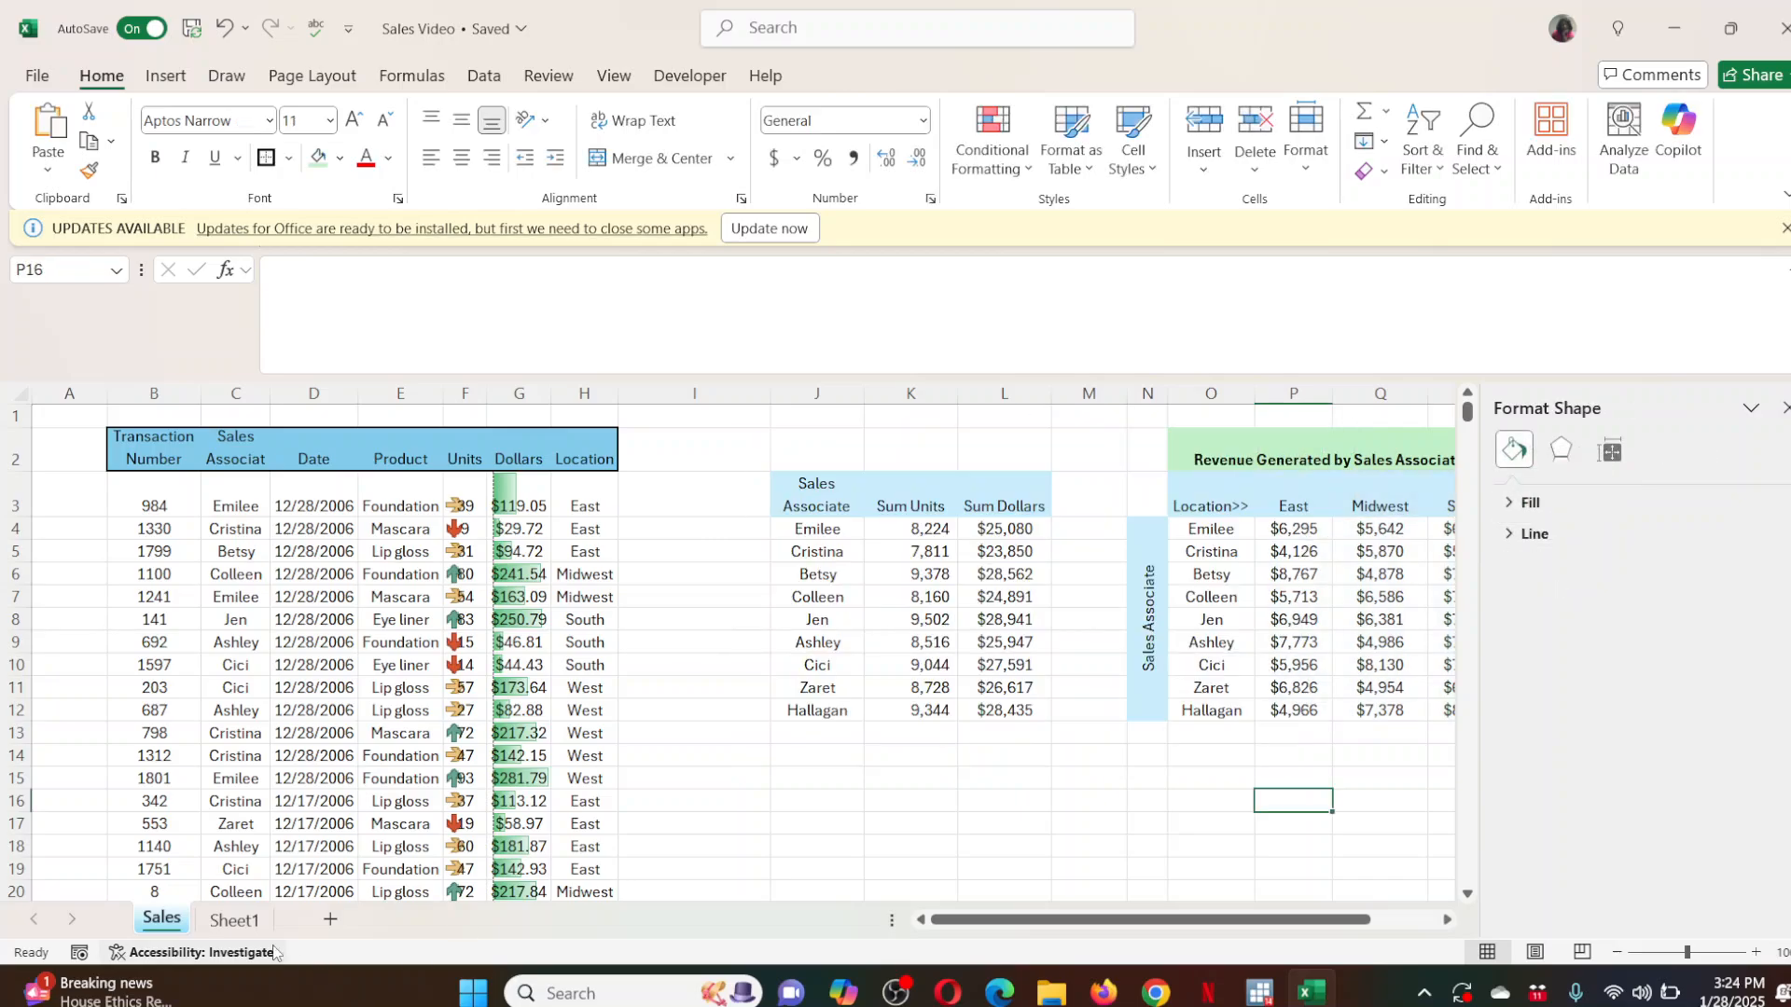
{"action": "left_click", "coordinate": [237, 921]}
{"action": "left_click", "coordinate": [96, 799]}
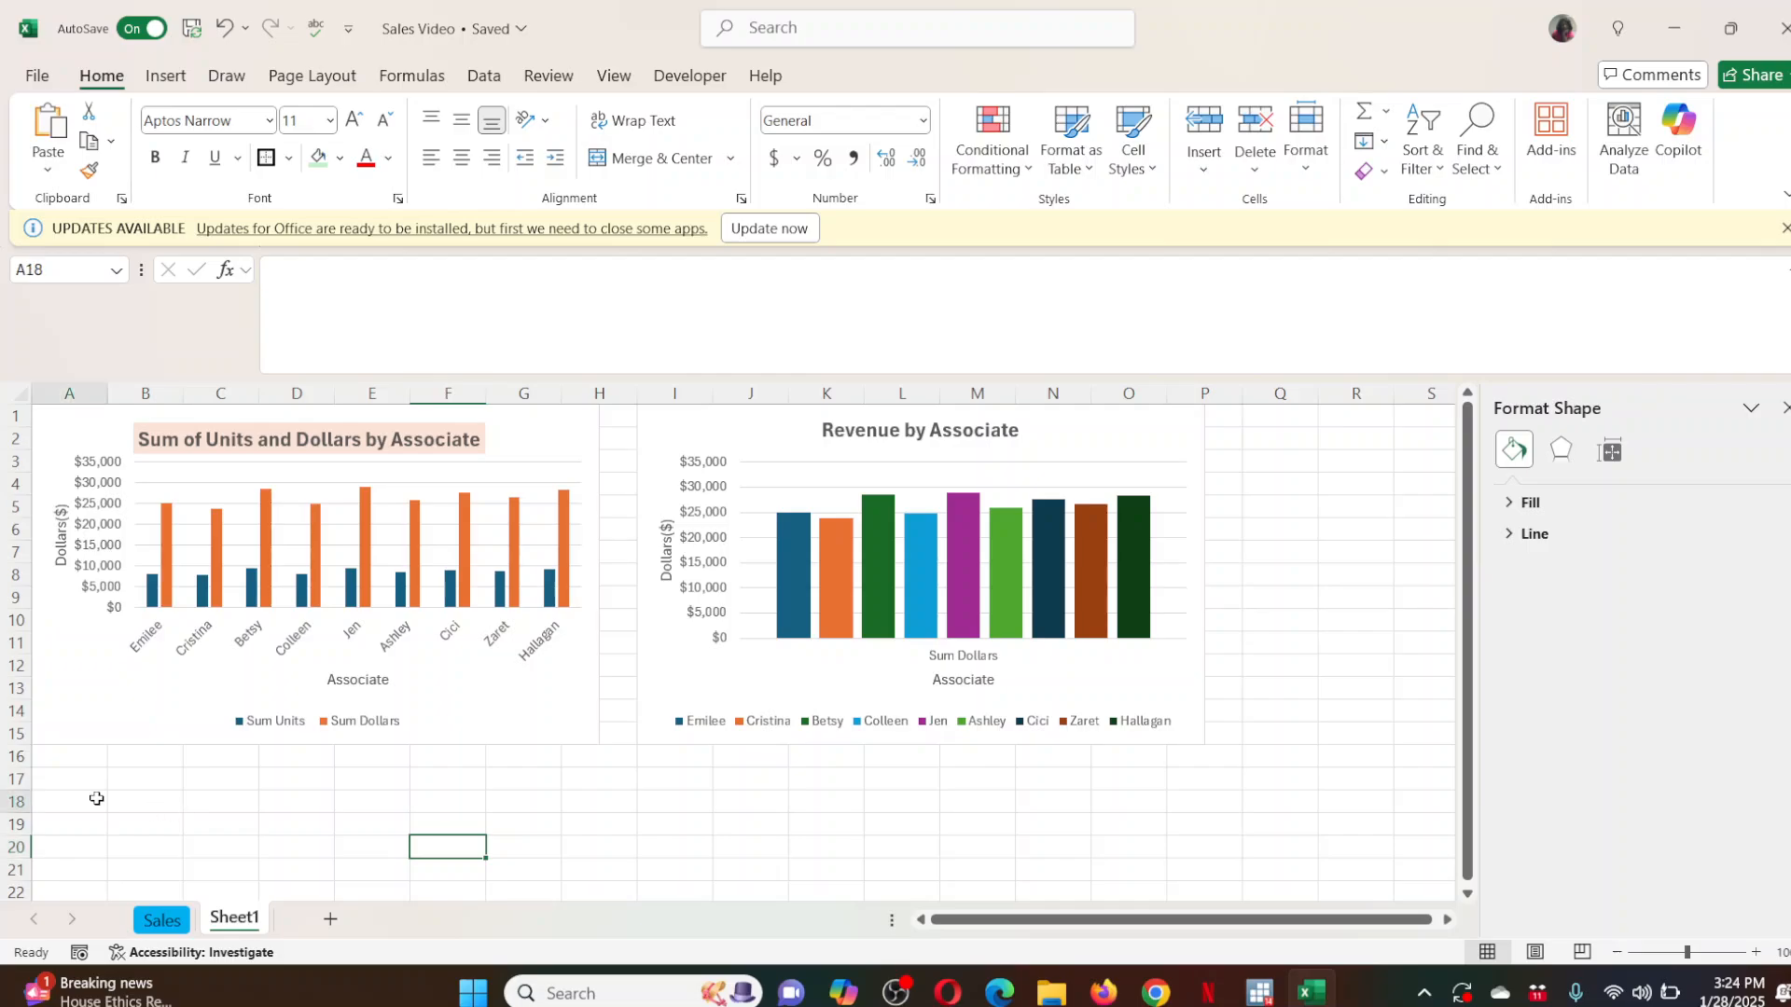
{"action": "key", "text": "ctrl+v"}
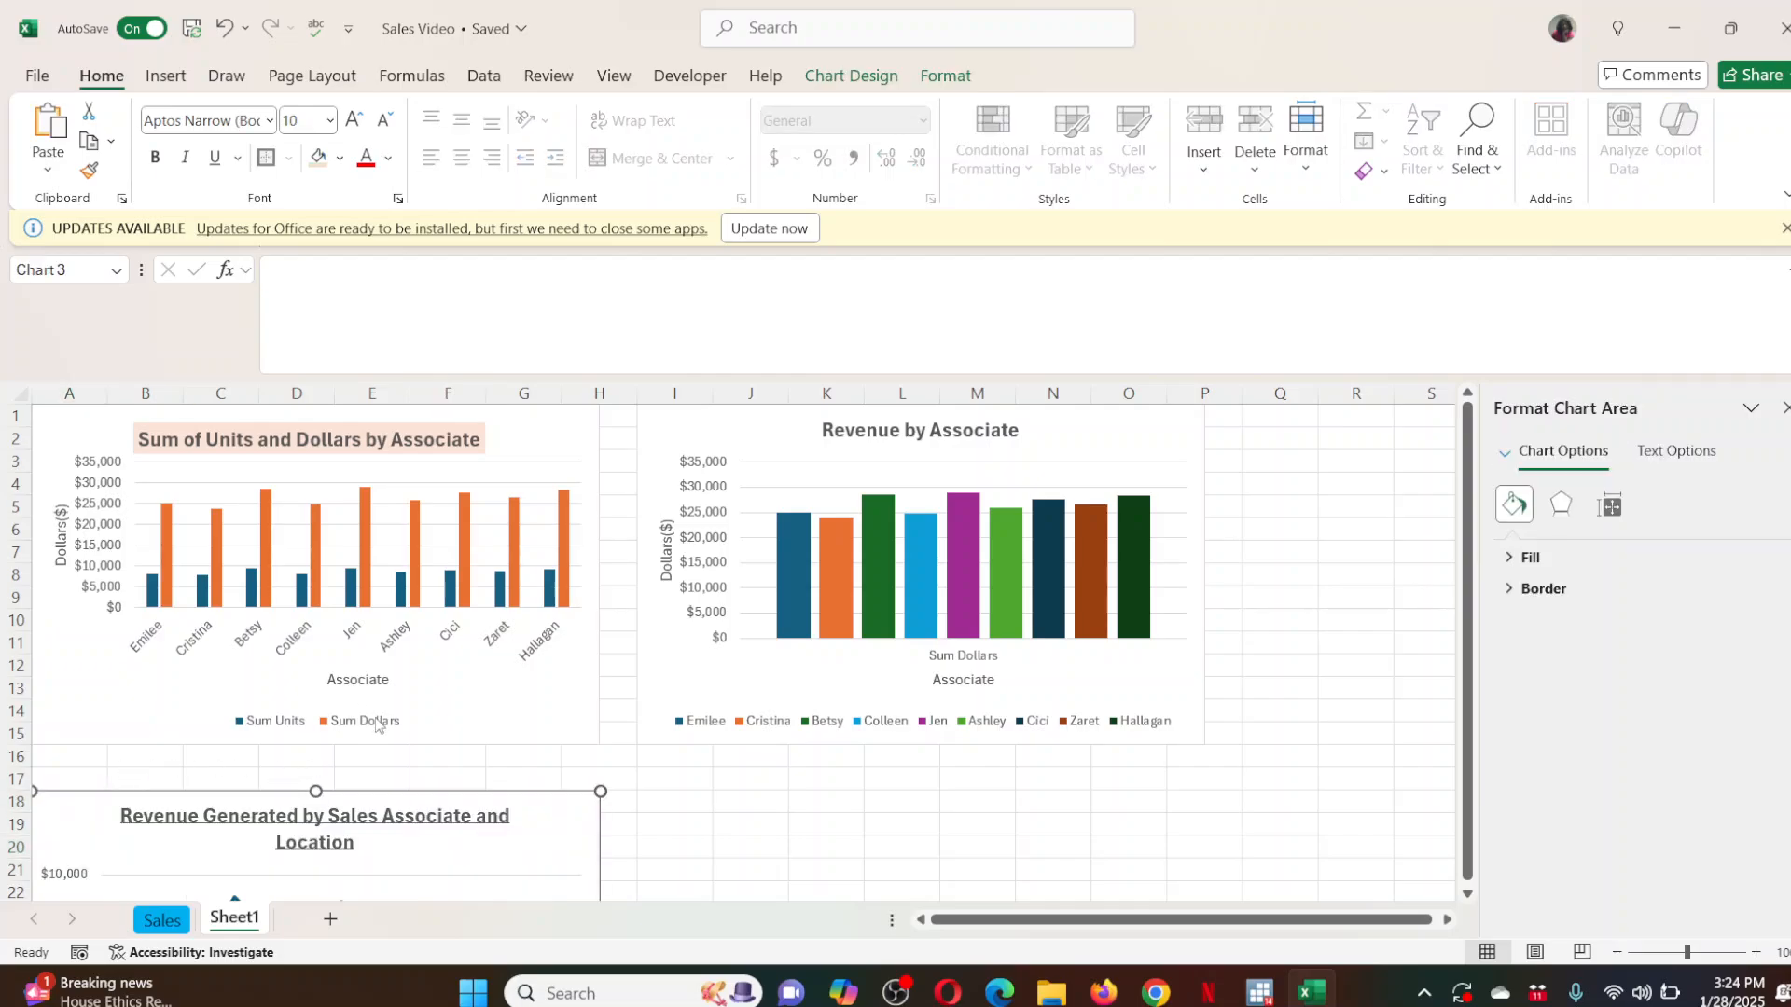
{"action": "left_click", "coordinate": [1785, 408]}
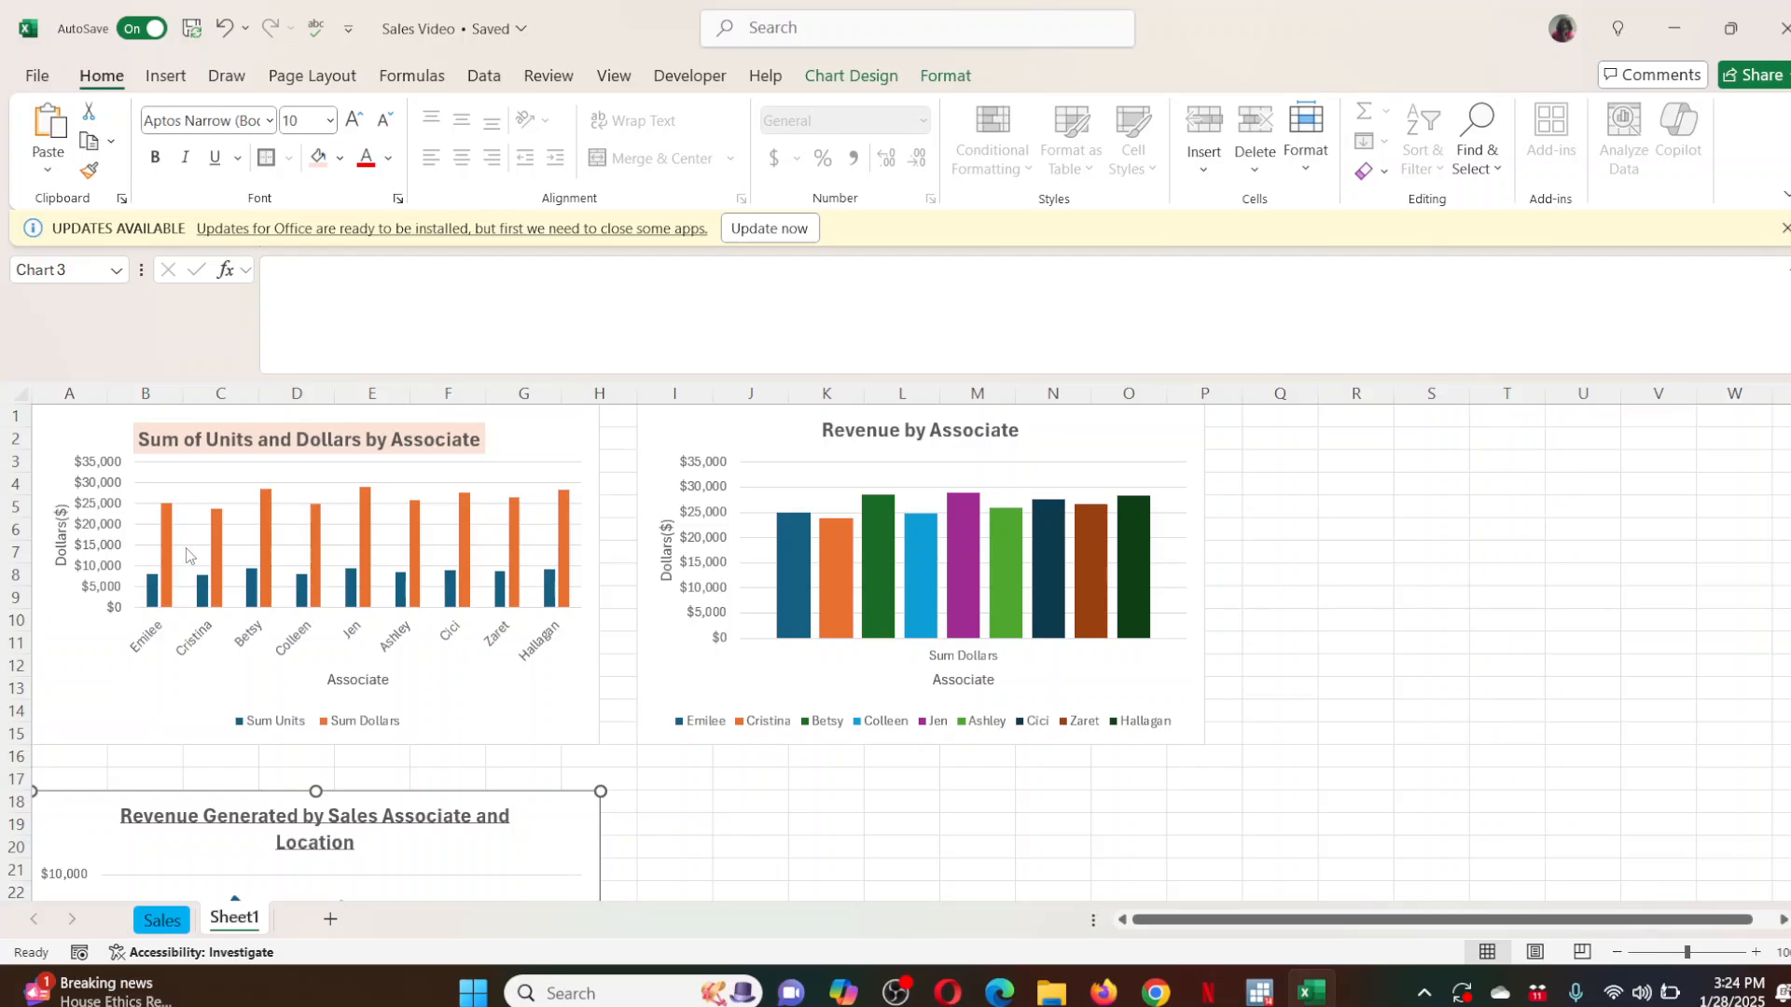
{"action": "left_click", "coordinate": [1756, 430]}
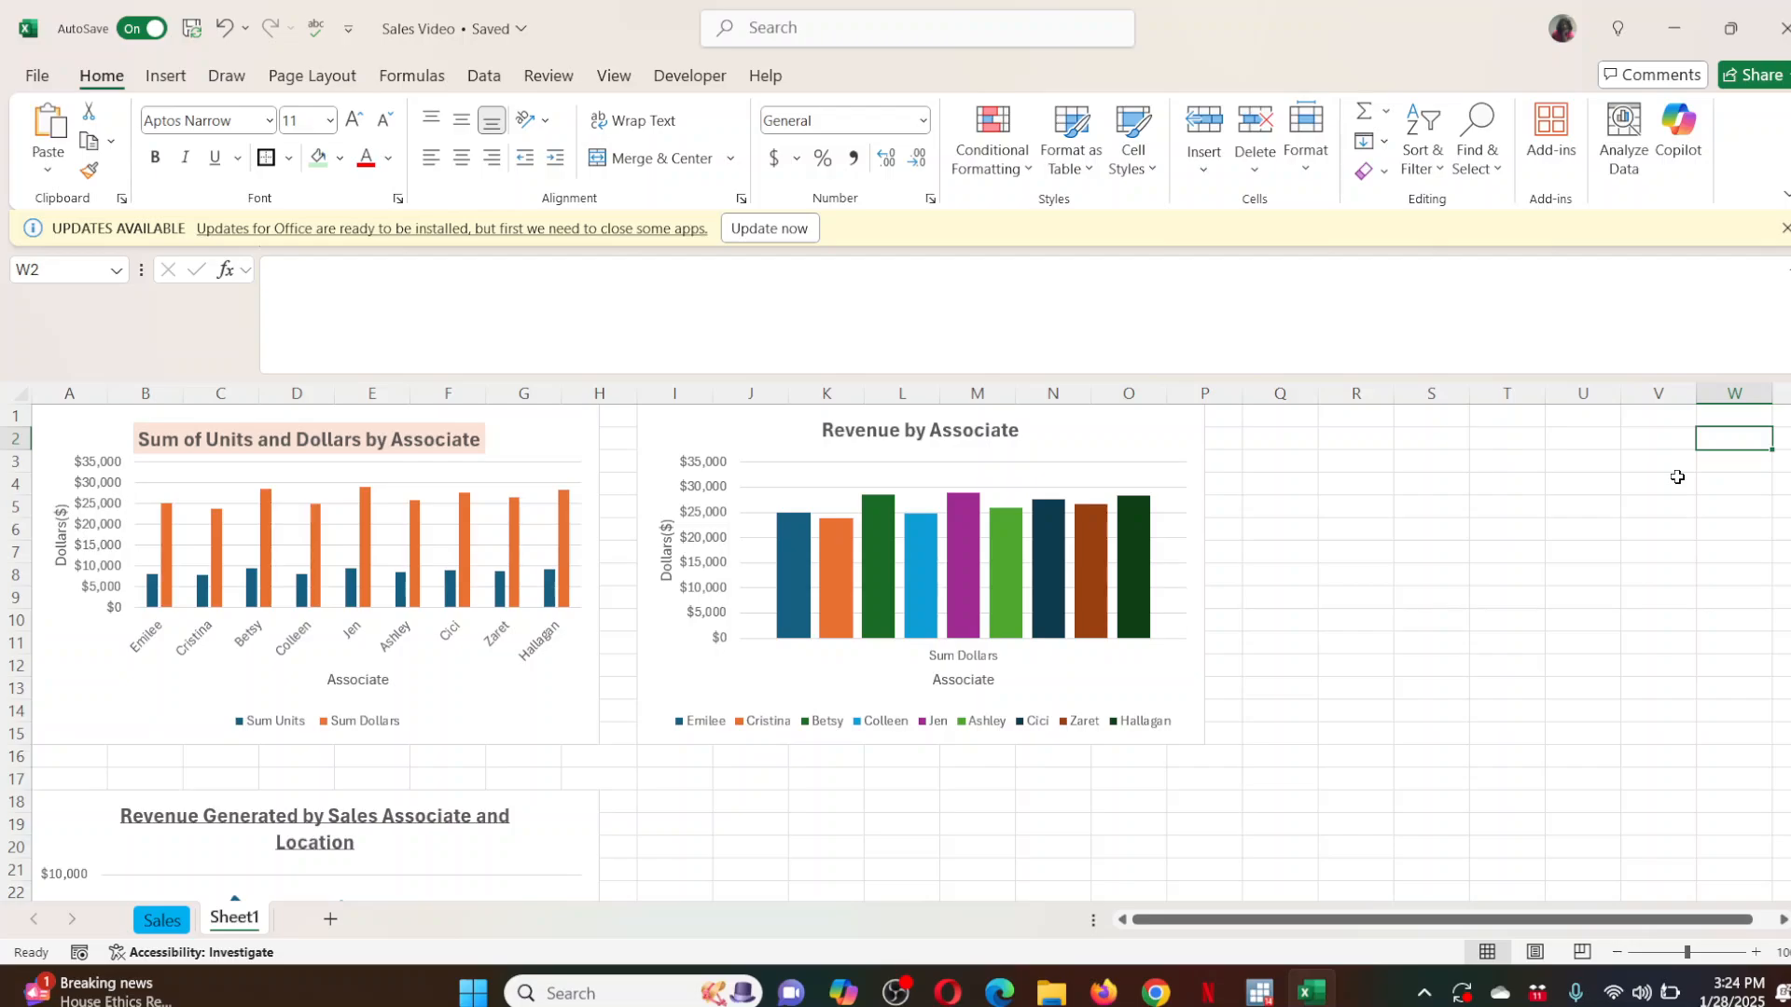
Arrange the three charts on Sheet1 in one row, with the line chart beside Revenue by Associate and small gaps between them.
{"action": "left_click", "coordinate": [322, 804]}
{"action": "left_click_drag", "start_coordinate": [322, 804], "coordinate": [1339, 464]}
{"action": "left_click_drag", "start_coordinate": [1664, 148], "coordinate": [1602, 405]}
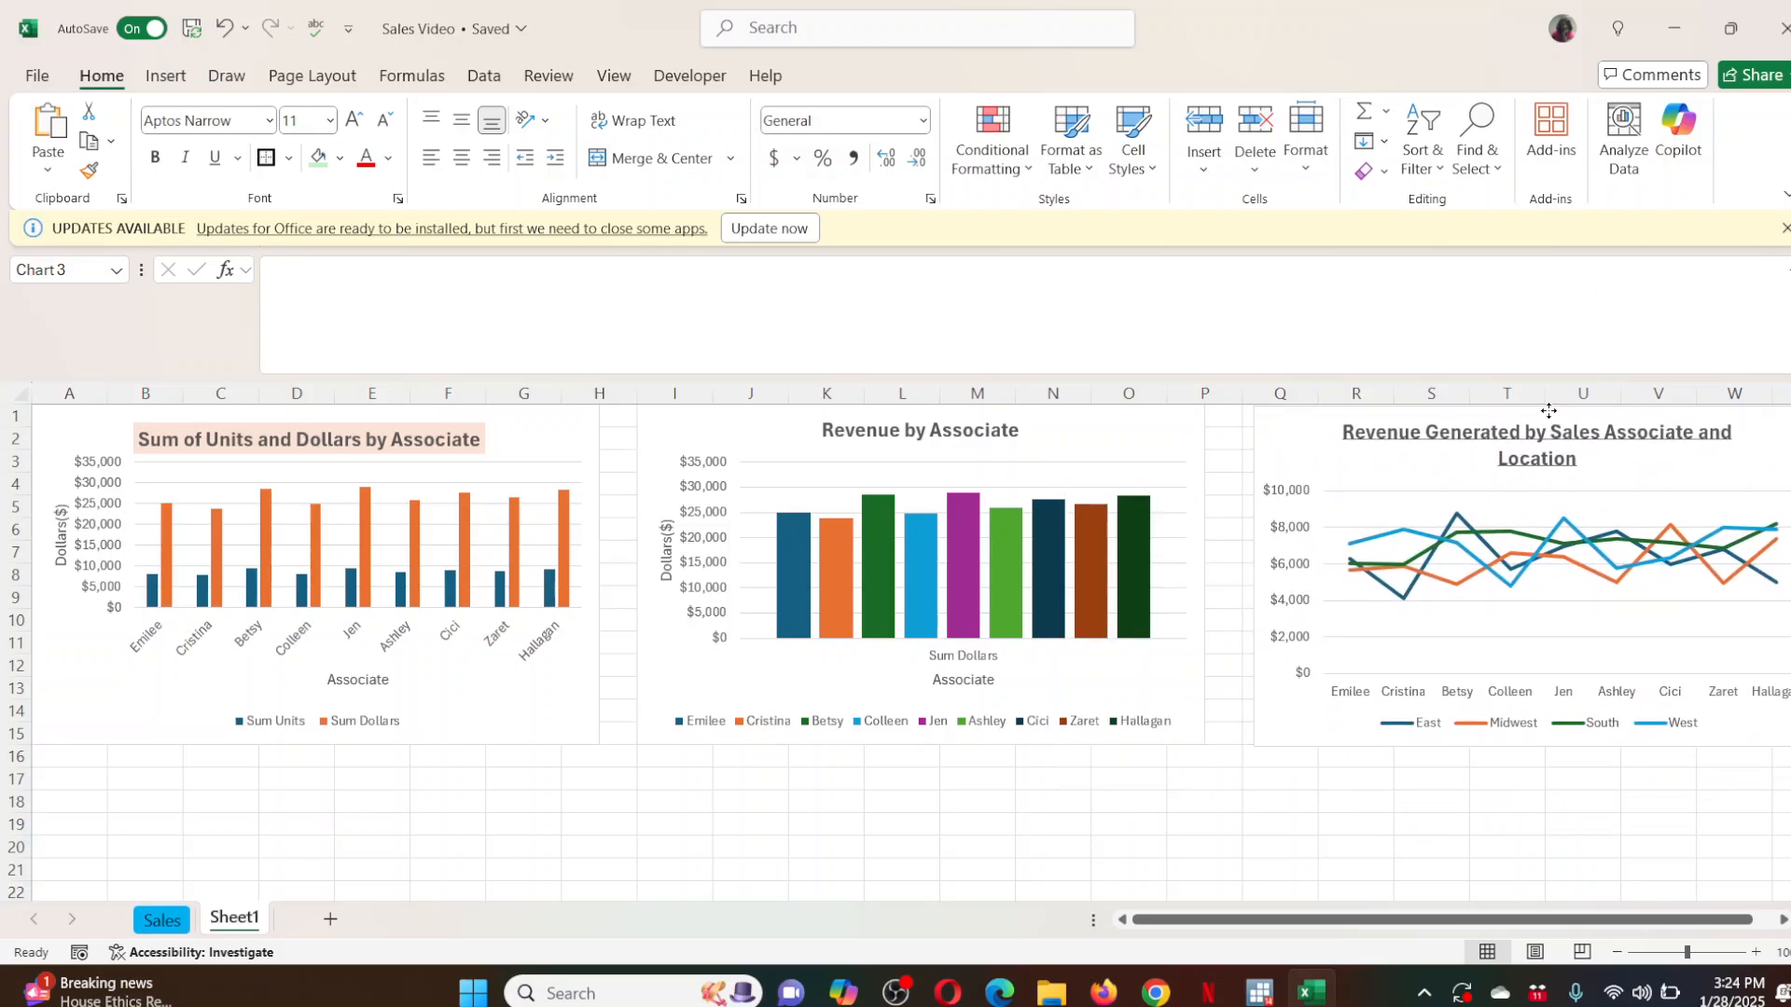
{"action": "left_click", "coordinate": [1082, 416]}
{"action": "left_click_drag", "start_coordinate": [1082, 417], "coordinate": [1060, 411]}
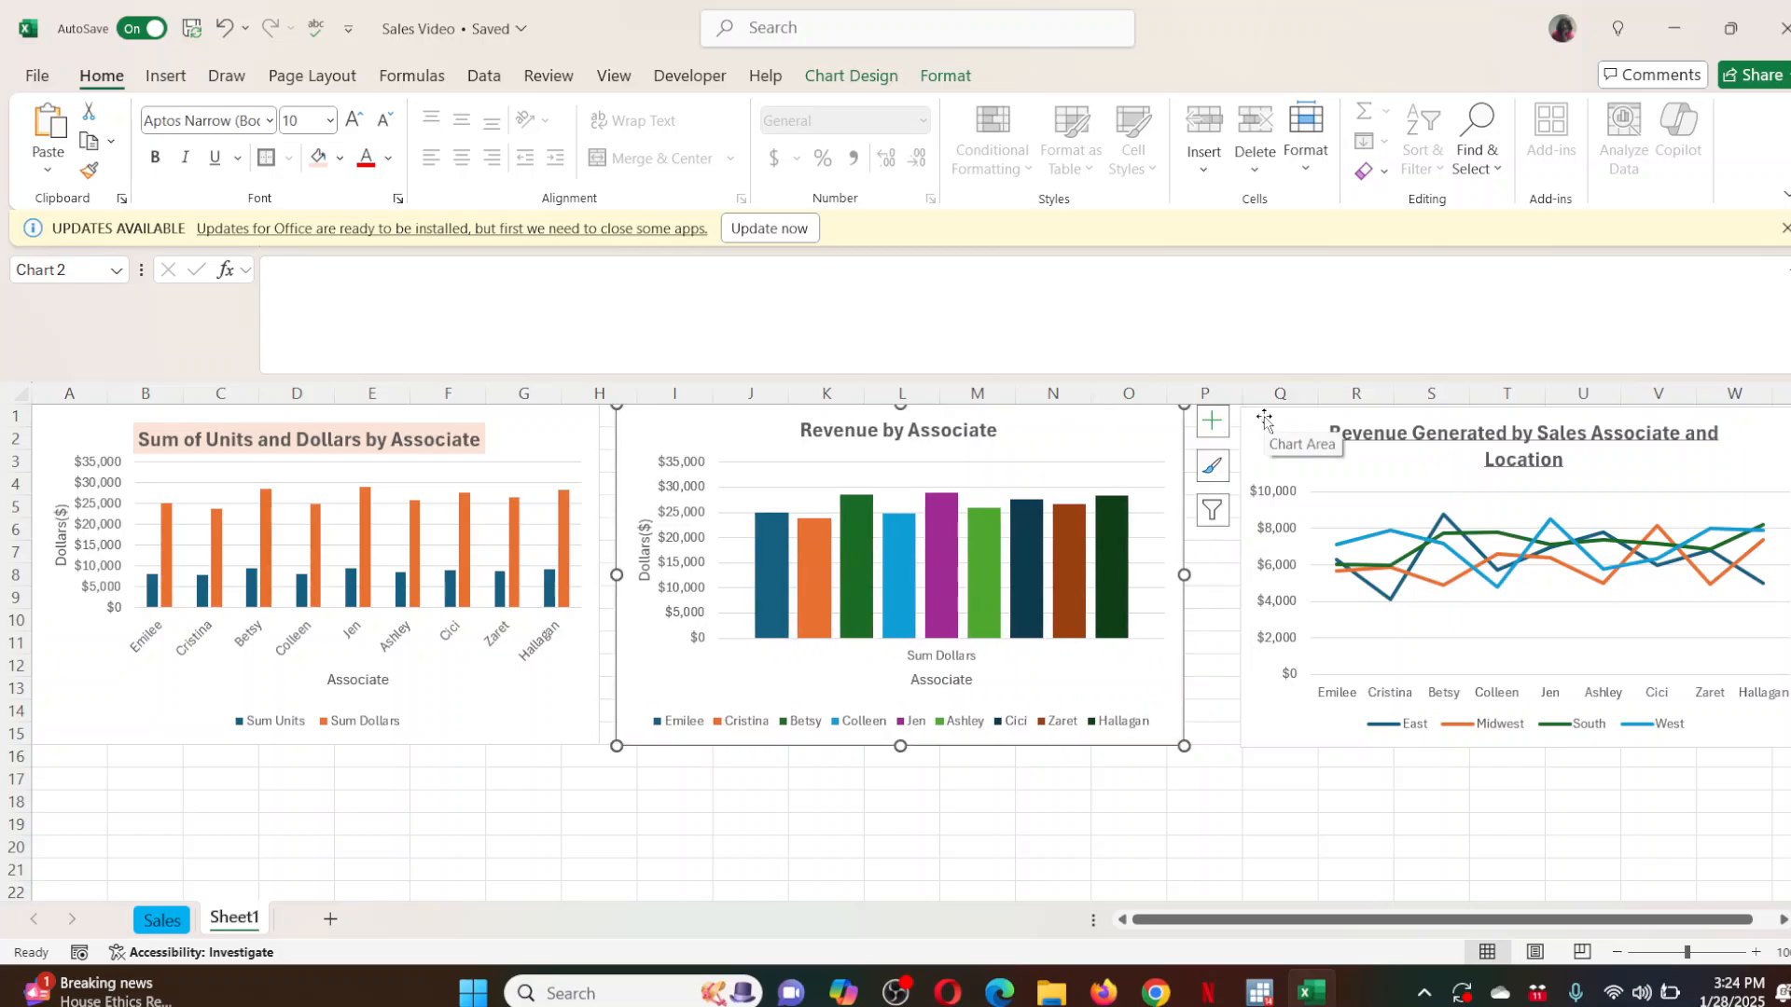
{"action": "left_click_drag", "start_coordinate": [1264, 420], "coordinate": [1221, 414]}
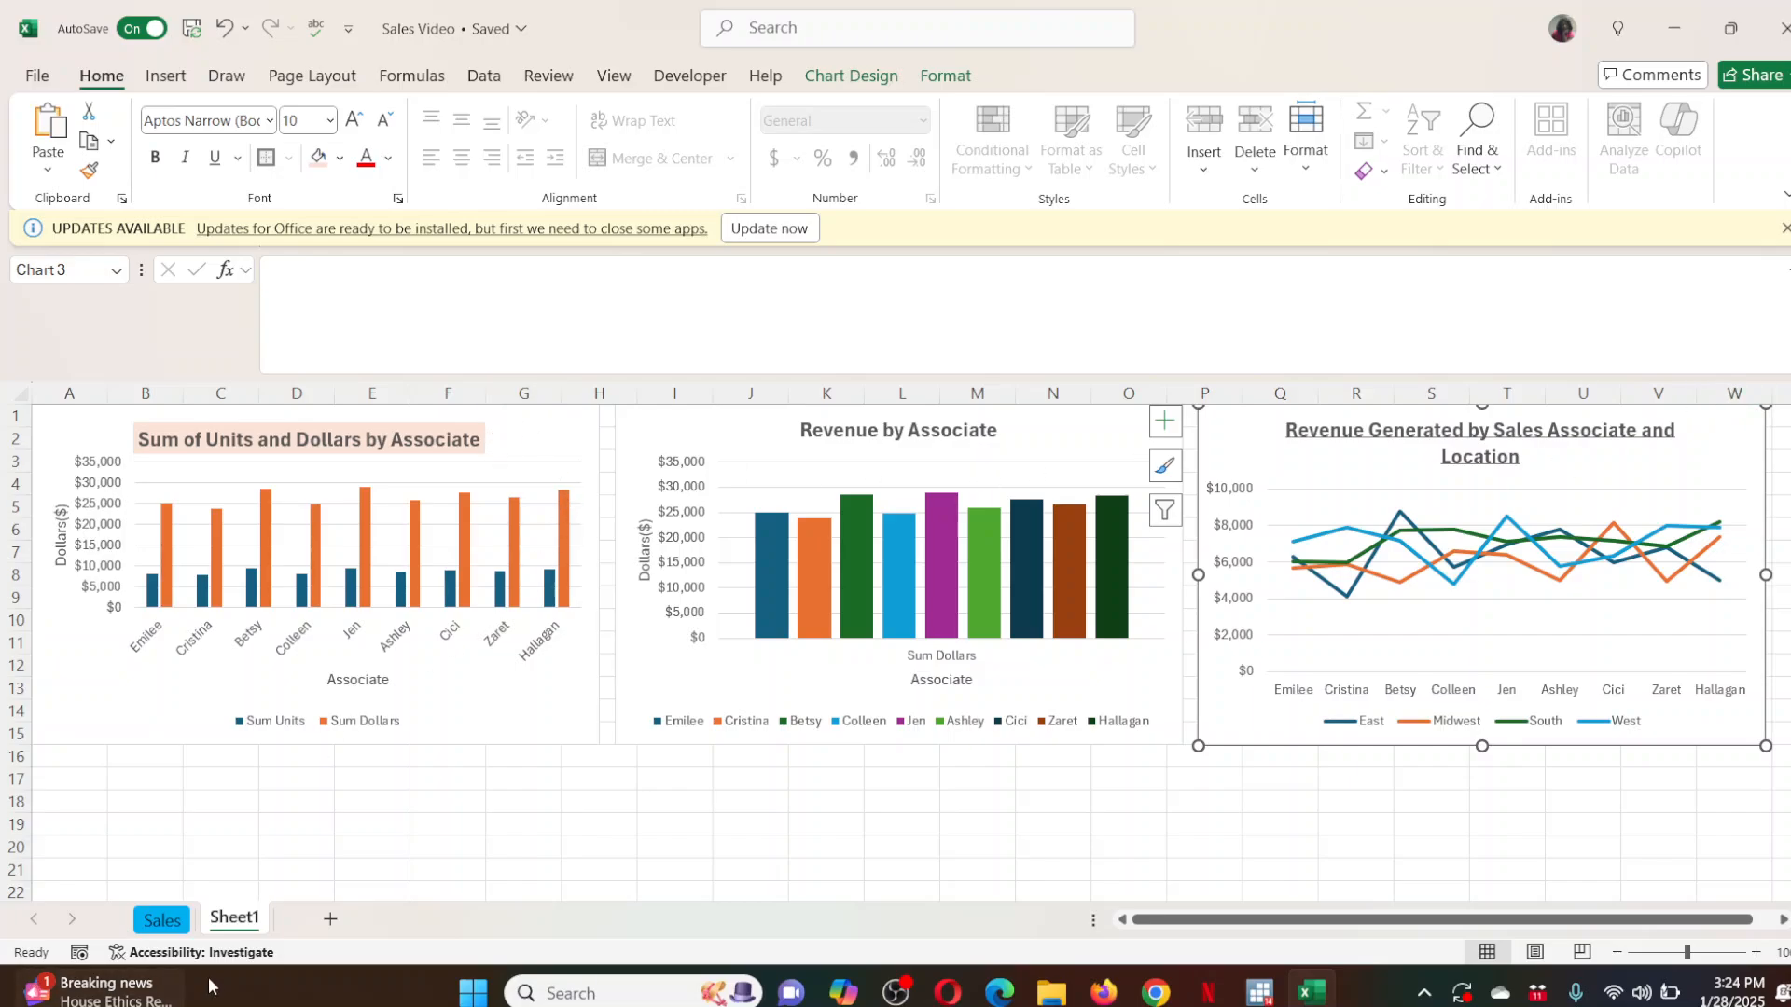
Rename Sheet1 as Charts.
{"action": "right_click", "coordinate": [235, 924]}
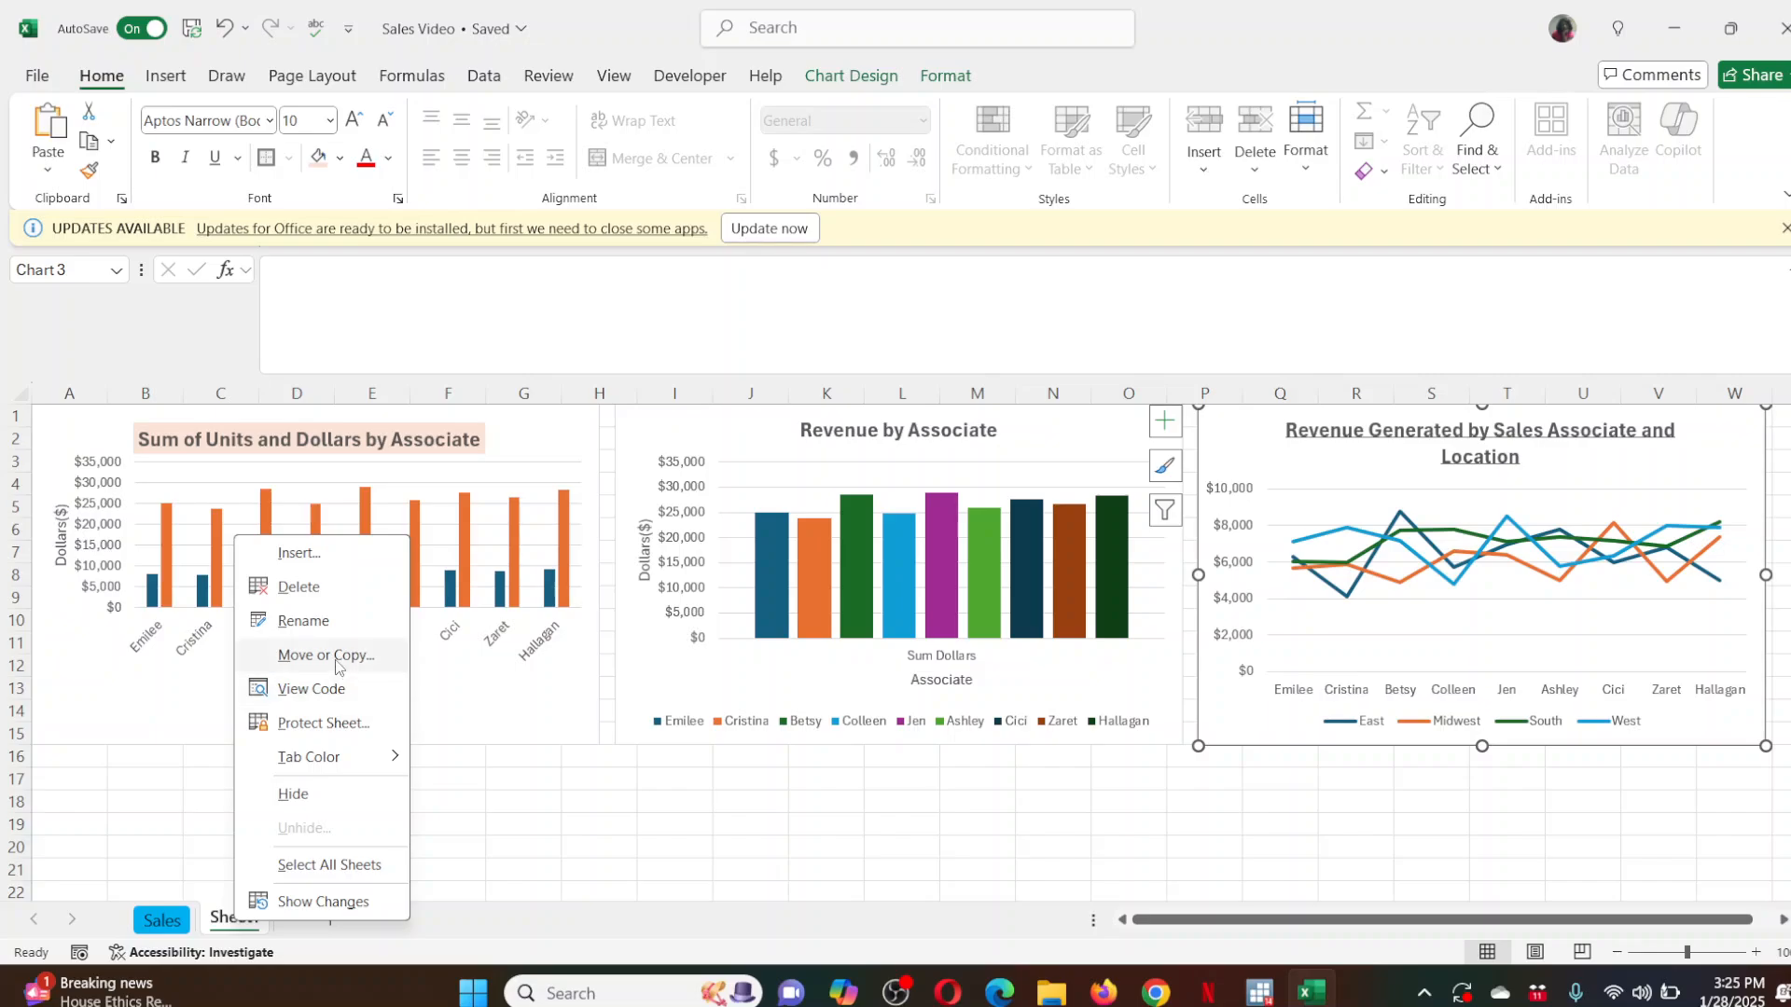
{"action": "left_click", "coordinate": [304, 620]}
{"action": "type", "text": "Charts"}
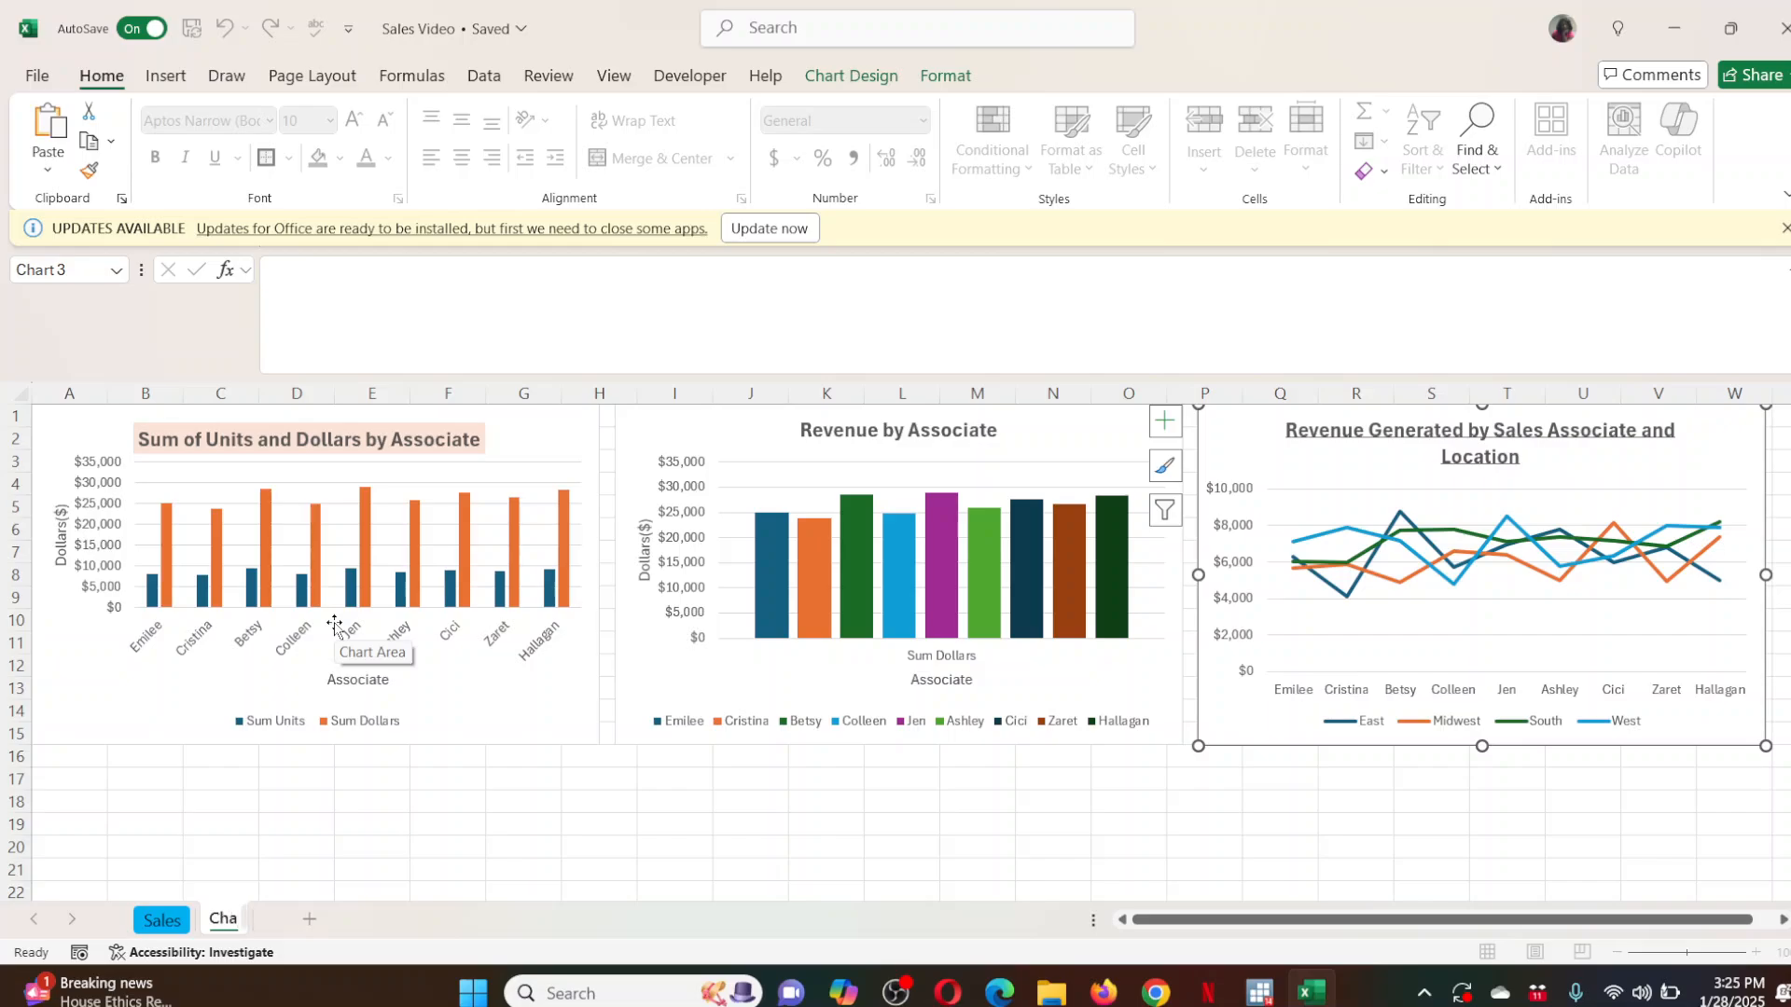
{"action": "key", "text": "Return"}
{"action": "left_click", "coordinate": [438, 870]}
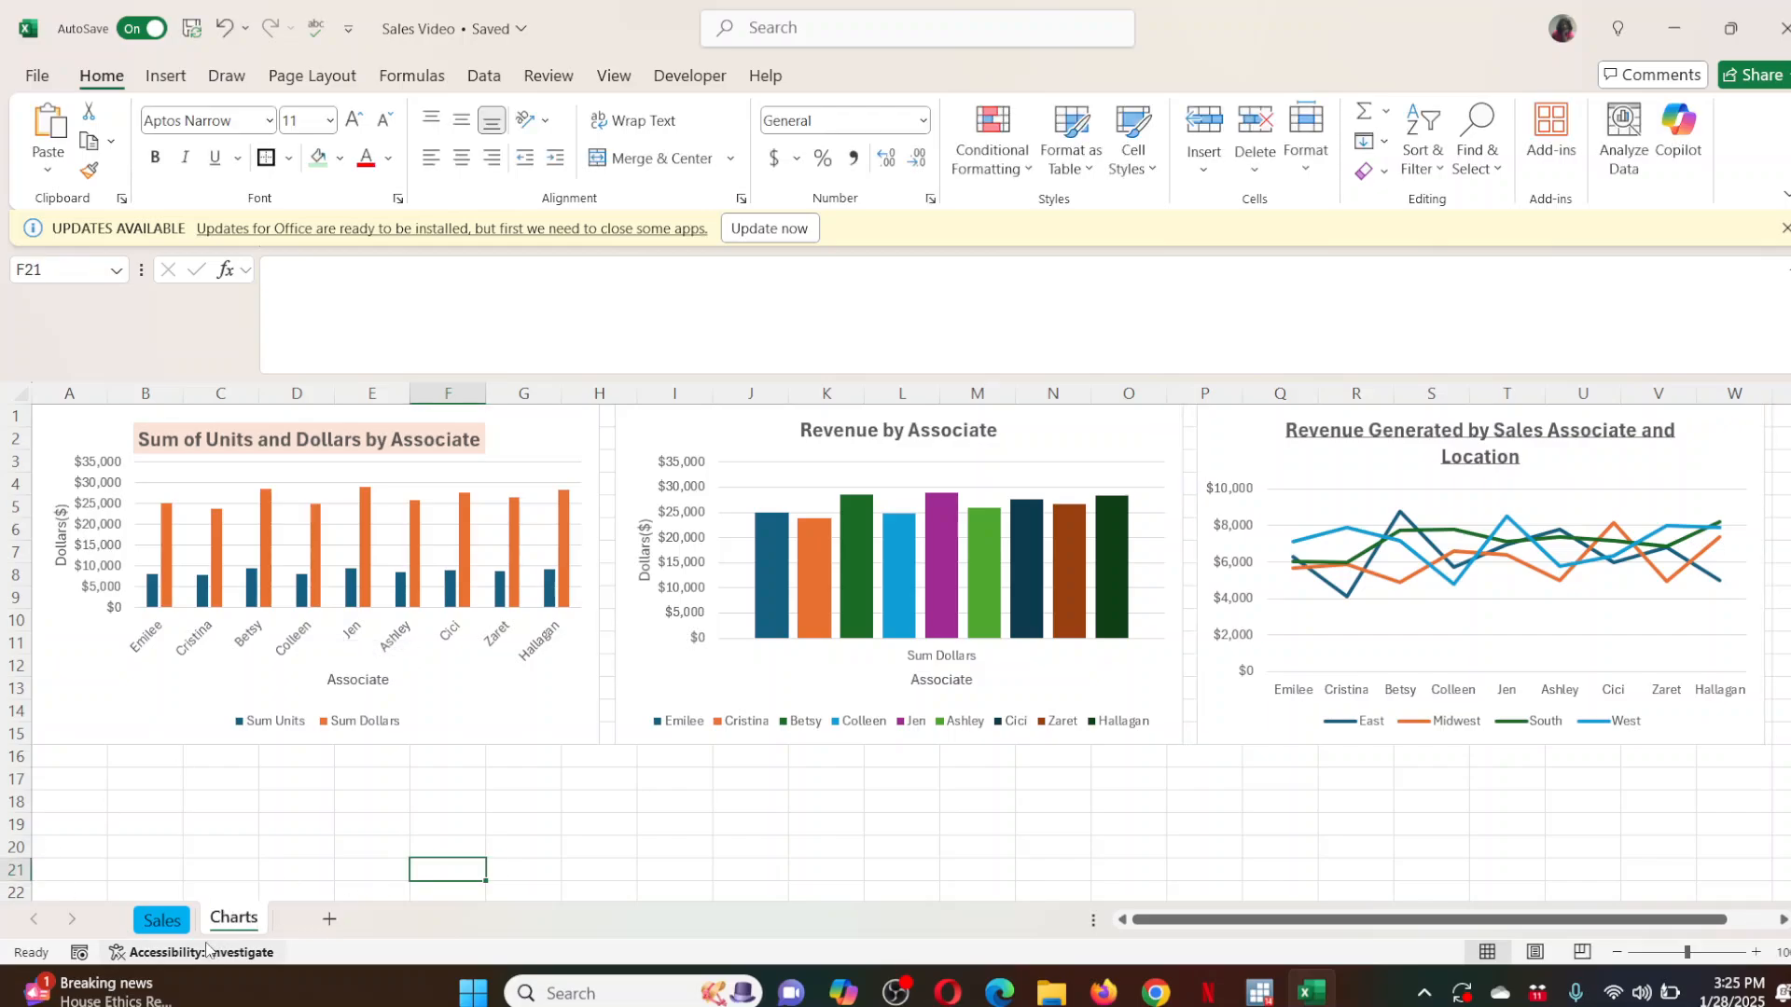
Color the Charts sheet's tab green and switch to the Sales sheet.
{"action": "right_click", "coordinate": [233, 920]}
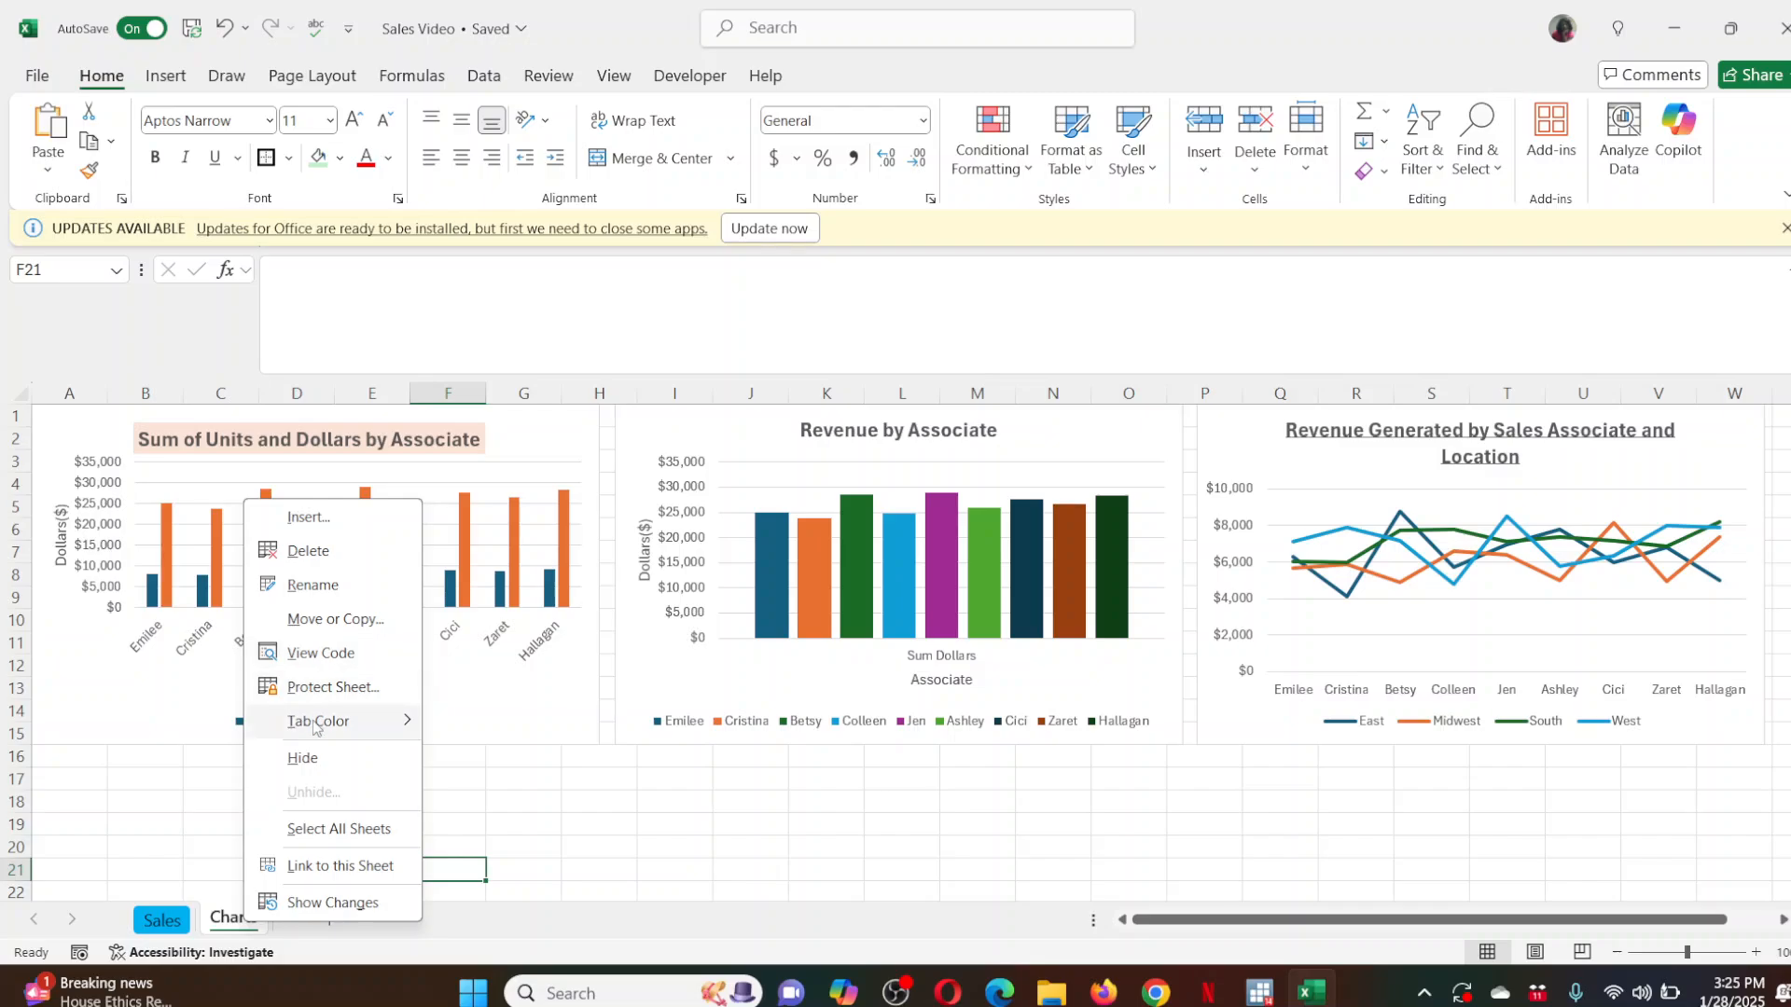
{"action": "mouse_move", "coordinate": [316, 725]}
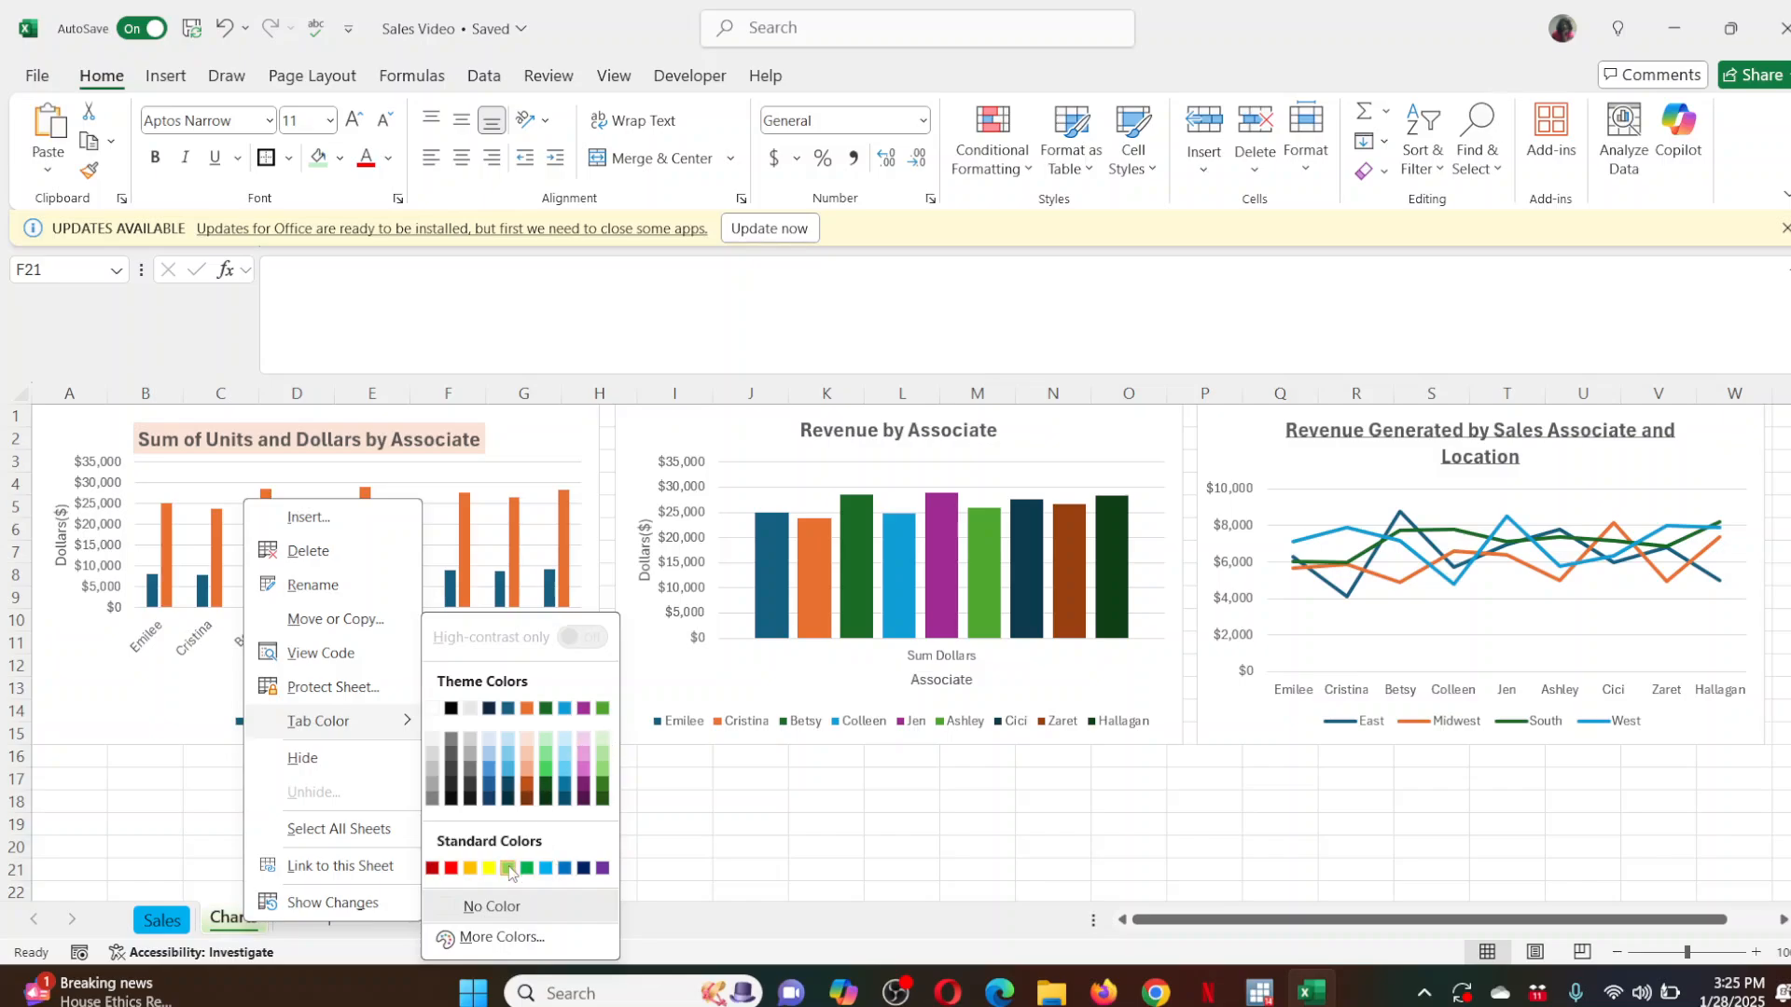
{"action": "left_click", "coordinate": [508, 870]}
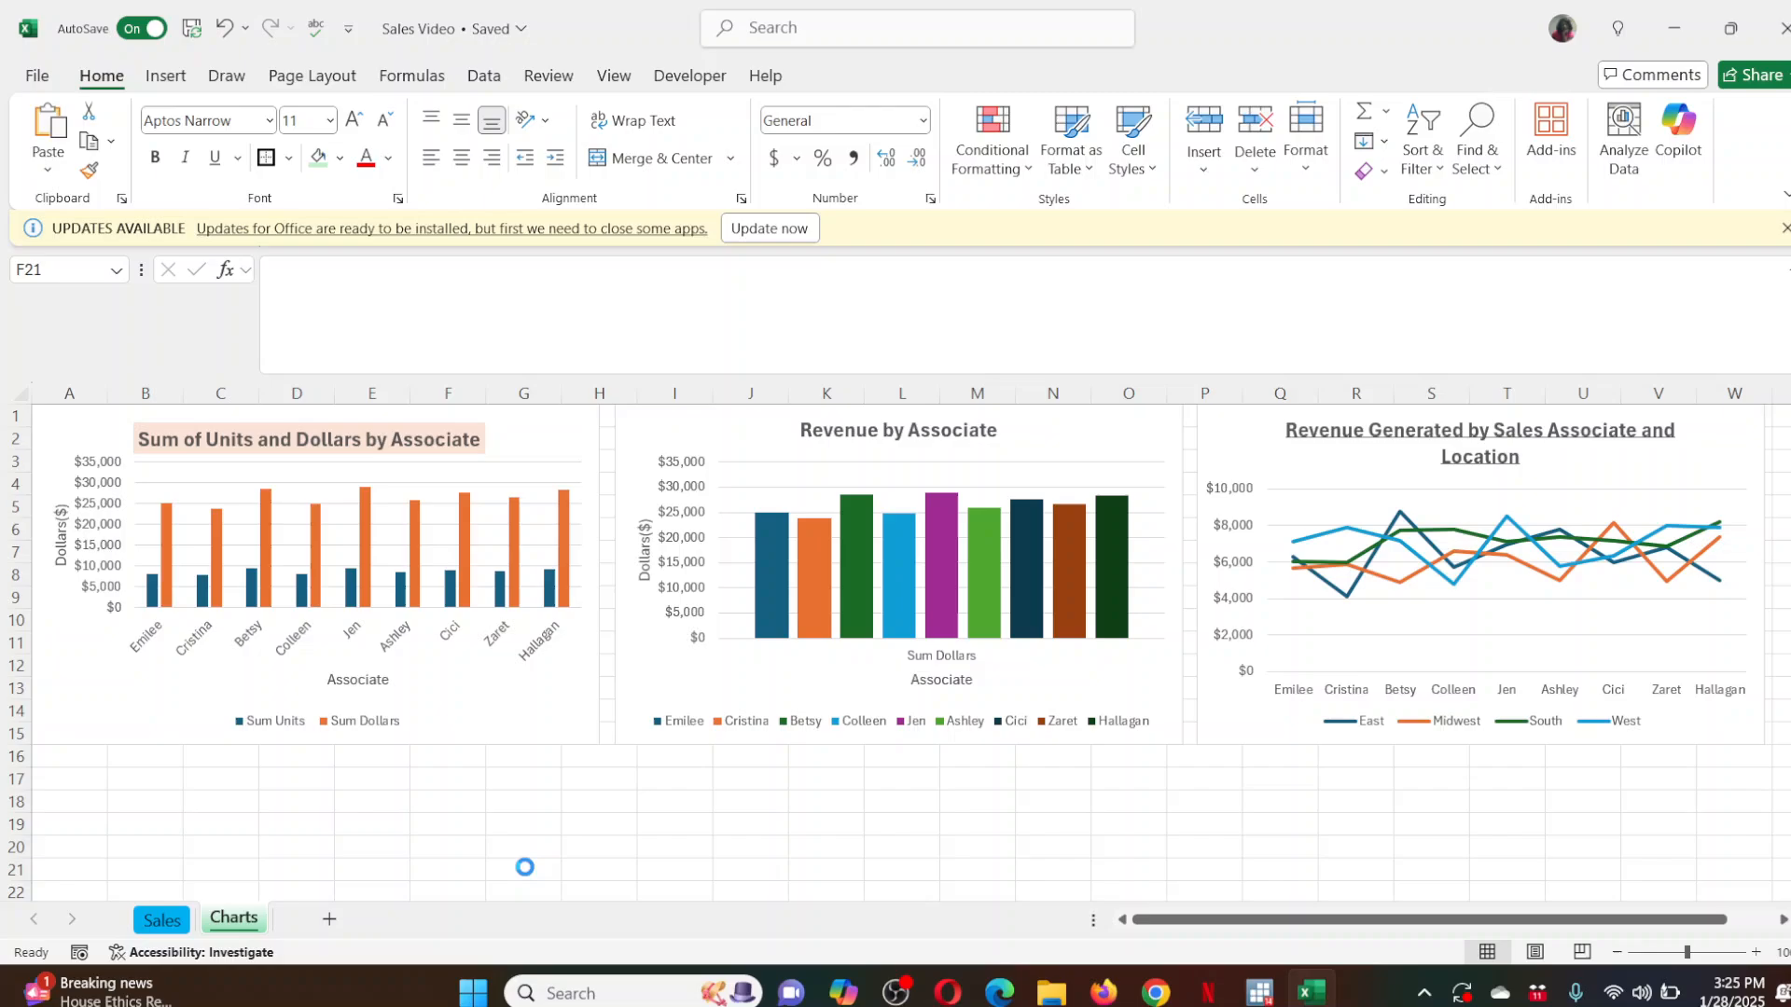
{"action": "left_click", "coordinate": [579, 845]}
{"action": "left_click", "coordinate": [173, 930]}
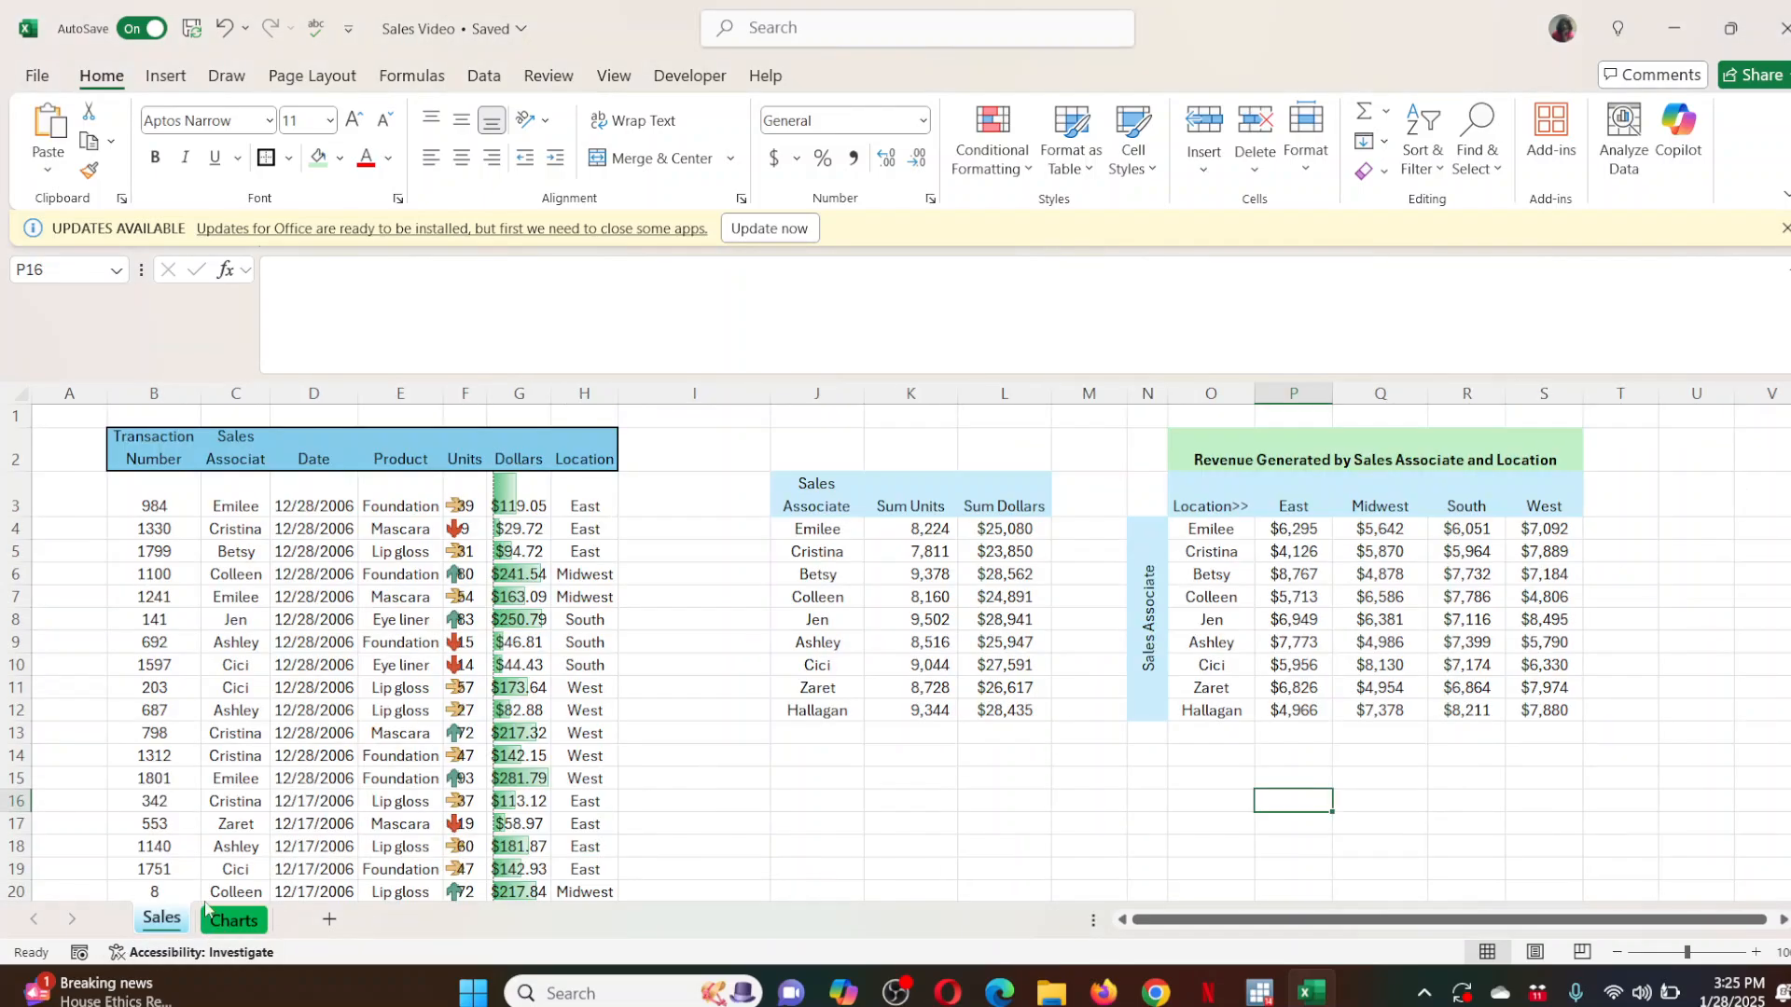